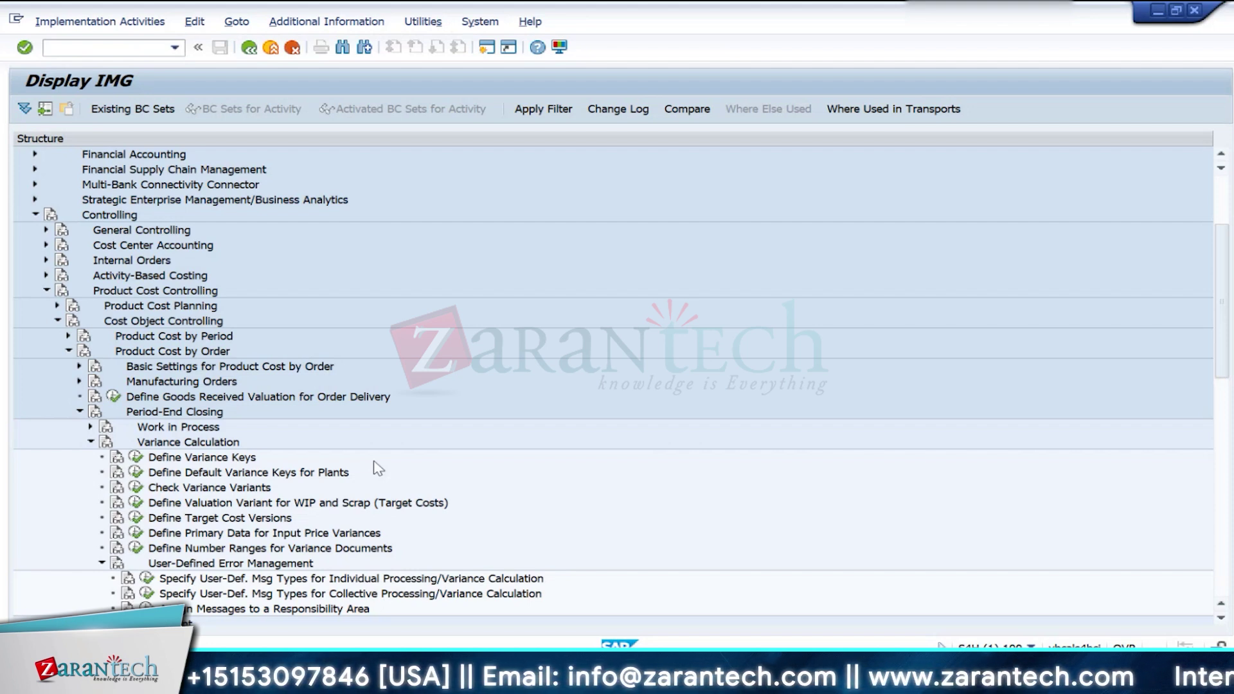
Step: Switch to the CO Training workbook in Excel and enter 1 in C38 with the label Standard Cost in D38
mouse_move(841, 683)
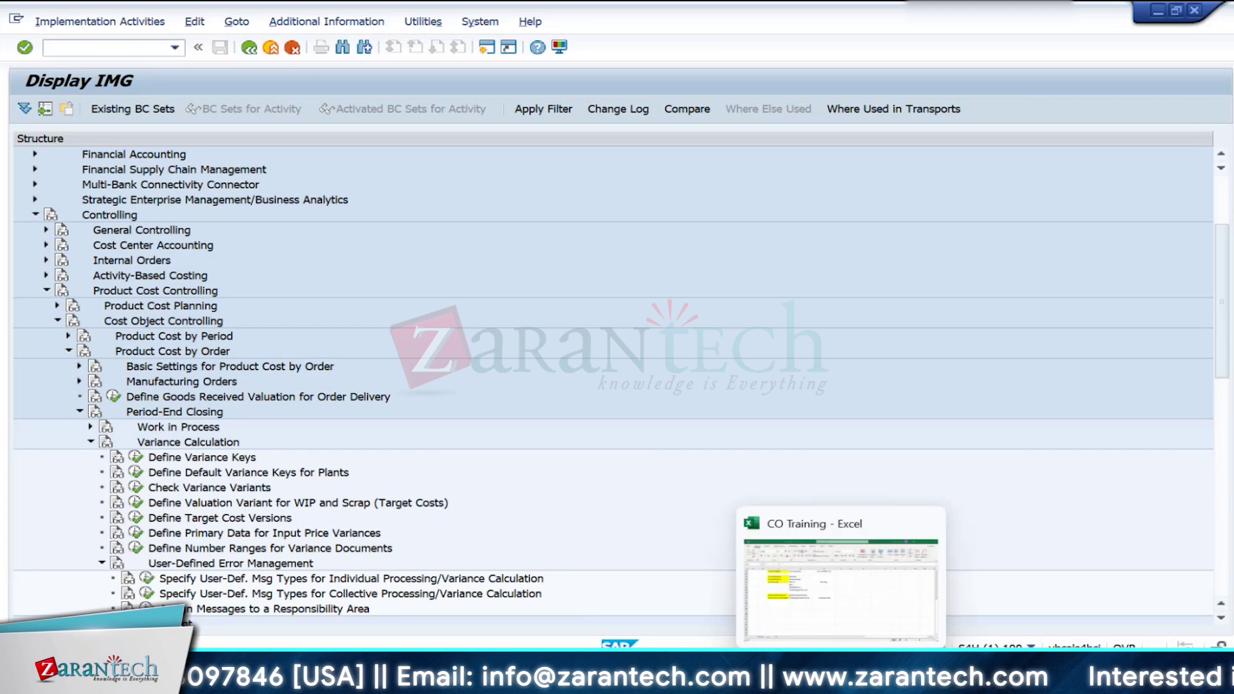
click(840, 588)
click(248, 473)
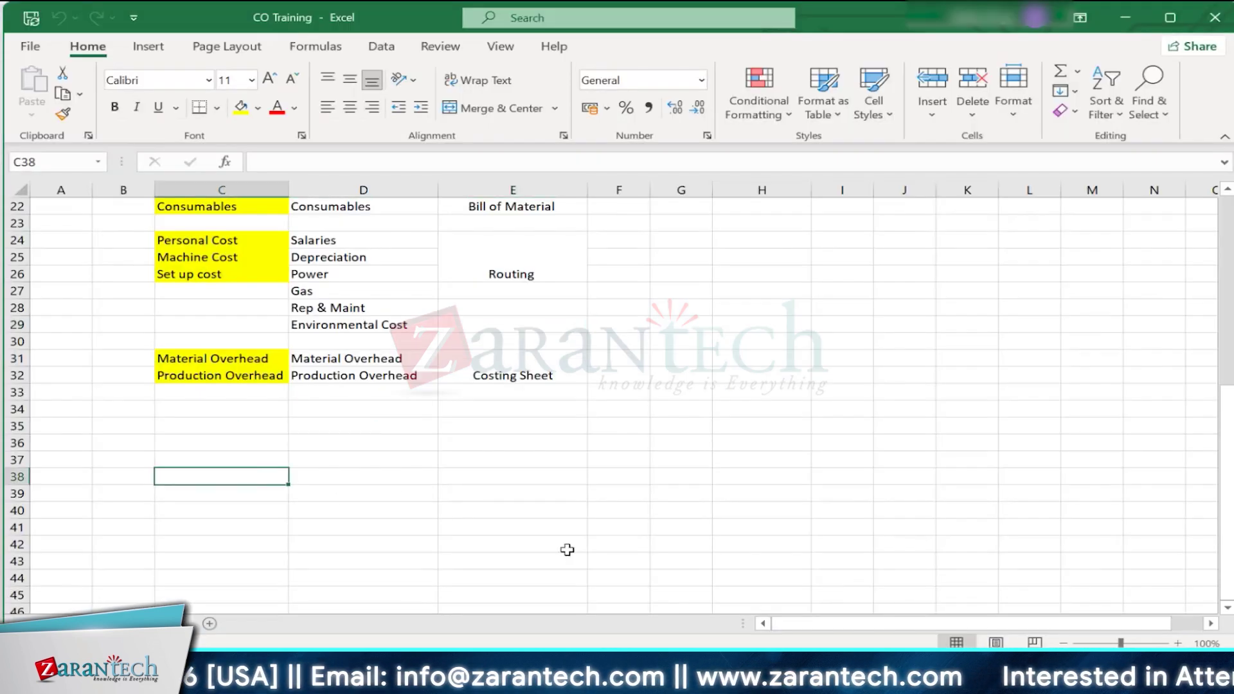
text(1)
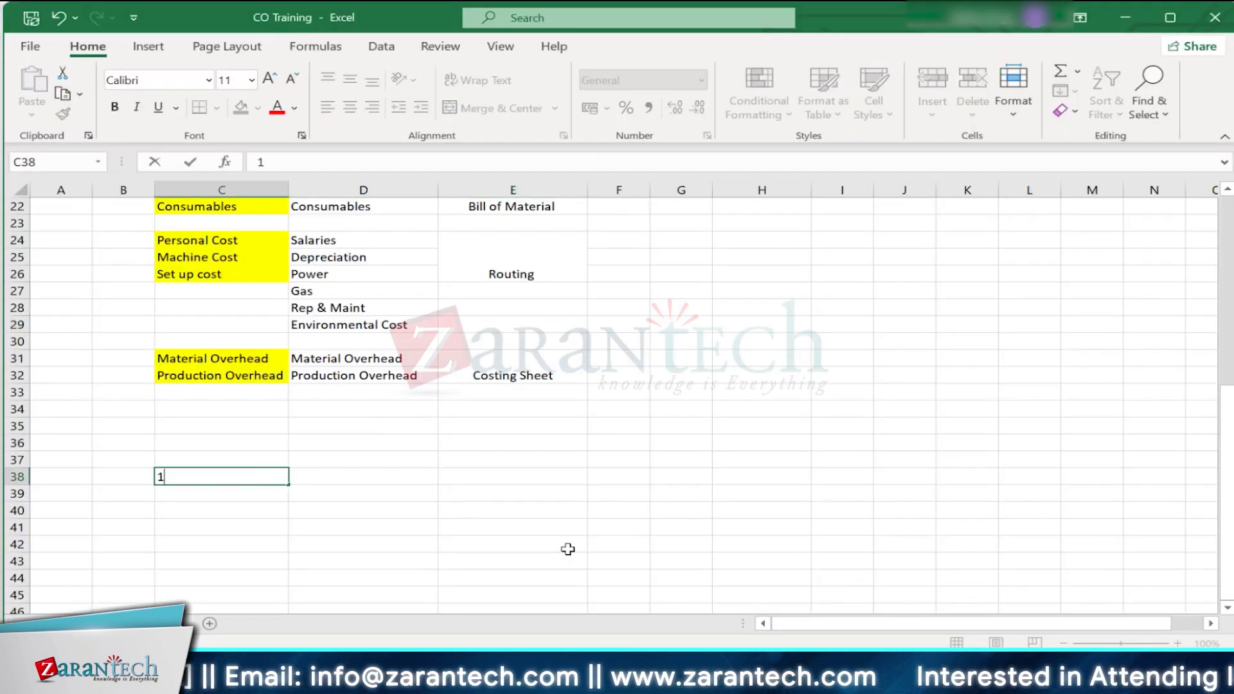
key(Tab)
text(S)
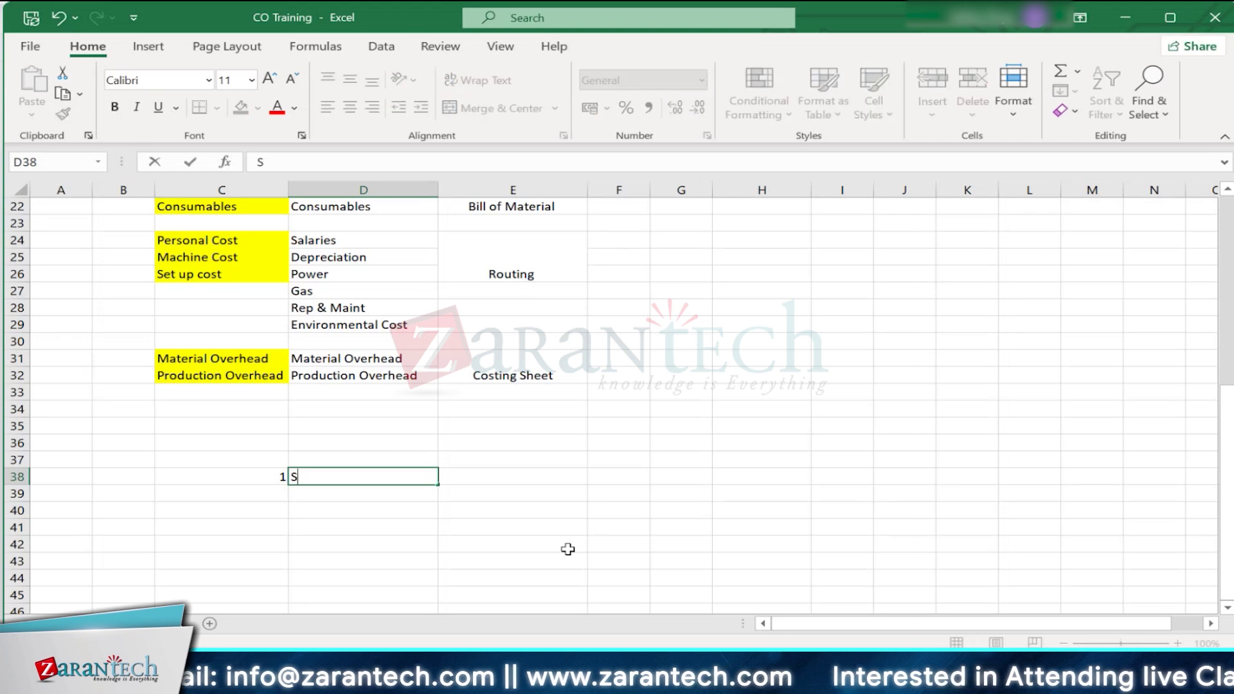
text(tan)
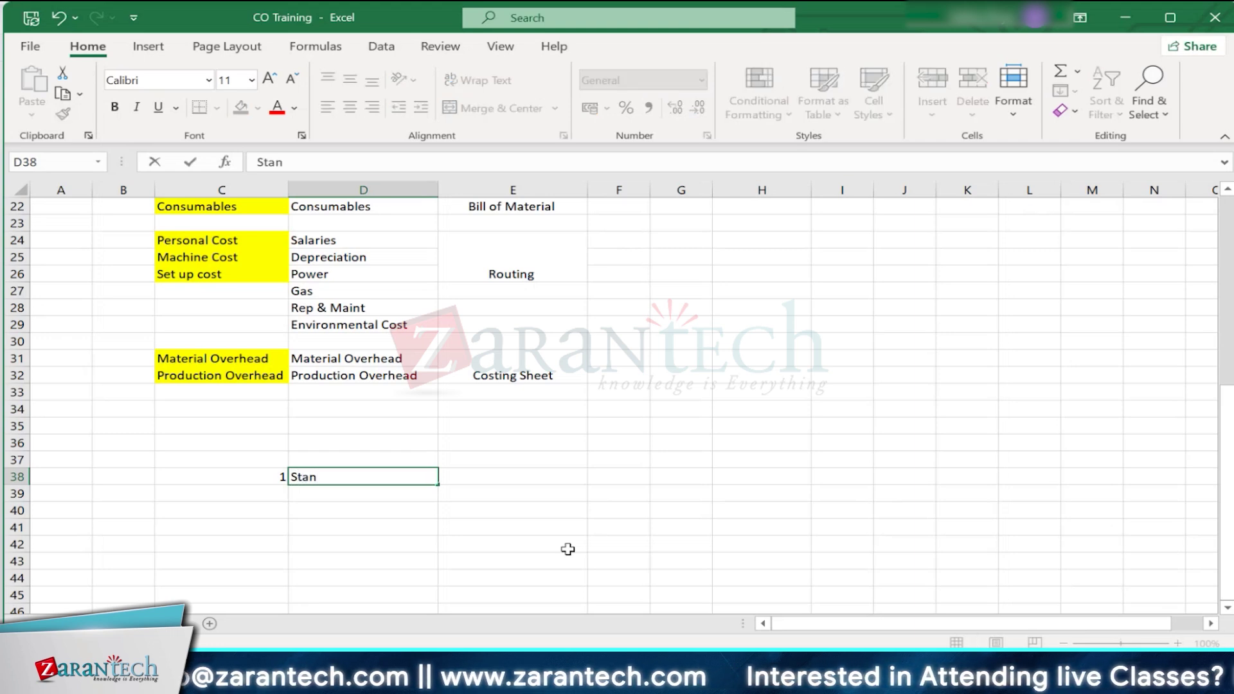
text(dard Cos)
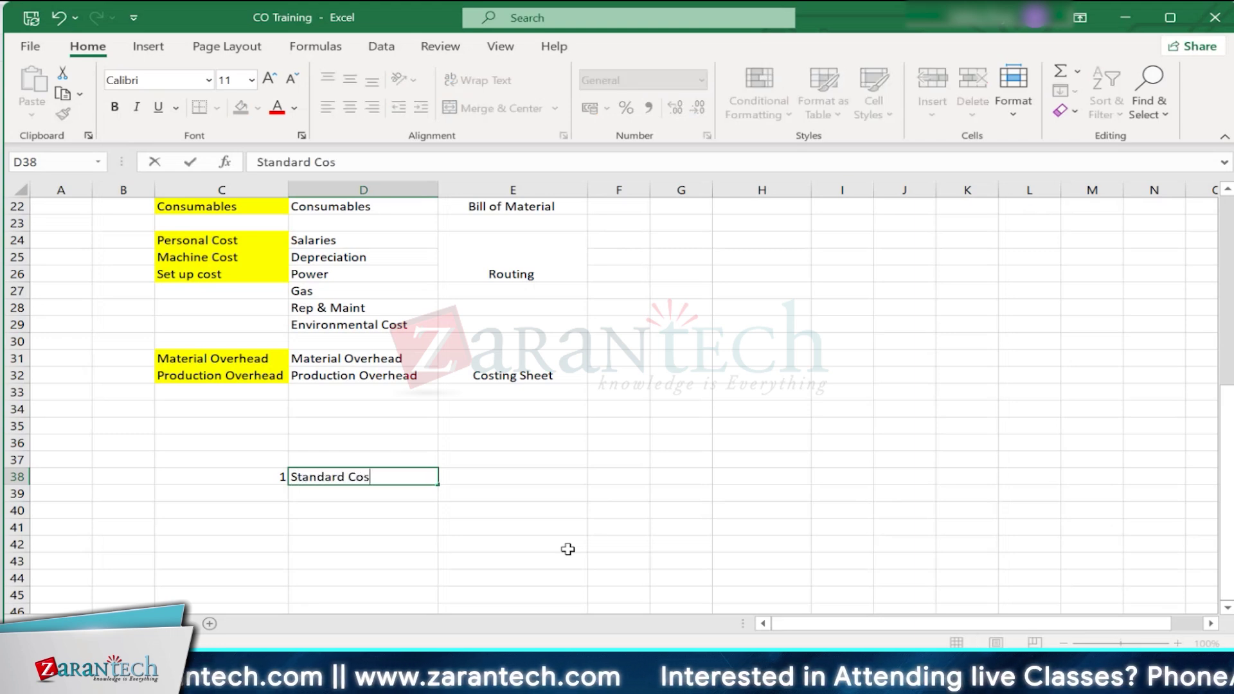
text(t)
key(Return)
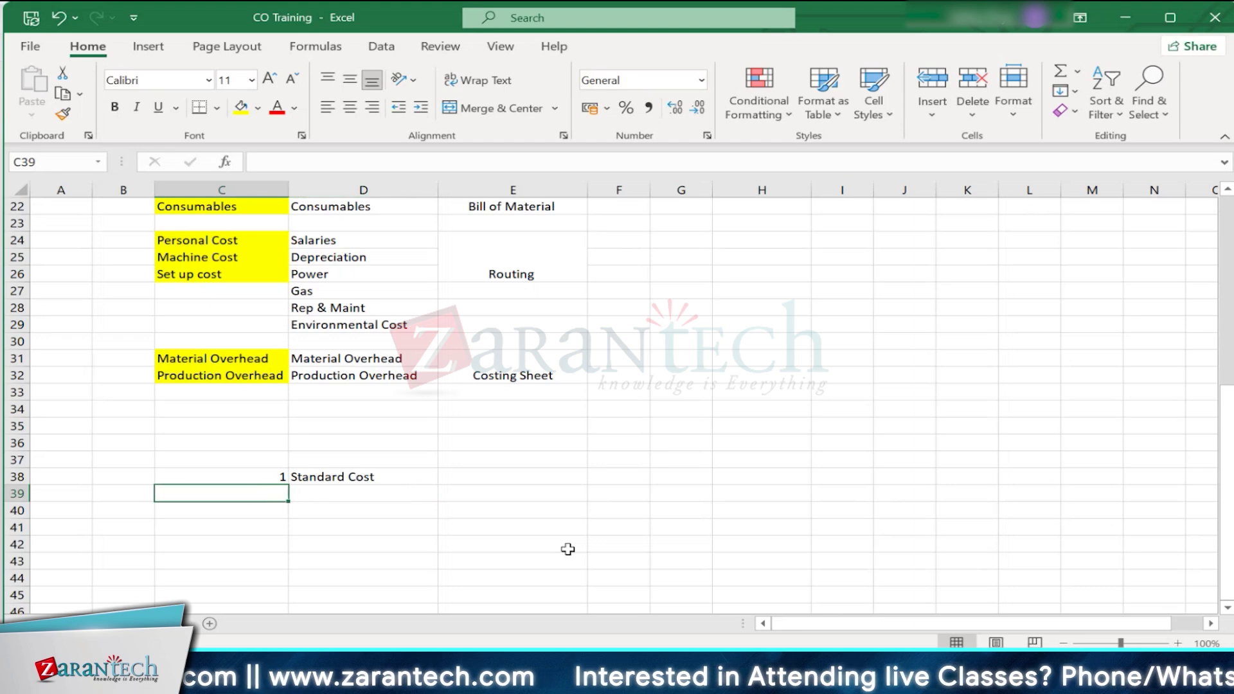
Step: Add the second list entry in row 39, with 2 in C39 and Plan Cost in D39
text(2)
key(Tab)
text(Pla)
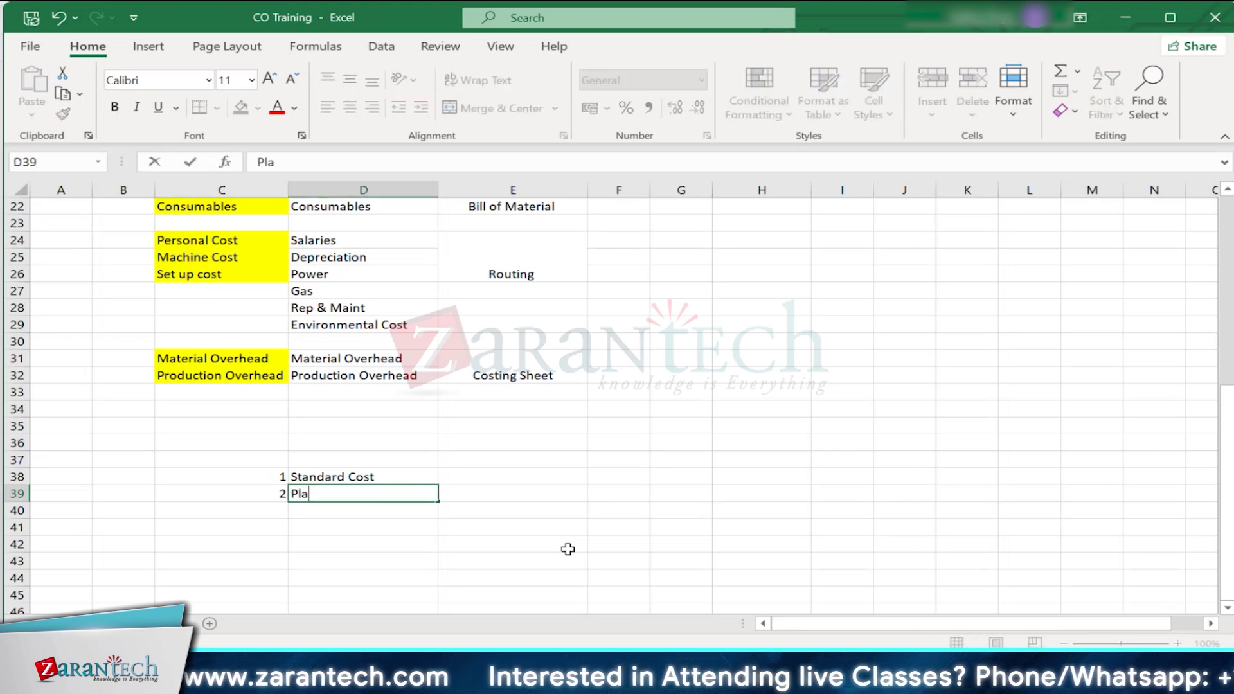
text(n Cost)
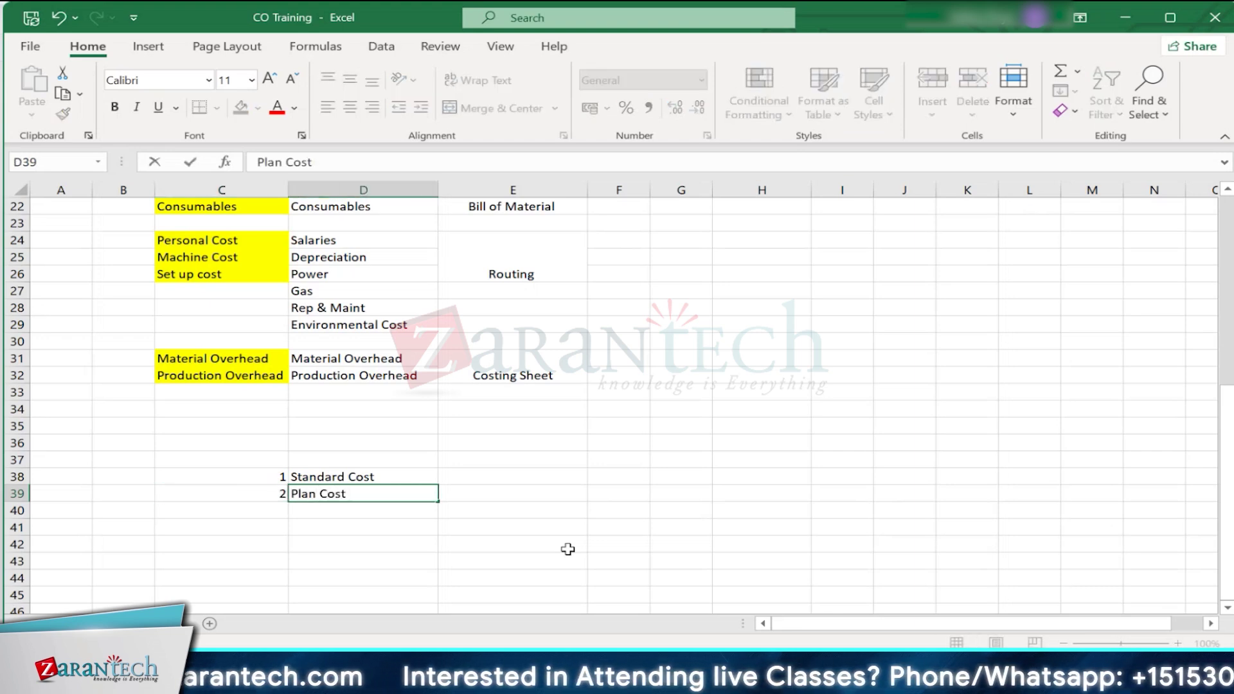
key(Return)
Step: Add the third list entry in row 40, with 3 in C40 and Actual Cost in D40
text(3)
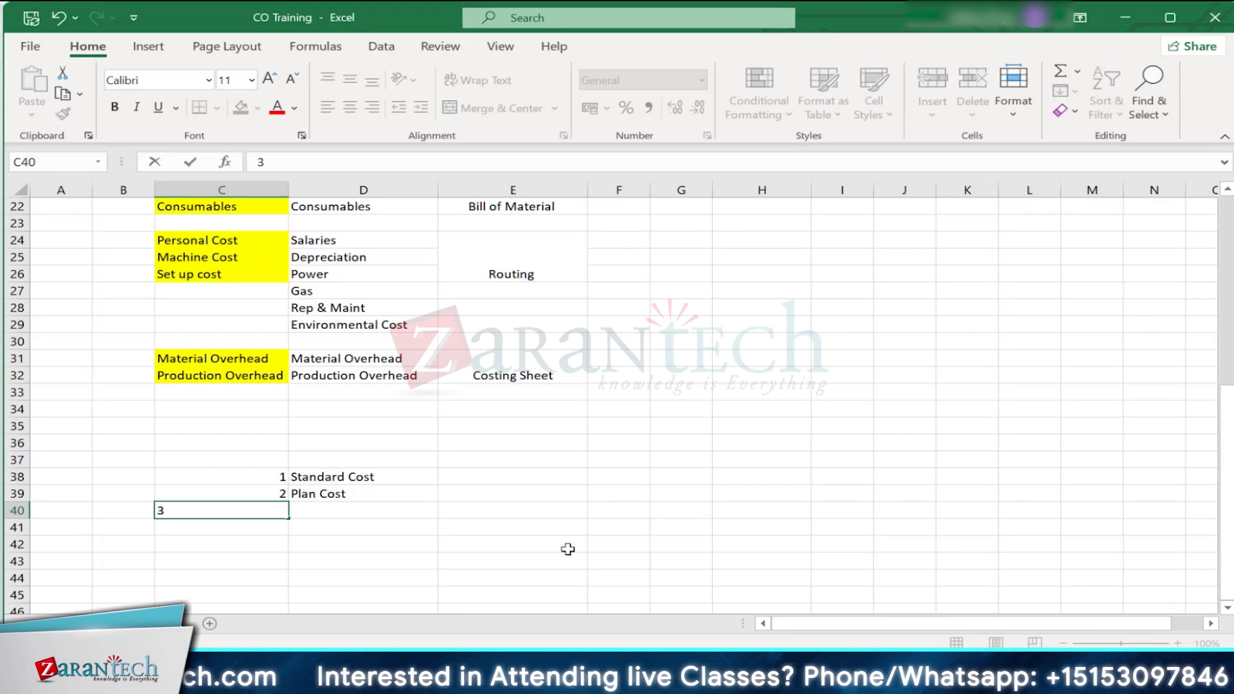
key(Tab)
text(Acti)
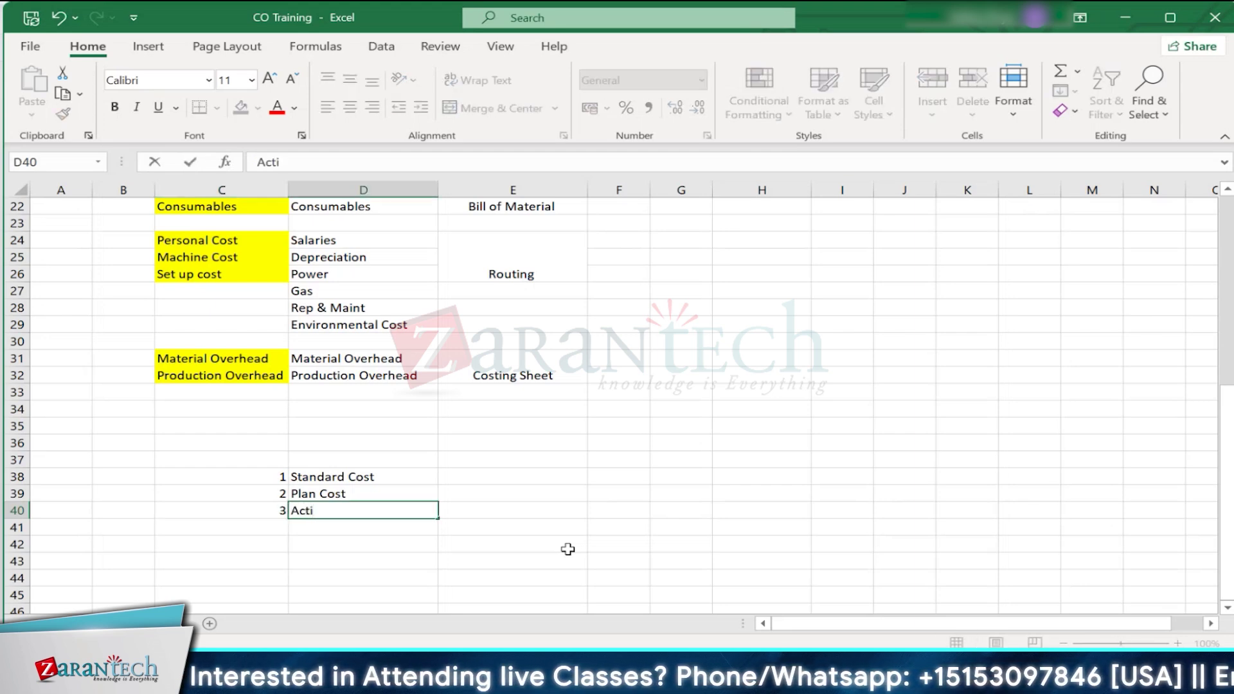
key(BackSpace)
text(ual Cs)
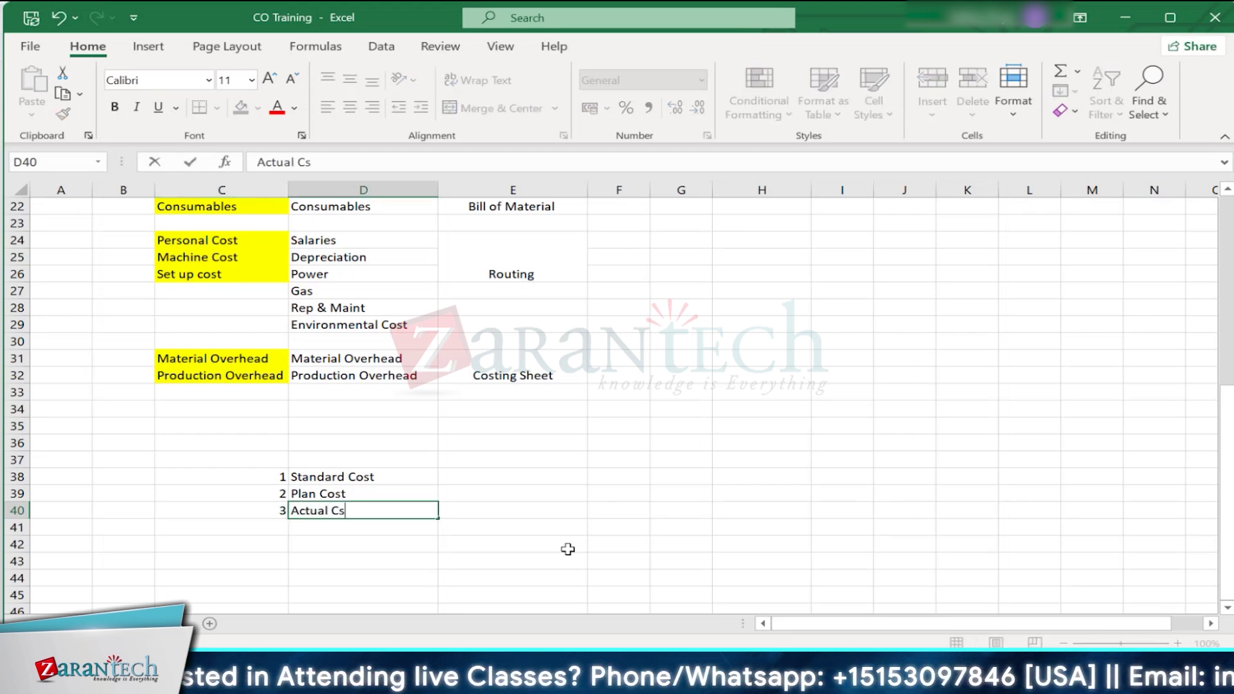
key(BackSpace)
text(ost)
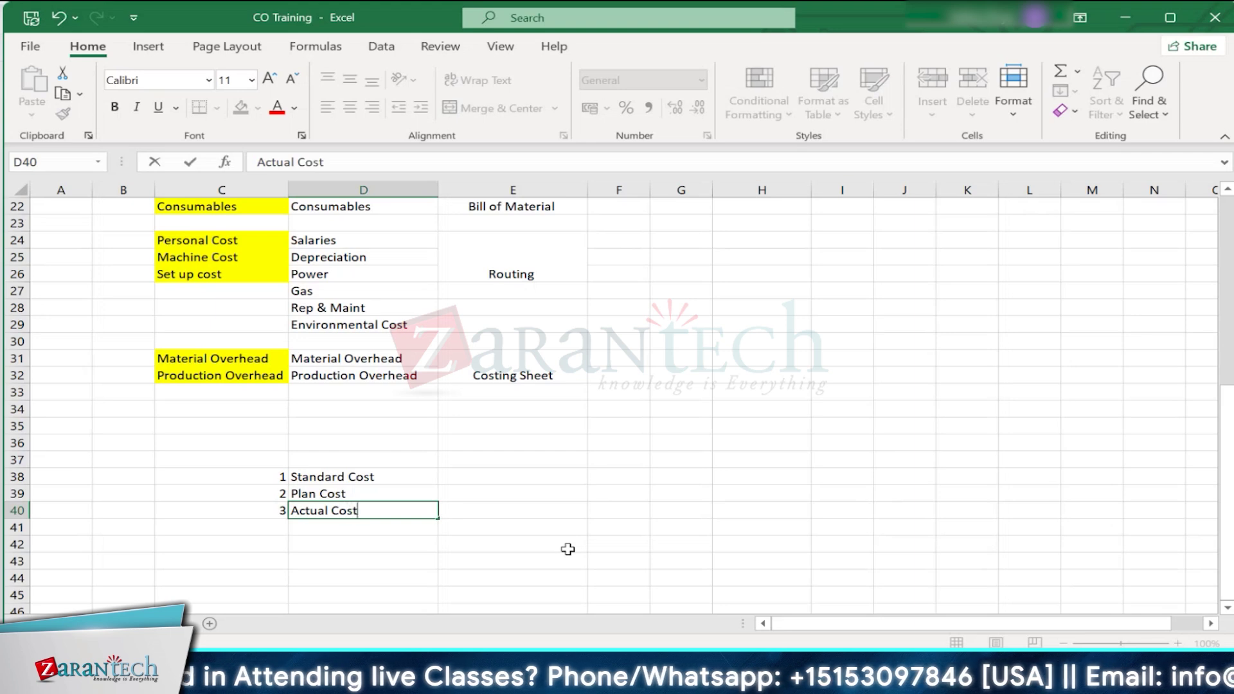
key(Return)
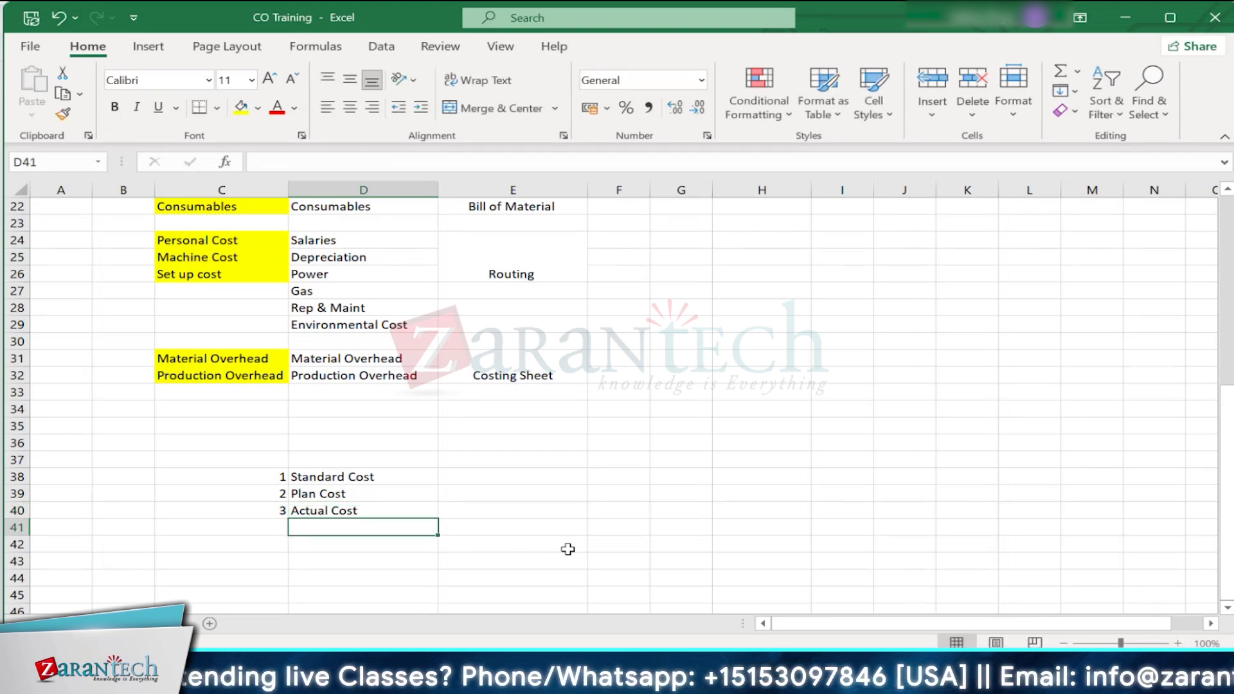
Step: Enter 100 in E38 as the Standard Cost amount
key(Up)
key(Up)
key(Up)
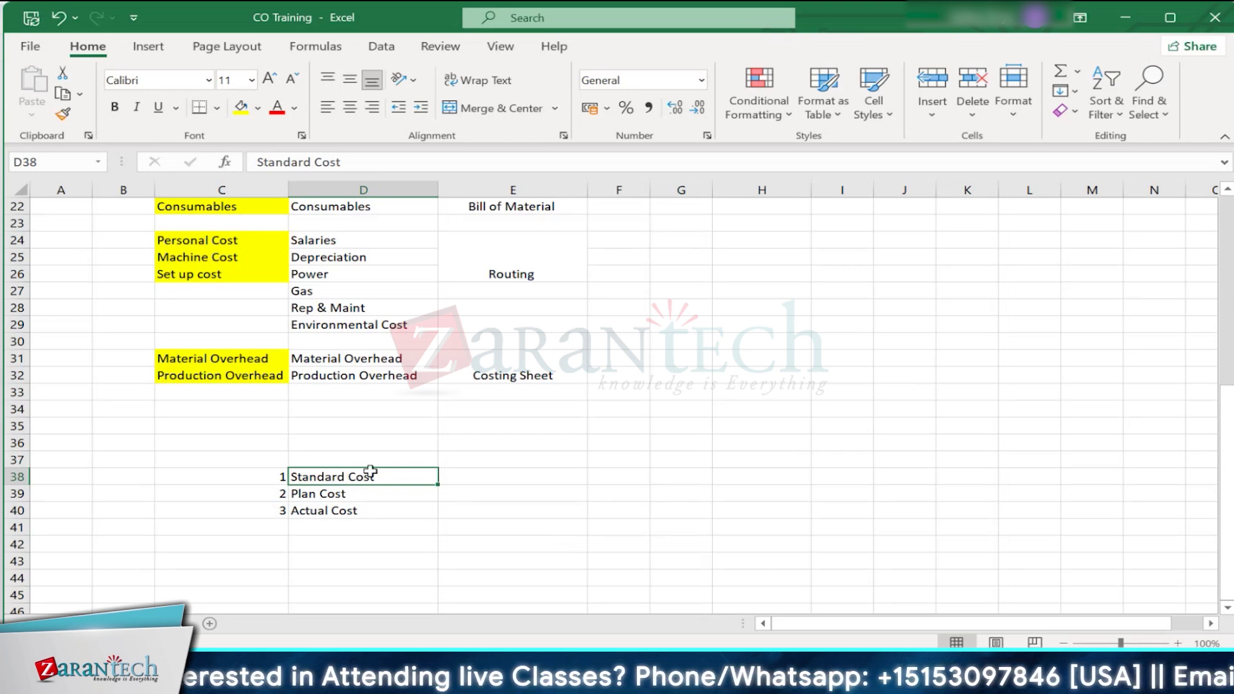
click(534, 476)
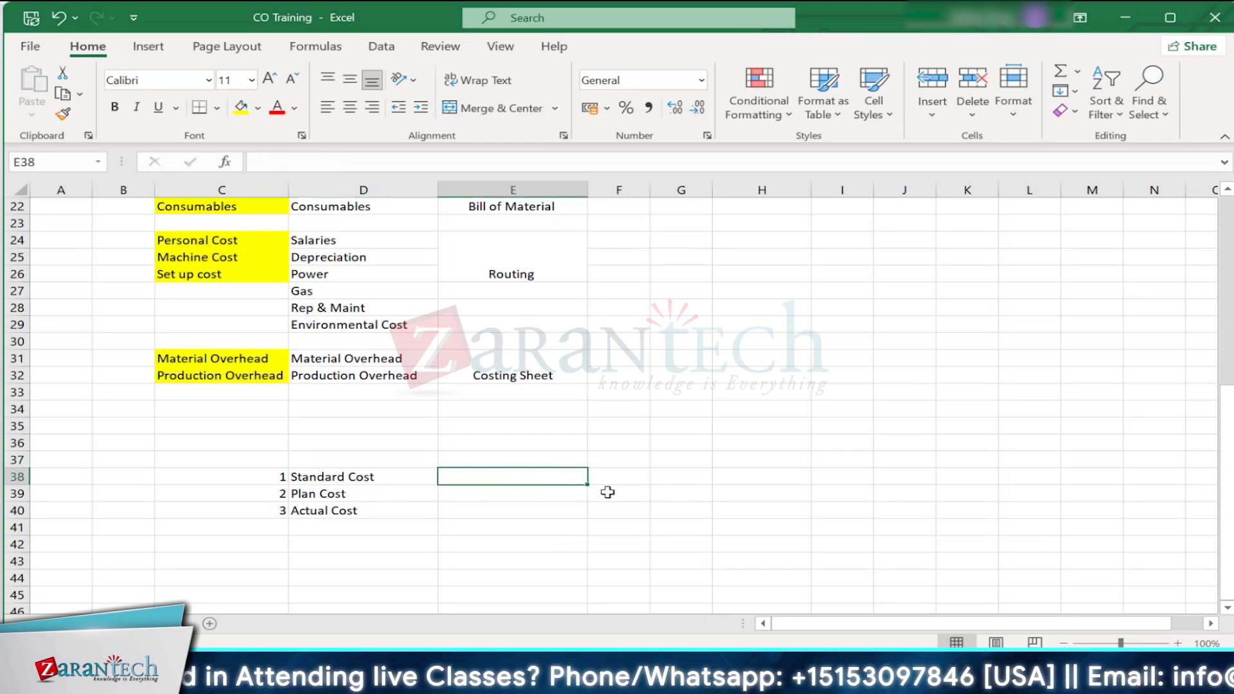
text(100)
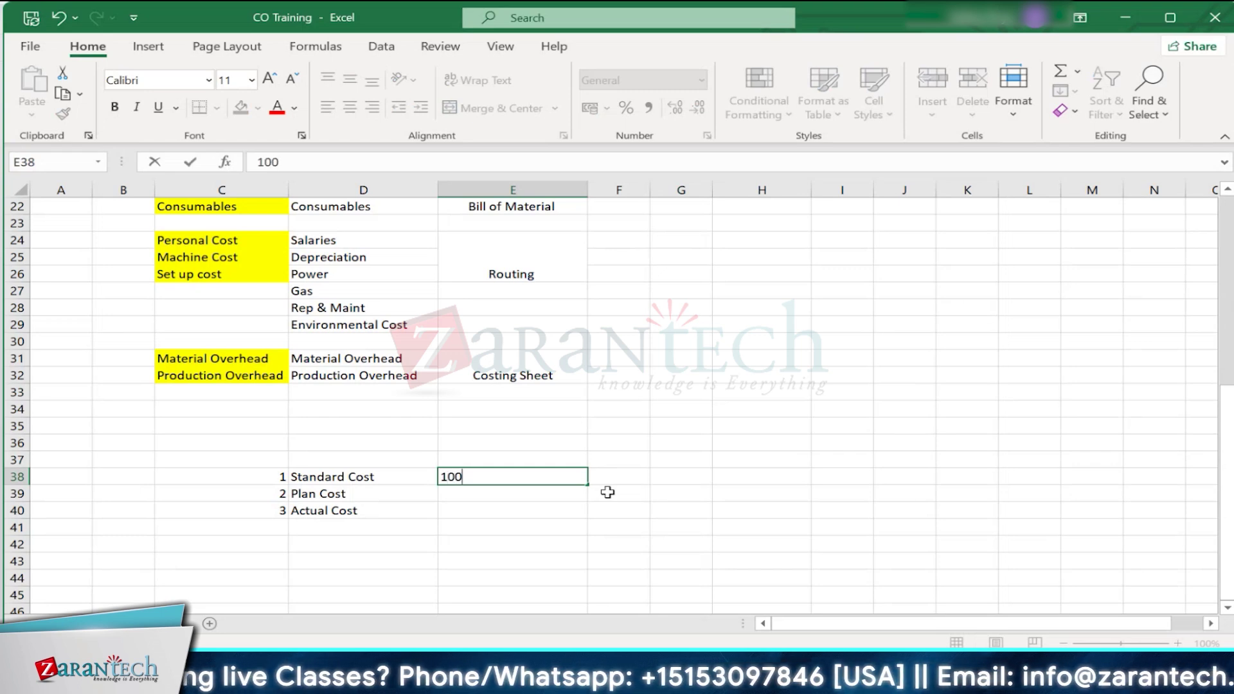
click(607, 492)
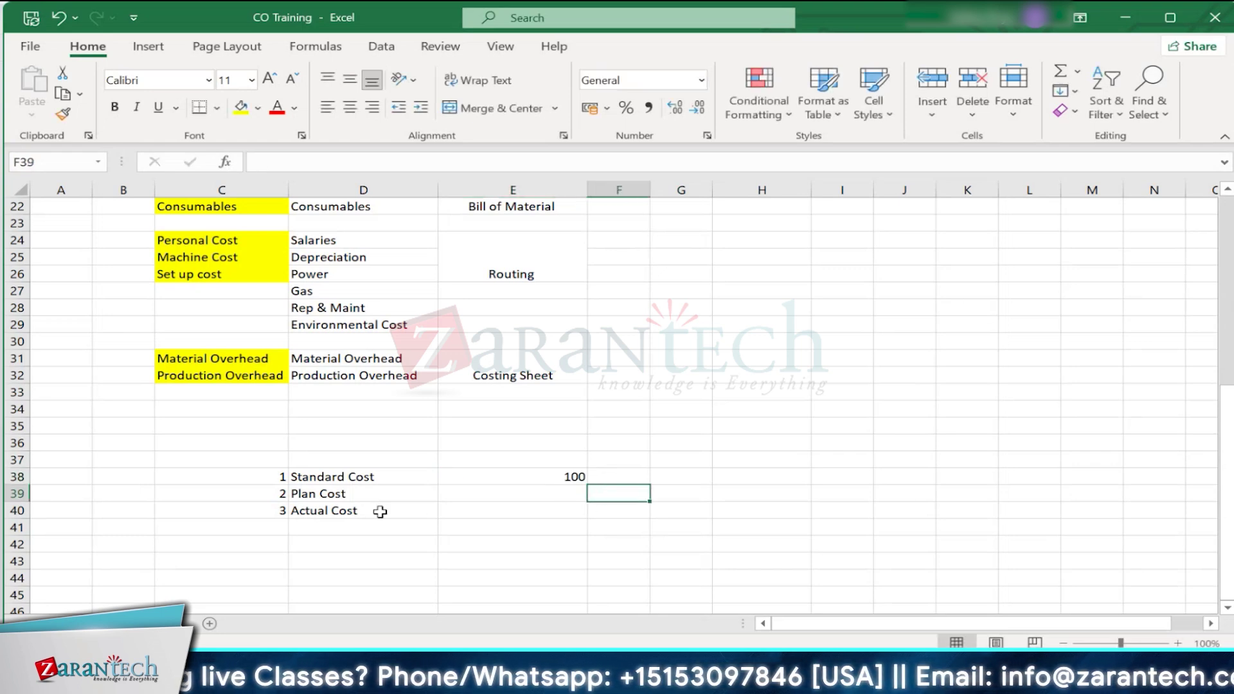
click(365, 494)
click(563, 494)
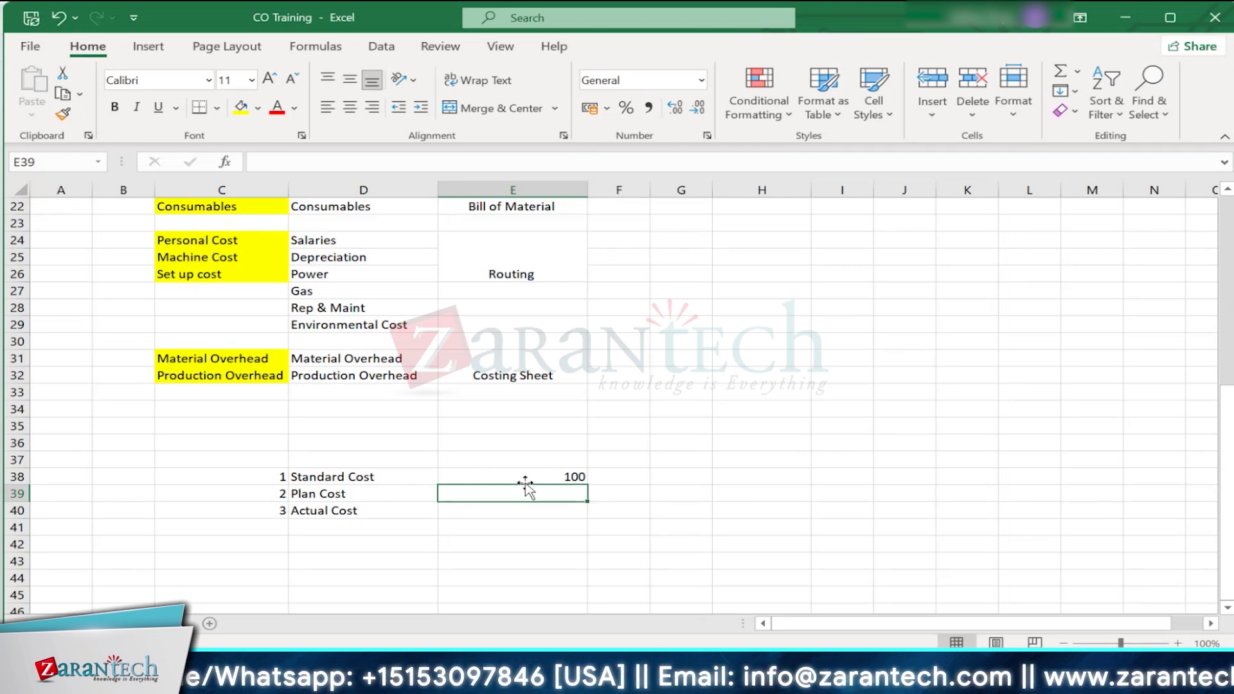
click(386, 493)
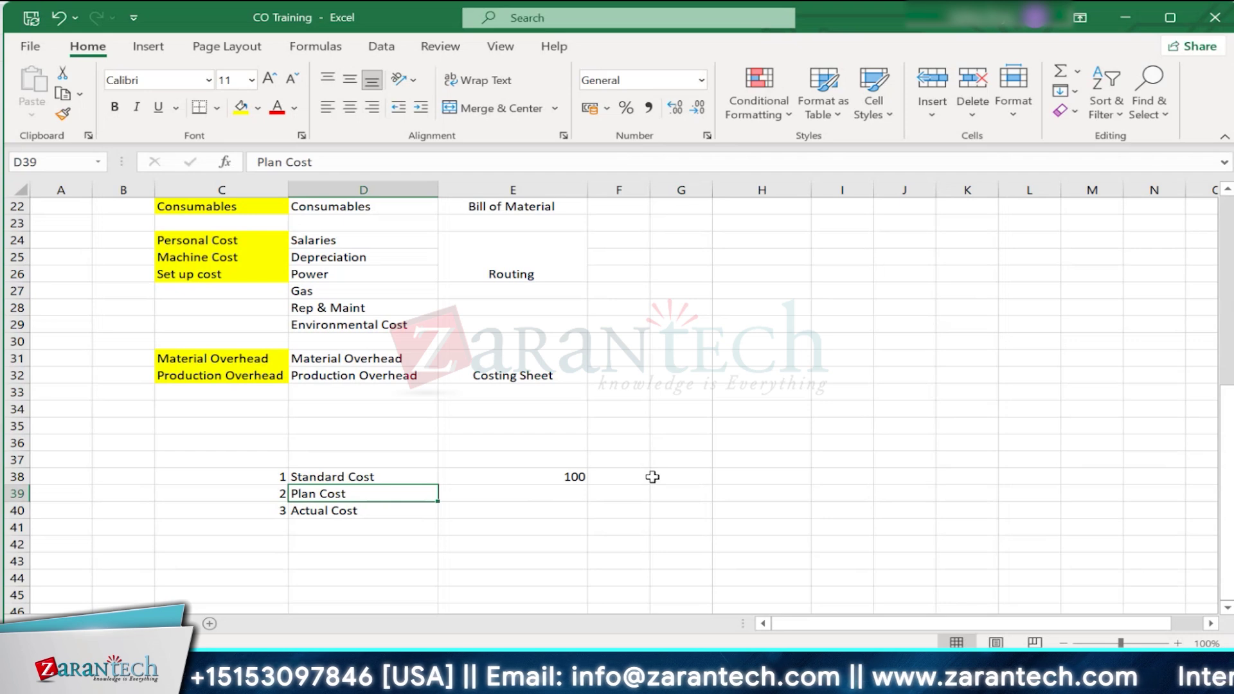
click(367, 476)
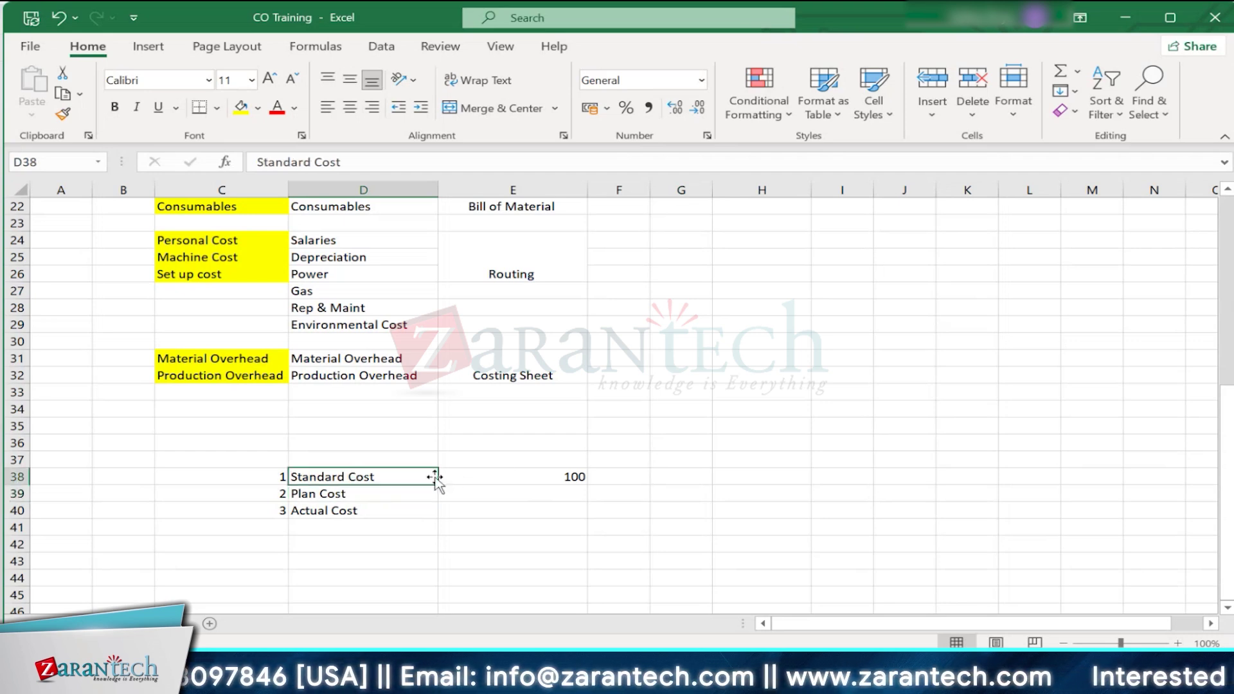
Step: Enter the material label FG100 in D36 and set the Standard Cost amount in E38 to 3700
click(391, 445)
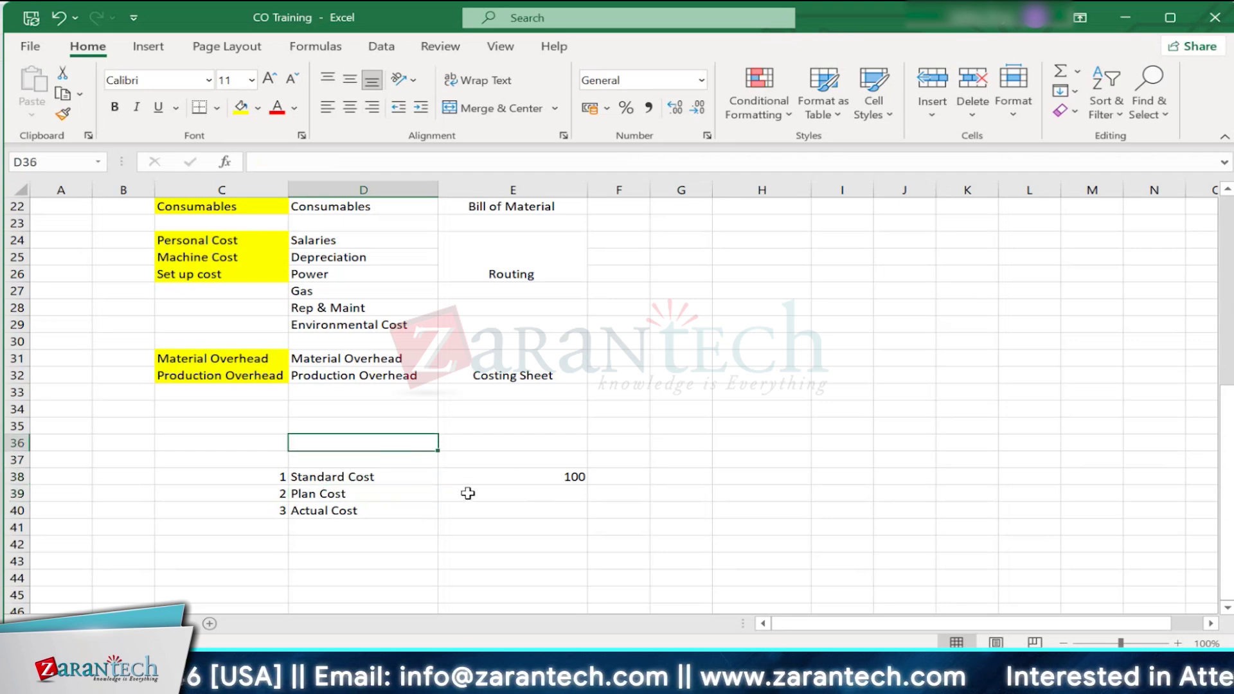
text(FG100)
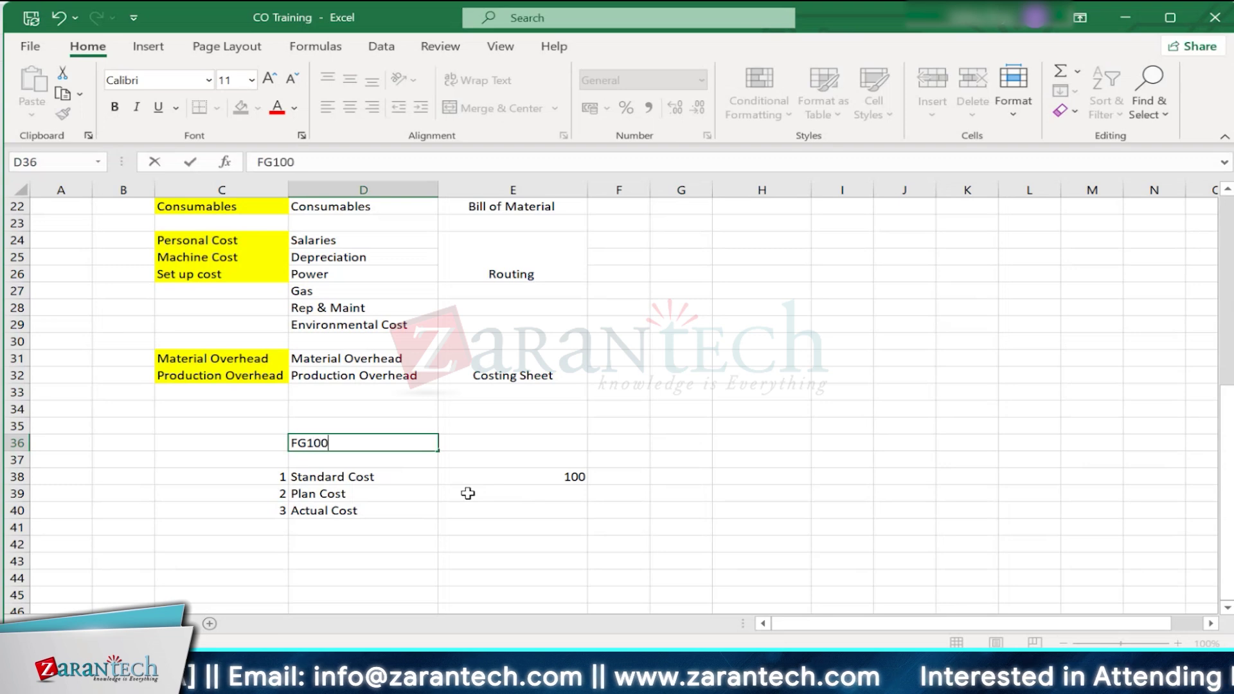
click(529, 477)
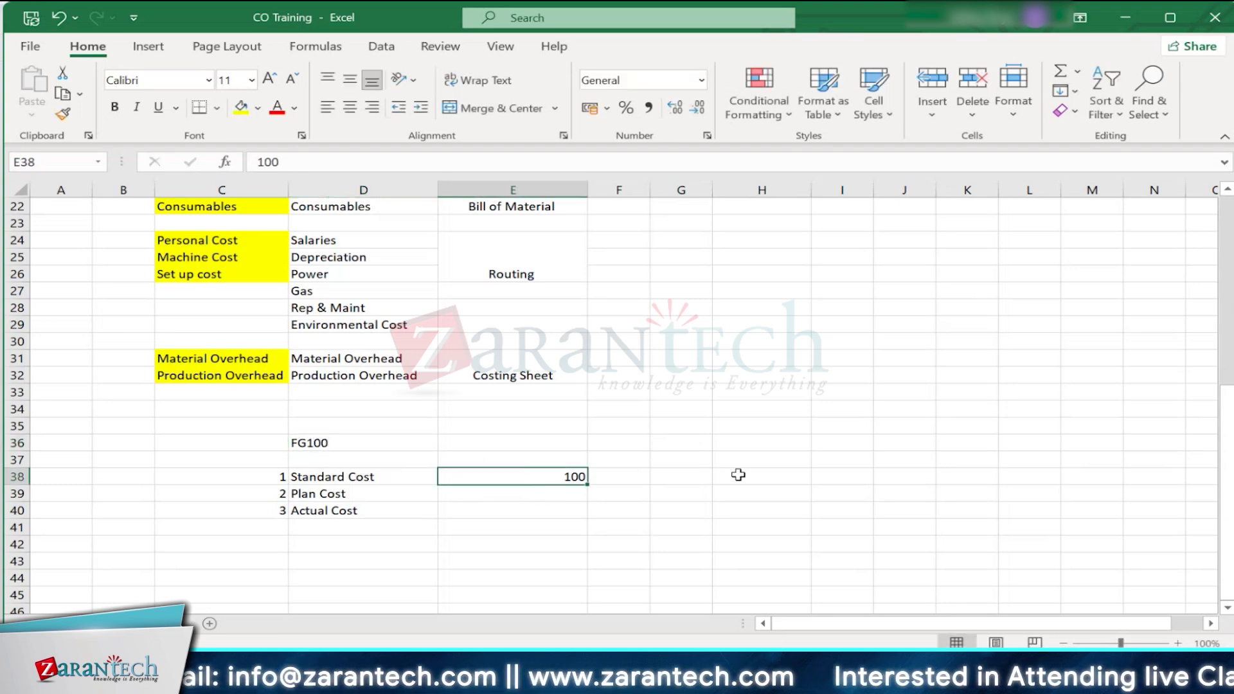
text(37)
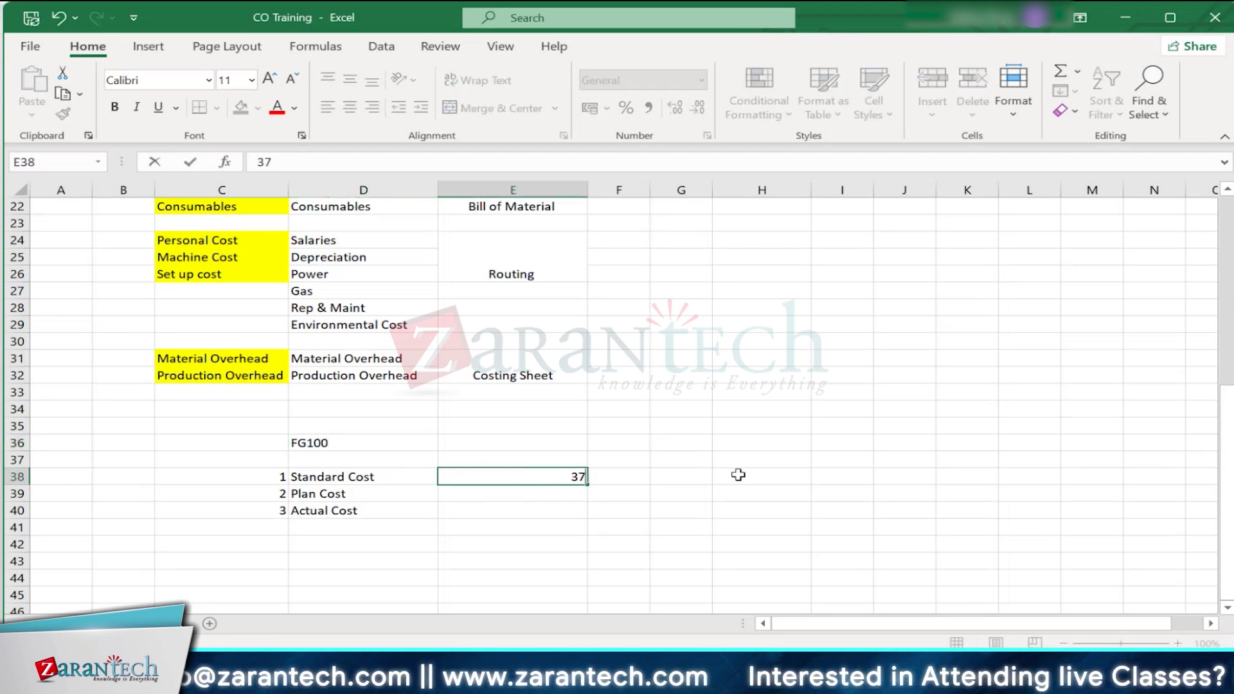
text(00)
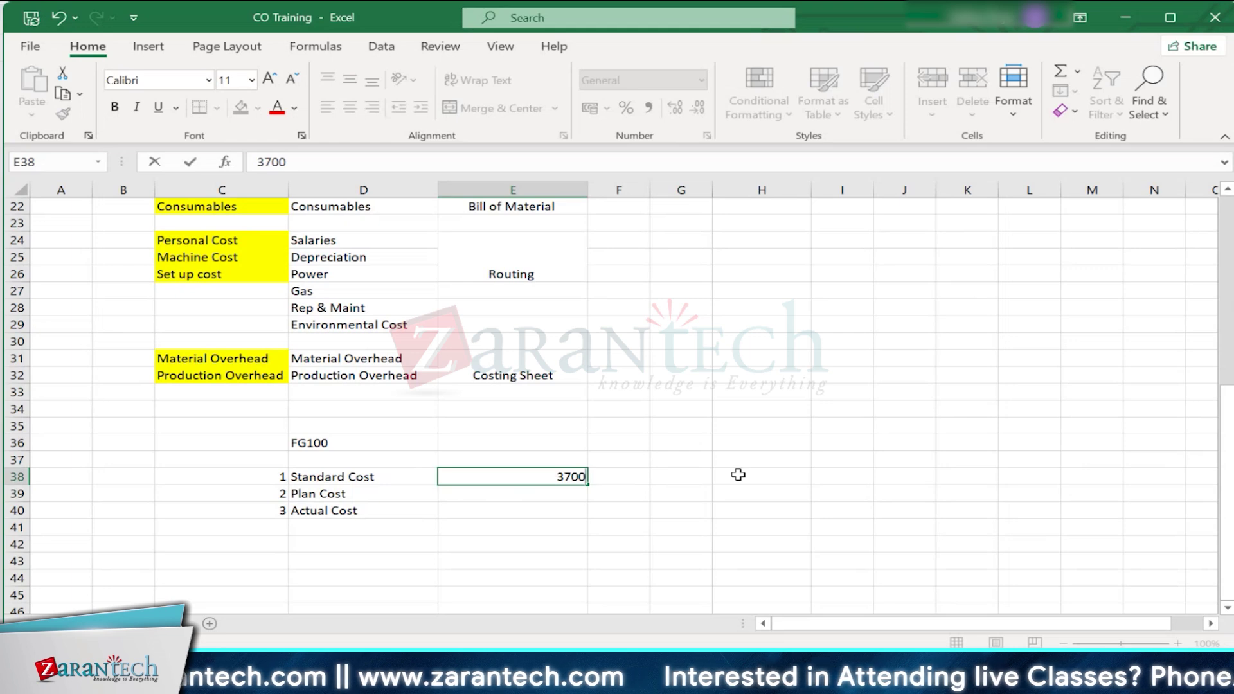
click(737, 475)
click(466, 477)
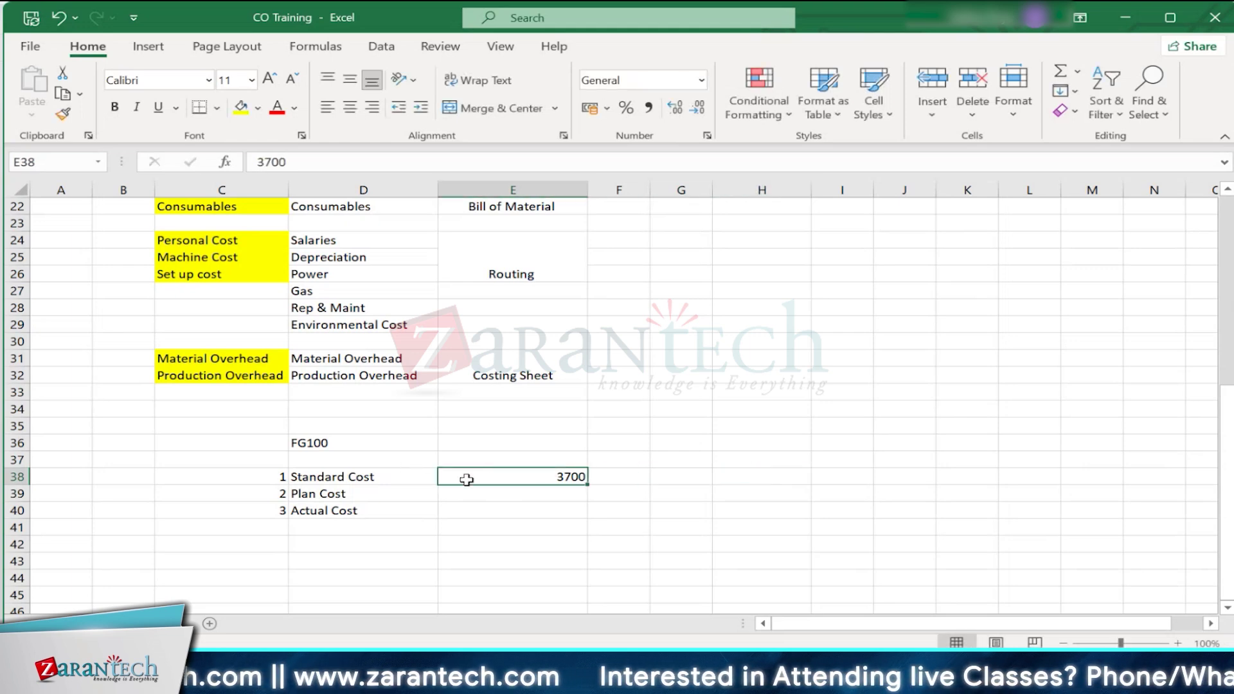
Step: Enter 3900 in F39 as the Plan Cost amount
click(325, 505)
click(337, 492)
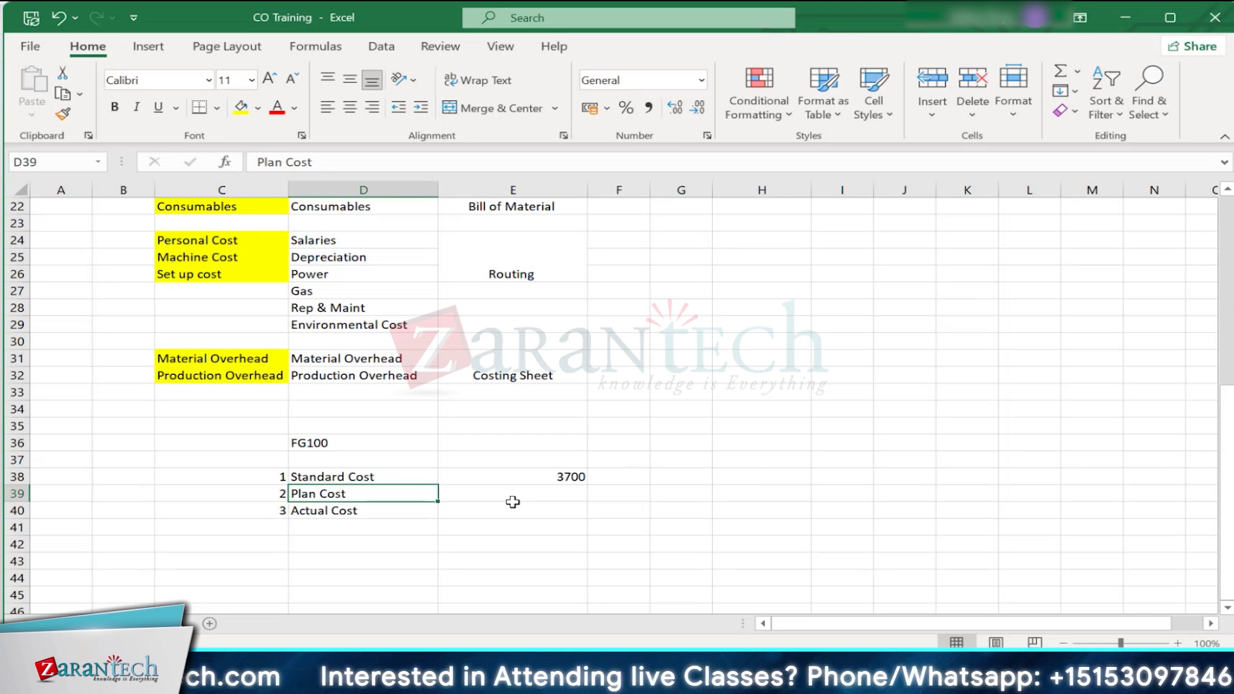
click(609, 495)
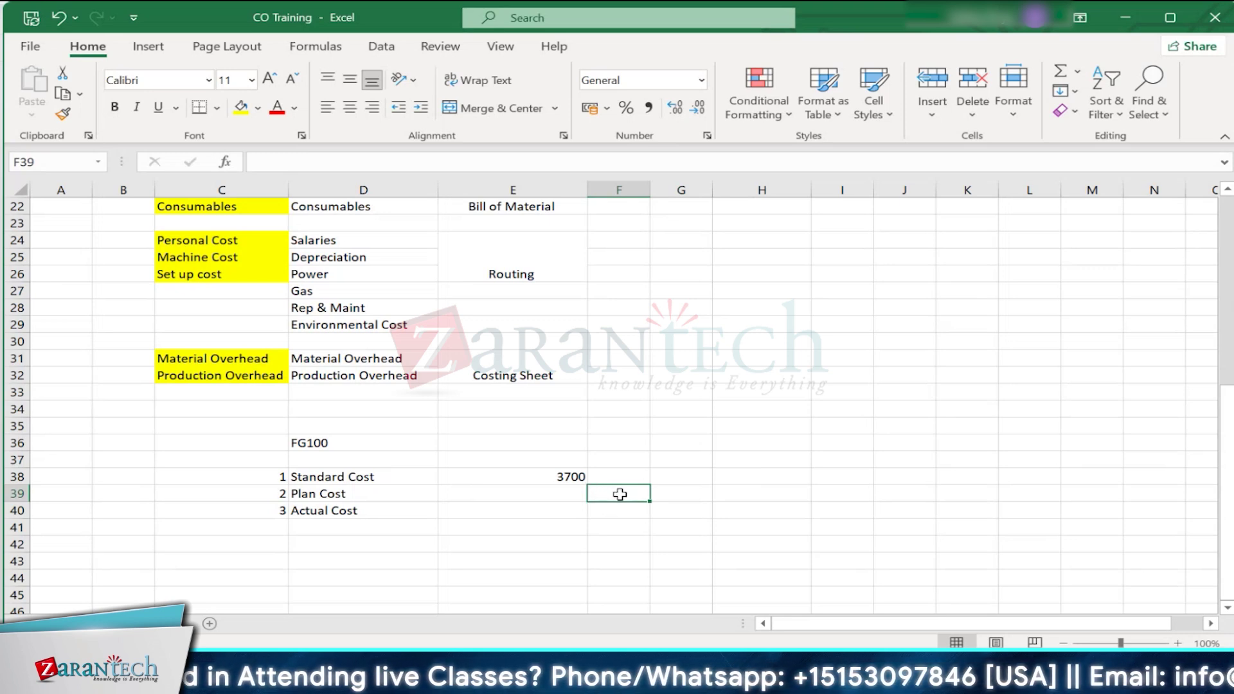
text(399)
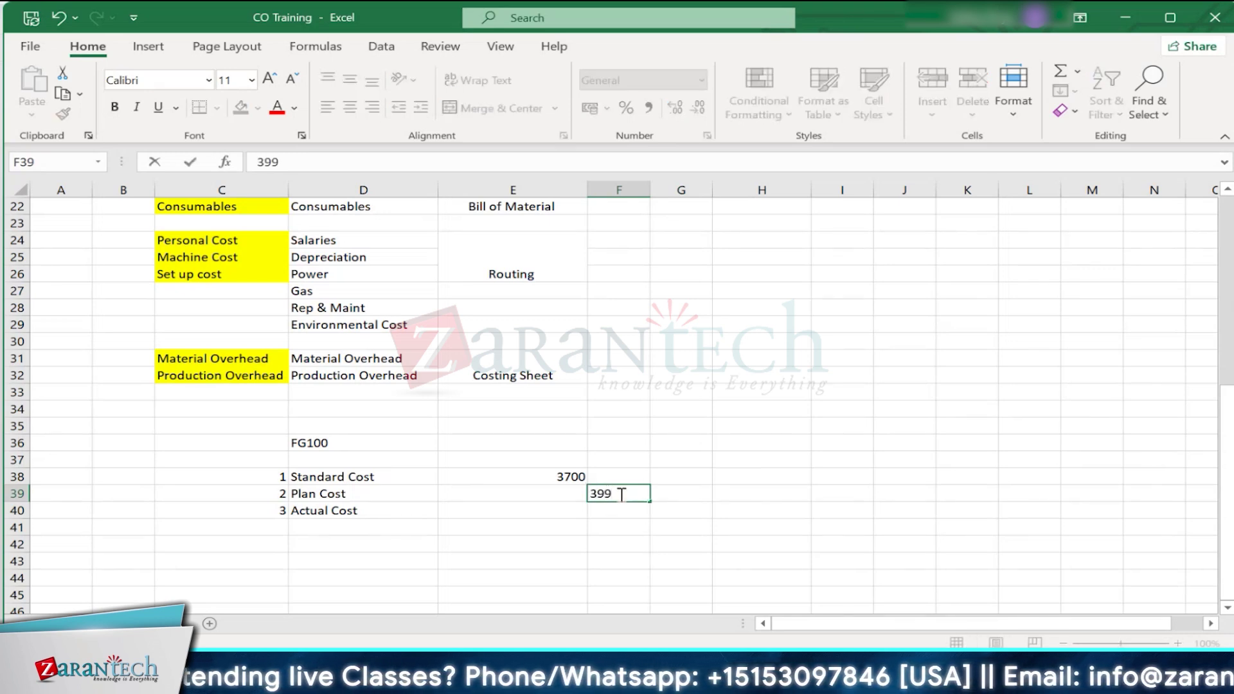
text(00)
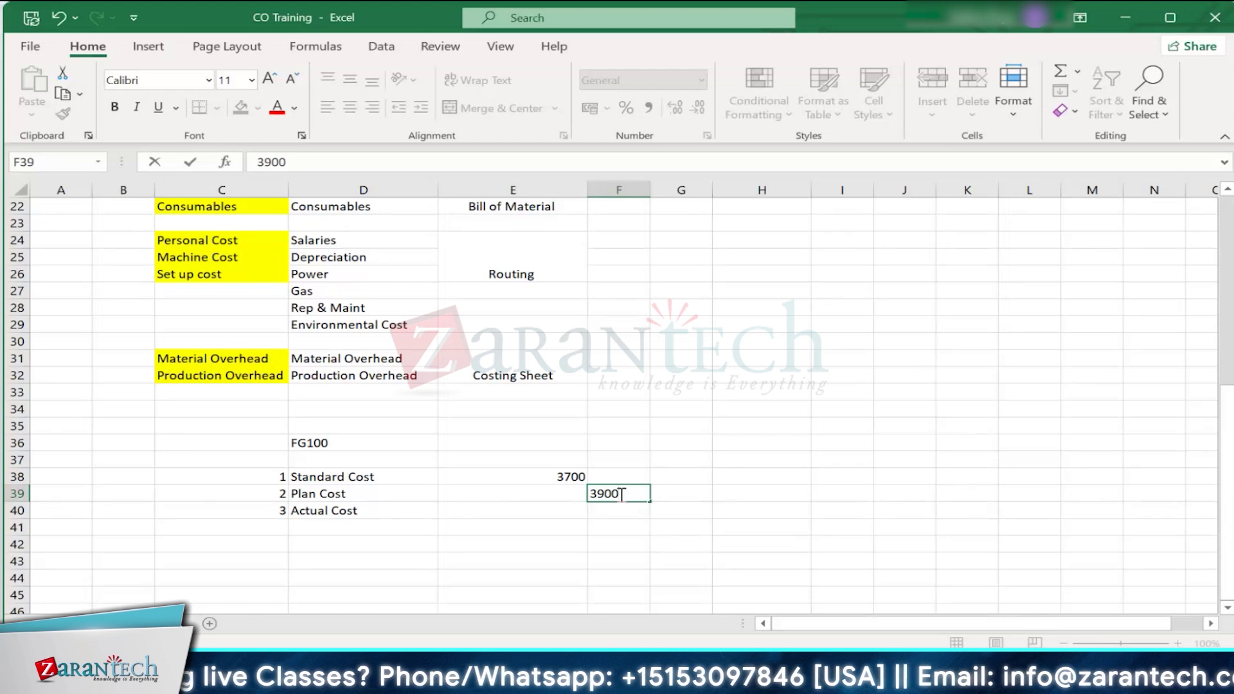
click(583, 511)
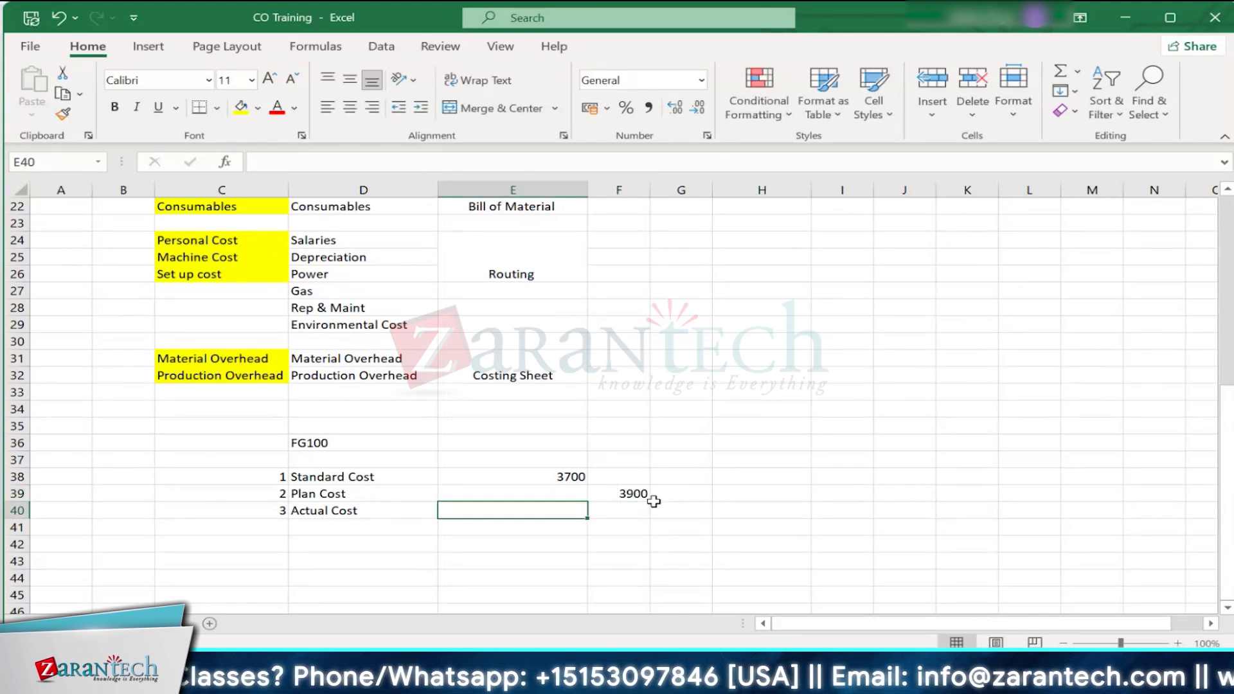
click(648, 499)
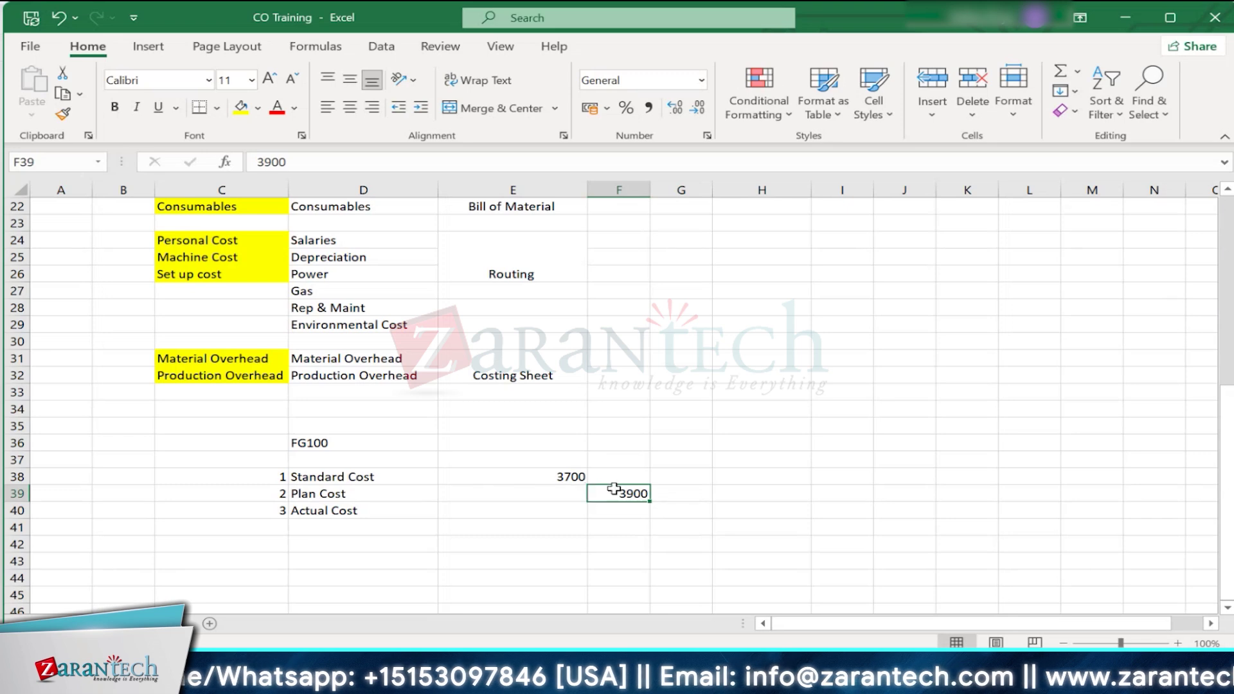
click(355, 494)
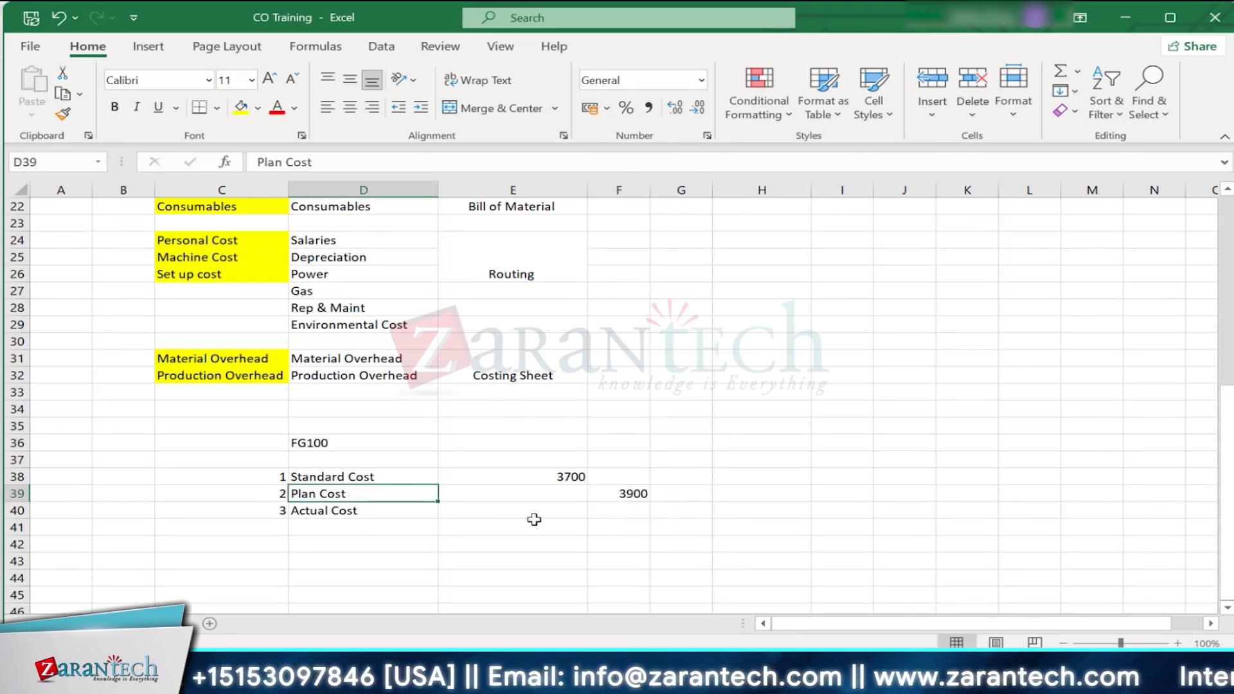
click(358, 475)
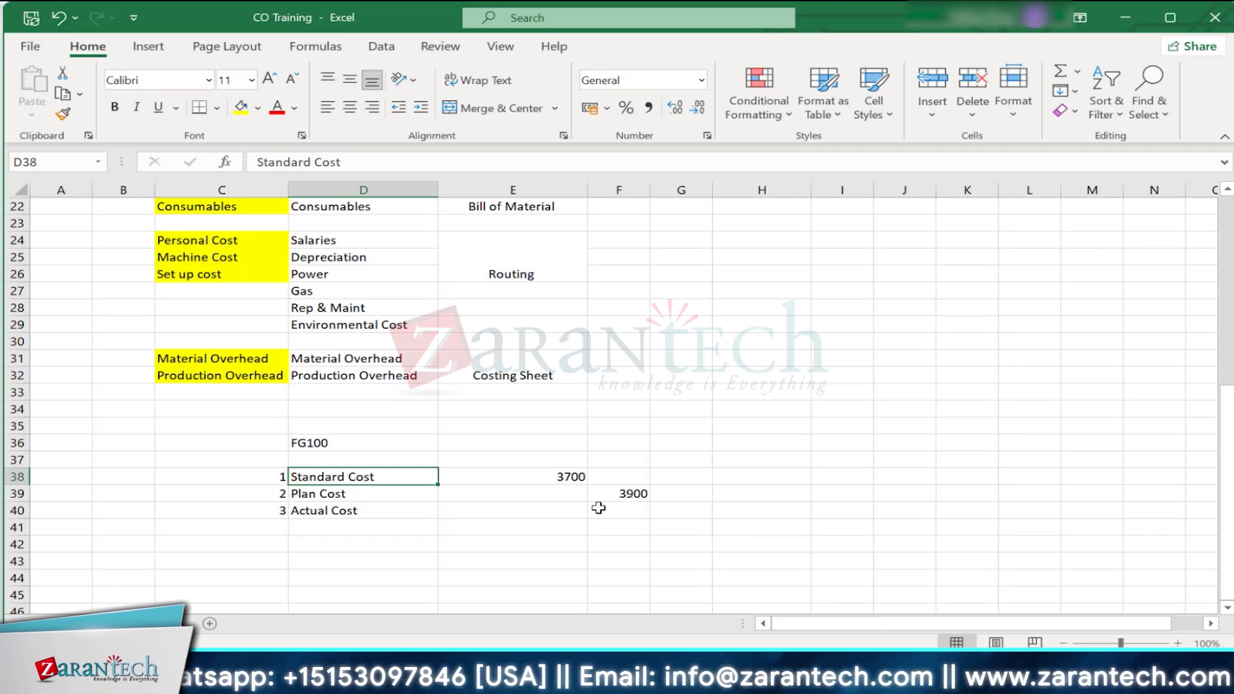
click(645, 492)
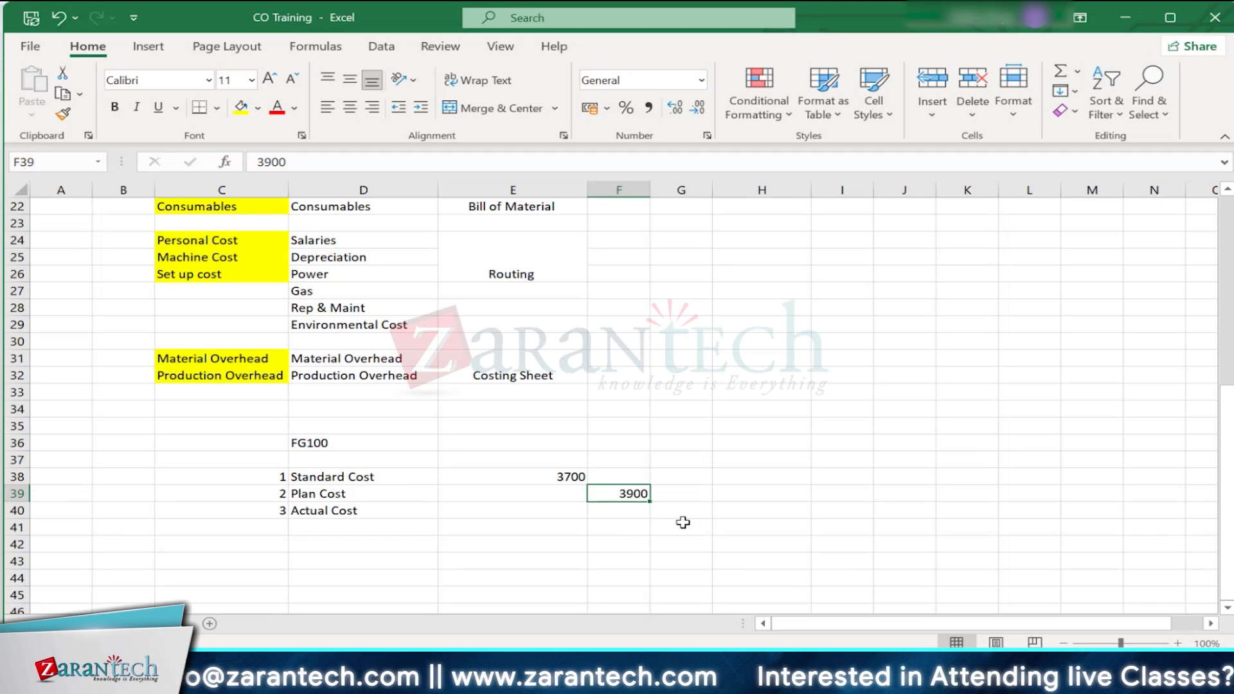
click(565, 476)
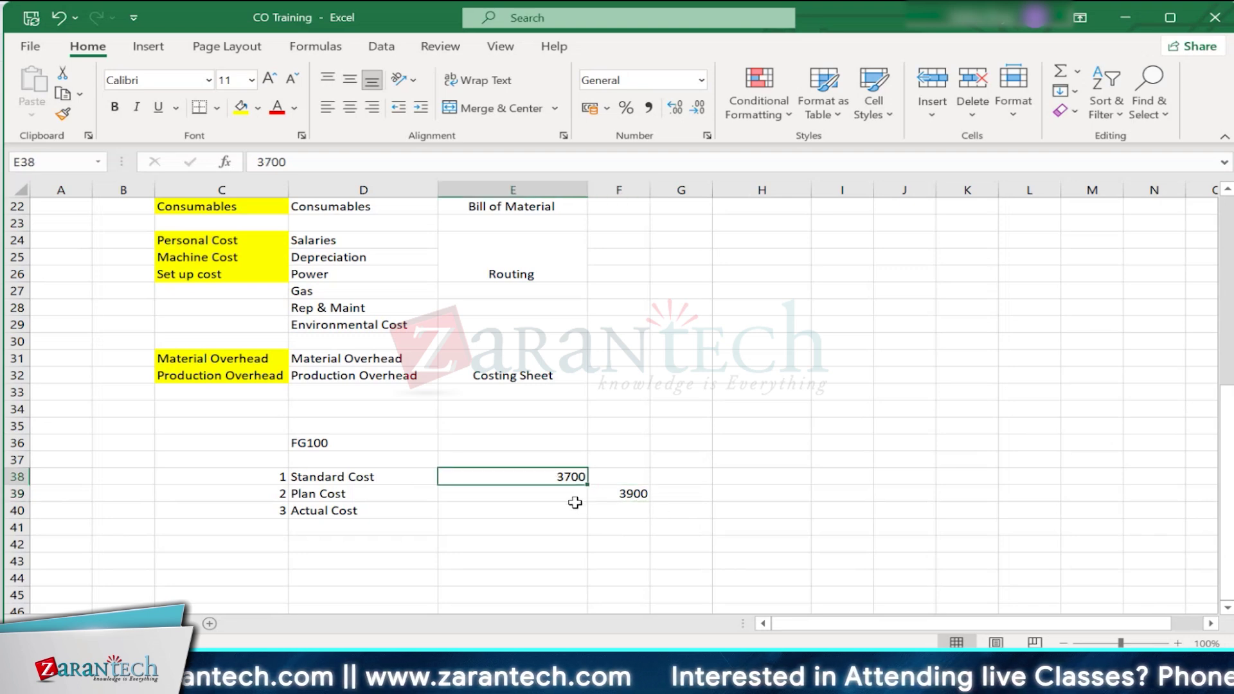
click(632, 493)
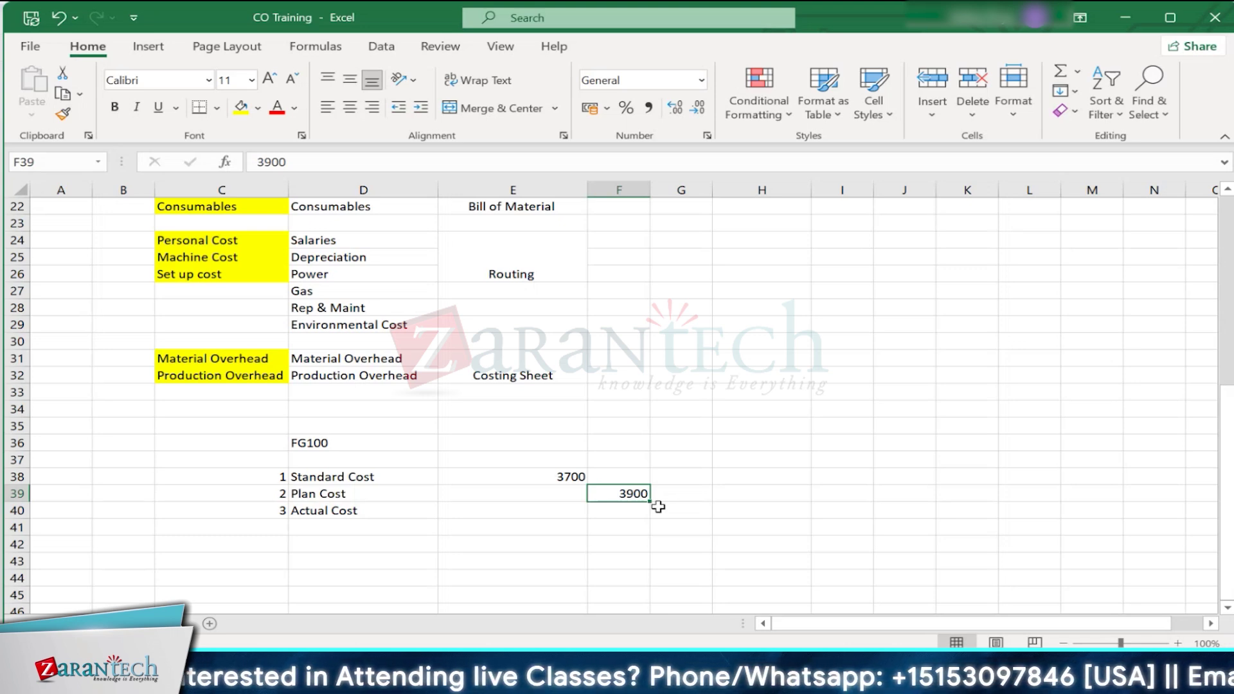
click(700, 509)
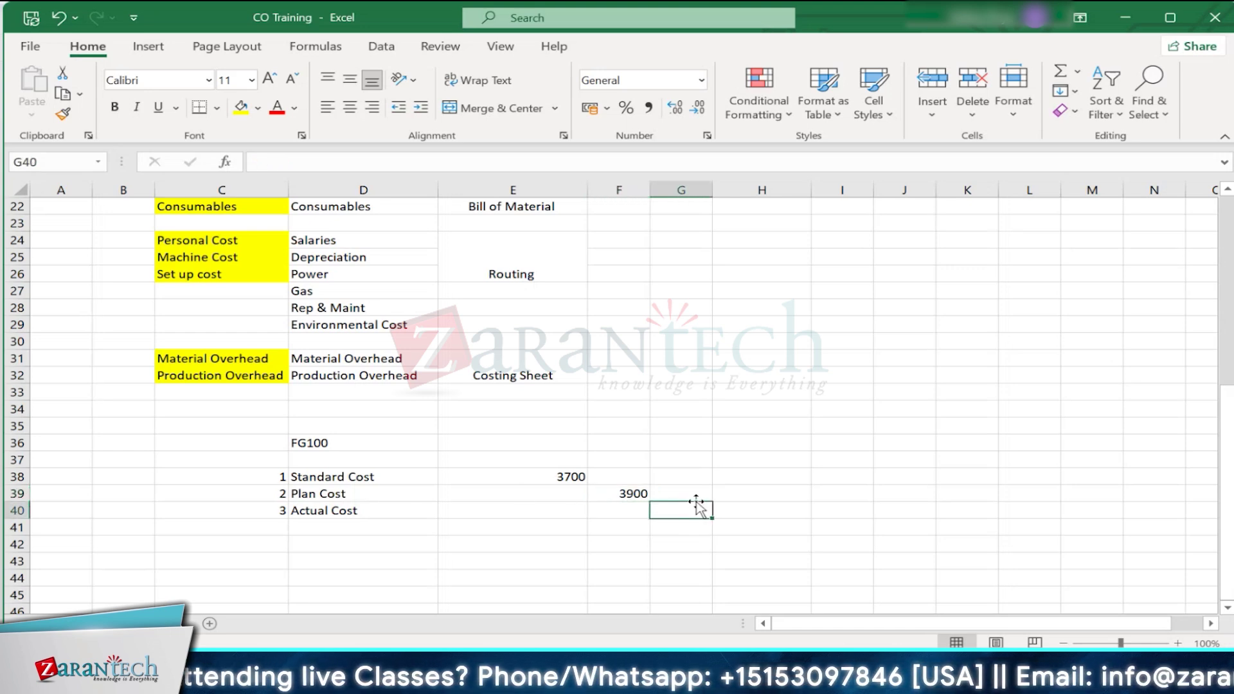
click(635, 491)
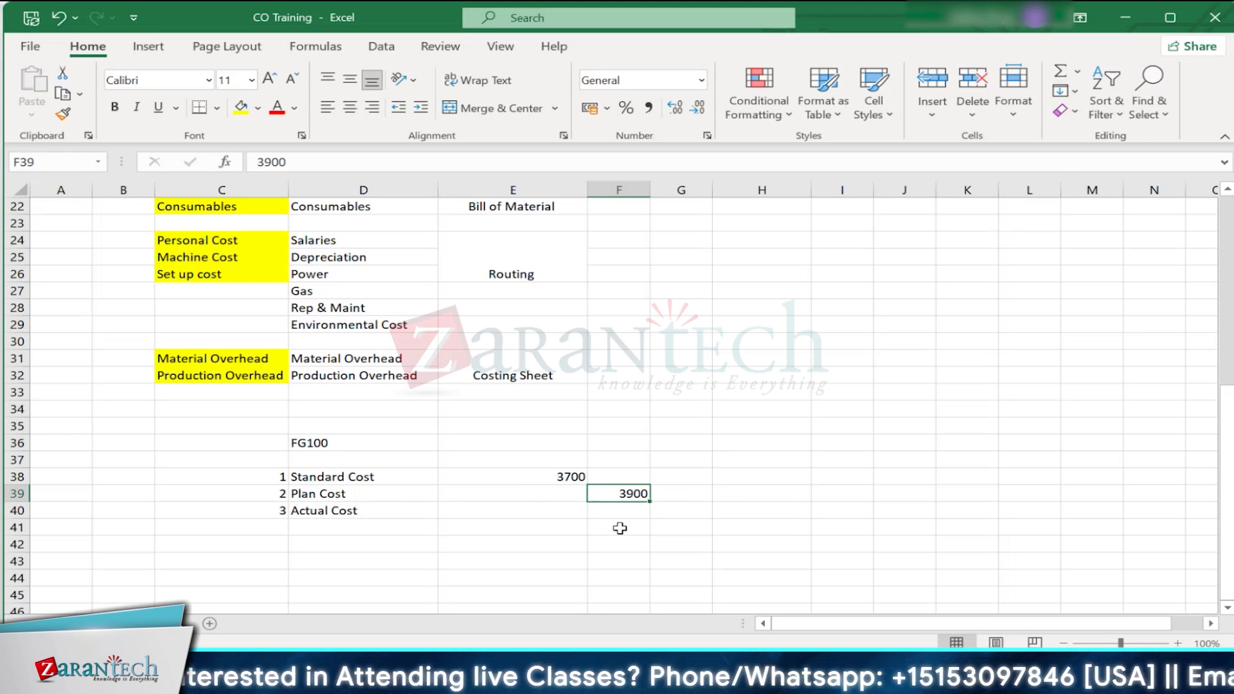
Step: Enter 4000 in G39, next to the Plan Cost amount
click(676, 491)
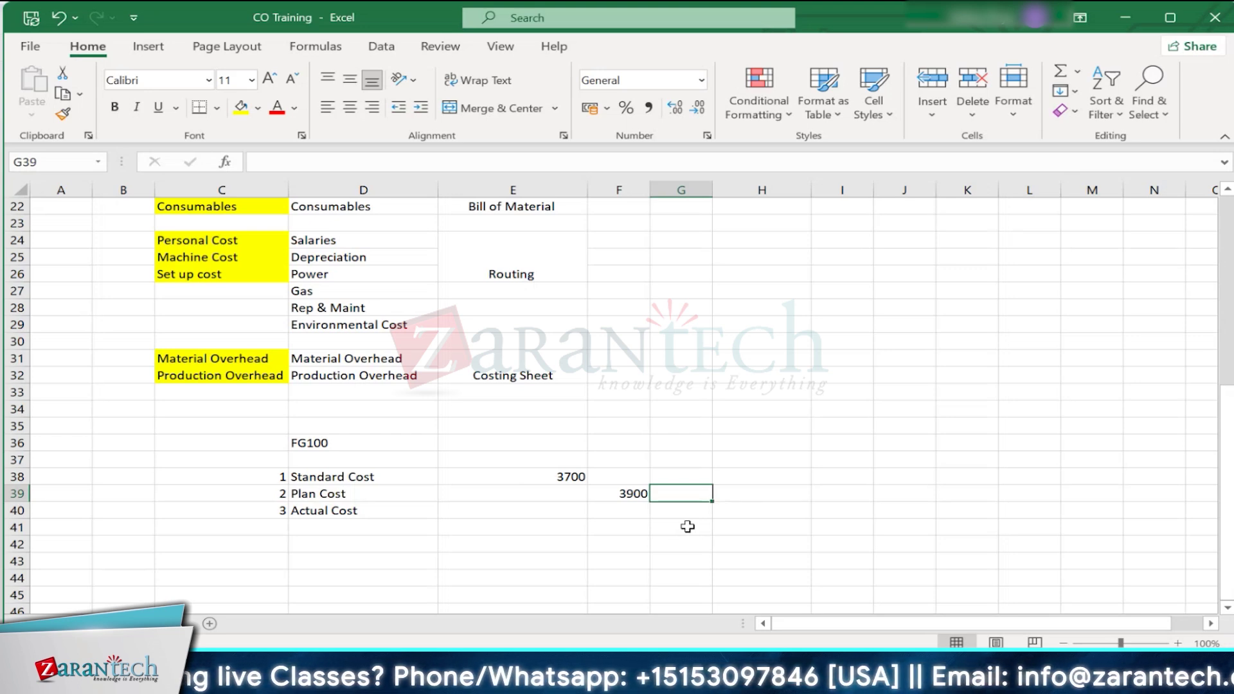
text(3)
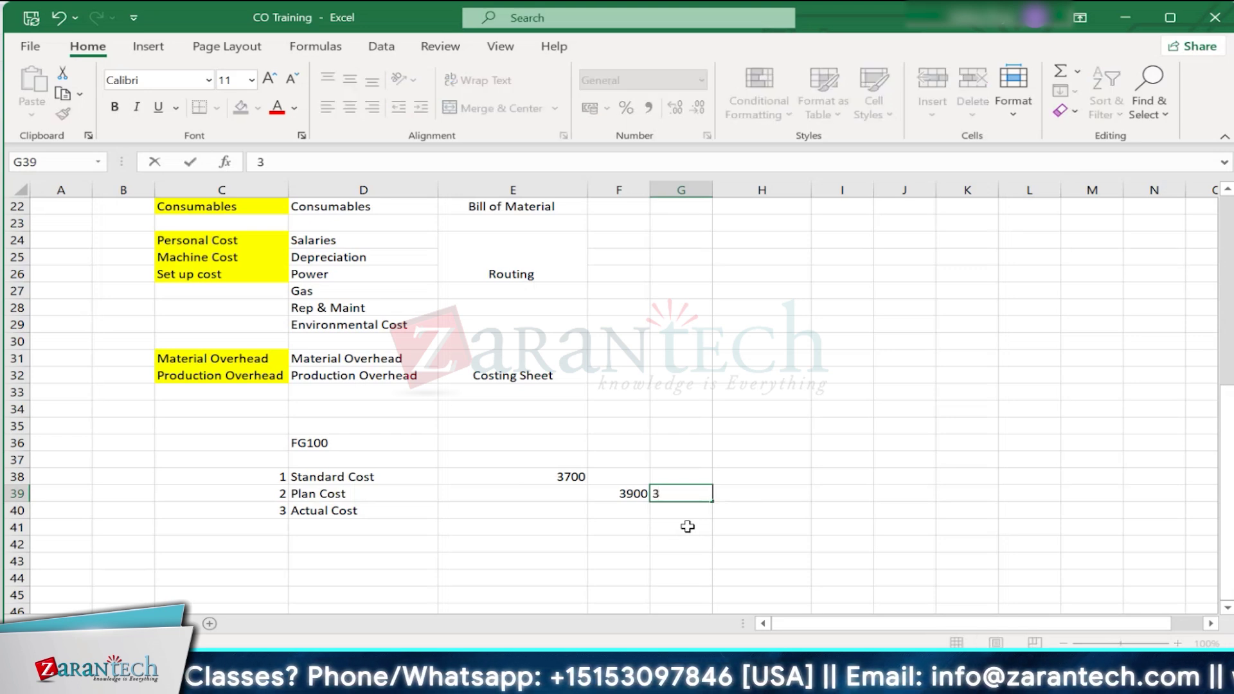
key(BackSpace)
text(4000)
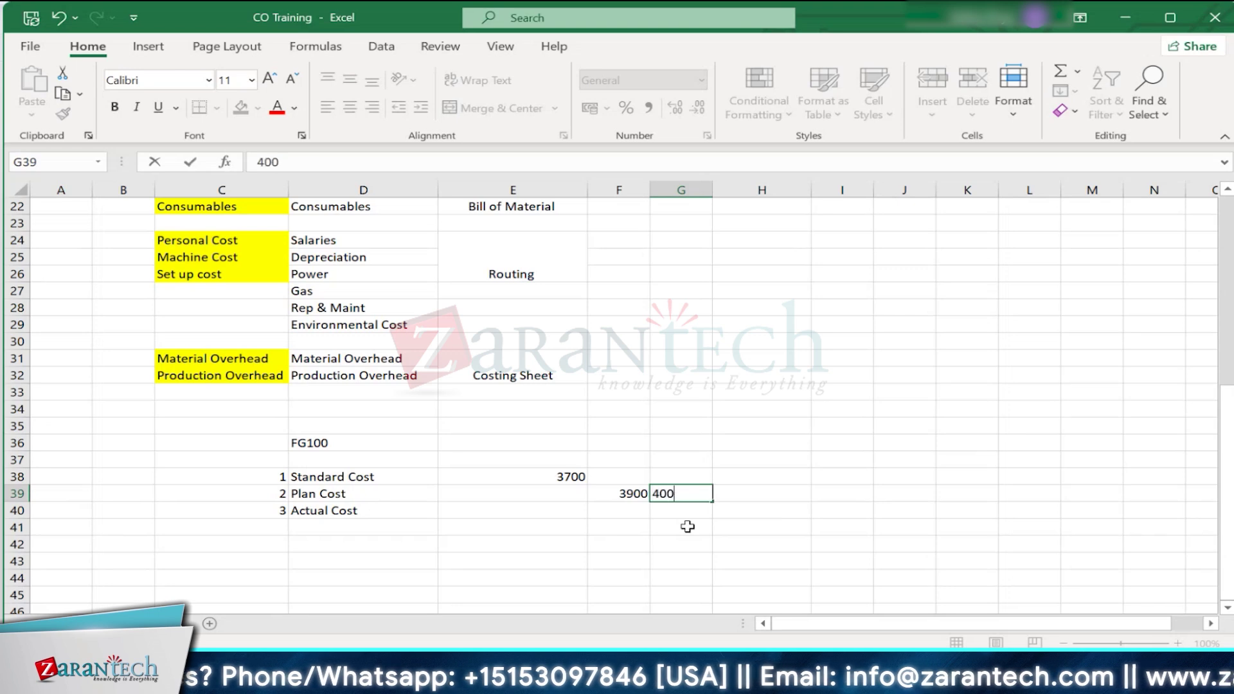
click(815, 518)
Step: Move the 4000 from G39 down to G40 as the Actual Cost amount
click(706, 499)
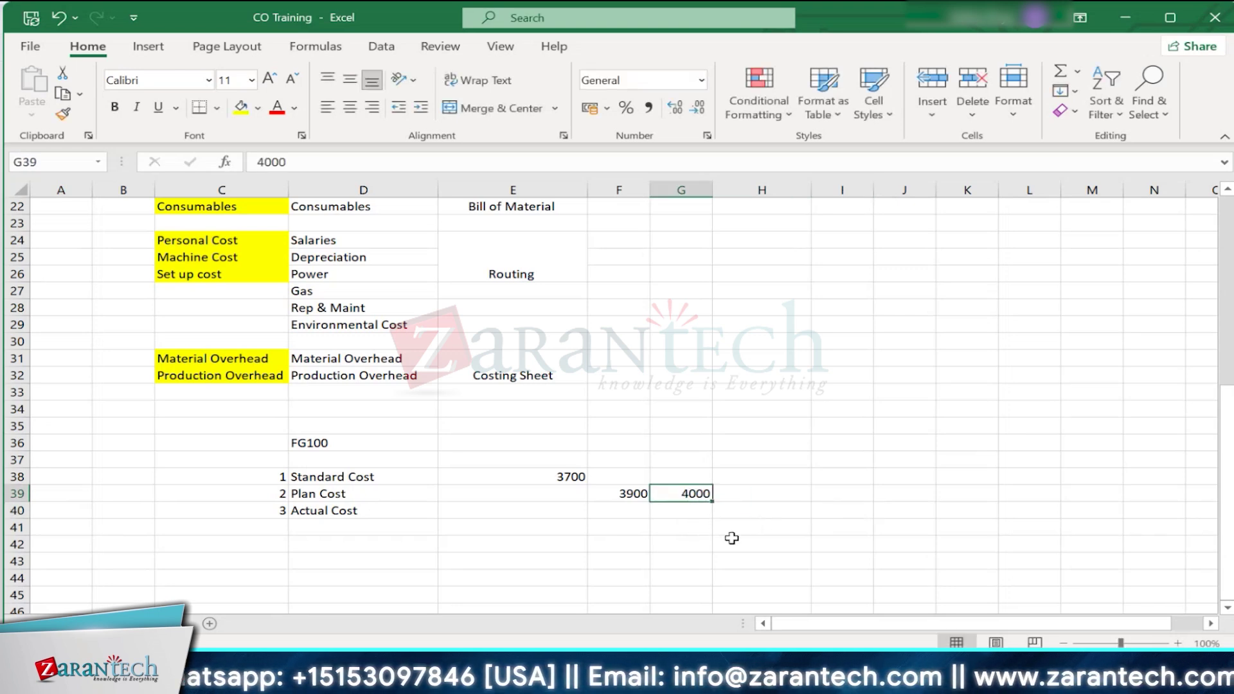
click(707, 514)
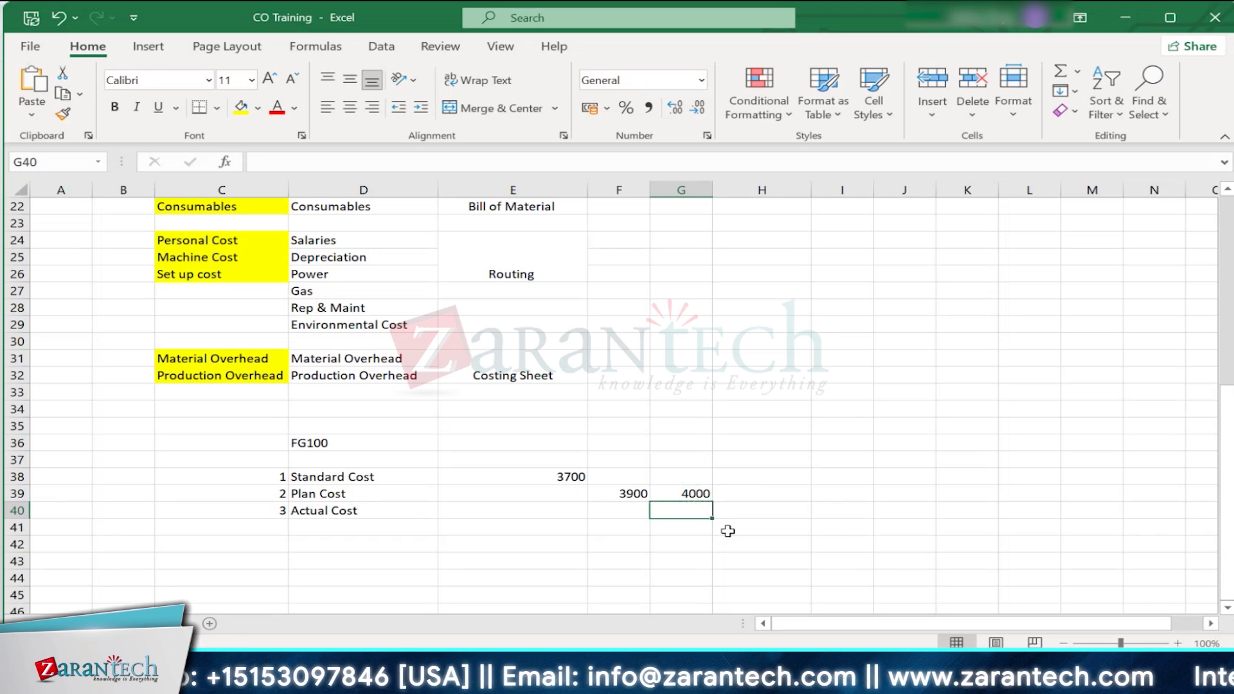
text(4000)
click(775, 516)
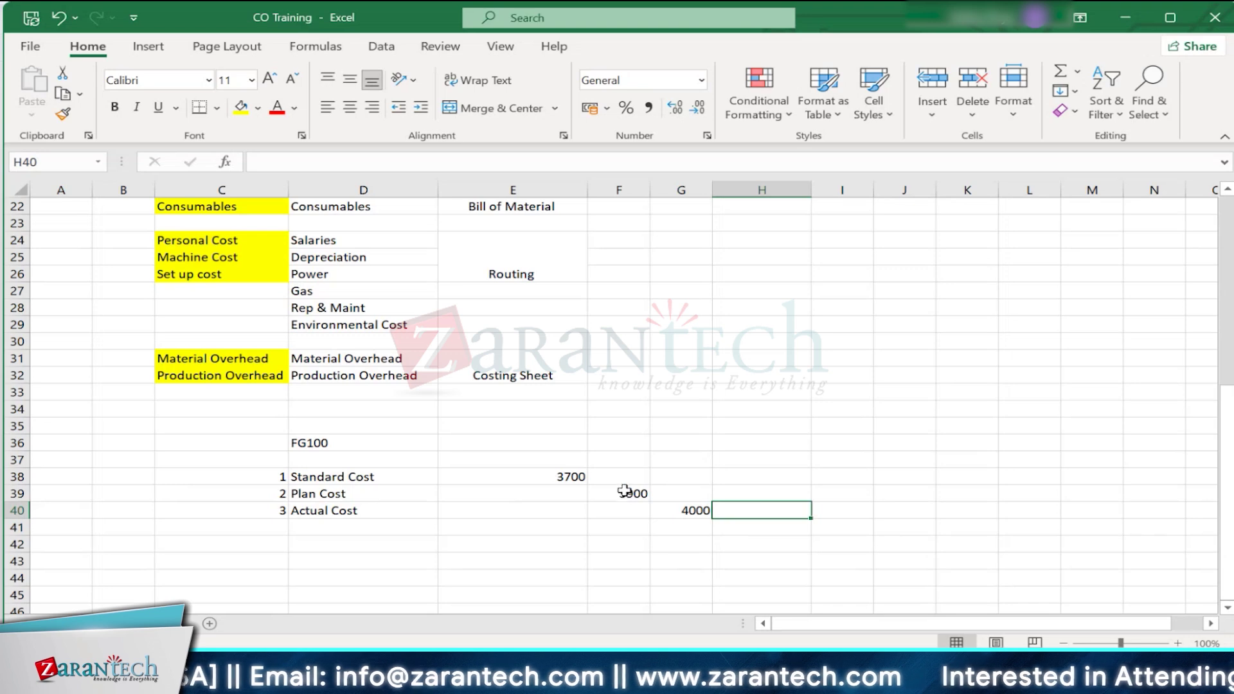
drag(631, 492, 687, 511)
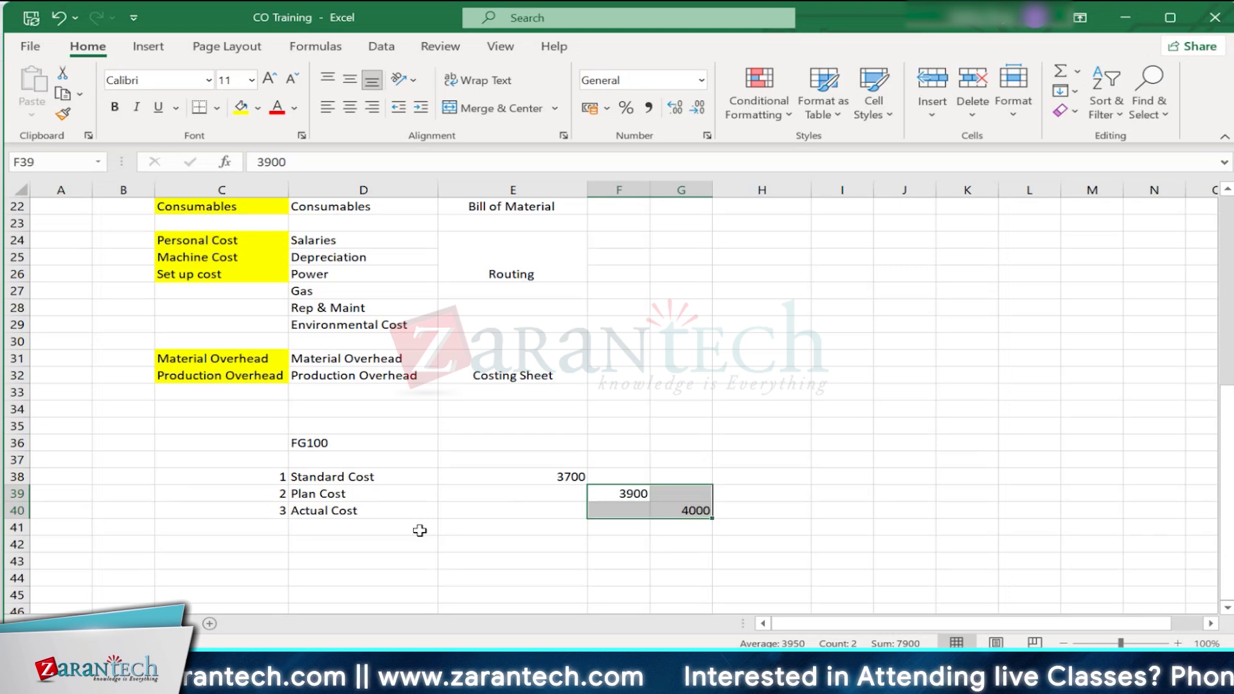
click(617, 546)
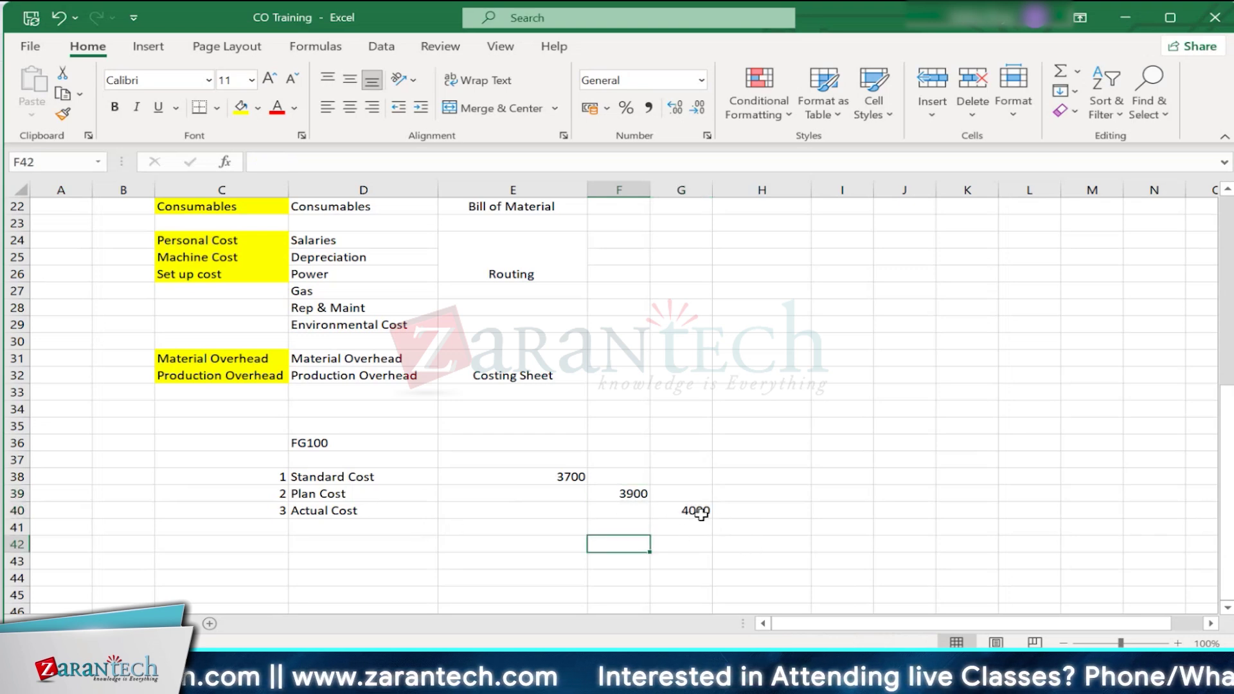
click(701, 513)
Step: Copy the Standard Cost amount from E38 into G41, directly below the Actual Cost amount
click(689, 527)
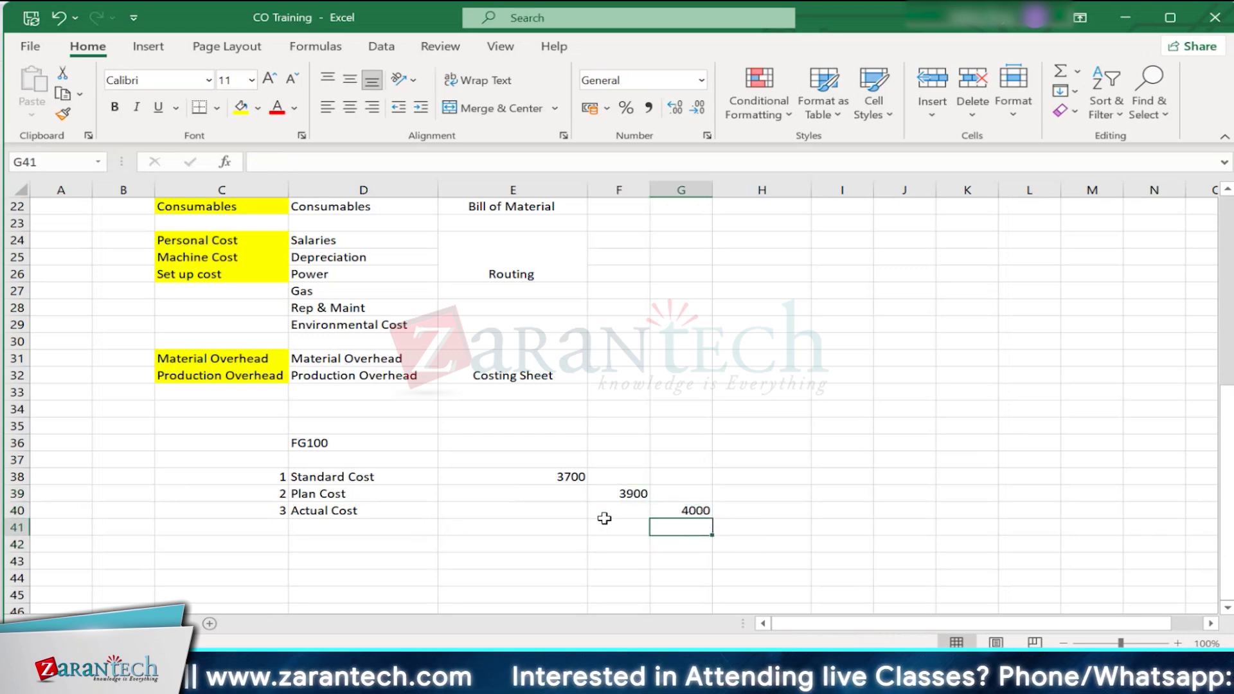
click(557, 476)
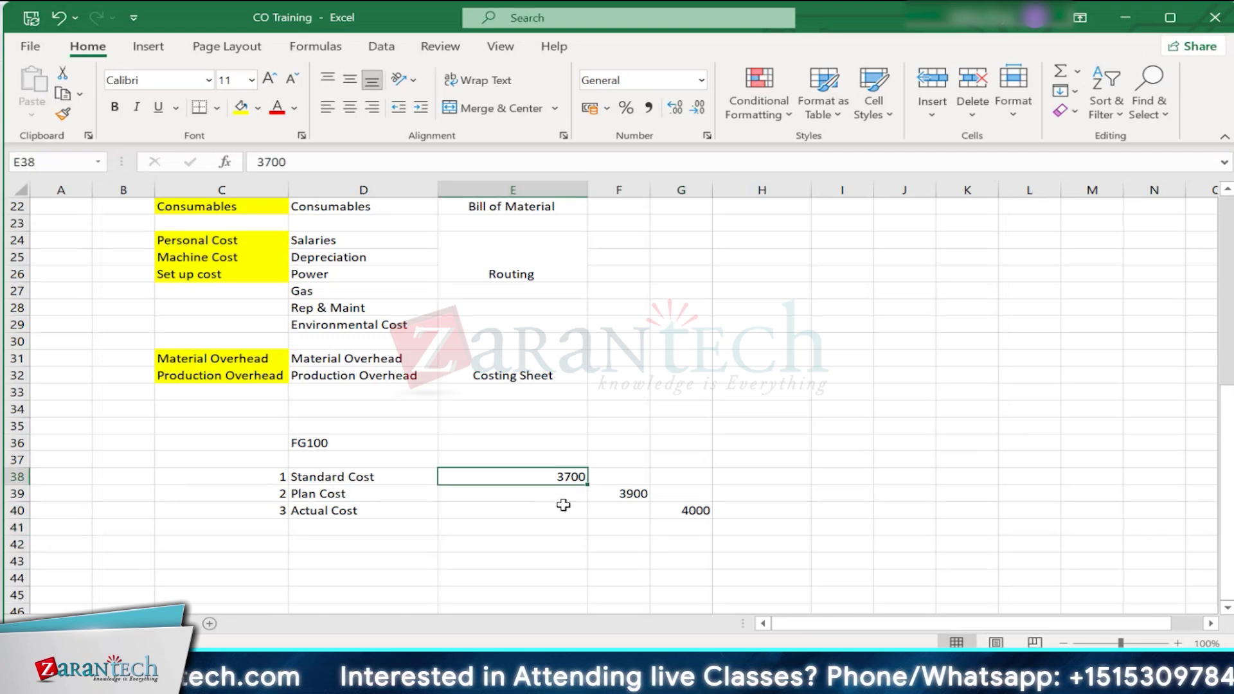
key(ctrl+c)
click(689, 524)
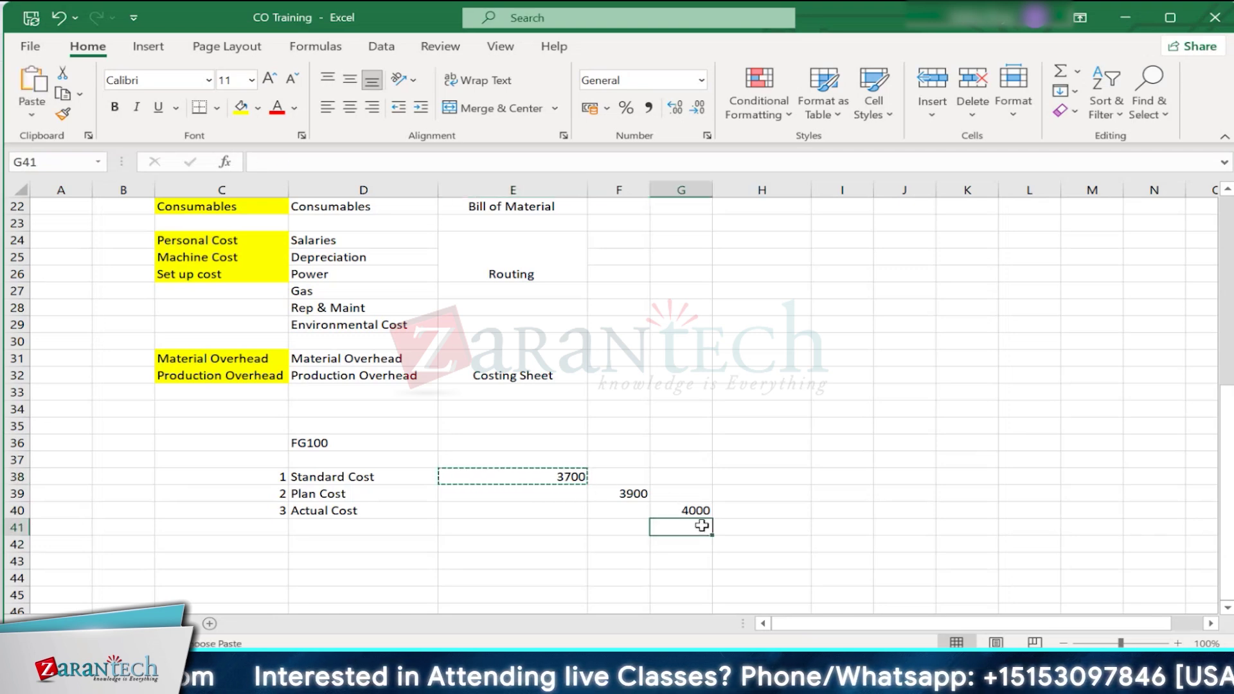
key(ctrl+v)
key(Return)
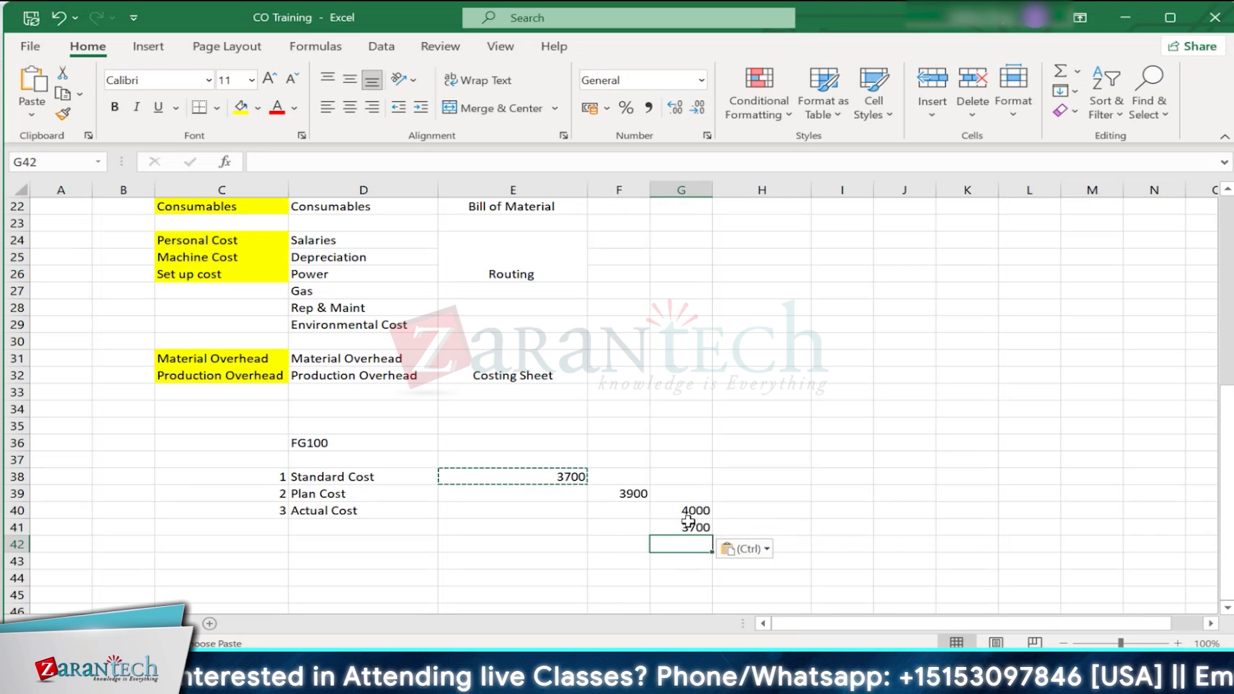
Step: Enter 300 in G42 as the difference between the actual and standard cost
drag(688, 512, 688, 527)
click(683, 548)
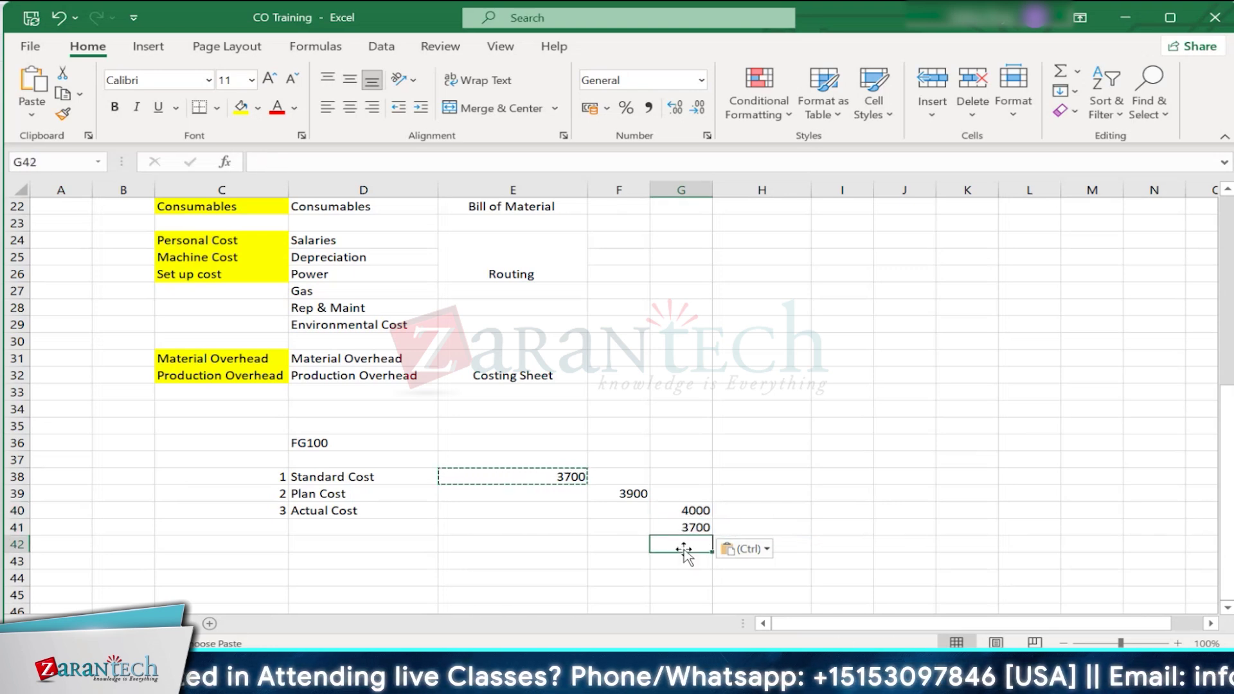
text(300)
click(863, 545)
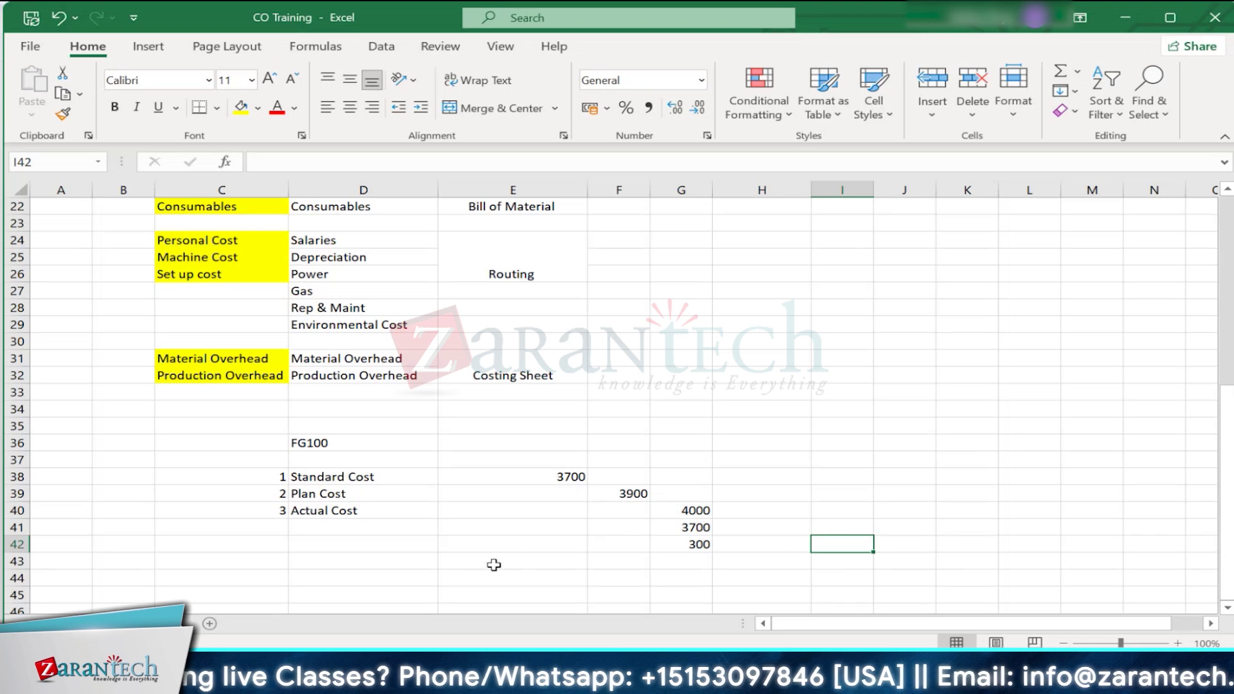
Step: Examine how the variance in G42 follows from the Actual Cost in G40 and the Standard Cost in E38
click(702, 548)
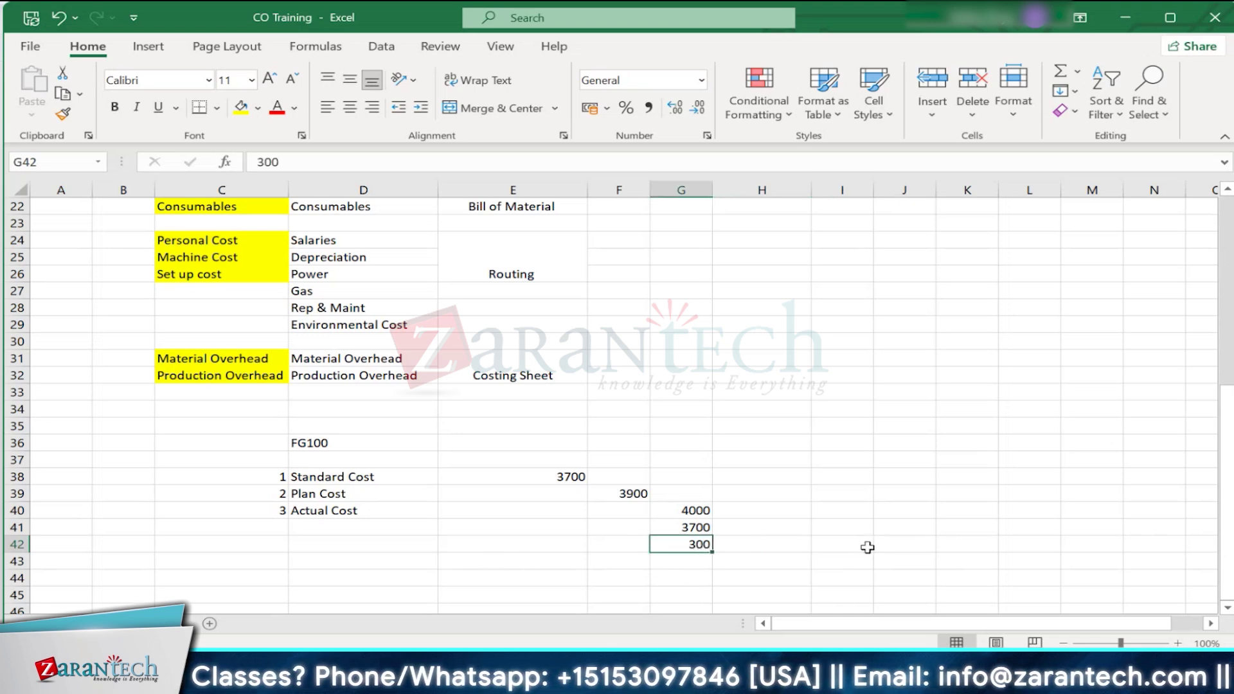
click(702, 509)
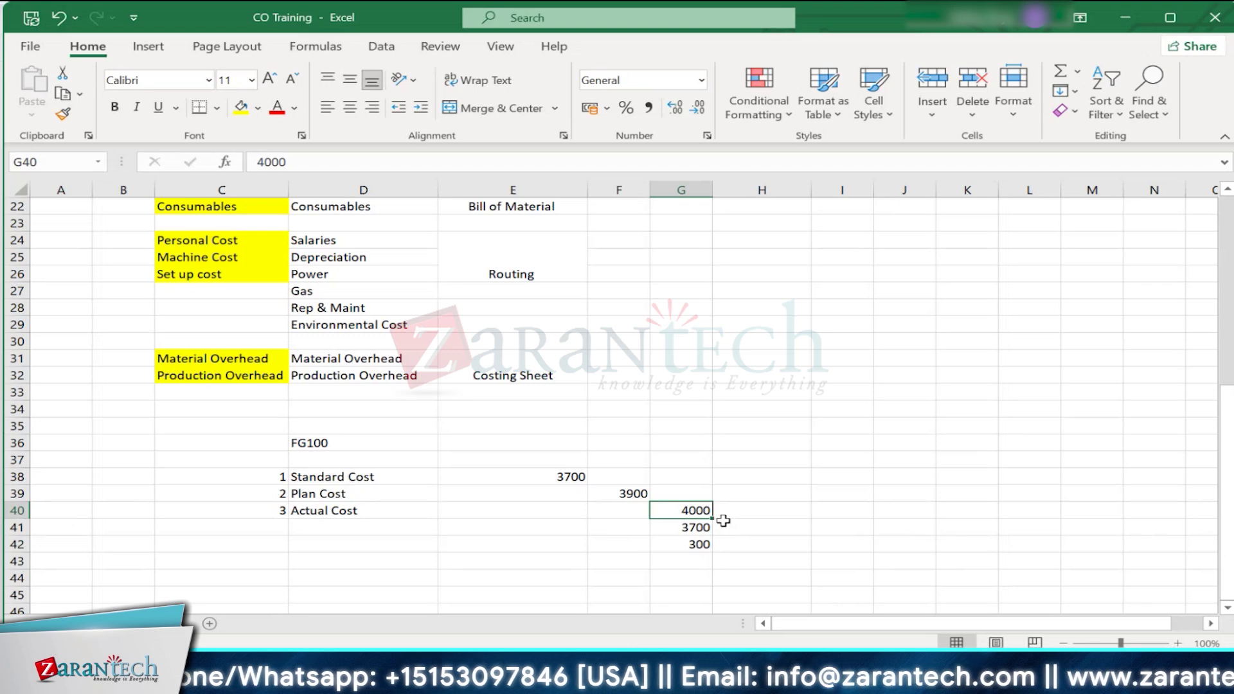
click(543, 475)
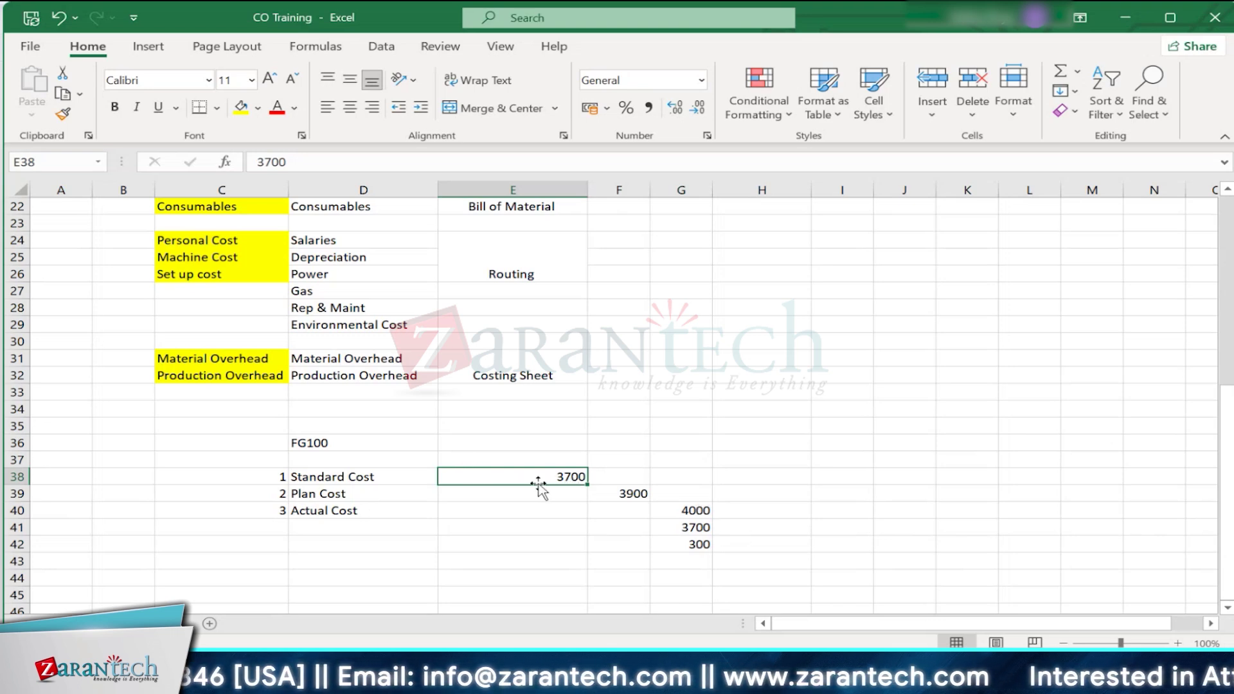
click(611, 494)
click(508, 478)
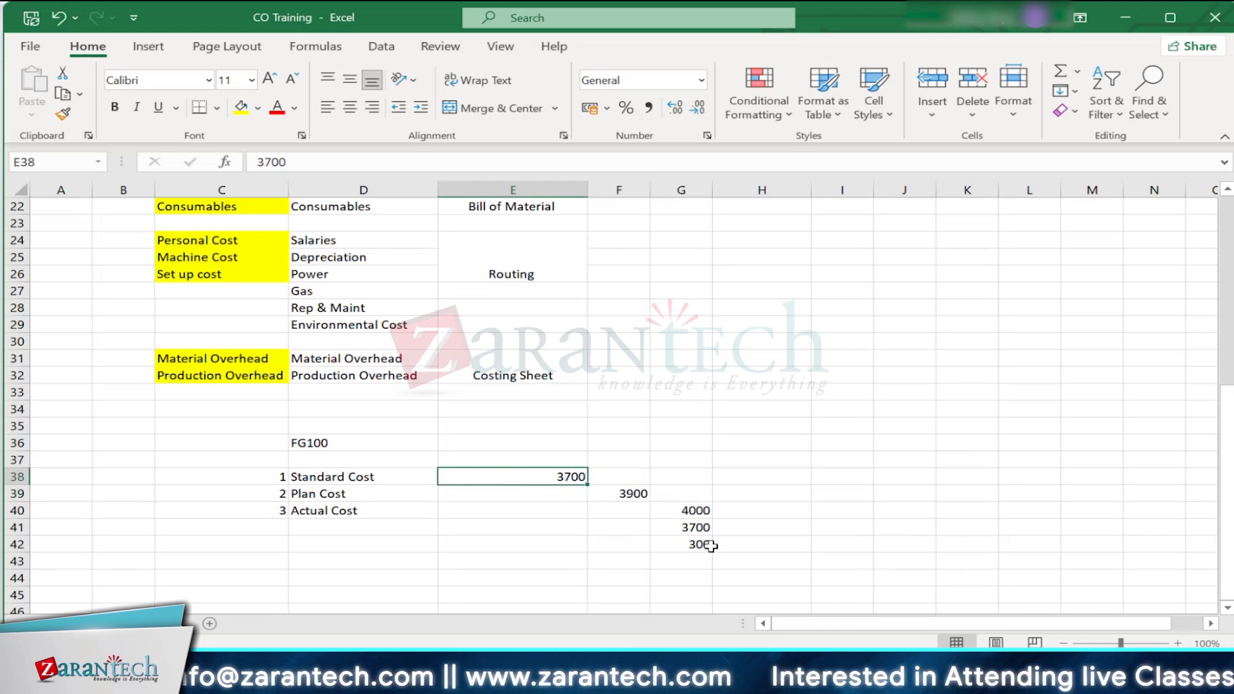
click(697, 510)
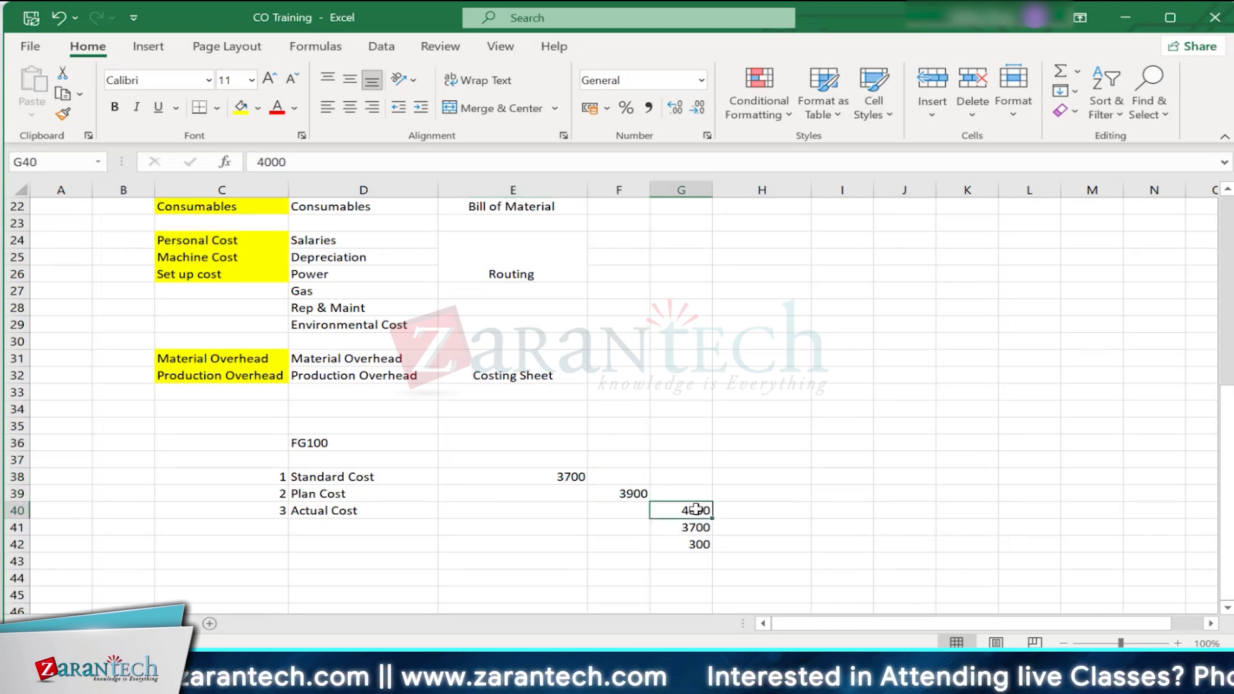
click(572, 479)
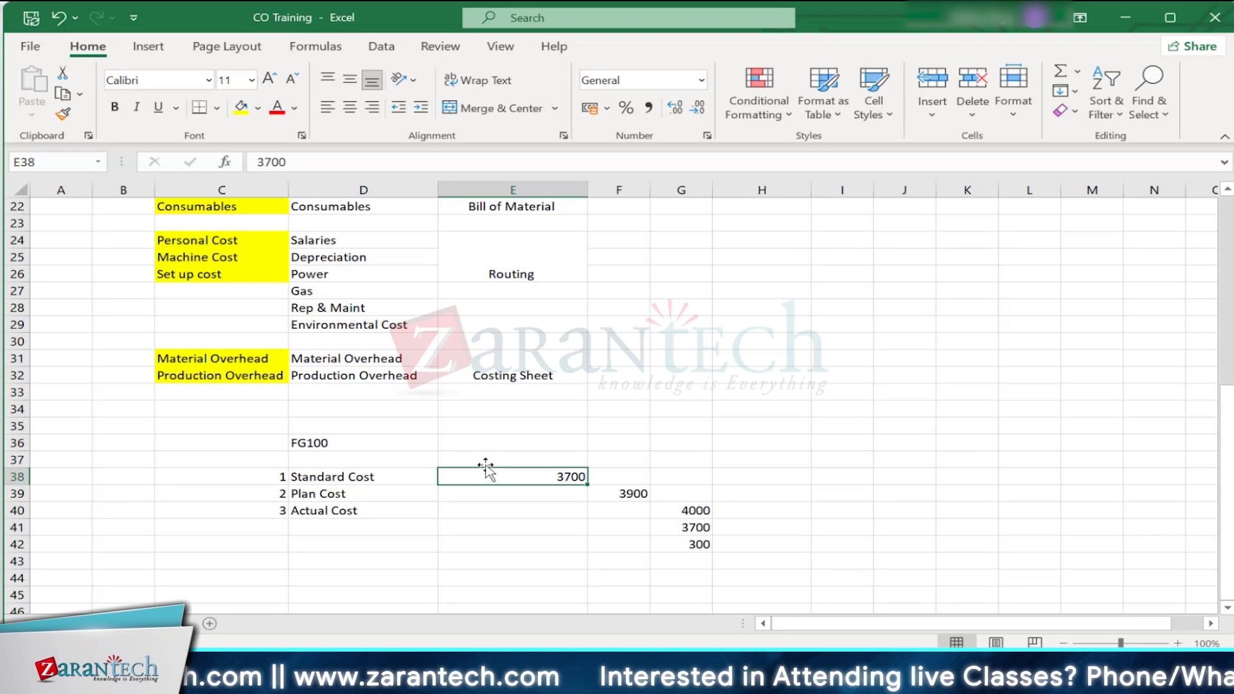
click(691, 546)
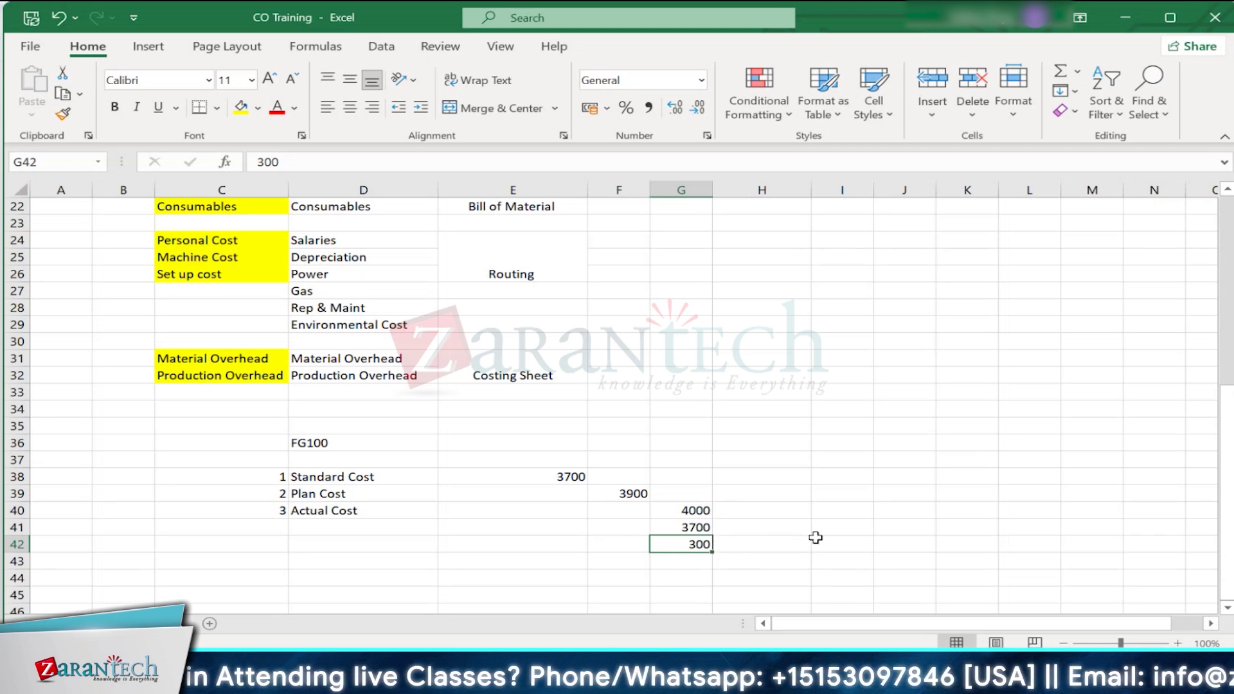
click(710, 510)
click(566, 474)
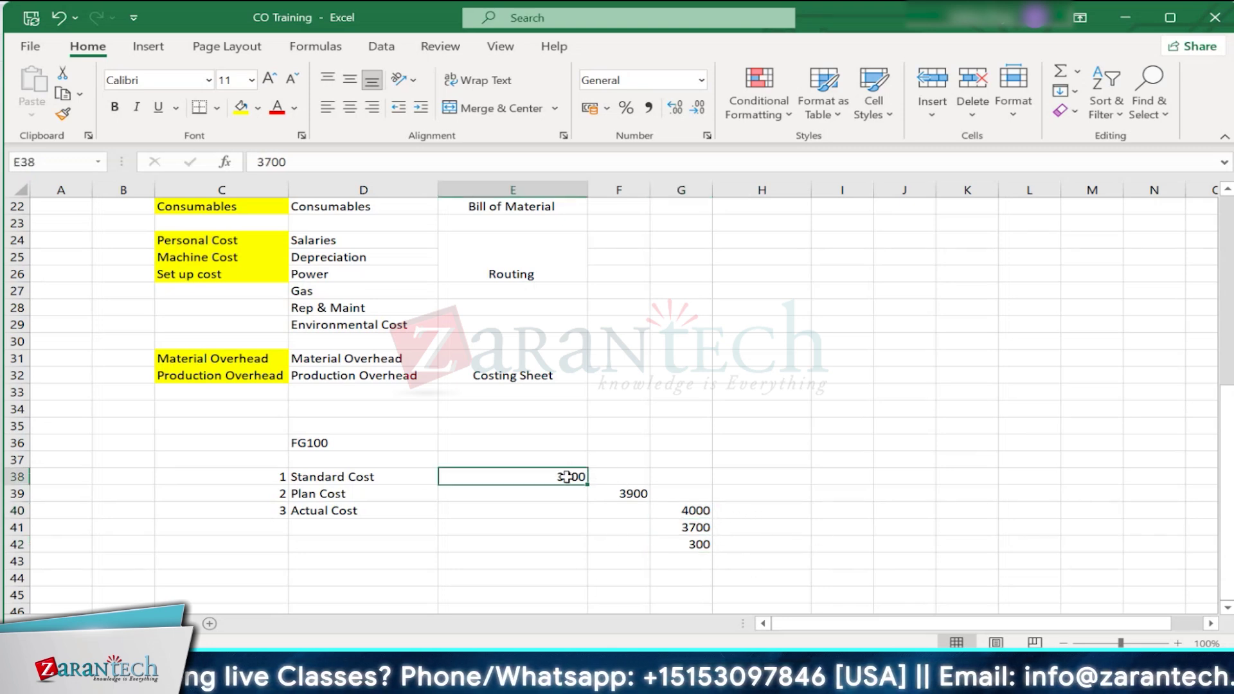
click(698, 545)
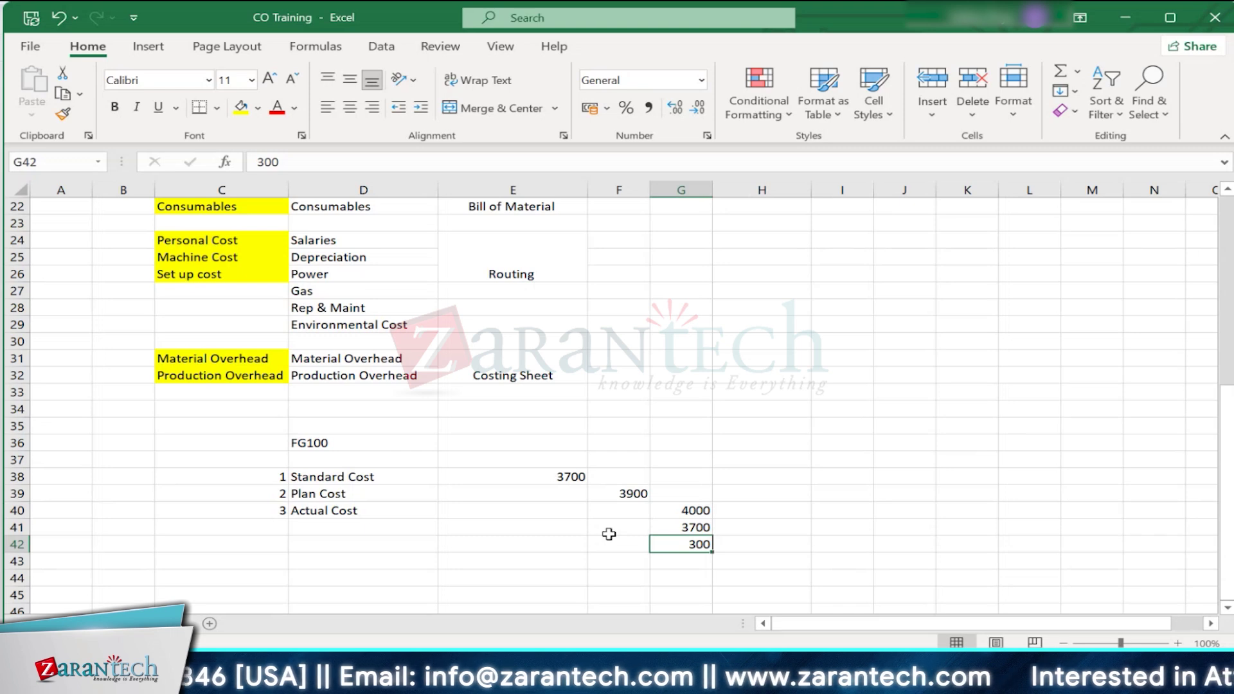
click(692, 511)
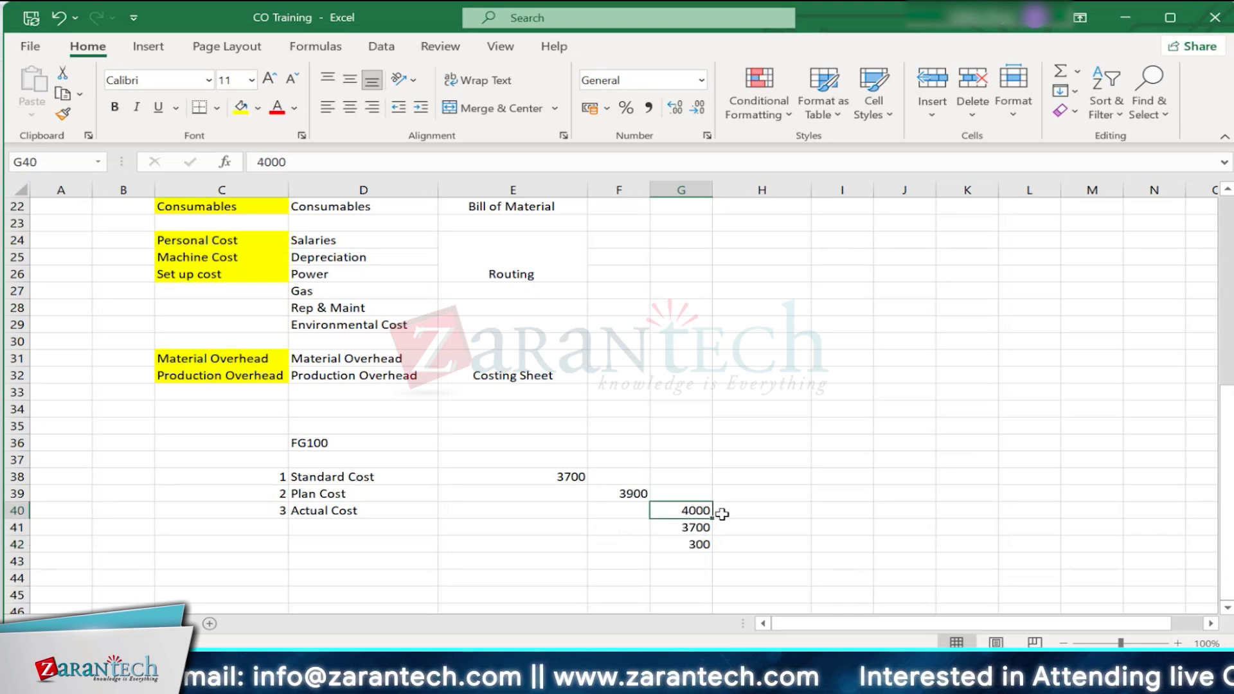
click(567, 476)
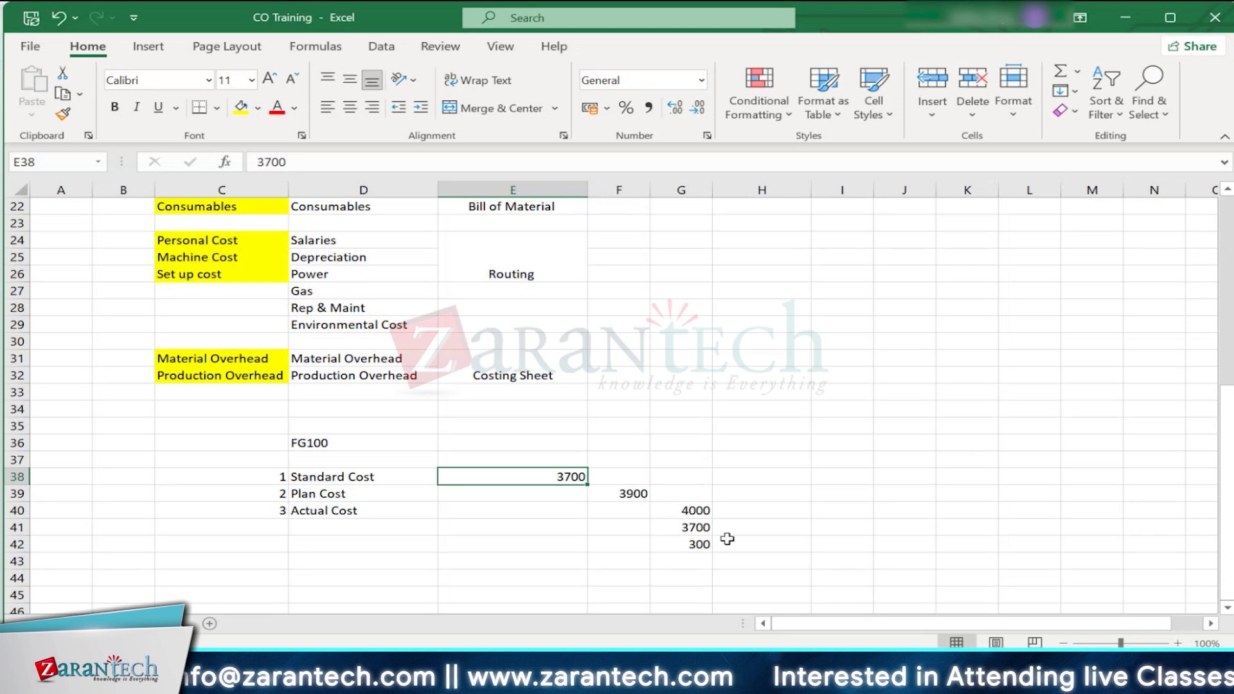
click(701, 544)
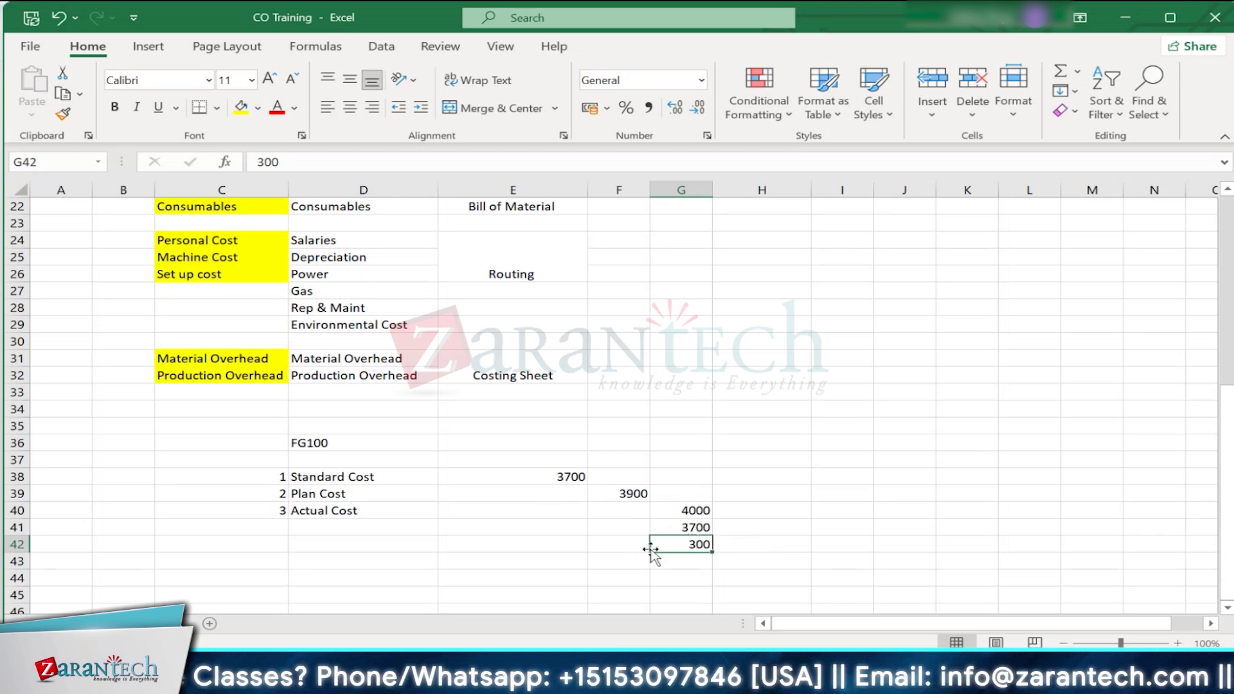
click(736, 548)
click(681, 543)
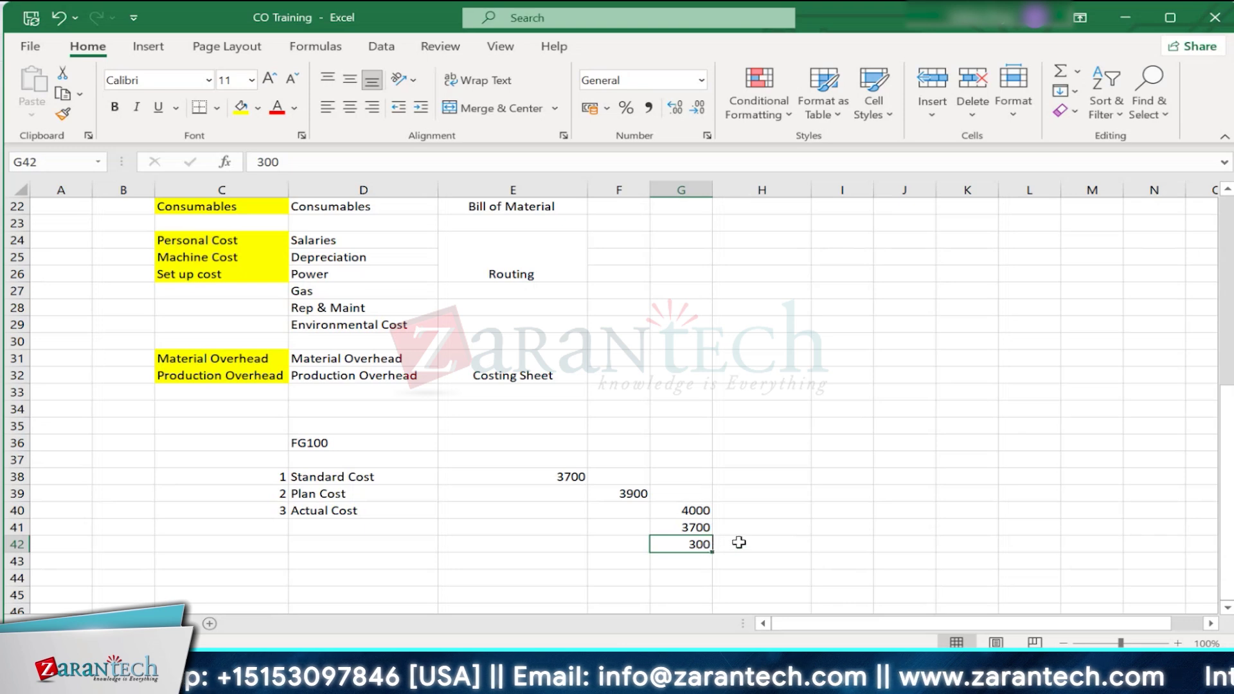
click(695, 512)
drag(695, 512, 698, 528)
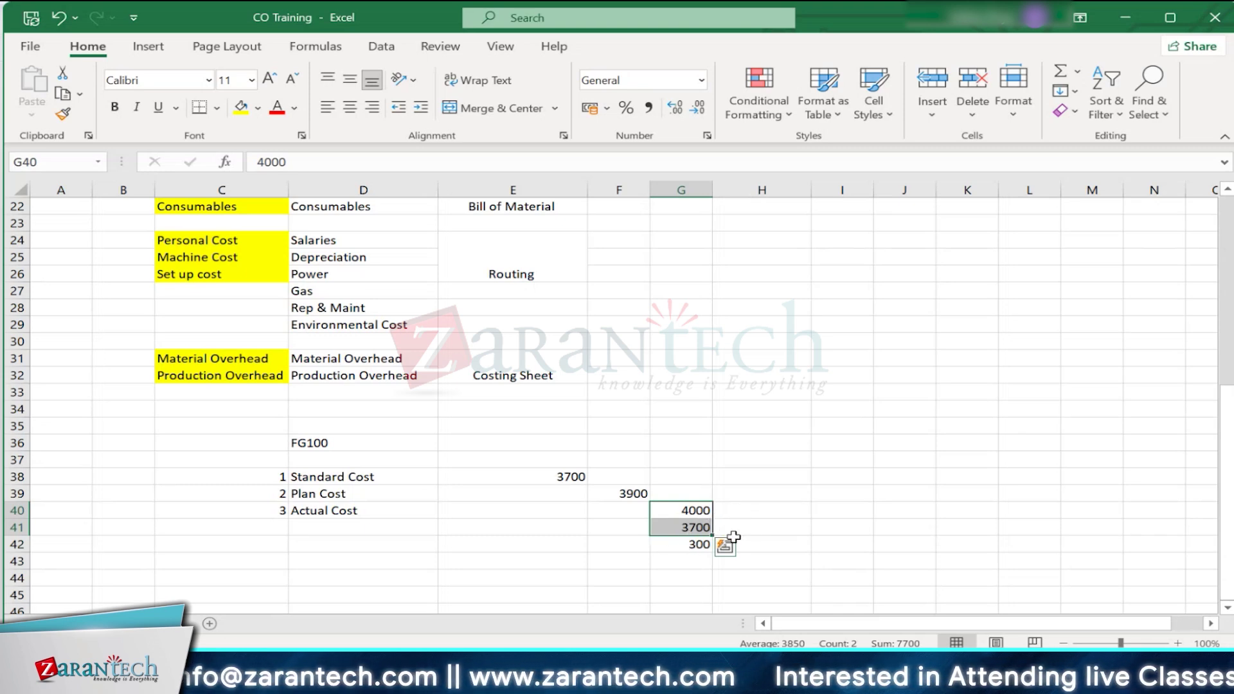
click(666, 542)
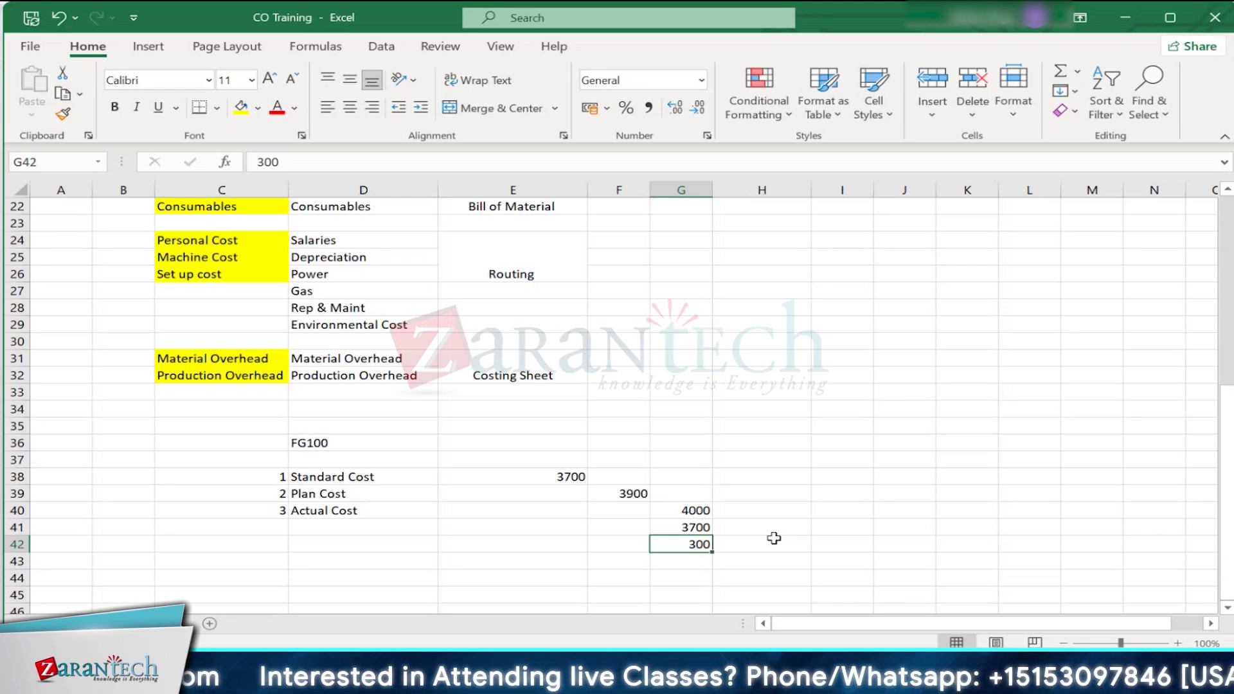
click(685, 511)
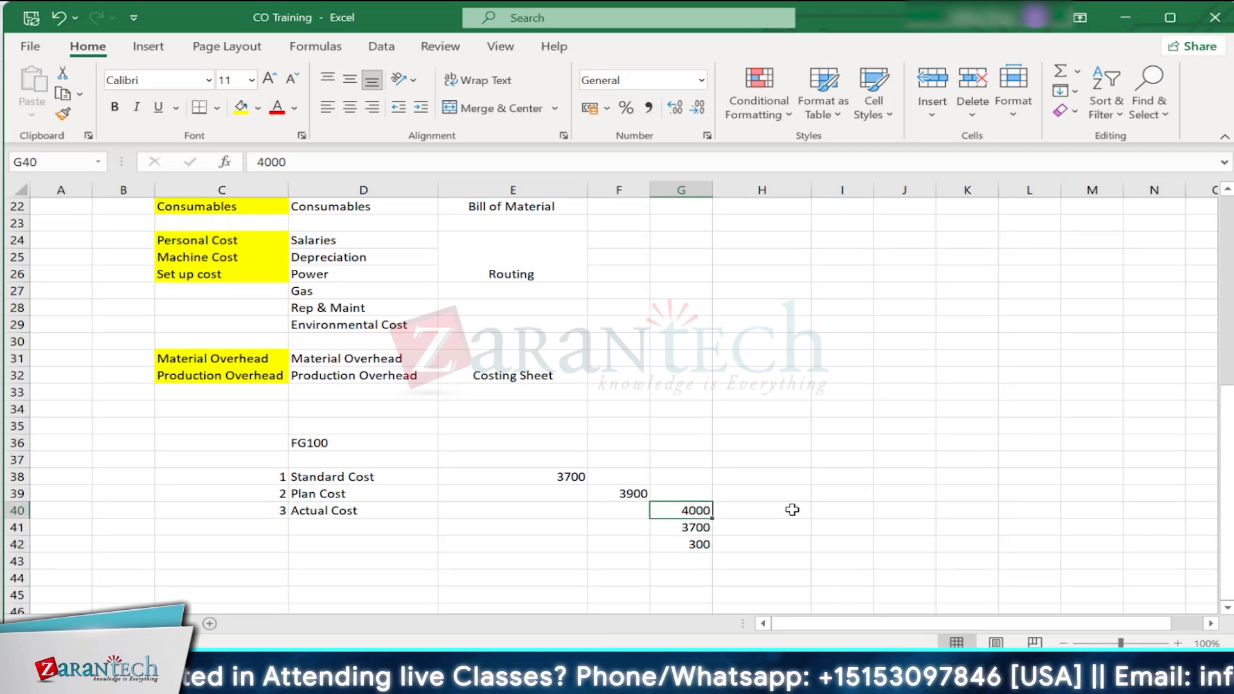
Step: Review the variance working in G40:G42, from the actual and standard amounts down to the resulting difference
drag(698, 512, 697, 544)
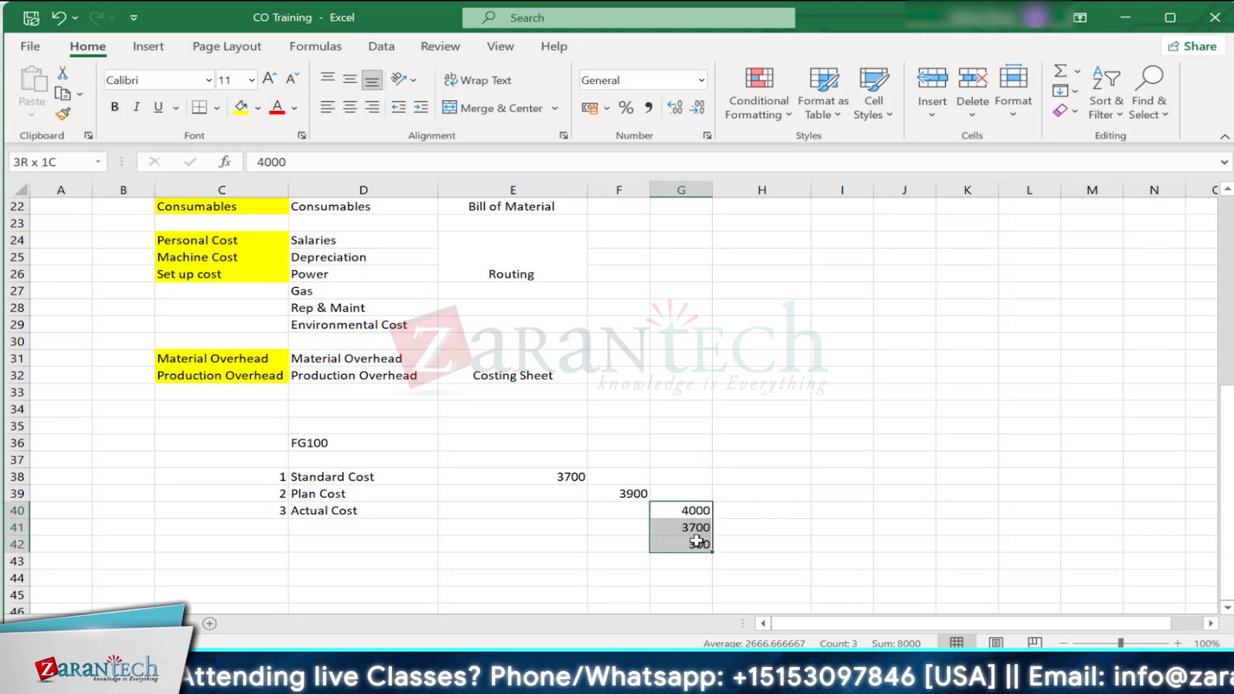
click(855, 538)
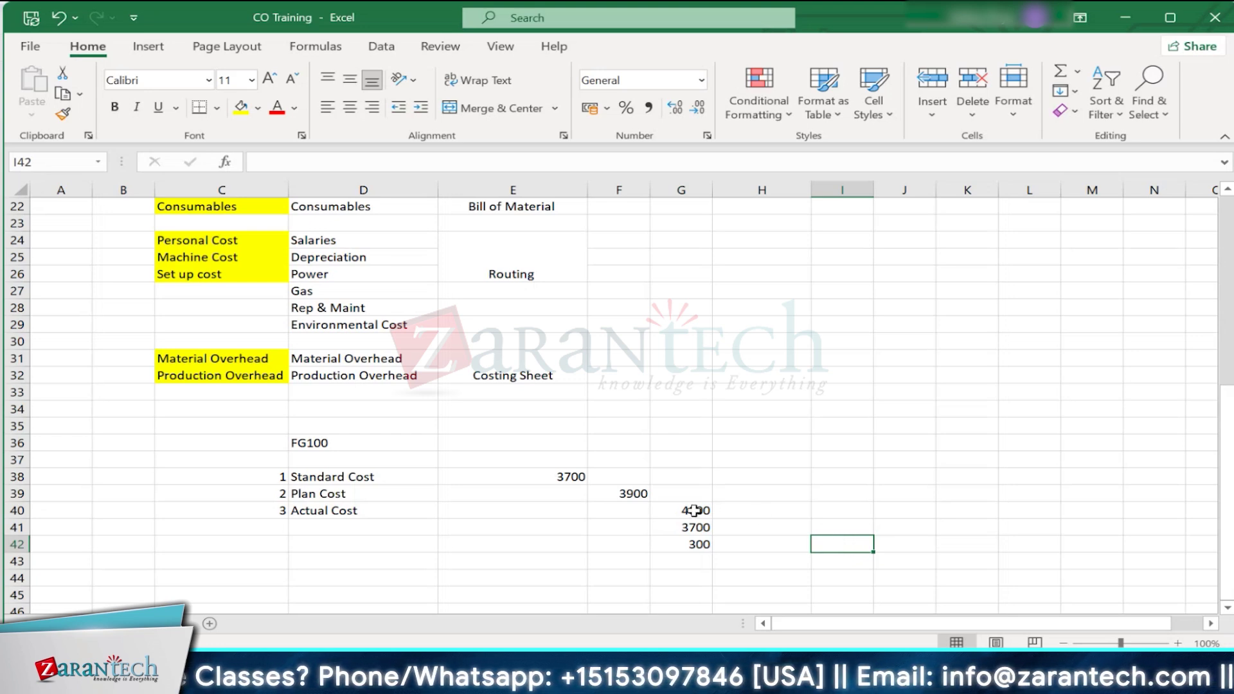
drag(696, 510, 699, 537)
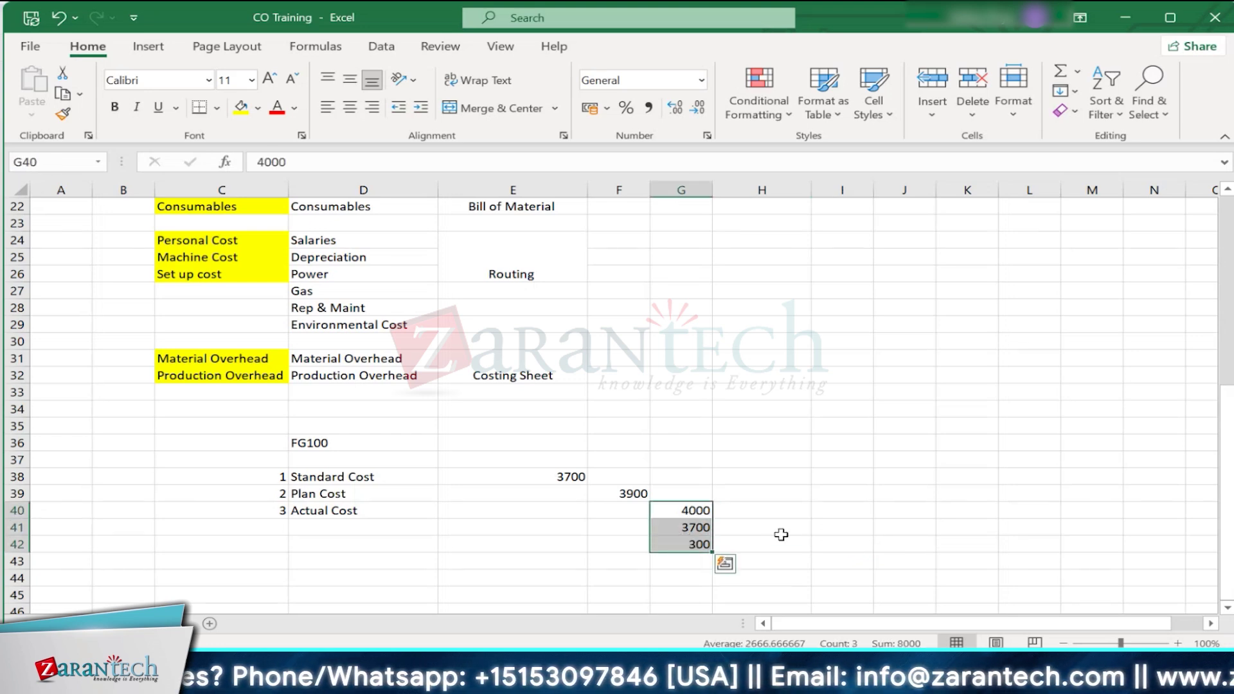
click(672, 539)
click(599, 545)
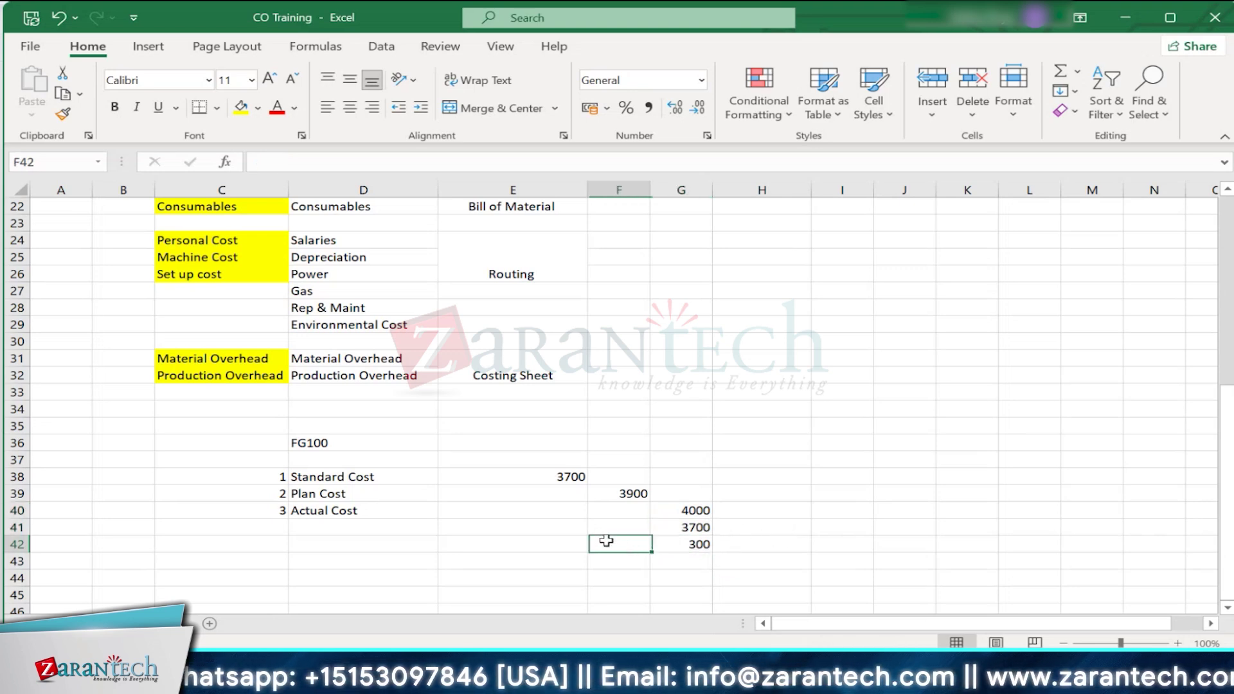
click(664, 541)
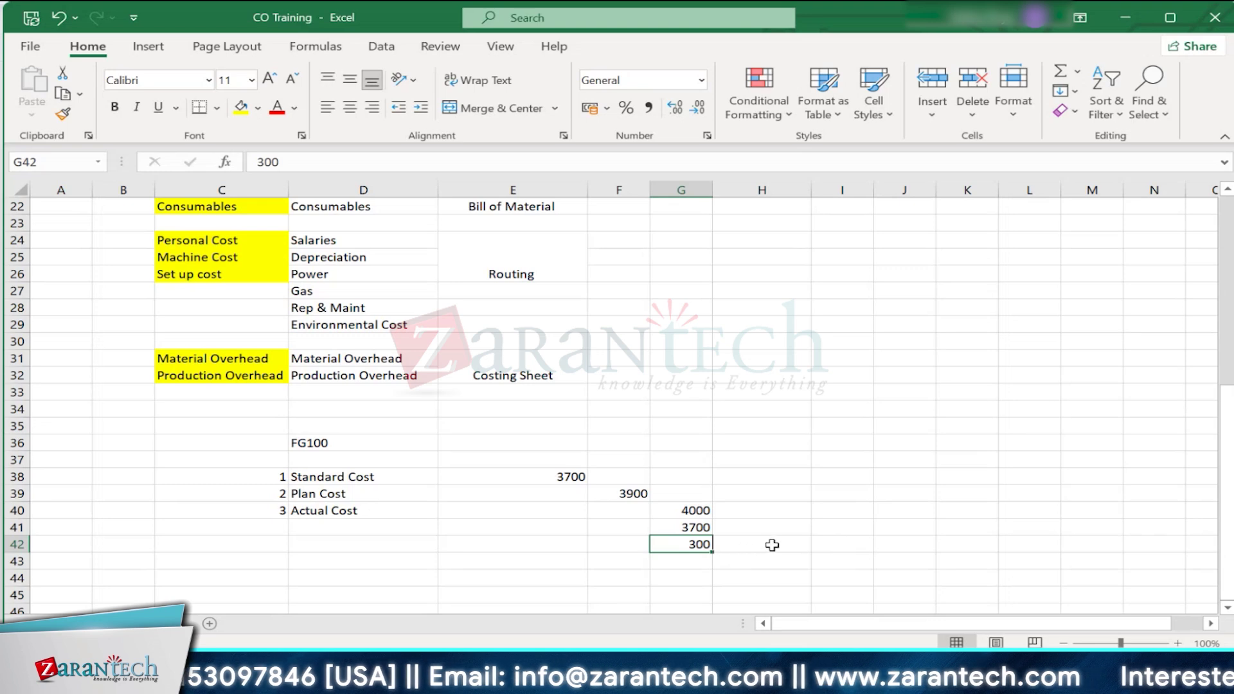
click(839, 546)
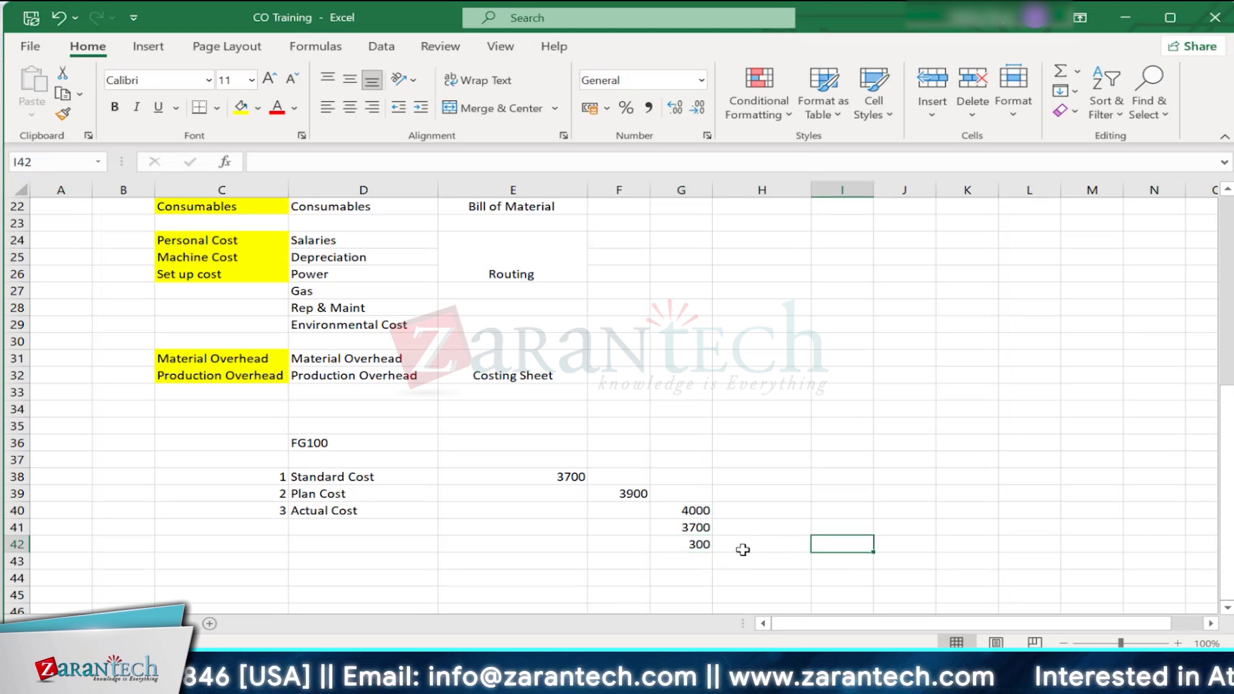
click(655, 544)
click(765, 543)
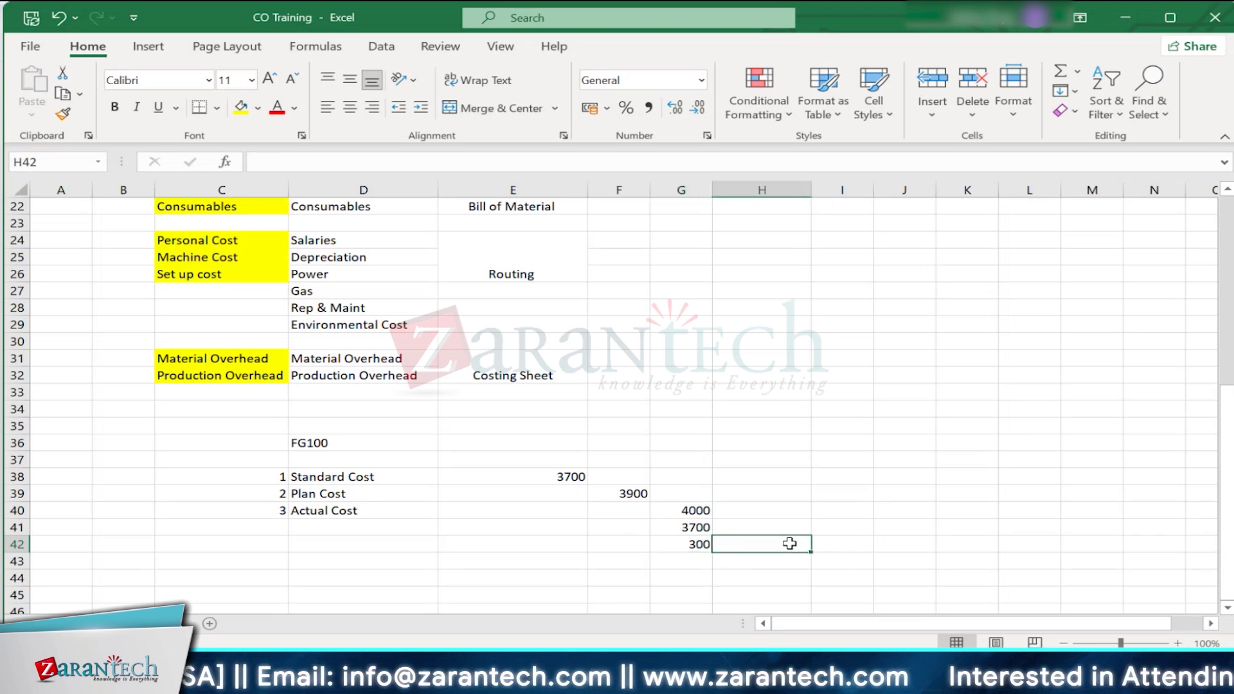
click(653, 545)
click(742, 549)
click(696, 549)
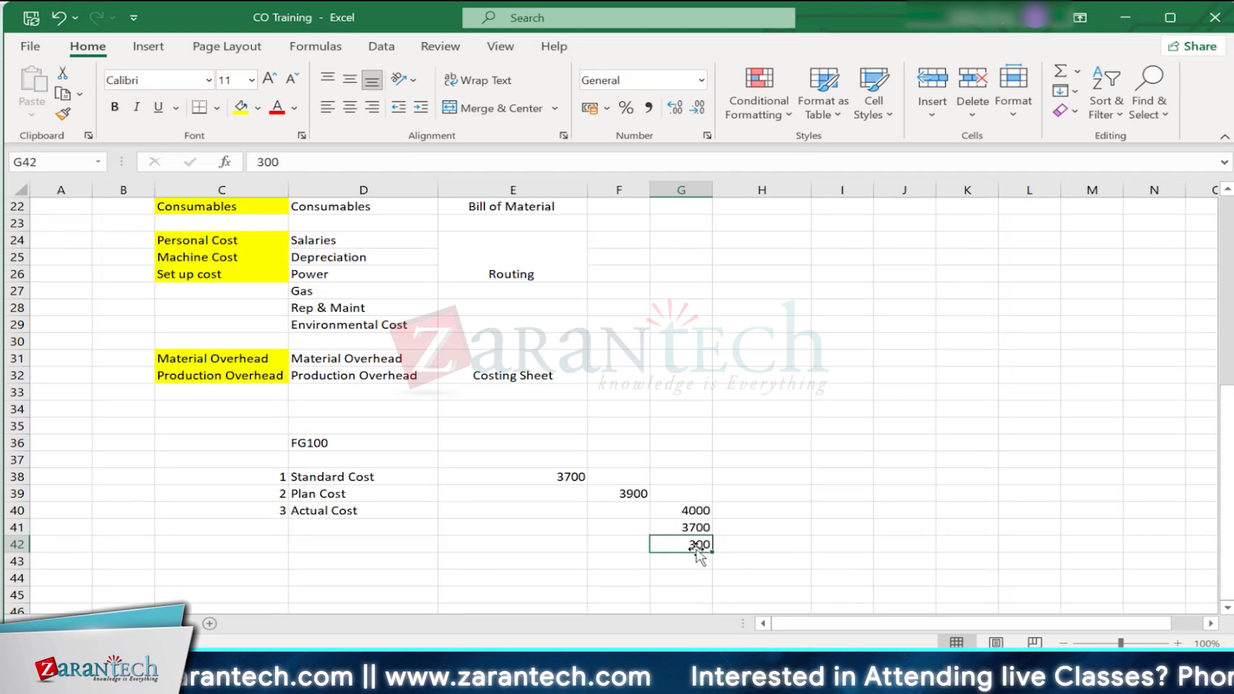
Step: Switch to SAP and open the details of variance key 000001 in the Define Variance Keys activity under Variance Calculation
mouse_move(798, 680)
click(880, 603)
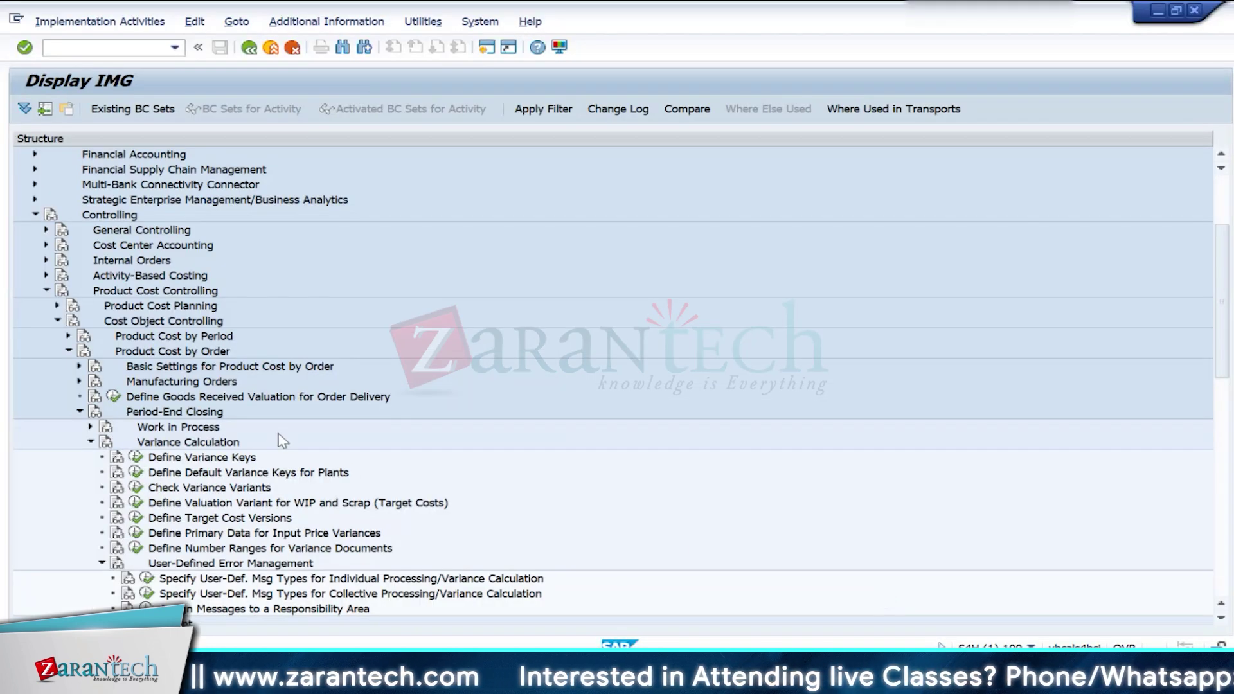
click(135, 457)
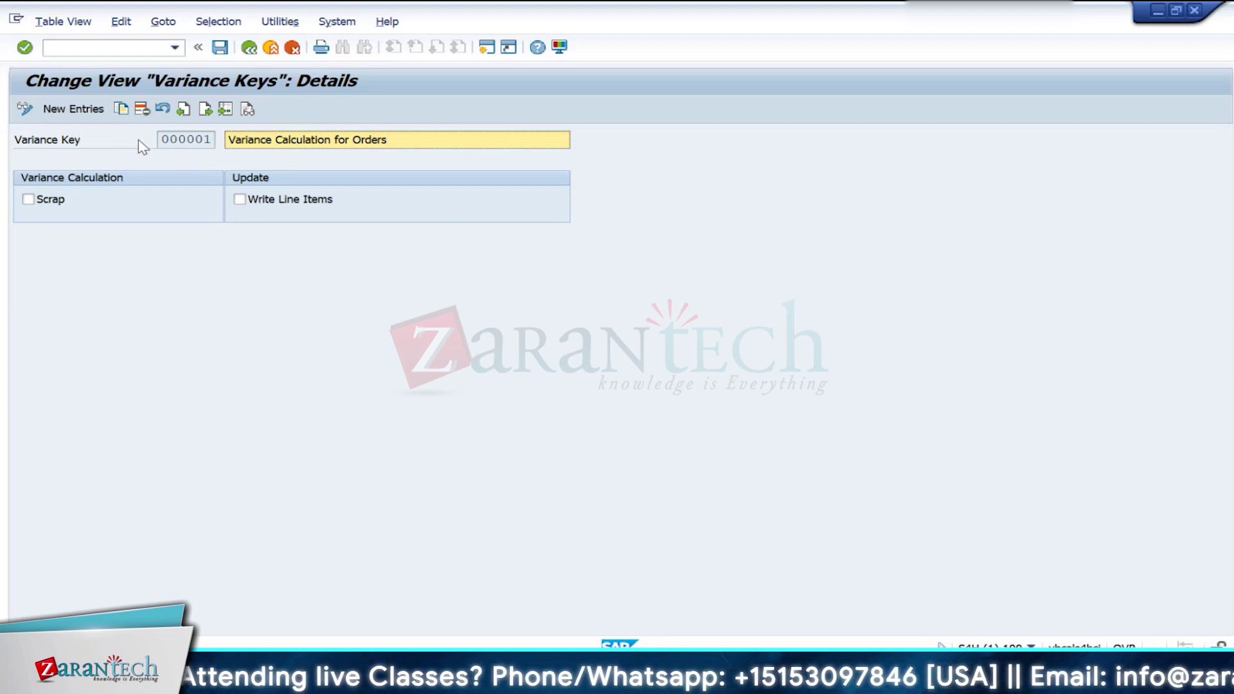
Step: Copy variance key 000001 as Z00001, save it in customizing request S4HK902698 and return to the IMG
click(120, 110)
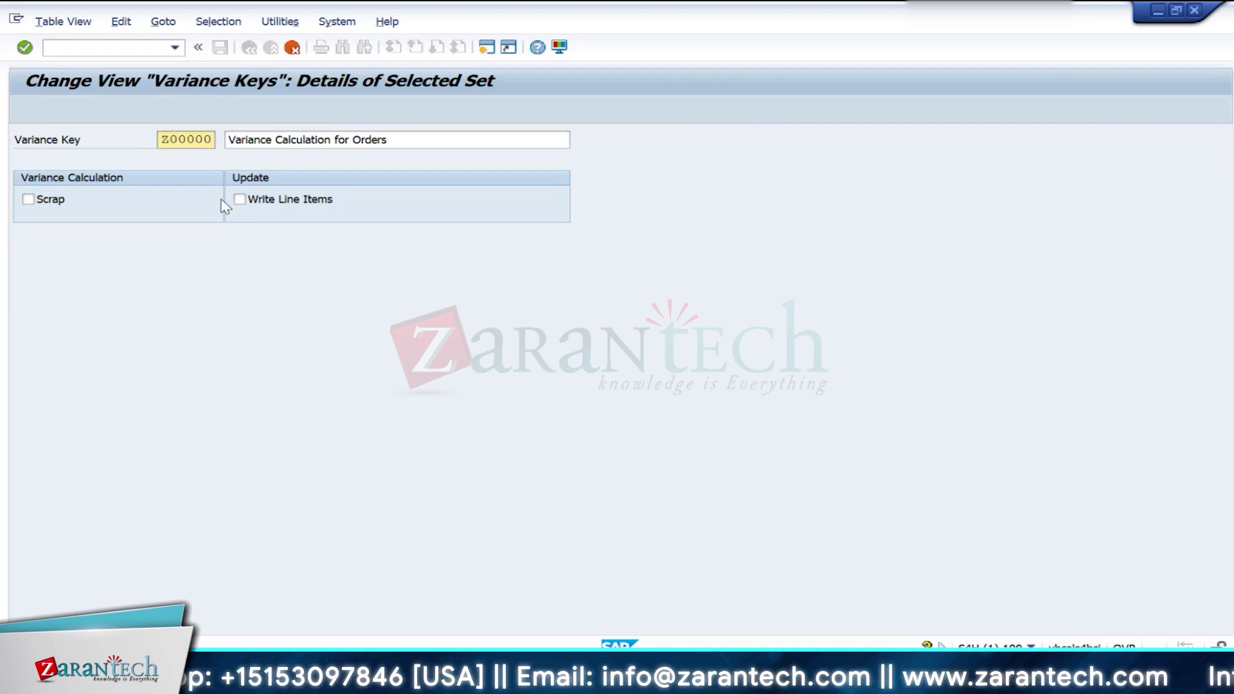
key(Return)
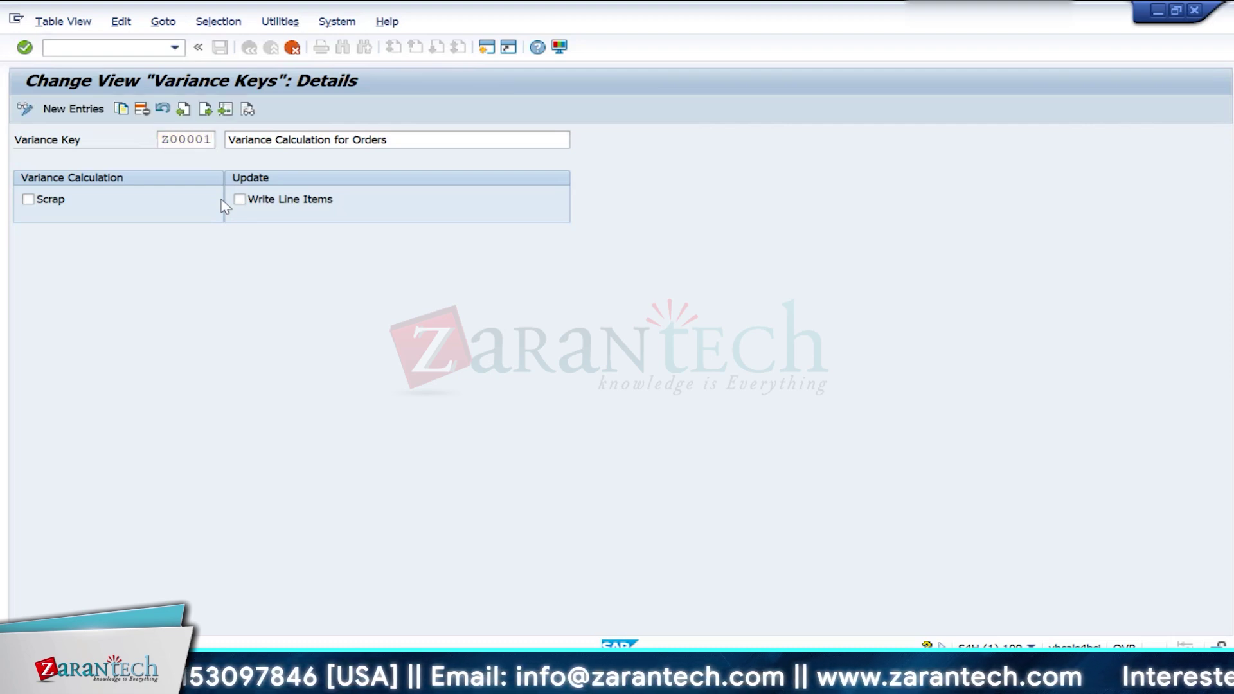
click(216, 49)
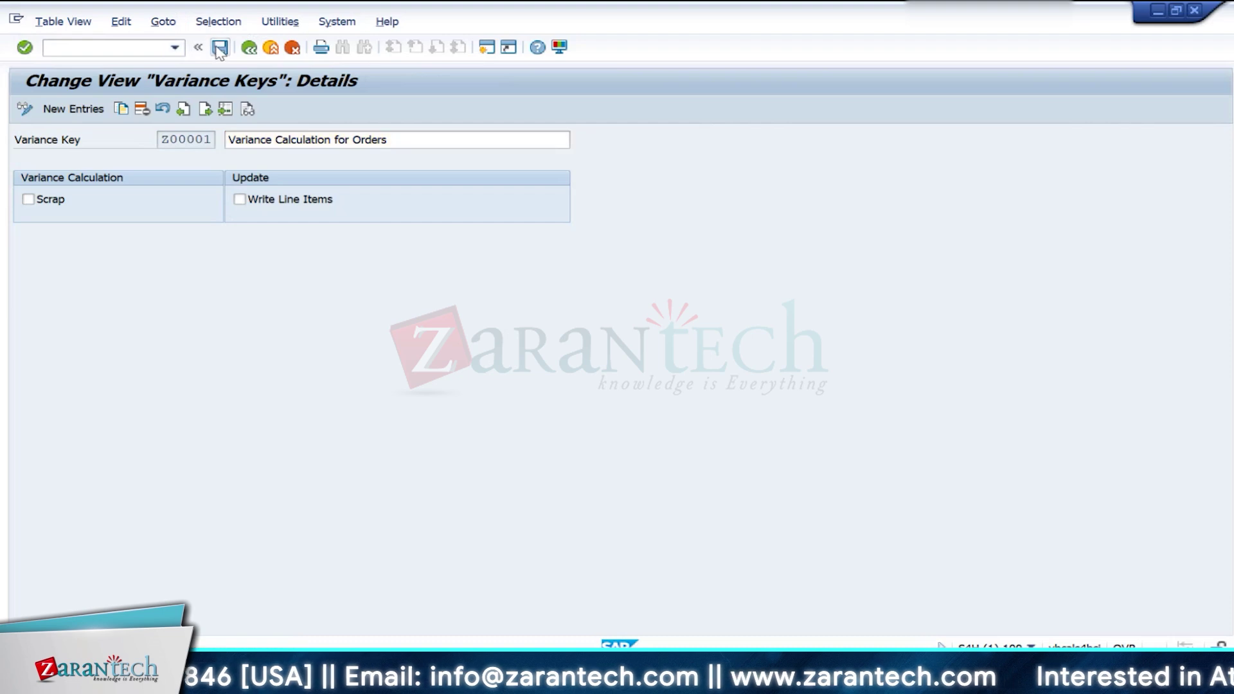
click(405, 300)
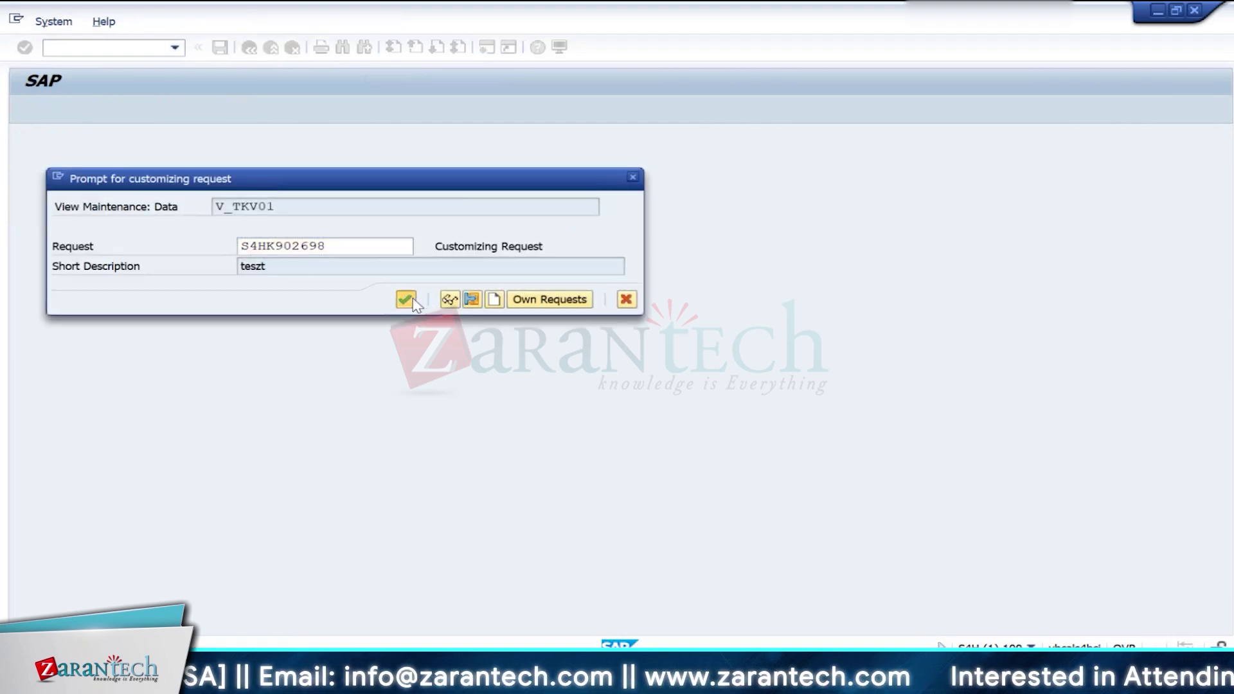
click(251, 48)
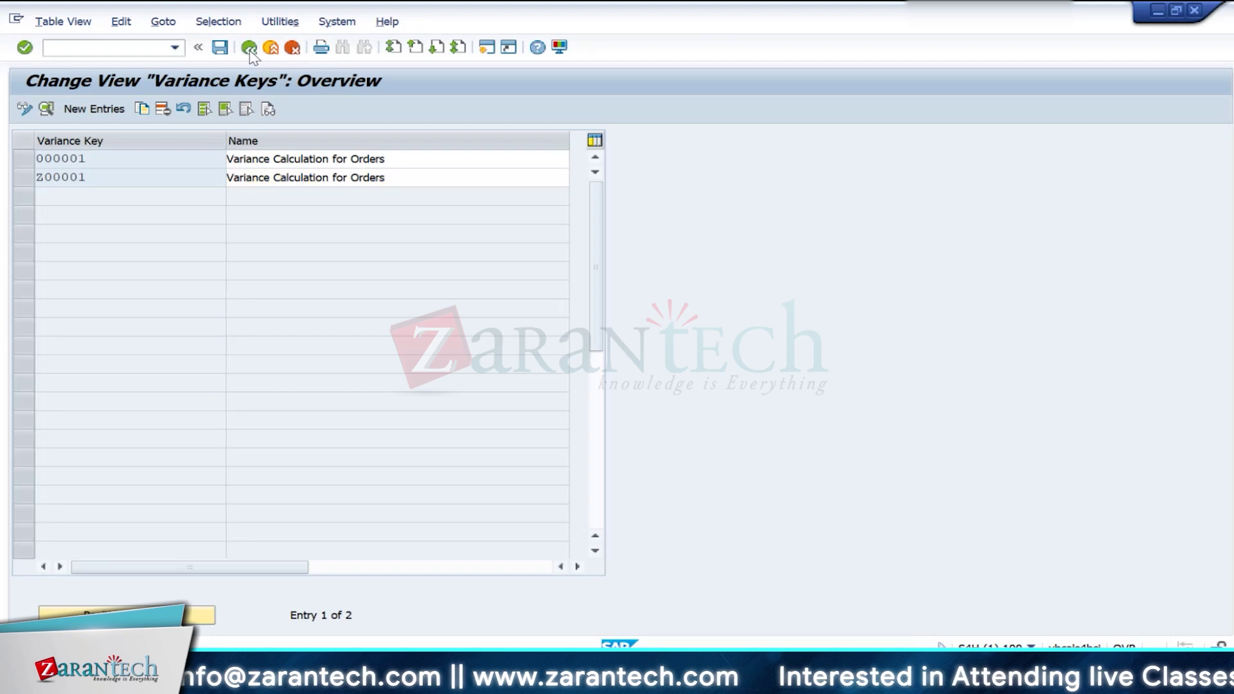
click(248, 48)
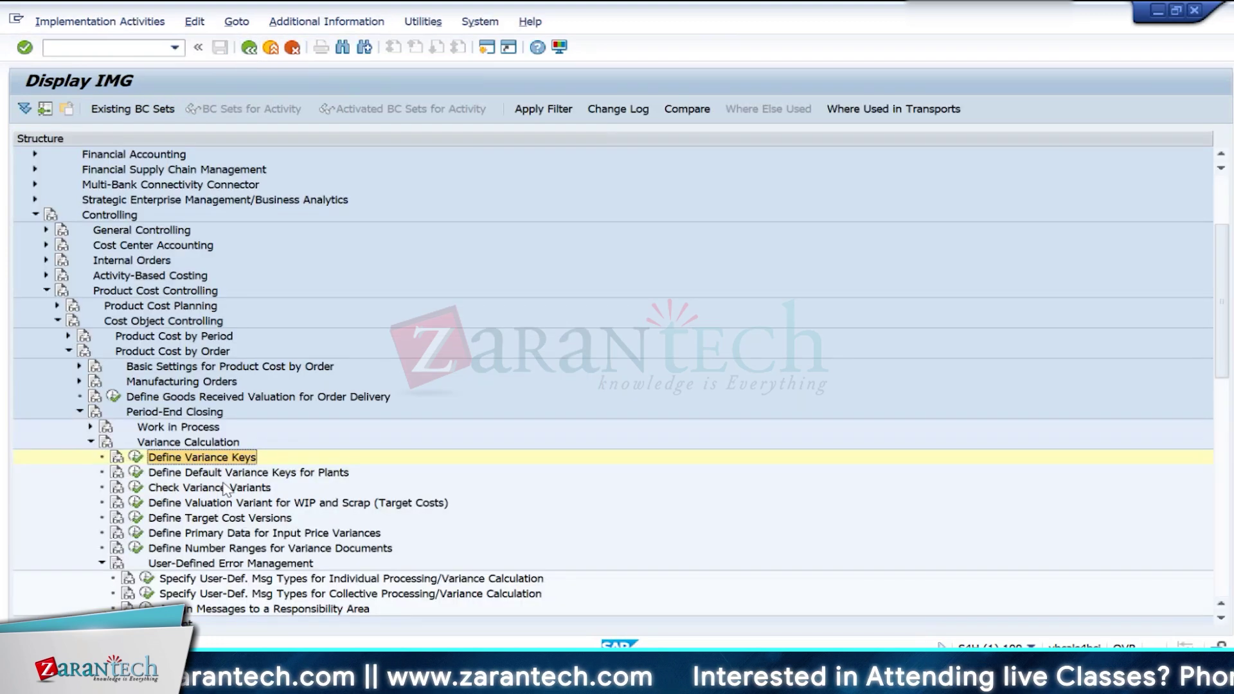
Step: Open Define Default Variance Keys for Plants and position the list at plant IN10
click(135, 472)
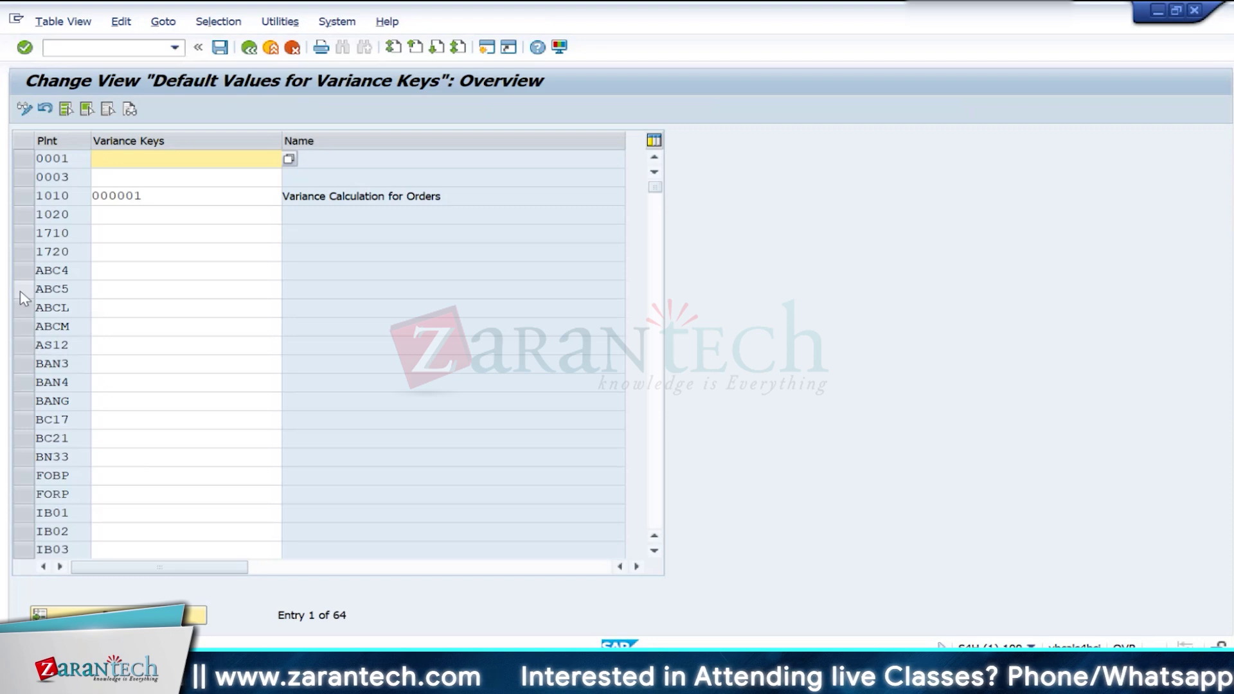
click(119, 615)
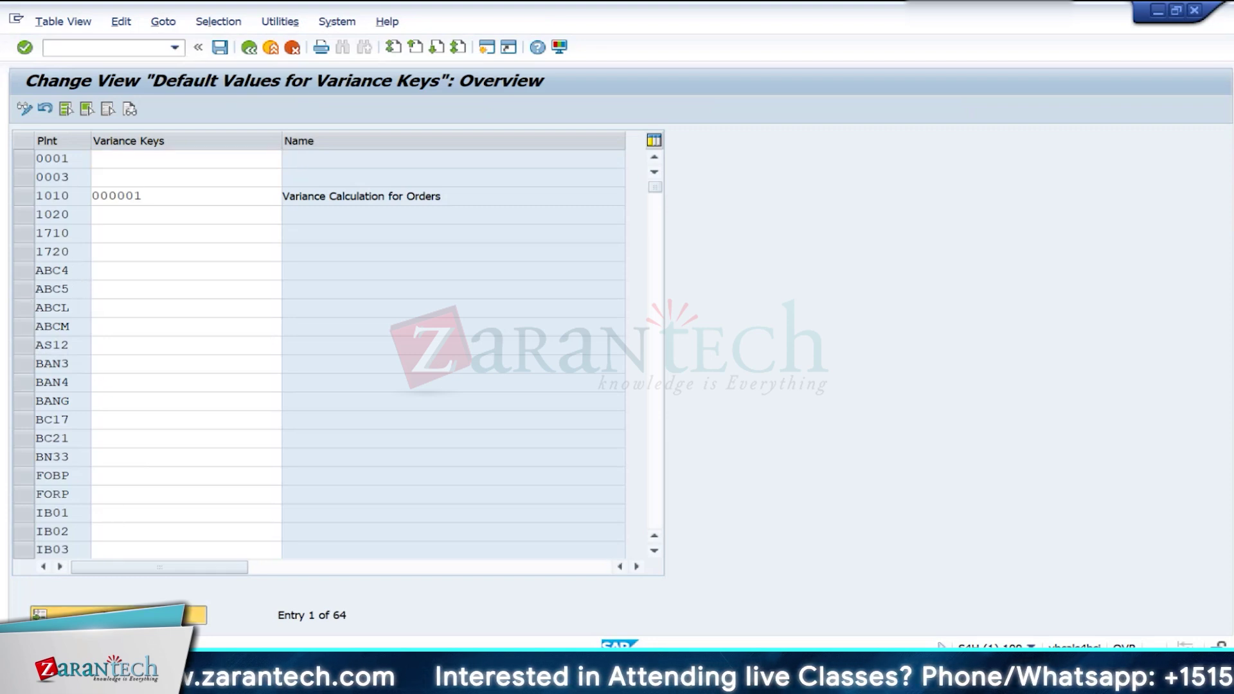
text(in10)
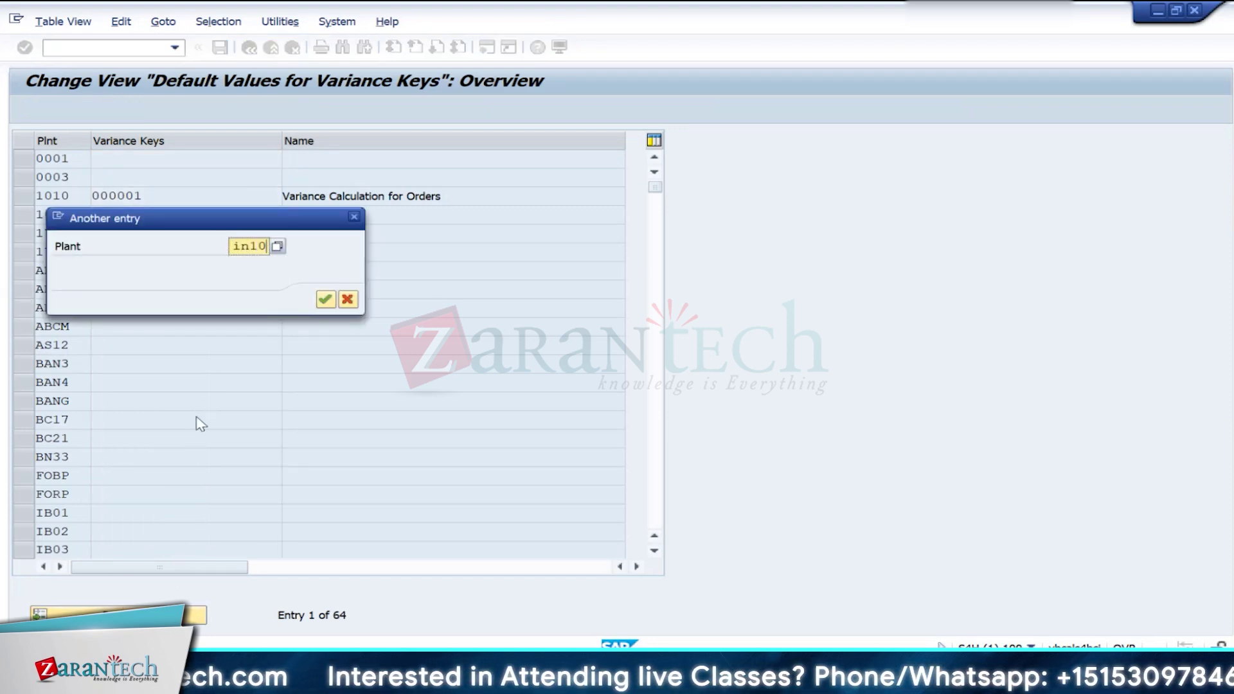
key(Return)
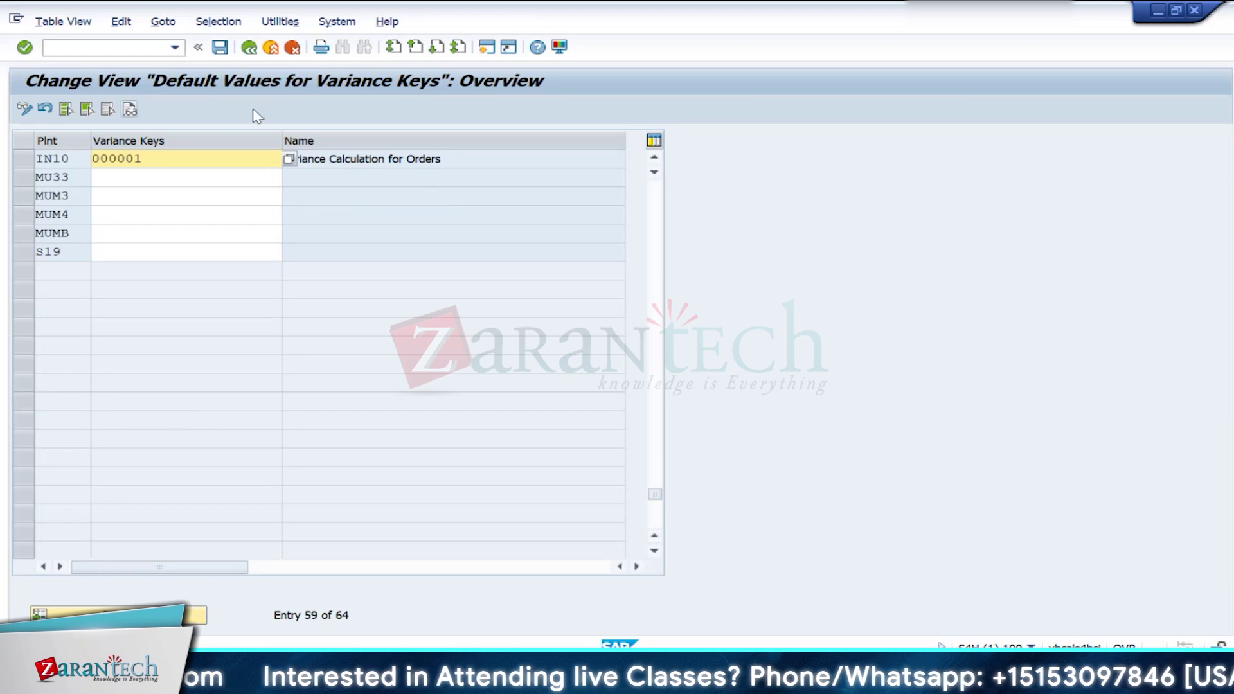
Step: Assign variance key Z00001 to plant IN10 as its default and save the entry in the customizing request
click(172, 158)
key(BackSpace)
key(BackSpace)
key(BackSpace)
key(BackSpace)
key(BackSpace)
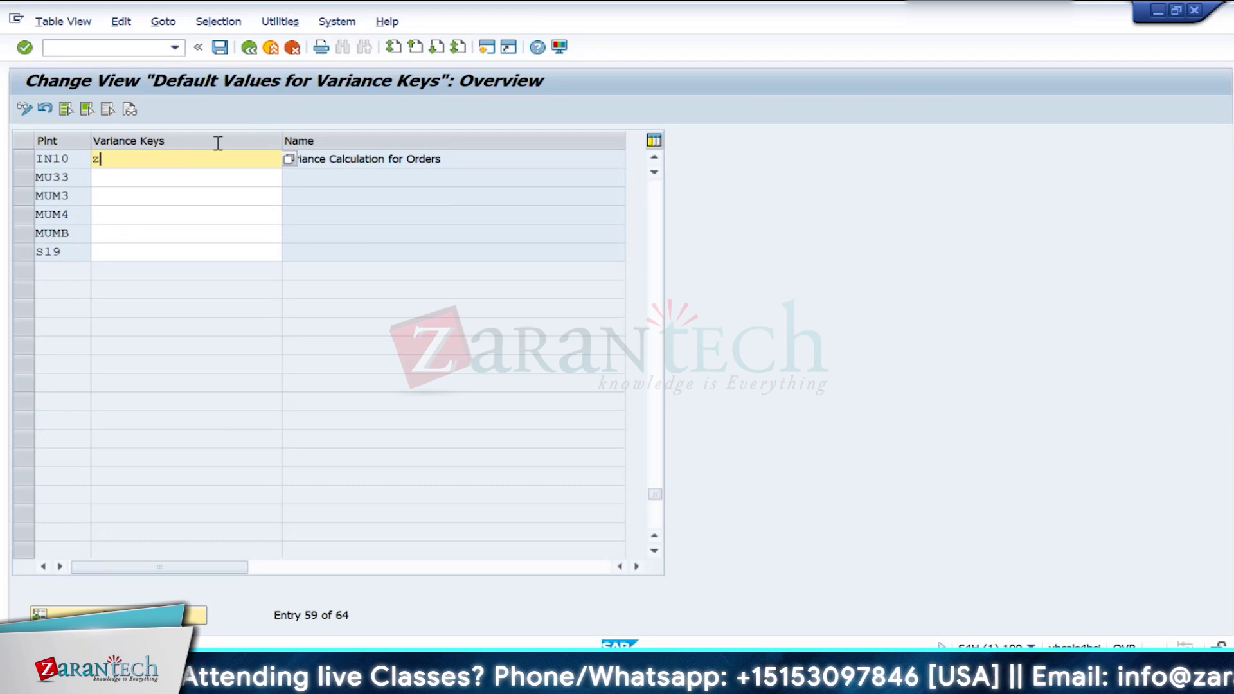
click(286, 162)
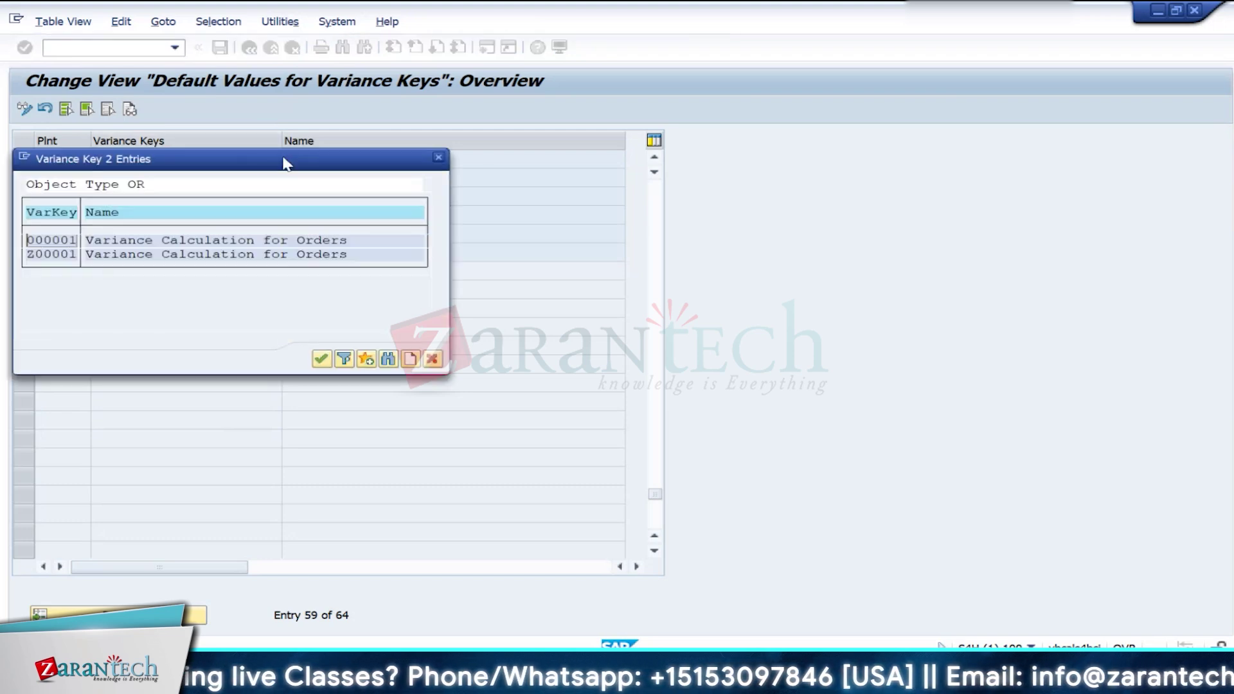
double_click(46, 254)
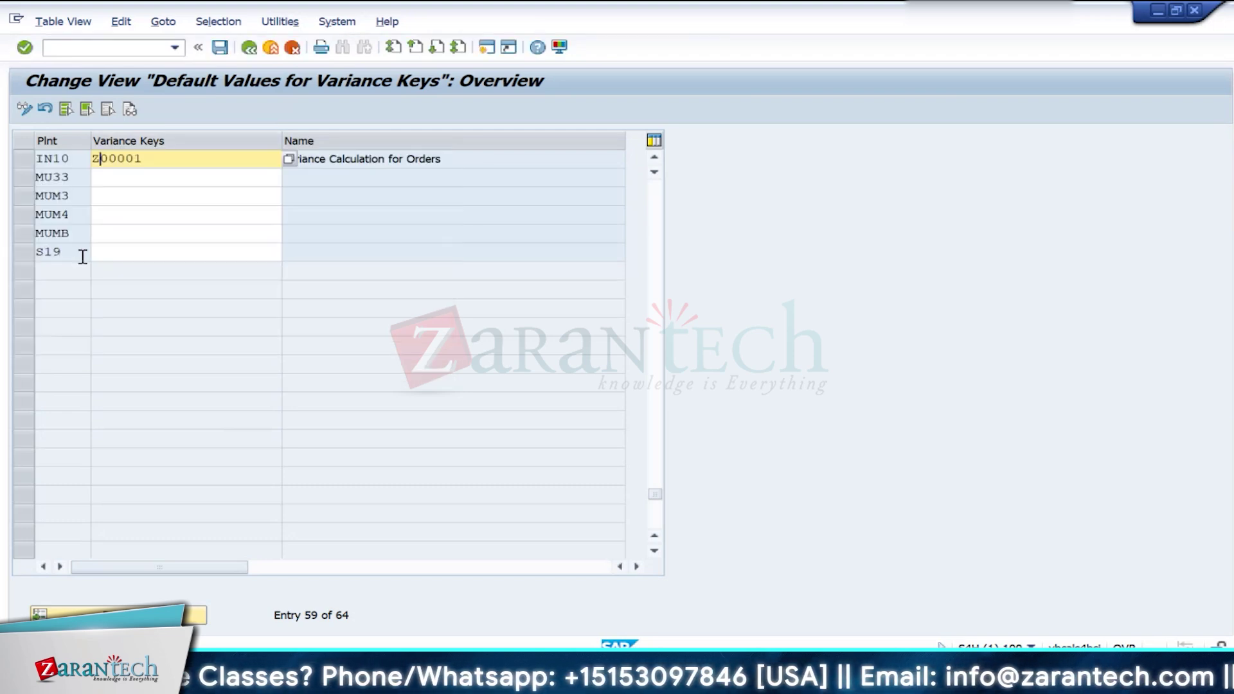
click(220, 47)
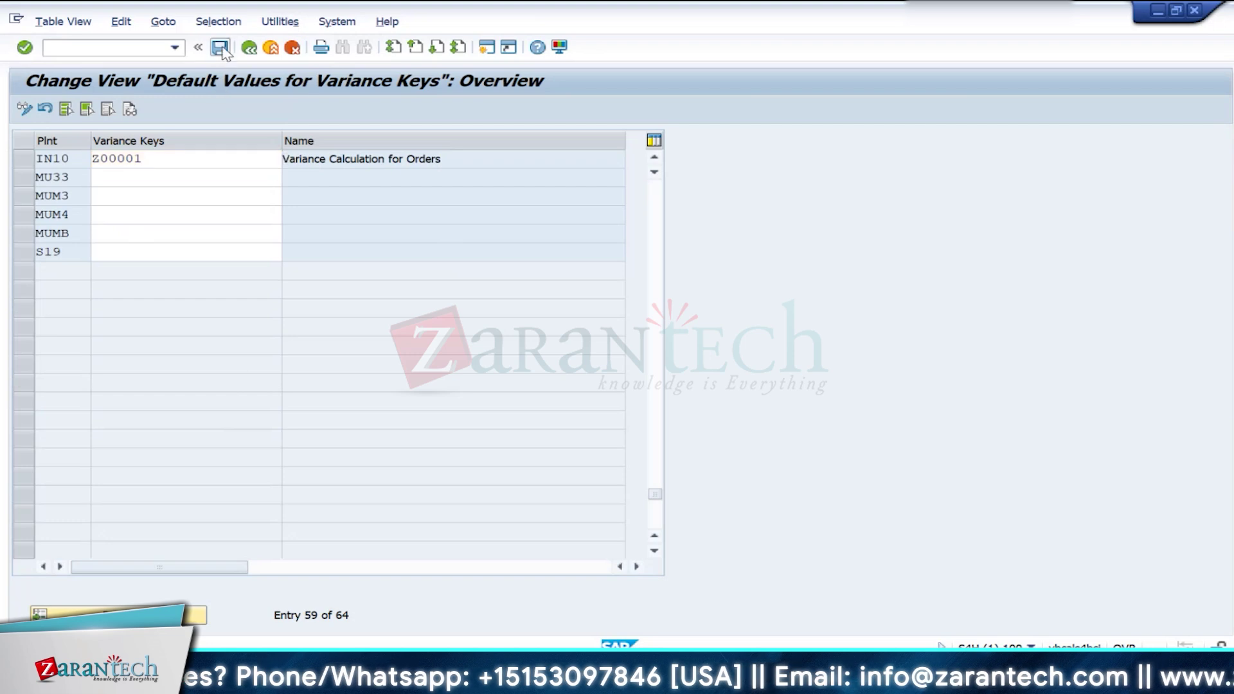
click(405, 299)
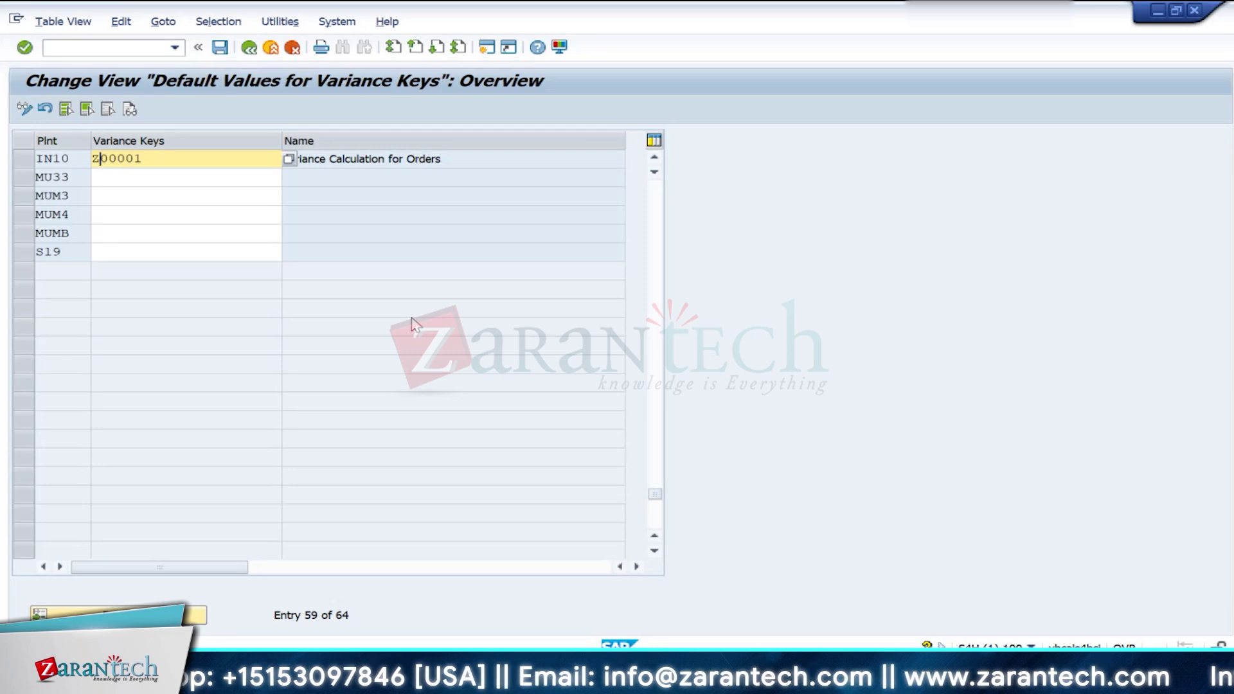
Step: Examine the default variance key and its name assigned to plant IN10, and return to the IMG structure
click(190, 160)
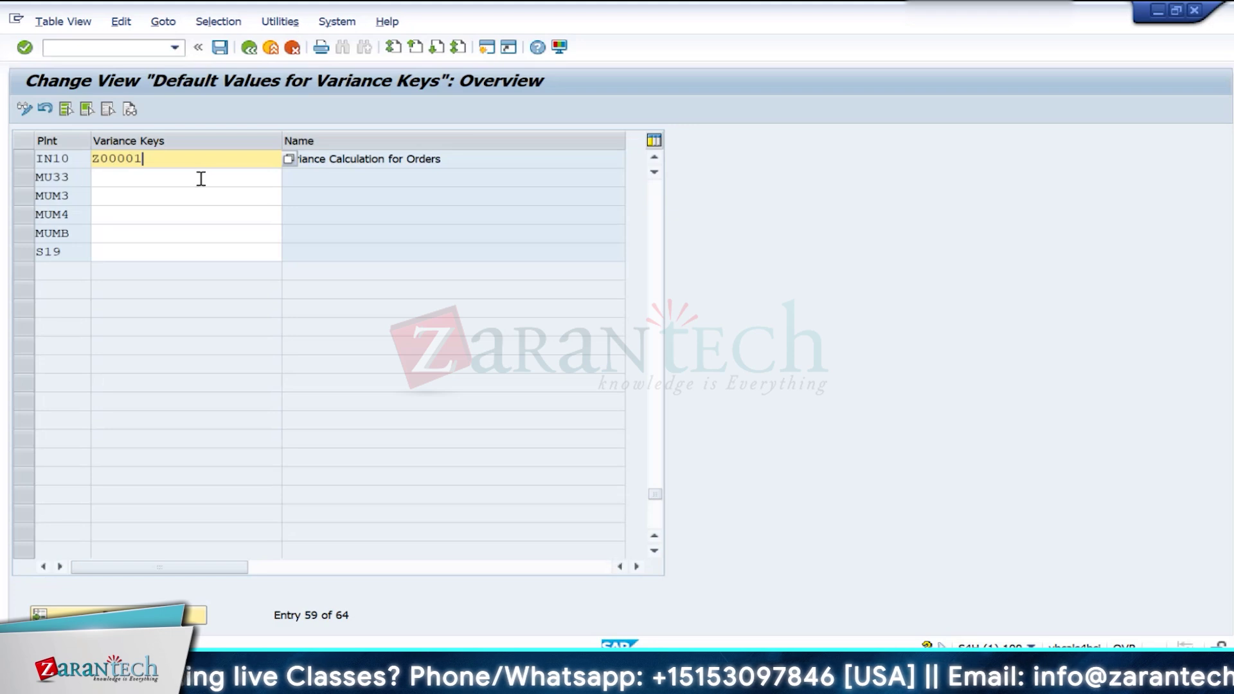
click(453, 158)
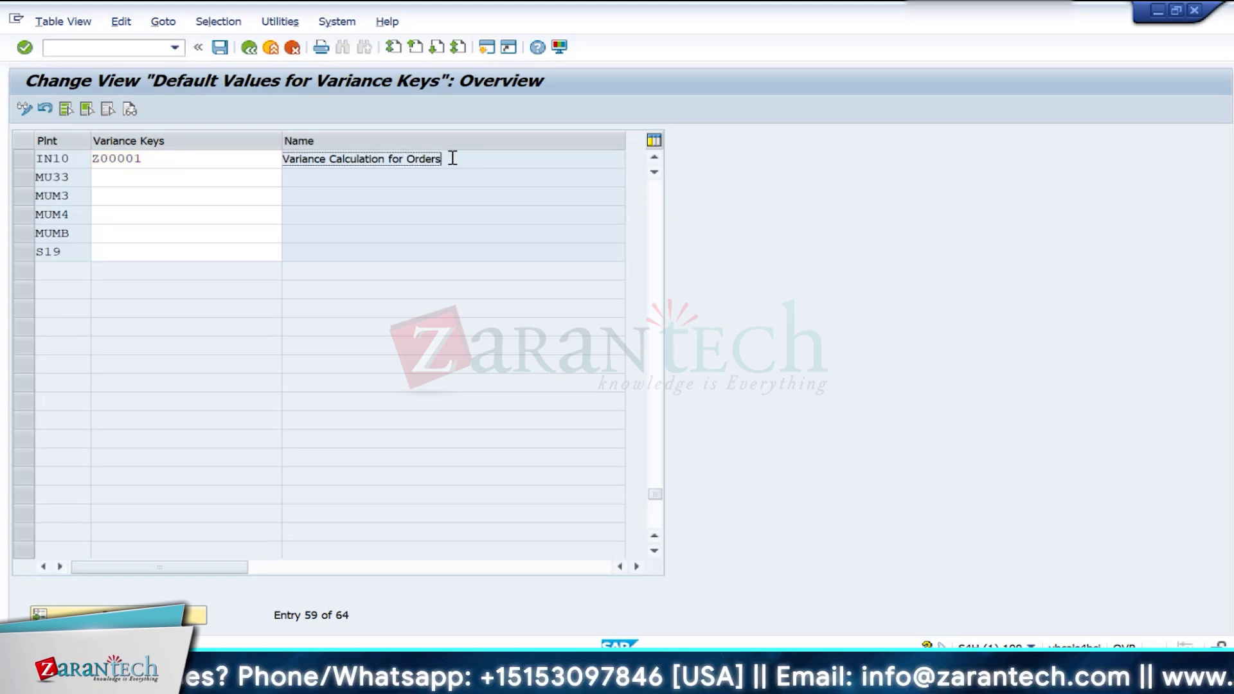
click(162, 158)
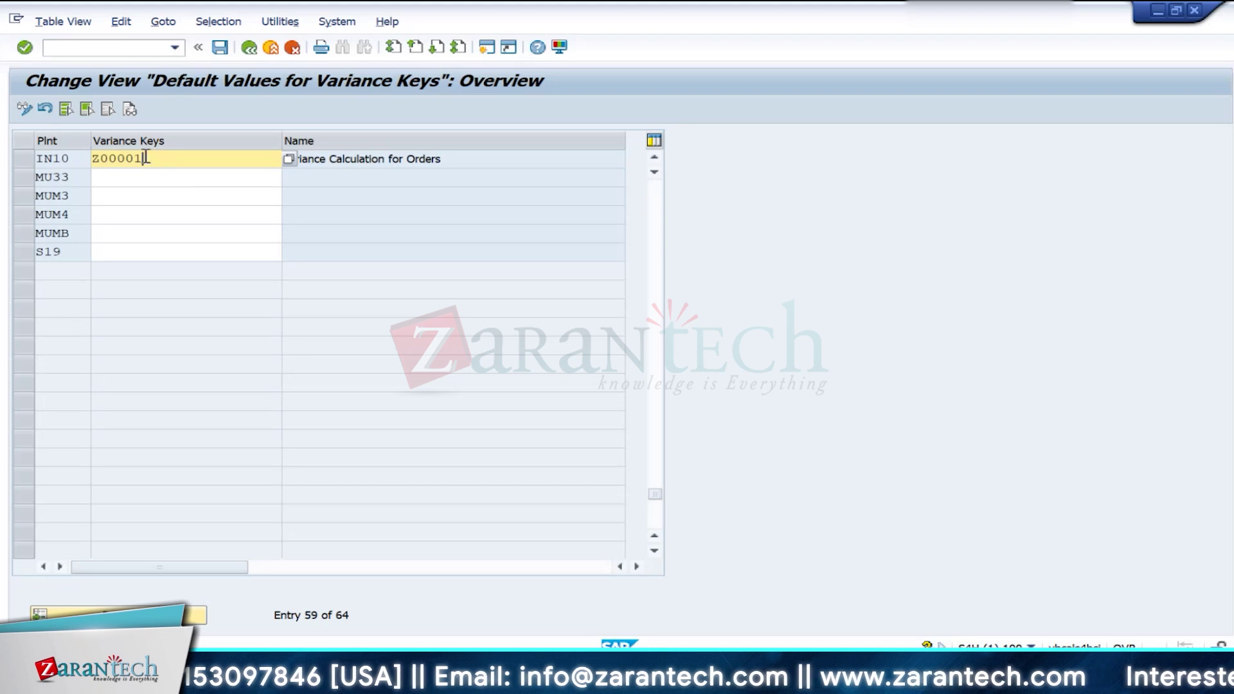
drag(171, 158, 86, 159)
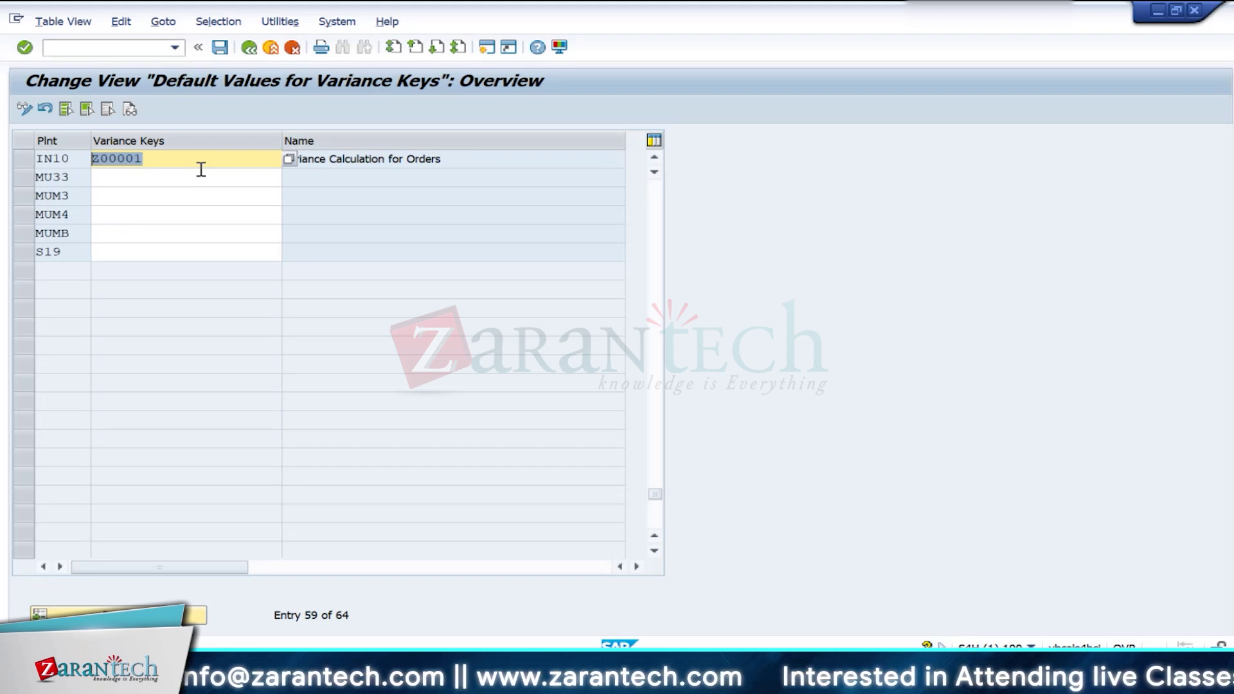
click(223, 166)
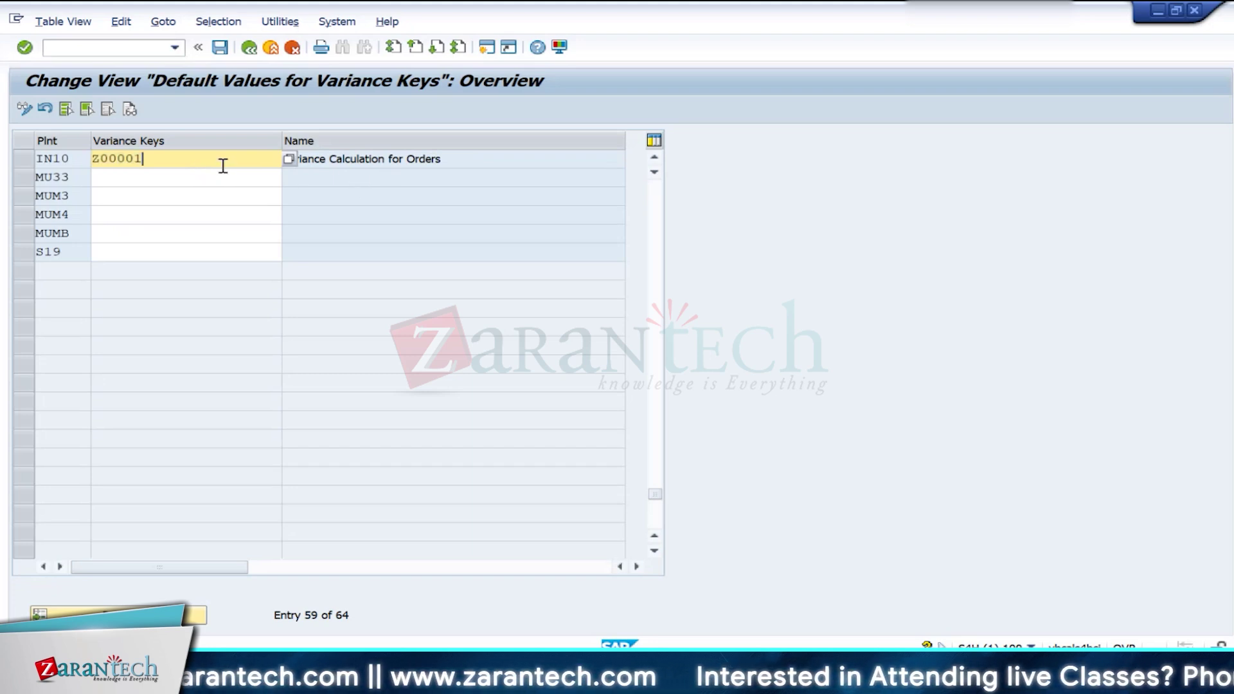
click(419, 165)
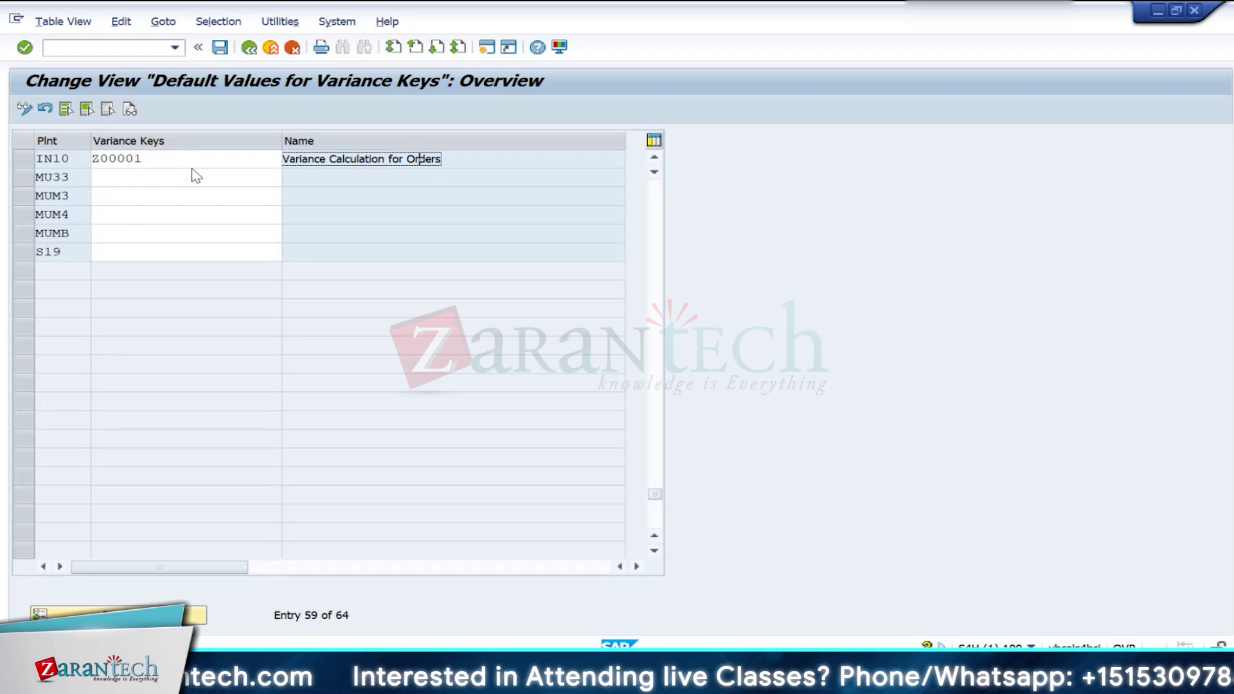
click(218, 163)
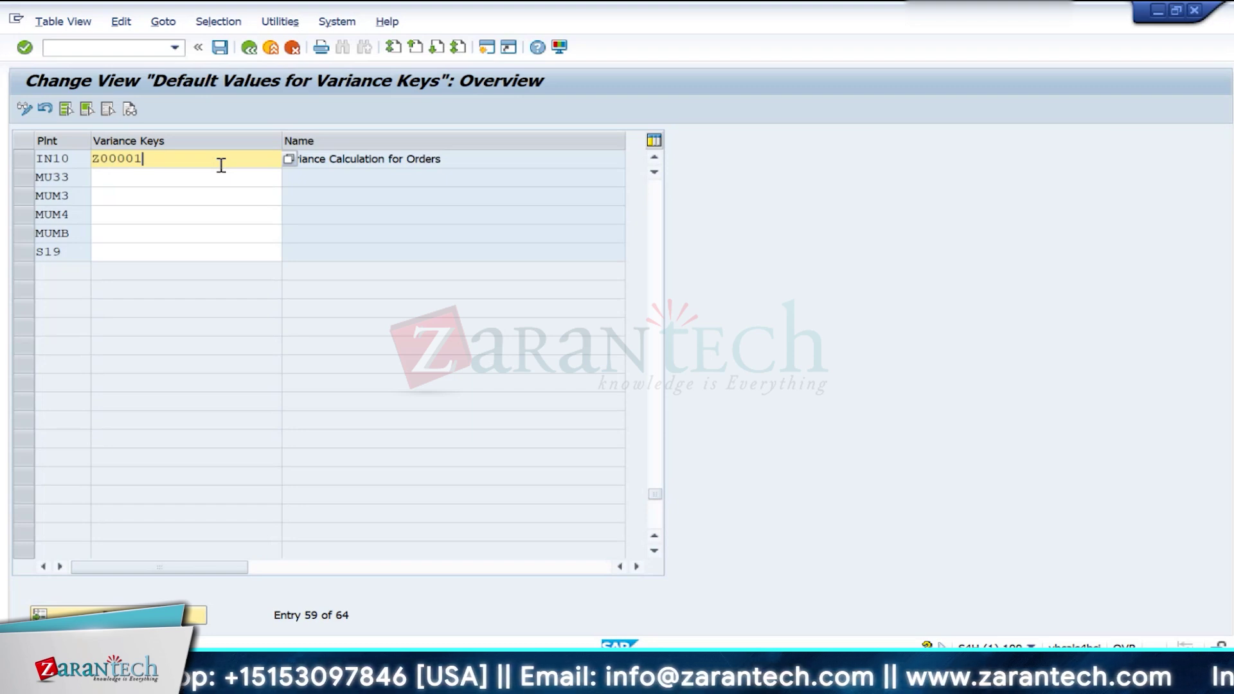
click(138, 180)
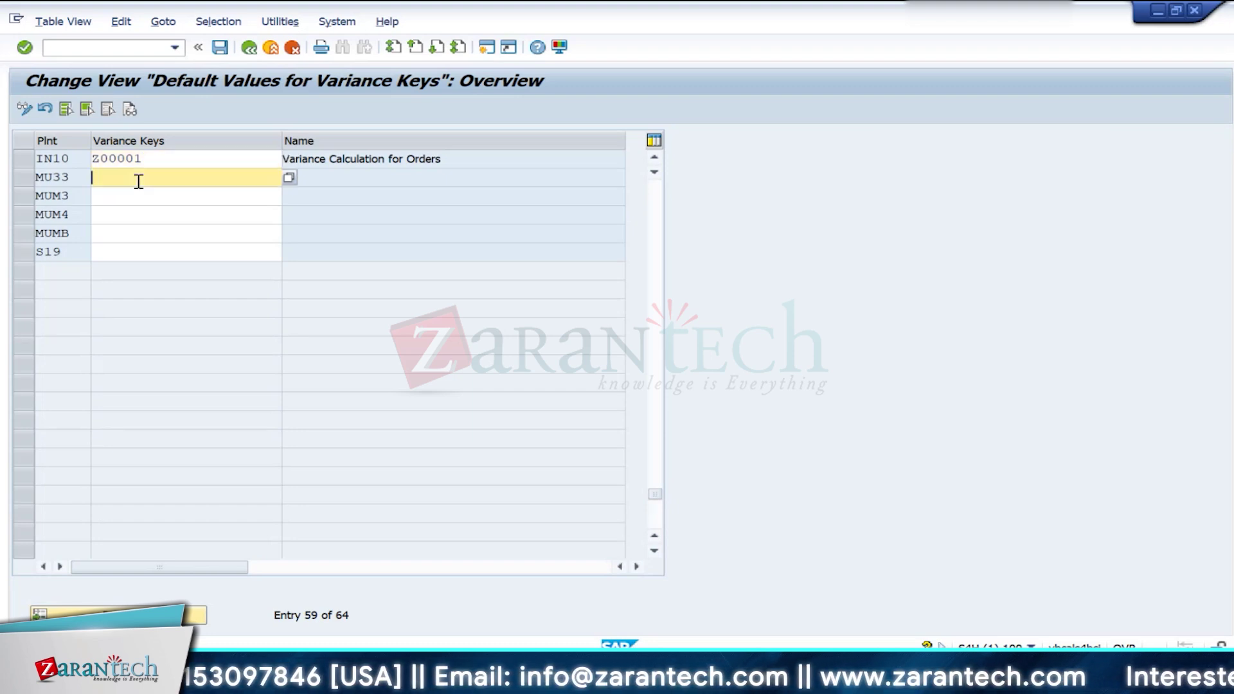
click(156, 161)
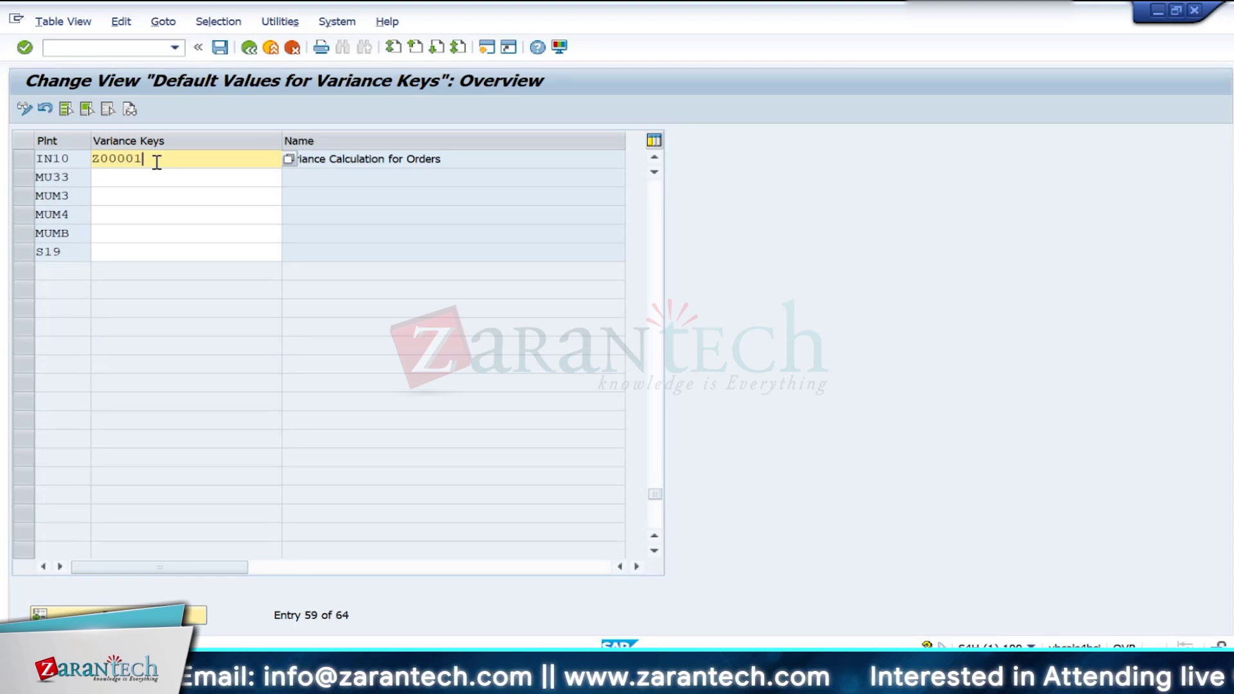
click(216, 51)
click(250, 50)
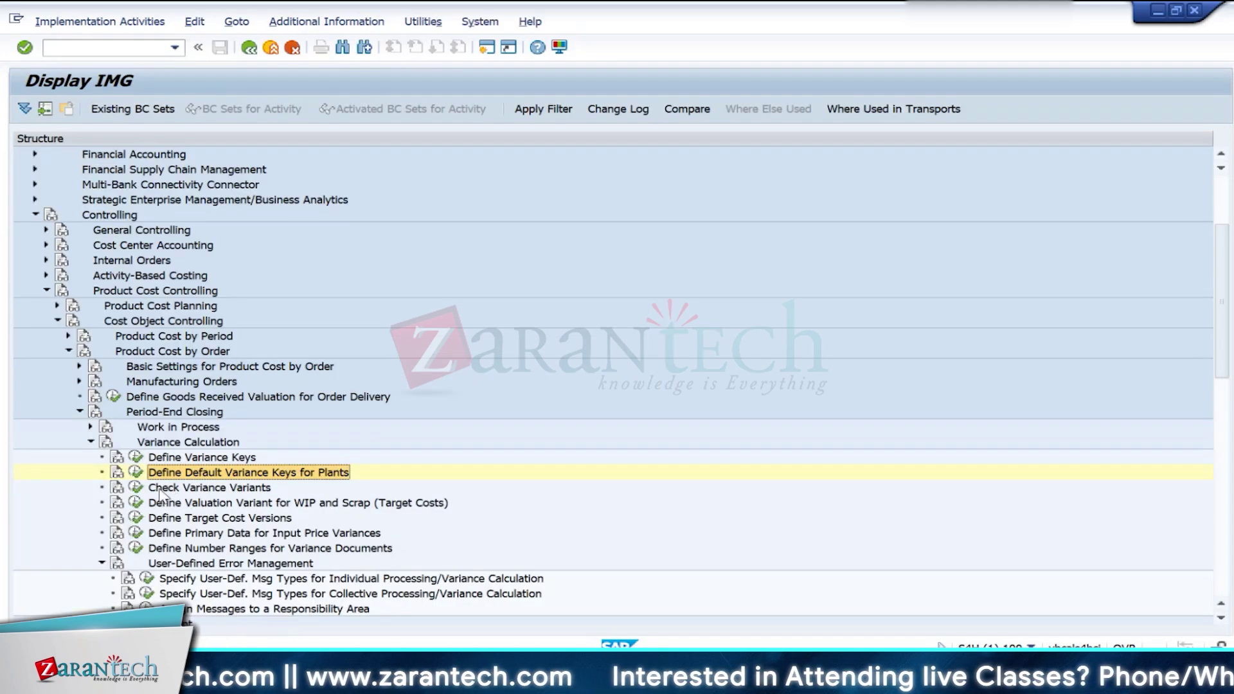
Step: Open Check Variance Variants and display the variance categories of variance variant 001
click(135, 490)
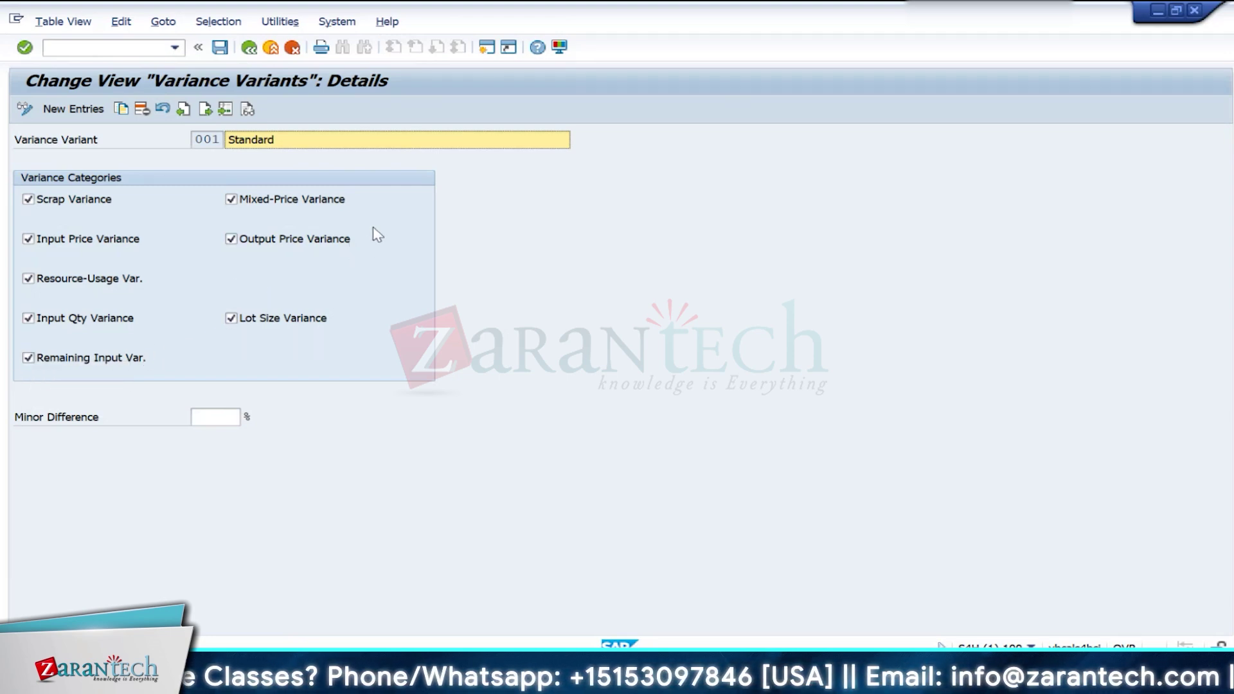
click(367, 201)
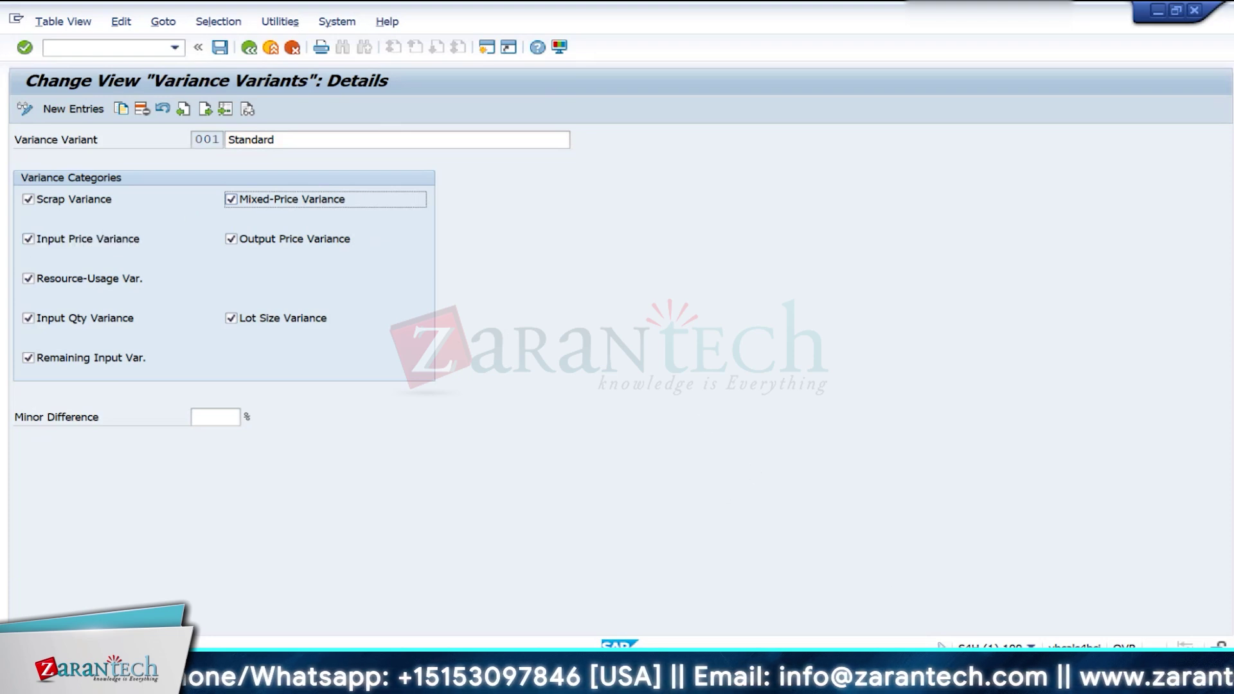
Step: Switch to the CO Training workbook in Excel, examine the FG100 cost difference below the actual cost, and return to the variance variant
mouse_move(842, 680)
click(853, 633)
click(738, 567)
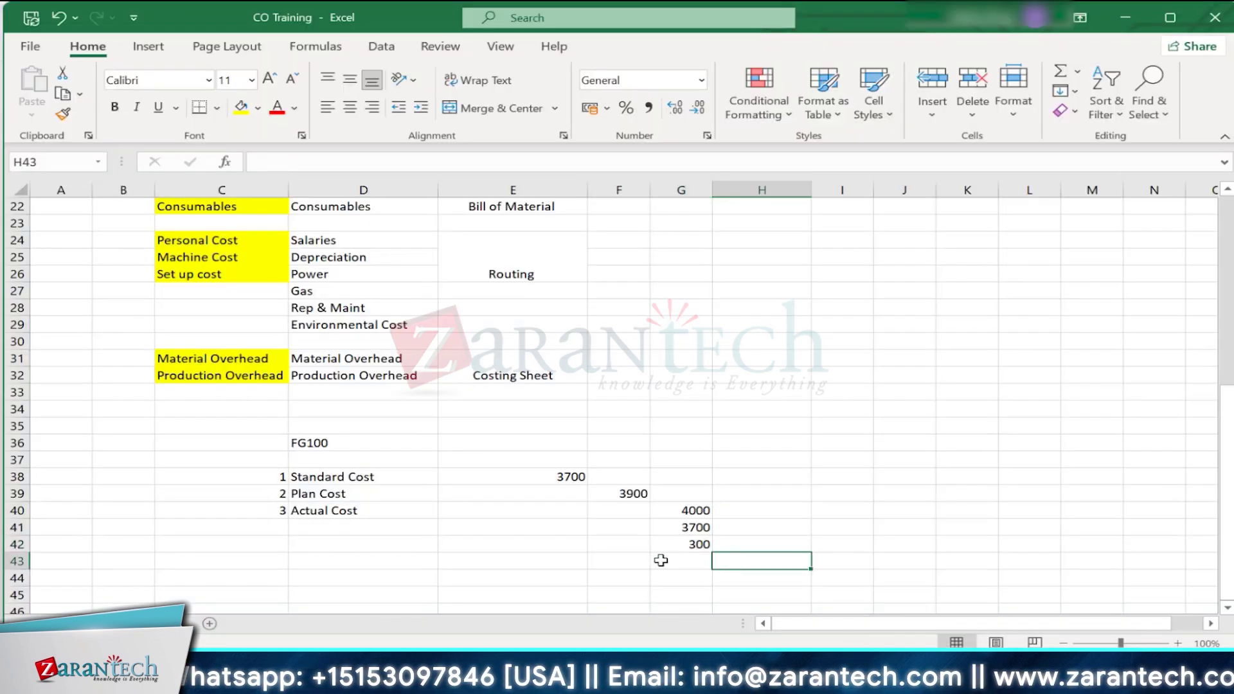
drag(661, 559, 642, 560)
click(694, 547)
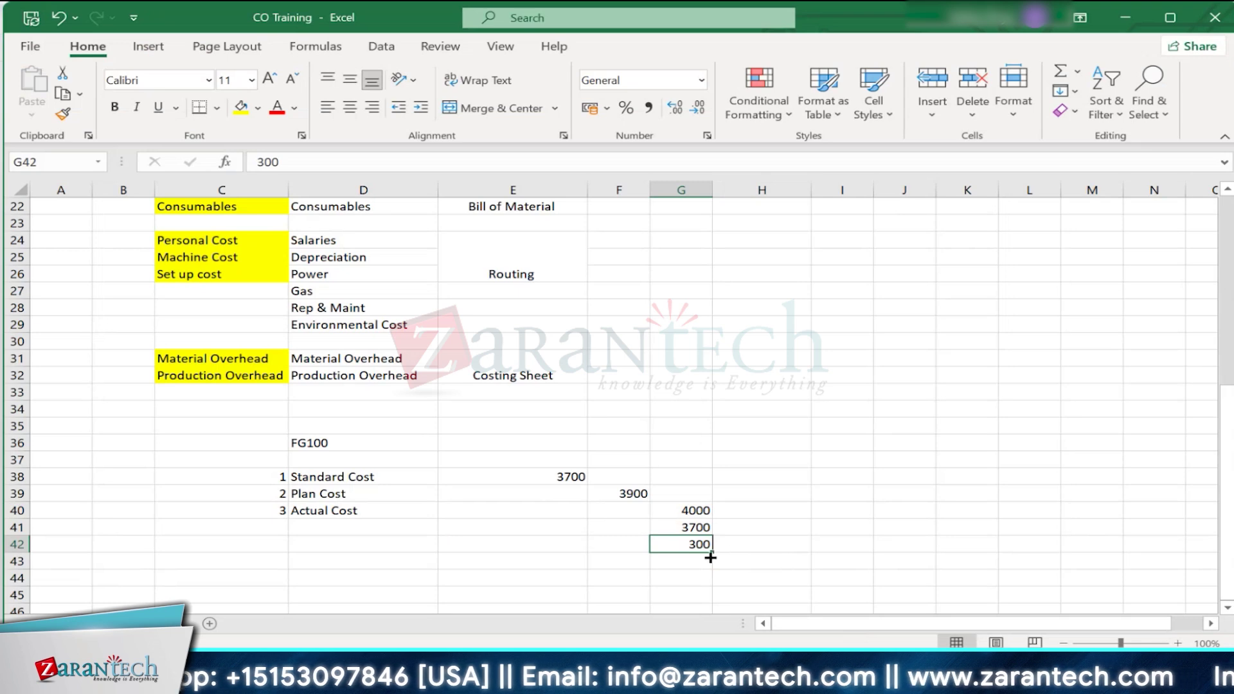
click(769, 551)
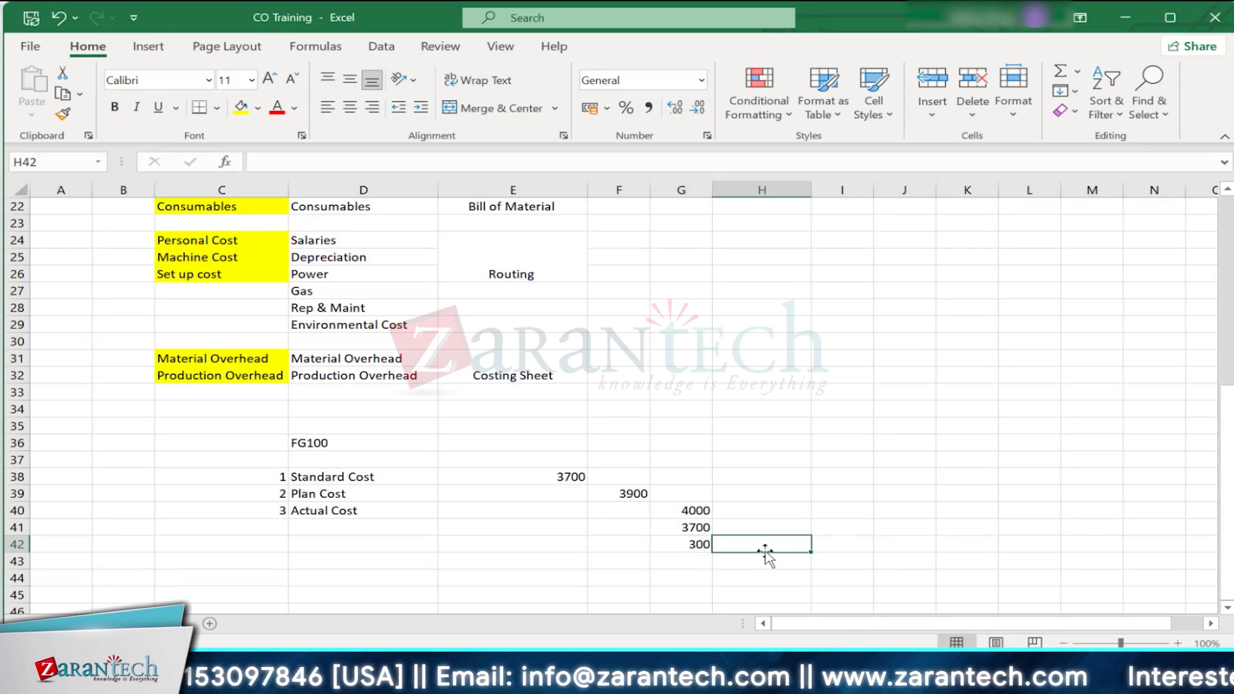
click(682, 550)
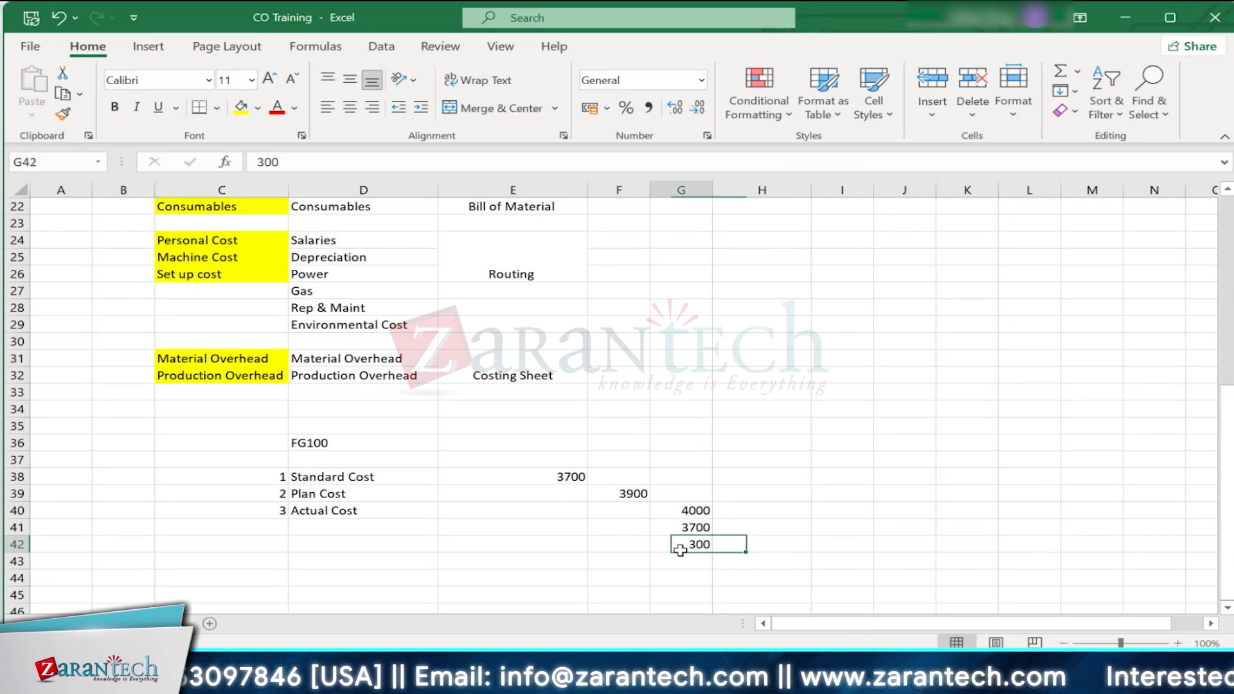
click(774, 547)
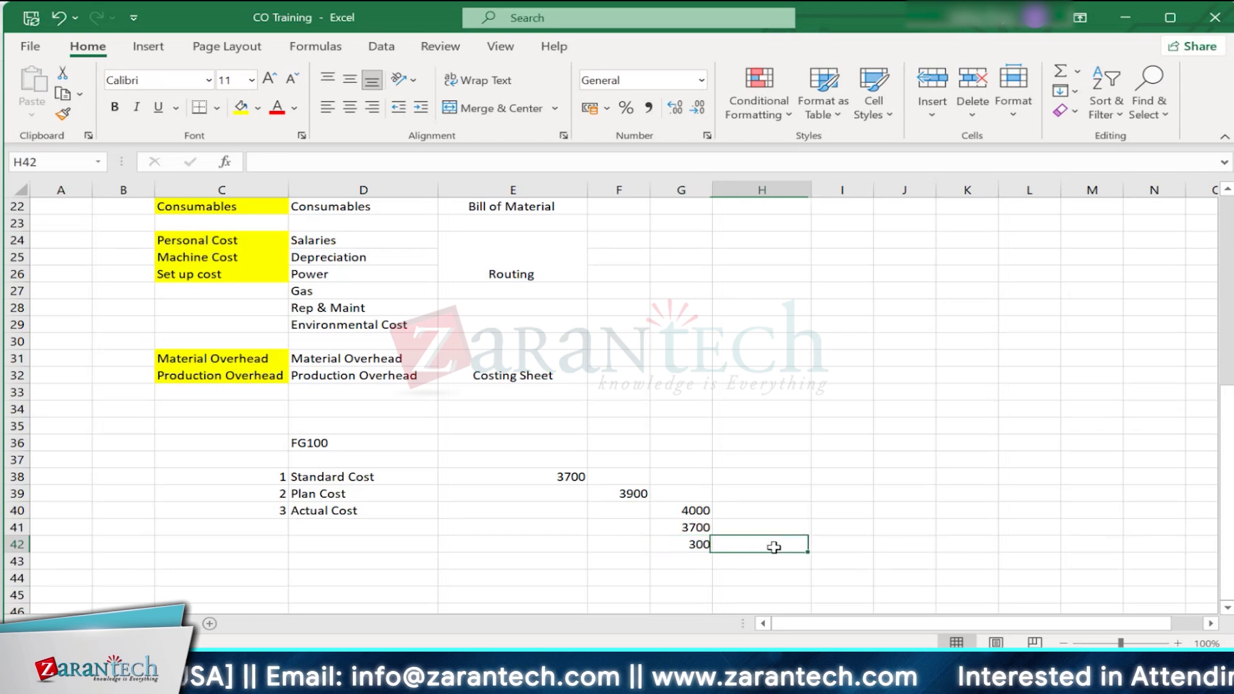
click(668, 548)
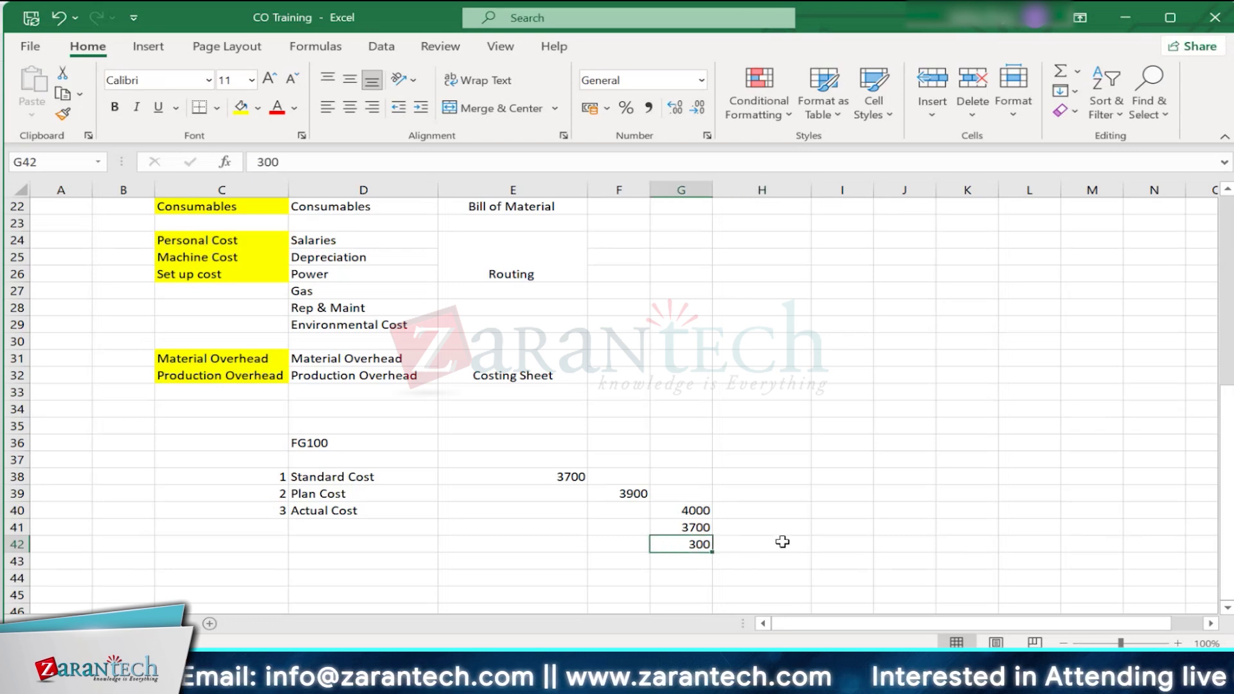
click(781, 543)
click(663, 545)
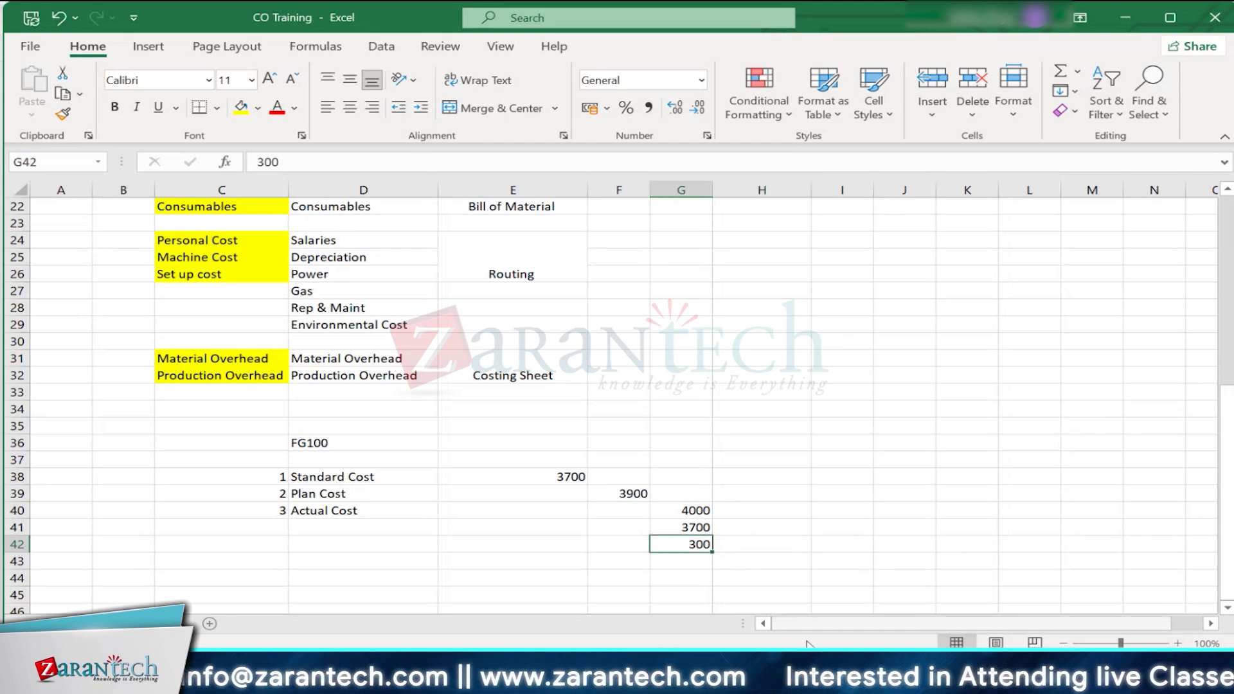
mouse_move(797, 681)
click(931, 533)
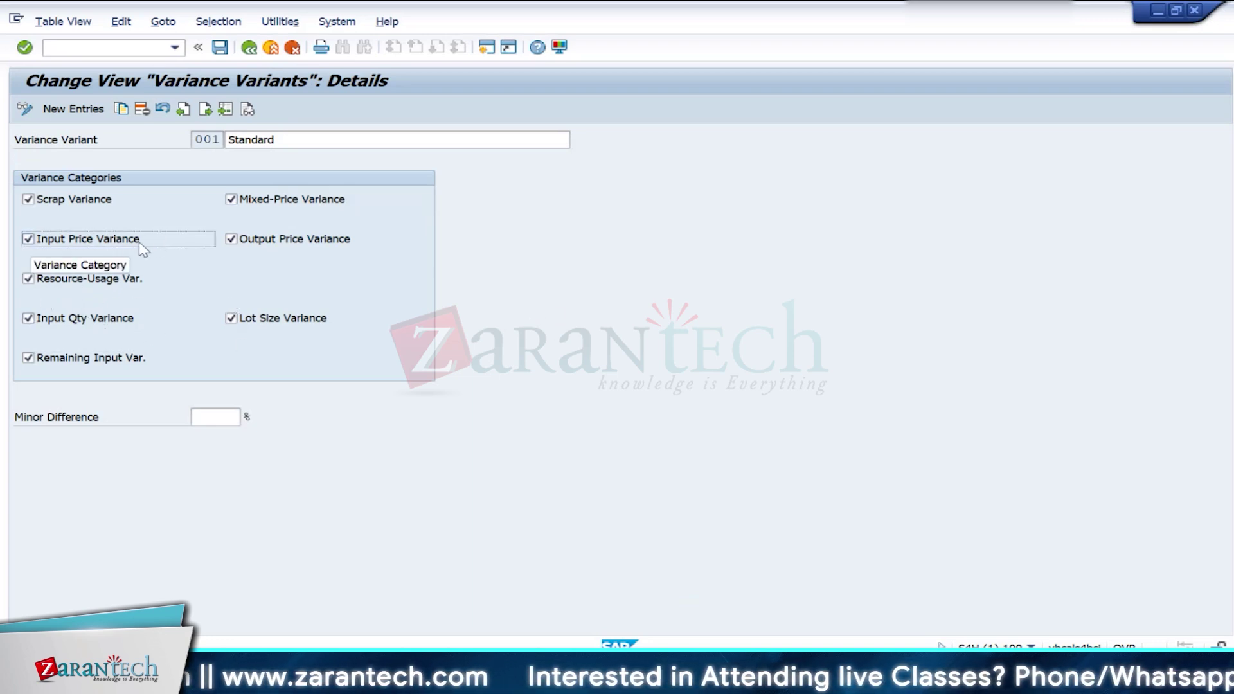
Step: Examine the categories of variance variant 001: input price, resource-usage, remaining input, mixed-price and lot size variance
click(45, 244)
click(30, 244)
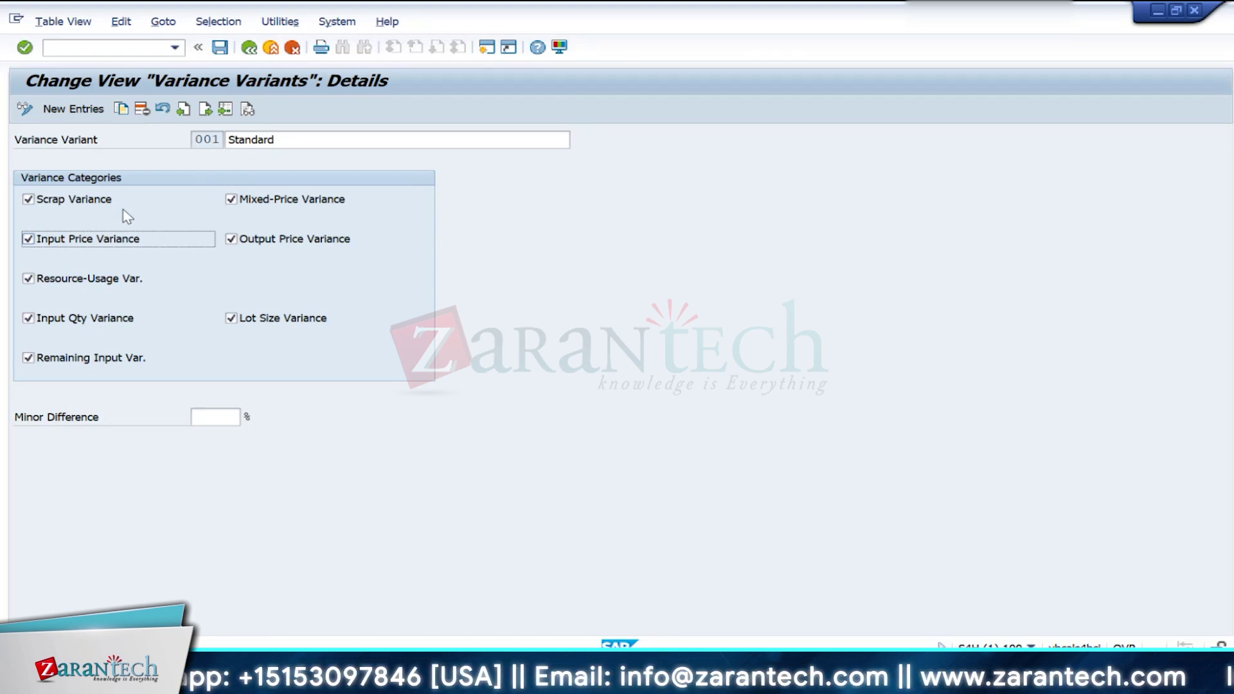
click(123, 280)
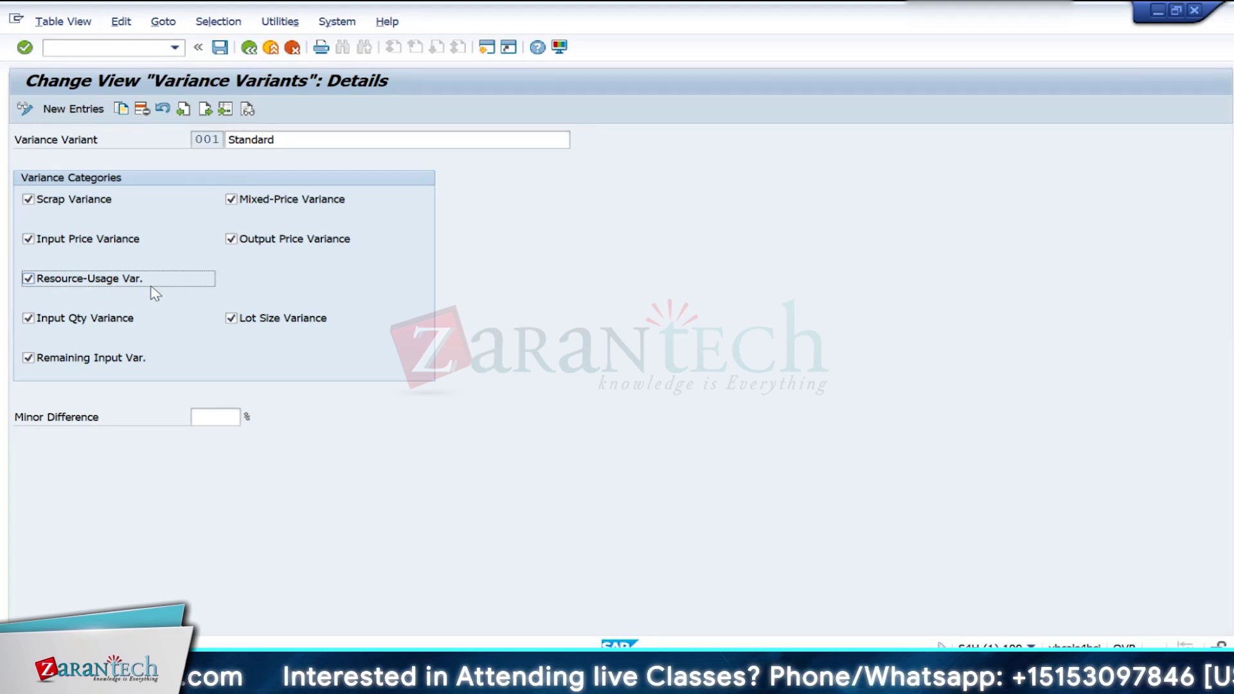
click(148, 361)
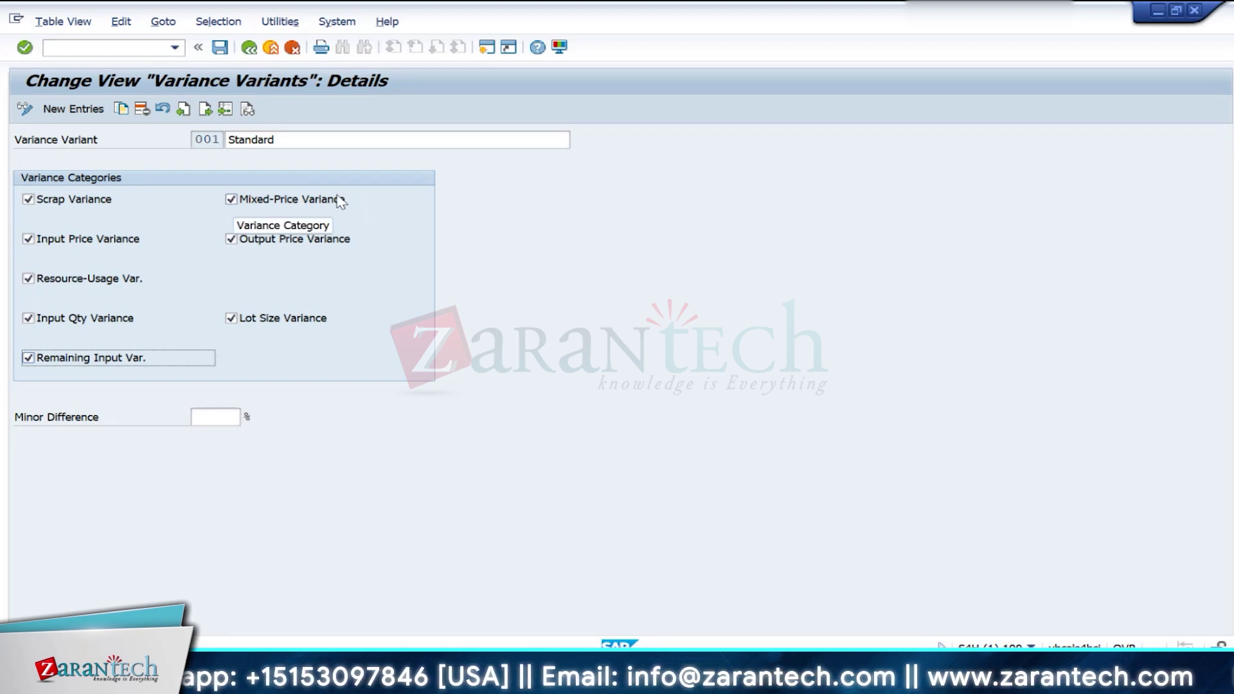
click(244, 207)
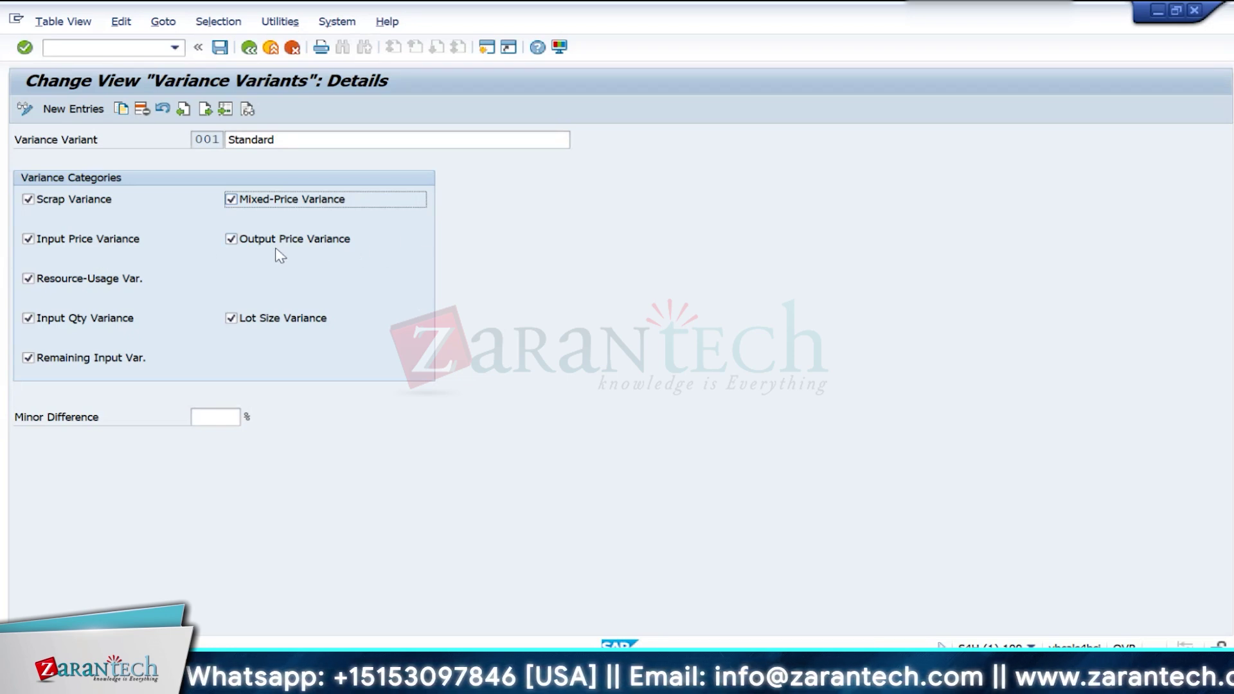
click(333, 327)
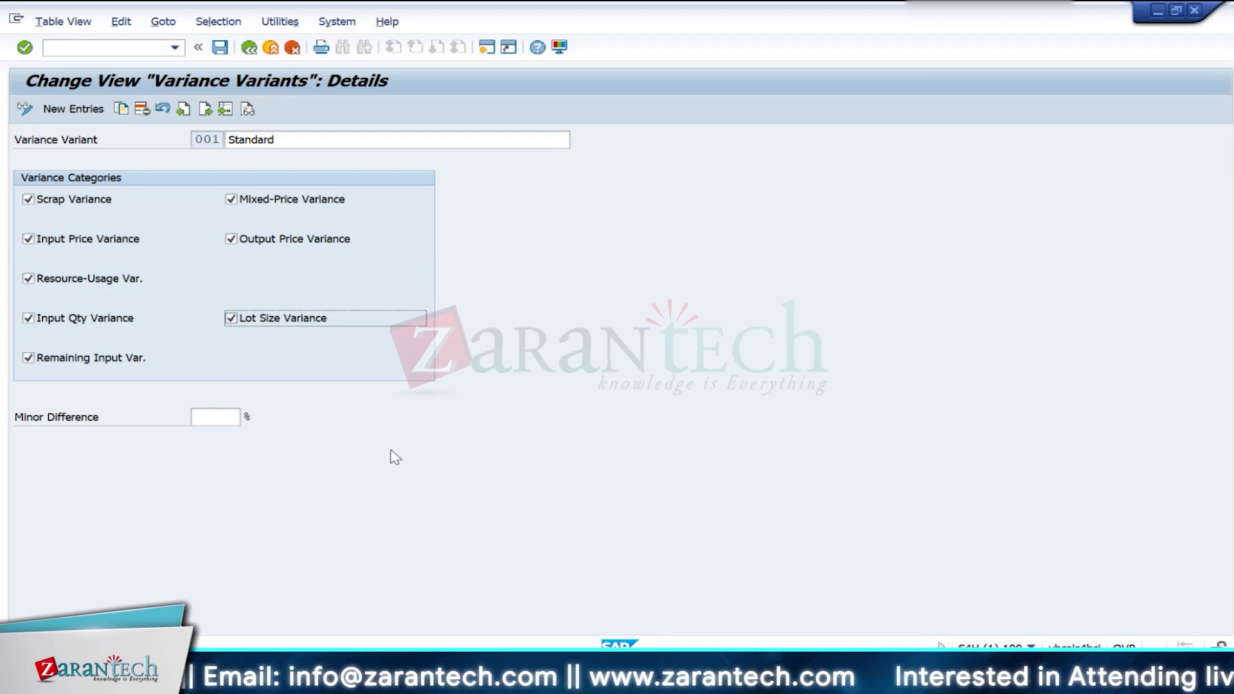
Step: Save variance variant 001 and return to the Check Variance Variants activity in the IMG
click(220, 47)
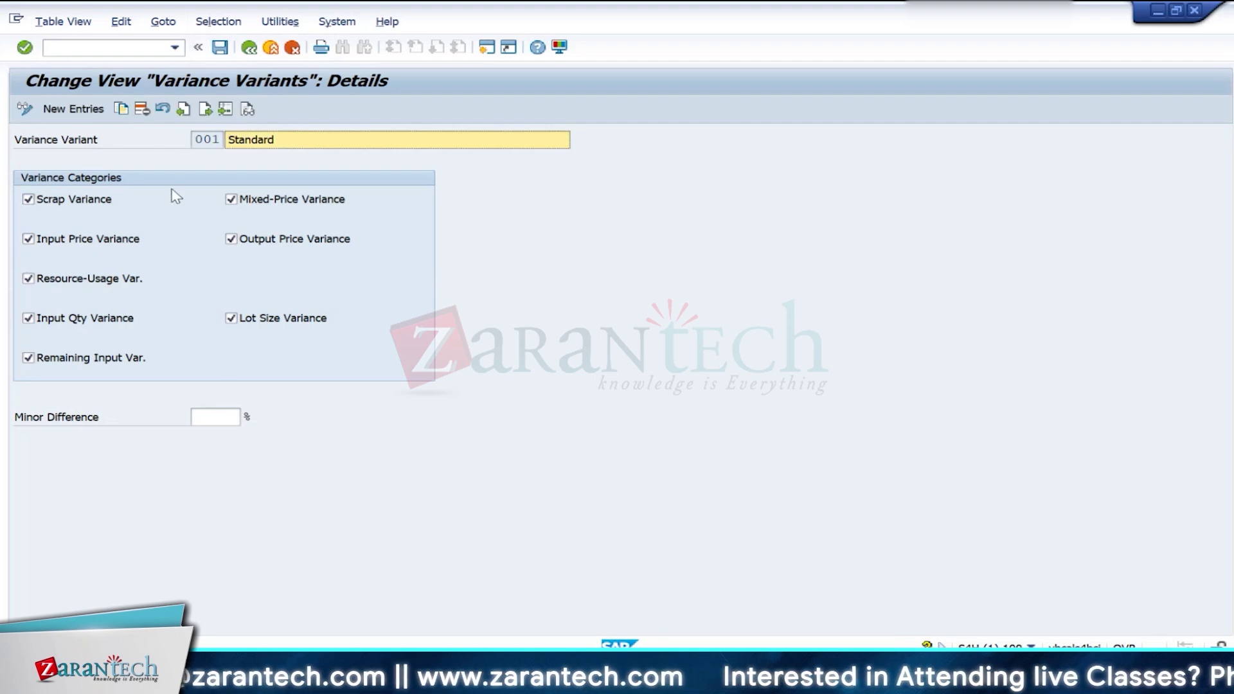
click(249, 48)
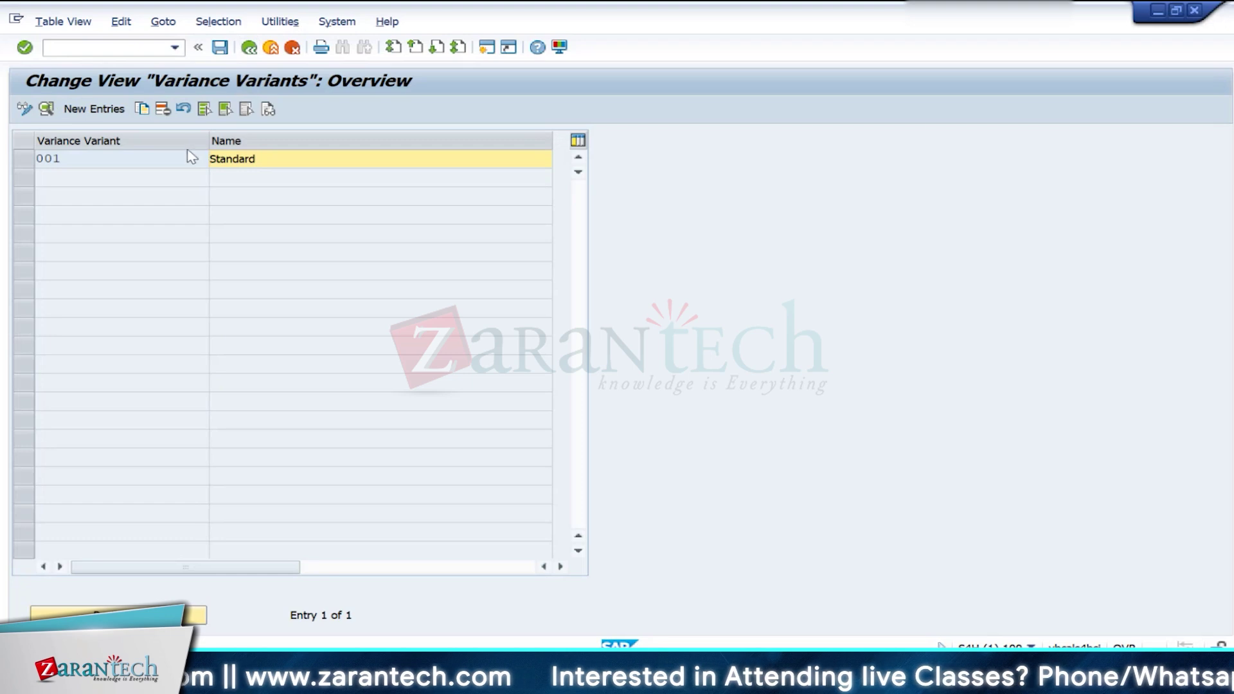
click(249, 48)
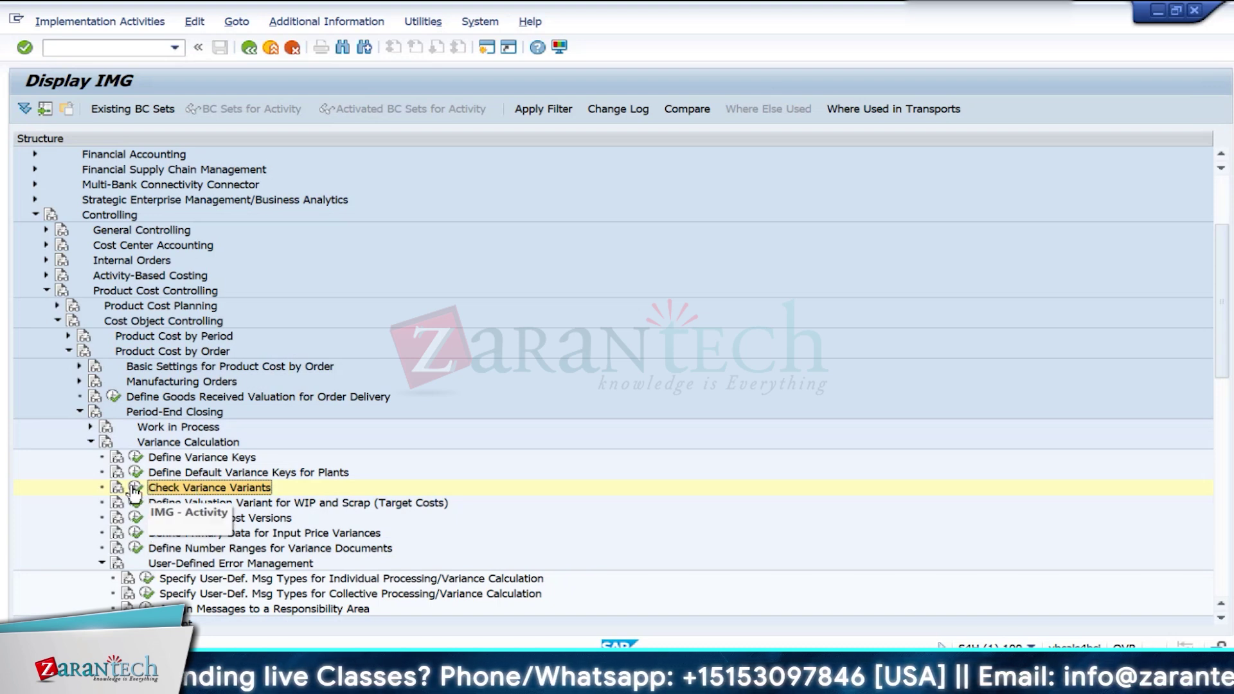
double_click(214, 487)
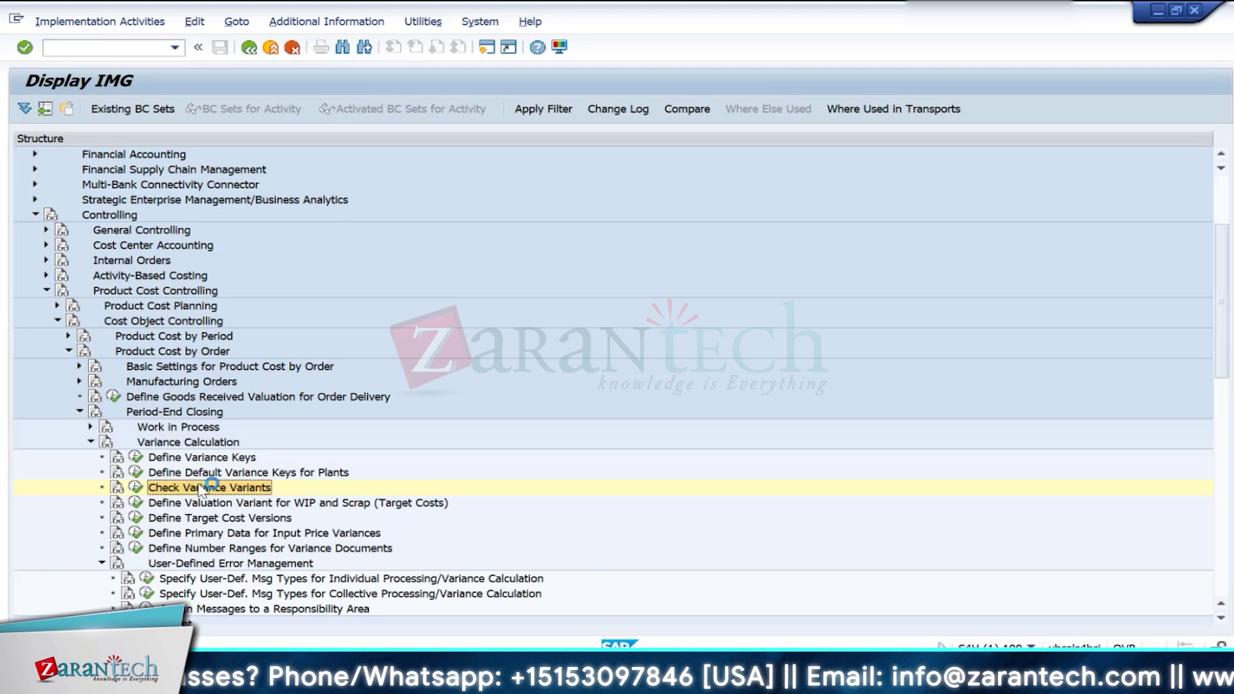
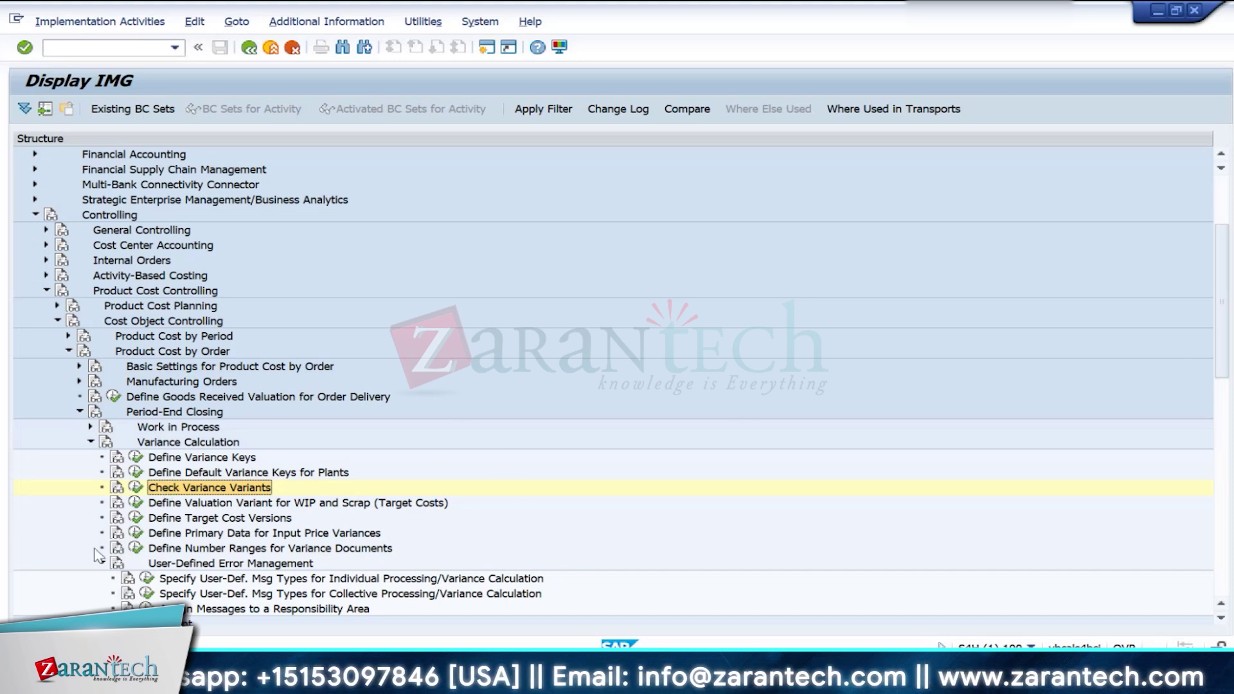
Step: Try to open Define Target Cost Versions and position the list at controlling area IN10
click(136, 522)
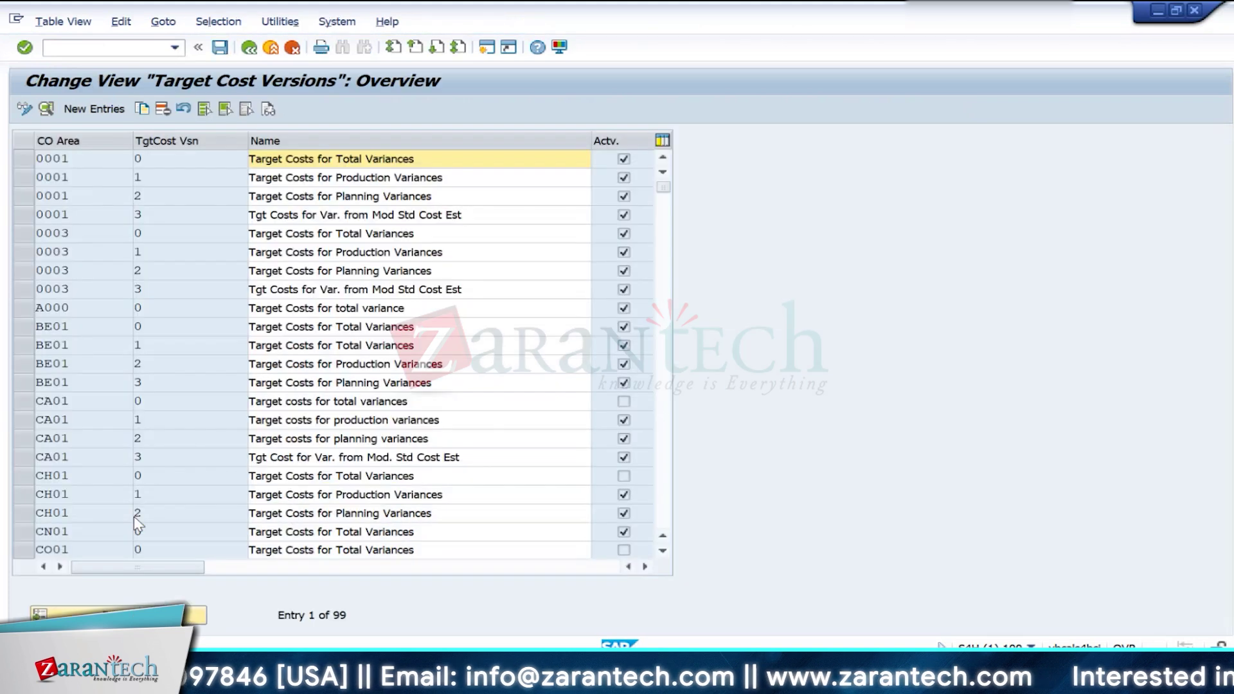
click(128, 615)
text(in10)
key(Return)
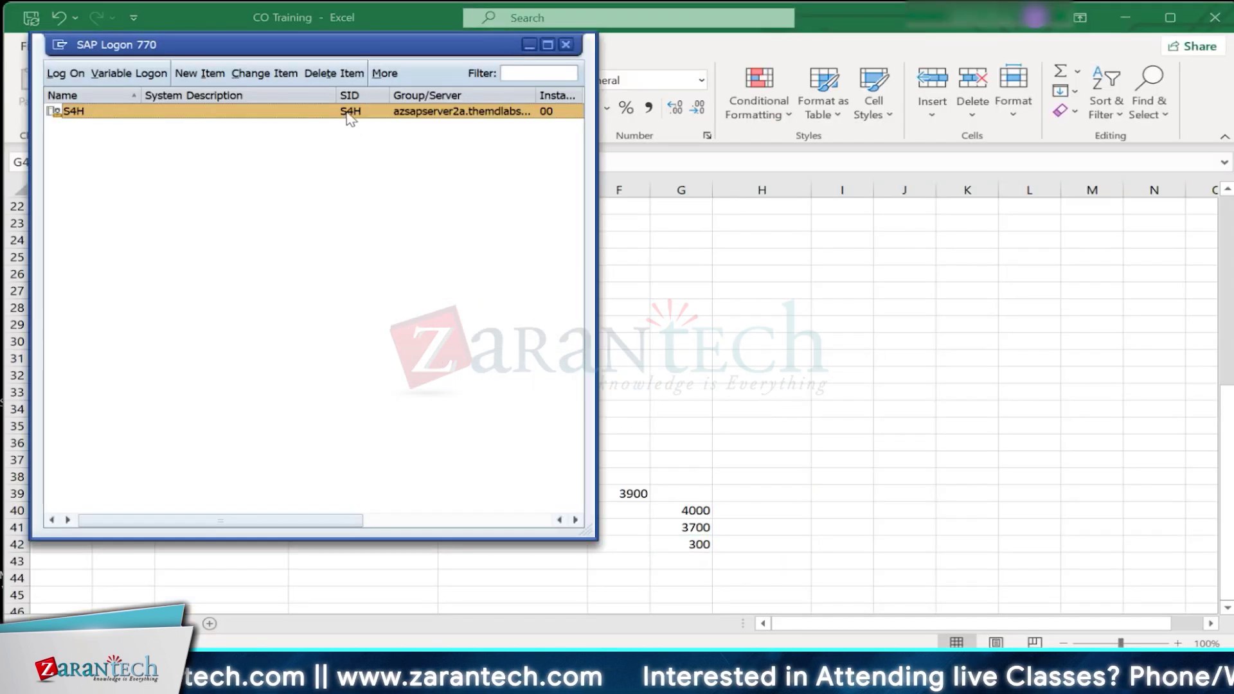
Step: Log on to the S4H system again, entering the account's logon credentials
double_click(348, 116)
key(ctrl+v)
key(Tab)
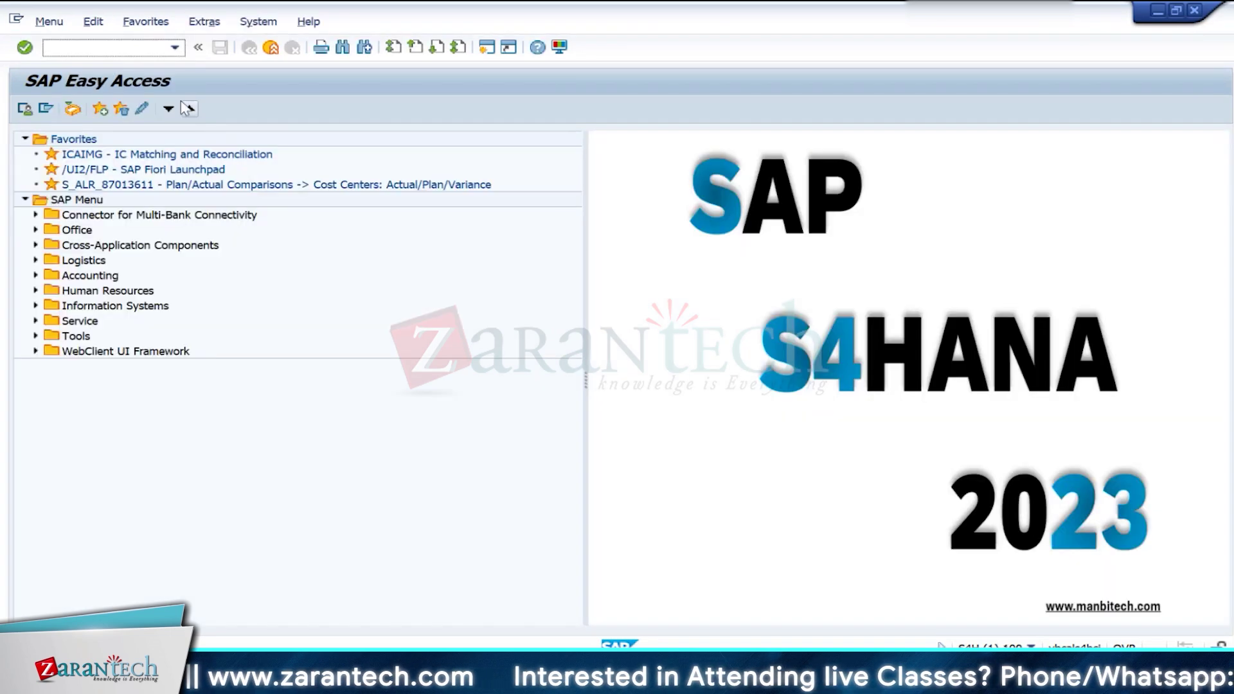
Step: Start transaction SPRO and display the SAP Reference IMG
text(spro)
key(Return)
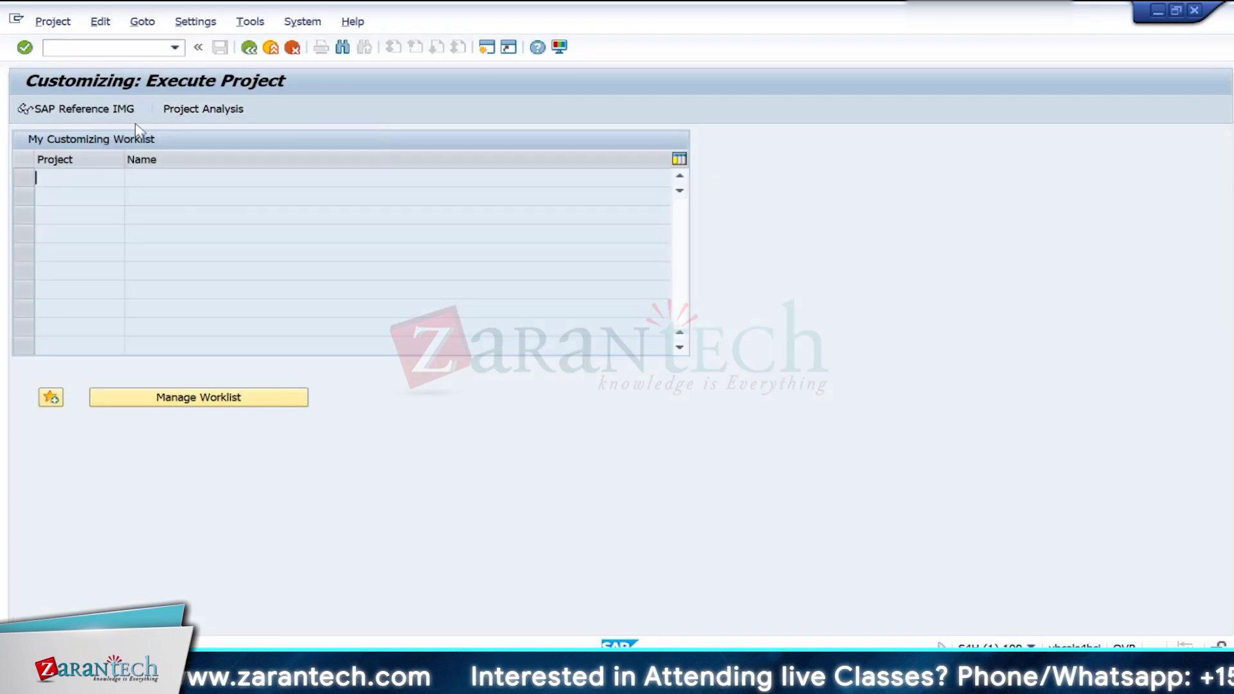
click(92, 112)
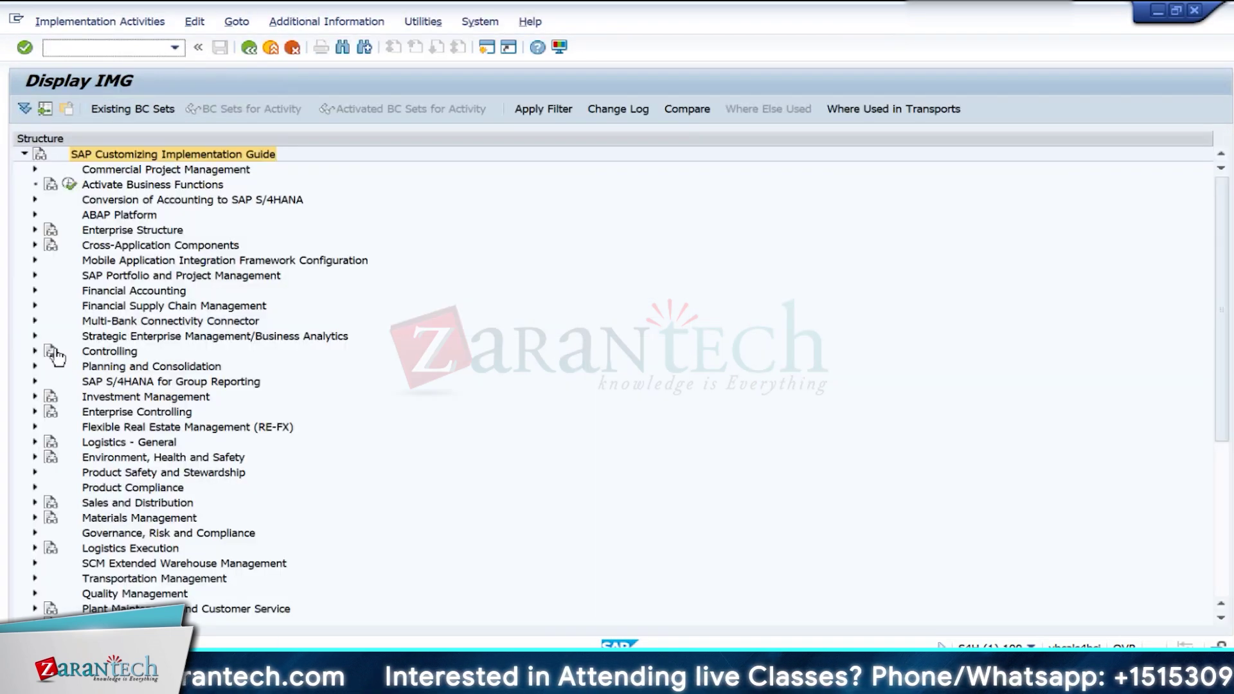
Step: Expand the IMG through Controlling, Product Cost Controlling, Cost Object Controlling, Product Cost by Order and Period-End Closing to the Variance Calculation activities
click(34, 351)
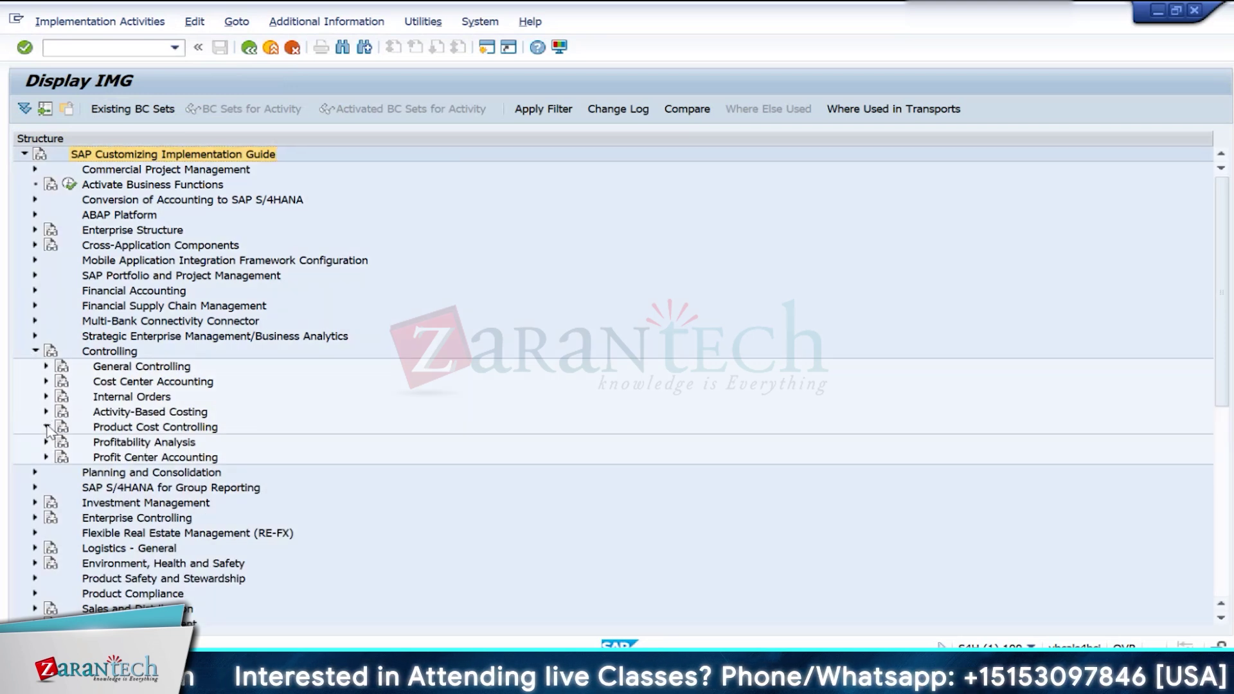
click(47, 427)
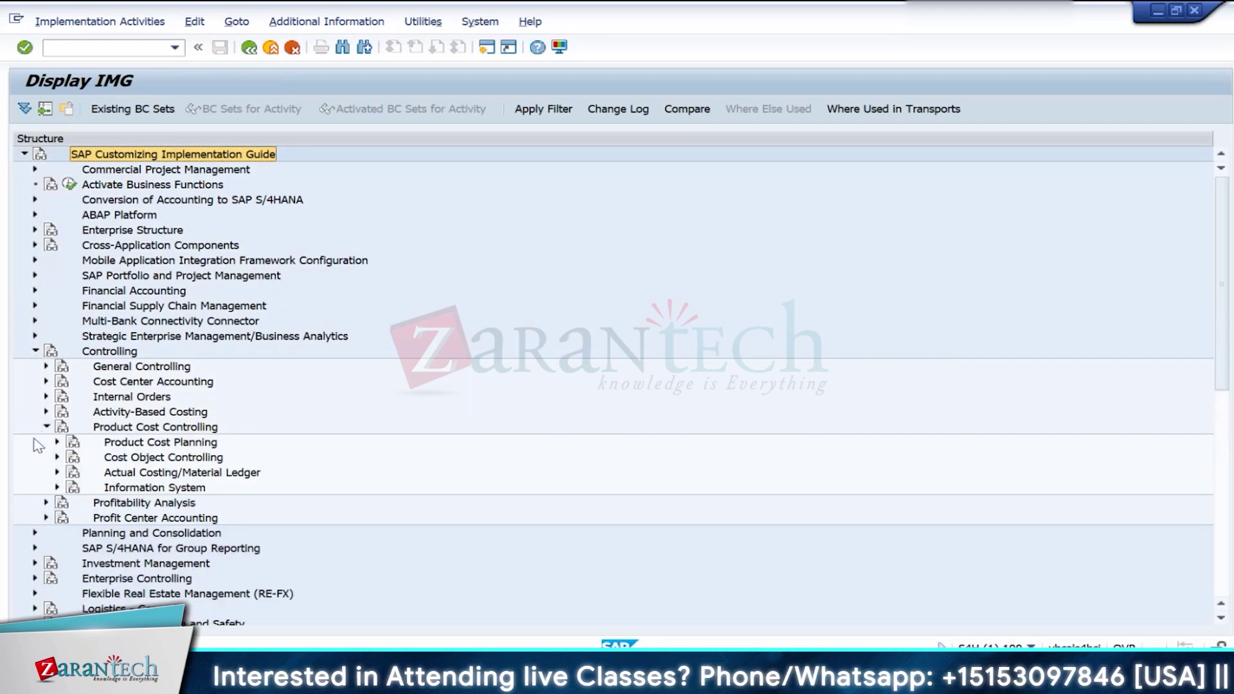
click(57, 457)
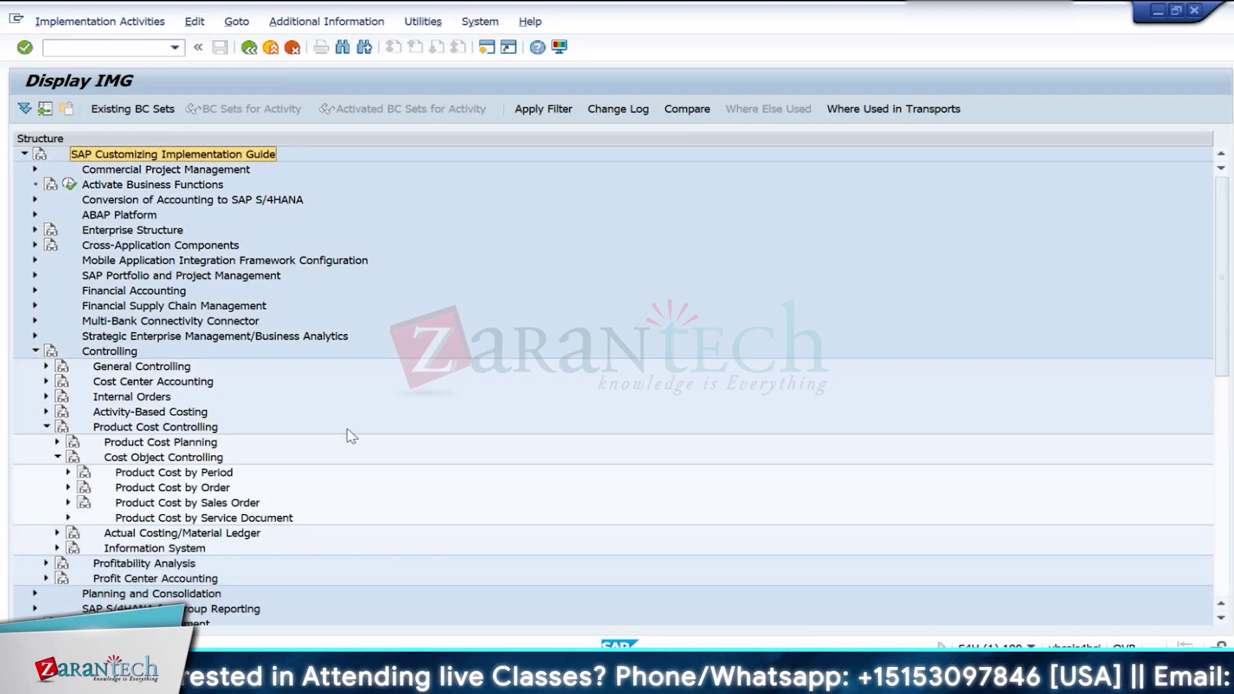
scroll(348, 436, down, 1)
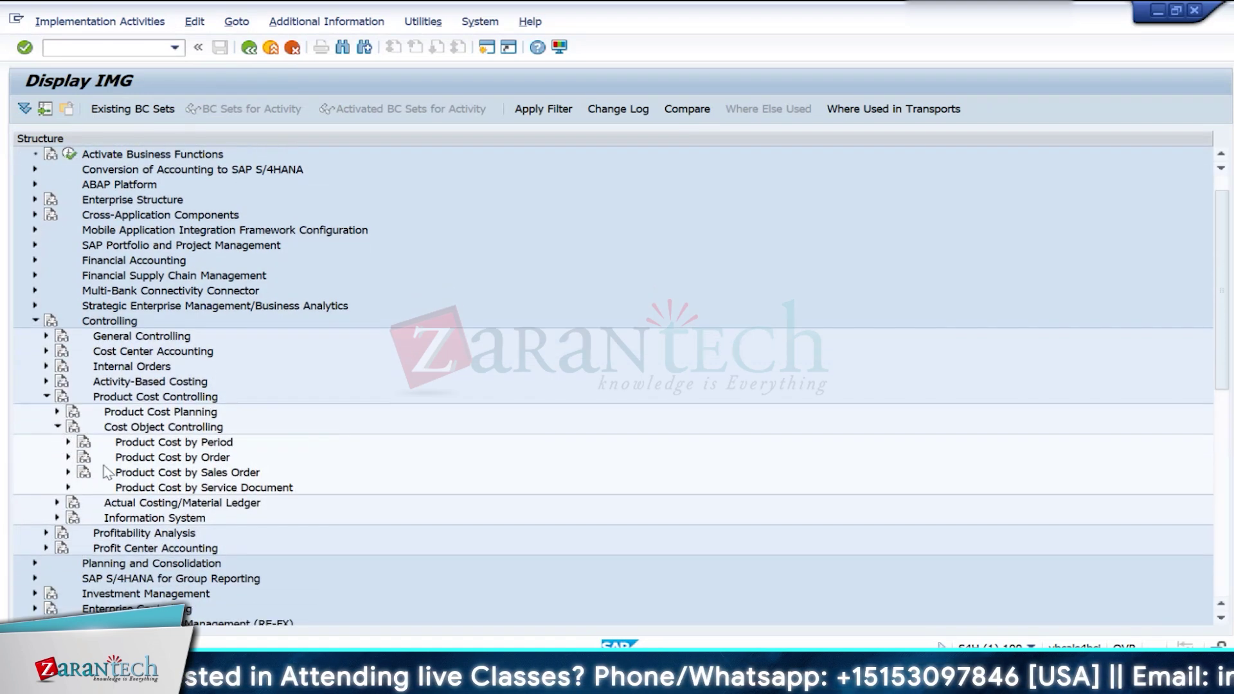
click(68, 457)
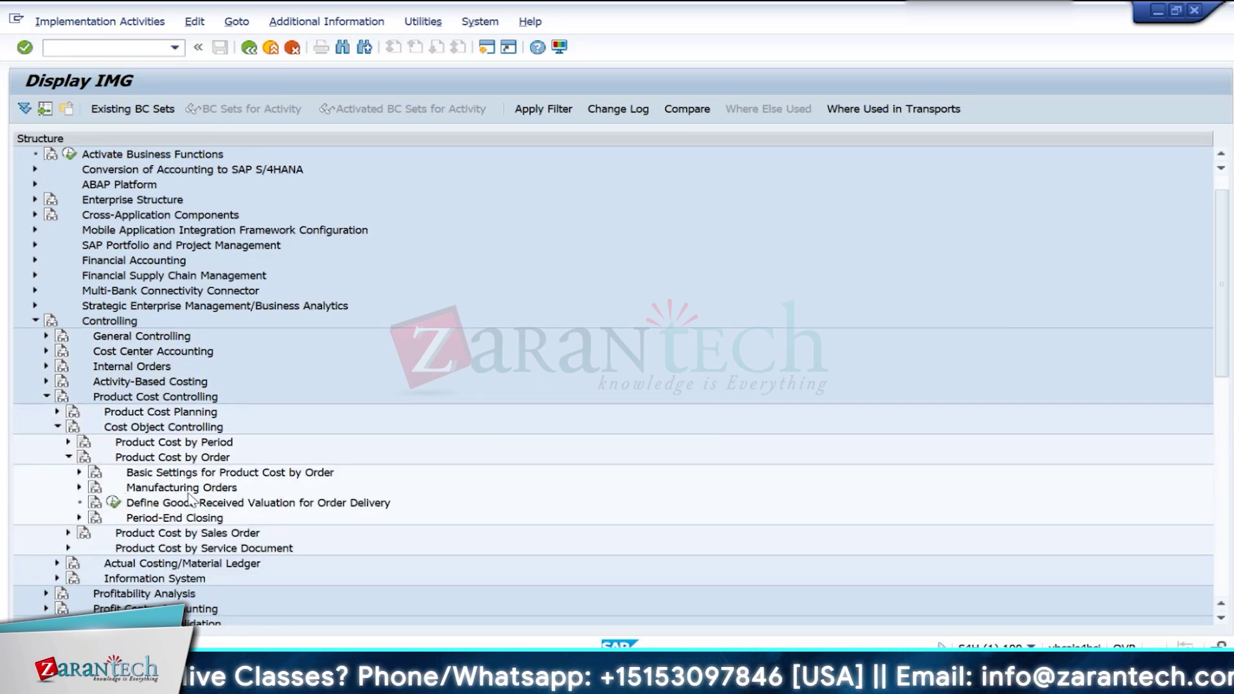
click(80, 518)
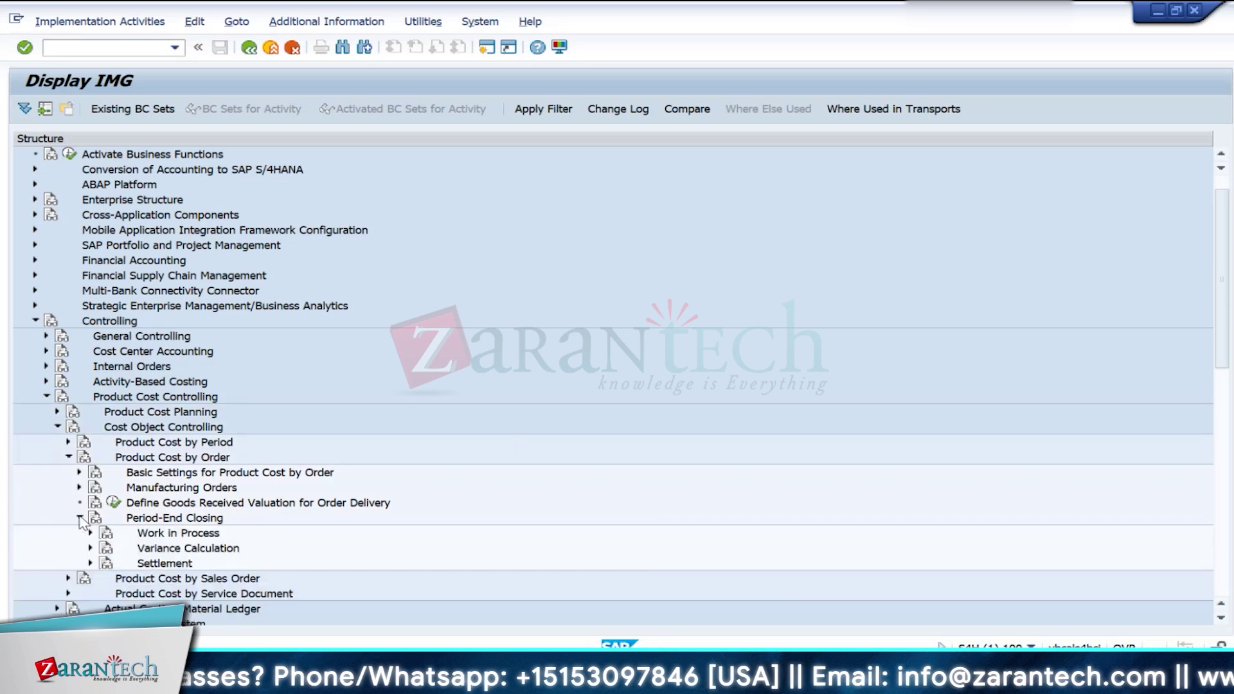
scroll(318, 440, down, 1)
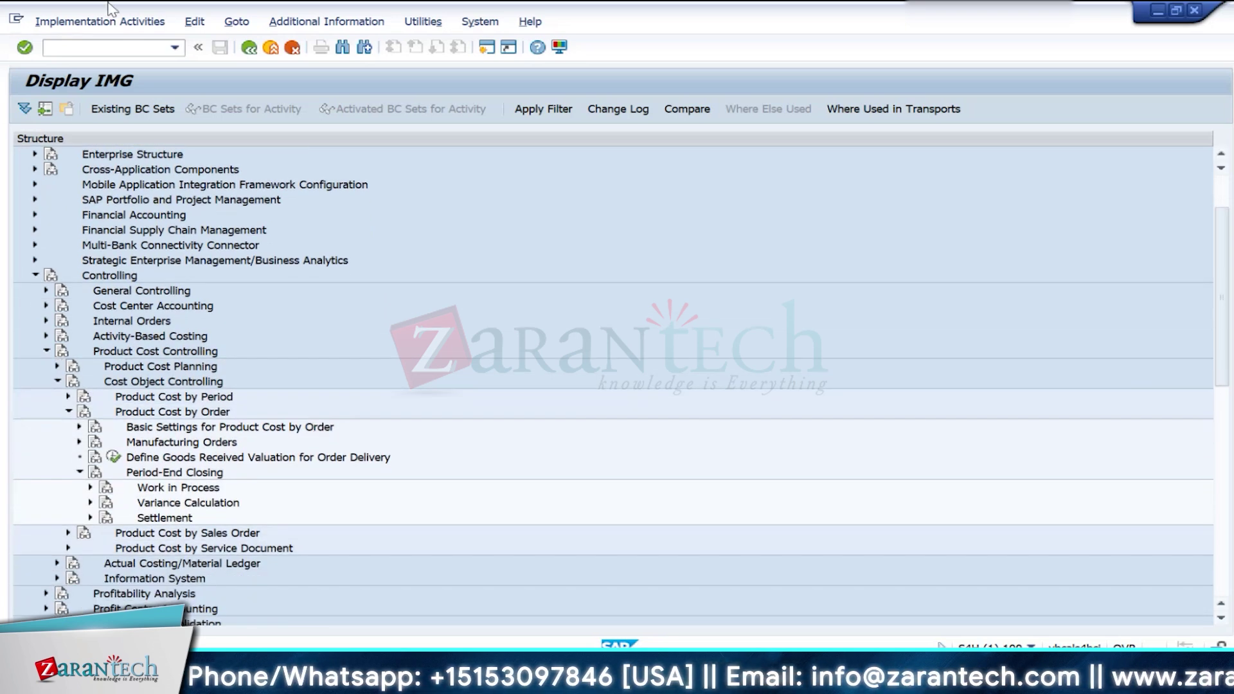
click(90, 503)
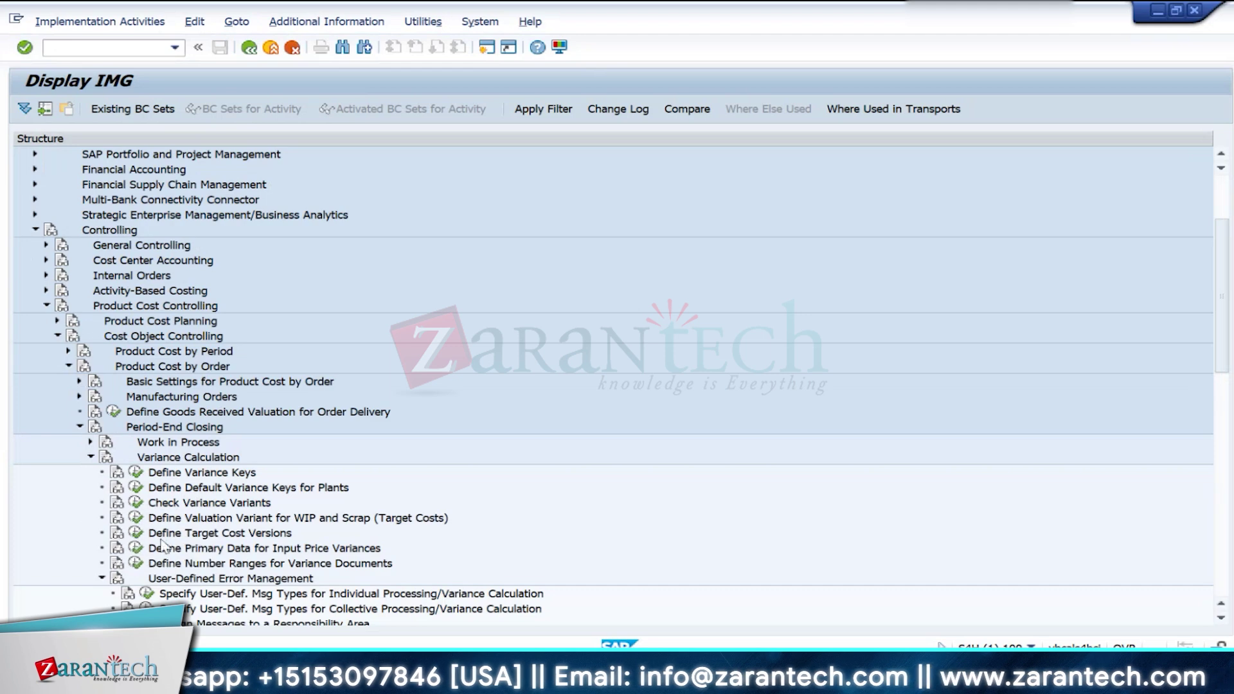
Step: Open Define Target Cost Versions and copy target cost version 0 of controlling area 0001 to controlling area IN10
click(136, 532)
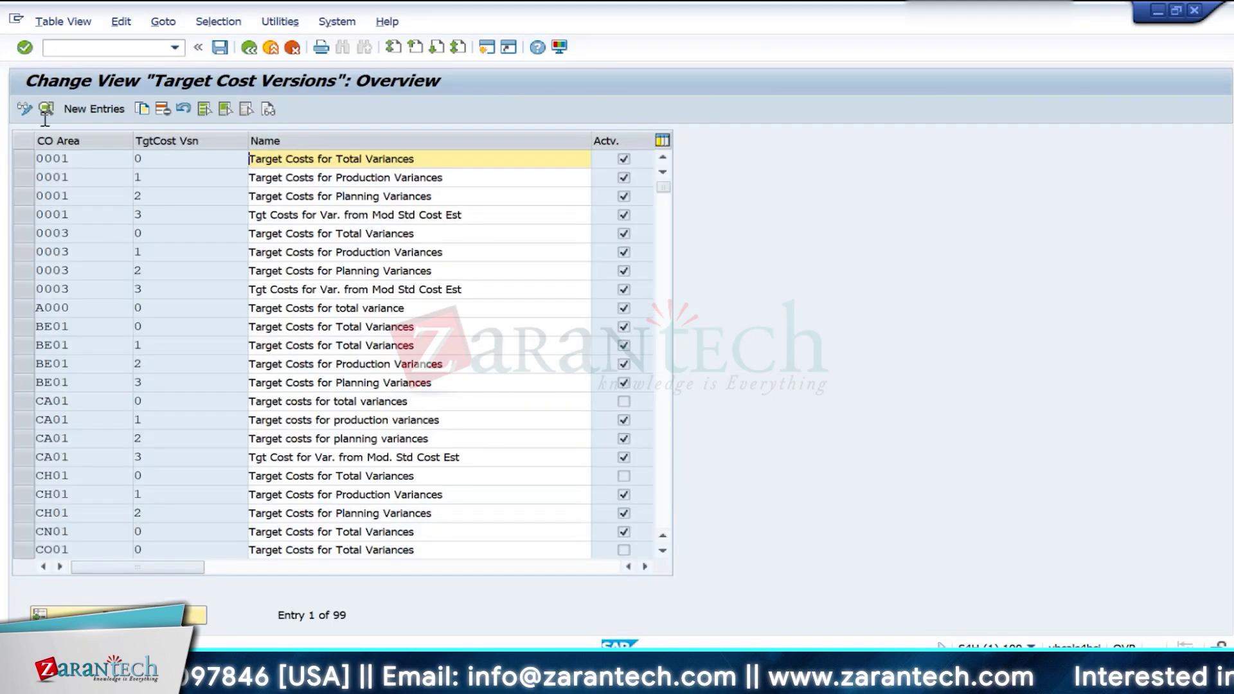
click(22, 160)
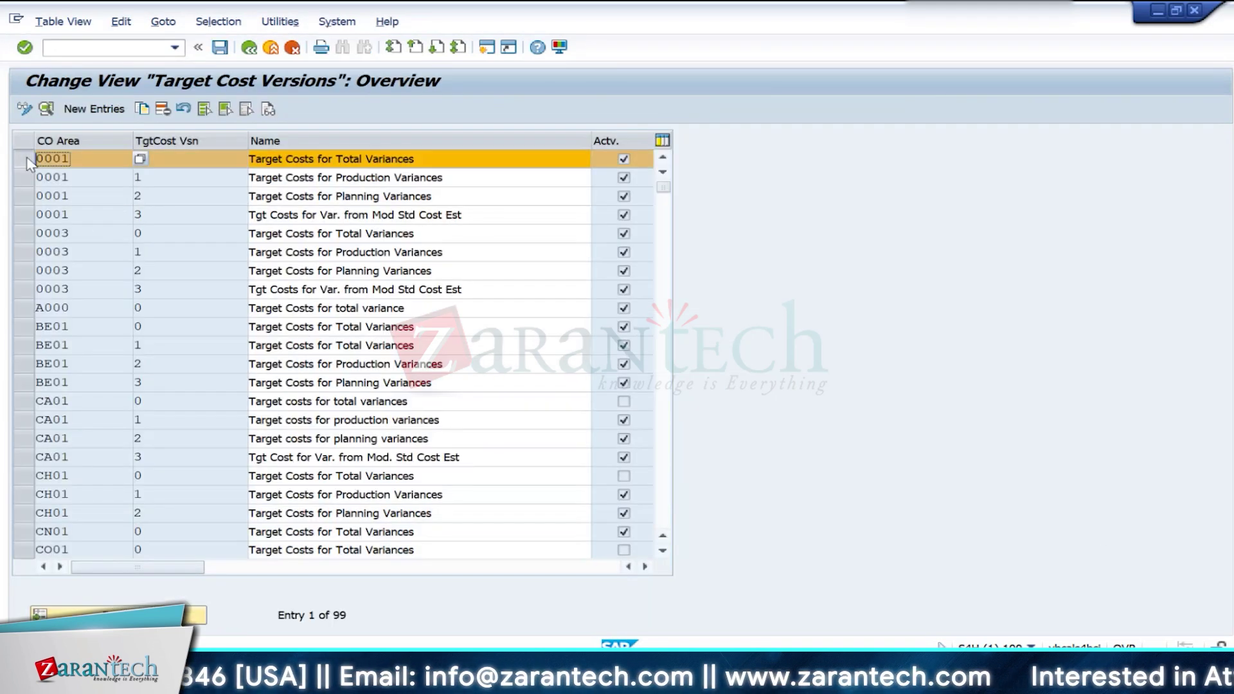
click(142, 108)
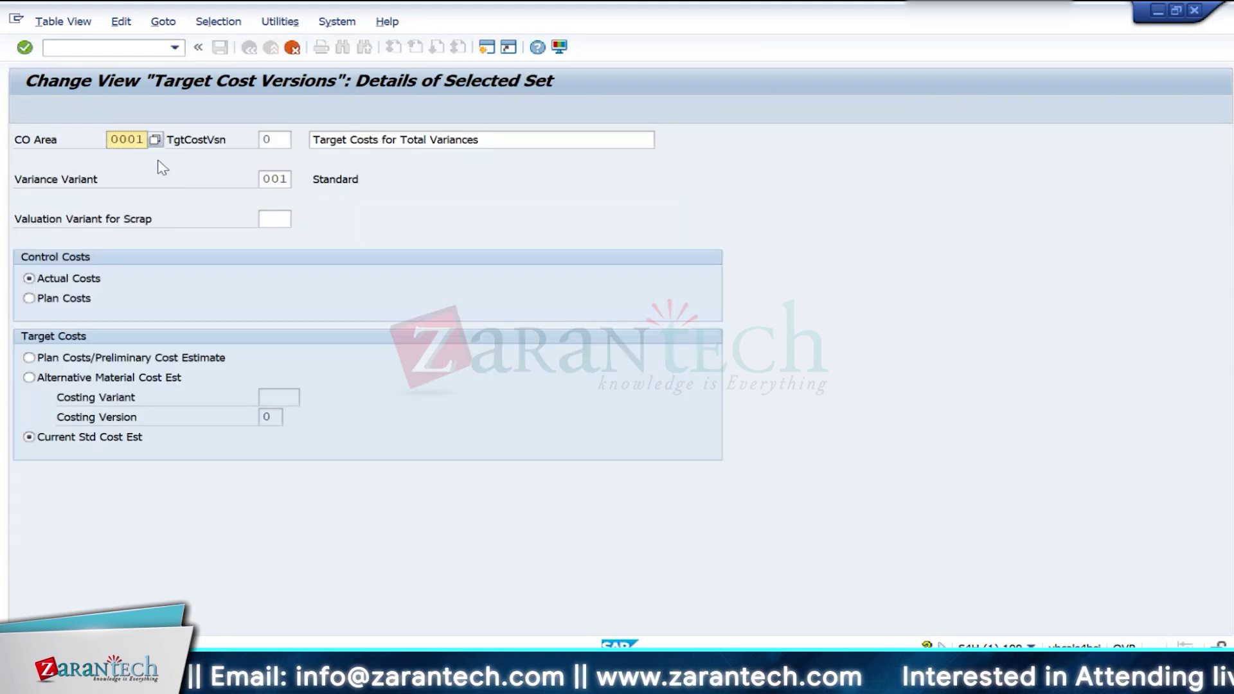
click(142, 136)
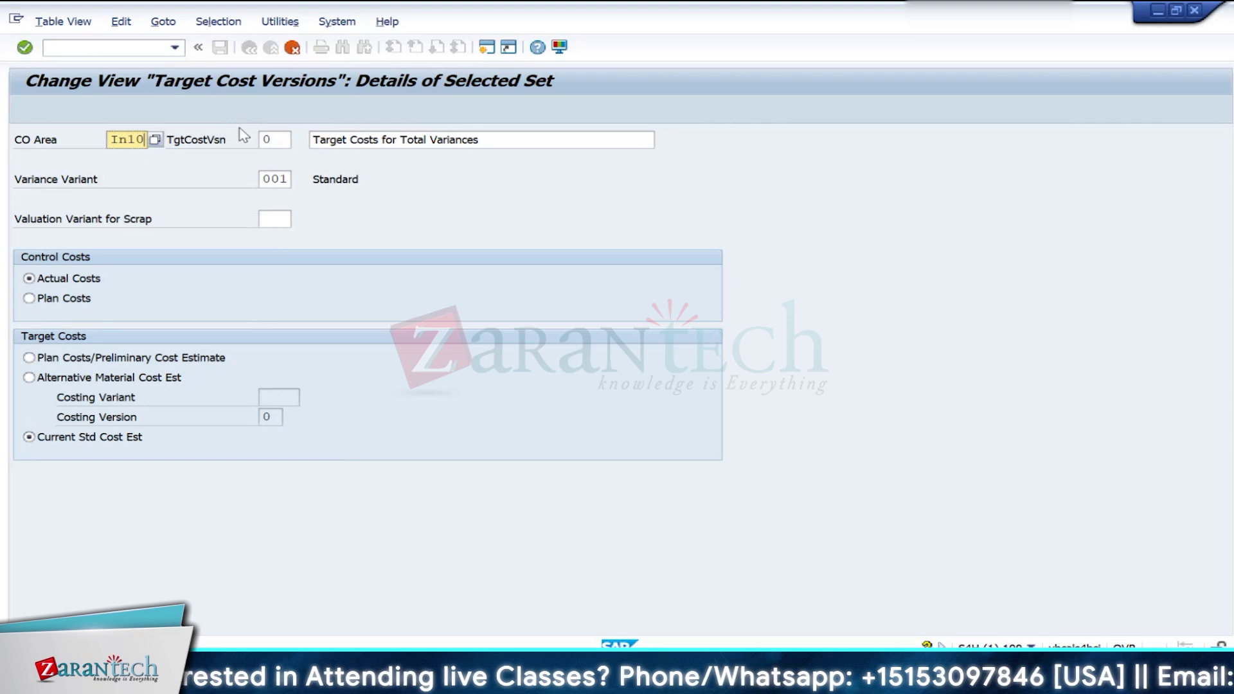
key(F3)
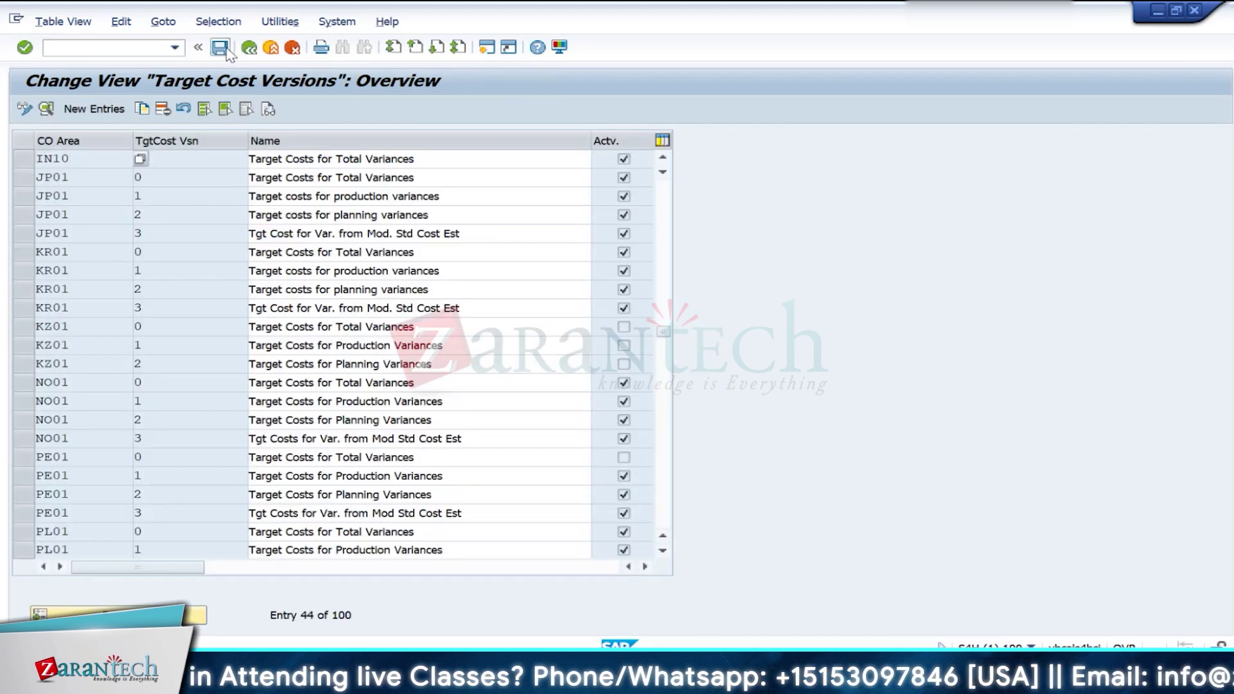
Step: Save the IN10 target cost version in the proposed customizing request and return to the IMG
click(219, 47)
click(404, 300)
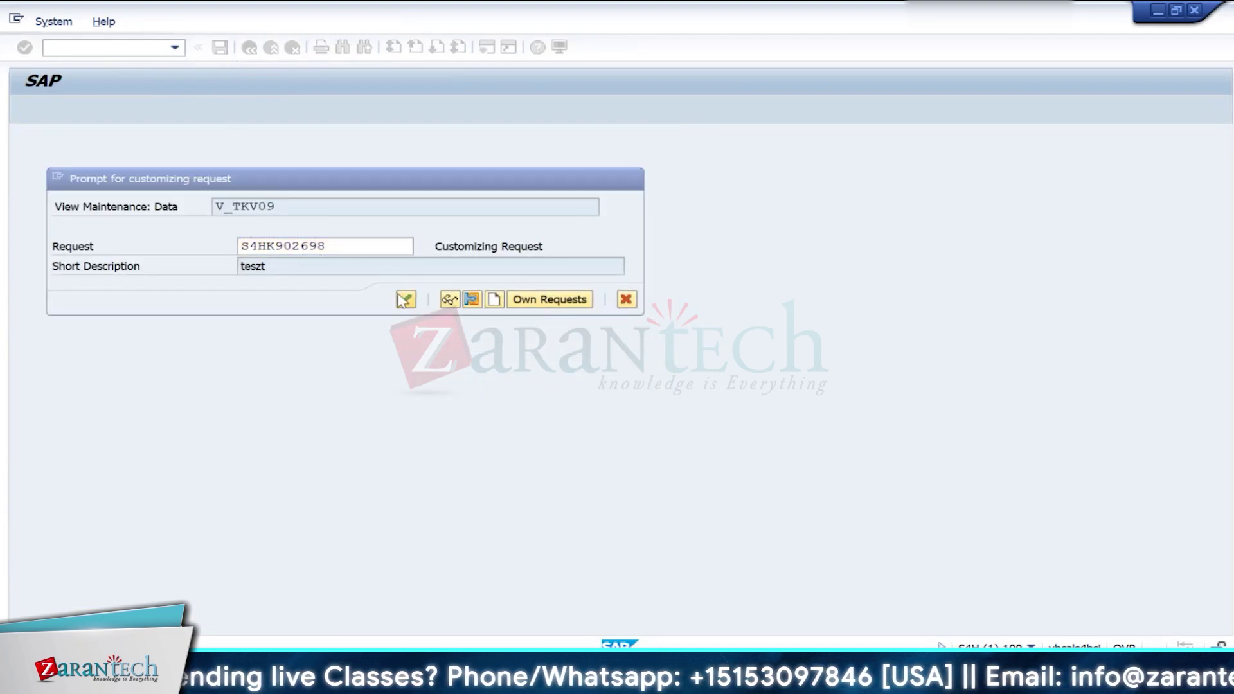
click(405, 301)
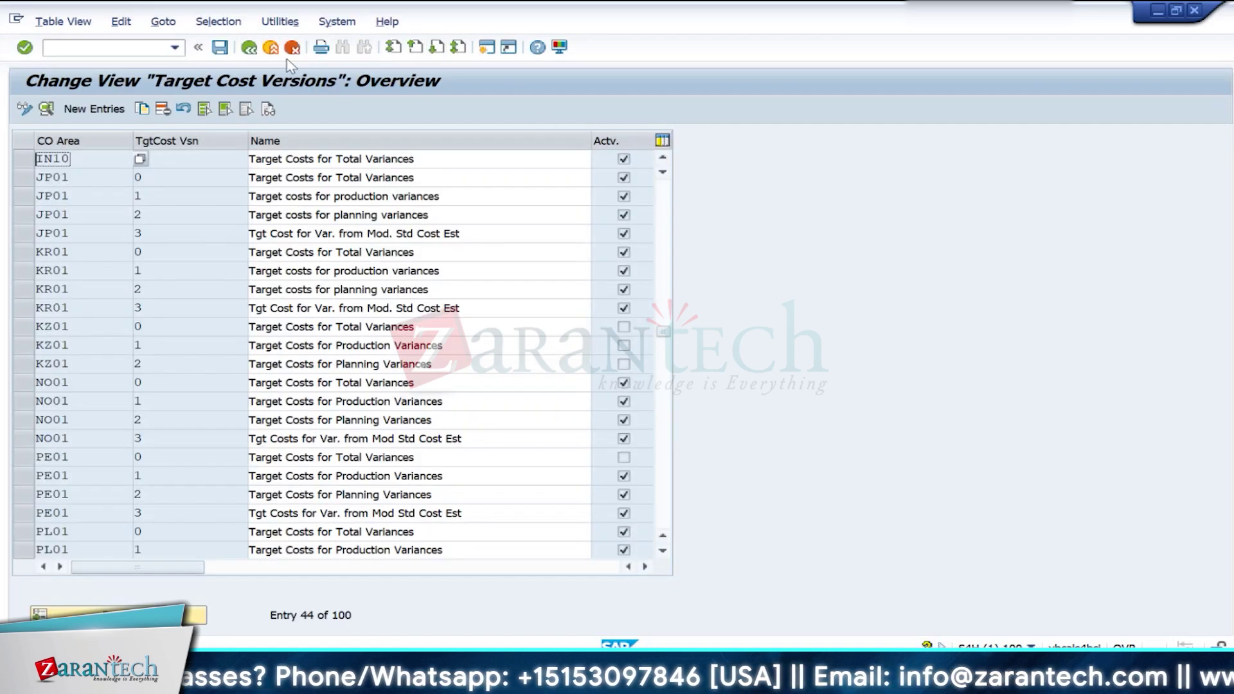
click(248, 48)
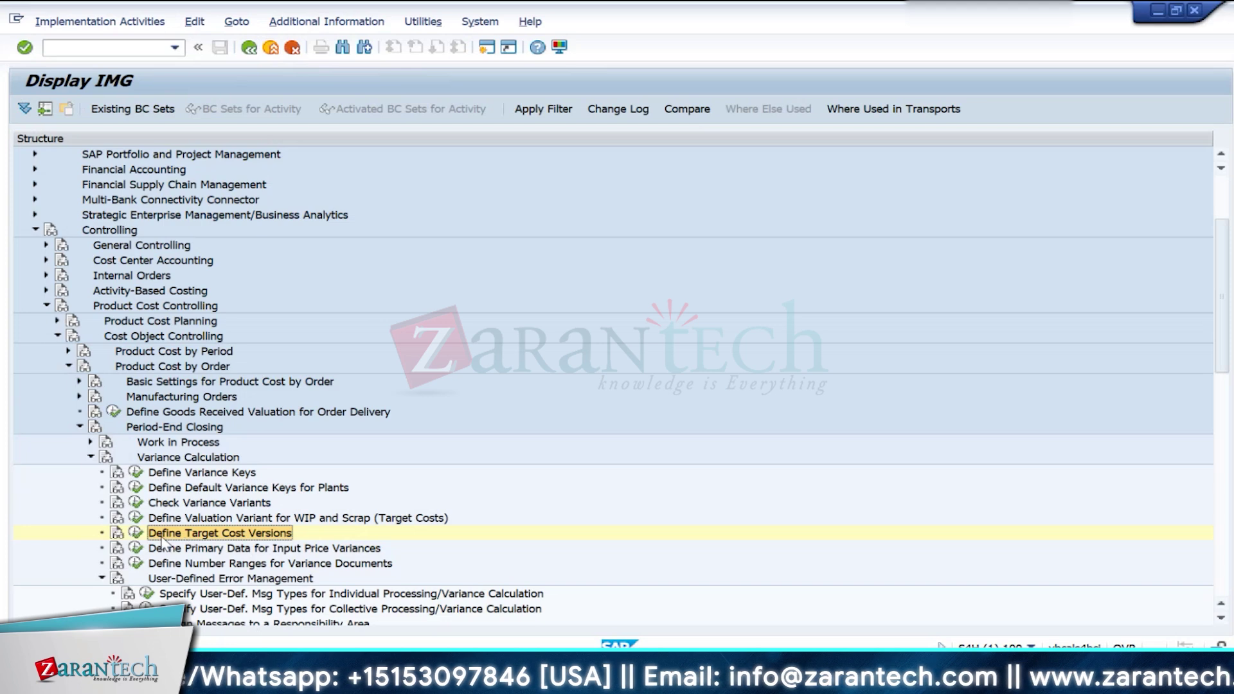
Step: Collapse Variance Calculation, expand Settlement under Period-End Closing, and open Create Settlement Profile
click(90, 458)
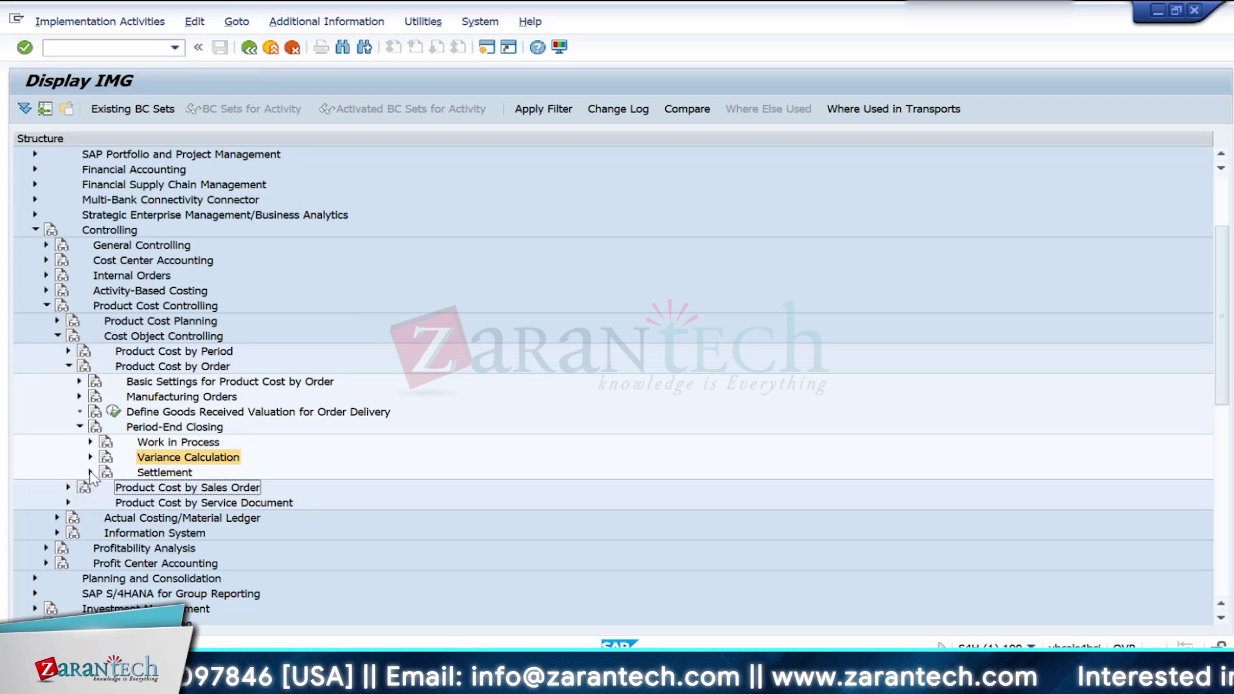
click(90, 473)
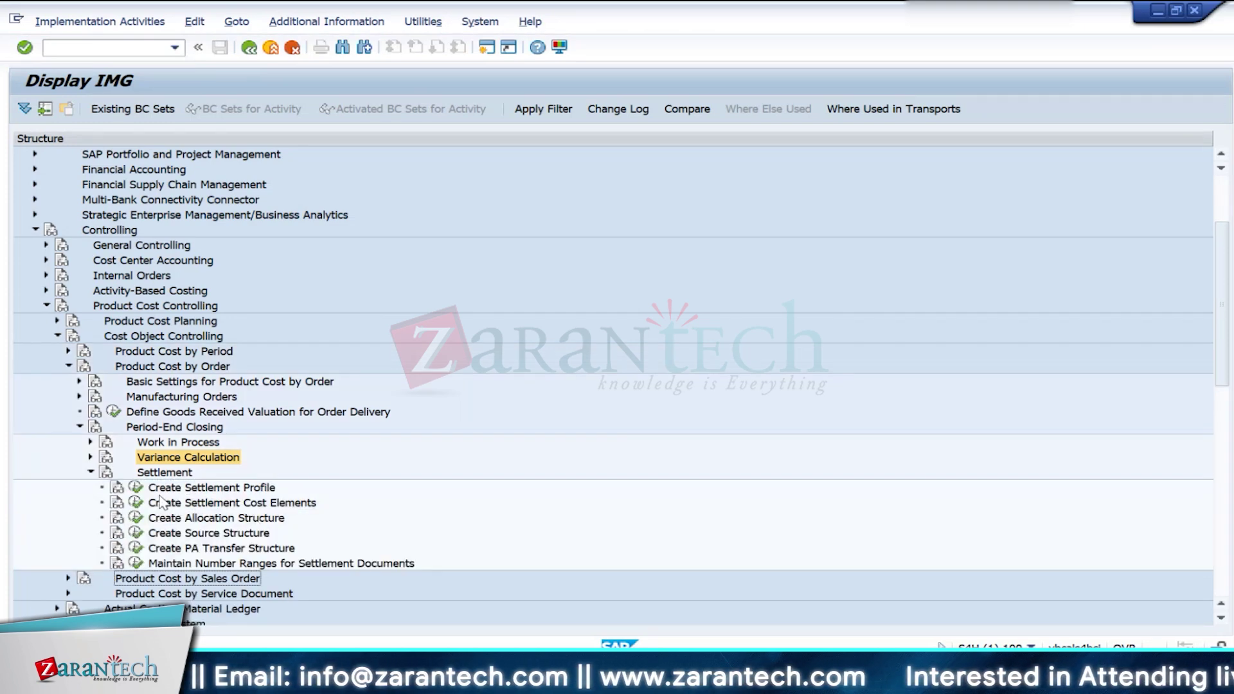
click(136, 490)
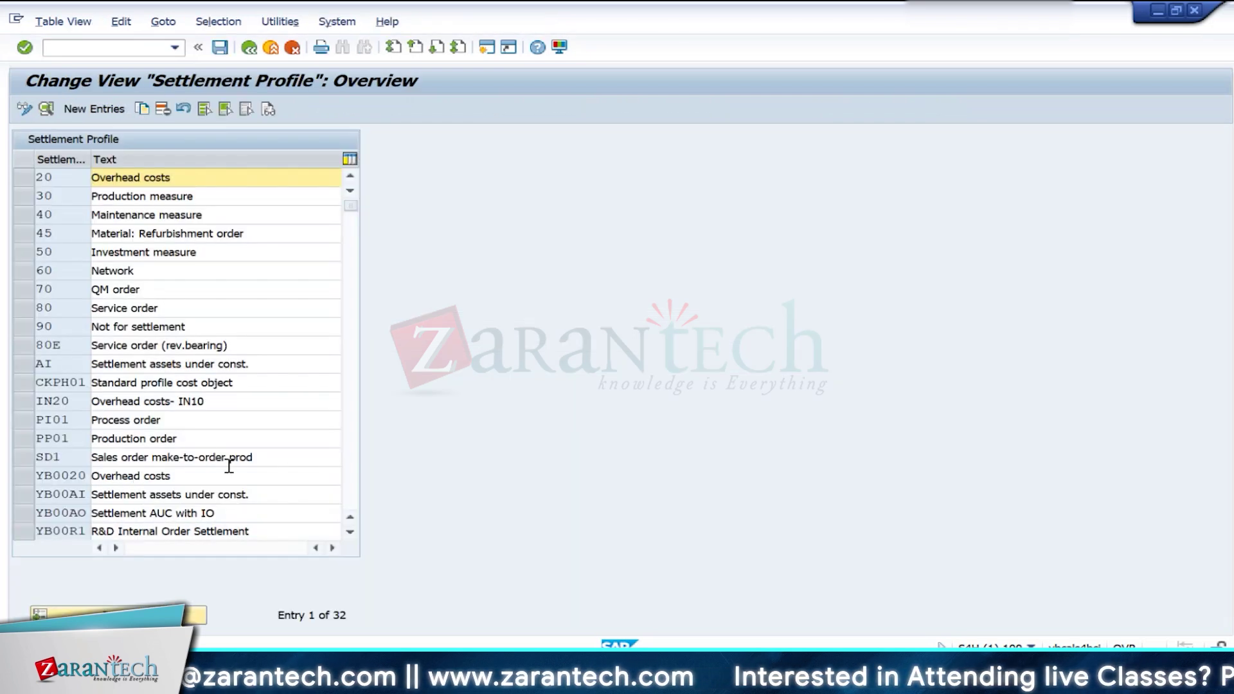
Step: Copy settlement profile PP01 (Production order) to a new settlement profile ZP01
click(24, 438)
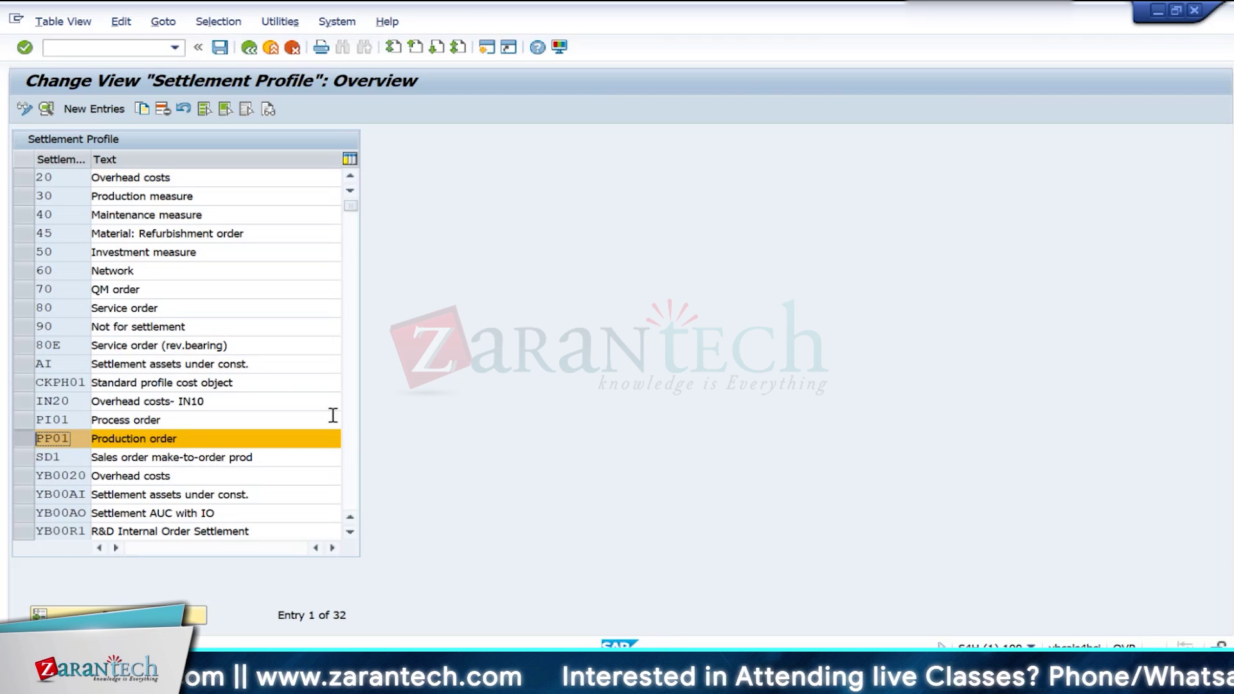
scroll(233, 447, down, 3)
scroll(233, 447, down, 2)
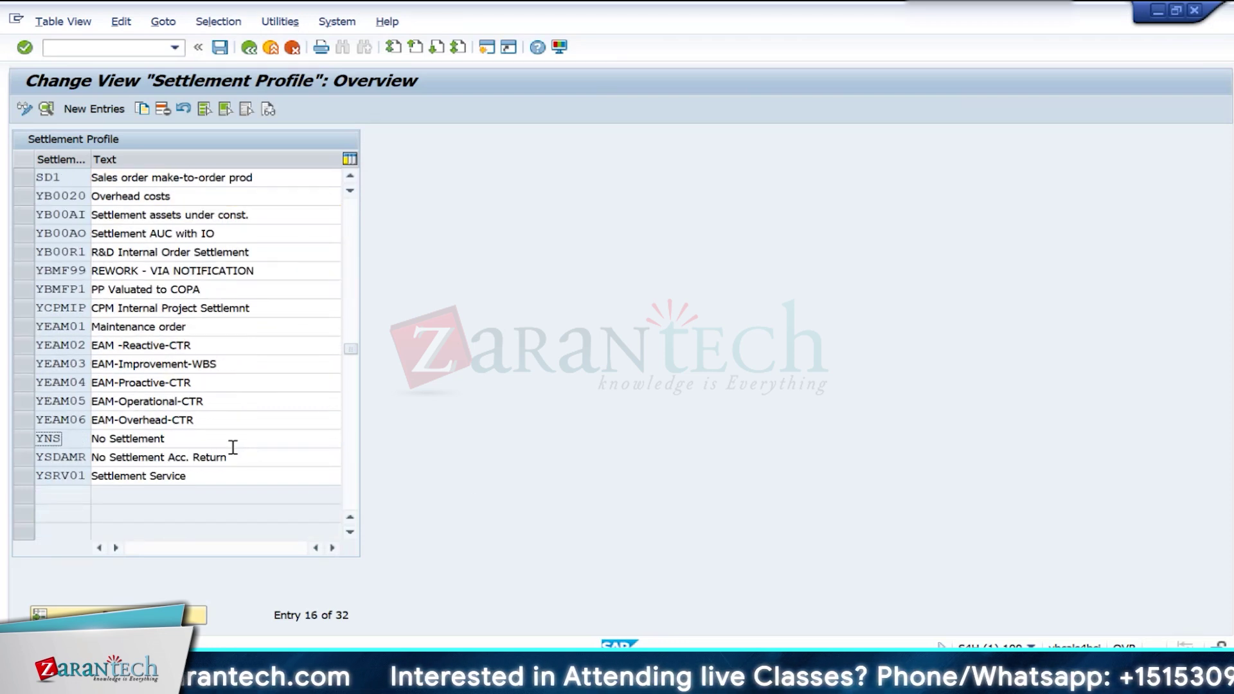
scroll(233, 447, up, 2)
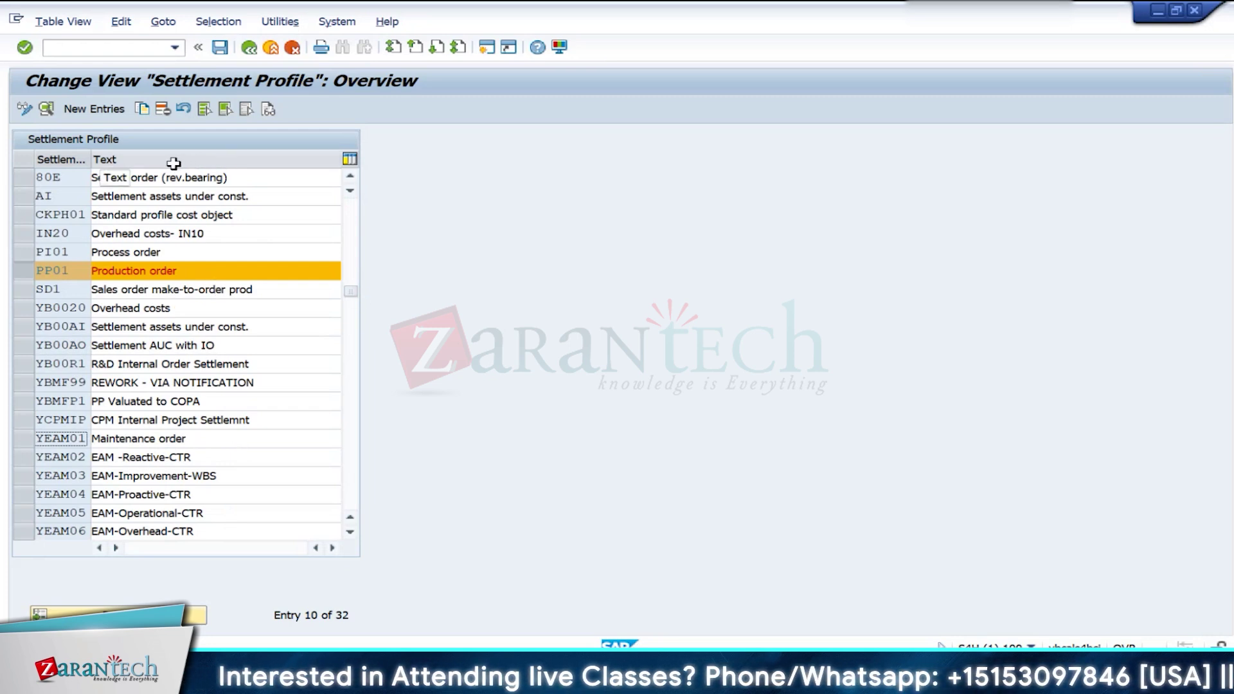
click(143, 109)
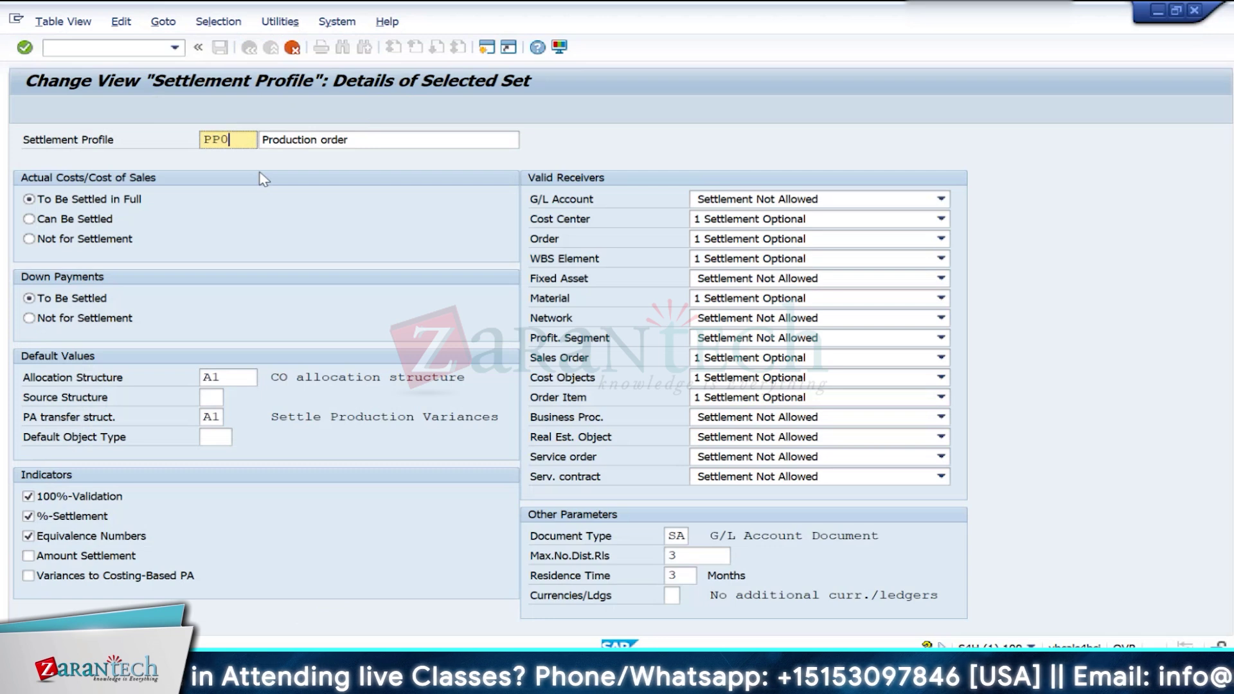
key(BackSpace)
key(BackSpace)
key(BackSpace)
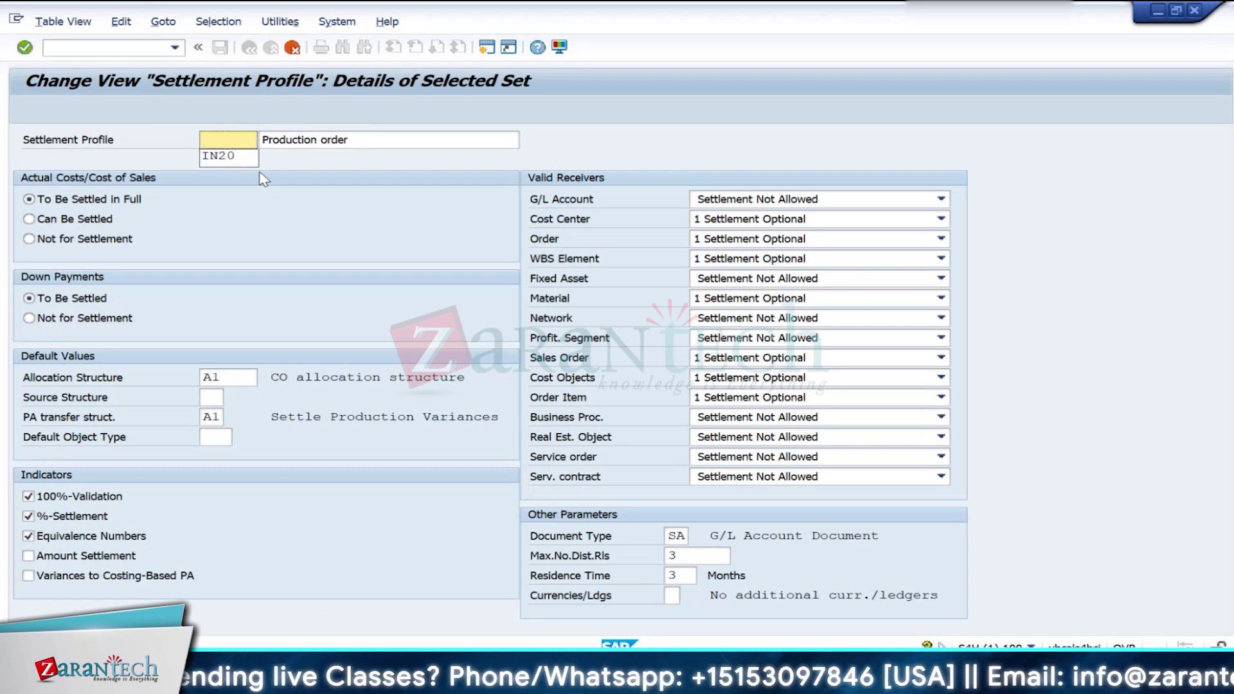
text(Zp01)
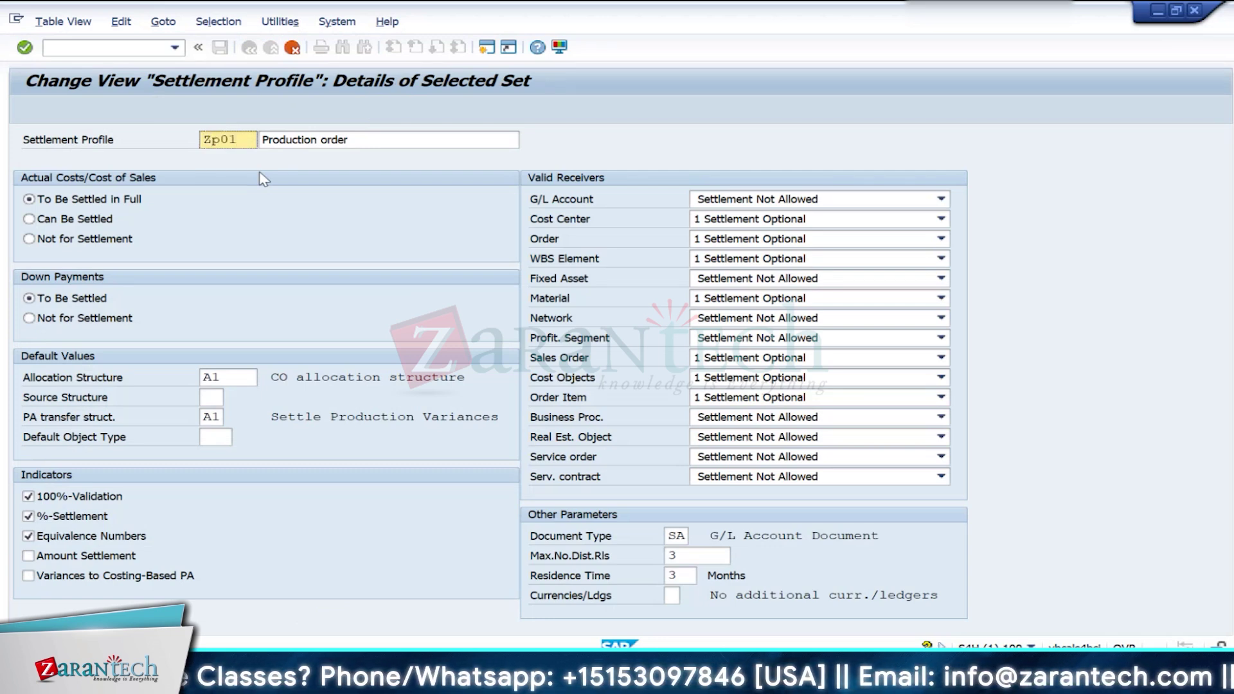
key(Return)
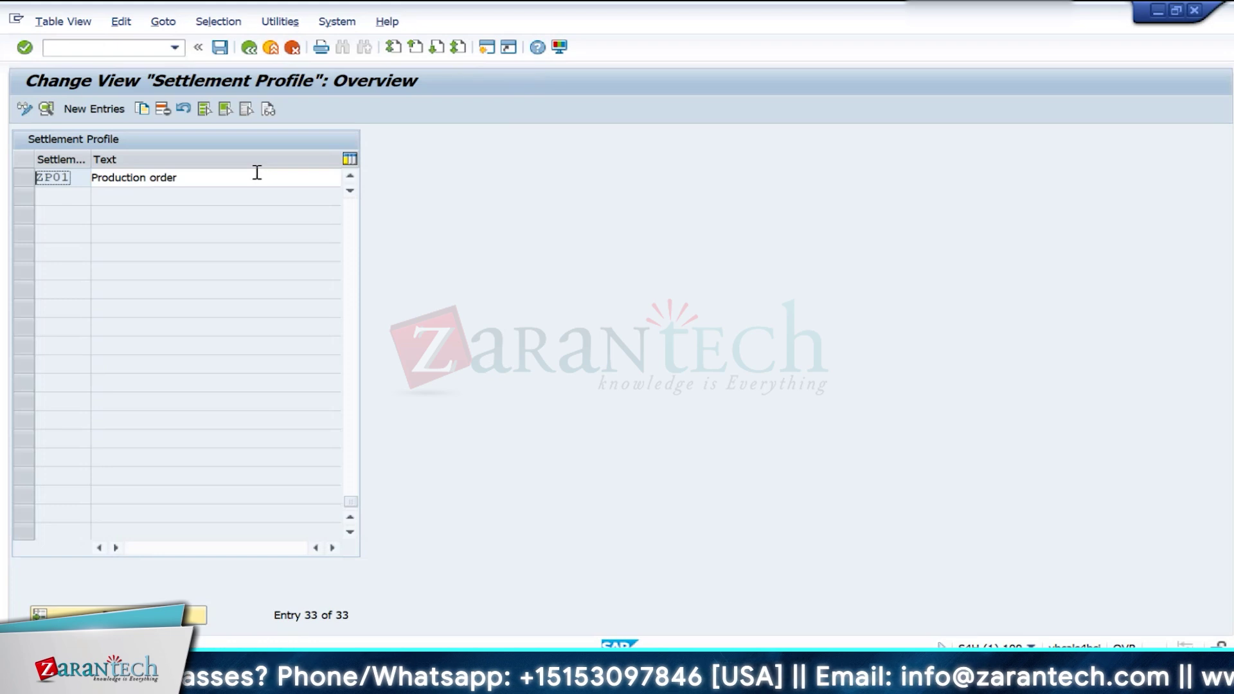
Step: Open the details of settlement profile ZP01 and clear its PA transfer structure
double_click(82, 178)
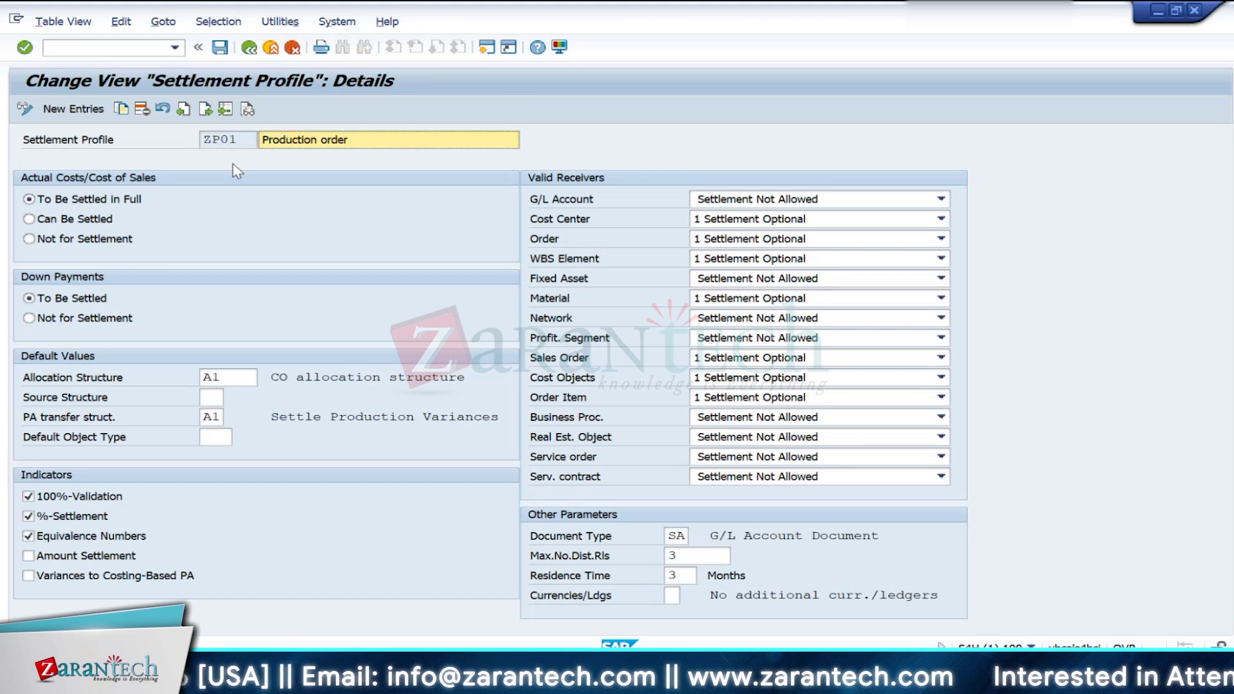
click(224, 416)
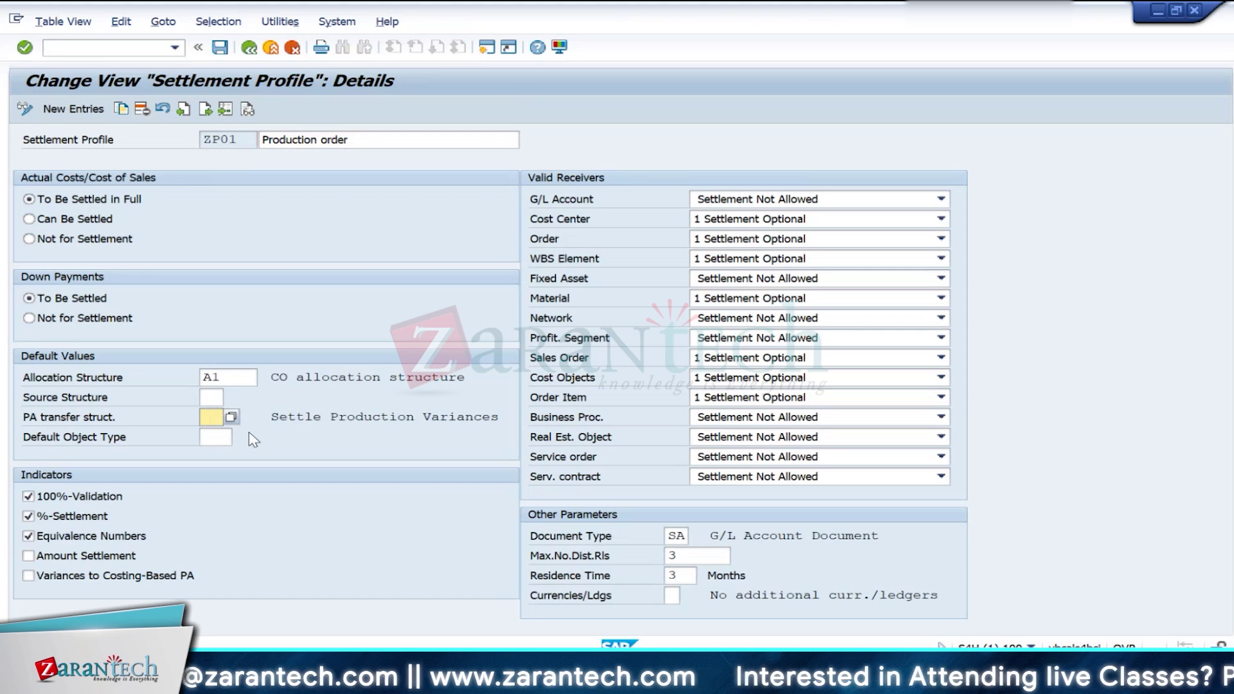
key(Return)
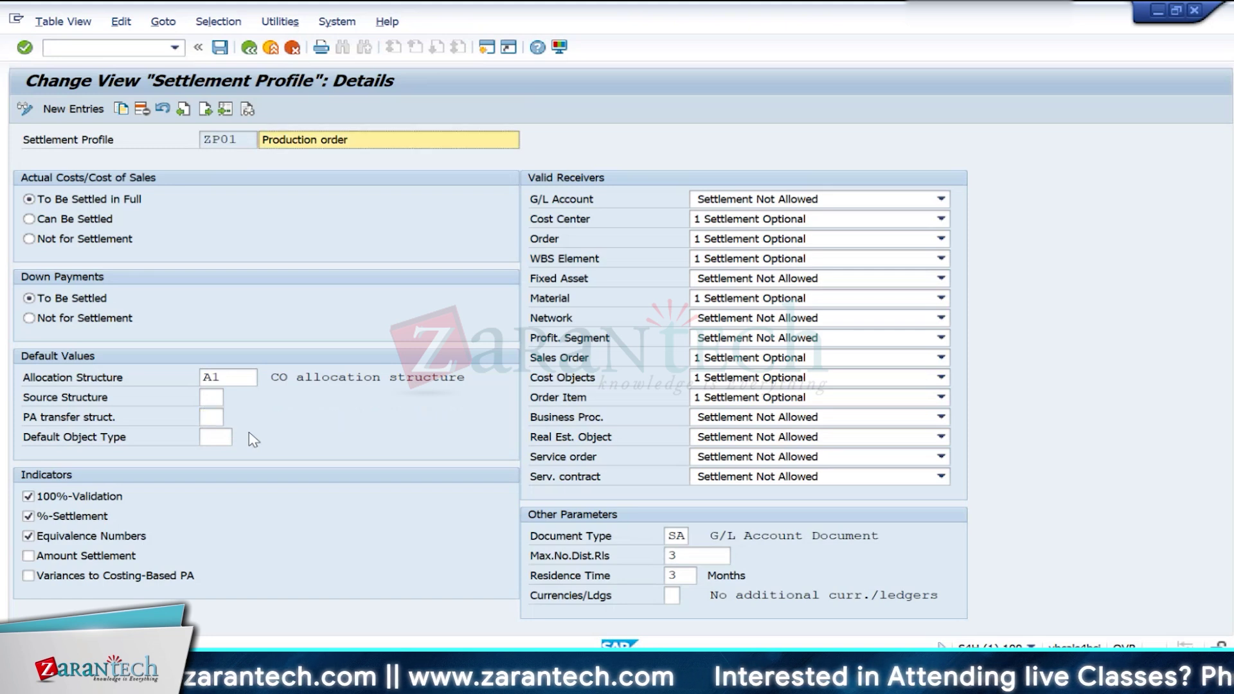
Step: Examine the allocation structure, PA transfer structure and Variances to Costing-Based PA settings of settlement profile ZP01
click(212, 417)
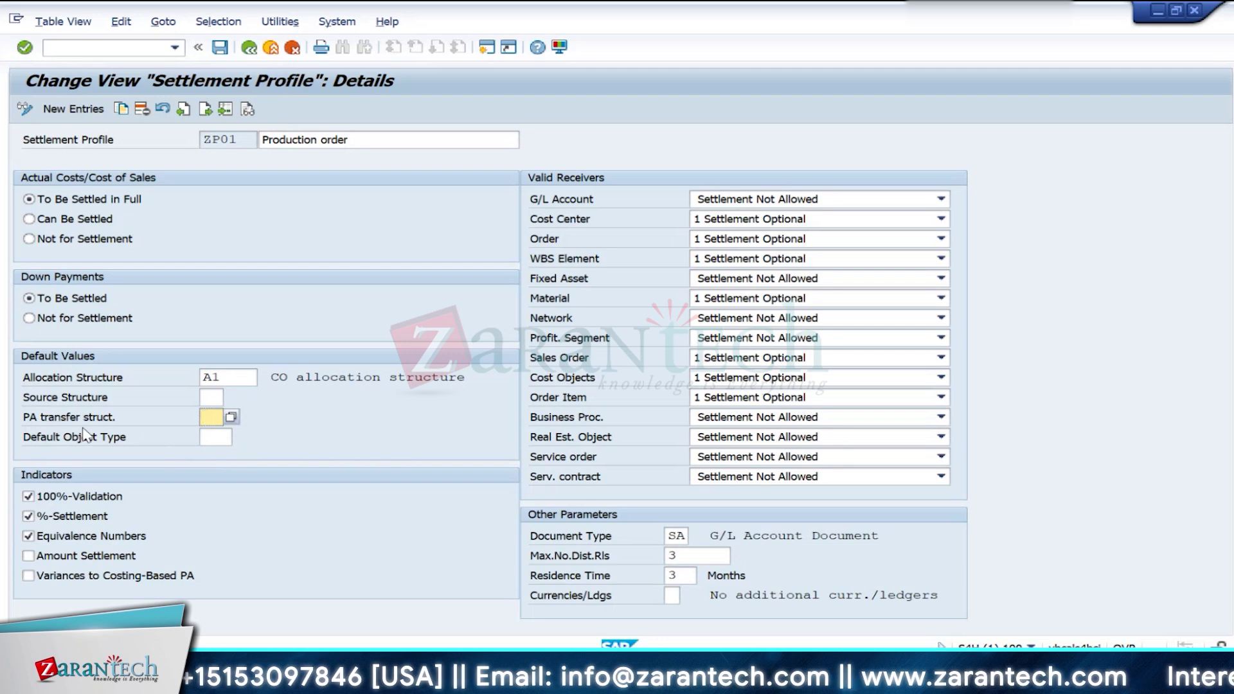
click(225, 382)
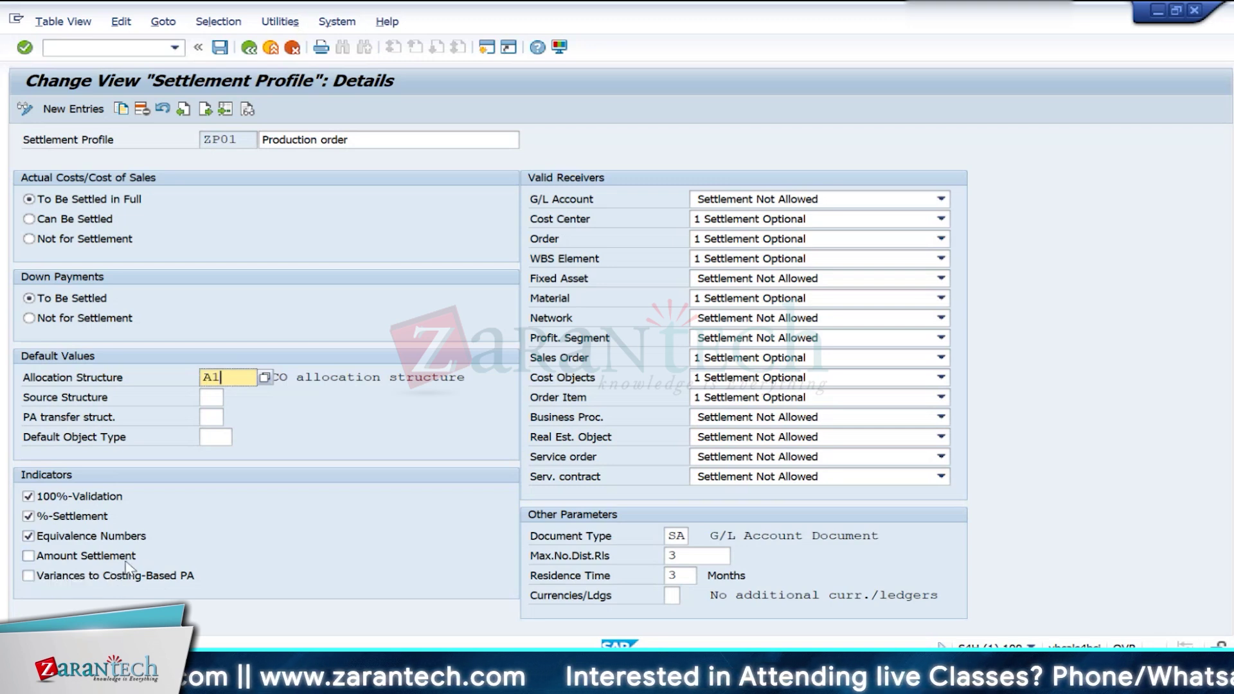
click(207, 420)
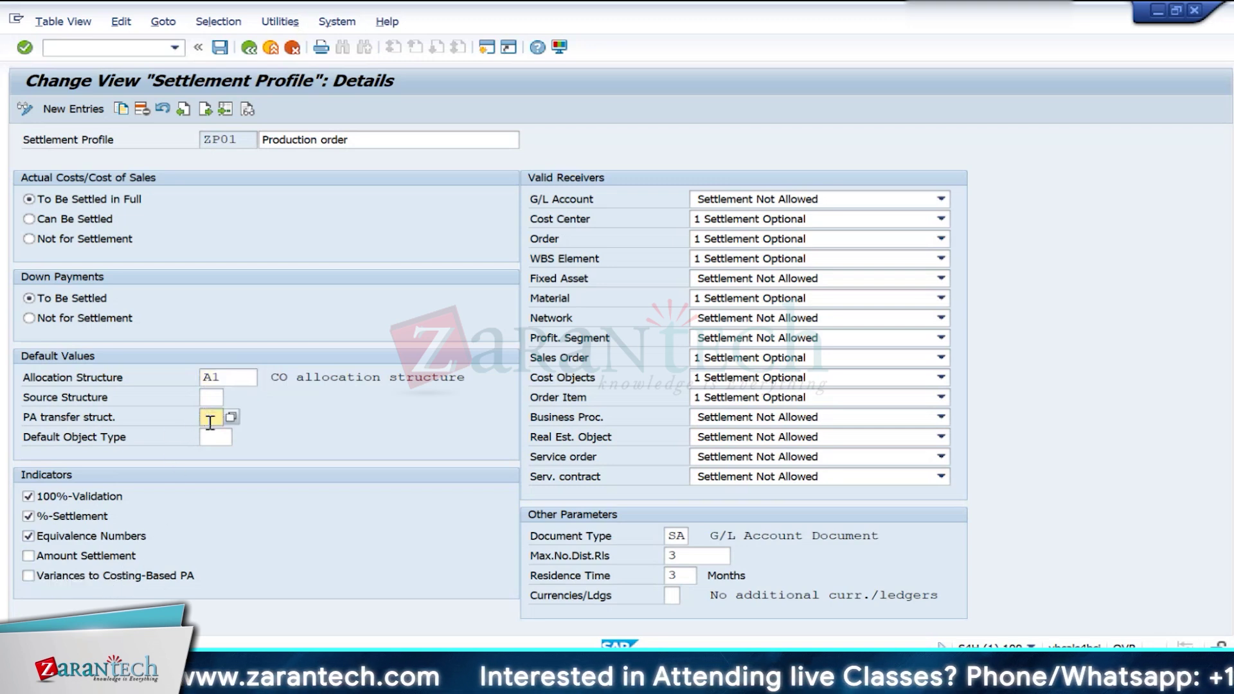
click(45, 579)
click(46, 577)
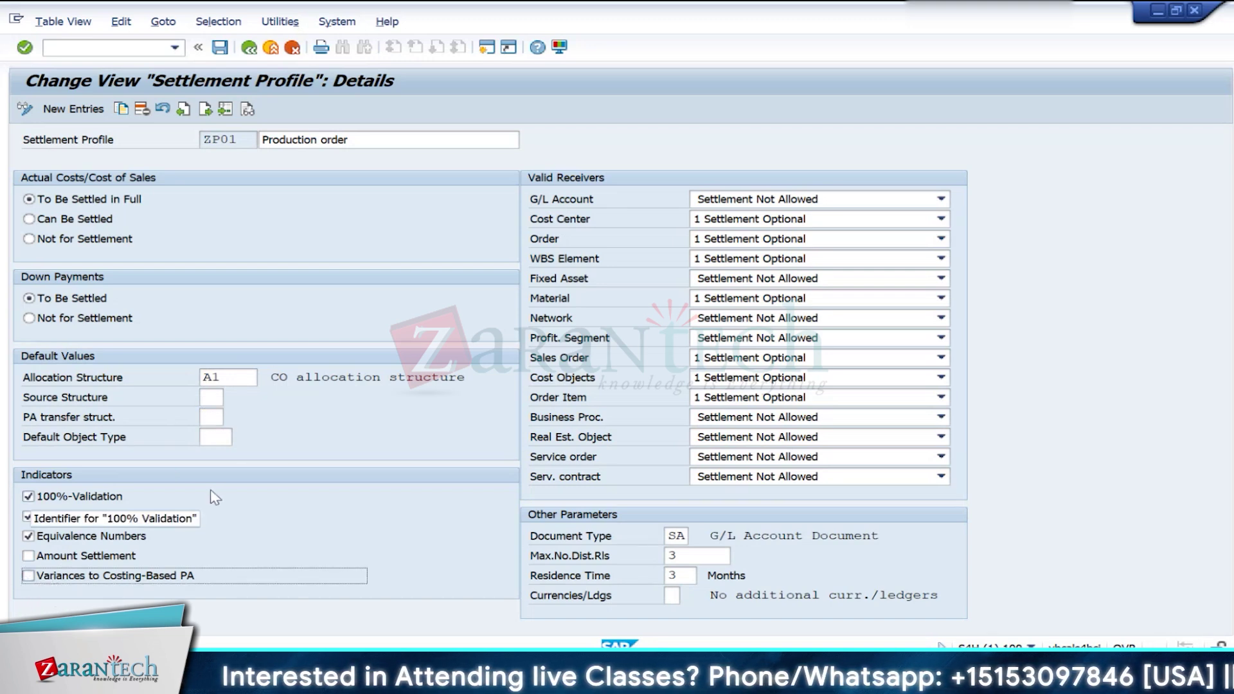
click(207, 417)
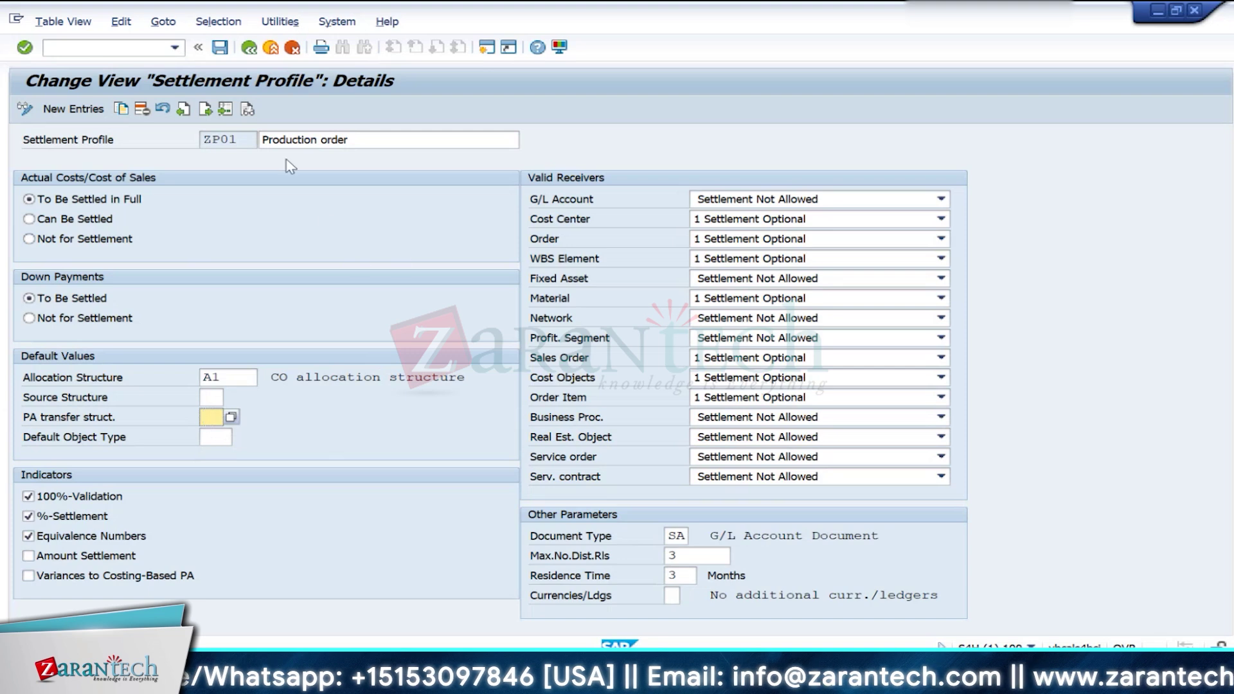
Step: Save settlement profile ZP01 in the proposed customizing request and return to the IMG
click(221, 49)
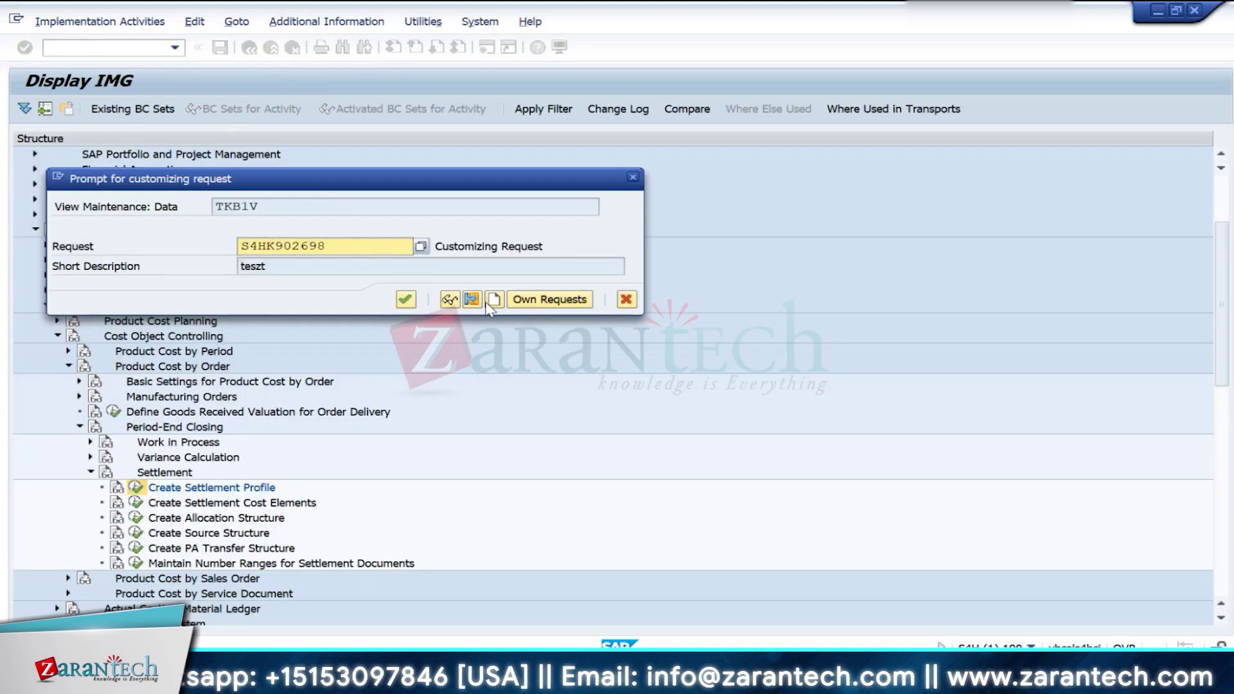
click(405, 301)
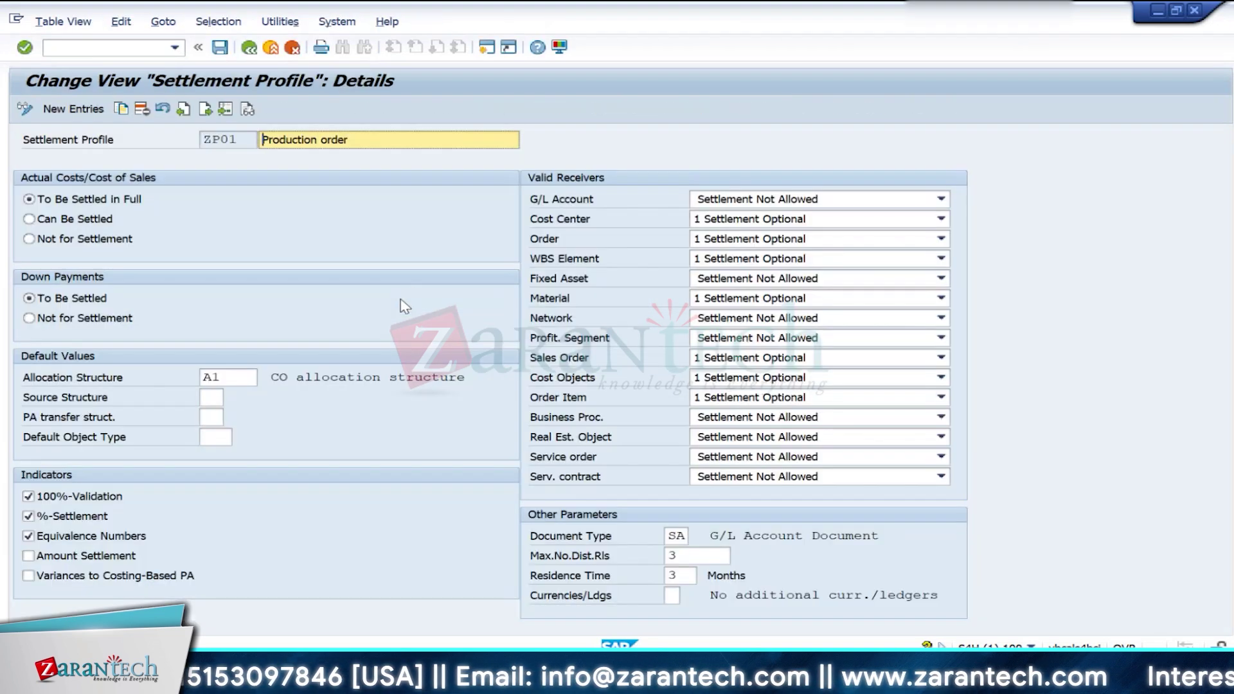
click(253, 53)
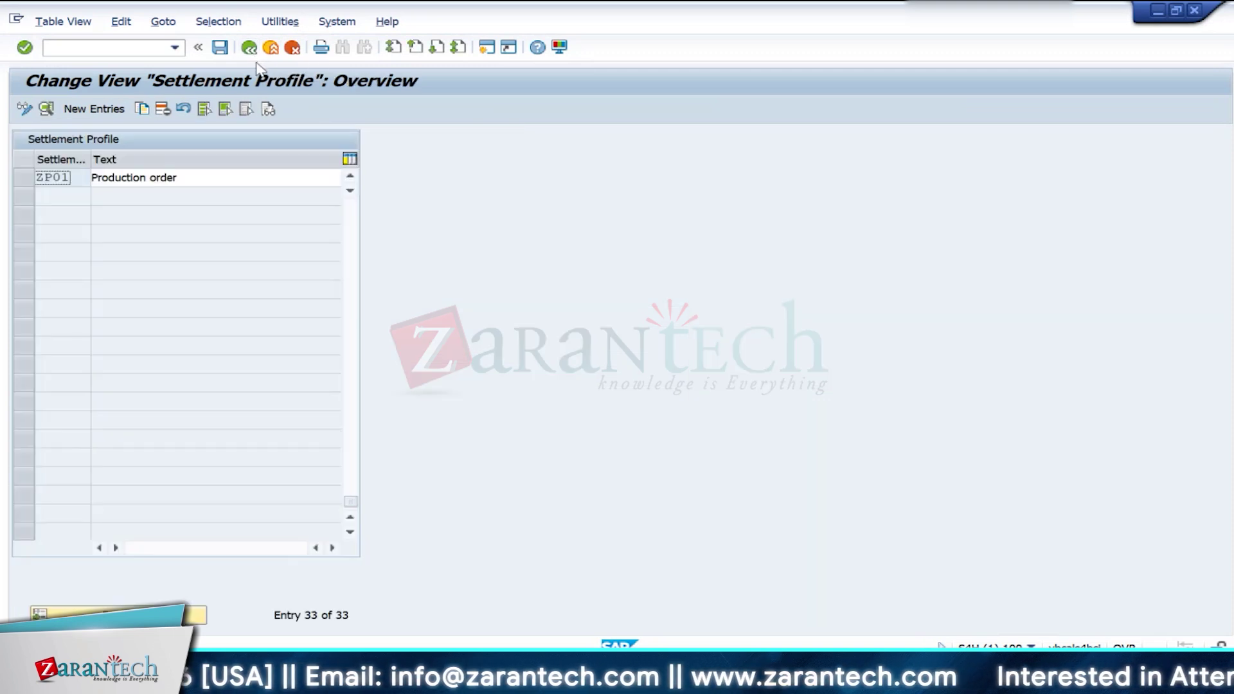
click(253, 53)
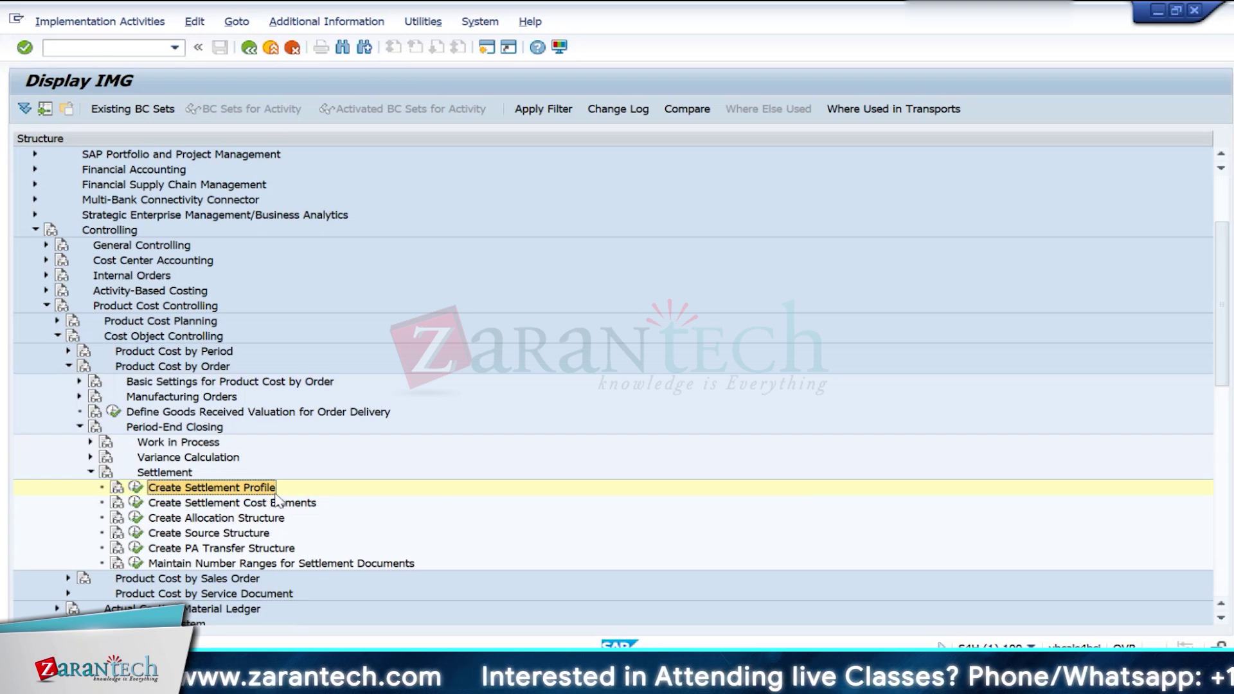
click(135, 487)
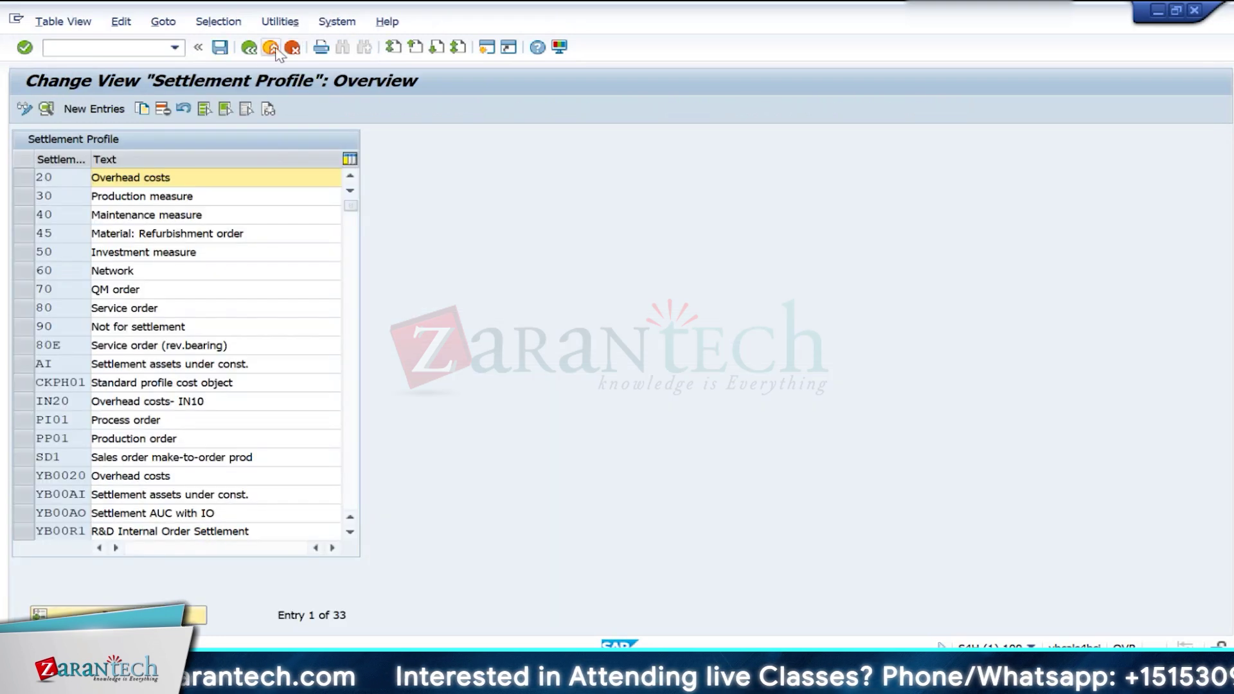
click(249, 49)
Step: Expand Manufacturing Orders in the IMG, and check the order type-dependent parameters and process order types in a new session using transaction cor4
click(80, 397)
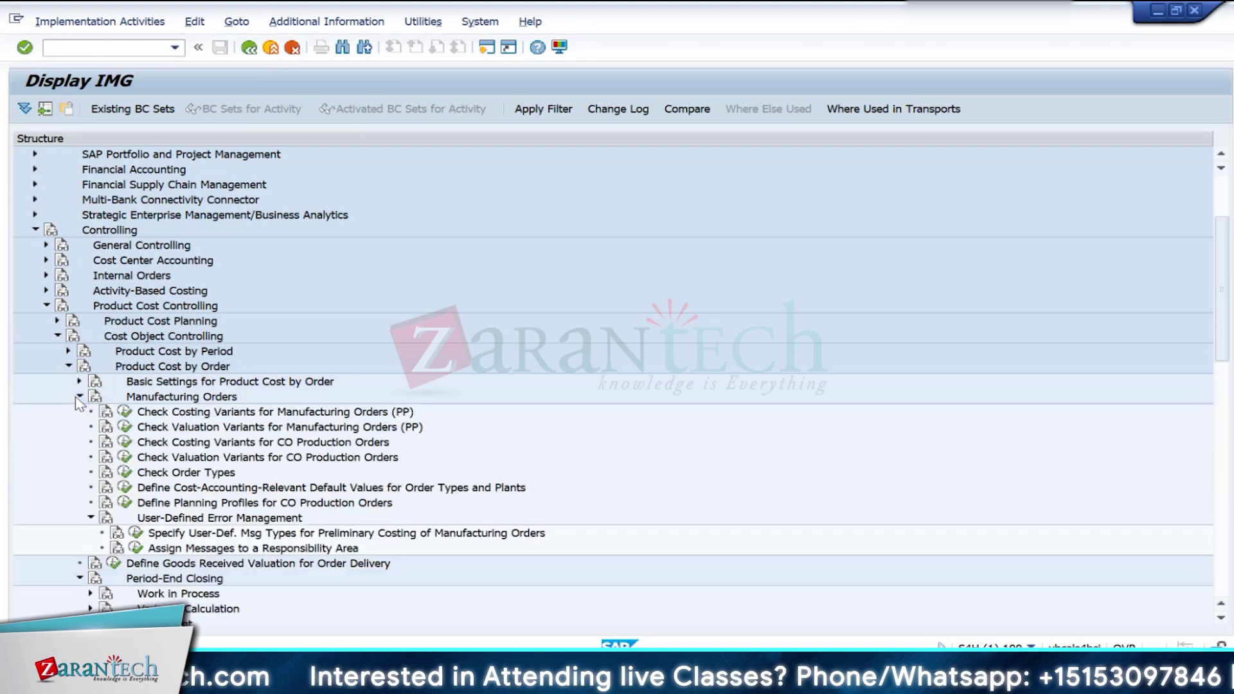
click(488, 51)
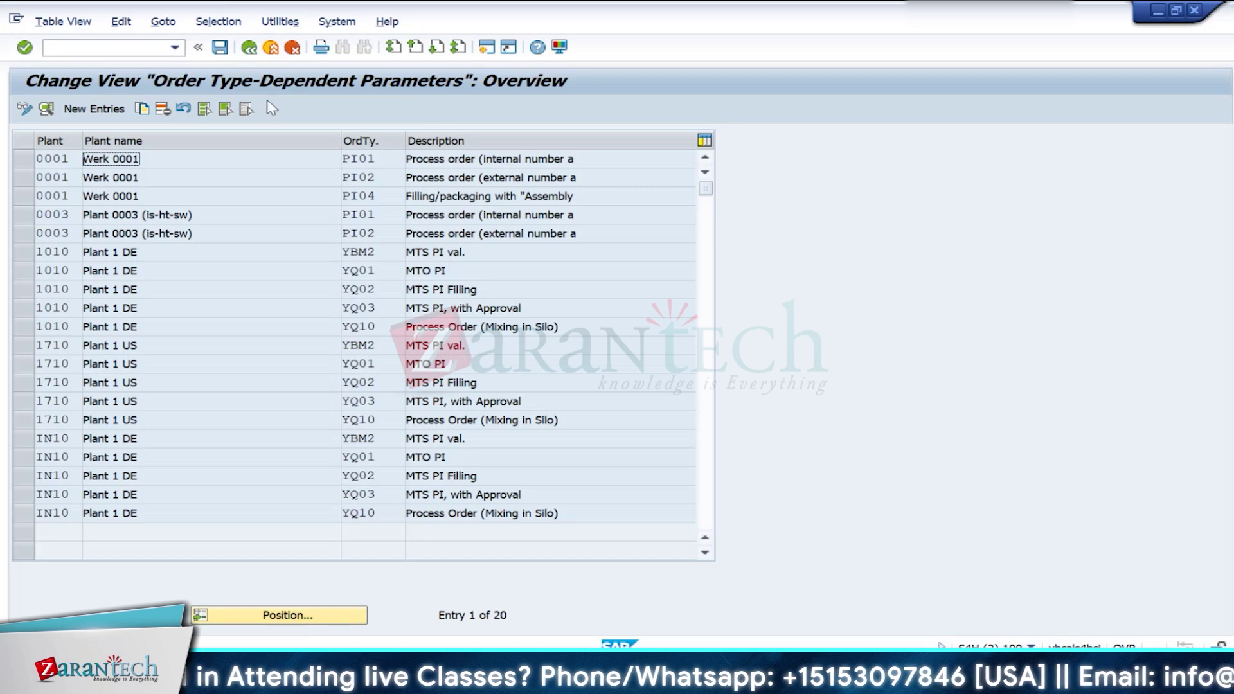
click(249, 48)
text(cor4)
key(Return)
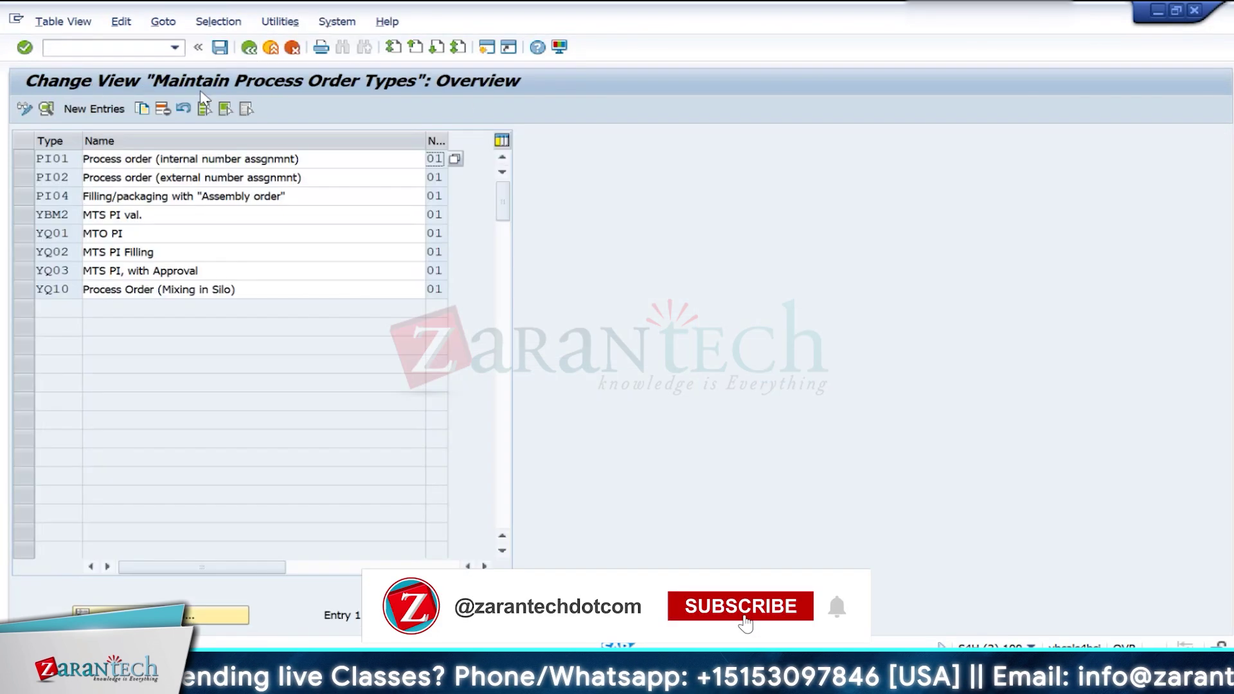
click(250, 47)
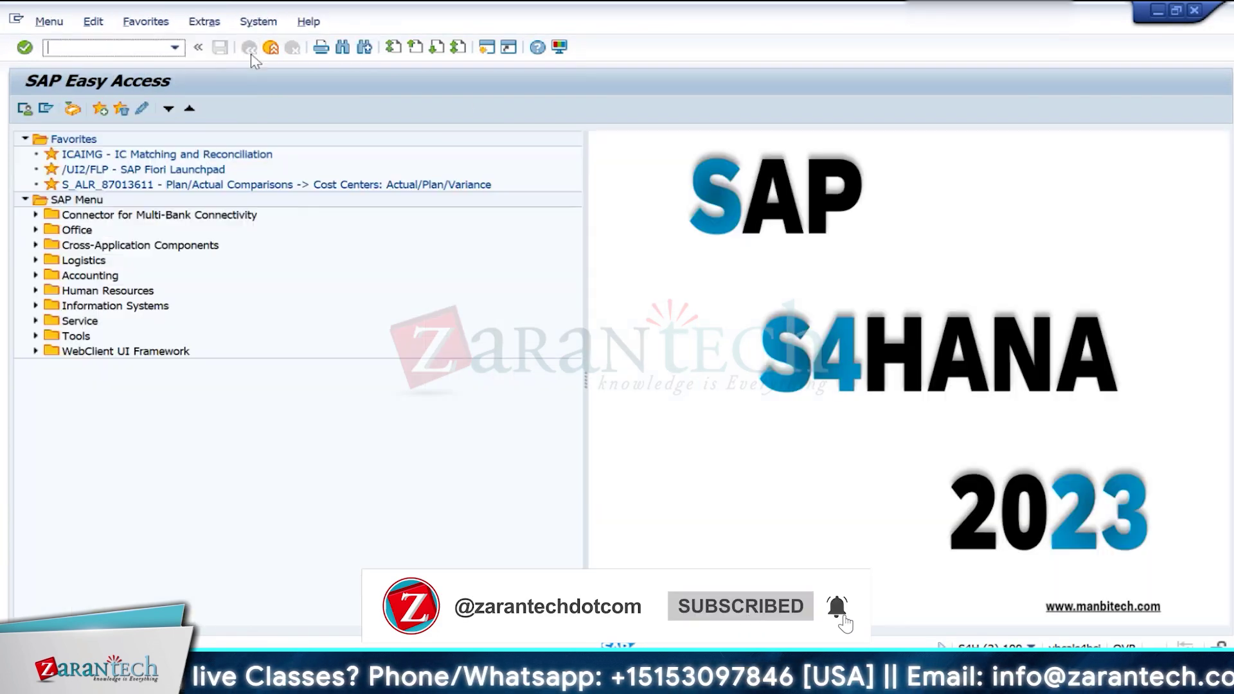
Step: Open the SAP Reference IMG using transaction spro
text(spro)
key(Return)
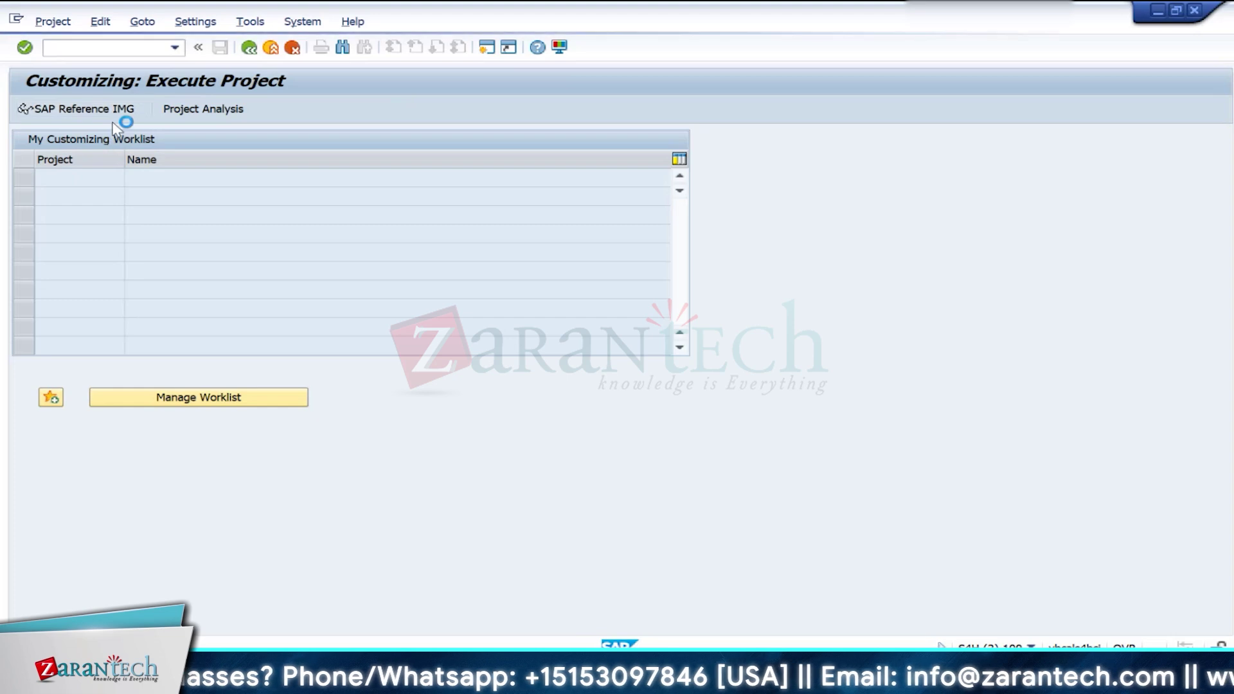
click(119, 110)
Step: Look through the Production node and its Basic Data activities in the IMG, and collapse them again
scroll(93, 522, down, 2)
click(35, 548)
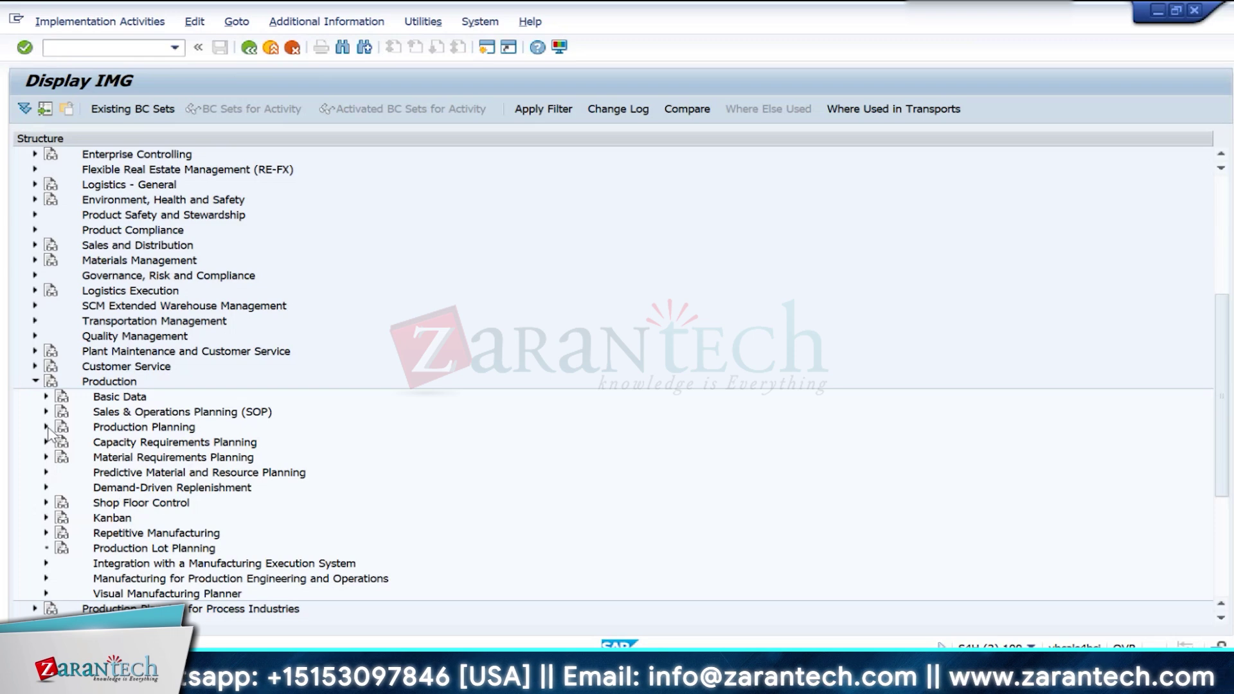
click(46, 397)
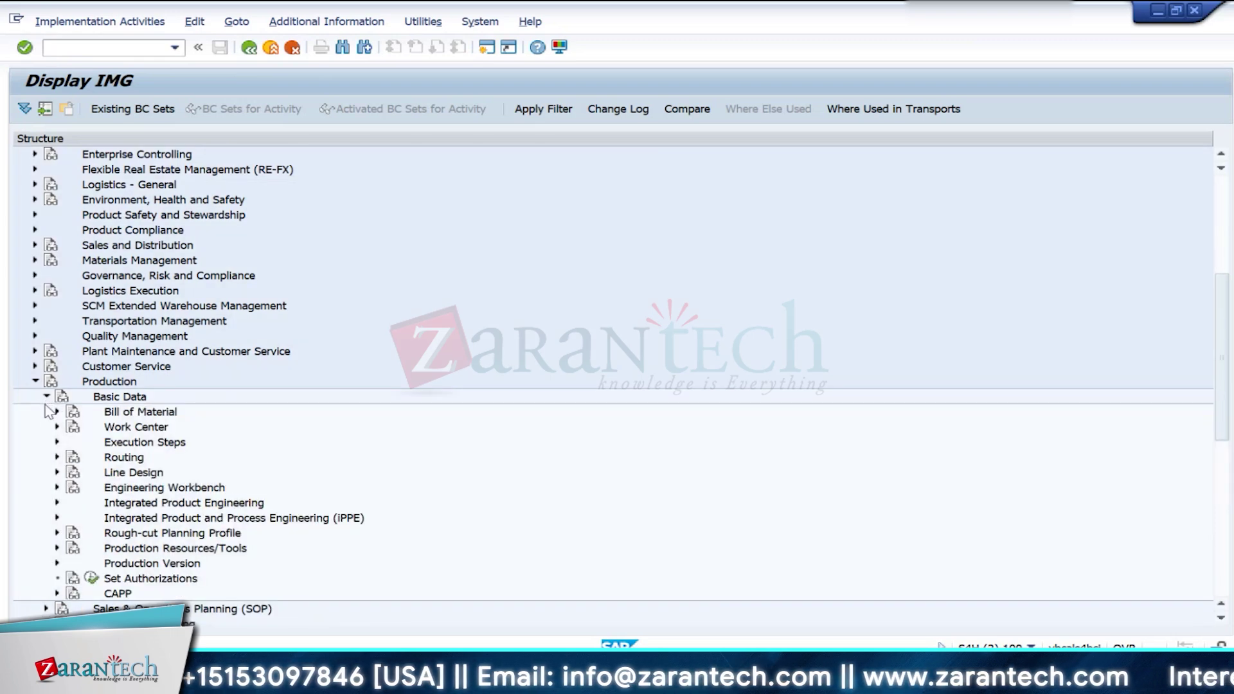
click(46, 397)
click(35, 381)
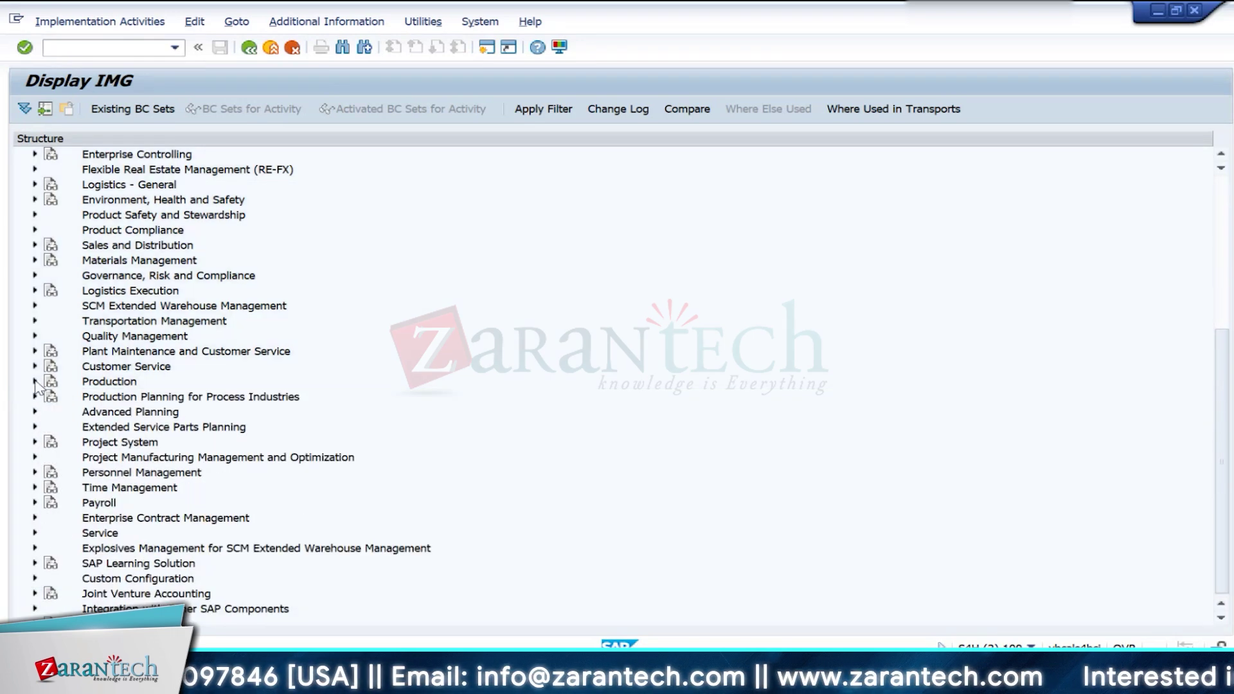
scroll(37, 360, up, 5)
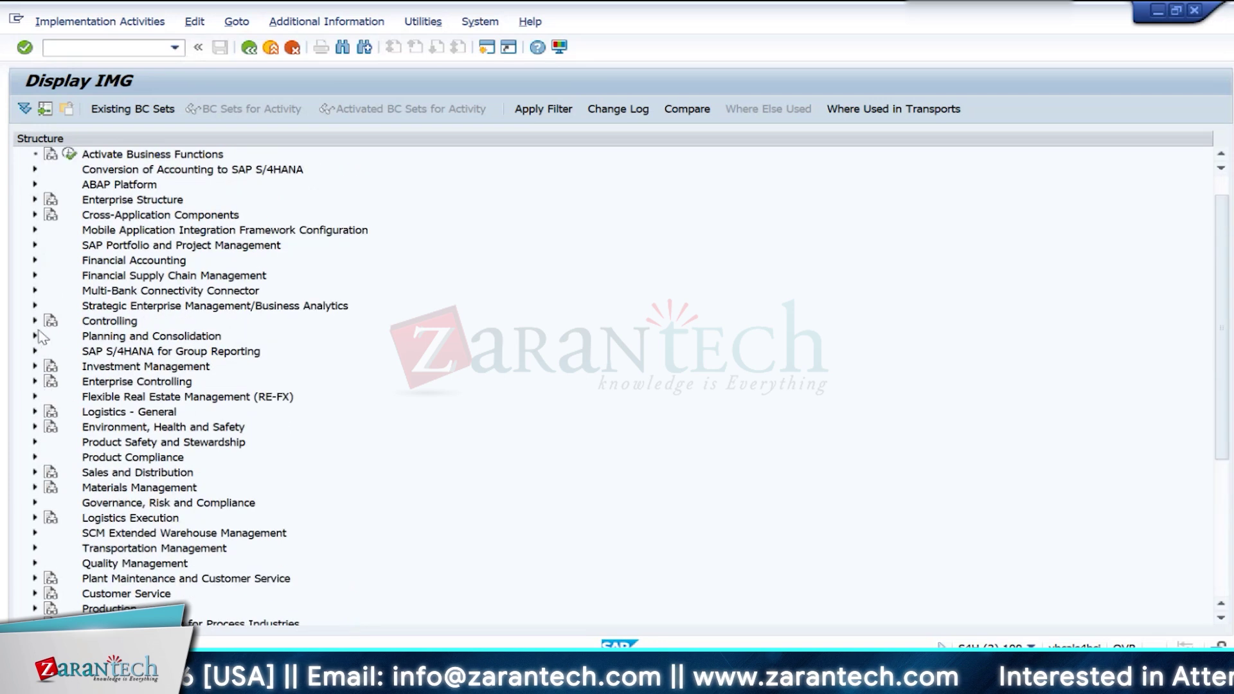
Step: Open Enter Settlement Profile in Order Types from the Settlement activities under Controlling, Internal Orders, Actual Postings
click(36, 320)
click(45, 366)
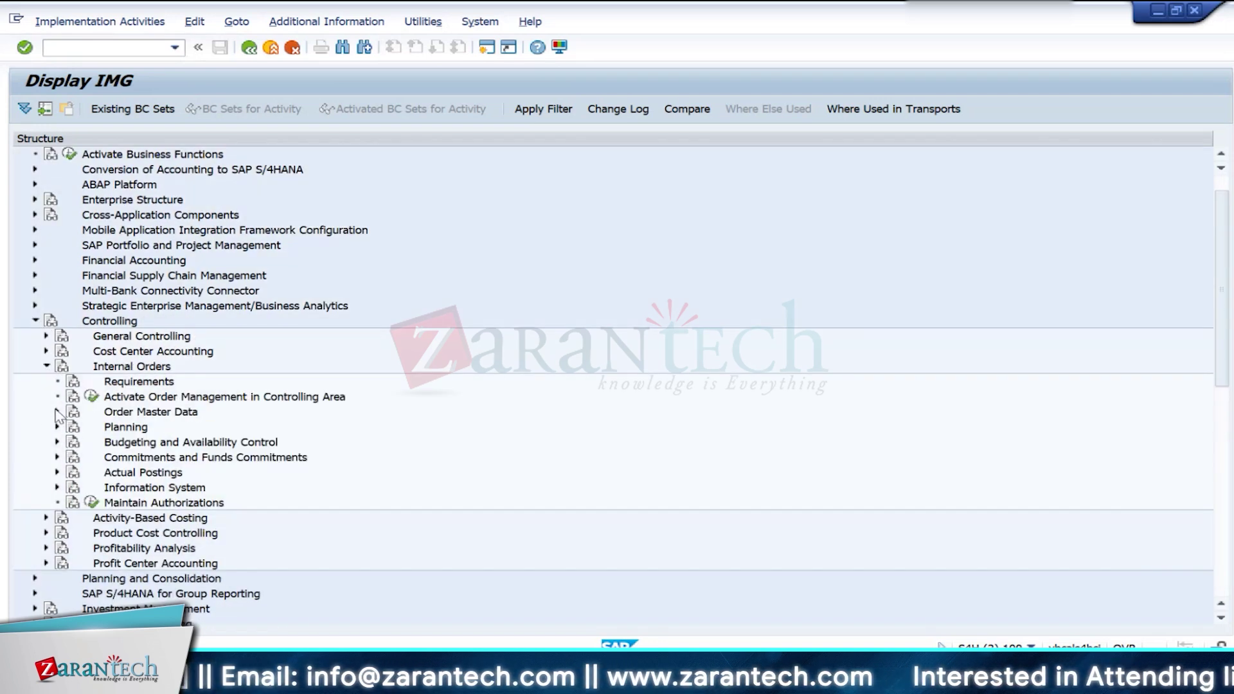
click(57, 412)
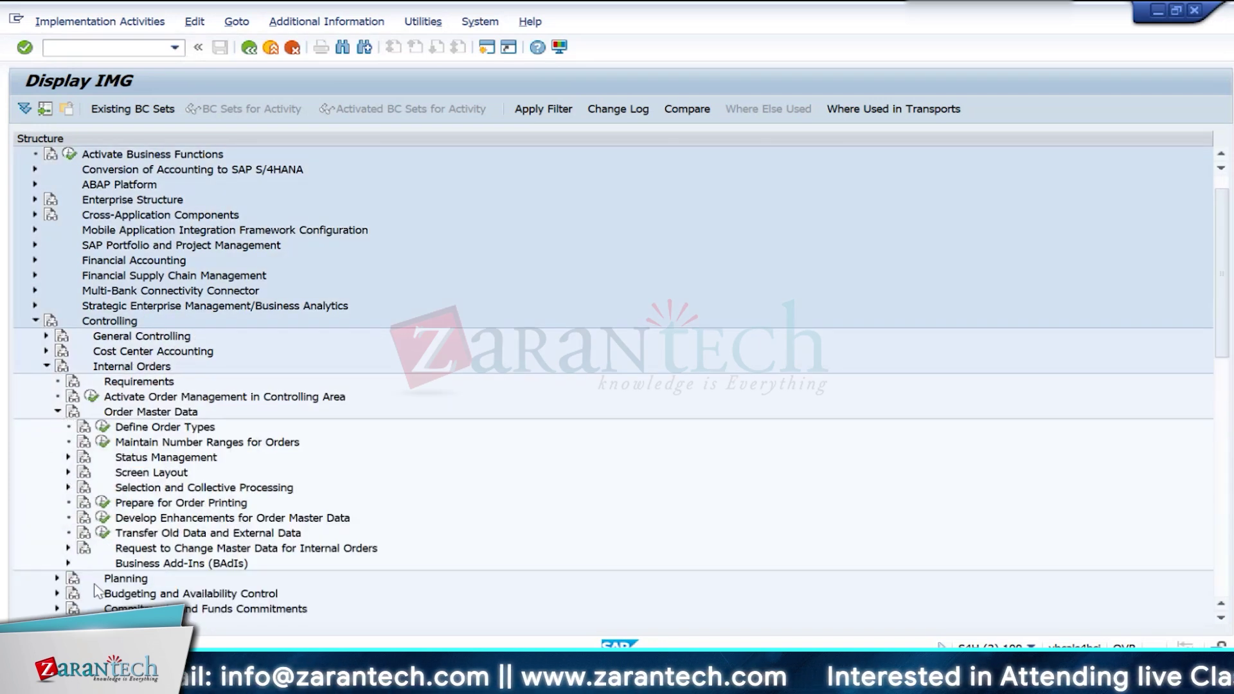
click(57, 412)
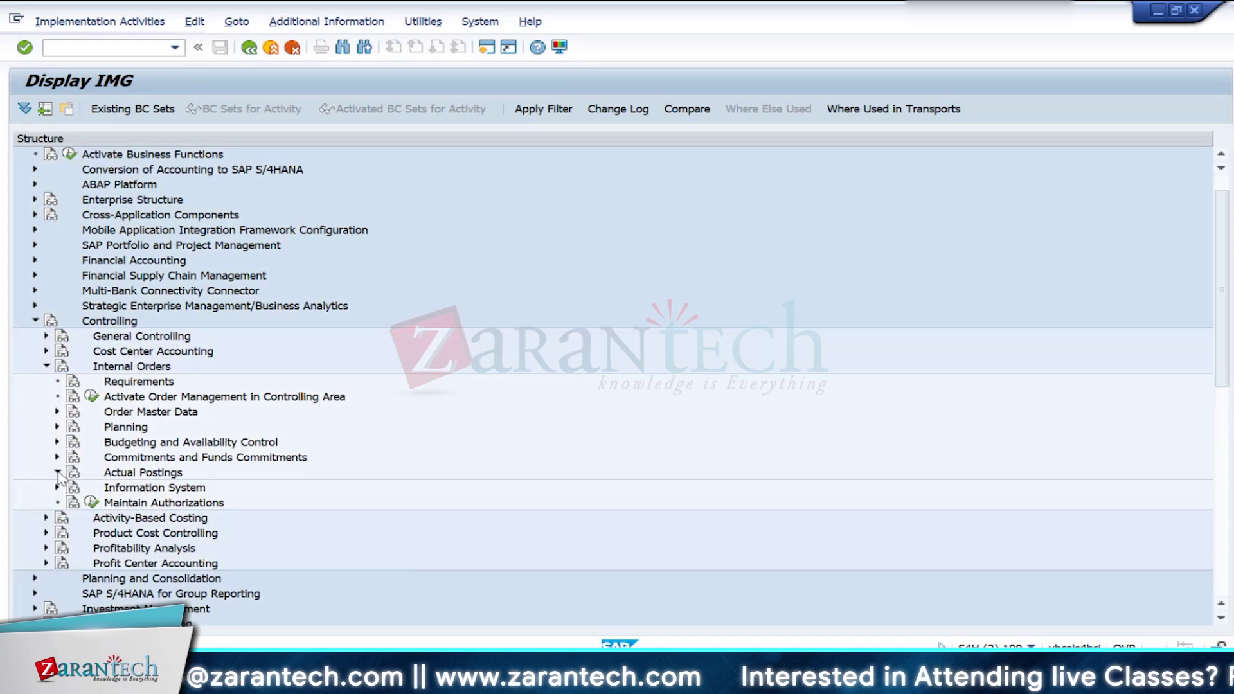
click(58, 473)
click(68, 578)
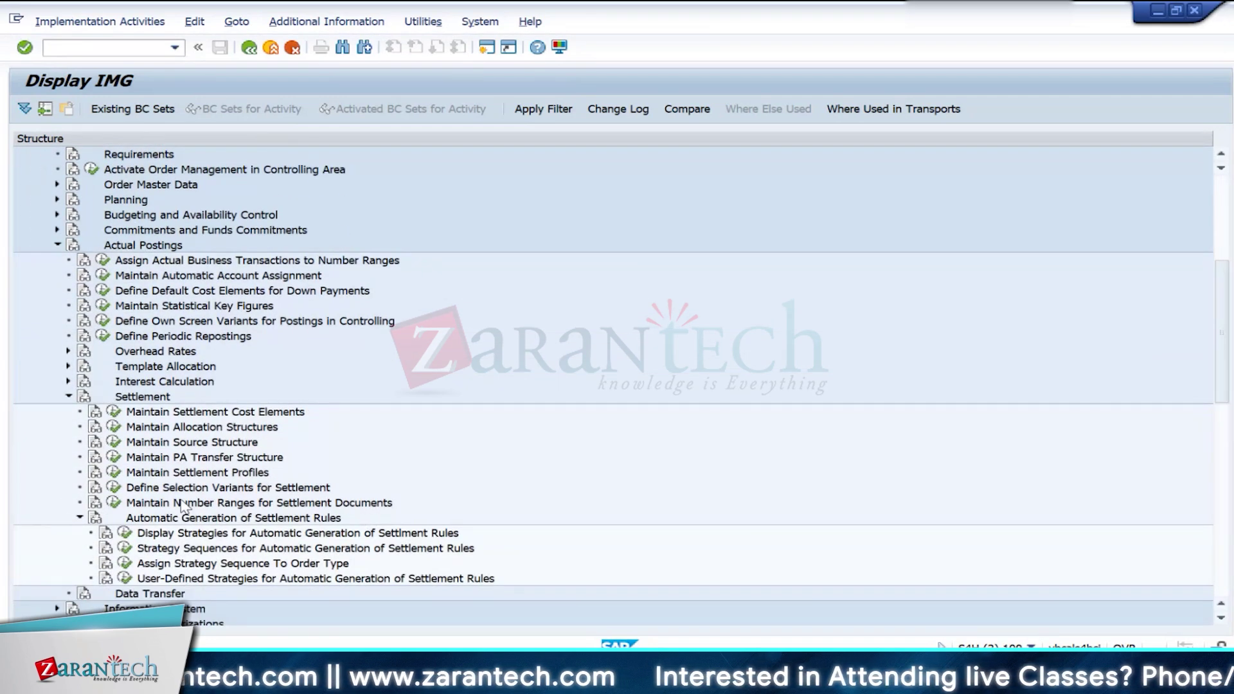
double_click(193, 472)
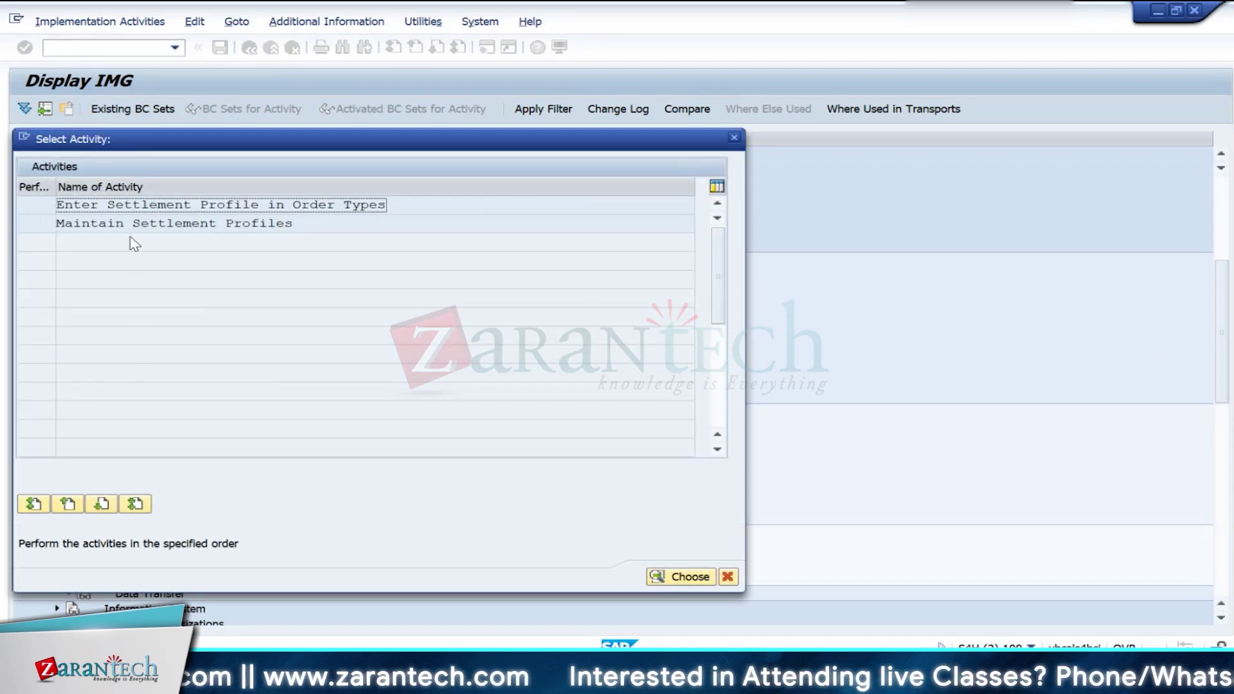
double_click(147, 204)
Step: Check the settlement profiles assigned to the internal order types and return to the IMG
scroll(244, 521, down, 6)
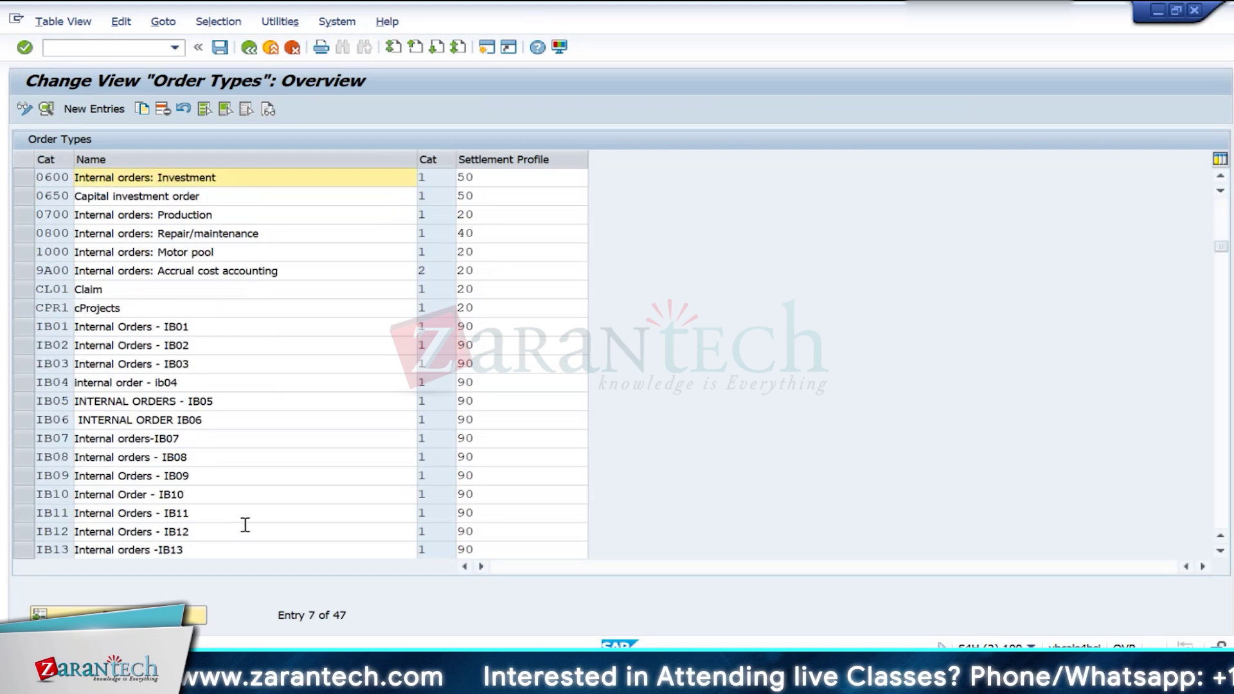
scroll(269, 507, down, 4)
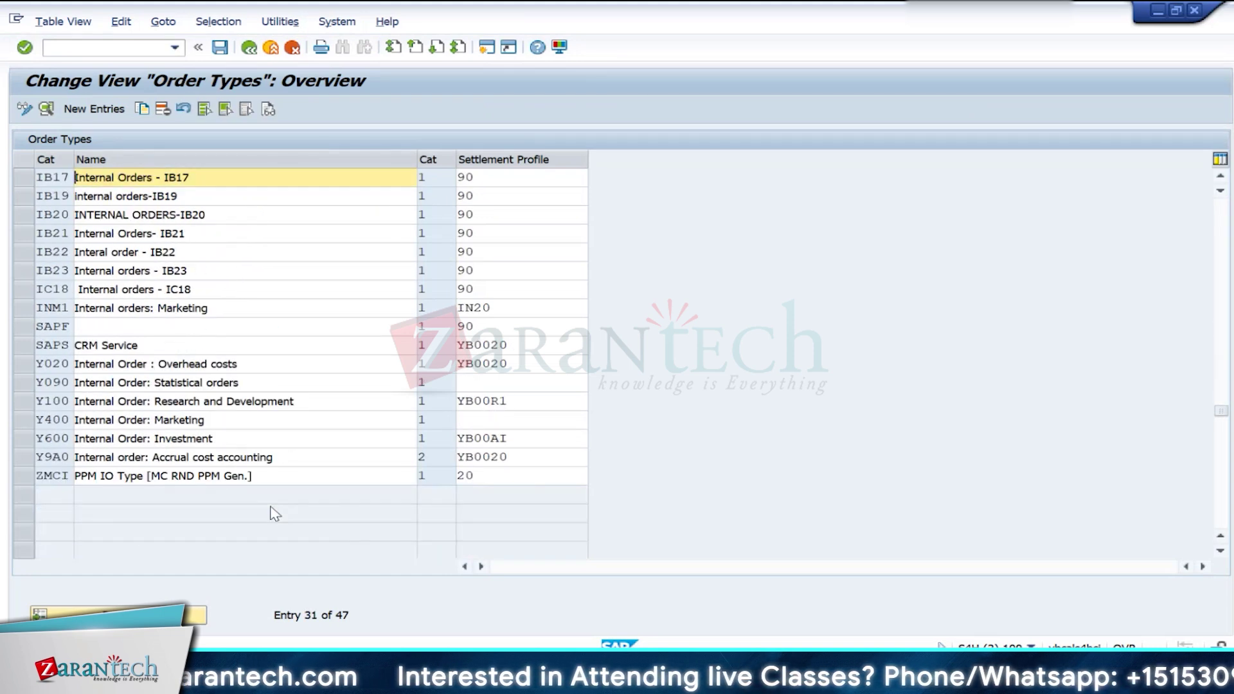
click(249, 47)
click(733, 137)
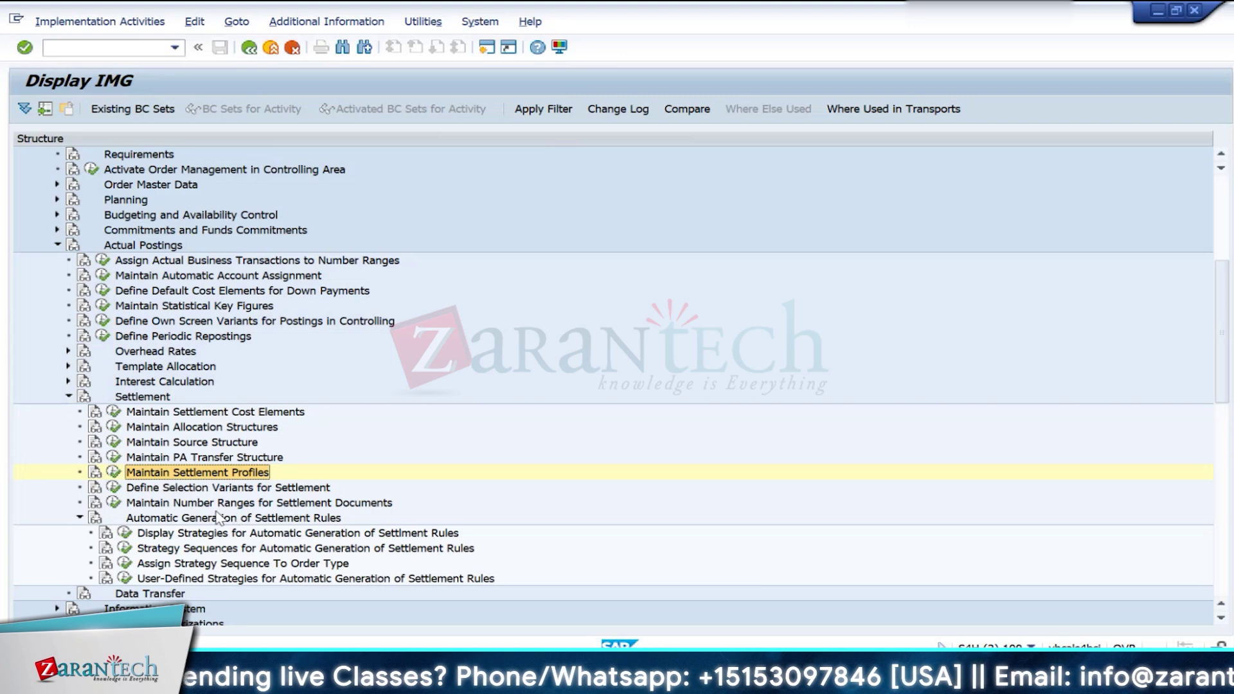
Step: Collapse Actual Postings and the Internal Orders node in the IMG
scroll(86, 425, up, 2)
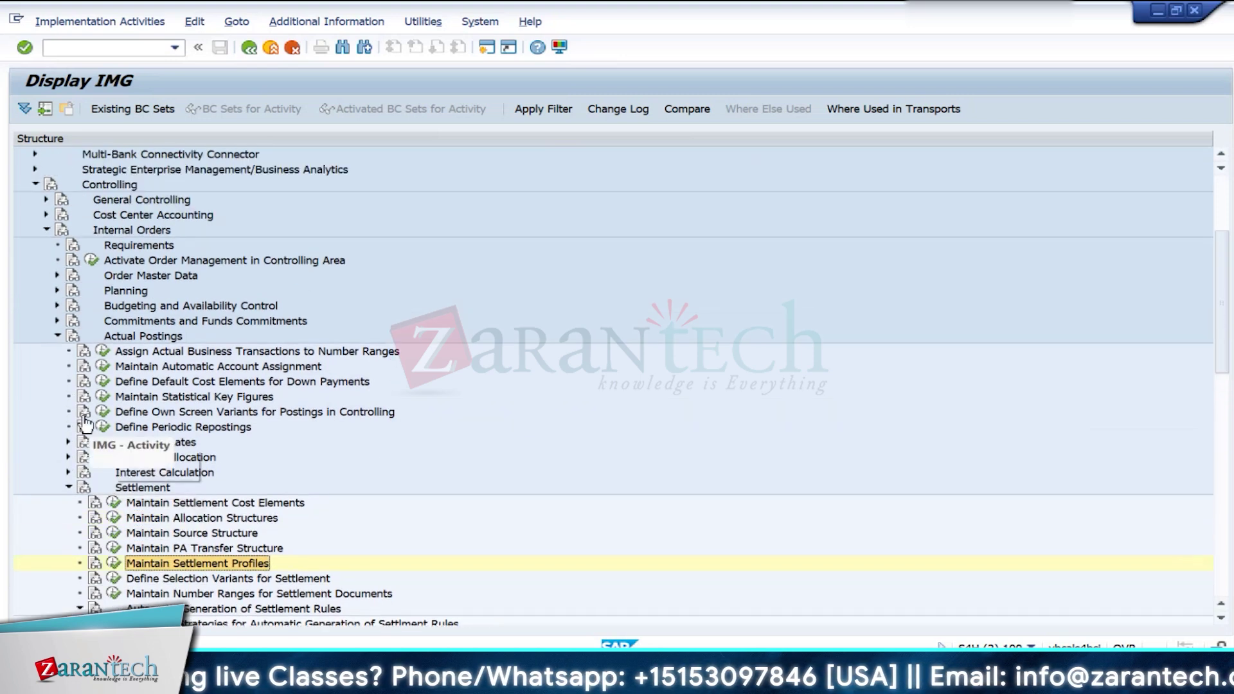
click(57, 336)
scroll(63, 370, up, 1)
scroll(62, 371, up, 1)
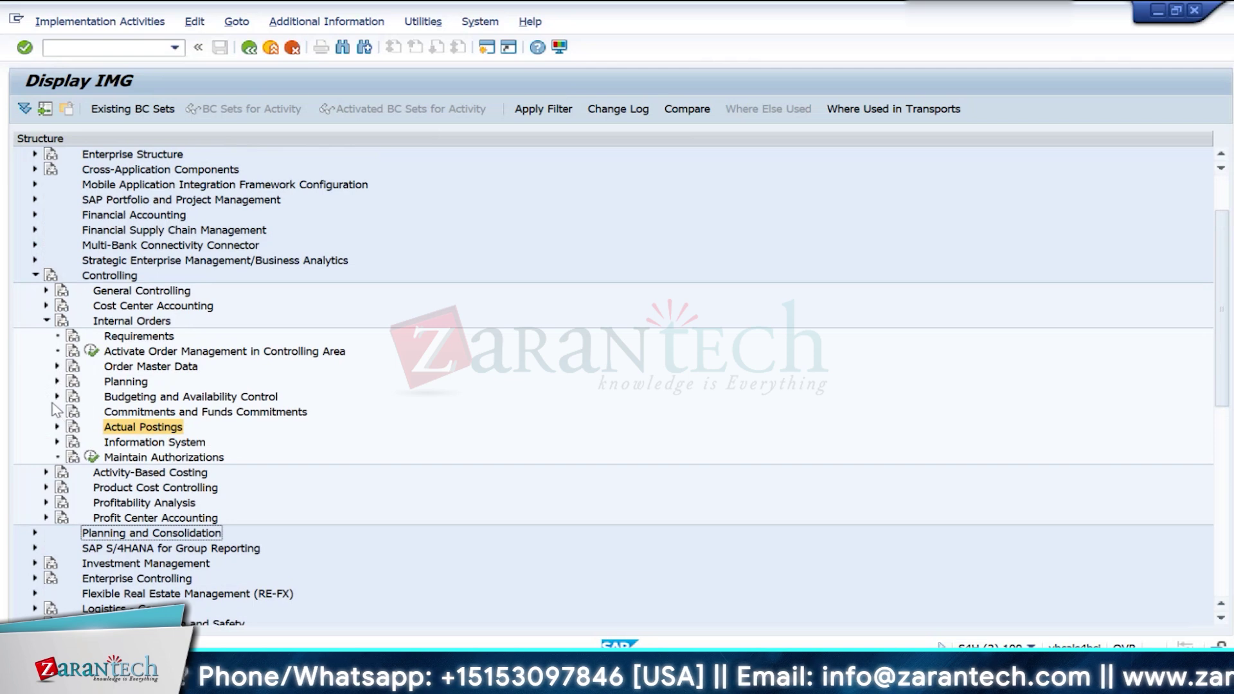
scroll(55, 409, up, 1)
scroll(55, 410, up, 1)
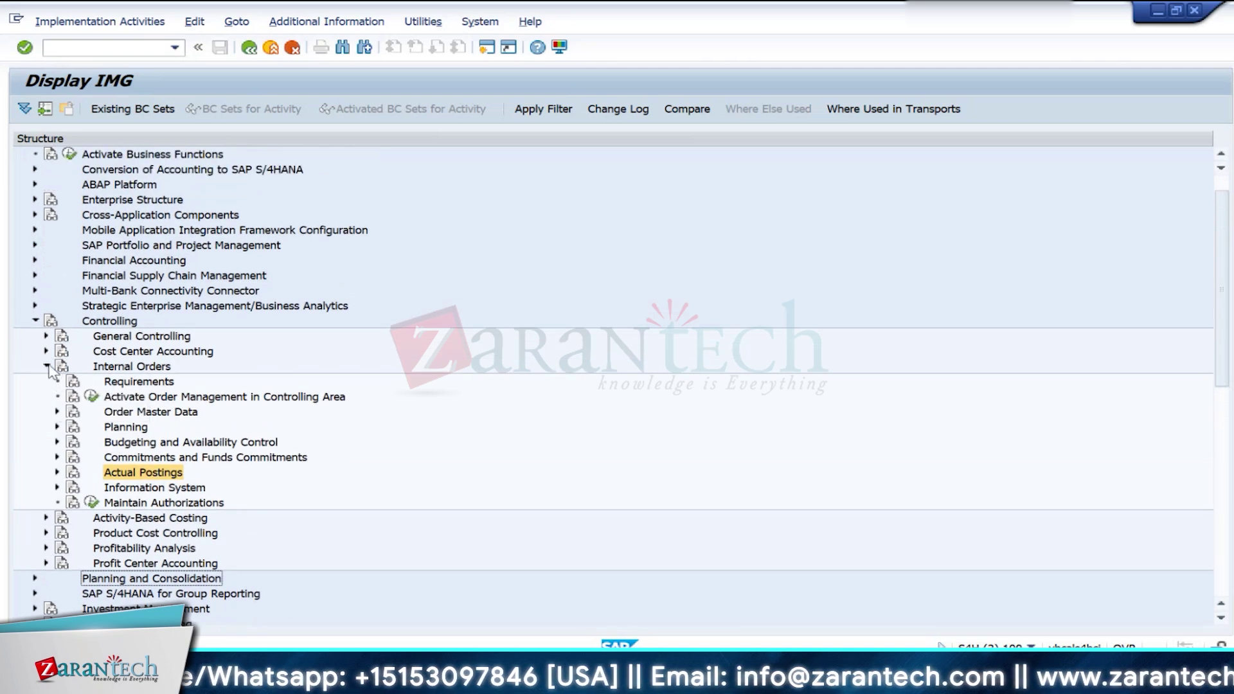
click(46, 366)
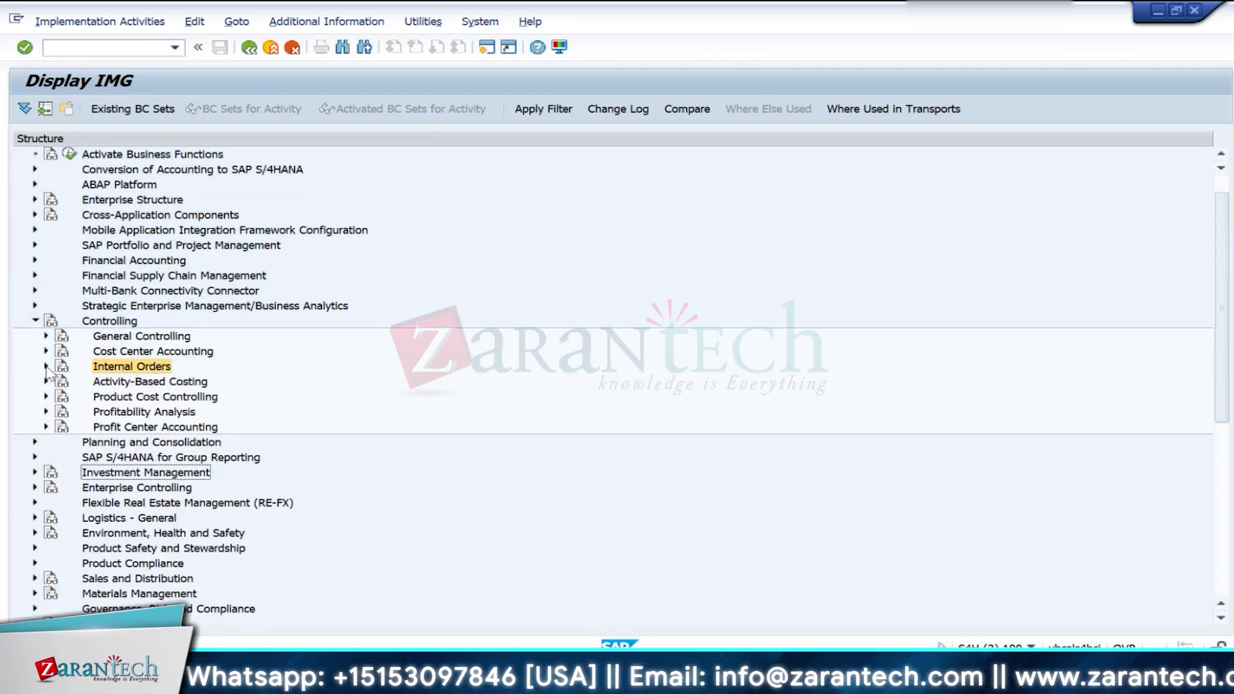
Step: Open Check Order Types in the IMG under Product Cost Controlling, Cost Object Controlling, Product Cost by Order, Manufacturing Orders
click(46, 397)
click(57, 427)
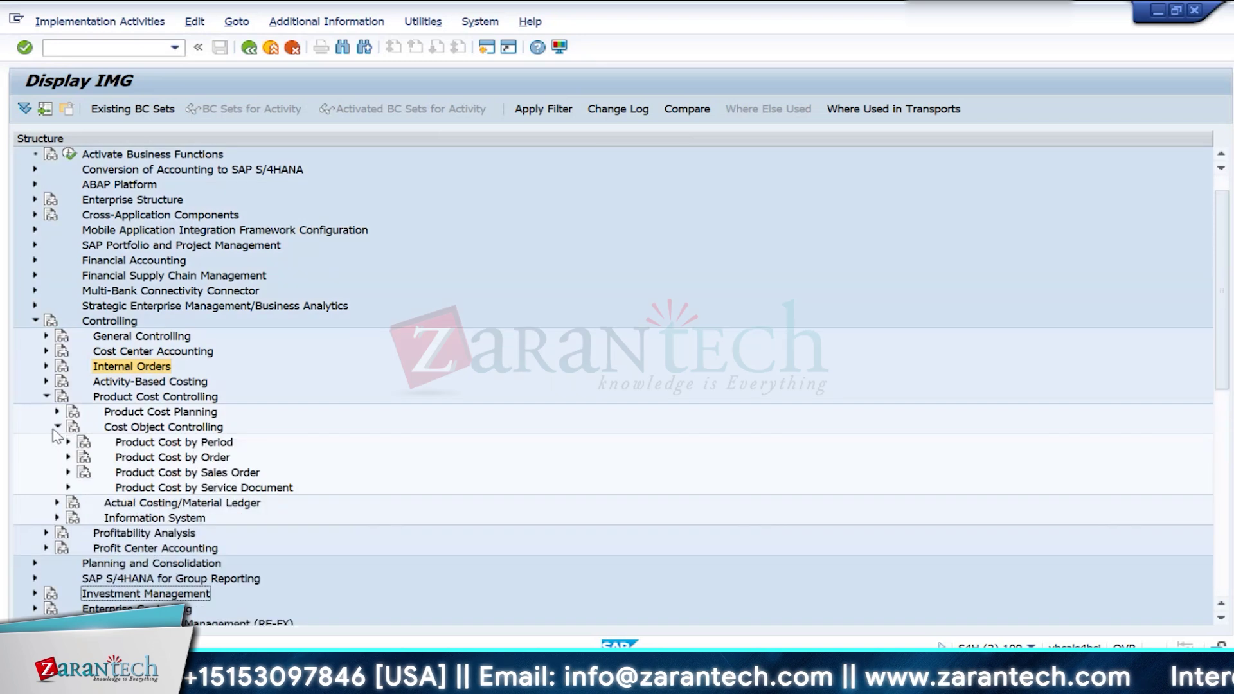
click(68, 457)
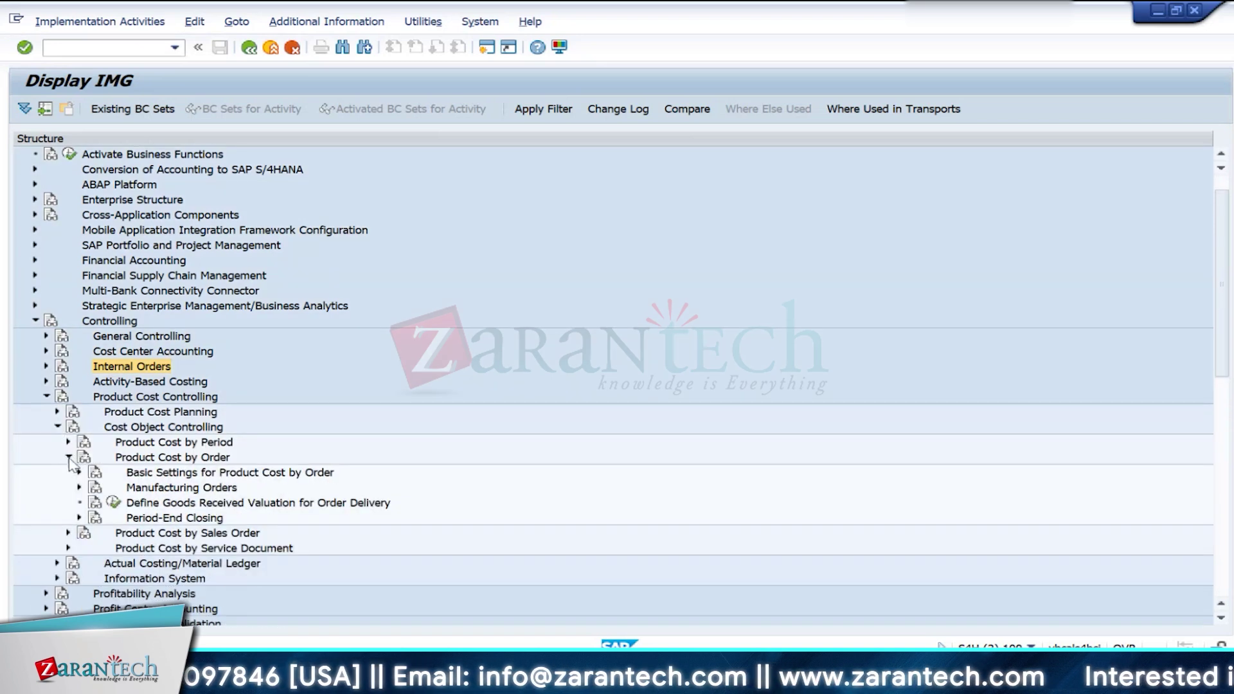
click(79, 487)
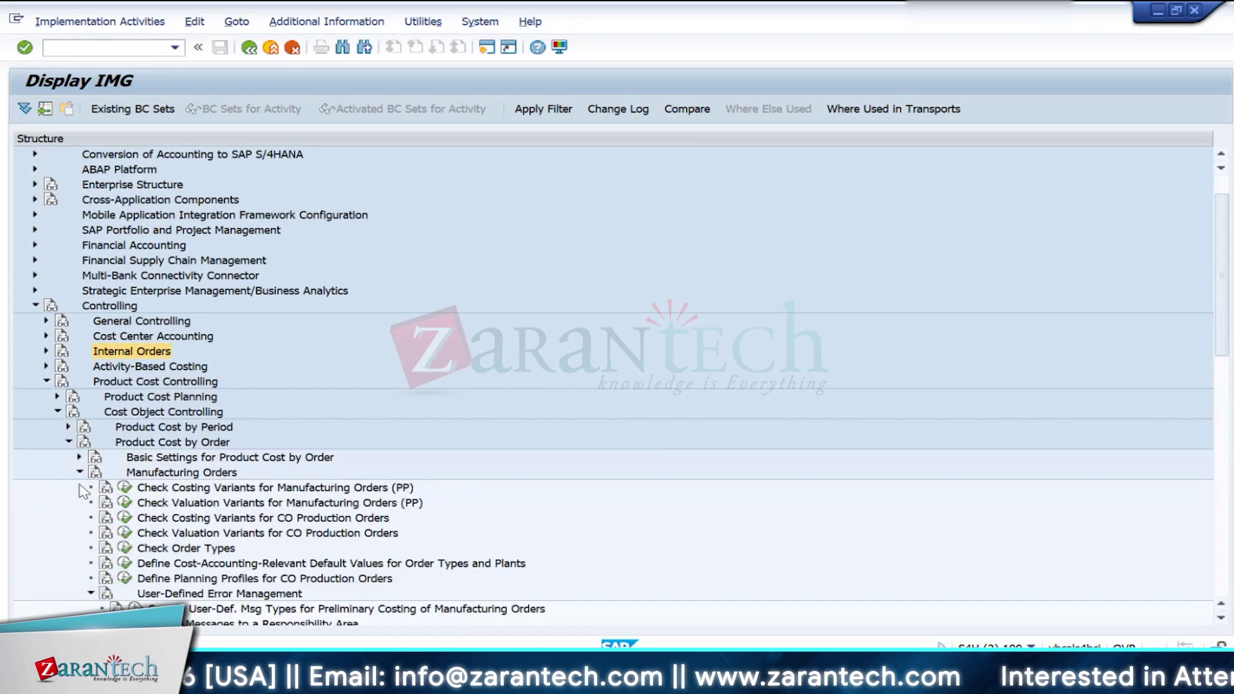
click(126, 549)
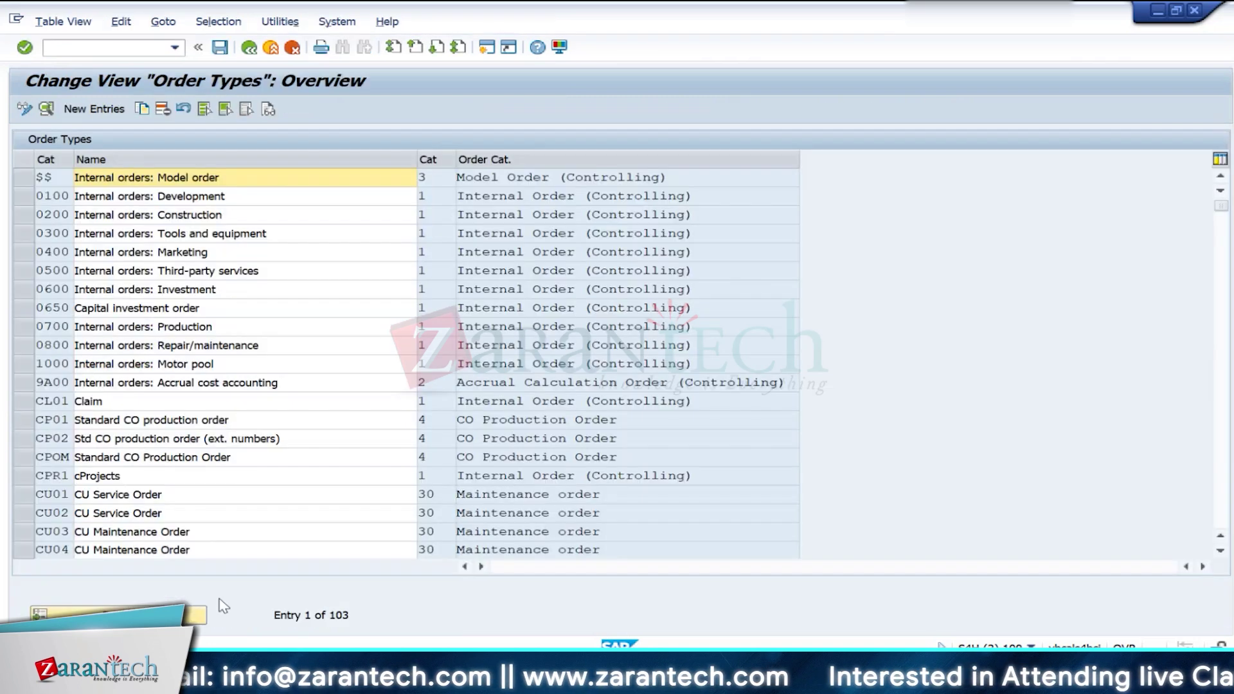
Step: Position the order types list at YBM5 and try to open that order type's details
click(154, 615)
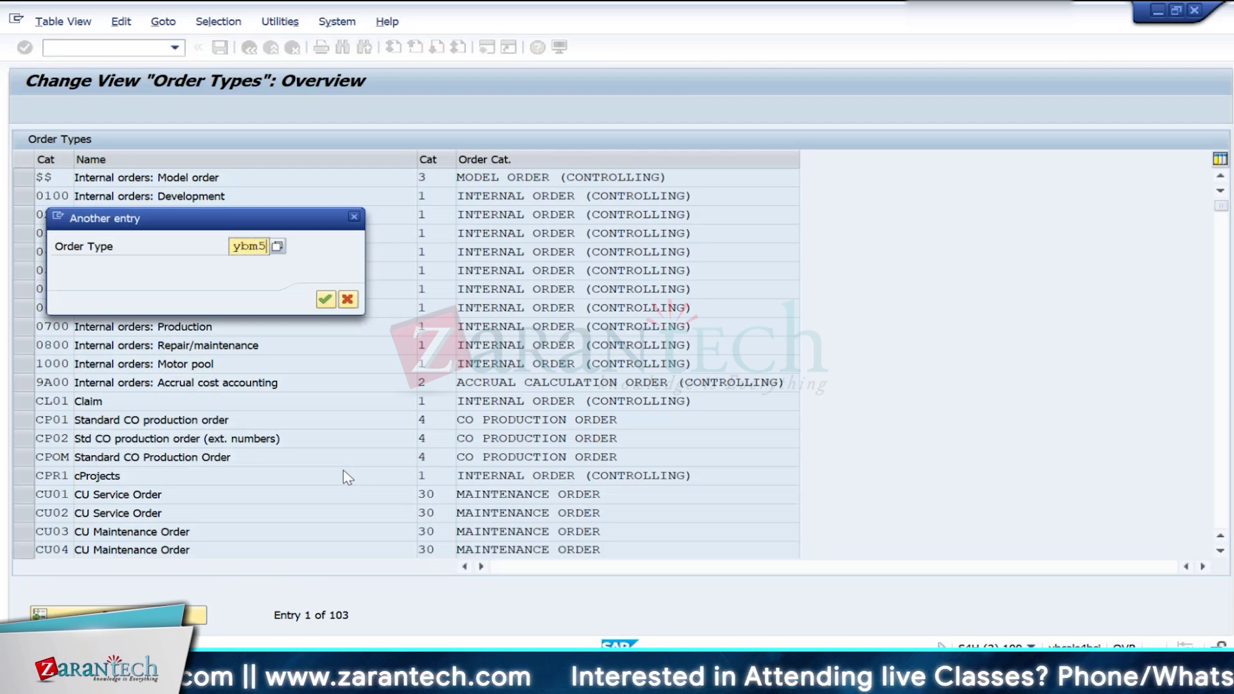
key(Return)
scroll(344, 476, up, 1)
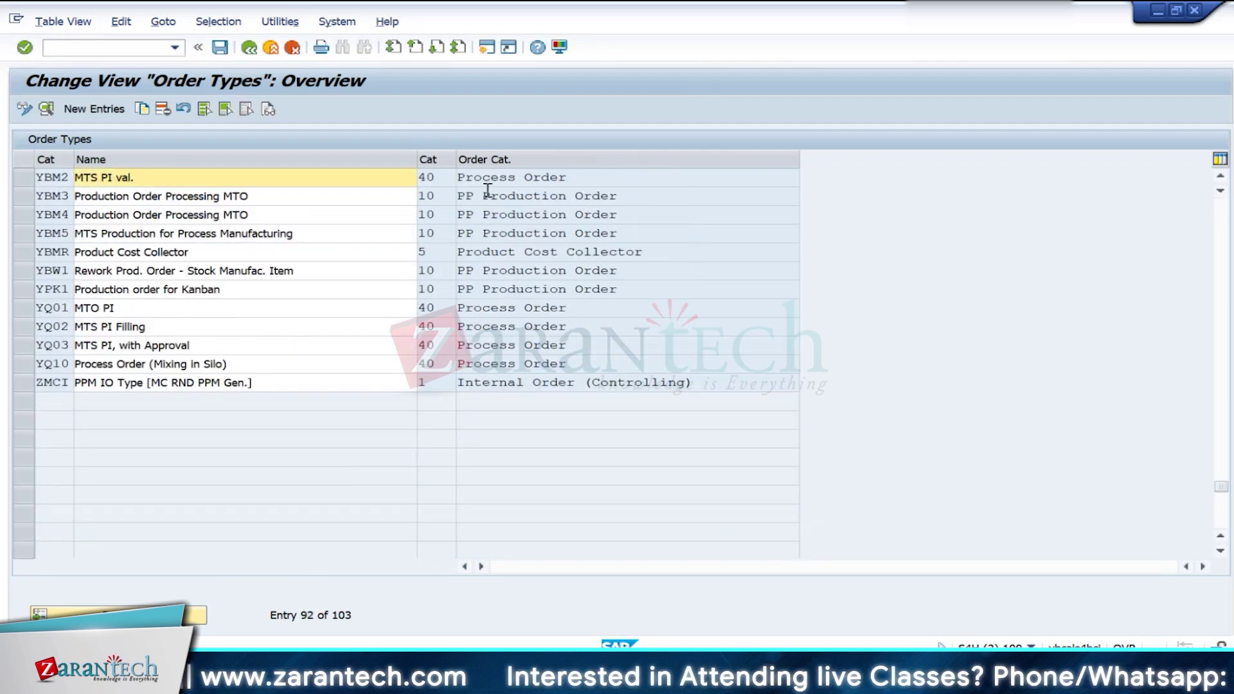
click(57, 233)
scroll(60, 235, down, 1)
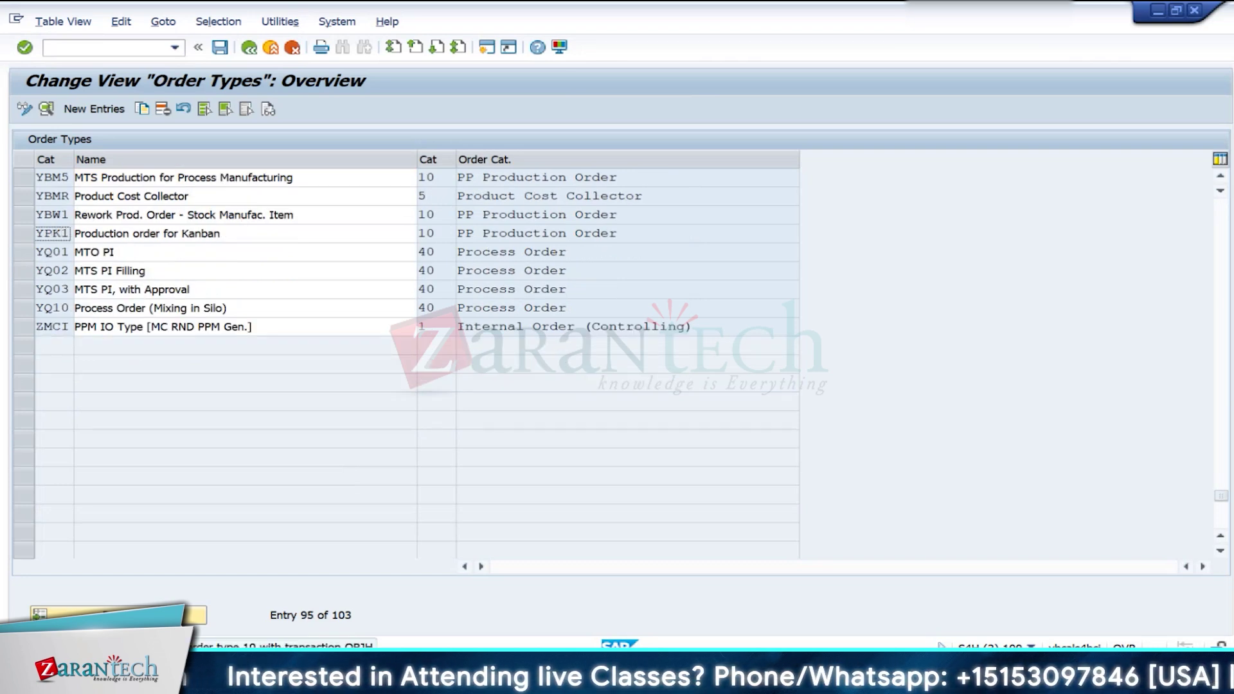
Step: Start transaction opjh in a new session, accept displaying the locked data, and view the details of order type YBM5
click(495, 52)
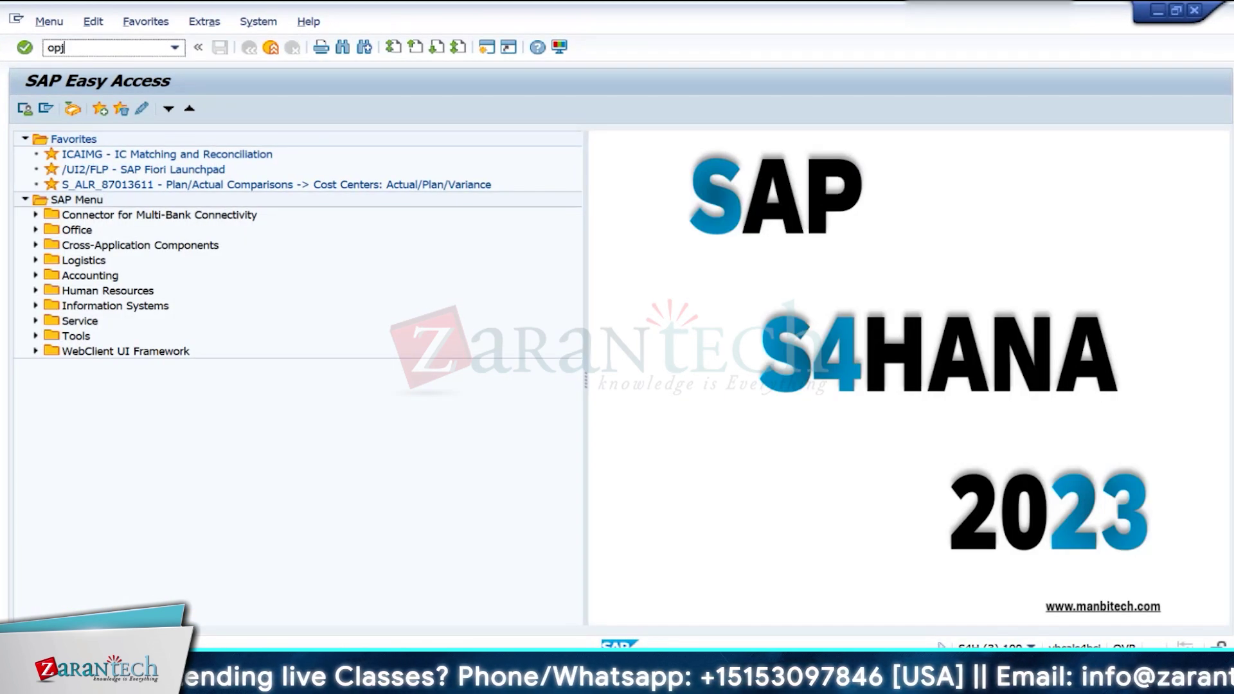
text(opjh)
key(Return)
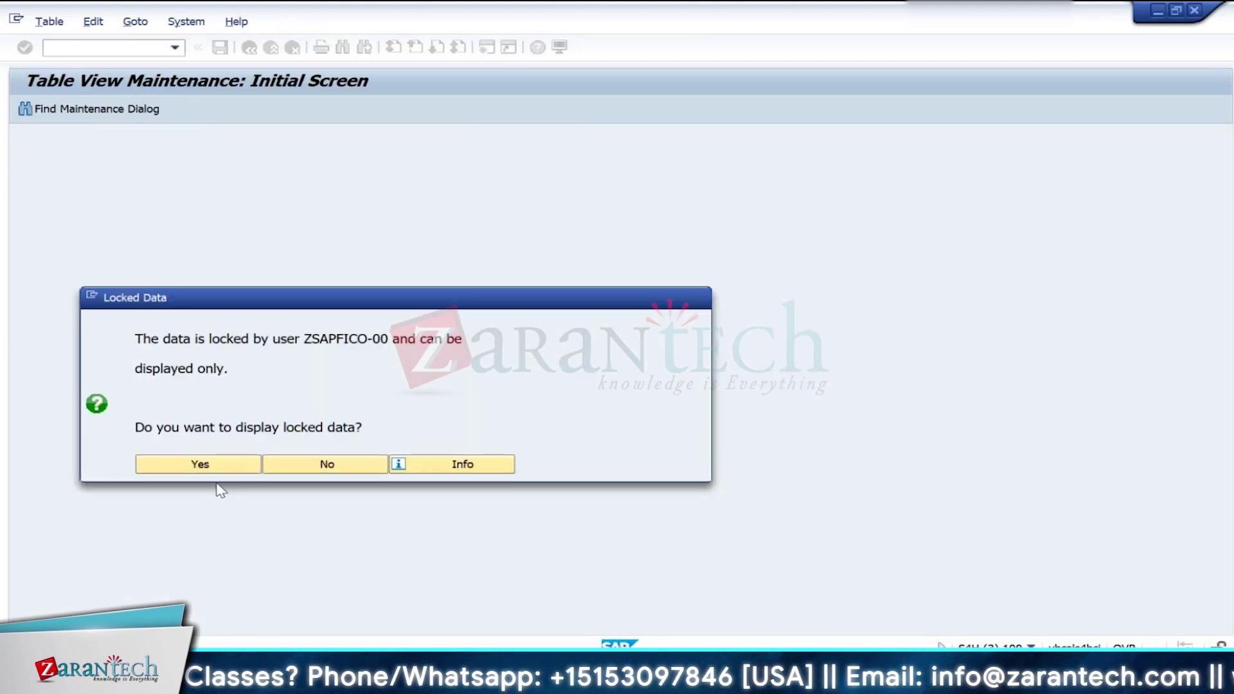
click(200, 464)
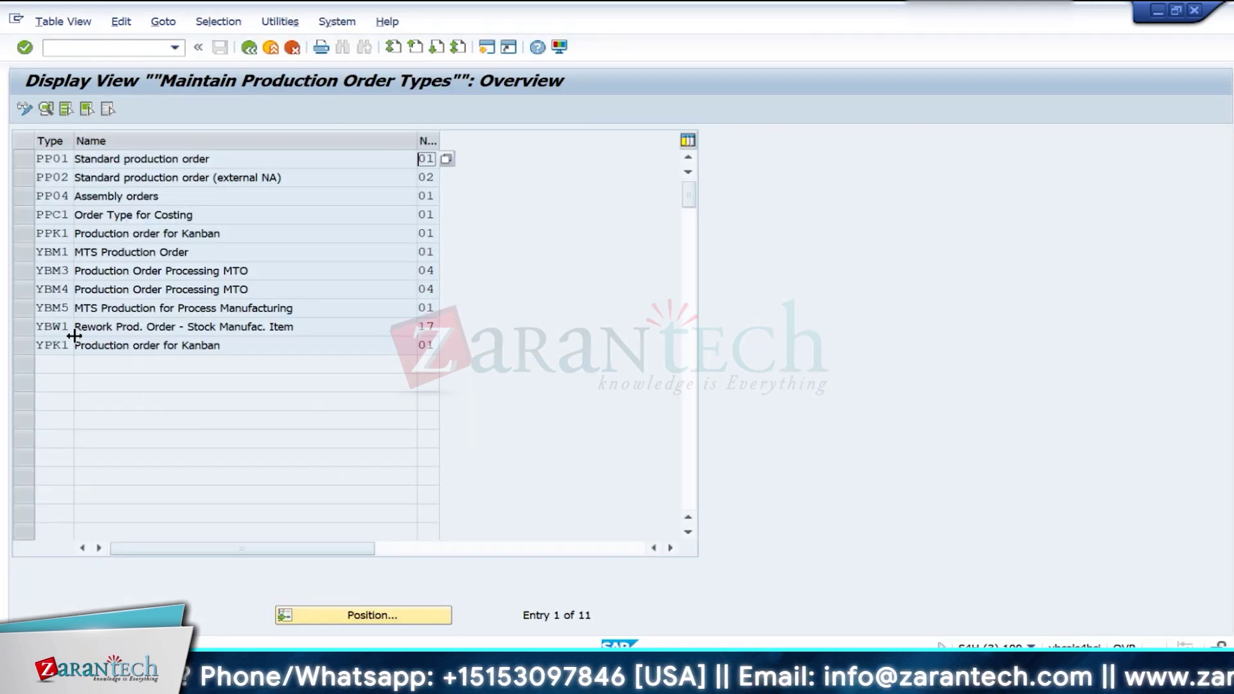
double_click(54, 308)
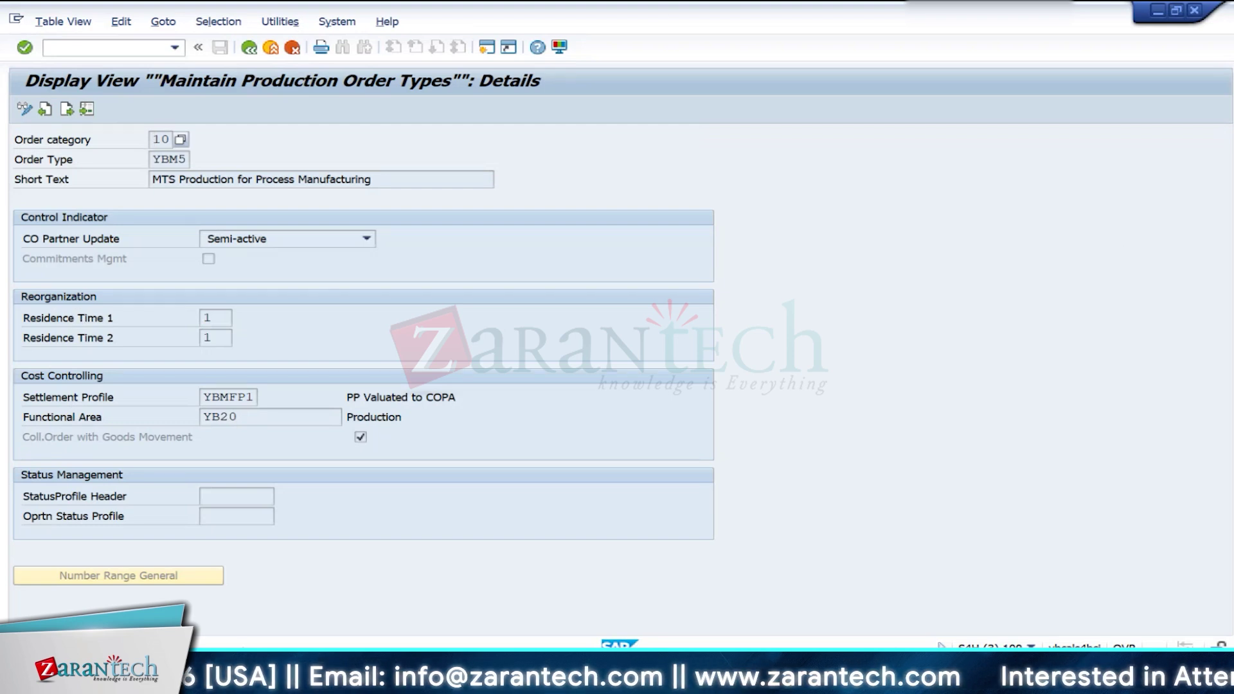
Step: Close the session with the Order Types view and open the production order type YBM5 details in change mode
key(alt+Tab)
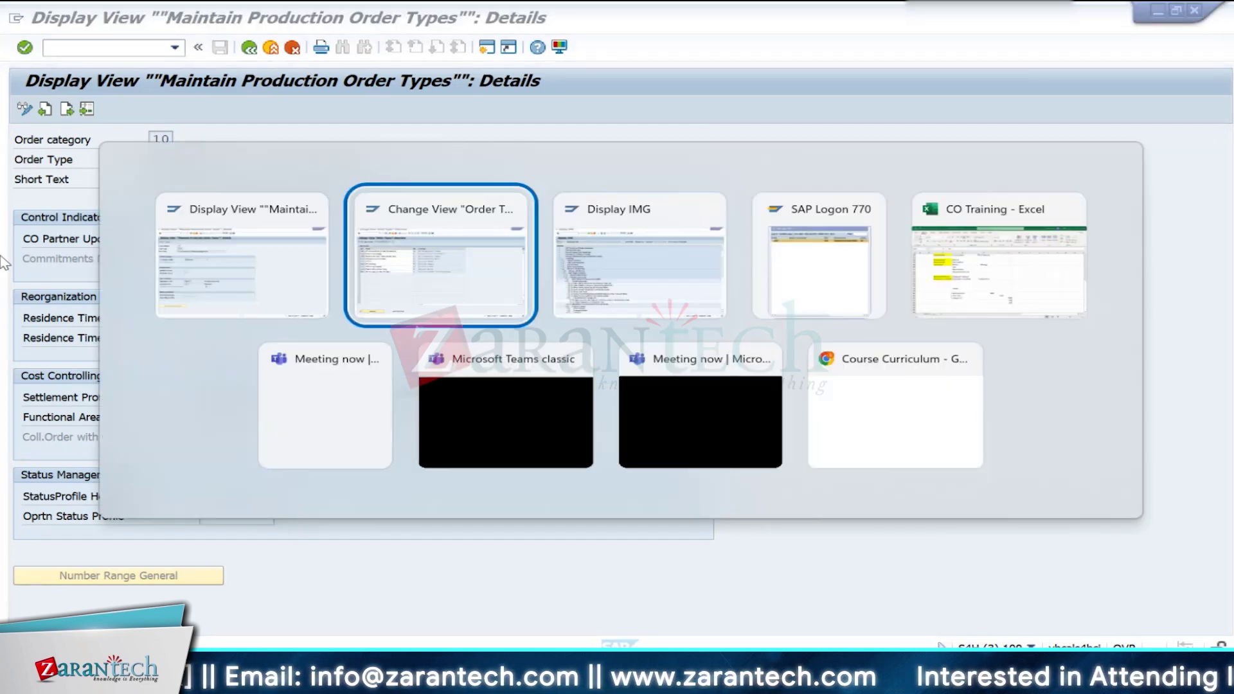
click(339, 22)
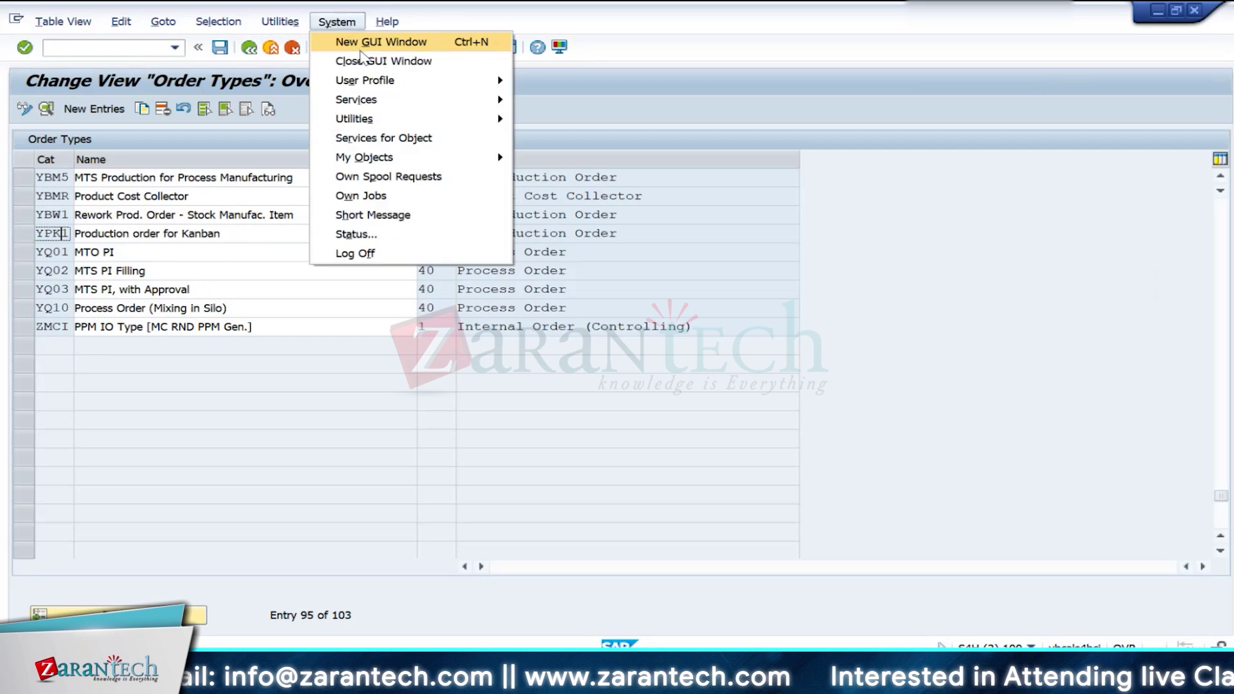
click(372, 56)
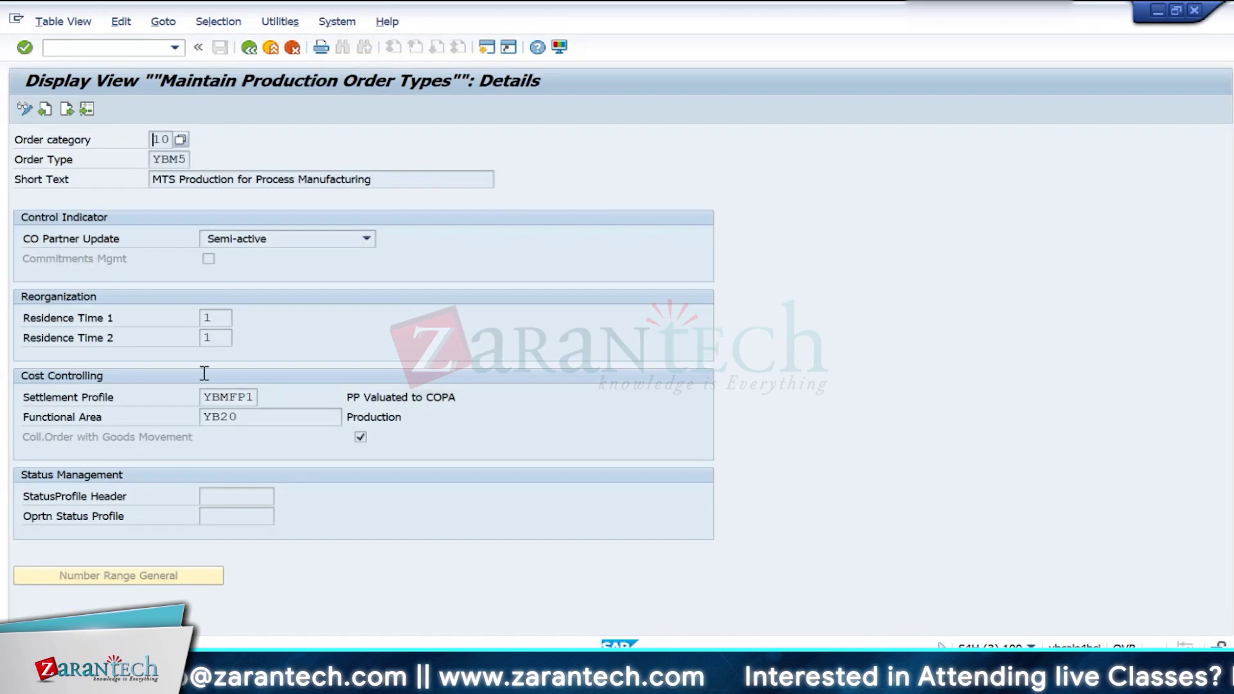
key(alt+Tab)
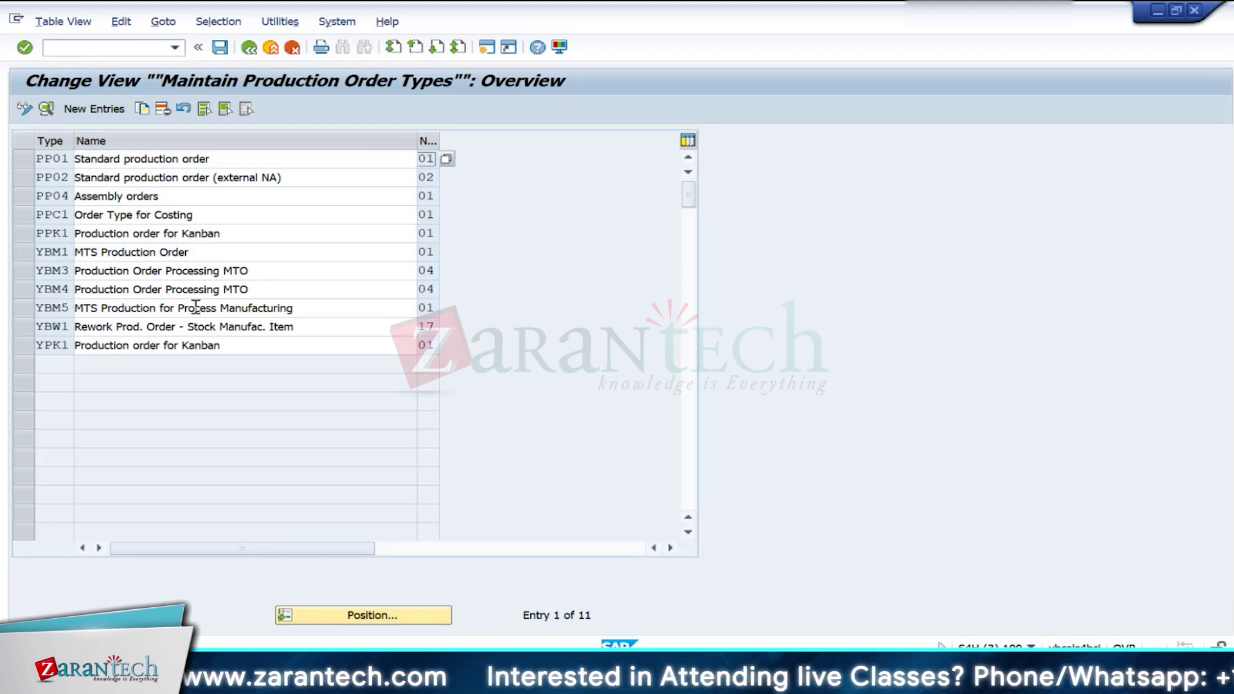
double_click(52, 308)
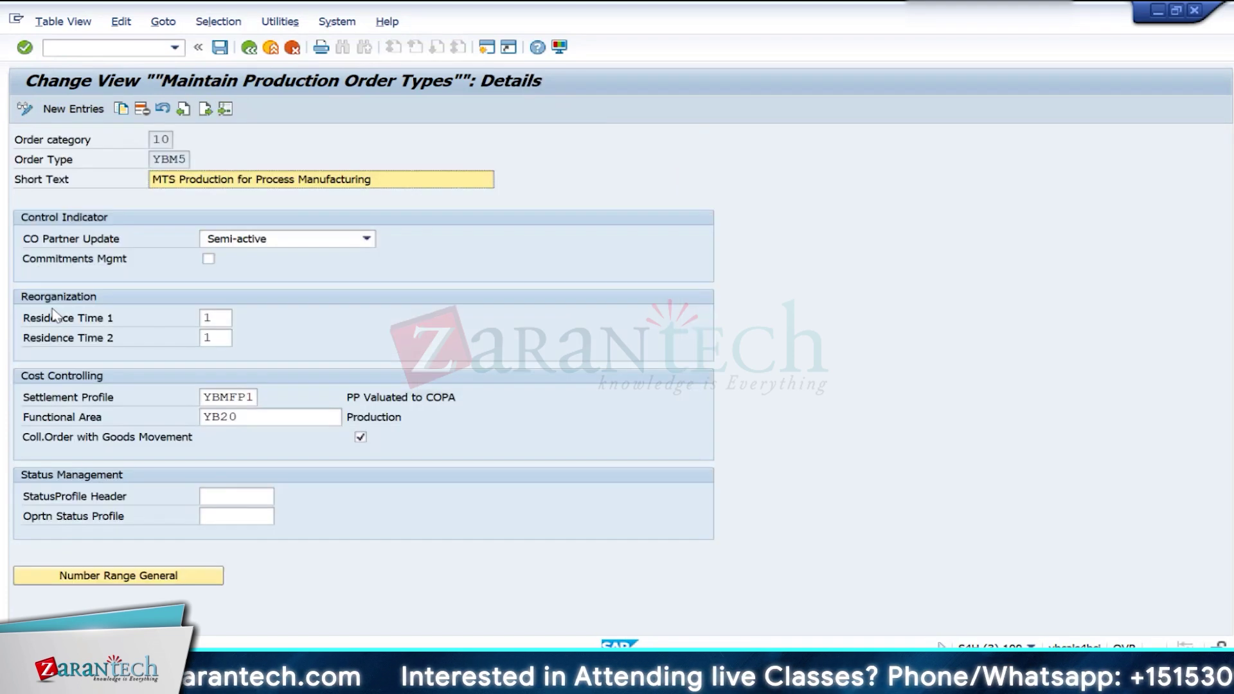
Step: Assign settlement profile ZP01 to production order type YBM5
click(252, 399)
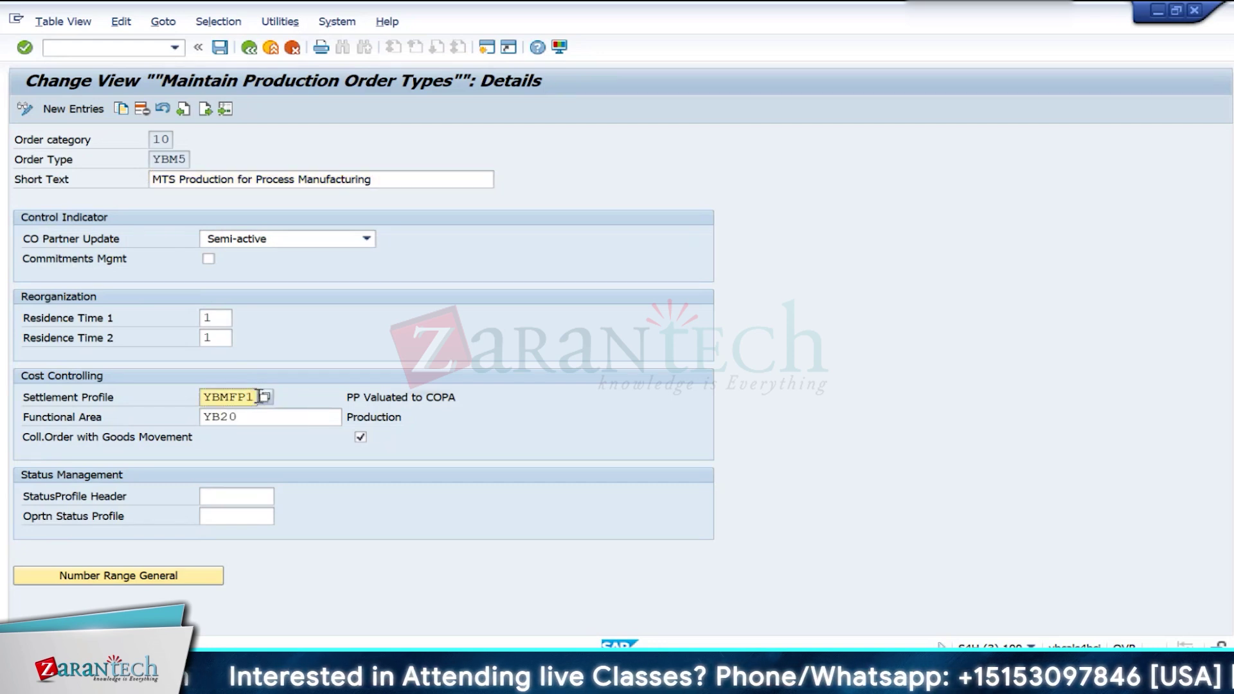
click(264, 399)
scroll(366, 517, down, 1)
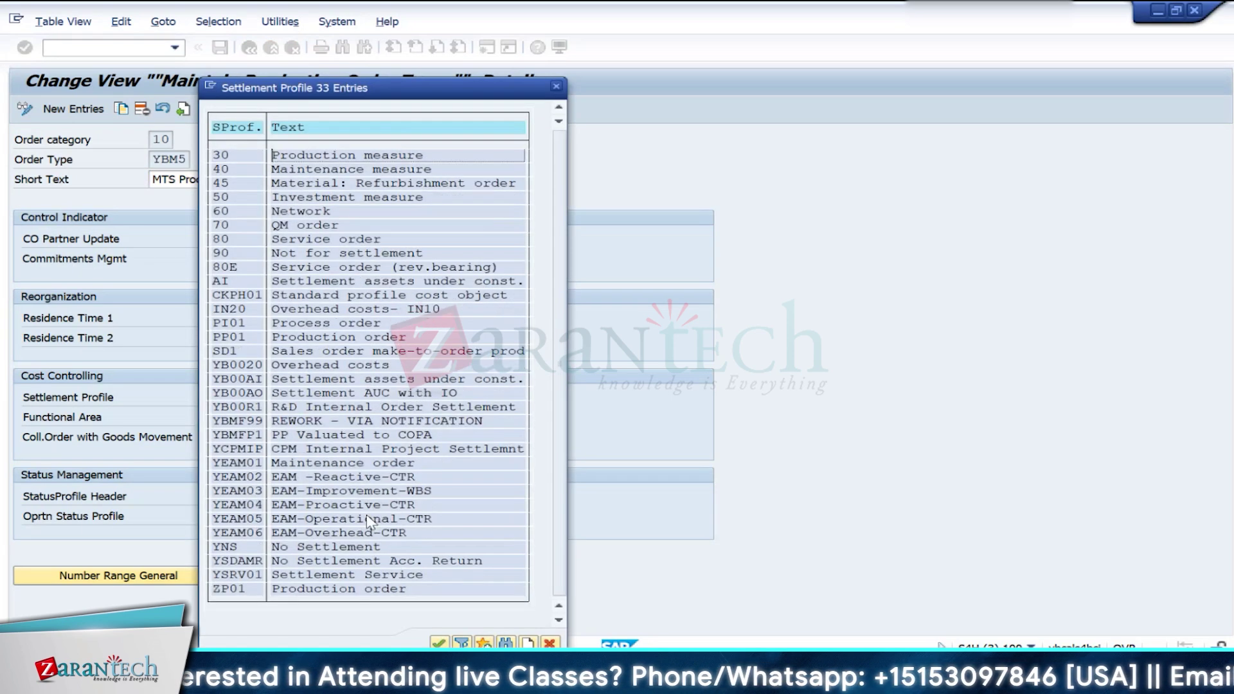
double_click(232, 588)
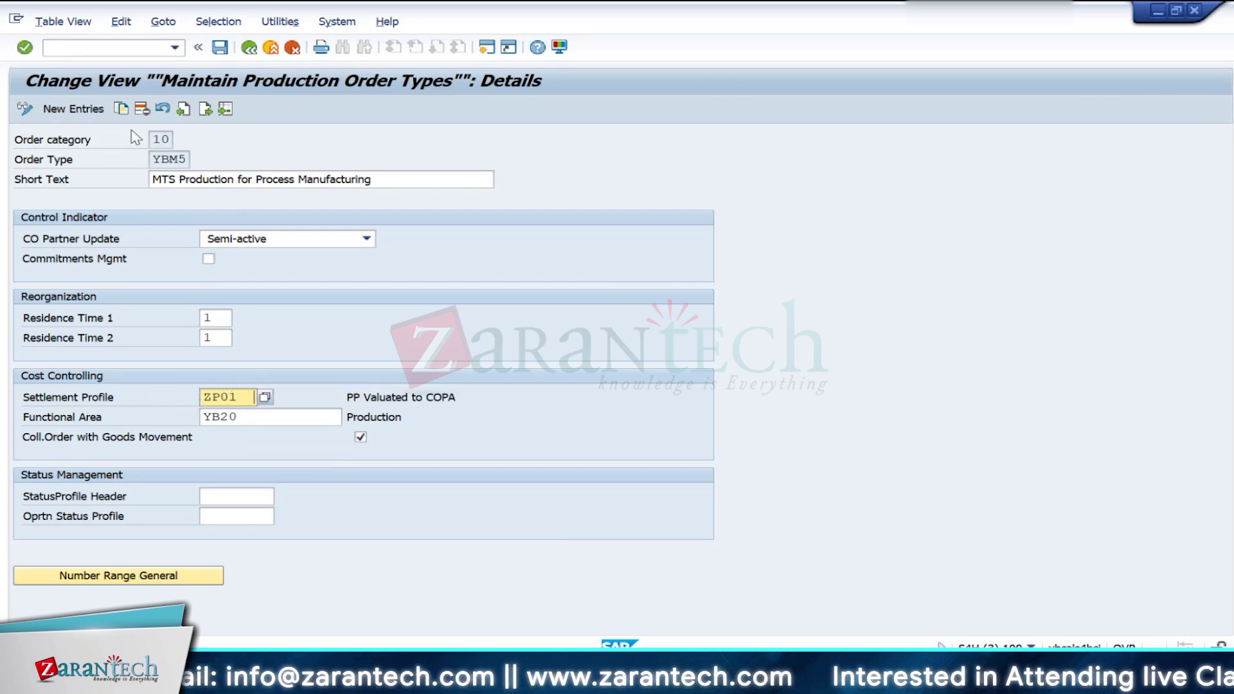
click(171, 161)
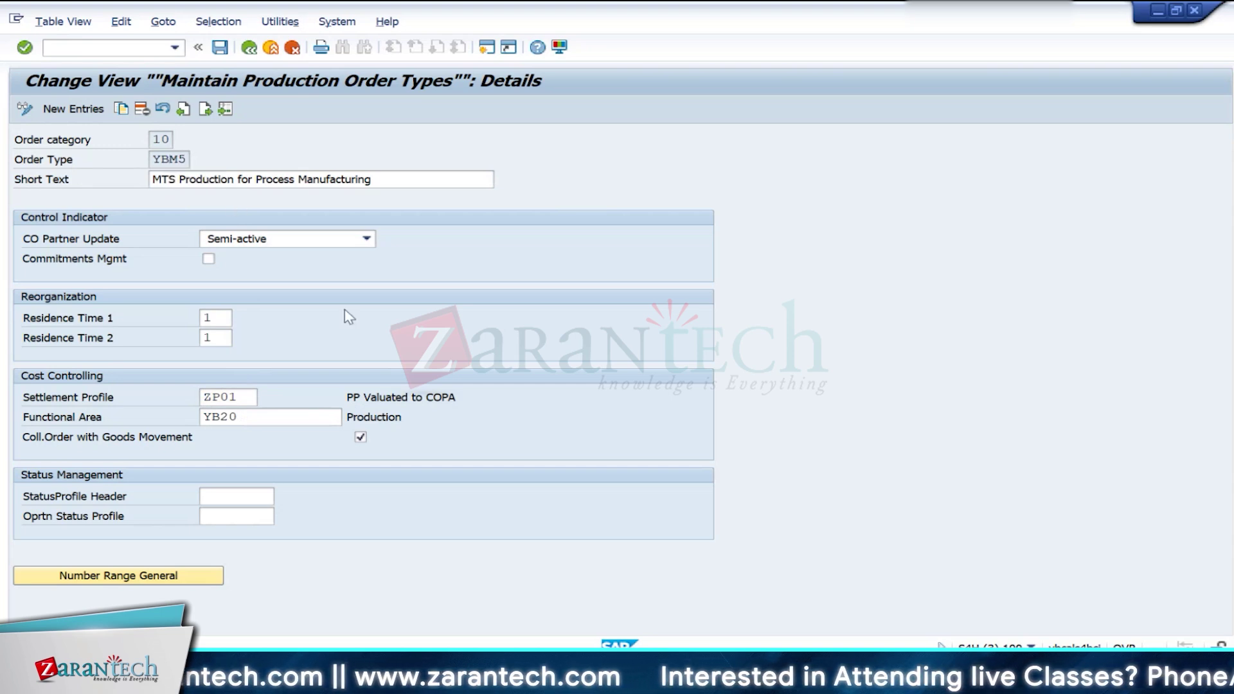
drag(243, 395, 196, 394)
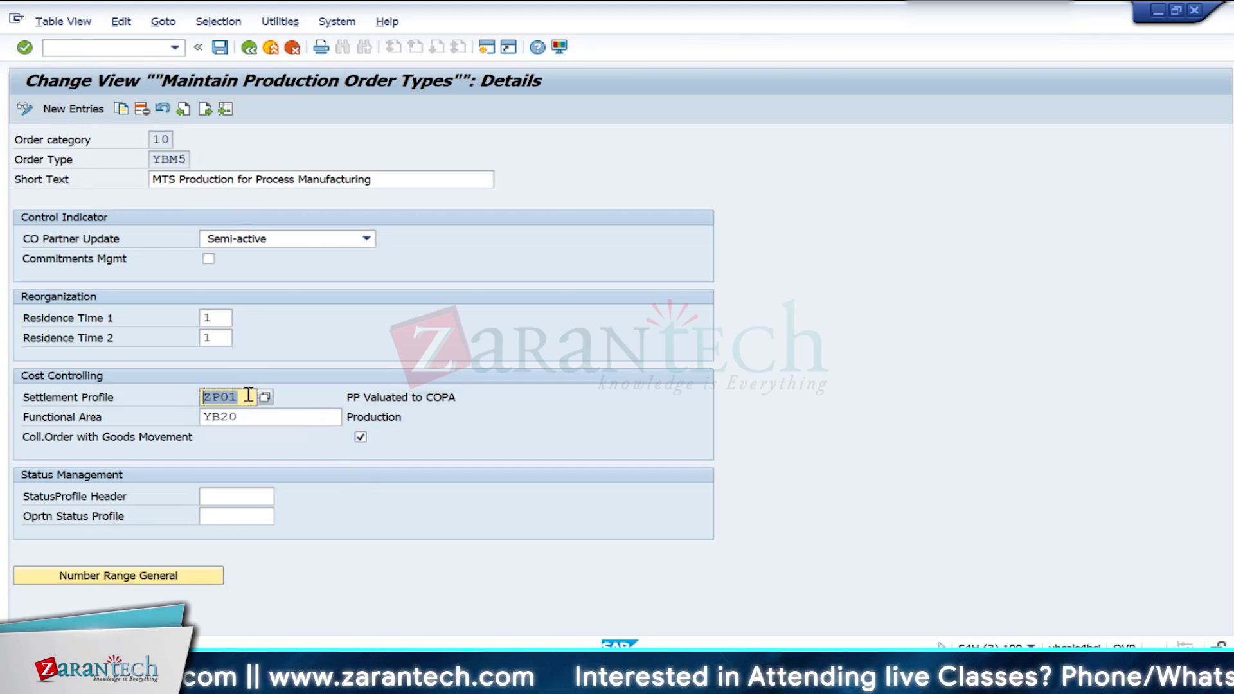
Step: Save the YBM5 order type under customizing request S4HK902698 and exit production order type maintenance
click(220, 47)
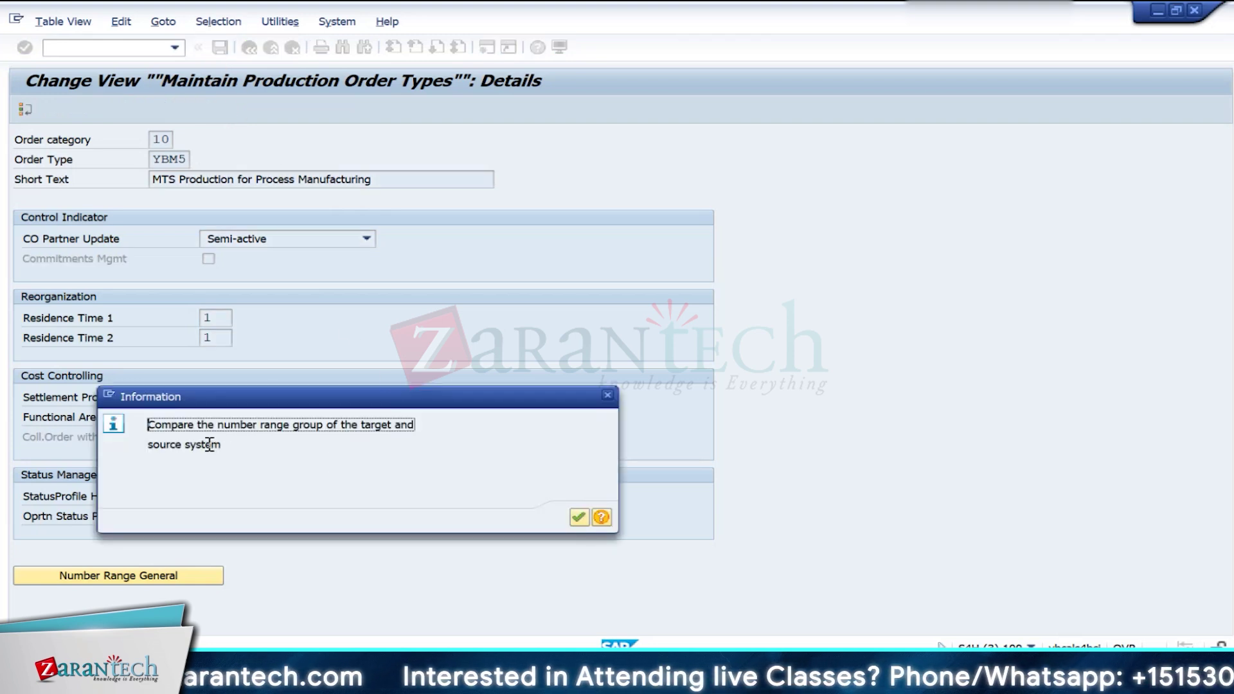
click(579, 518)
click(405, 300)
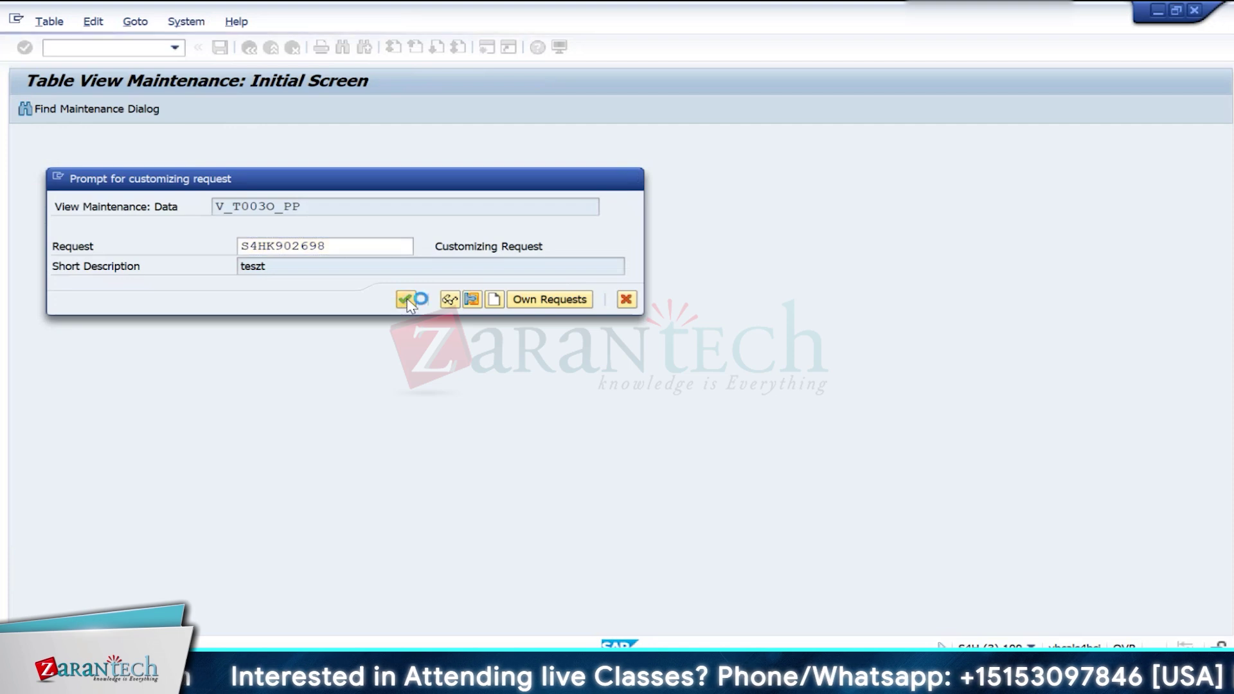
click(248, 48)
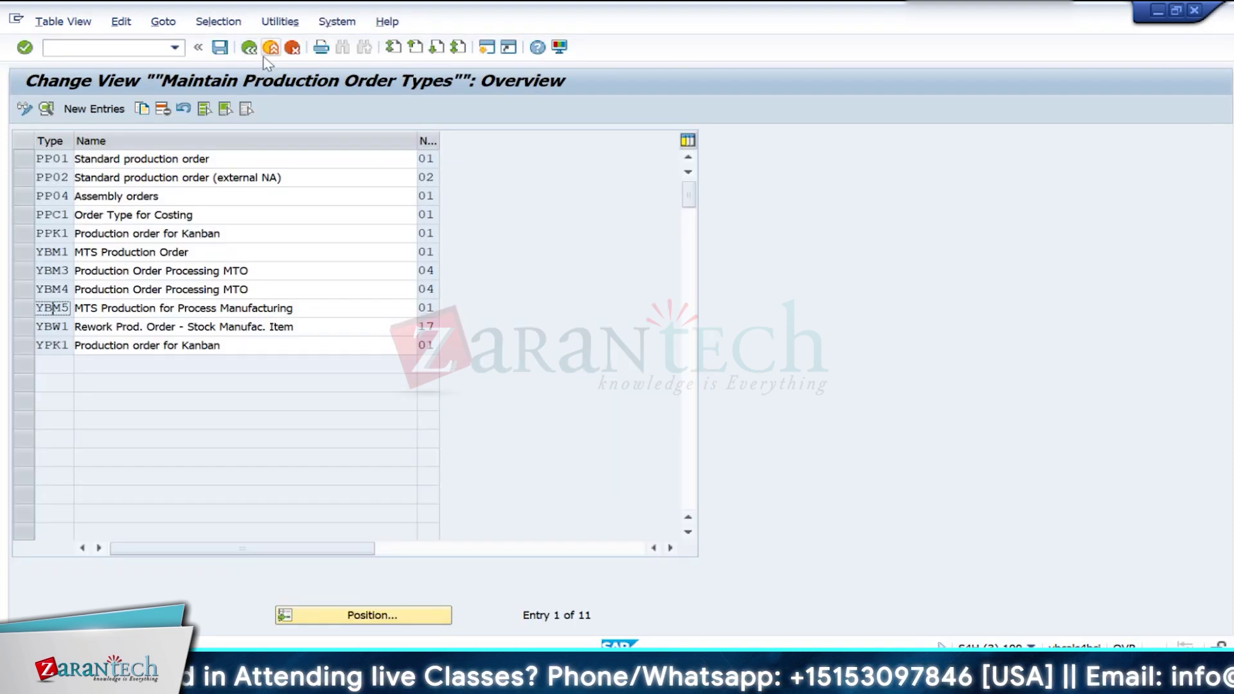
click(249, 51)
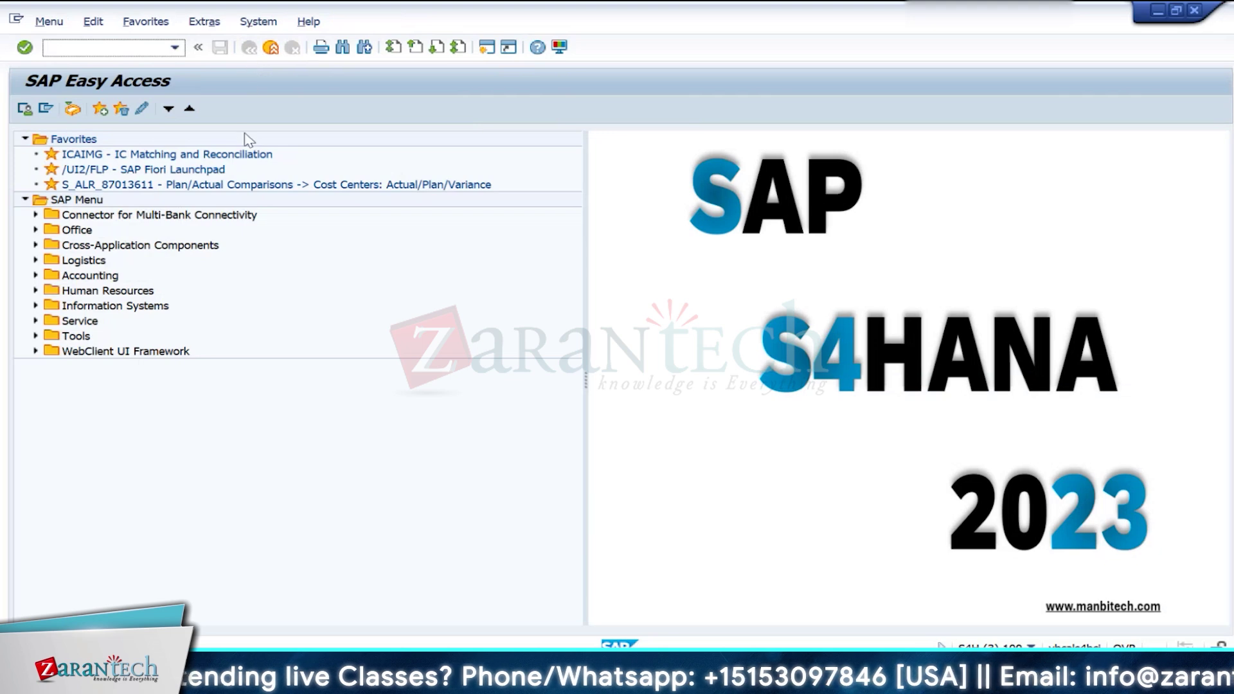
Step: Return to the IMG session, collapse Period-End Closing and open Define Cost-Accounting-Relevant Default Values for Order Types and Plants under Manufacturing Orders
key(alt+Tab)
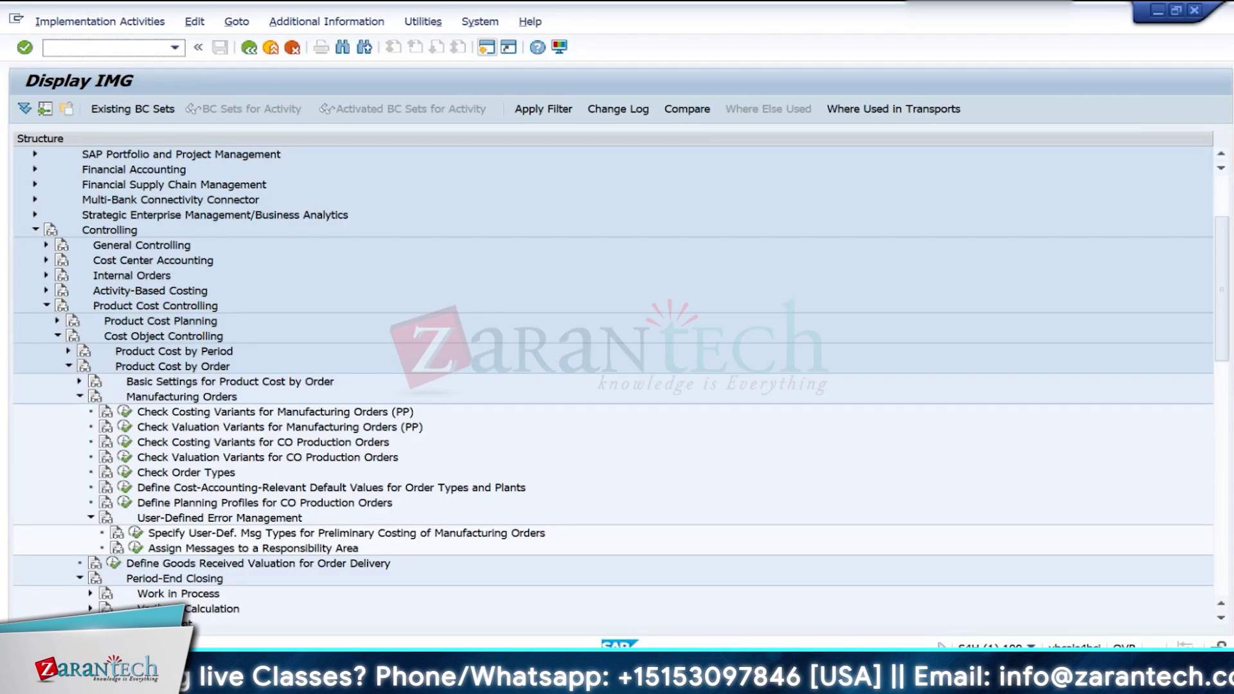
click(80, 397)
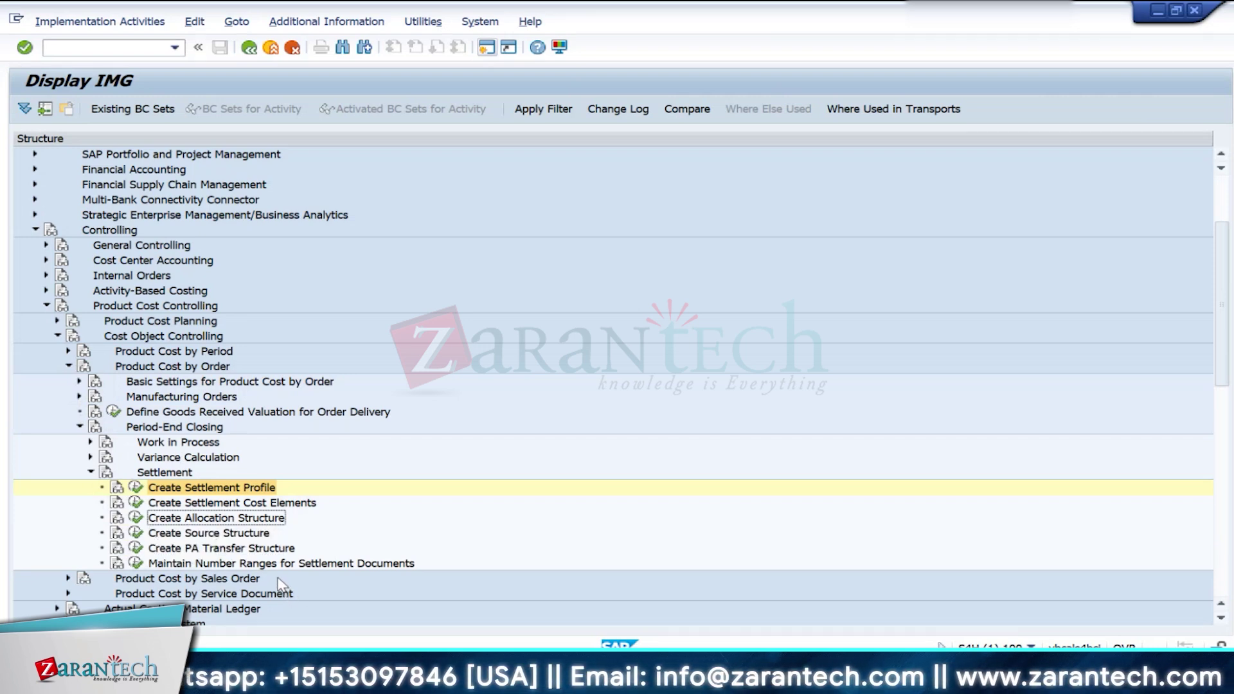
click(91, 473)
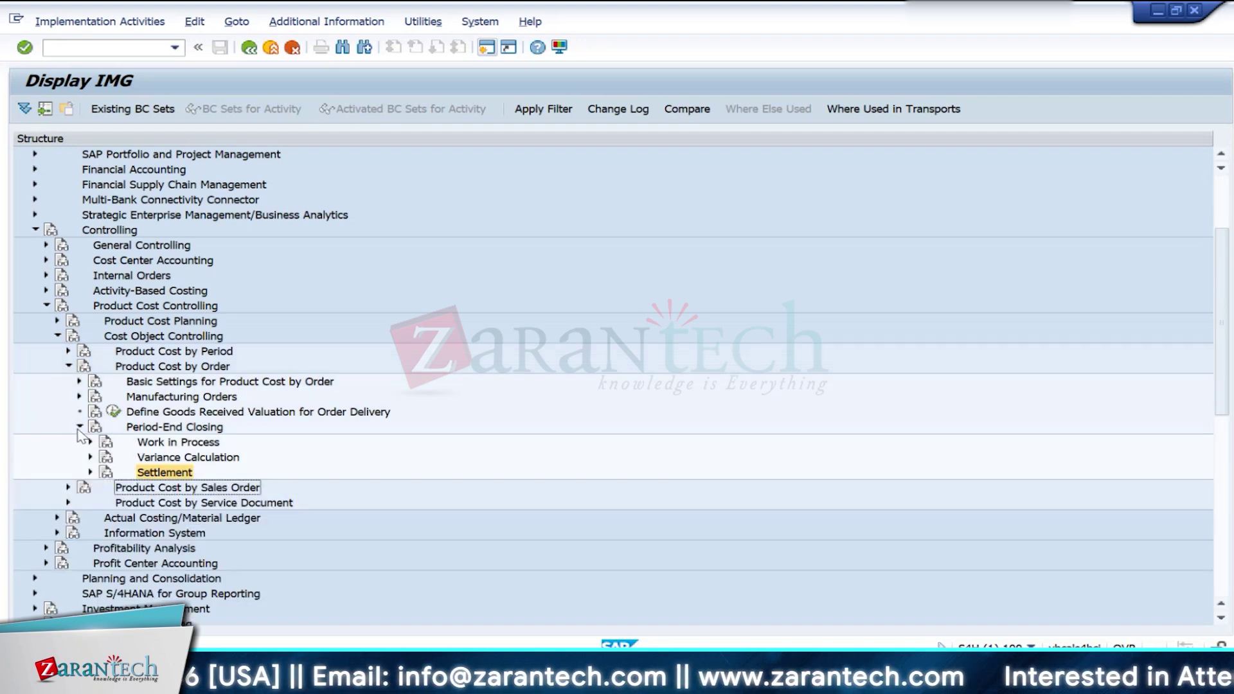
click(79, 428)
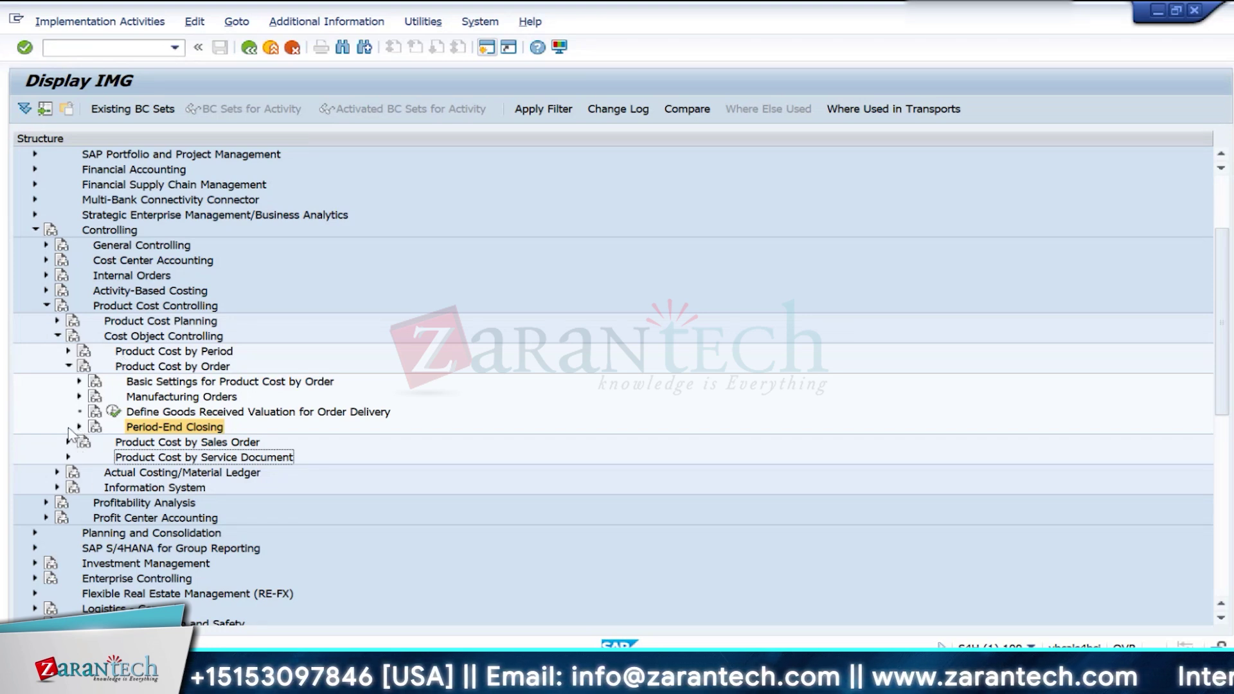
click(79, 397)
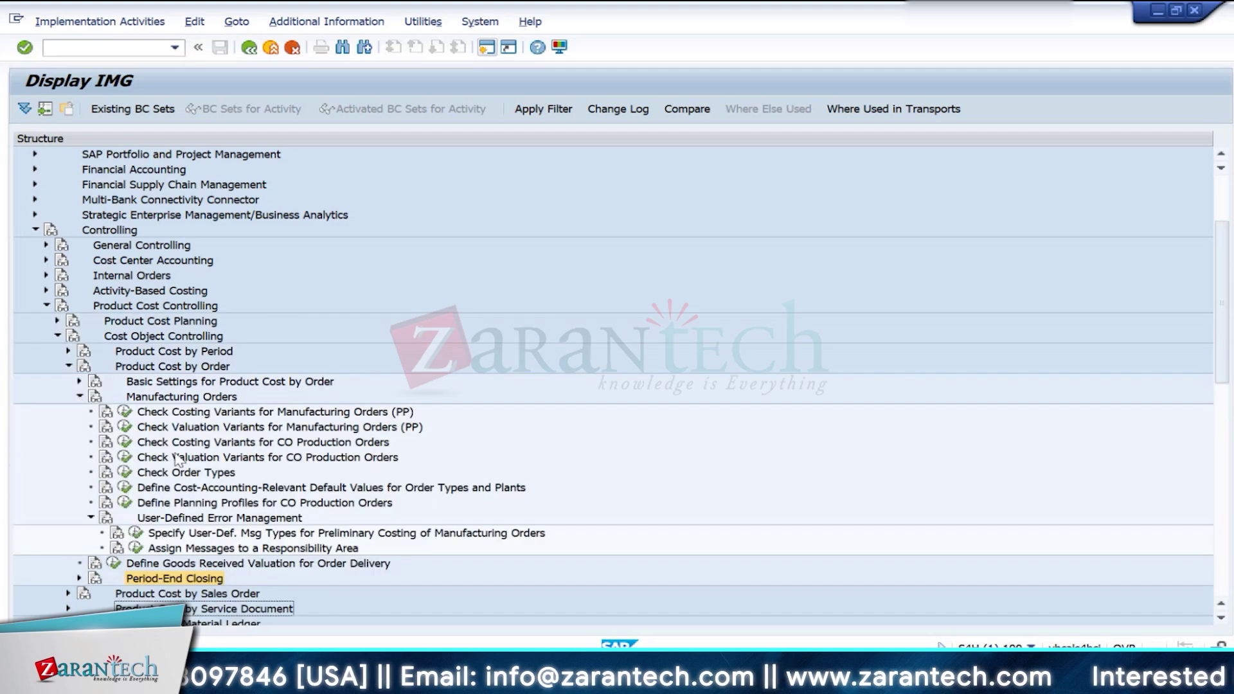
click(124, 487)
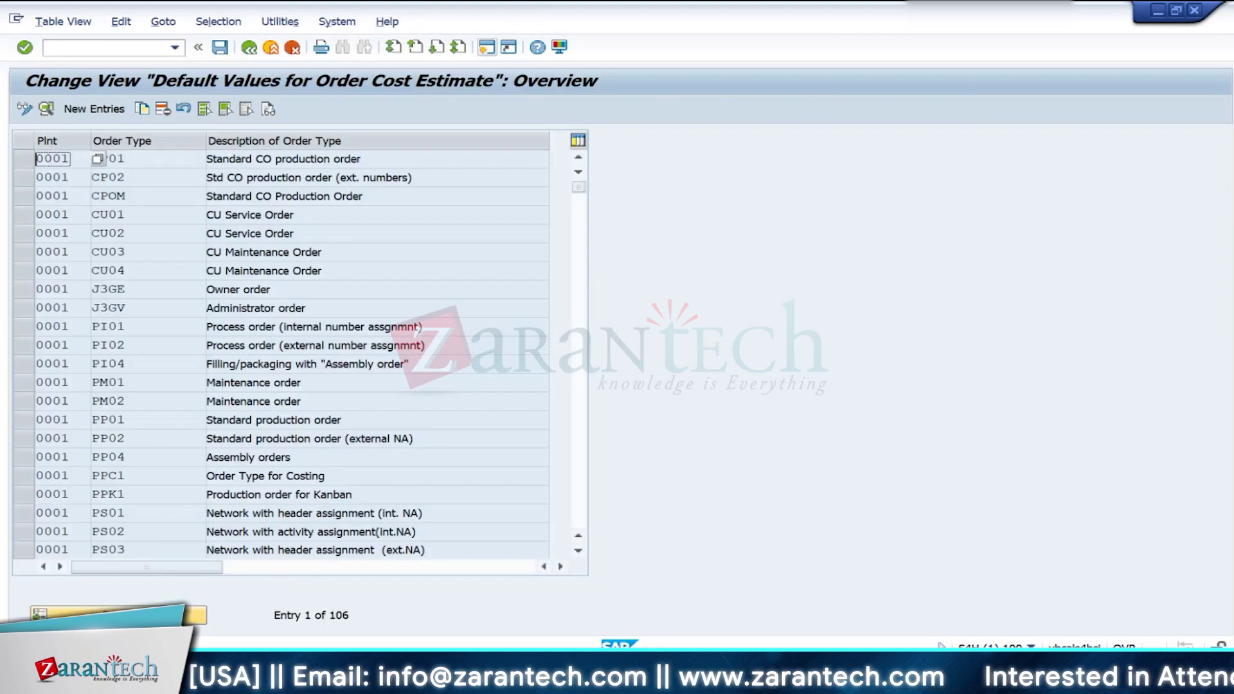
Step: Locate plant IN10 in the default values and review order type YBM5's costing variants and results analysis key
click(155, 615)
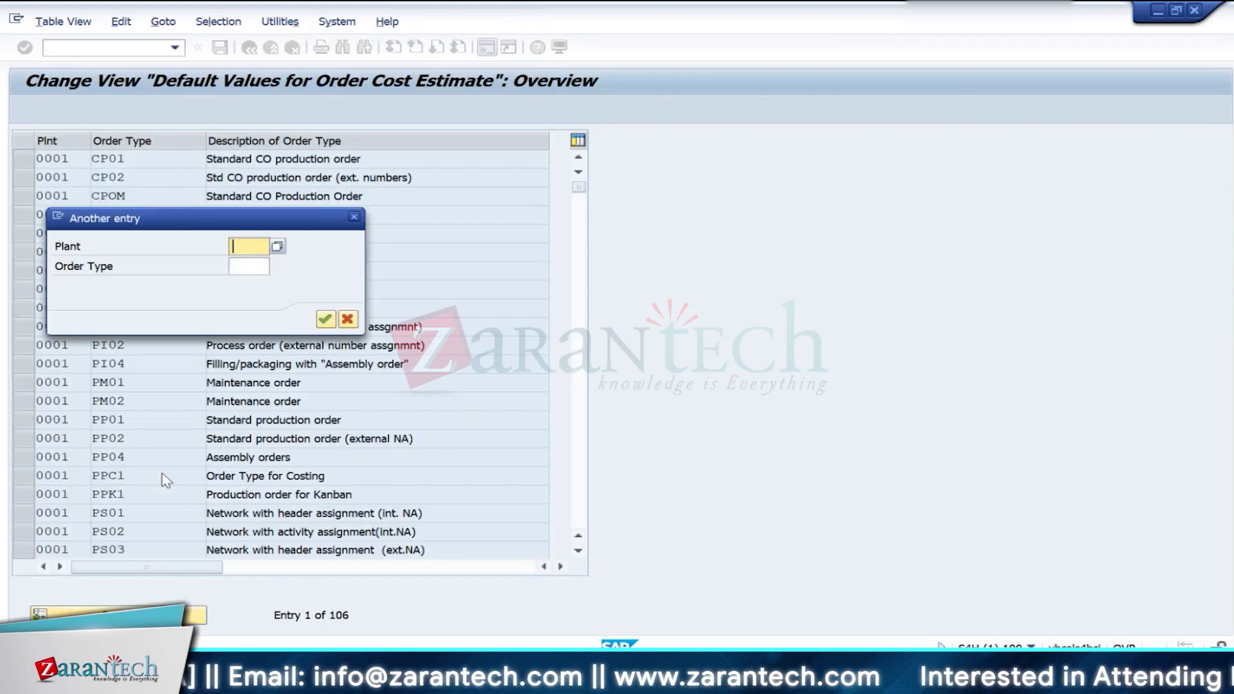
text(in10)
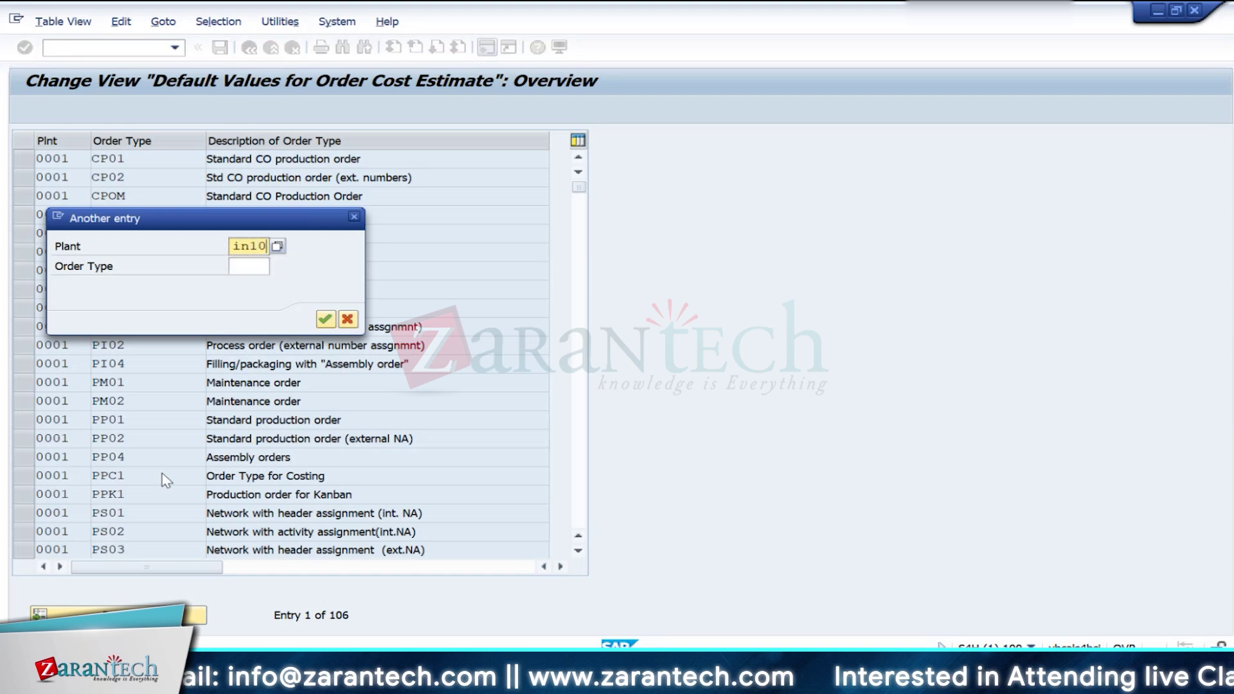
key(Return)
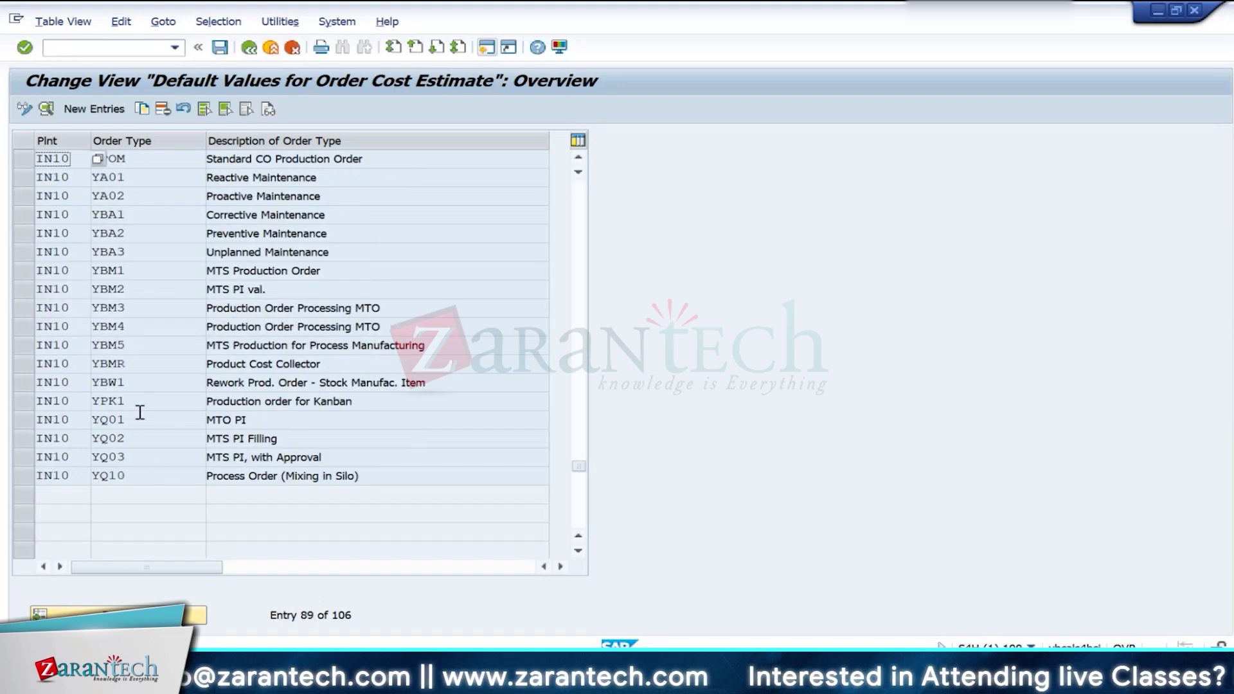
double_click(131, 345)
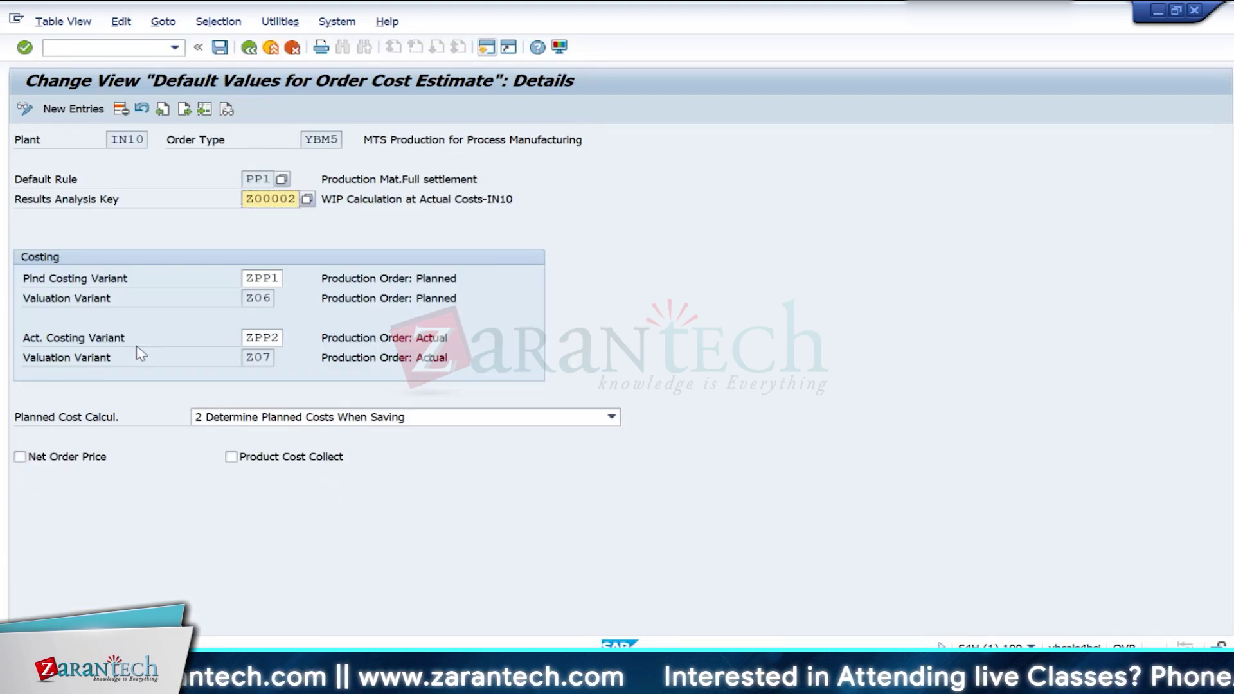
click(271, 281)
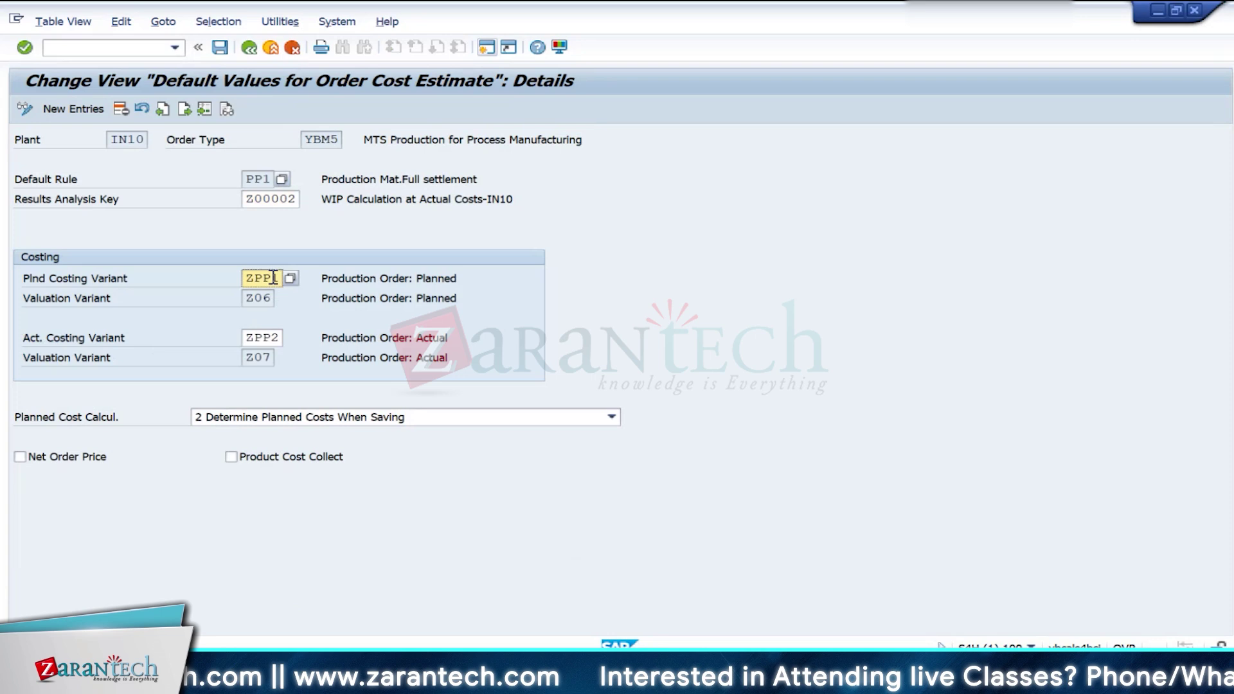
click(259, 331)
click(293, 199)
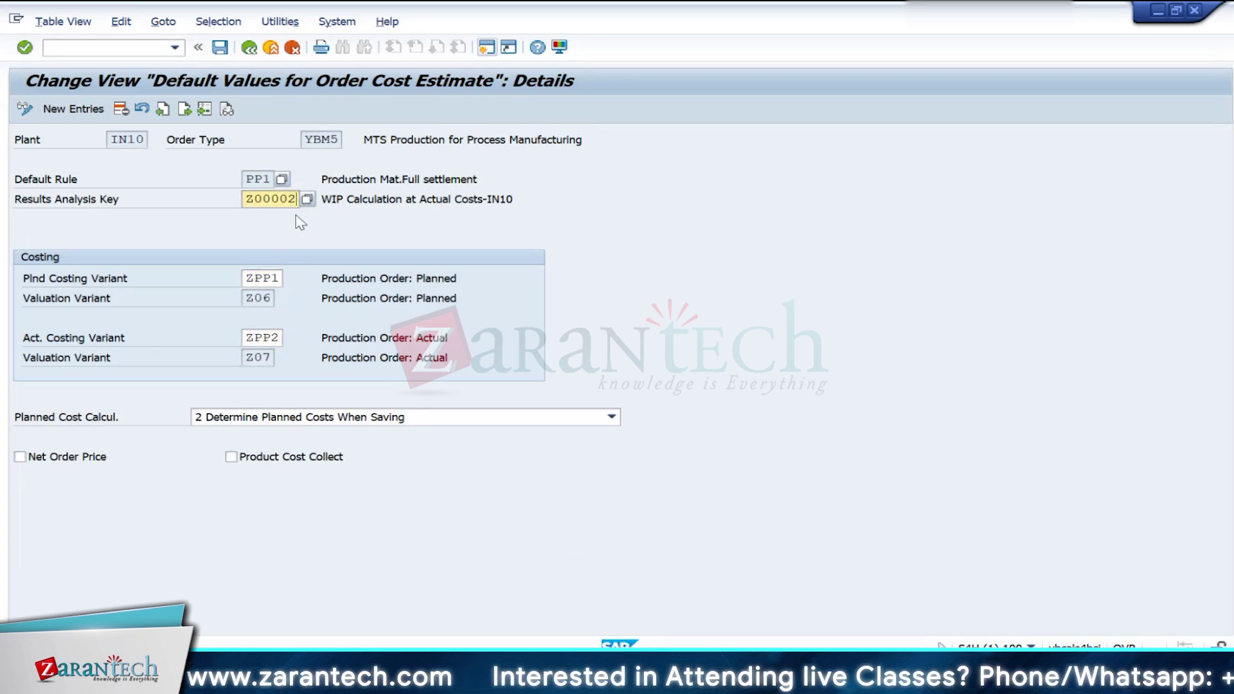
click(250, 52)
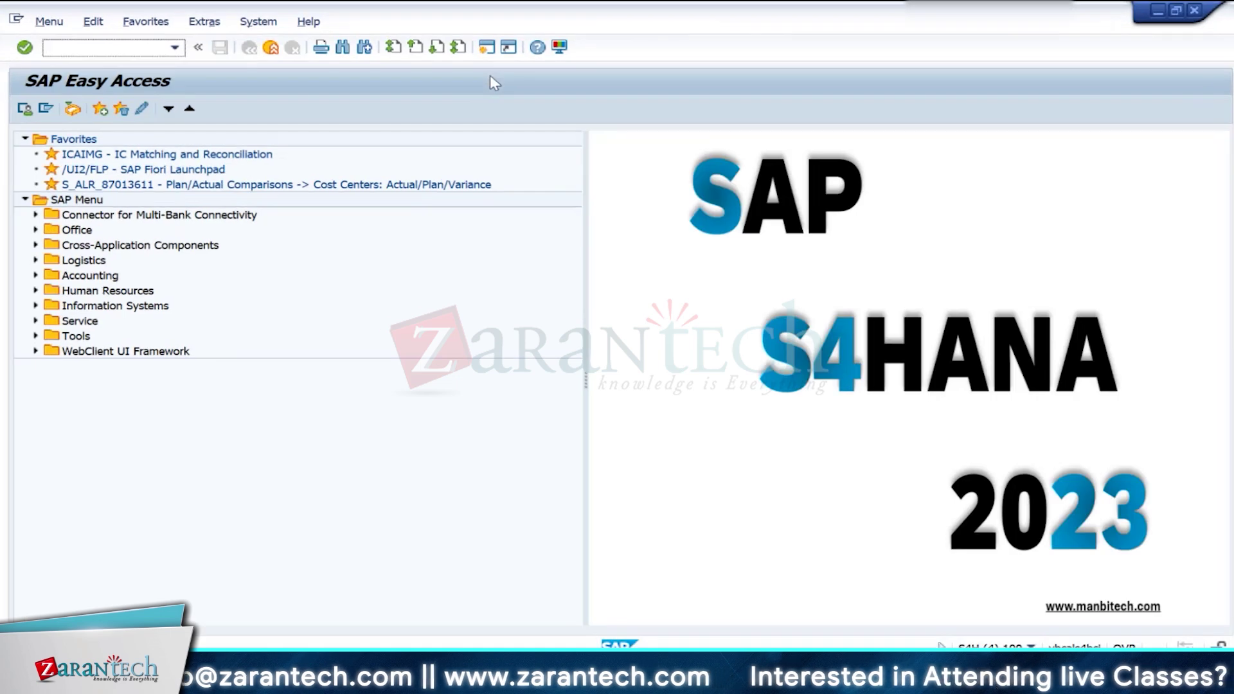
Step: Start Change Material and open material FG100 with the preselected views for plant IN10
key(Return)
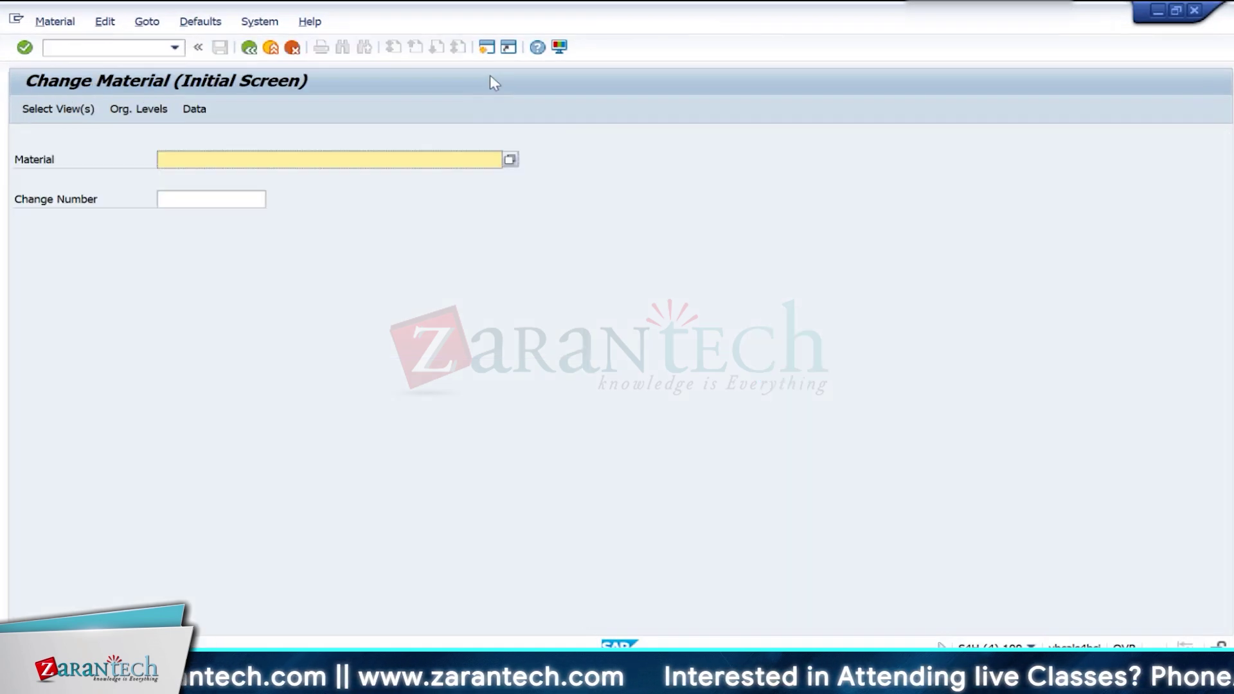
click(358, 159)
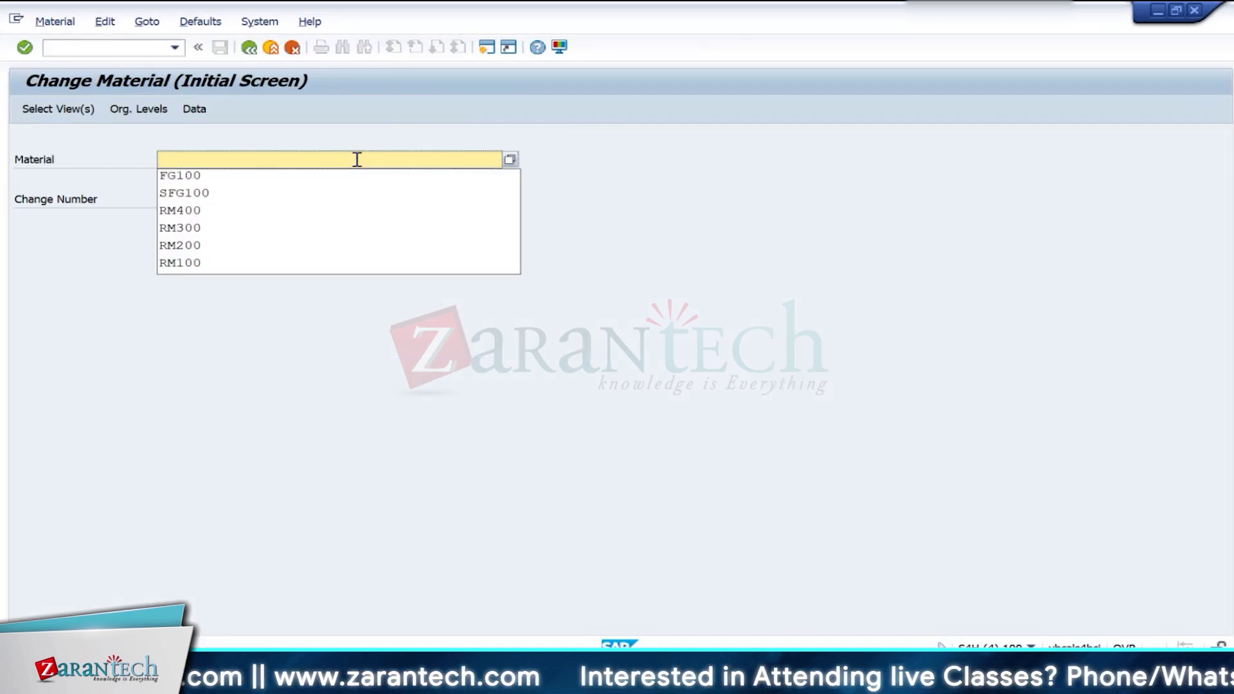
click(319, 176)
key(Return)
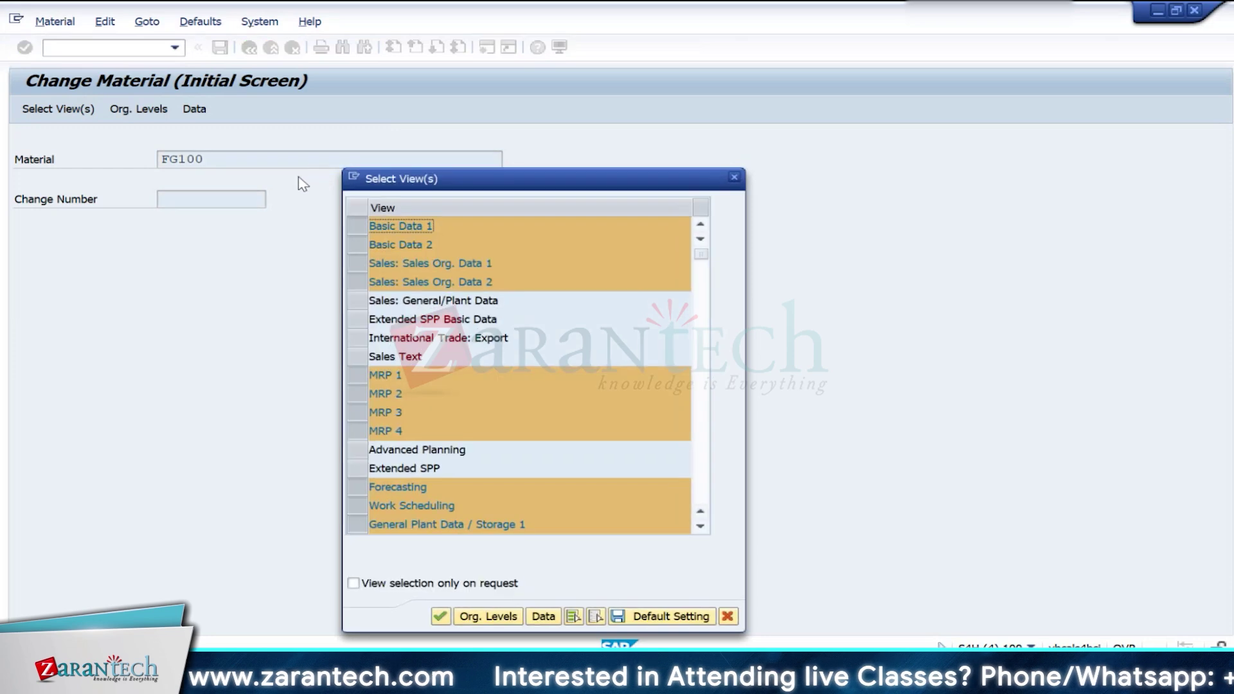
key(Return)
key(BackSpace)
key(Down)
key(Return)
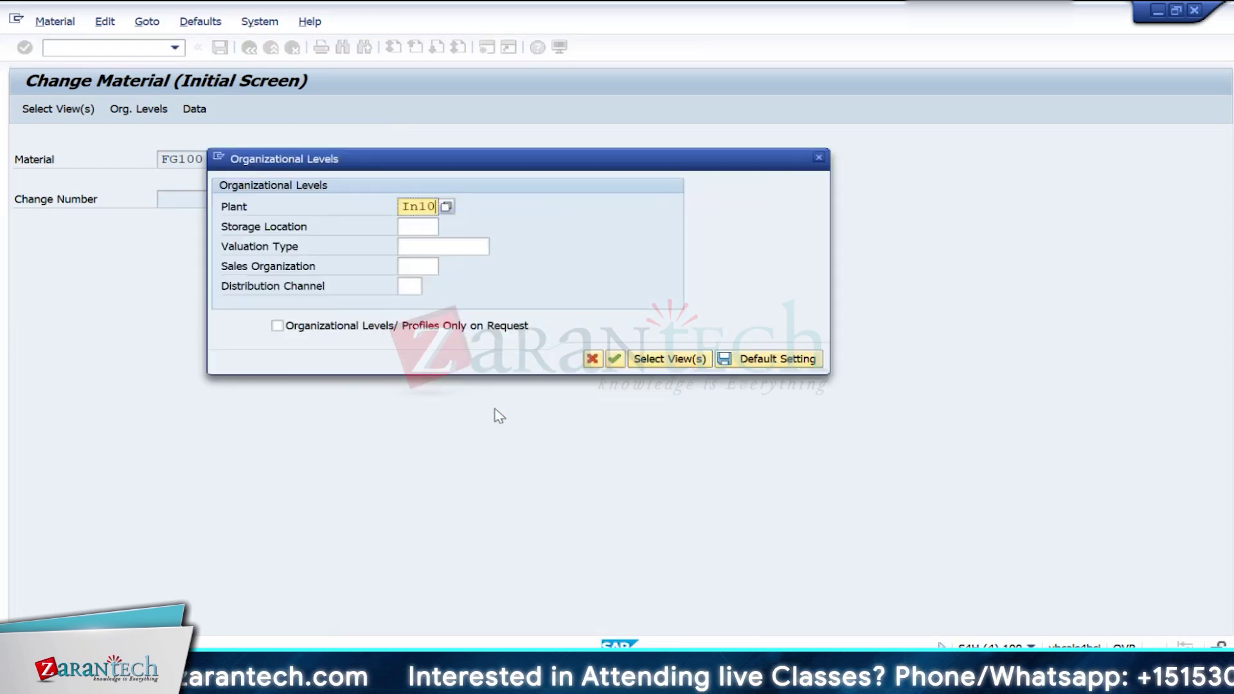
key(Return)
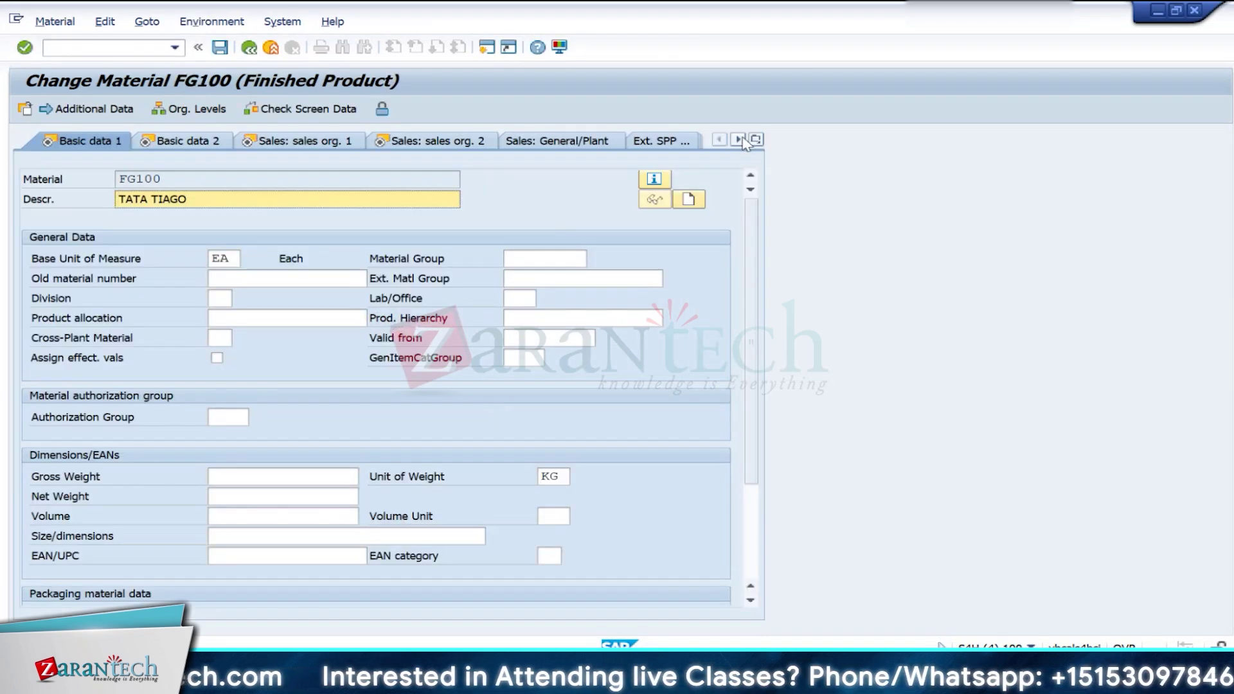
Step: Set the variance key of material FG100 to Z00001 in the Costing 1 view and save the material
click(757, 140)
click(802, 553)
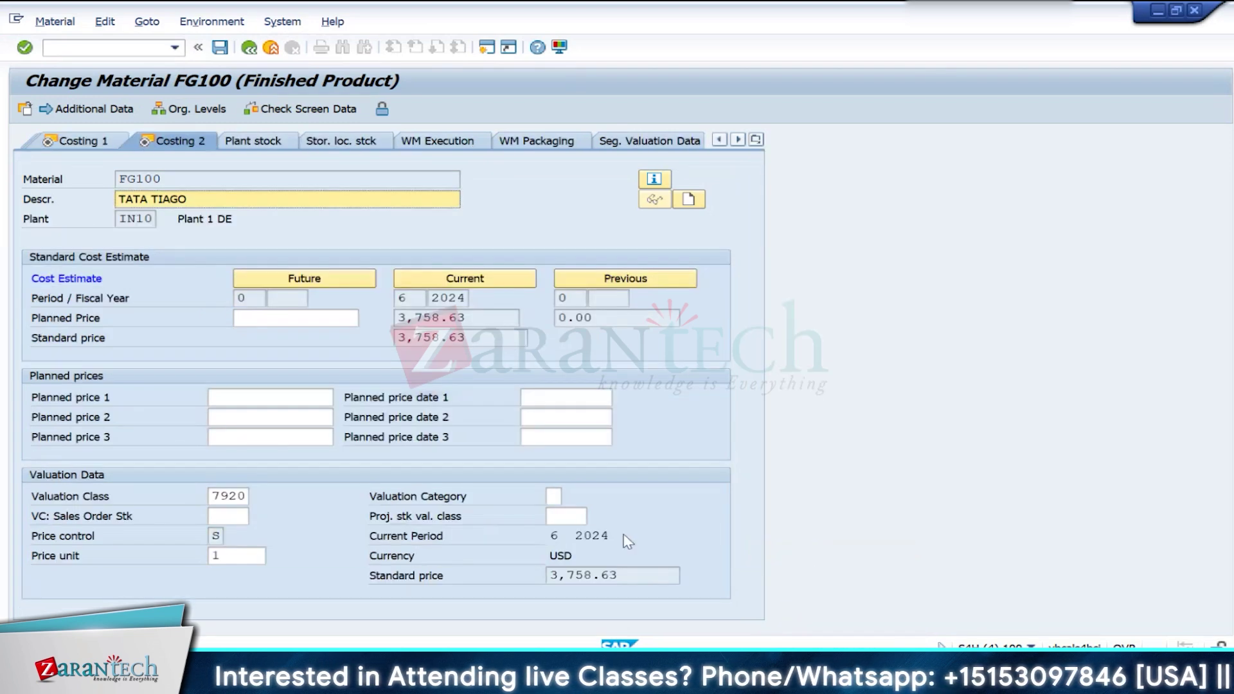
click(106, 143)
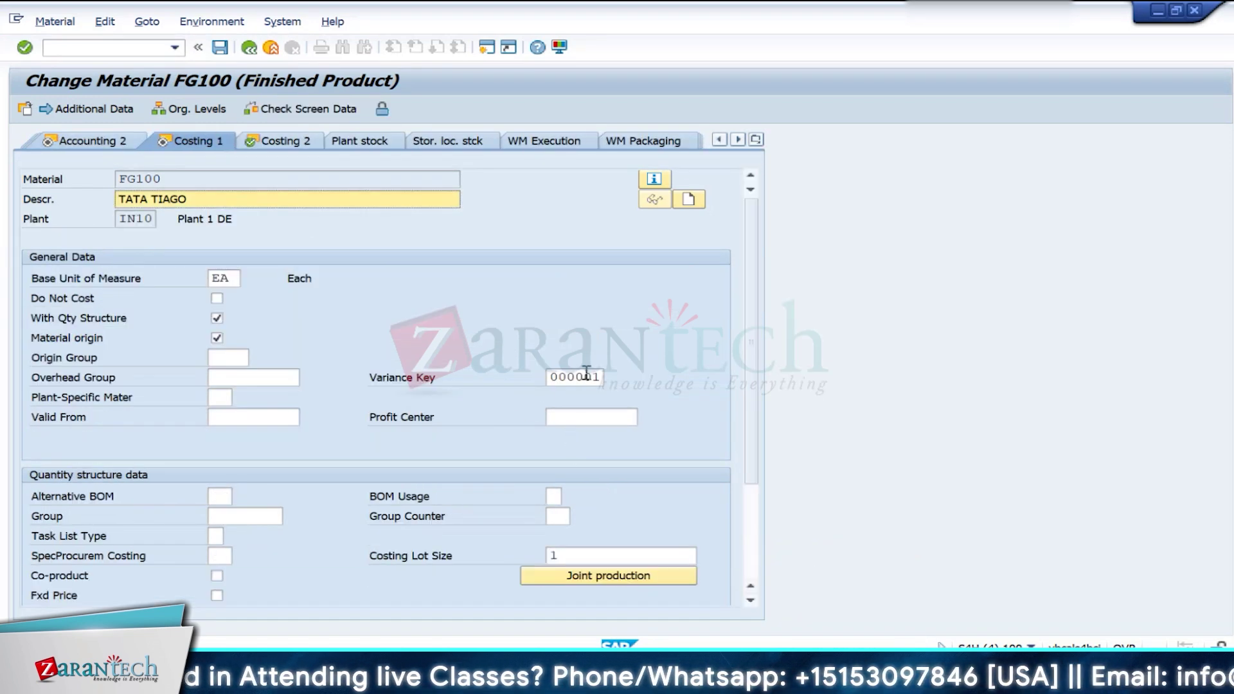
click(601, 377)
click(610, 378)
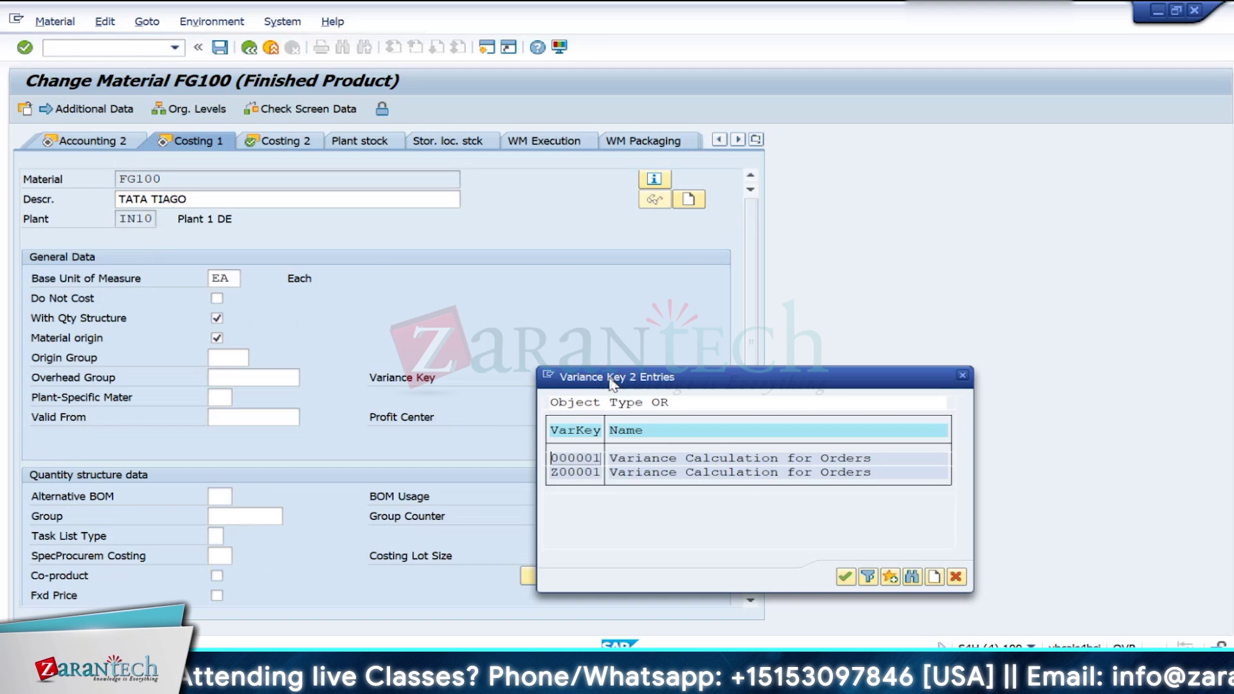
click(572, 473)
double_click(575, 473)
click(224, 51)
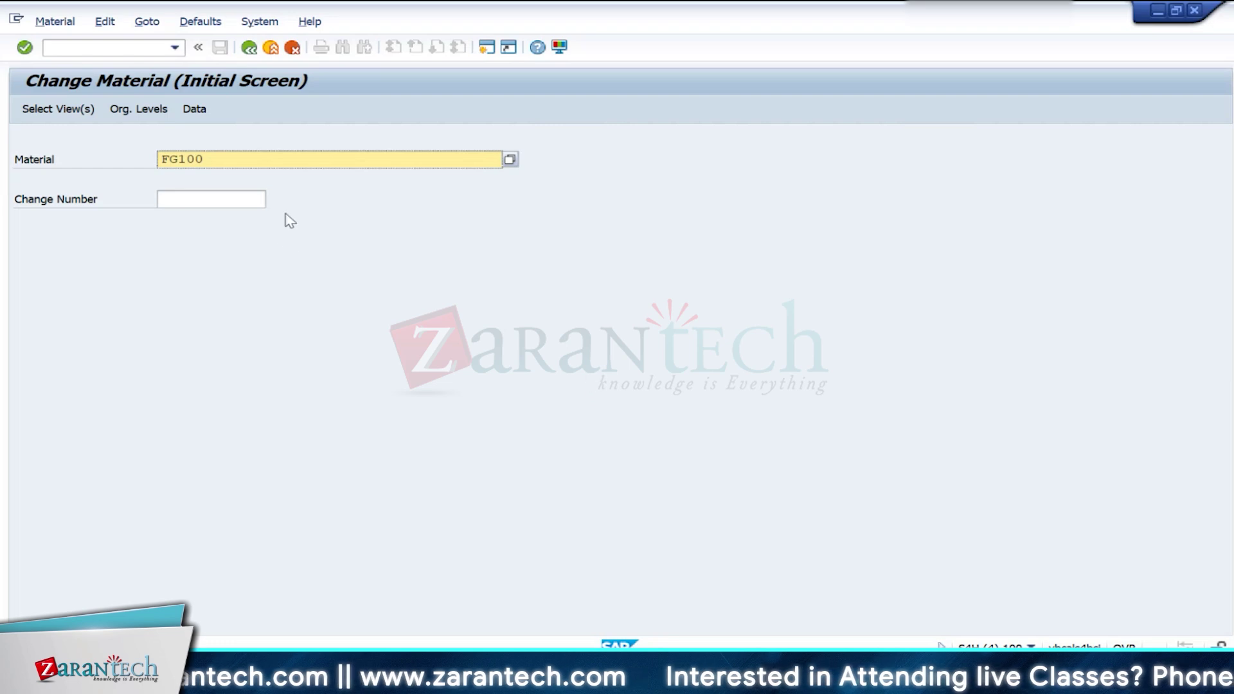
Step: Leave Change Material and start production order creation with transaction CO01
click(249, 51)
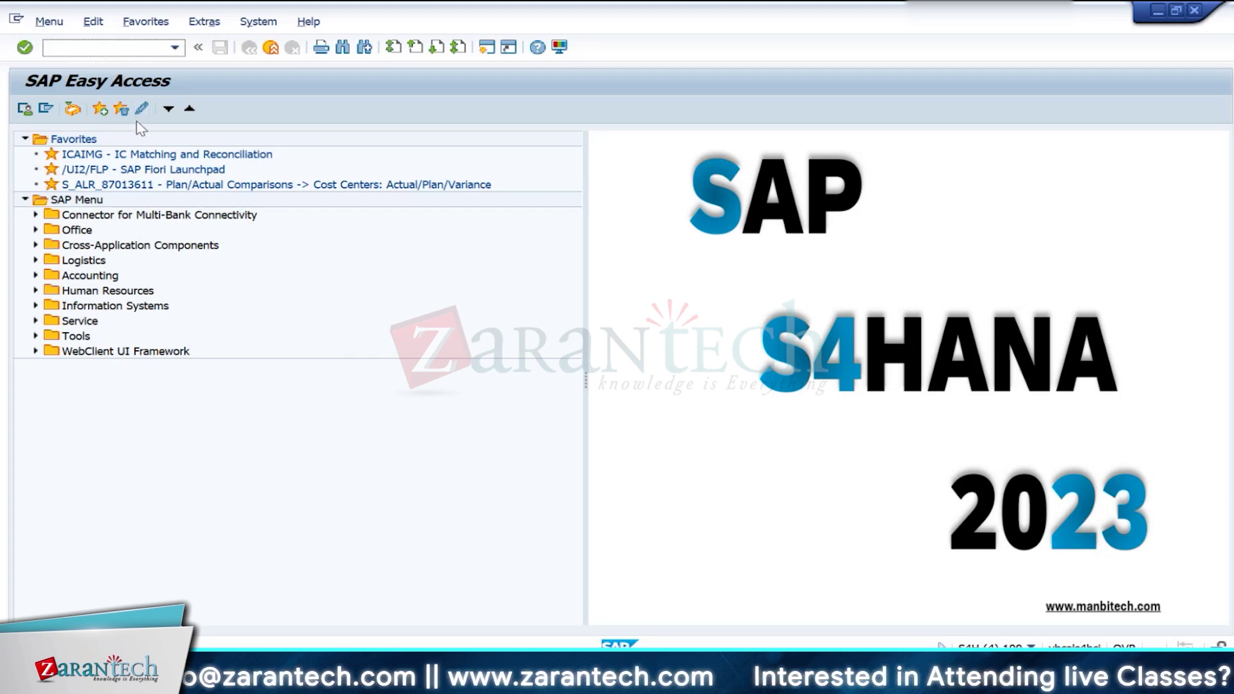
text(CO0)
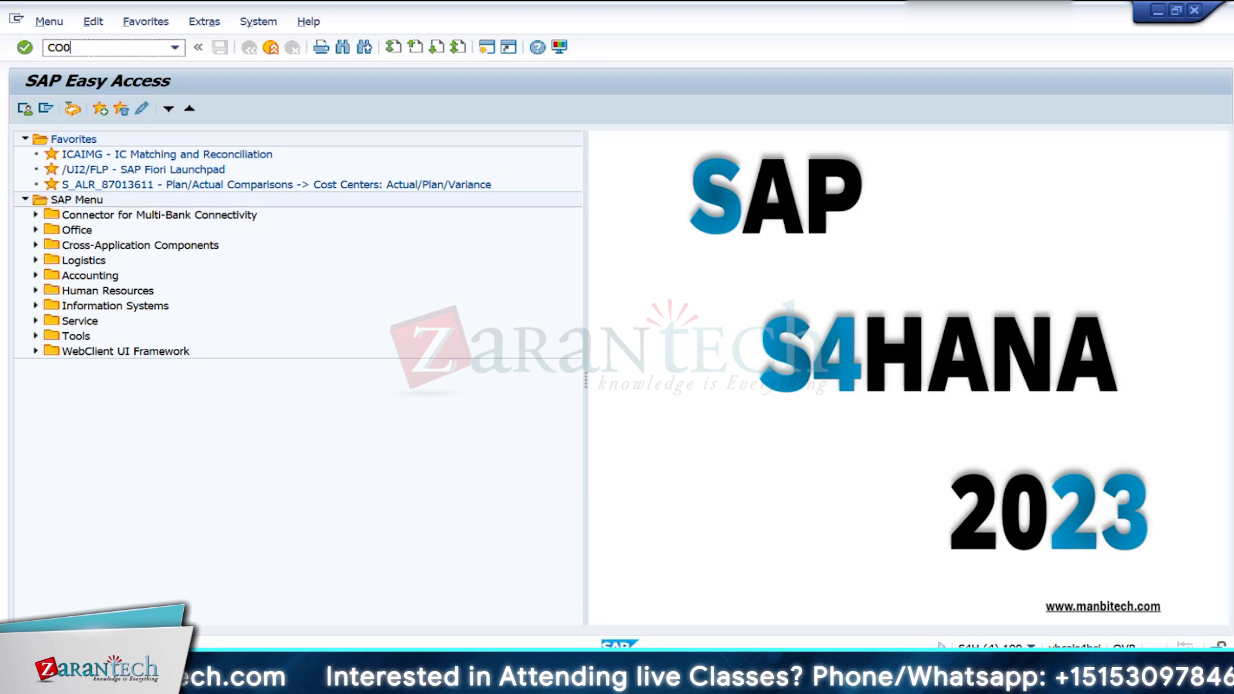
text(1)
key(Return)
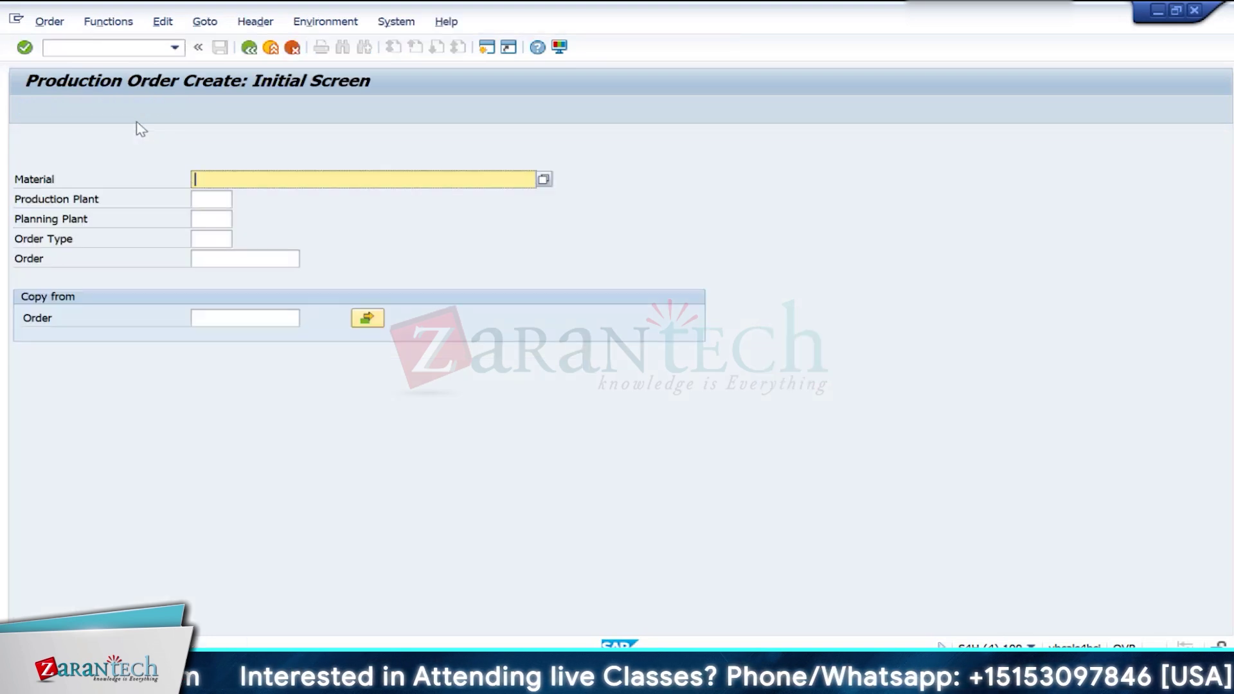
Step: Enter material FG100, production plant IN10 and order type YB35 for the new production order
text(FG)
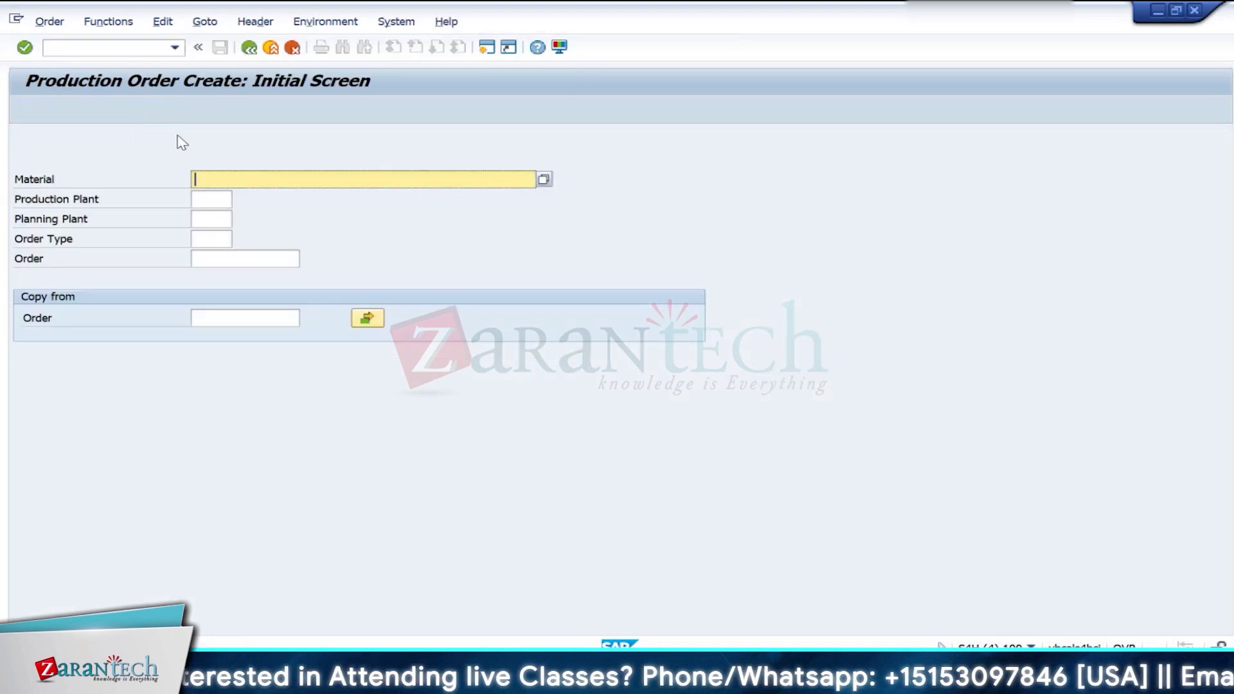
text(100)
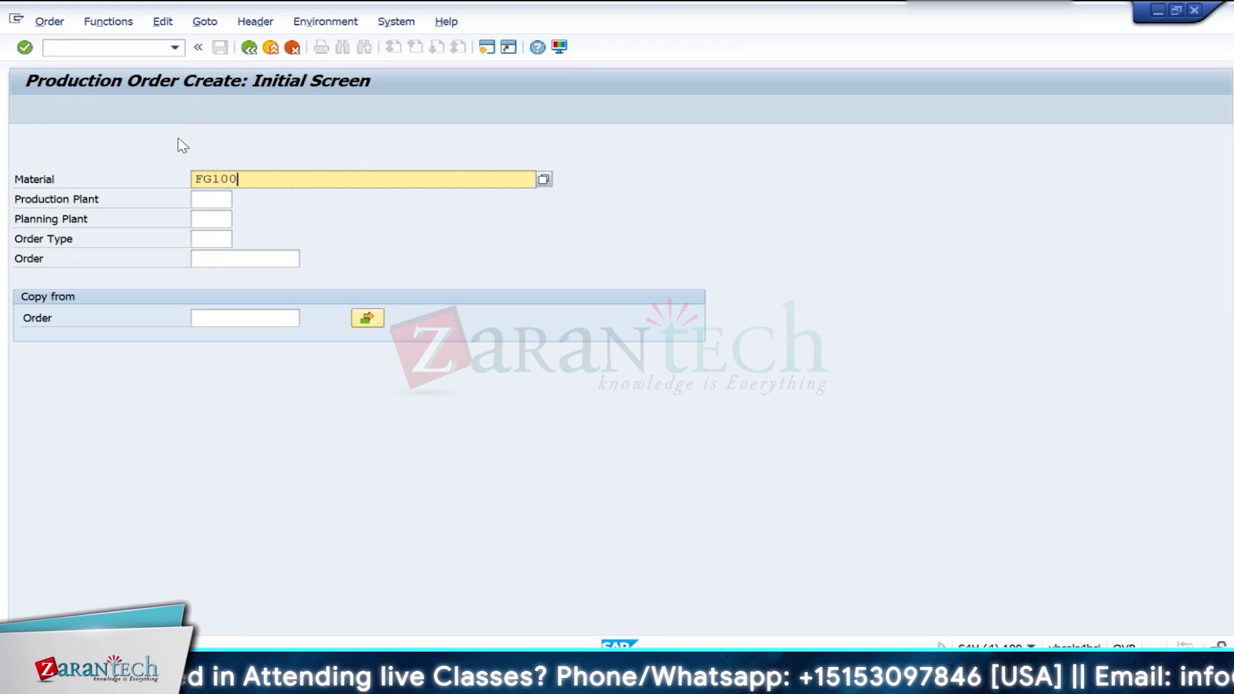
key(Tab)
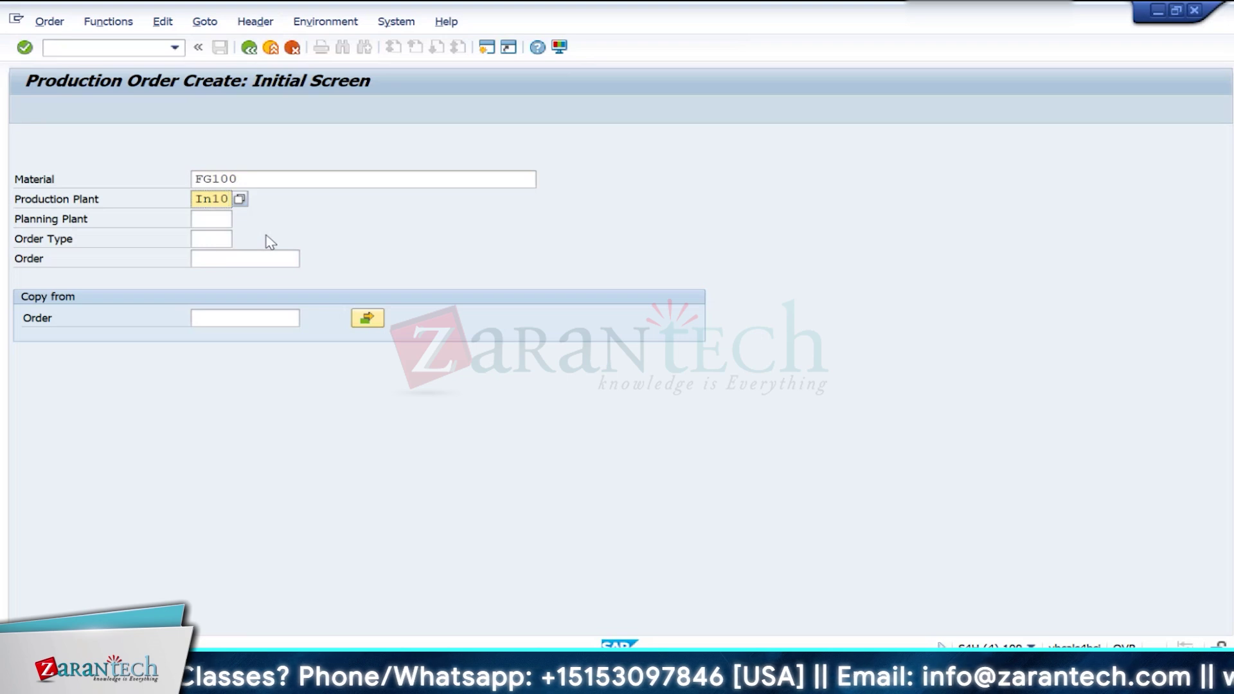
click(226, 239)
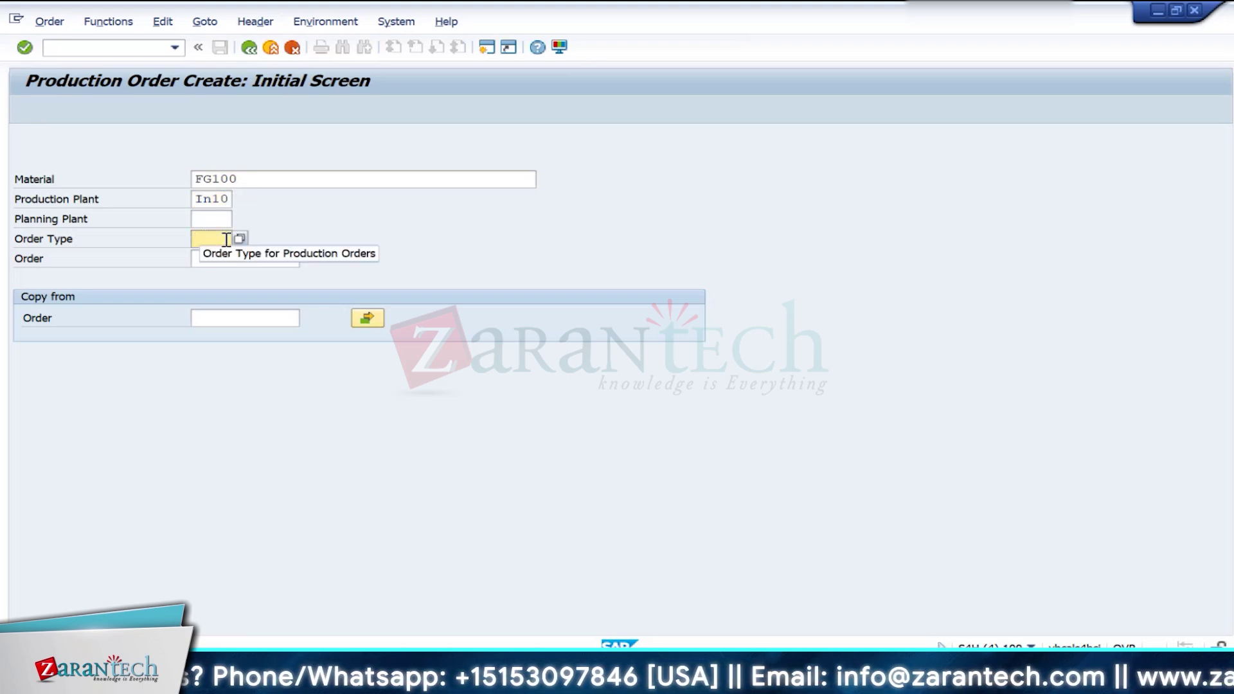
text(yb35)
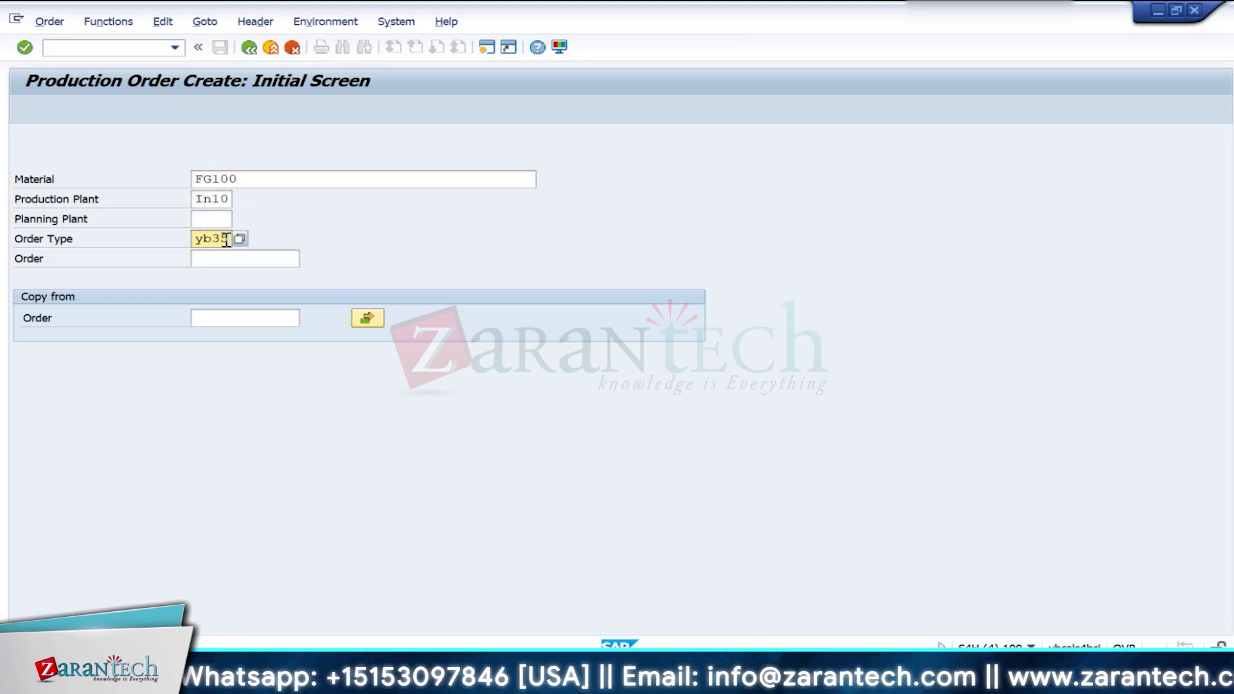
key(Return)
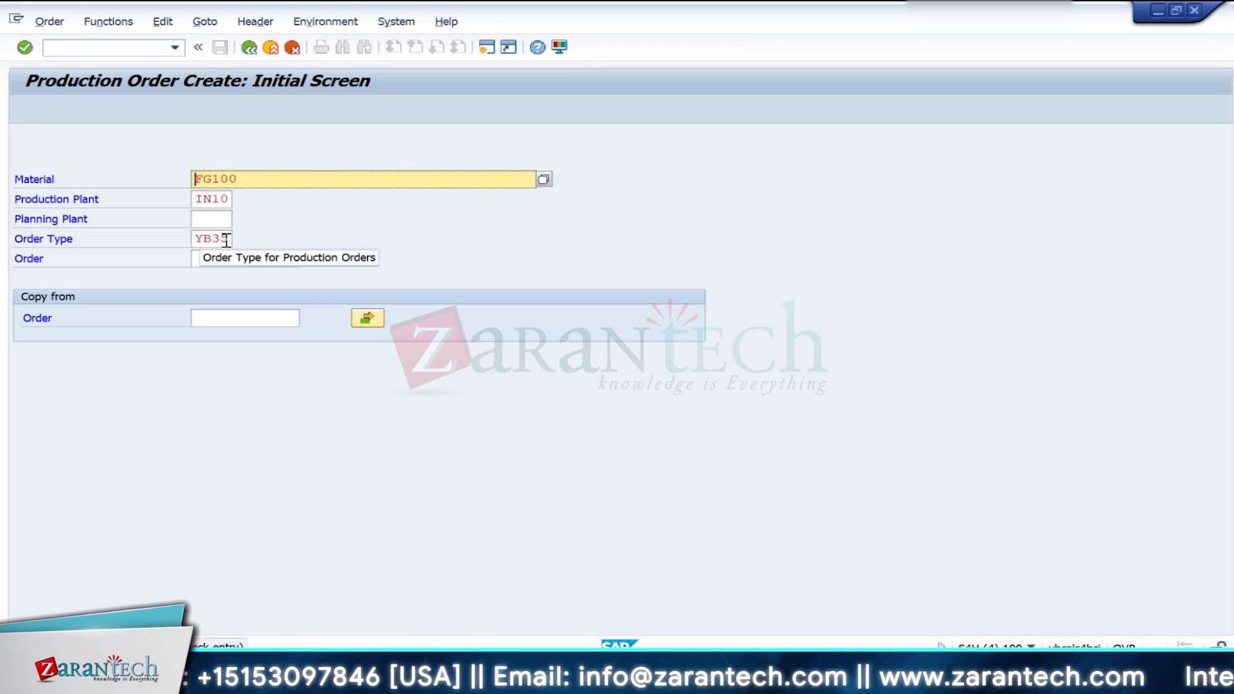
Step: Correct the order type to YBM5 and open the production order header
click(228, 238)
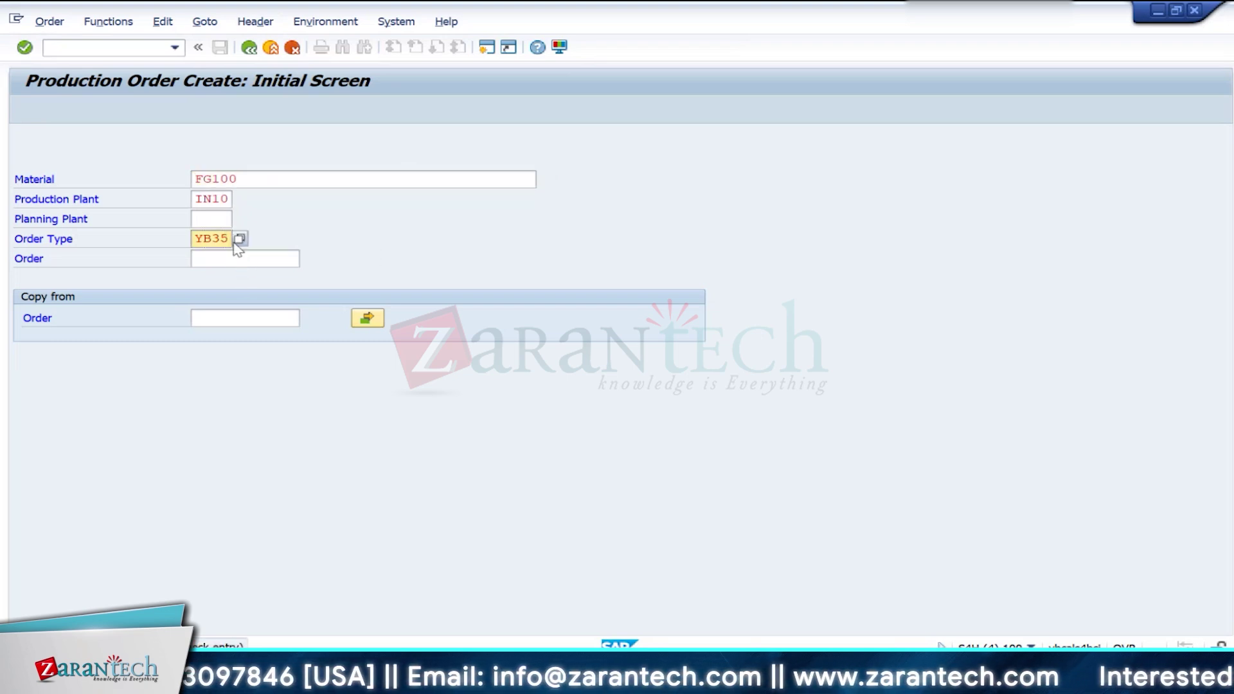
key(BackSpace)
key(BackSpace)
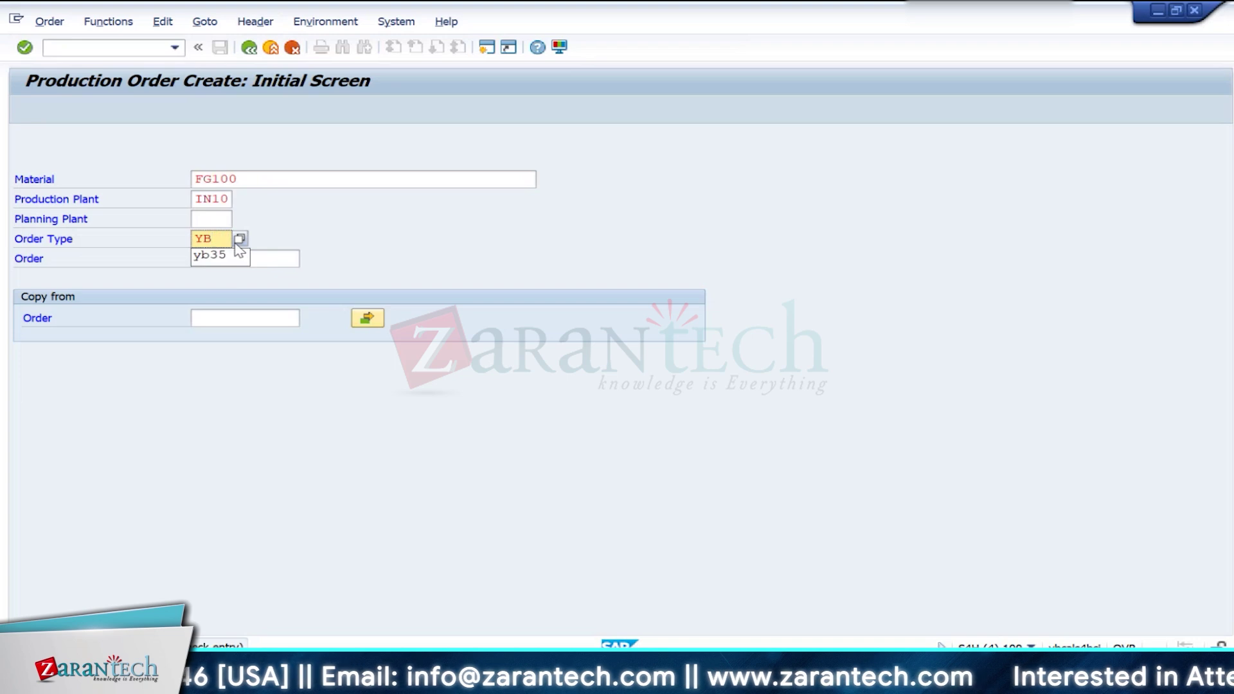
text(m5)
key(Return)
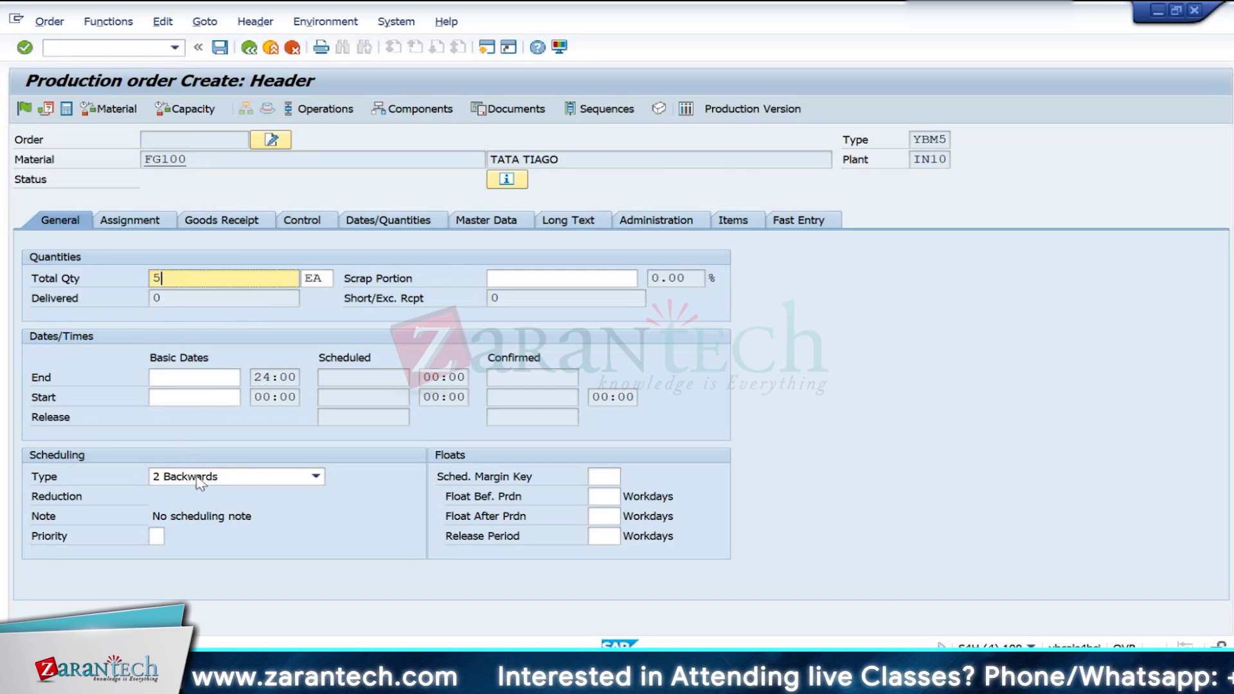
Step: Try to schedule the order for 5 EA of FG100 by current date, exit the routing selection and leave order creation
click(219, 479)
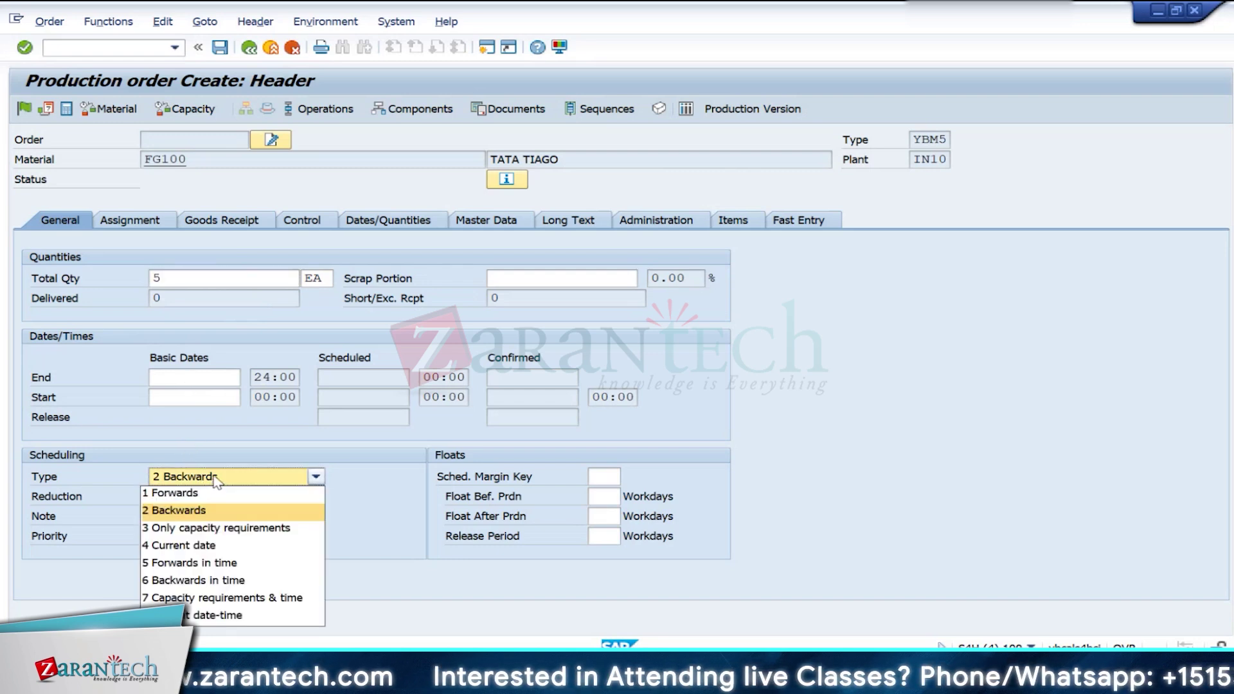
click(187, 547)
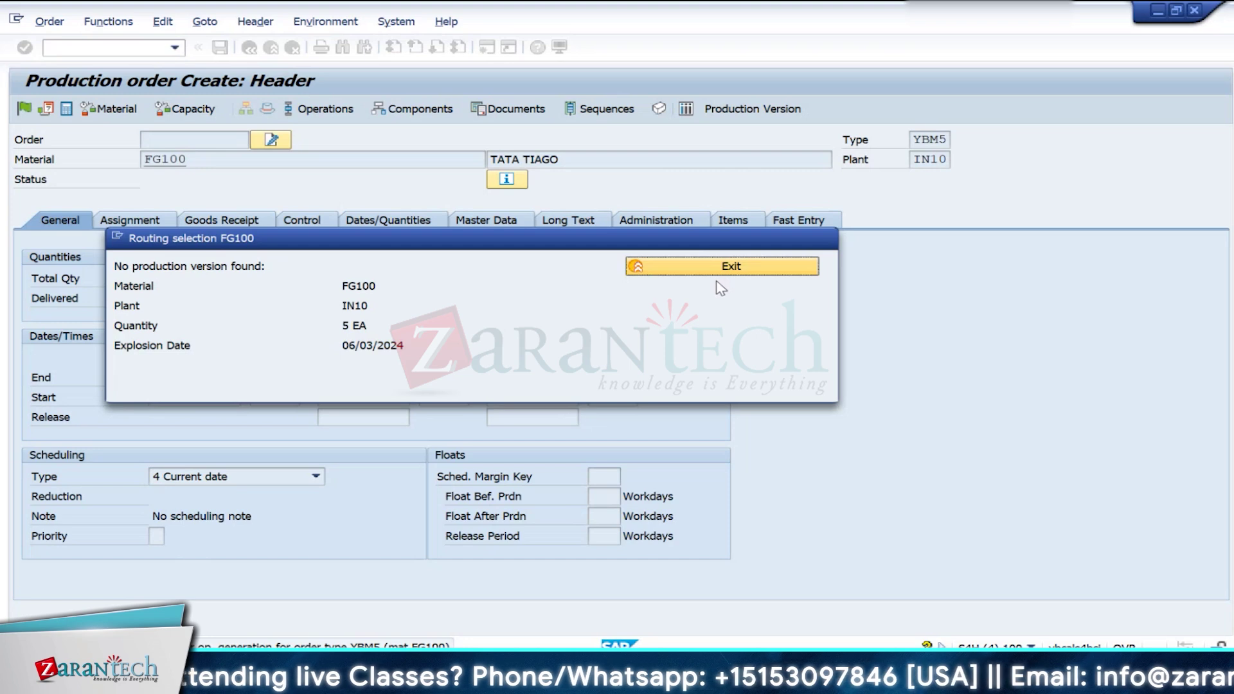
click(739, 271)
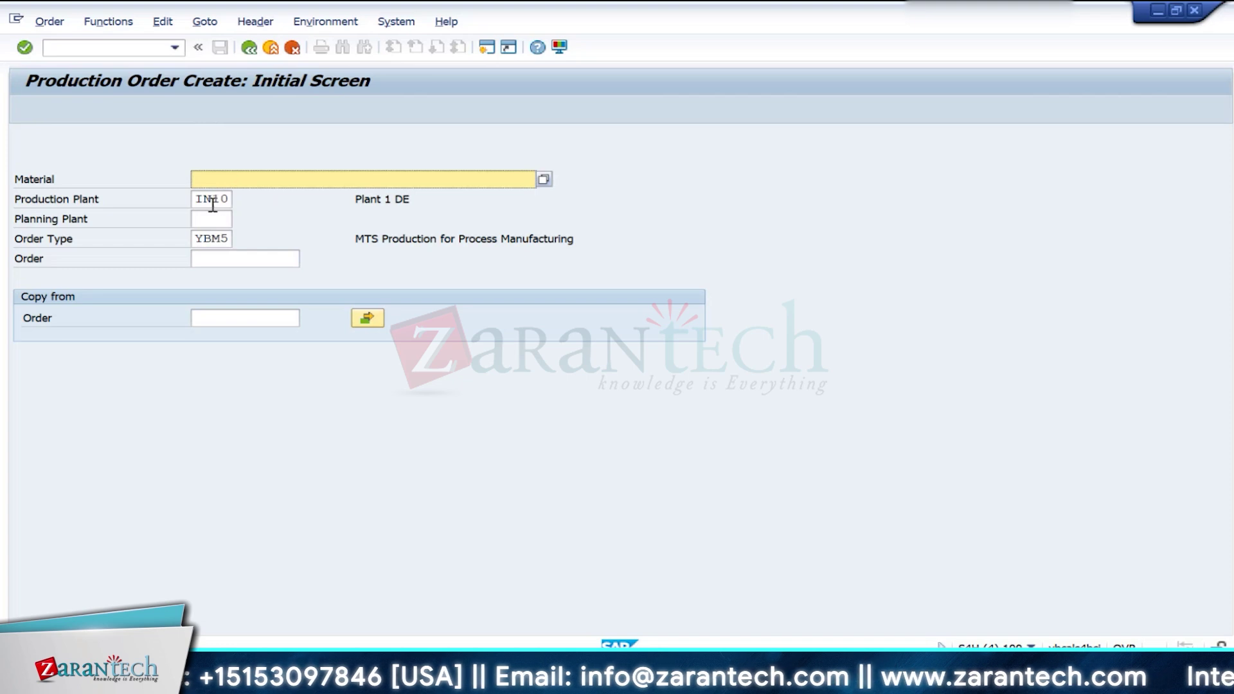
click(270, 48)
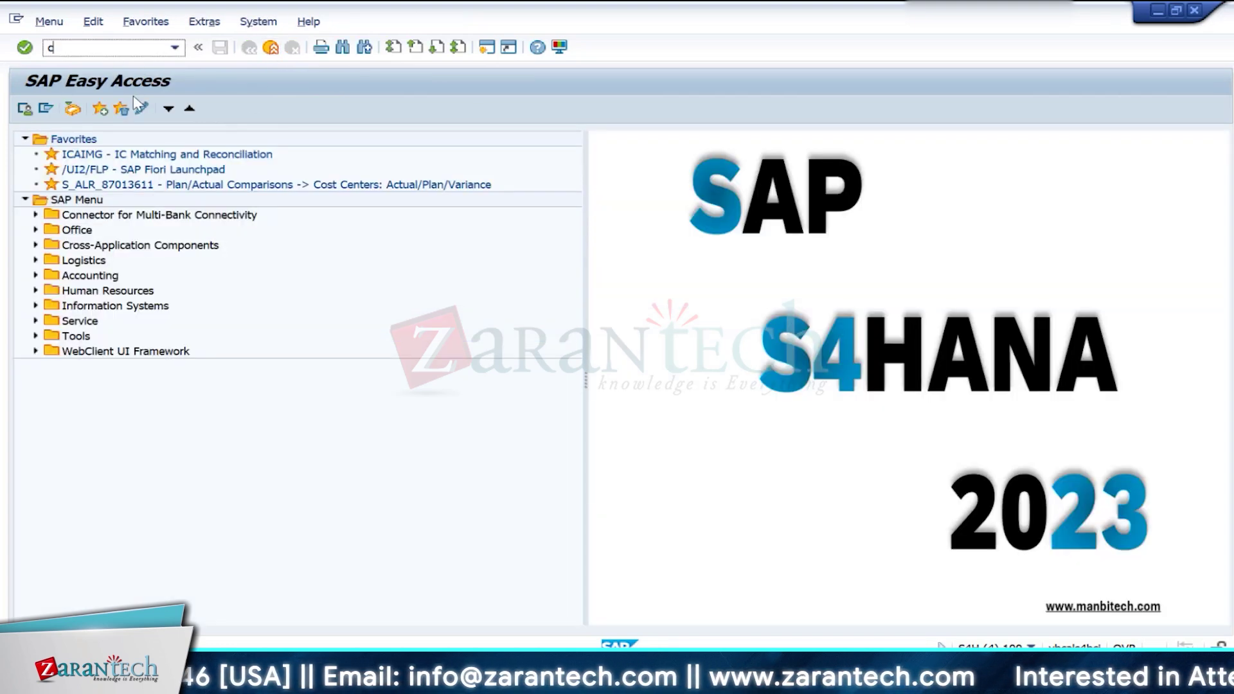
text(22)
key(BackSpace)
key(BackSpace)
key(BackSpace)
key(BackSpace)
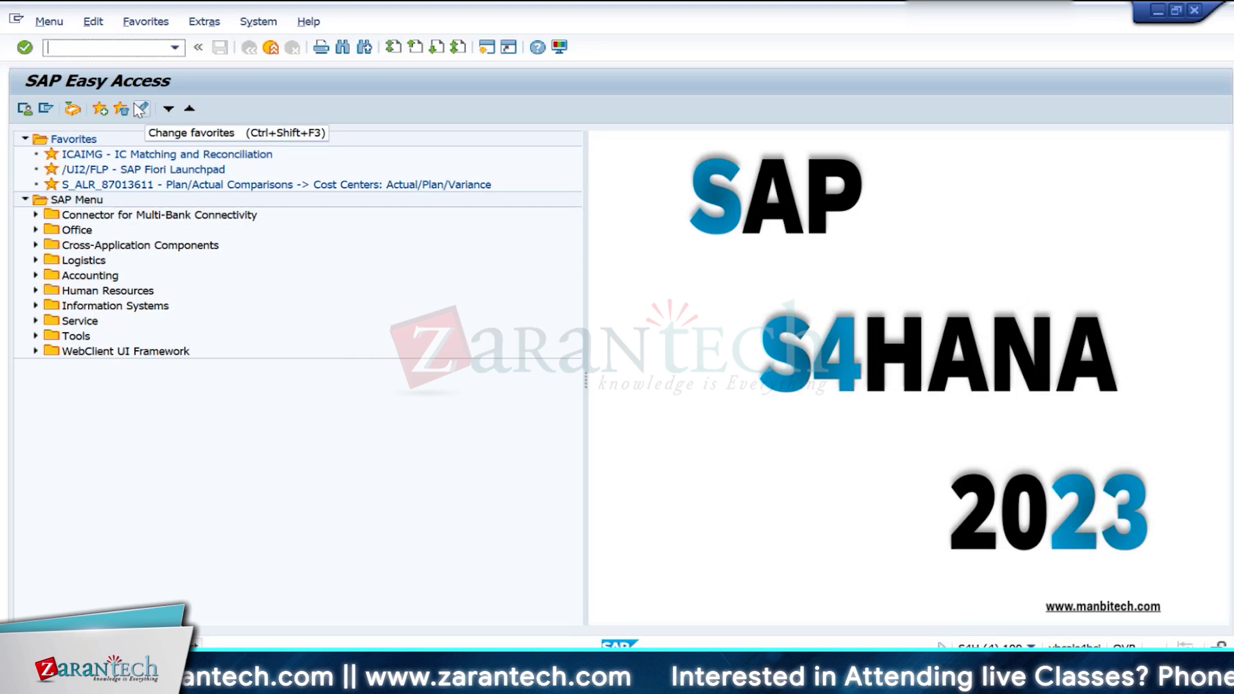
text(mm0)
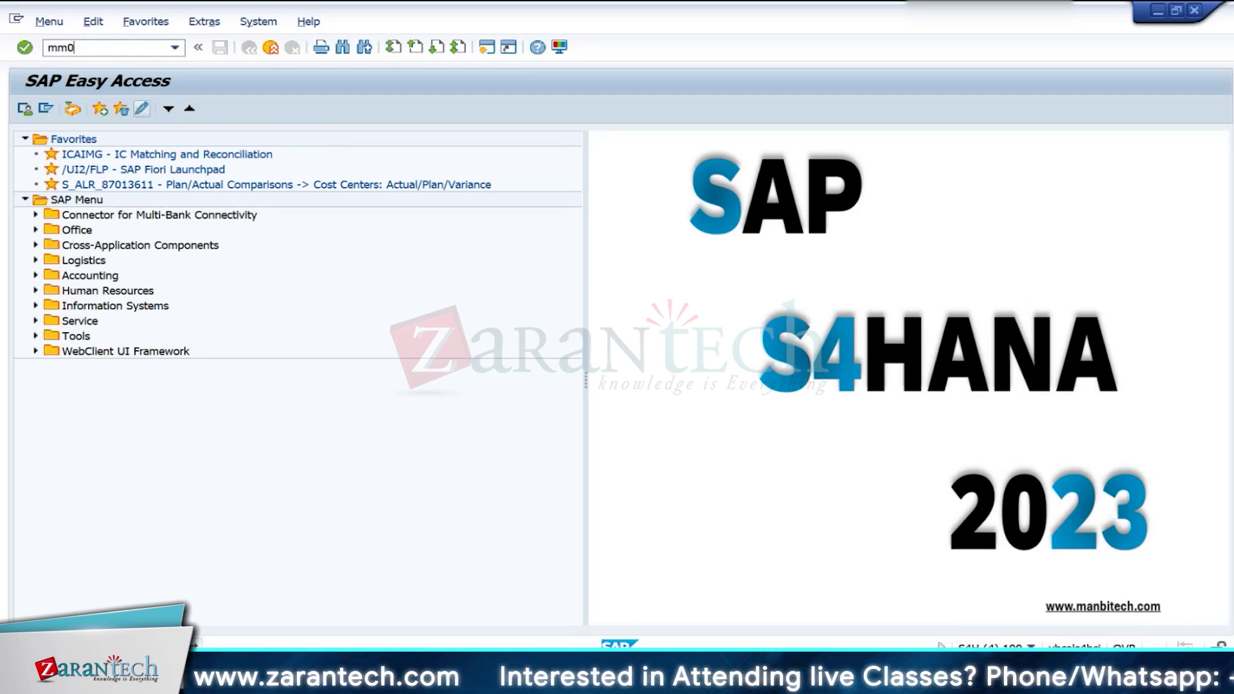
key(BackSpace)
key(BackSpace)
key(BackSpace)
key(BackSpace)
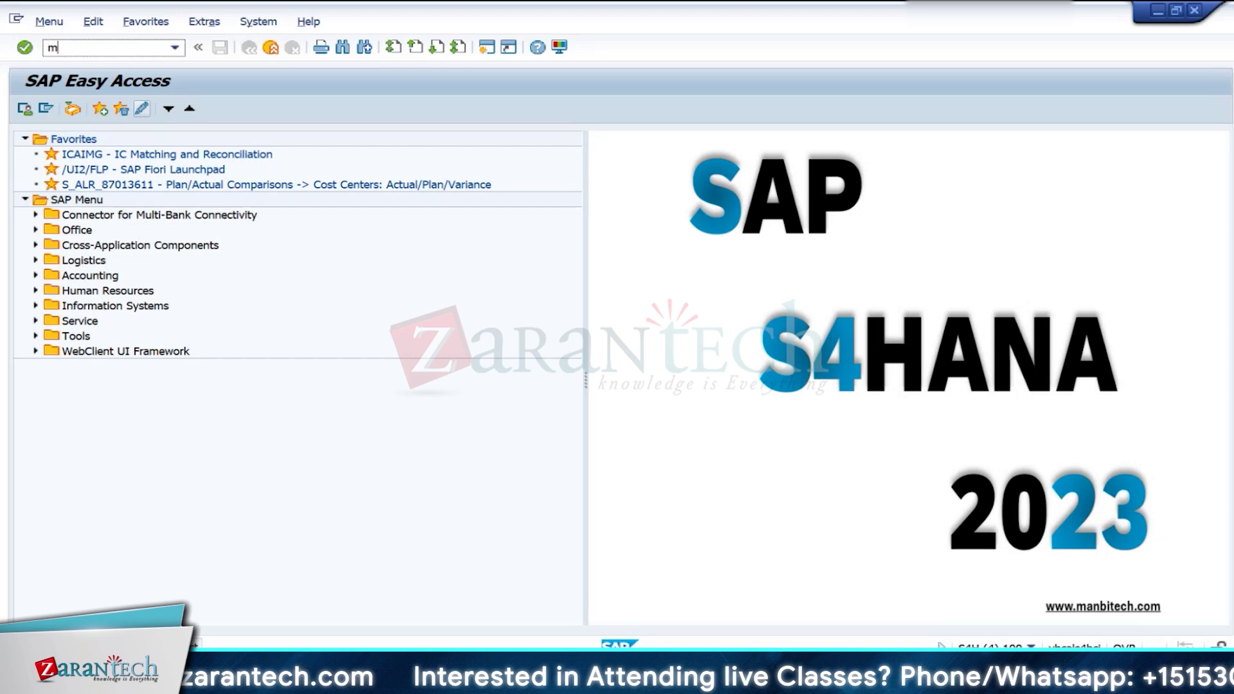
Step: Start production version mass processing with transaction C223 and load the versions for material FG100 in plant IN10
text(c223)
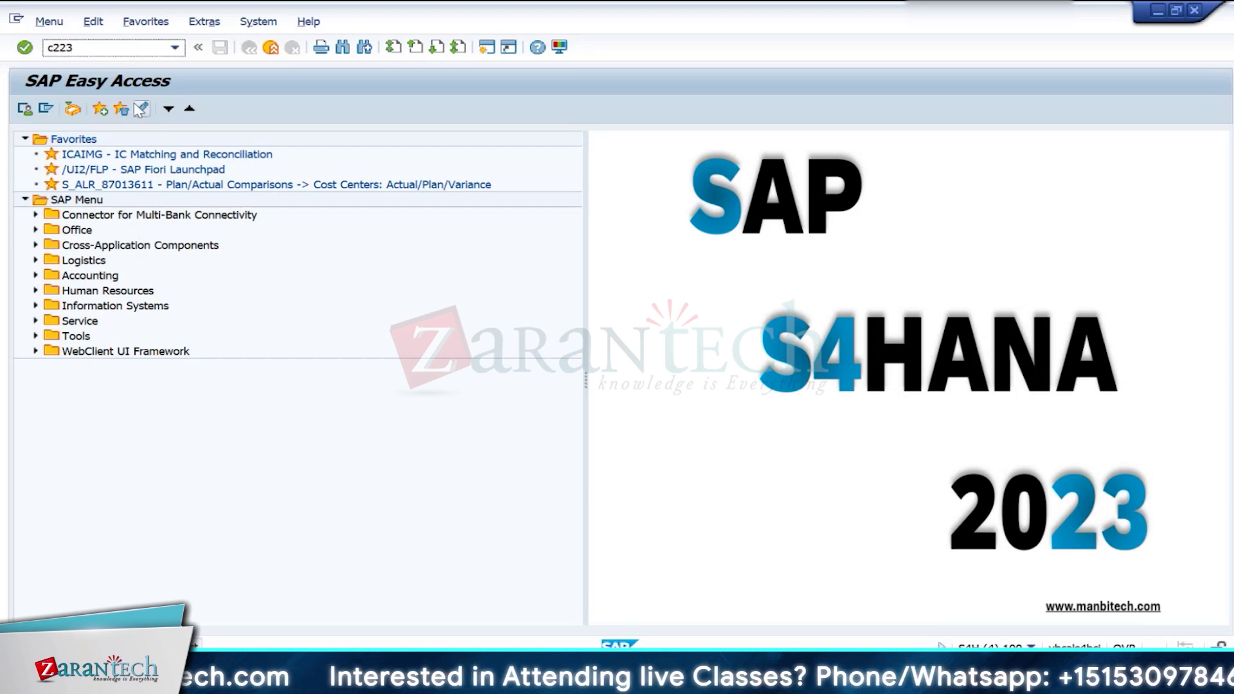
key(Return)
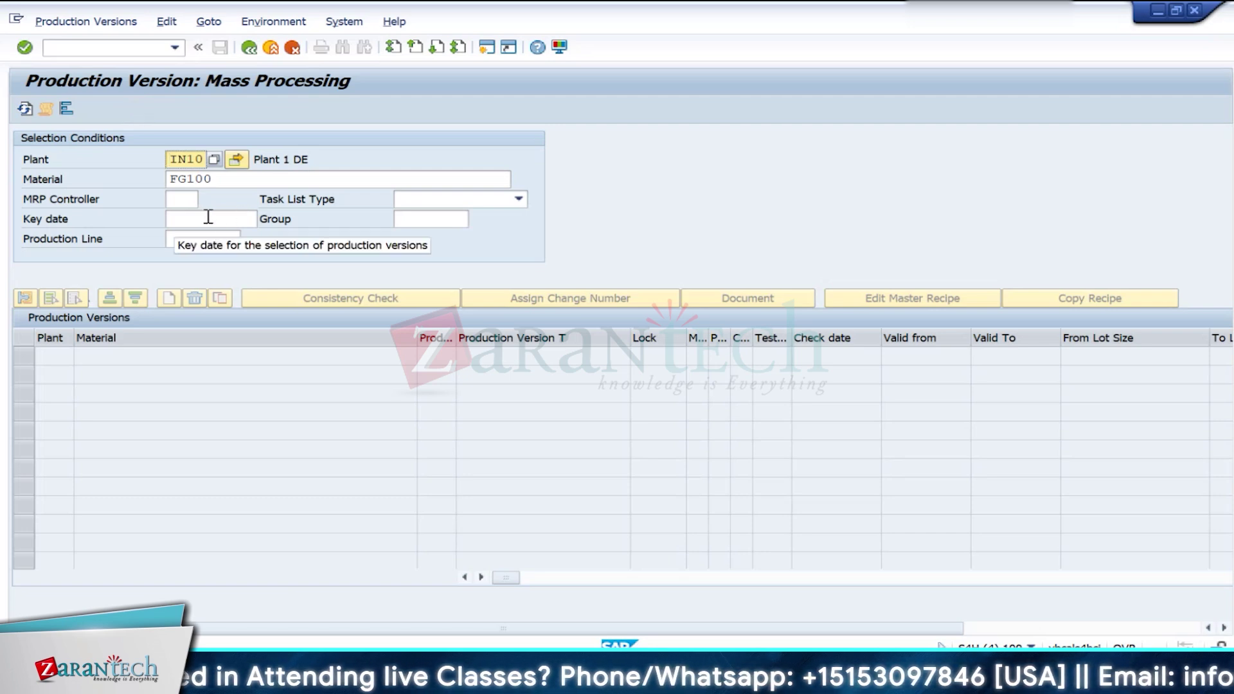
key(F8)
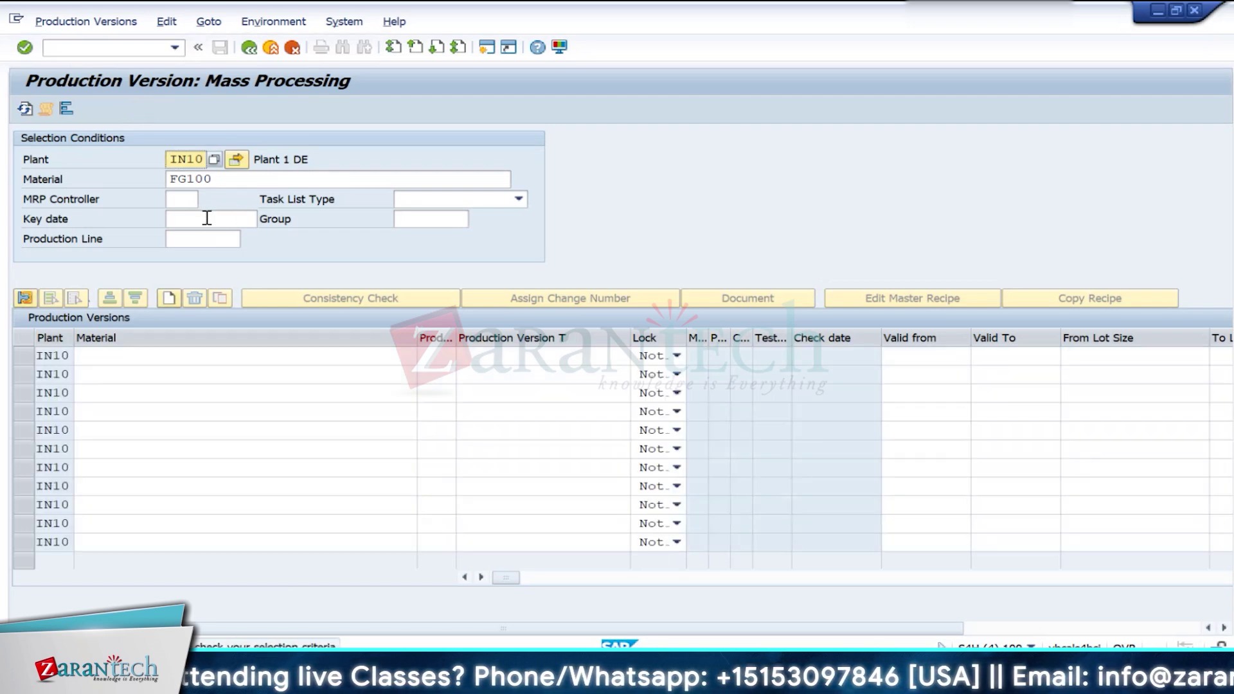
Step: Copy material FG100 from the selection conditions into the first production version row
click(215, 355)
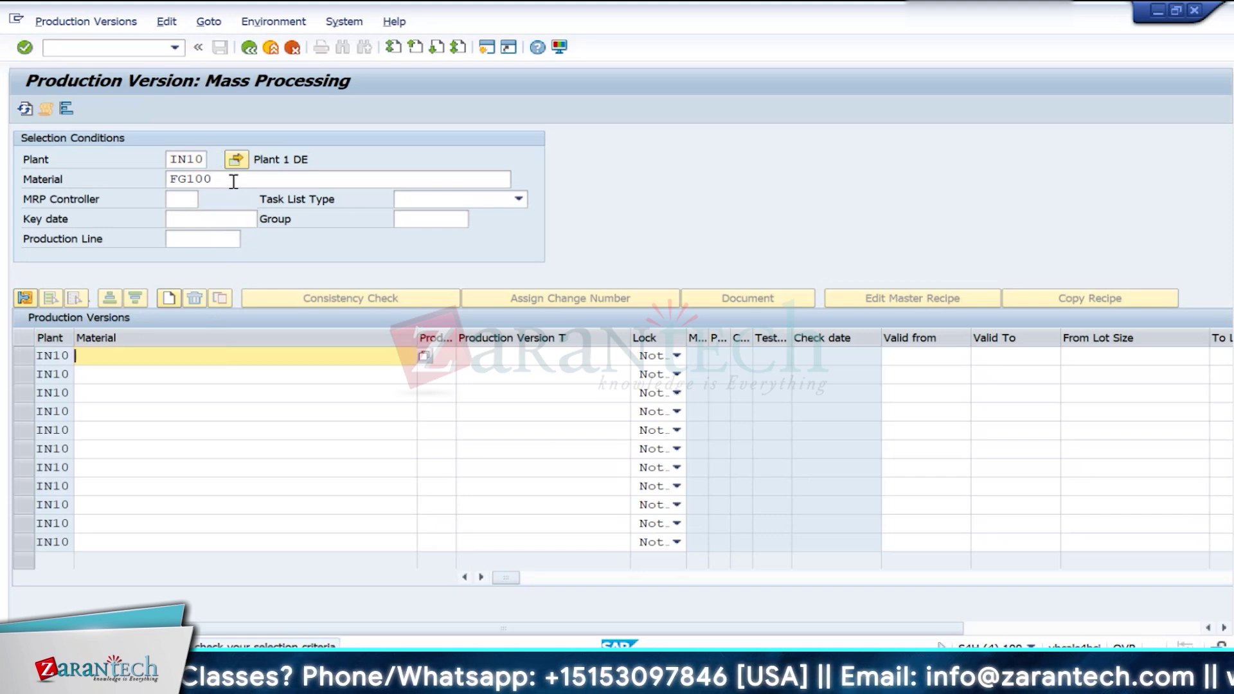
drag(234, 182, 136, 180)
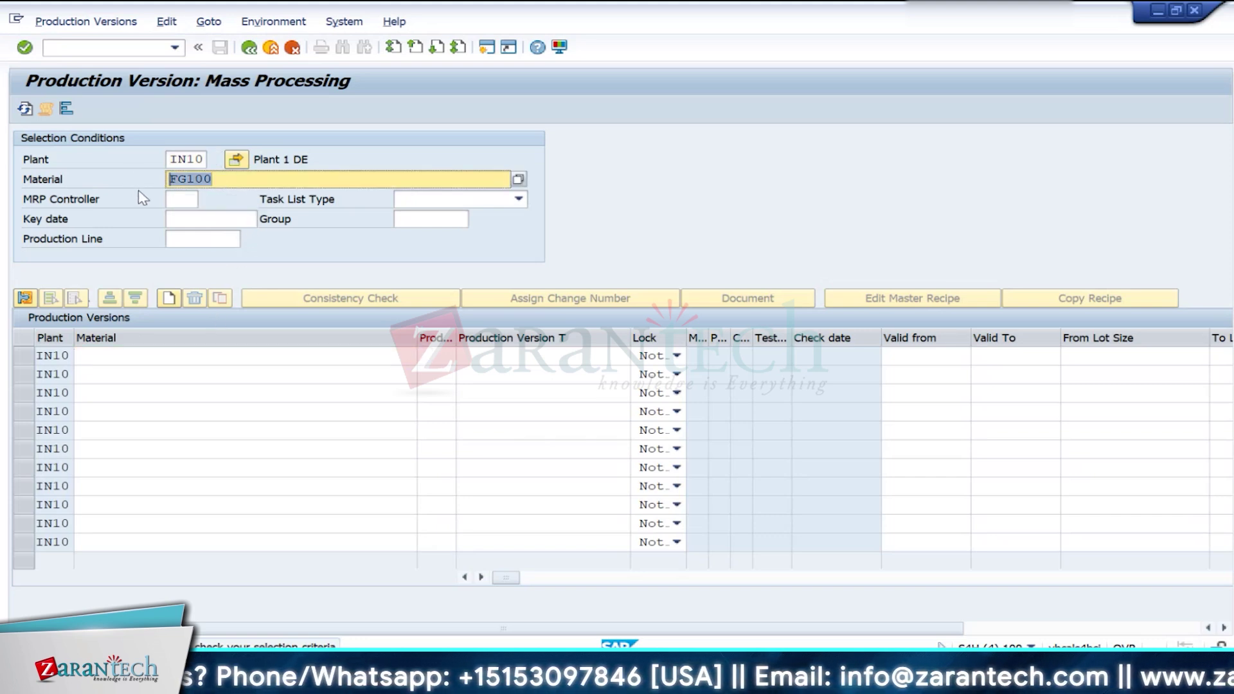
key(ctrl+c)
click(131, 352)
key(ctrl+v)
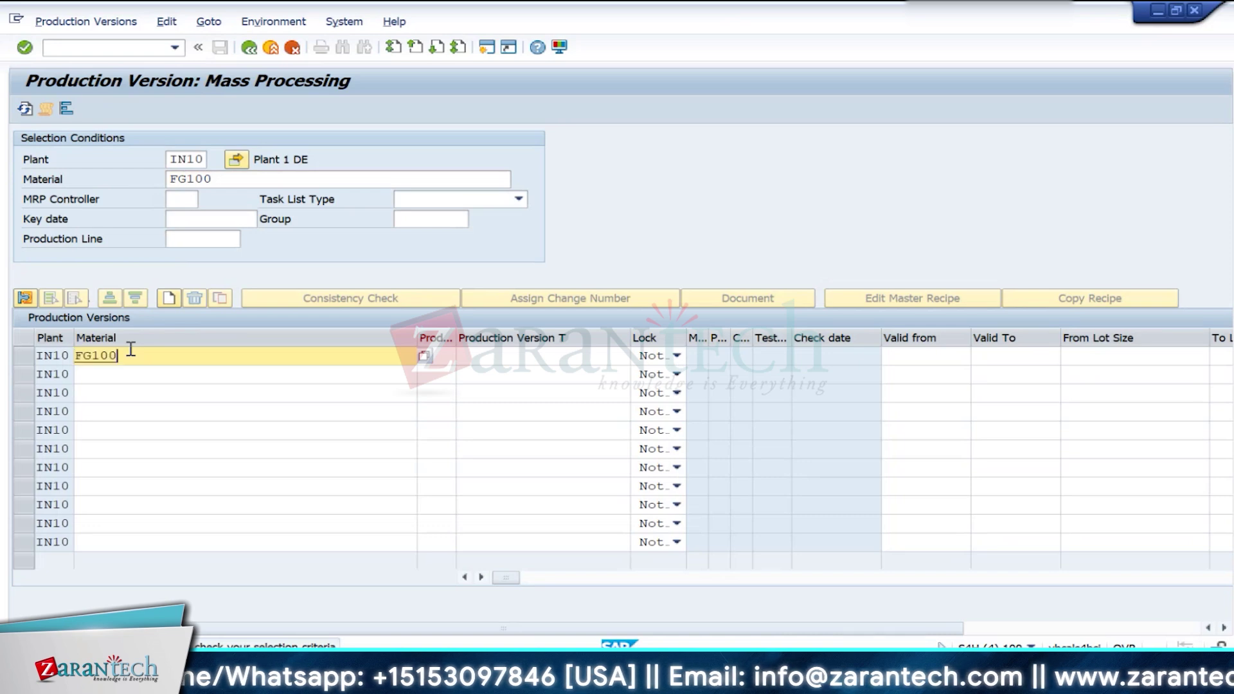
Step: Set the FG100 row's production version to Z001 with the text Production Version 1 and confirm the entry
click(435, 357)
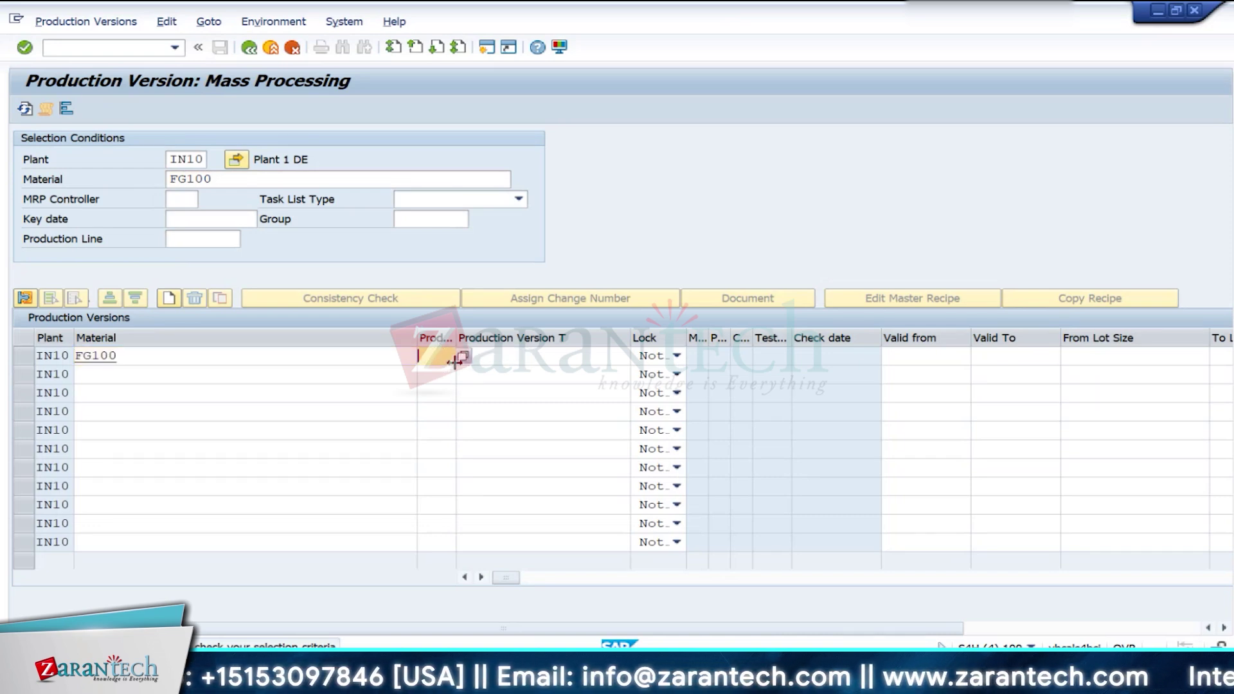
text(Z001)
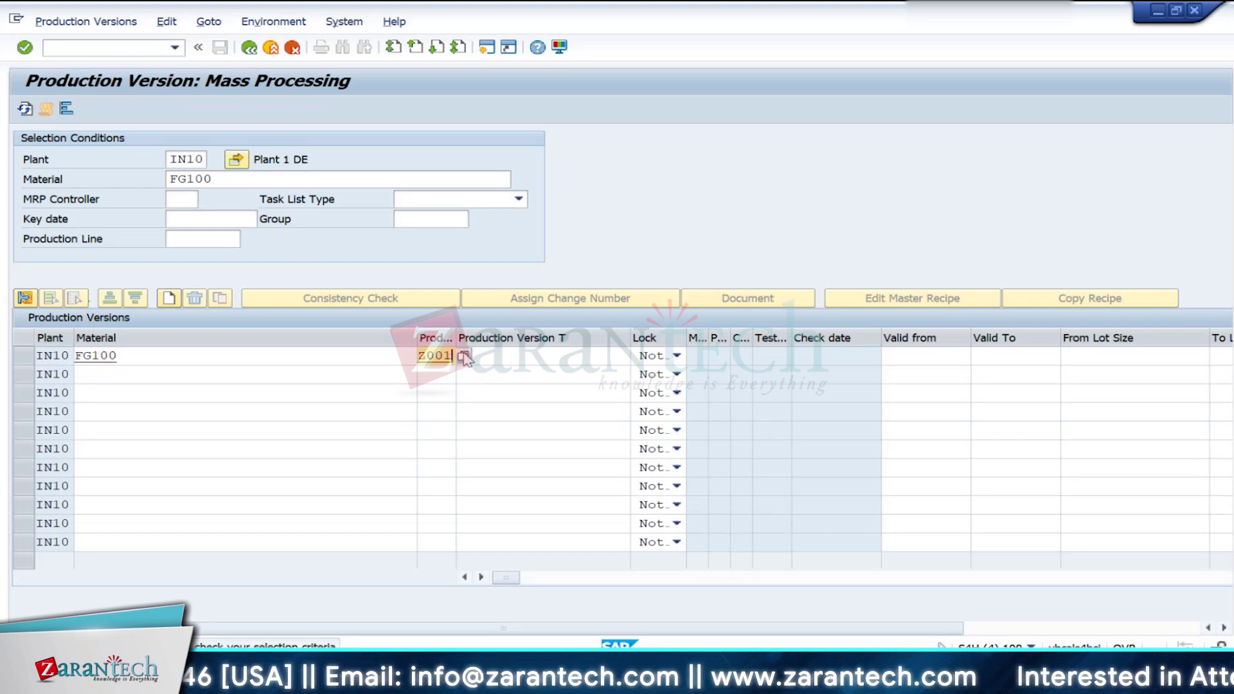
click(565, 362)
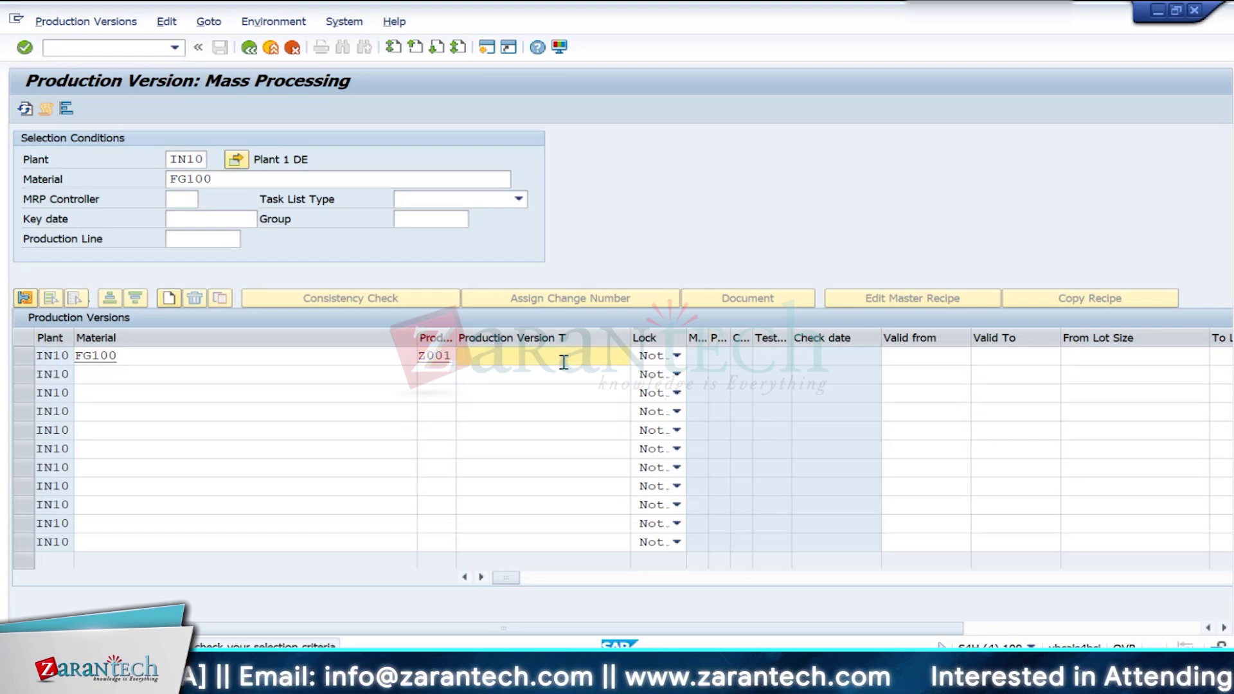
text(Producti)
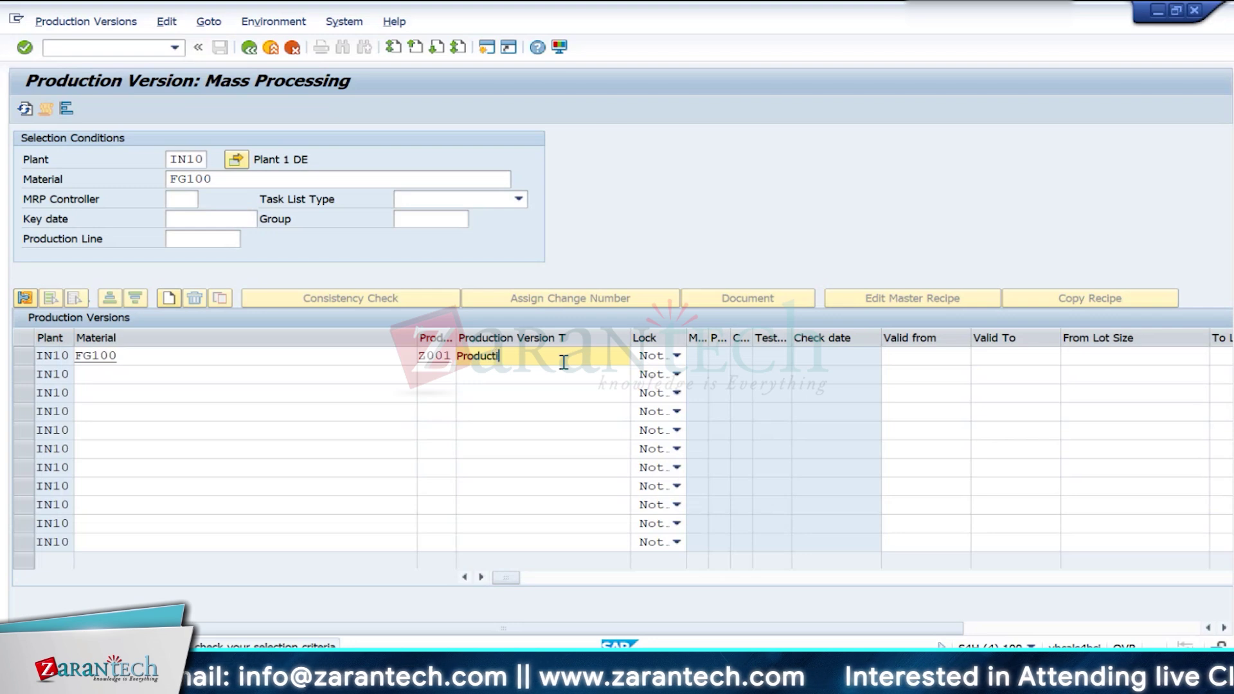
text(on Versi)
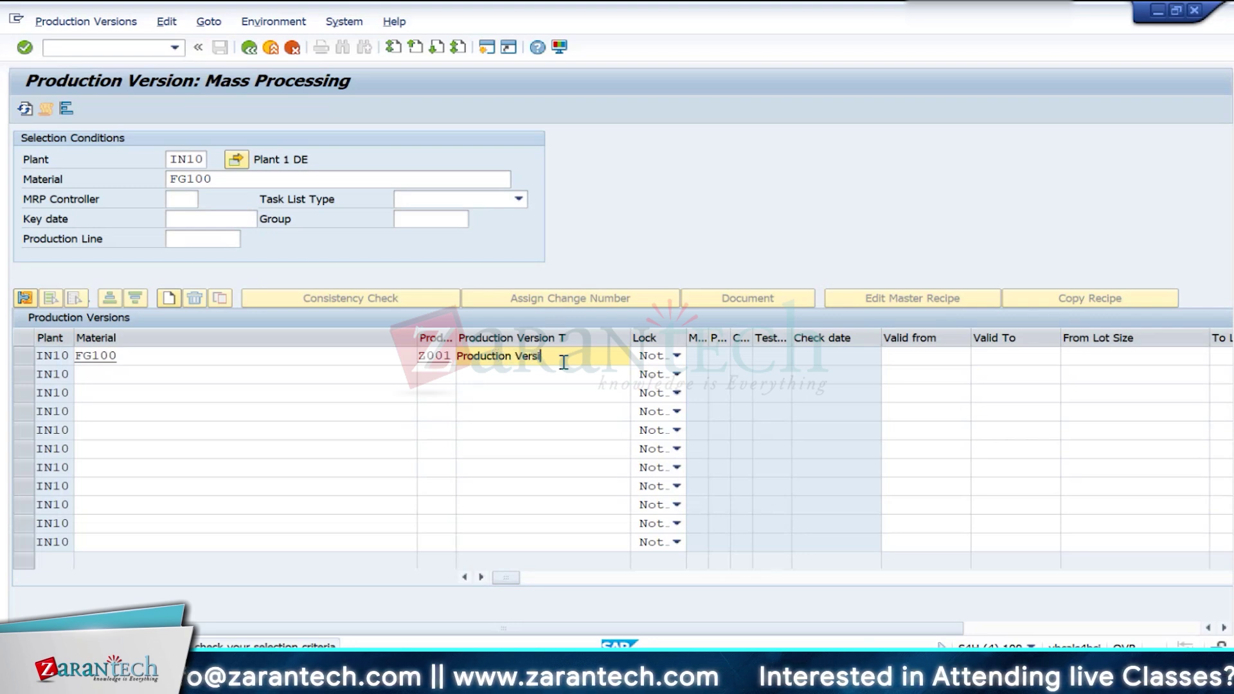
text(on 1)
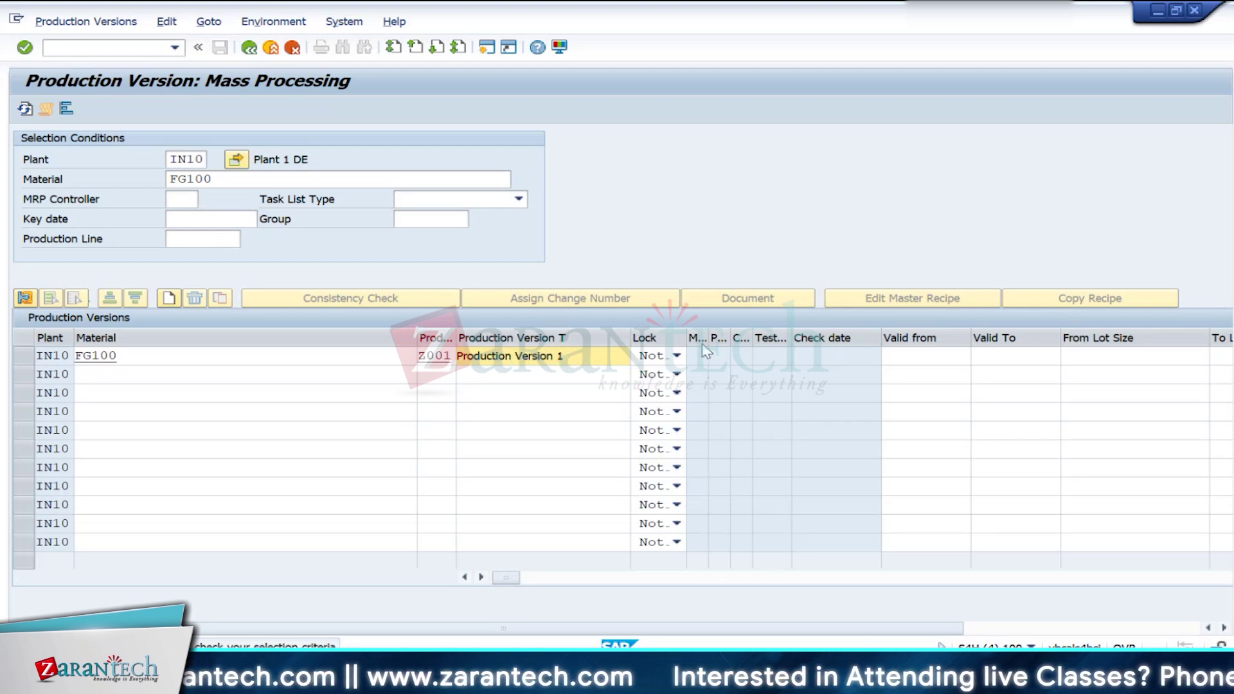
key(Return)
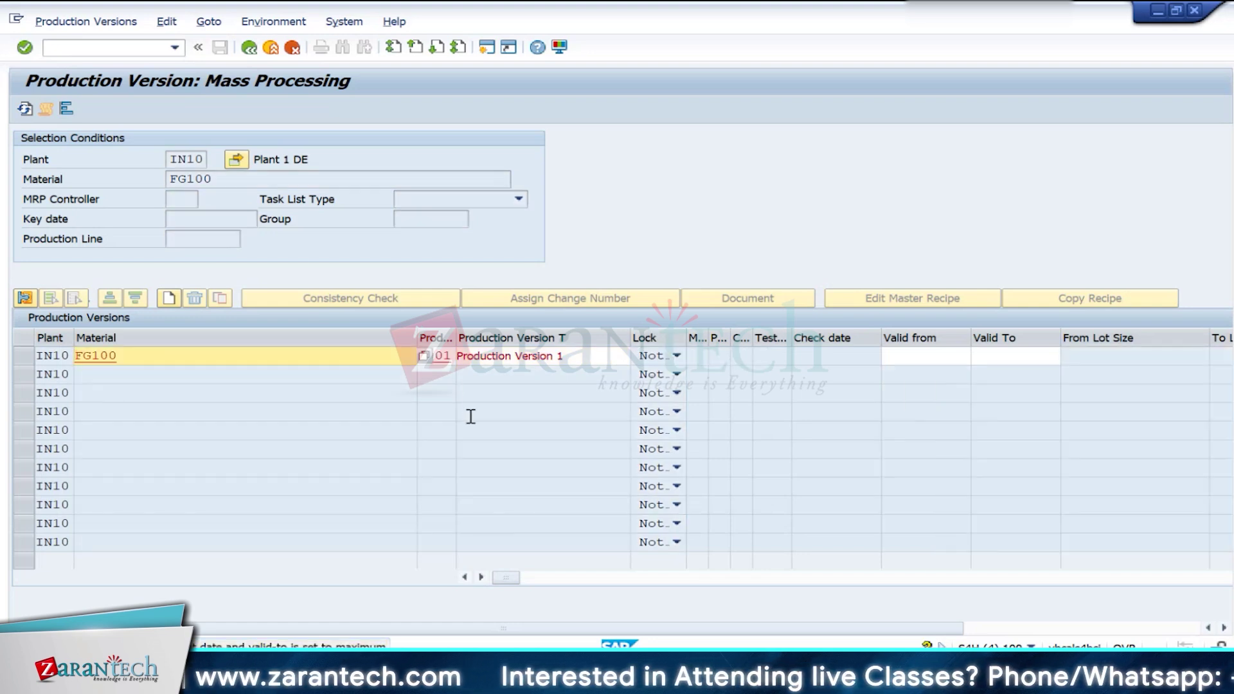
Step: Set the valid-from date of production version Z001 to 06/01/2024 using the calendar
click(924, 355)
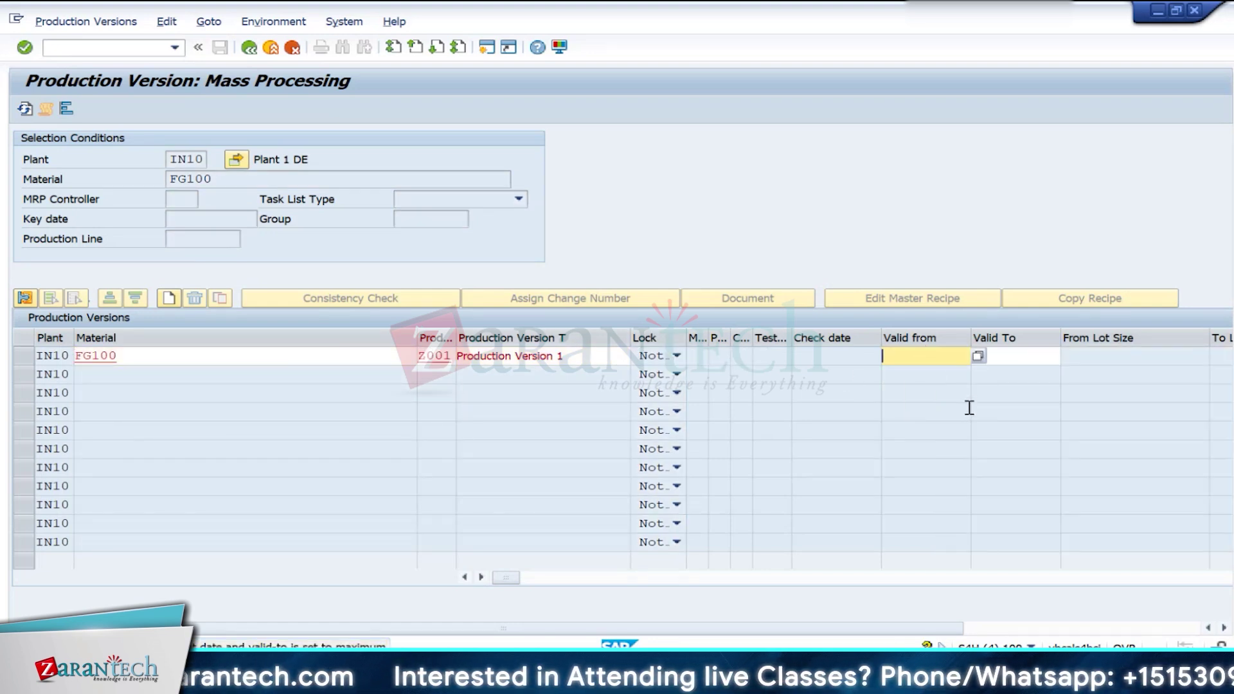
click(977, 356)
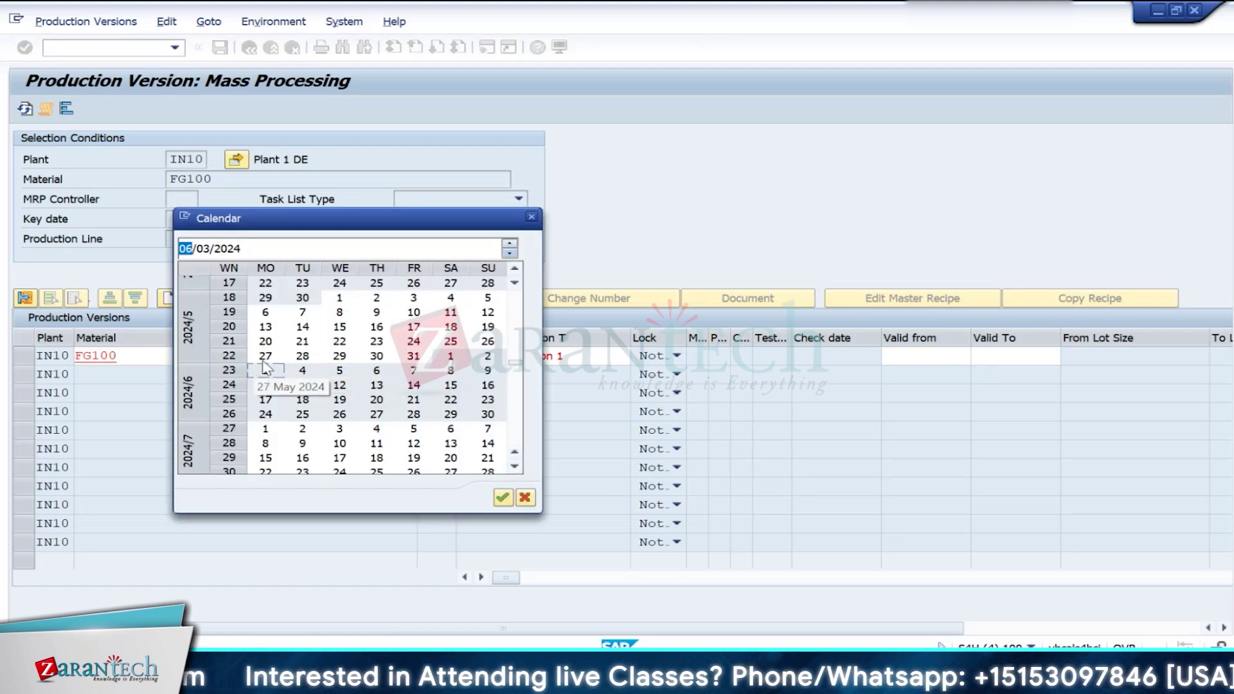
double_click(451, 356)
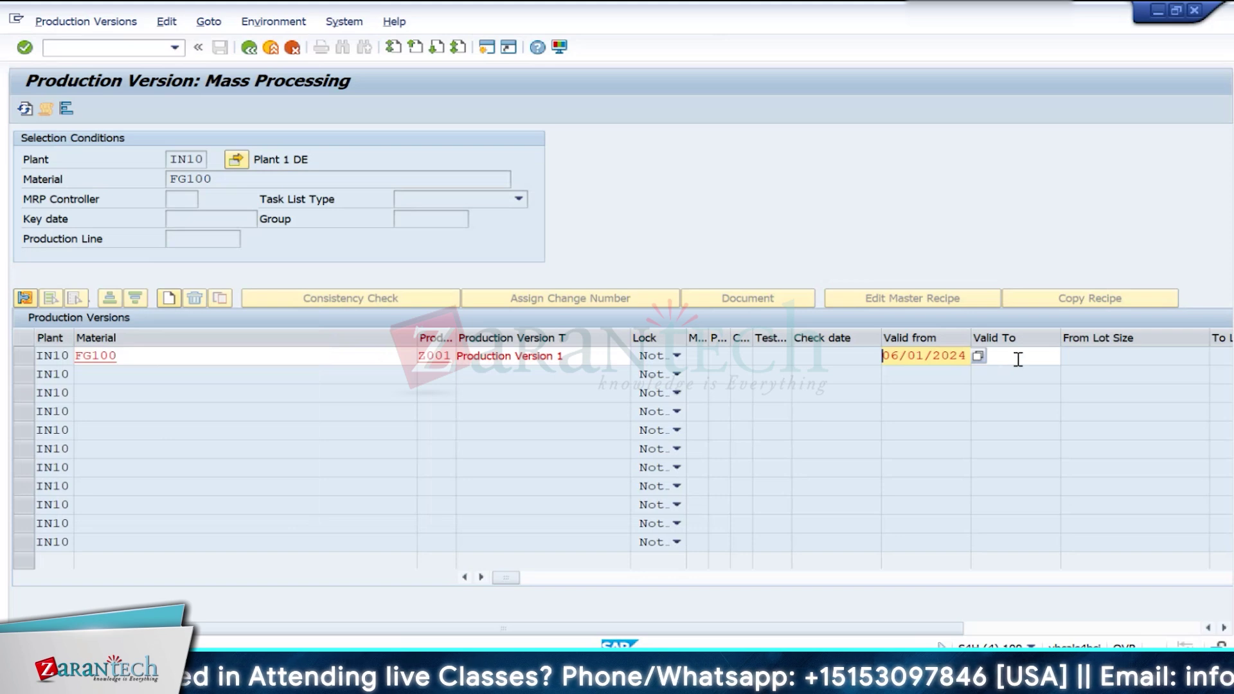
Step: Change the valid-from date of production version Z001 to 04/01/2024 using the calendar
click(900, 356)
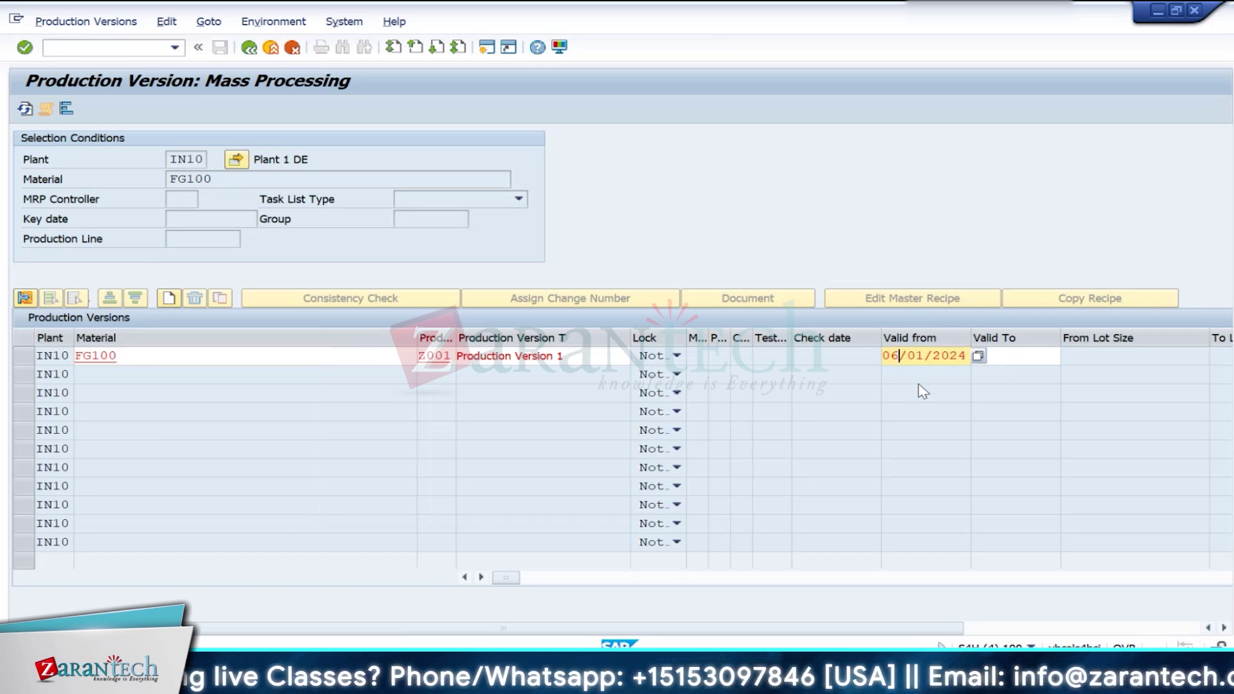
key(BackSpace)
text(1)
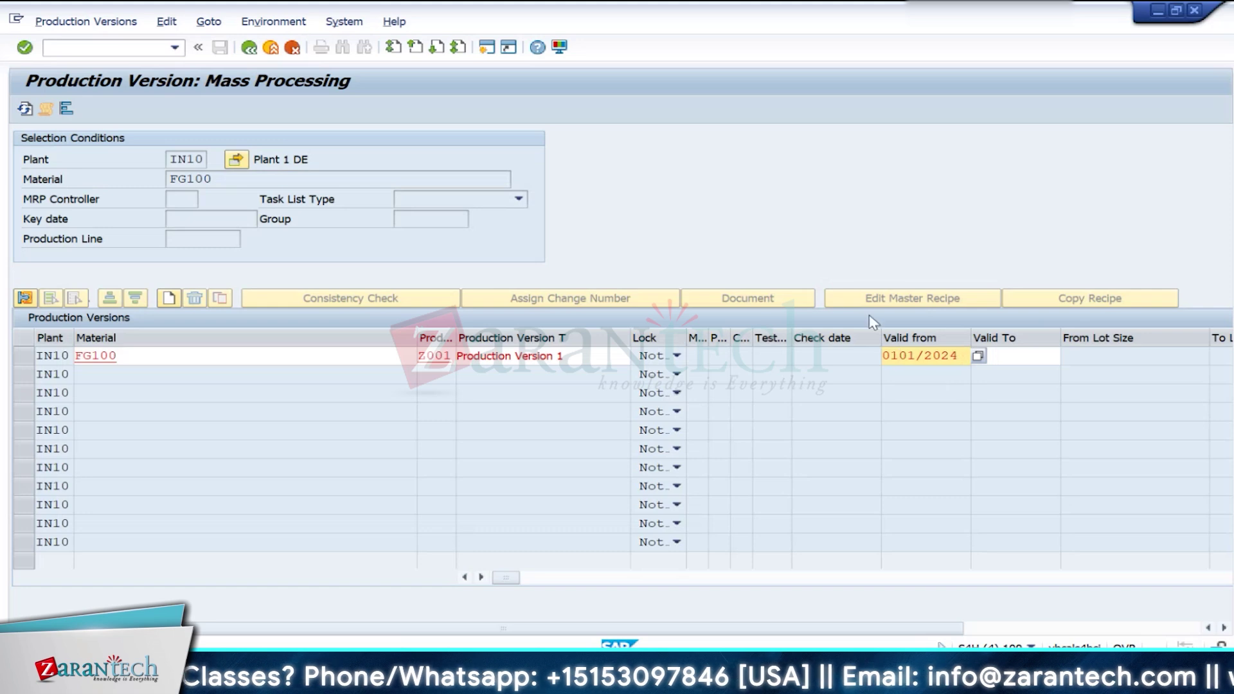
click(977, 356)
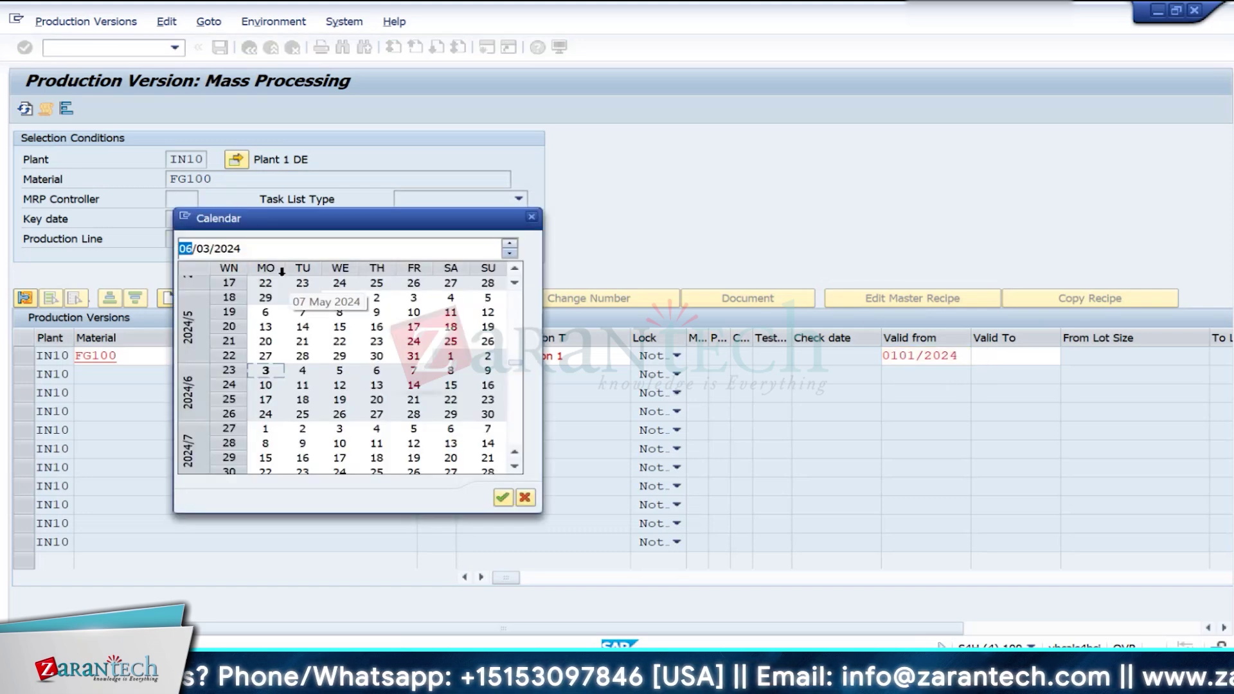
scroll(314, 341, up, 2)
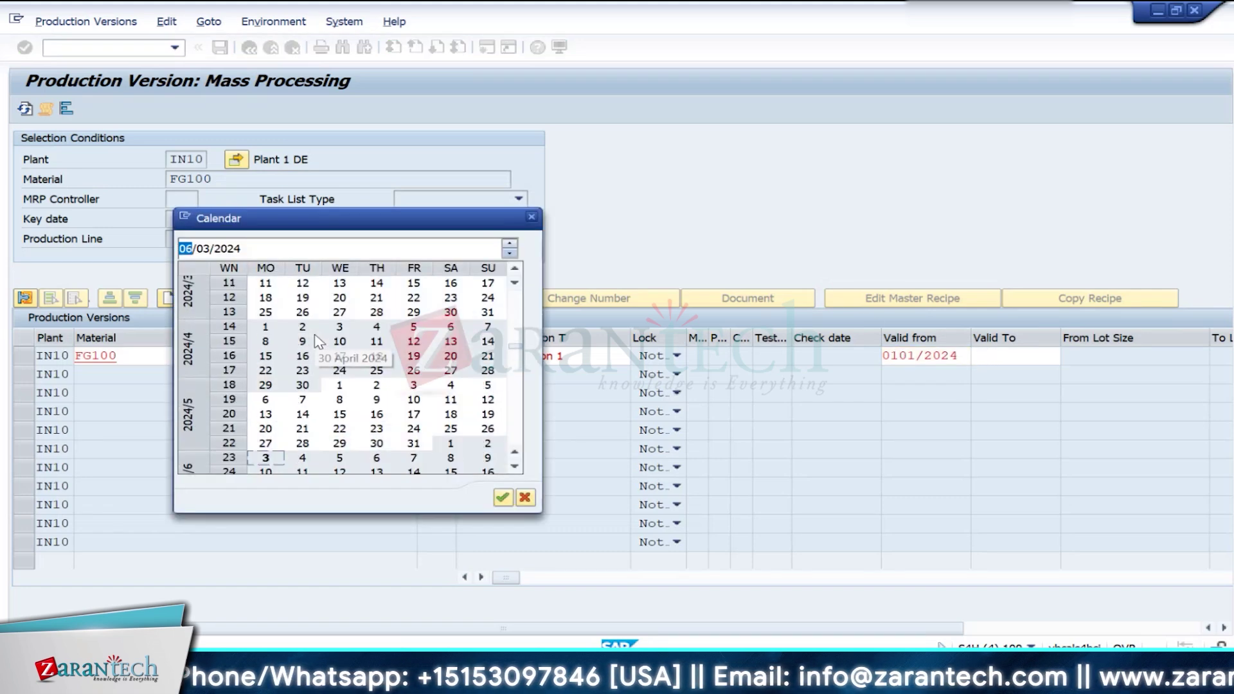
double_click(265, 327)
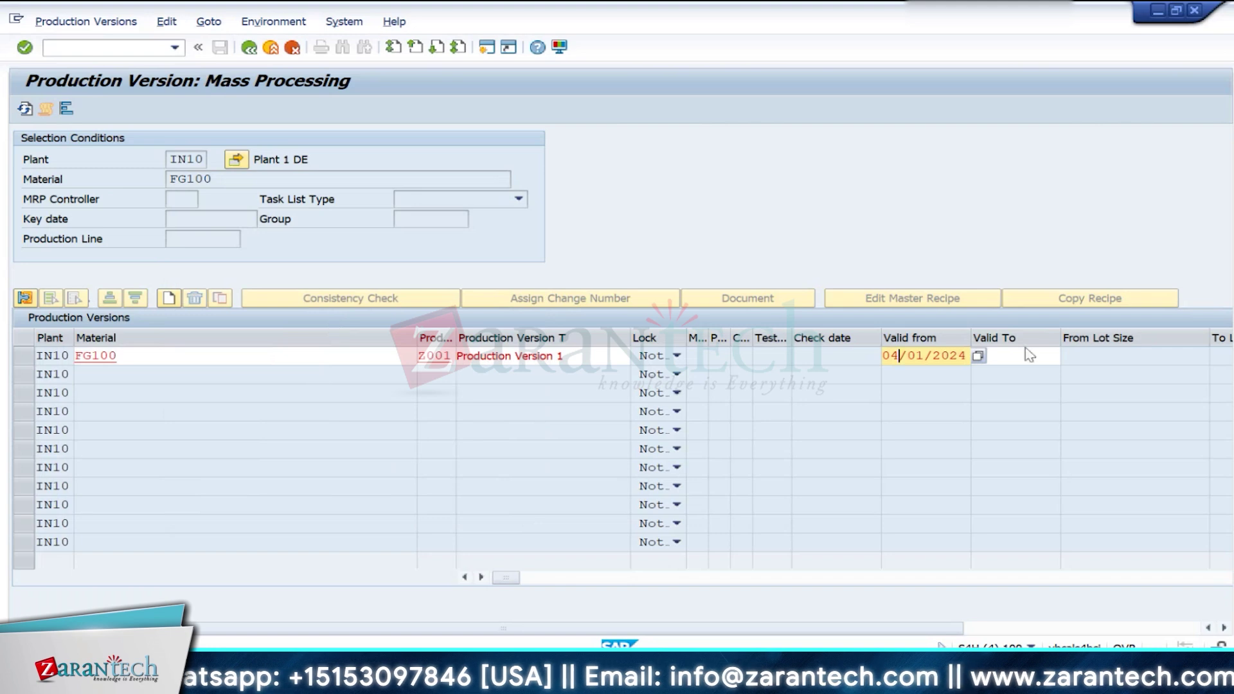
Step: Set the valid-to date of production version Z001 to 08/31/2024 and save the production version changes
click(1041, 357)
click(1067, 356)
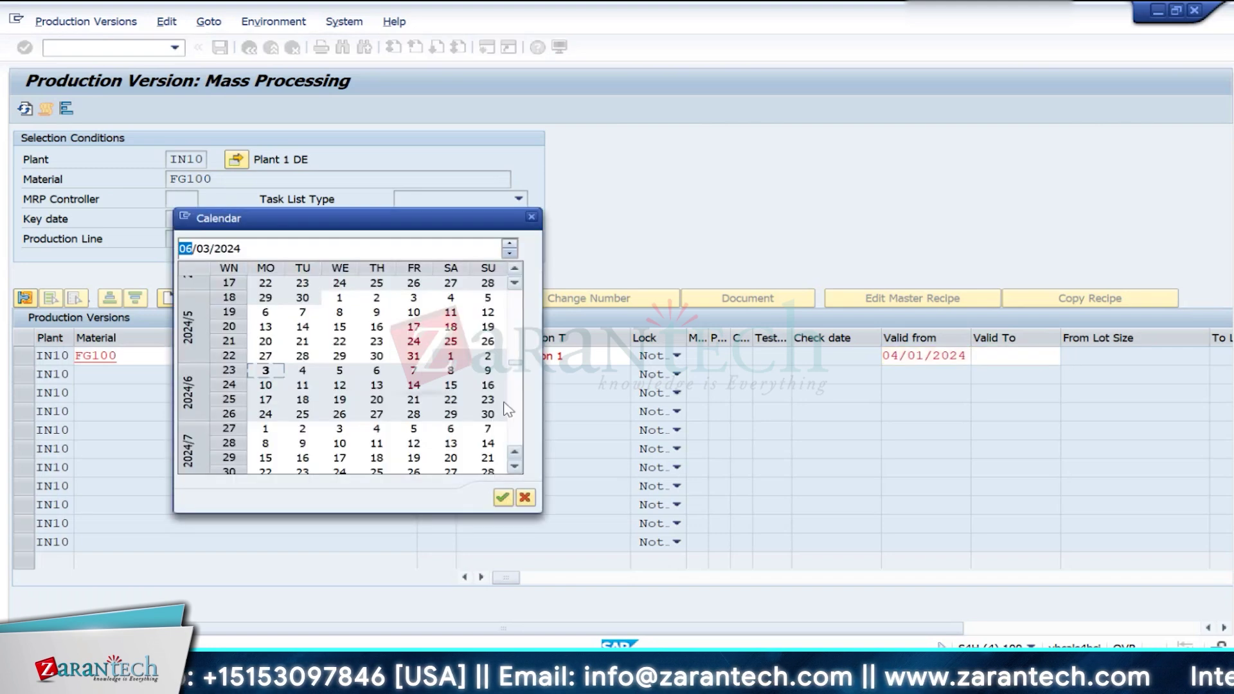
scroll(444, 449, down, 2)
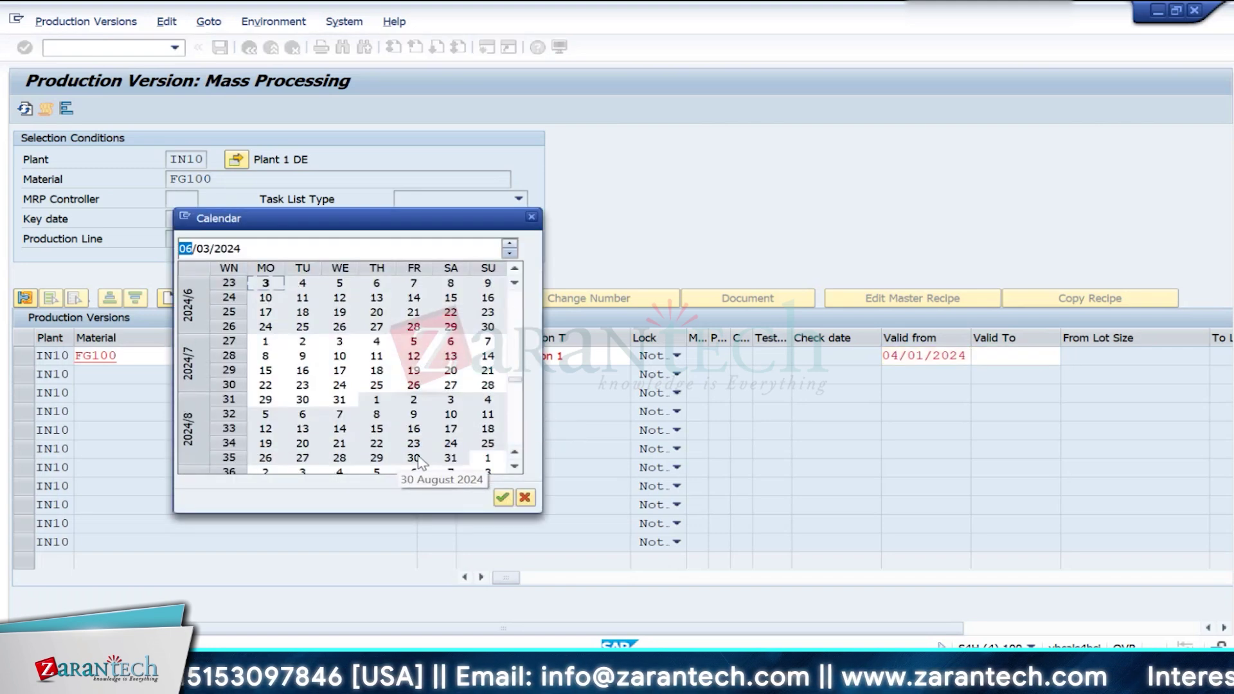
double_click(450, 469)
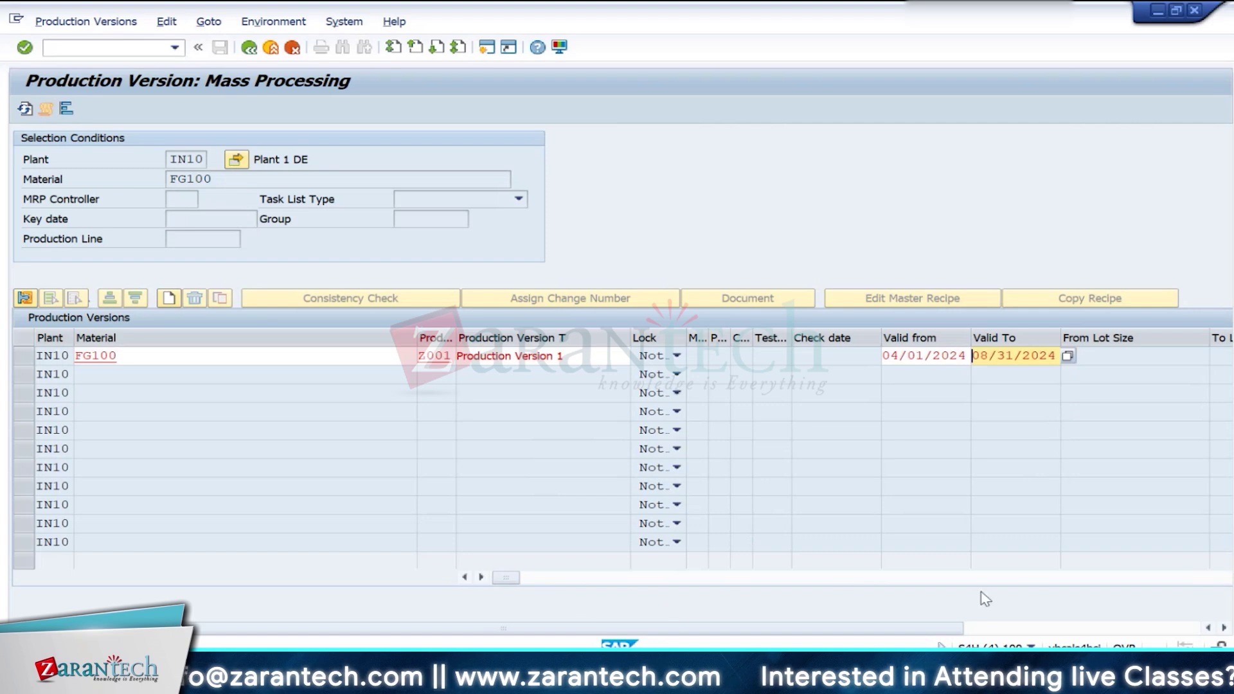
click(1194, 581)
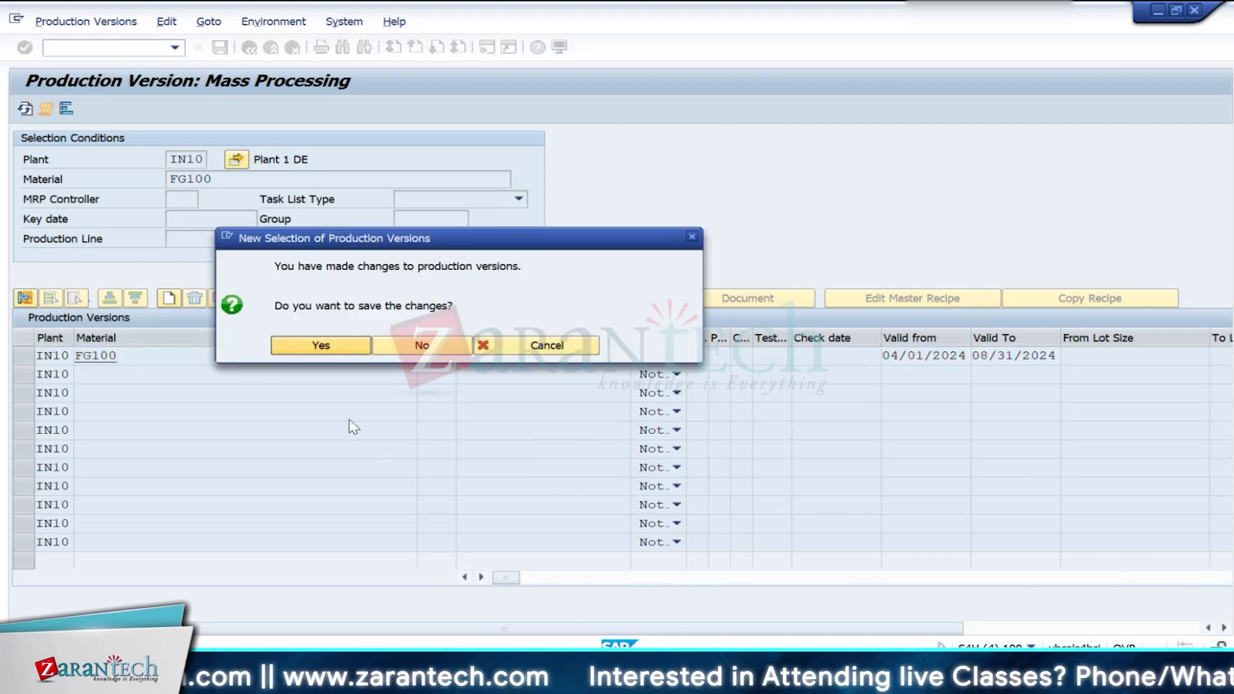
click(318, 349)
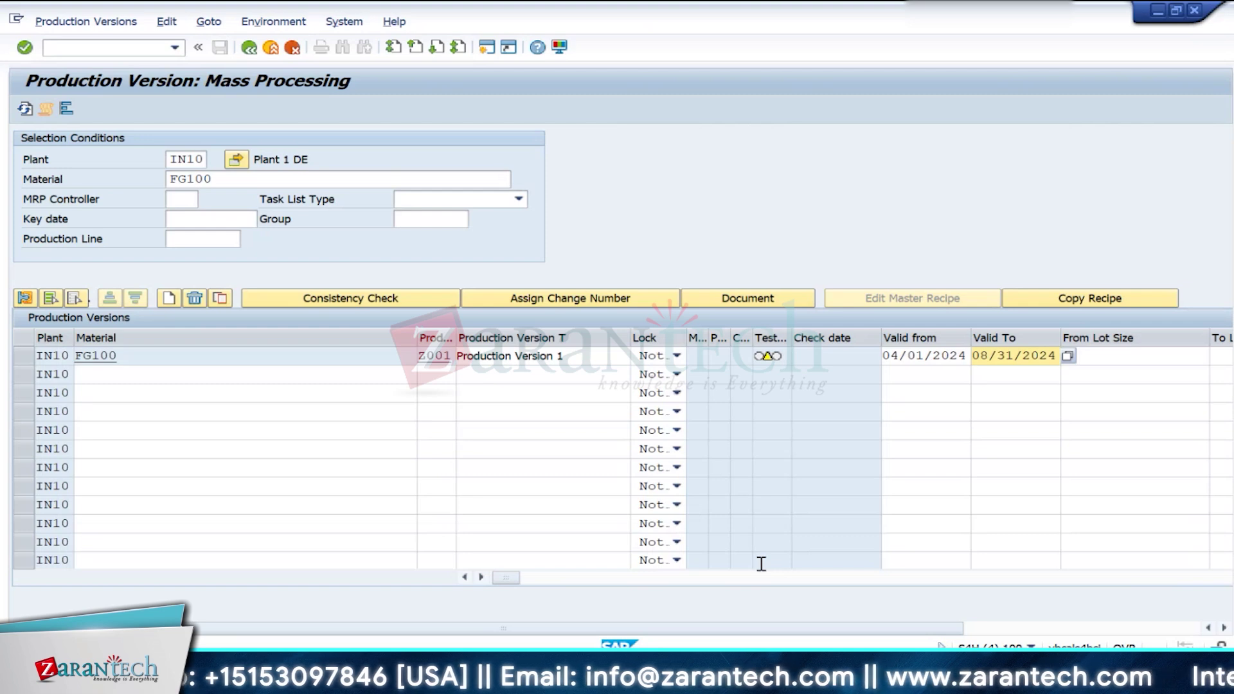
Step: Set the lot size range of production version Z001 from 1 to 100
click(1224, 628)
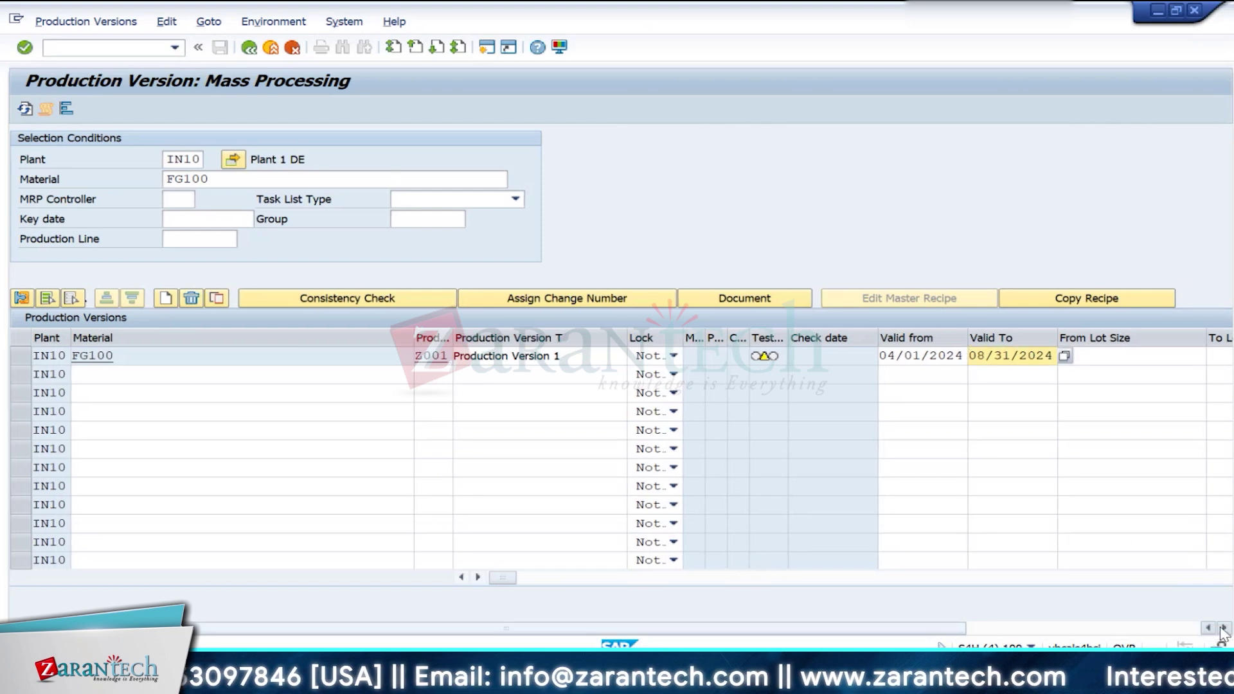
click(1223, 630)
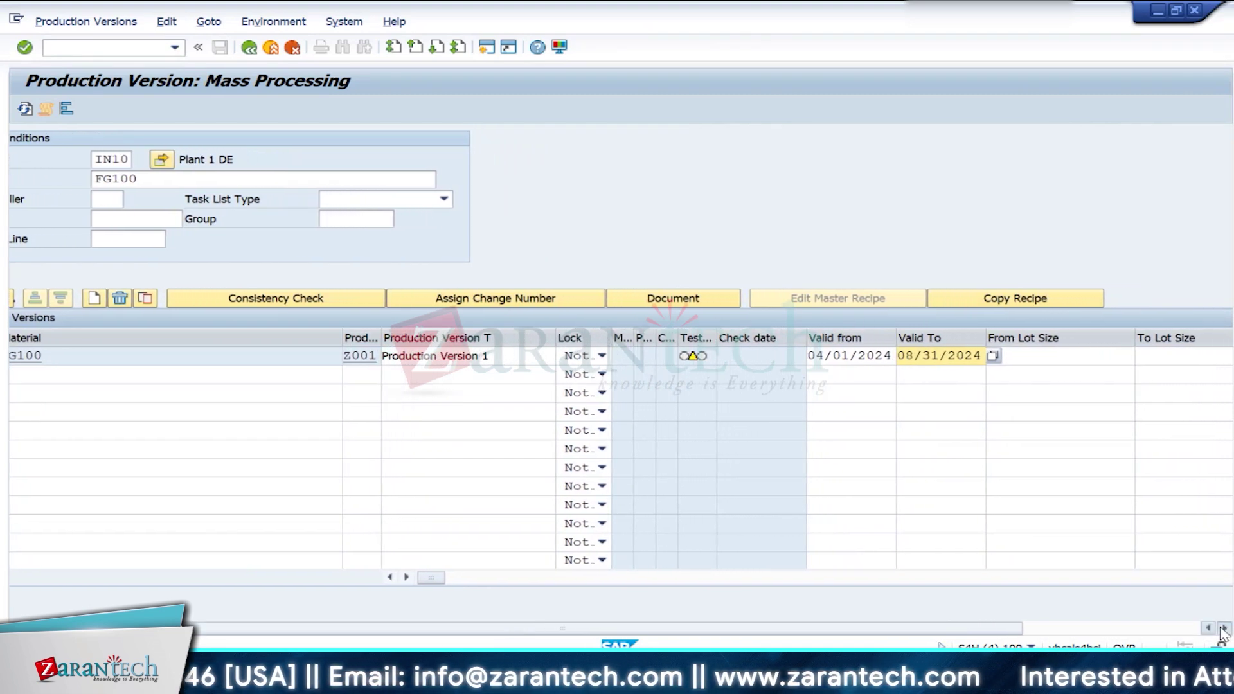
click(1224, 630)
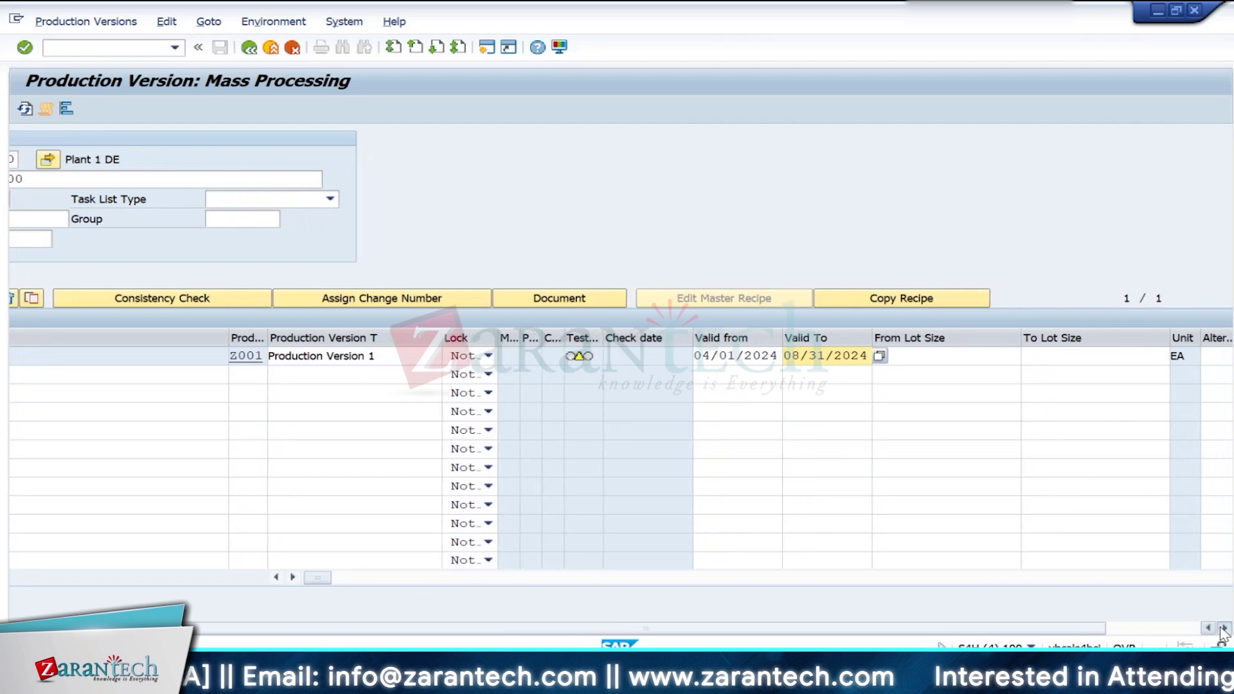
click(1223, 630)
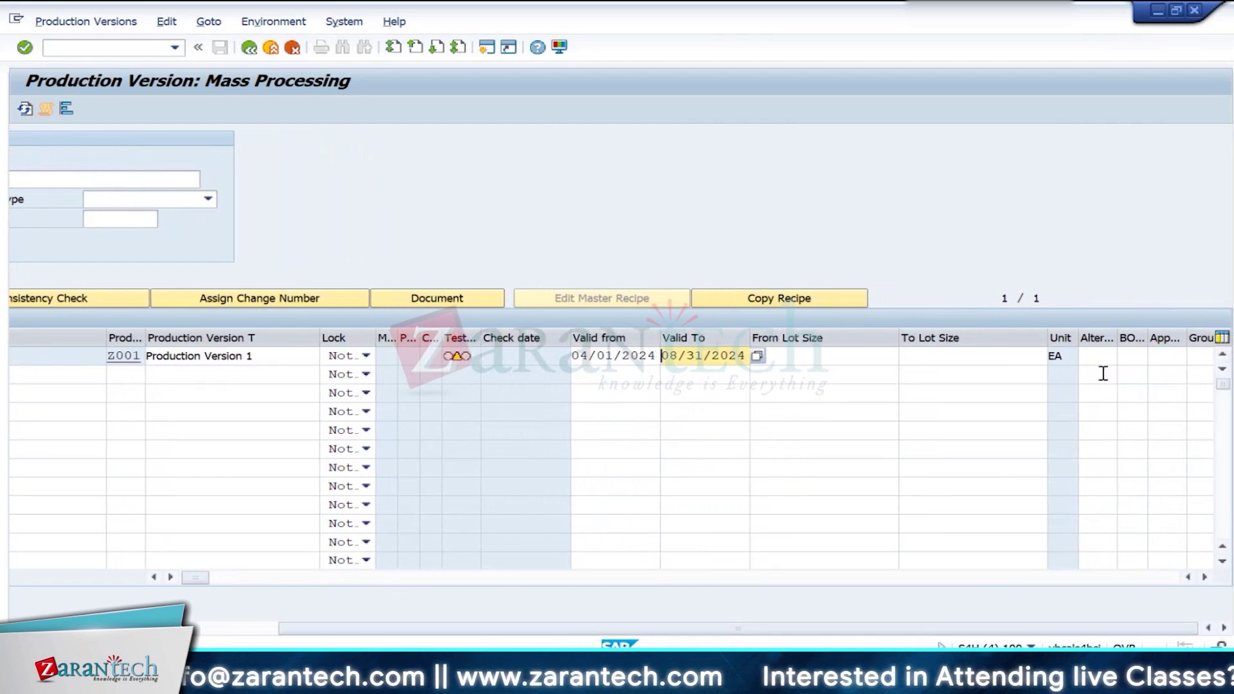
click(827, 360)
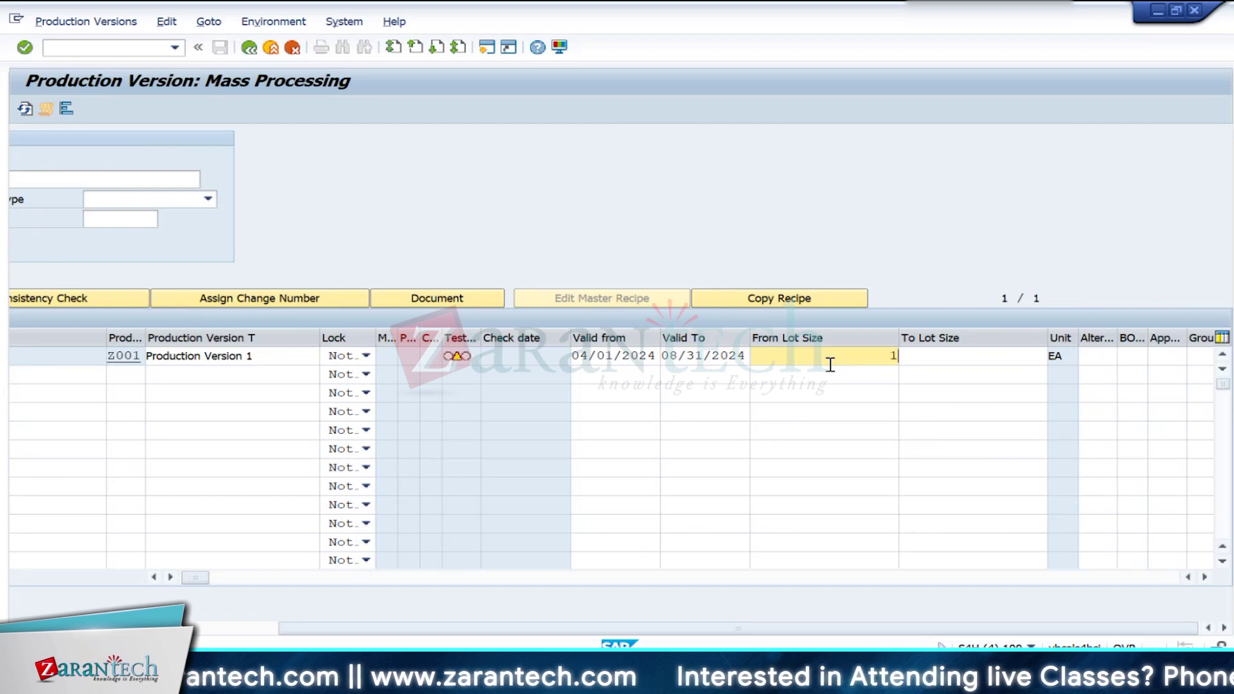
click(981, 360)
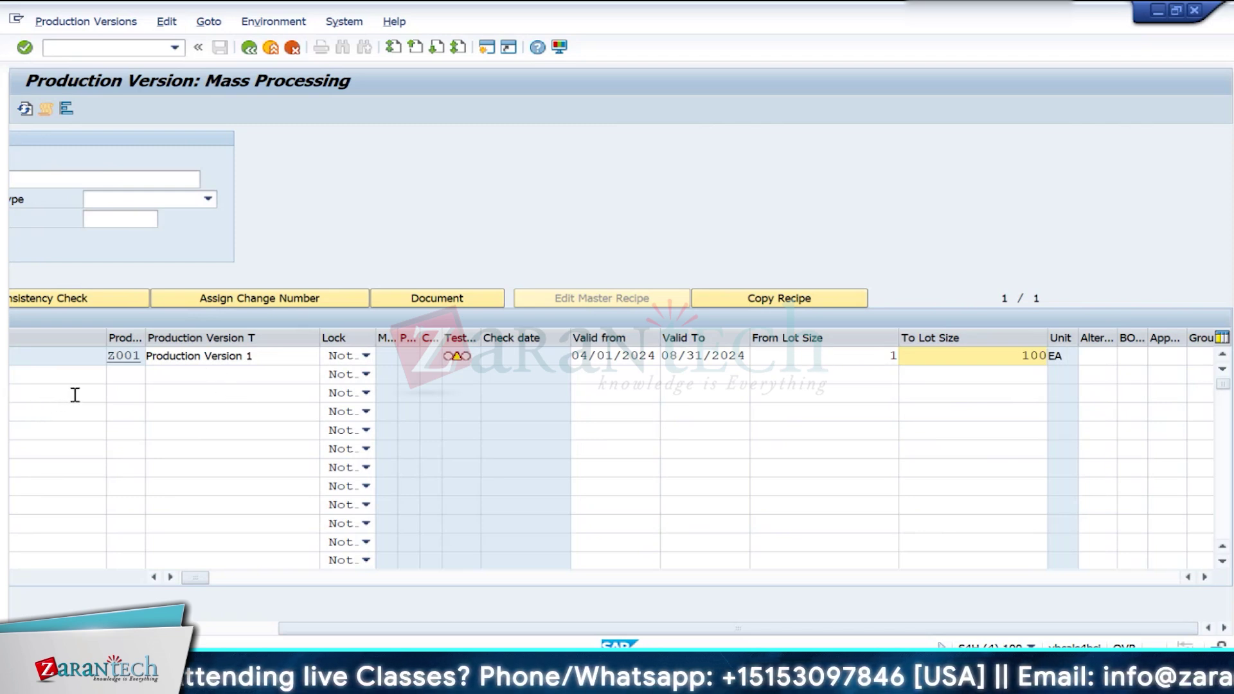
click(131, 377)
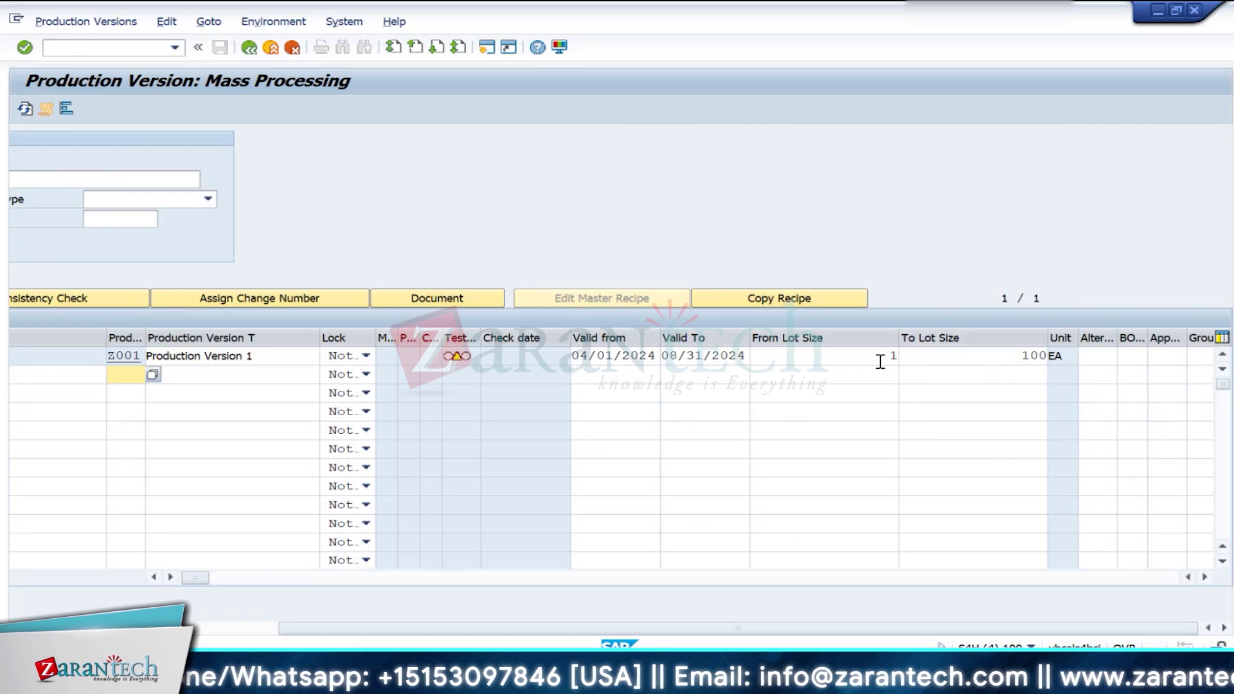
click(796, 377)
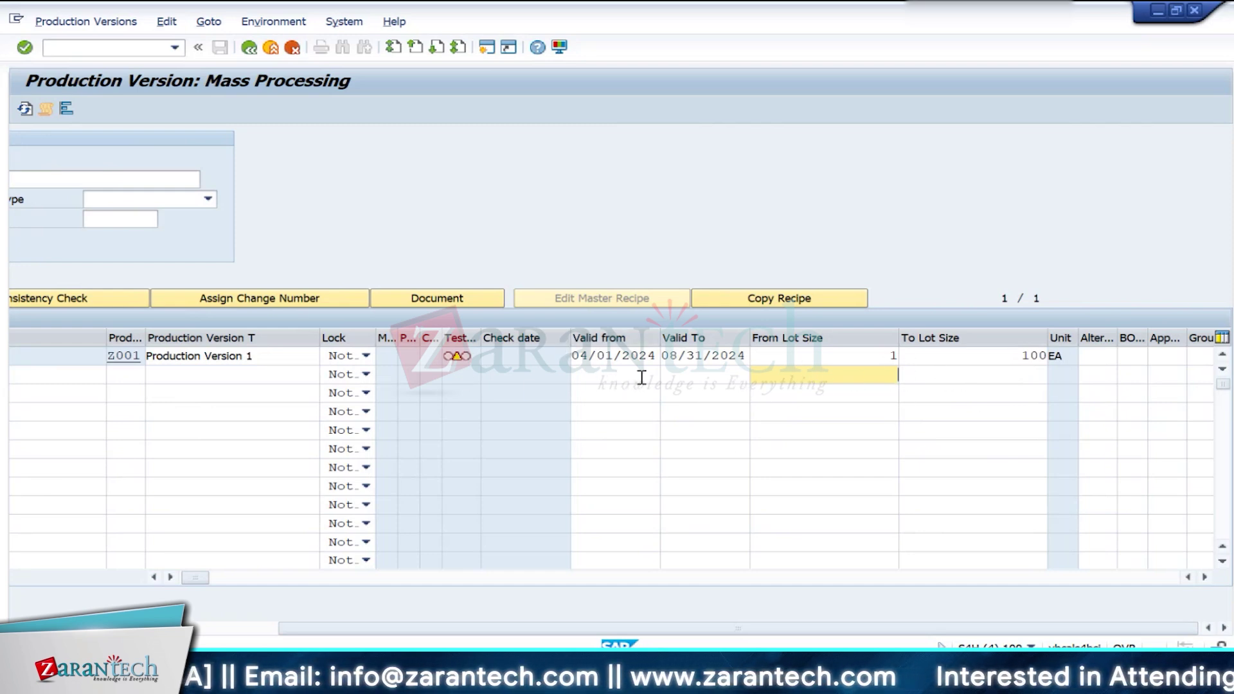
click(1104, 356)
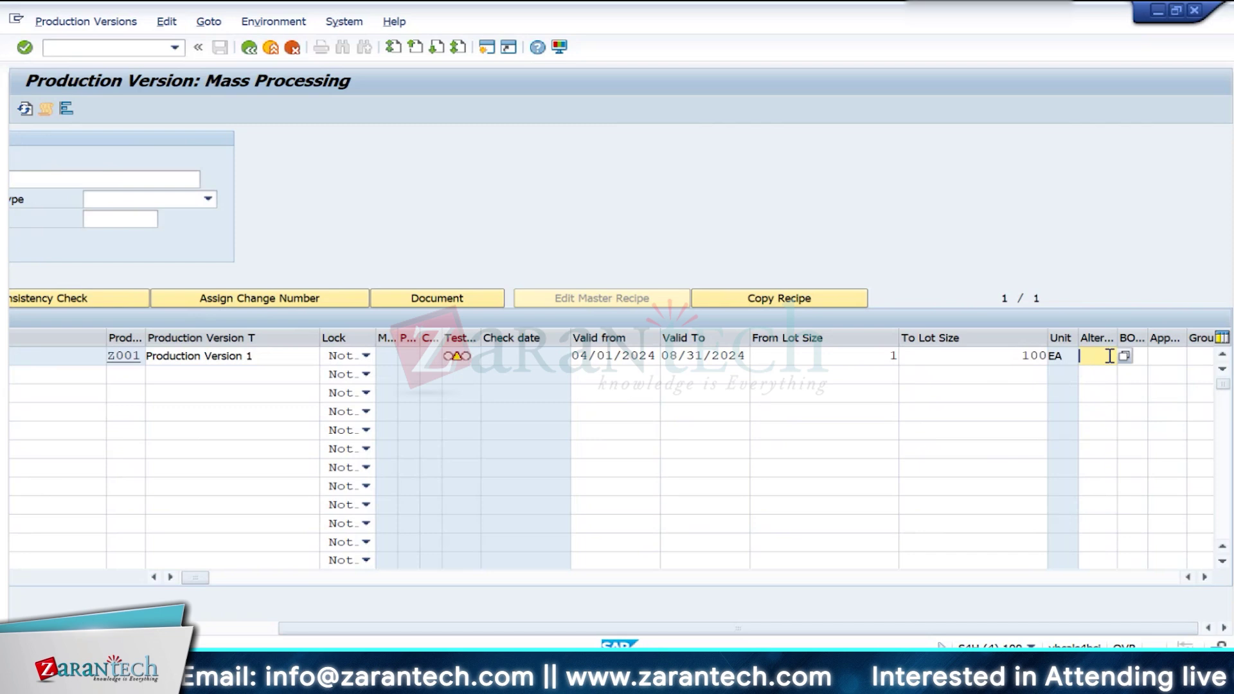
click(1148, 357)
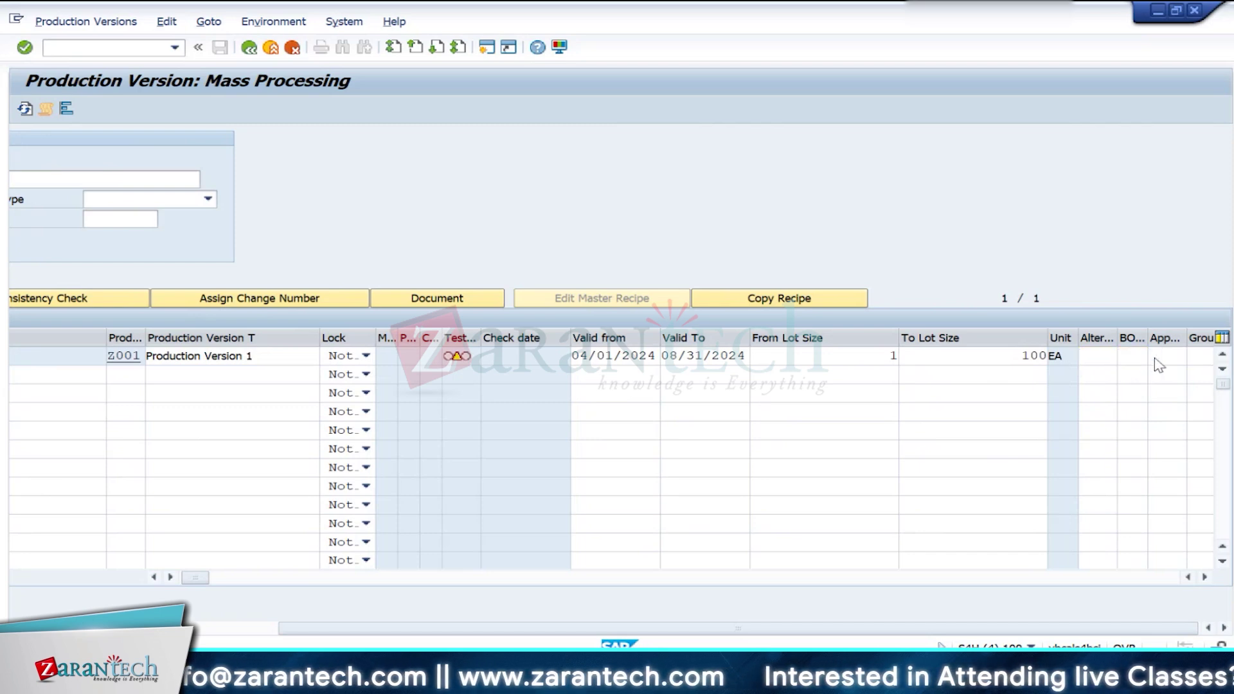
click(1155, 357)
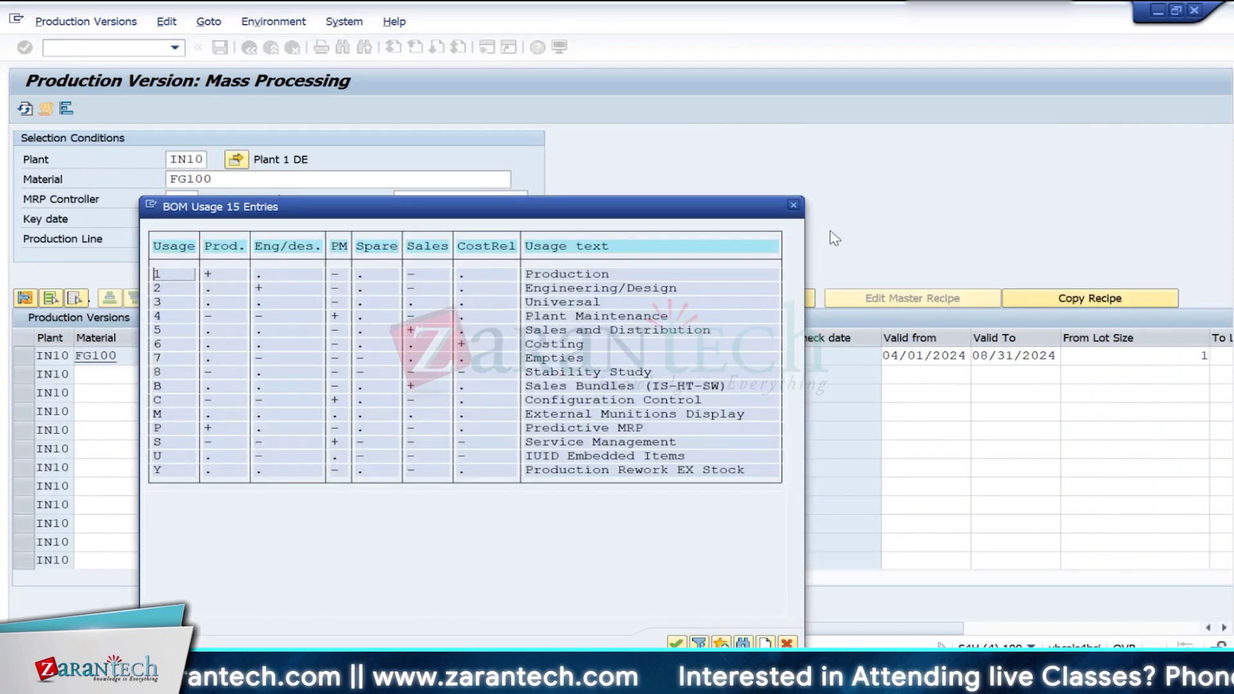
click(793, 206)
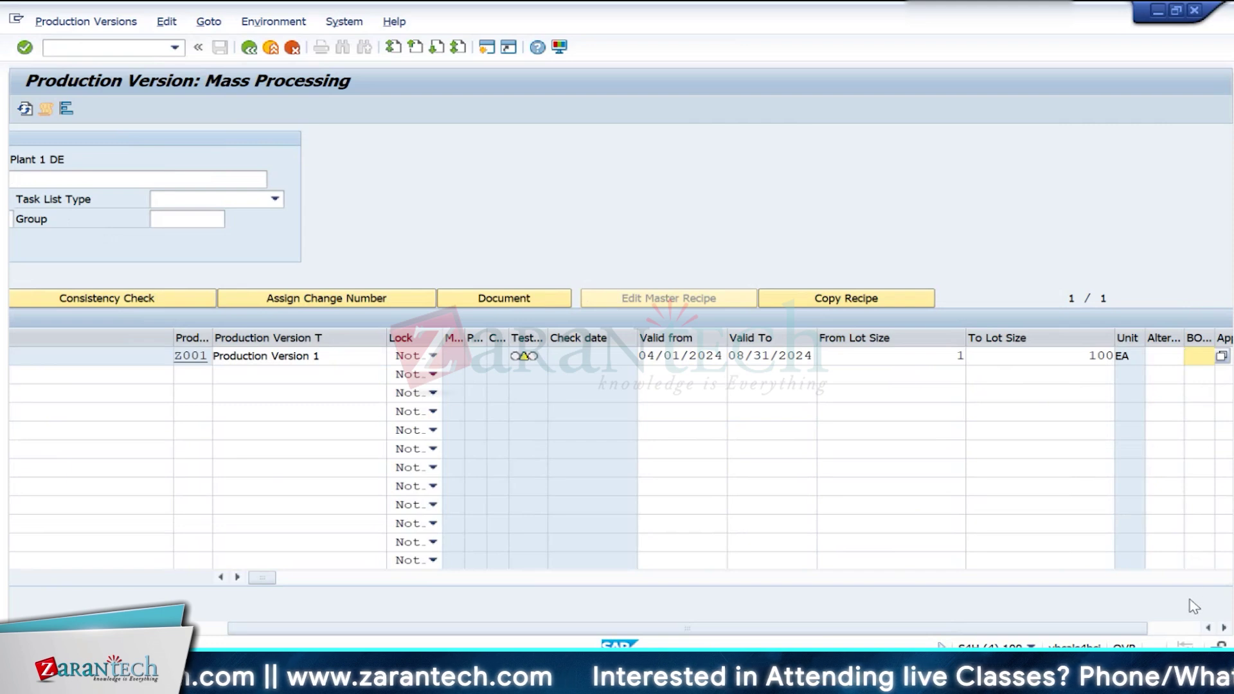
Step: Assign alternative BOM 1 with BOM usage 1 for FG100 in plant IN10 to production version Z001
click(1225, 629)
click(1225, 629)
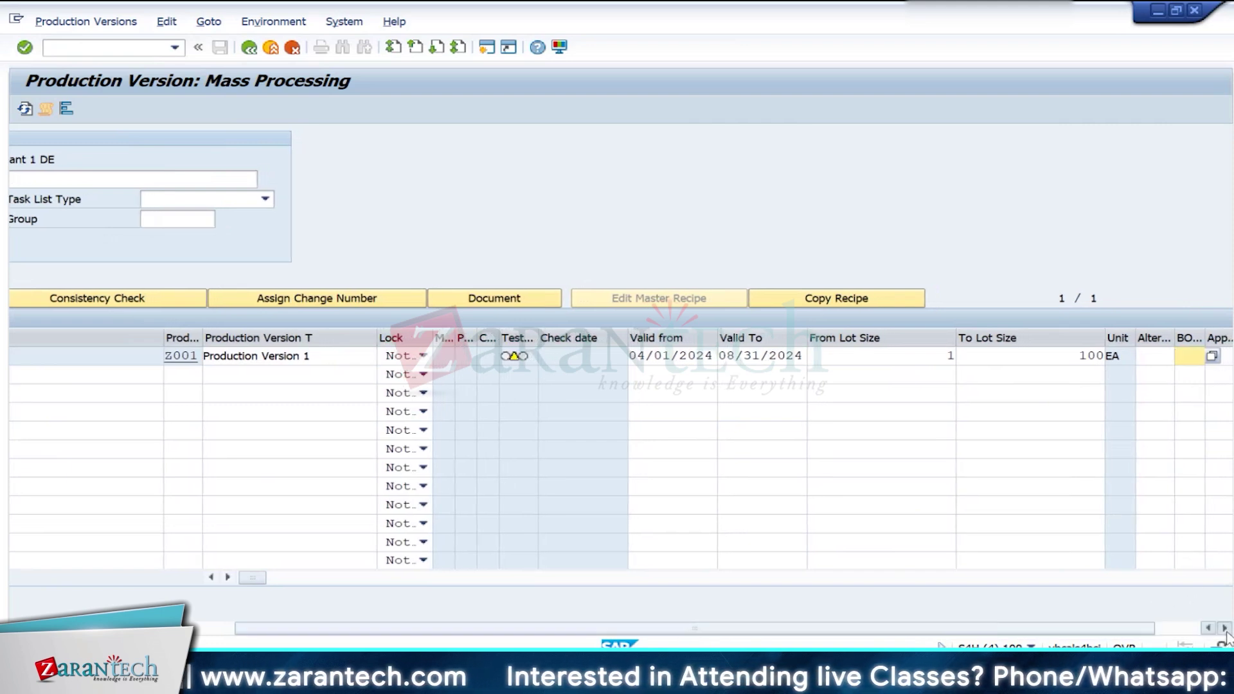
click(1225, 629)
click(1226, 632)
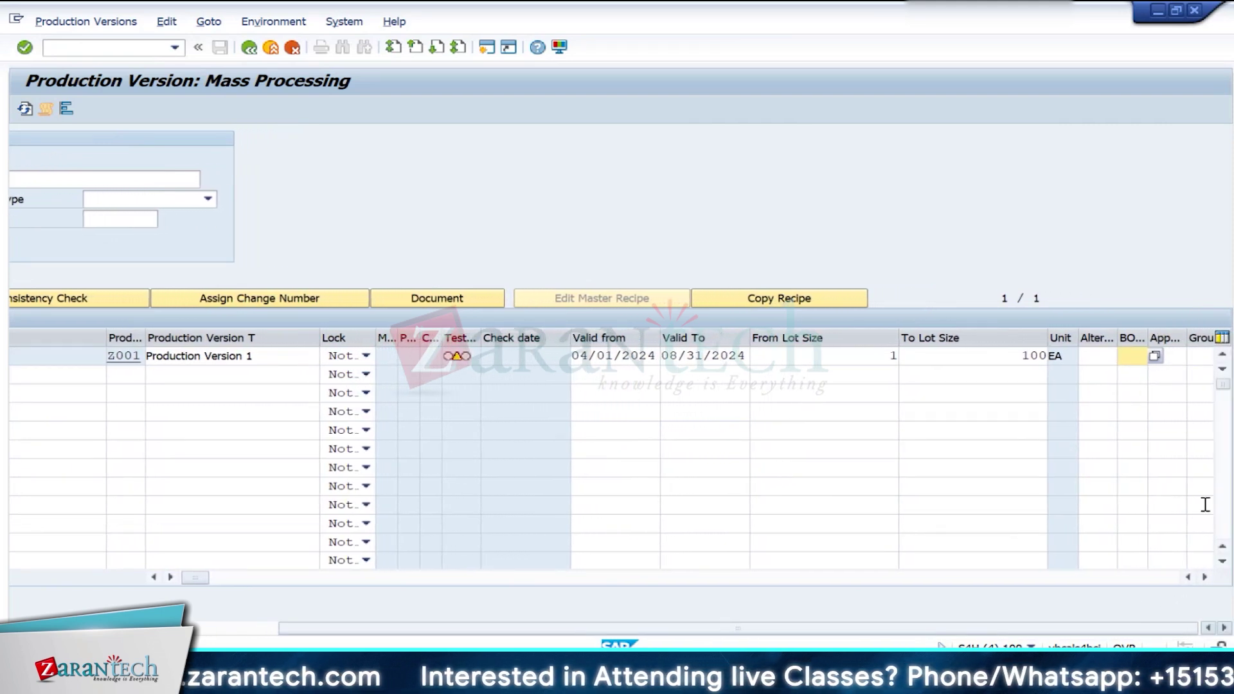
click(1177, 356)
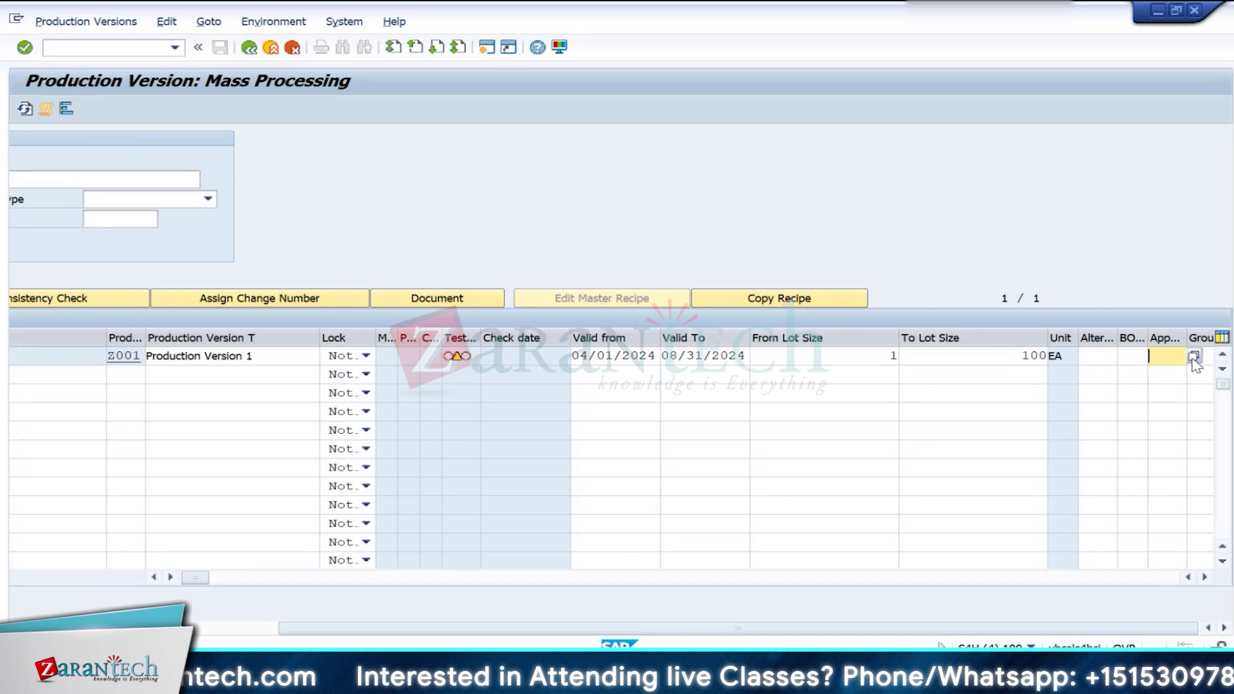
click(1097, 360)
click(1130, 359)
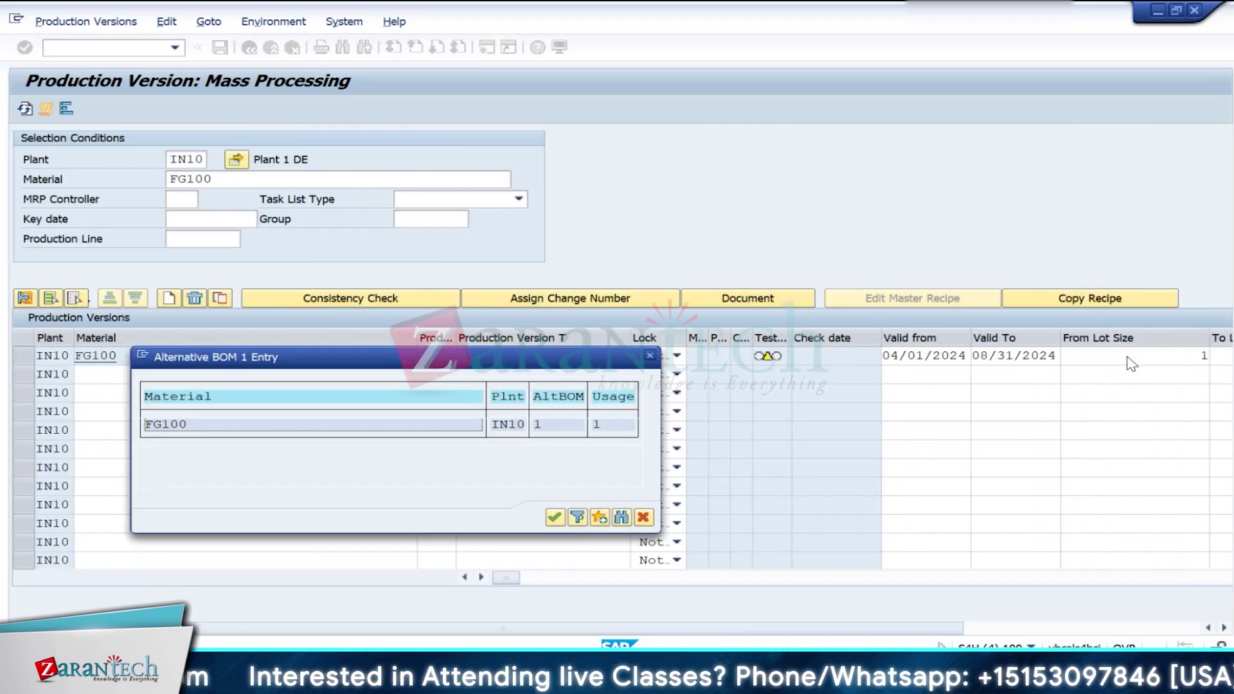
double_click(184, 428)
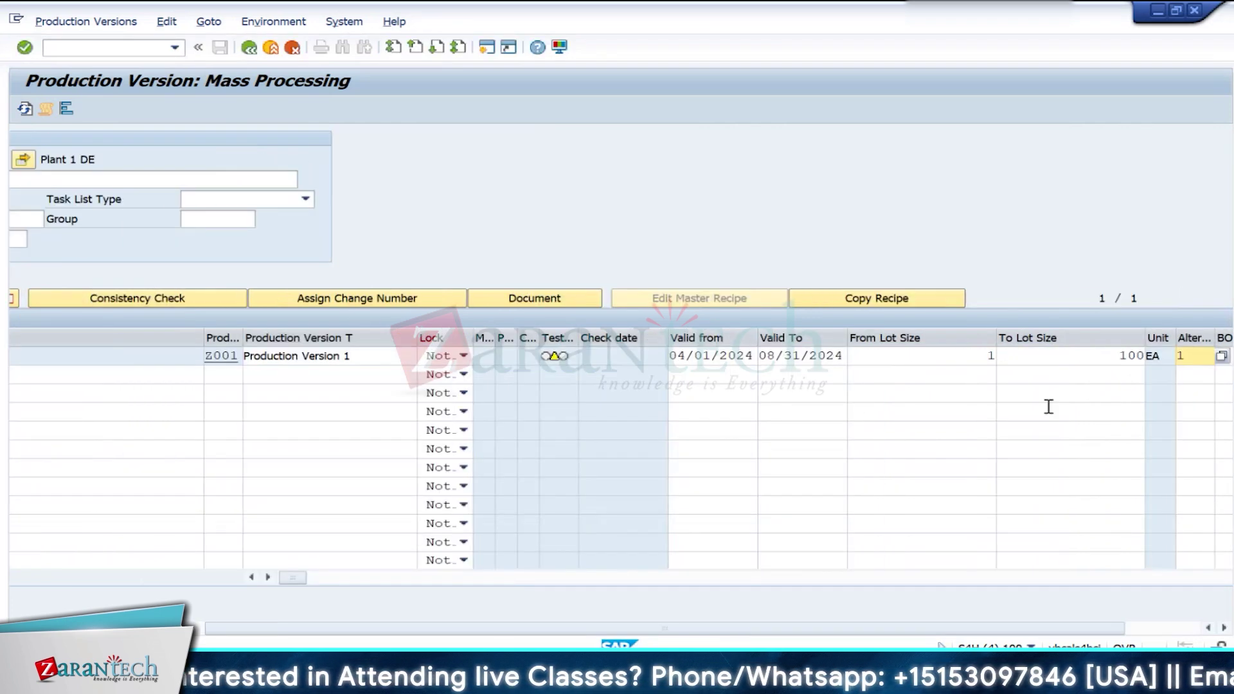
Step: Look up the available task list groups for the Group field of production version Z001 without choosing one
click(1224, 629)
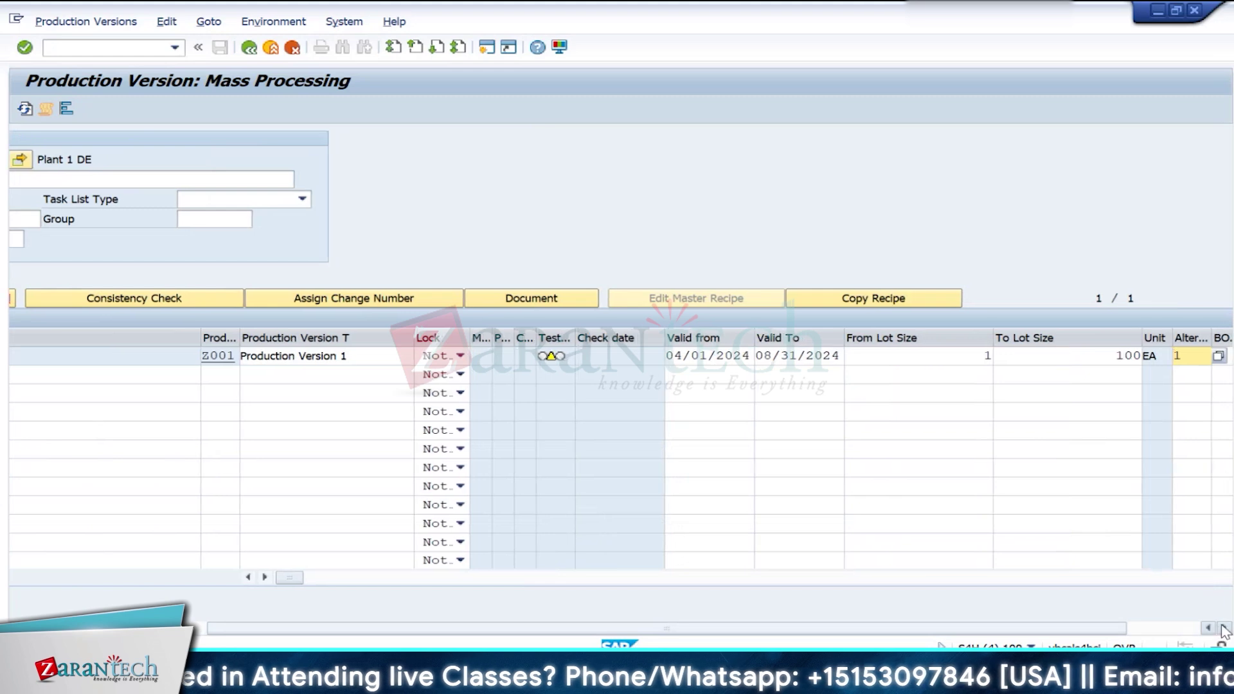
click(1225, 629)
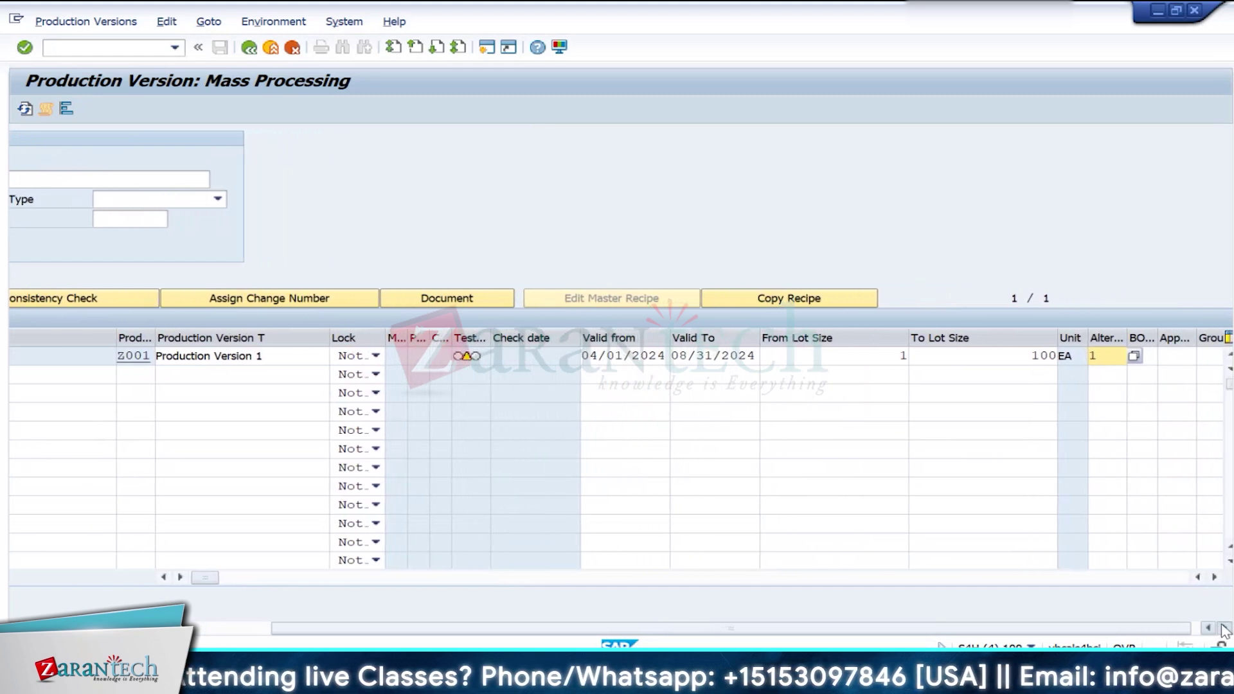
click(1225, 628)
click(1186, 354)
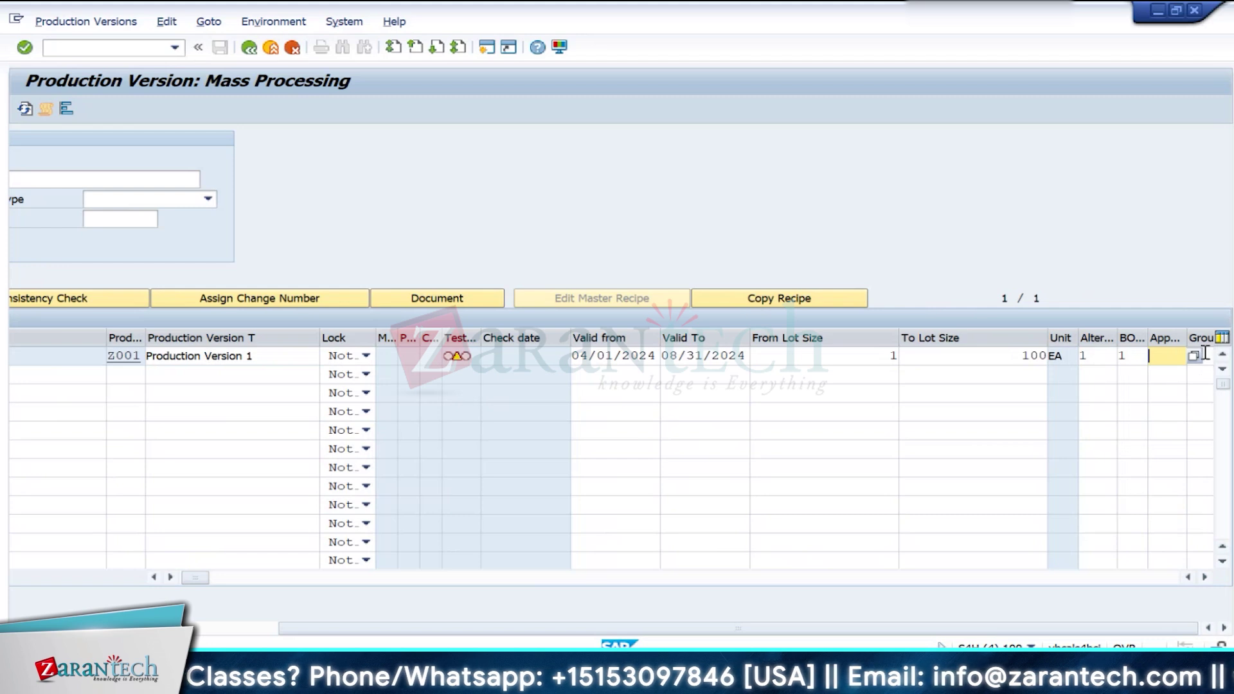
click(1201, 355)
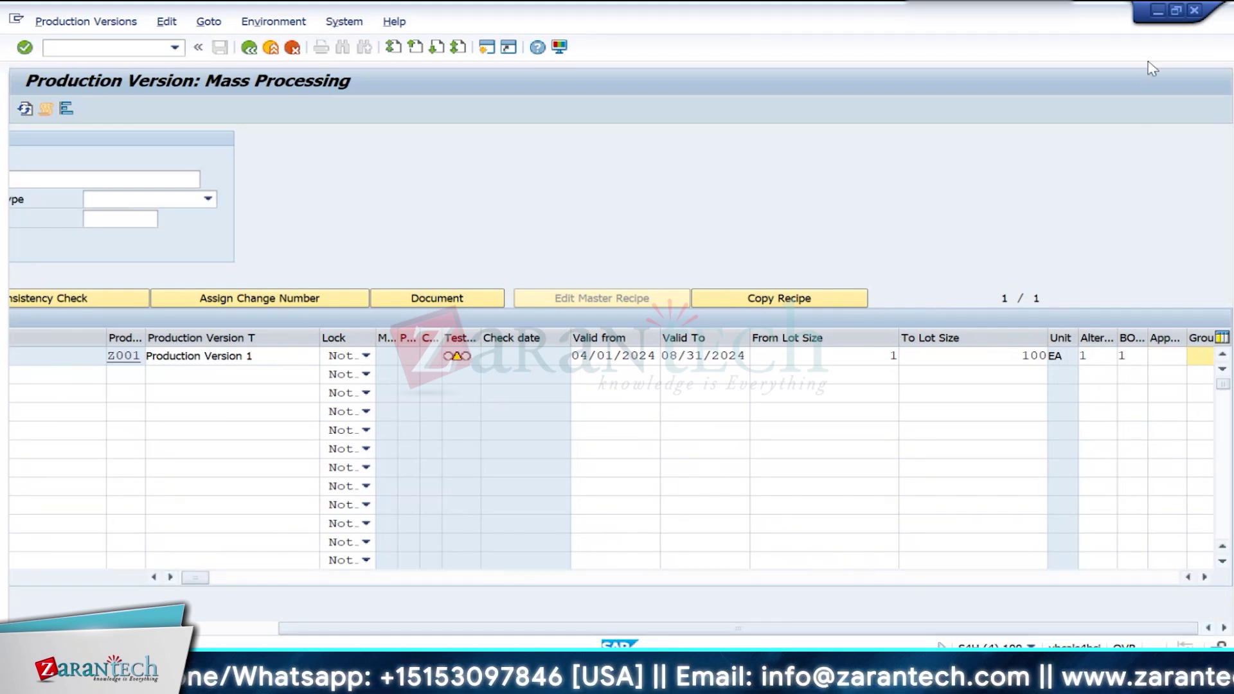
click(1176, 11)
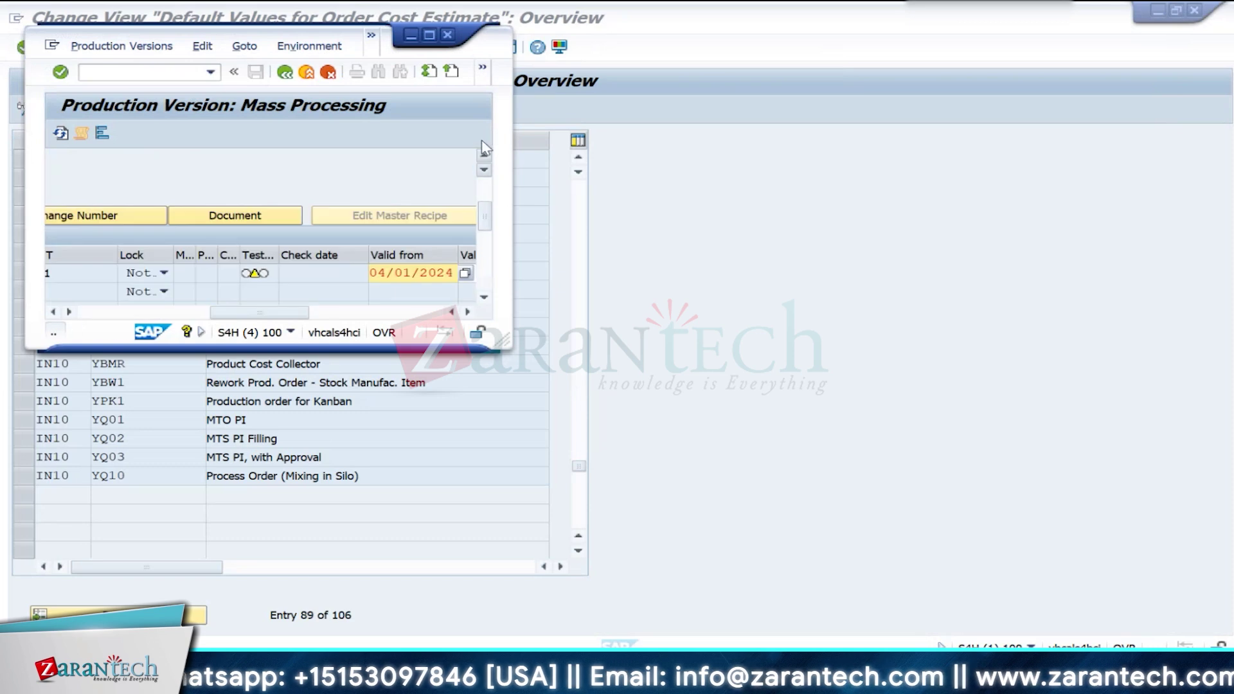
click(430, 35)
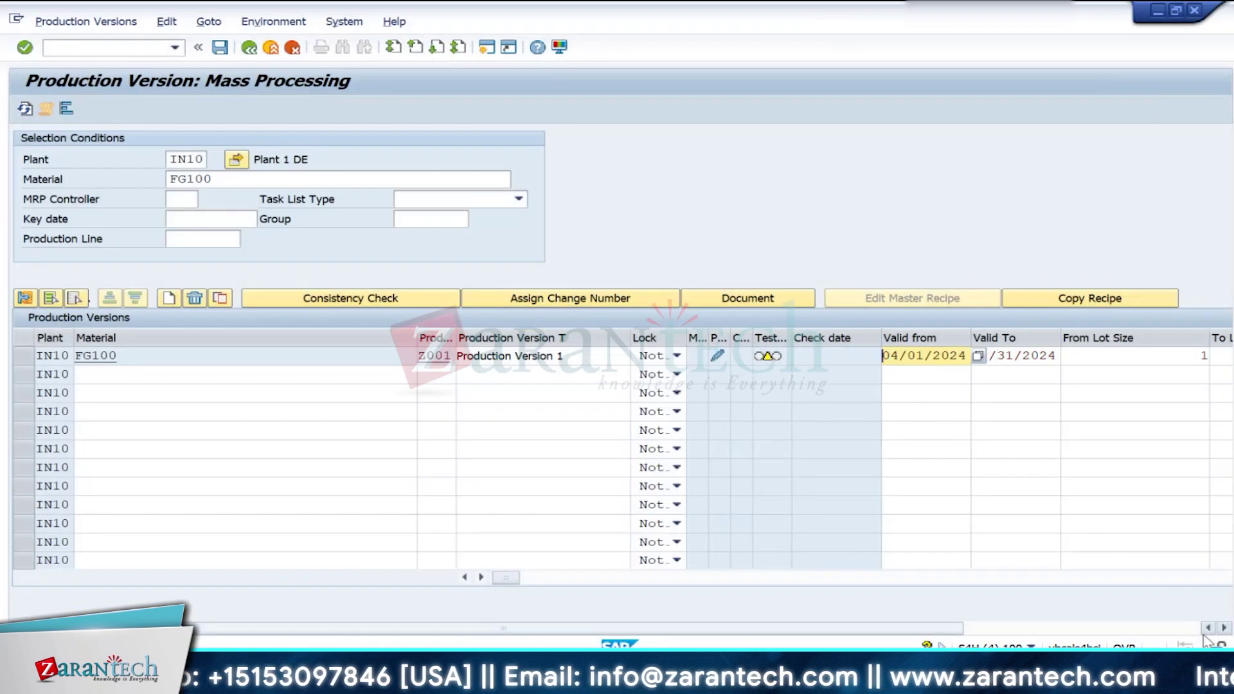
click(1223, 628)
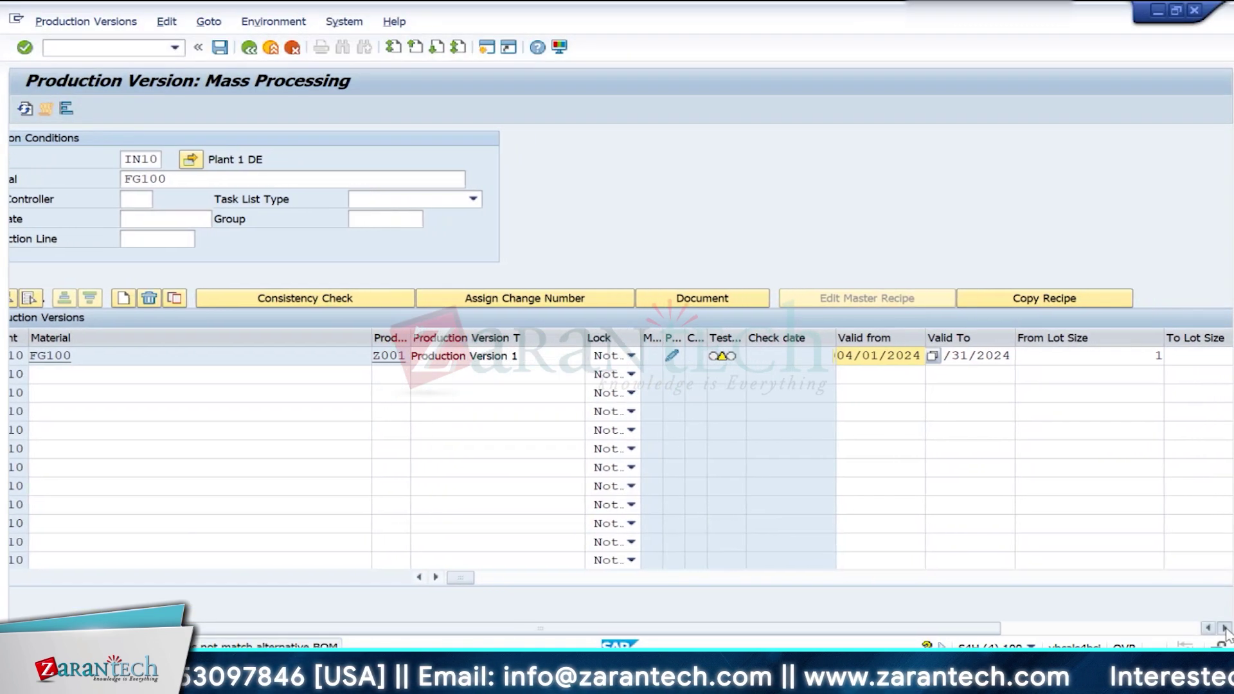
drag(988, 629, 1197, 627)
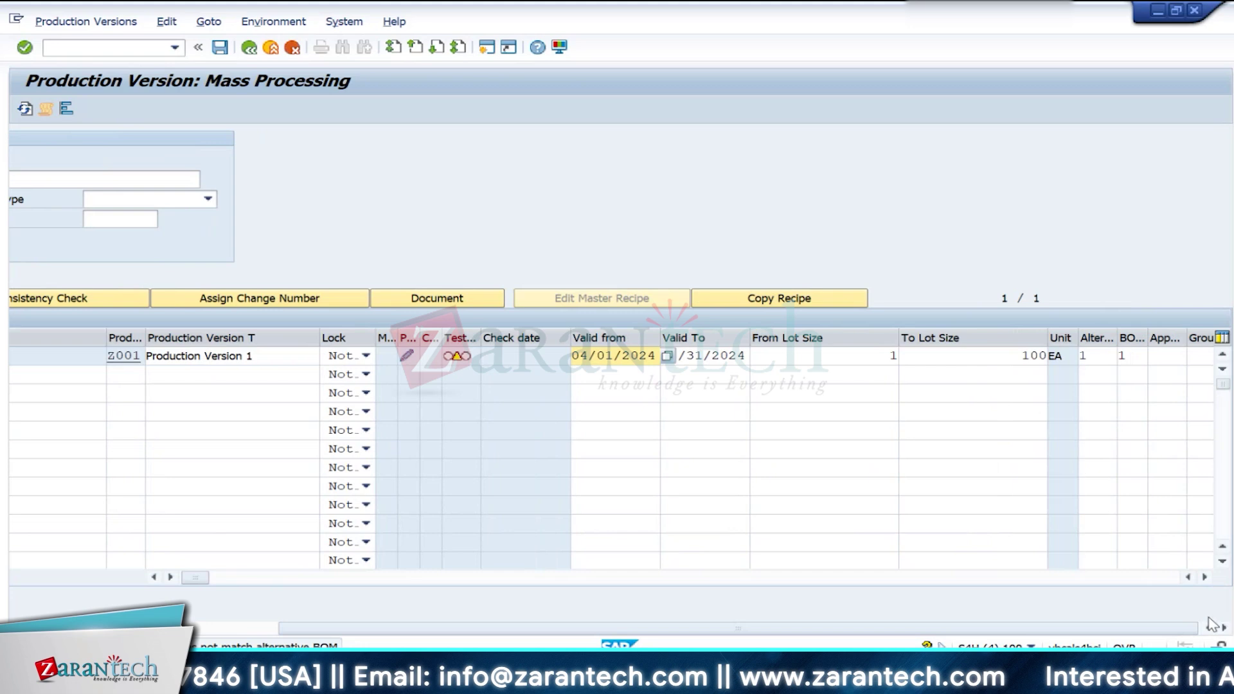
click(1204, 358)
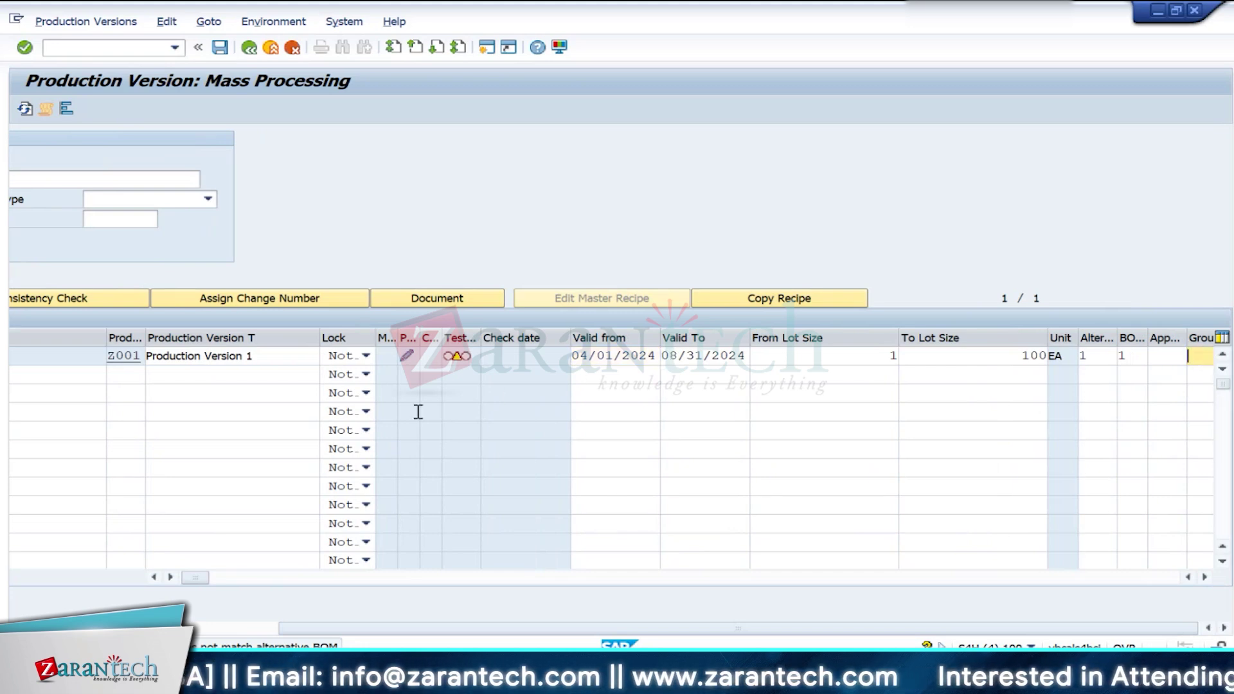
drag(204, 581, 243, 581)
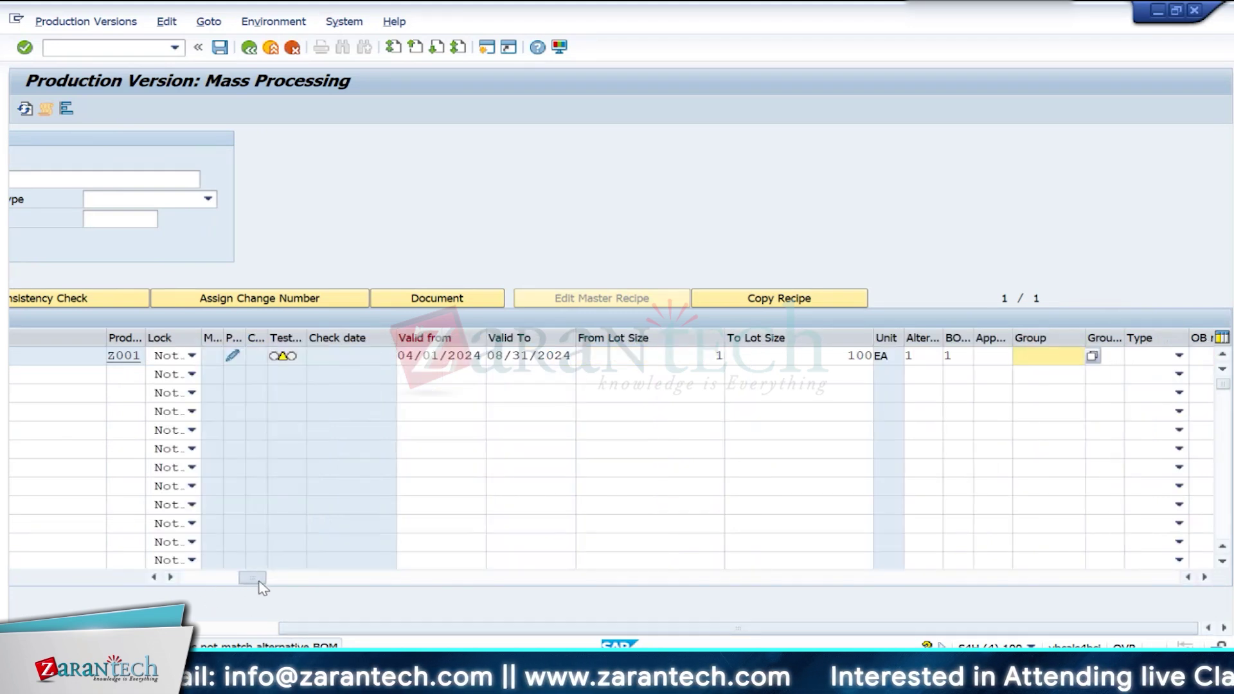
click(1093, 356)
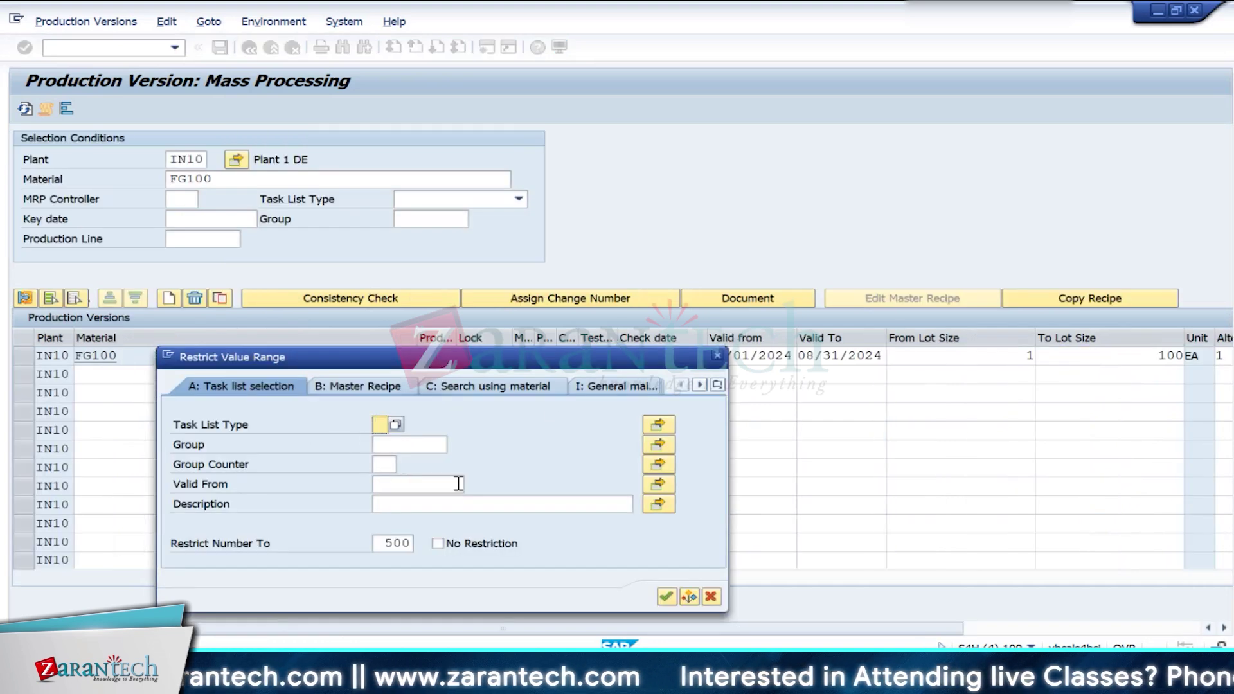
key(Return)
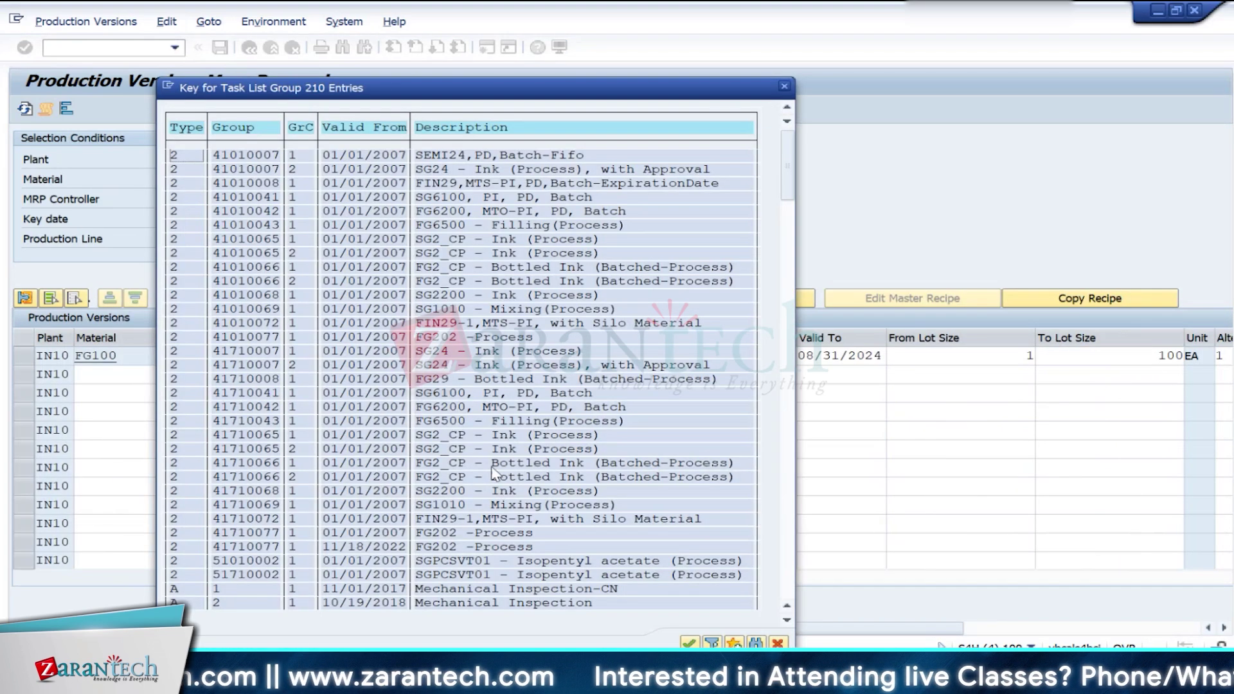
click(786, 91)
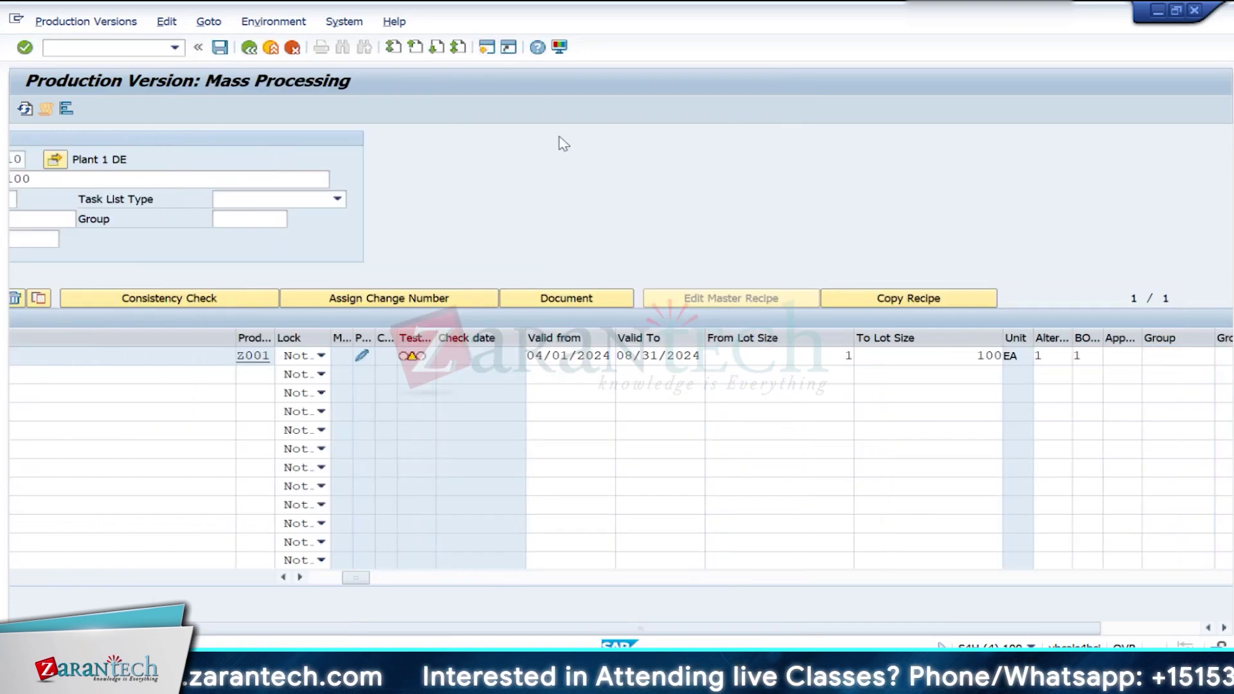
Step: Display the routing operations of FG100 in plant IN10 with transaction ca03 in a new session
key(ctrl+n)
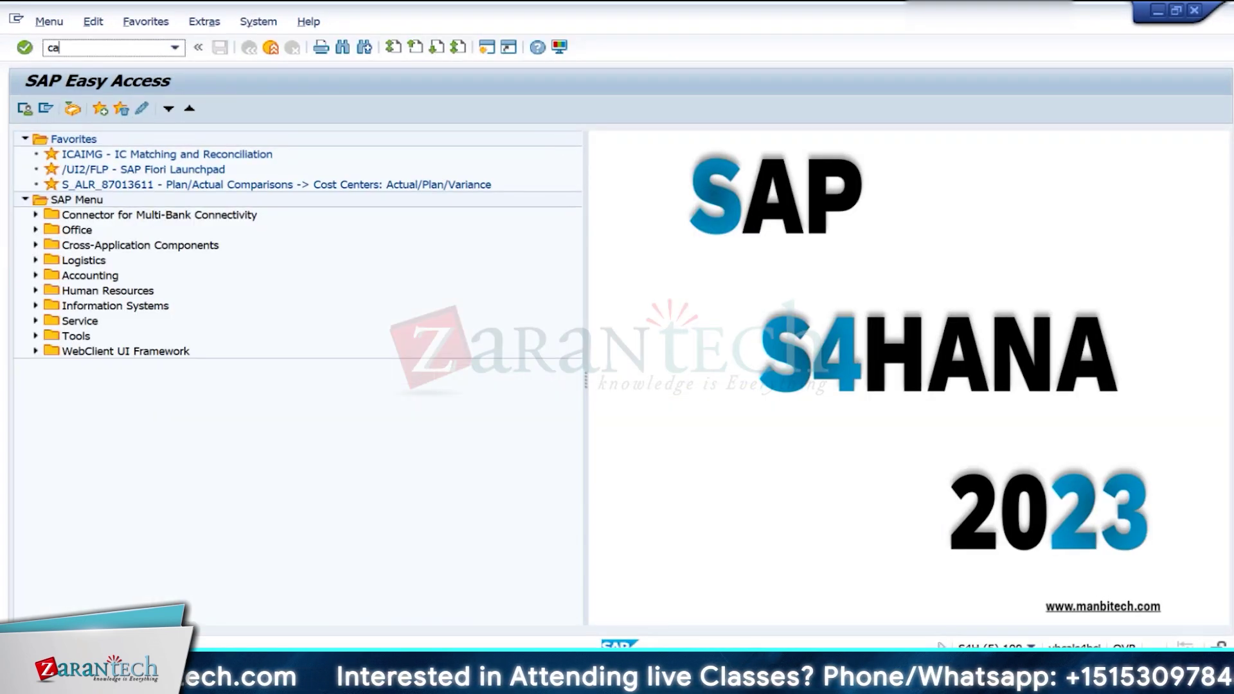
text(ca03)
key(Return)
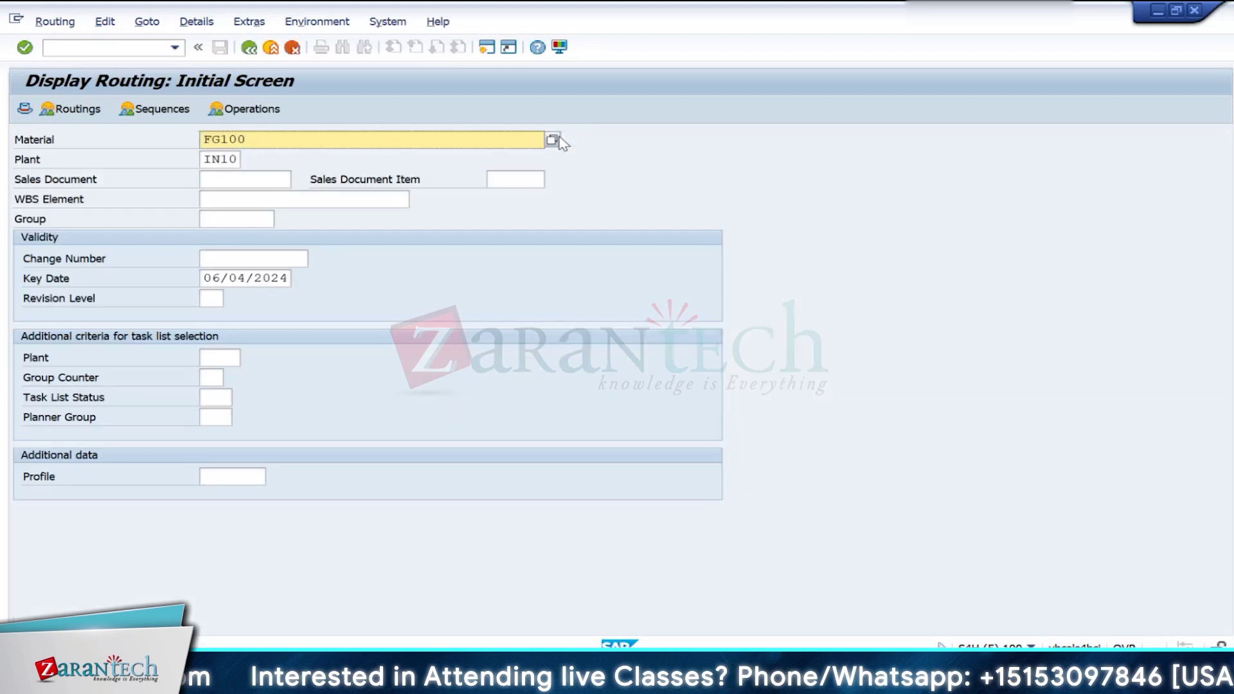
key(Return)
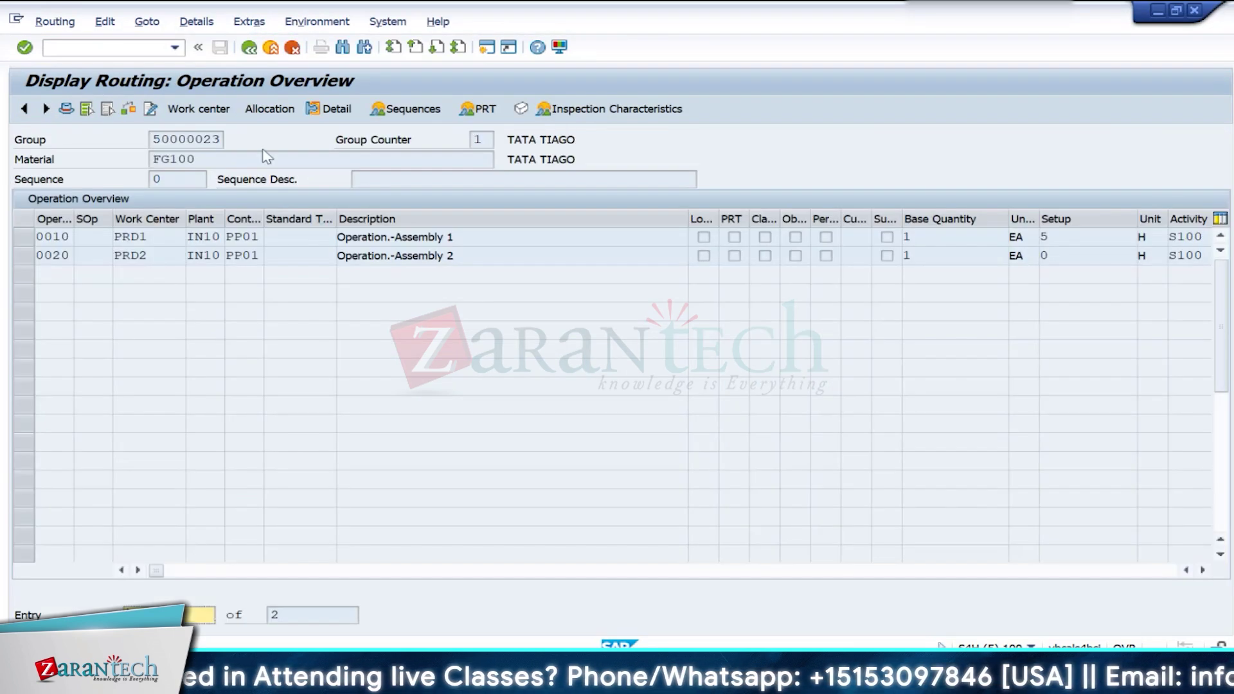
Step: Copy routing group 50000023 from the FG100 routing into the Group field of production version Z001
drag(153, 140, 222, 142)
key(ctrl+c)
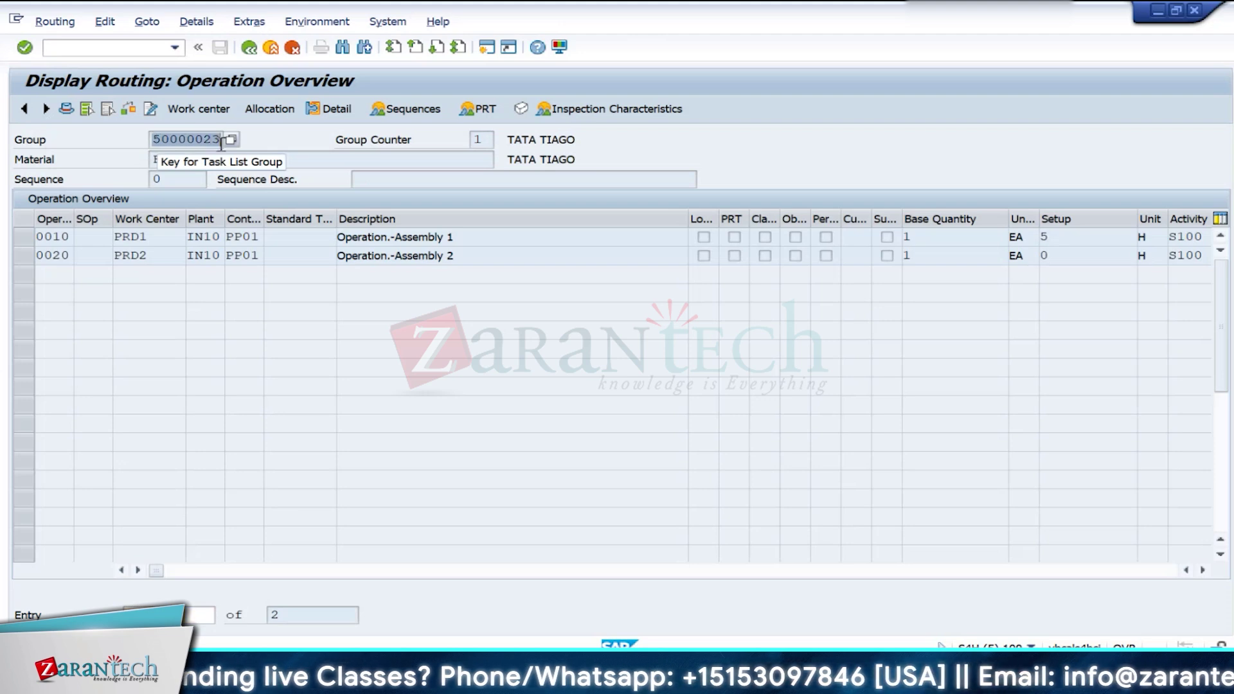
click(239, 240)
key(alt+Tab)
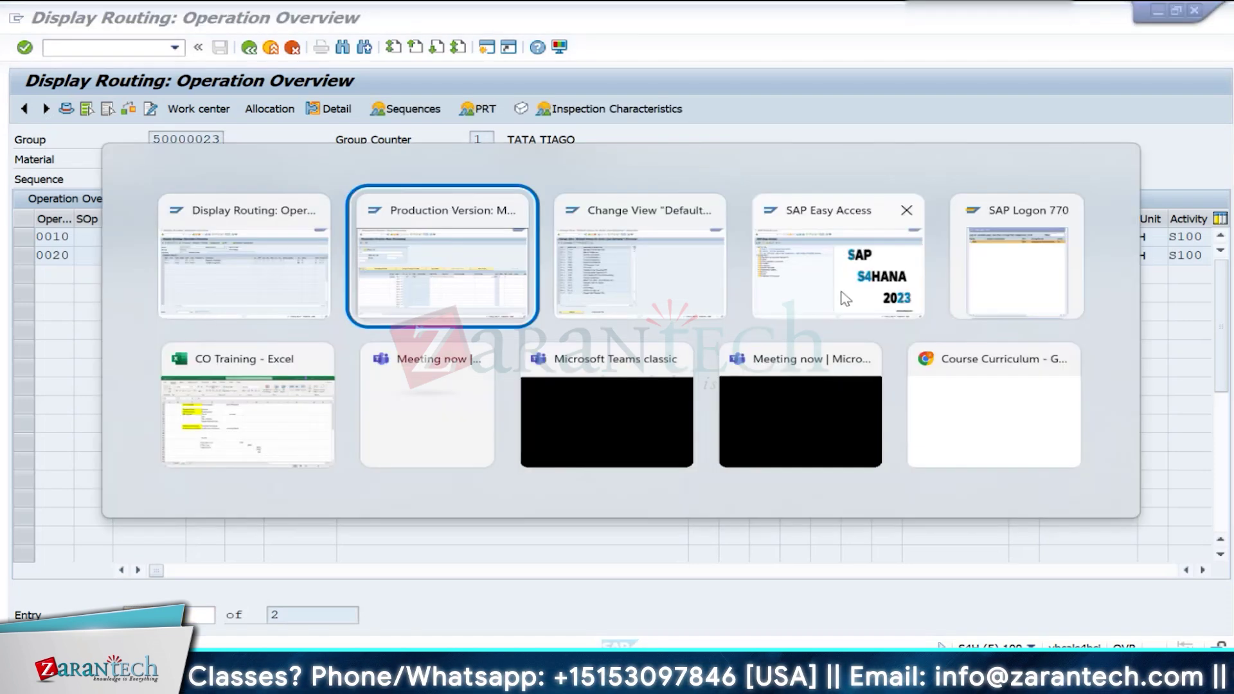
key(ctrl+v)
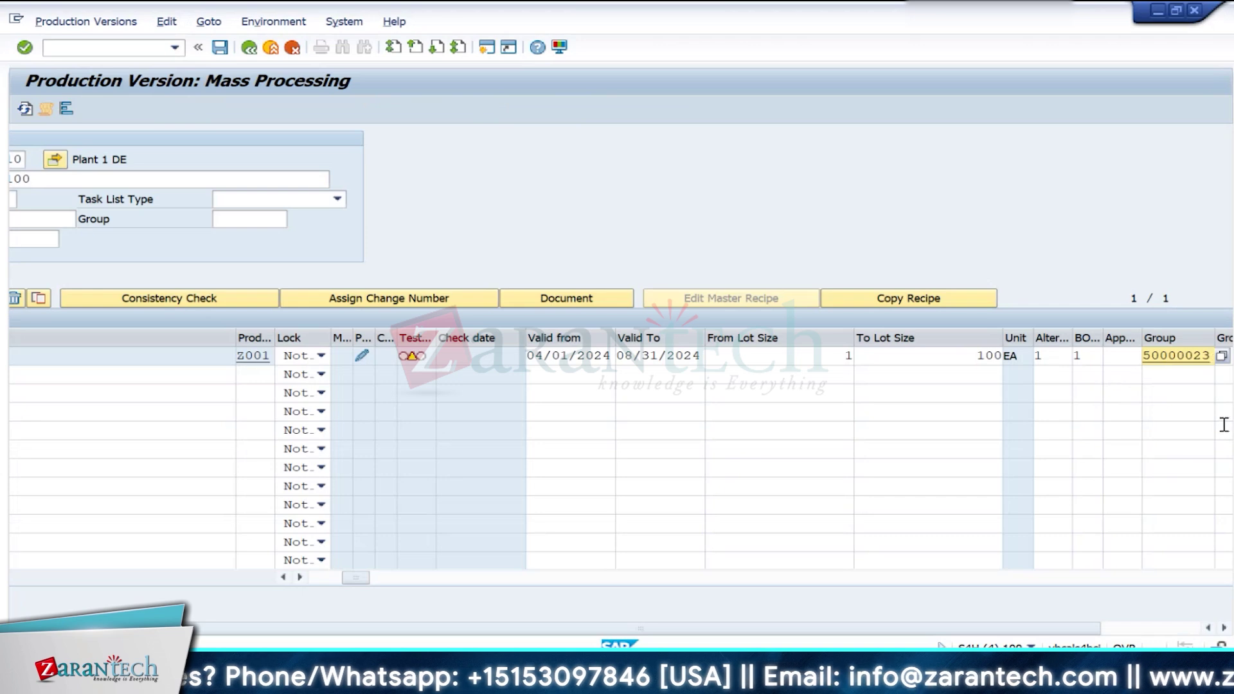
key(Return)
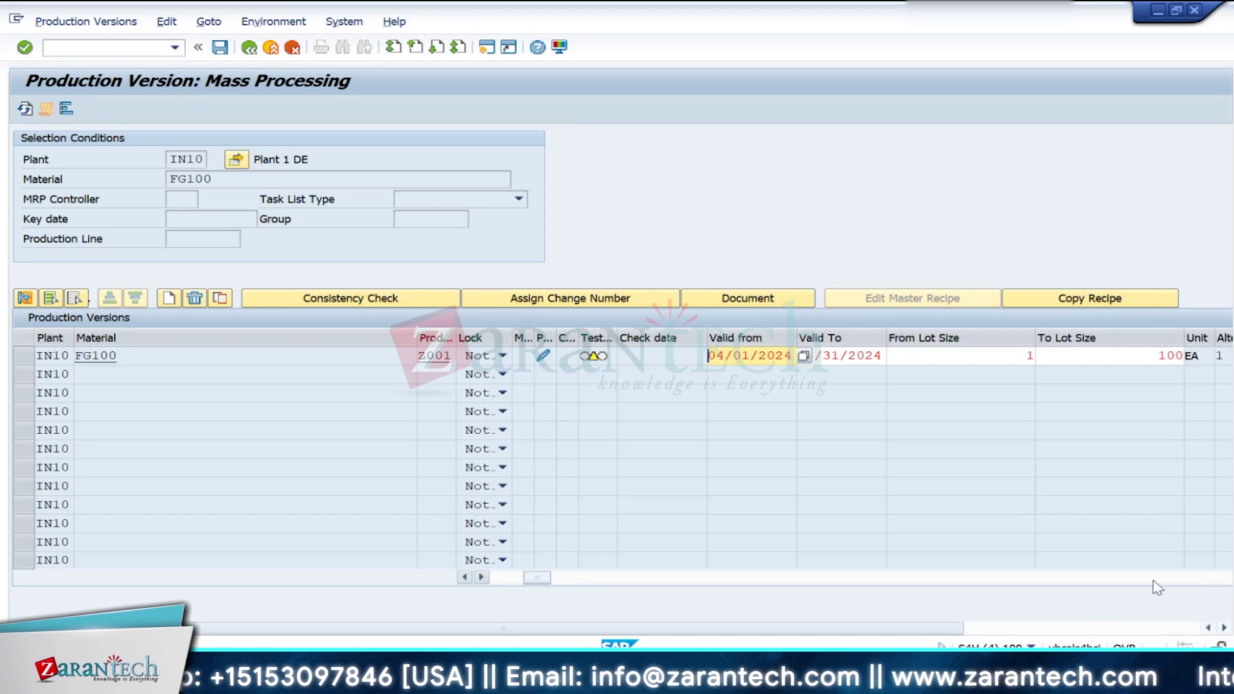
Step: Set the task list type of production version Z001 to N Routing
drag(540, 577, 765, 595)
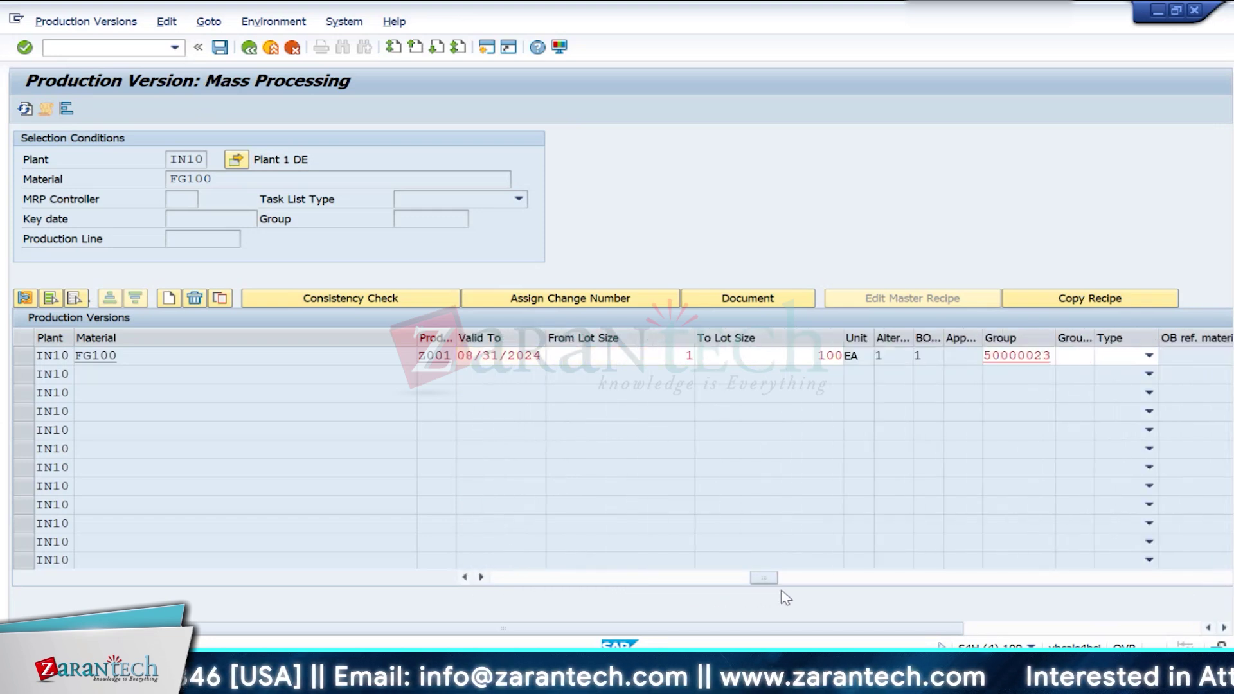
click(1148, 356)
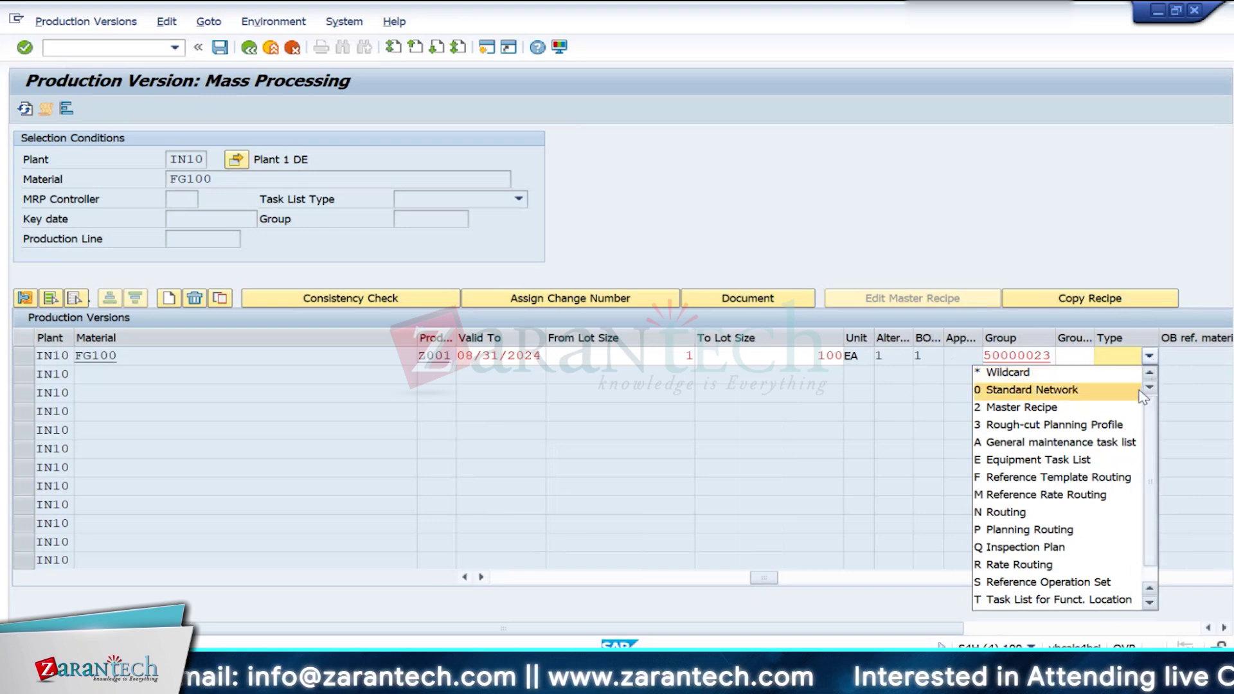
click(1028, 512)
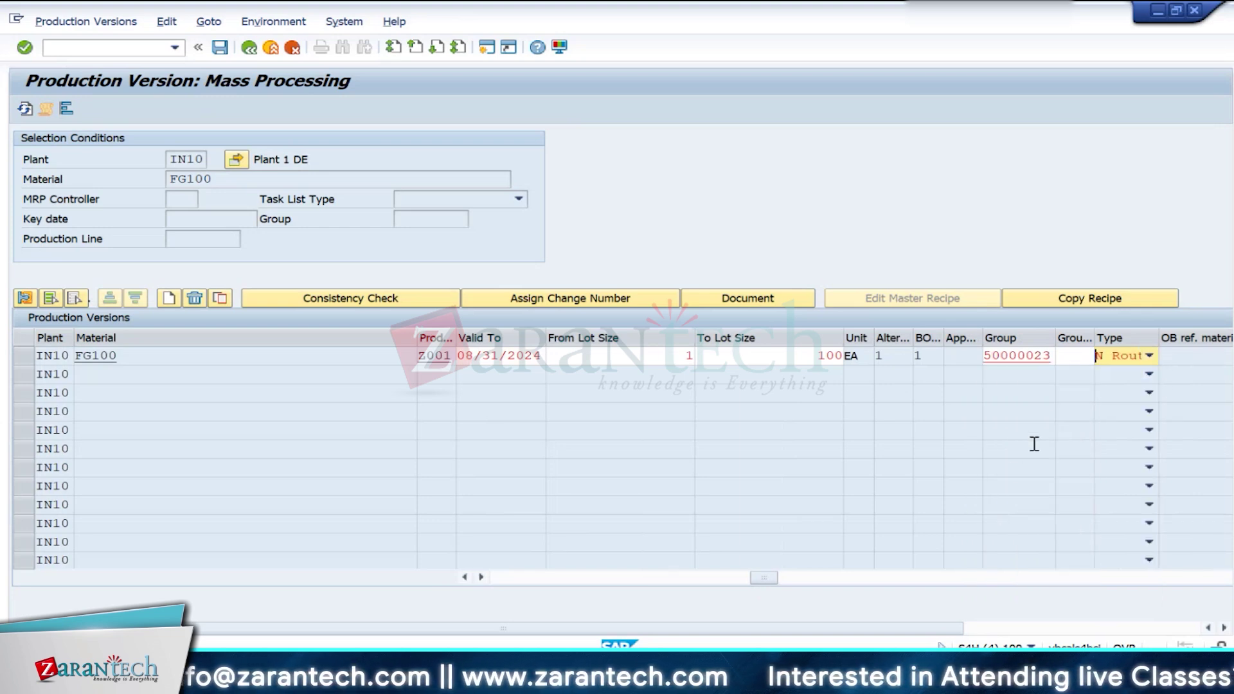
click(1081, 354)
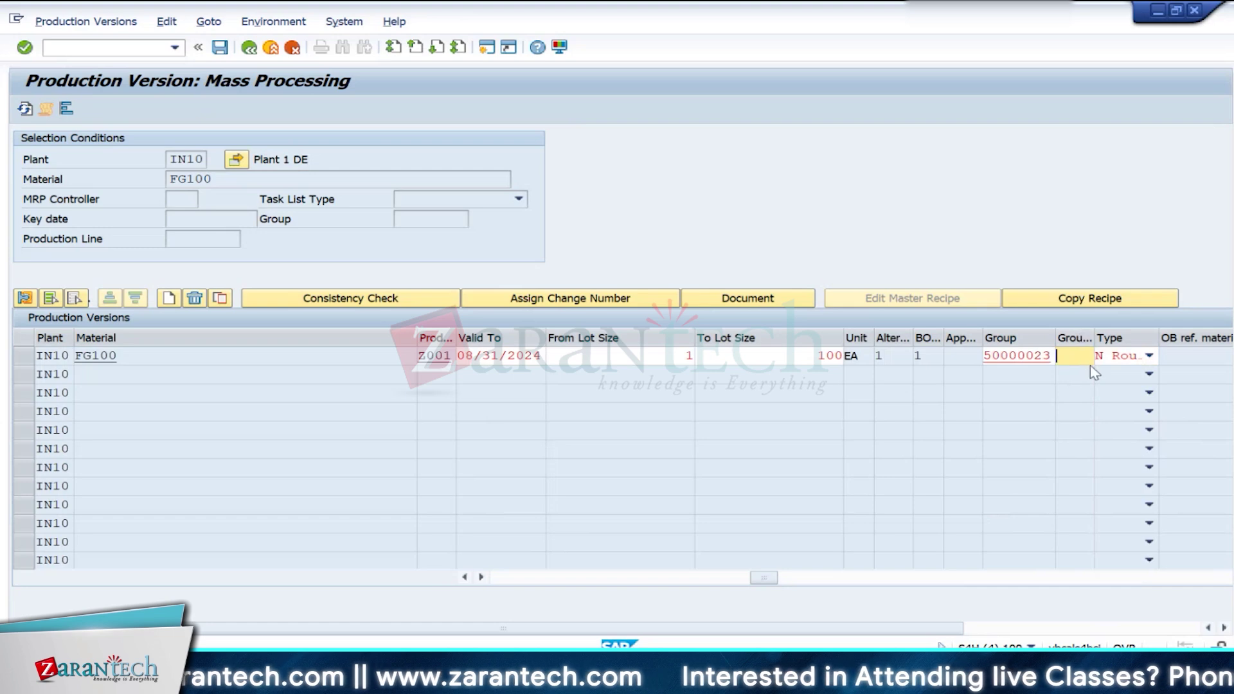
key(Return)
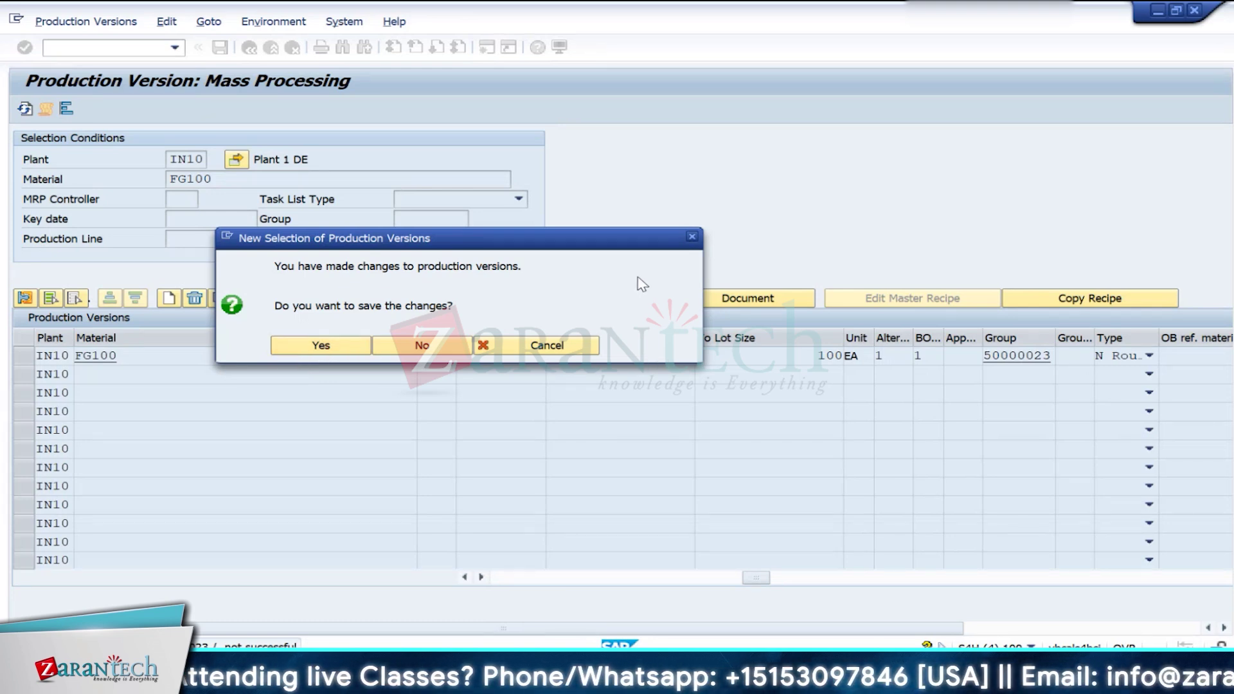
Step: Check the group counter and general data in the header details of the FG100 routing
key(alt+Tab)
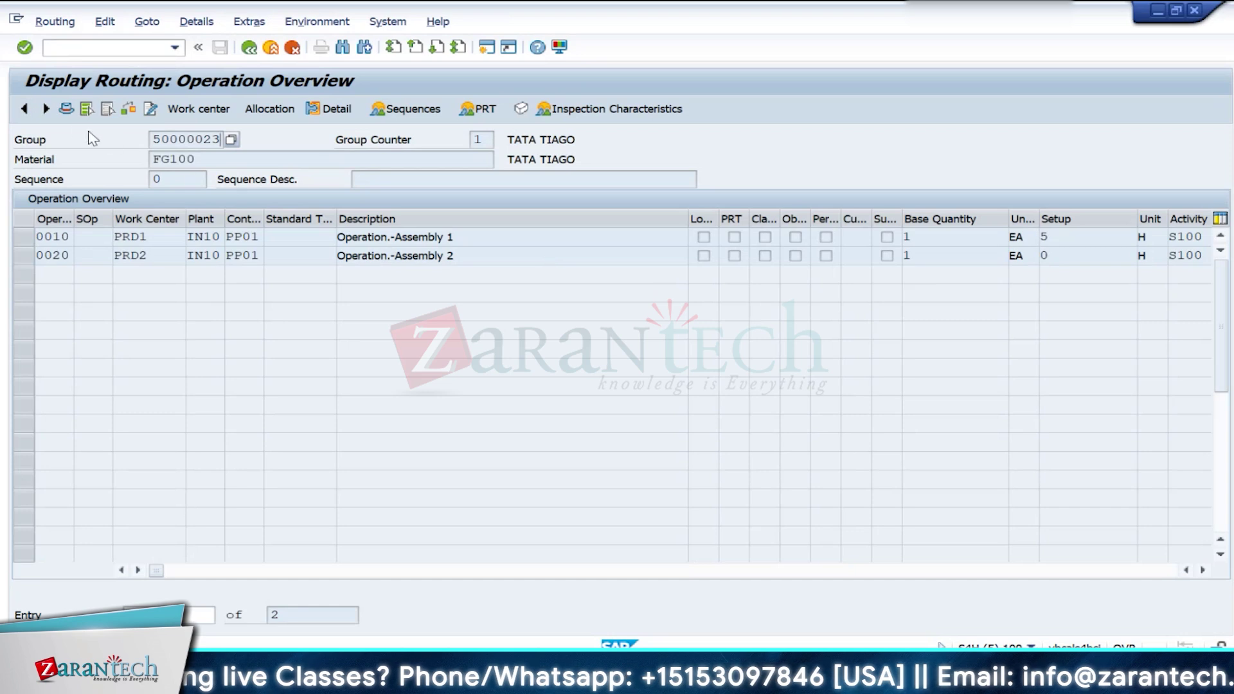
click(65, 110)
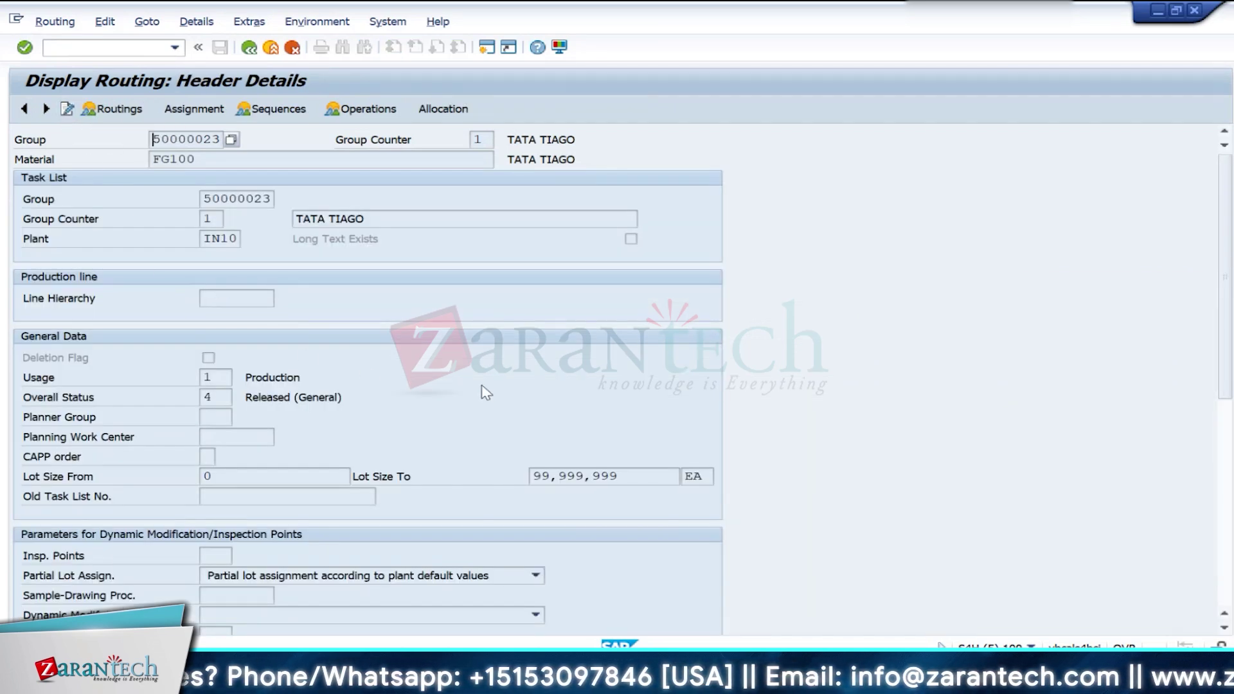
scroll(487, 393, down, 3)
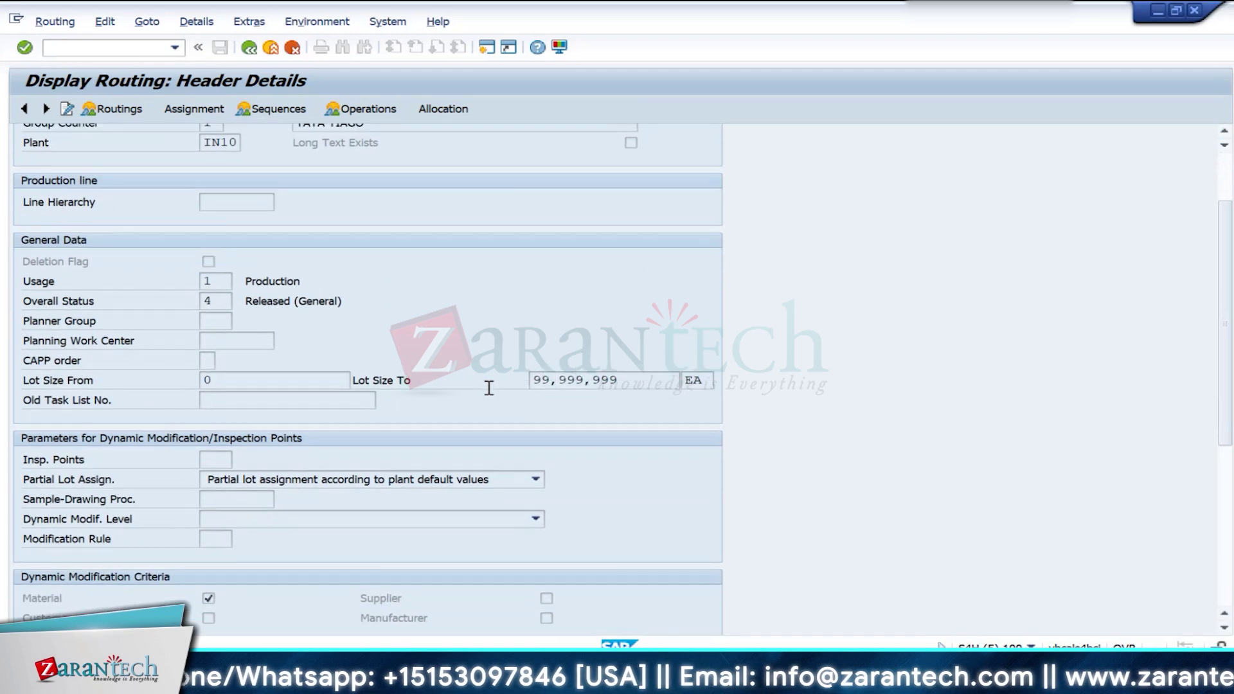
scroll(489, 388, up, 3)
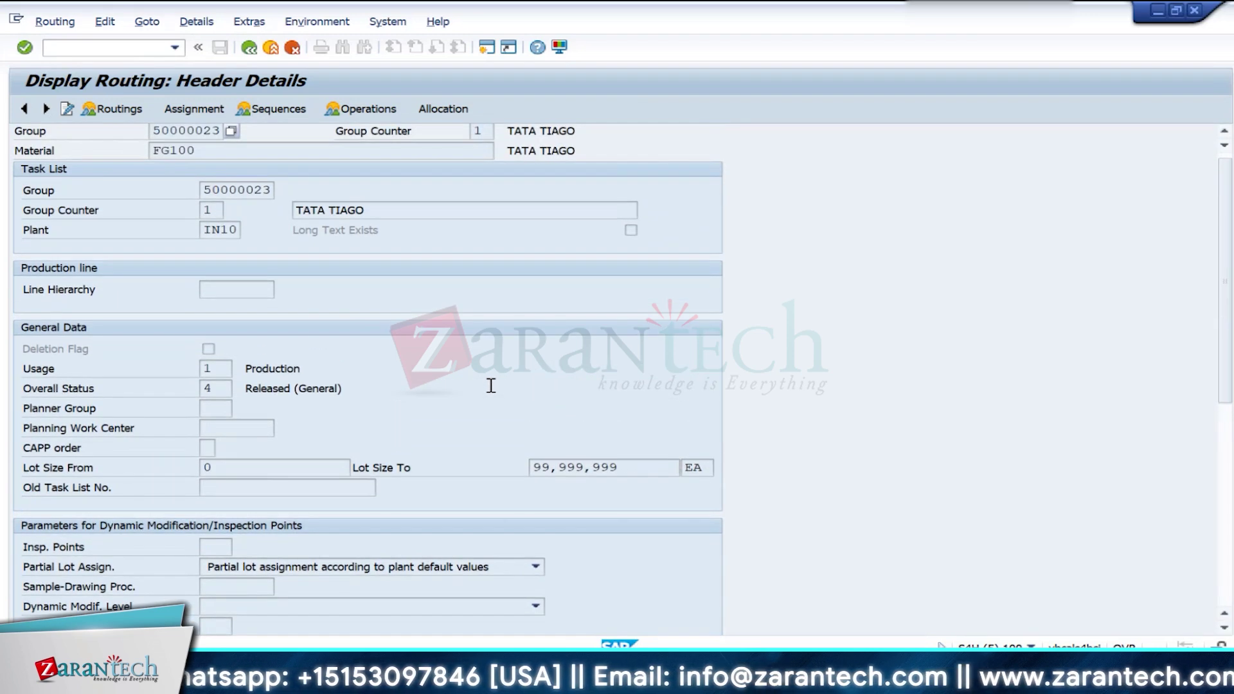
key(alt+Tab)
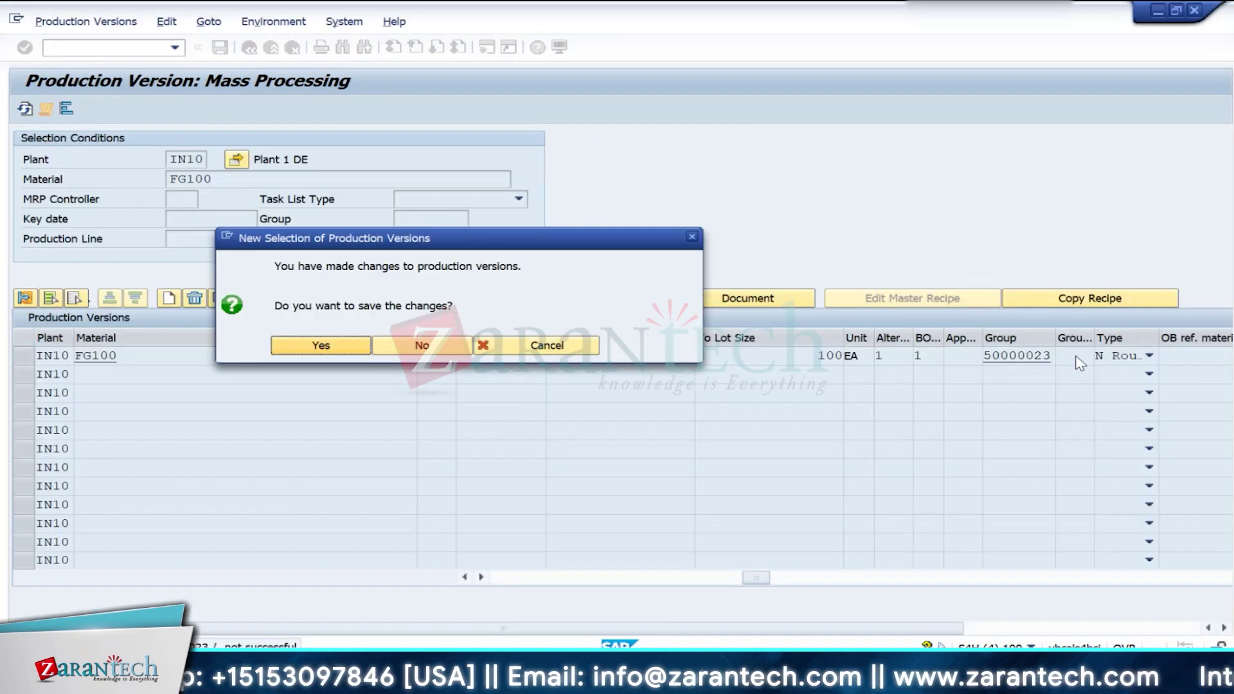
Step: Set the group counter of production version Z001 to 1 and save the production version changes
click(352, 347)
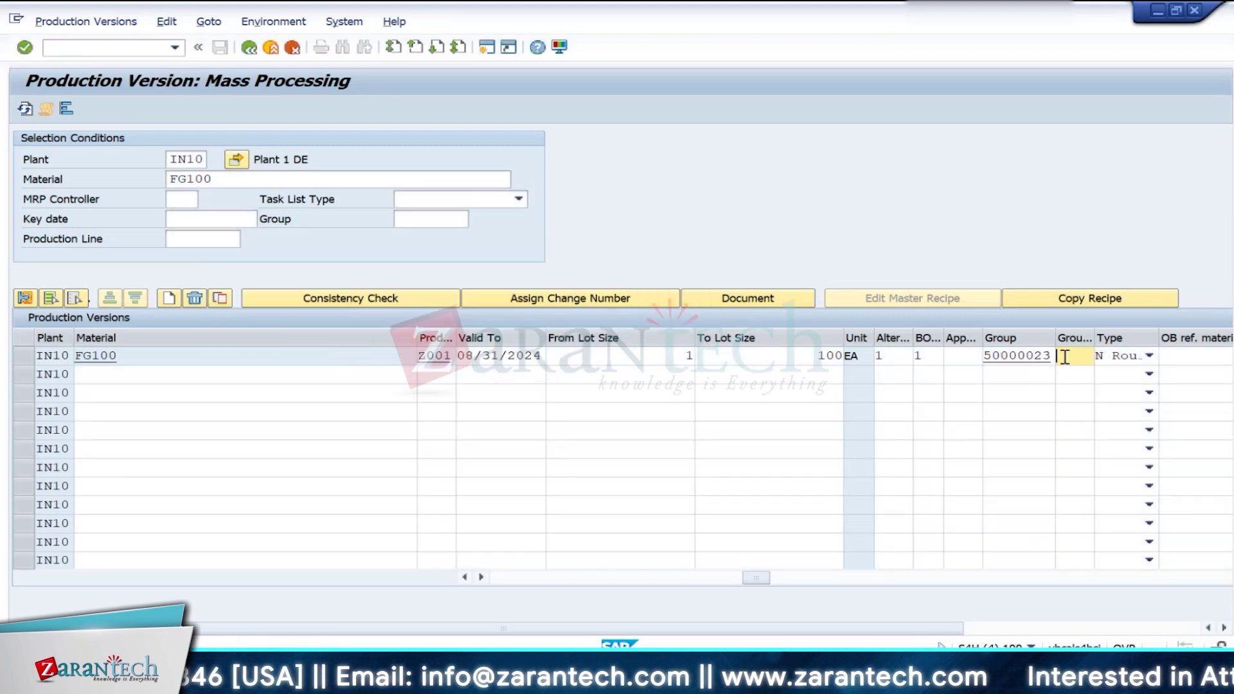
key(Return)
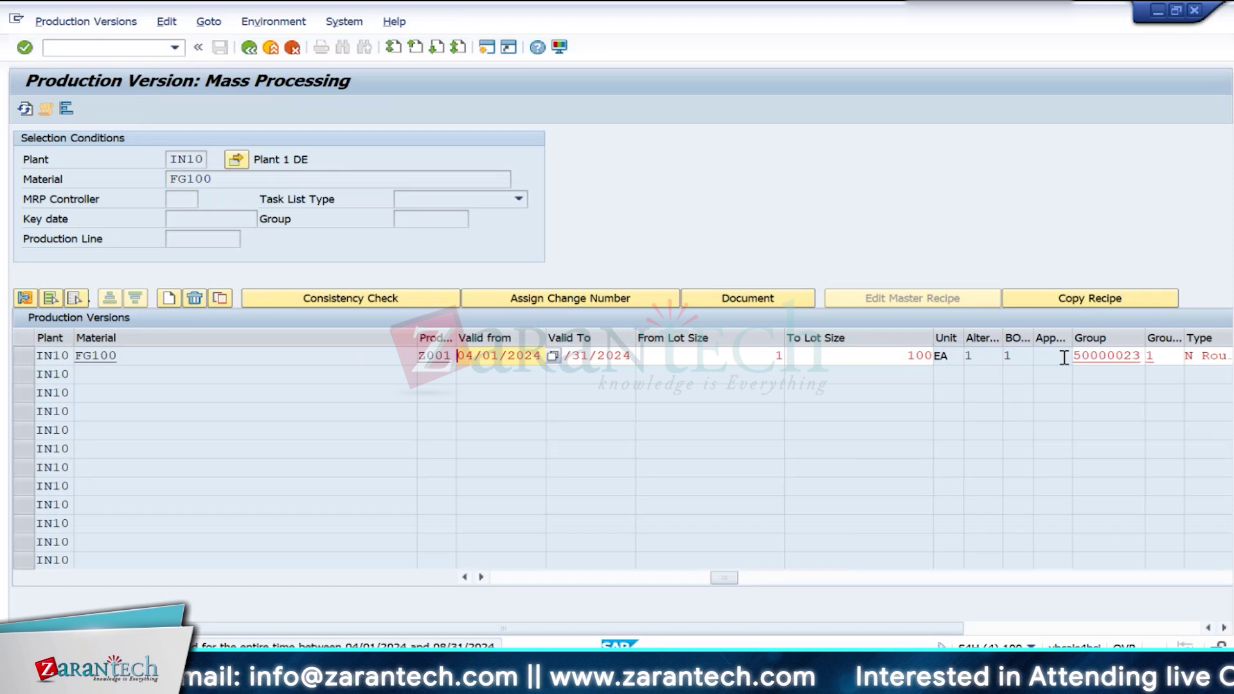
key(Return)
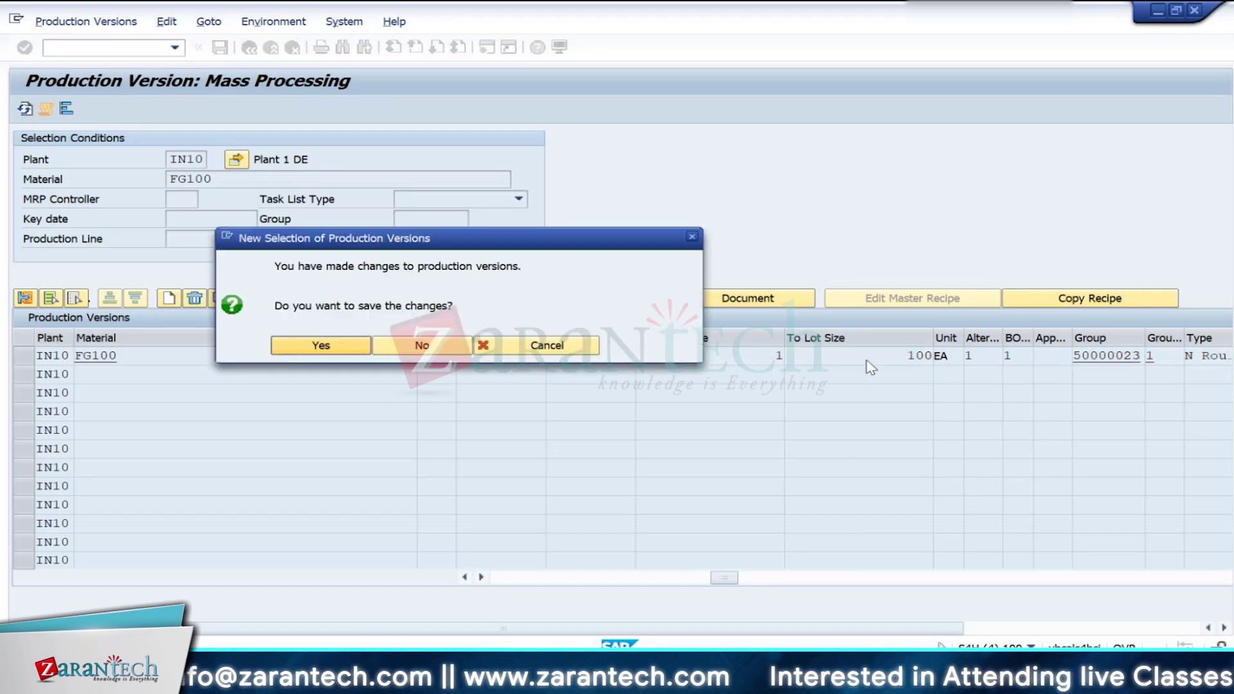
click(321, 345)
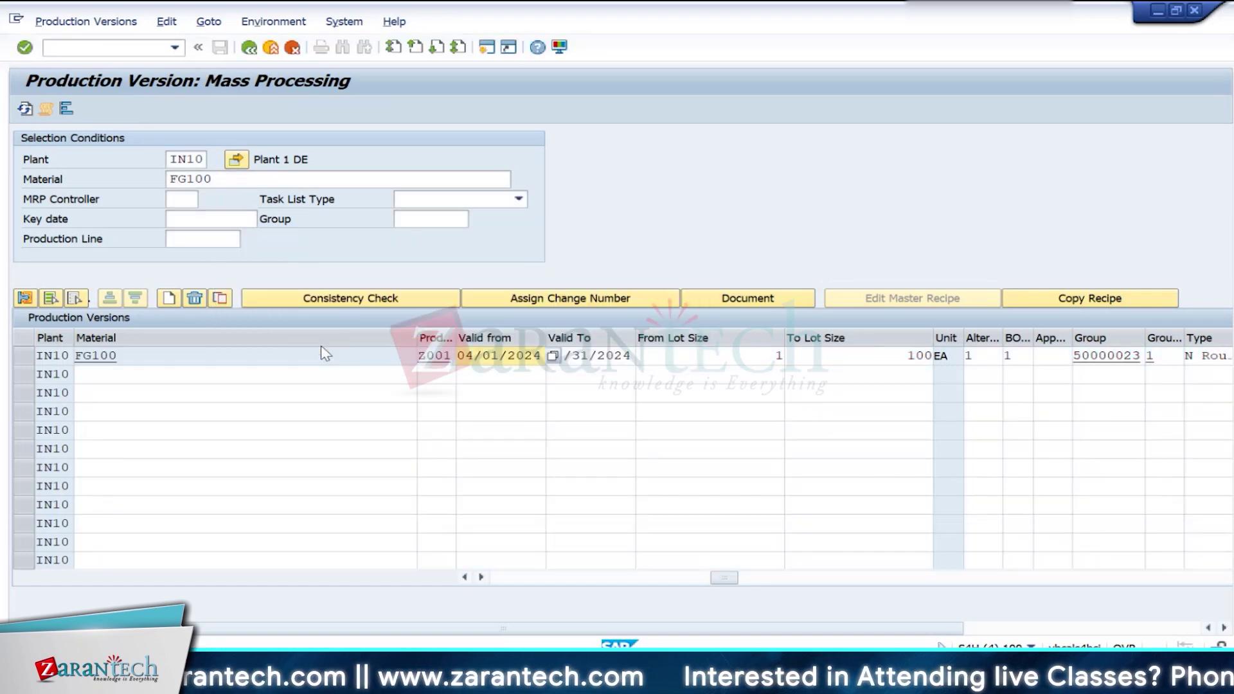
Step: Run the consistency check on production version Z001 of FG100
click(351, 298)
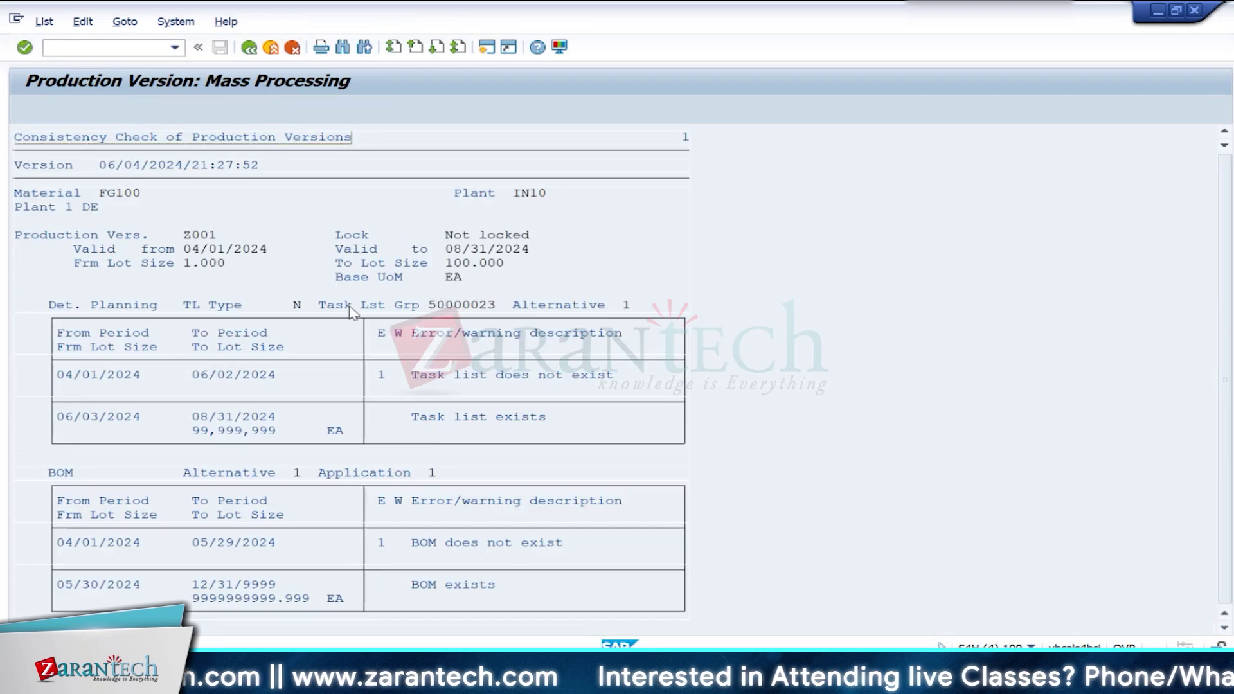
Step: Leave production version mass processing and start a production order for material FG100 in plant IN10 with order type YBM5
click(249, 49)
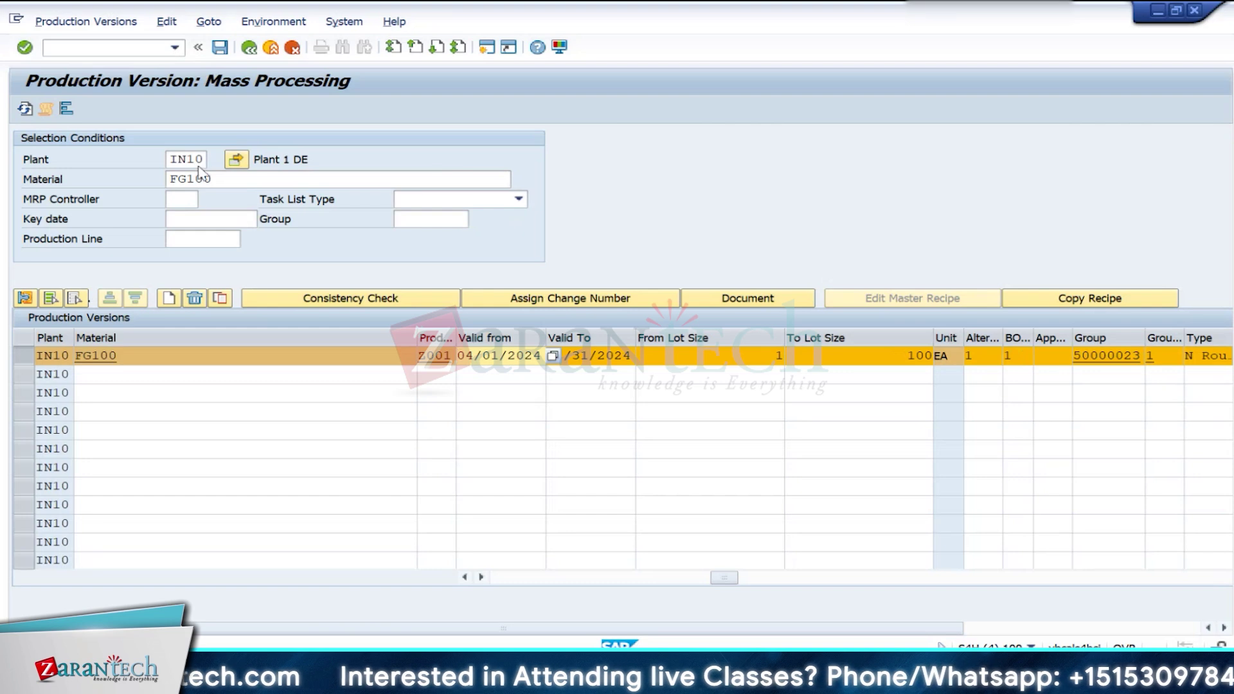
click(251, 48)
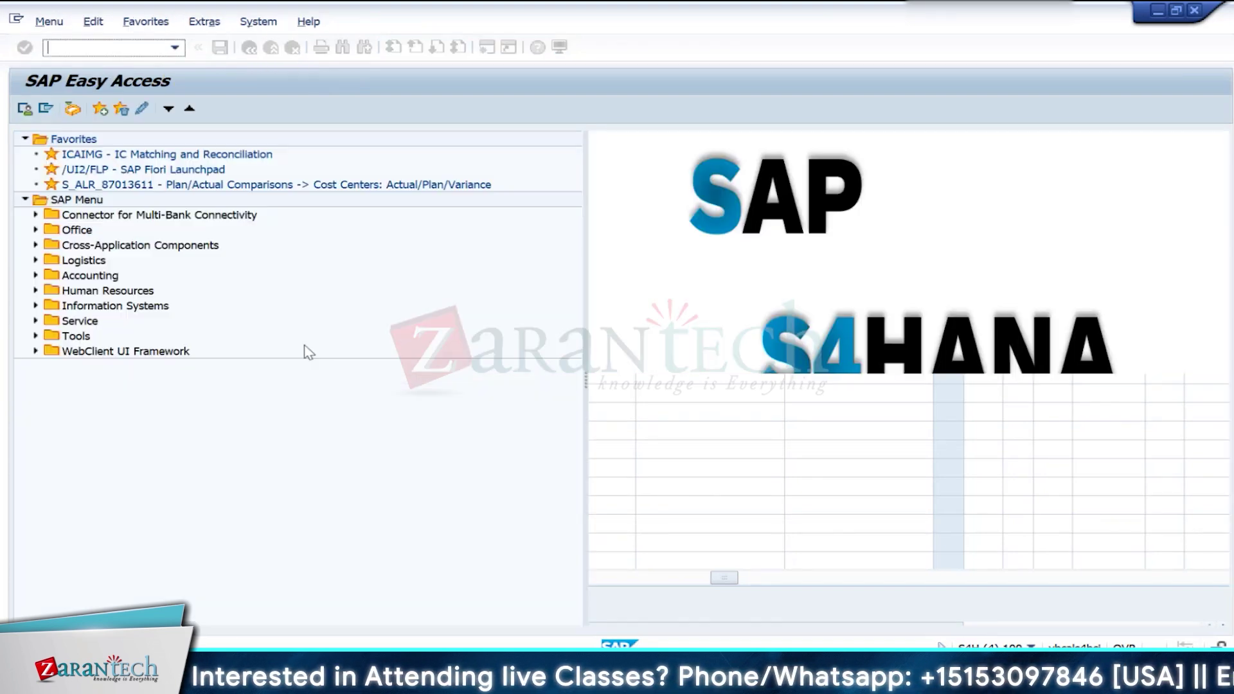
click(309, 348)
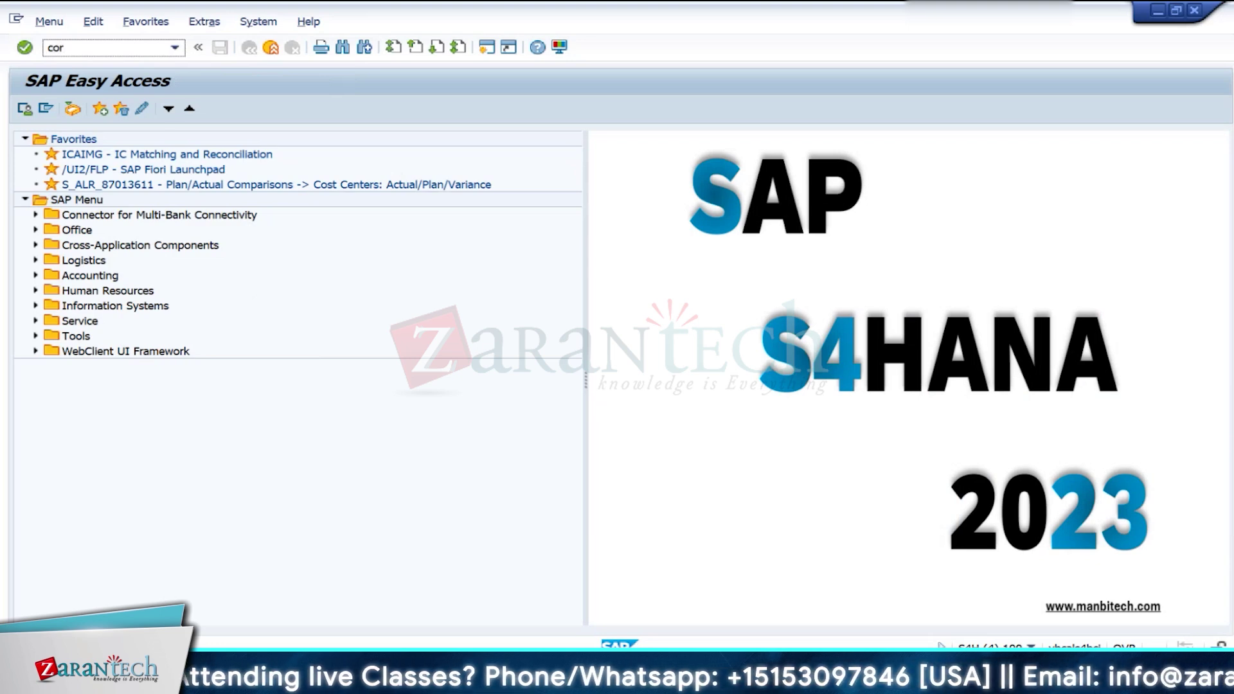
key(Return)
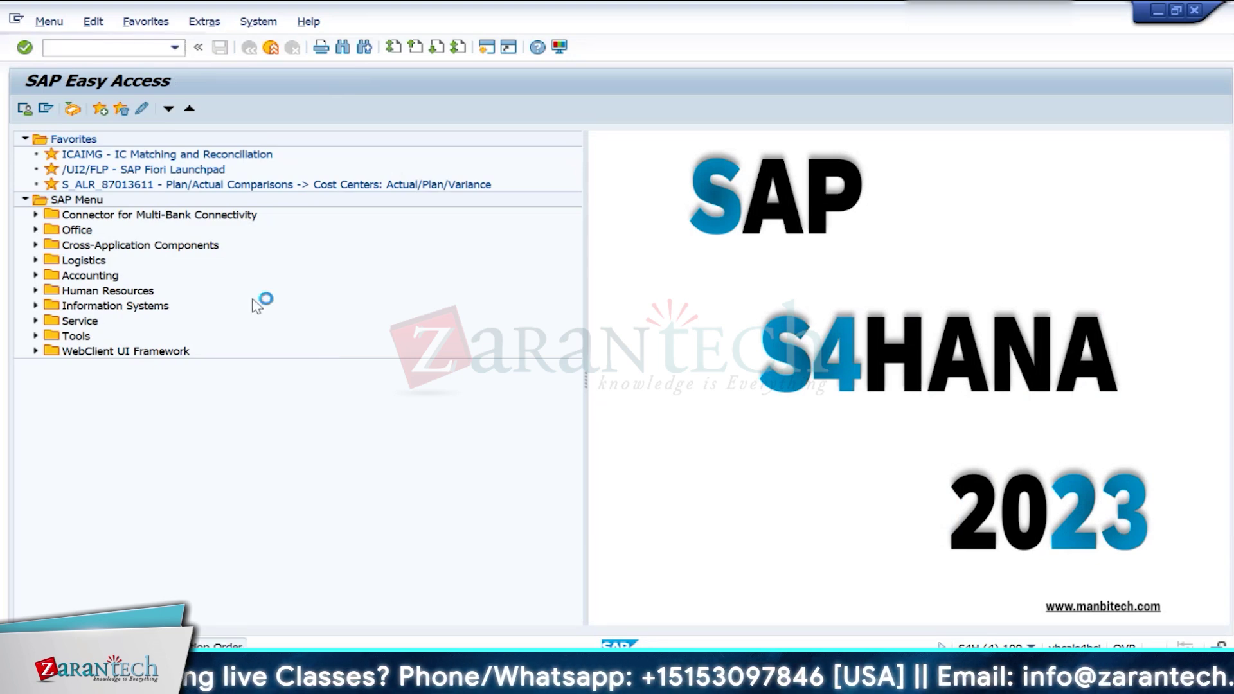
key(Down)
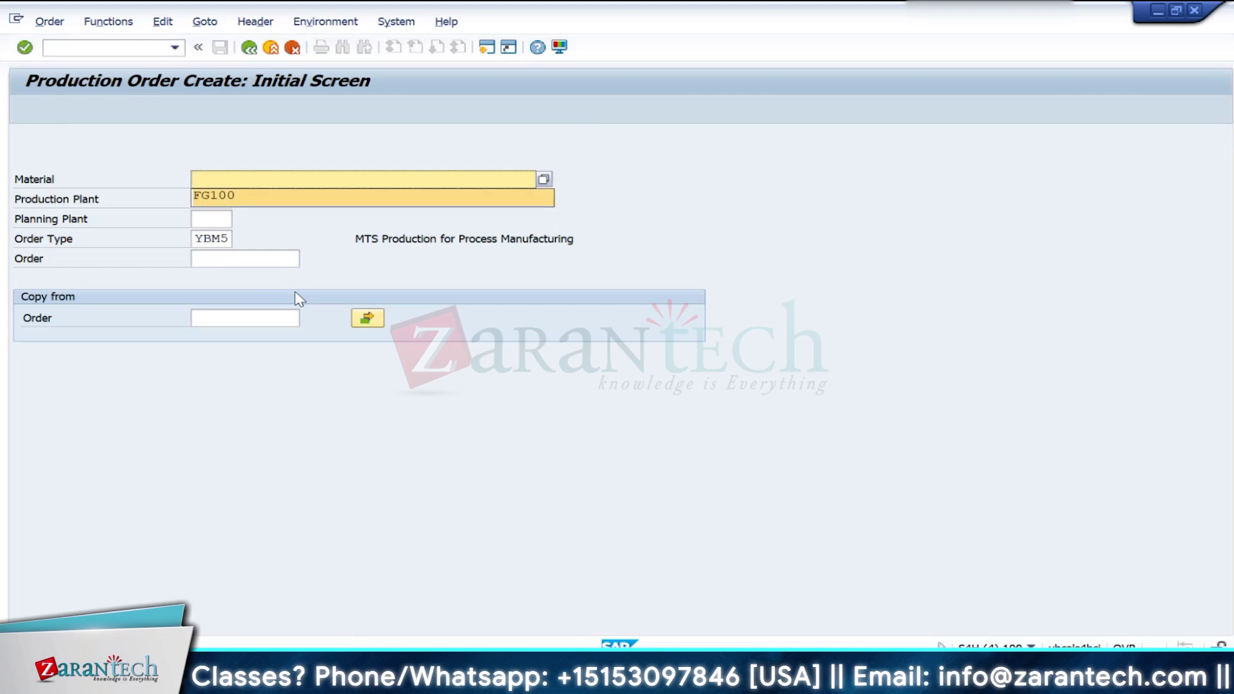
key(Return)
key(Return)
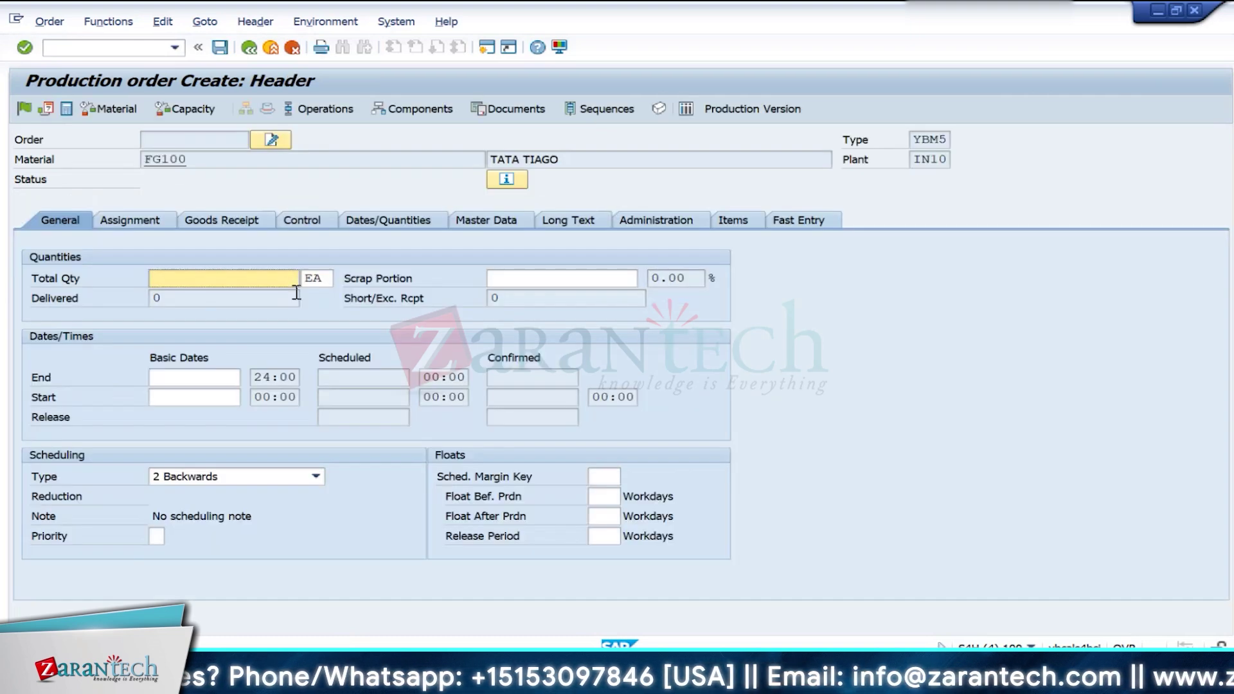
Step: Set the order's total quantity to 5 EA and its scheduling type to 4 Current date
key(Return)
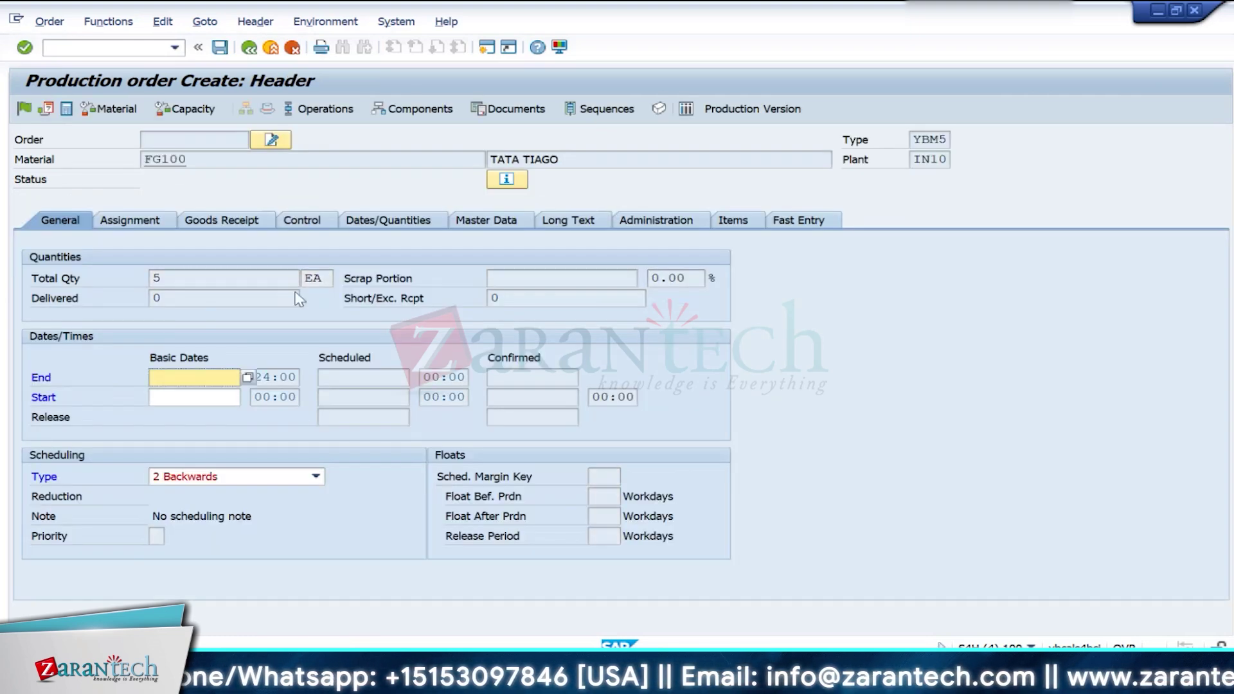
click(218, 479)
click(178, 545)
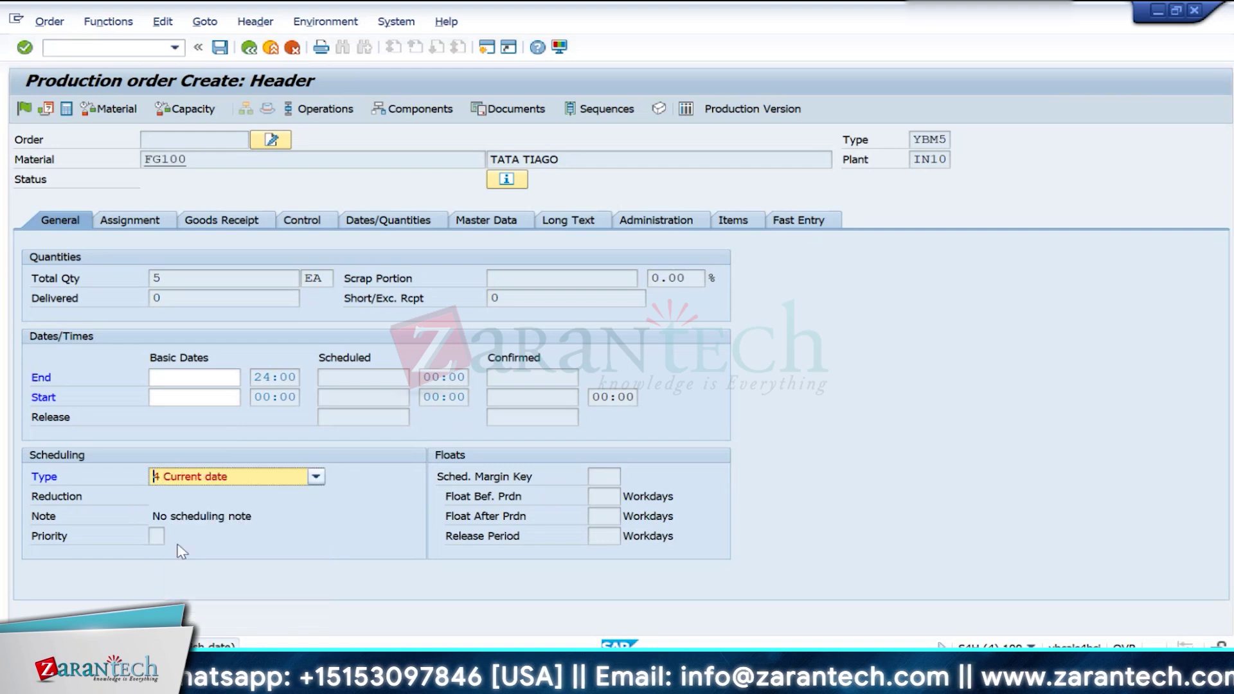
key(Return)
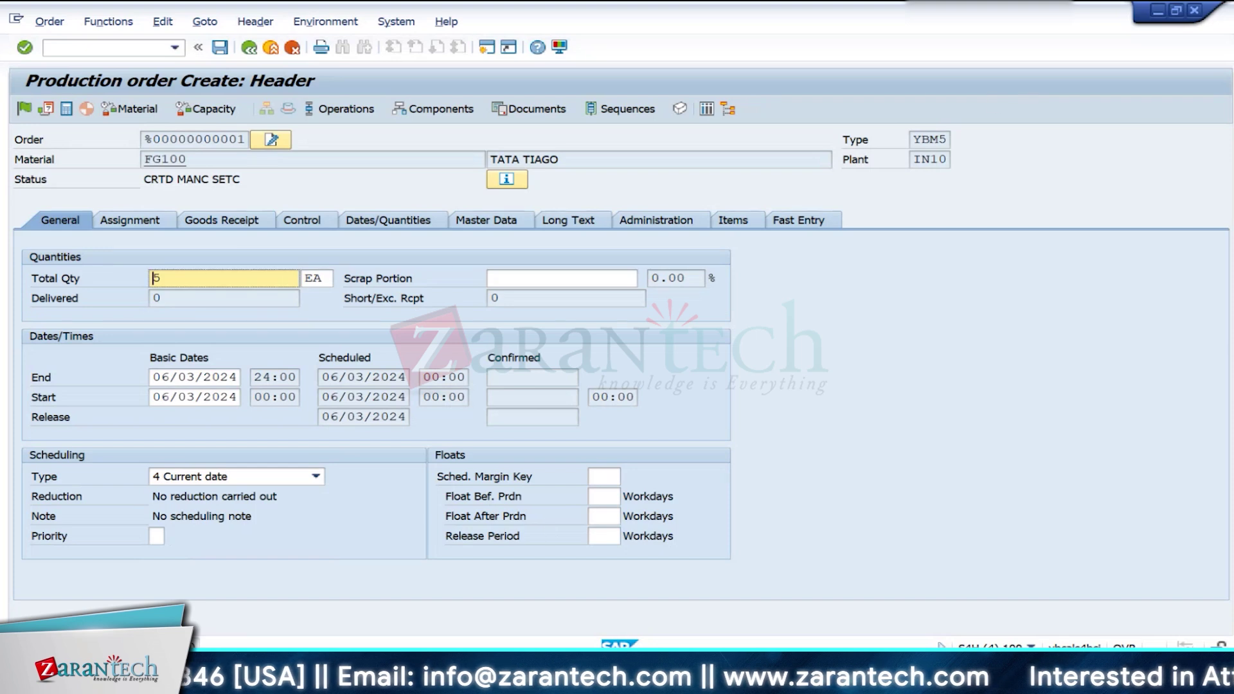
Step: Calculate the production order's costs and display the cost calculation log
click(67, 109)
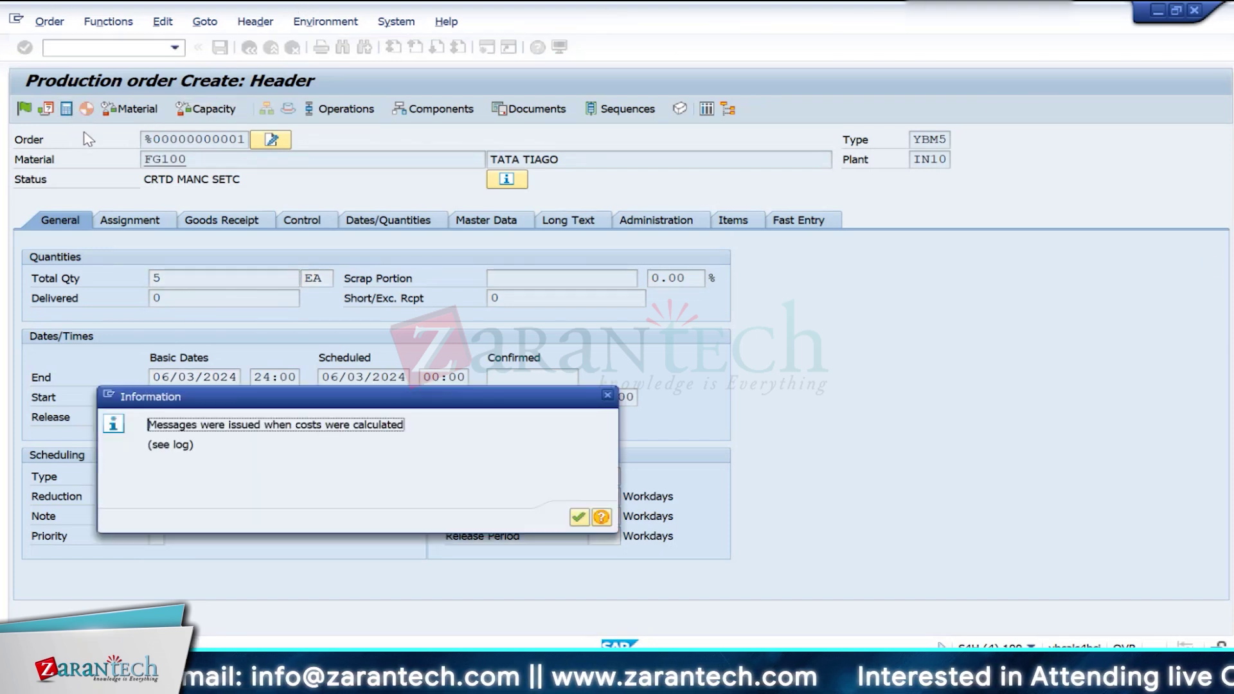
click(579, 517)
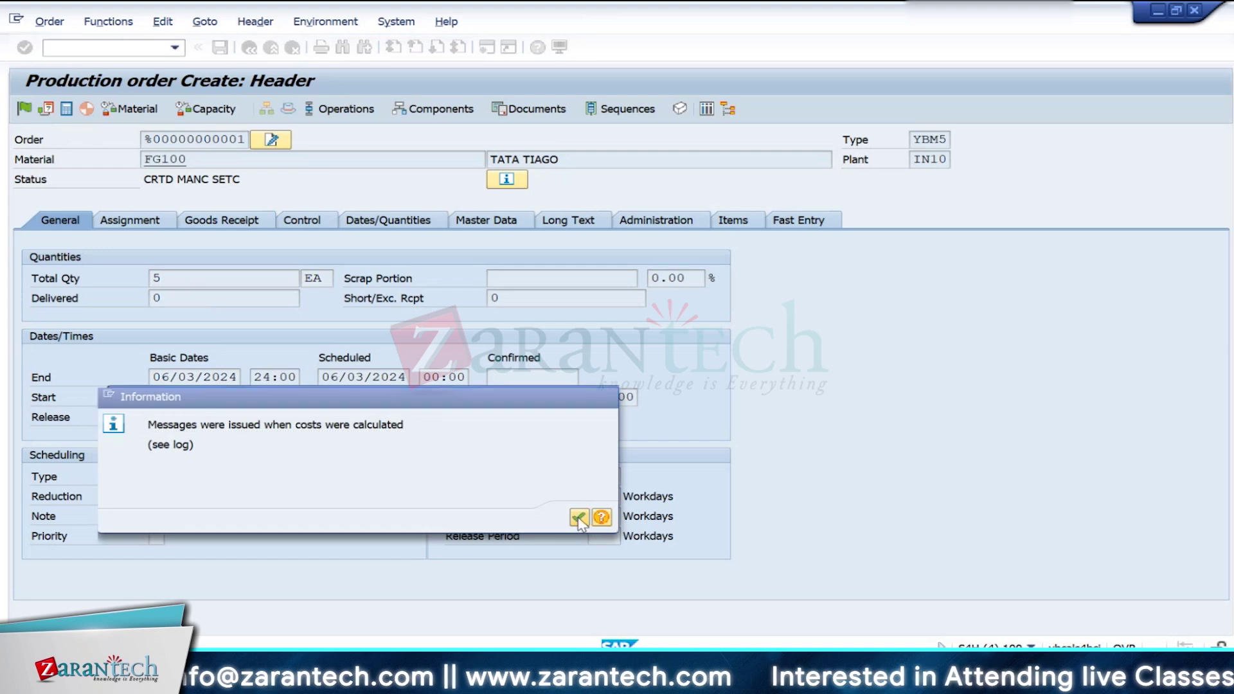
click(203, 23)
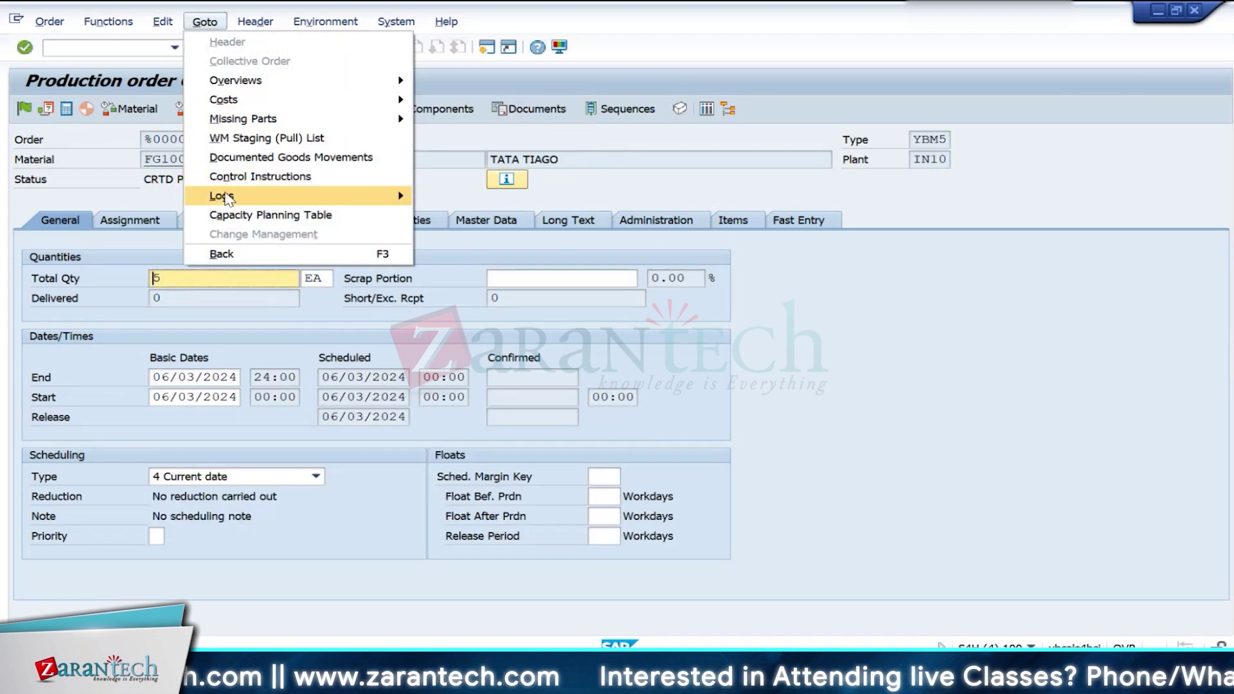
mouse_move(229, 196)
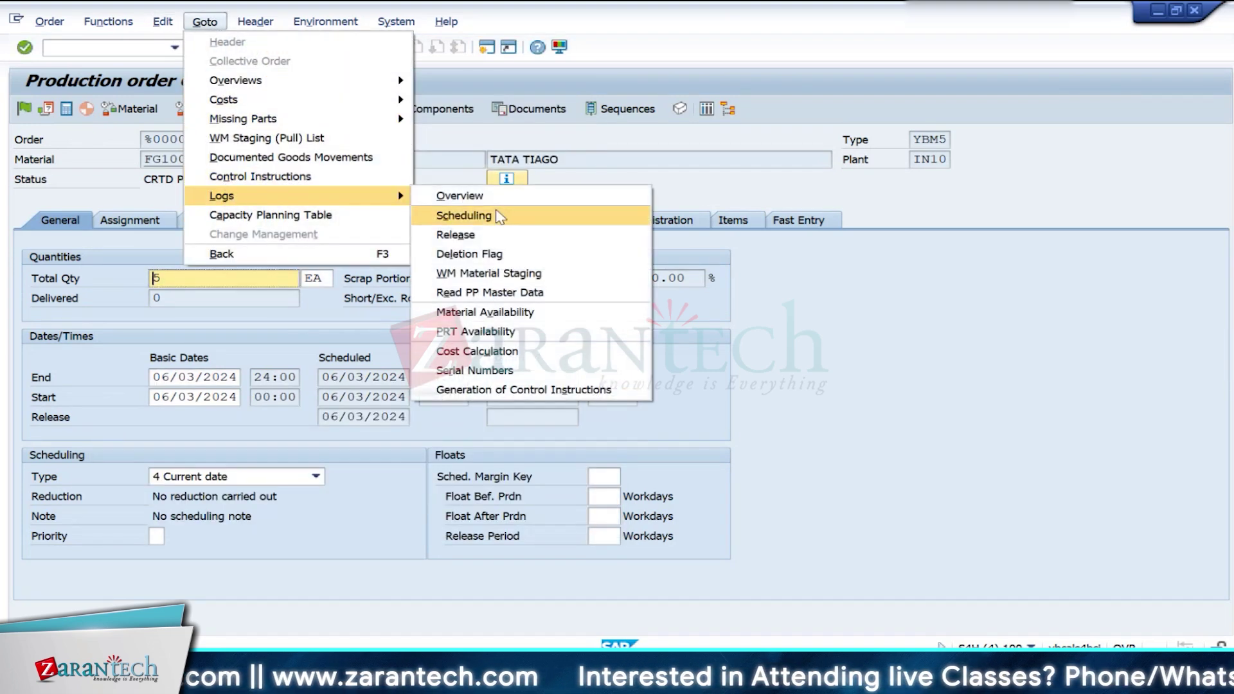
click(474, 352)
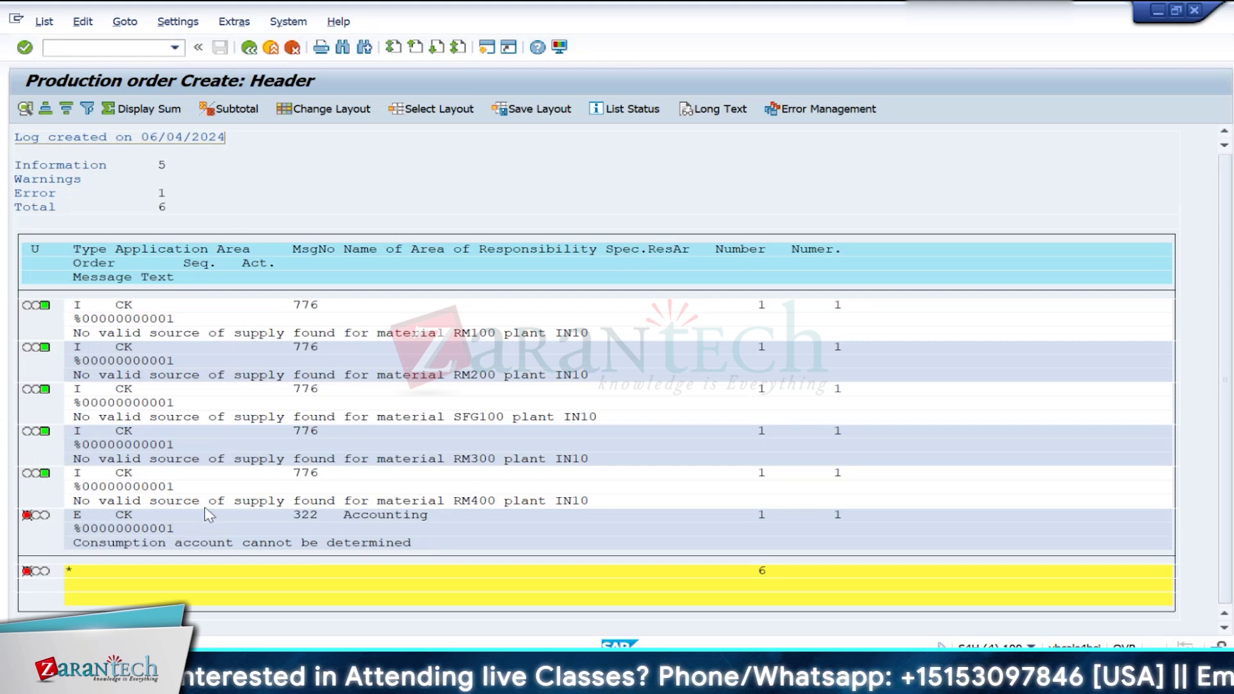
Step: Examine the long text of the consumption account error for its transaction key, account modification and valuation class
double_click(198, 546)
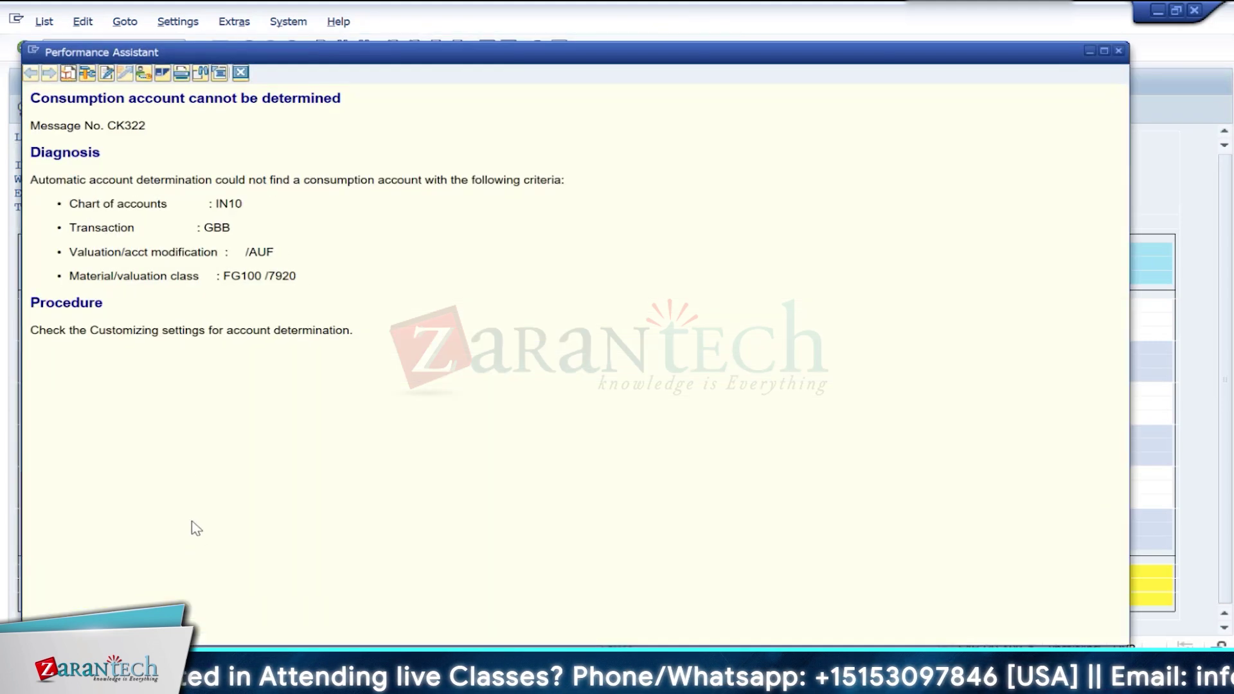
double_click(207, 229)
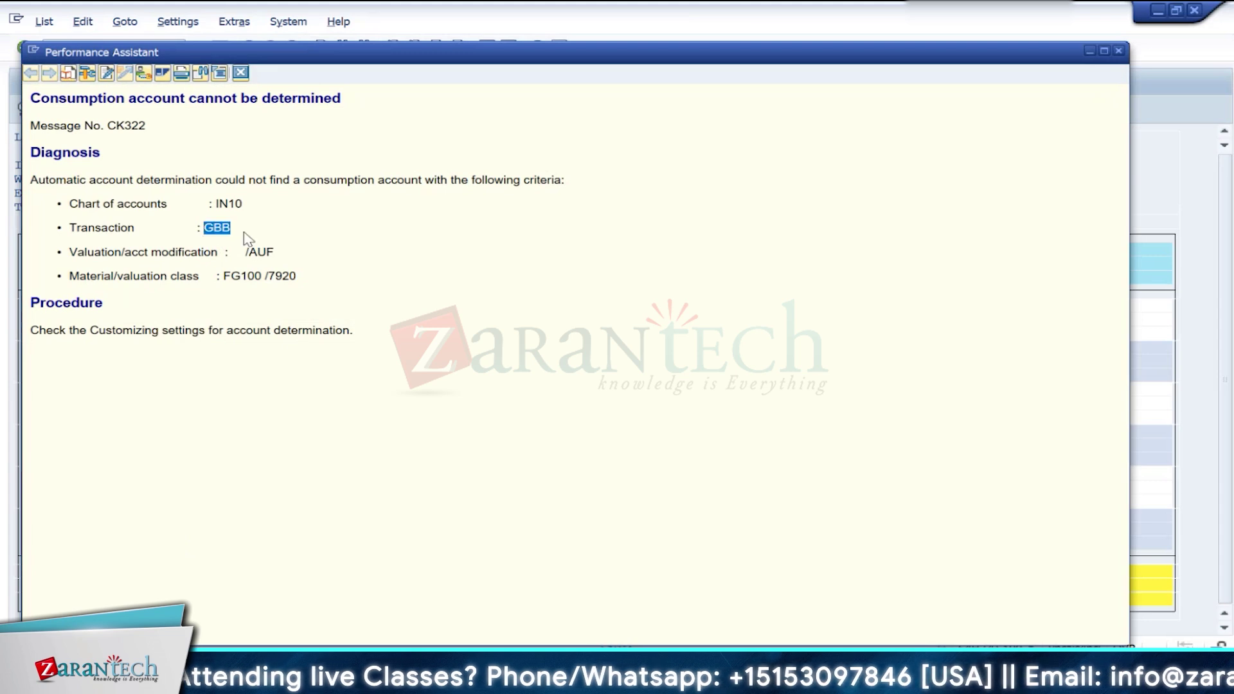
double_click(272, 279)
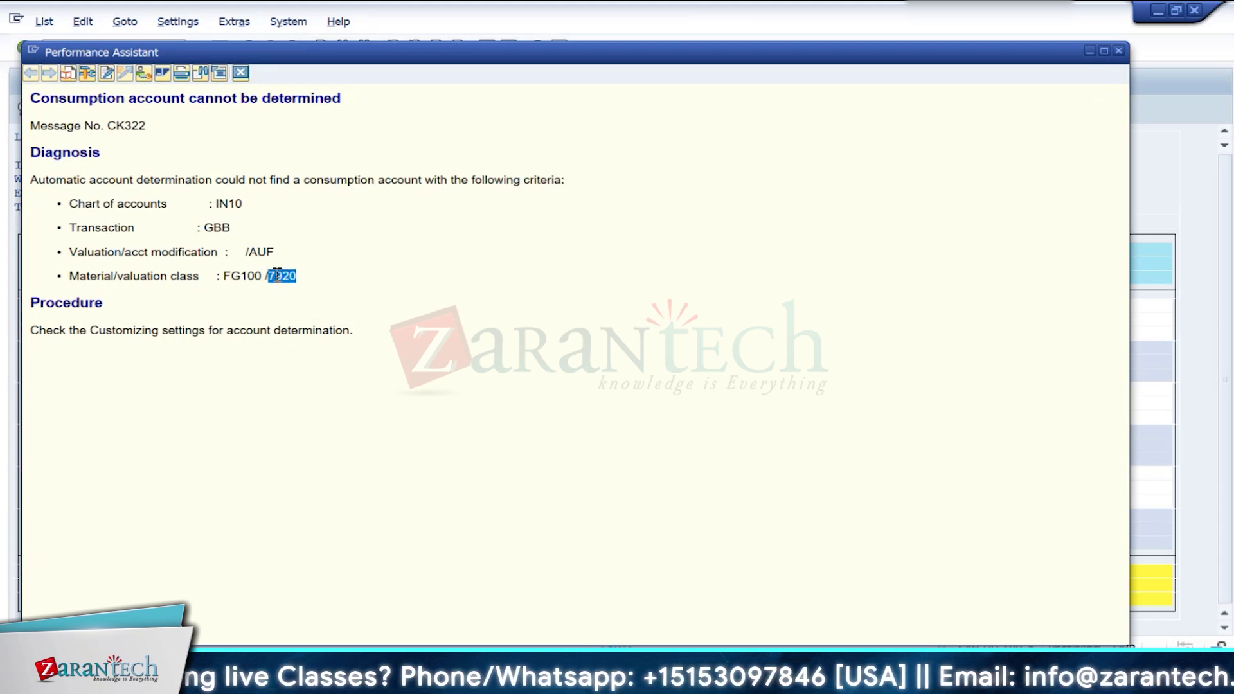
click(269, 275)
mouse_move(269, 276)
mouse_down()
mouse_move(293, 276)
mouse_move(243, 291)
mouse_move(292, 276)
mouse_move(268, 280)
mouse_up()
click(248, 295)
click(307, 293)
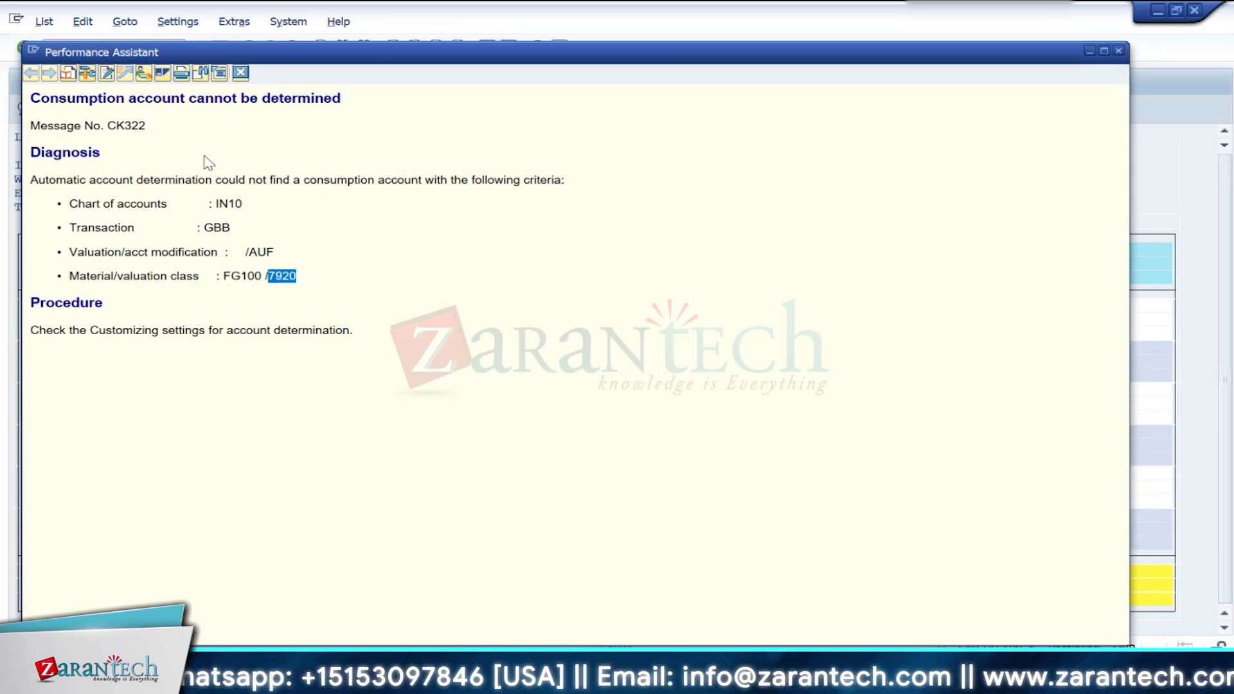
click(241, 73)
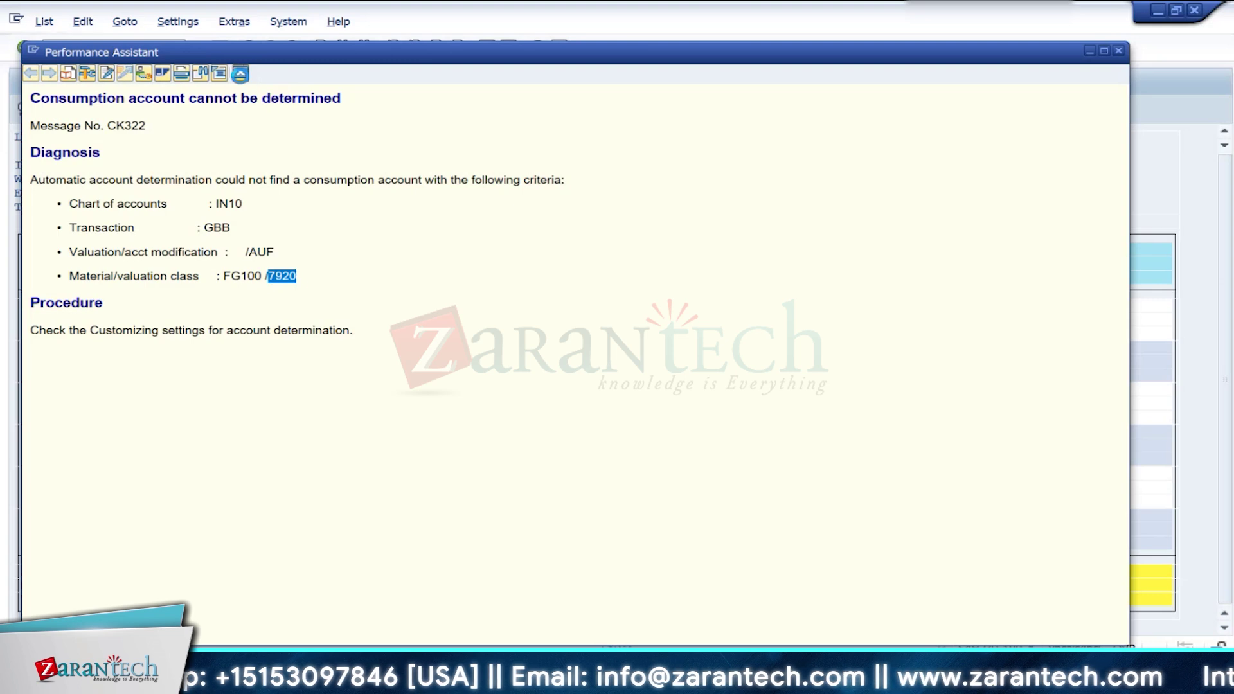
Step: In a new session, run OBYC and open the GBB offsetting entry for inventory posting for chart of accounts IN10
click(480, 50)
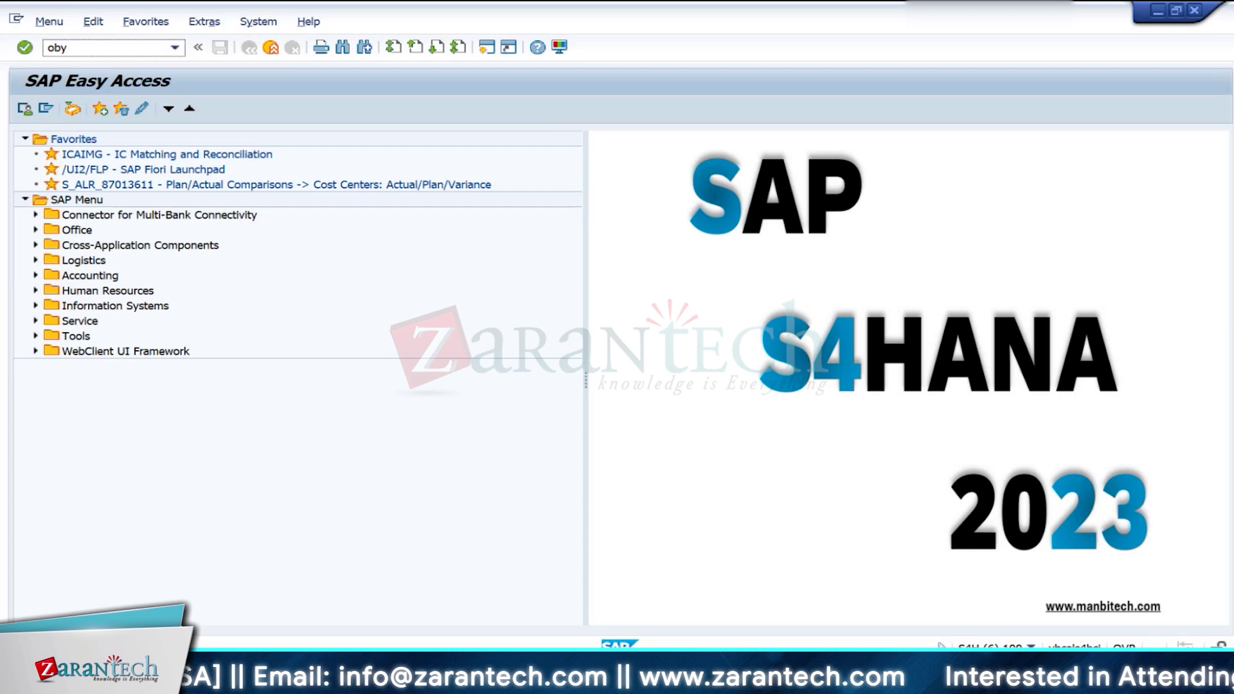
text(obyc)
key(Return)
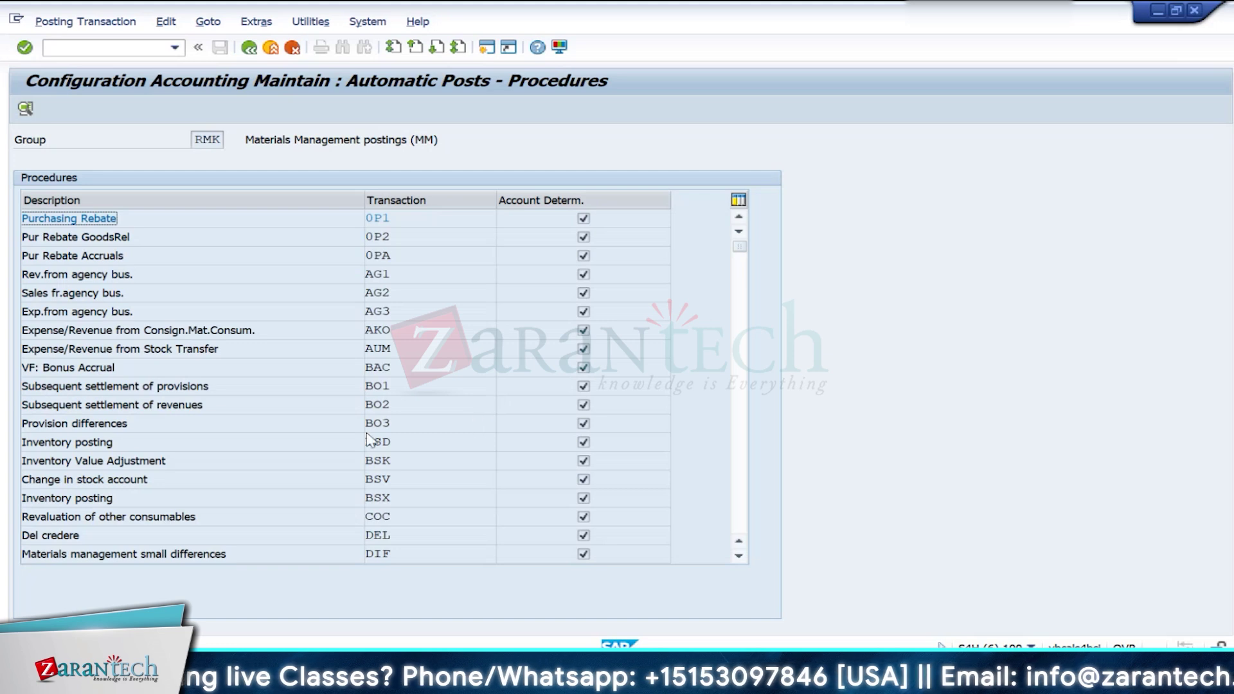
scroll(495, 441, down, 4)
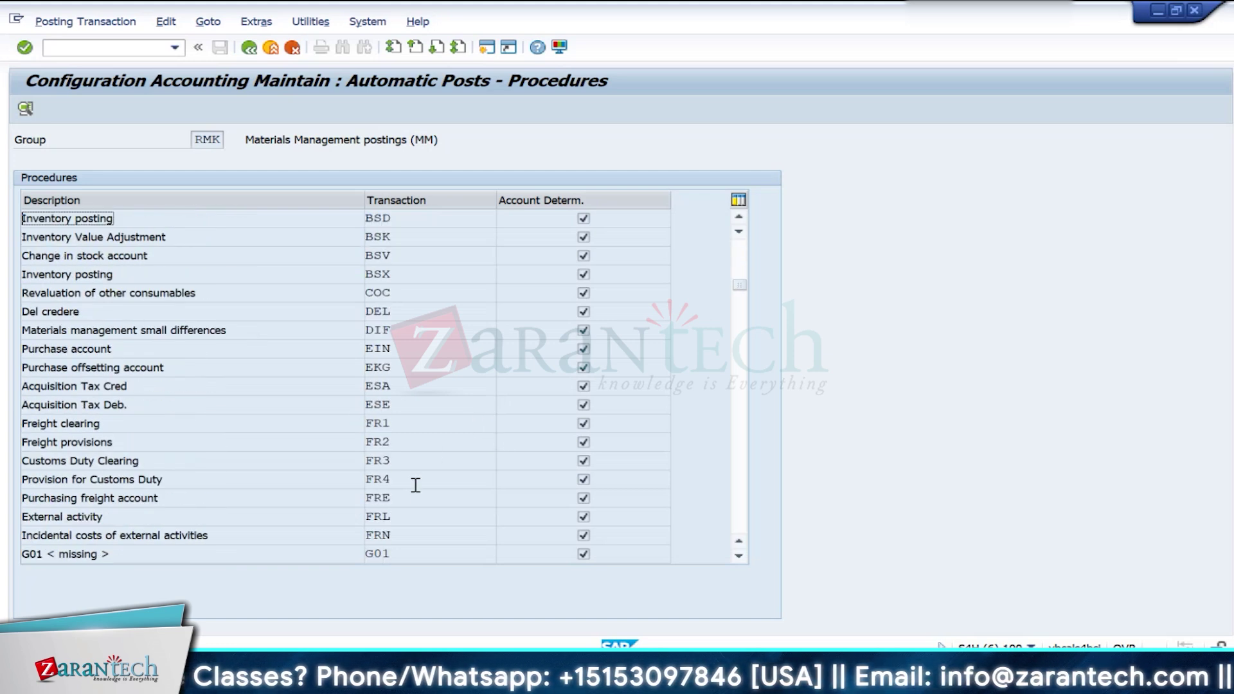
scroll(416, 485, down, 1)
double_click(401, 553)
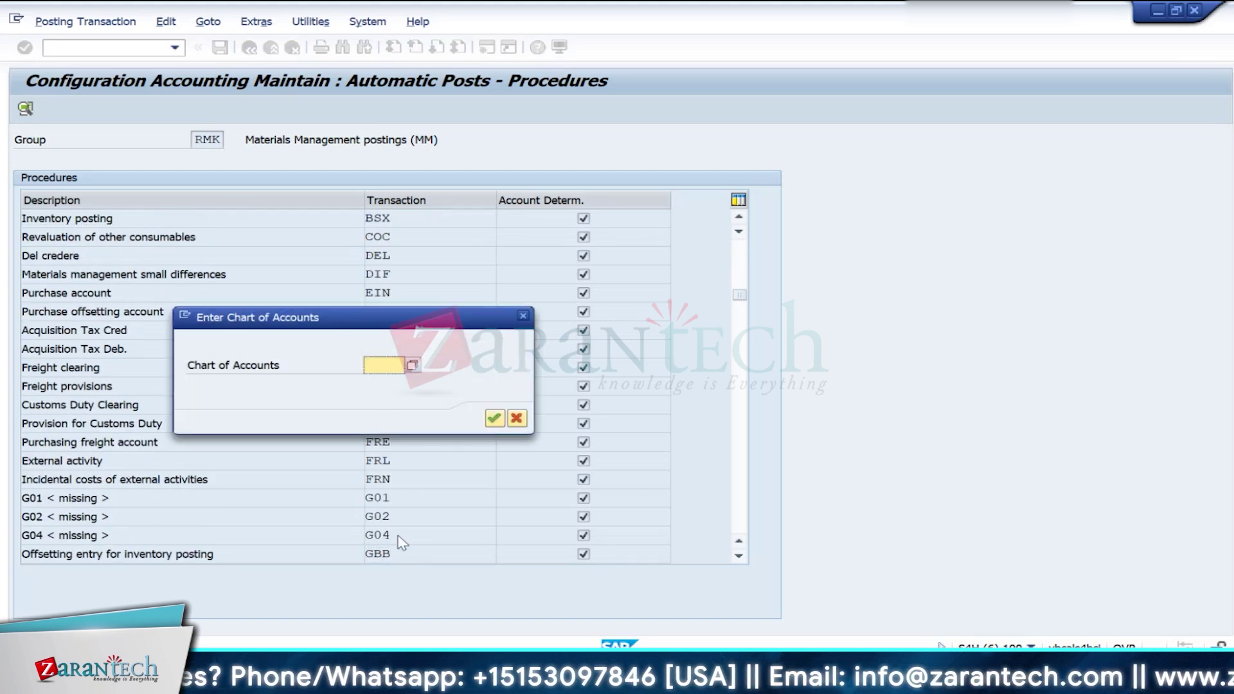
click(392, 382)
key(Return)
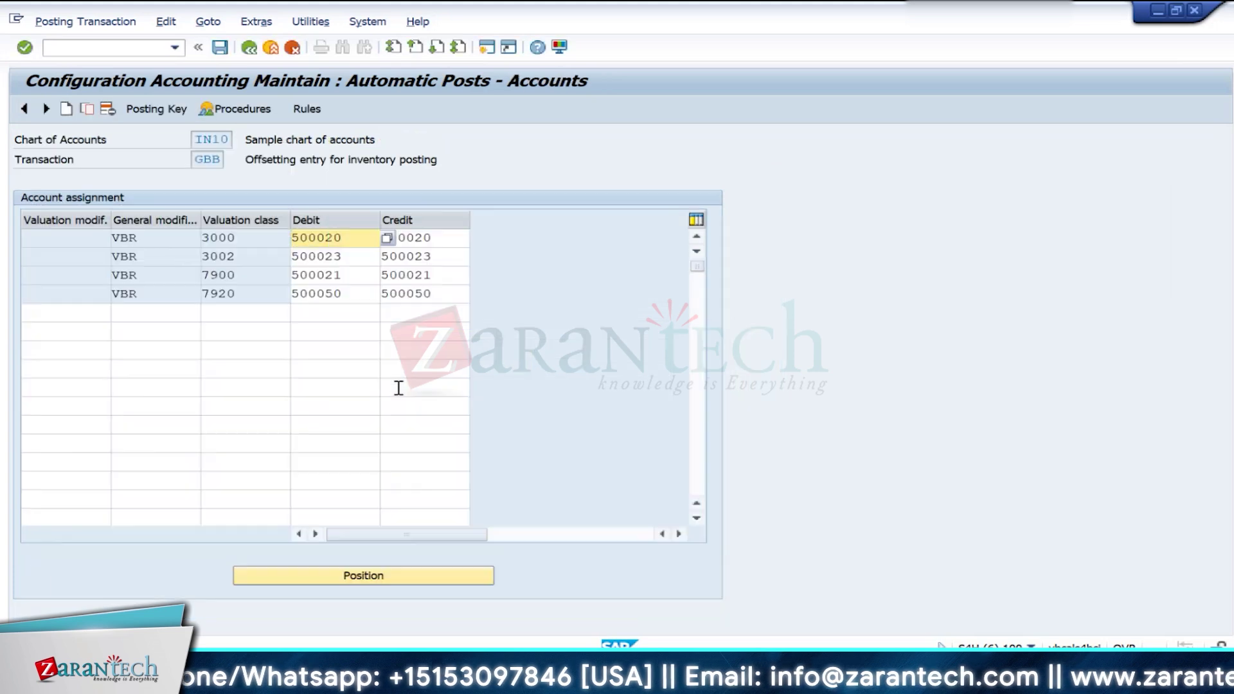
Step: Add a GBB account assignment row with general modification AUF and valuation class 7900
click(115, 312)
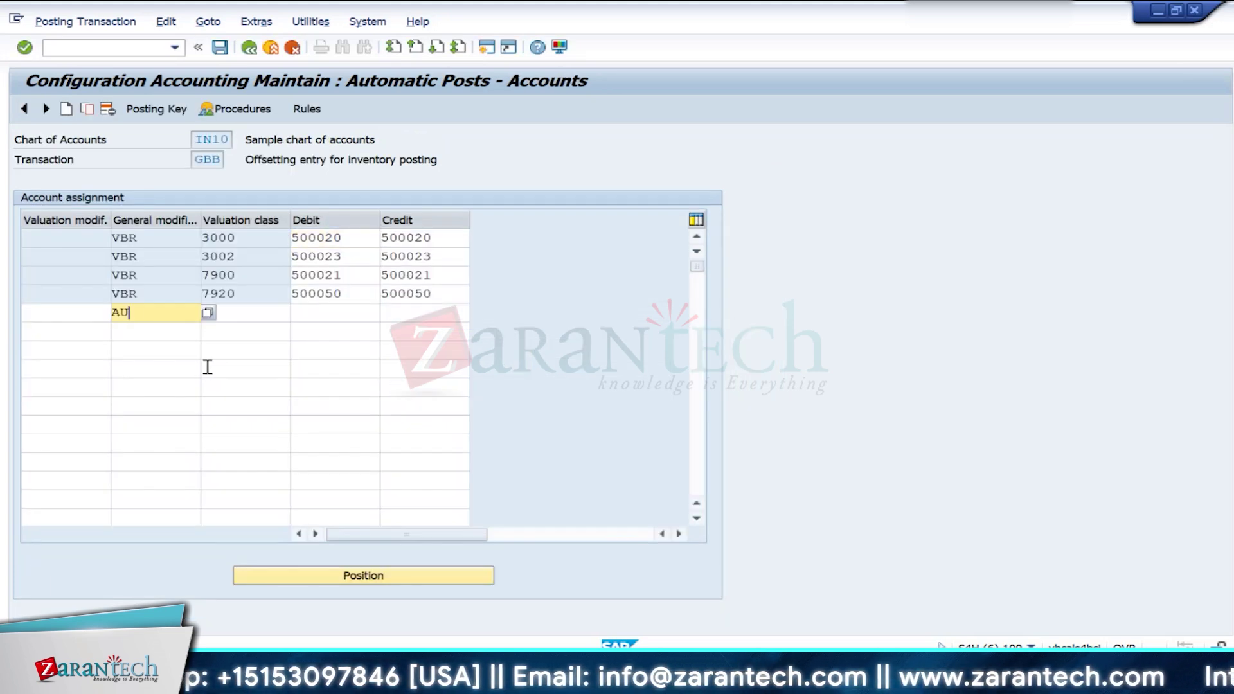
click(245, 324)
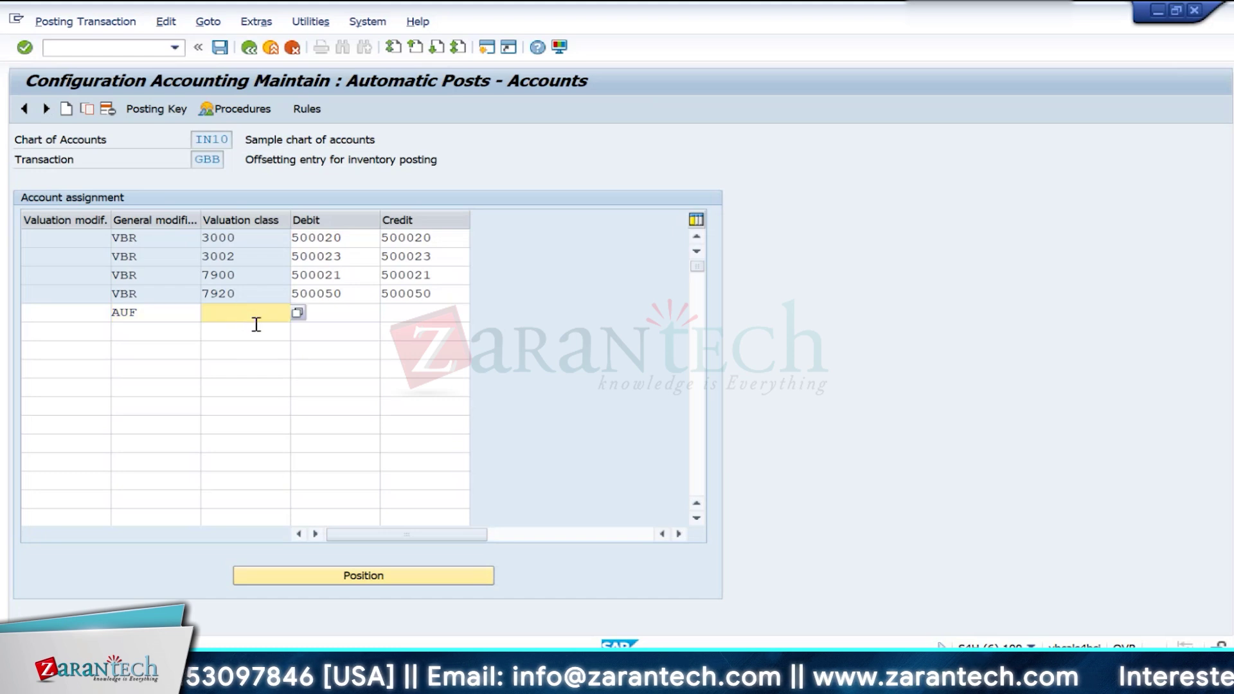
double_click(220, 276)
key(ctrl+c)
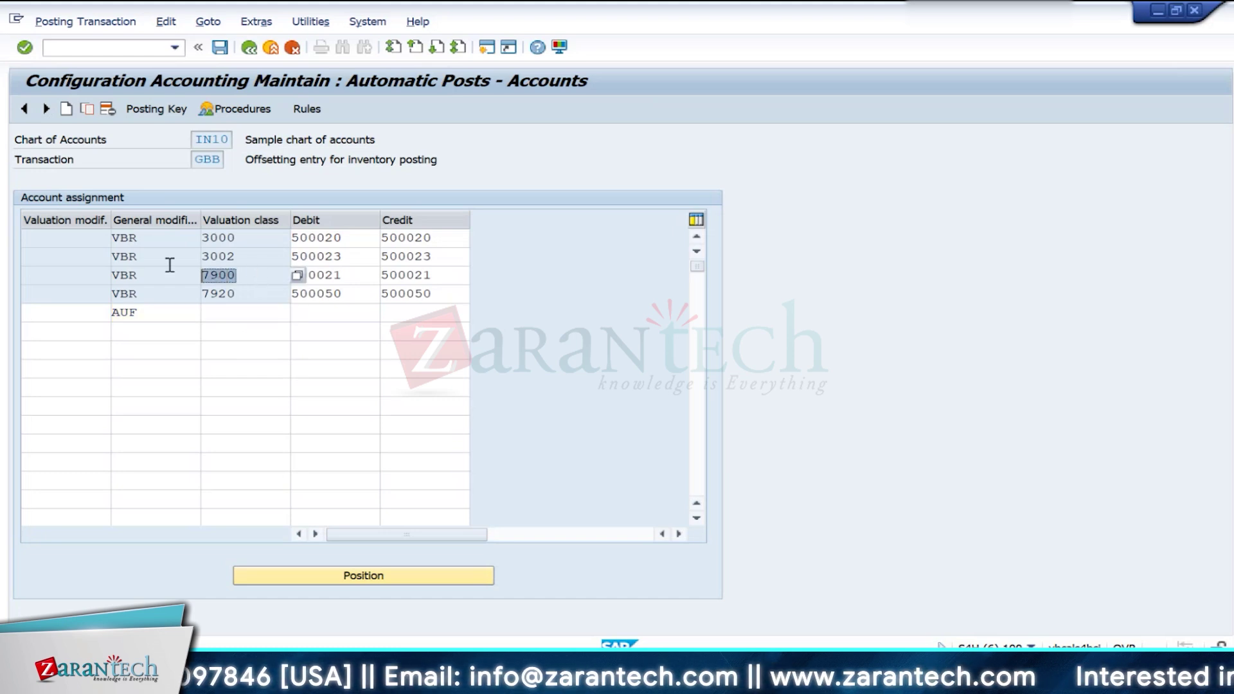
click(228, 312)
key(ctrl+v)
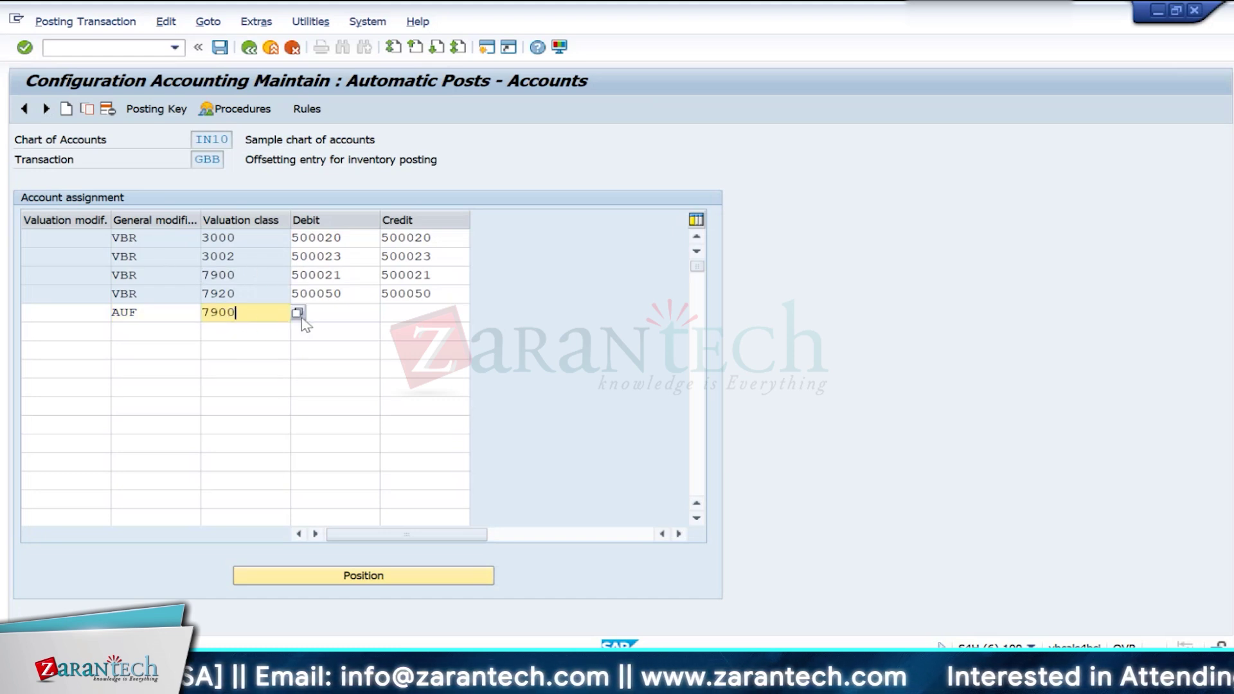
Step: Assign account 500021 as both debit and credit account for the AUF entry with valuation class 7900
drag(351, 280, 291, 275)
key(ctrl+c)
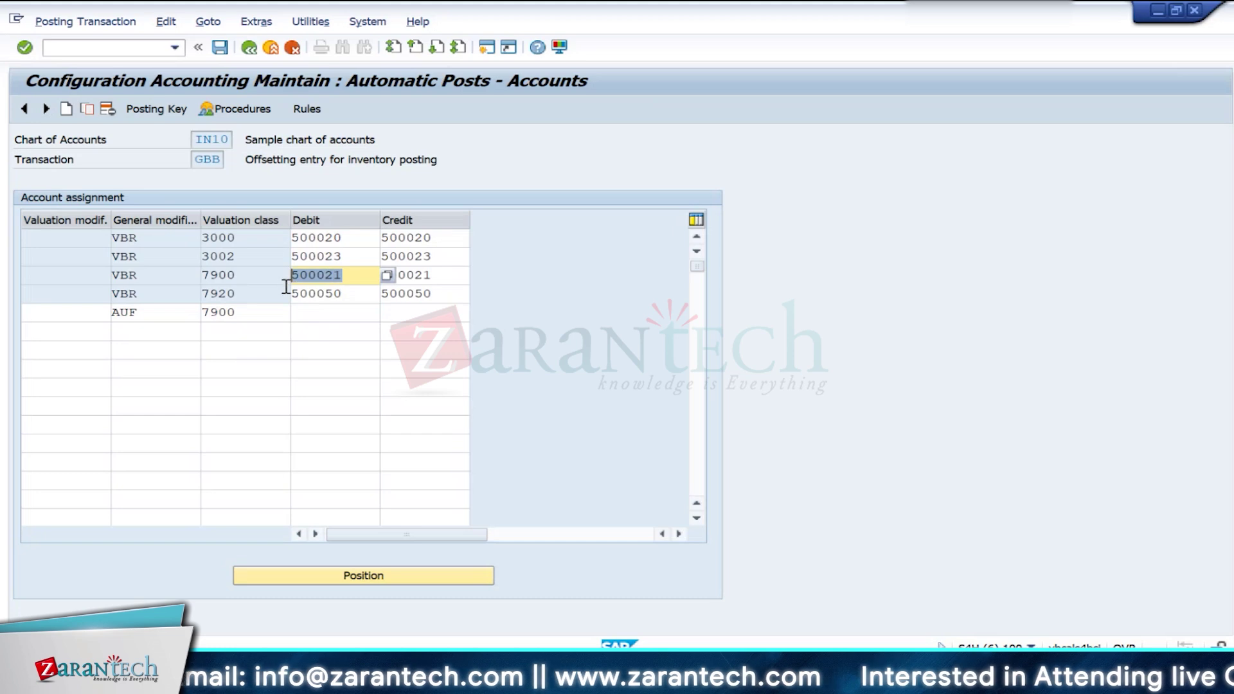
click(307, 314)
key(ctrl+v)
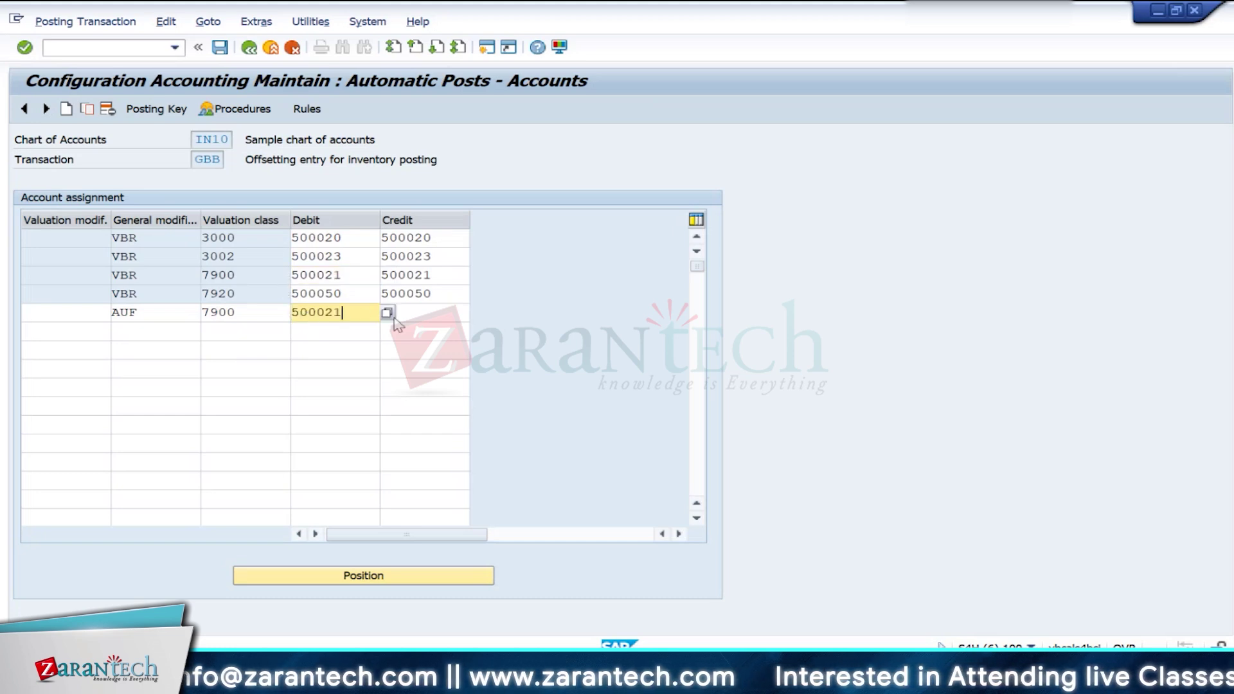
click(404, 314)
key(ctrl+v)
key(Return)
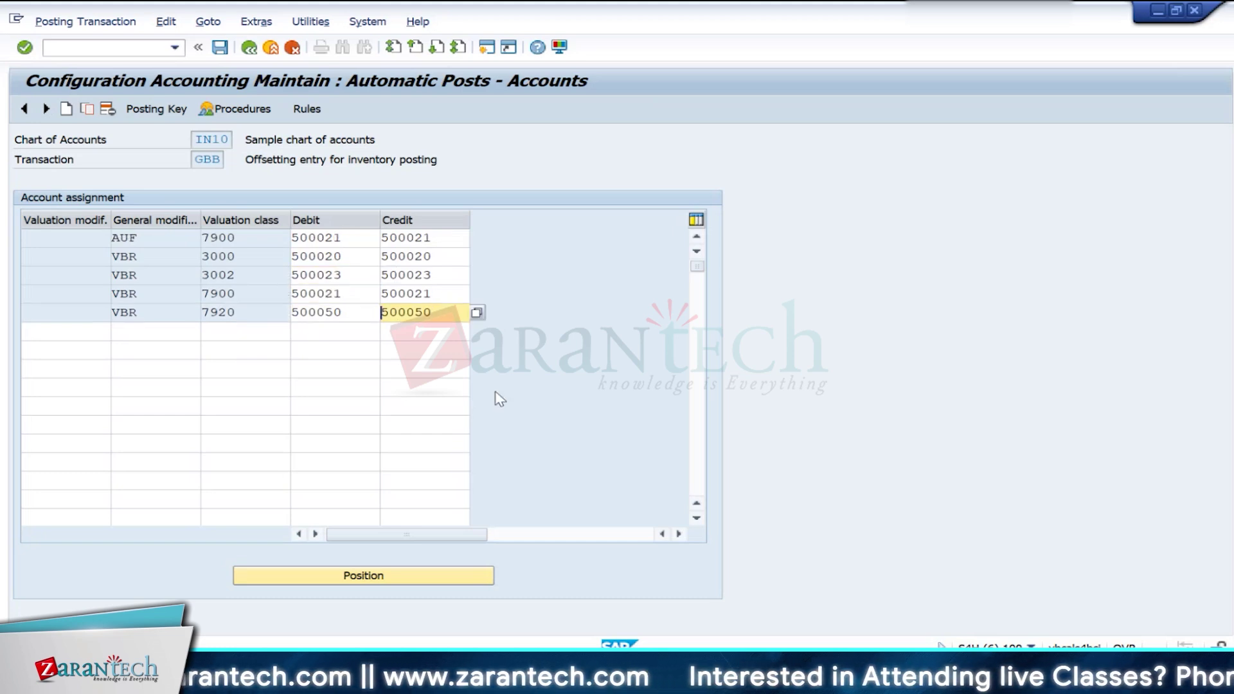
Step: Save the GBB account assignments under customizing request S4HK902698
key(ctrl+s)
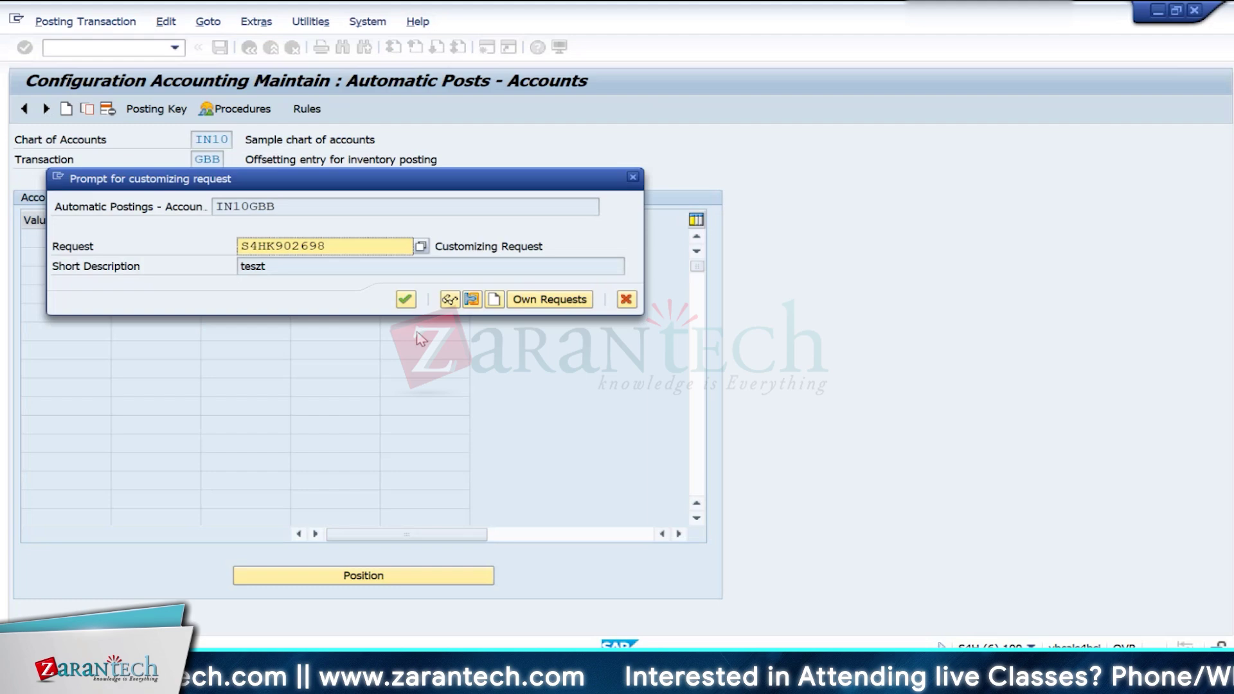
click(406, 298)
click(249, 47)
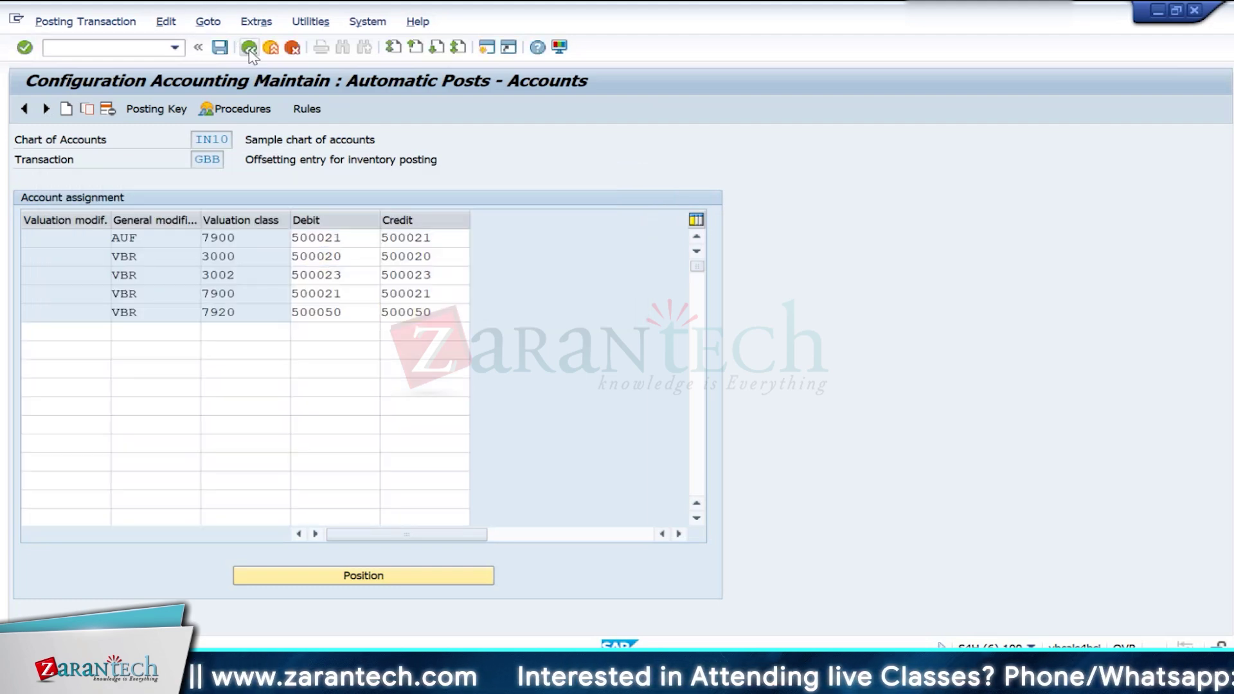
Step: Return to the production order session, leave the cost calculation log and save the new order for FG100 in plant IN10
key(alt+Tab)
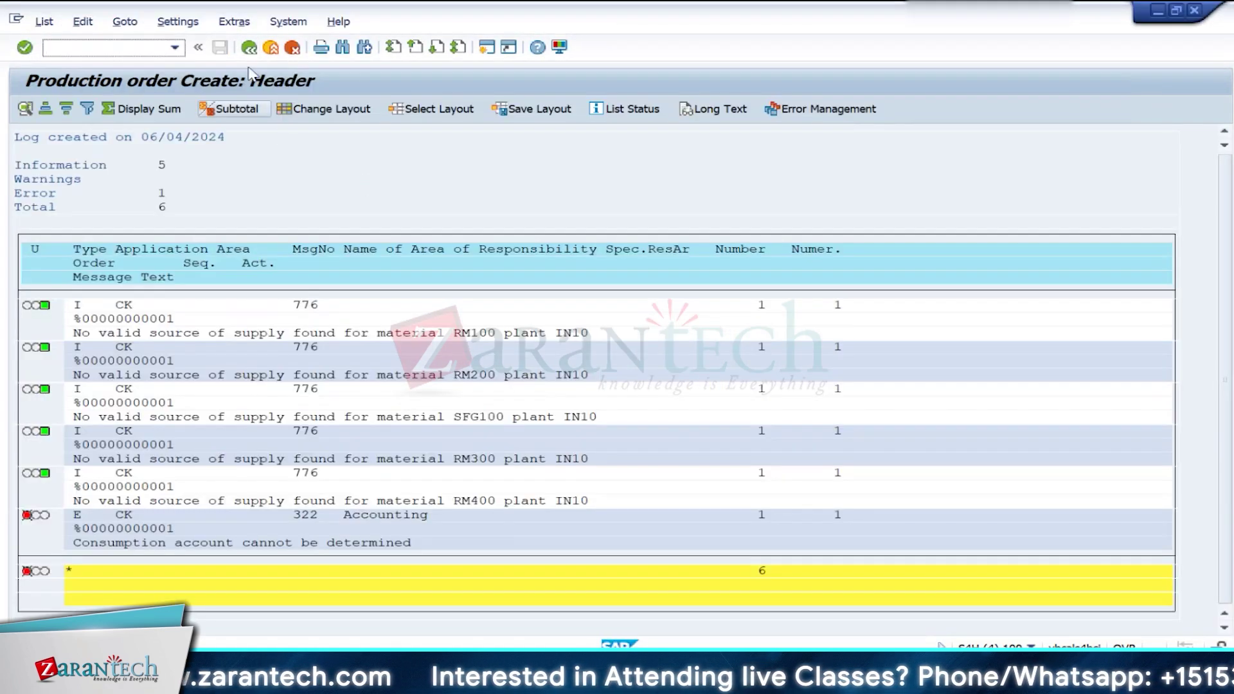
click(248, 48)
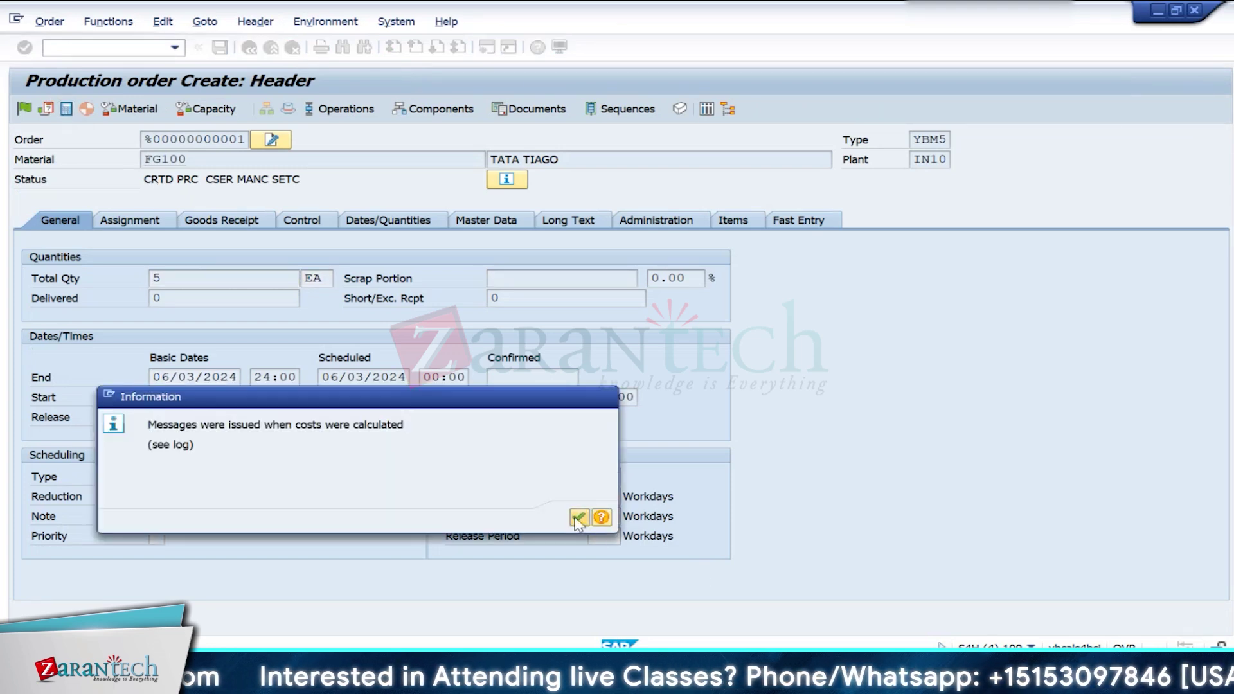
click(579, 517)
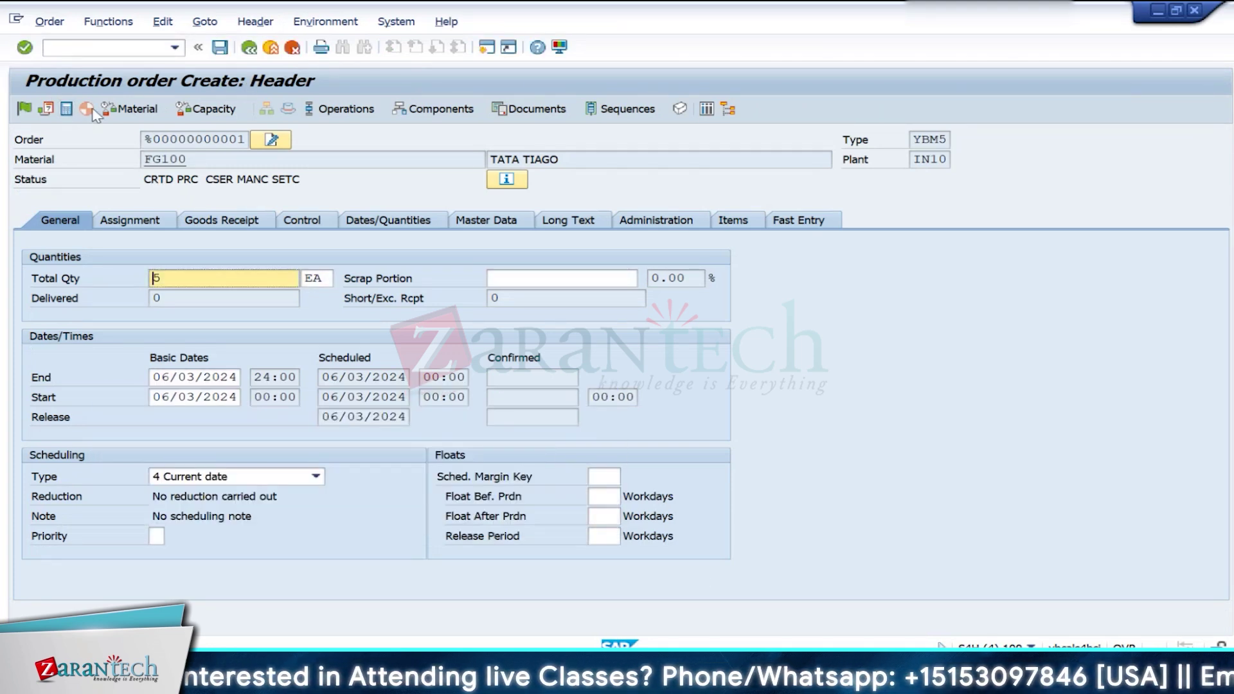
click(220, 49)
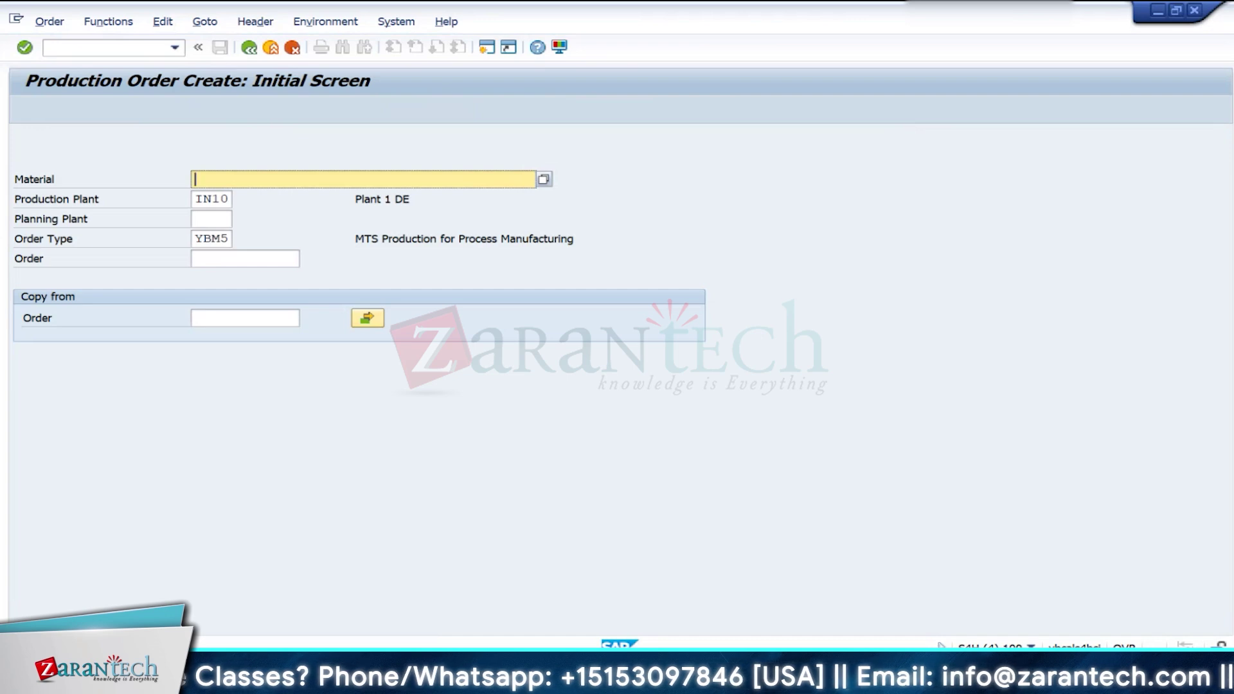
Step: Open the saved FG100 production order in change mode and recalculate its costs
click(49, 21)
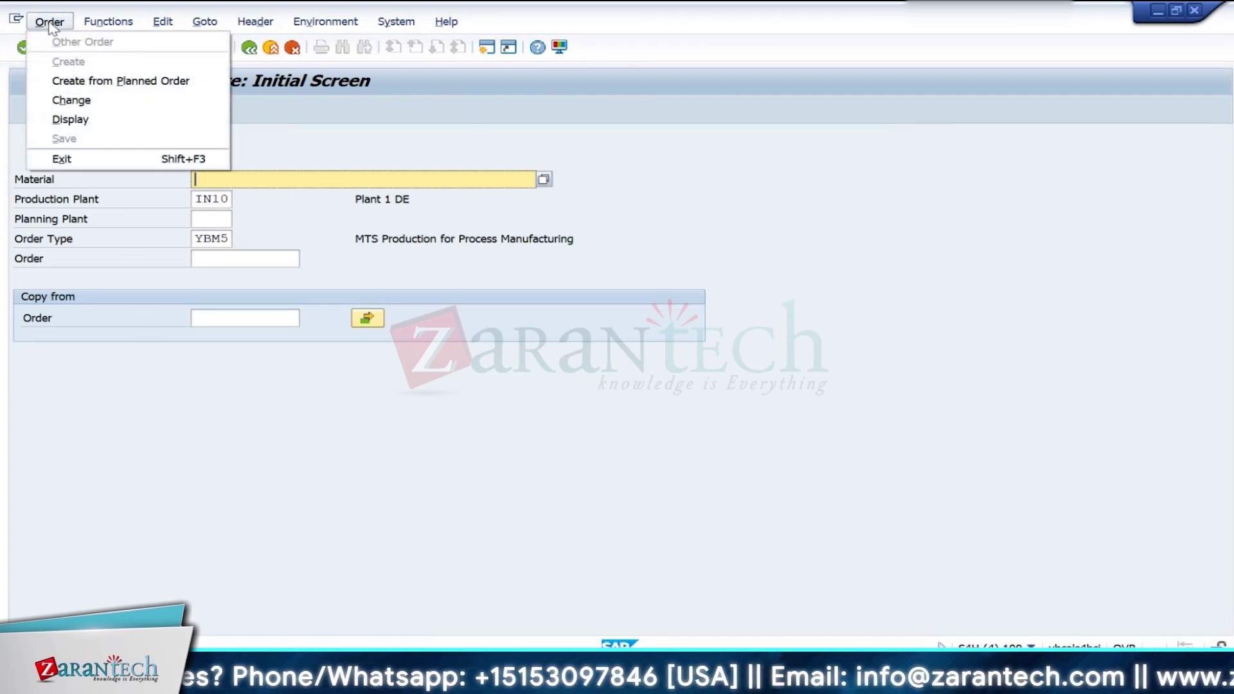
click(70, 101)
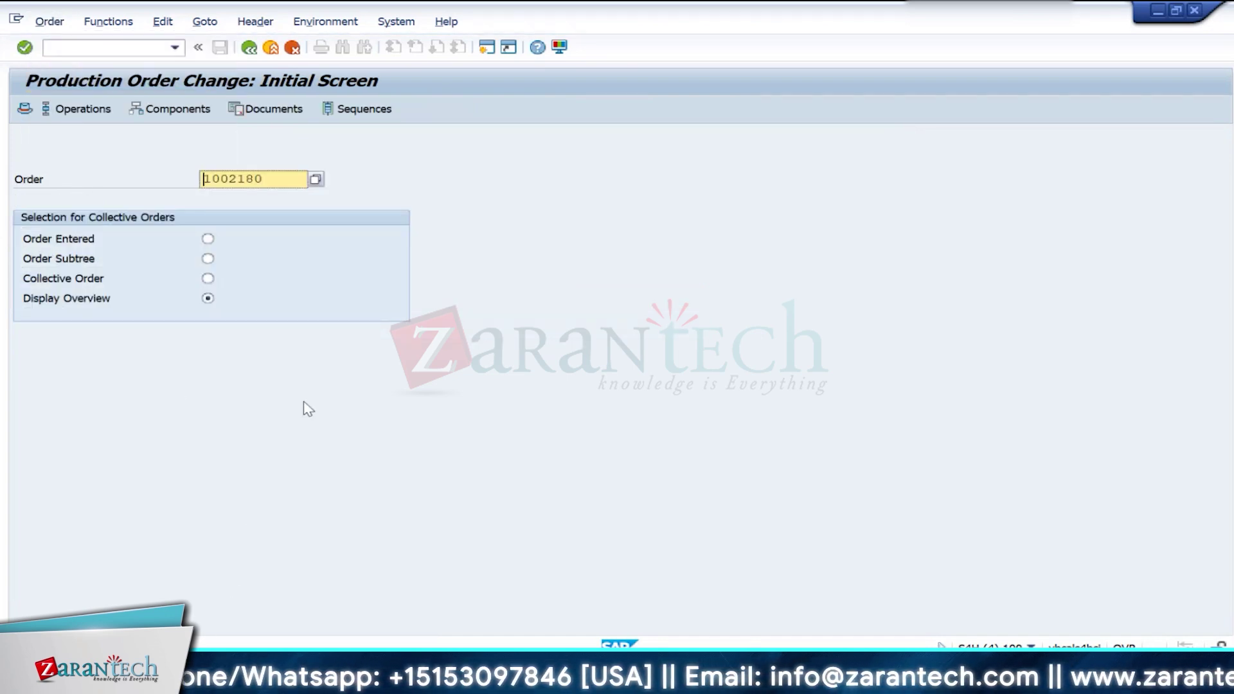
key(Return)
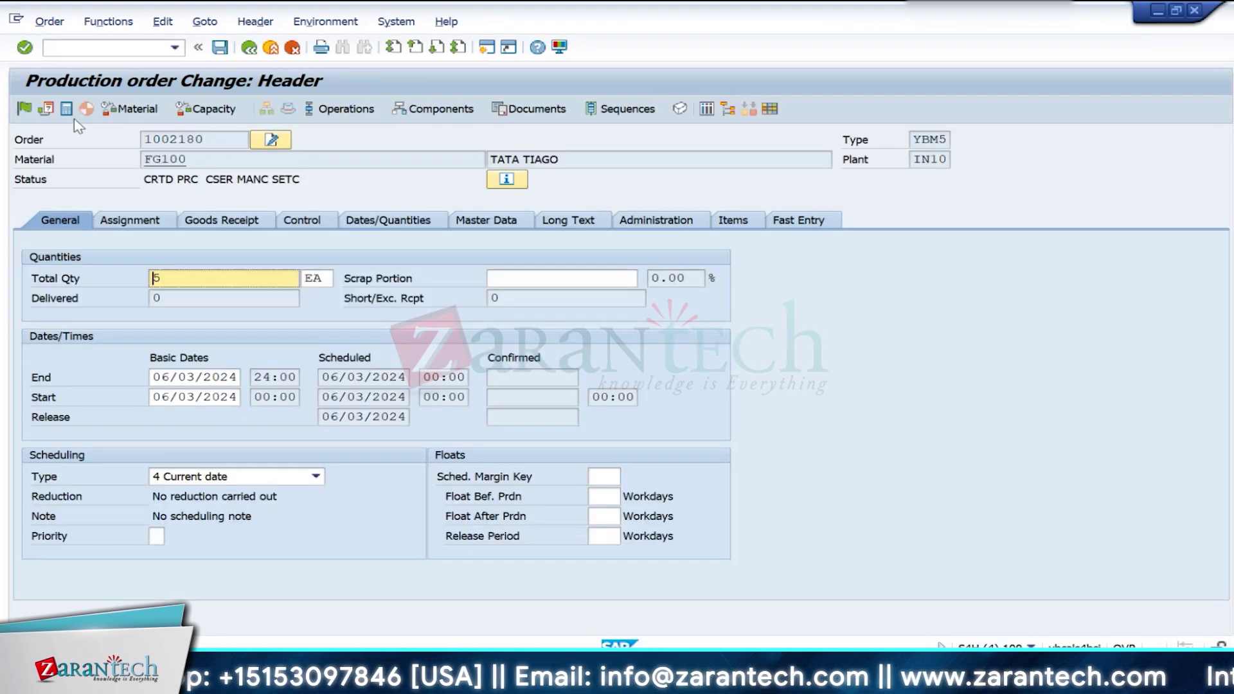
click(67, 109)
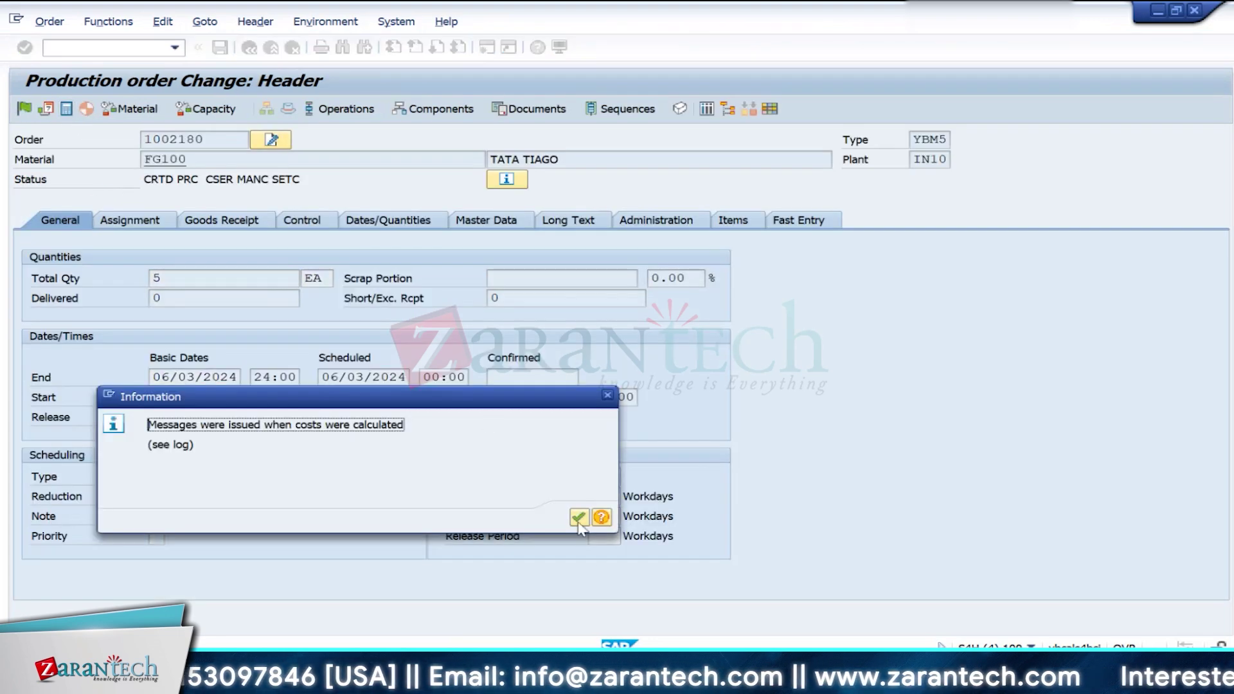
Step: Open the FG100 production order's cost calculation log and read the detailed explanation of the consumption account error
click(579, 518)
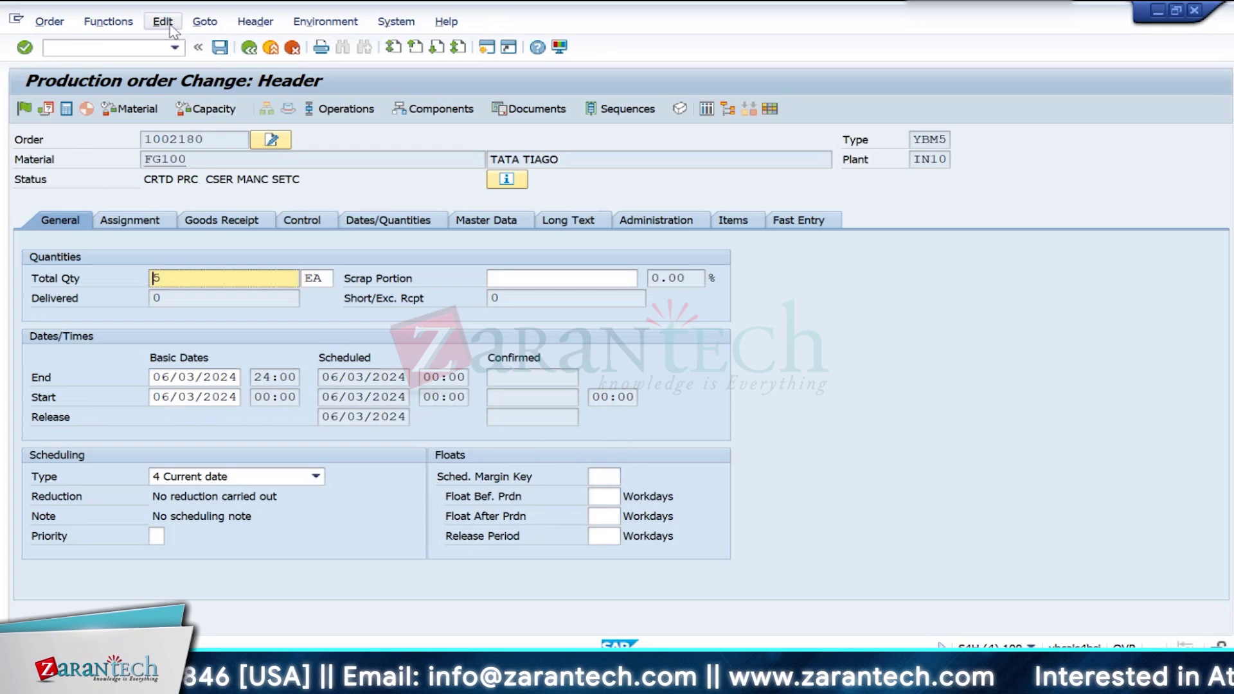
click(205, 21)
mouse_move(259, 197)
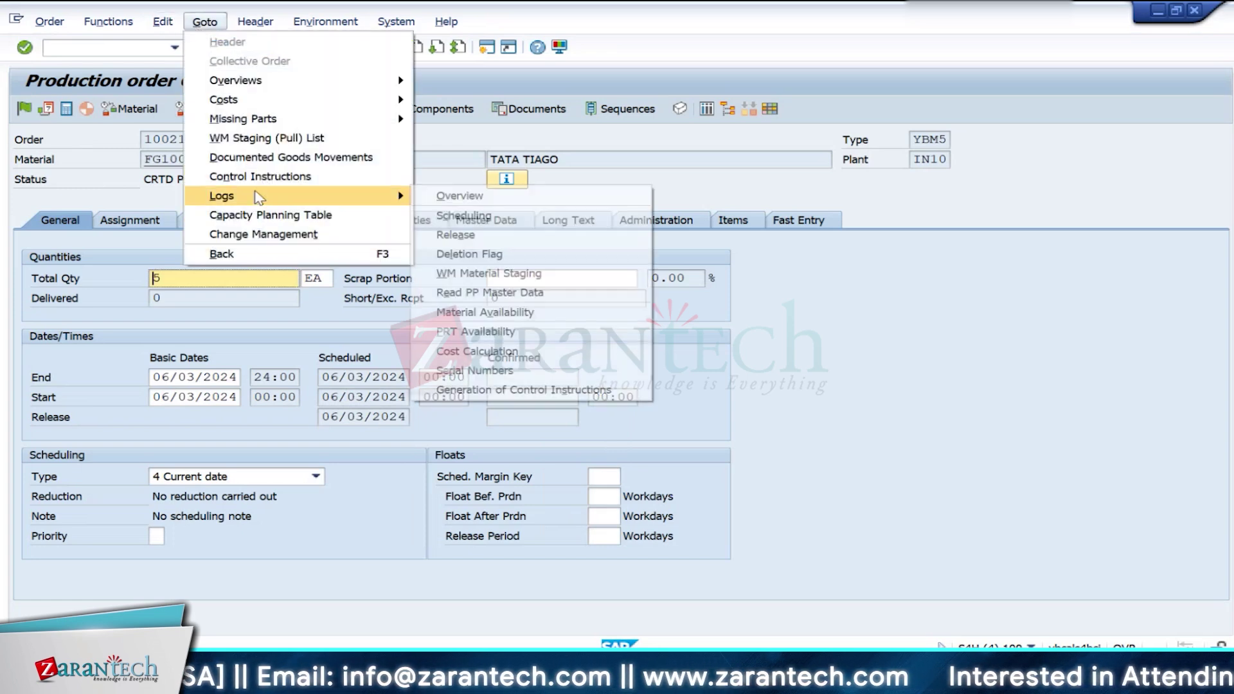
click(477, 352)
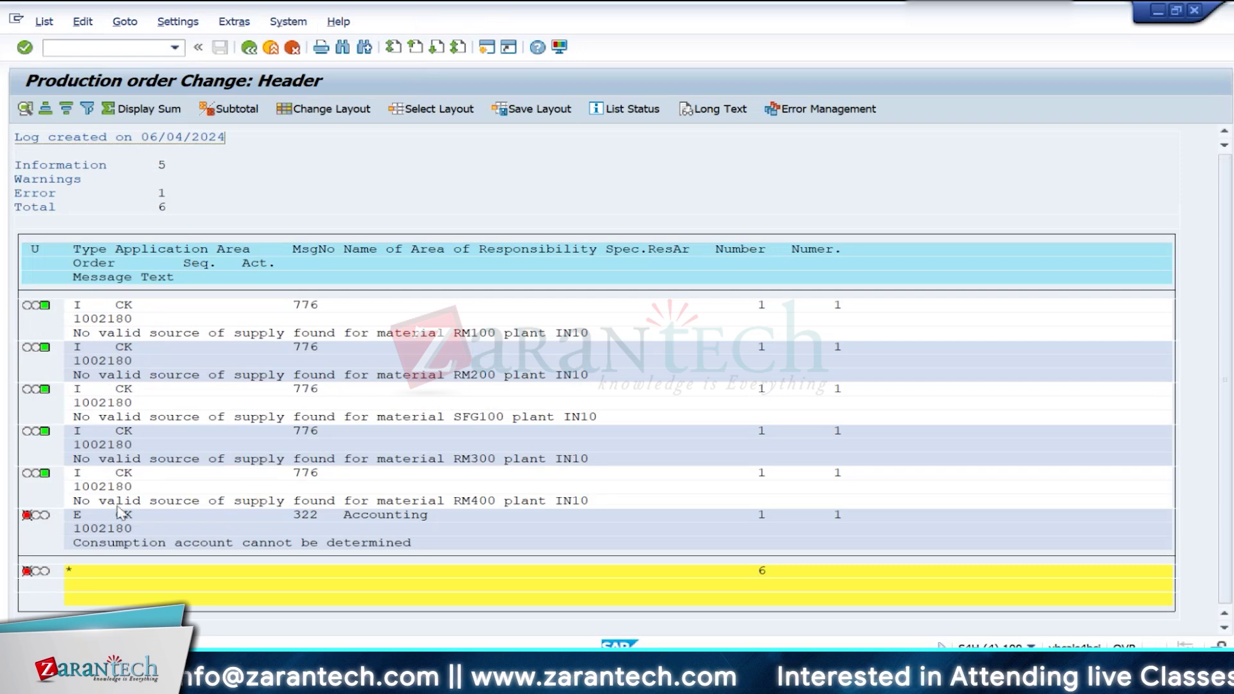
double_click(110, 545)
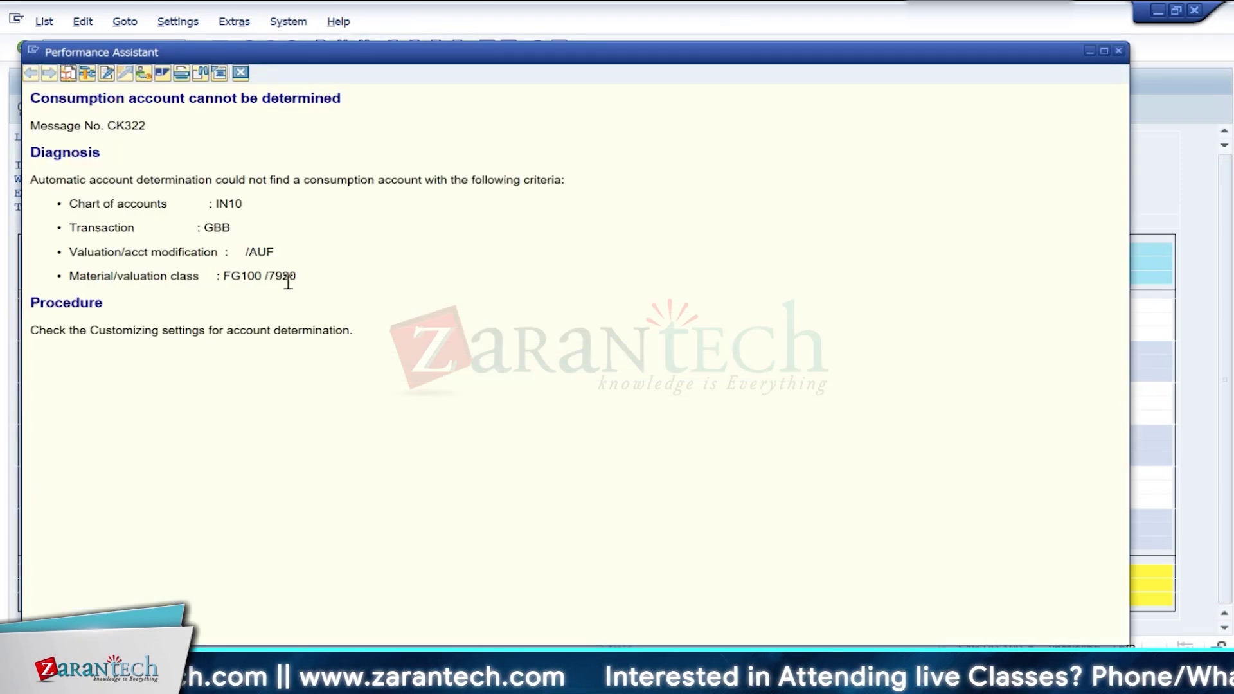
drag(277, 283, 272, 284)
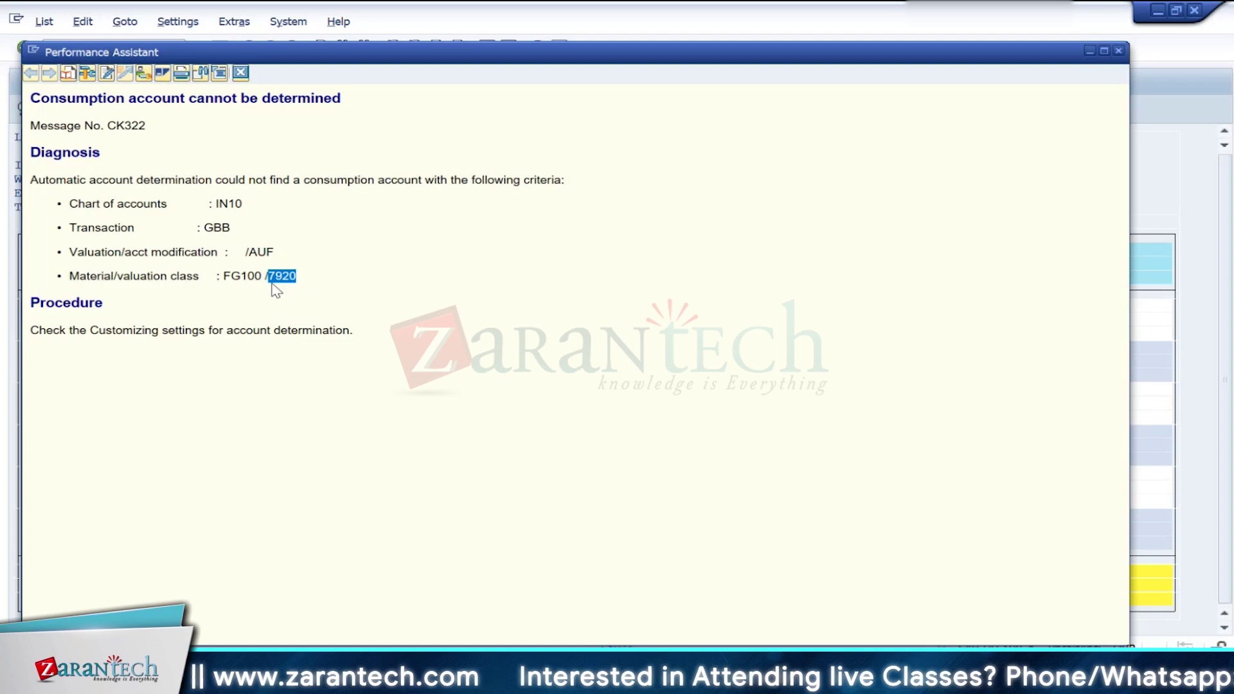
click(239, 72)
Step: Switch to the automatic postings configuration session and open the account assignments for transaction GBB
key(alt+Tab)
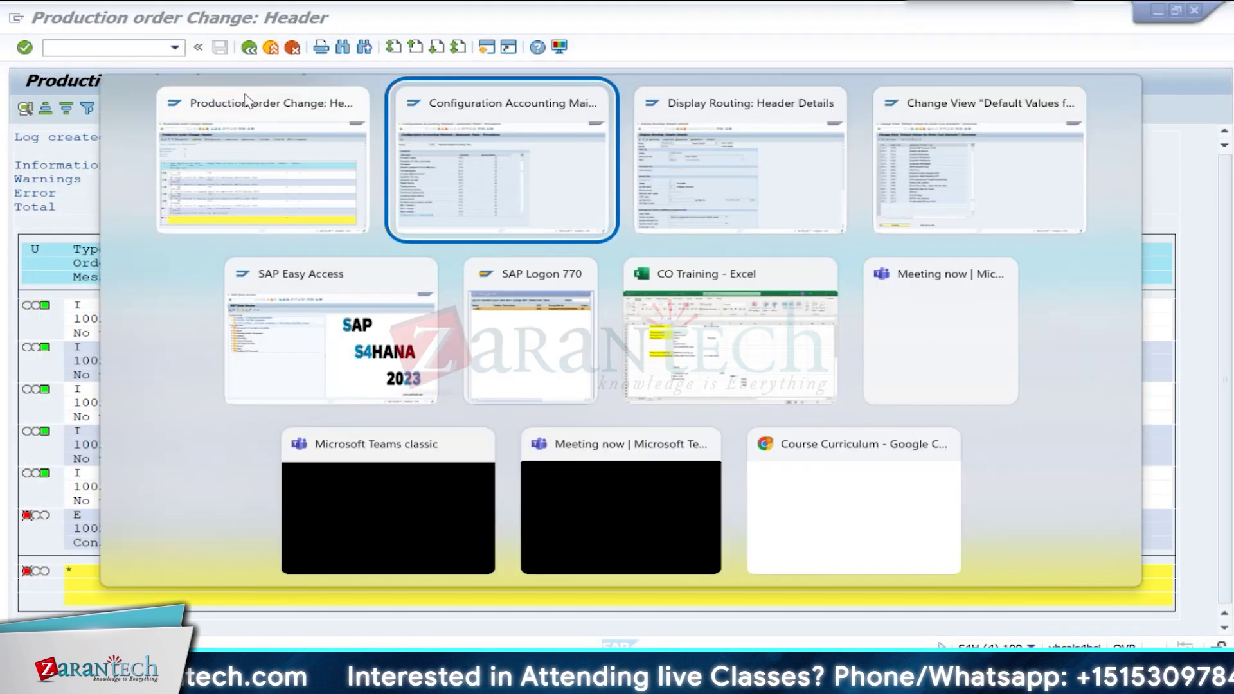
key(alt+Tab)
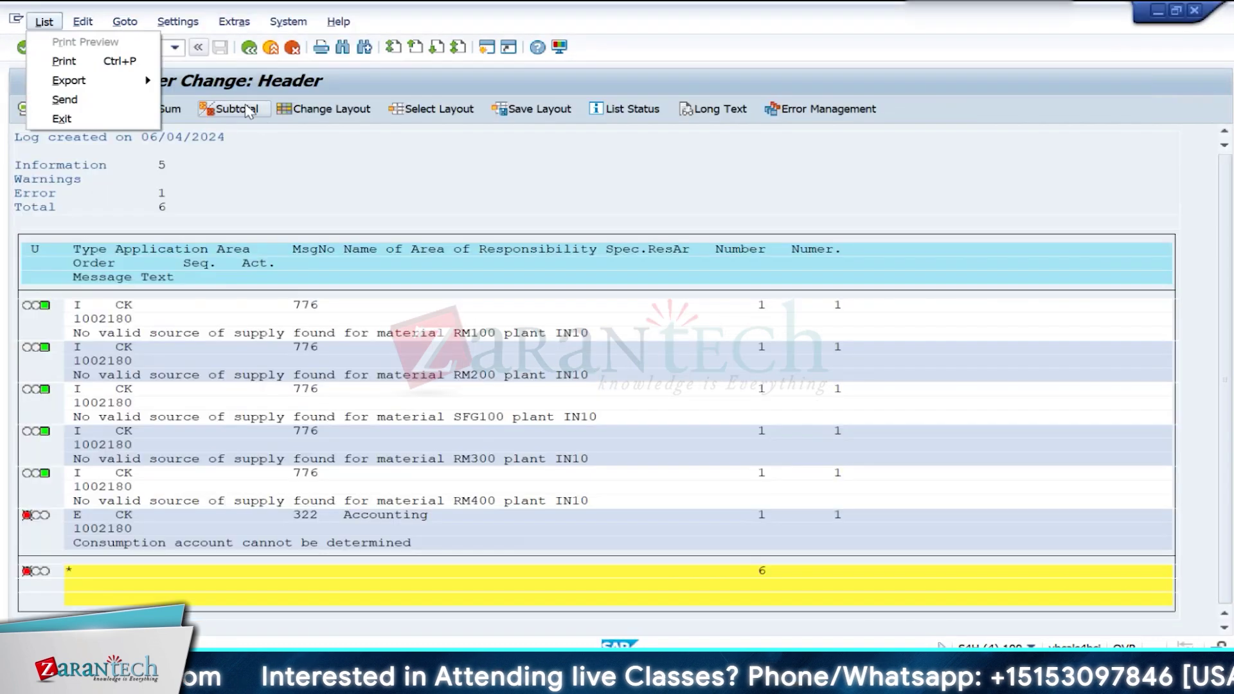
key(alt+Tab)
double_click(384, 551)
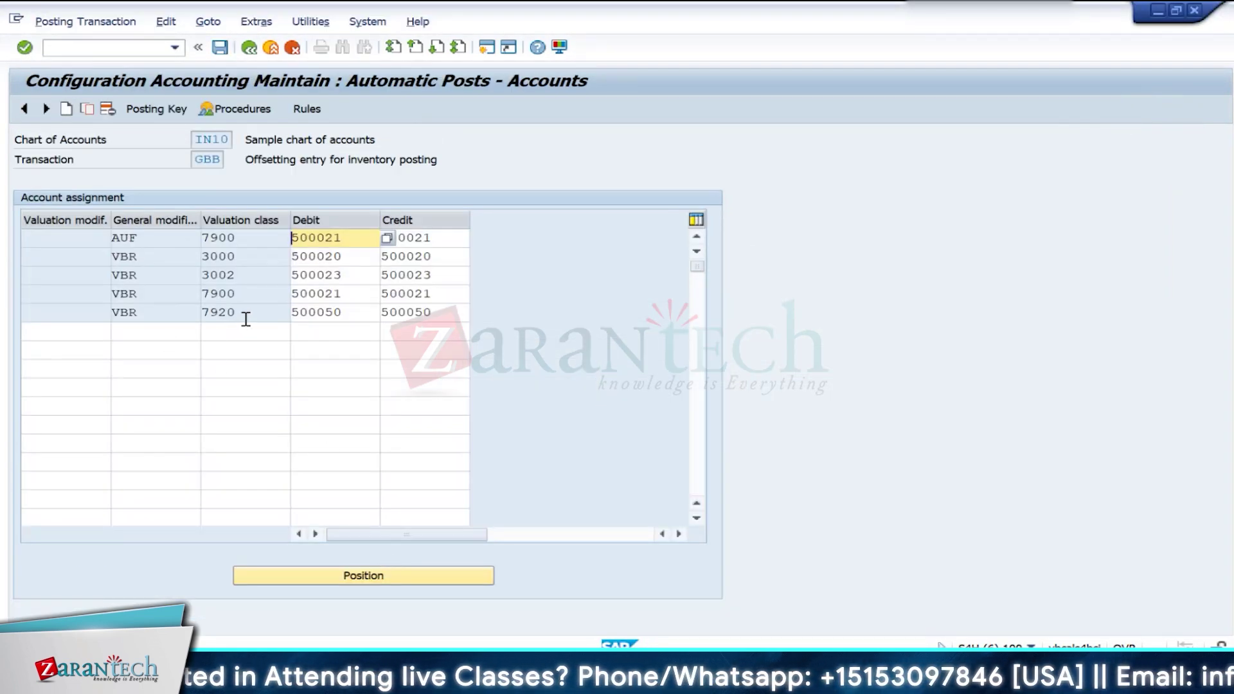
Step: Add an account assignment row with general modification AUF and valuation class 7920
drag(241, 315, 202, 315)
key(ctrl+c)
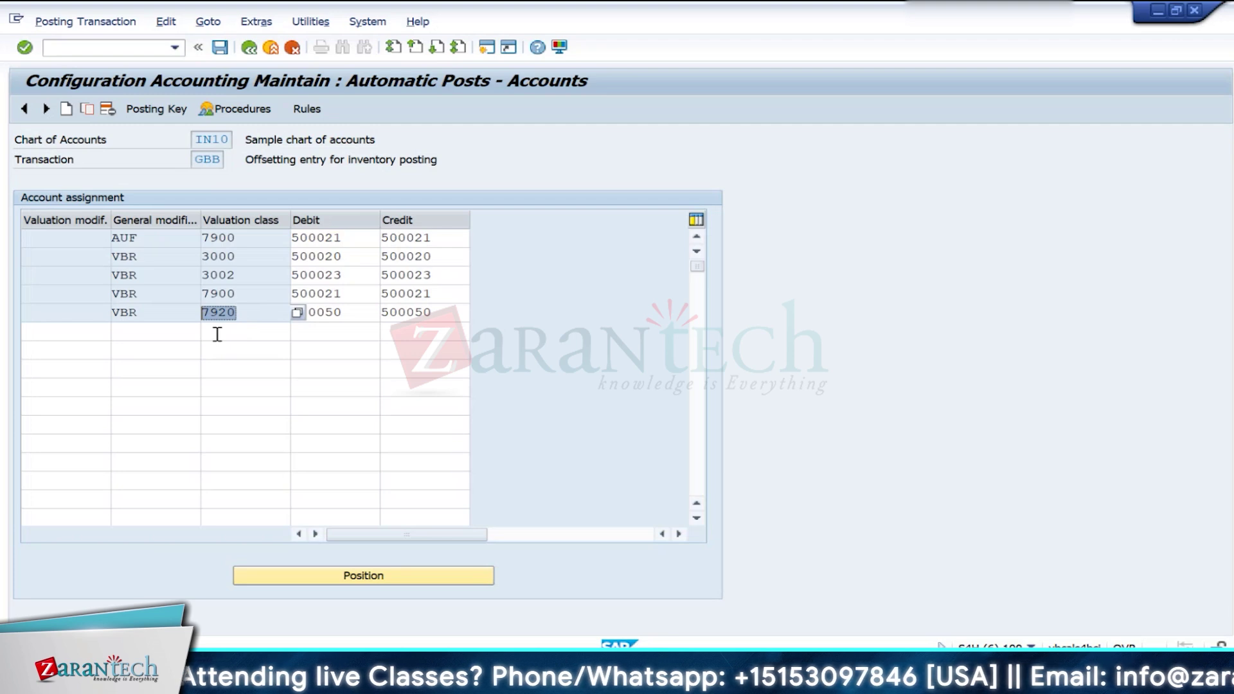
click(217, 334)
key(ctrl+v)
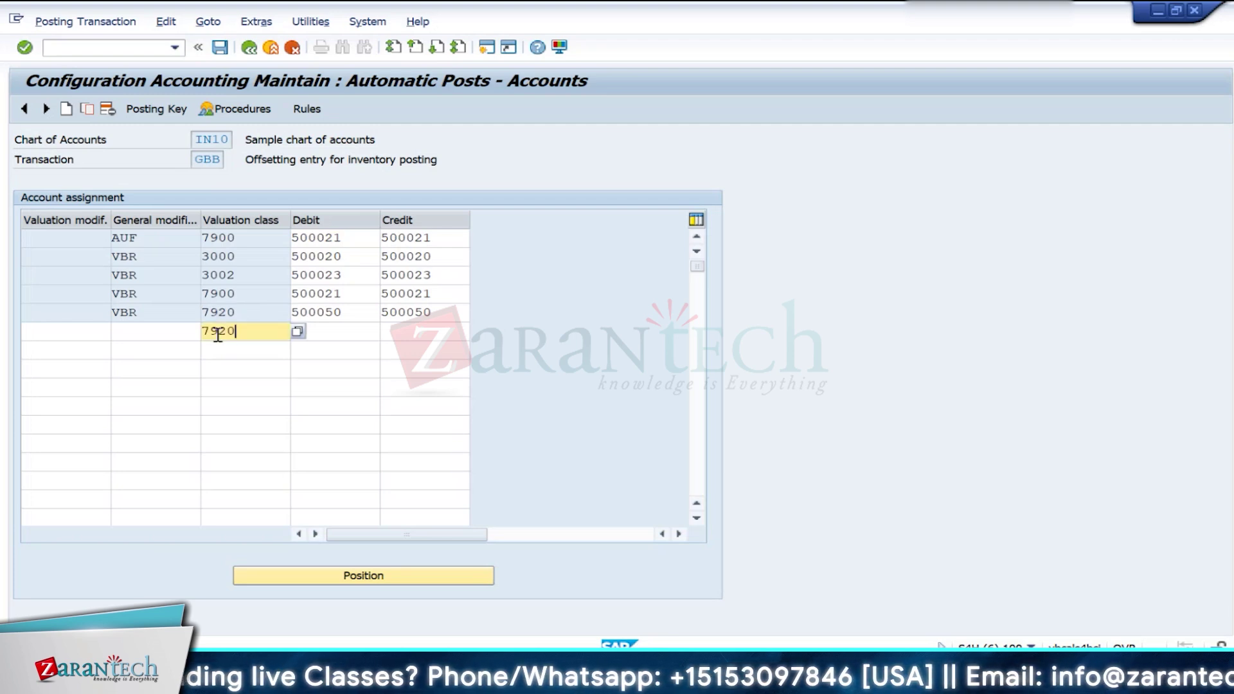
click(160, 334)
text(AUF)
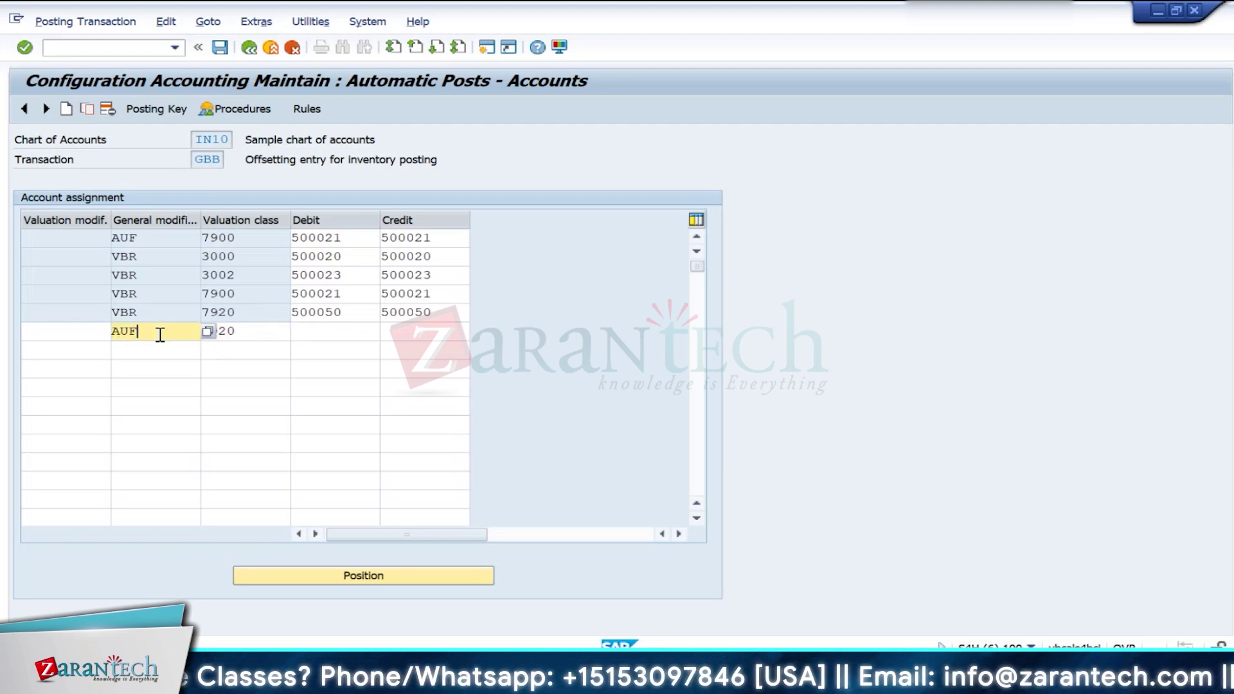
Step: Fill the new AUF row's debit and credit with the same G/L account as the VBR row of valuation class 7920
click(336, 334)
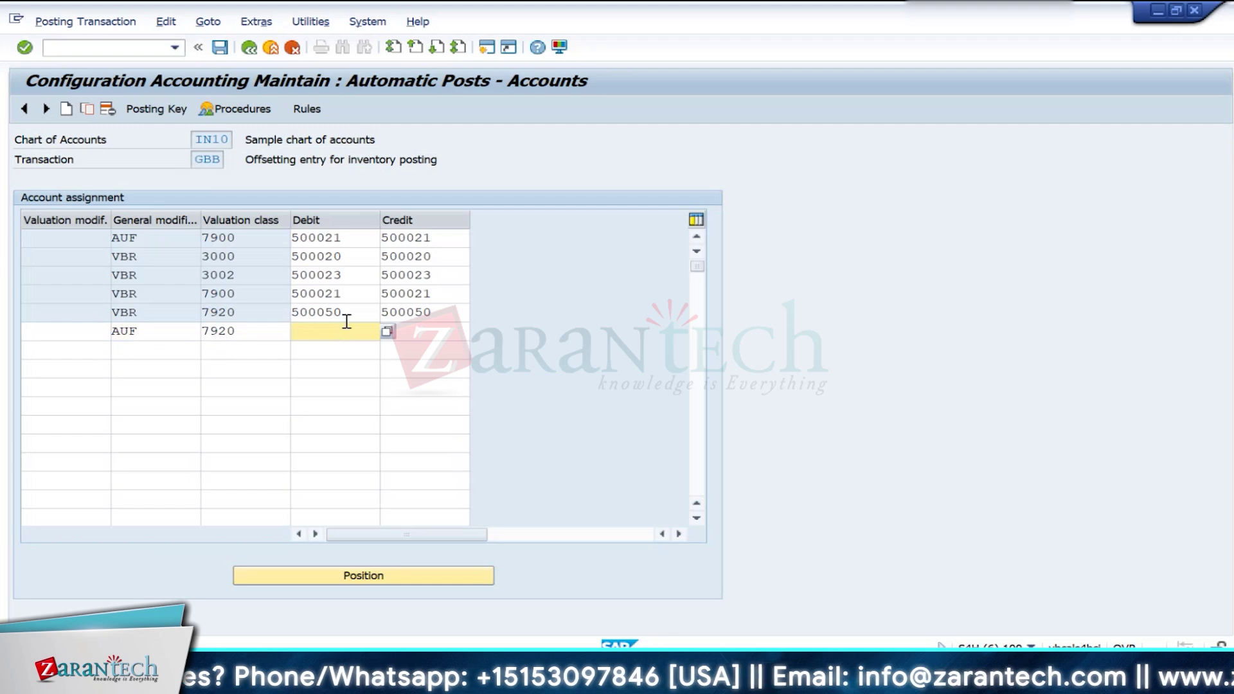
double_click(349, 311)
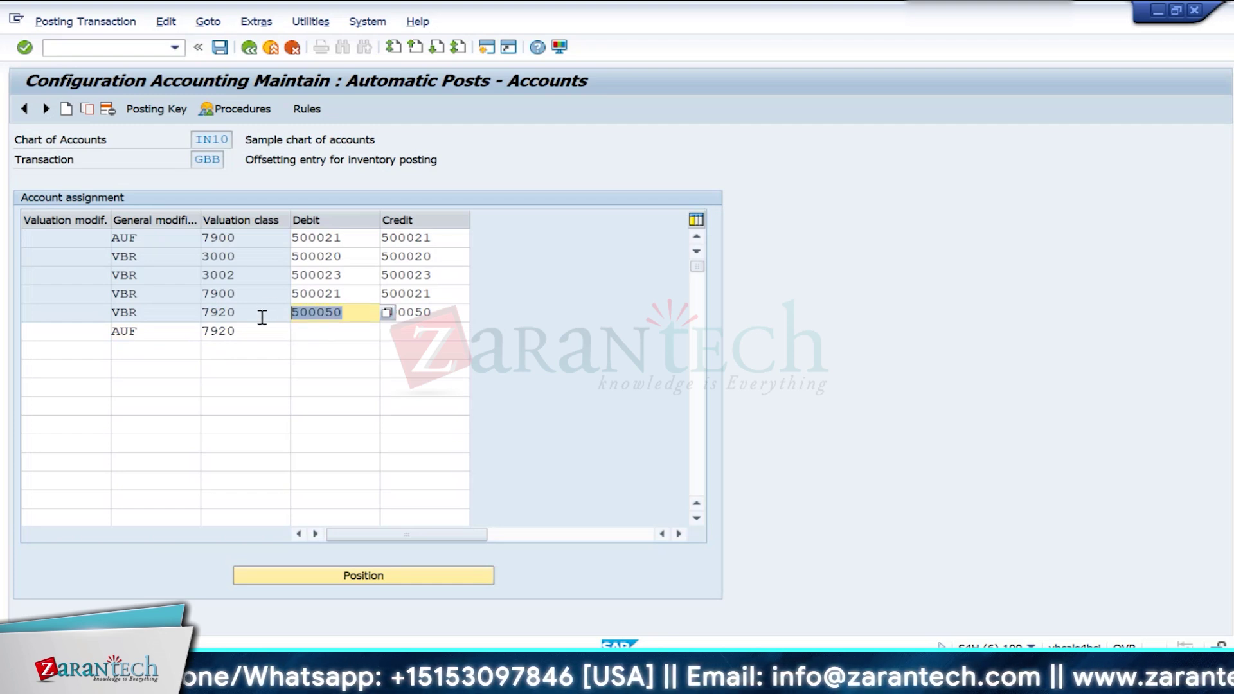
key(ctrl+c)
click(325, 333)
key(ctrl+v)
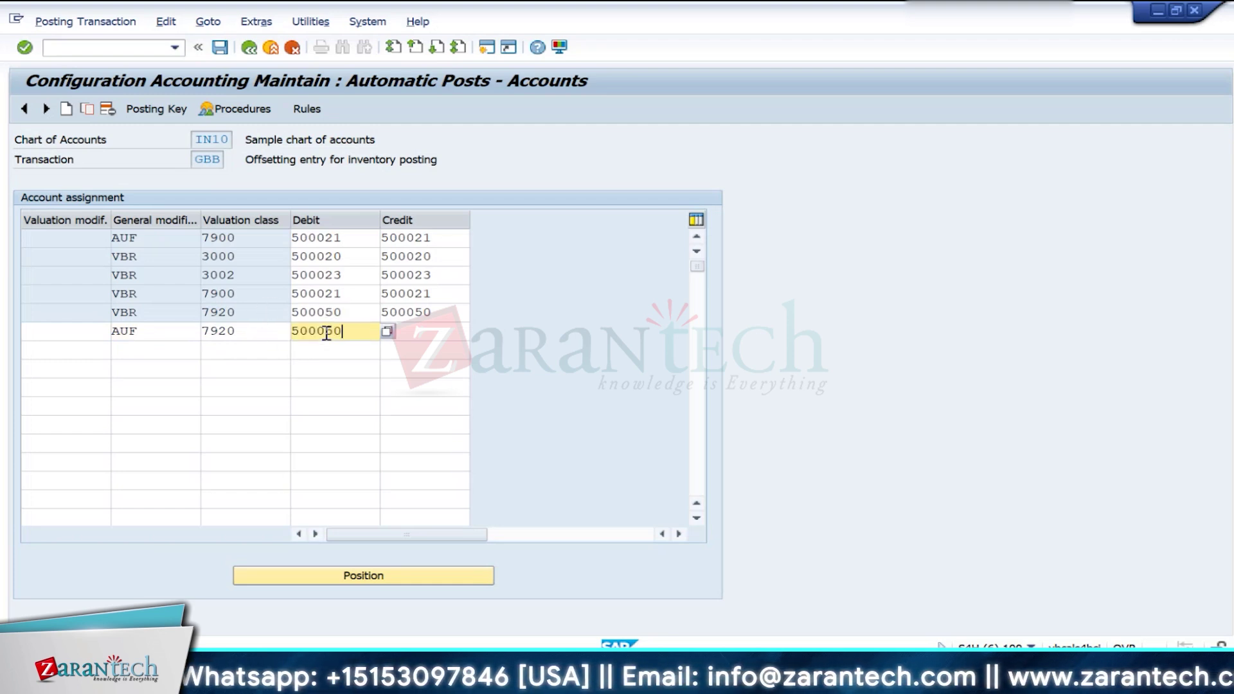
click(413, 339)
key(ctrl+v)
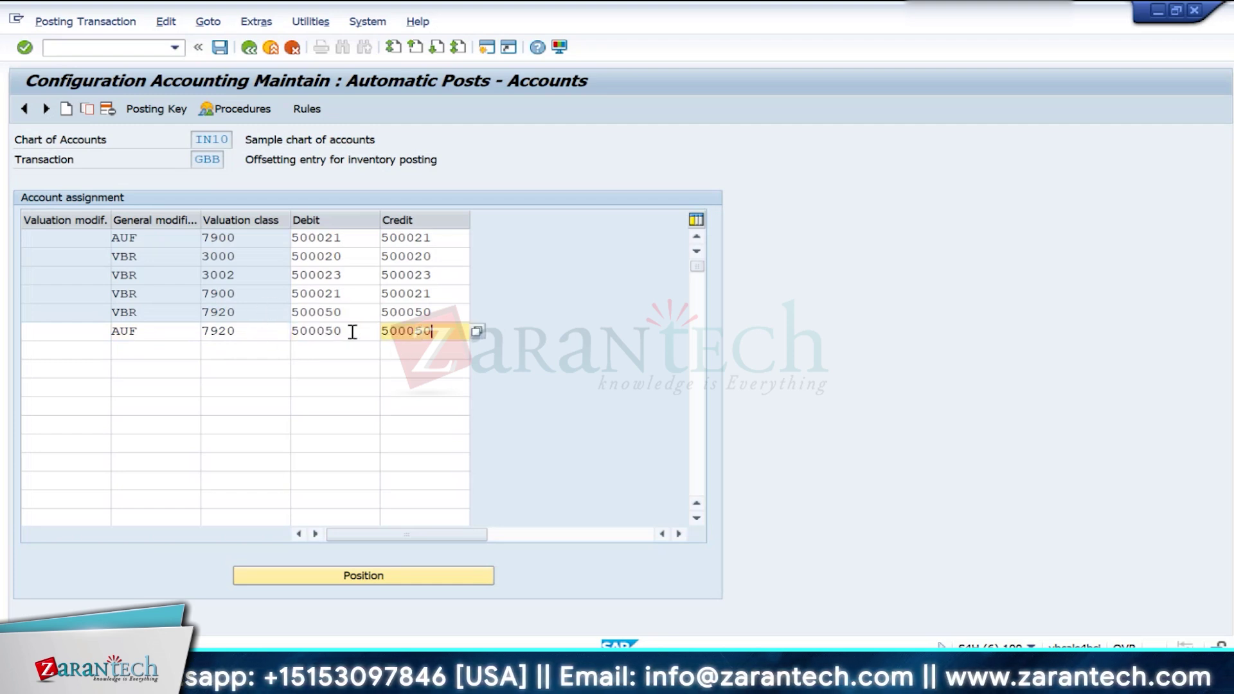
Step: Save the GBB account assignments under customizing request S4HK902698 and return to the production order header
click(202, 49)
click(50, 51)
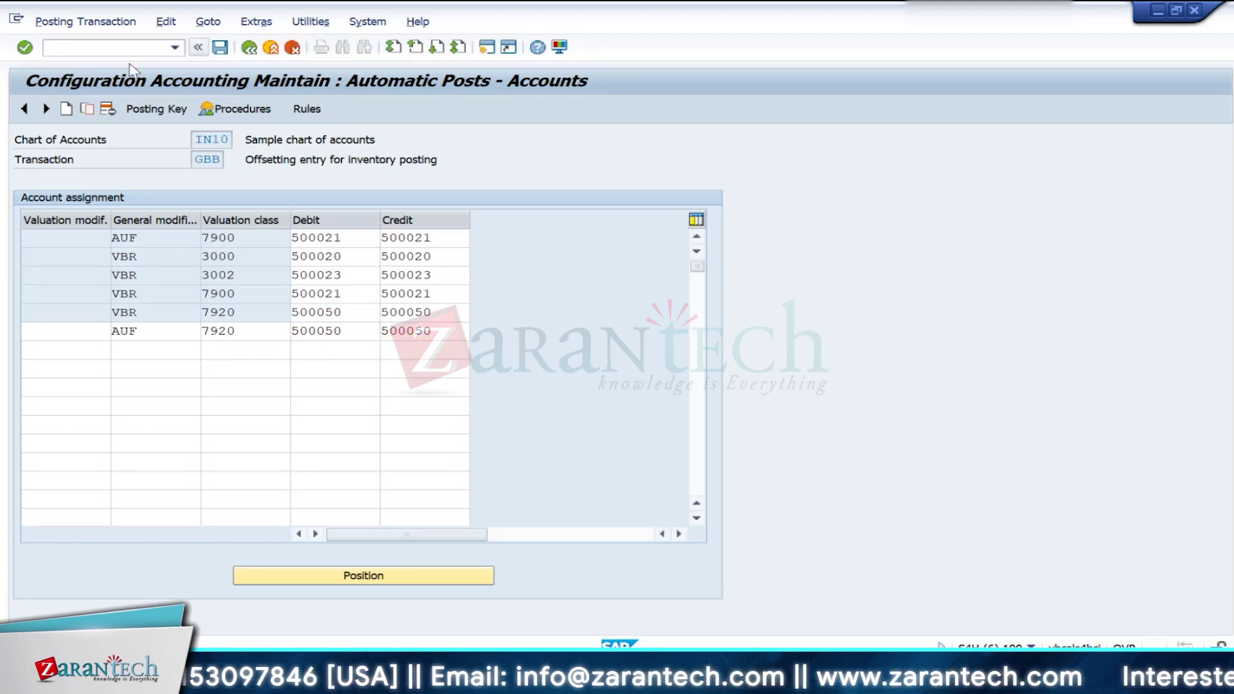
click(220, 47)
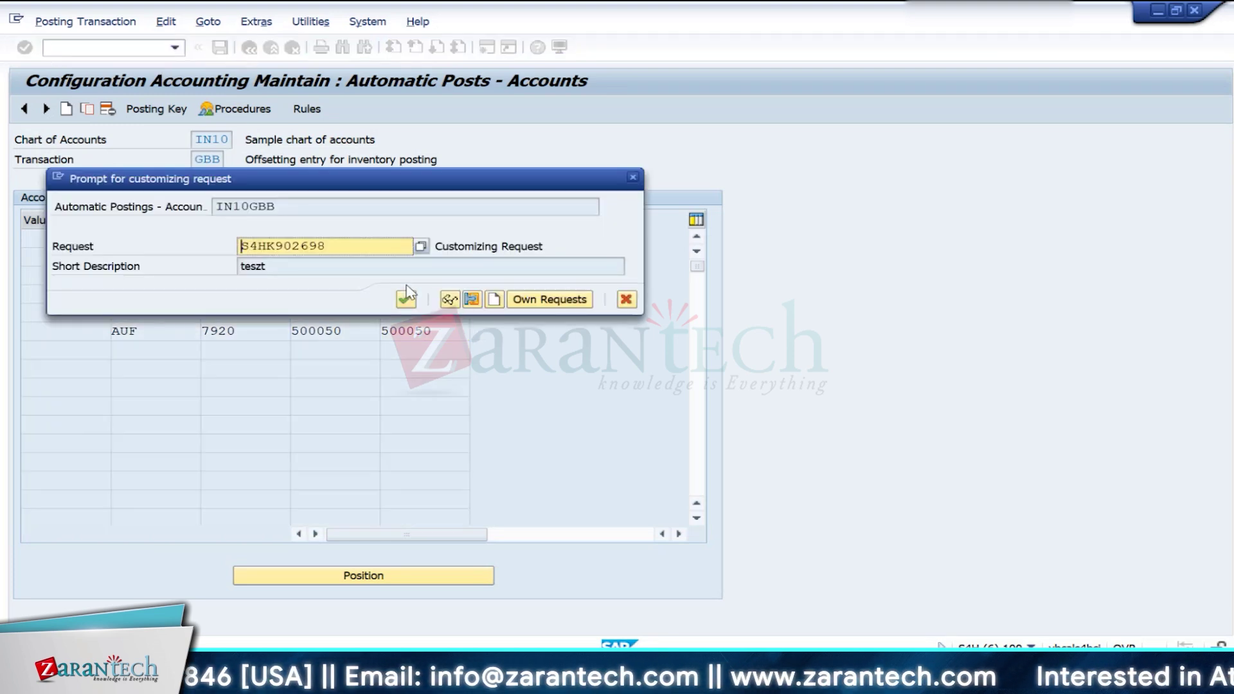
click(406, 297)
click(250, 47)
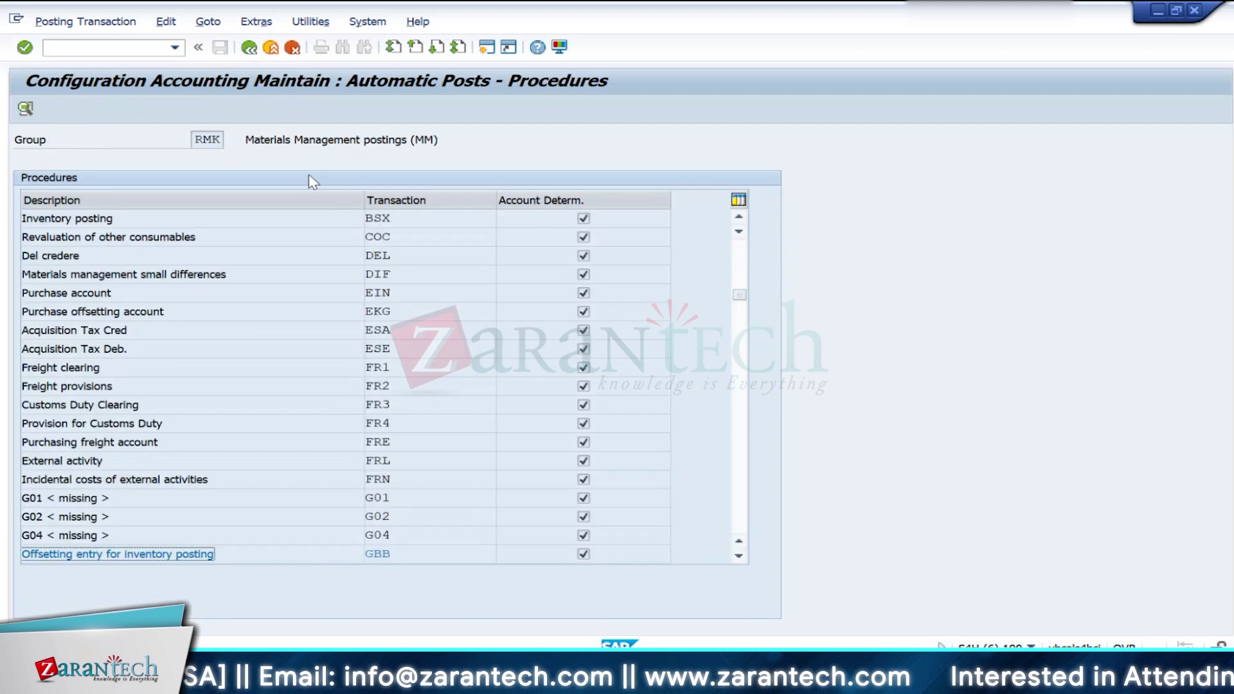
key(alt+Tab)
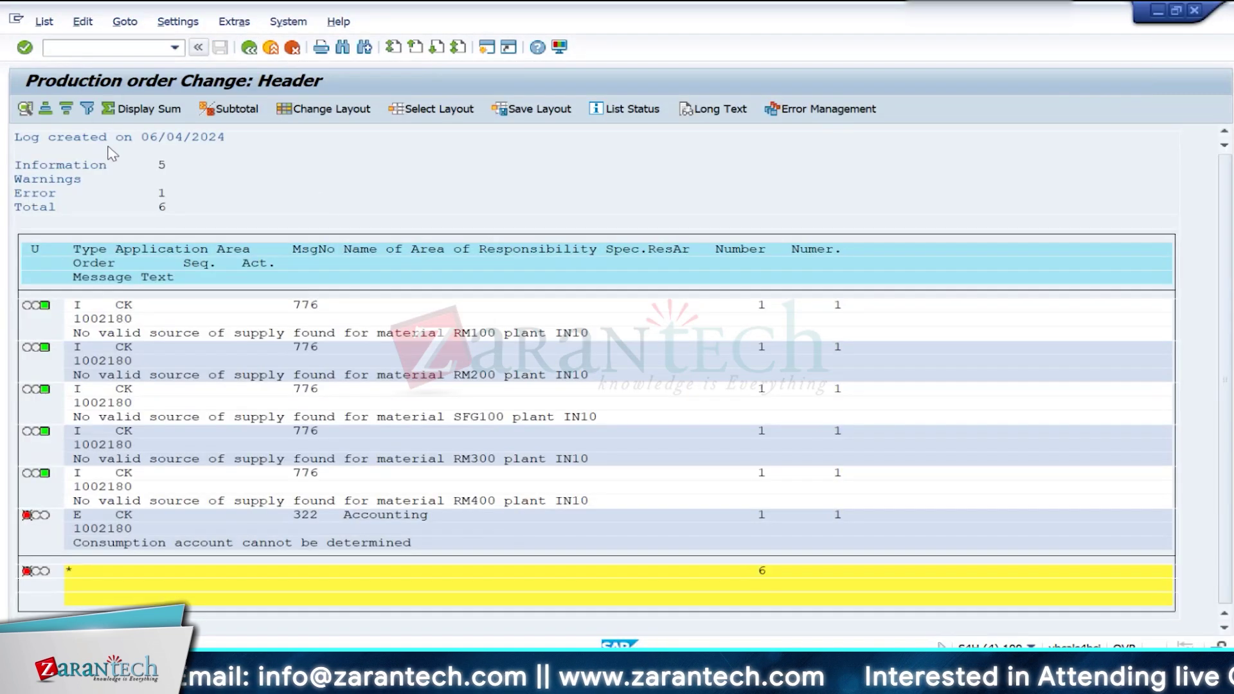
click(249, 47)
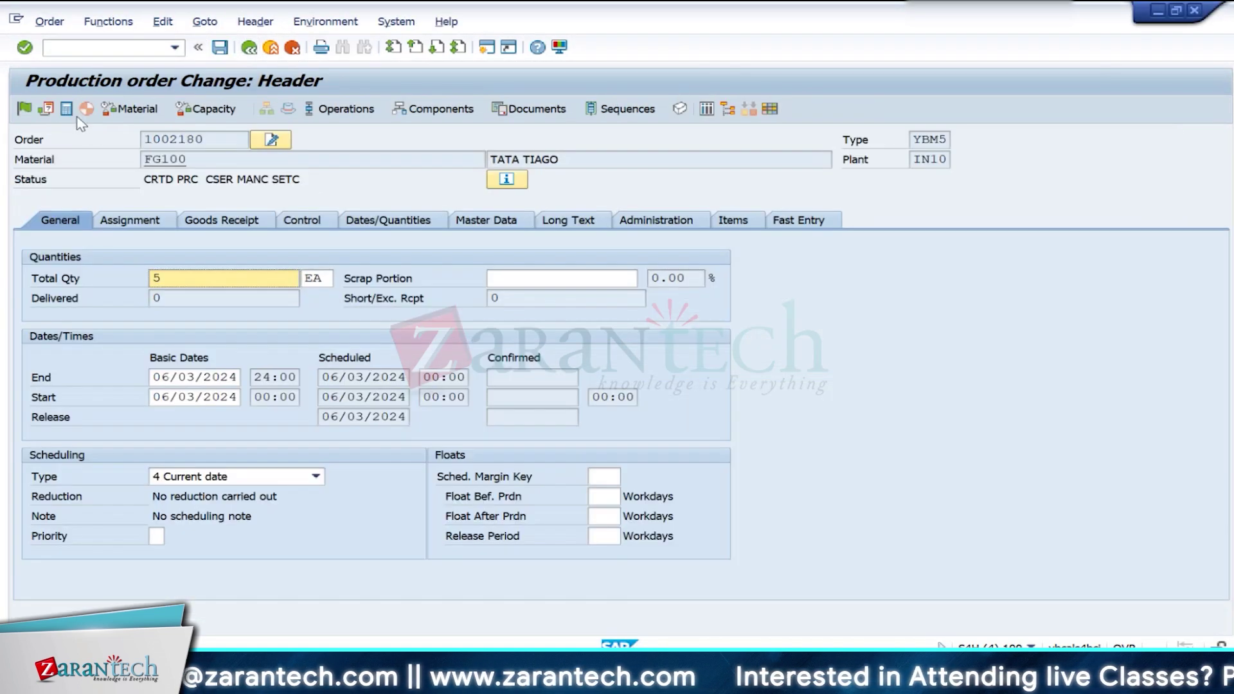
Step: Recalculate the costs of the FG100 production order and exit it without saving
click(66, 109)
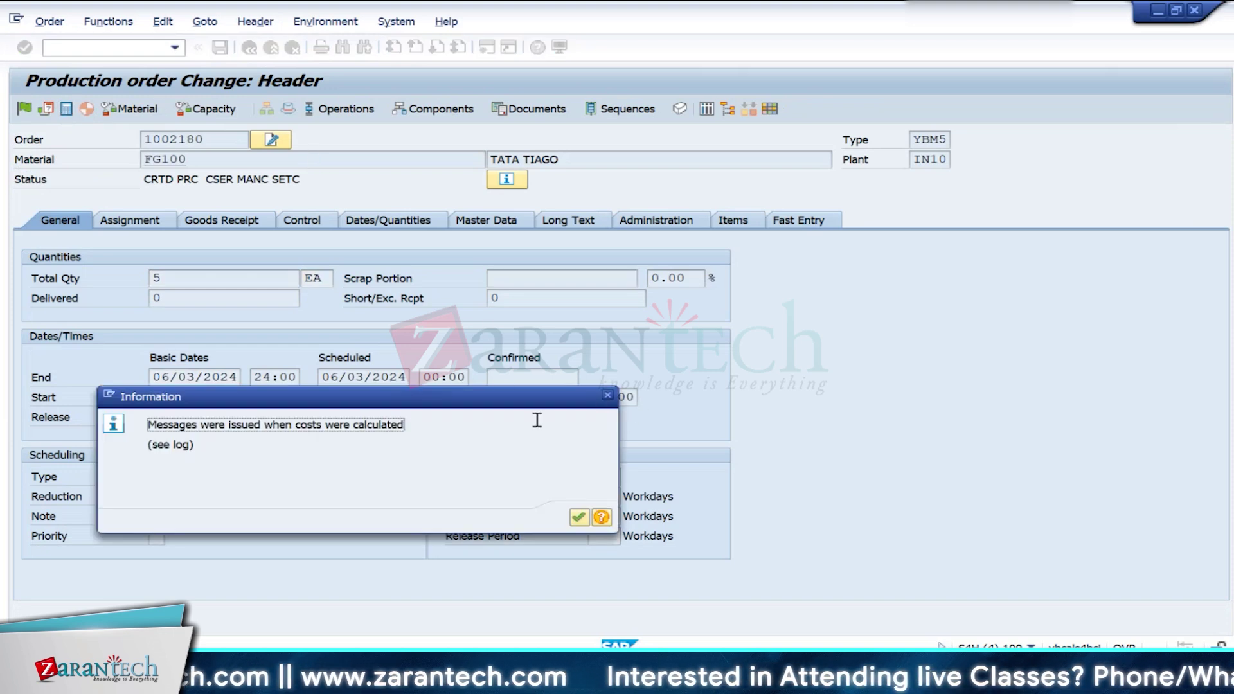
click(606, 396)
click(251, 49)
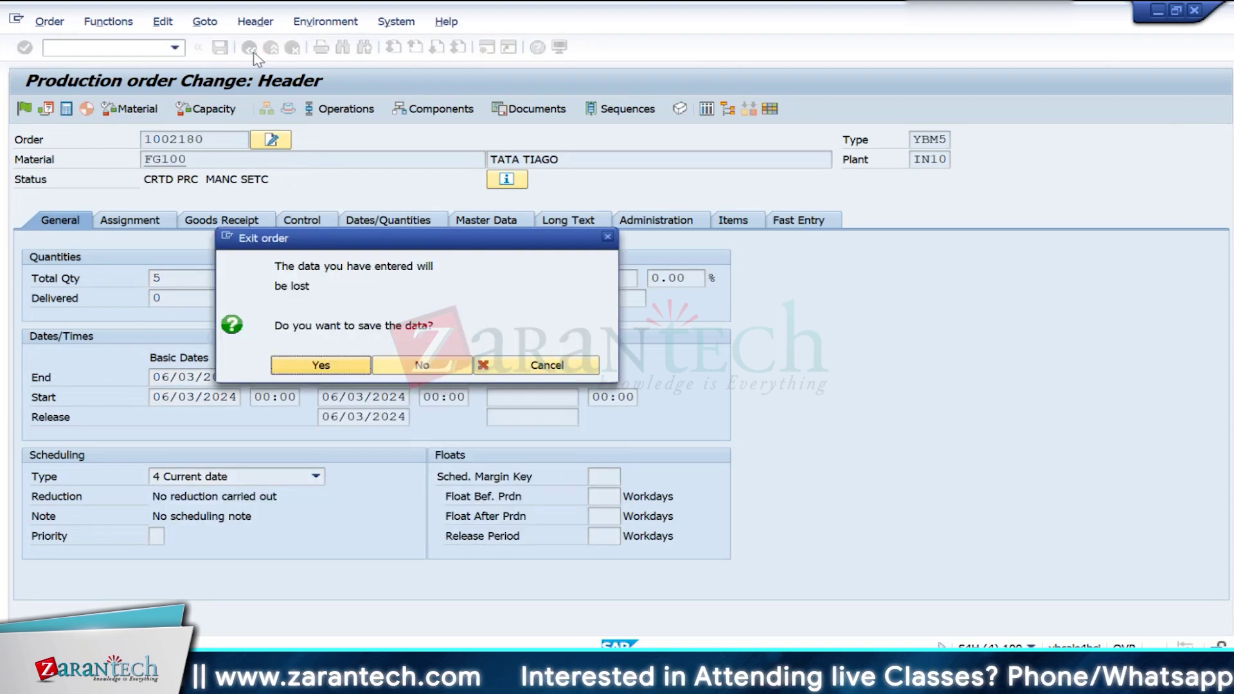
click(387, 364)
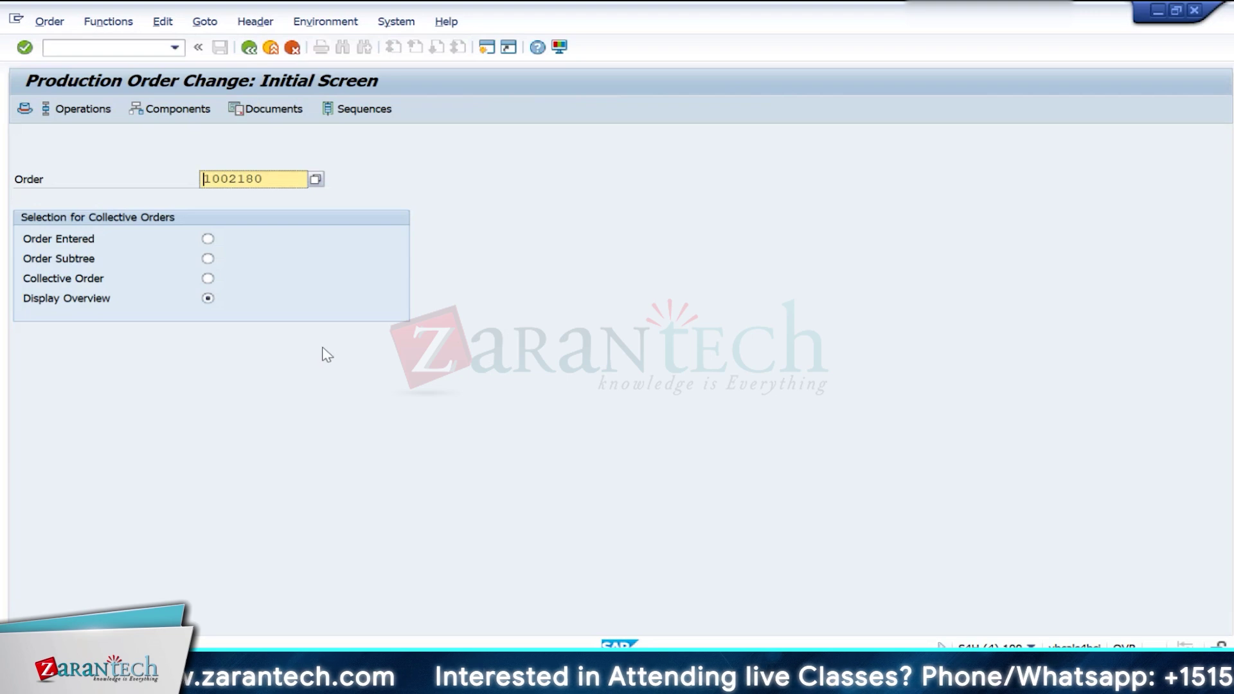
Step: Restart transaction CO02 and reopen the same FG100 production order for changes
click(271, 48)
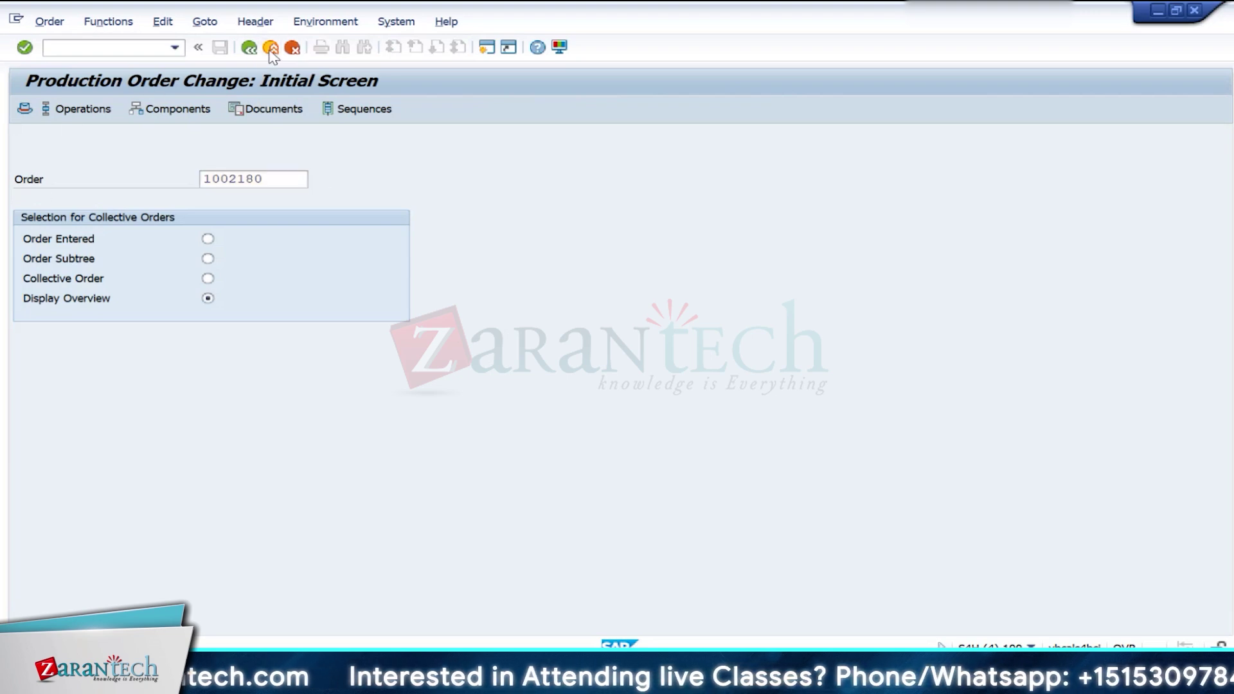
text(co02)
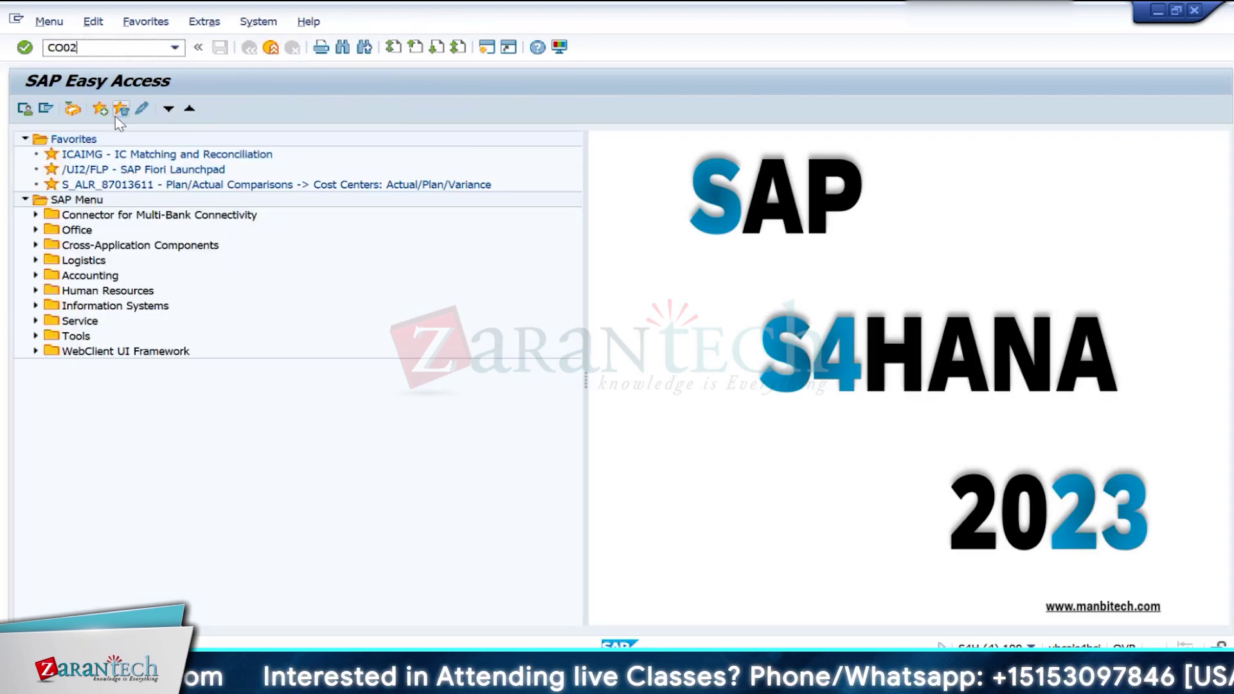
key(Return)
key(Return)
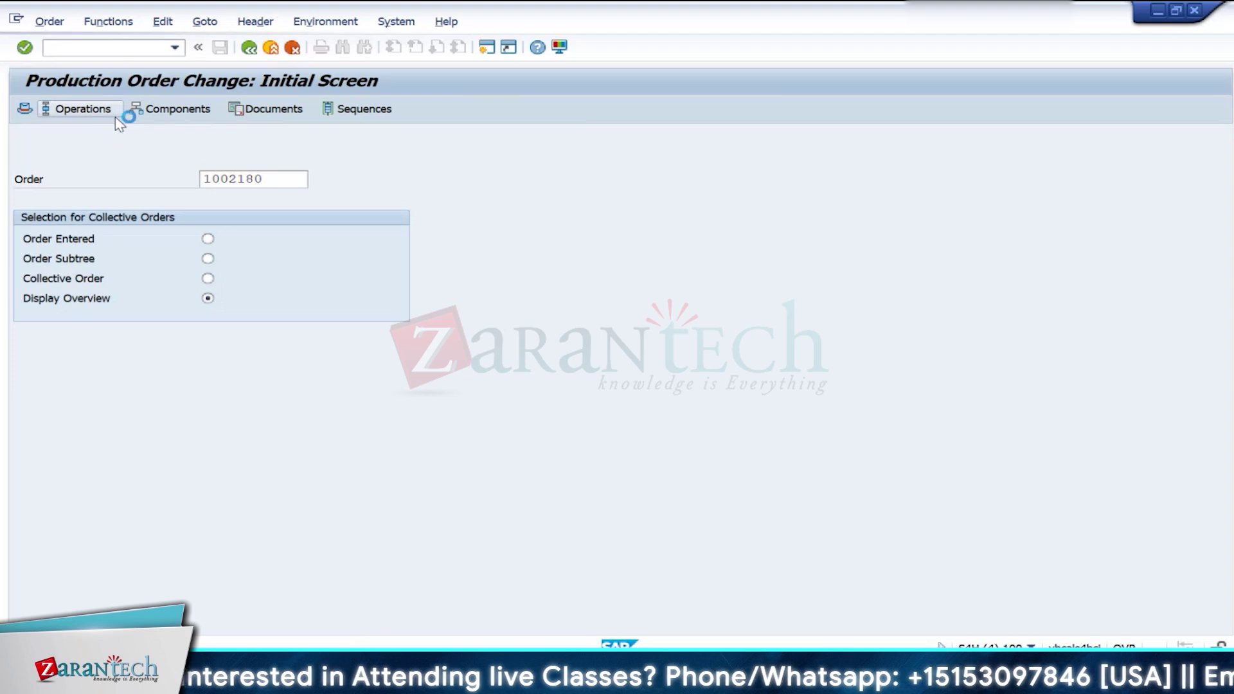
Step: Recalculate the FG100 production order's costs and check the cost calculation log for remaining errors
click(67, 109)
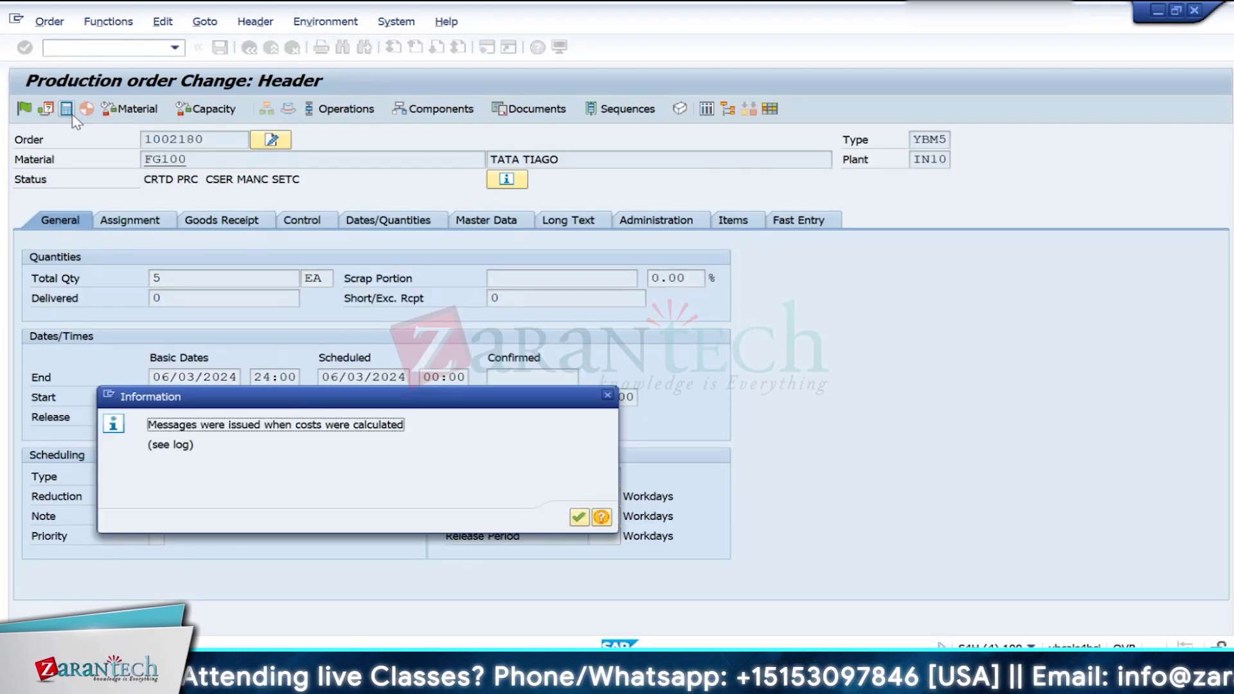
key(Return)
click(163, 21)
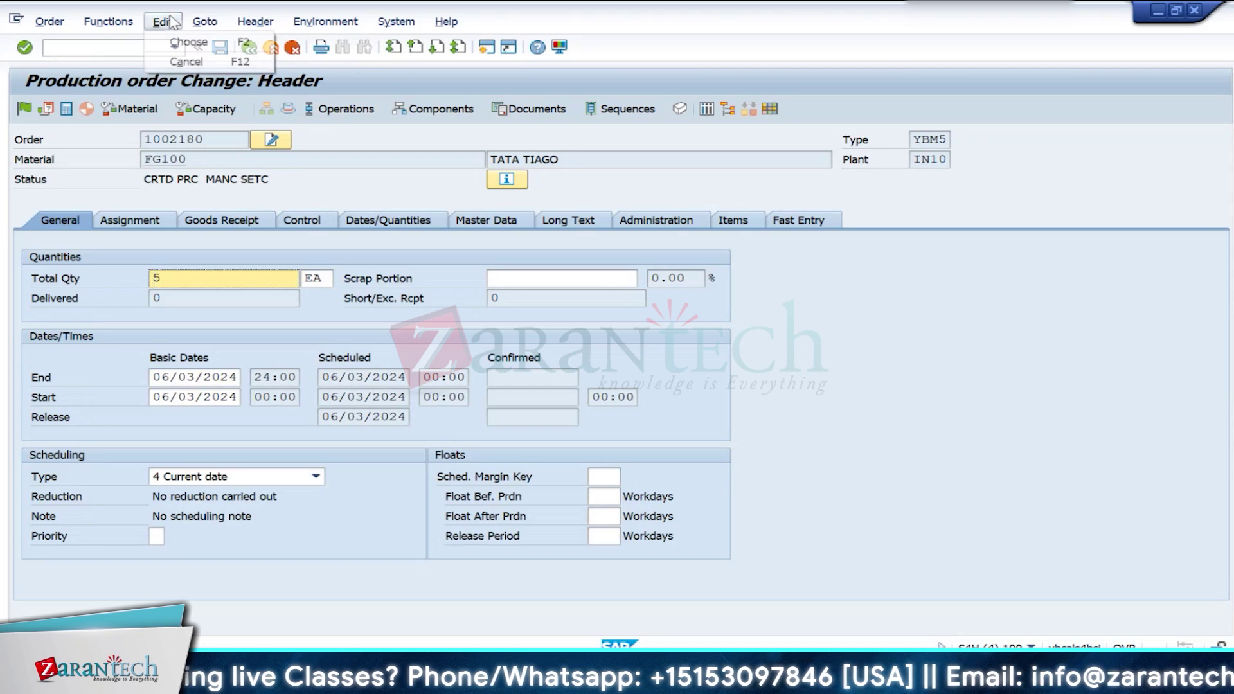
mouse_move(205, 21)
mouse_move(235, 194)
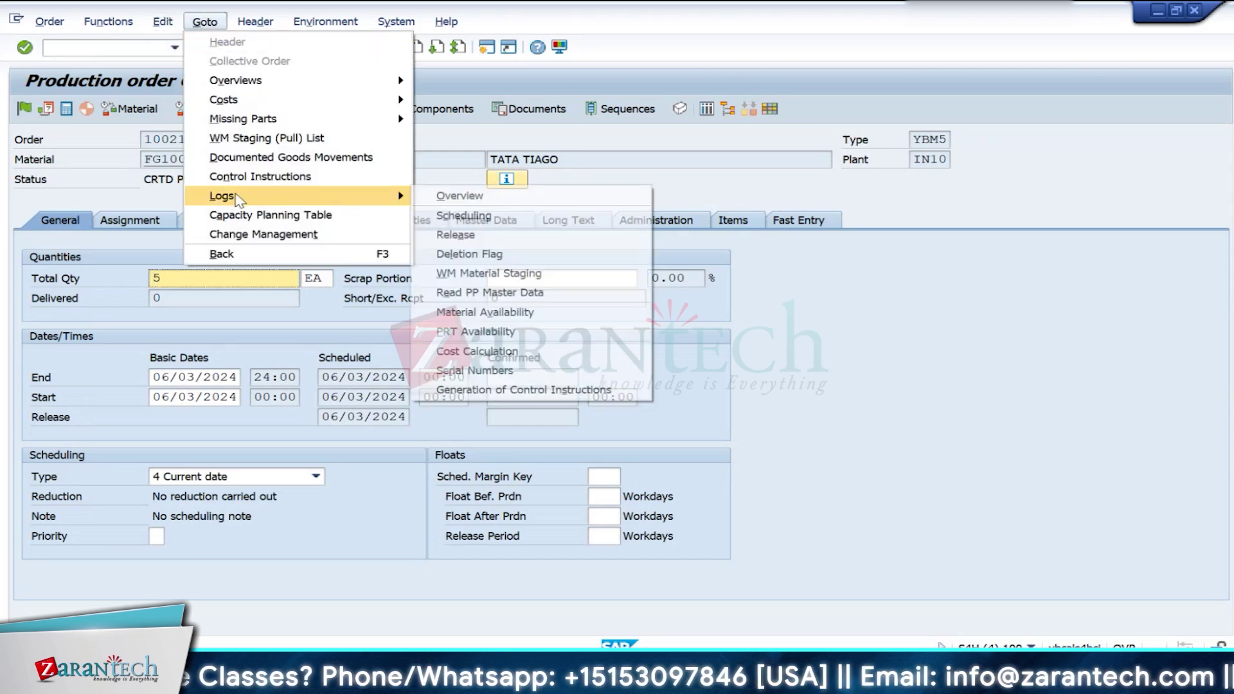
click(462, 350)
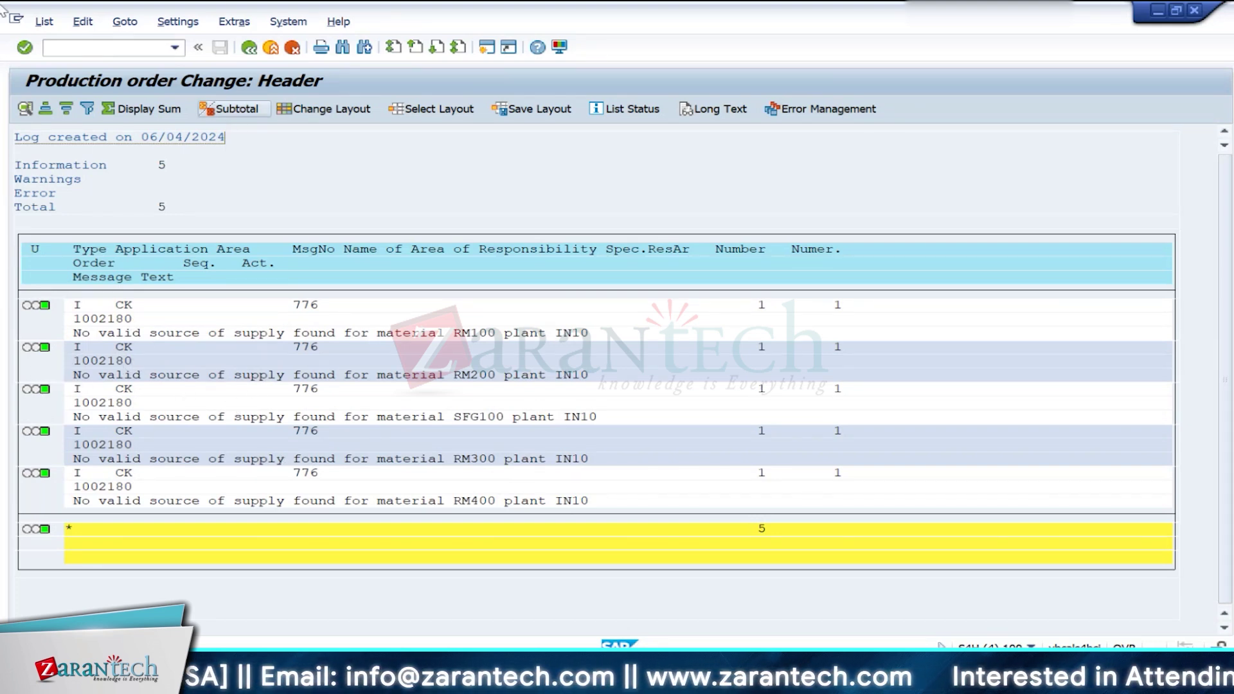
click(246, 51)
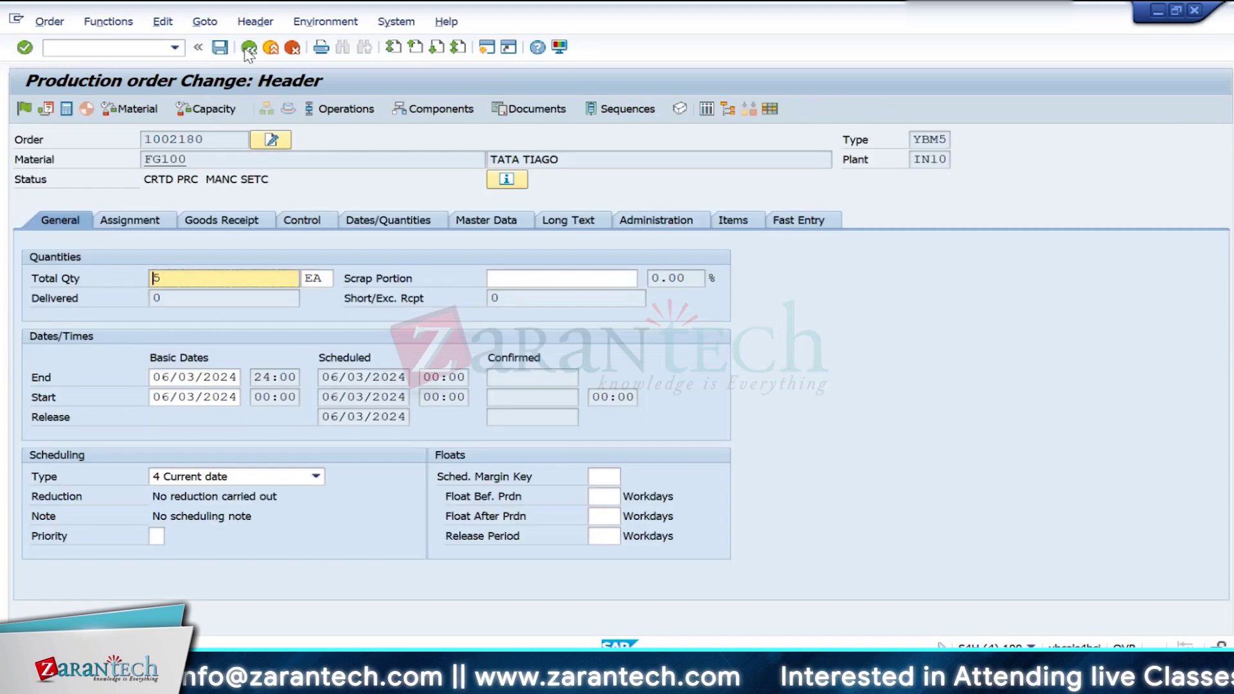
Step: Open the cost analysis of the FG100 production order and switch it to the Cost Trend layout (1SAP02)
click(209, 22)
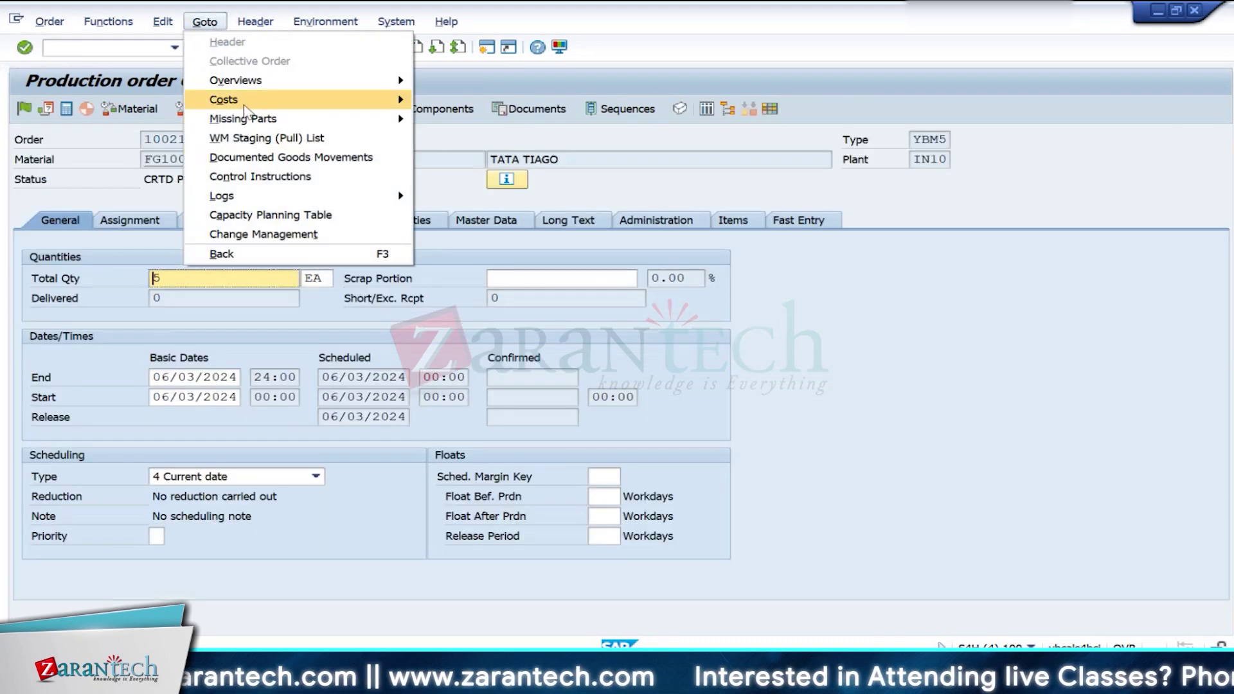
click(488, 101)
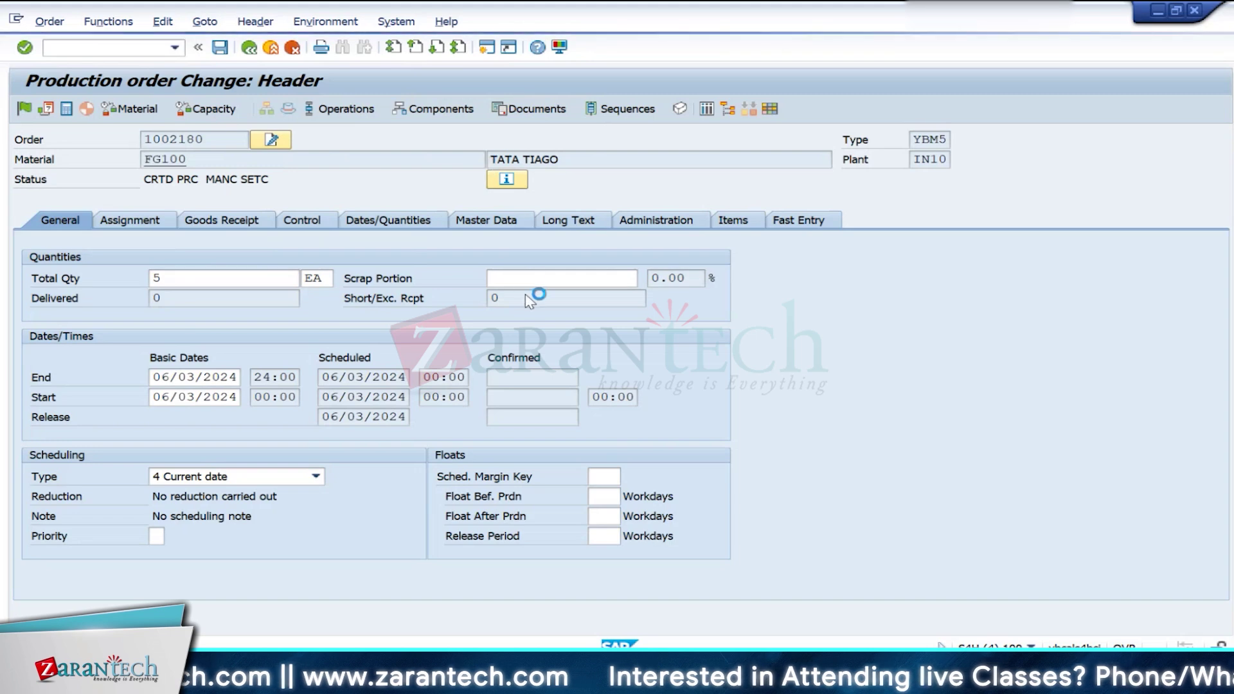
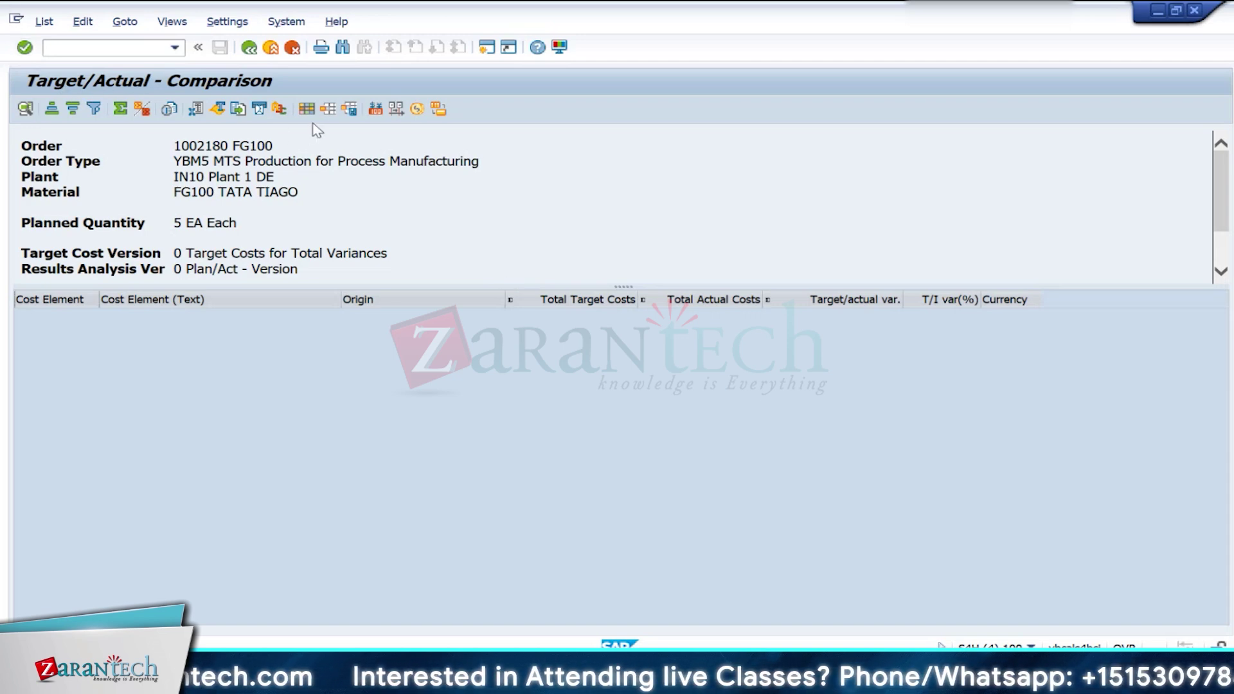
click(328, 108)
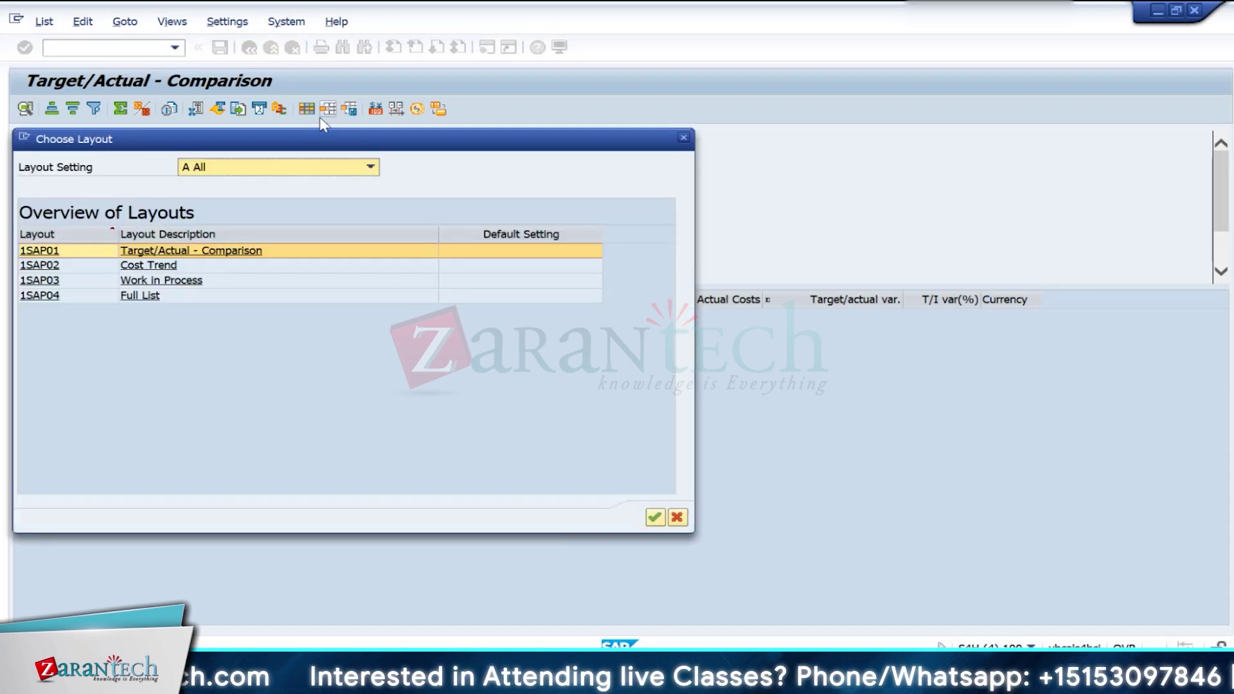
click(146, 268)
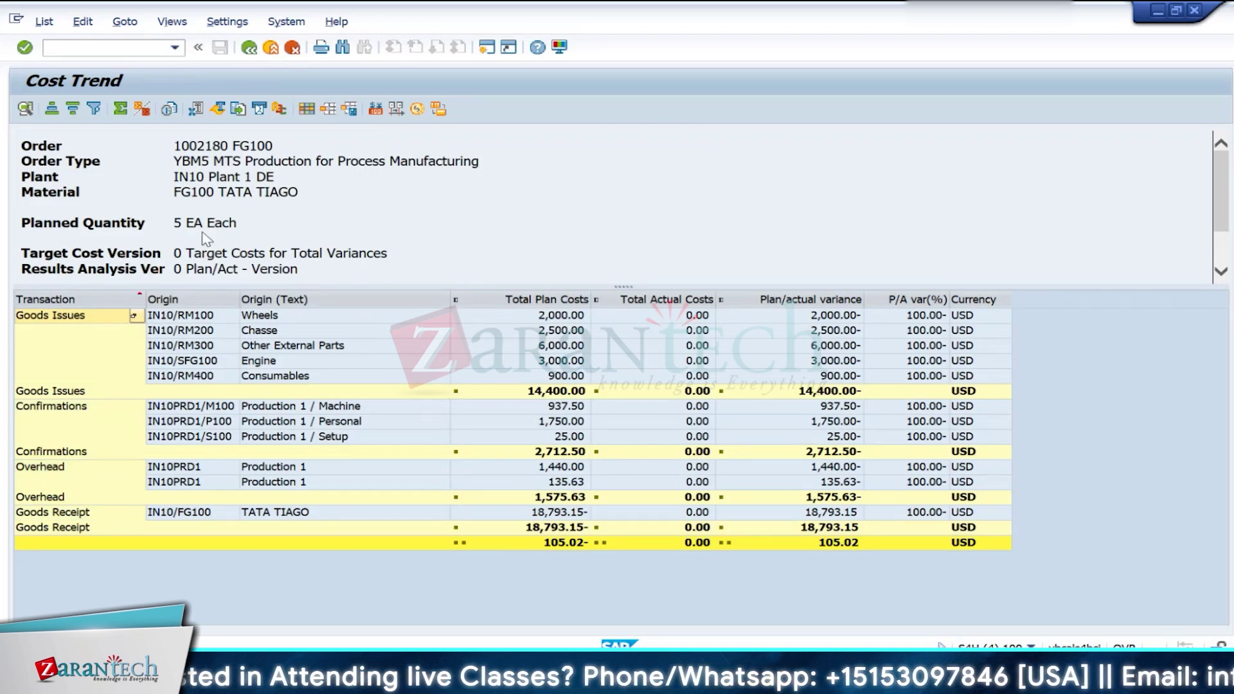
Step: Review the planned quantity and the goods issue, confirmation and overhead lines in the cost trend
drag(256, 230, 172, 228)
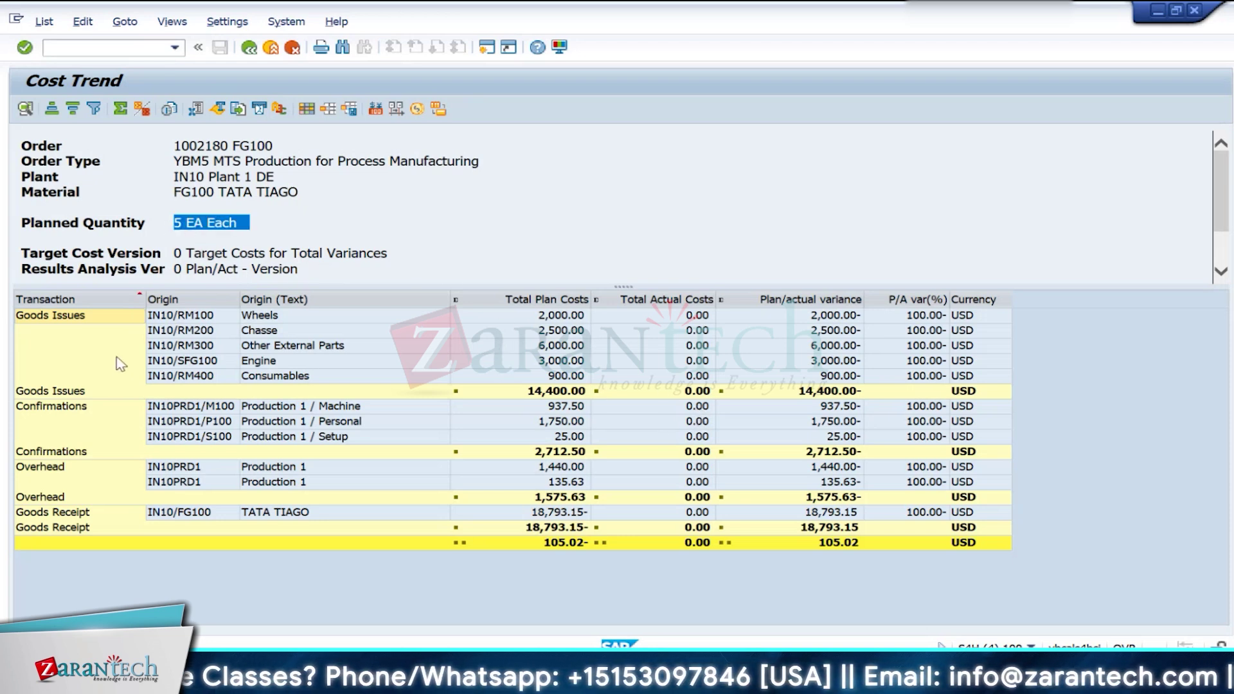
click(162, 364)
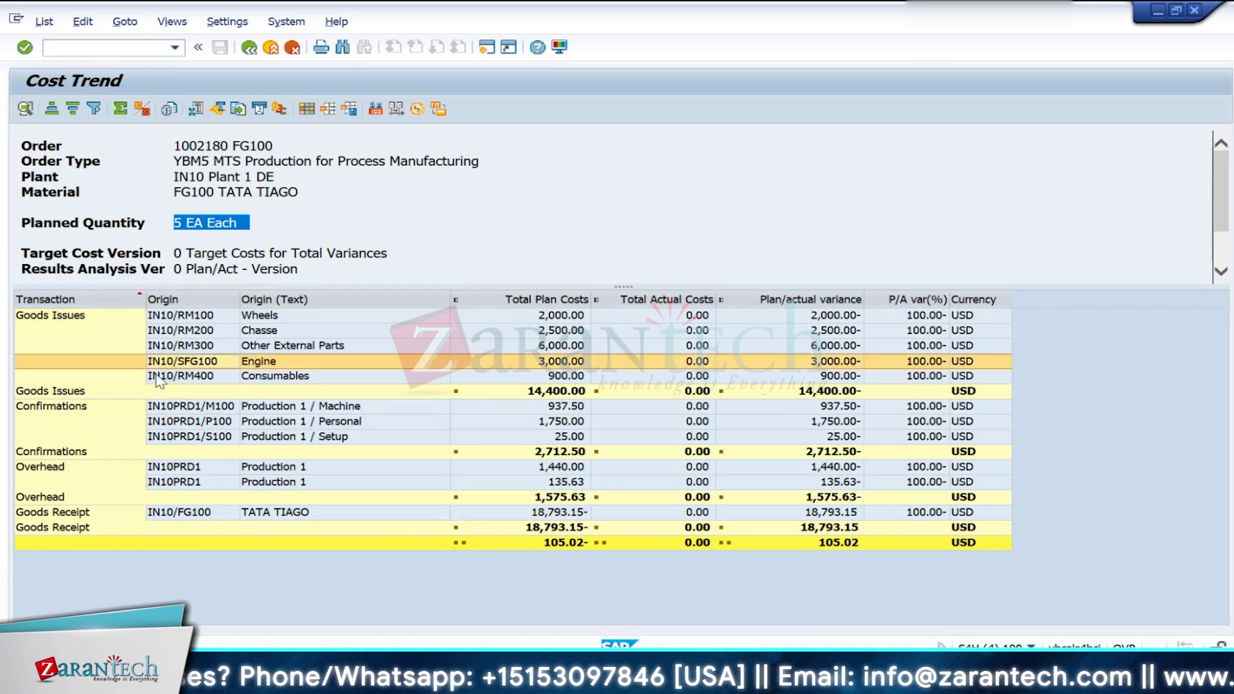
click(384, 421)
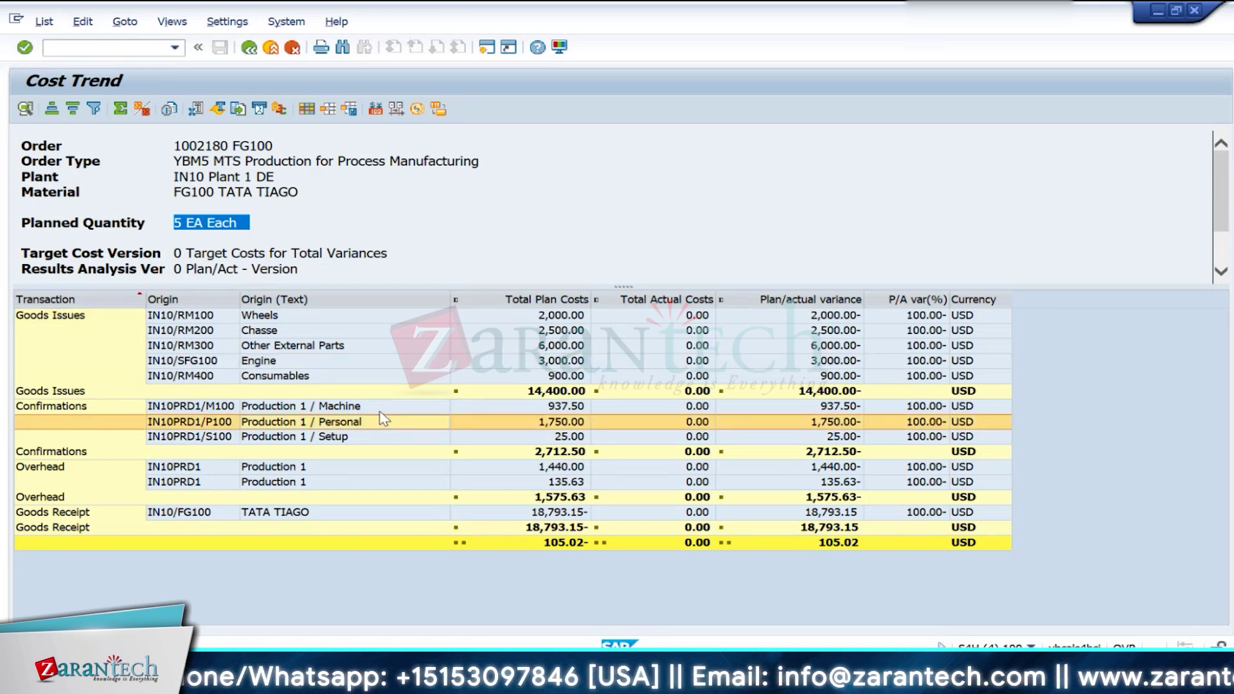
click(231, 483)
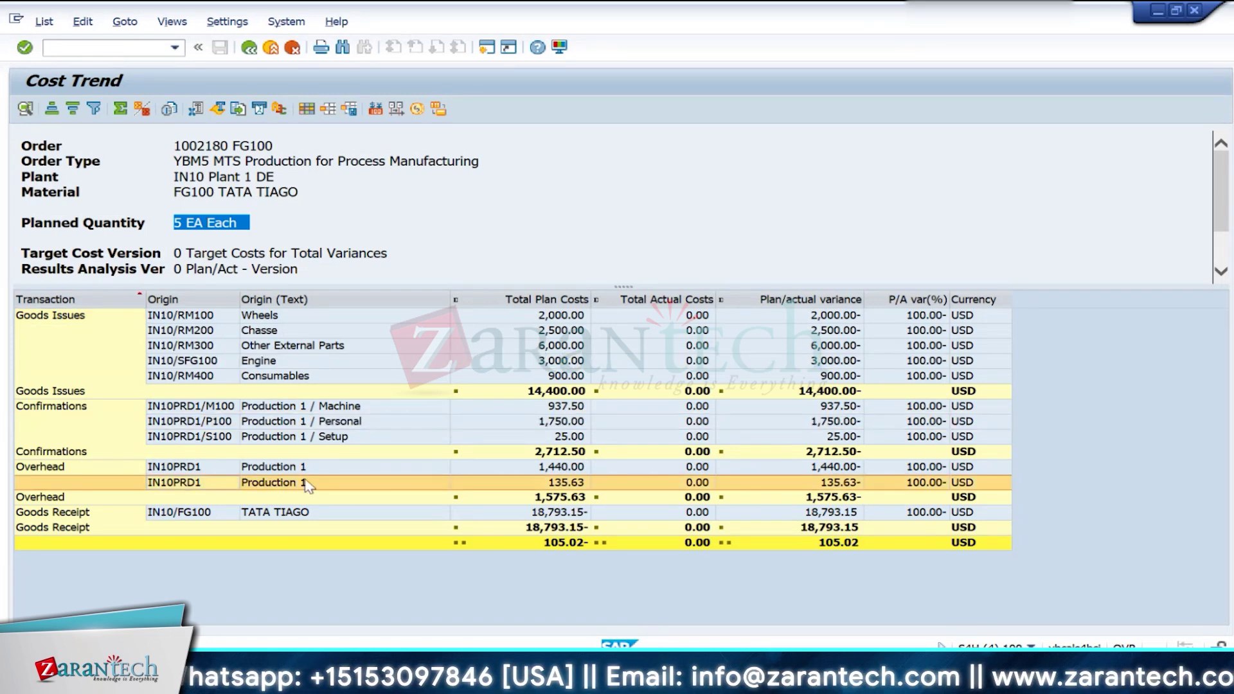
click(502, 471)
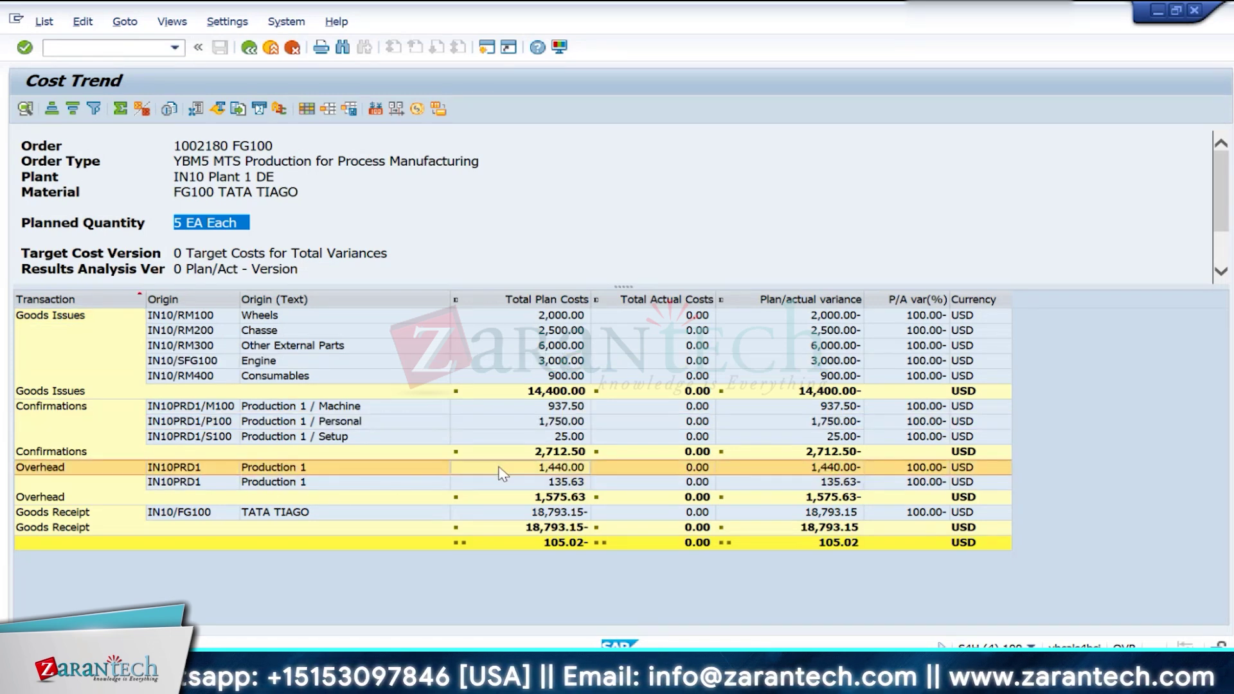
click(534, 440)
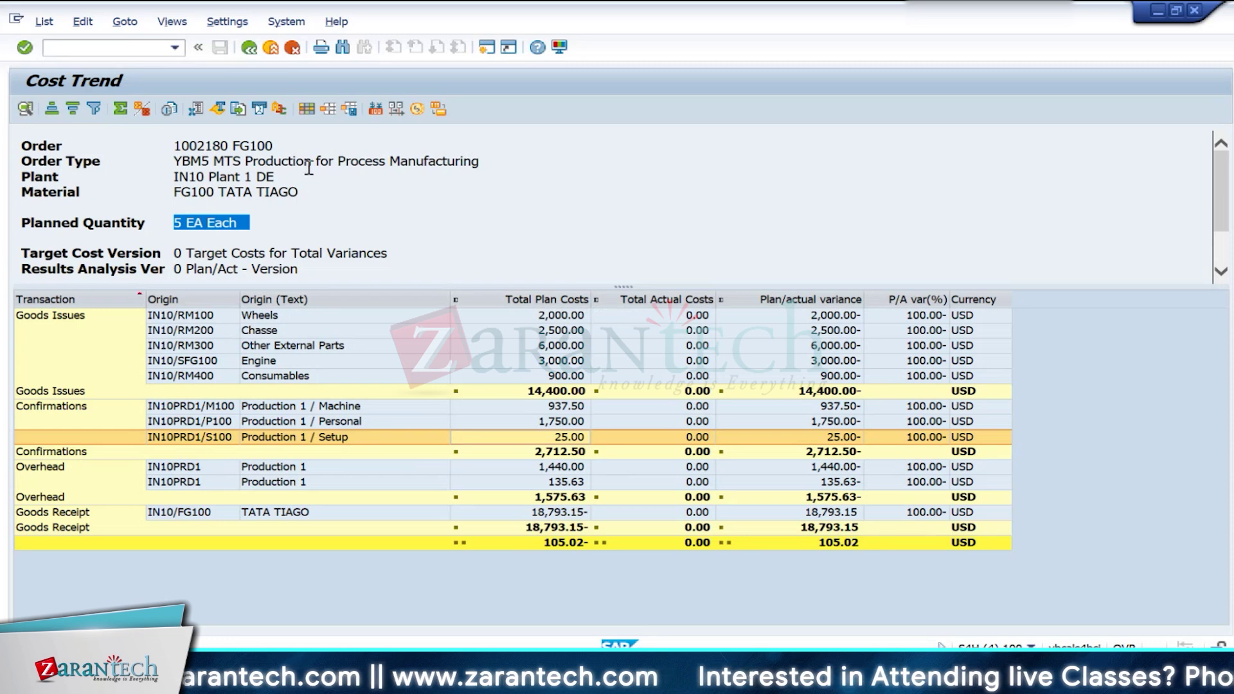
Step: Add the Total plan quantity column to the Cost Trend layout, sorting the available columns by name to find it
click(307, 109)
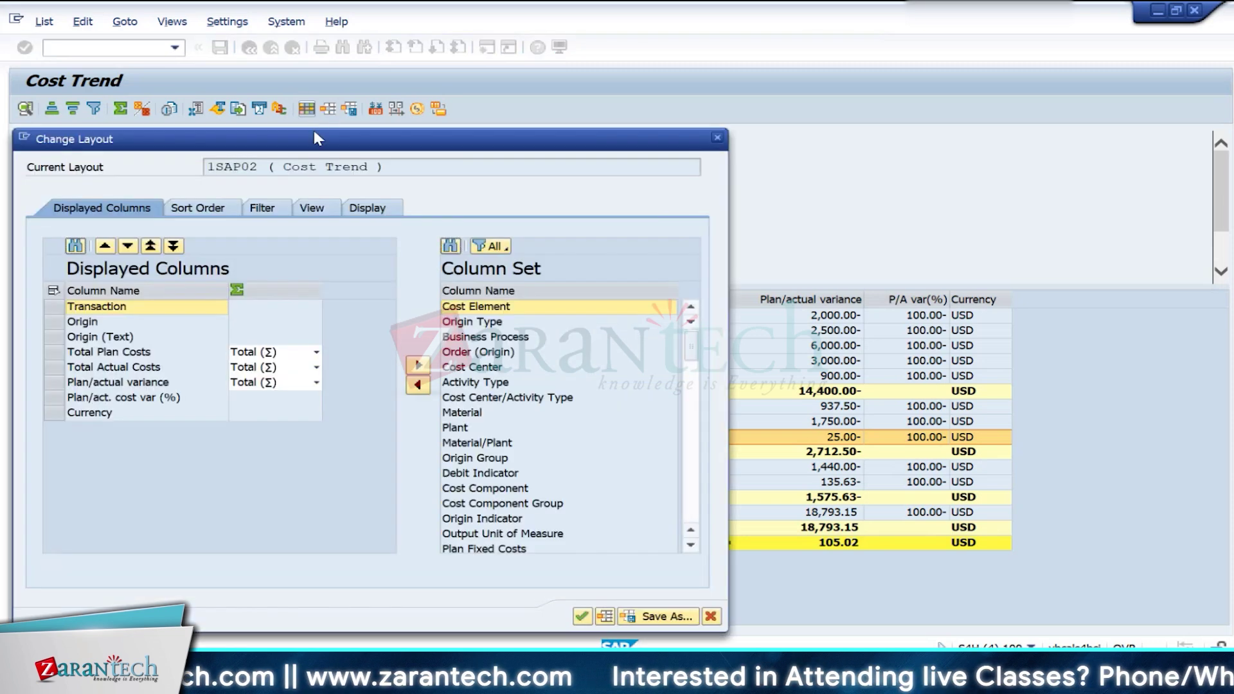
double_click(469, 292)
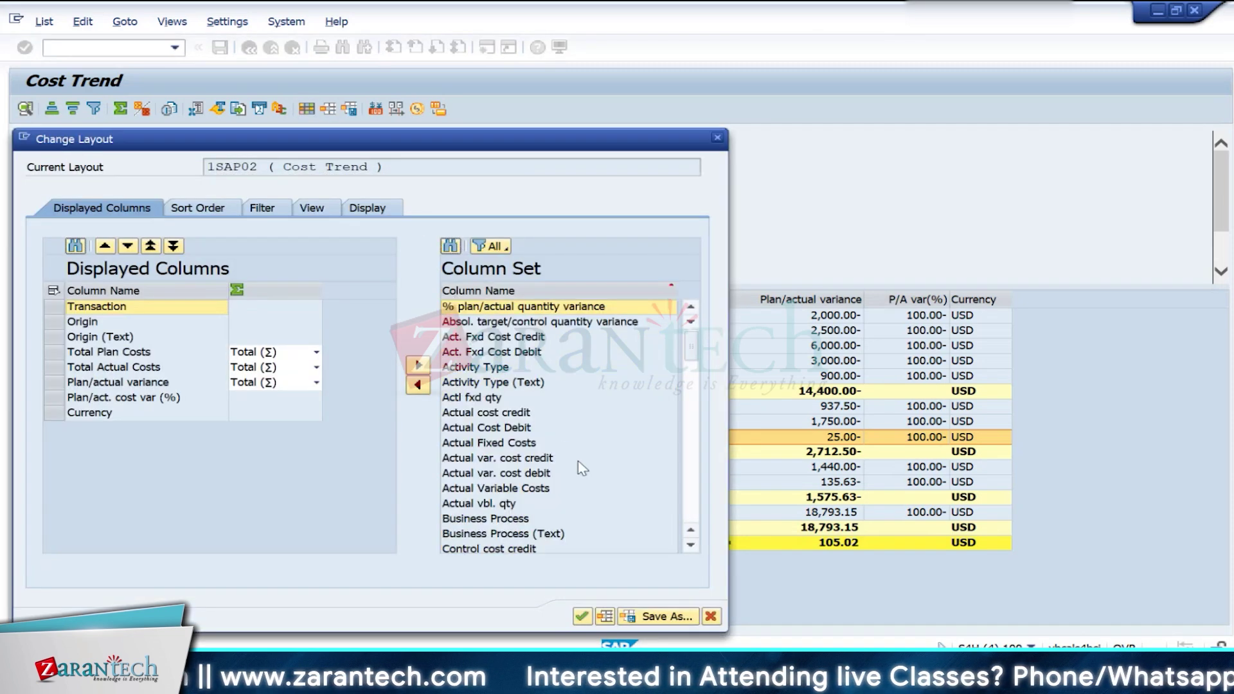
scroll(592, 466, down, 18)
scroll(621, 535, down, 3)
scroll(622, 536, up, 2)
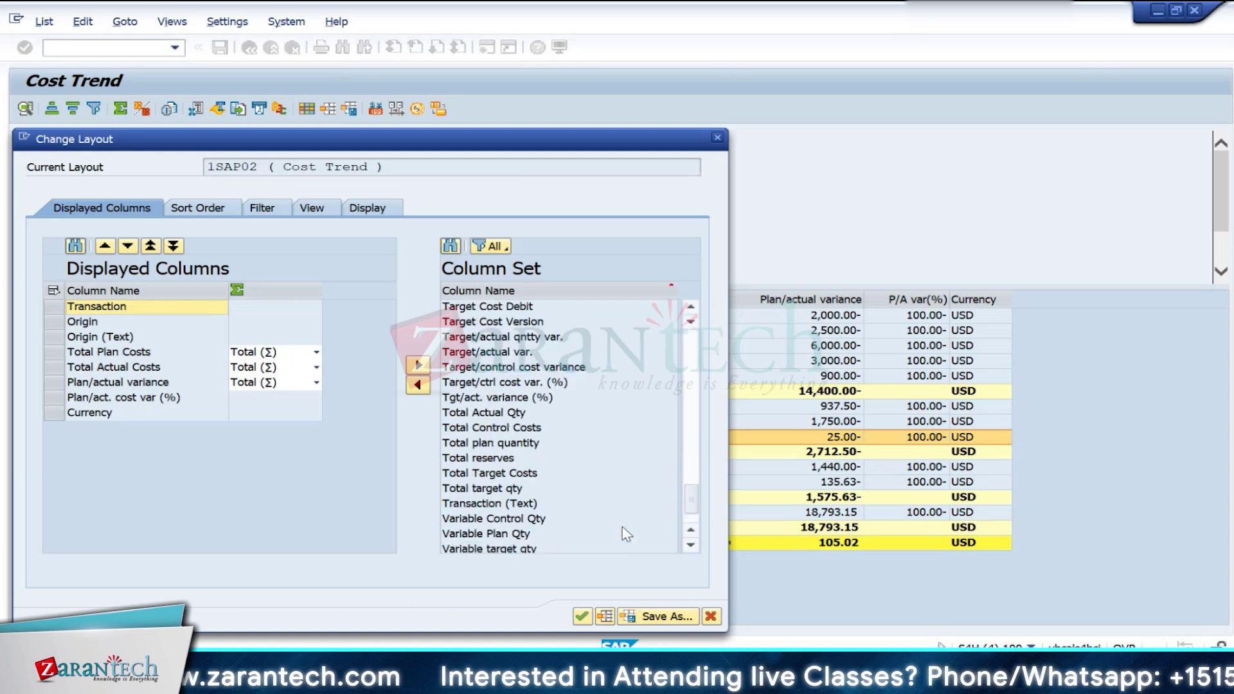
click(501, 492)
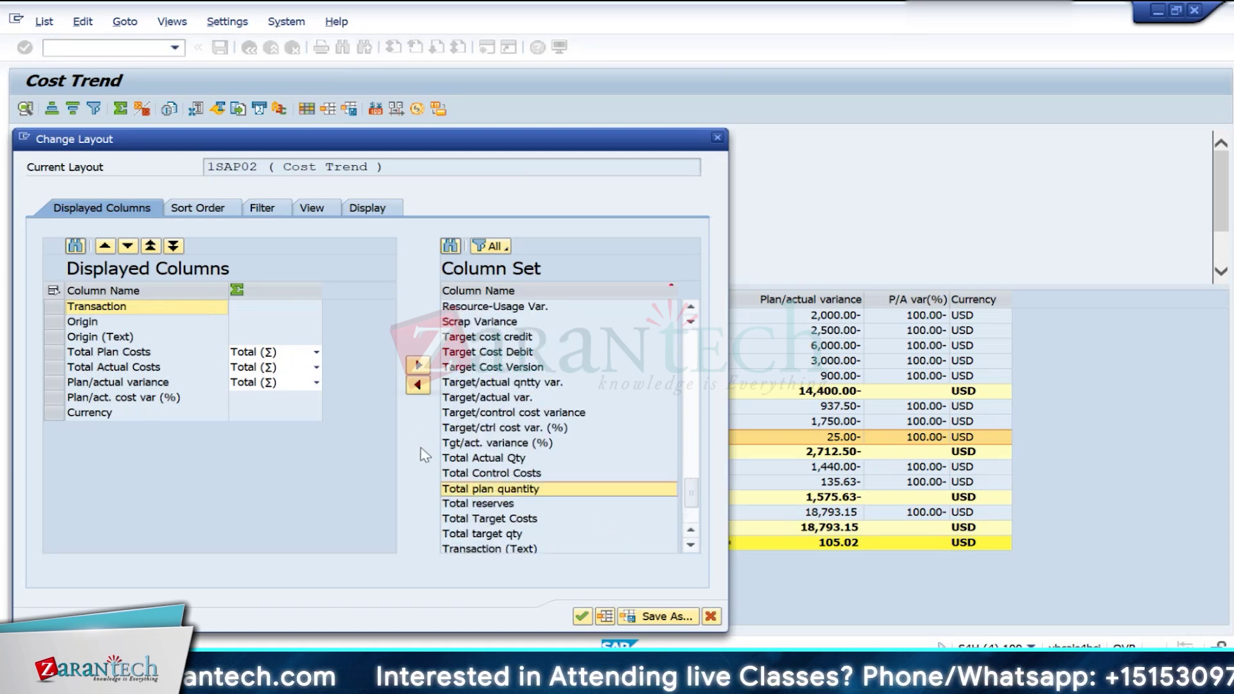
click(418, 384)
click(582, 617)
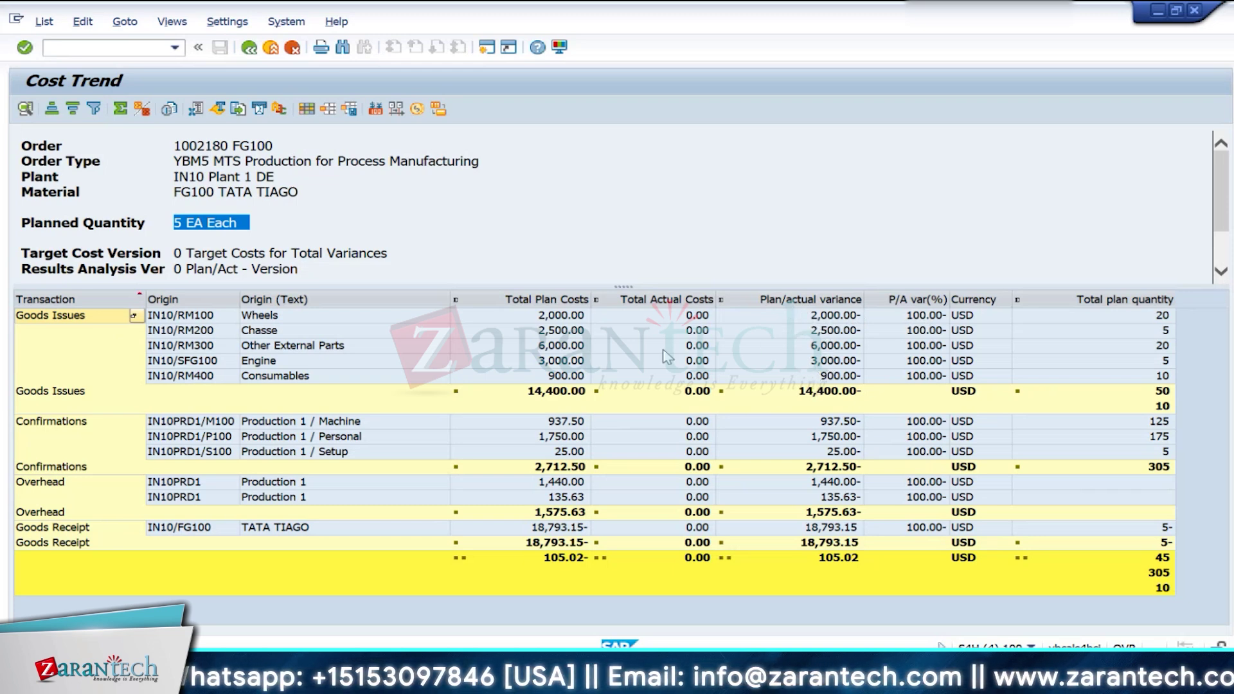
Step: Examine the total actual costs and the total plan costs of each transaction group down to the overall balance
click(669, 300)
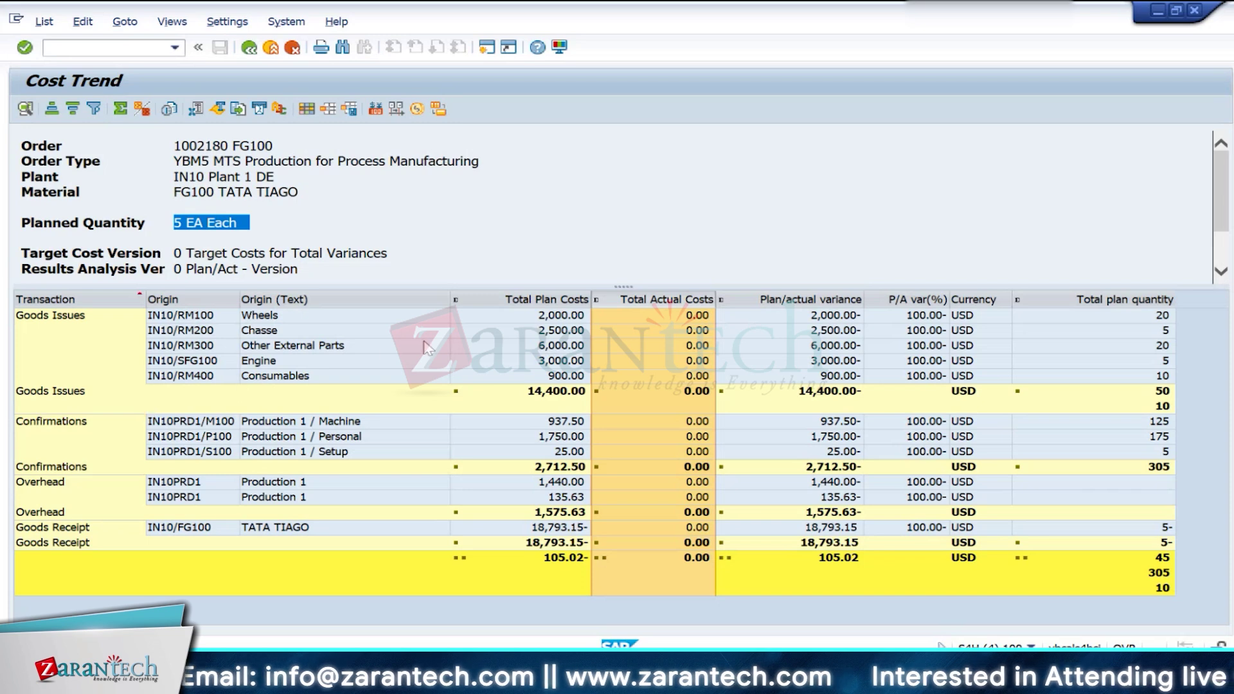
click(543, 333)
click(558, 362)
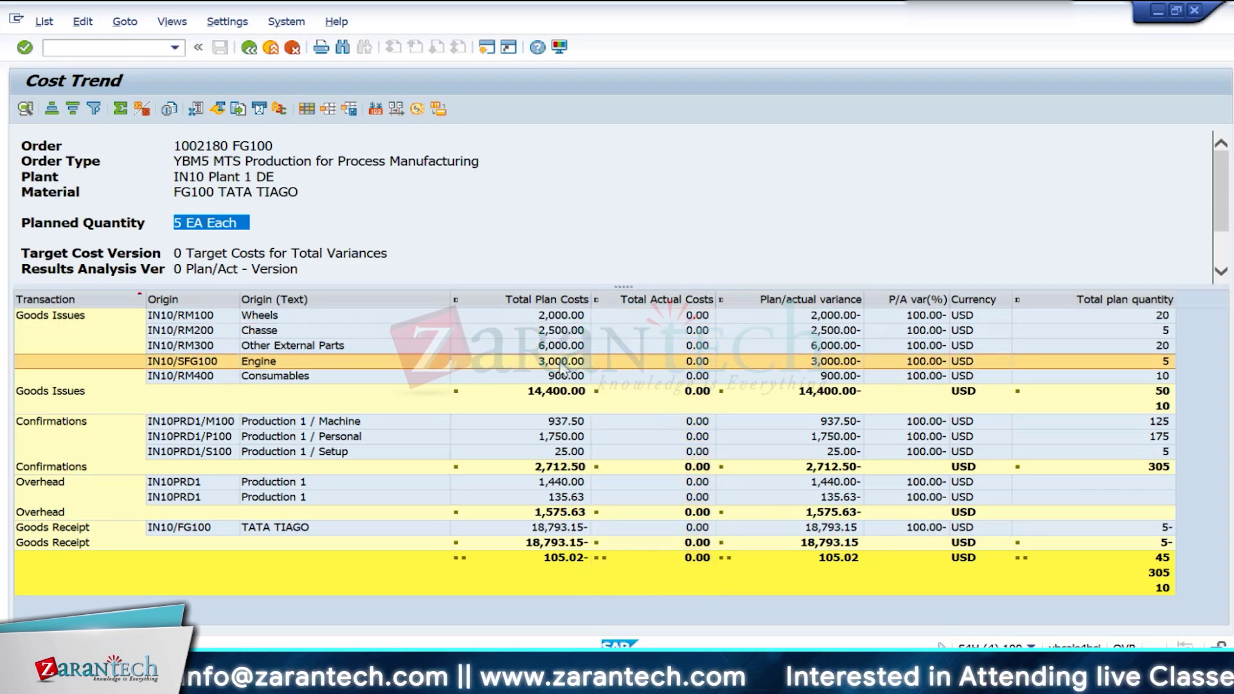
click(557, 437)
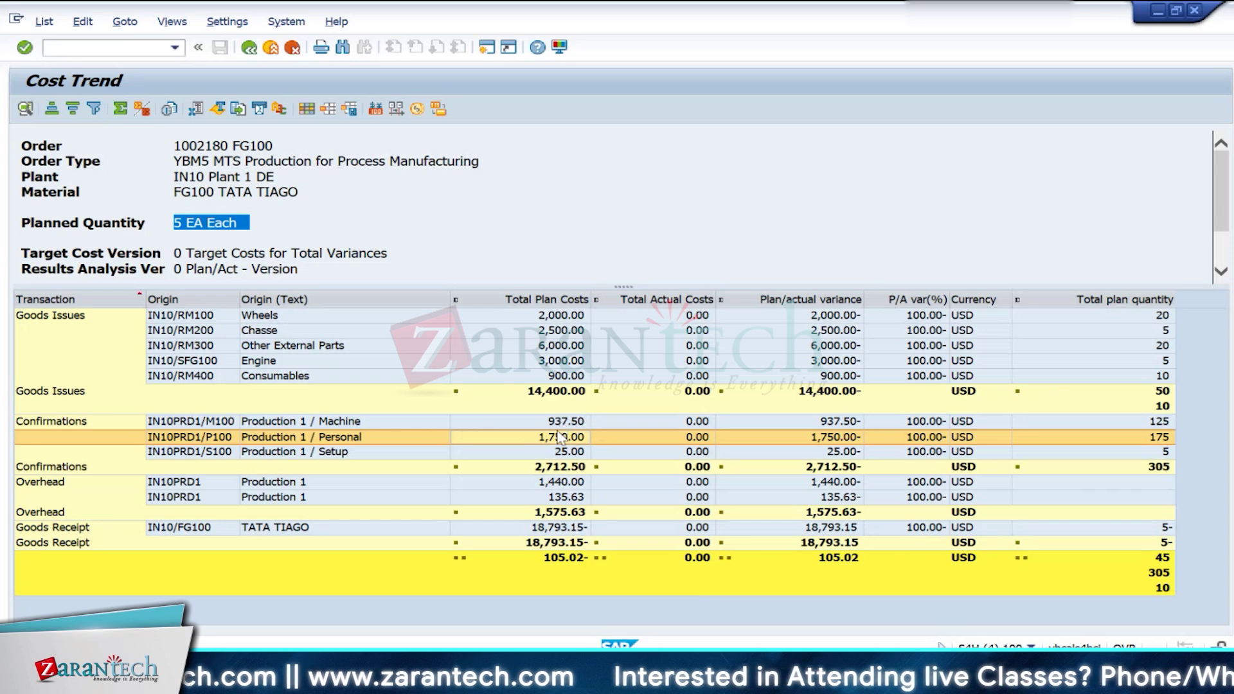
click(547, 482)
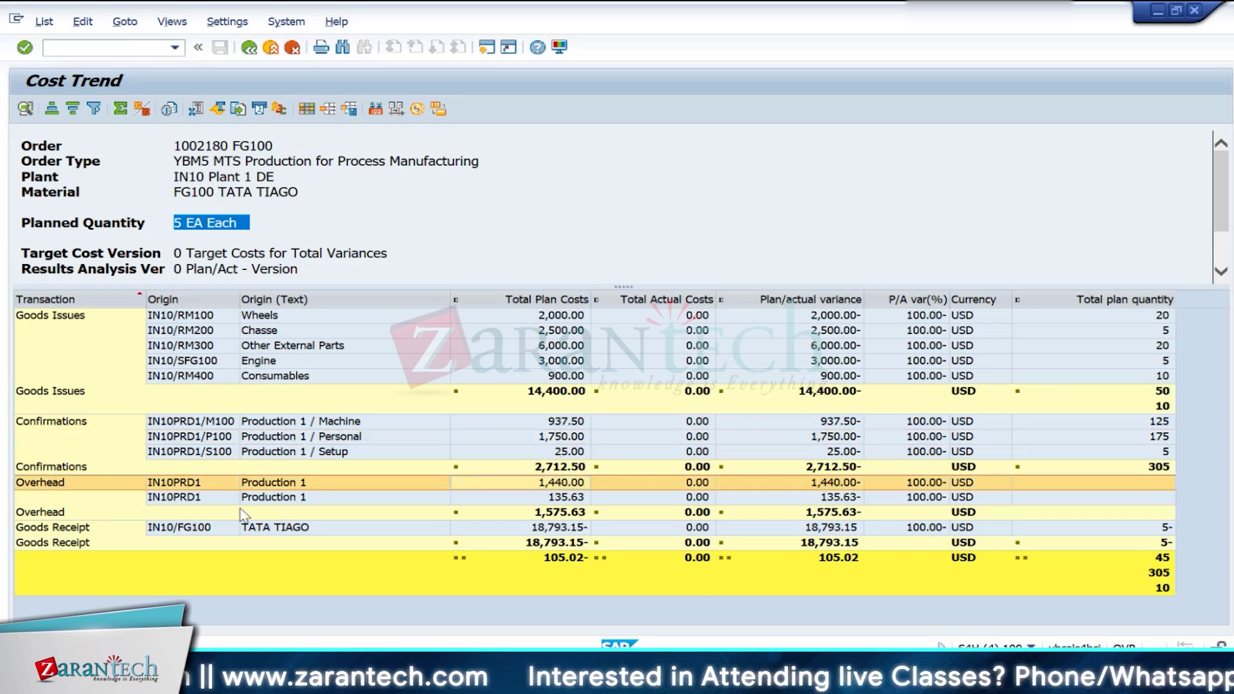
click(542, 529)
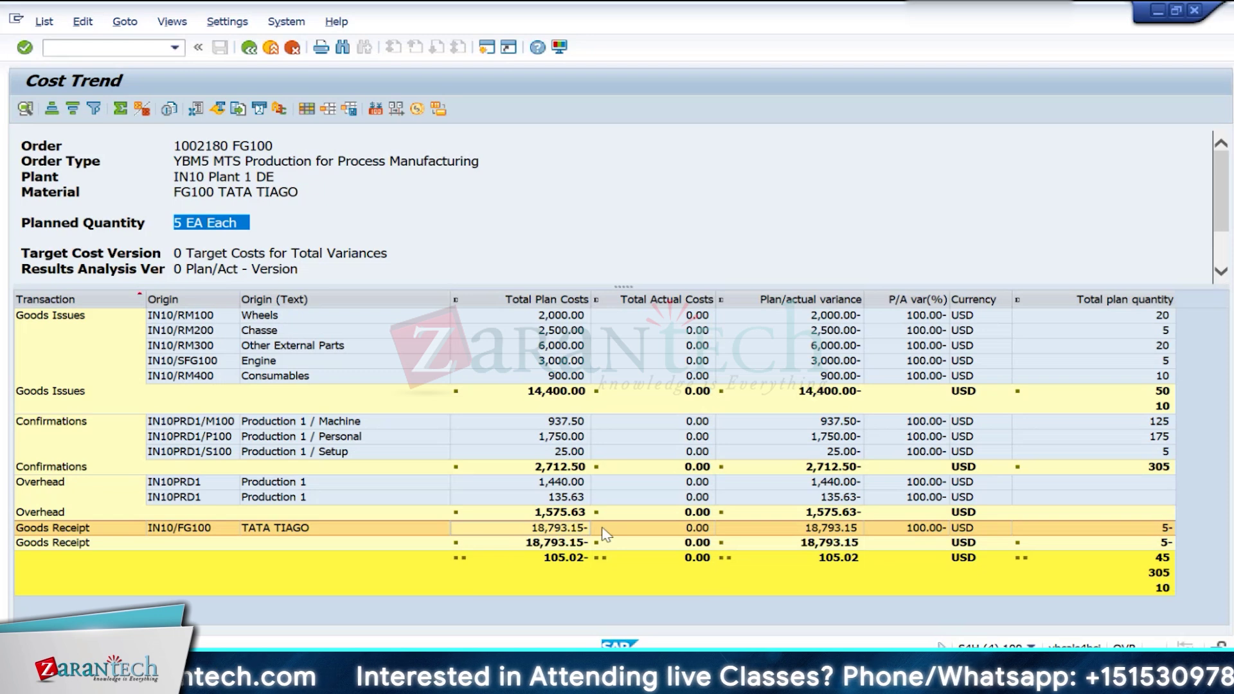
click(550, 558)
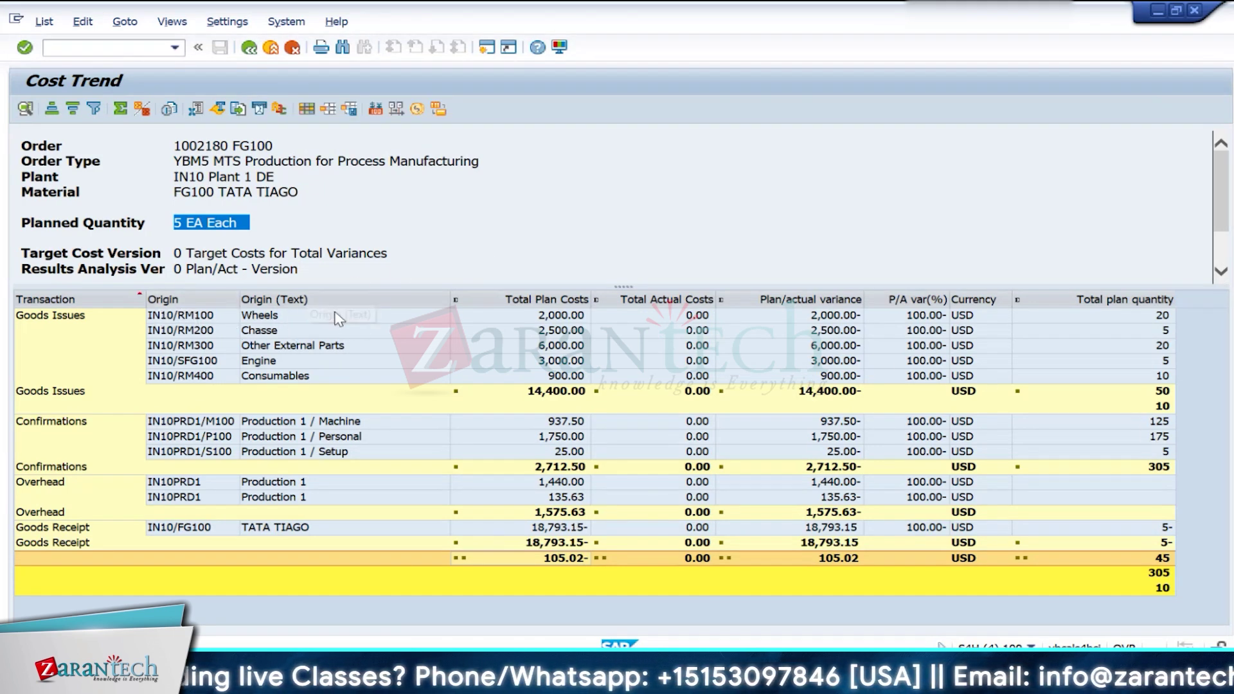
Step: Recheck the material, activity and overhead lines against the FG100 goods receipt, and return to the production order header
click(540, 330)
click(238, 437)
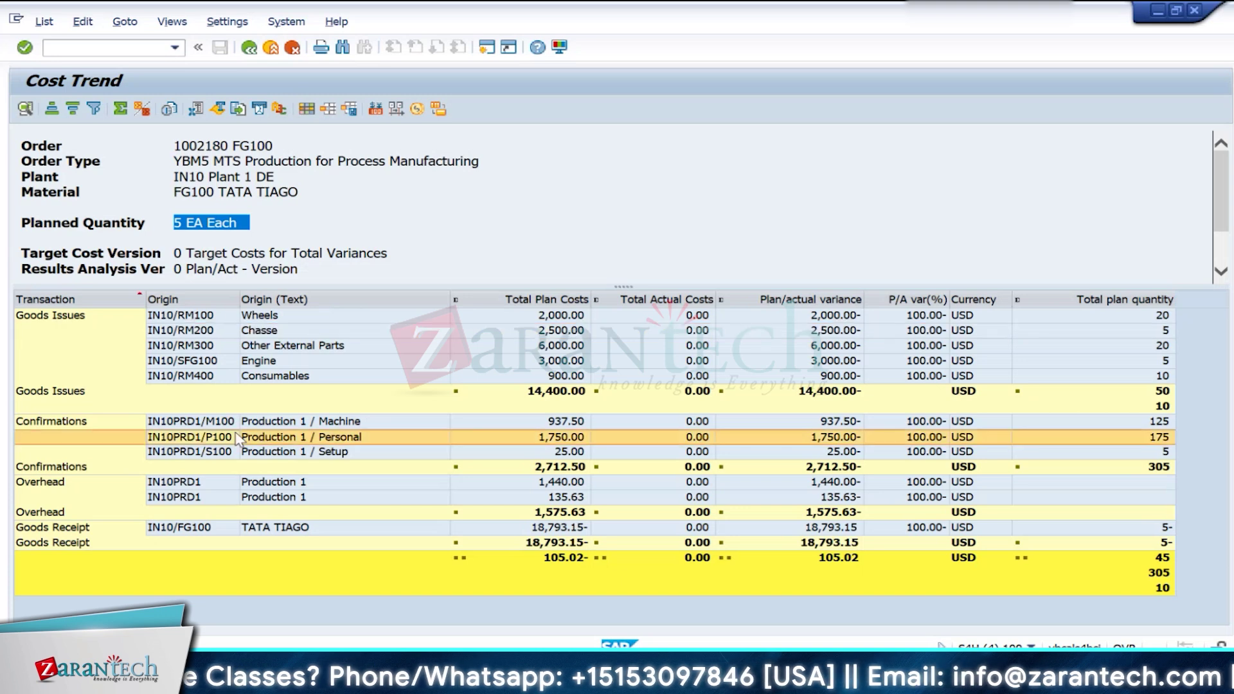
click(226, 498)
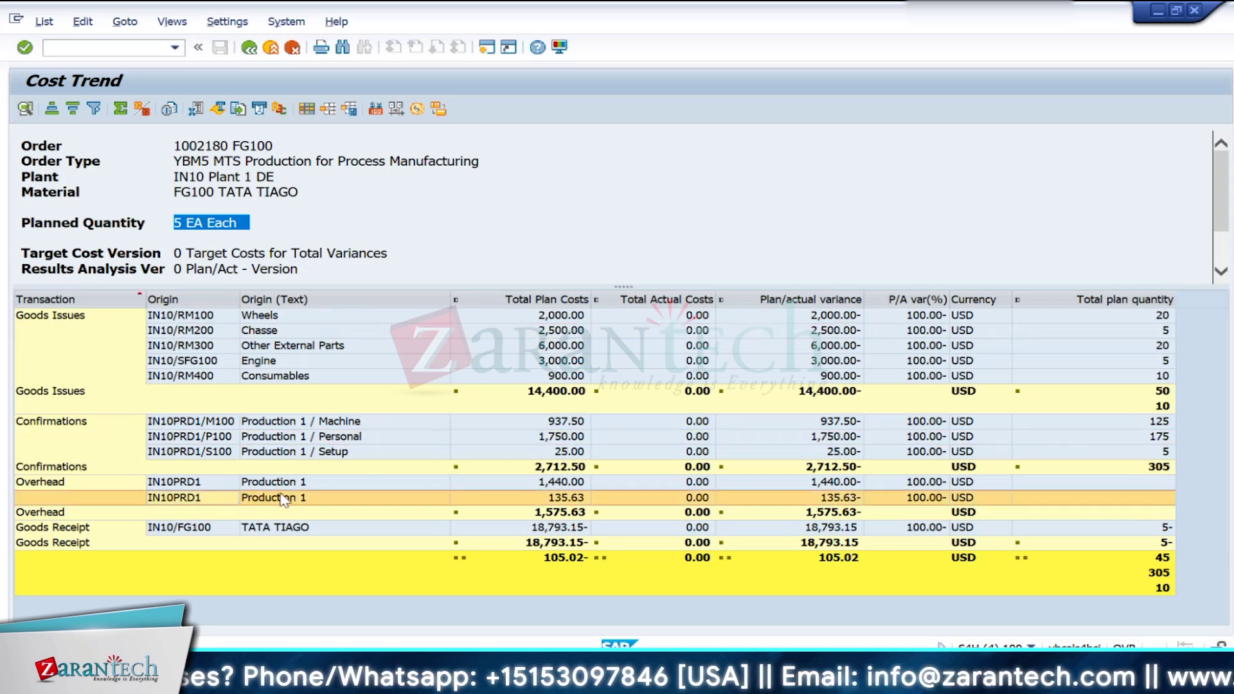
click(204, 529)
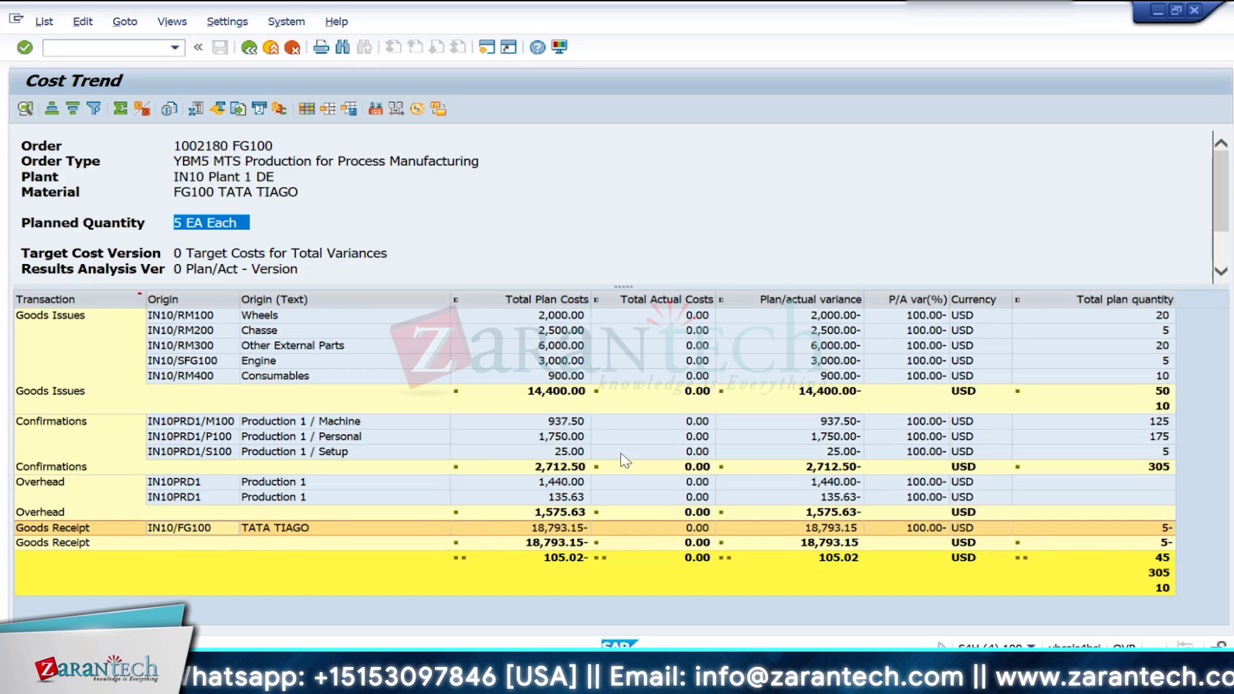
click(546, 529)
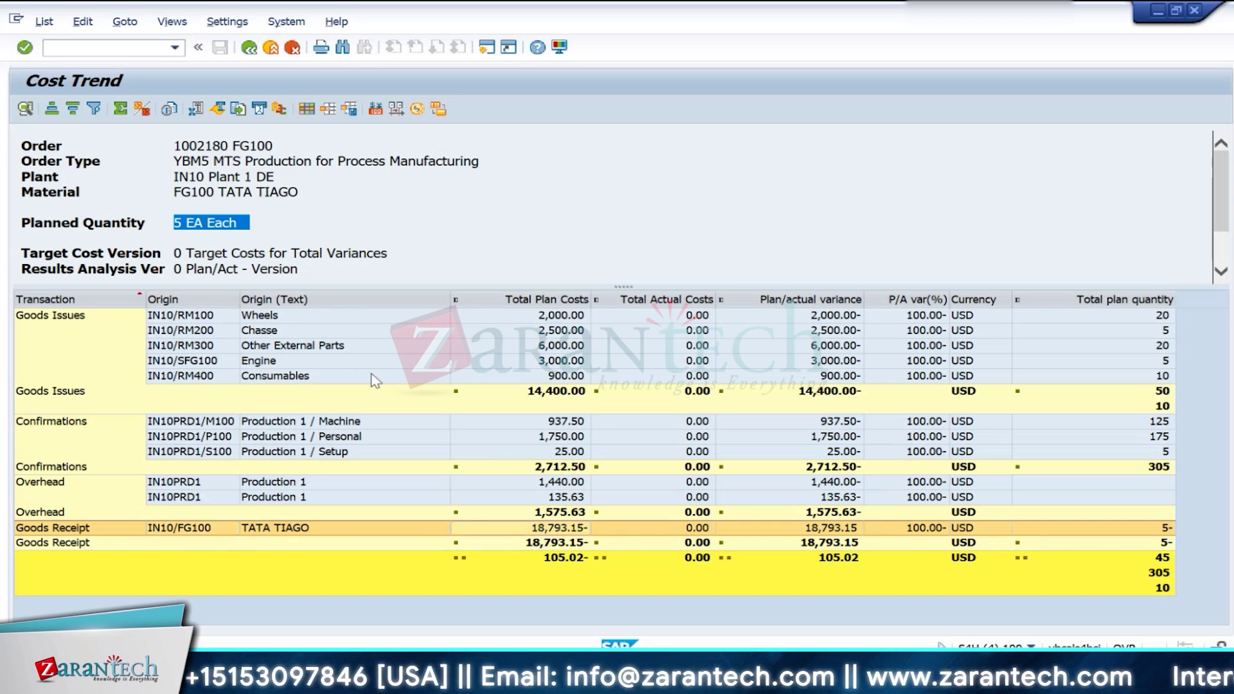
click(248, 49)
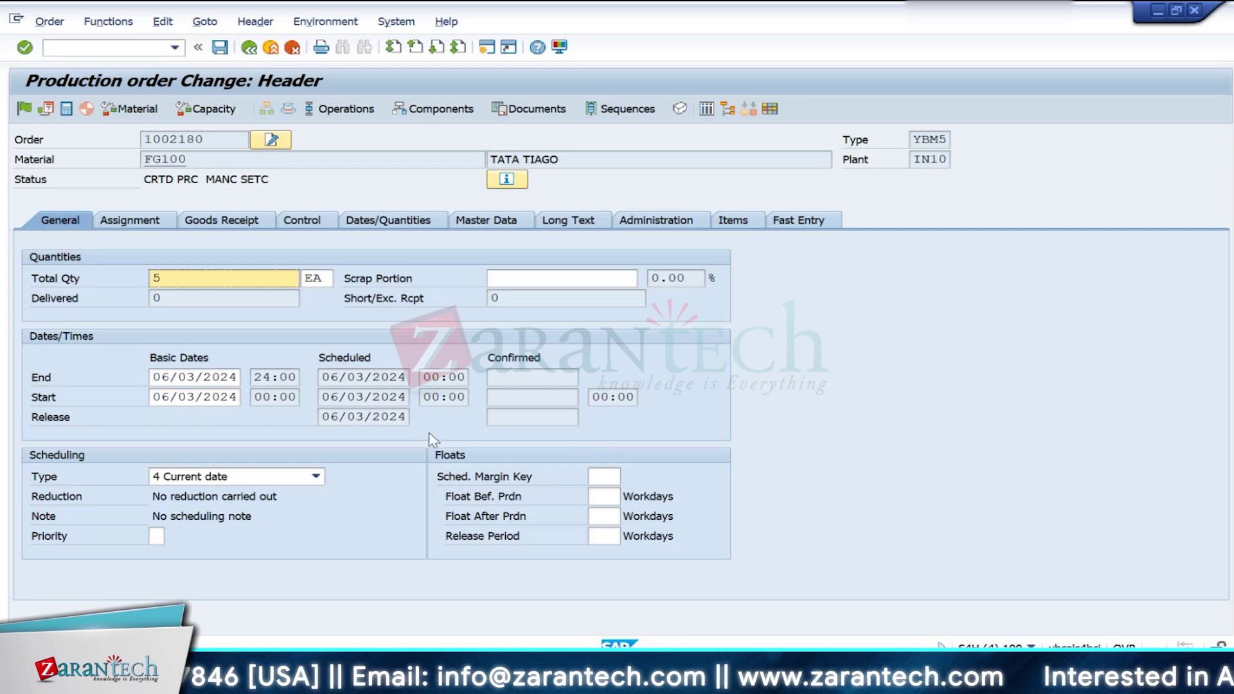
Step: Check the order's assignment data, including its production version, and its goods receipt settings
click(130, 222)
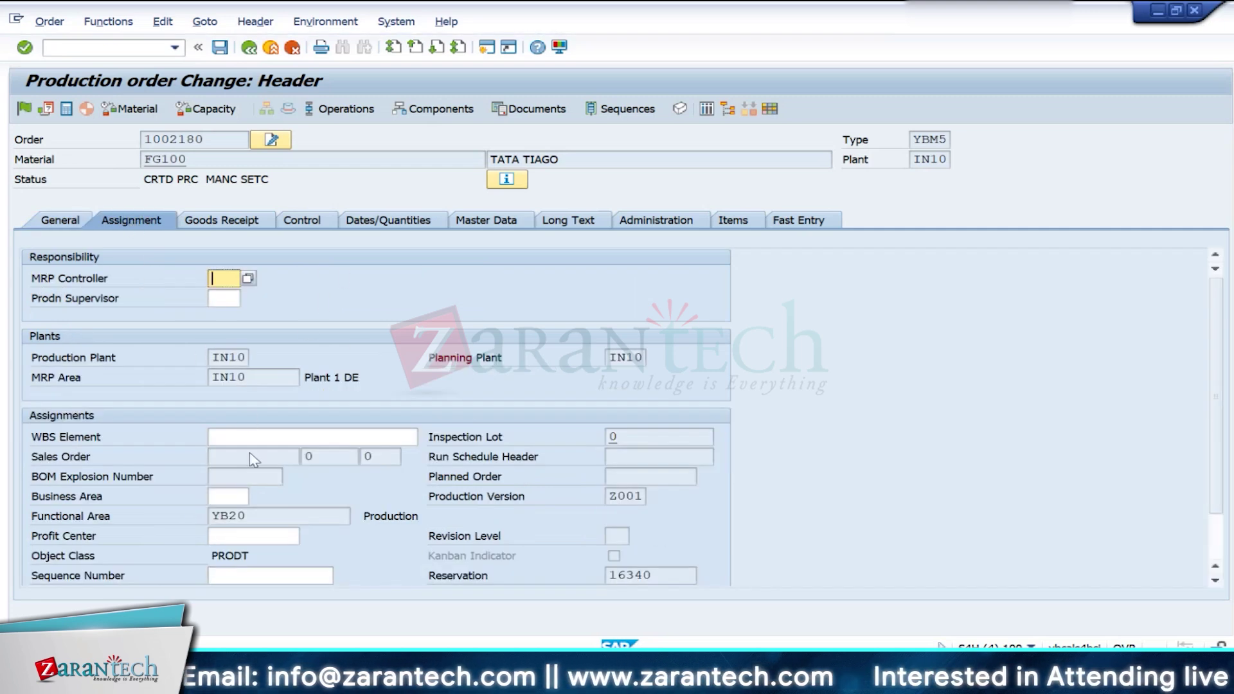
scroll(278, 550, down, 1)
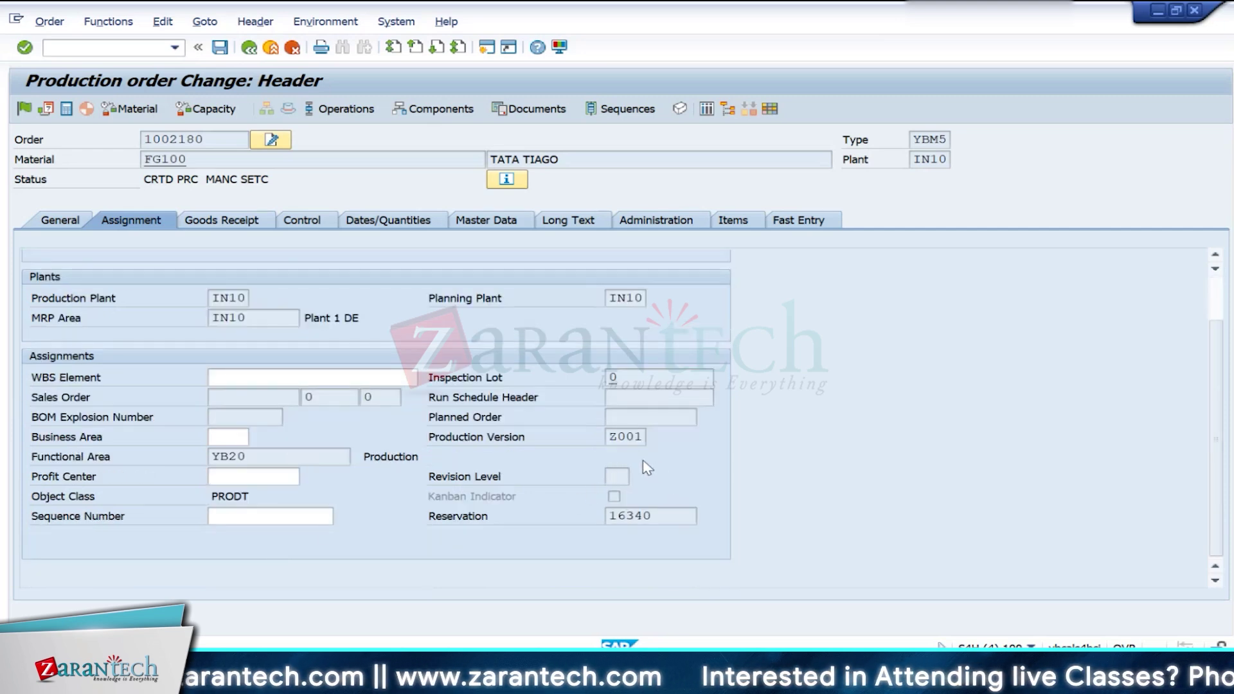
drag(643, 437, 607, 438)
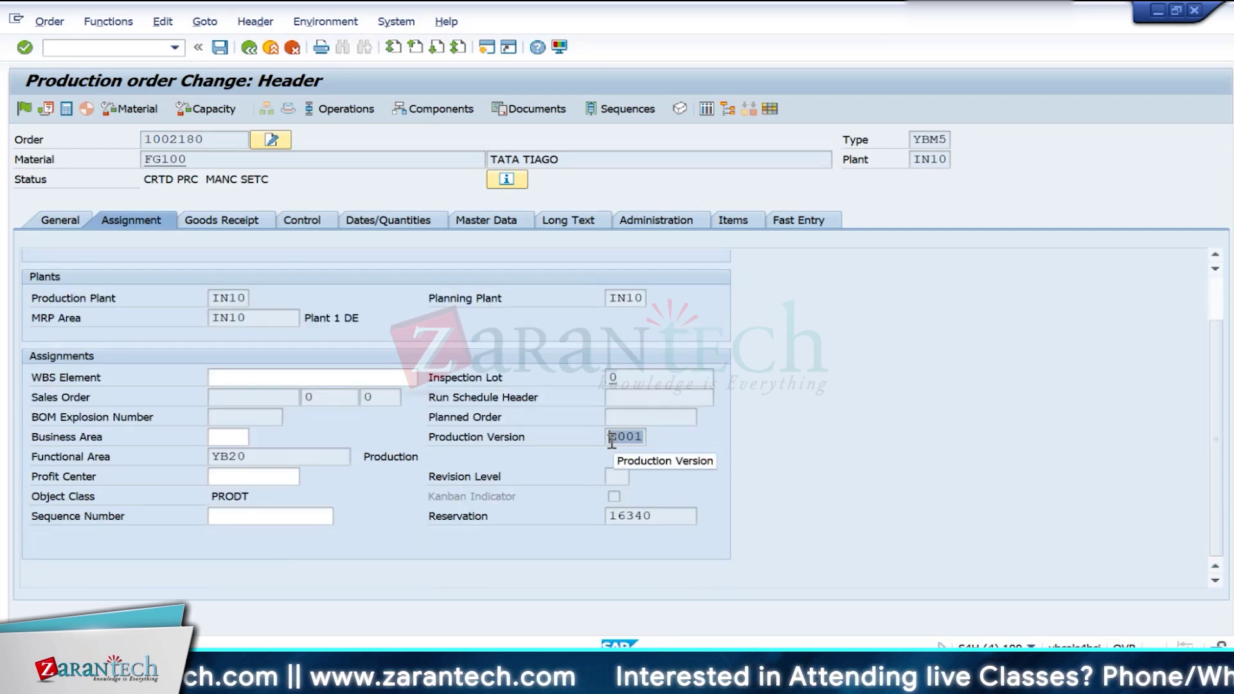
click(197, 225)
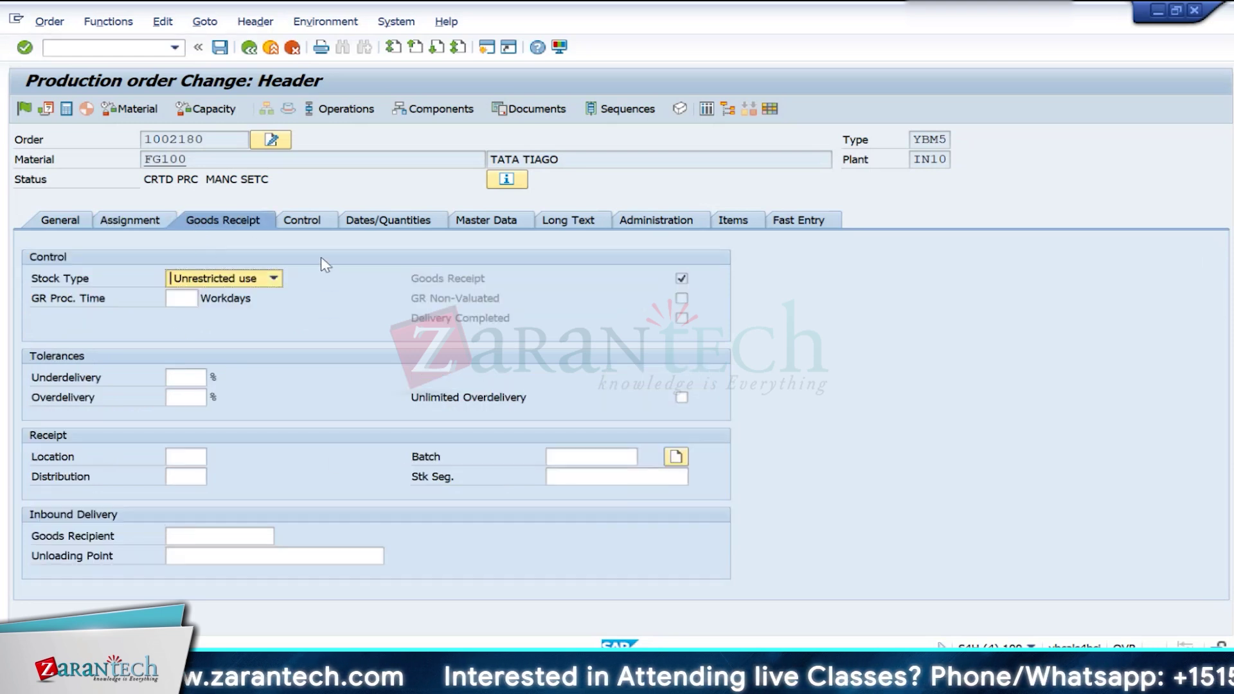
Step: Review the planned and actual costing variants and the costing sheet in the order's control data
click(318, 220)
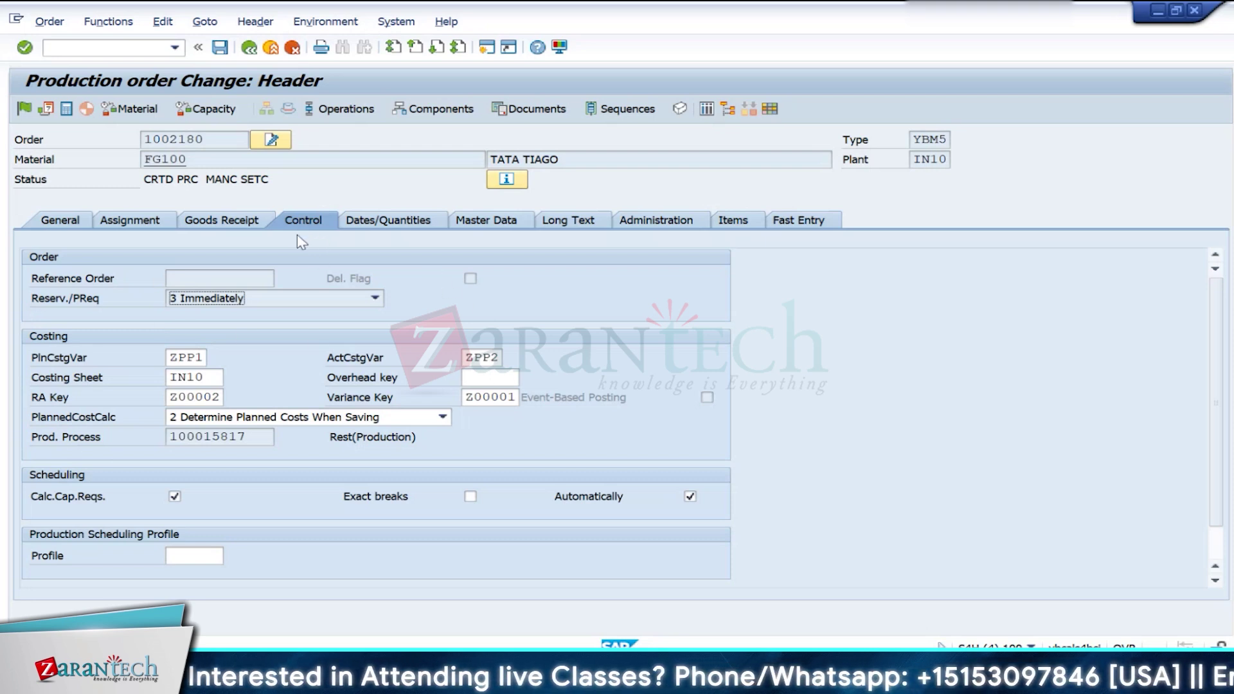
click(171, 357)
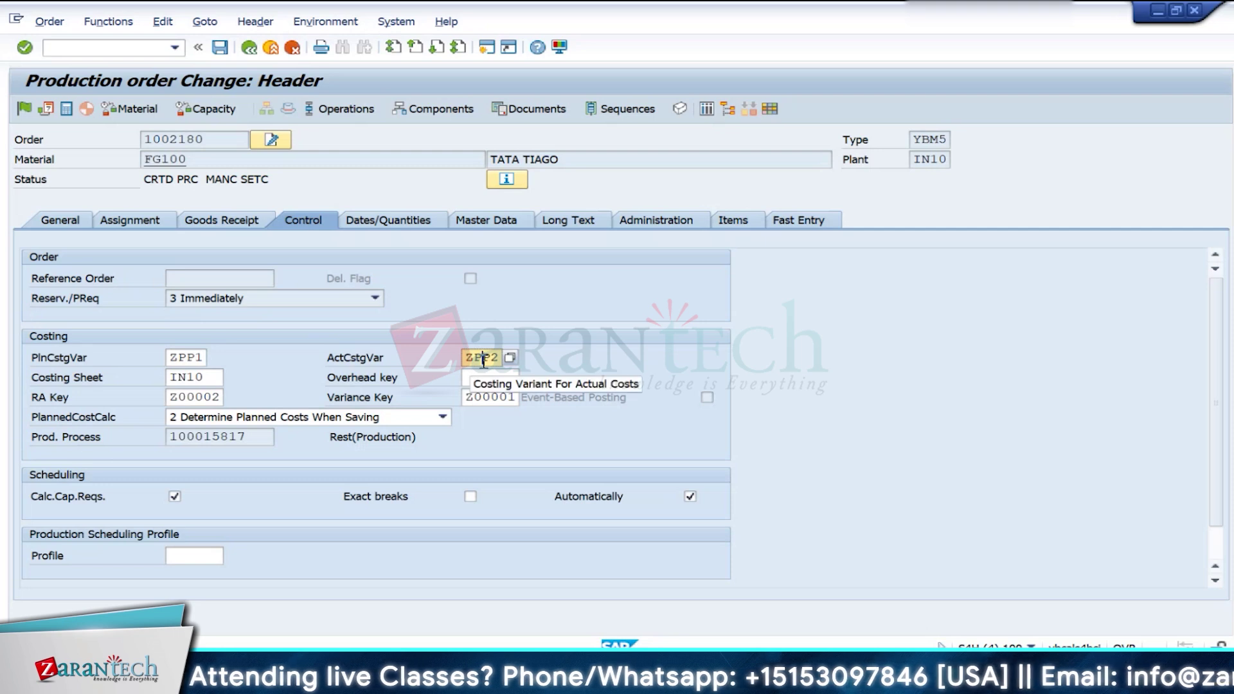
click(206, 380)
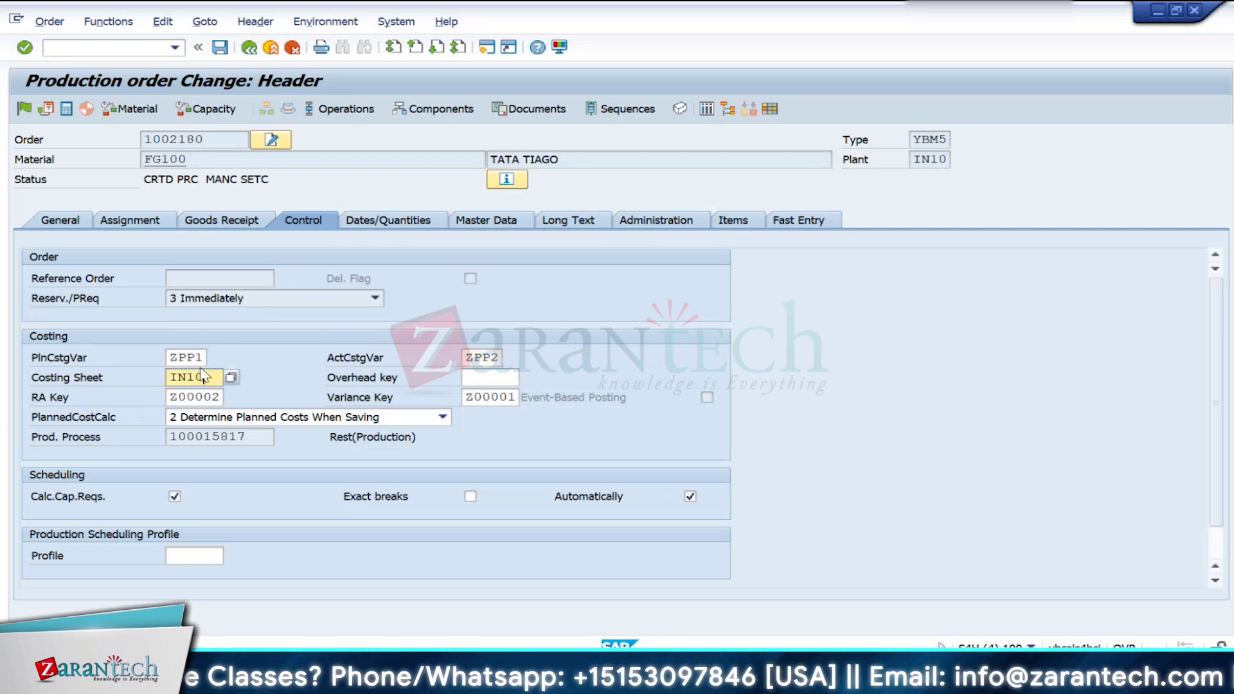
drag(207, 379, 138, 351)
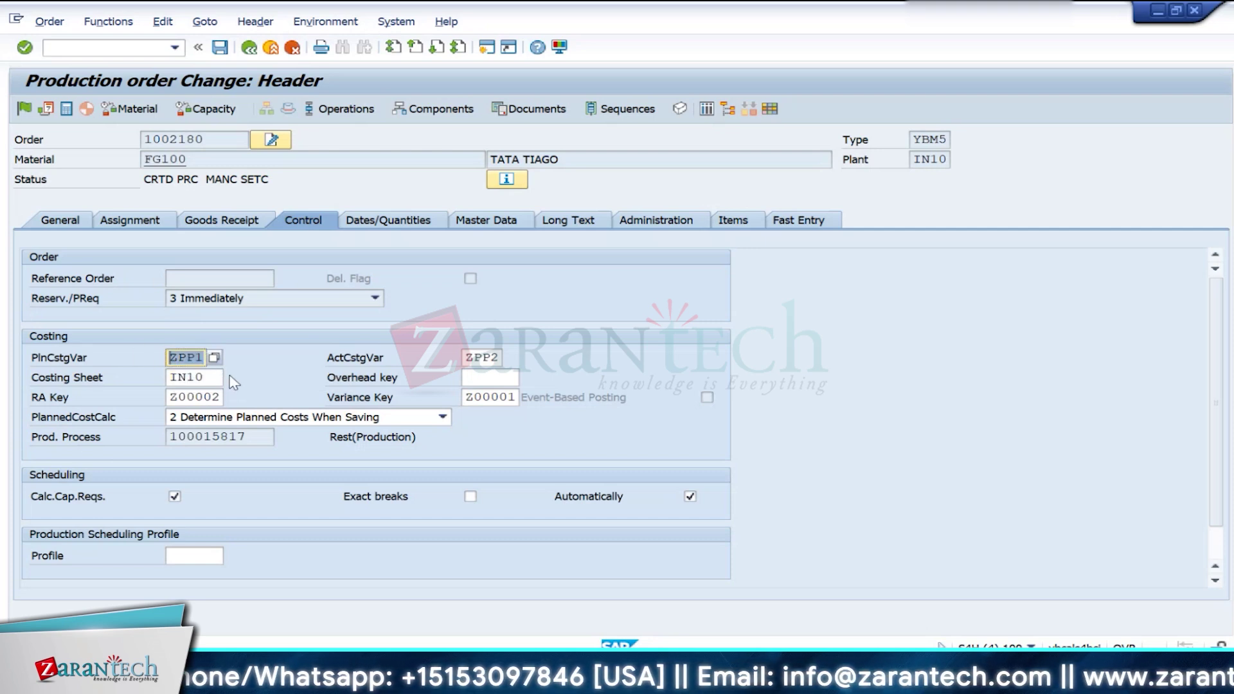
Step: Check the RA key in the order's costing data and open the order's settlement rule
click(207, 398)
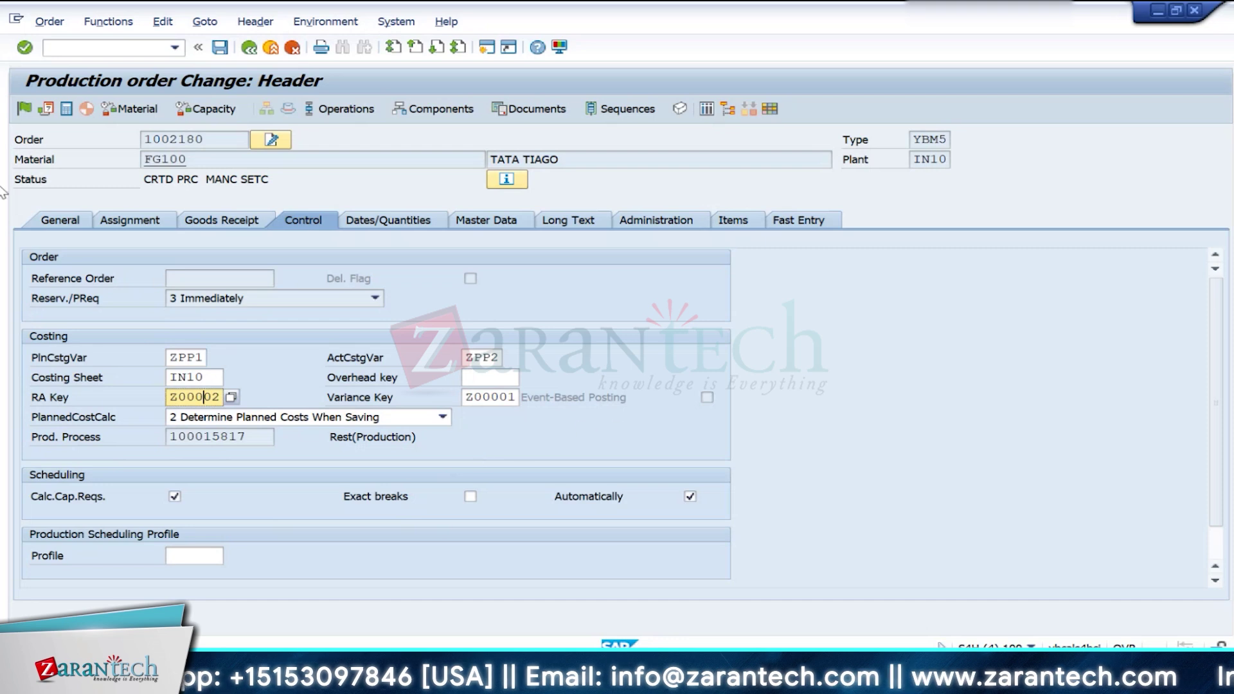
click(314, 24)
mouse_move(275, 27)
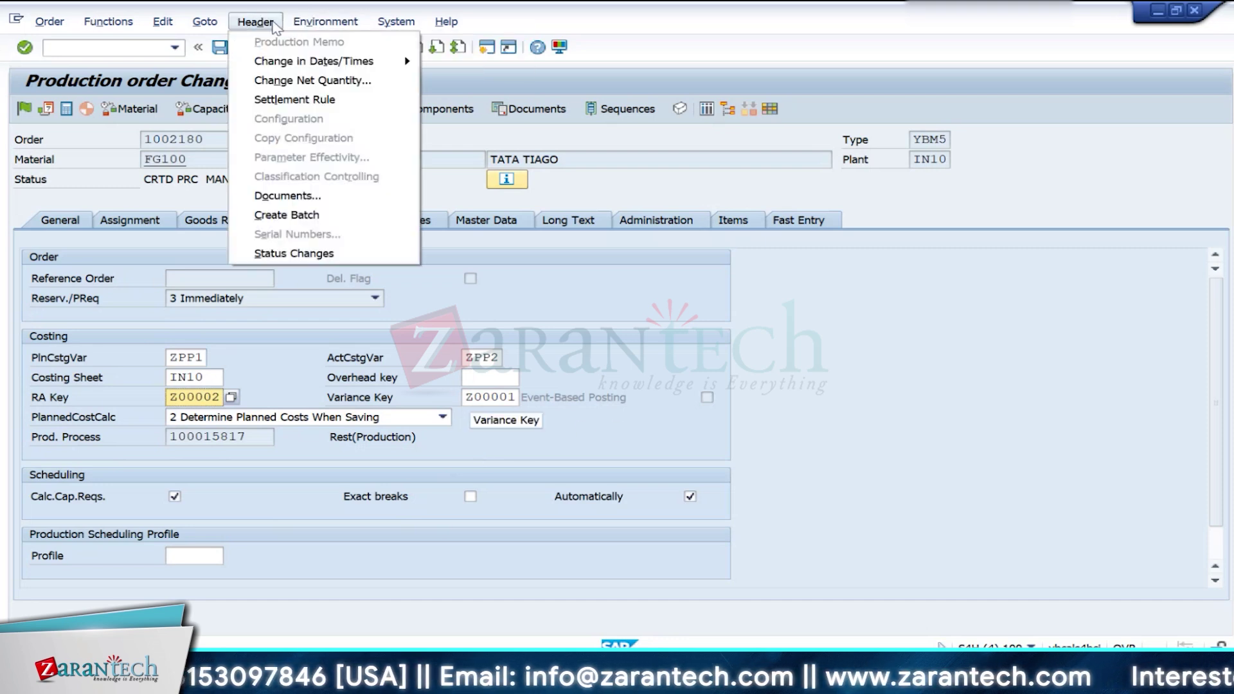
click(276, 99)
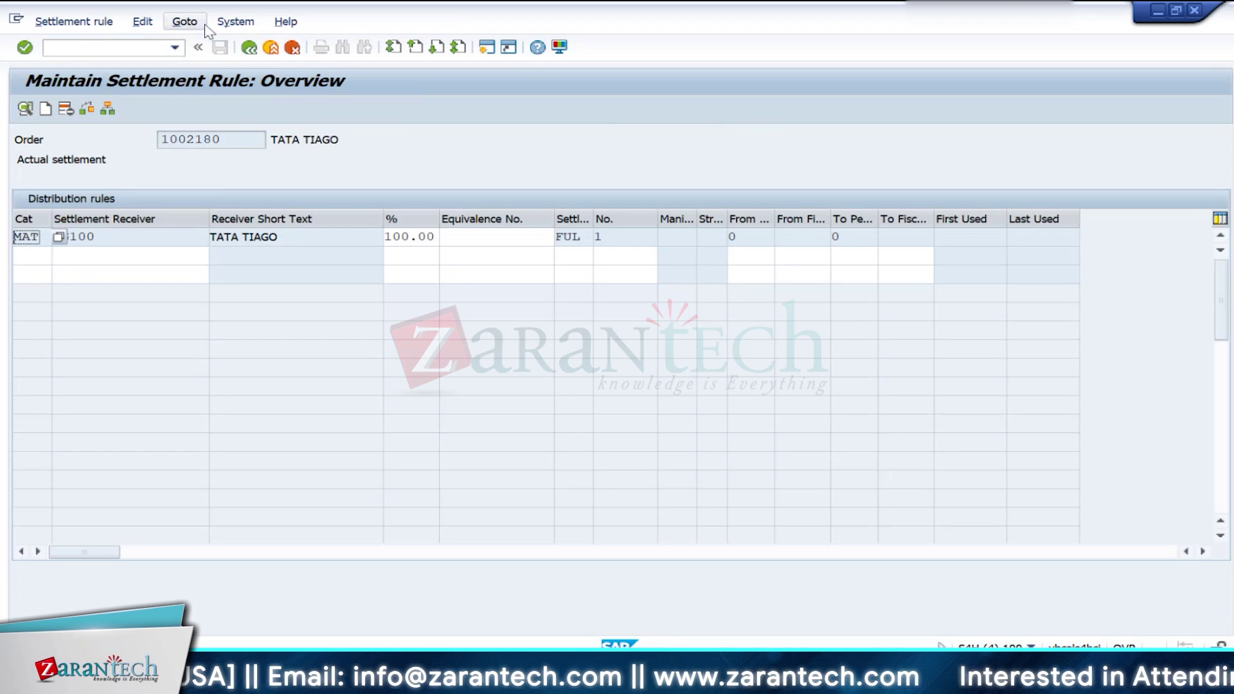
Step: Review the settlement profile in the settlement rule's parameters and return to the distribution rules overview
click(113, 26)
mouse_move(153, 27)
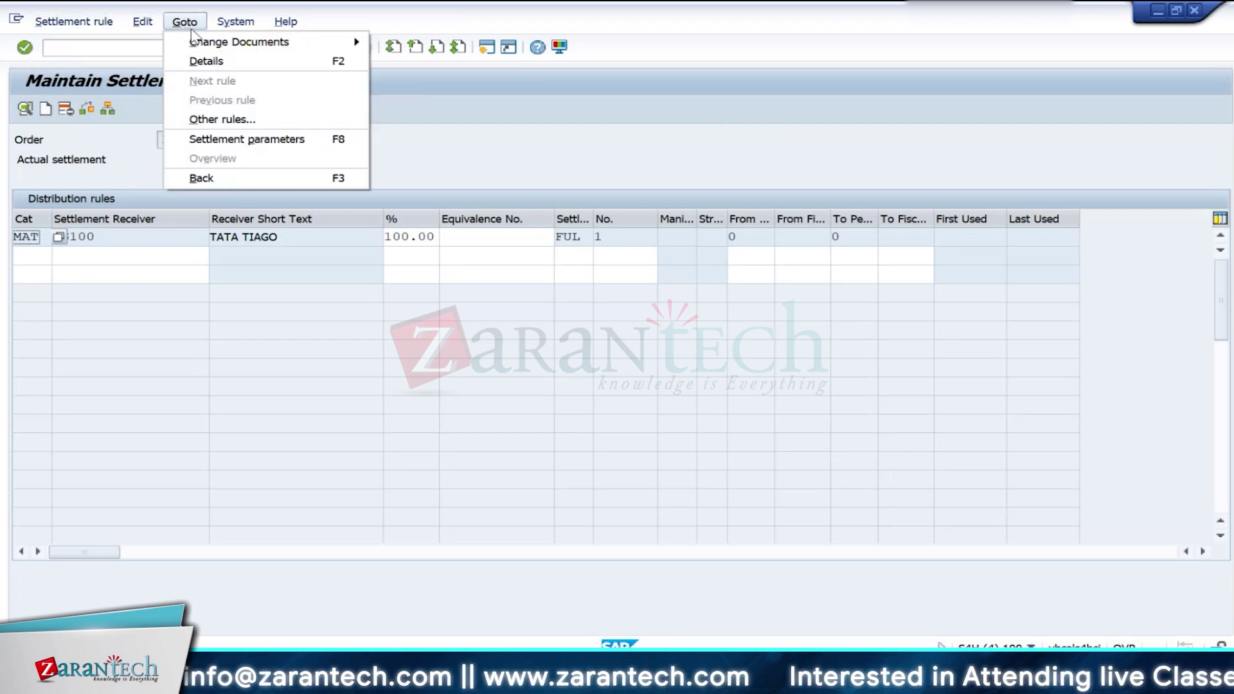
click(236, 139)
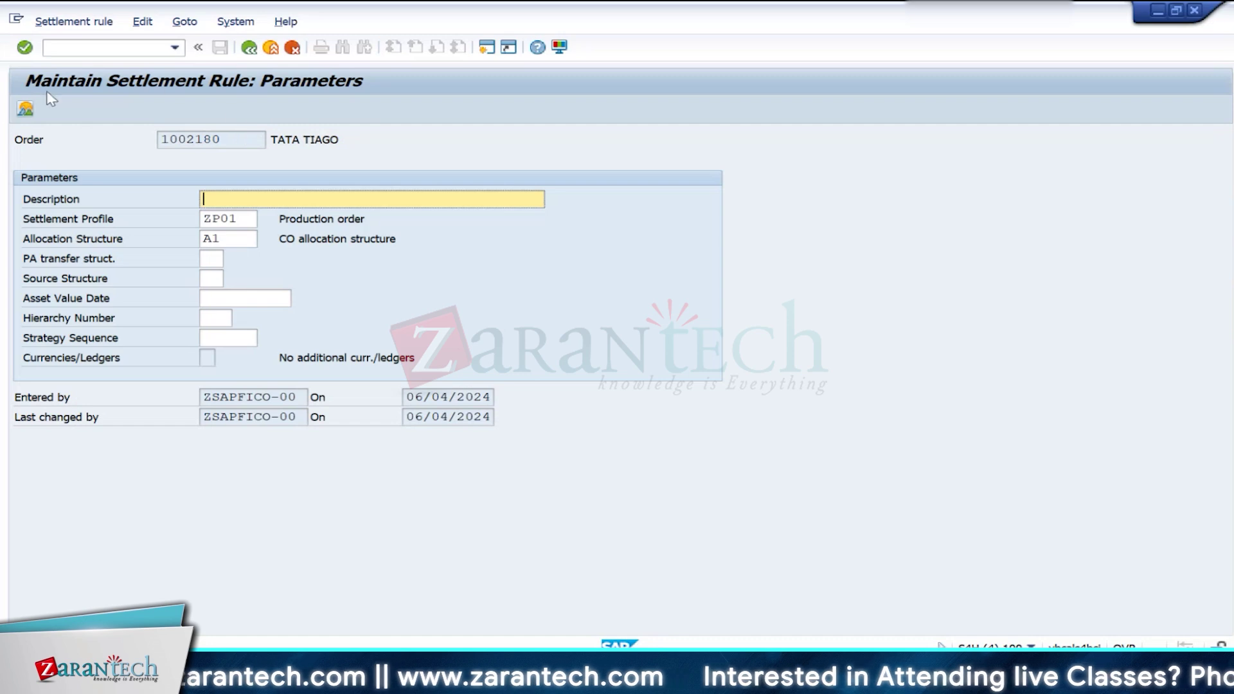
click(225, 220)
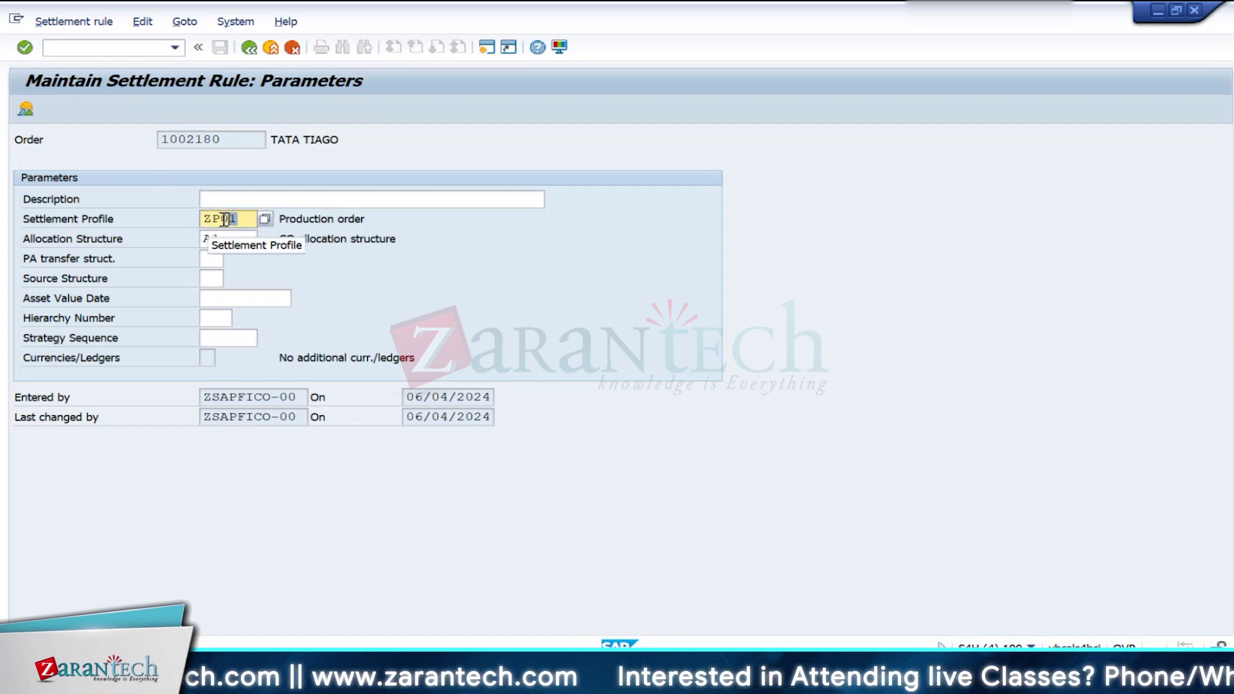
drag(225, 220, 173, 218)
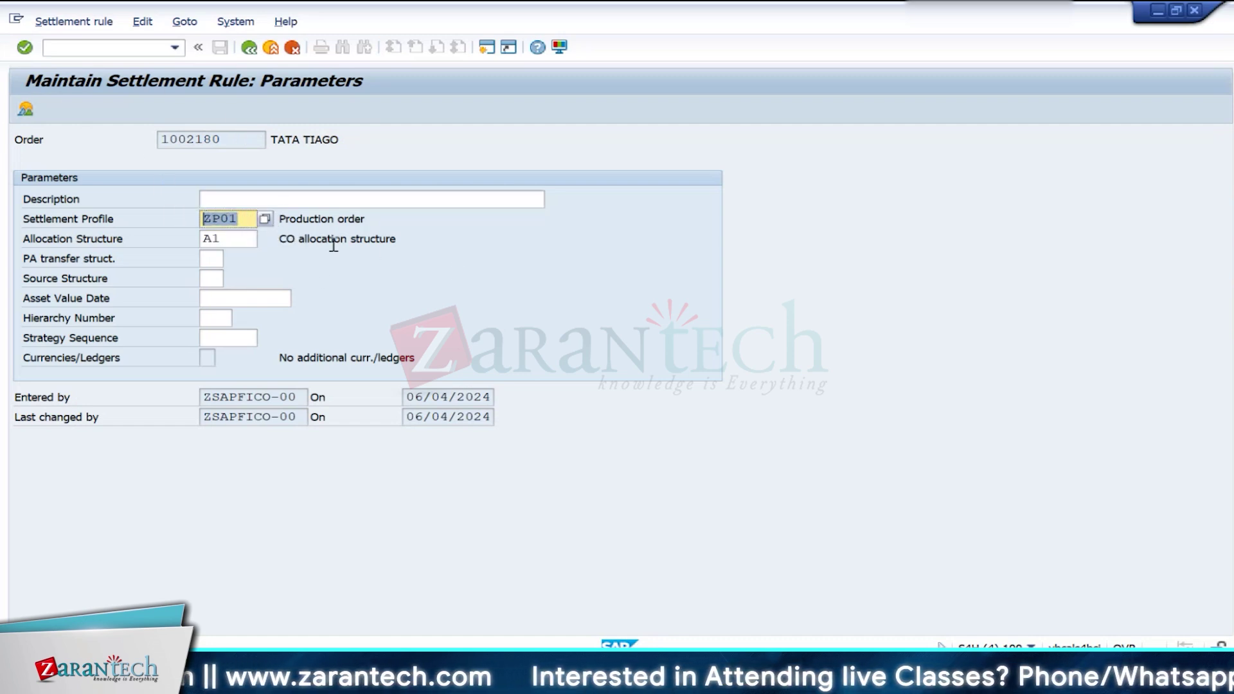
click(247, 217)
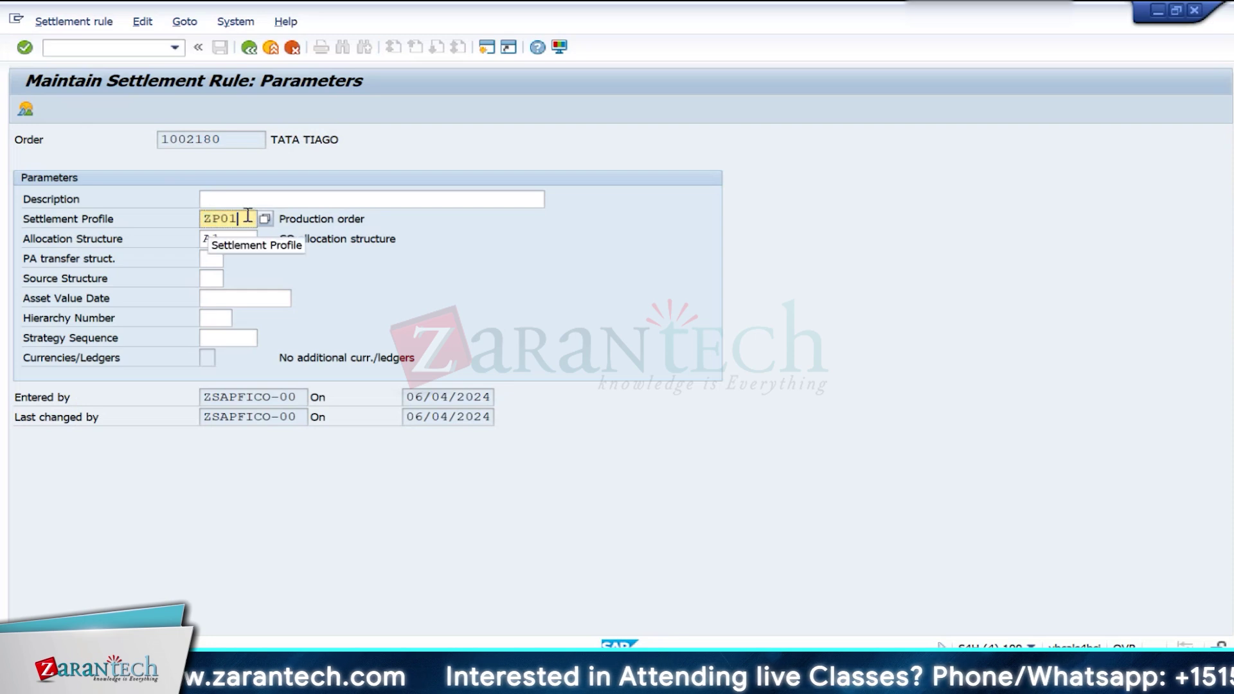
drag(248, 217, 203, 219)
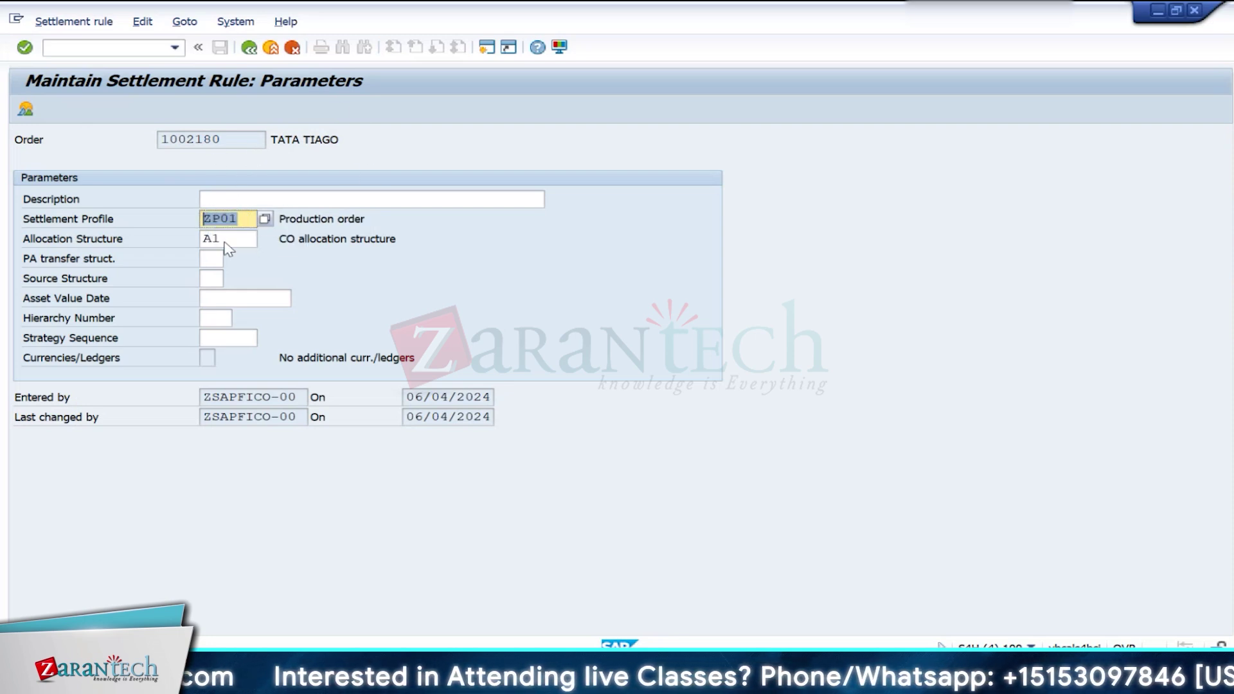
click(249, 48)
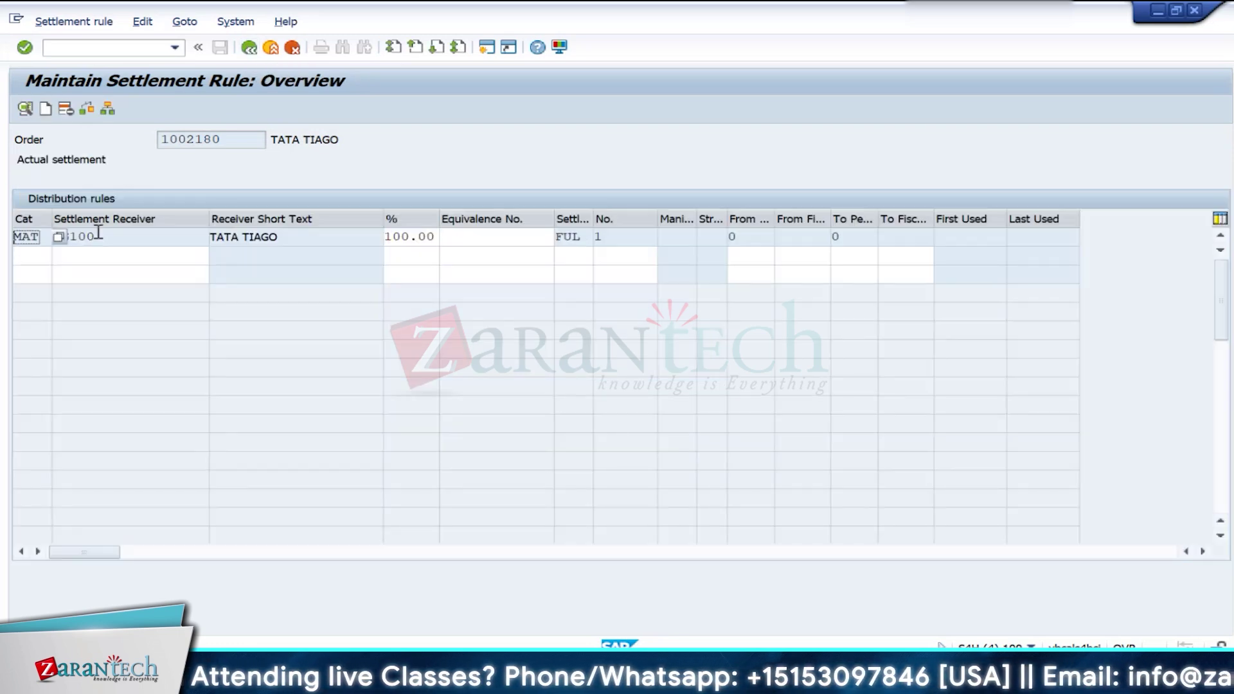
Step: Check the account assignment category and the settlement receiver of the first distribution rule
click(157, 233)
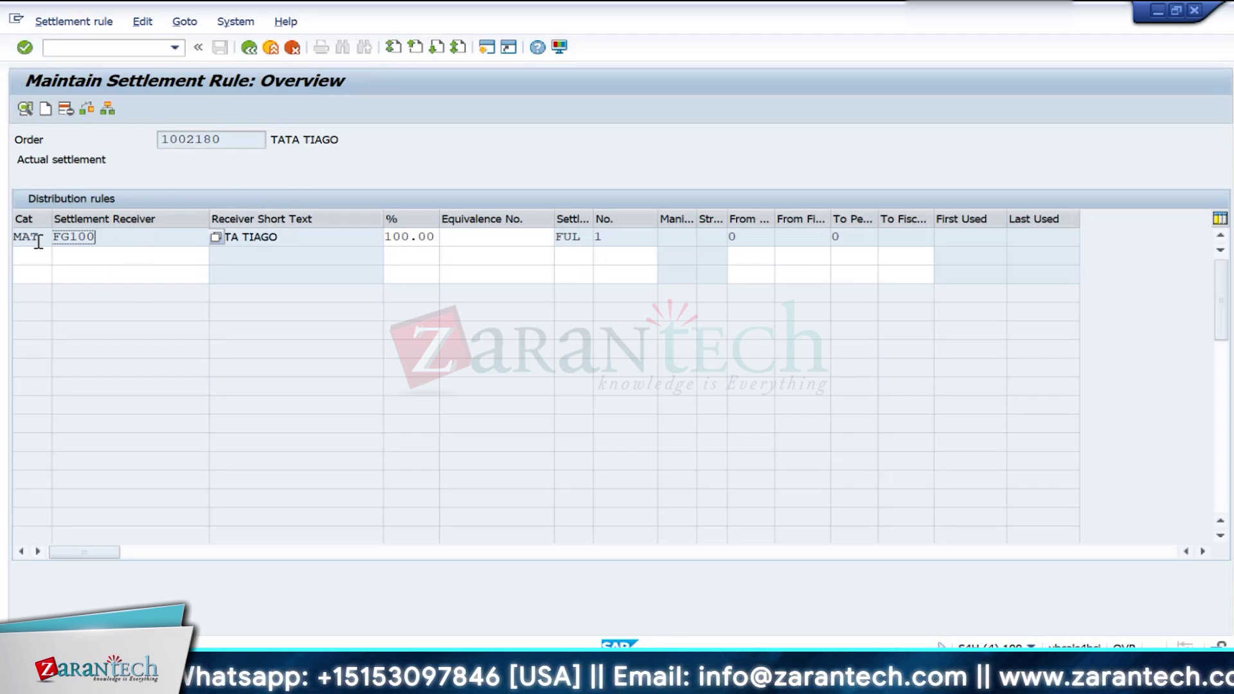
drag(40, 238, 14, 236)
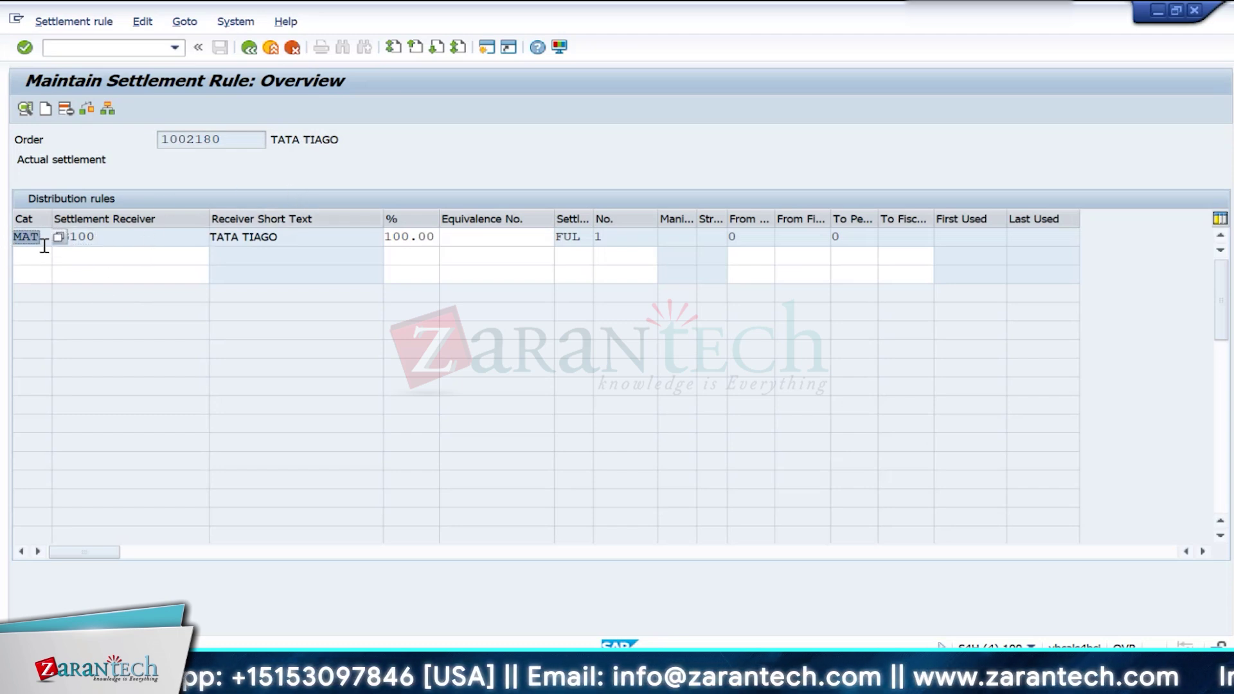
click(111, 237)
drag(122, 237, 35, 237)
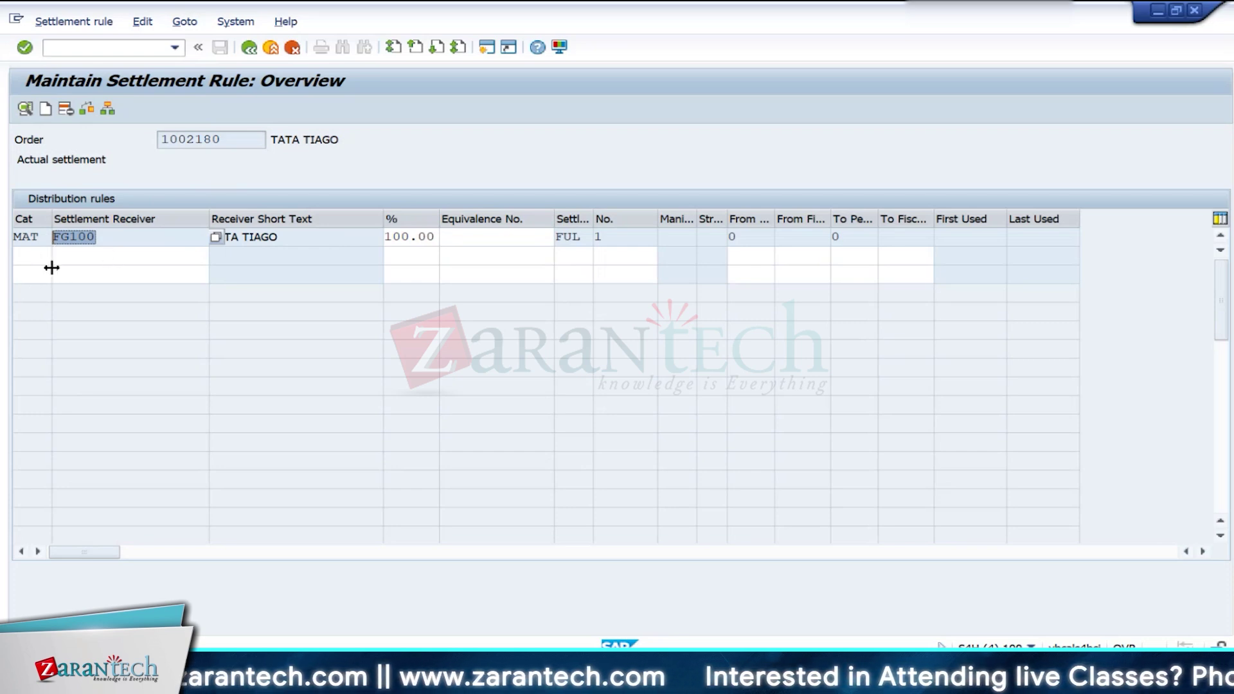
click(110, 241)
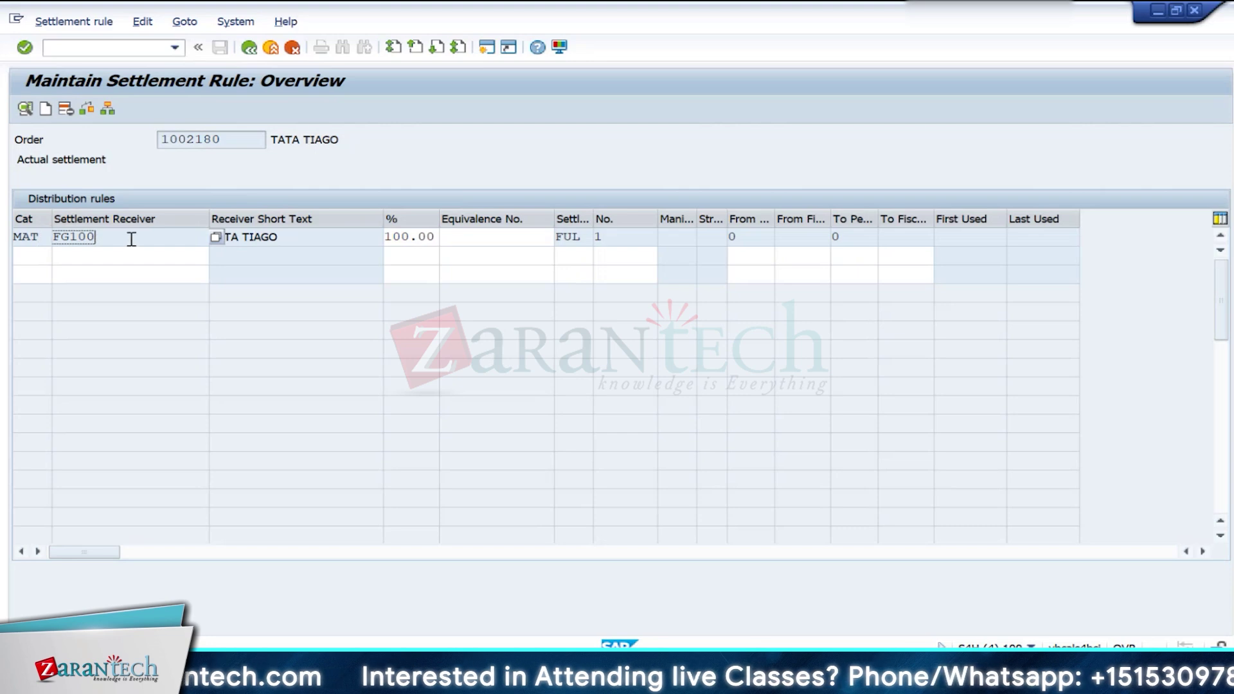
drag(131, 239, 2, 239)
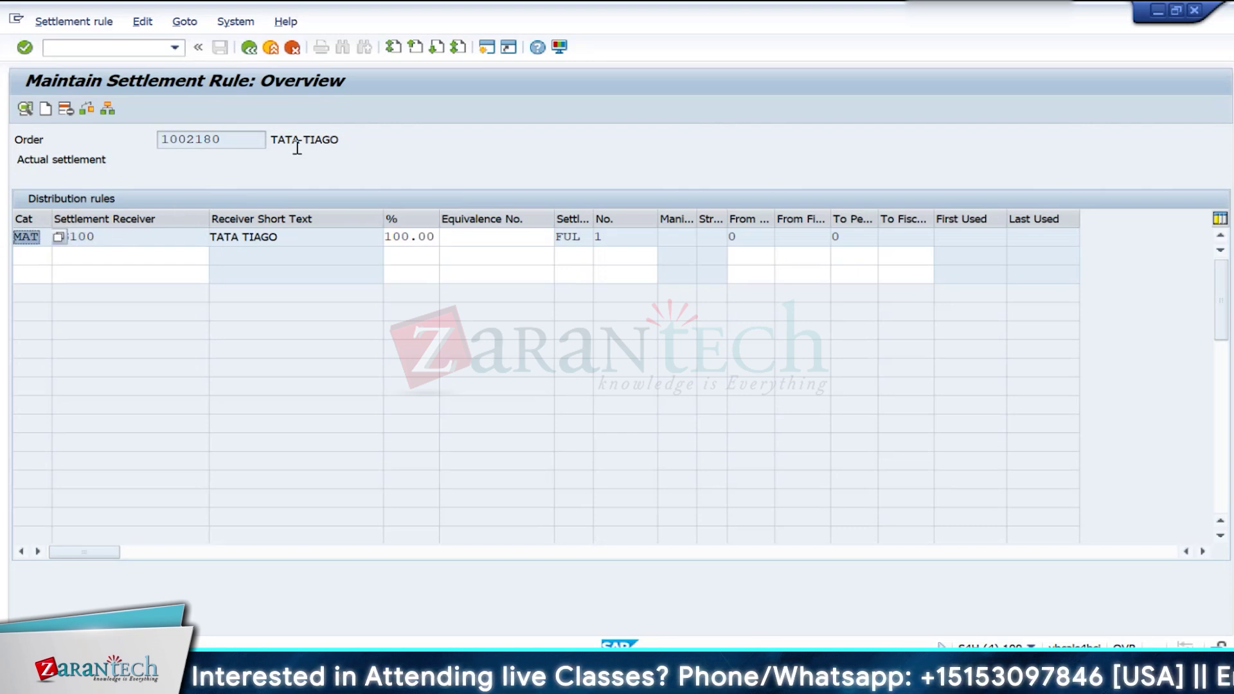
Step: List the possible account assignment categories for the distribution rule without changing it, and return to the production order header
key(F4)
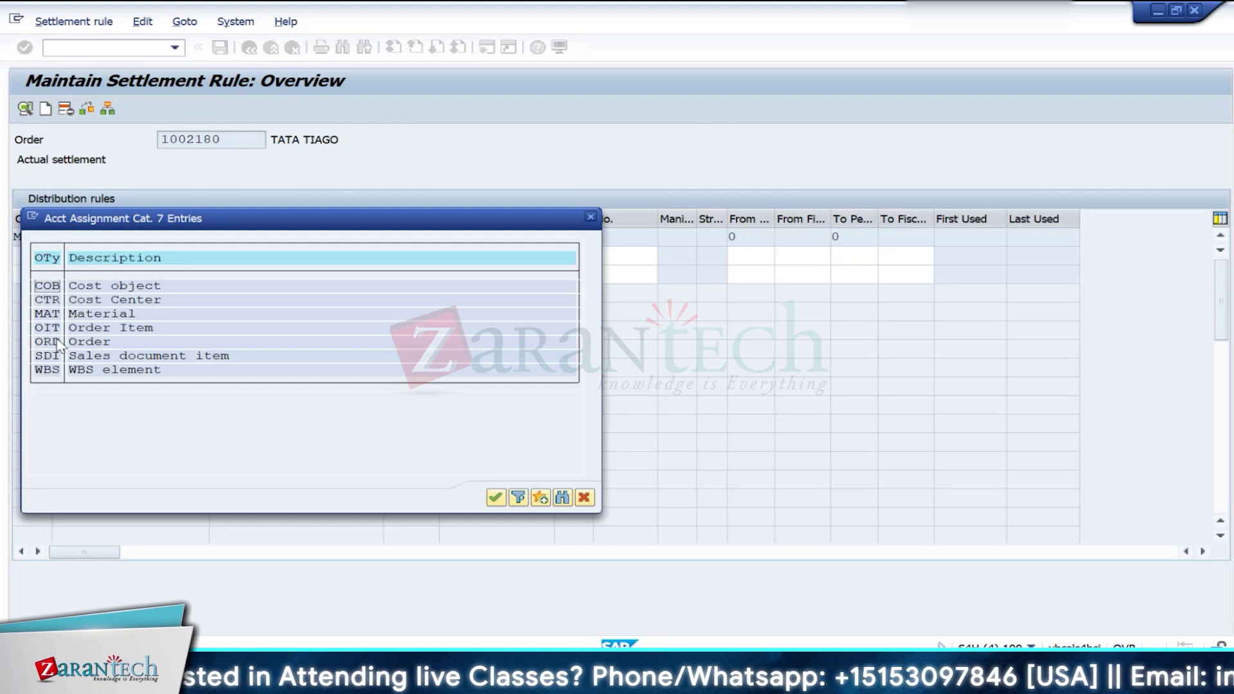
click(590, 217)
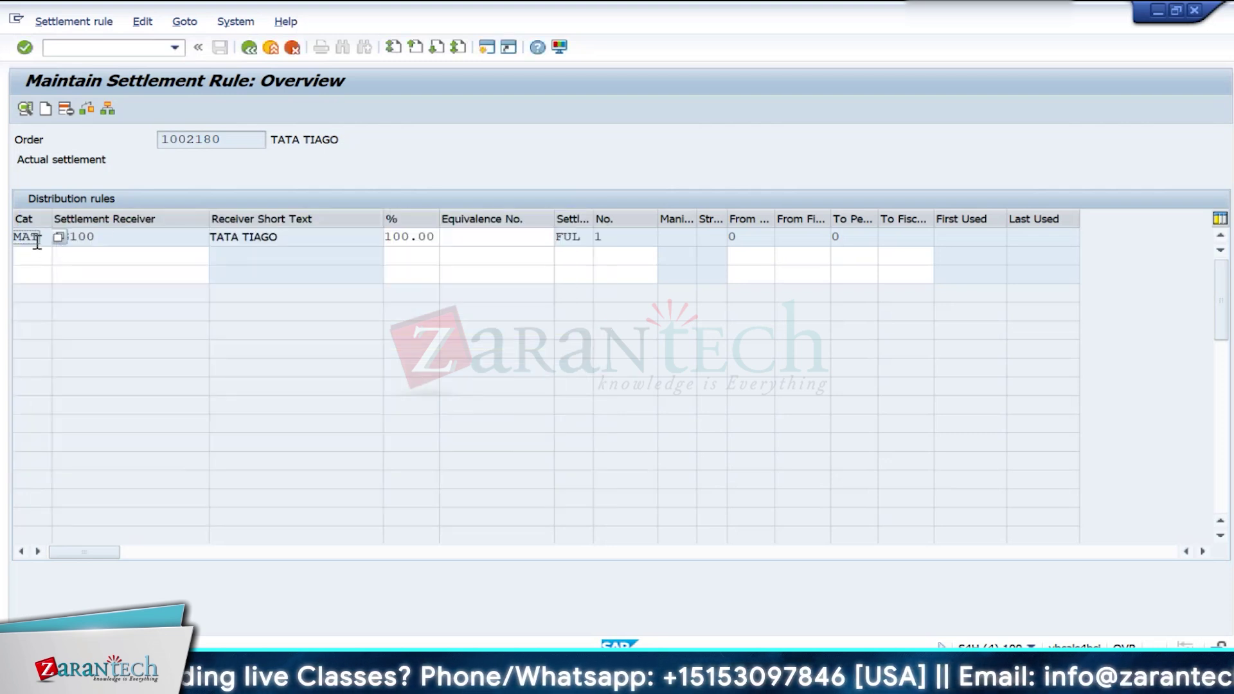
click(94, 244)
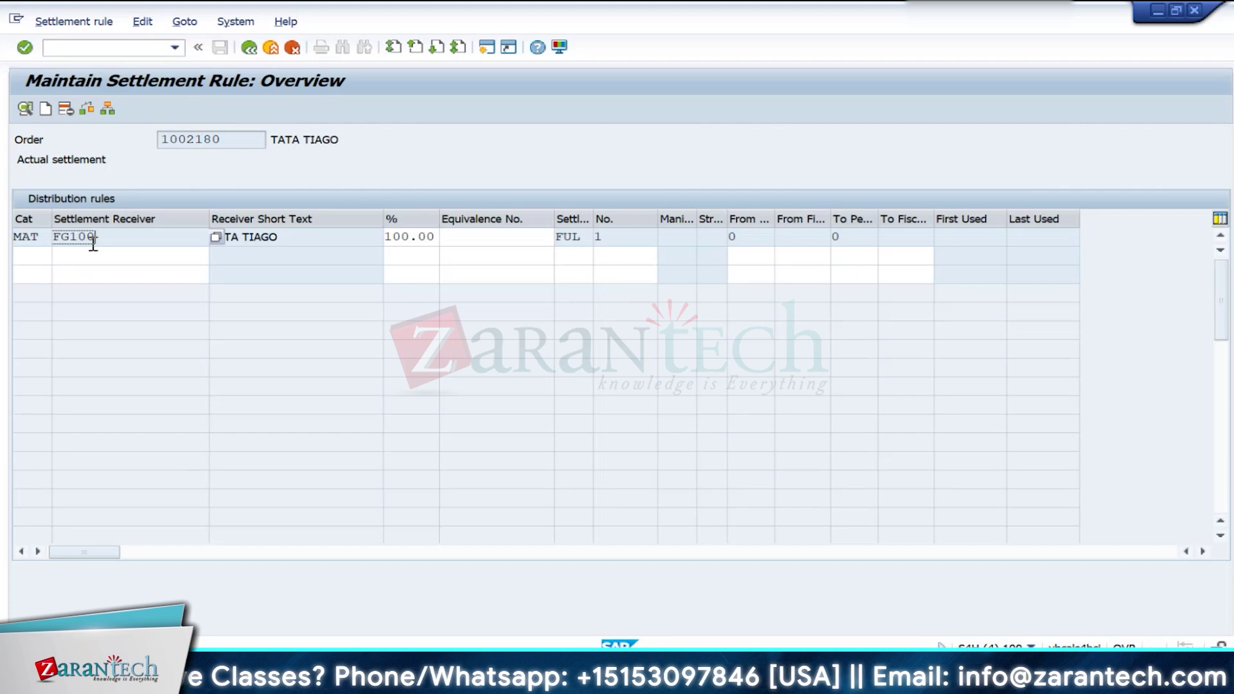
click(251, 50)
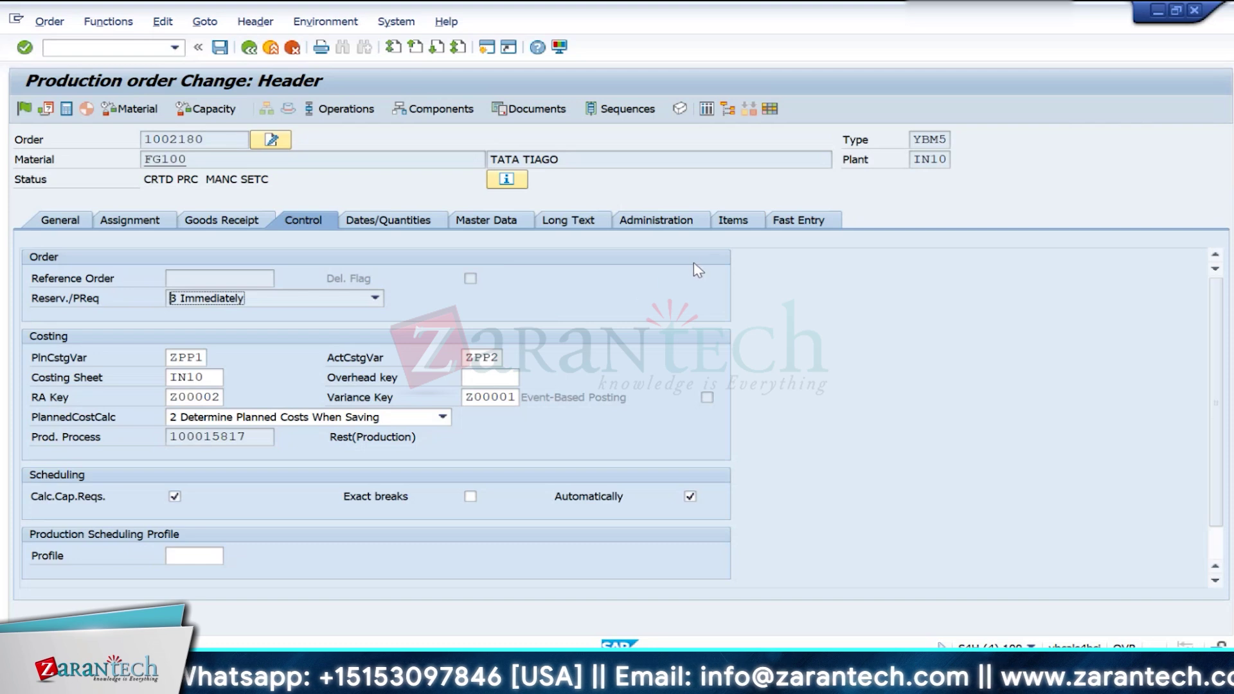
Step: Review the routing group and the bill of material in the order's master data
click(414, 226)
click(493, 225)
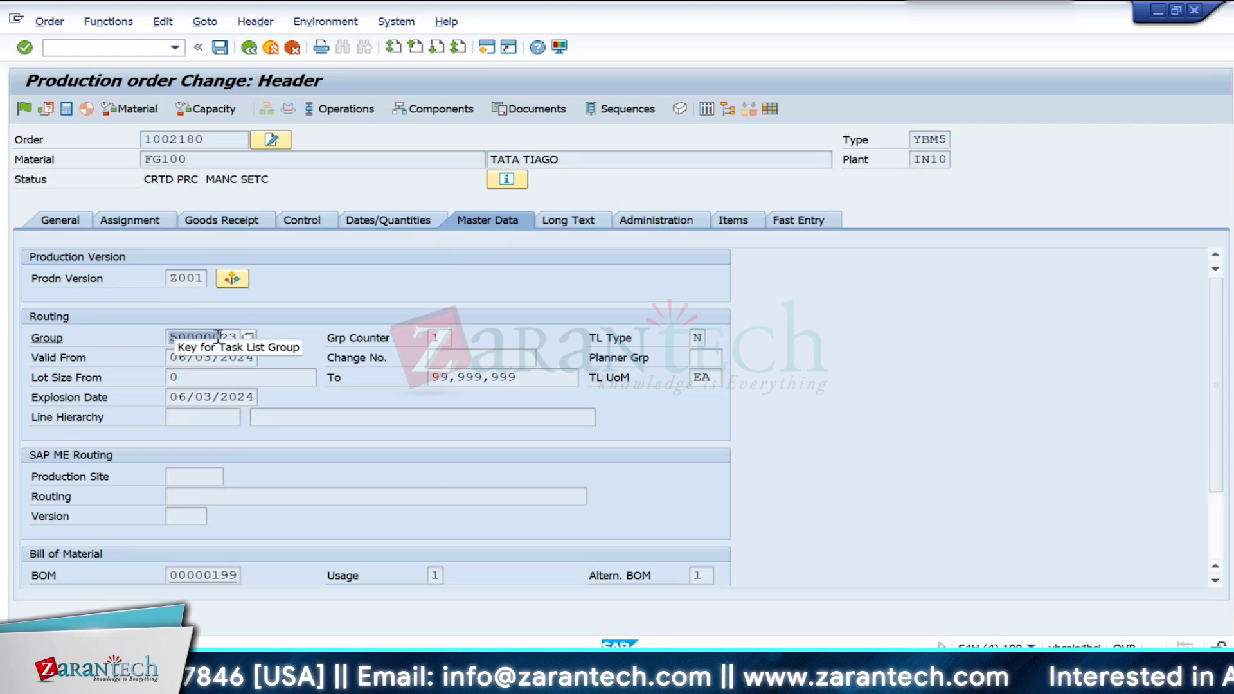
double_click(171, 339)
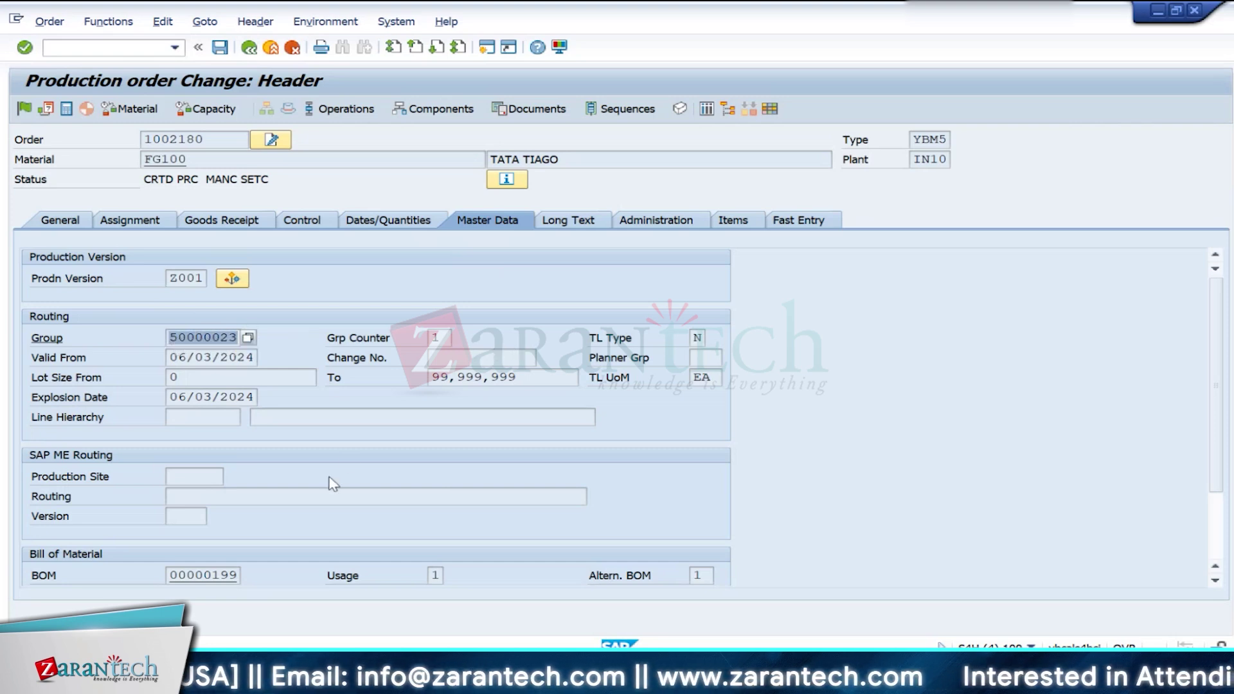
scroll(328, 485, down, 3)
drag(171, 476, 247, 476)
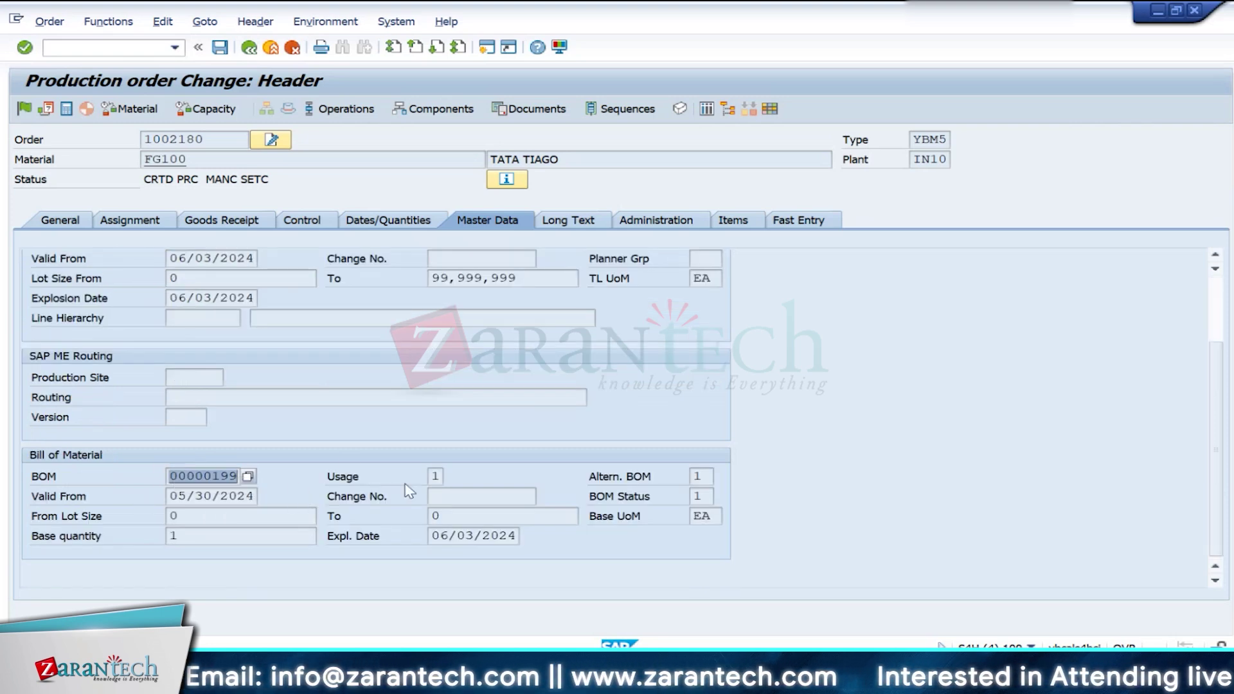
Step: Look through the order's long text, administration, items and fast entry data, and return to its control data
click(577, 222)
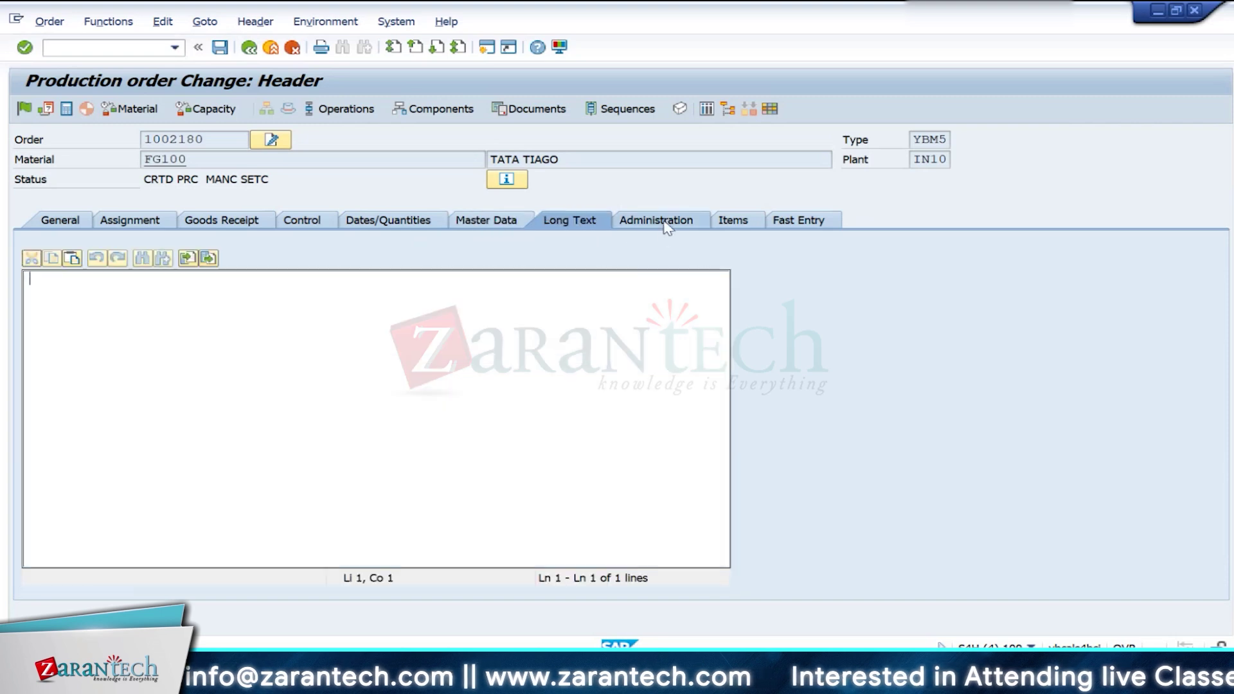
click(664, 222)
click(736, 222)
click(802, 226)
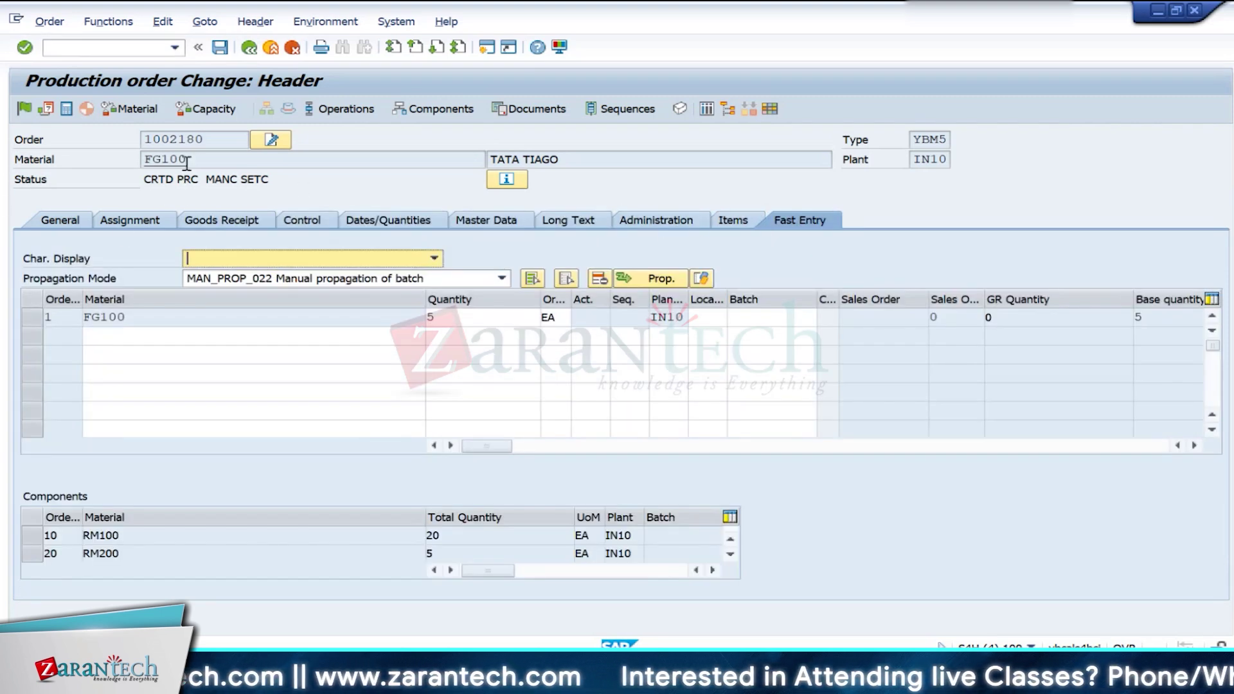
click(320, 218)
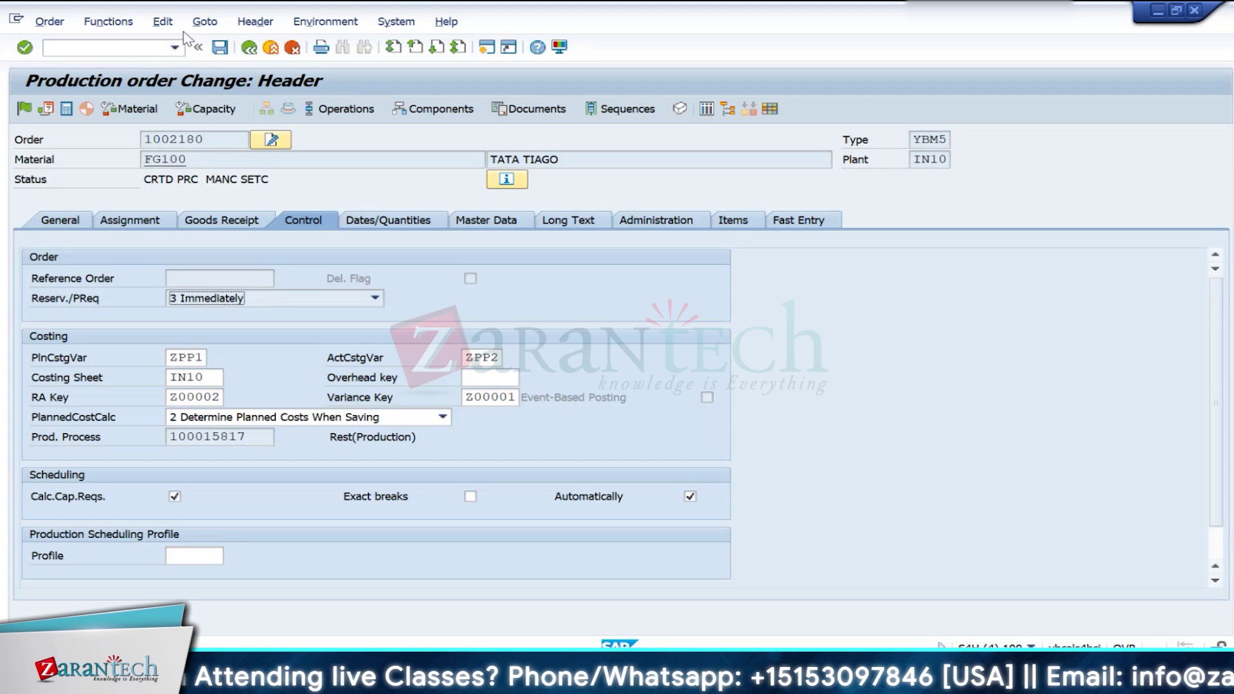
Step: Read the order's cost calculation log and return to the order header
click(204, 23)
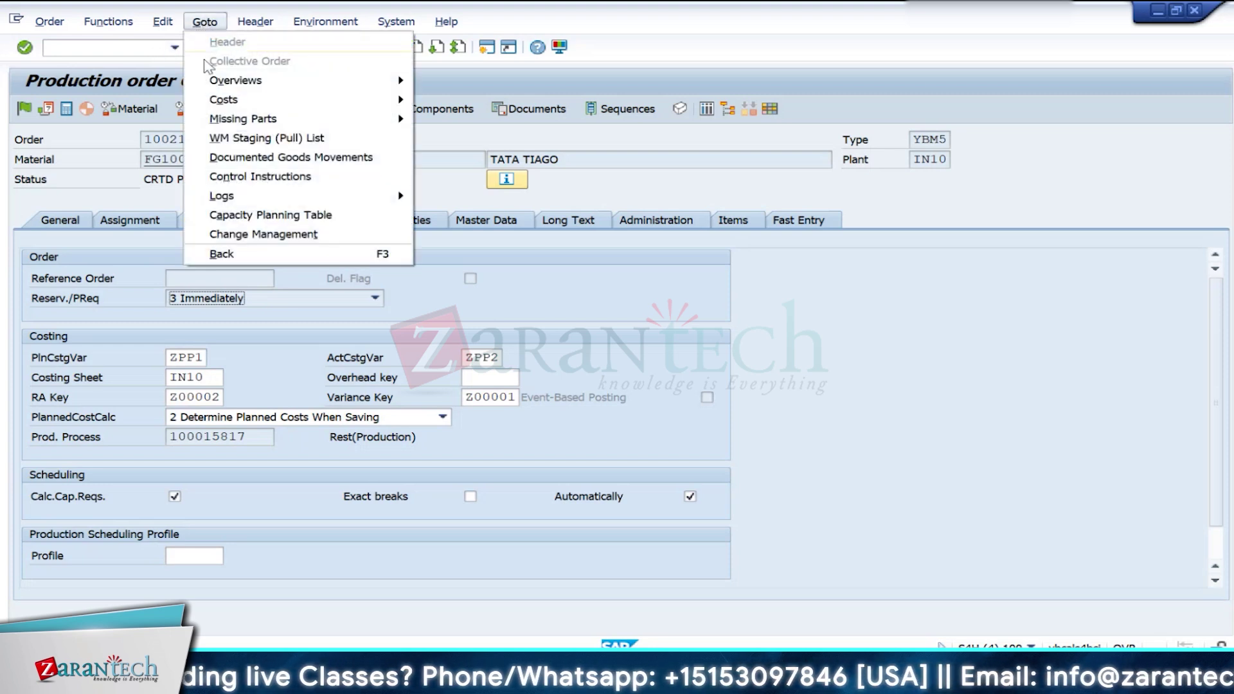
mouse_move(263, 199)
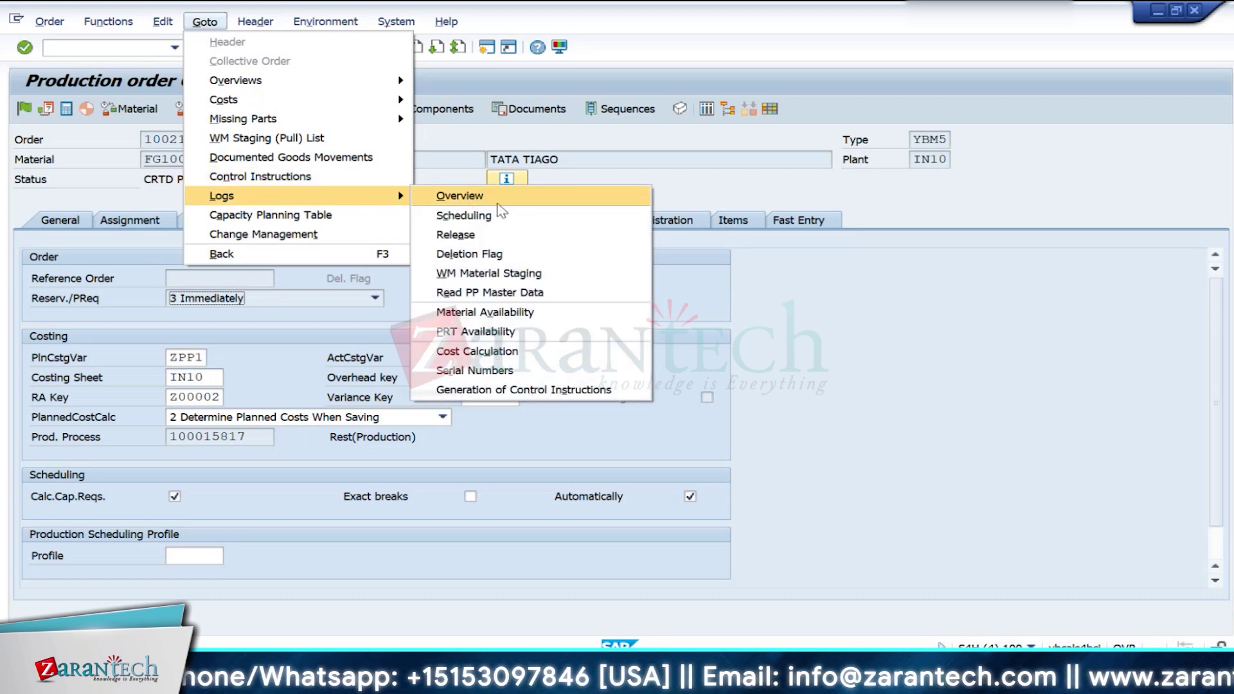
click(470, 353)
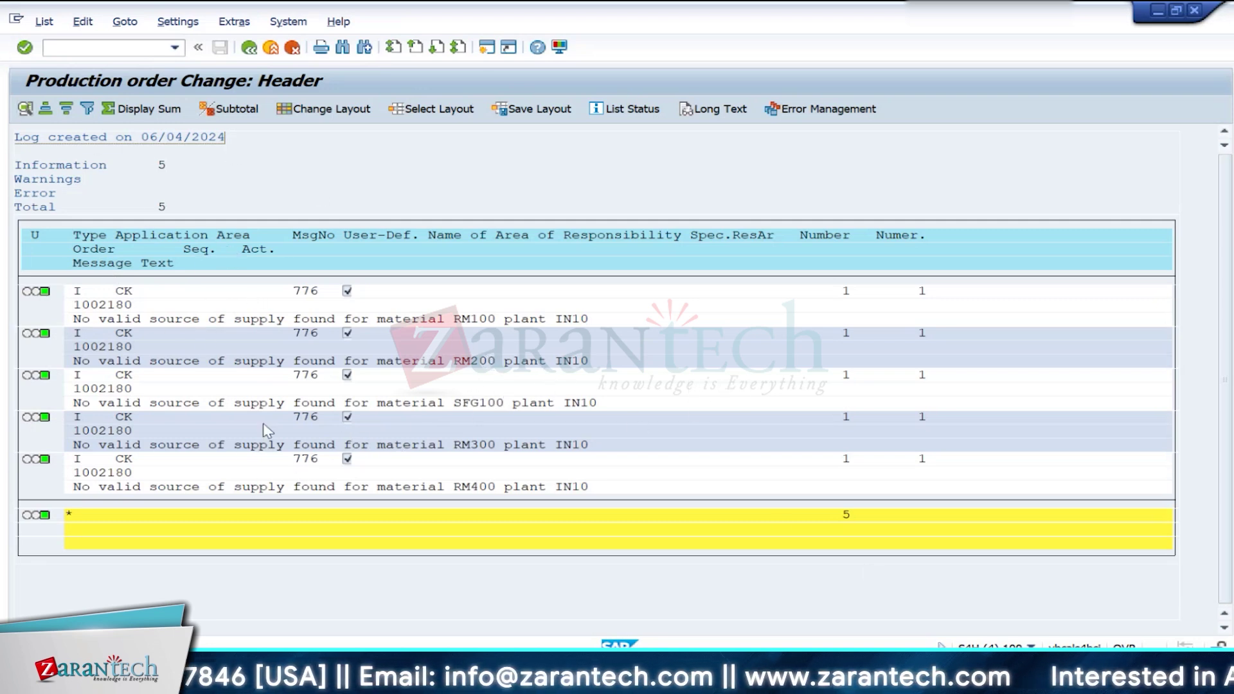
click(252, 50)
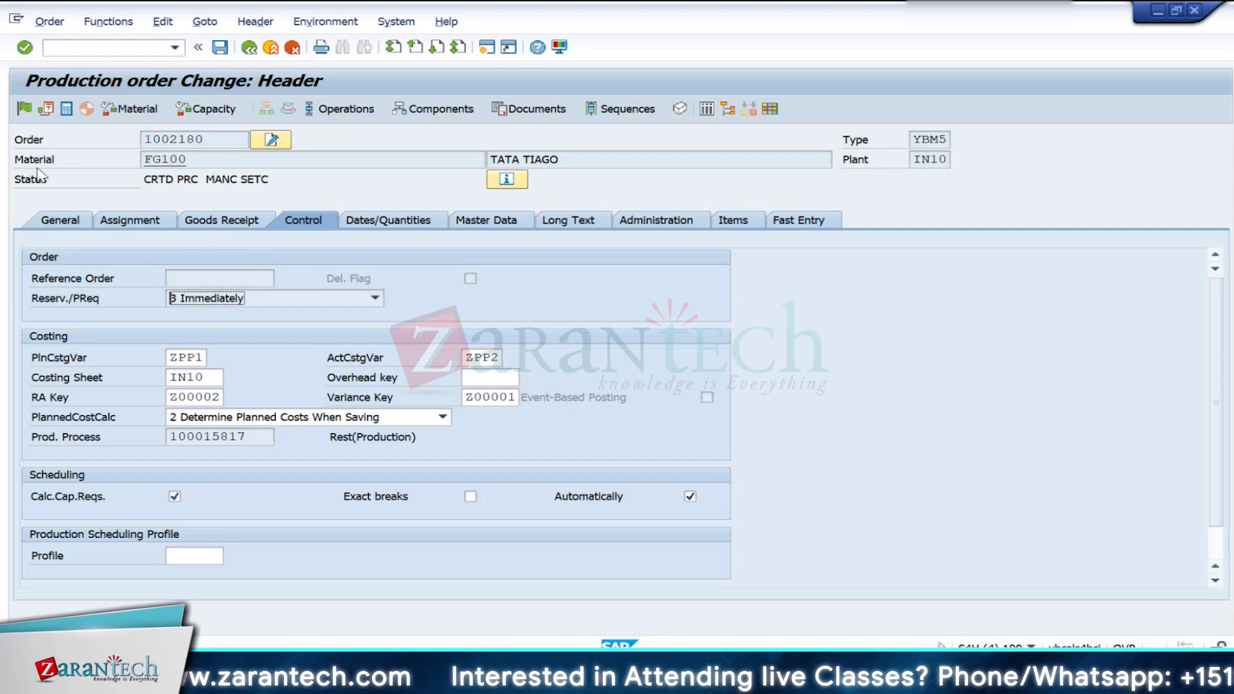
Step: Release the FG100 production order, save it and exit to the SAP Easy Access screen
click(22, 112)
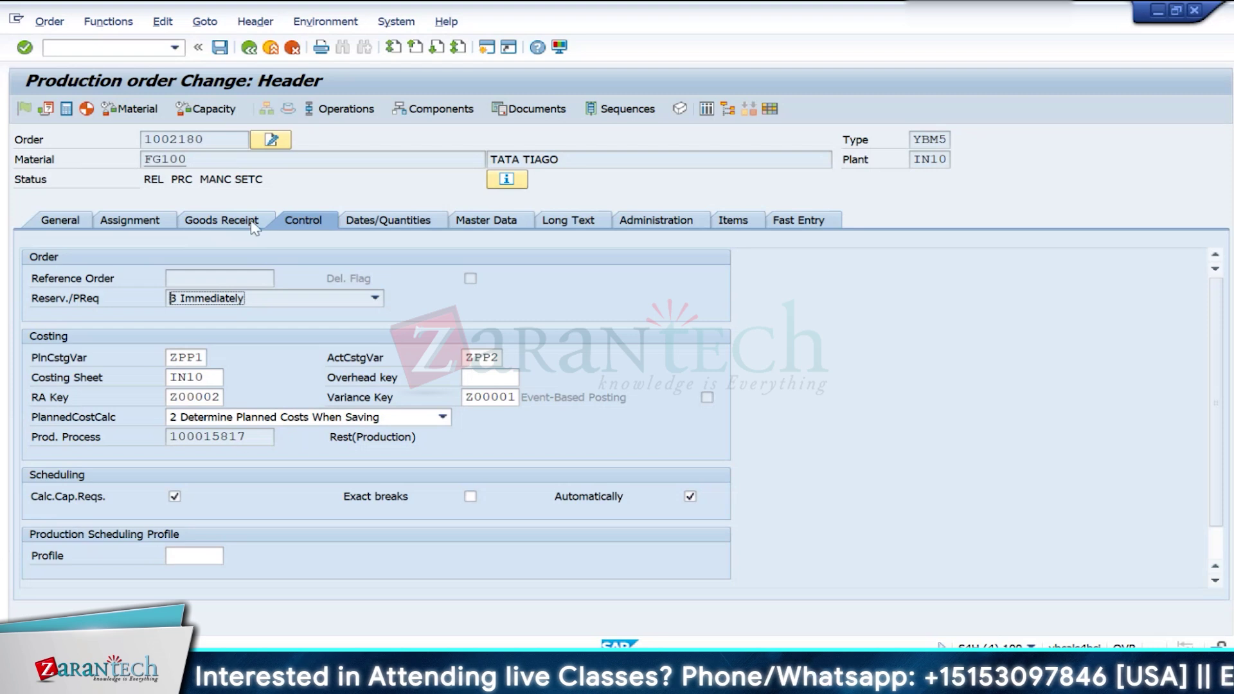
click(220, 47)
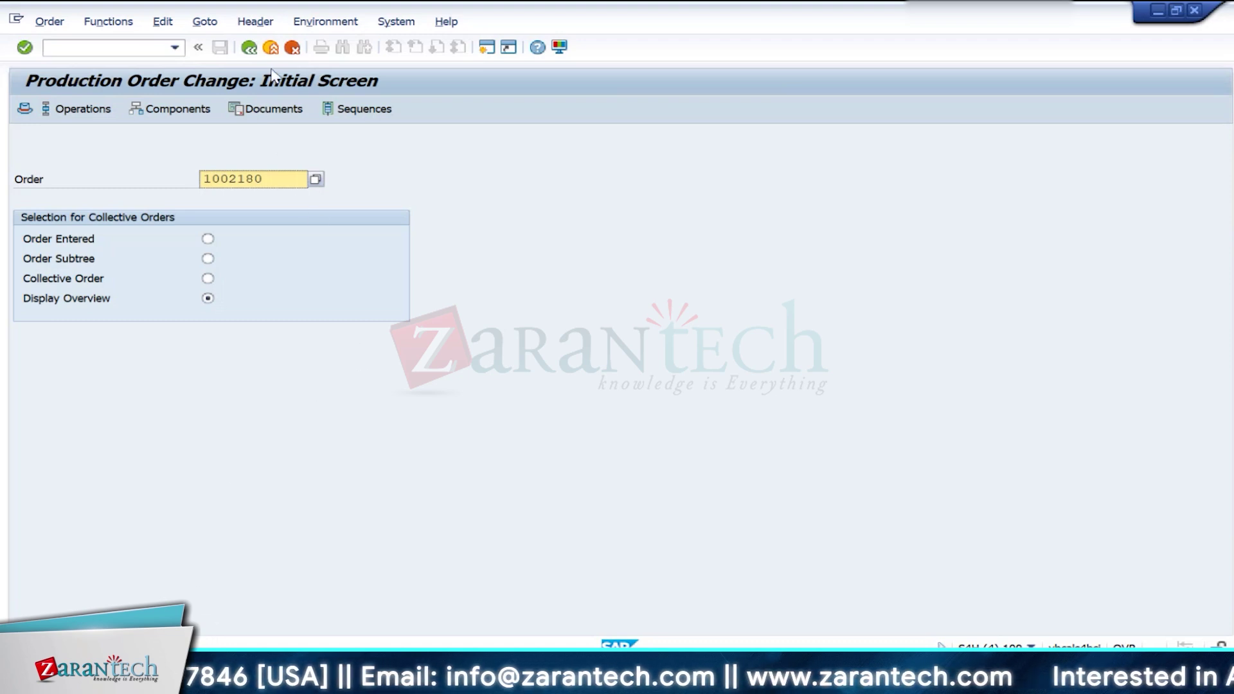
click(270, 48)
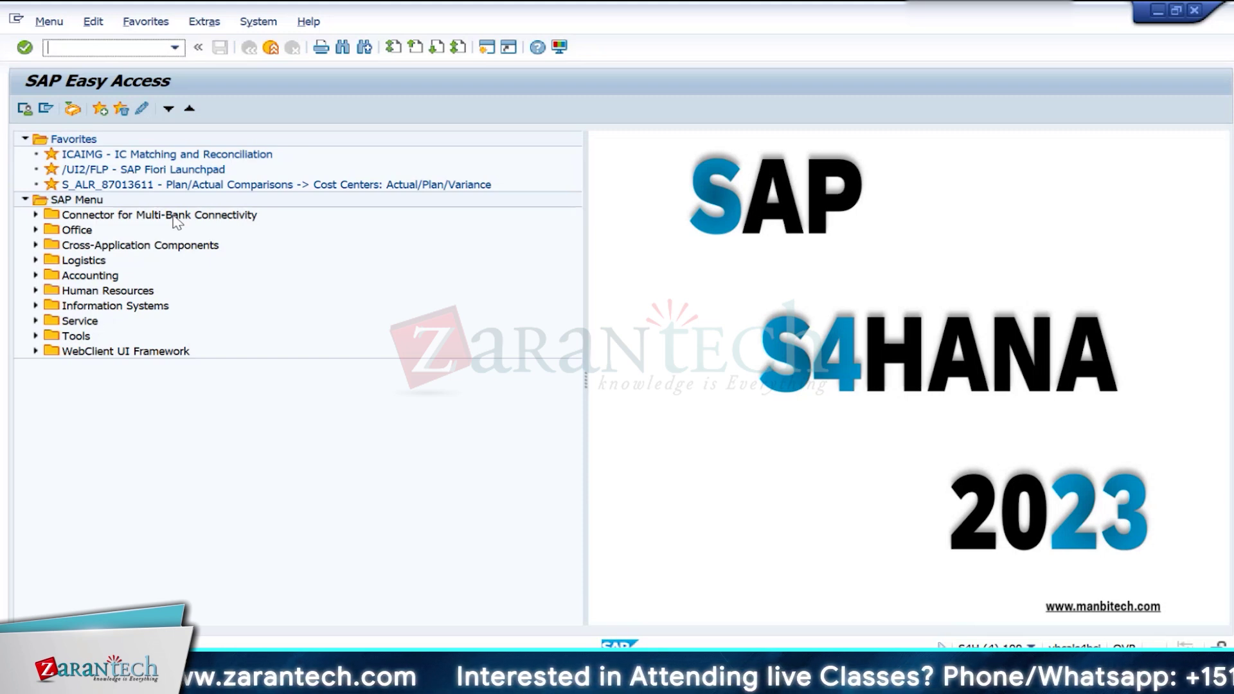
Step: Try to start the goods movement transaction MB1C
text(migo)
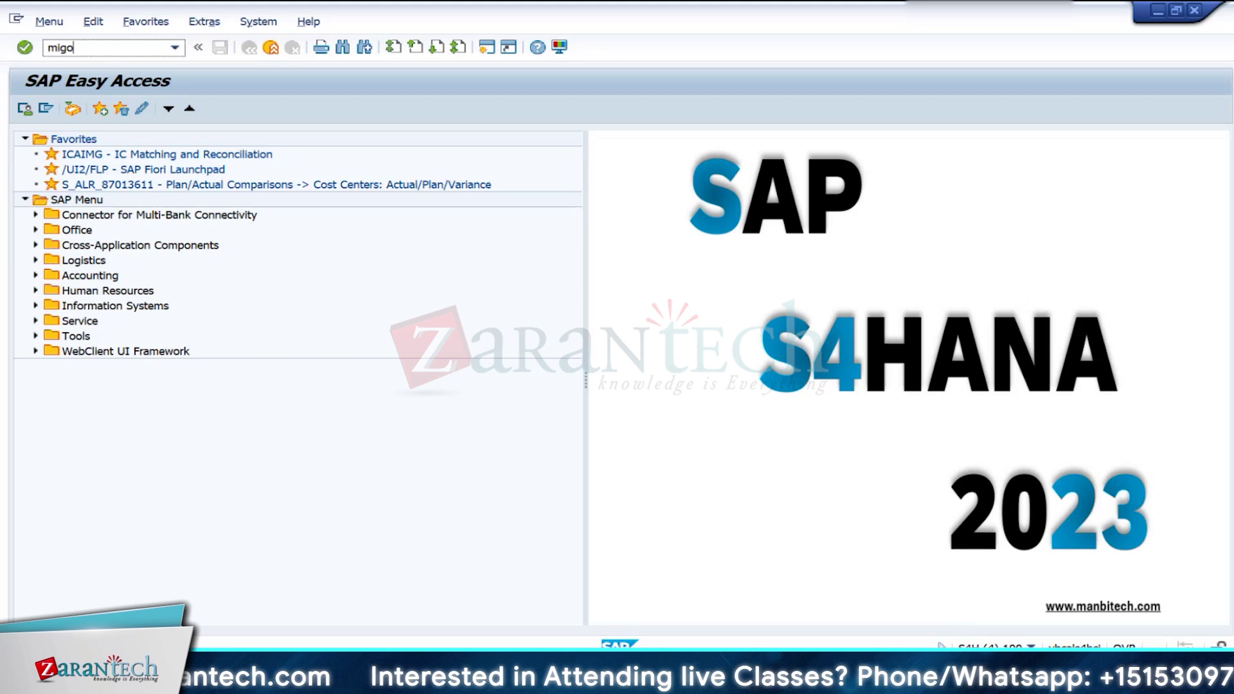
key(BackSpace)
key(BackSpace)
key(BackSpace)
text(m)
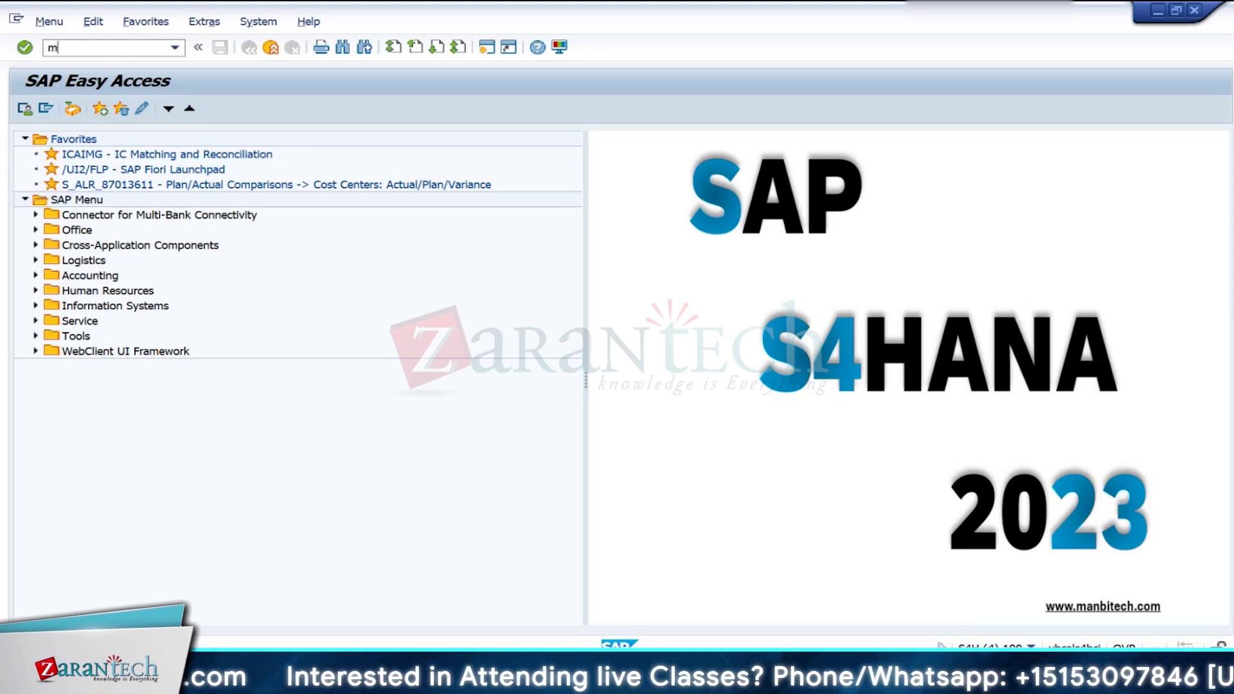
text(b1c)
key(Return)
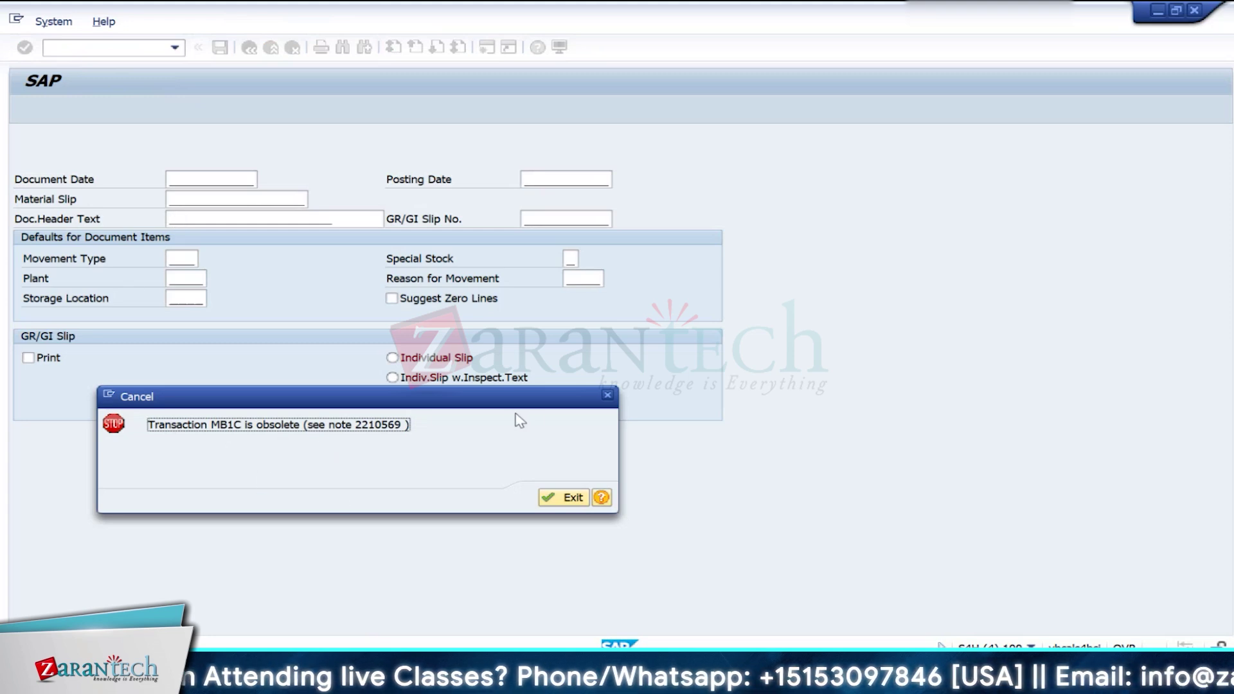
Step: Dismiss the MB1C cancel message, start transaction MIGO and set it to A01 Goods Receipt with reference R10 Other
click(607, 395)
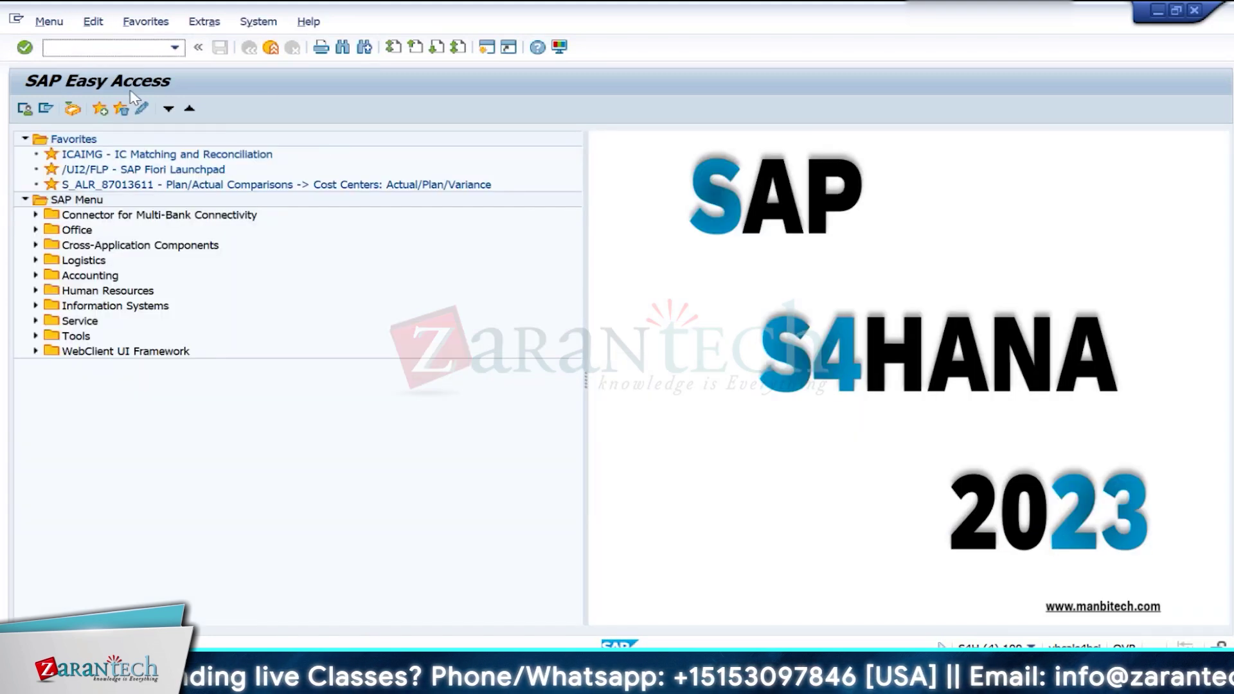
text(migo)
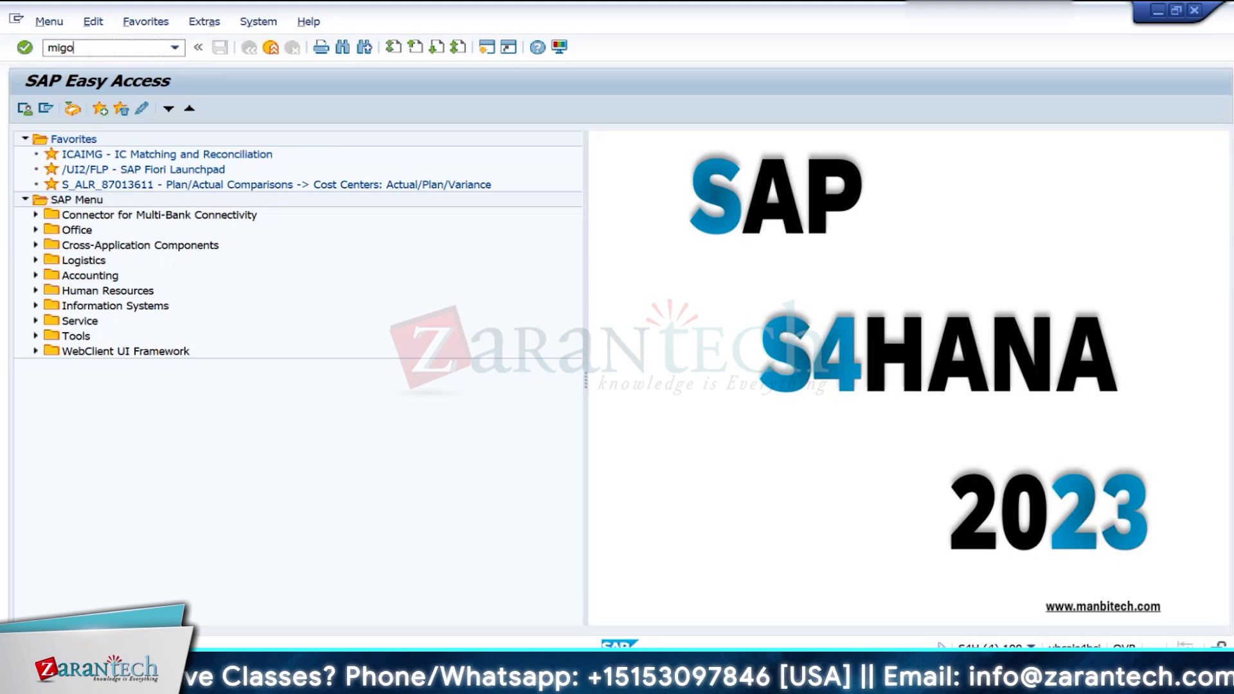
key(Return)
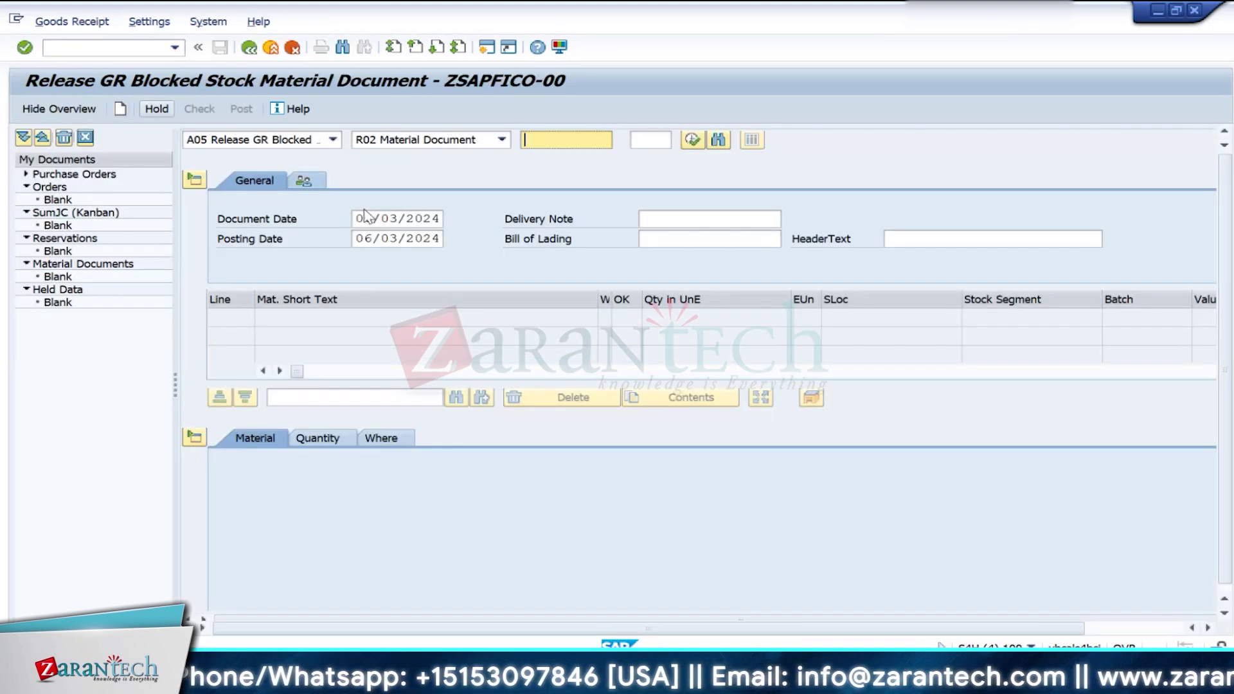
click(278, 147)
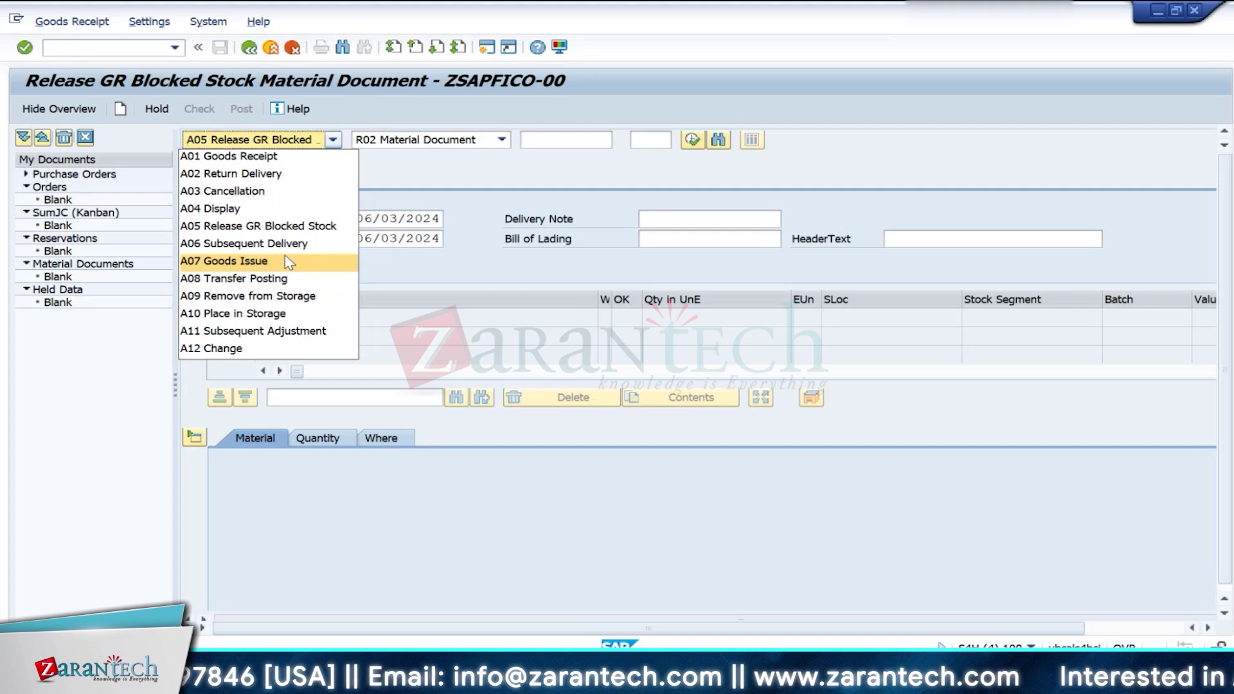
click(256, 160)
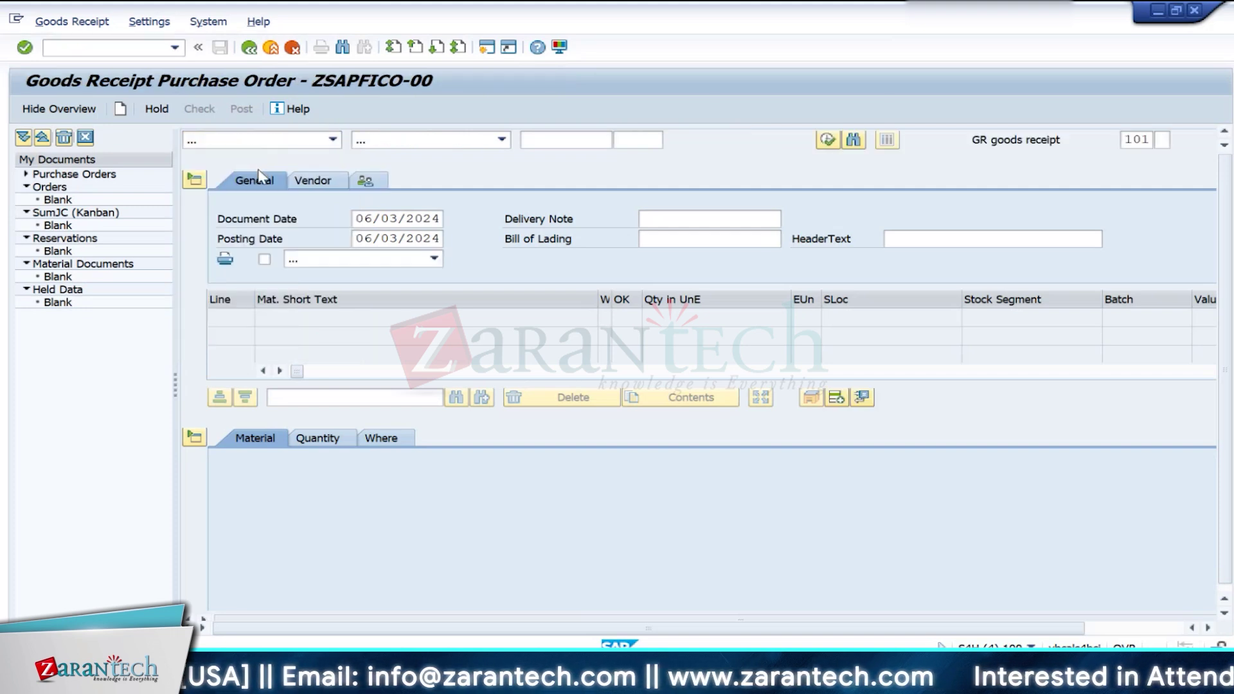
click(455, 146)
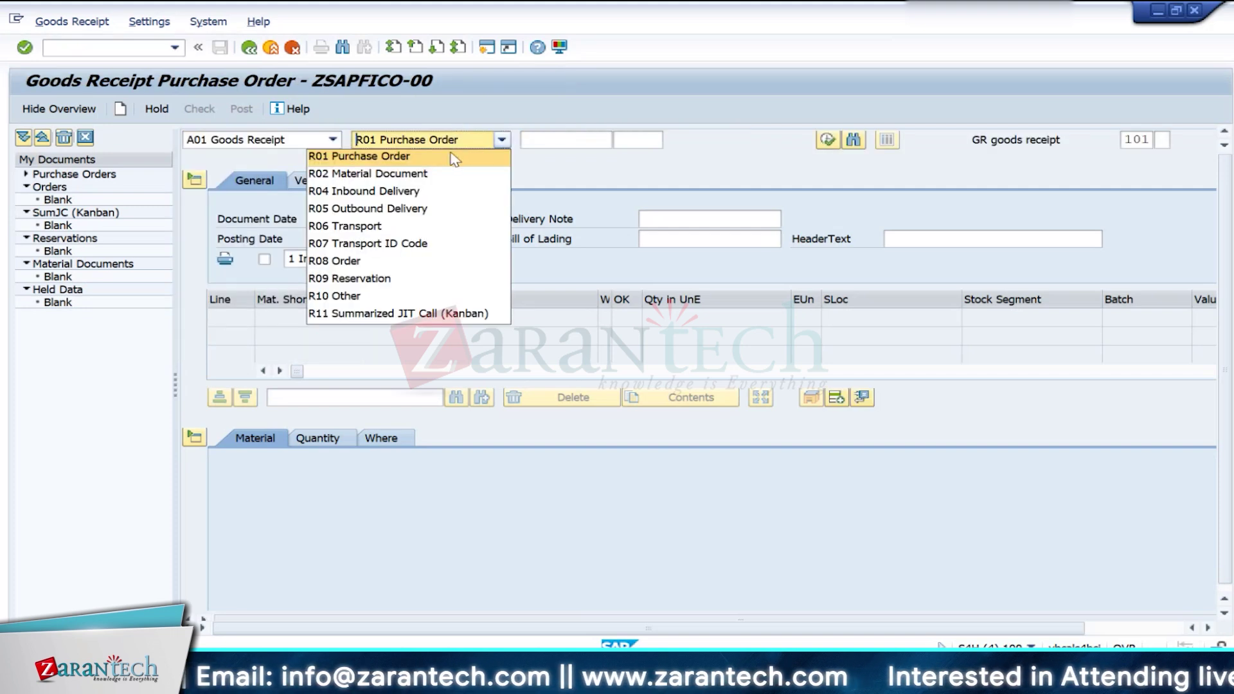
click(373, 296)
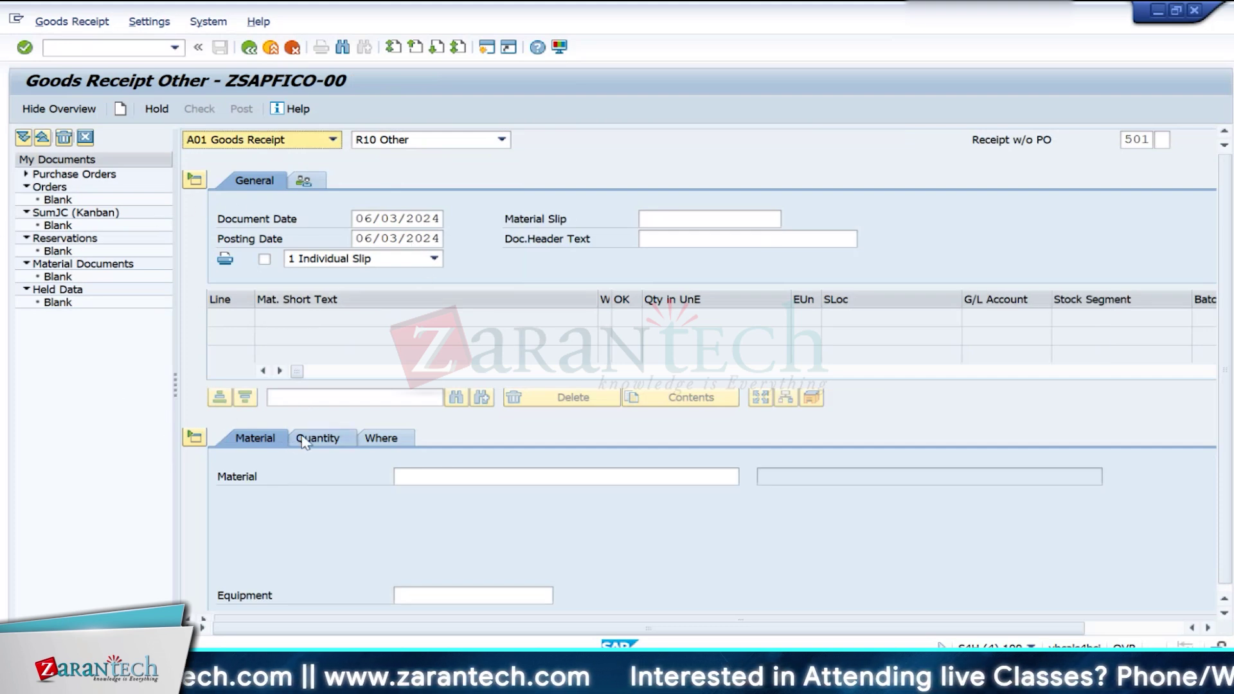
Step: Display the bill of material for FG100 in plant IN10 with BOM usage 1, using CS03 in another SAP session
click(496, 476)
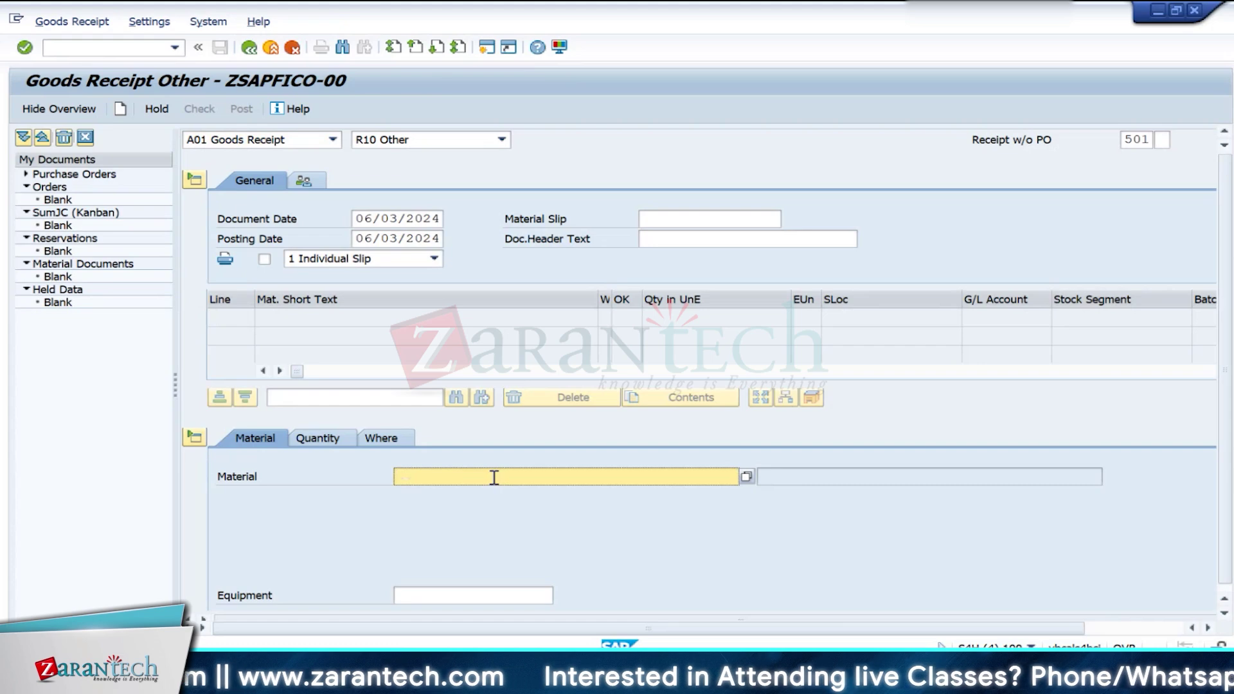
mouse_move(643, 673)
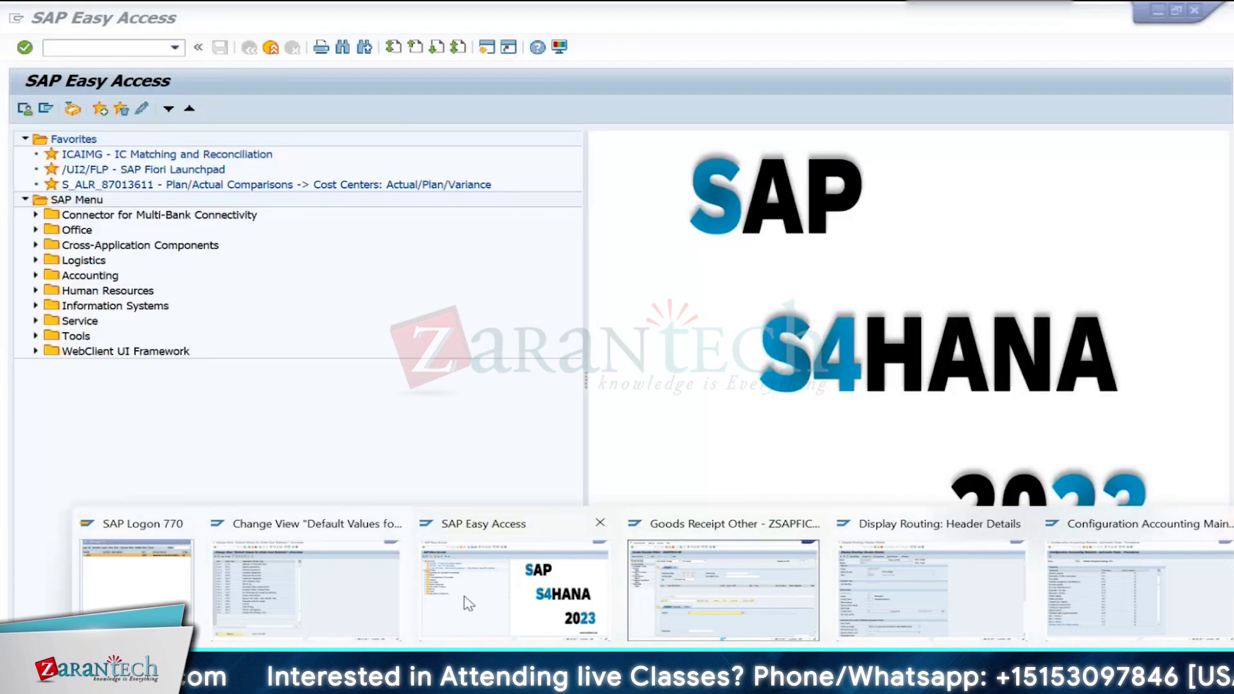
click(464, 595)
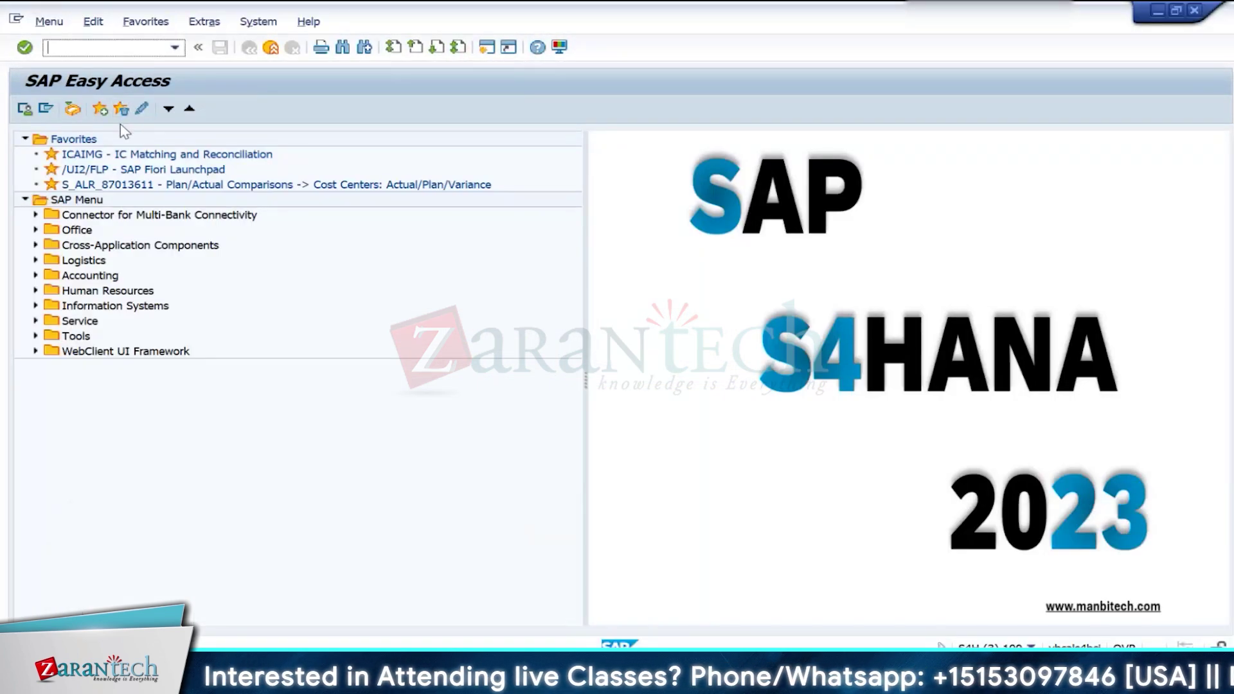
text(cs03)
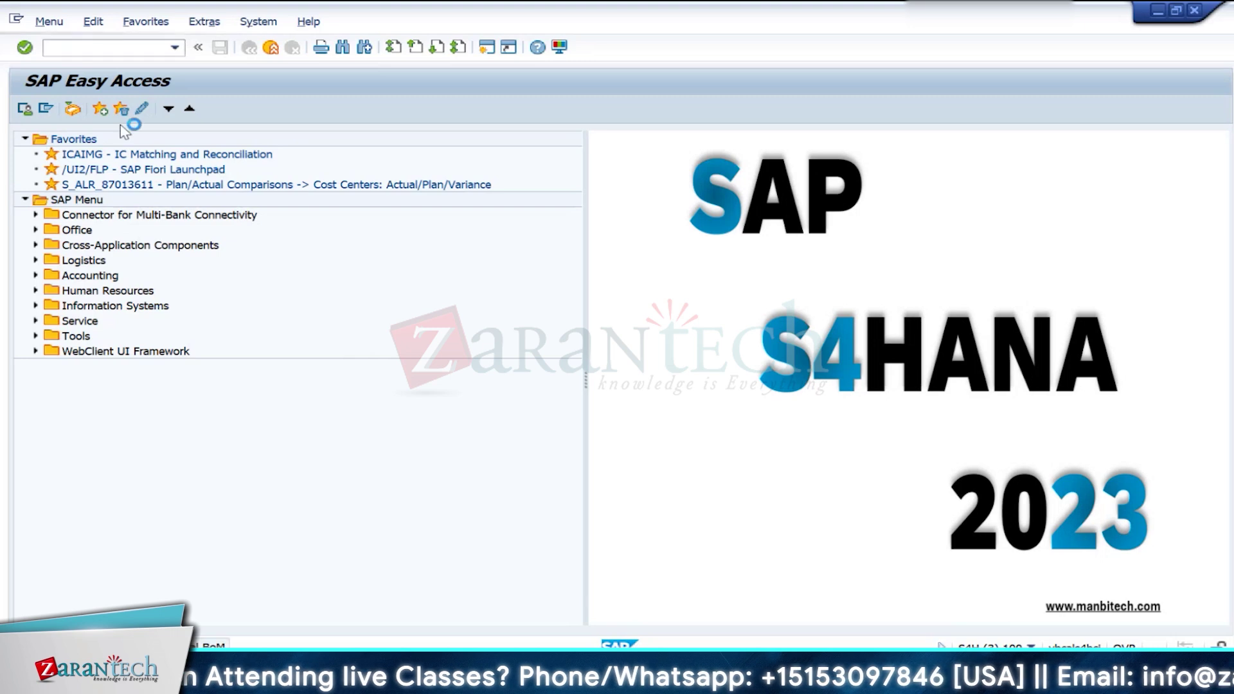
key(Return)
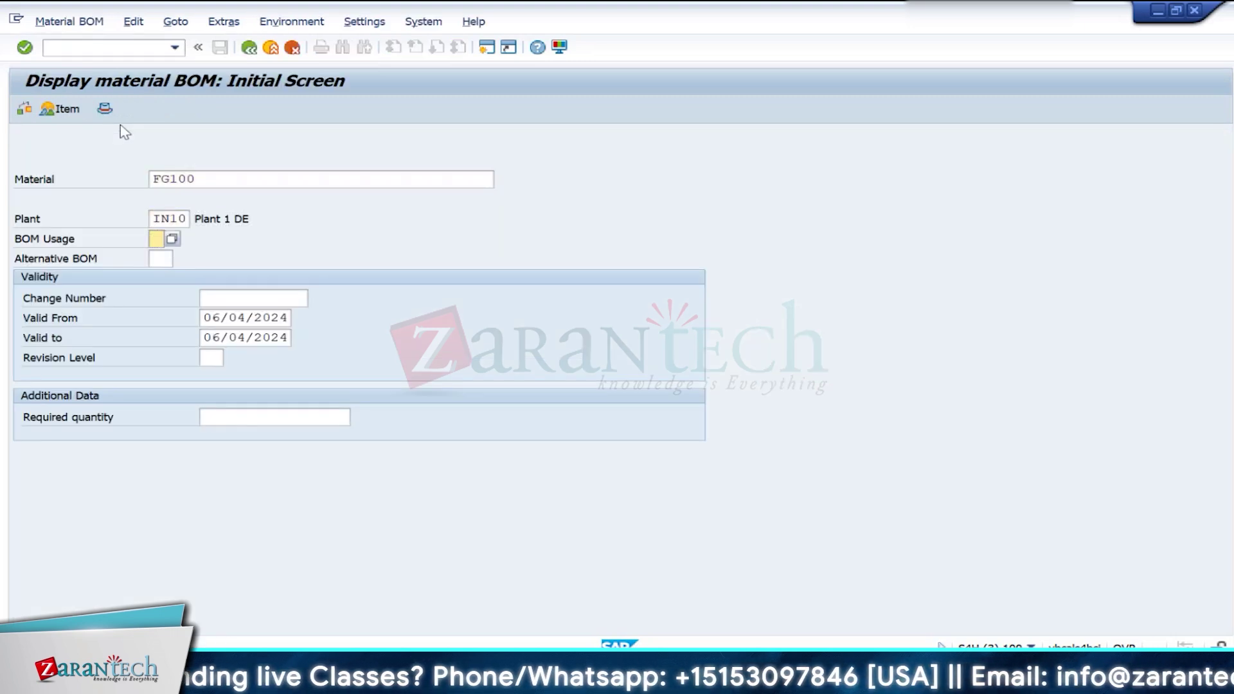
text(1)
key(Return)
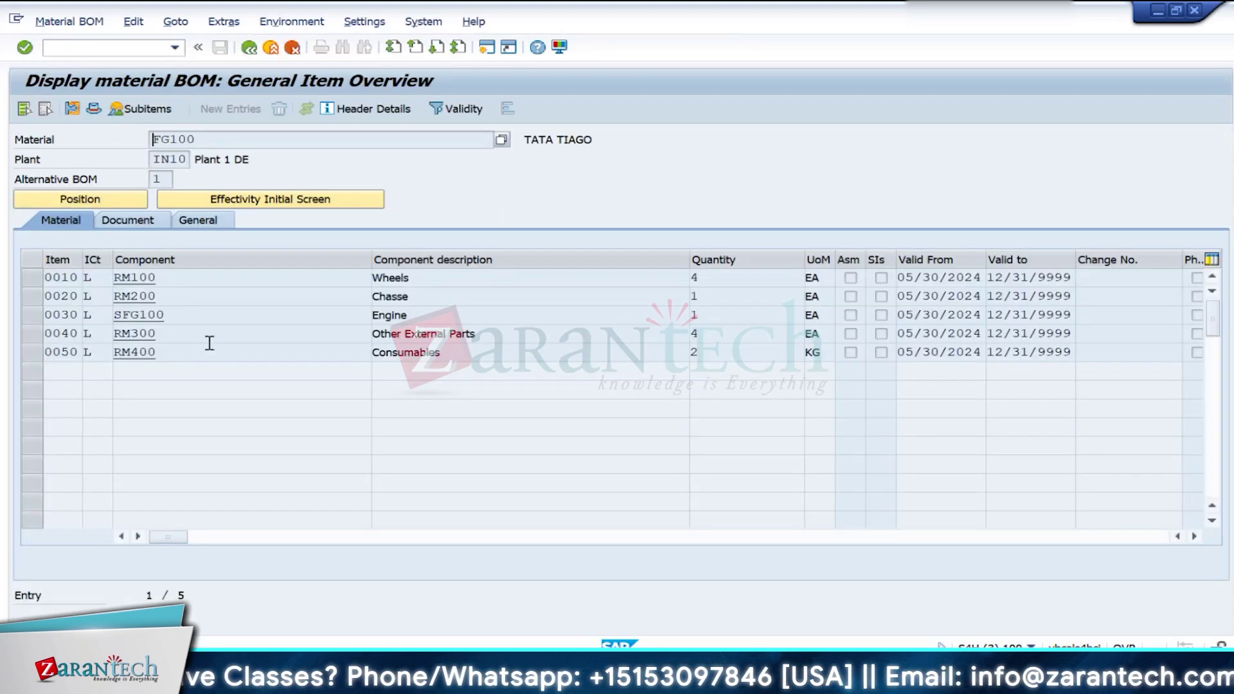
Step: Copy component RM100 from the BOM and enter it as the material of the goods receipt item
click(182, 277)
key(ctrl+c)
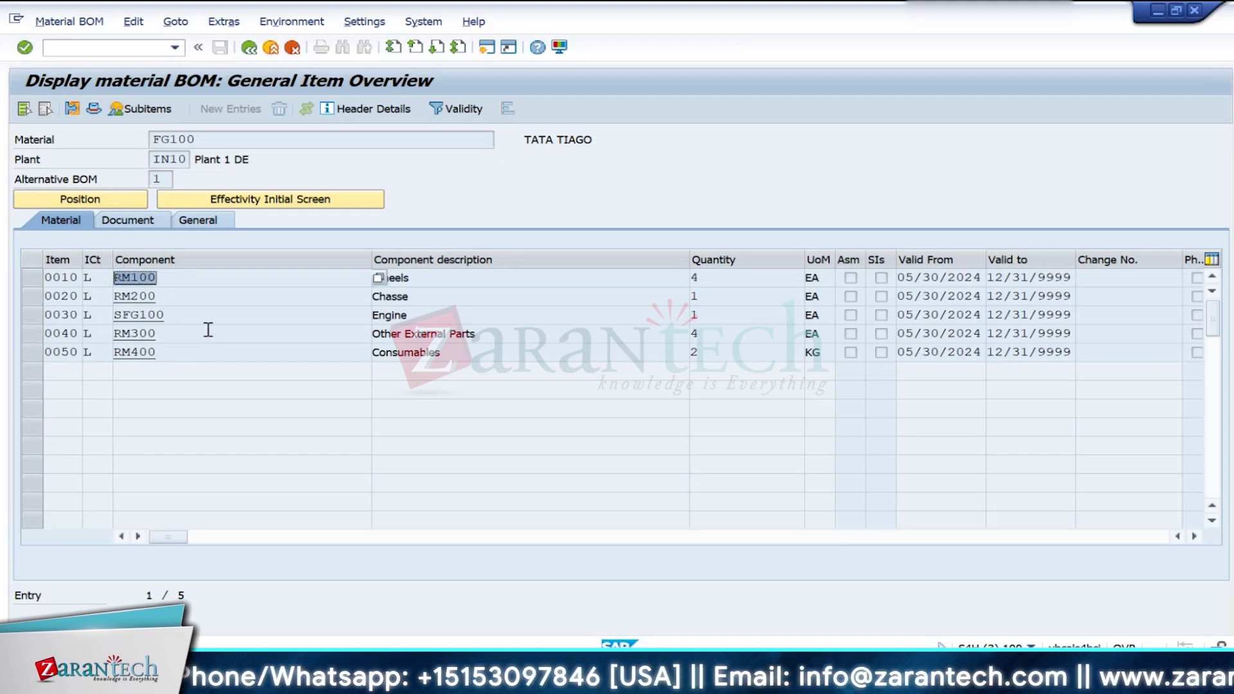
key(alt+Tab)
key(ctrl+v)
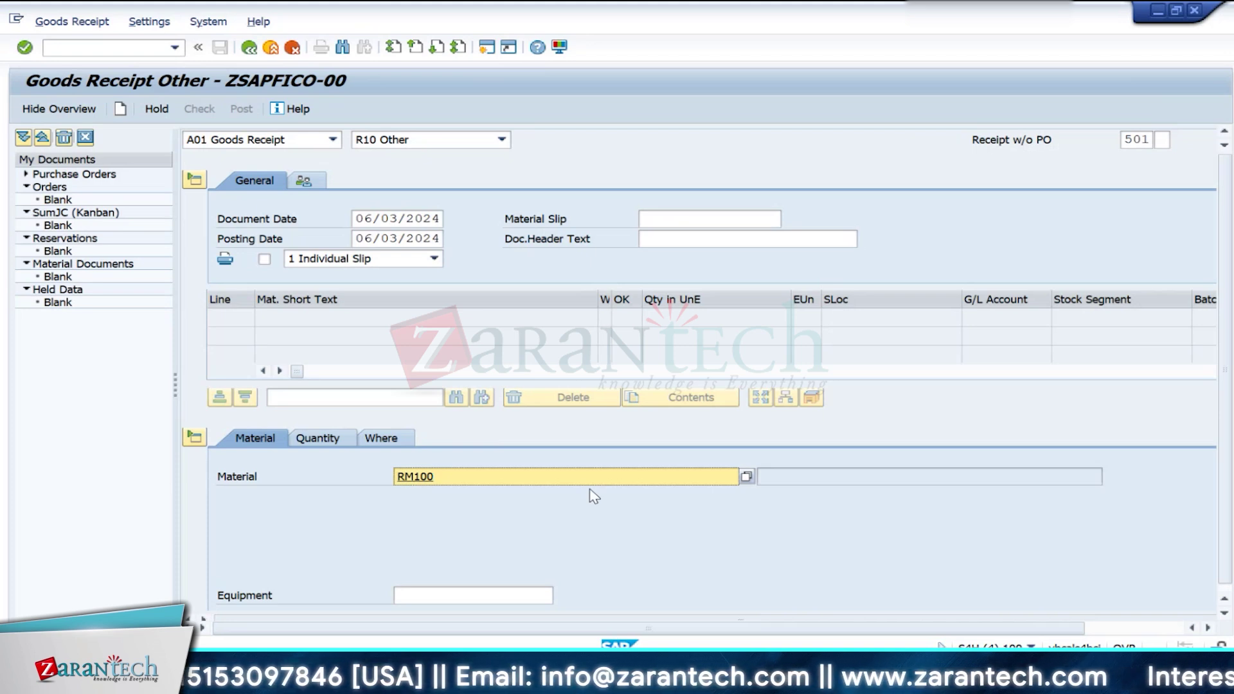
key(Return)
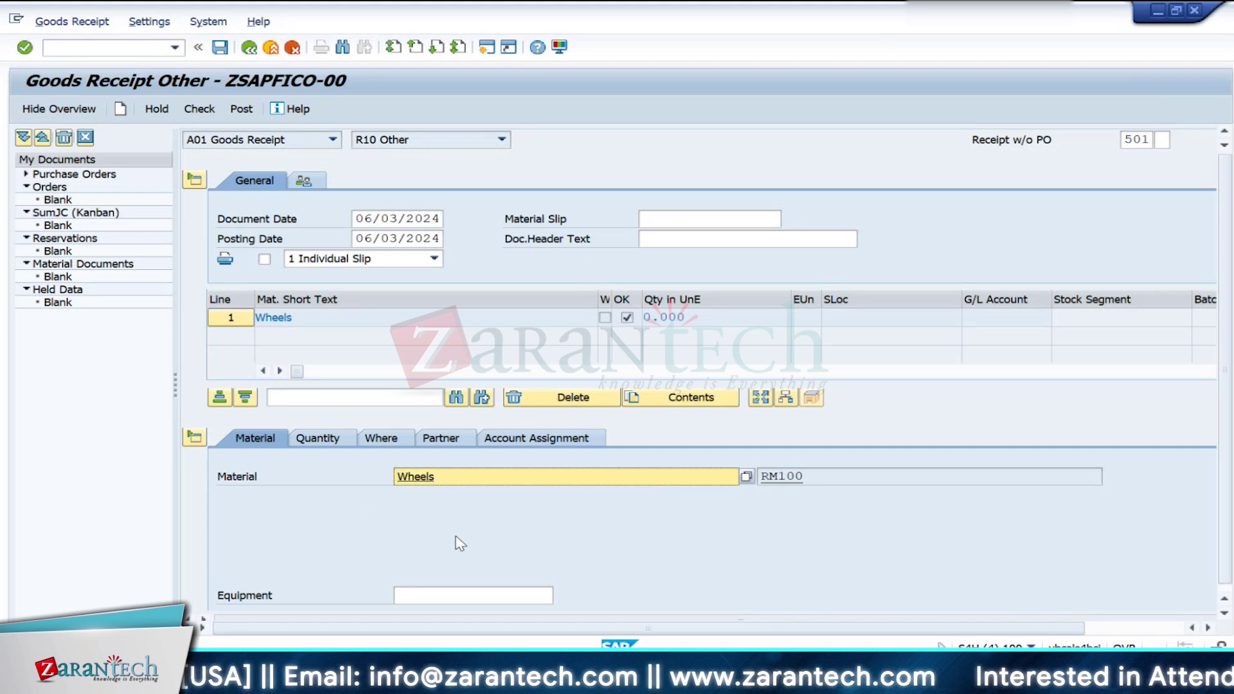
Step: Set the quantity in unit of entry for the Wheels item to 200
scroll(455, 541, down, 2)
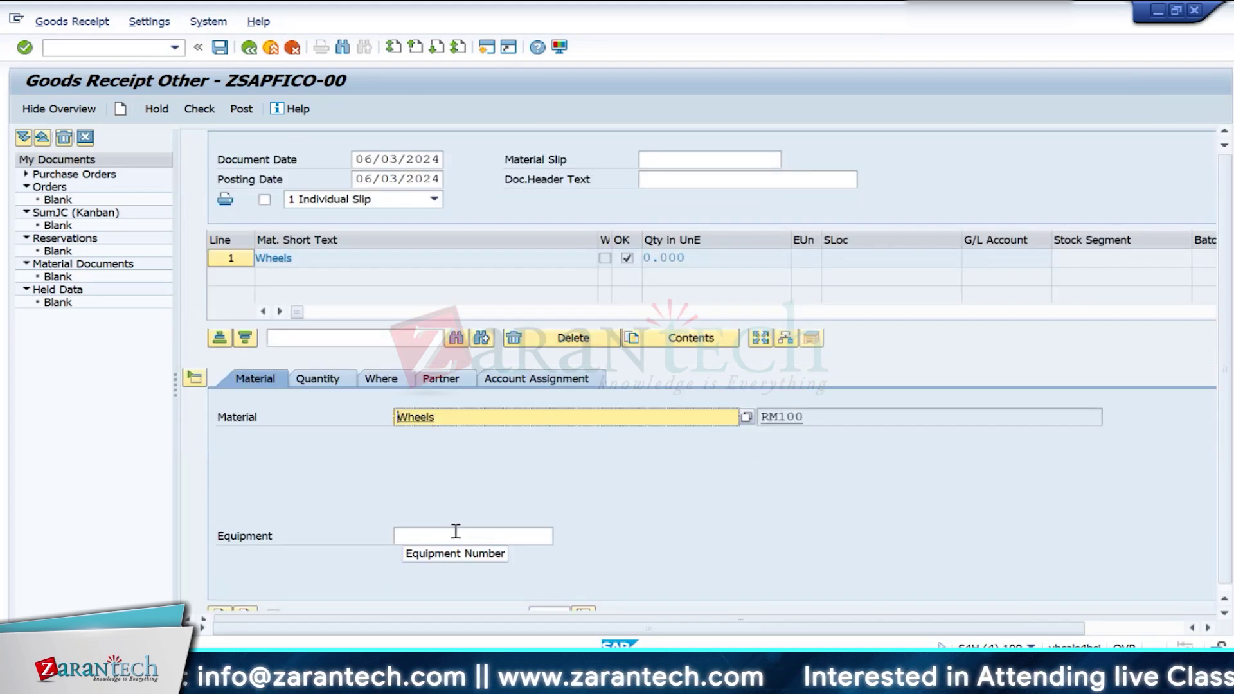
click(306, 382)
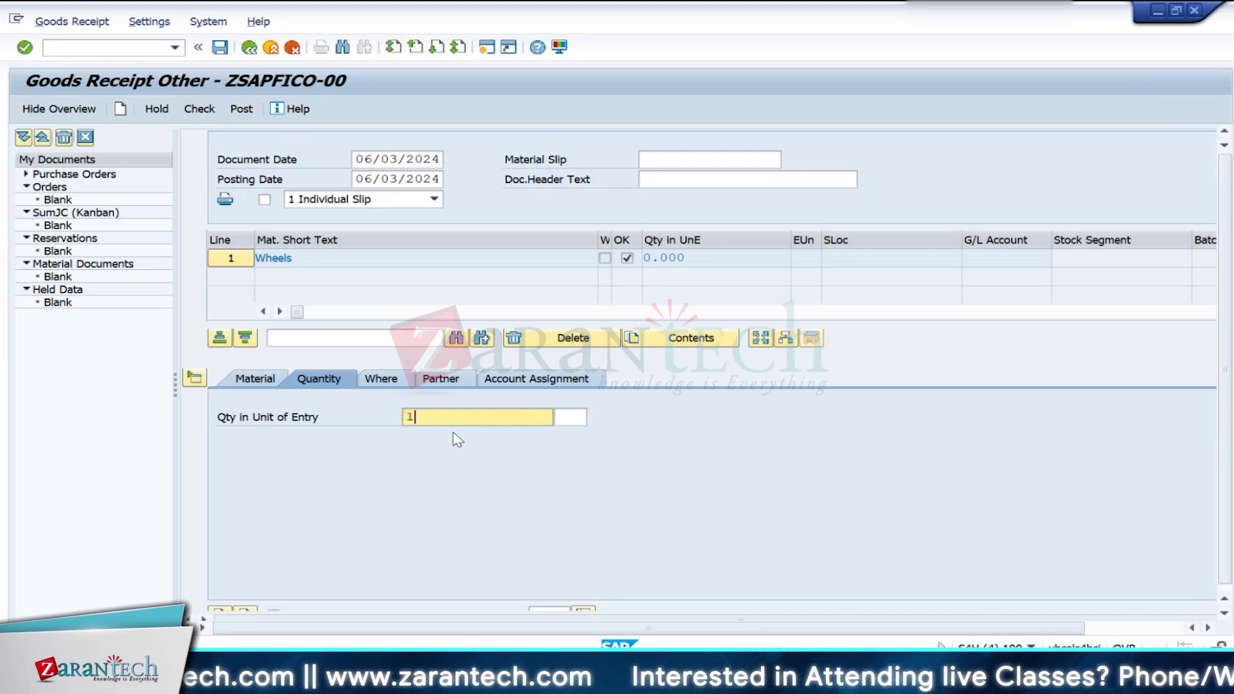
text(200)
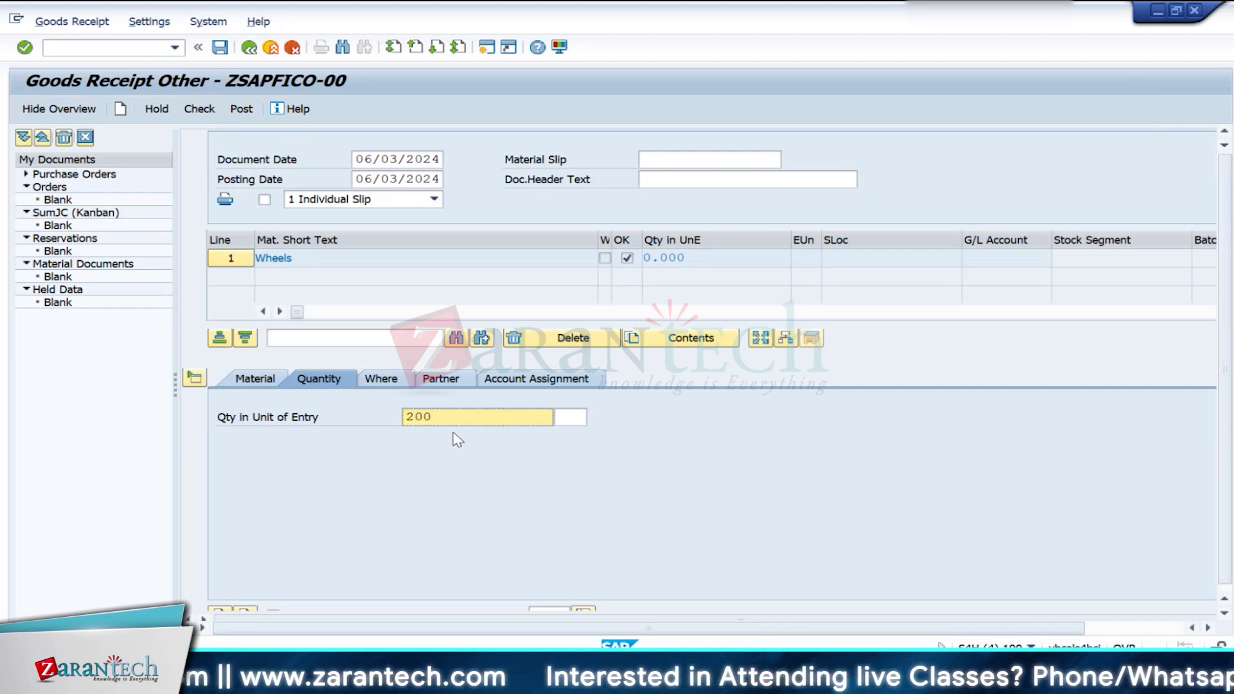
Step: Assign plant IN10 and storage location 0001 to the Wheels item
click(397, 389)
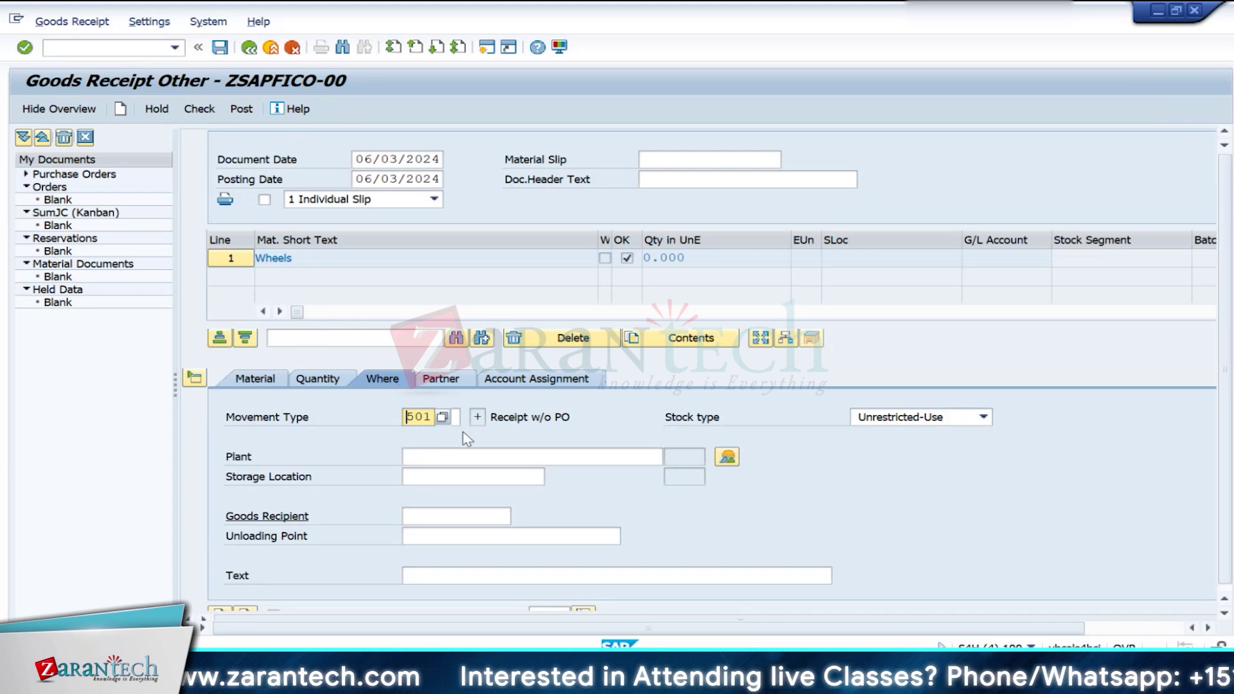
click(429, 457)
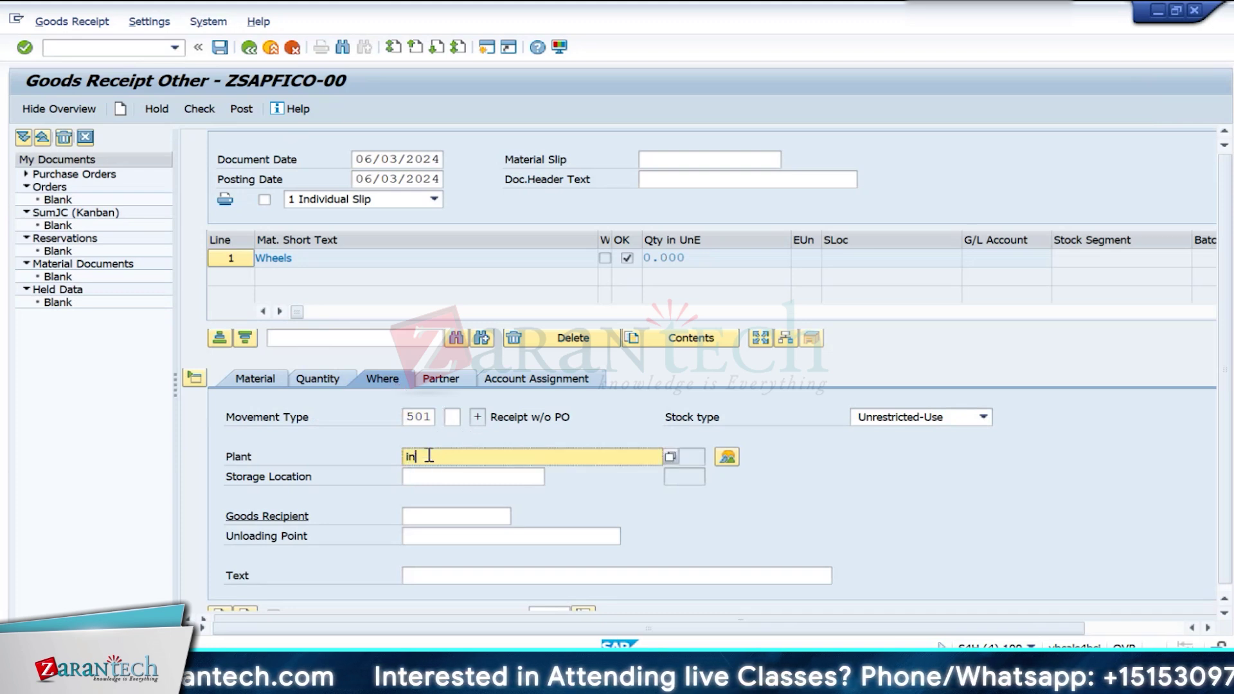
text(in10)
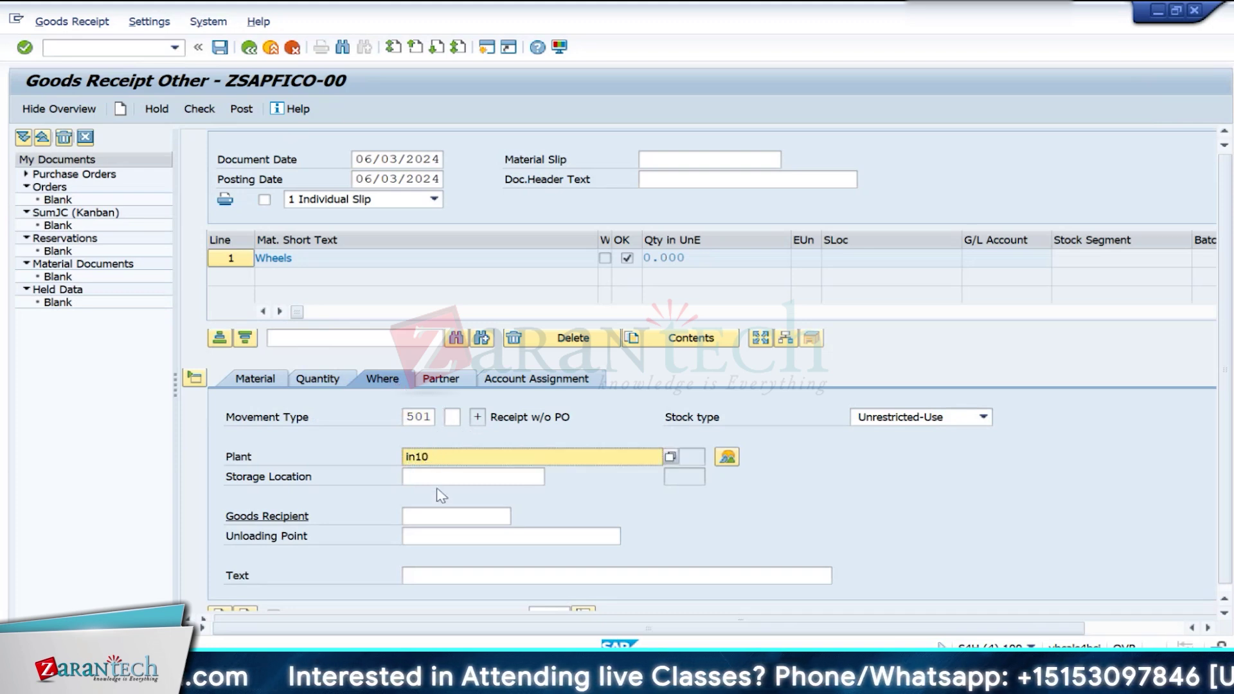
click(441, 476)
text(00)
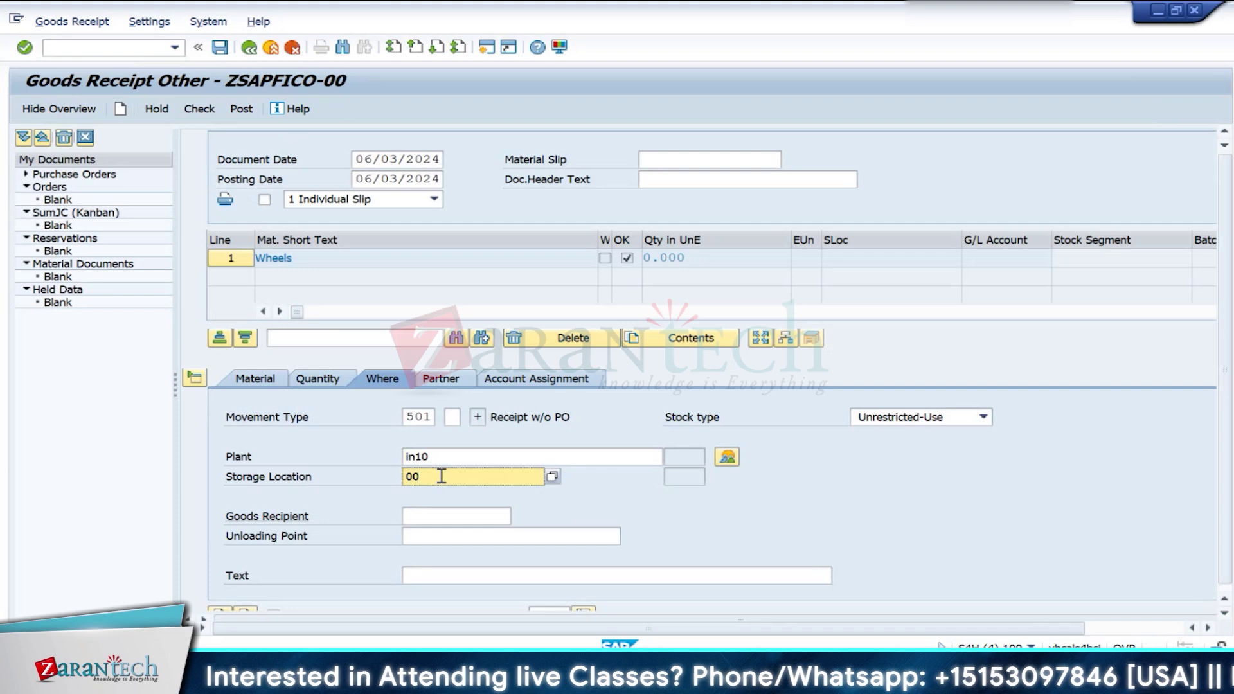
text(01)
key(Return)
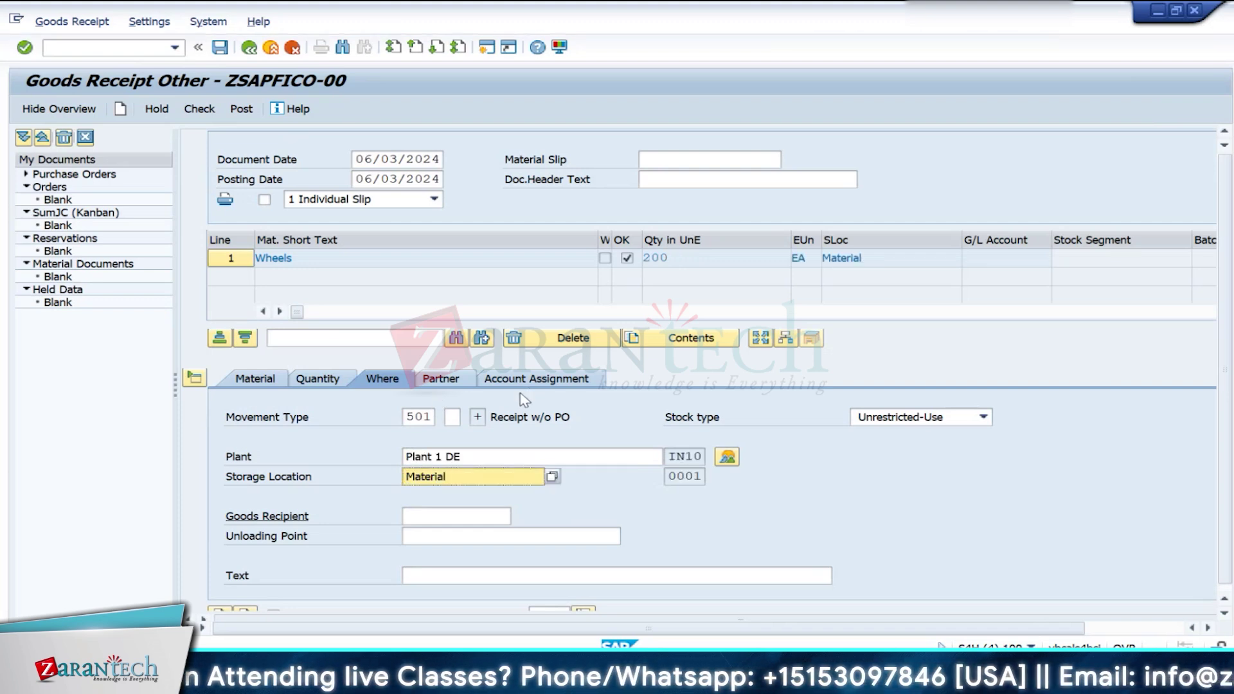
Step: Check the goods receipt document, read the long text of the logged message including its table reference, and close the log
scroll(342, 508, down, 1)
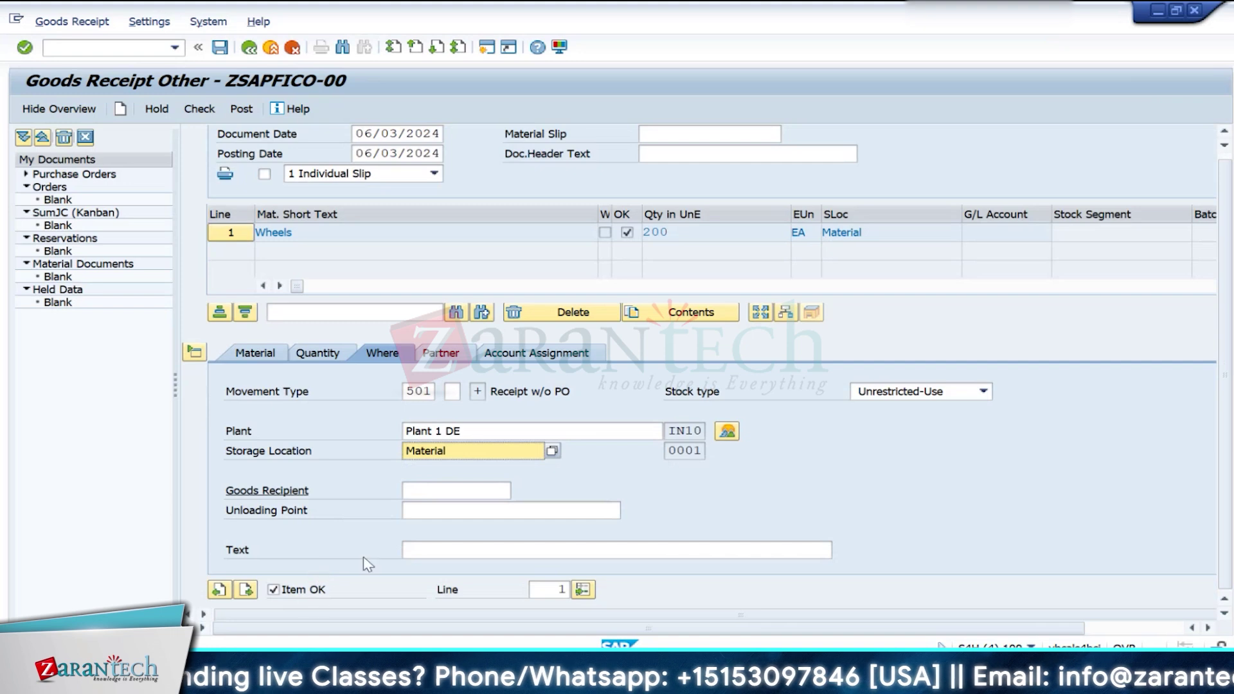
click(199, 109)
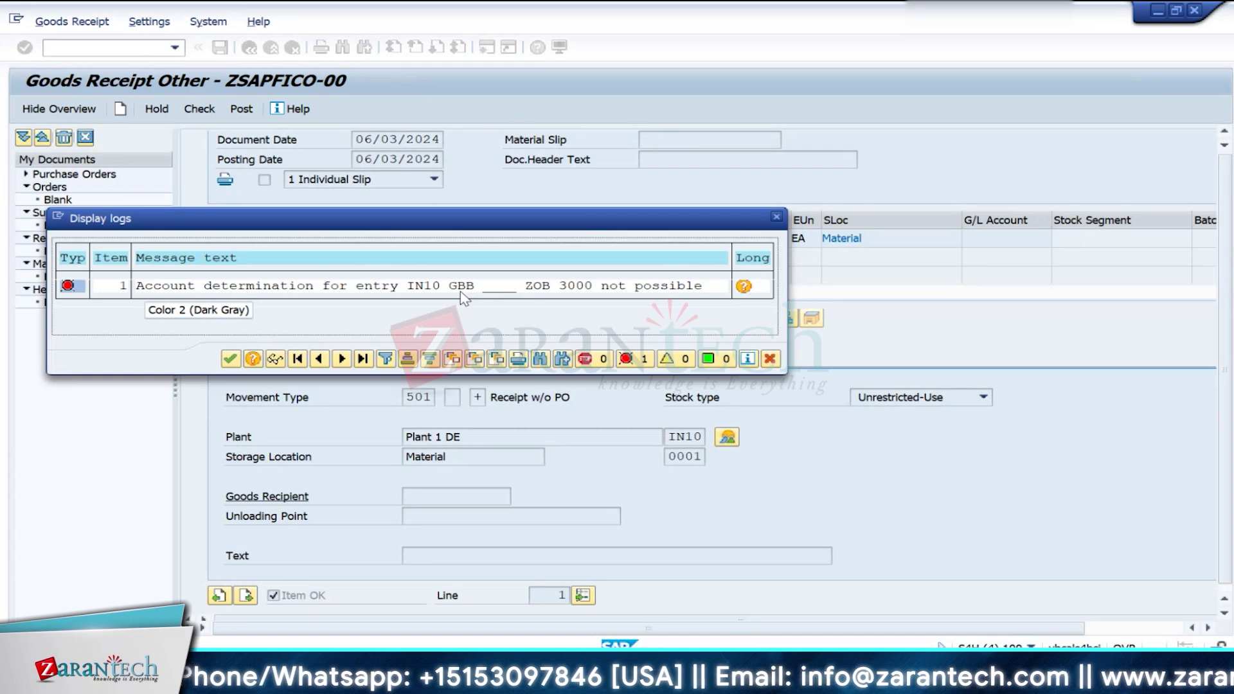
click(742, 286)
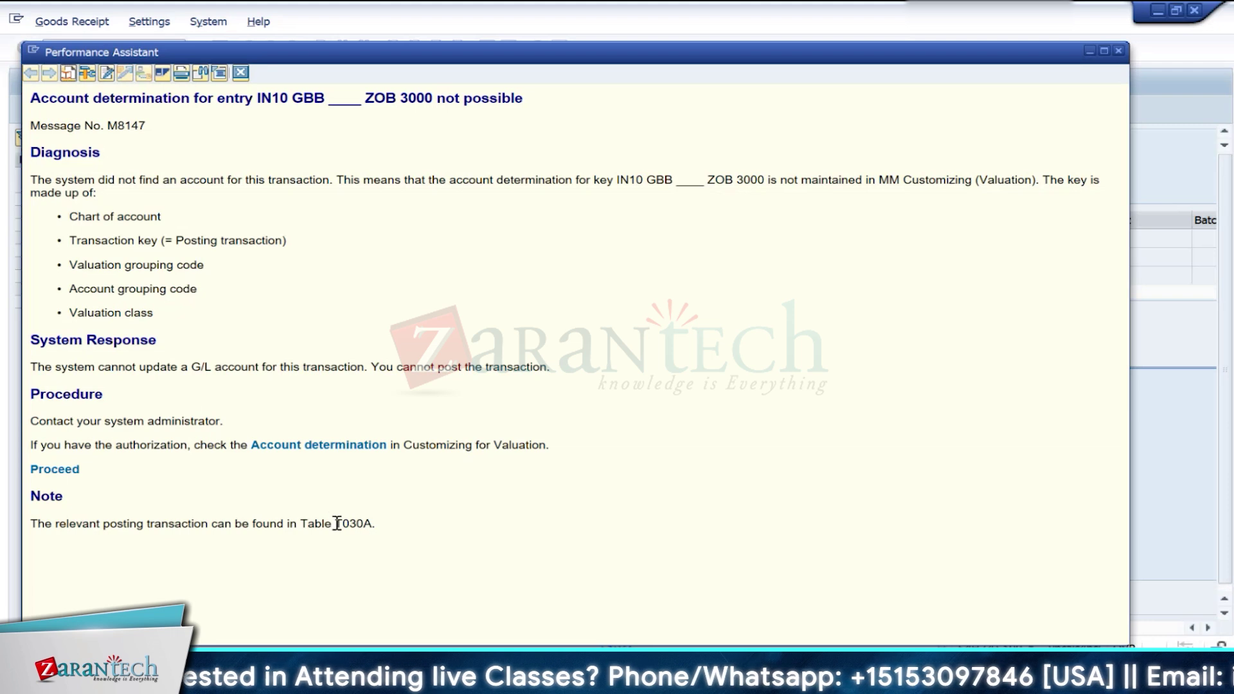
drag(335, 524, 374, 525)
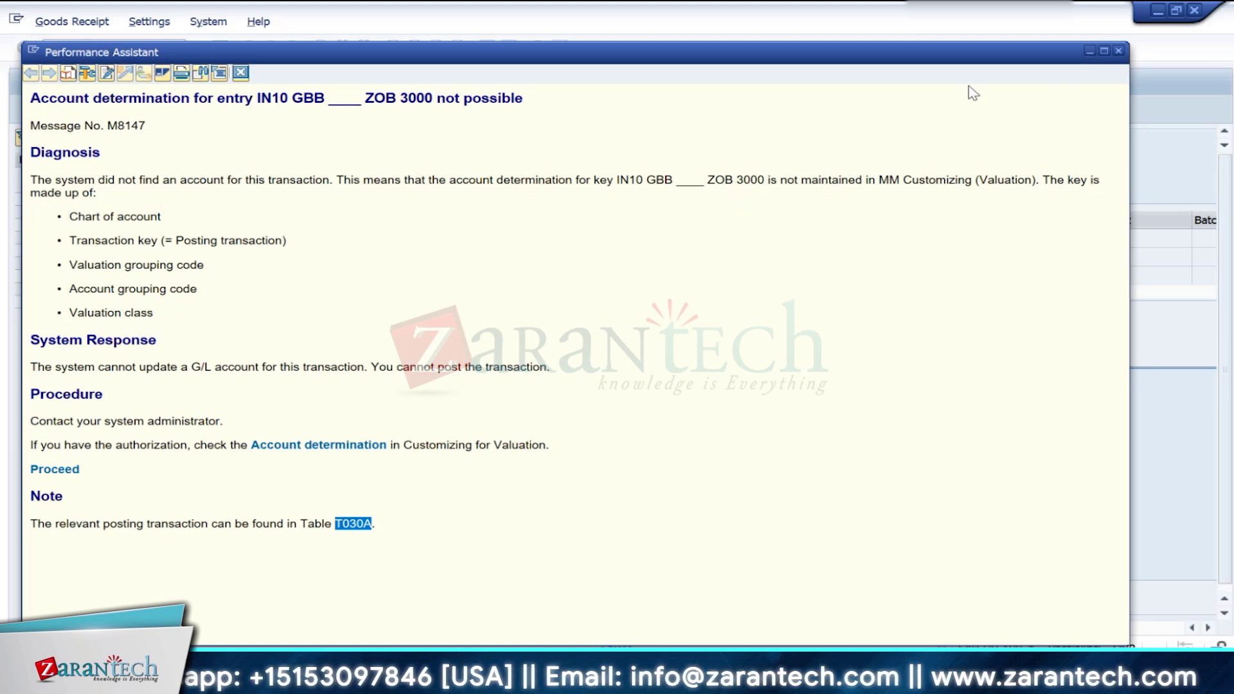
click(1118, 51)
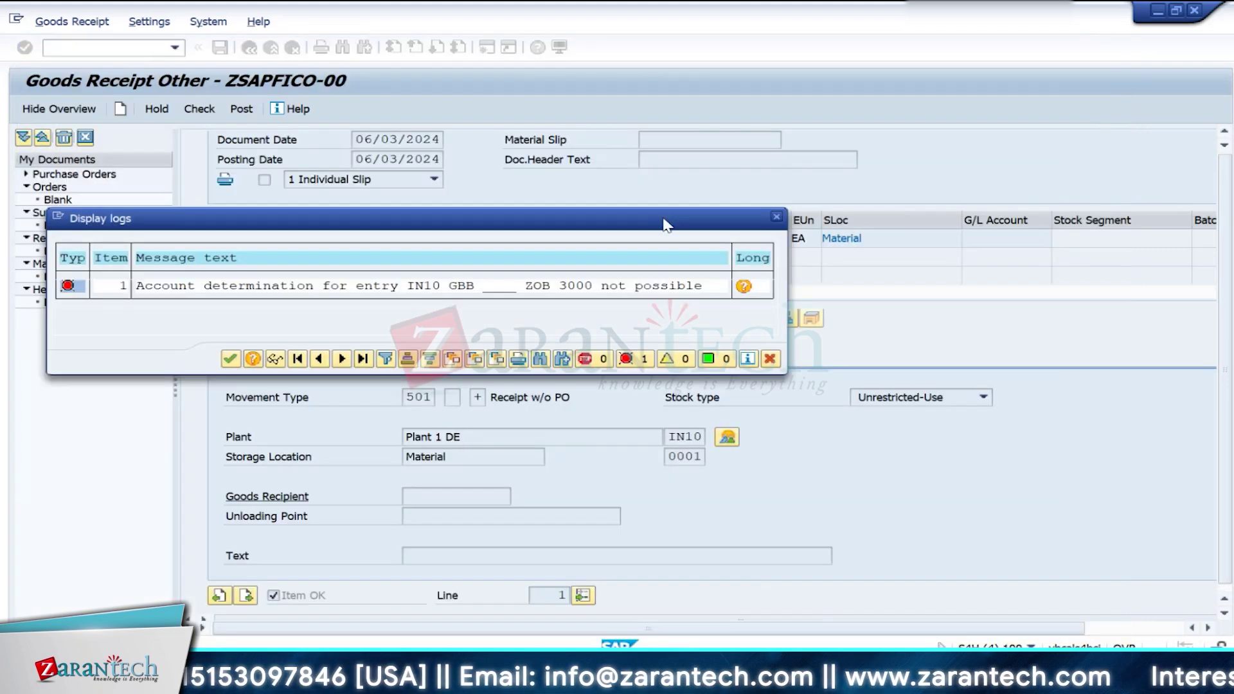
click(776, 217)
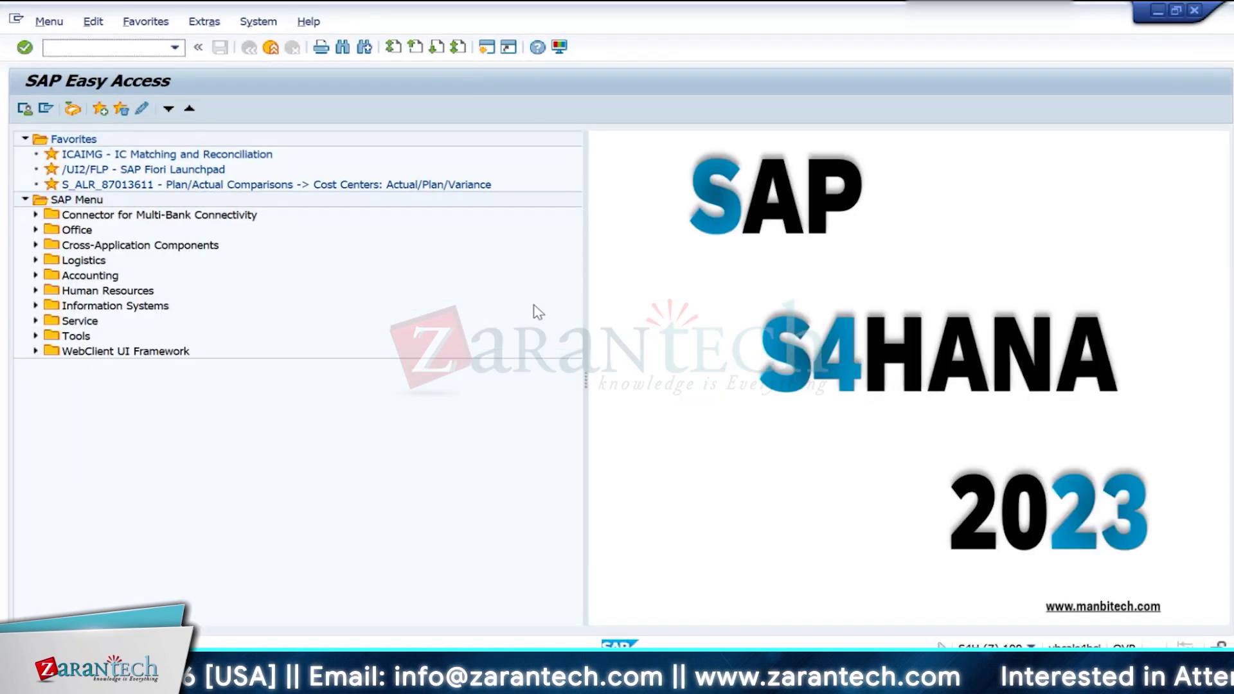
Step: Display the T030A table entries for transaction GBB with SE16, then return to the SAP Easy Access screen
text(se16)
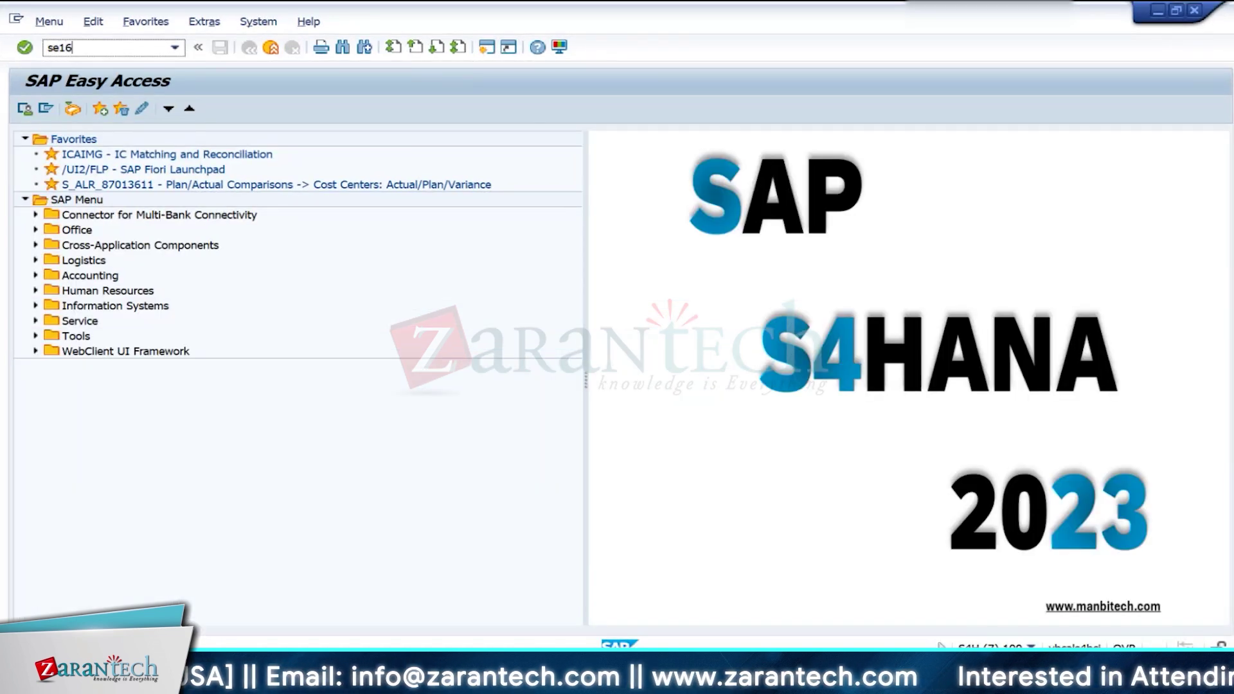
key(Return)
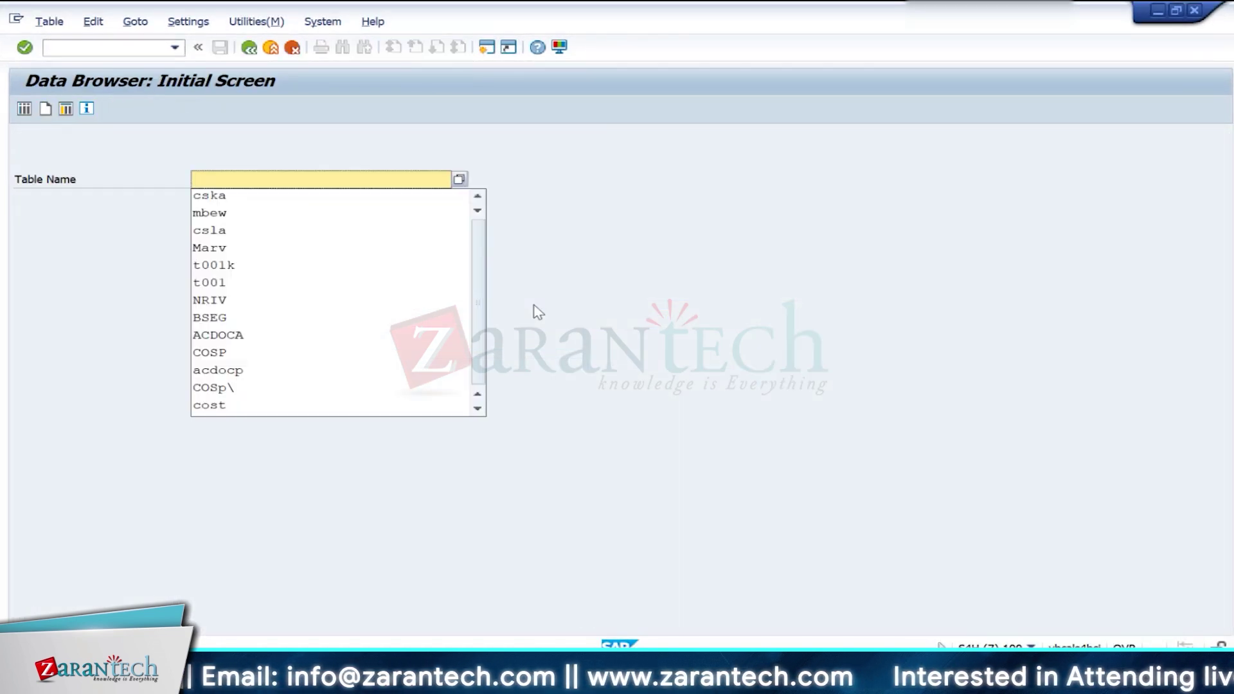
text(t0)
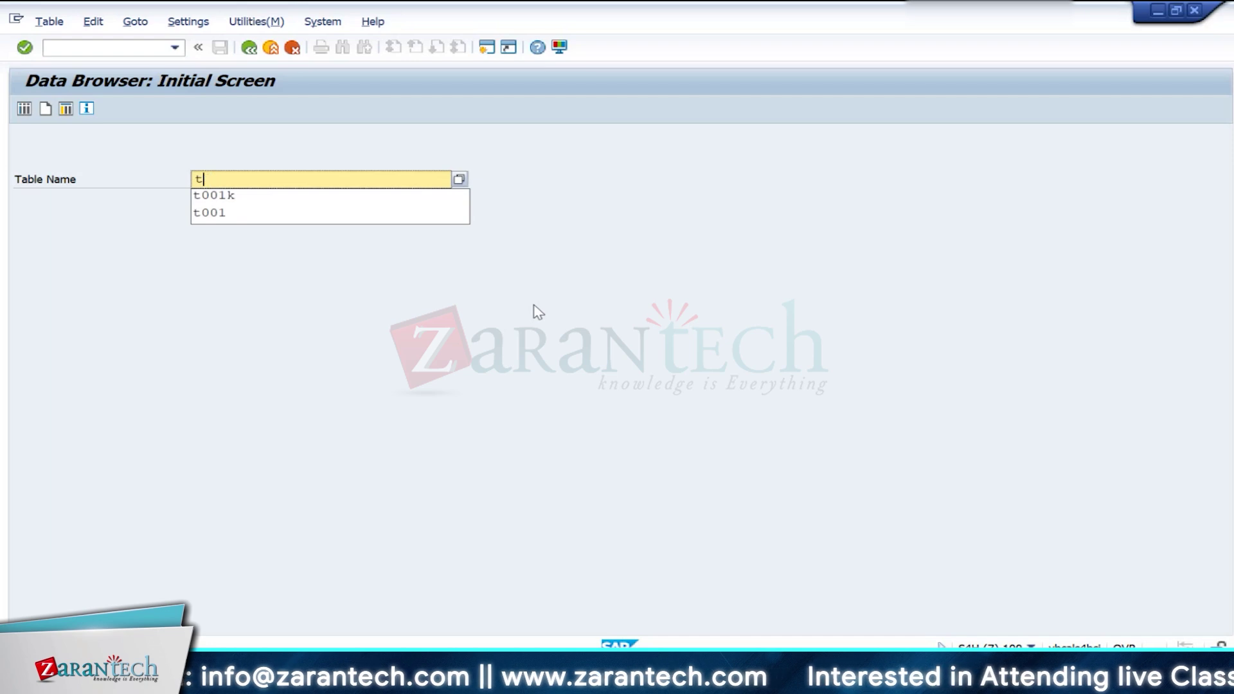
key(BackSpace)
text(T030A)
key(Return)
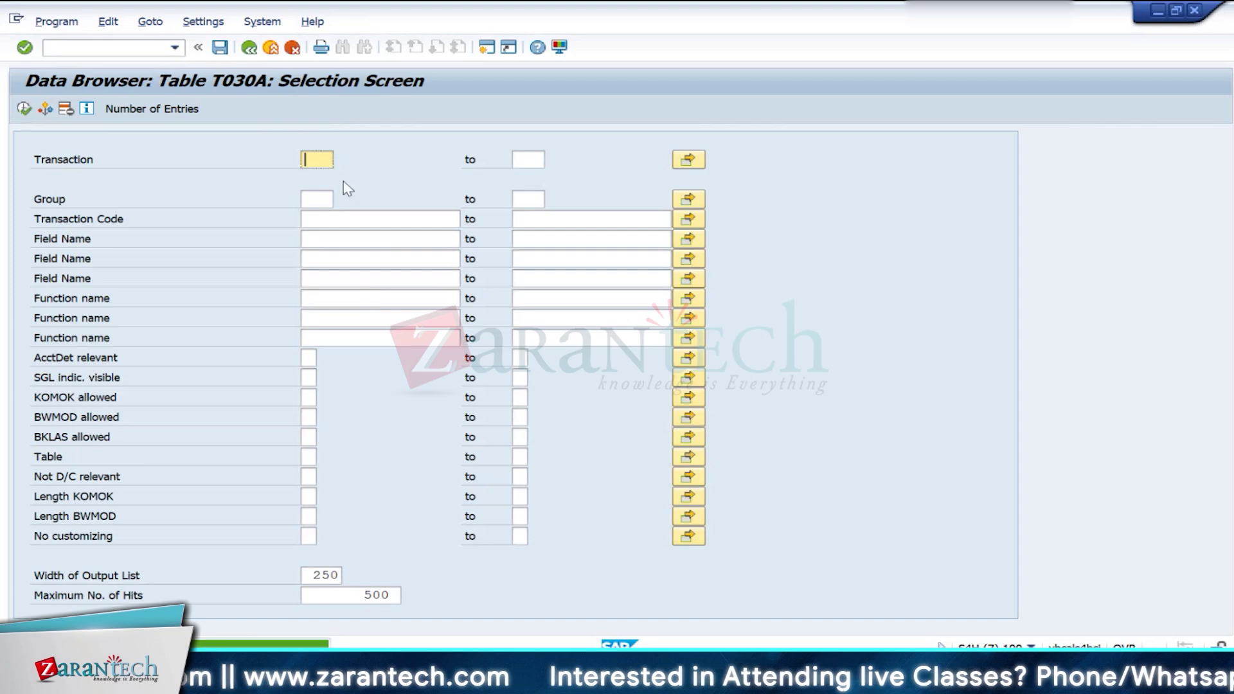
text(gbb)
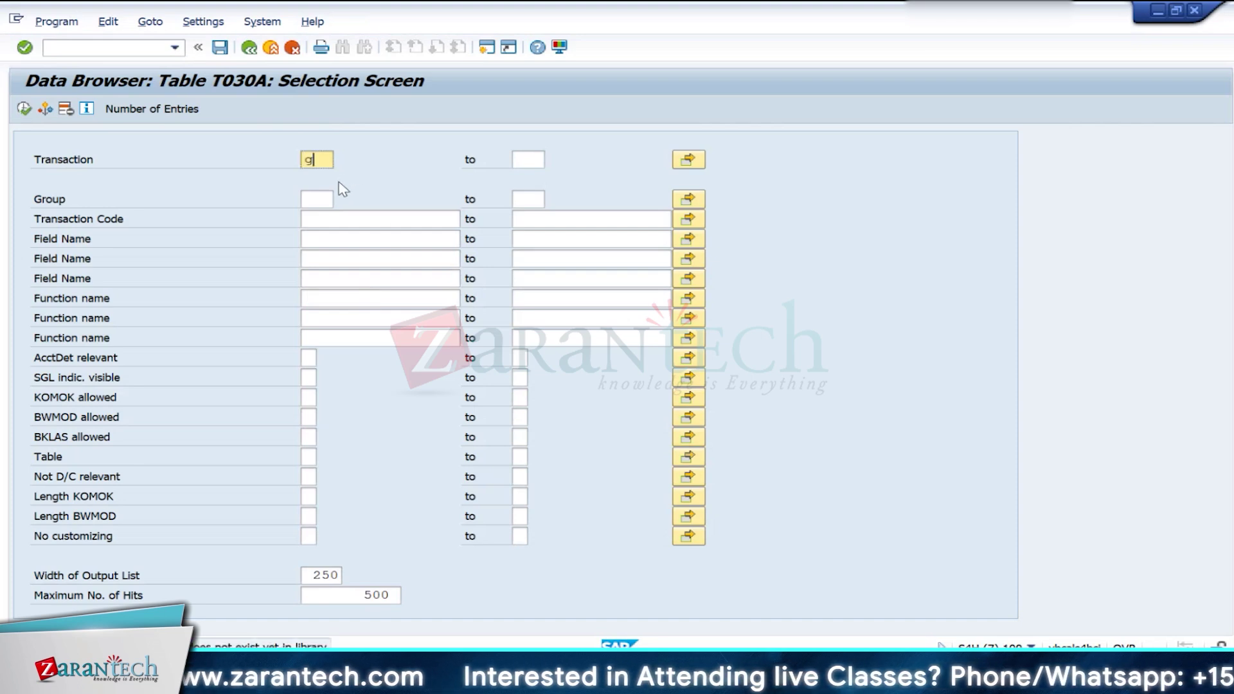
click(25, 109)
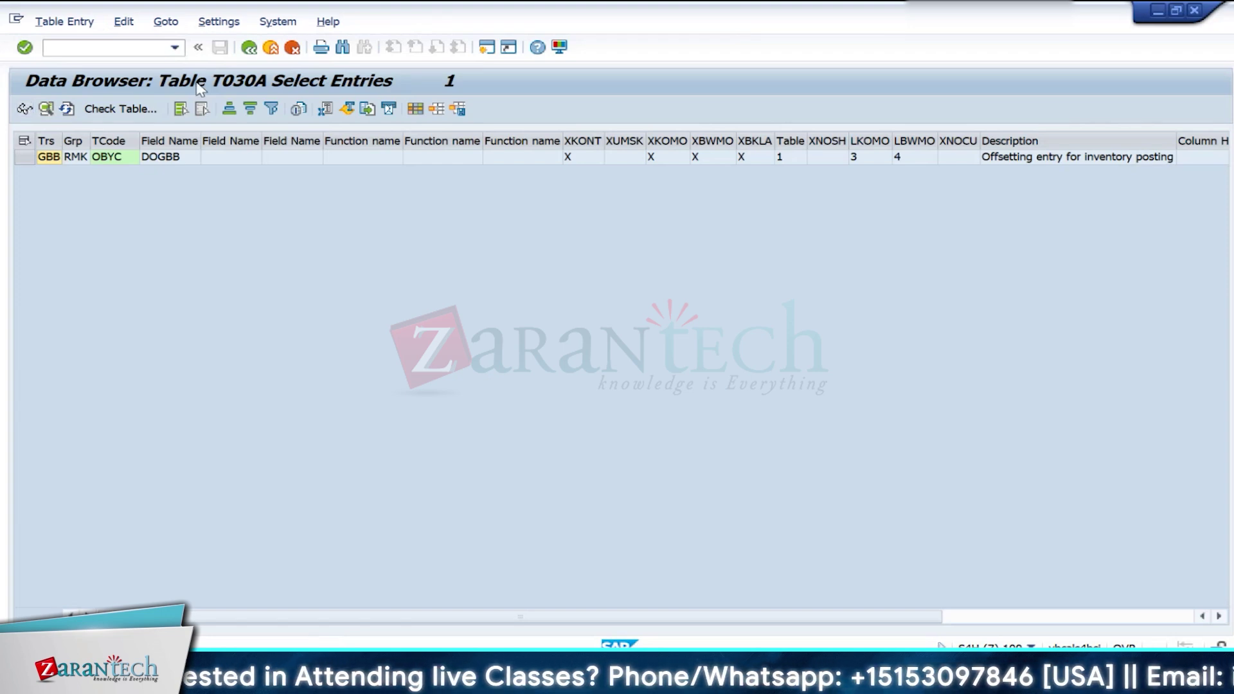
click(247, 49)
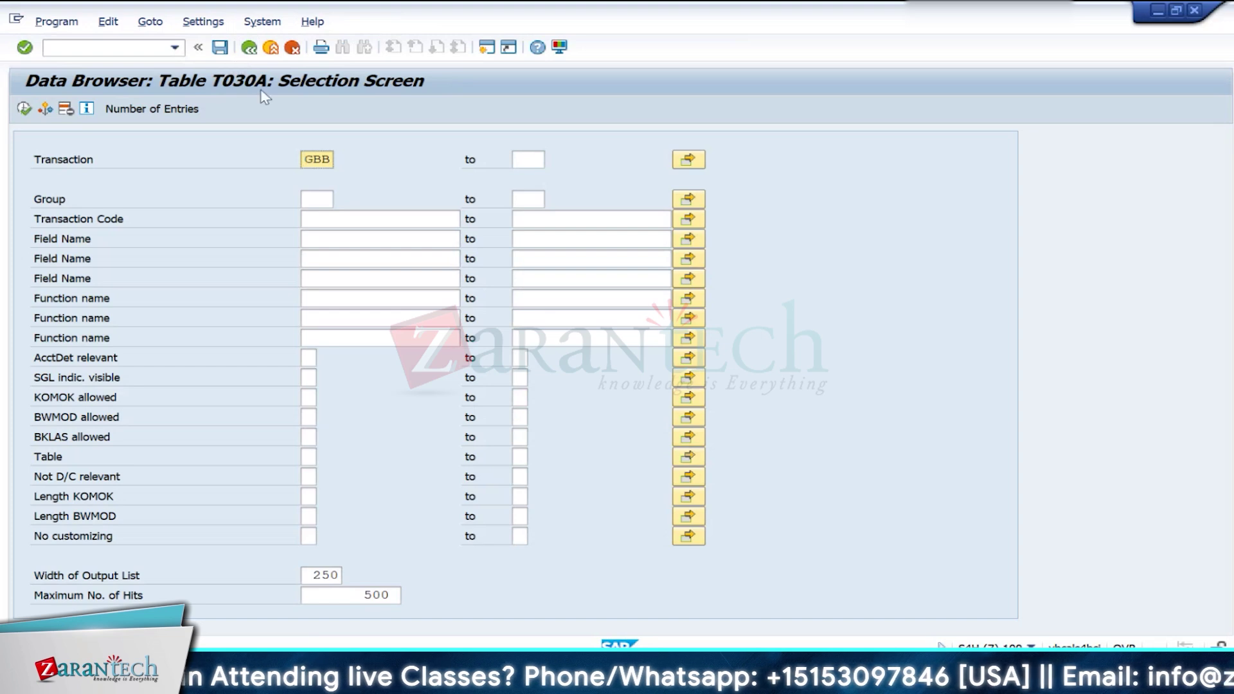
click(335, 218)
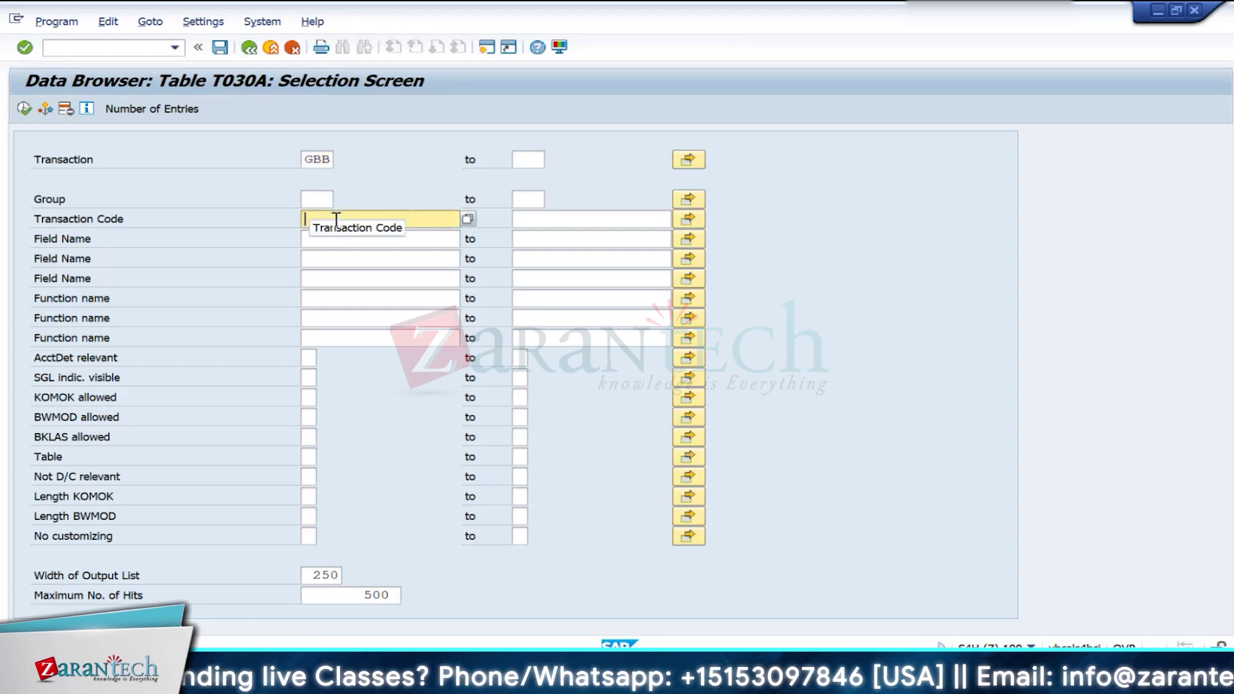
click(251, 50)
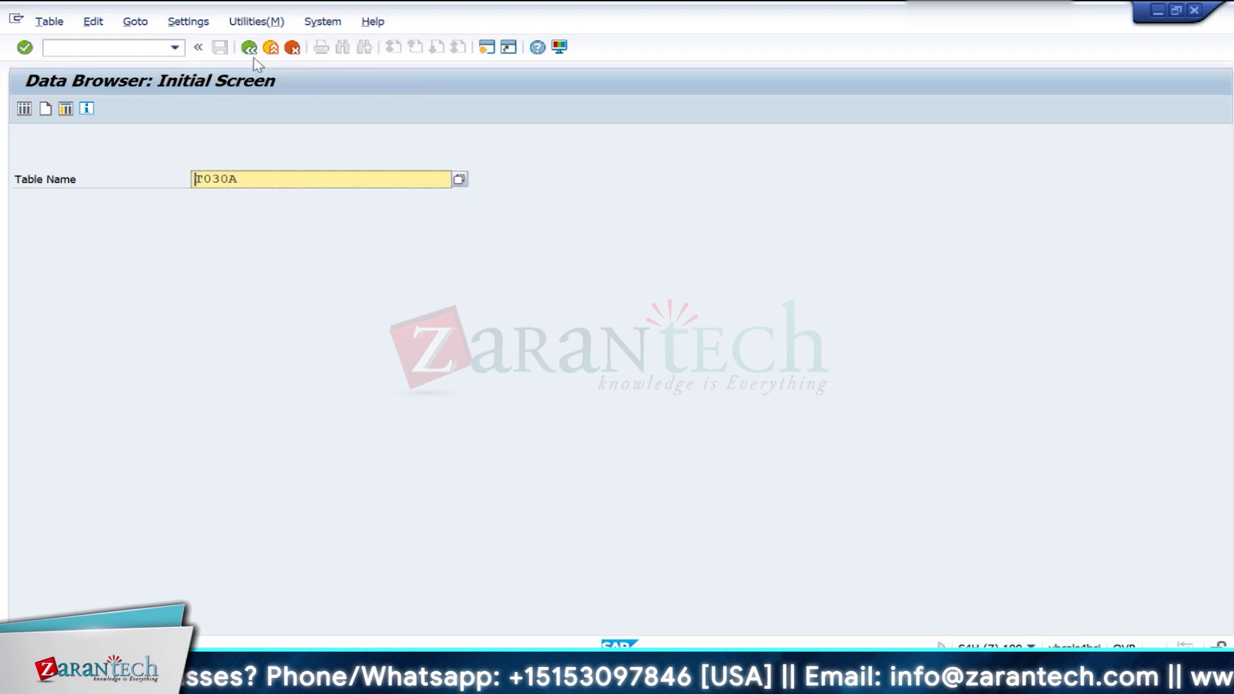
click(271, 49)
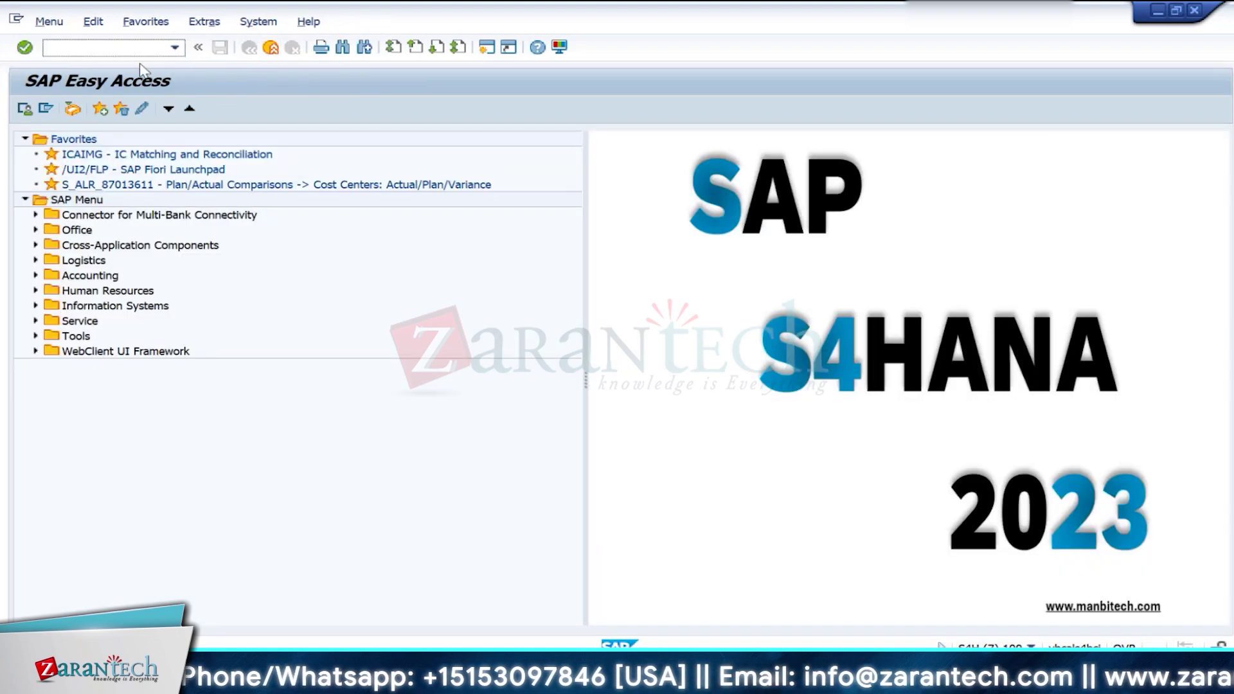
Step: Open the movement type customizing with OMJJ, restricting the work area to movement type 561
text(omjj)
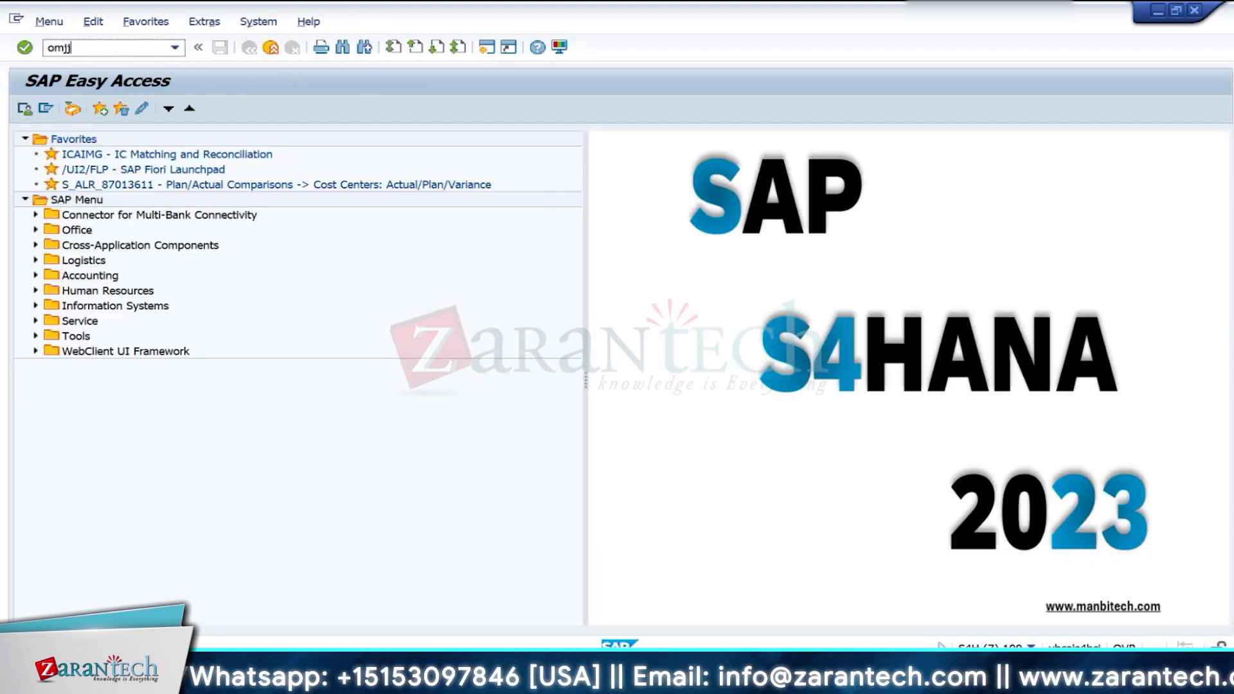
key(Return)
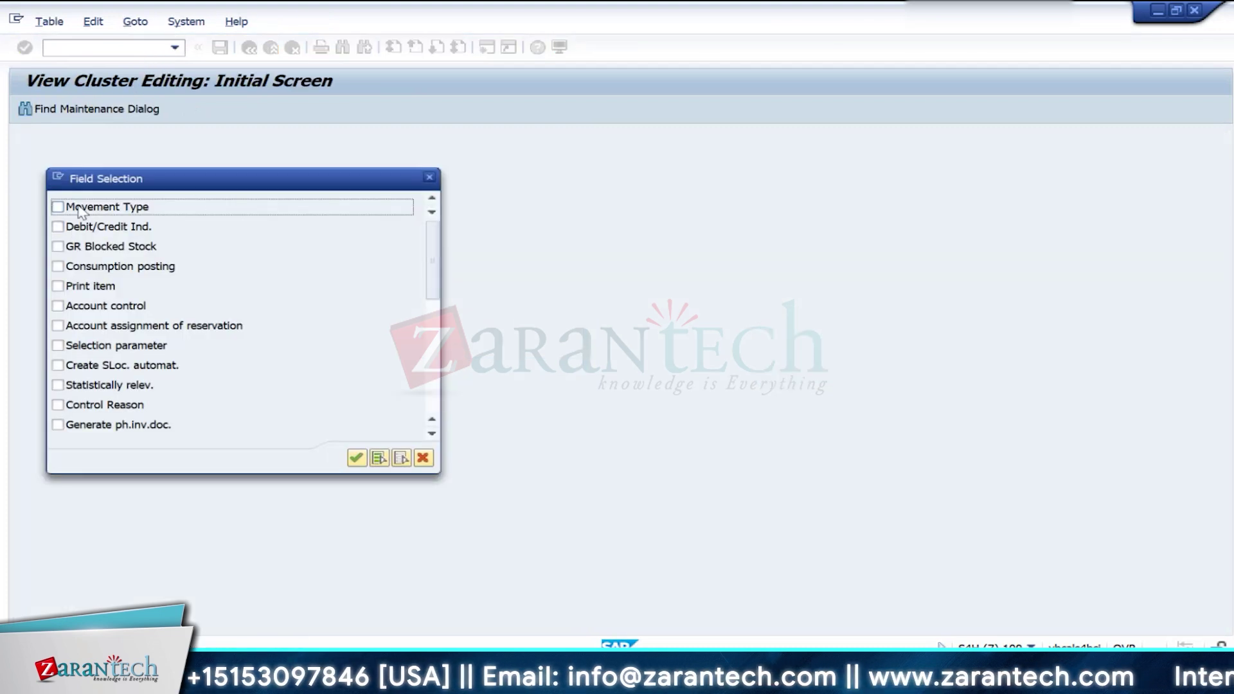
click(79, 210)
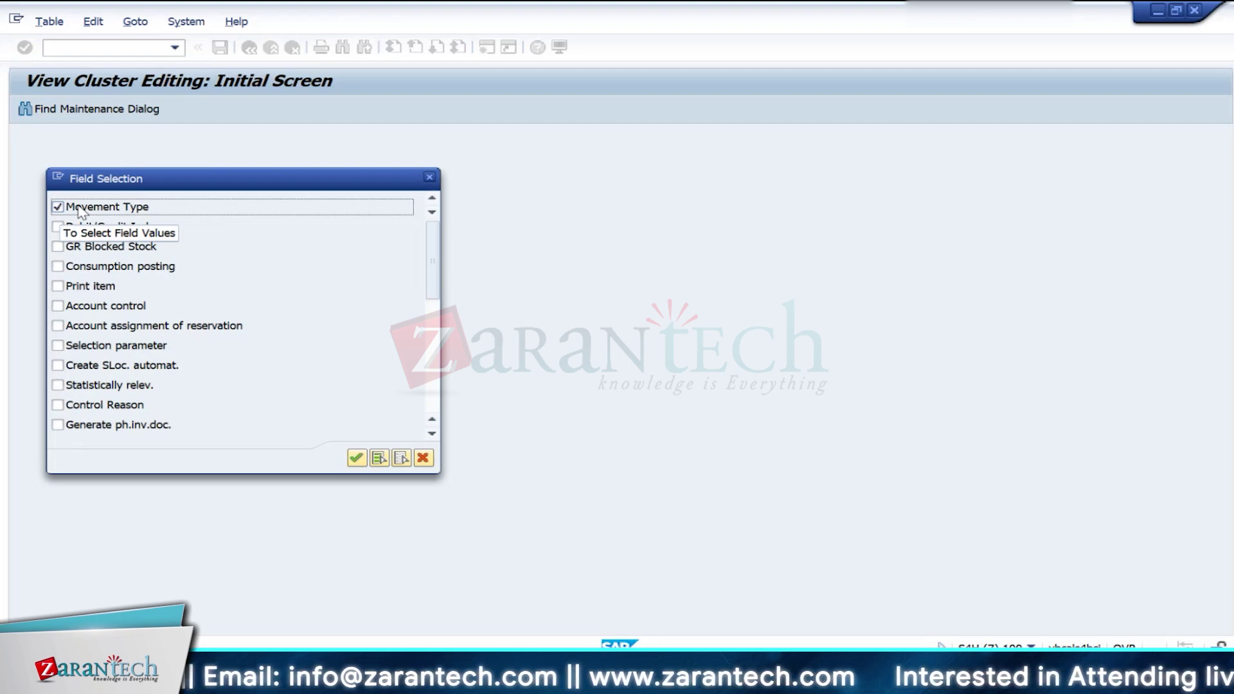
key(Return)
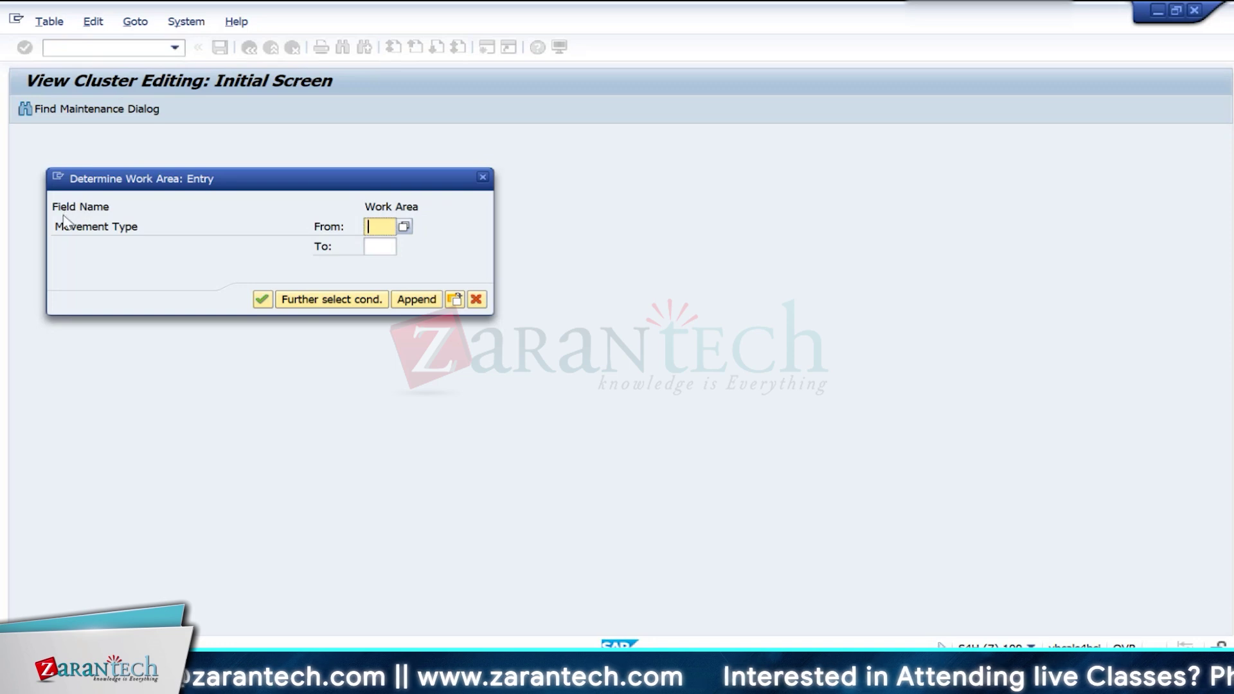
text(561)
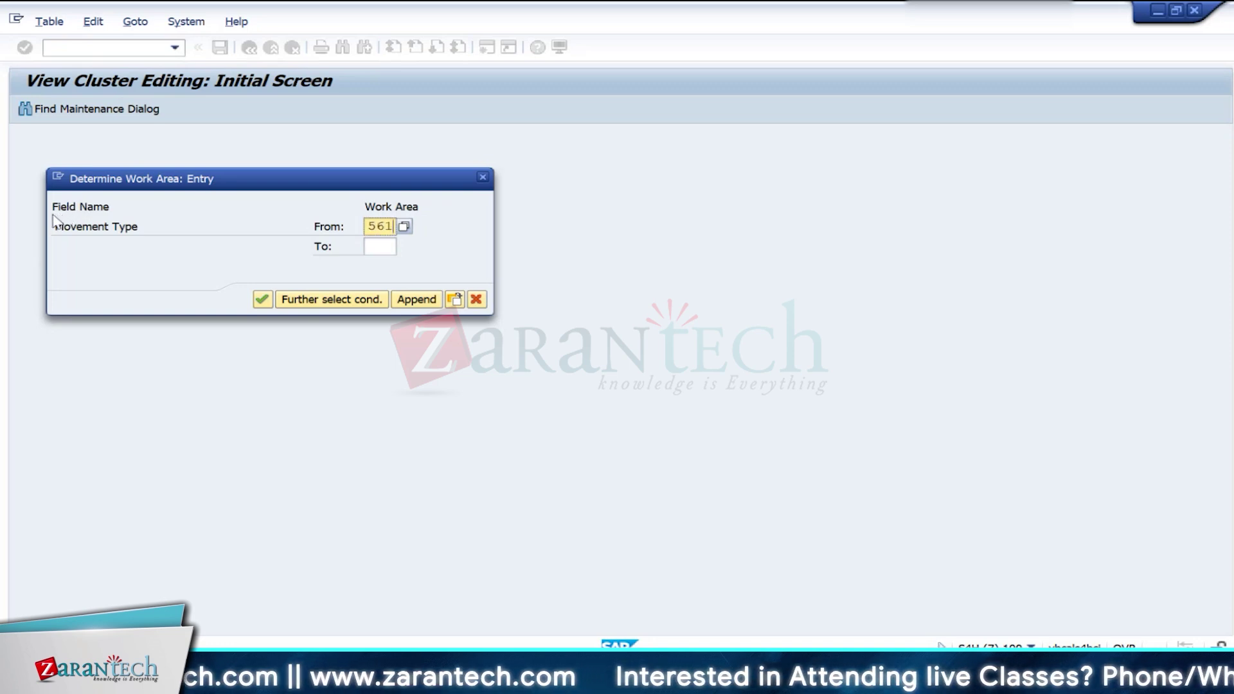
key(Return)
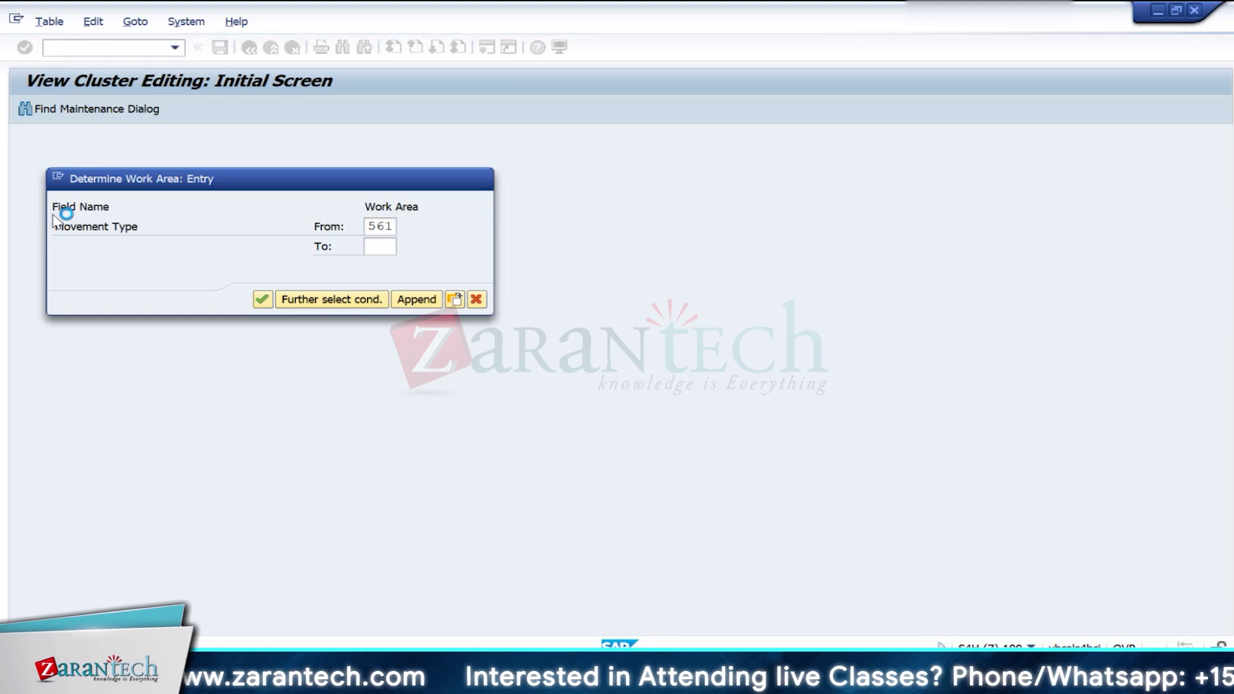
Step: Switch back to the goods receipt and change the Wheels item's movement type to 561, initial entry of stock balances into unrestricted-use
key(alt+Tab)
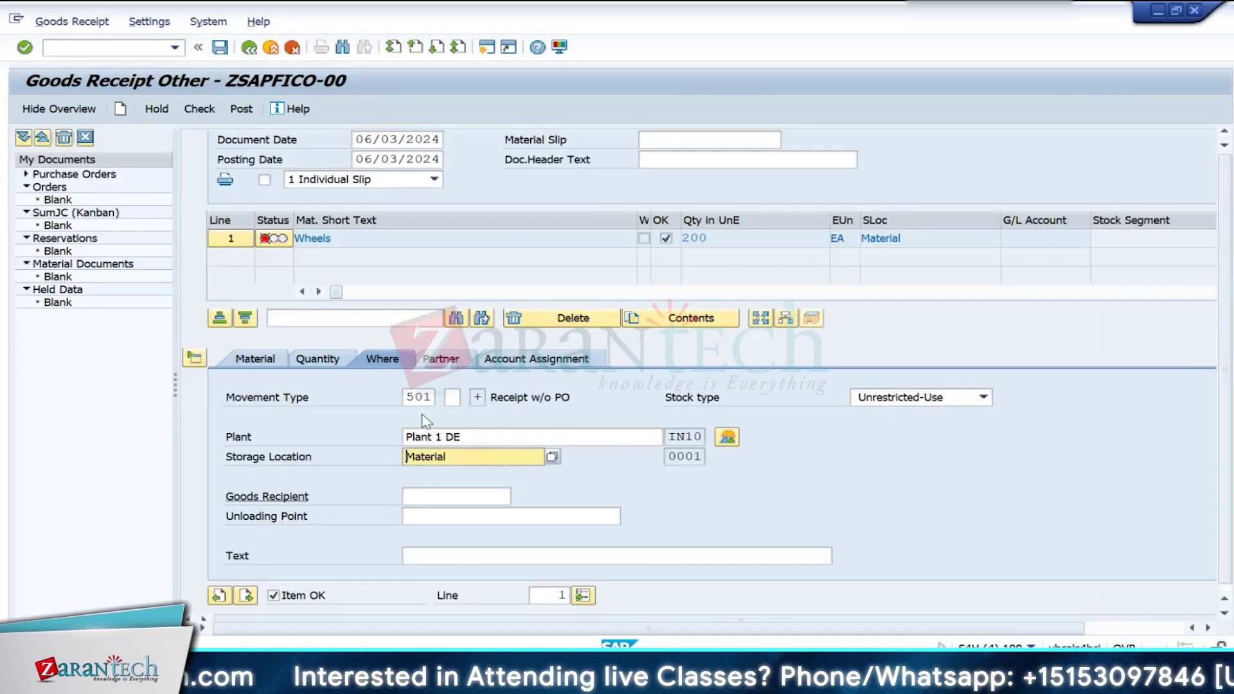
click(428, 395)
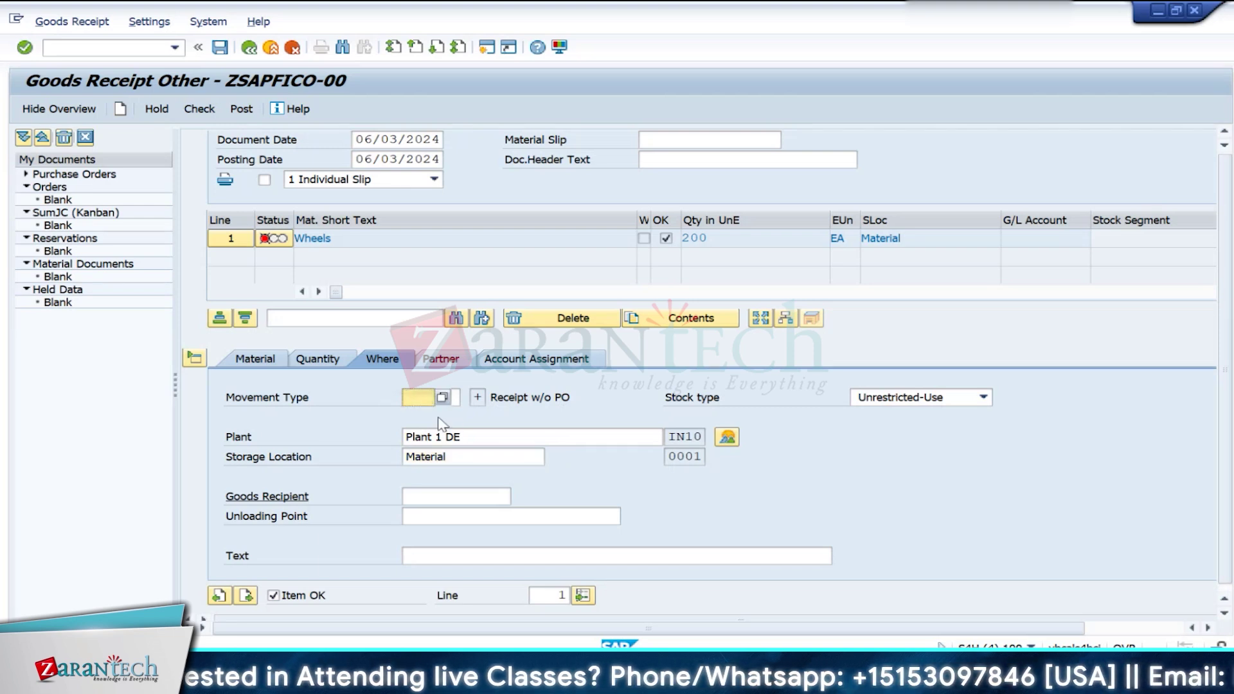
click(444, 401)
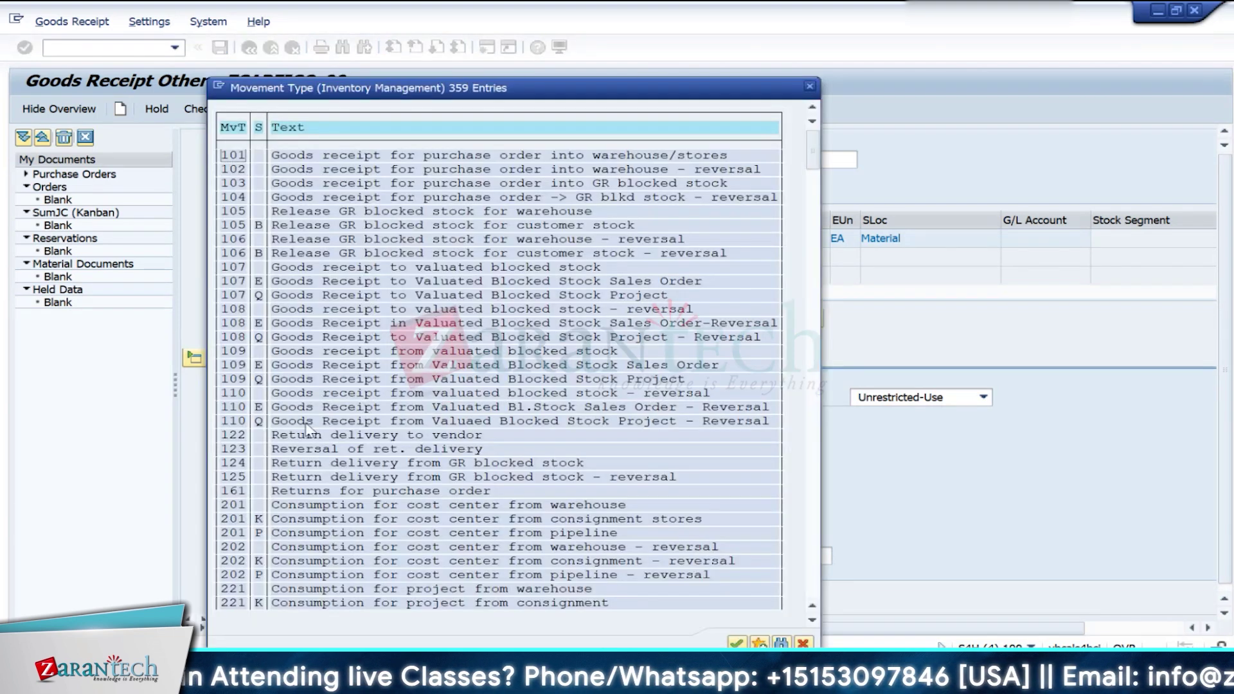
scroll(293, 466, down, 5)
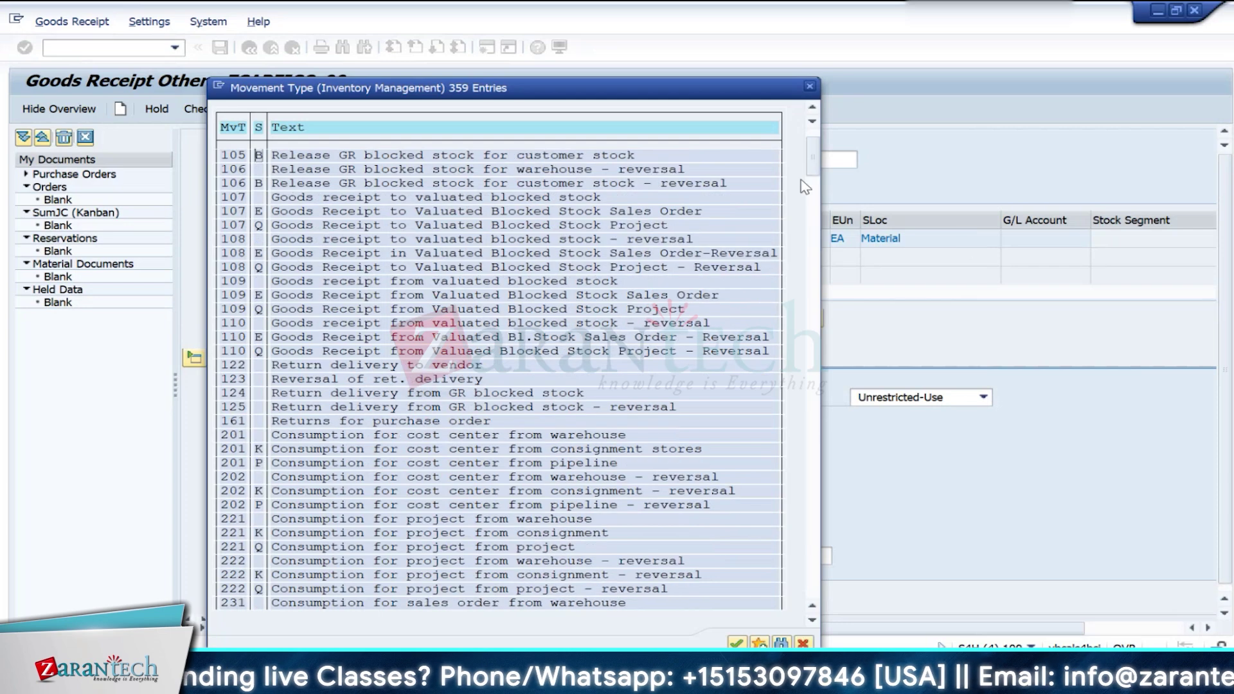
drag(812, 158, 800, 443)
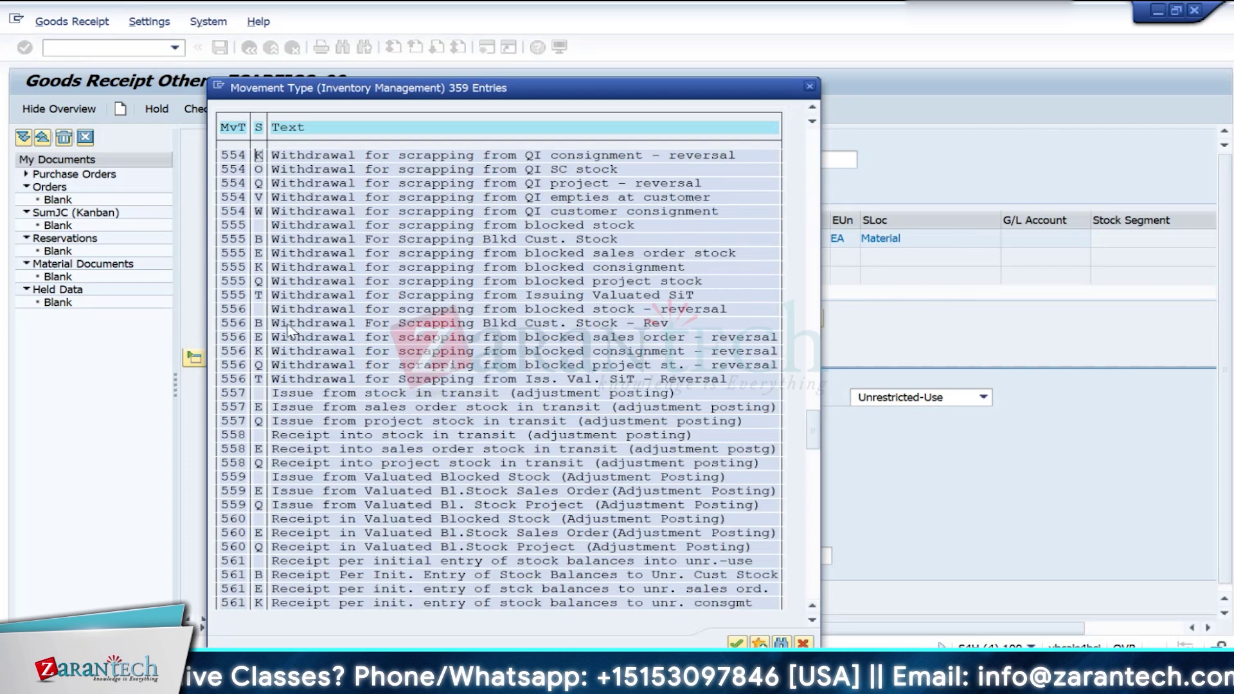
scroll(218, 565, down, 1)
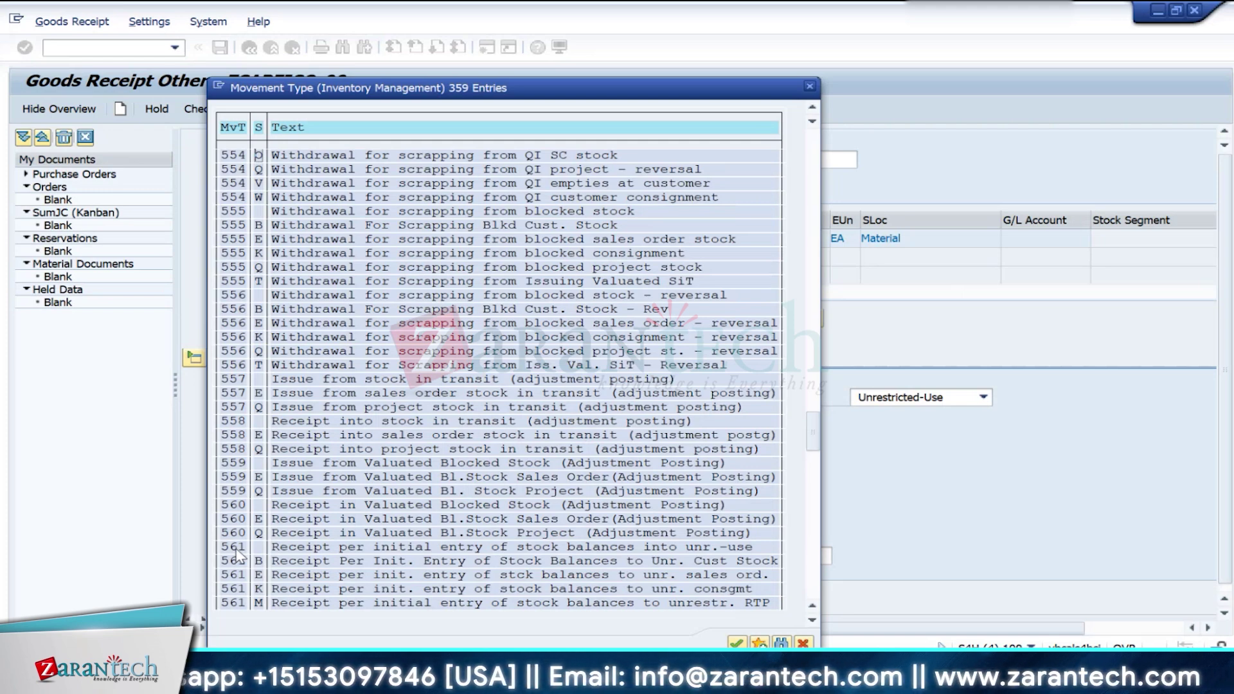
double_click(236, 547)
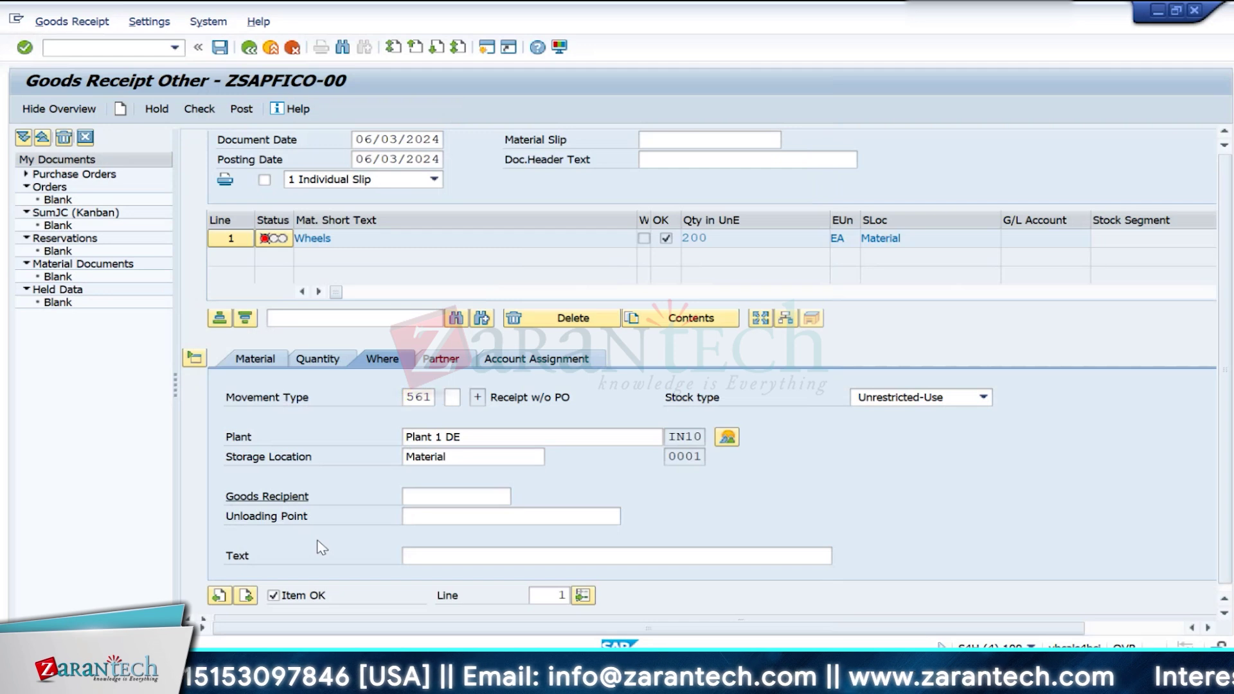
key(Return)
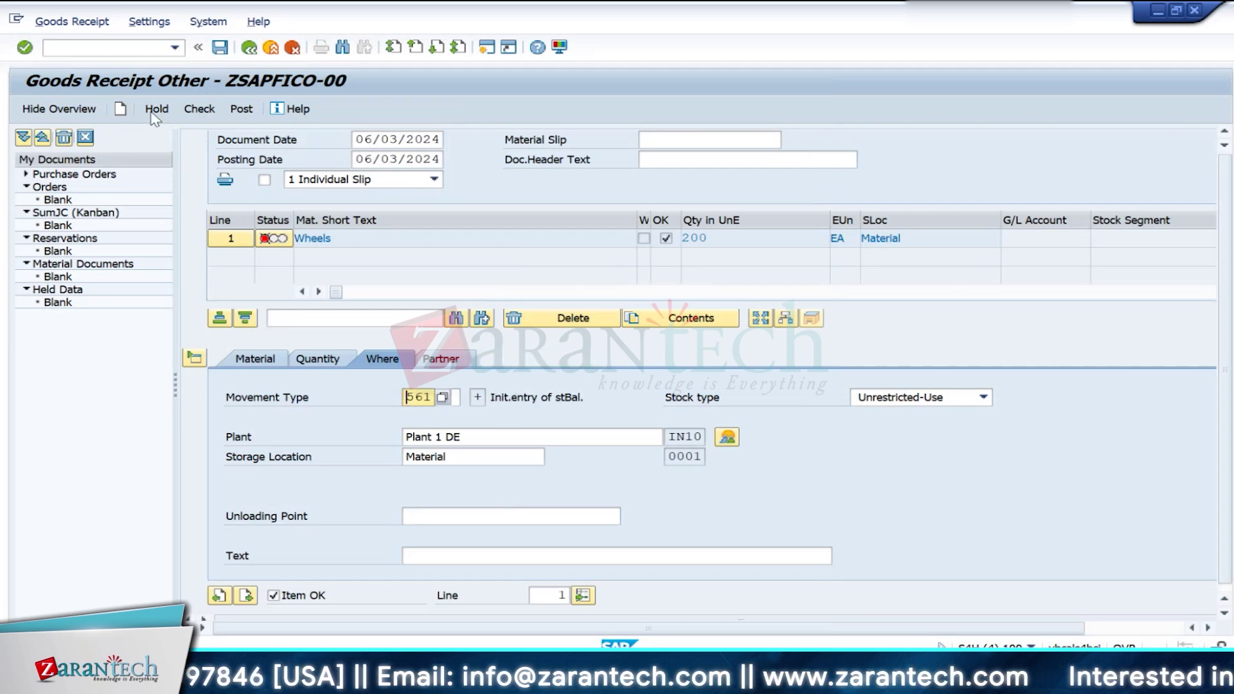
Step: Check the goods receipt with movement type 561, read the logged message's long text with its account determination key, and close the log
click(205, 112)
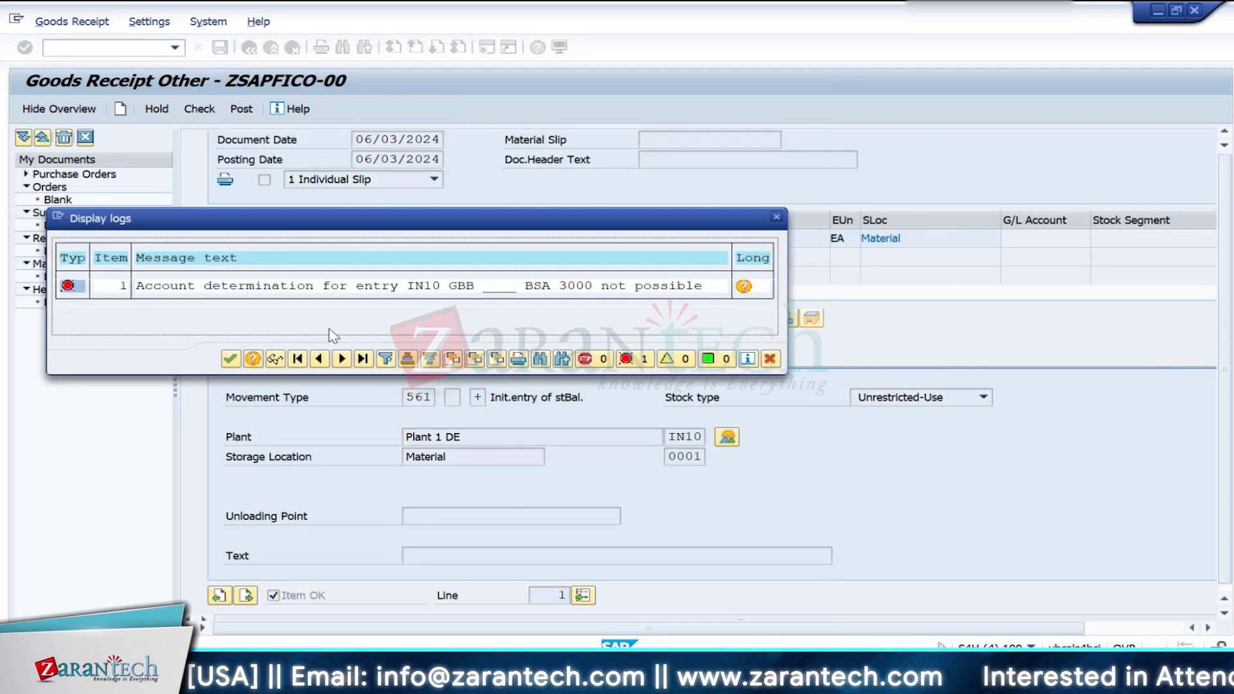
click(744, 286)
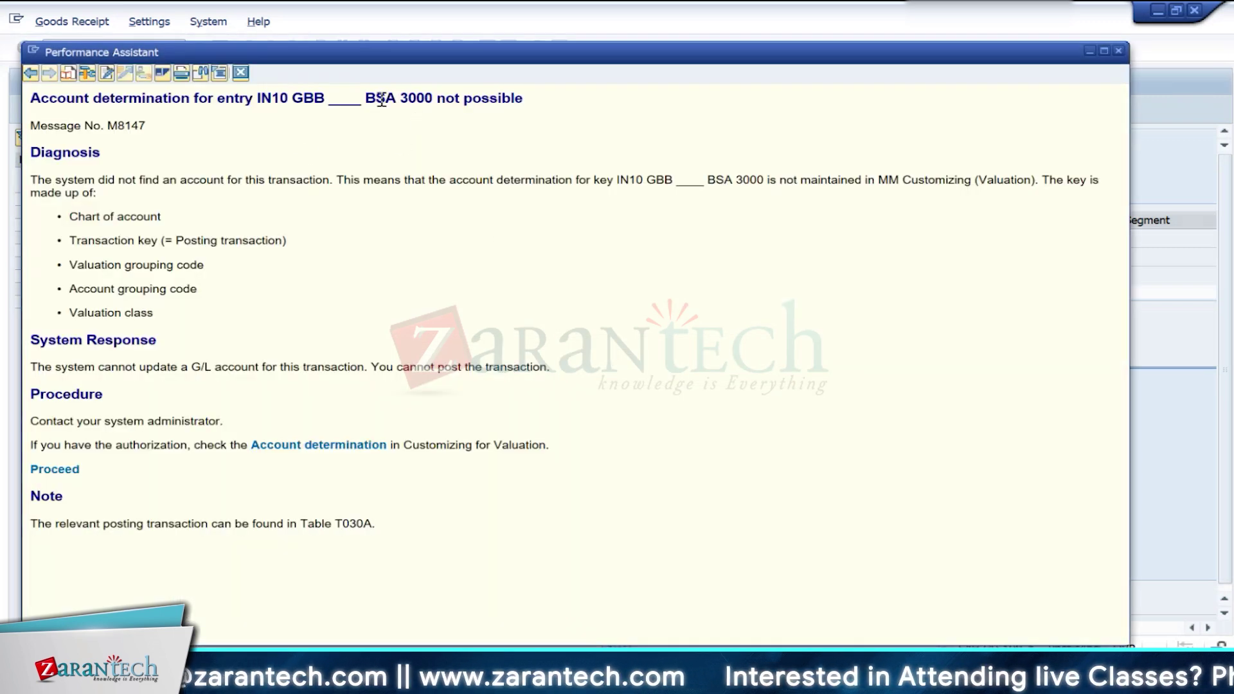
drag(401, 98, 372, 98)
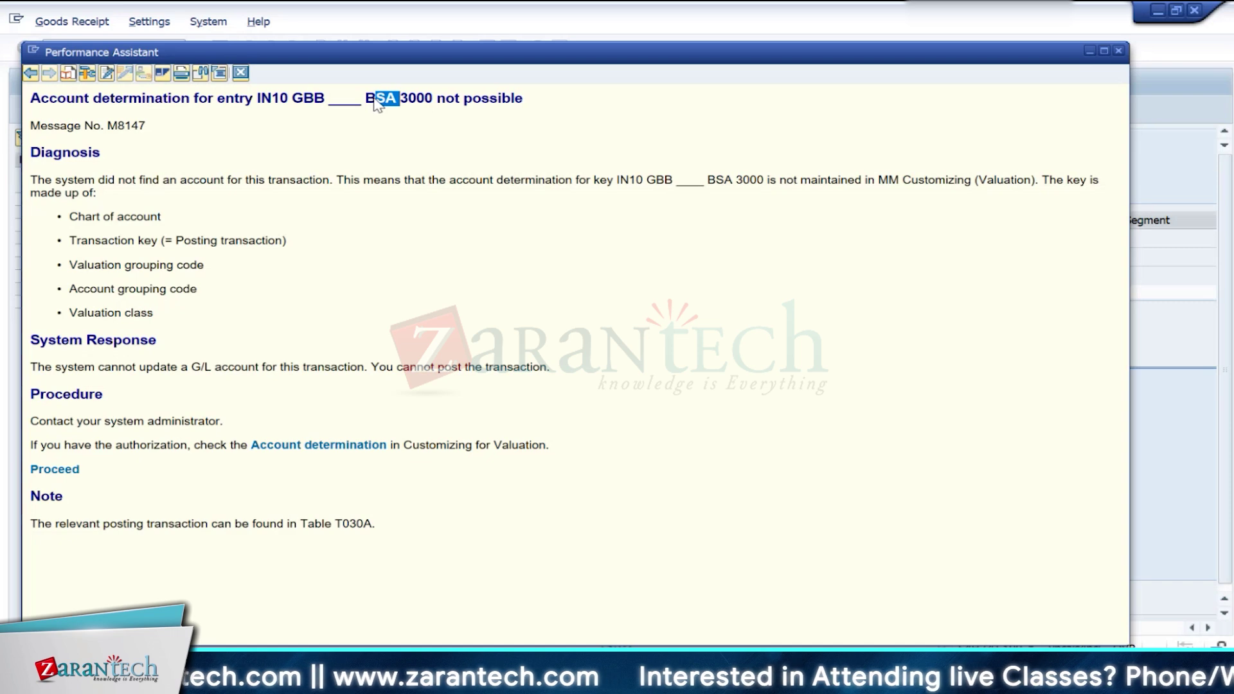
click(1113, 50)
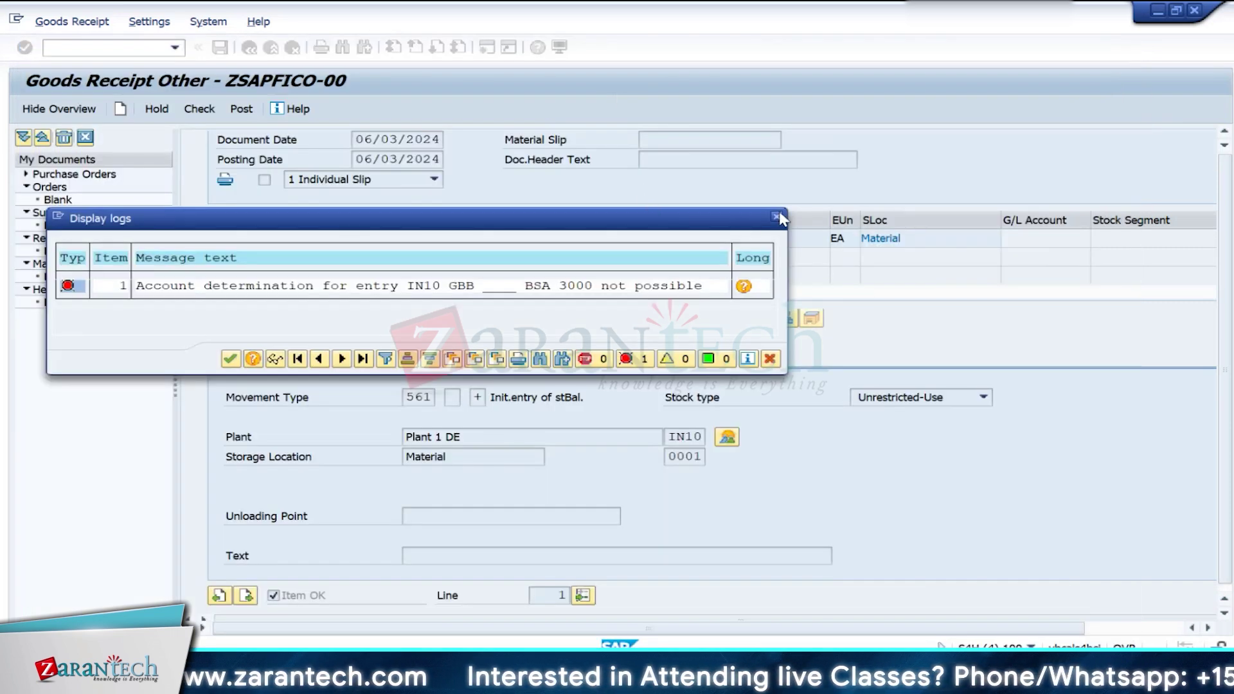
click(777, 217)
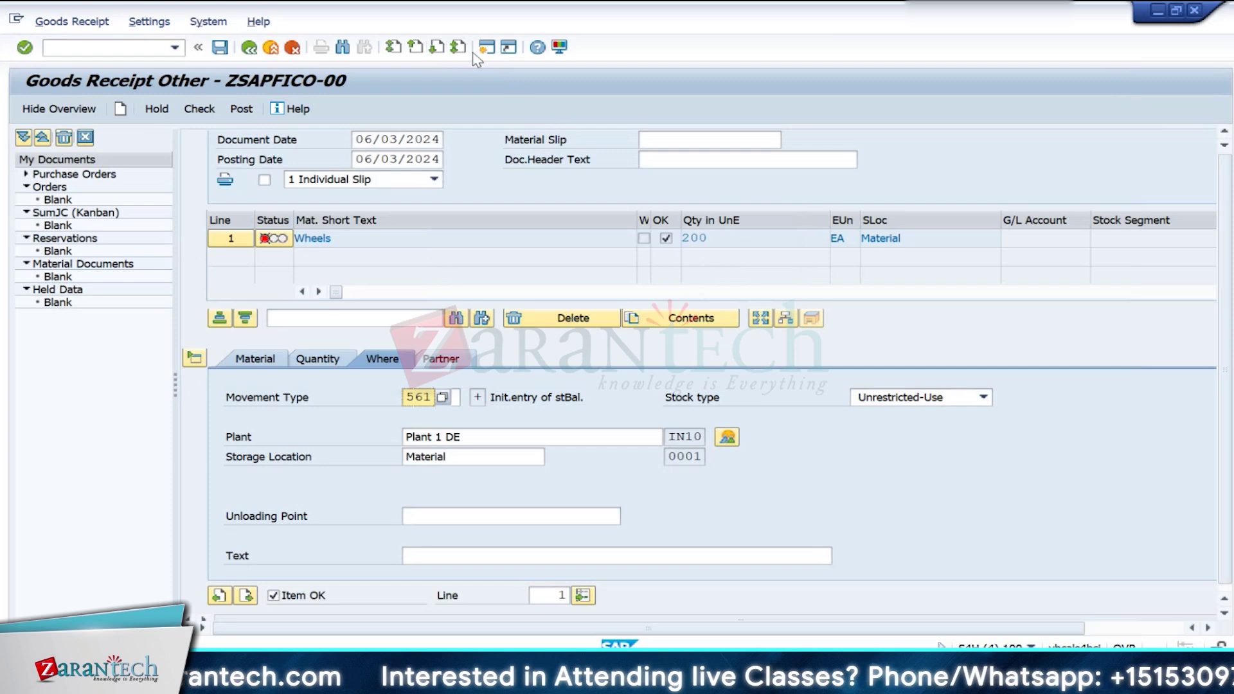
Step: Open the OBYC automatic posting procedures in a new session, look through the RMK transaction keys, and return to the goods receipt
click(487, 49)
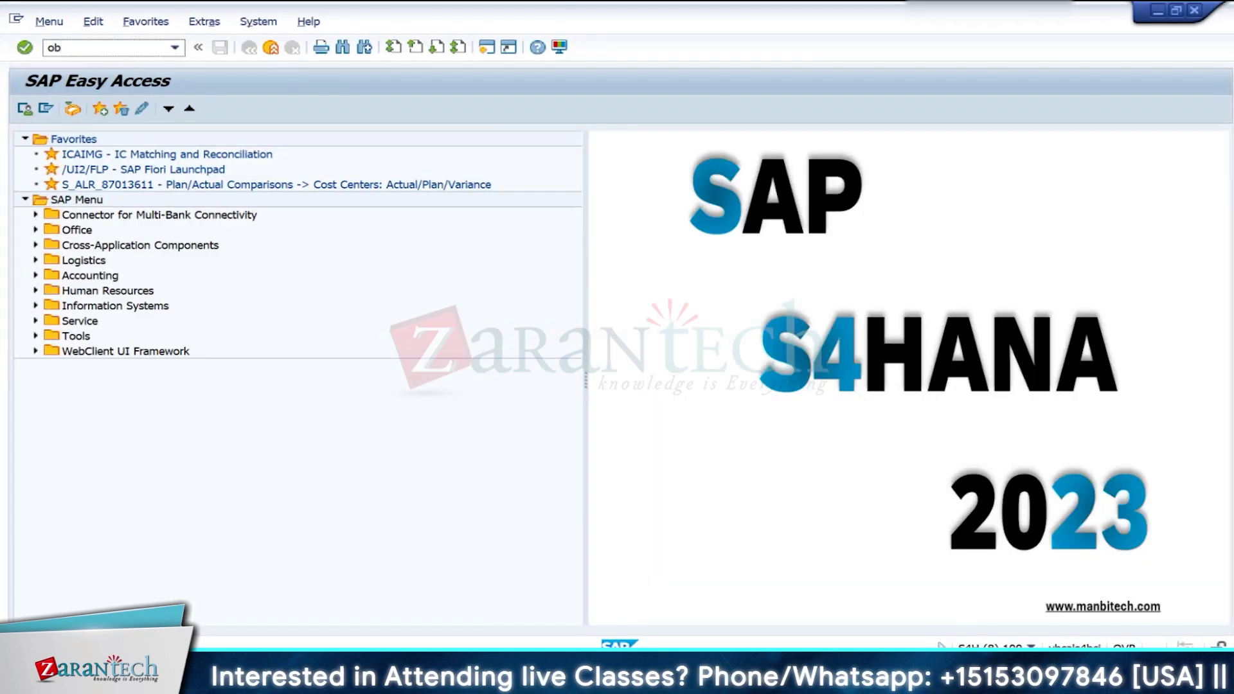
key(Return)
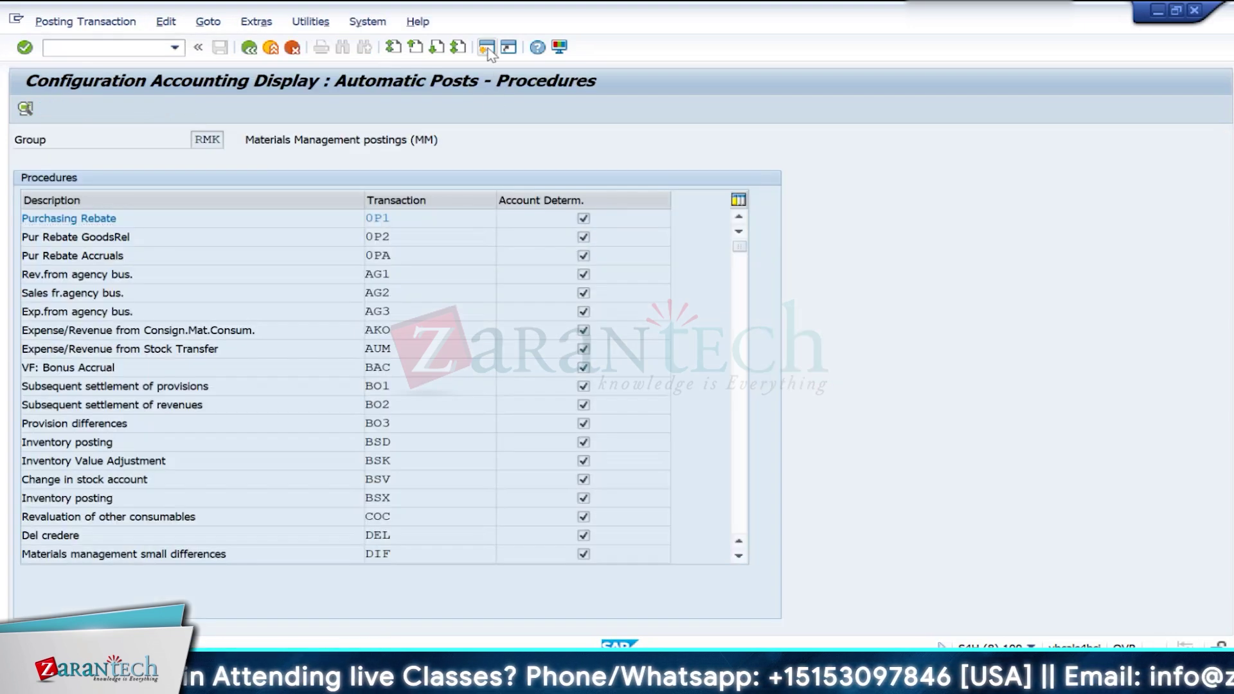
key(F3)
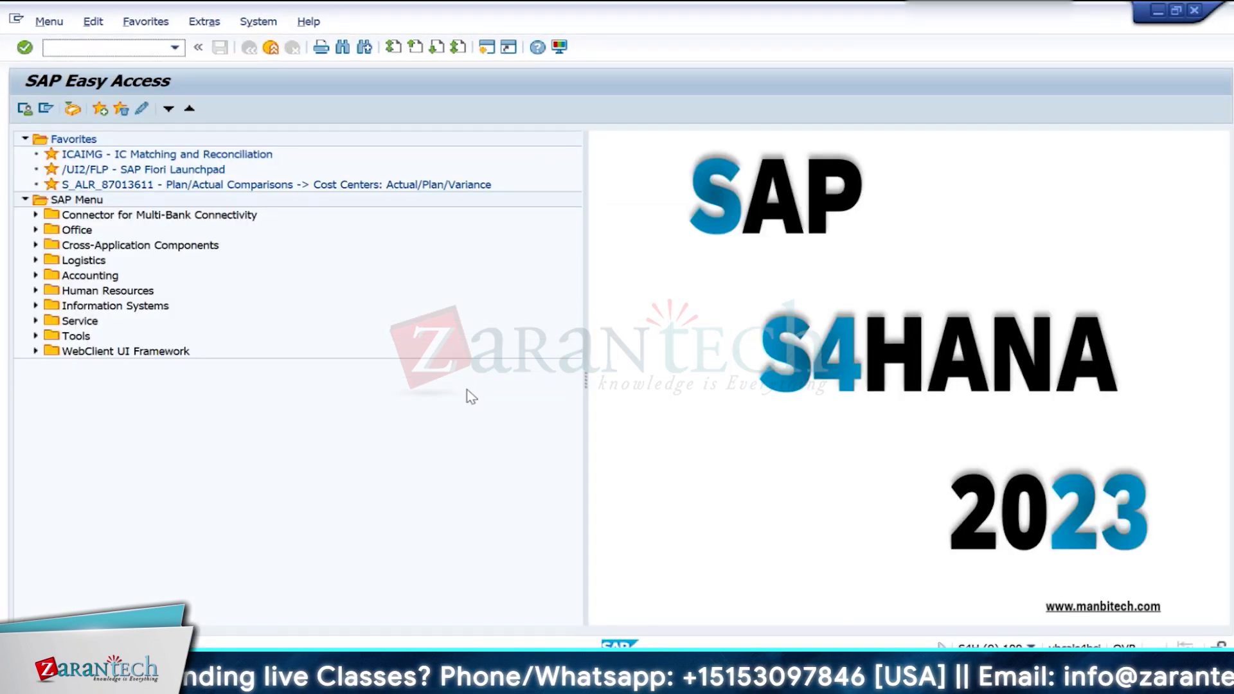
key(alt+Tab)
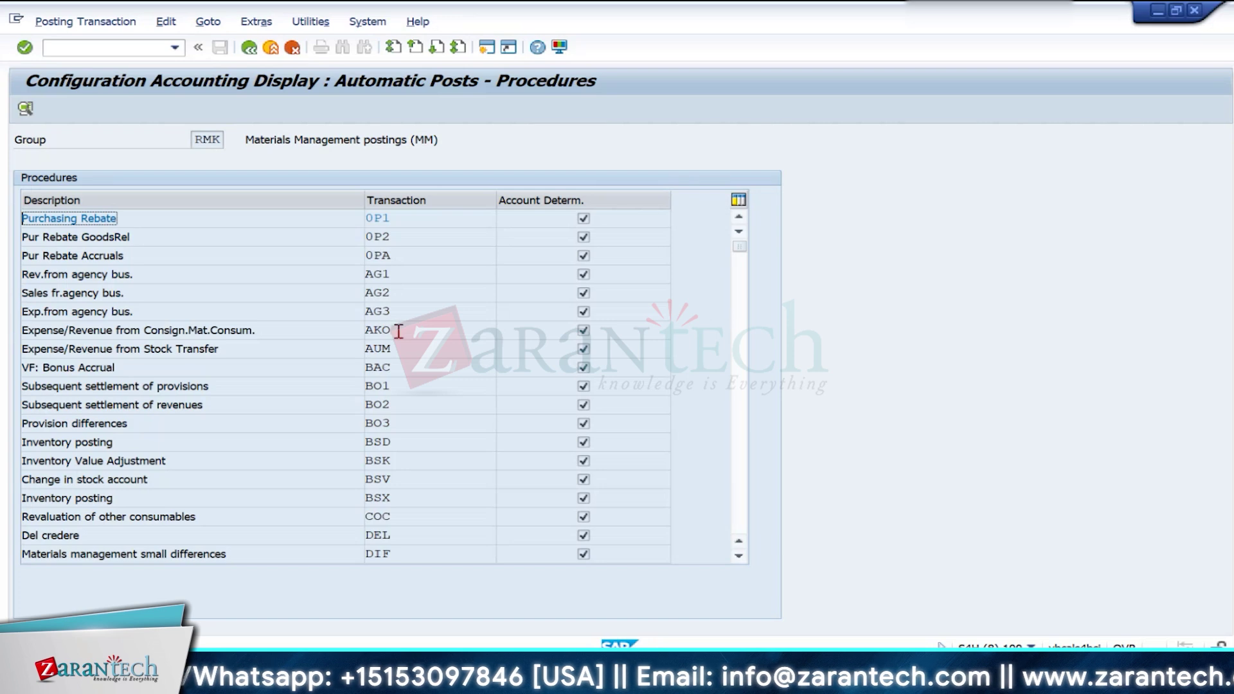
scroll(419, 518, down, 2)
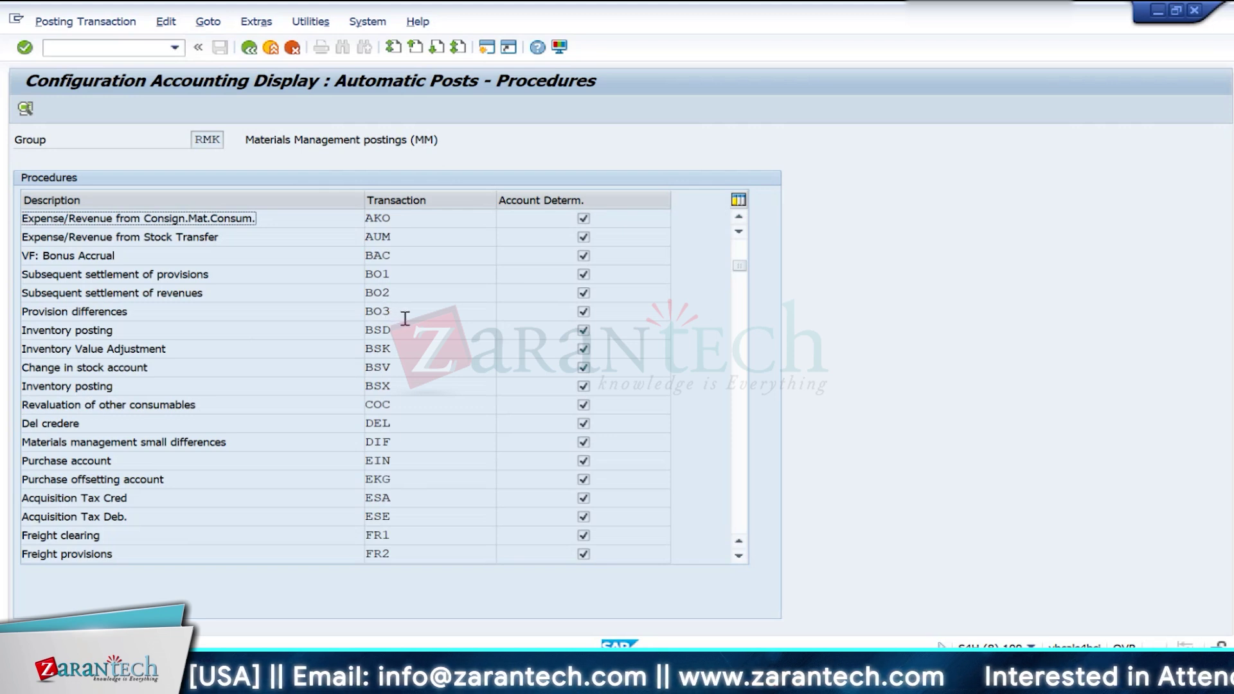
key(alt+Tab)
key(alt+Tab)
key(alt+Tab)
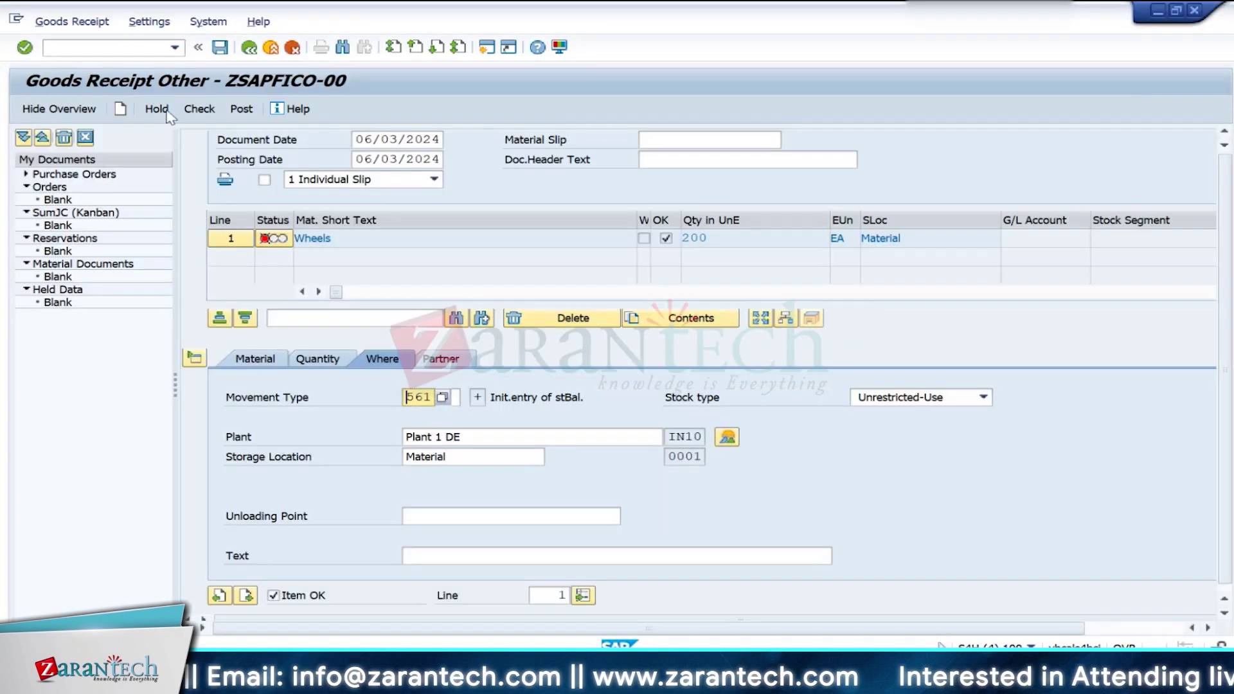
Step: Check the goods receipt again, read the account determination message's long text, and close the log
click(198, 109)
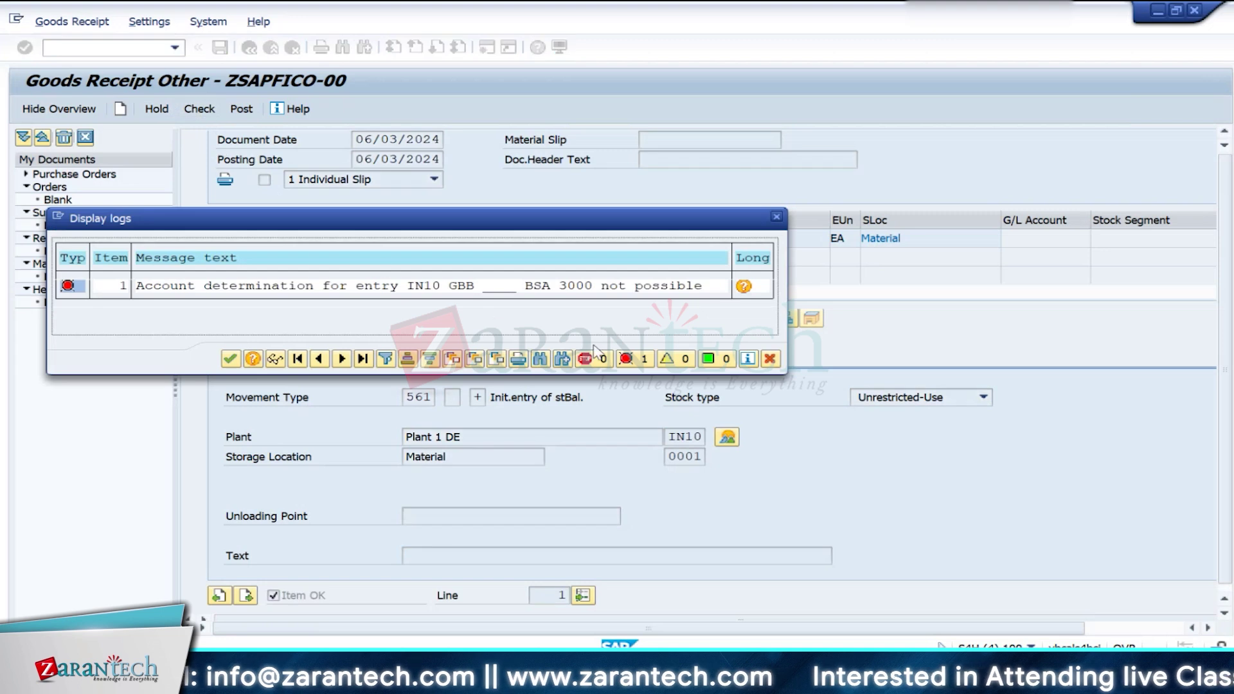
click(744, 286)
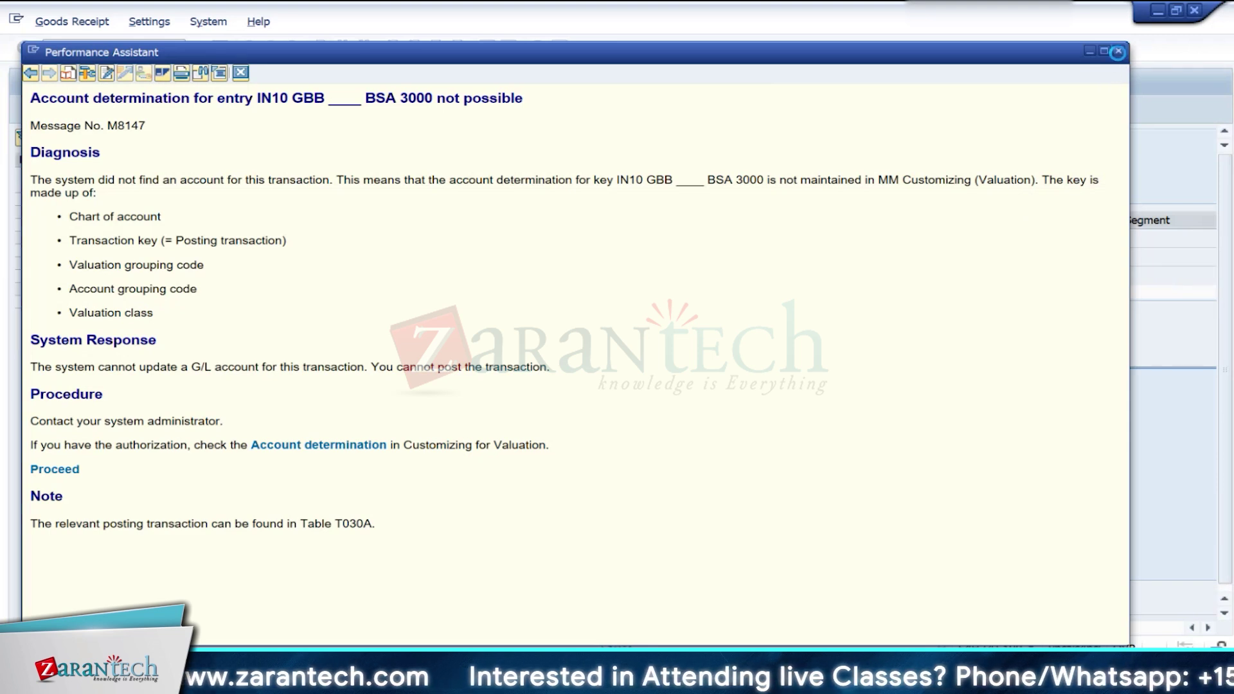
click(1119, 52)
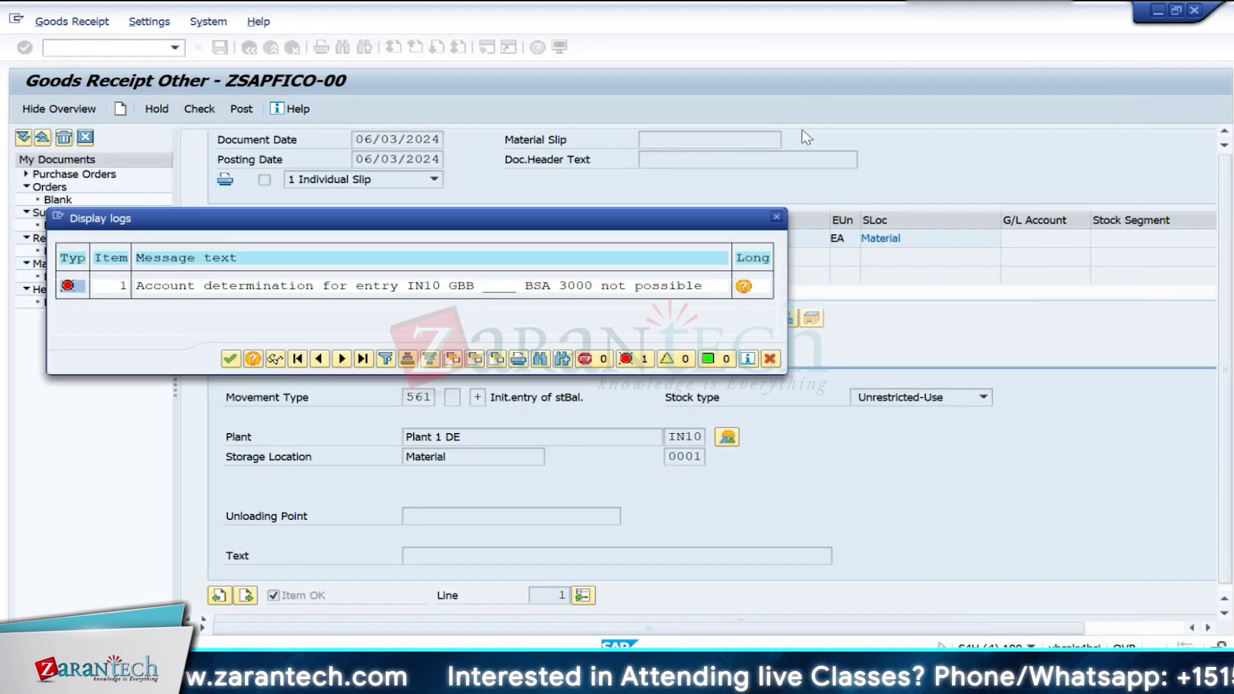
click(776, 217)
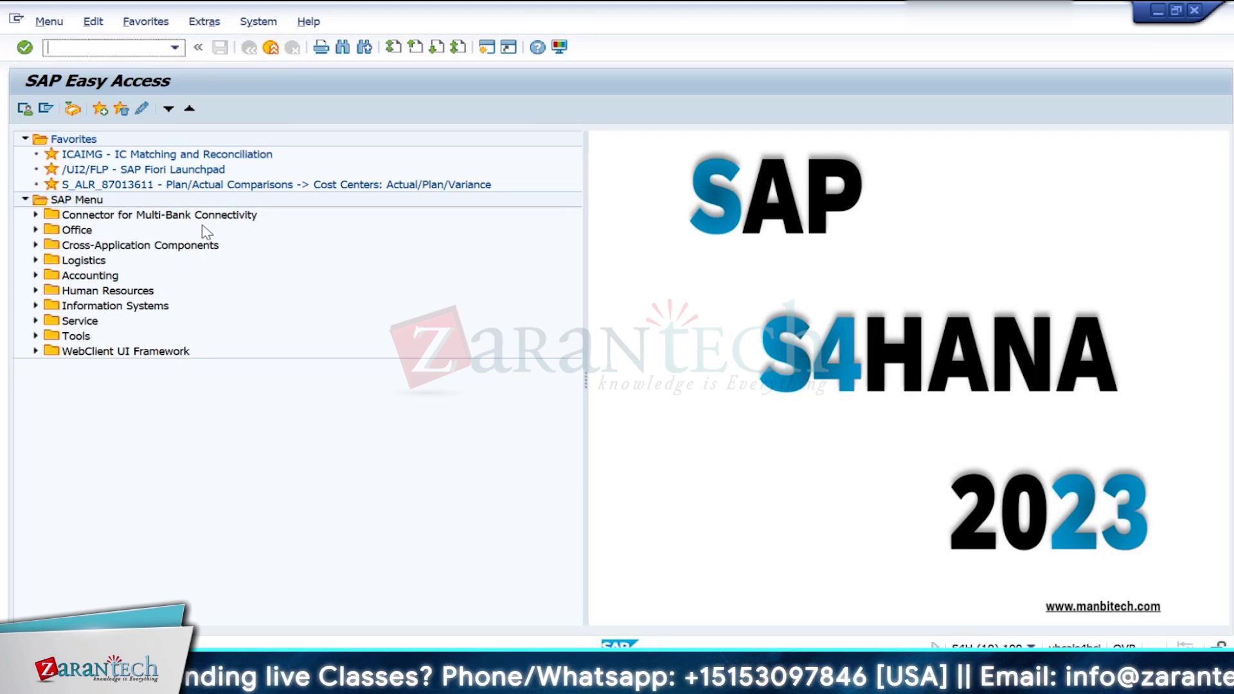
Step: Switch to a free SAP Easy Access session and open table T030 in the SE16 data browser
key(alt+Tab)
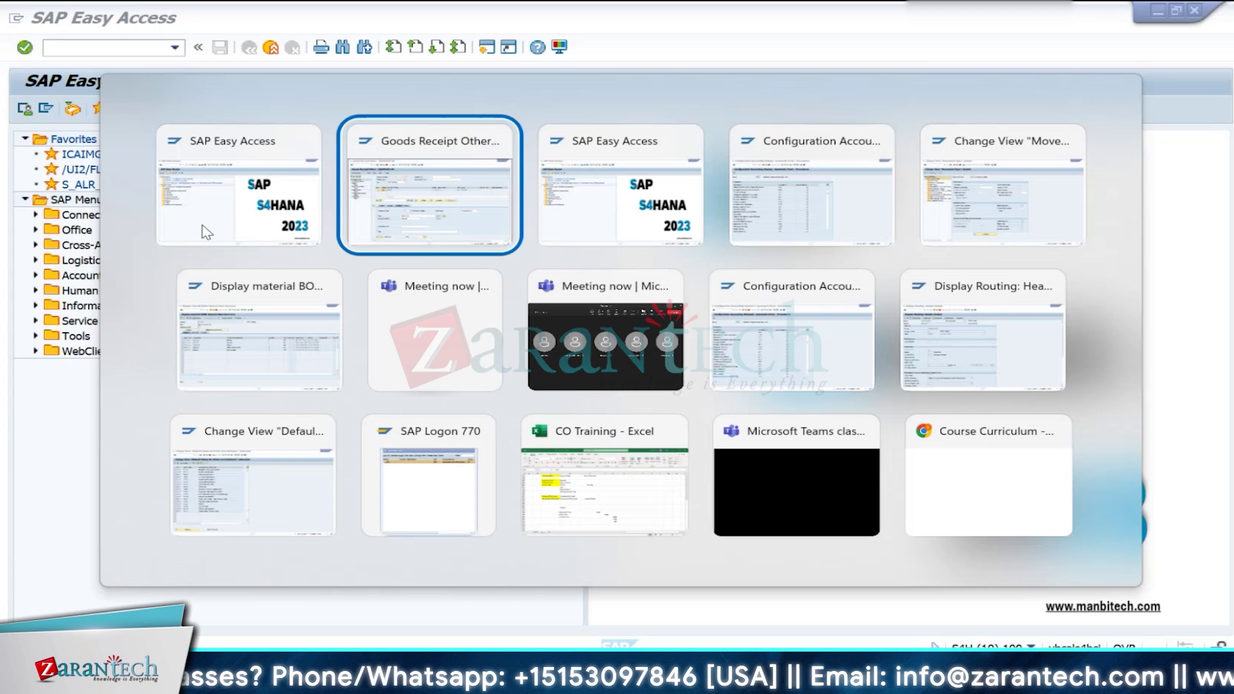
key(alt+Tab)
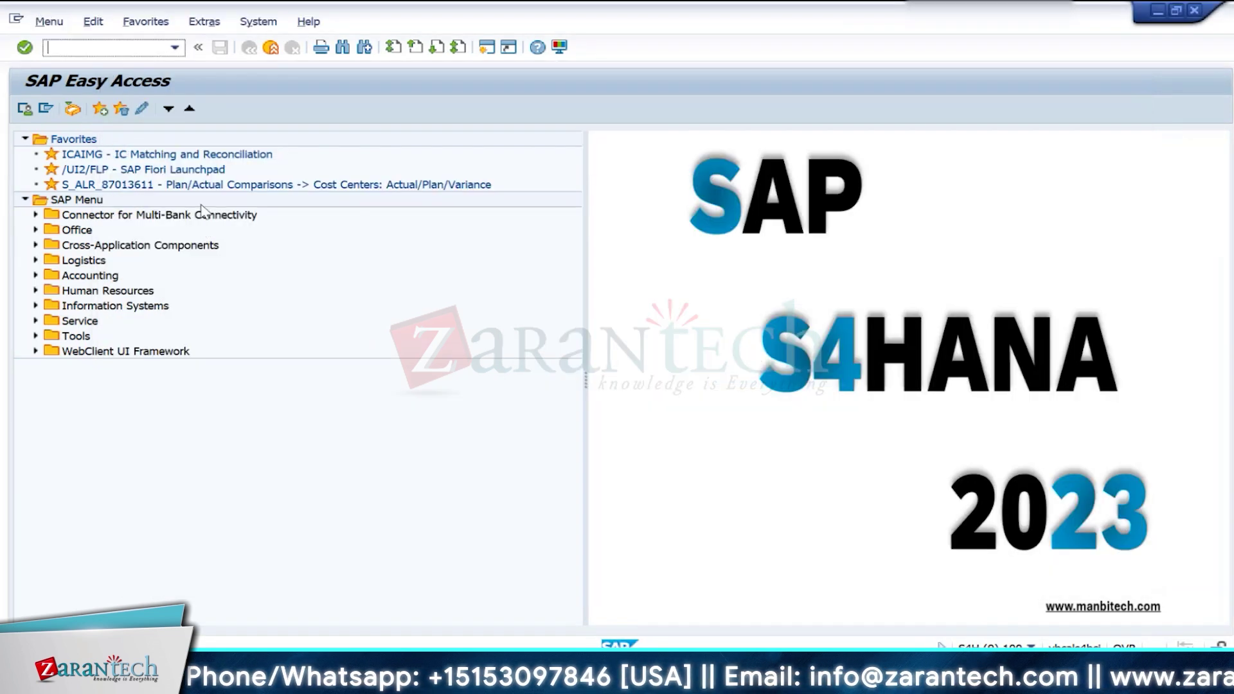
text(se16)
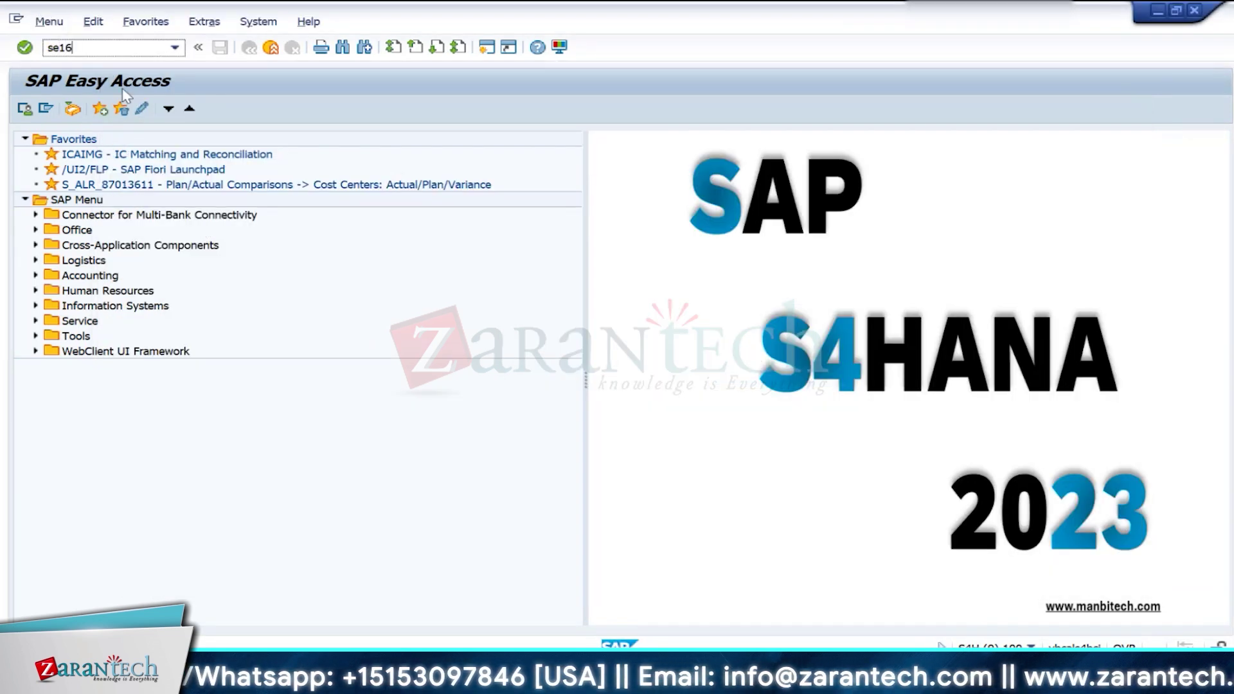
key(Return)
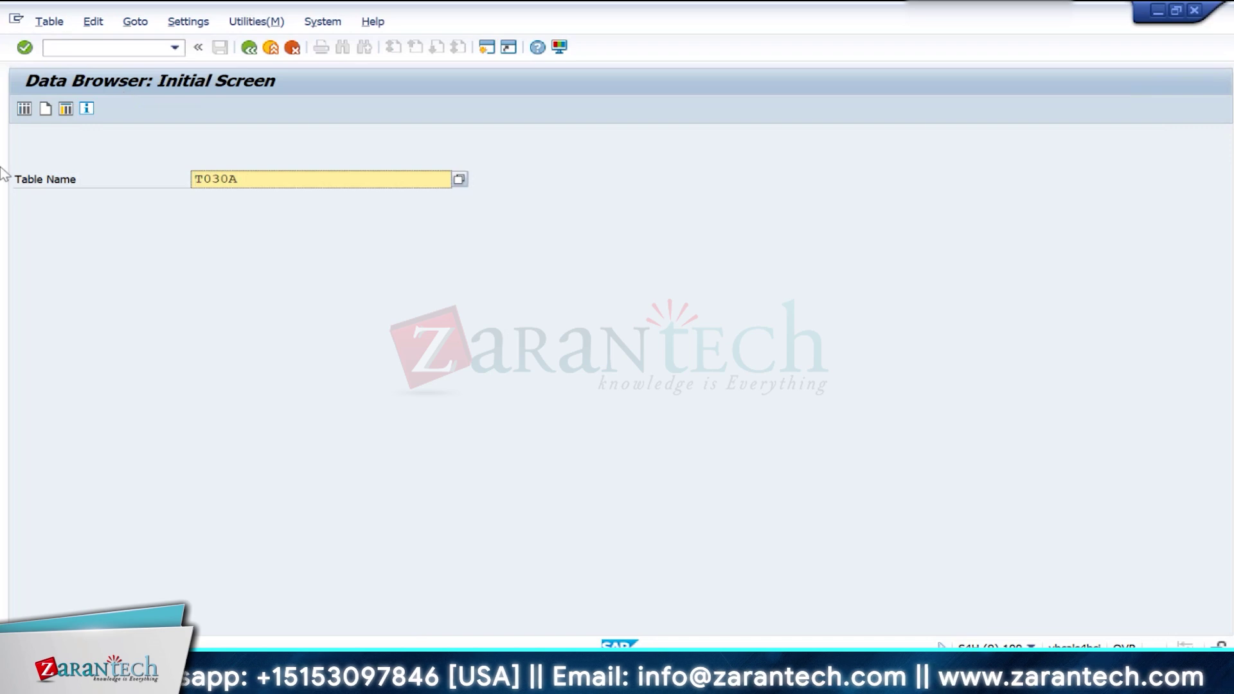
click(243, 181)
key(BackSpace)
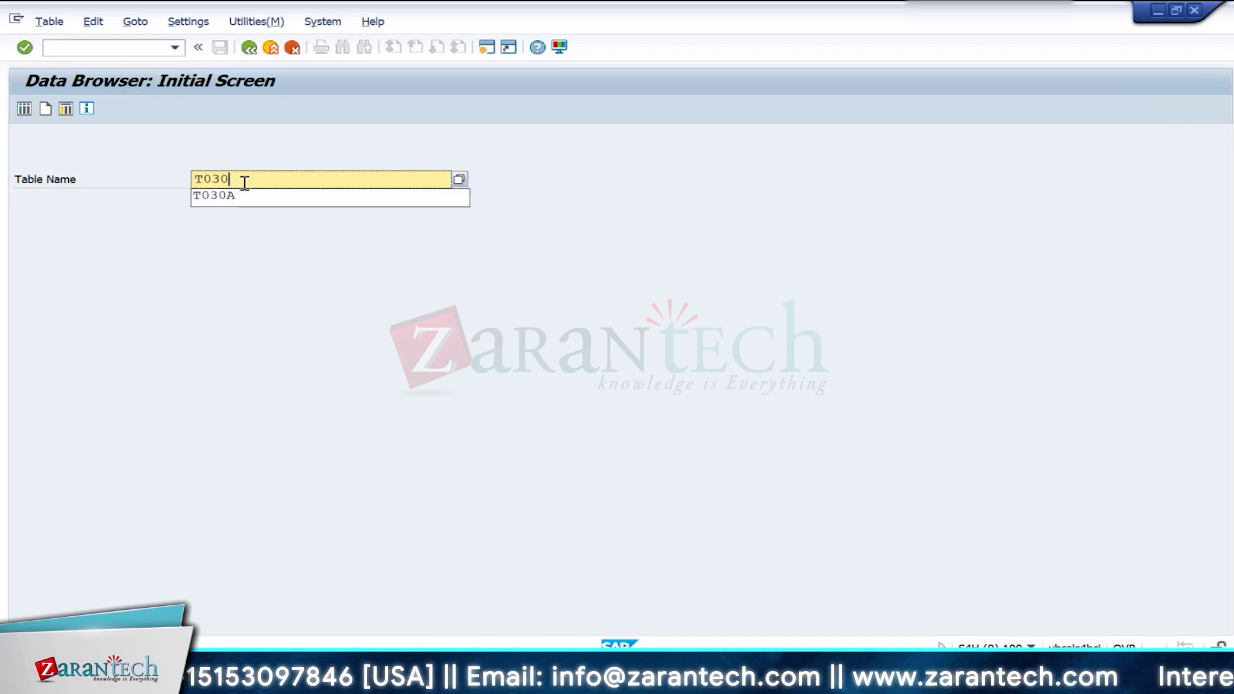
key(Return)
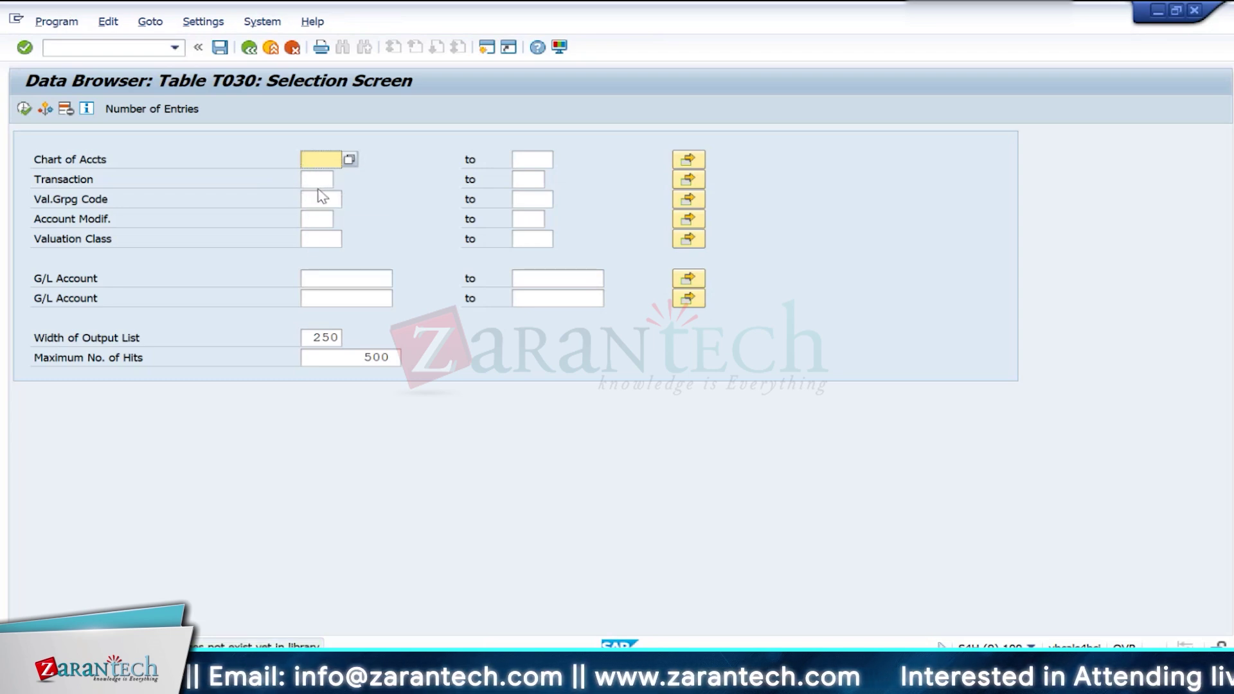
Step: List the T030 entries with transaction GBB and account modification BSA
click(314, 179)
text(gbb)
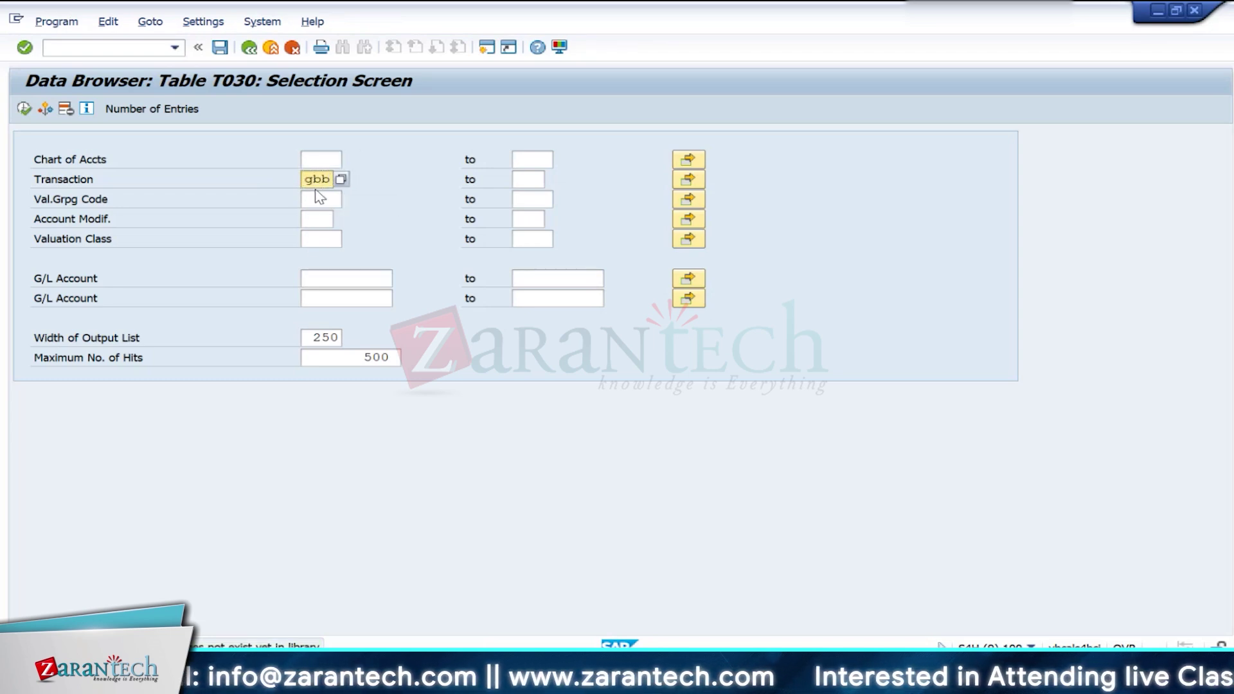
click(310, 219)
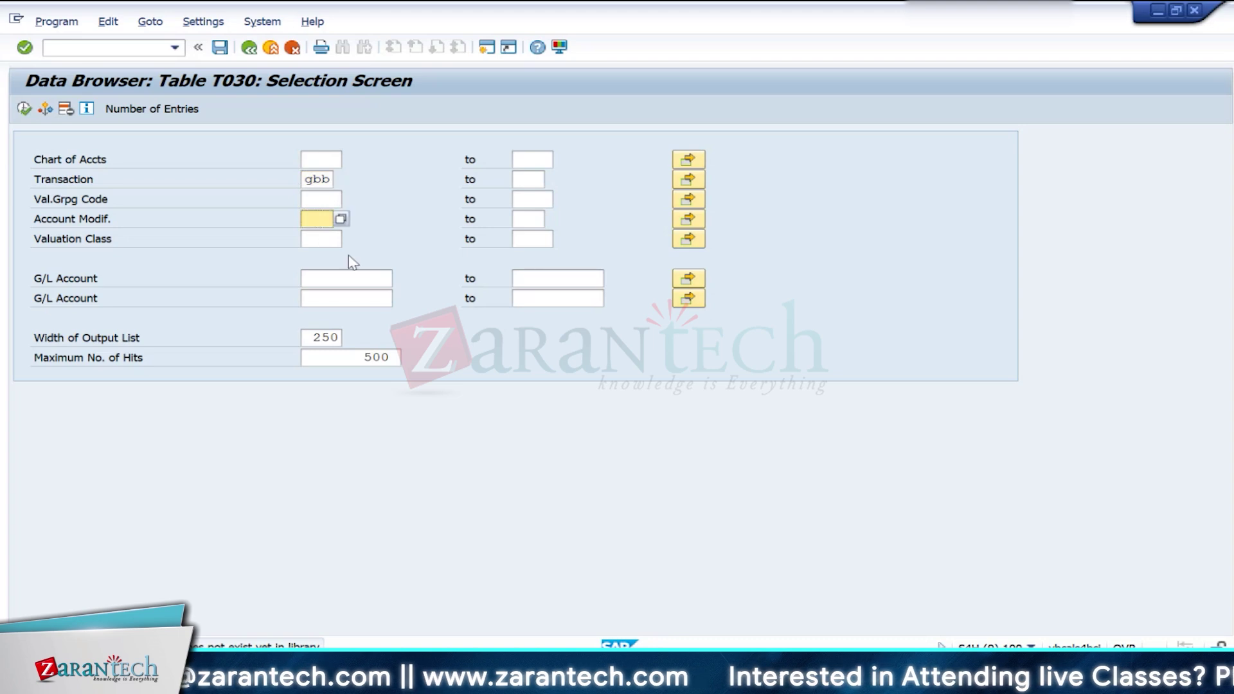
text(bsa)
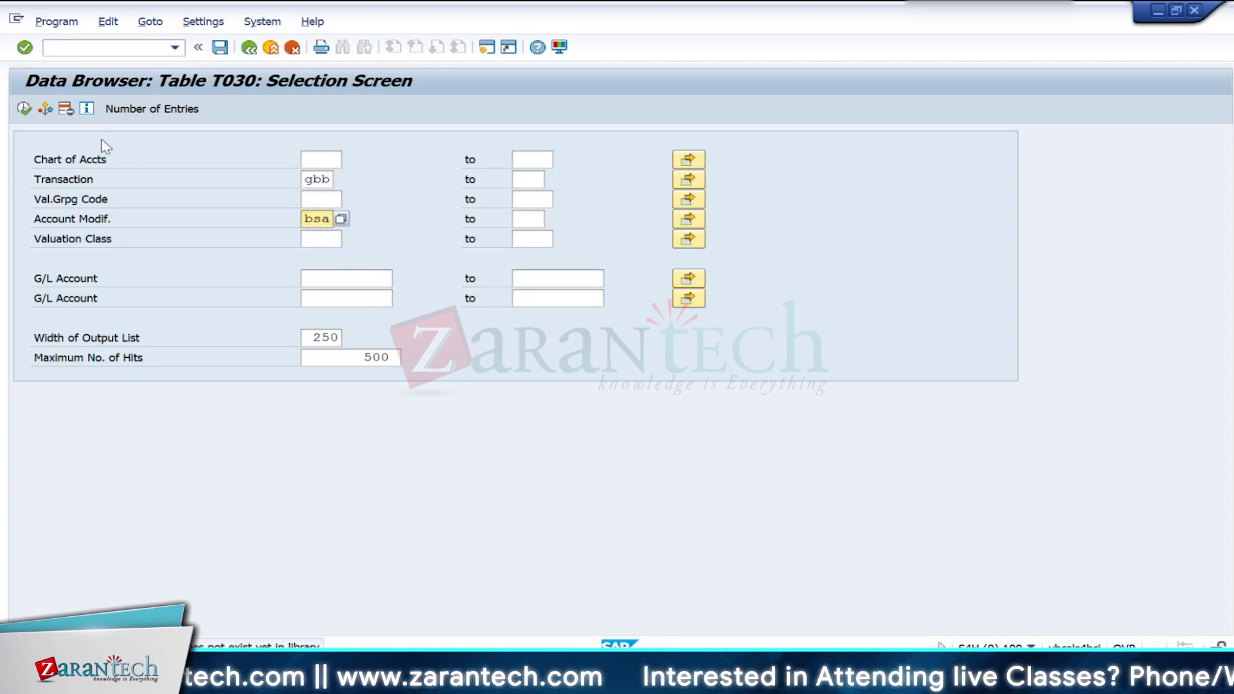
click(24, 109)
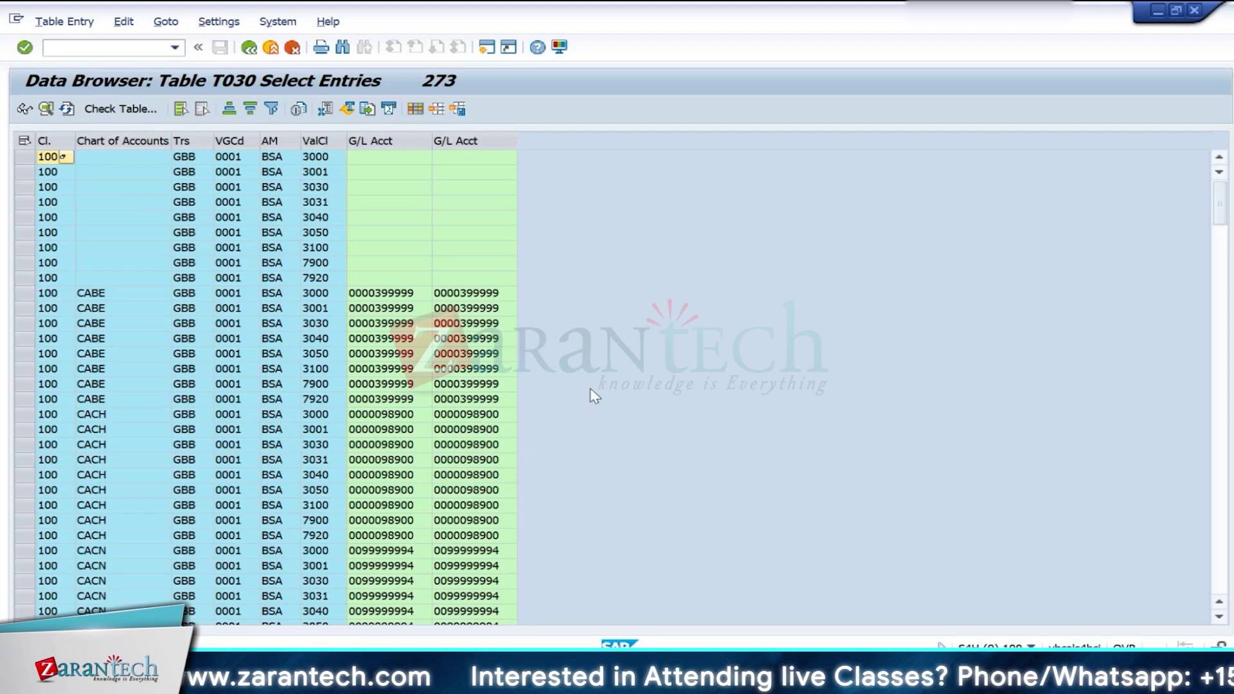
Step: Look through the G/L accounts assigned per chart of accounts and pick the CANA account for valuation class 3000
scroll(183, 473, down, 10)
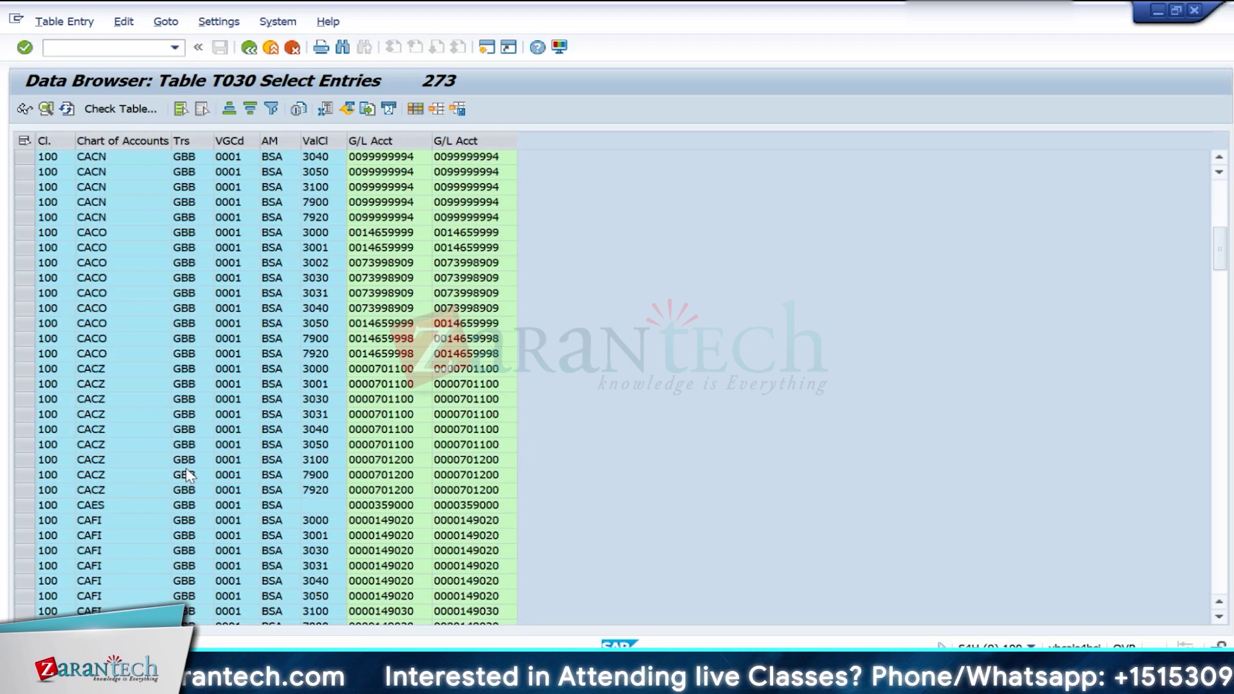
scroll(187, 476, down, 20)
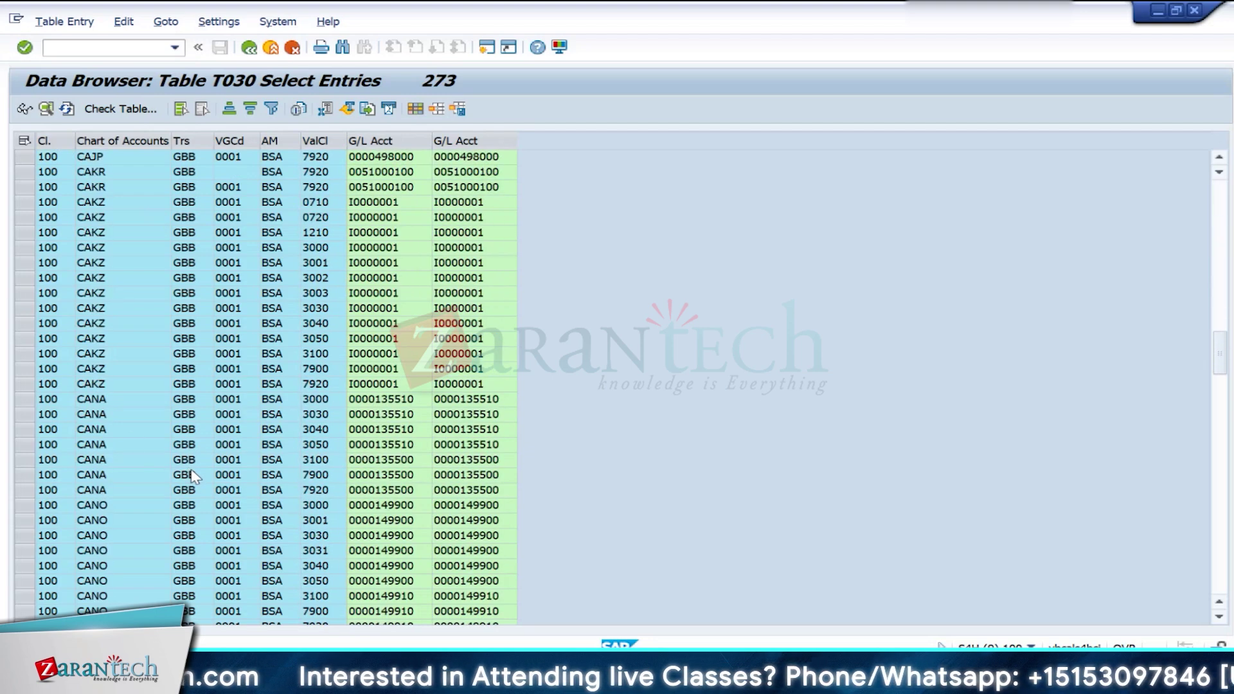
scroll(195, 476, down, 5)
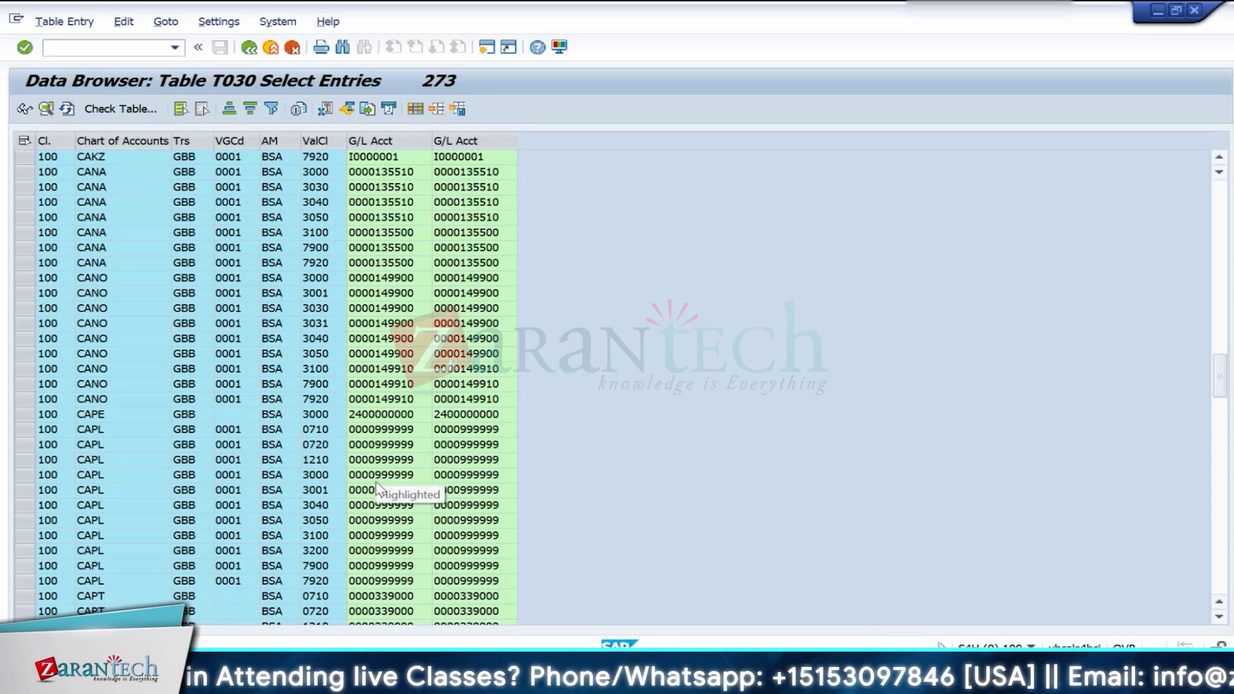
click(373, 582)
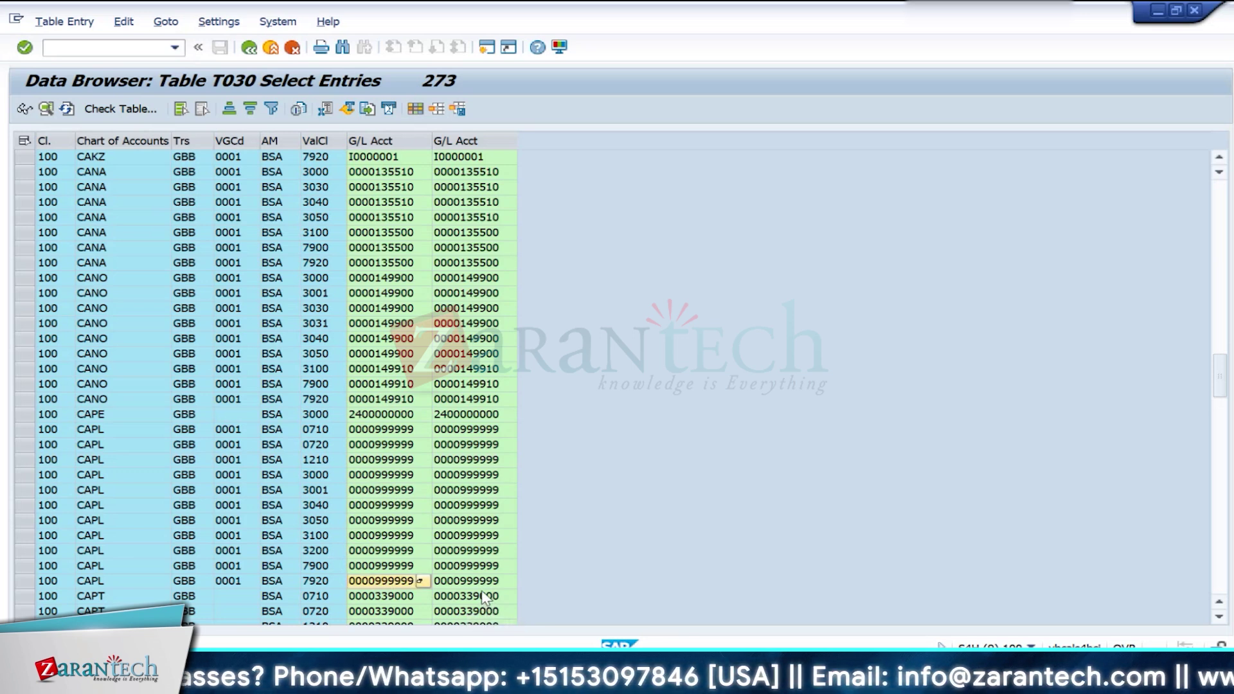
click(399, 172)
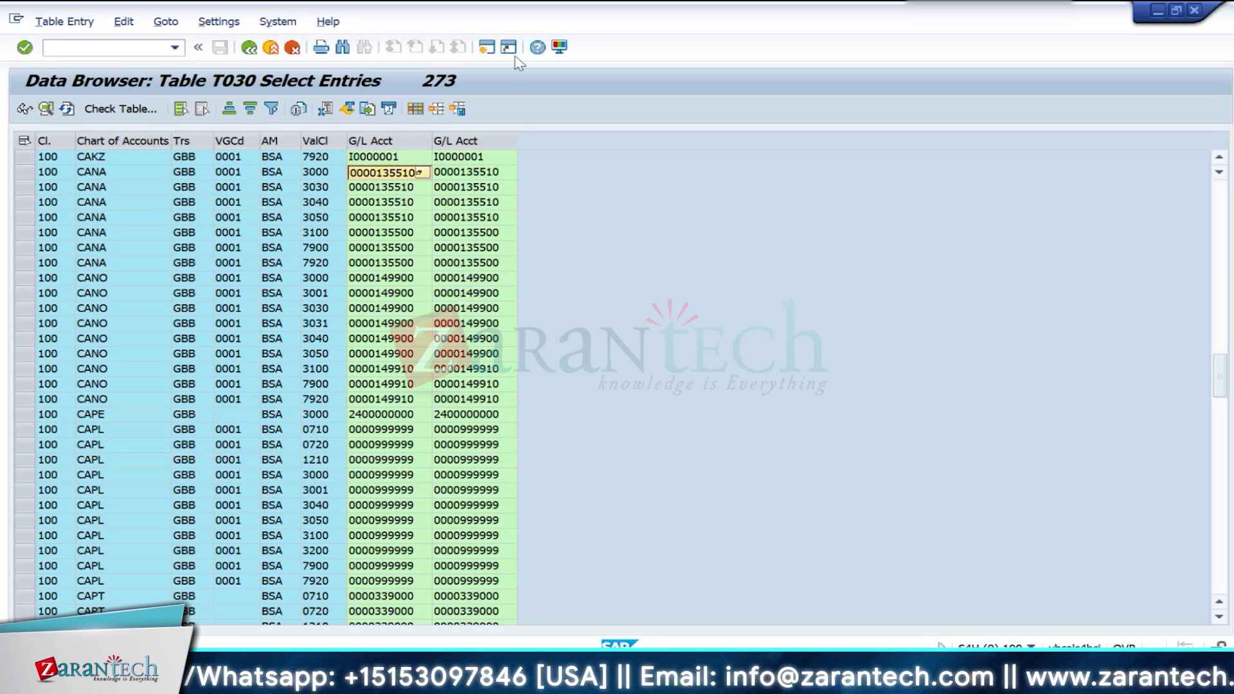
Step: Open table SKB1 in the SE16 data browser in a new session
click(490, 48)
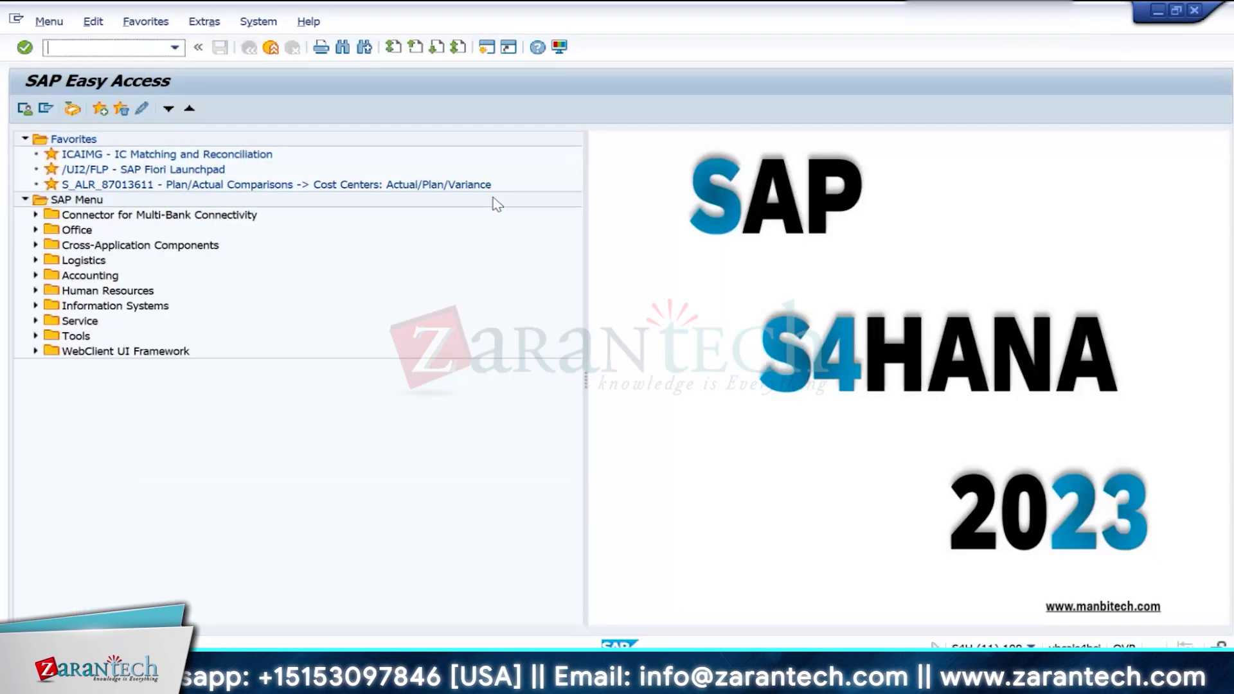
text(se16)
key(Return)
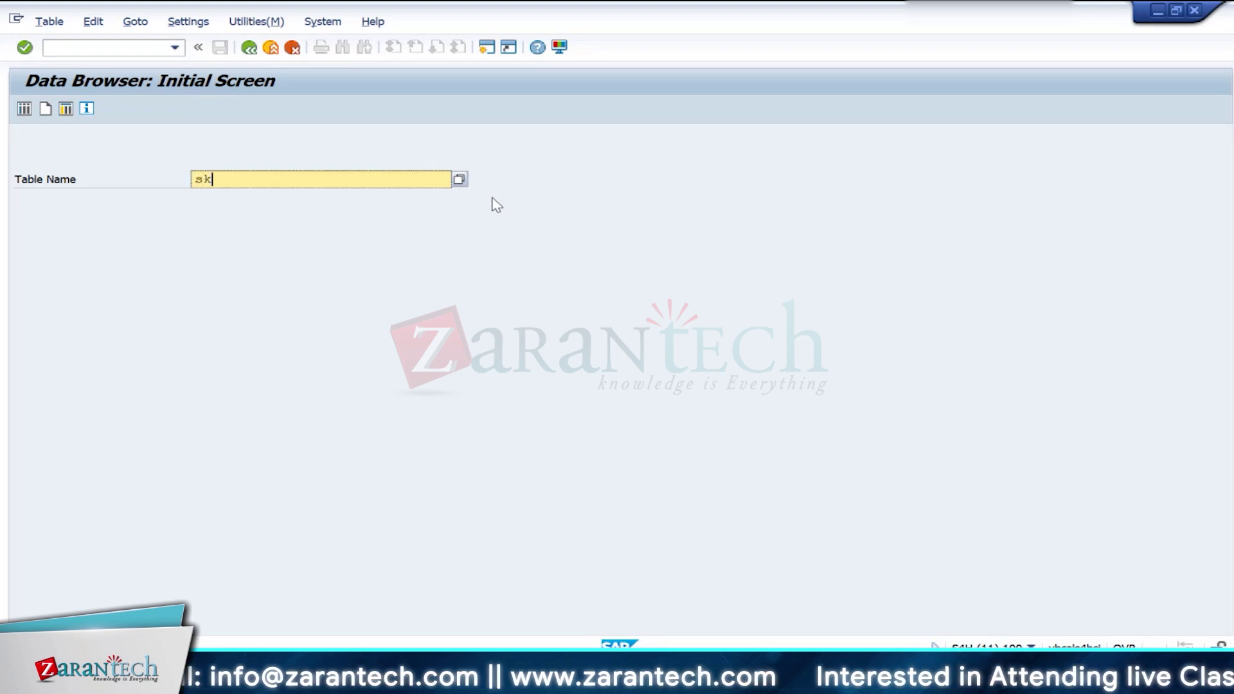
key(Return)
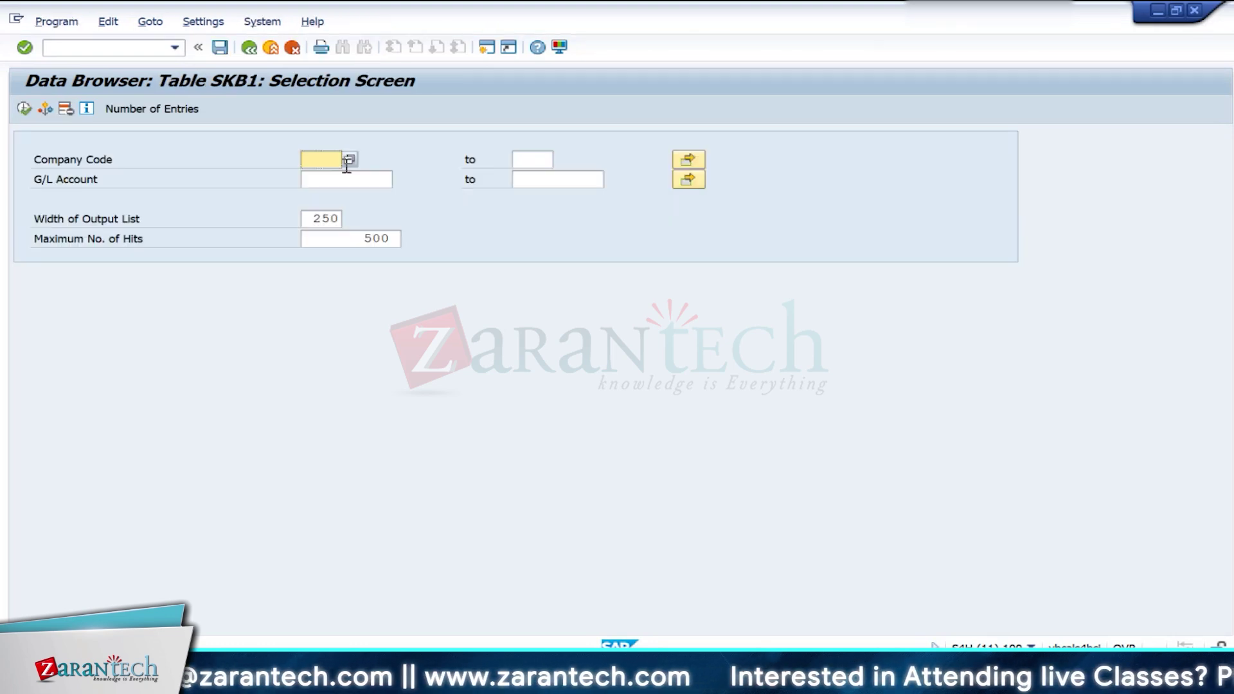
Step: List the SKB1 entries for the copied CANA G/L account and select the account in the US01 entry
click(341, 184)
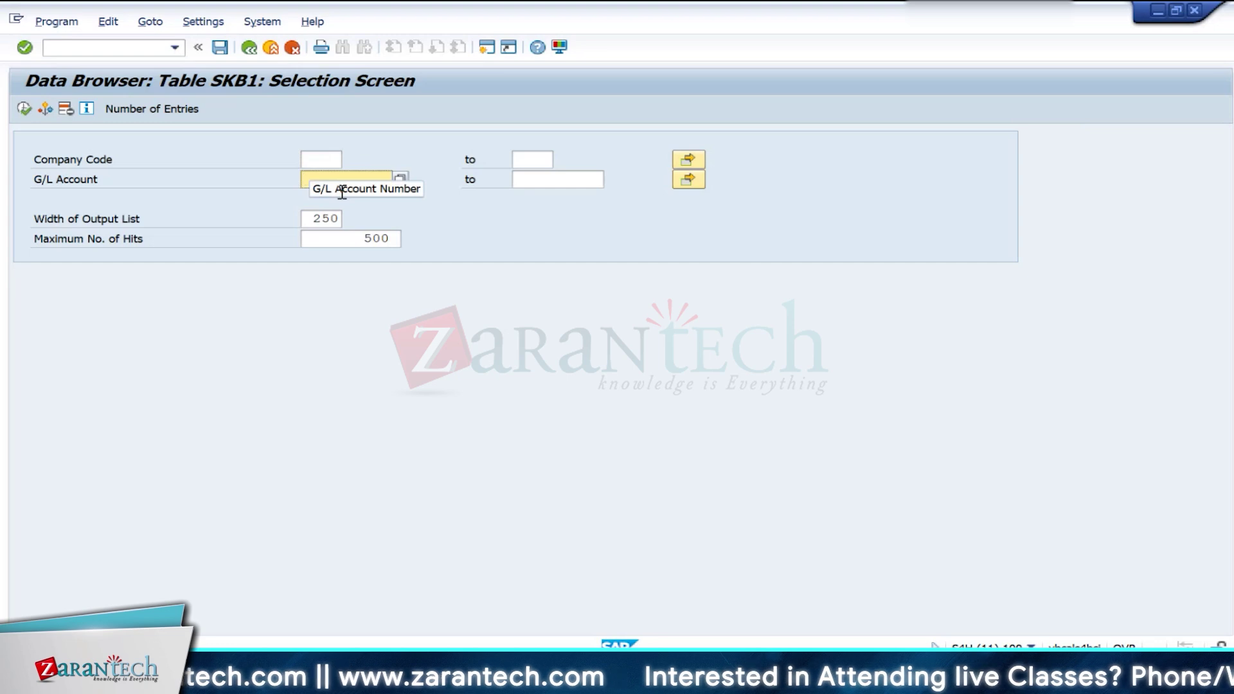
key(ctrl+v)
click(29, 110)
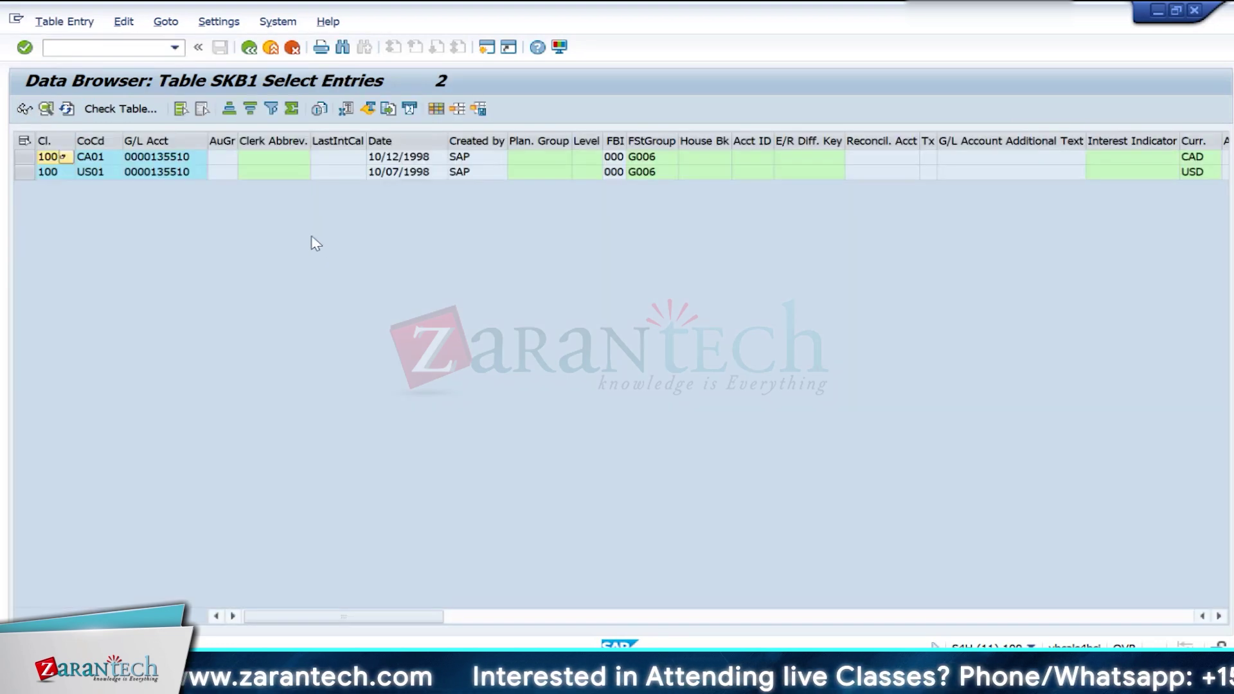
click(168, 174)
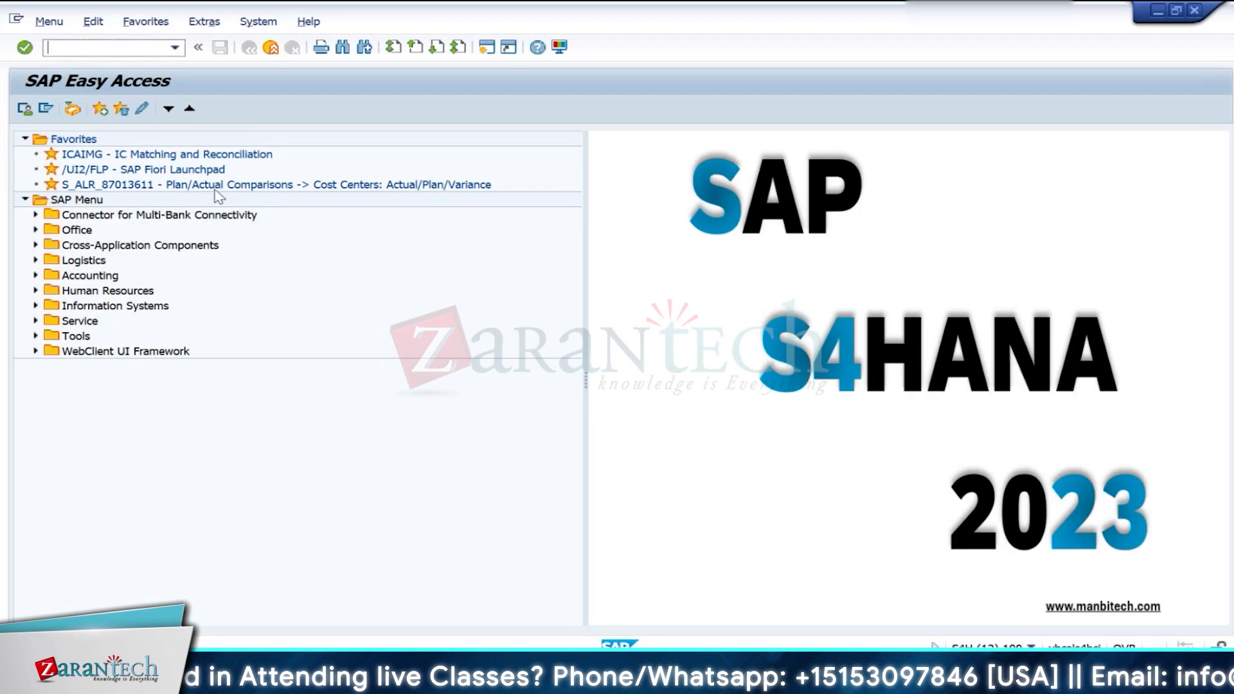
Step: Open central G/L account maintenance with FS00 and change the account list's company code to US01
text(fs00)
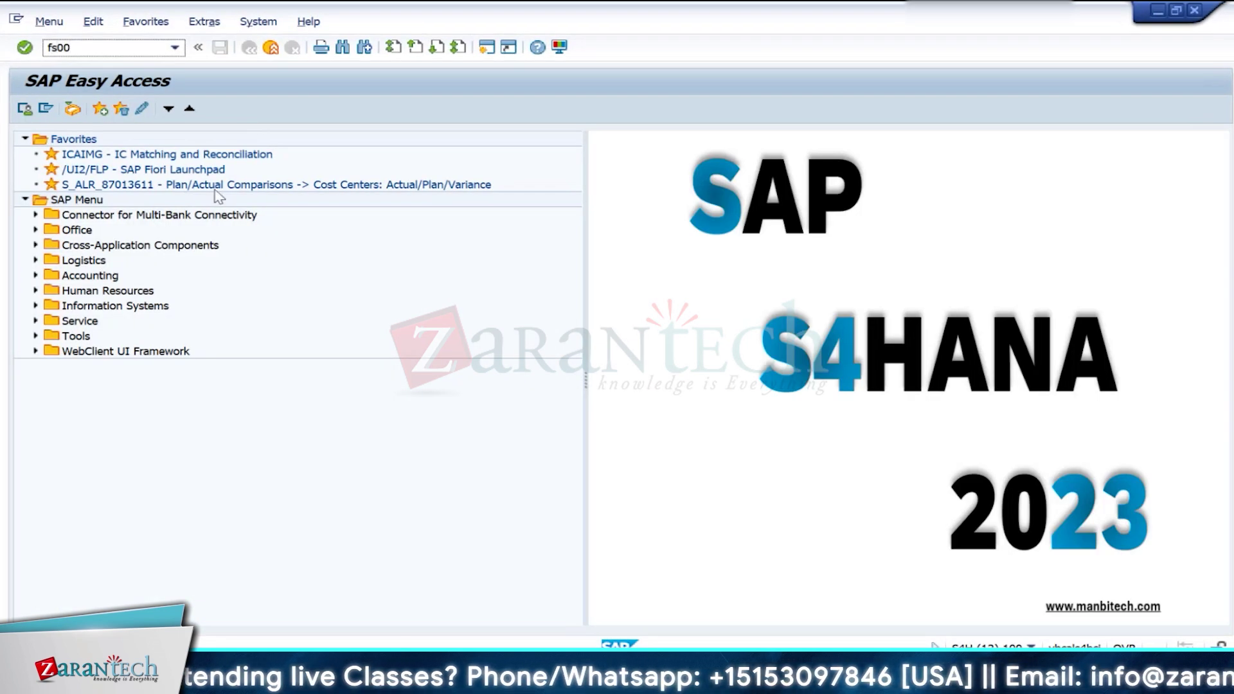
key(Return)
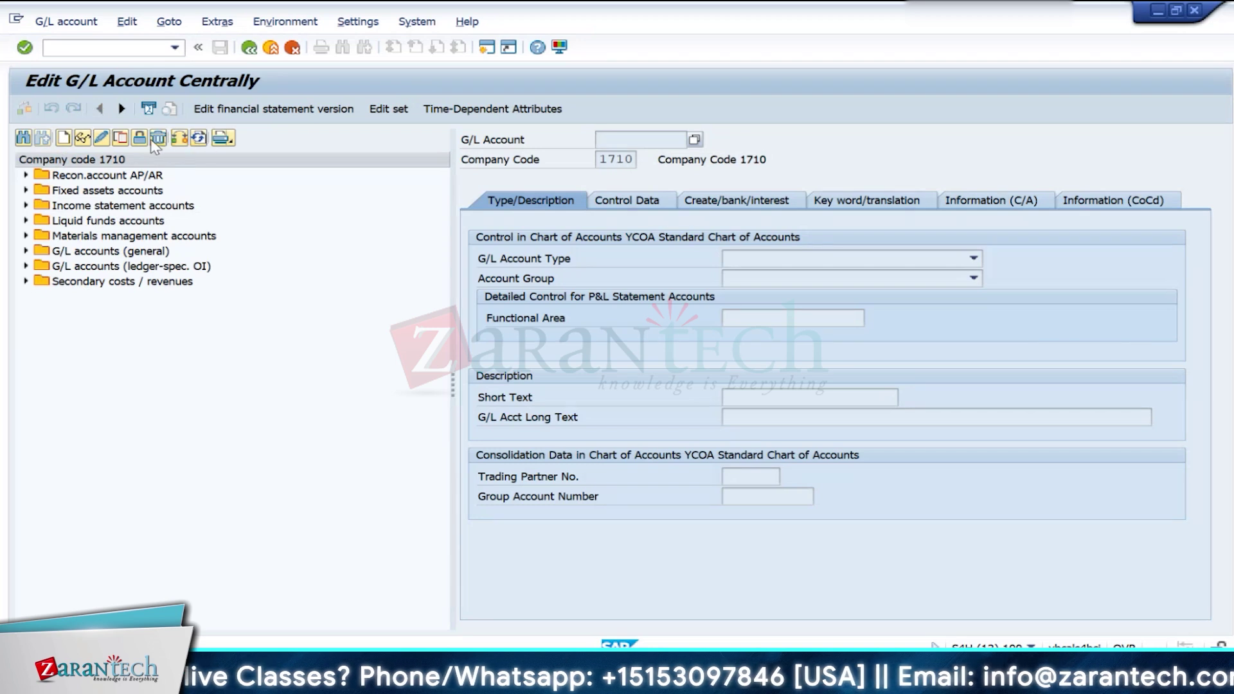
click(179, 137)
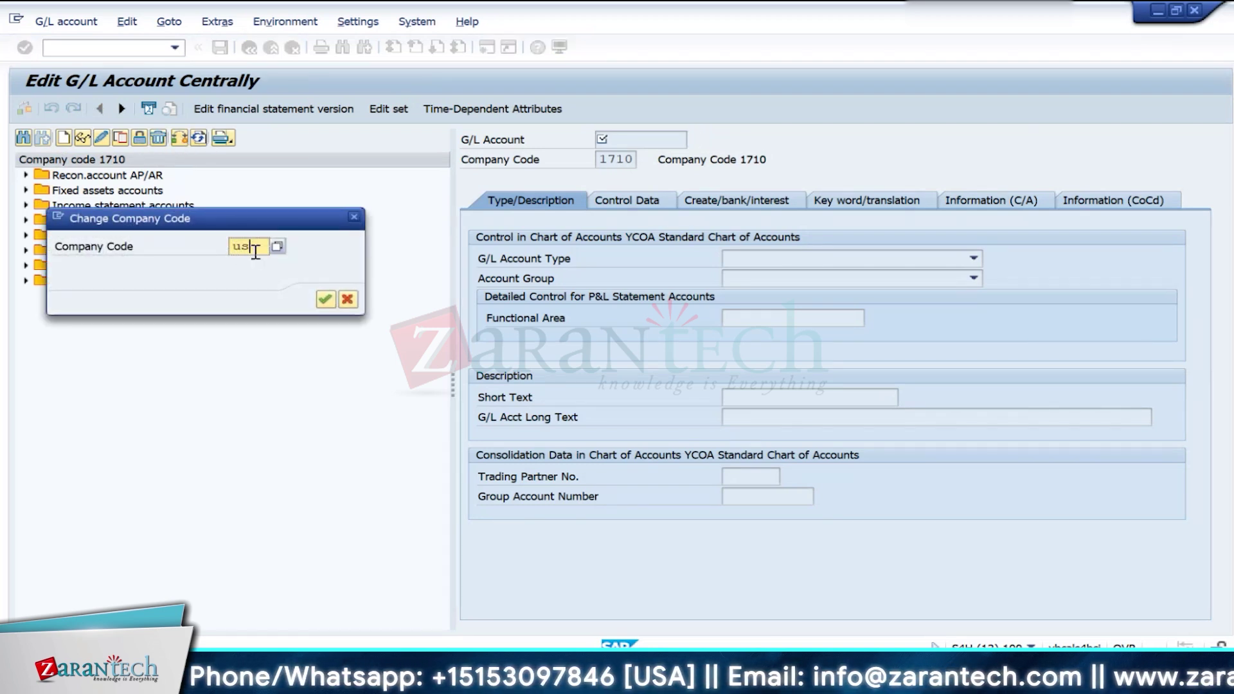
text(us01)
key(Return)
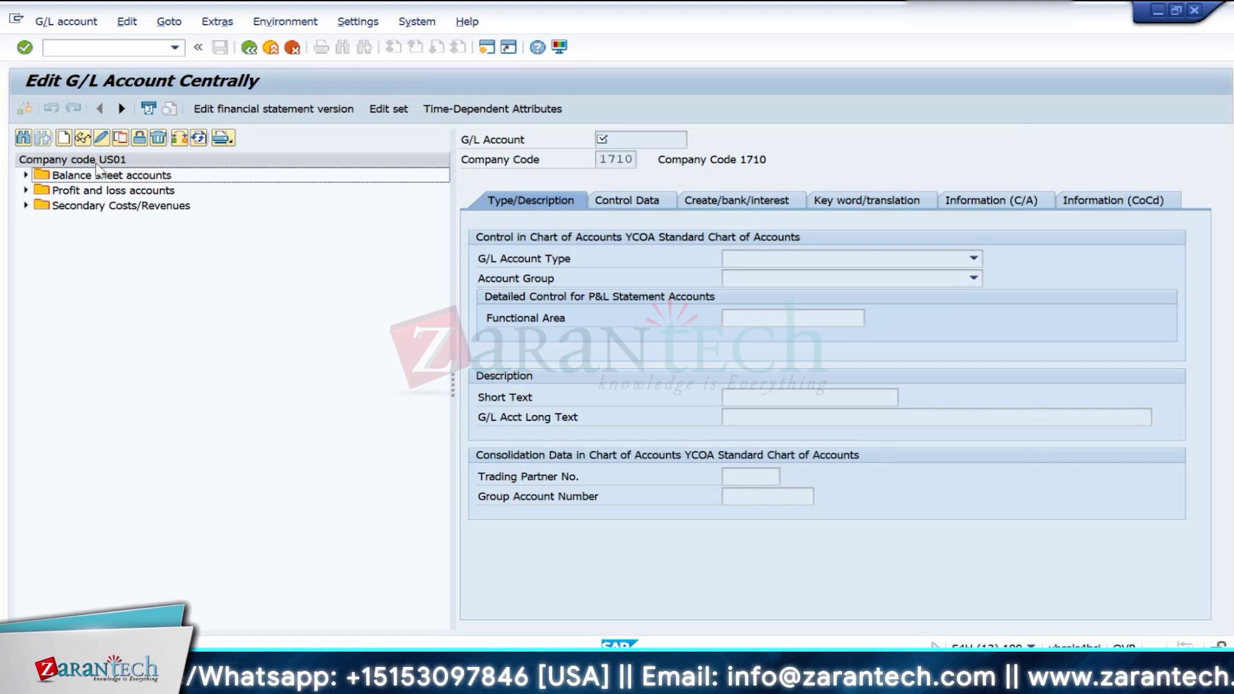
Step: Search the US01 account list for the copied G/L account
click(23, 138)
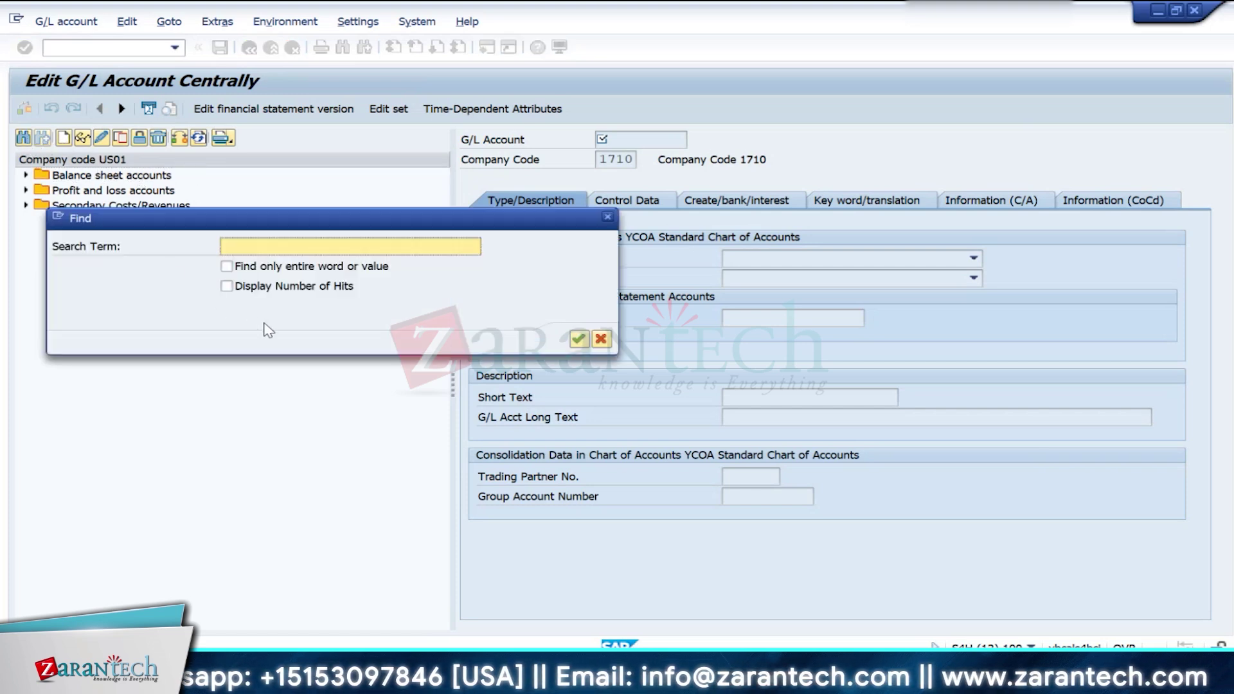
key(ctrl+v)
key(Return)
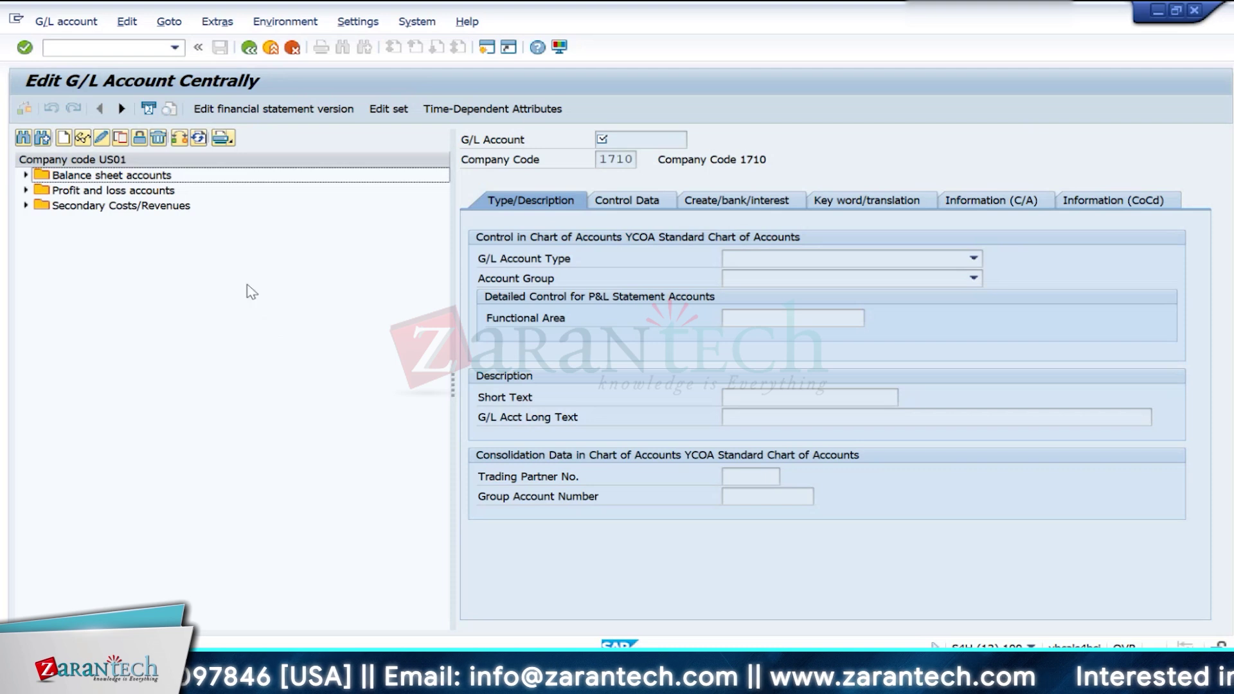
Step: Recheck the company code against the SKB1 entry and expand the Balance sheet accounts folder in the US01 account list
key(alt+Tab)
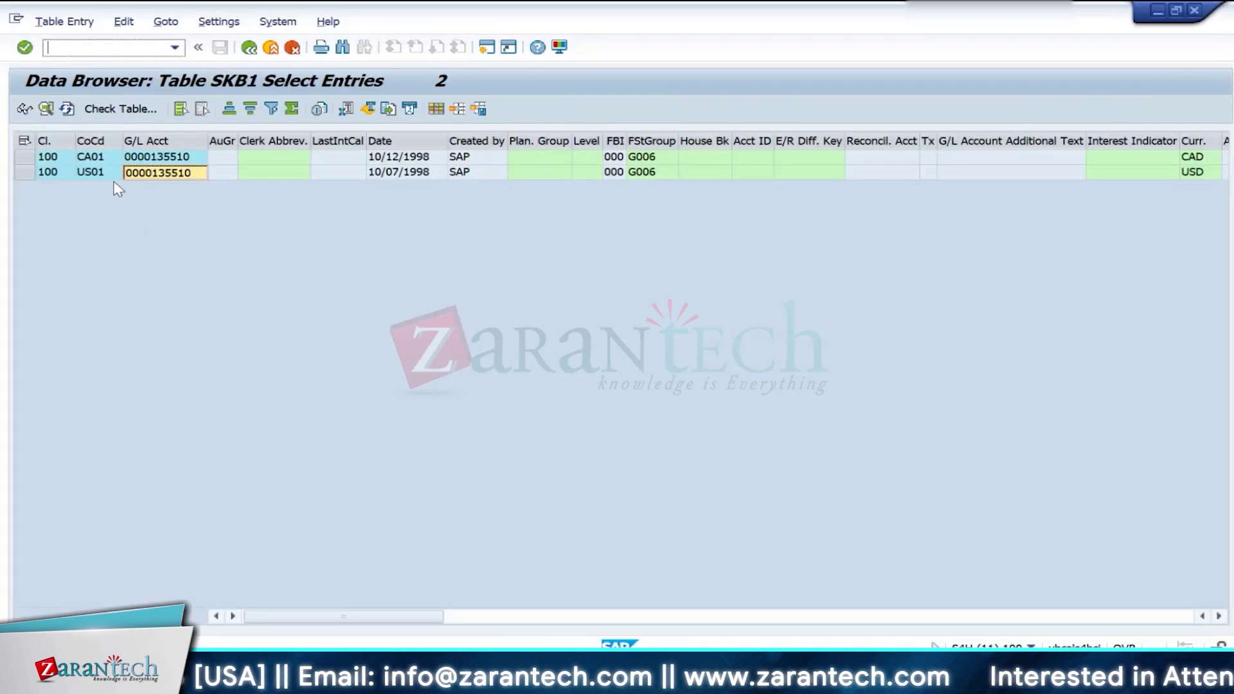
key(alt+Tab)
click(179, 139)
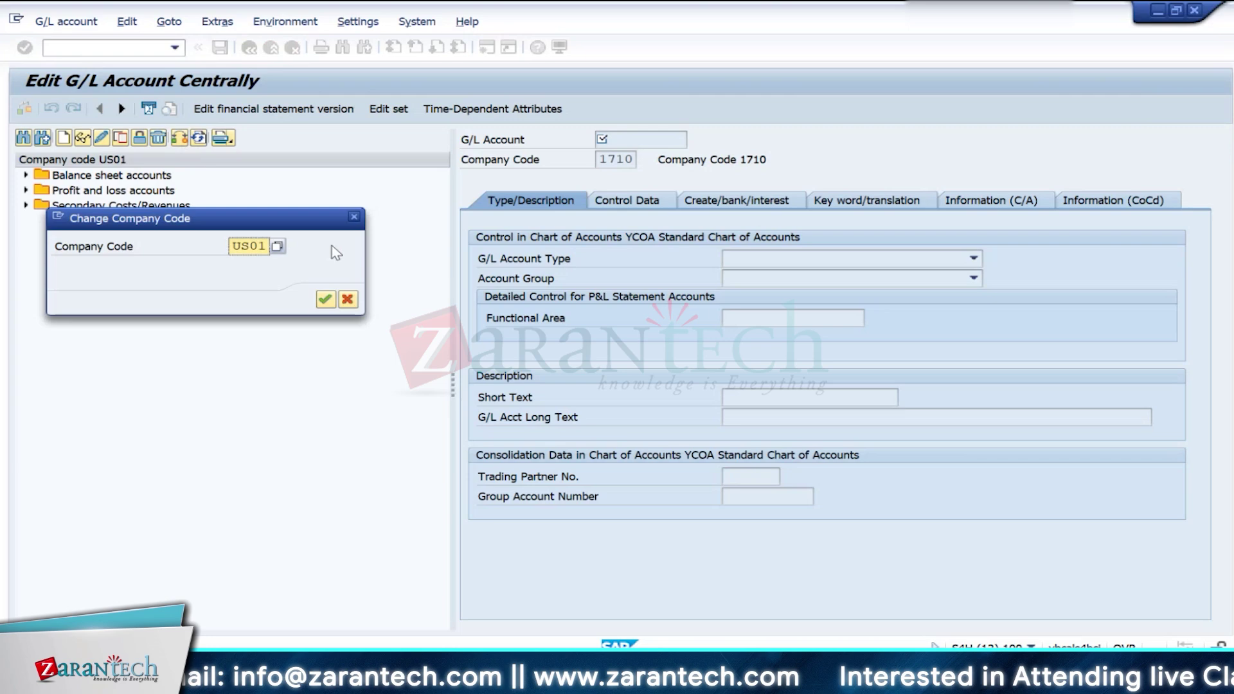
click(353, 217)
key(alt+Tab)
key(alt+Tab)
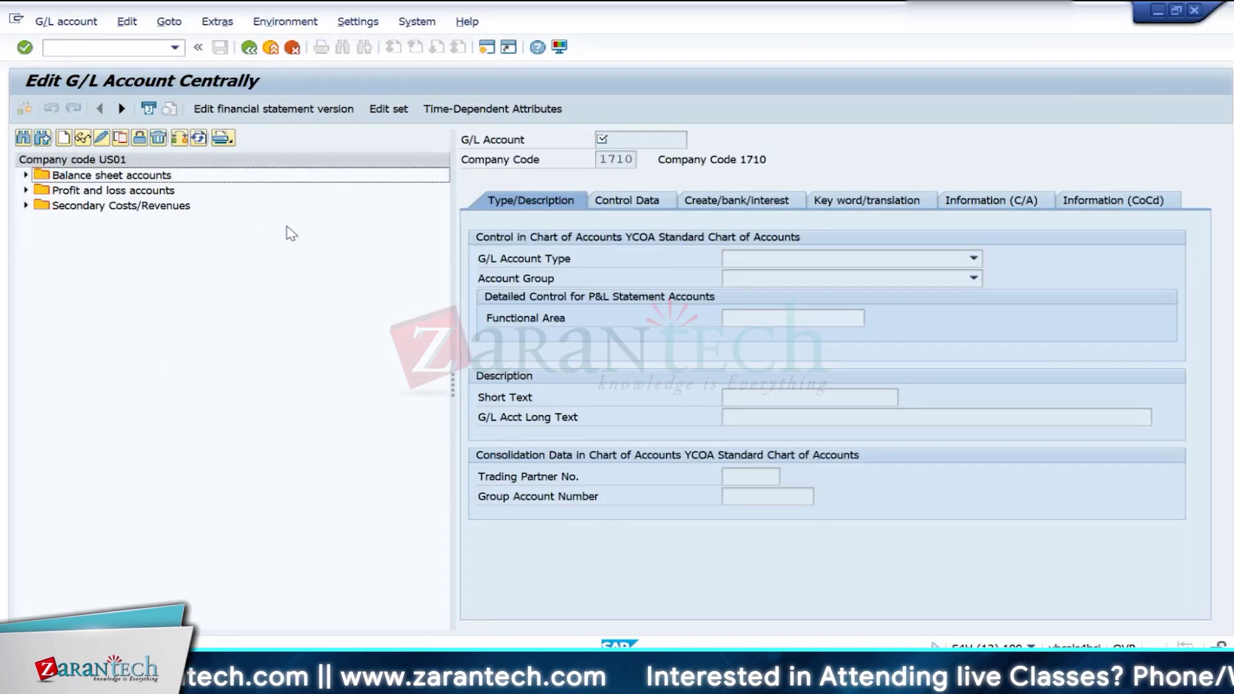
click(26, 175)
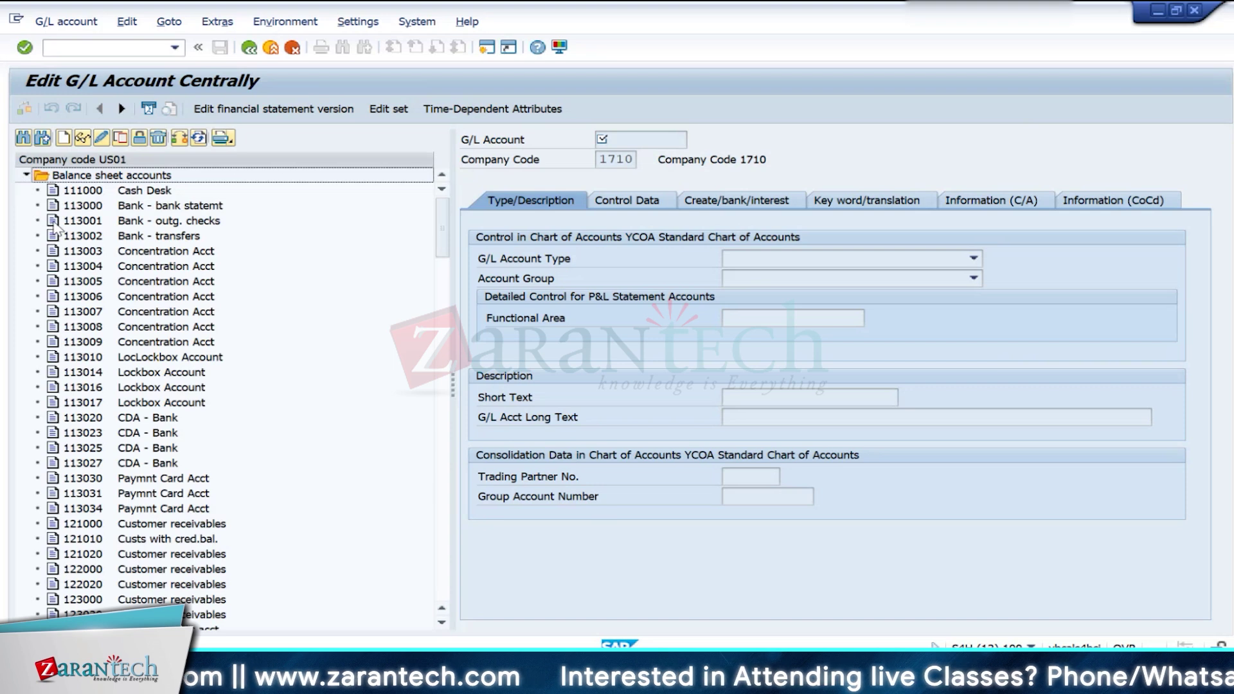
Step: Review the GBB-BSA G/L accounts assigned to the CANO, CAPE and CAPL charts of accounts in the T030 entries
key(alt+Tab)
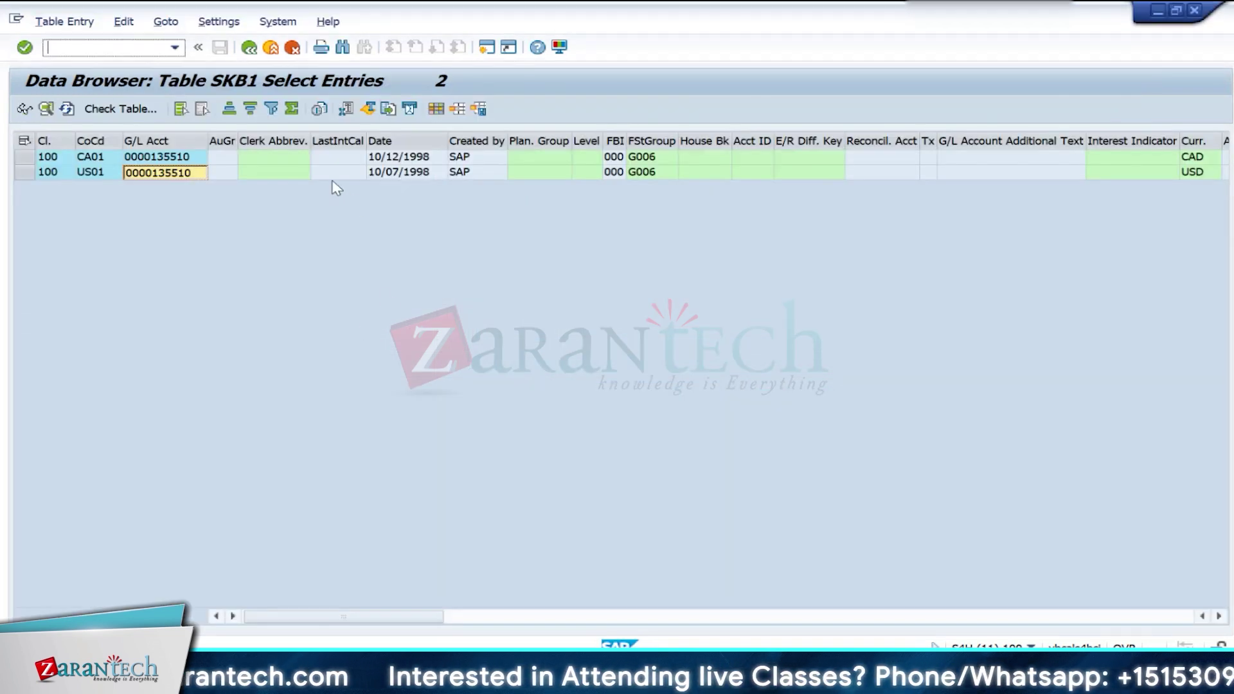
key(alt+Tab)
key(alt+Tab)
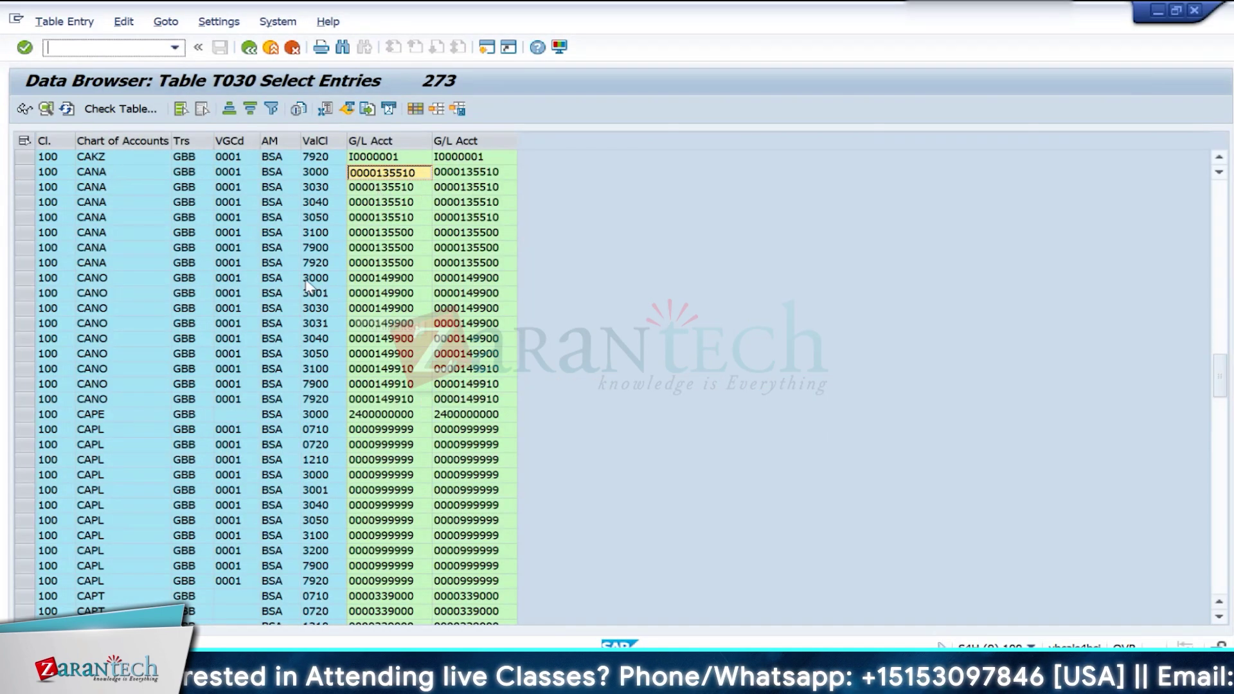
click(382, 444)
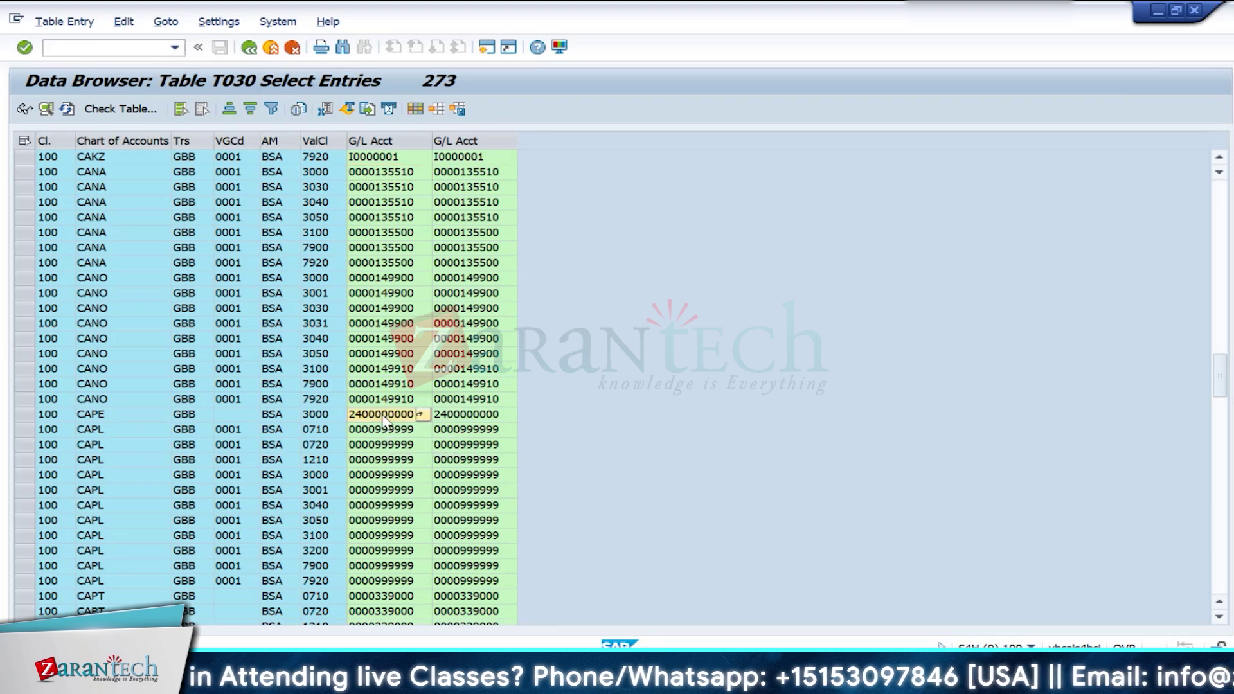
click(403, 370)
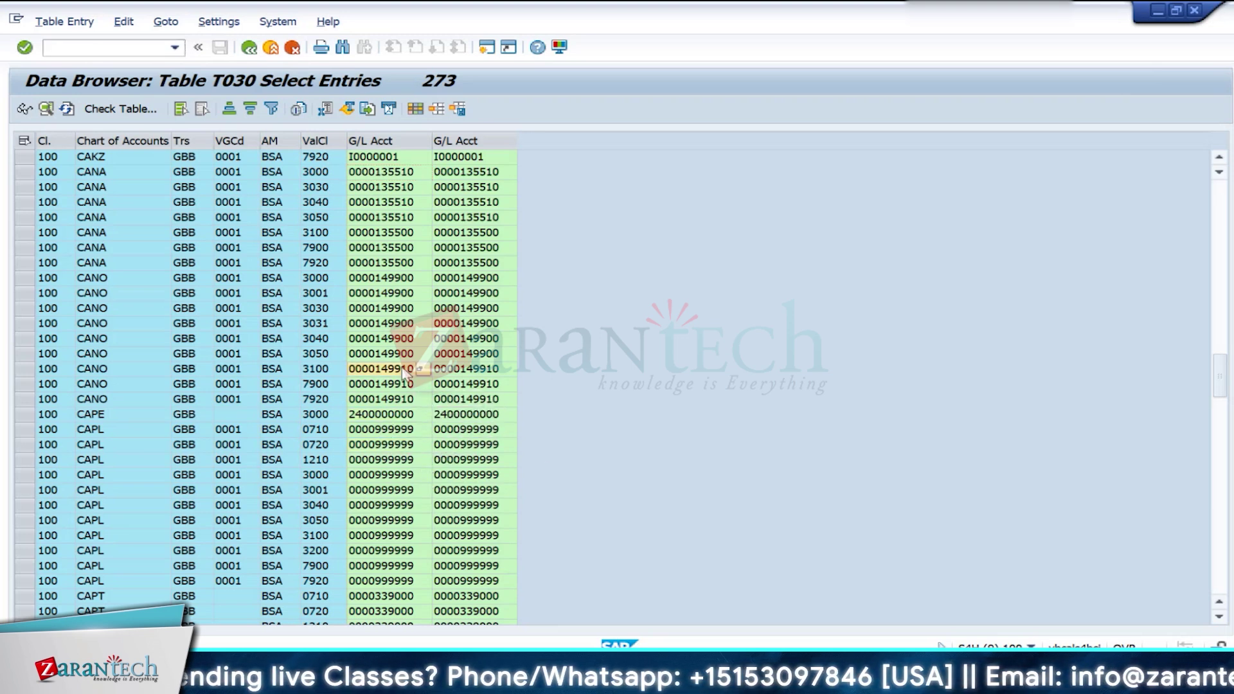
click(389, 428)
key(F10)
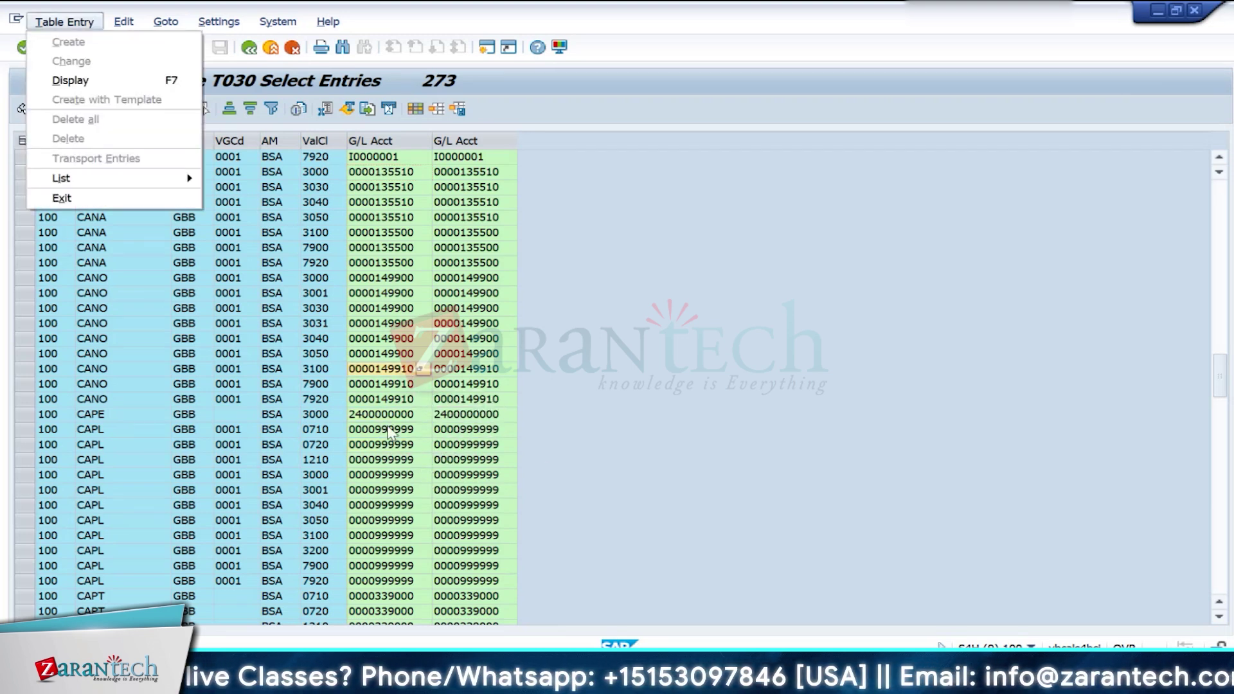
key(Escape)
key(Escape)
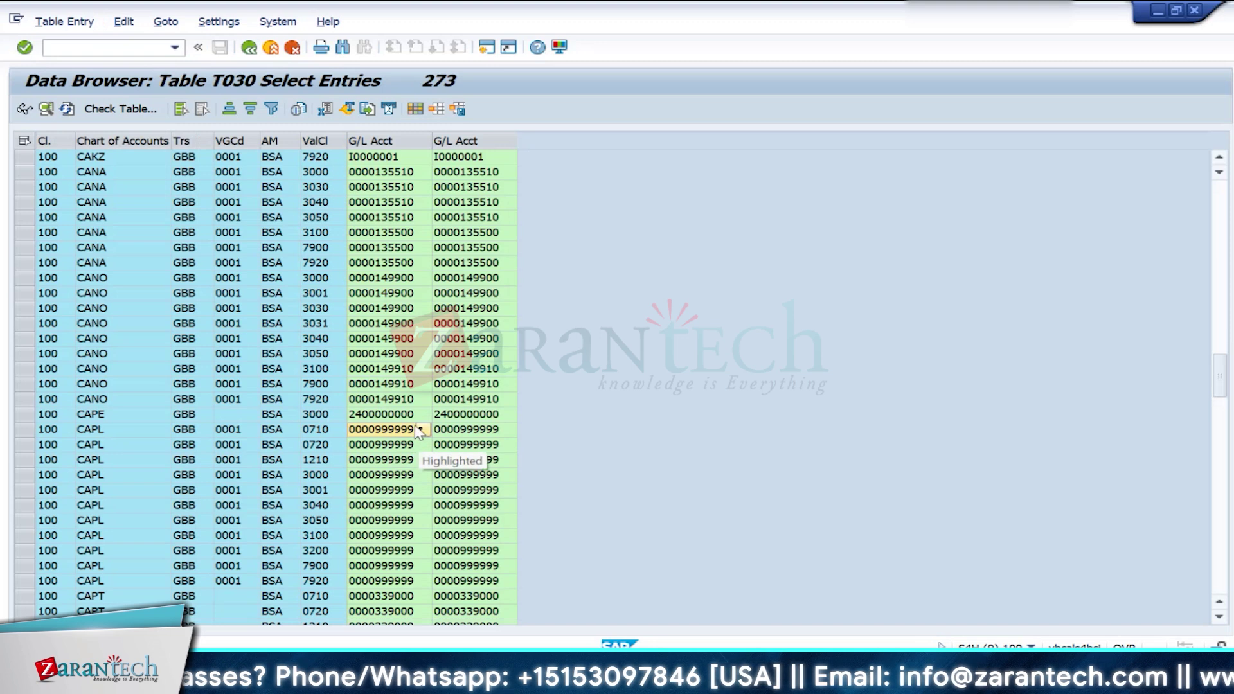
double_click(414, 425)
Step: Examine all fields of the CA01 and US01 entries for the copied G/L account in table SKB1, from the interest calculation date through the time stamp
click(328, 161)
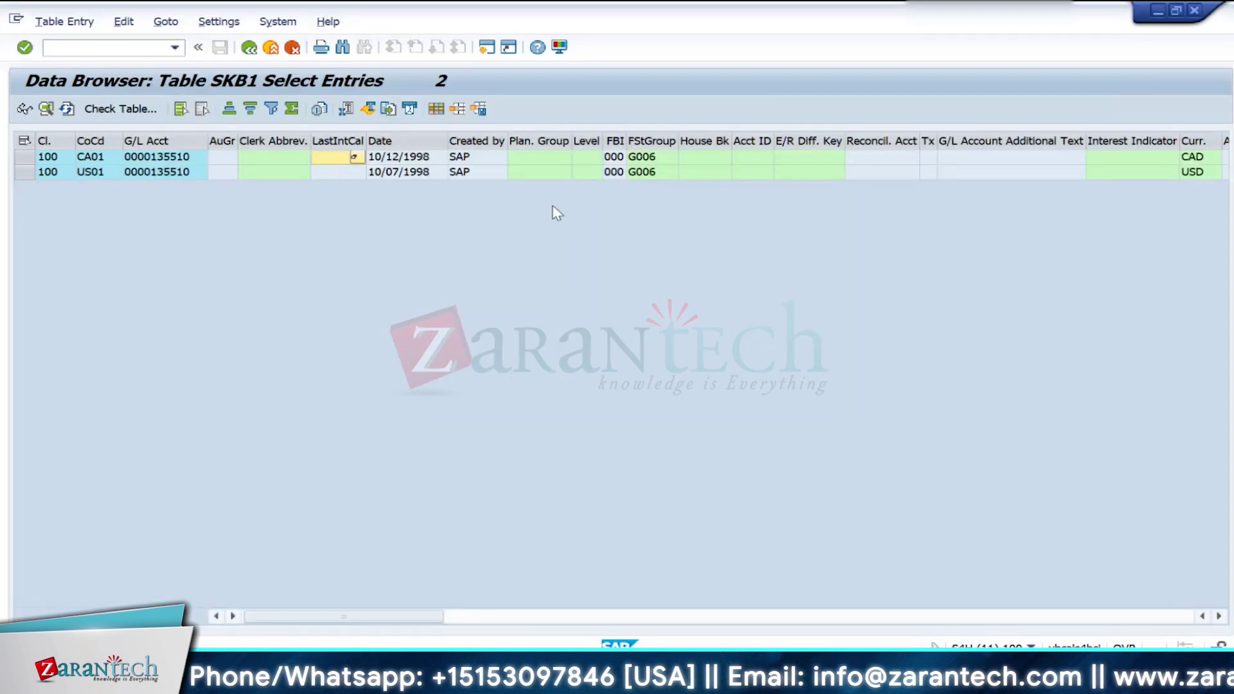
key(Right)
key(Right)
key(Right)
key(Right)
key(Right)
key(Right)
key(Right)
key(Right)
key(Right)
key(Right)
key(Right)
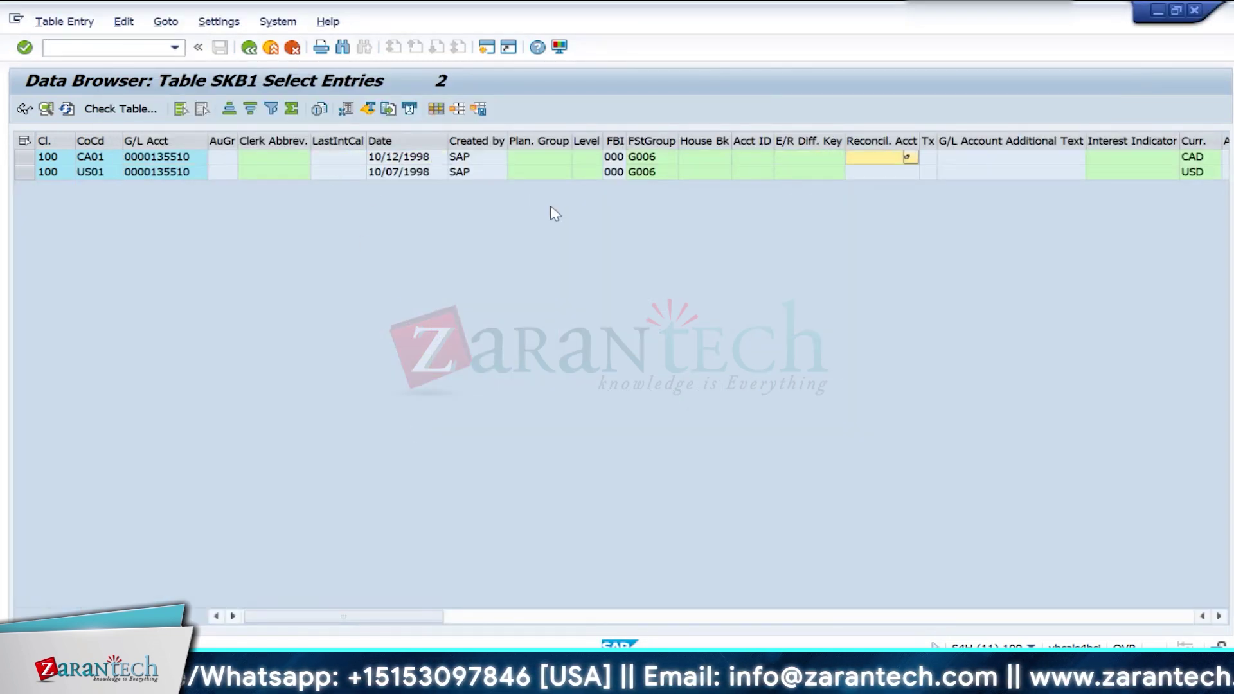
key(Right)
key(Right)
key(Right)
key(Right)
key(Right)
key(Right)
key(Right)
key(Right)
key(Right)
key(Right)
key(Right)
key(Right)
key(Right)
key(Right)
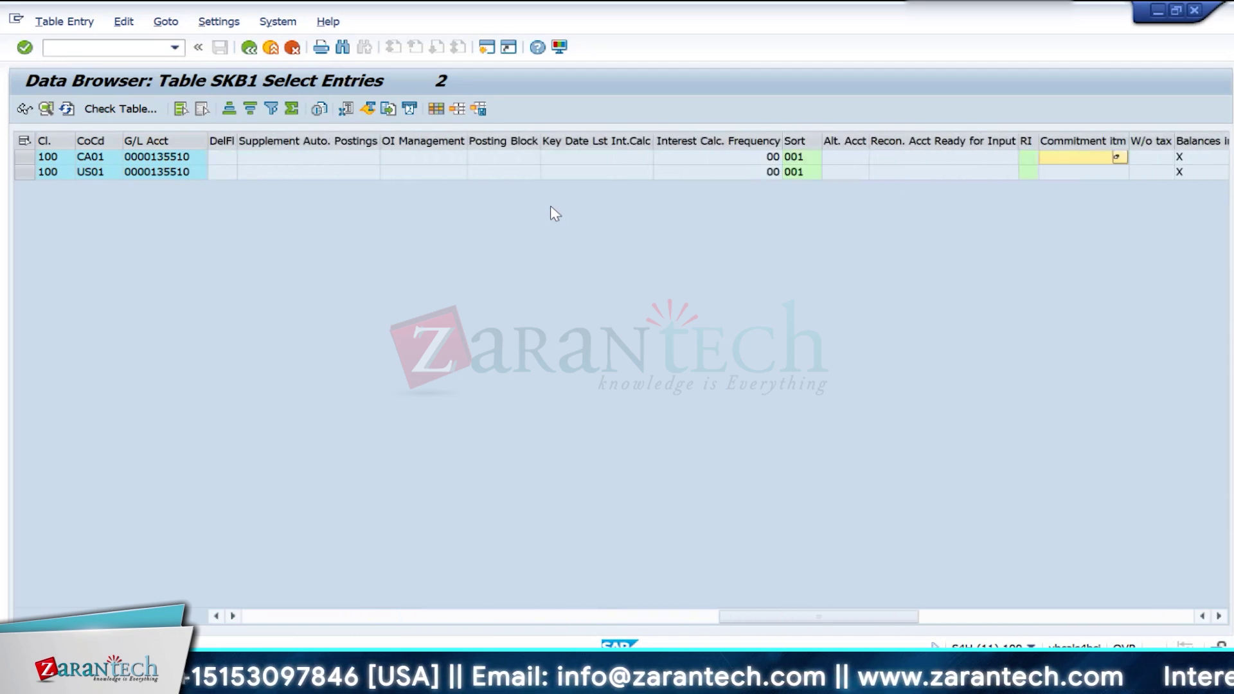
key(Right)
key(Right)
key(Right)
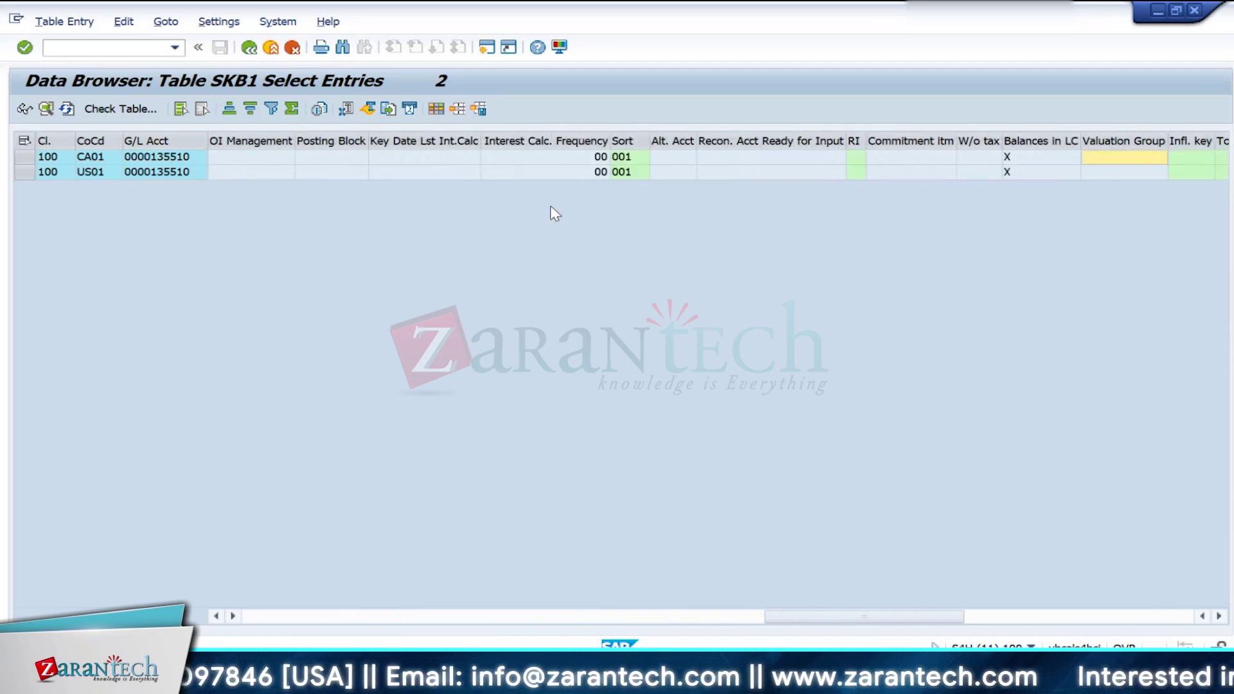
click(1041, 172)
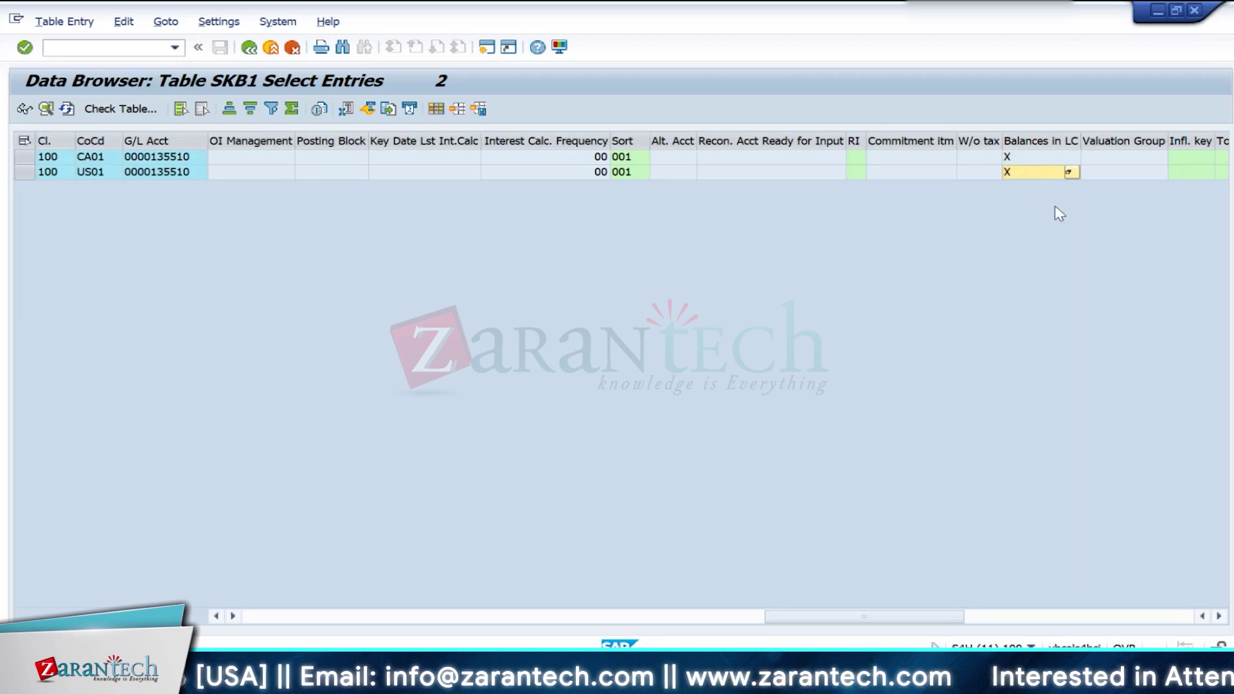
key(Right)
key(Right)
key(Right)
key(Right)
key(Right)
key(Right)
key(Right)
key(Right)
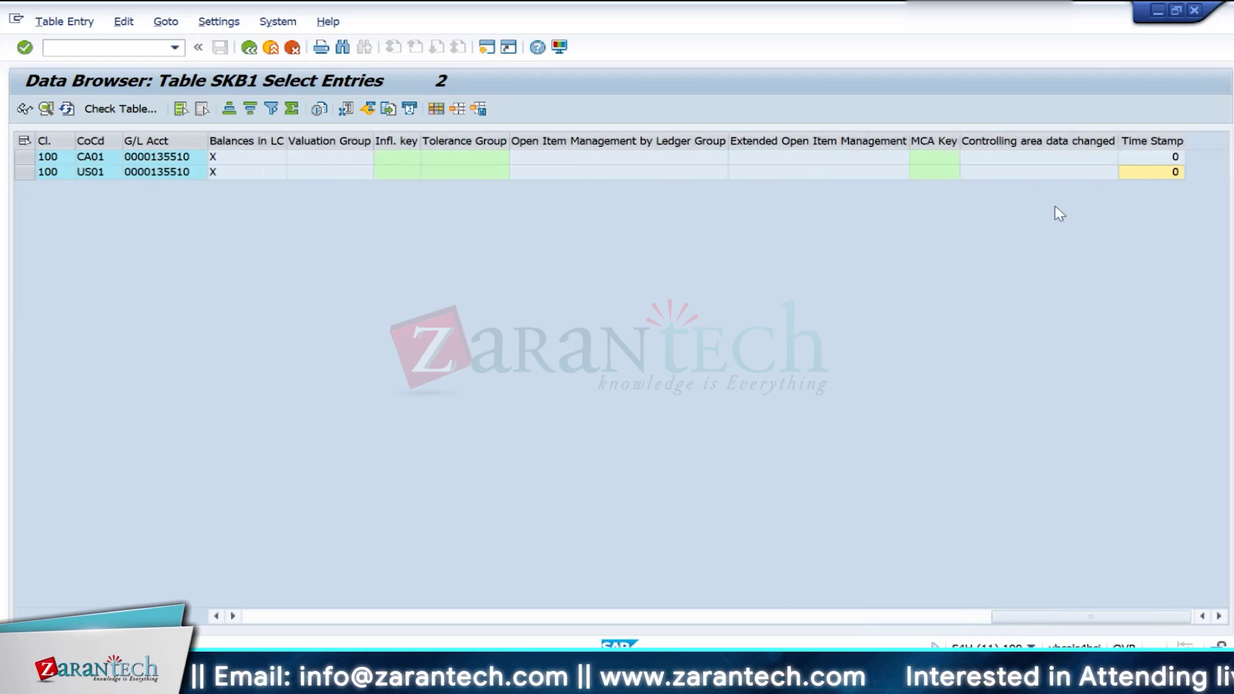
key(Left)
key(Left)
key(Left)
key(Left)
key(Left)
key(Left)
key(Left)
key(Left)
key(Left)
key(Left)
key(Left)
key(Left)
key(Left)
key(Left)
key(Left)
key(Left)
key(Left)
key(Left)
key(Left)
key(Left)
key(Left)
key(Left)
key(Left)
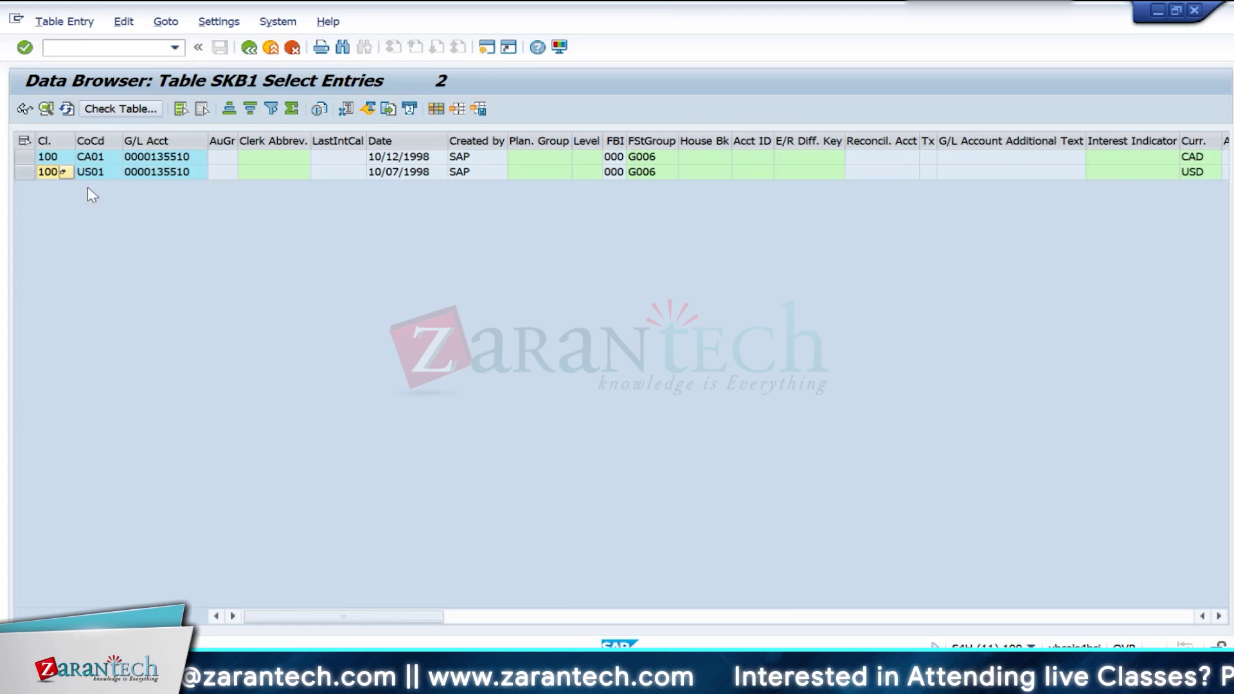
Step: Leave the SKB1 entries and open table SKA1 in the Data Browser
click(149, 172)
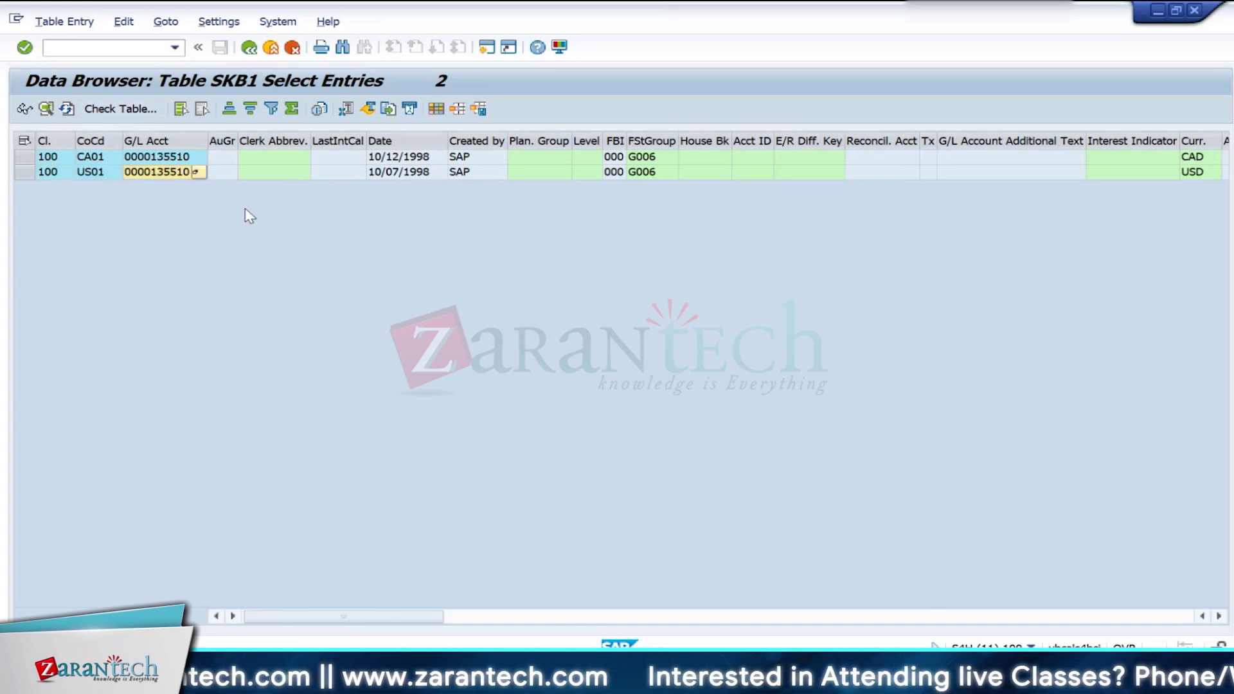
click(250, 50)
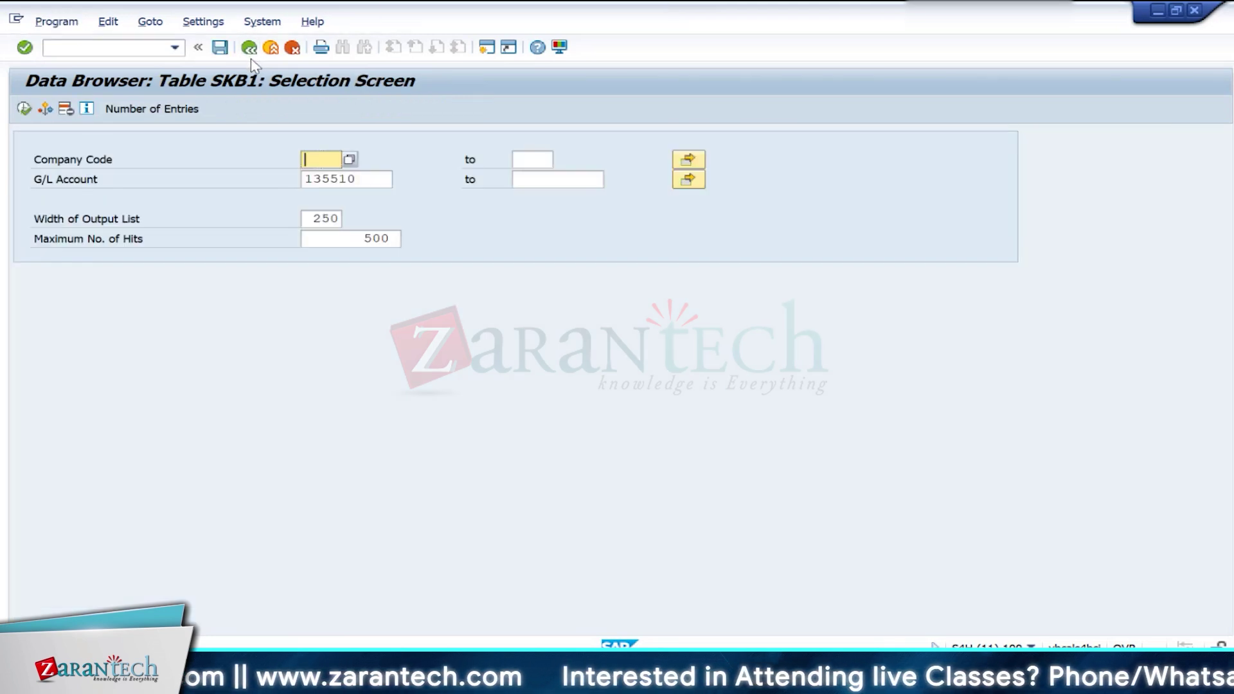
click(249, 51)
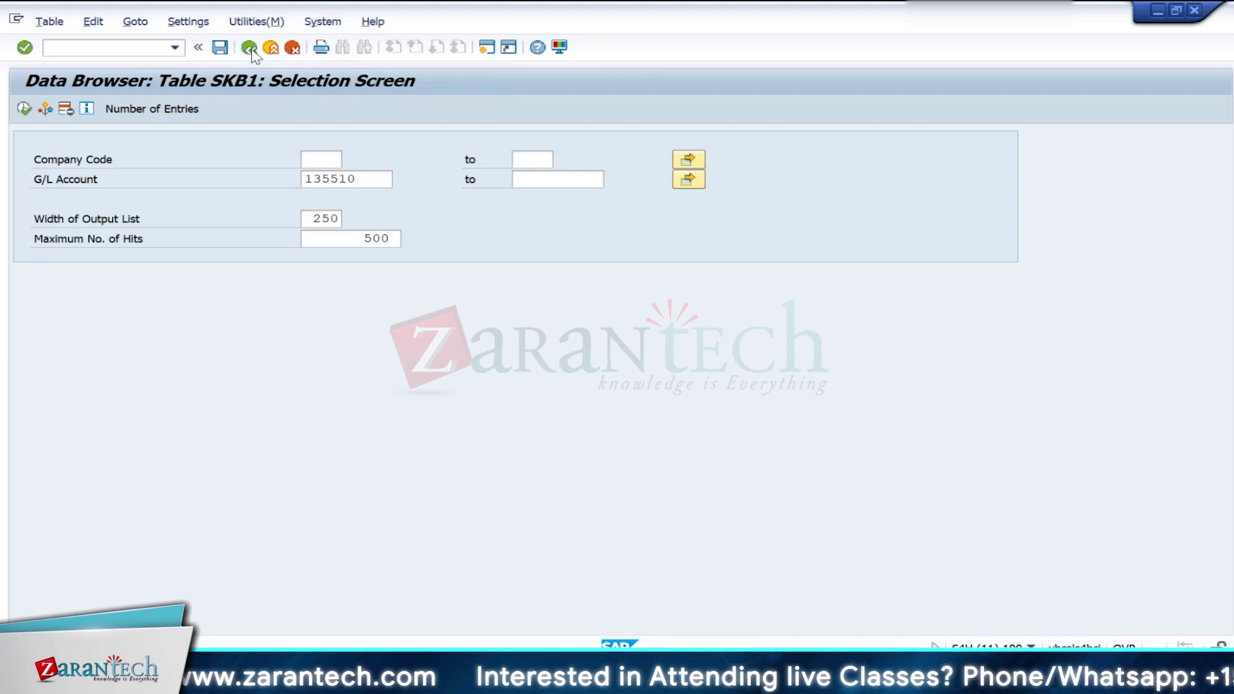
click(235, 182)
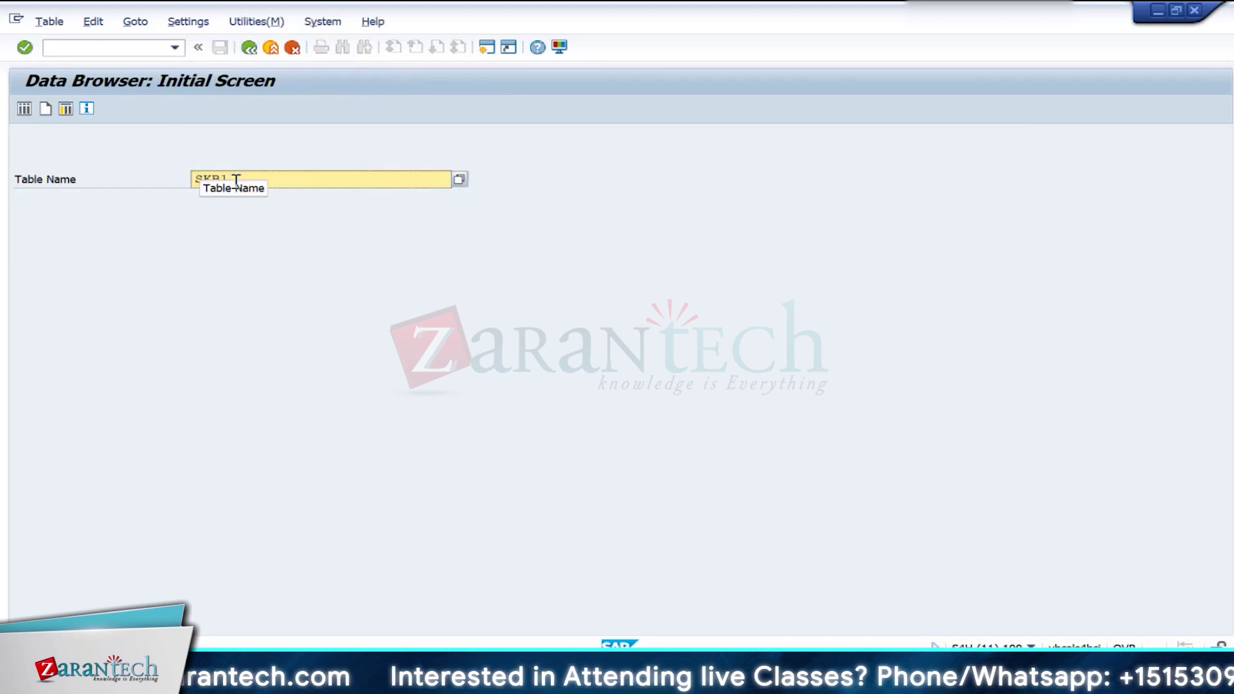
key(BackSpace)
text(A)
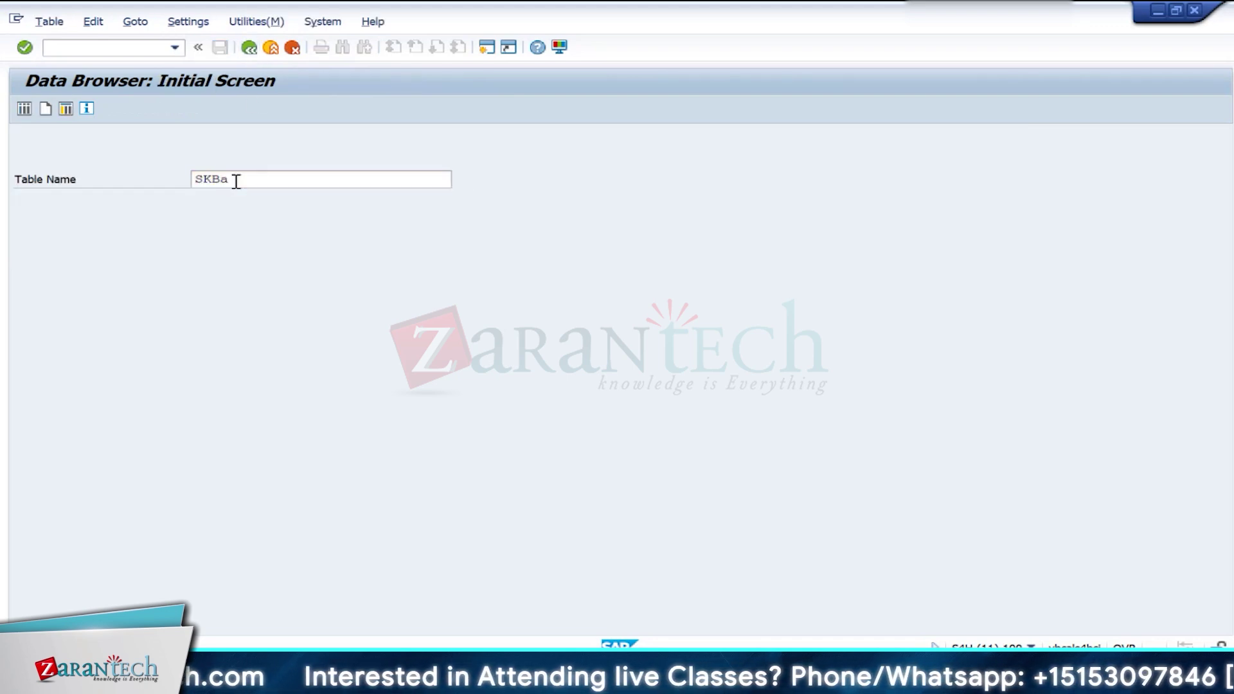
key(Return)
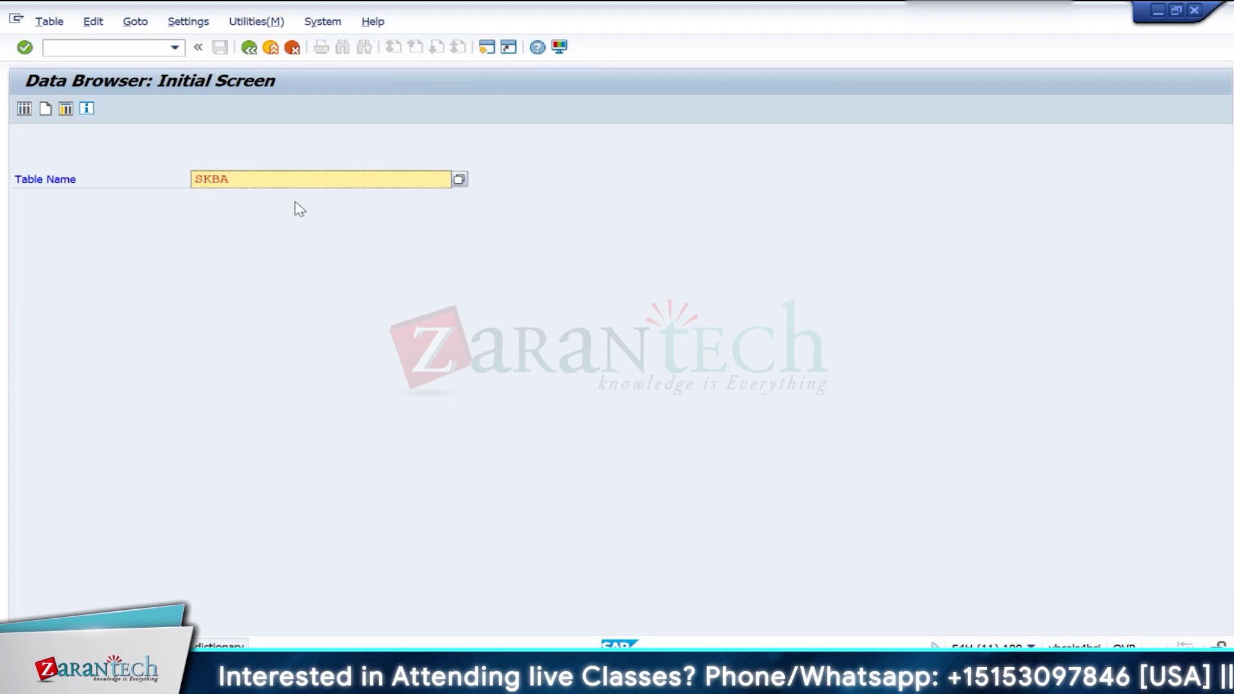
key(BackSpace)
key(BackSpace)
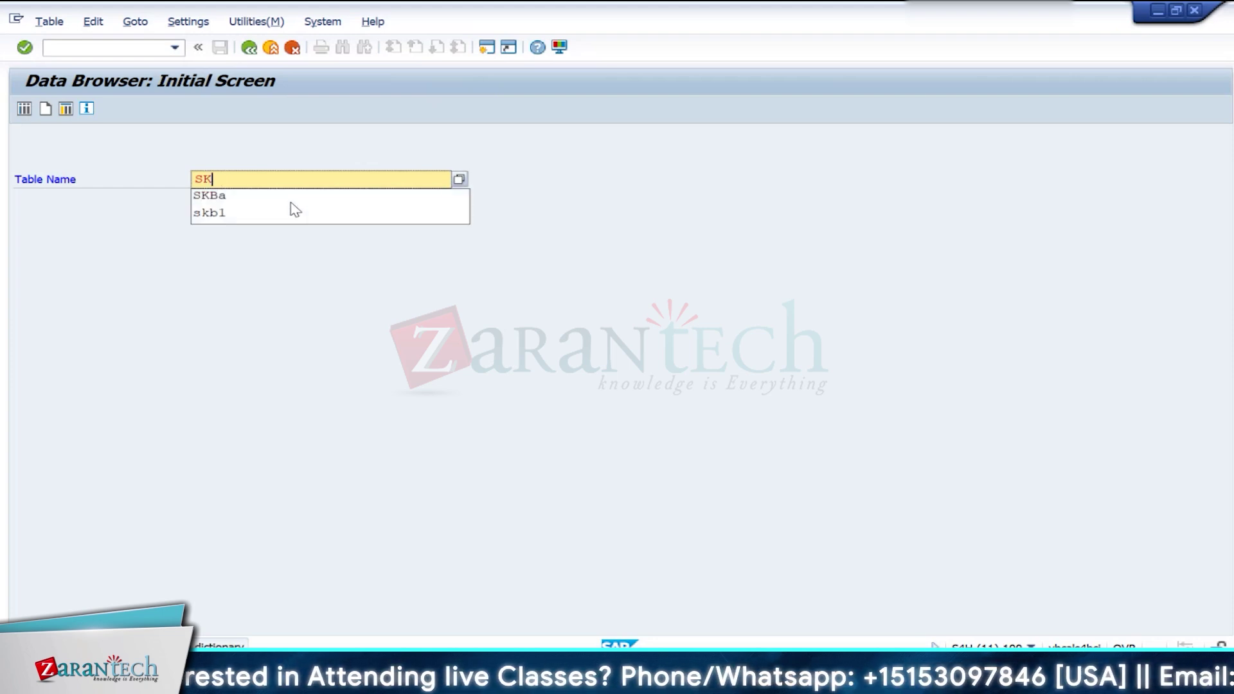
text(a1)
key(Return)
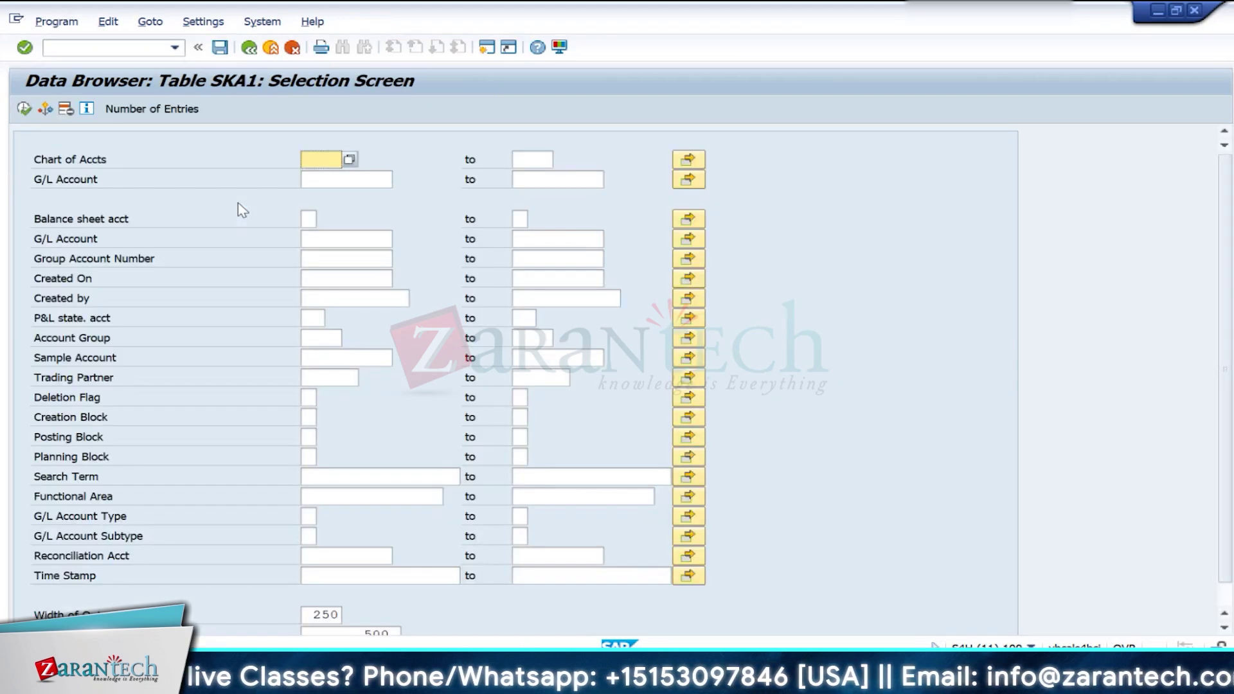
Step: List the SKA1 entry for the copied G/L account and examine its balance sheet indicator, account group and G/L account type
click(322, 180)
key(ctrl+v)
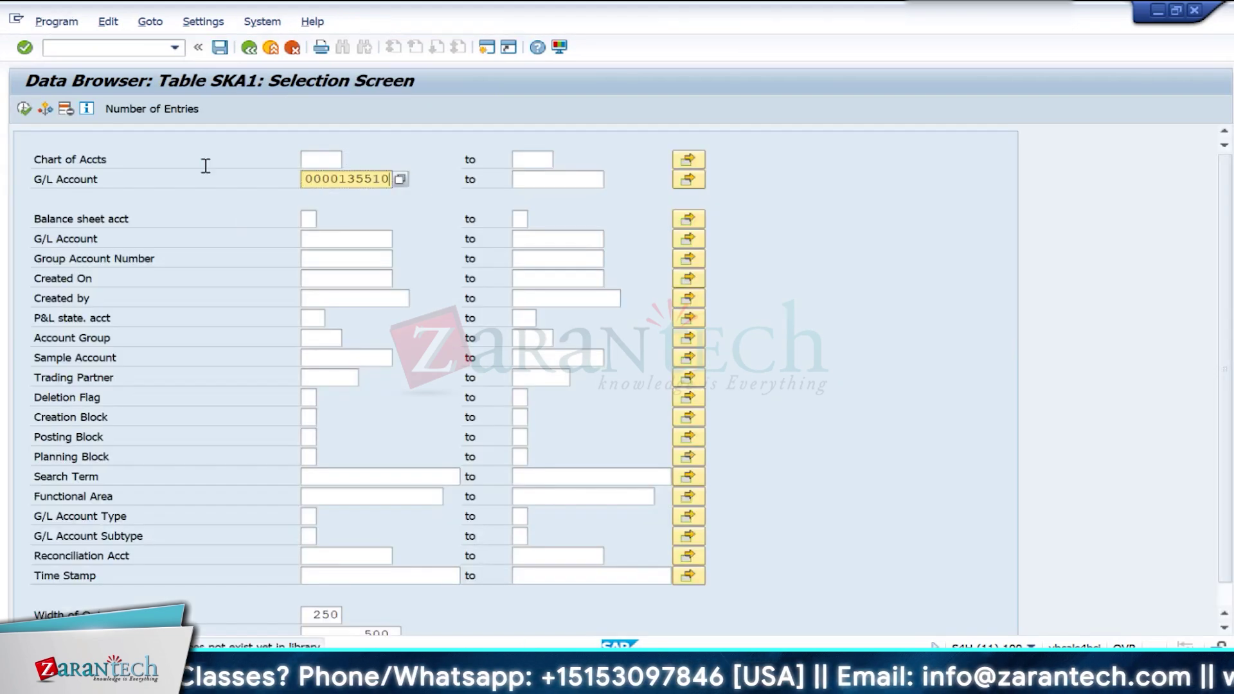
click(24, 108)
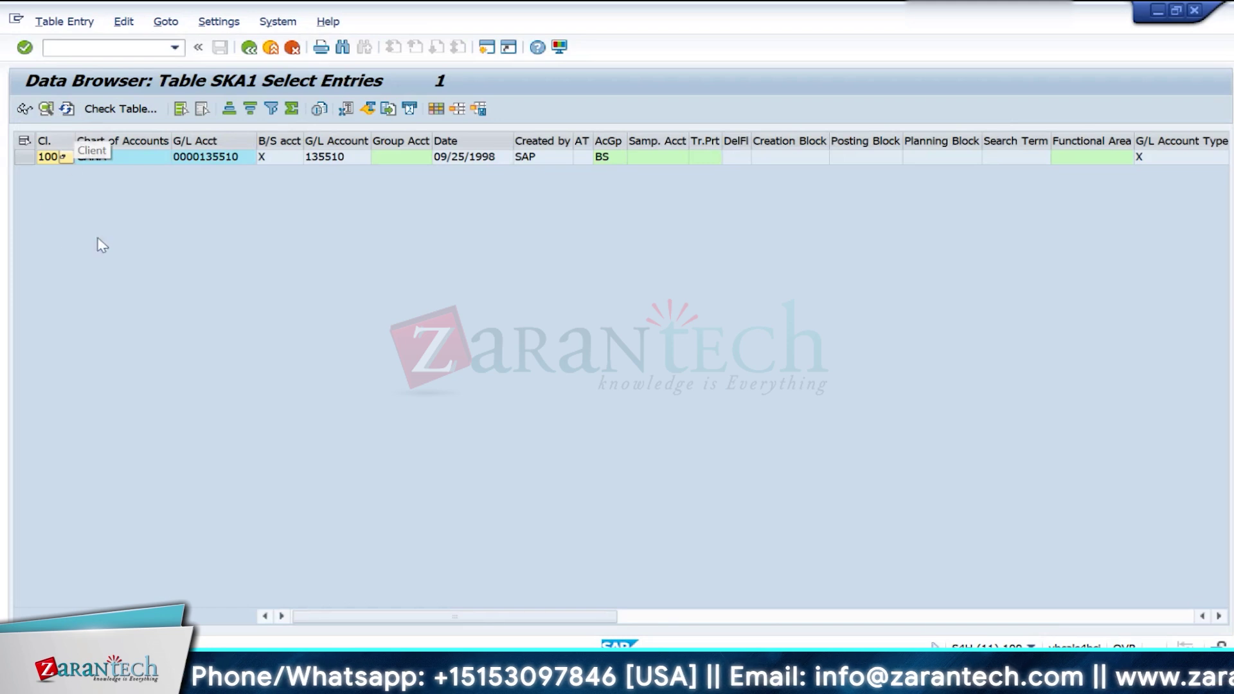
click(283, 157)
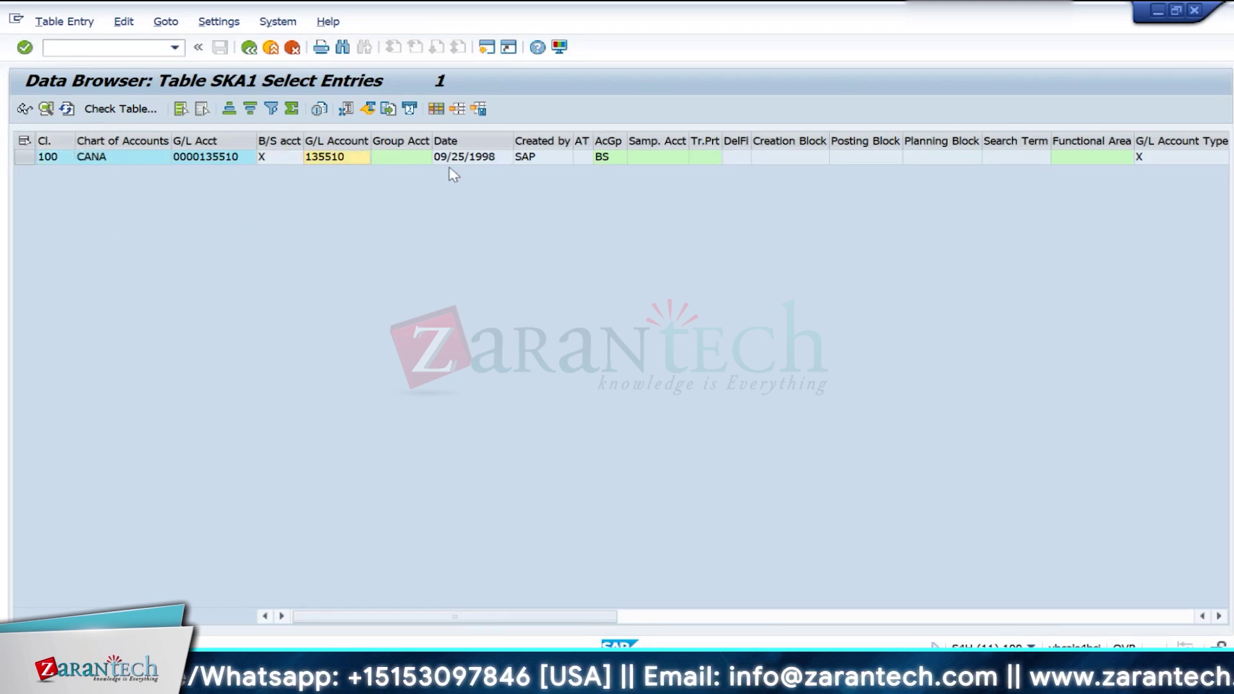
click(608, 159)
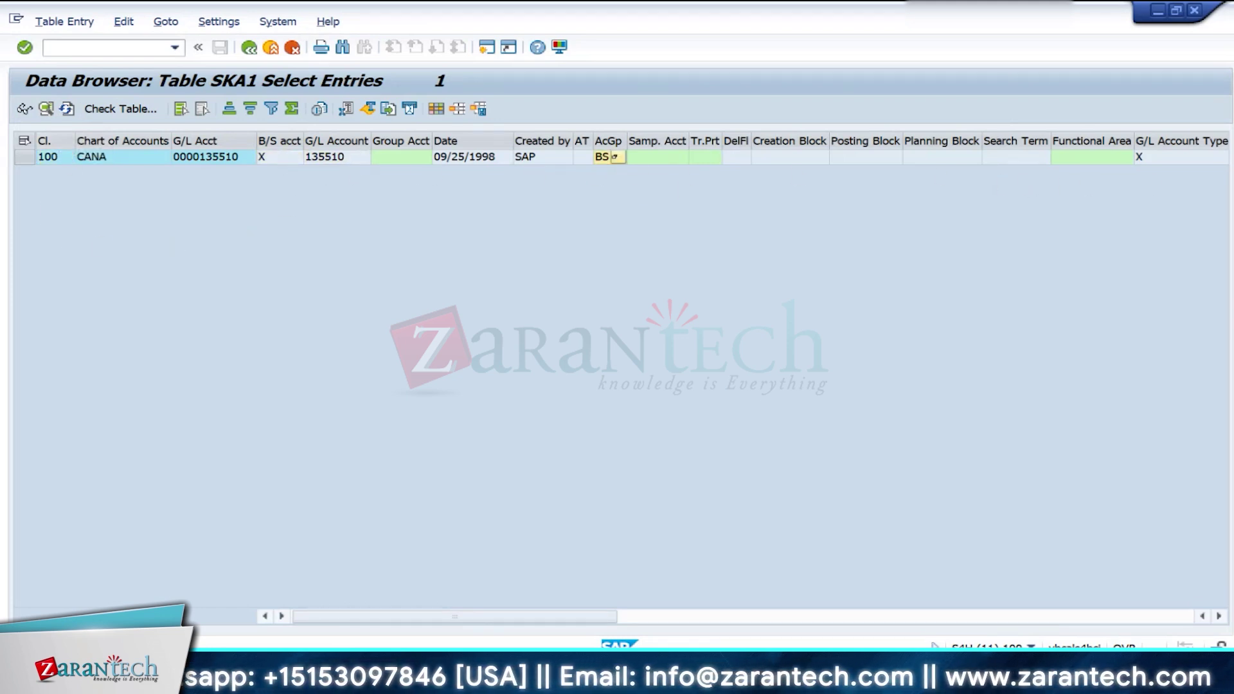
click(1197, 158)
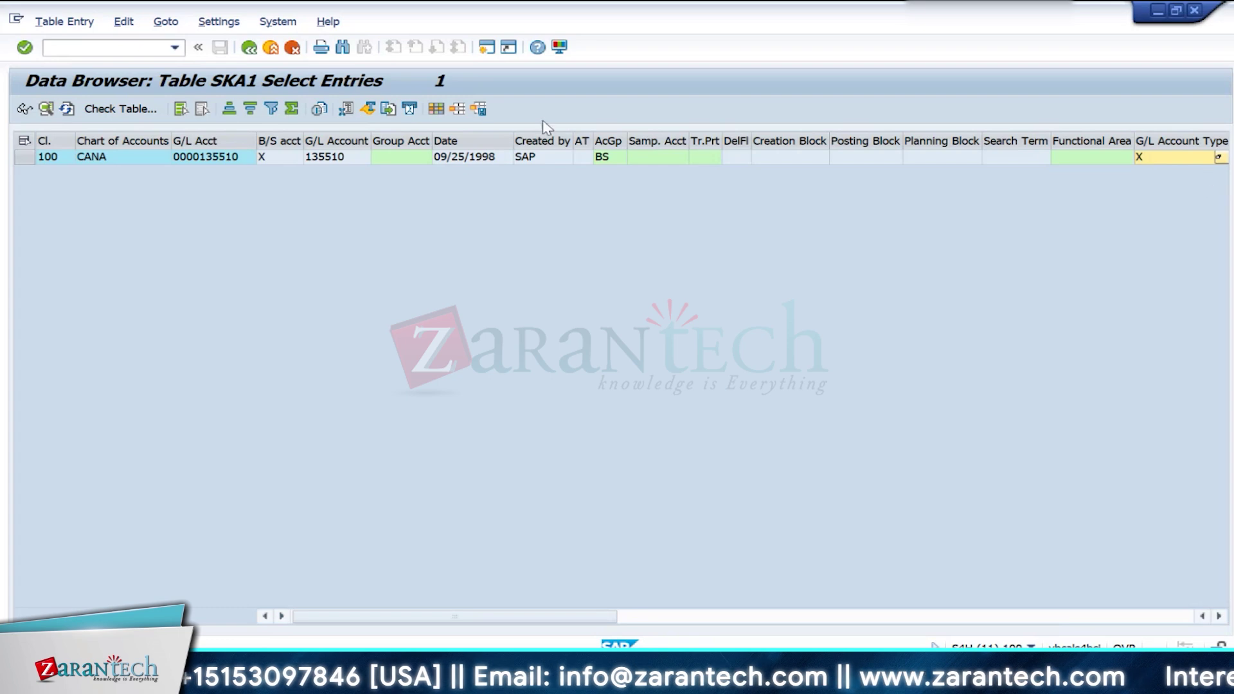
Step: Return to central G/L account maintenance and change the account list's company code to IN10
key(alt+Tab)
key(alt+Tab)
key(alt+Tab)
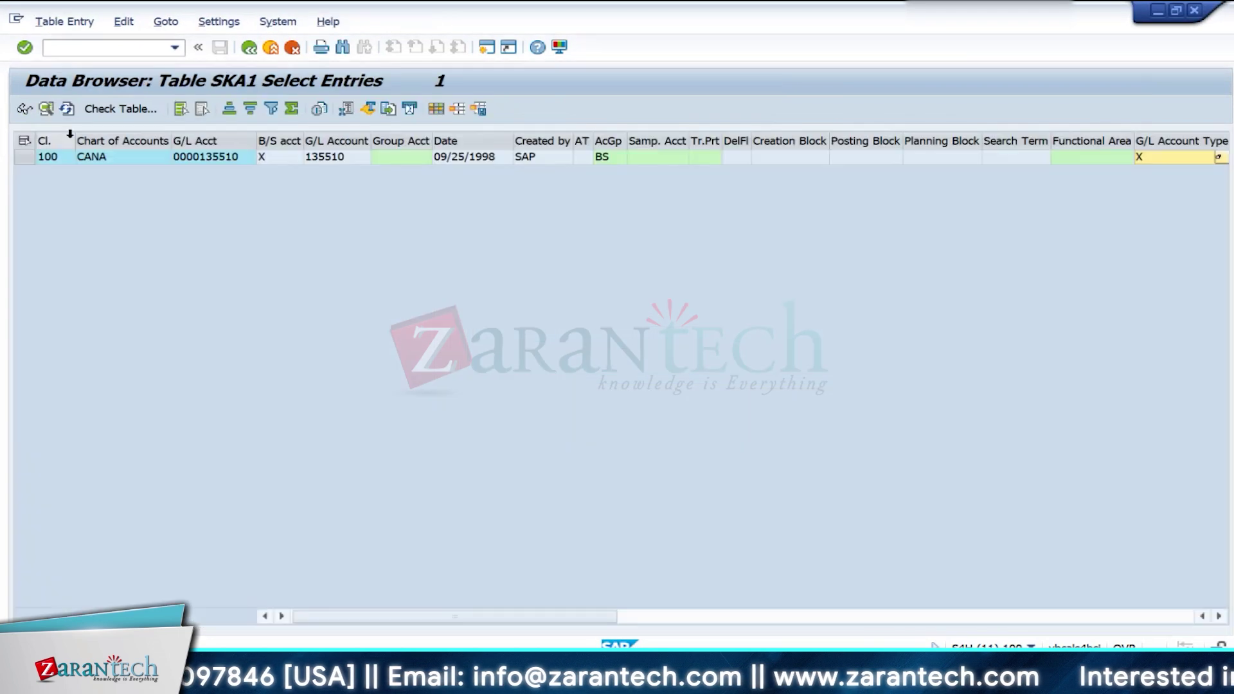
key(alt+Tab)
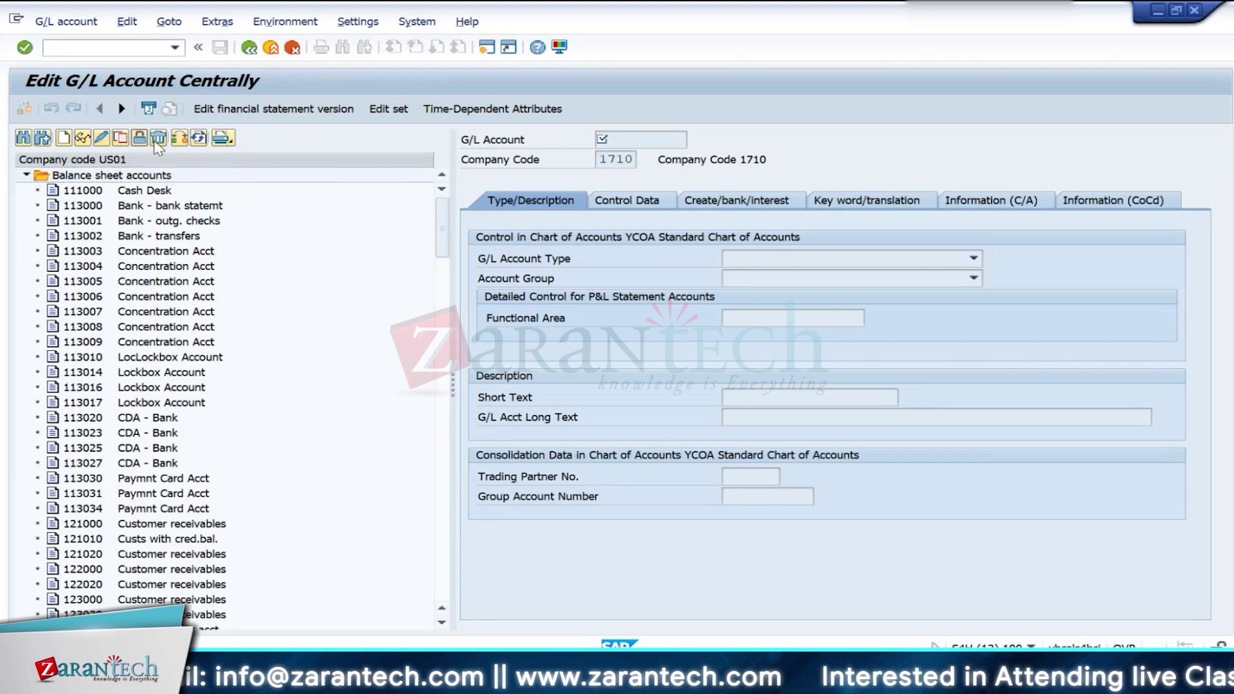
click(185, 142)
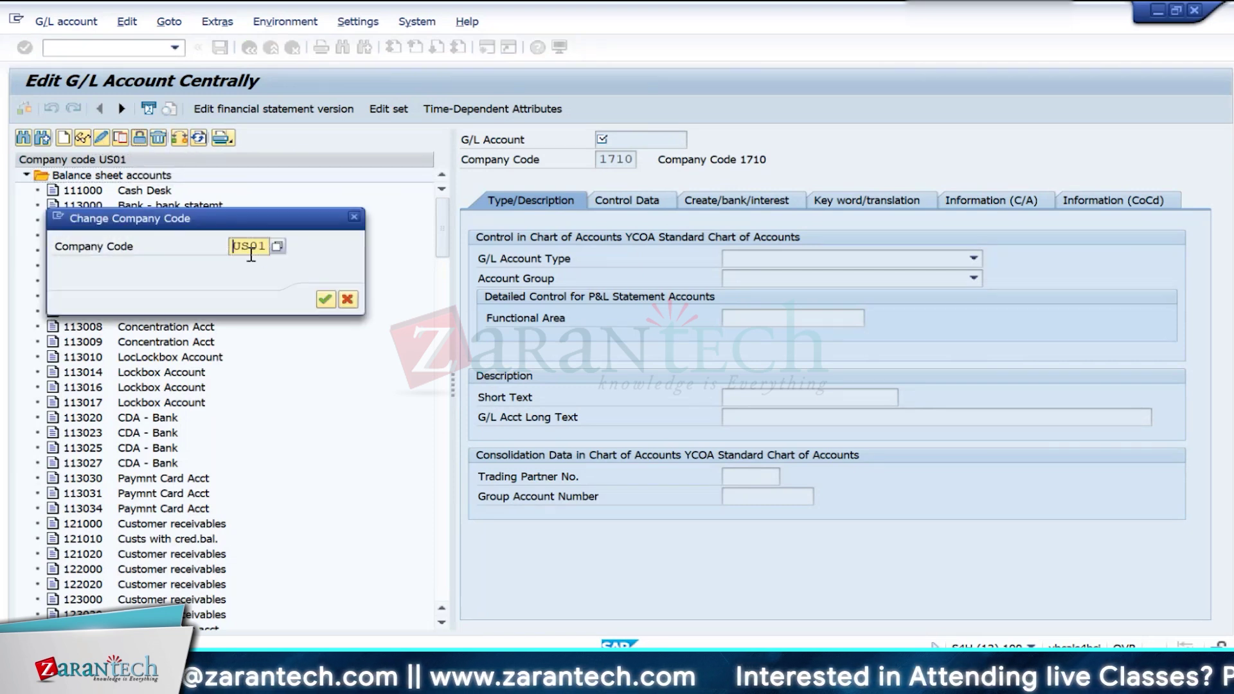
key(Delete)
key(Delete)
key(Delete)
text(in)
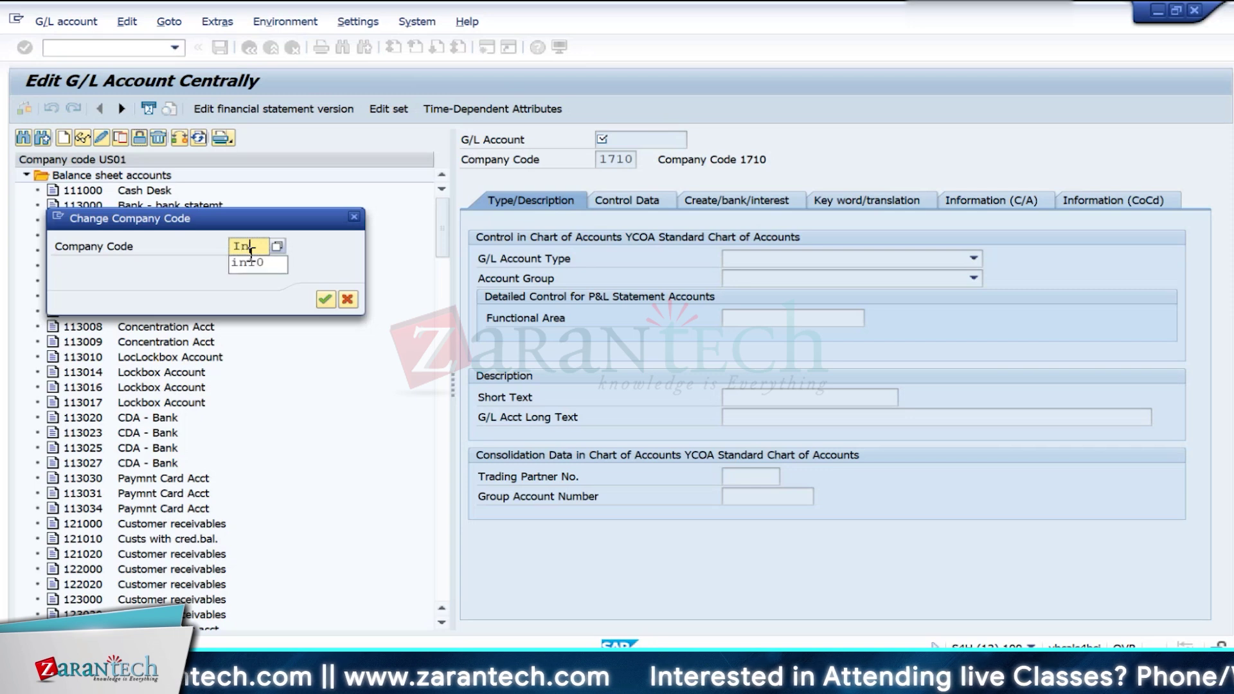
text(10)
key(Return)
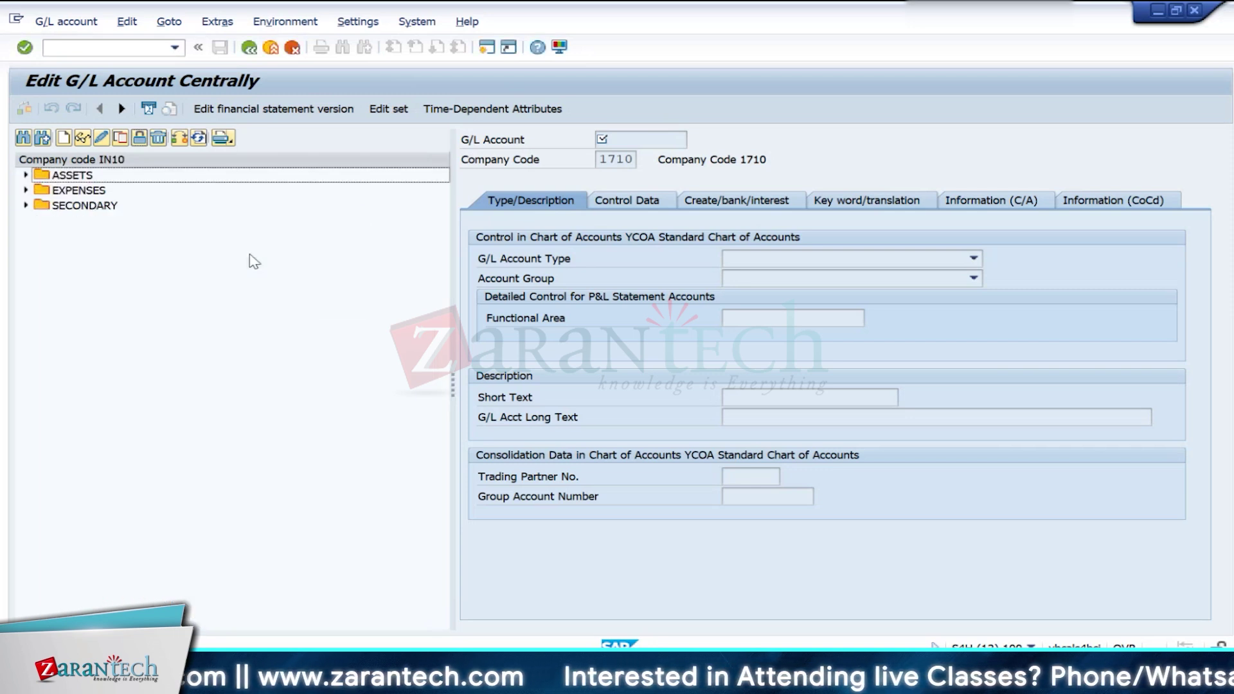
Step: Start creating G/L account 100060 in company code 1710
click(64, 138)
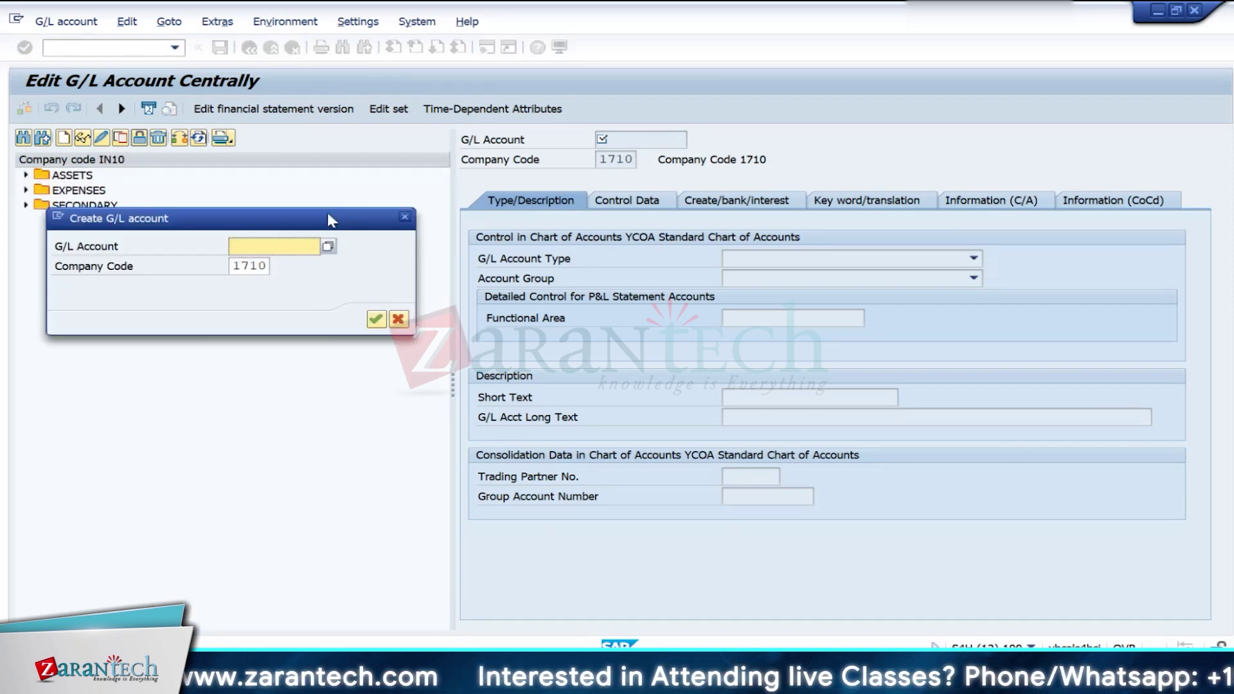
text(1)
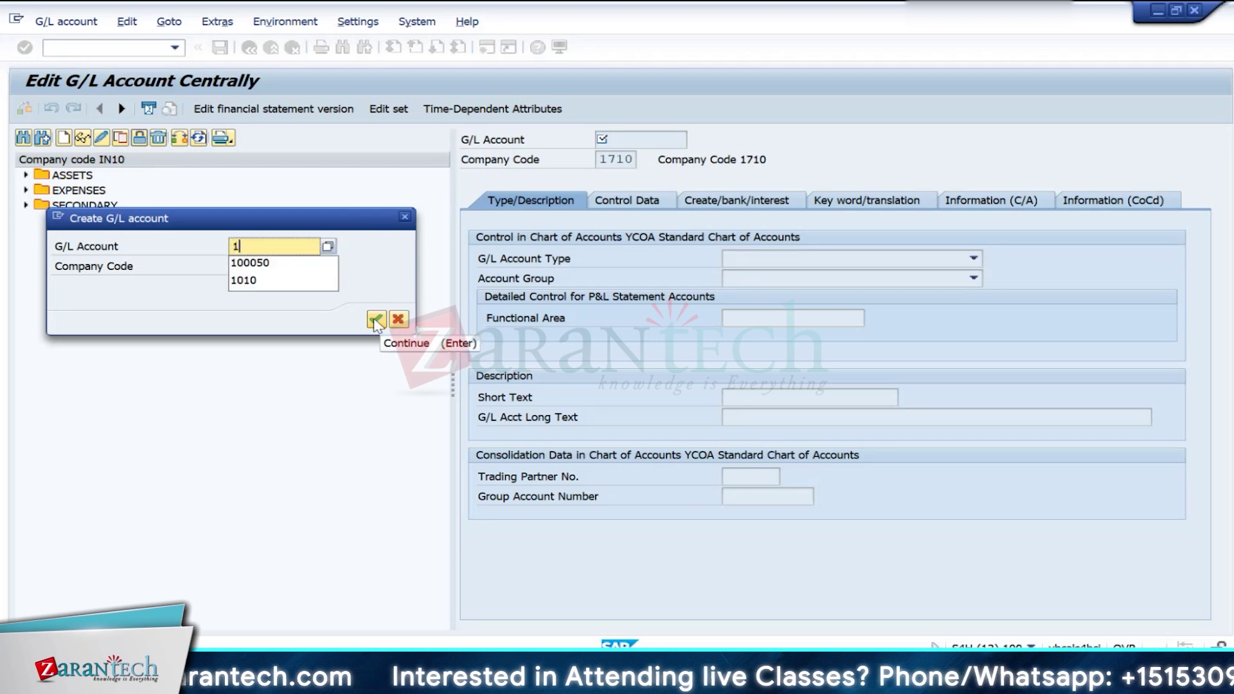
text(00060)
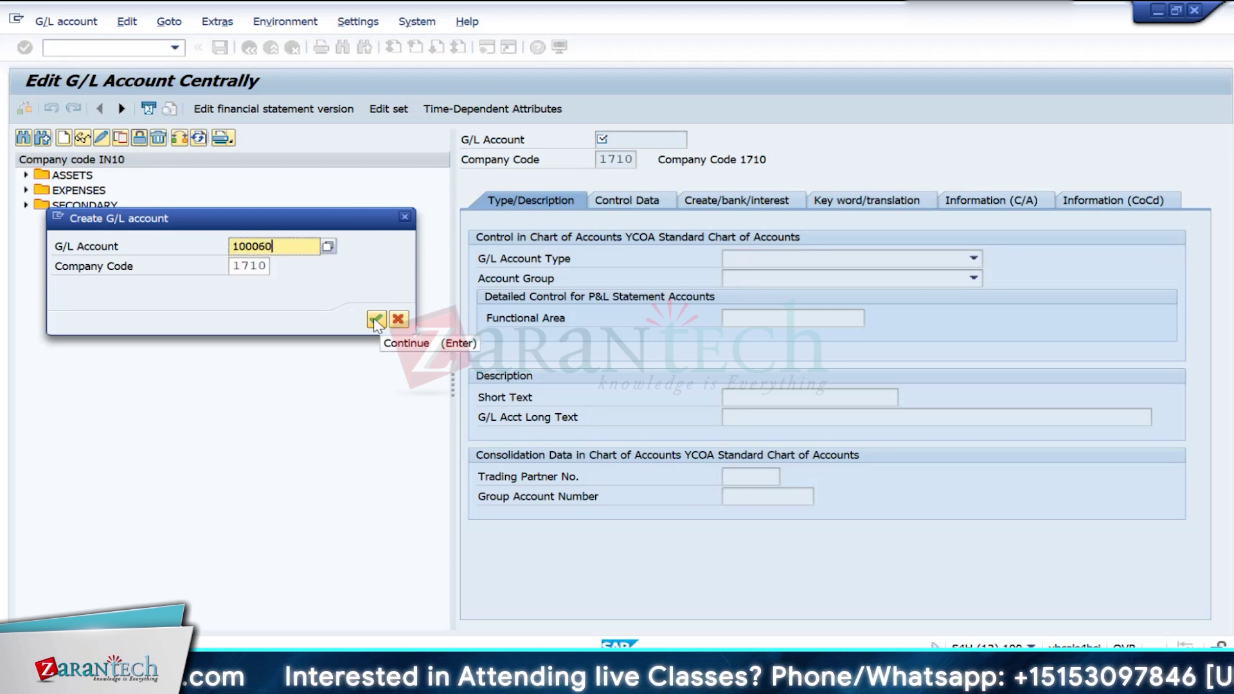
click(376, 319)
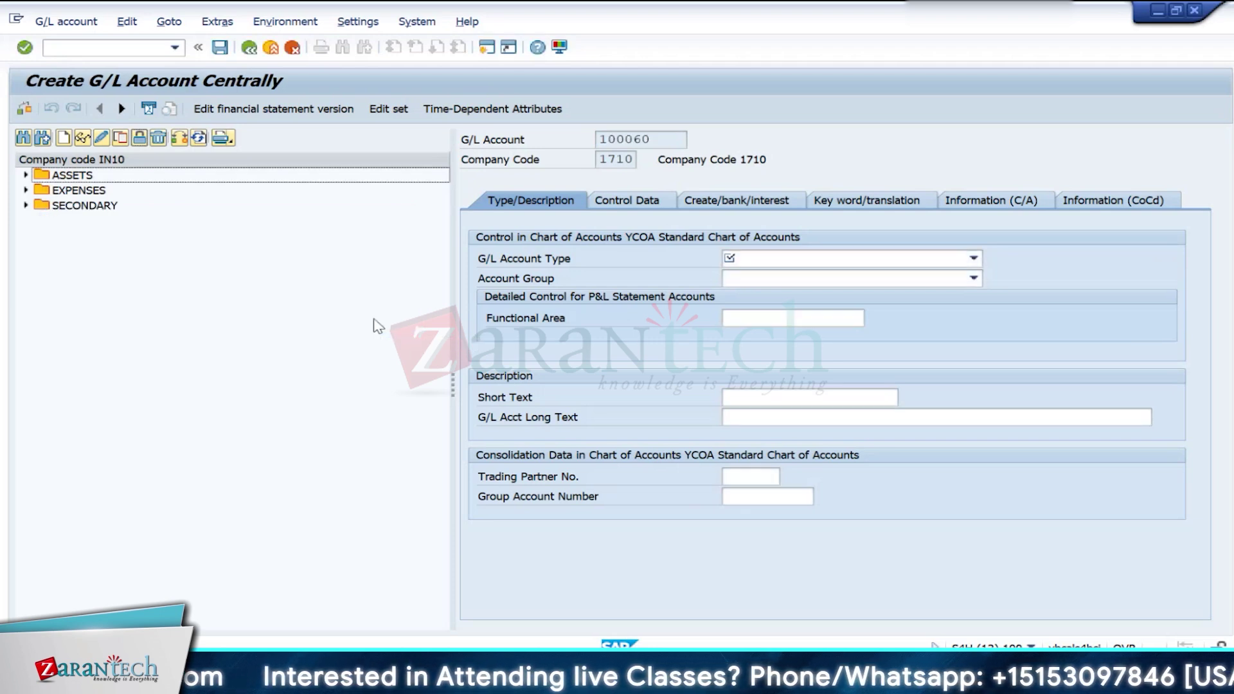
Step: Set the G/L account type to Balance Sheet Account and enter "Intail Stock Load" as both short and long text
click(804, 262)
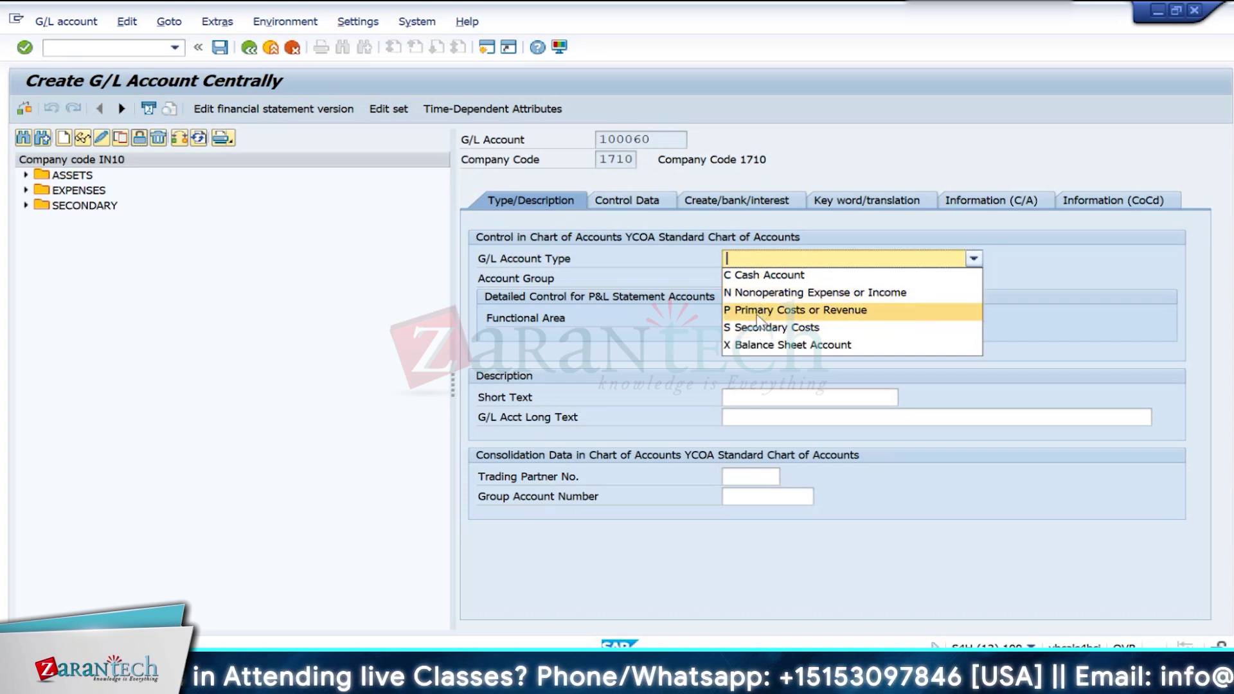
click(765, 328)
click(776, 262)
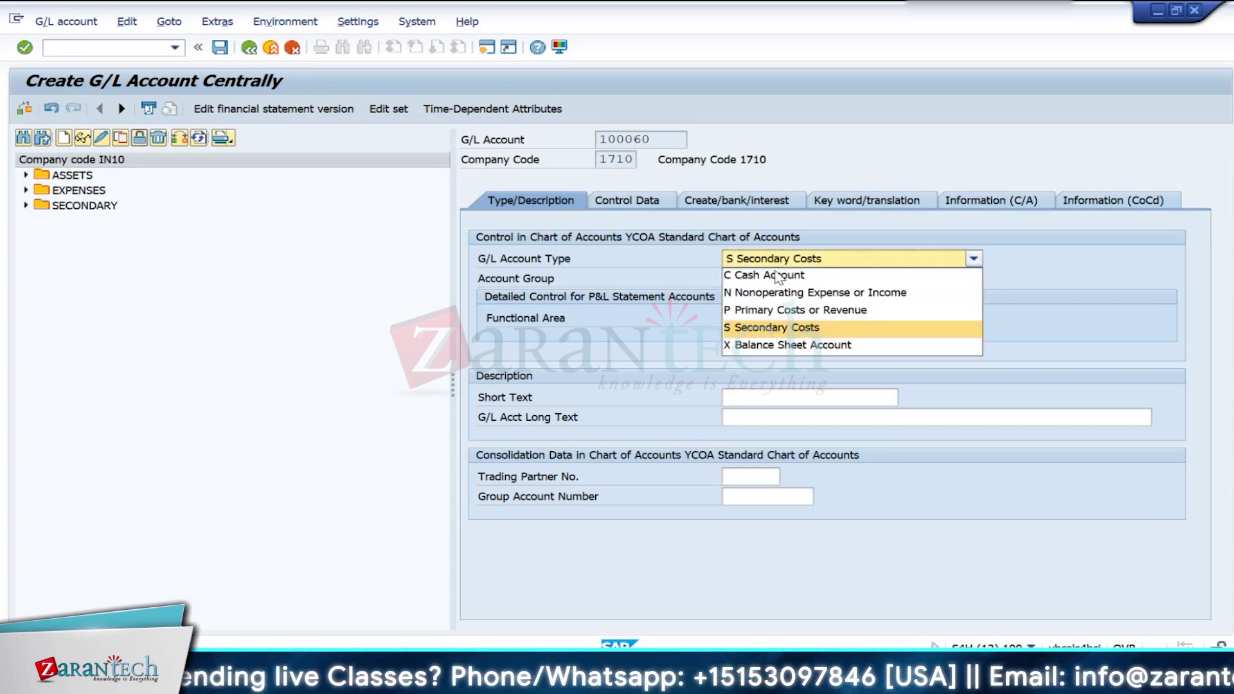
click(771, 345)
click(733, 398)
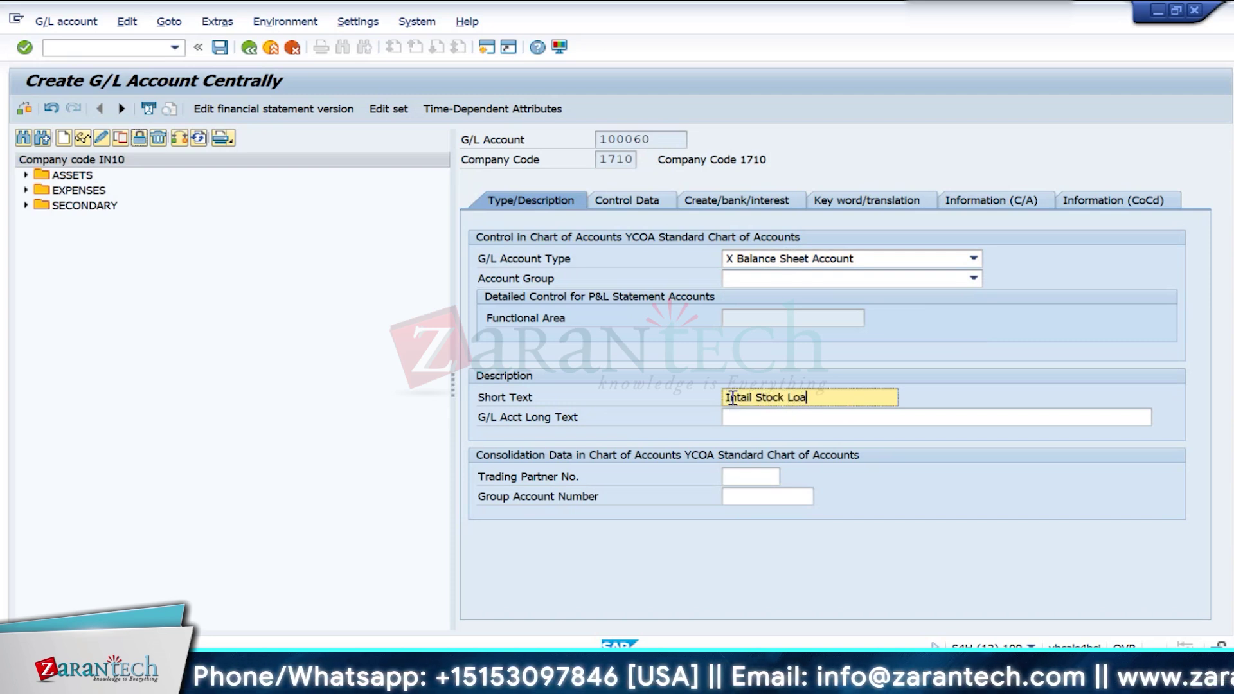
drag(822, 397, 688, 401)
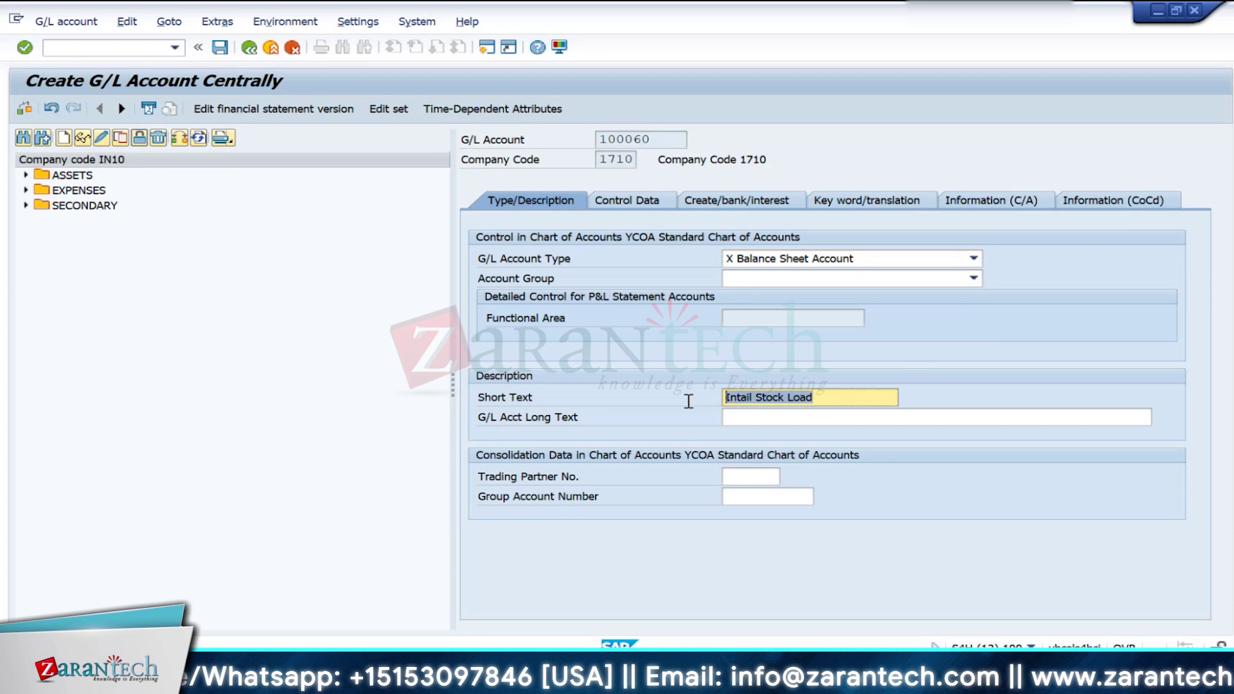
key(ctrl+c)
click(758, 418)
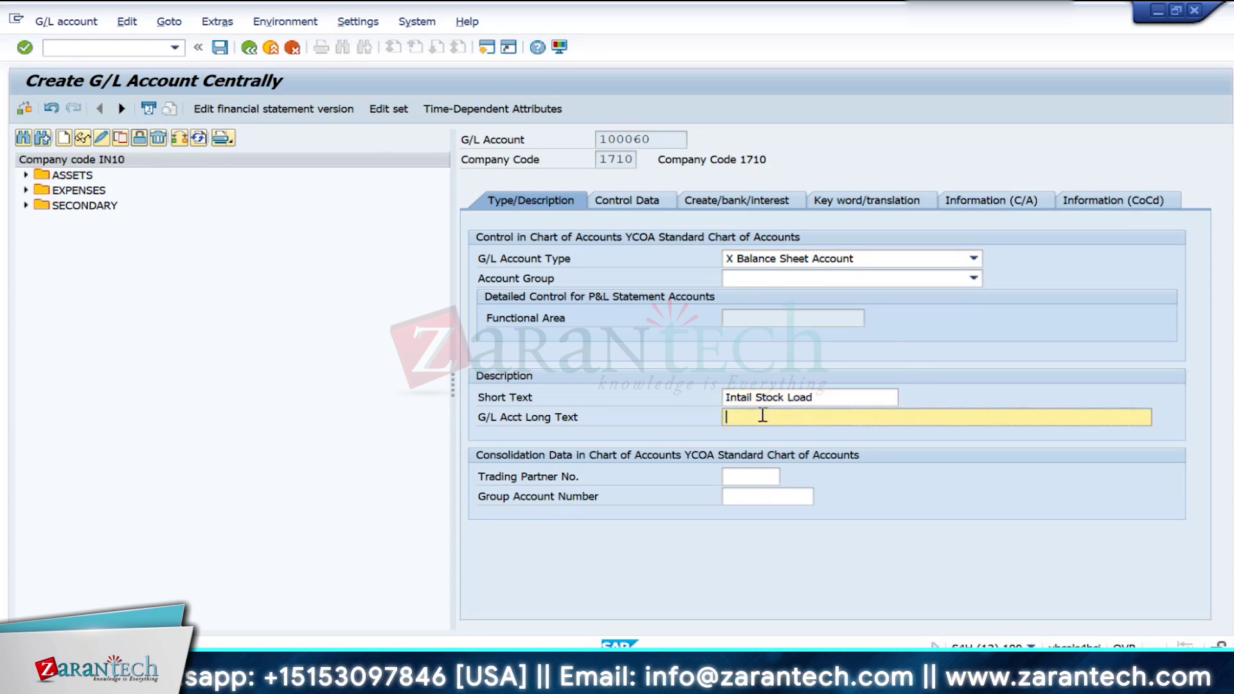
key(ctrl+v)
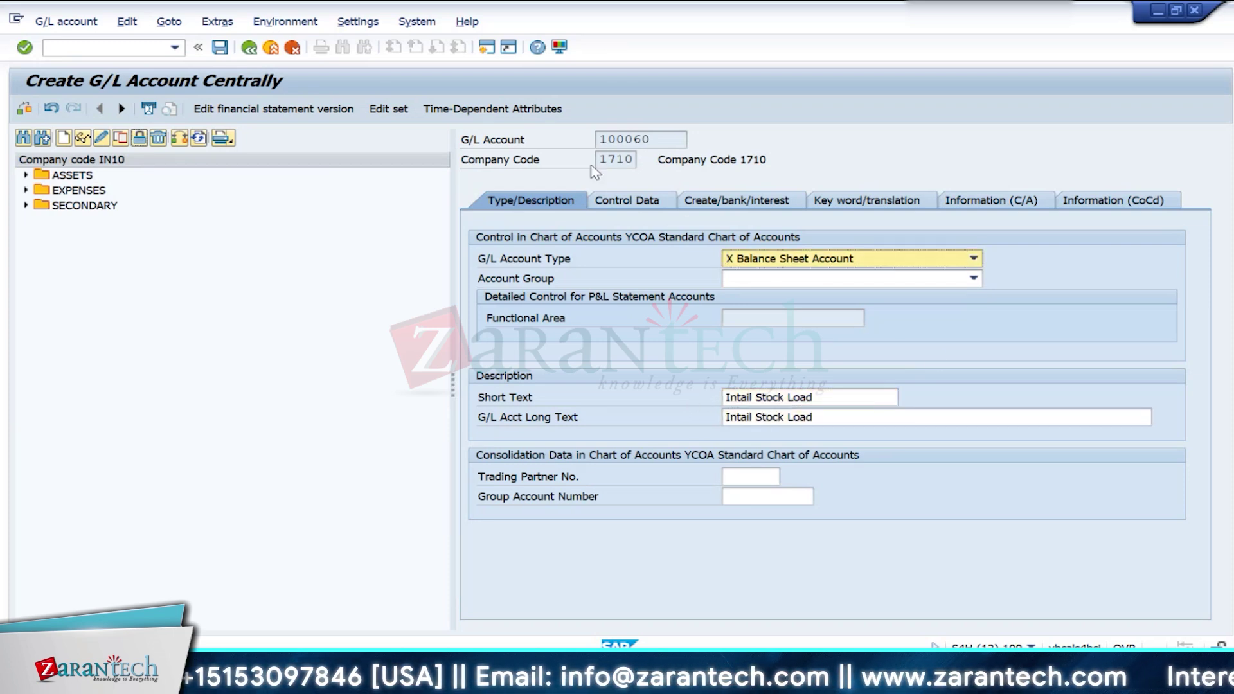
Step: Try to assign field status group G006 to the account and flag it as Post Automatically Only
click(642, 204)
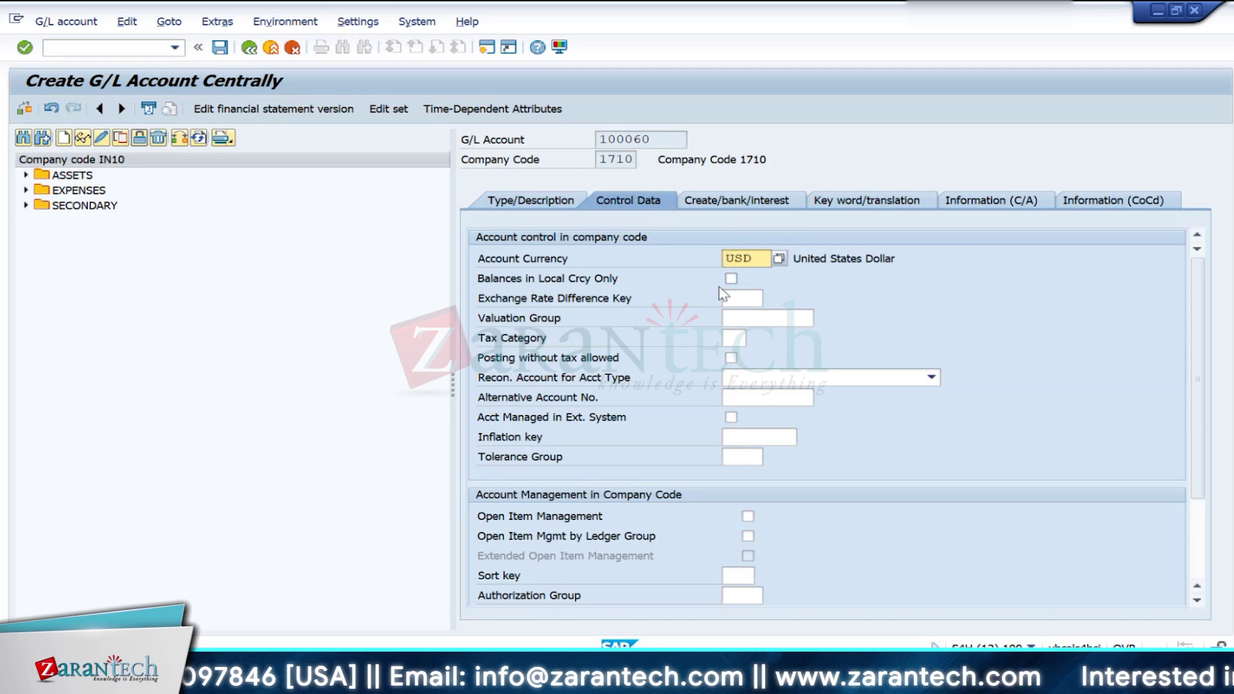
click(722, 205)
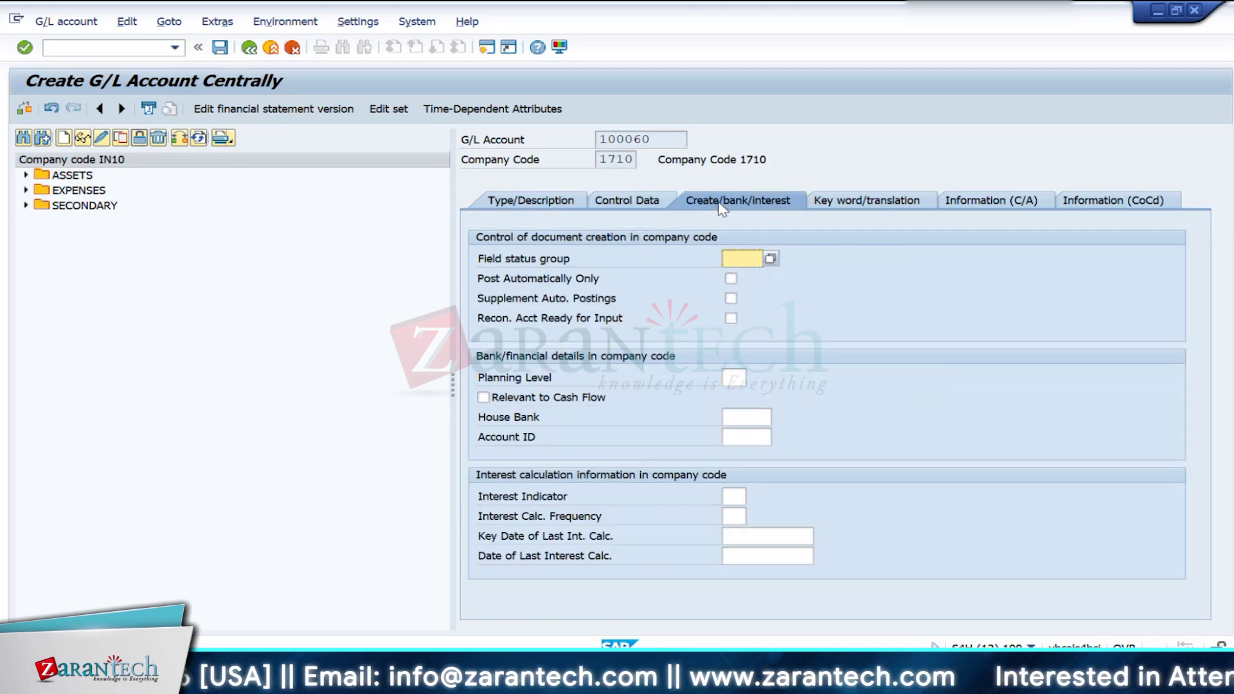
click(739, 259)
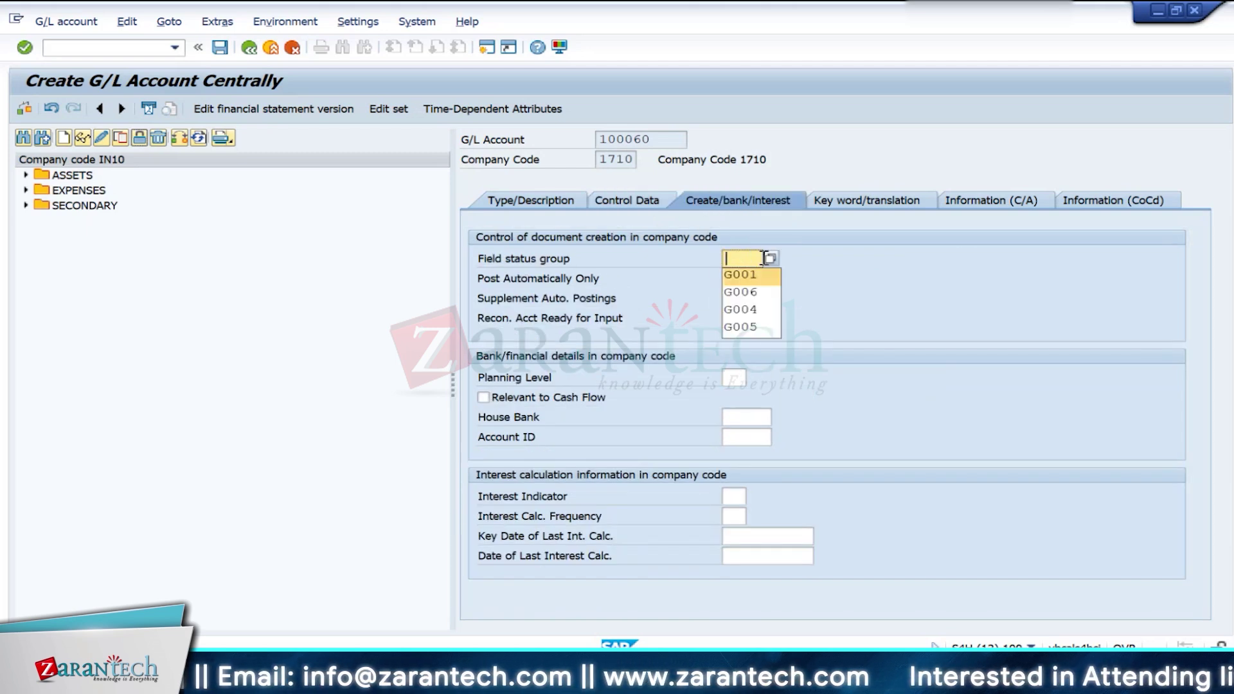
click(746, 292)
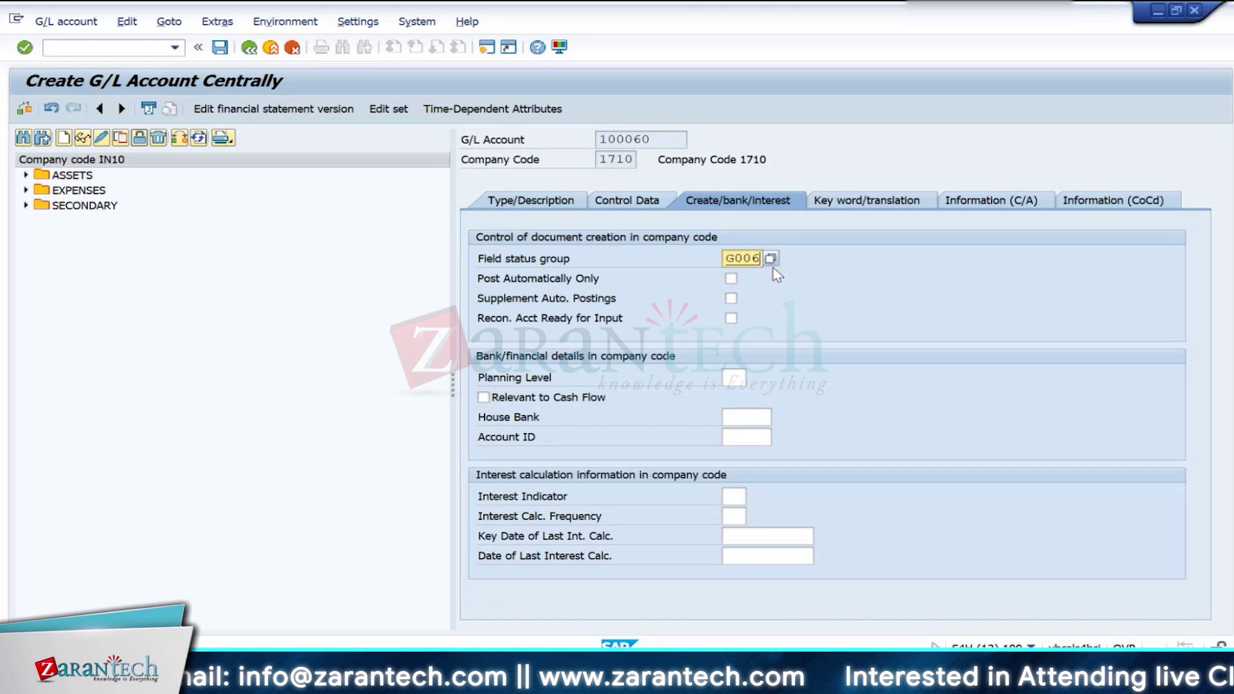
click(730, 281)
key(Return)
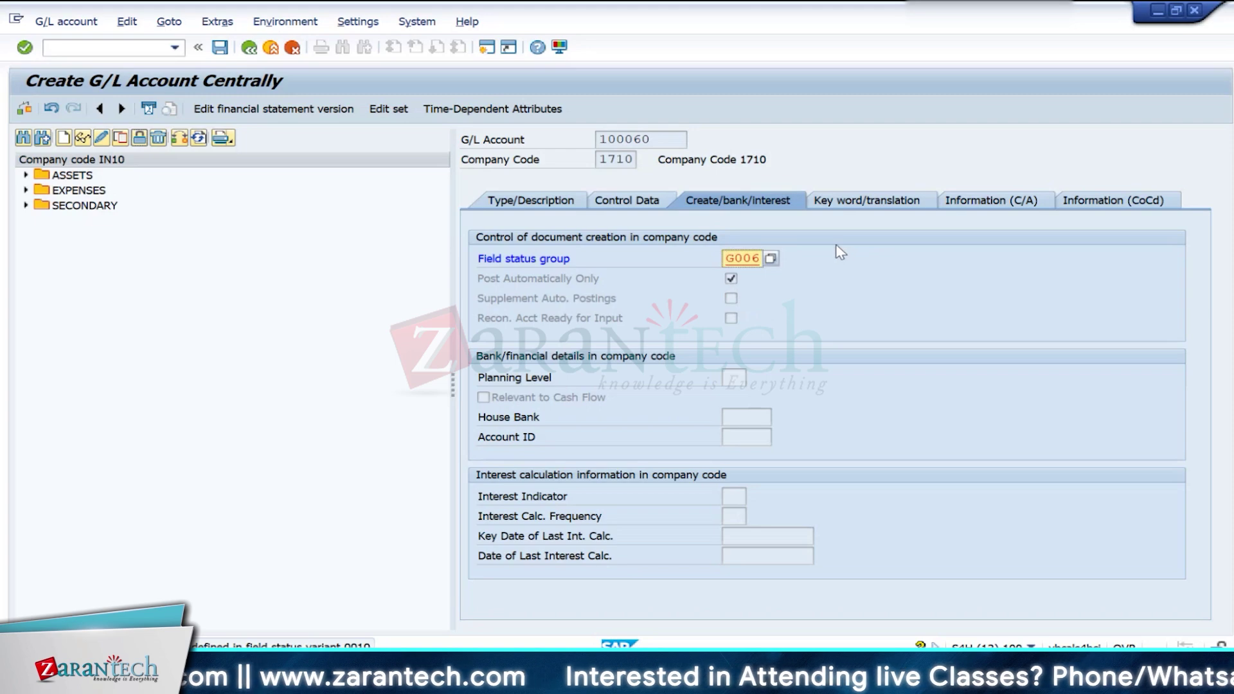
Step: Look through the available field status groups of variant 0010 and leave the list without choosing one
click(773, 260)
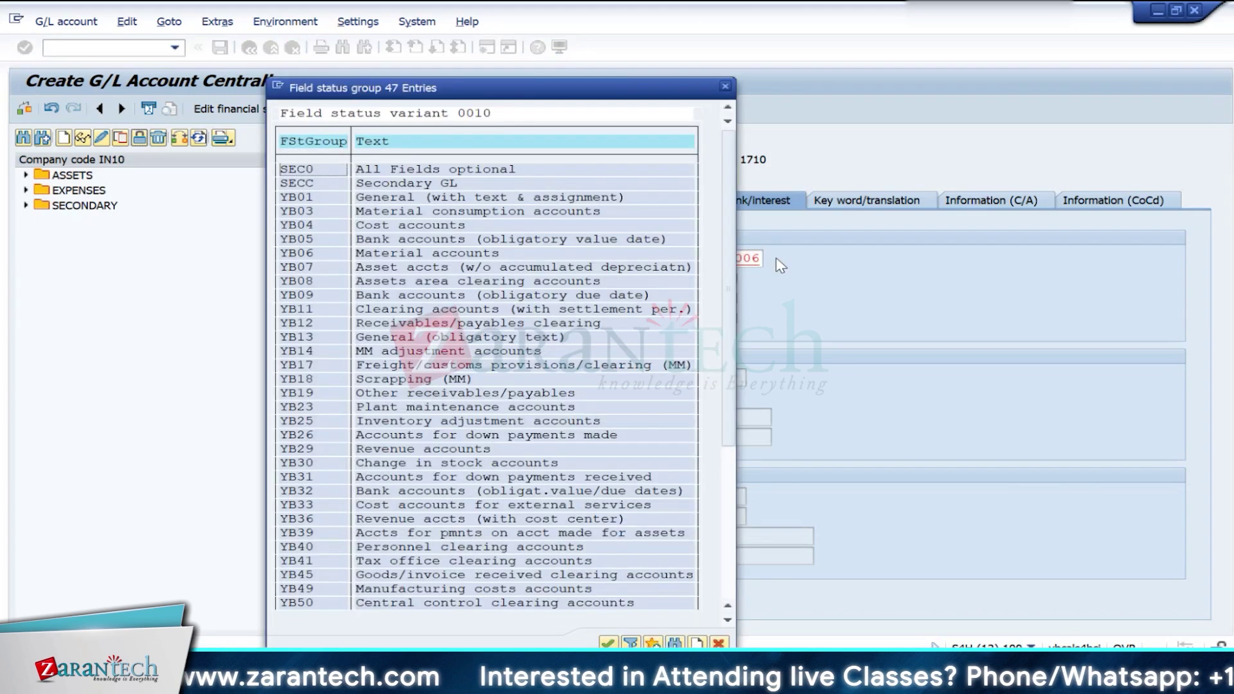
scroll(364, 469, down, 4)
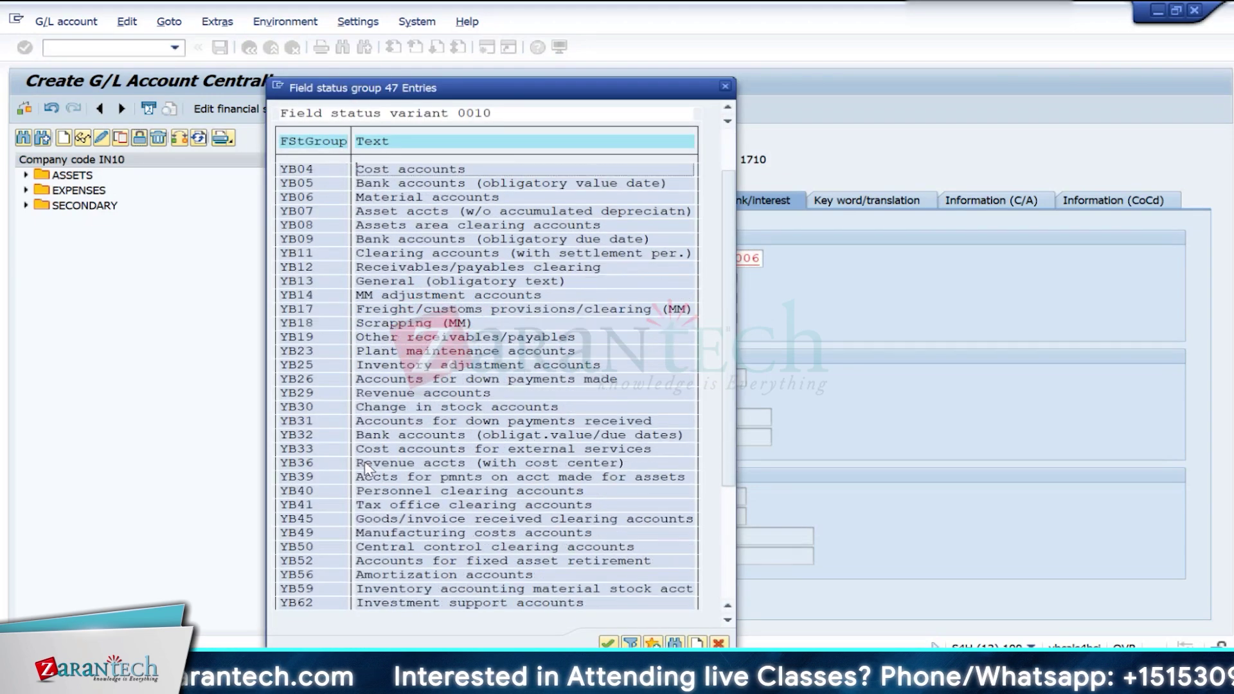
scroll(365, 469, down, 1)
scroll(373, 463, up, 5)
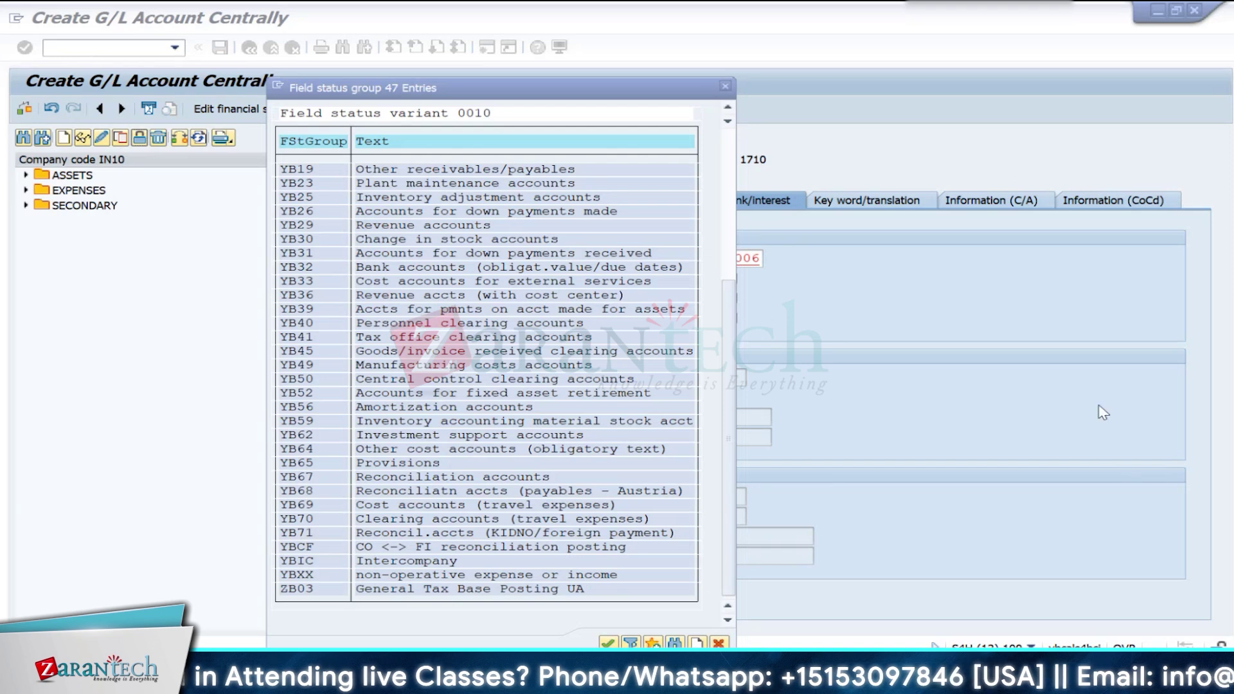
click(1152, 429)
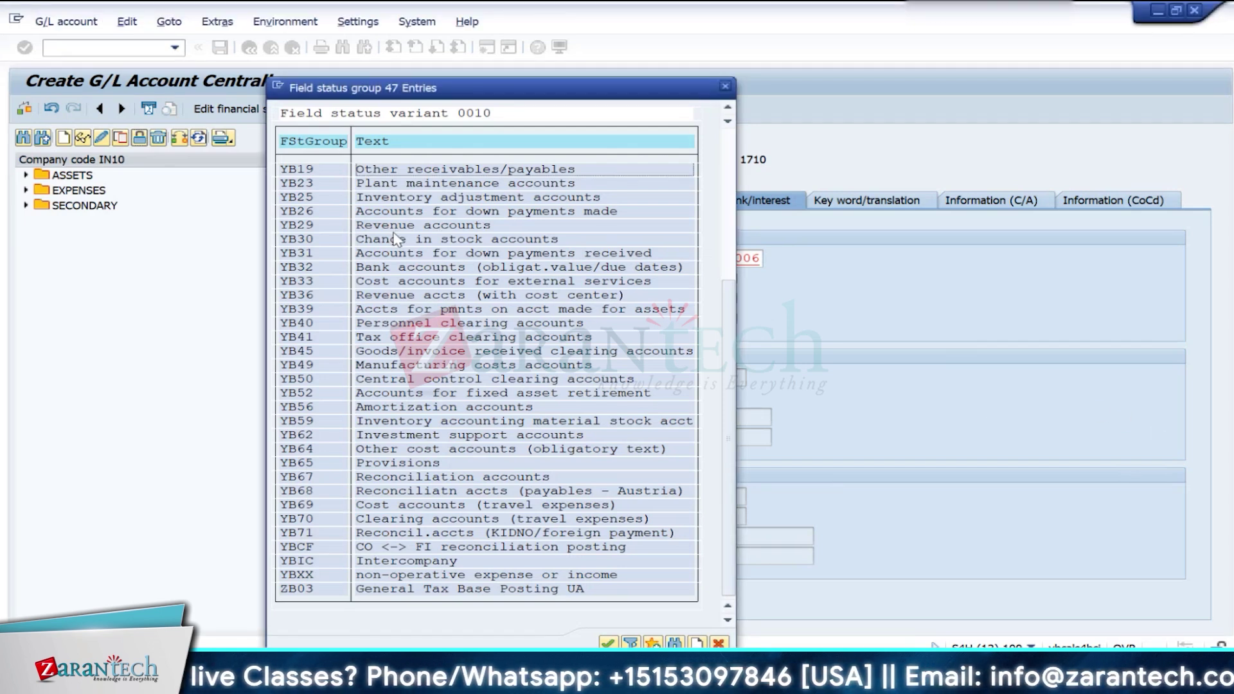
scroll(446, 405, up, 3)
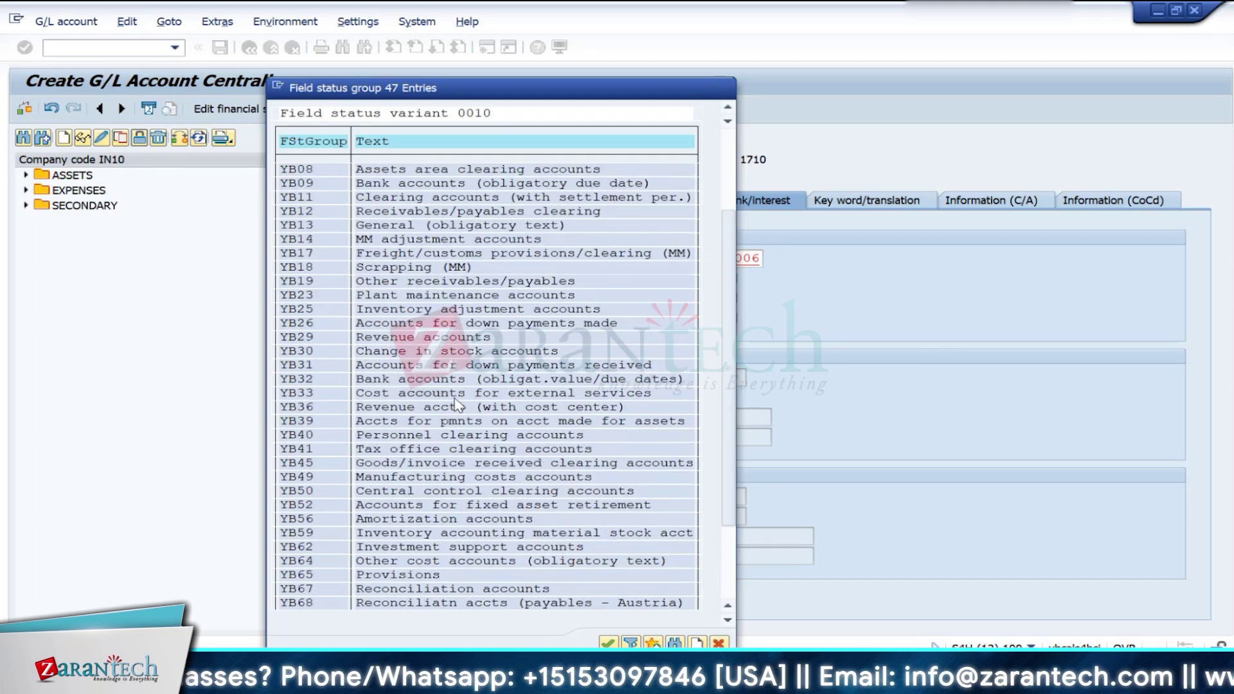
scroll(456, 405, up, 3)
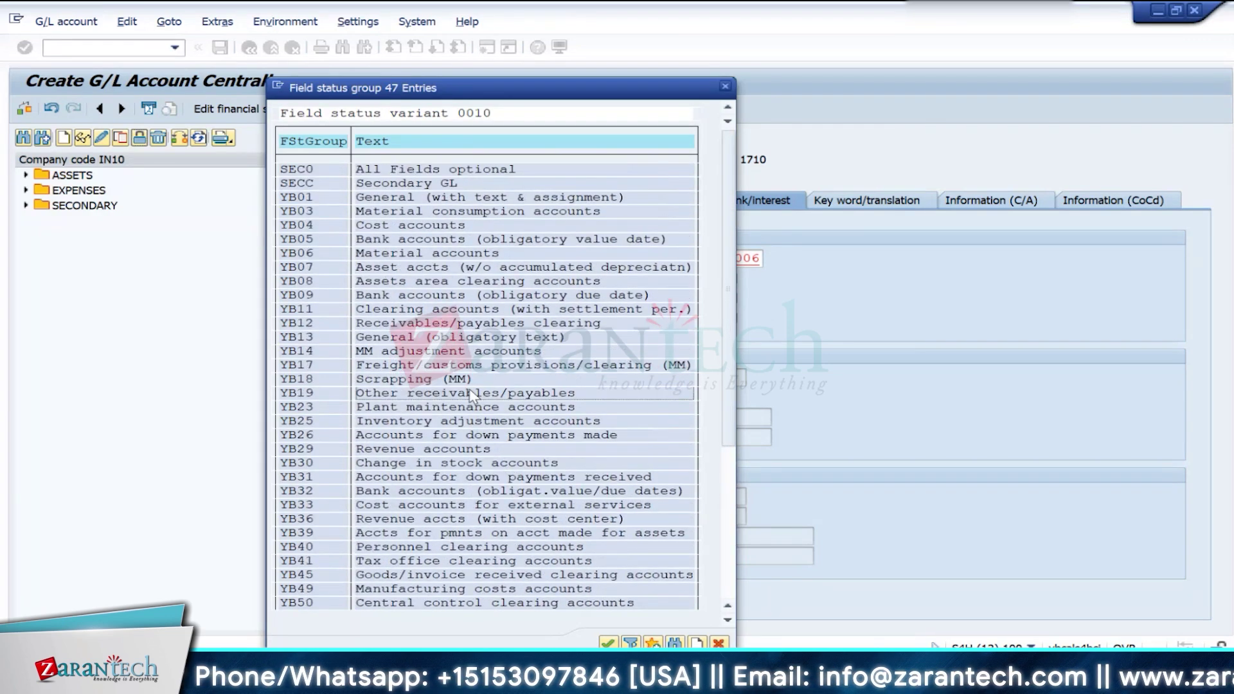
click(726, 87)
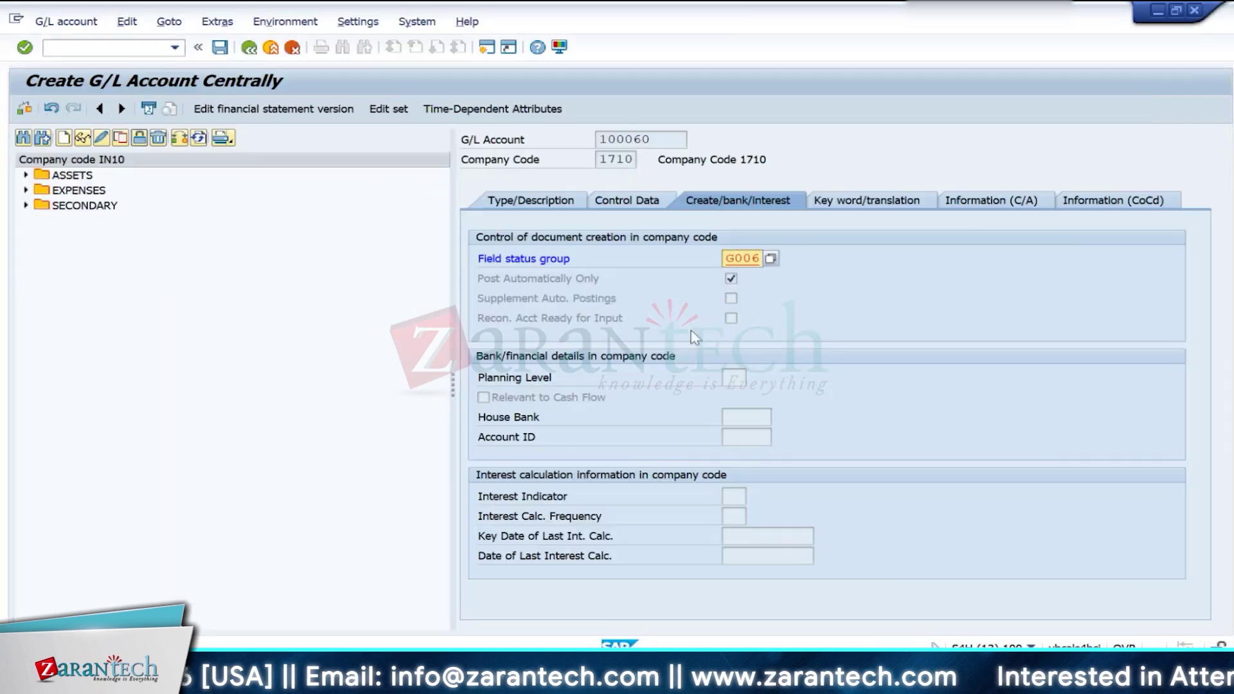
Step: Close the session window holding the unsaved account and restart central G/L account maintenance with transaction FS00
click(622, 161)
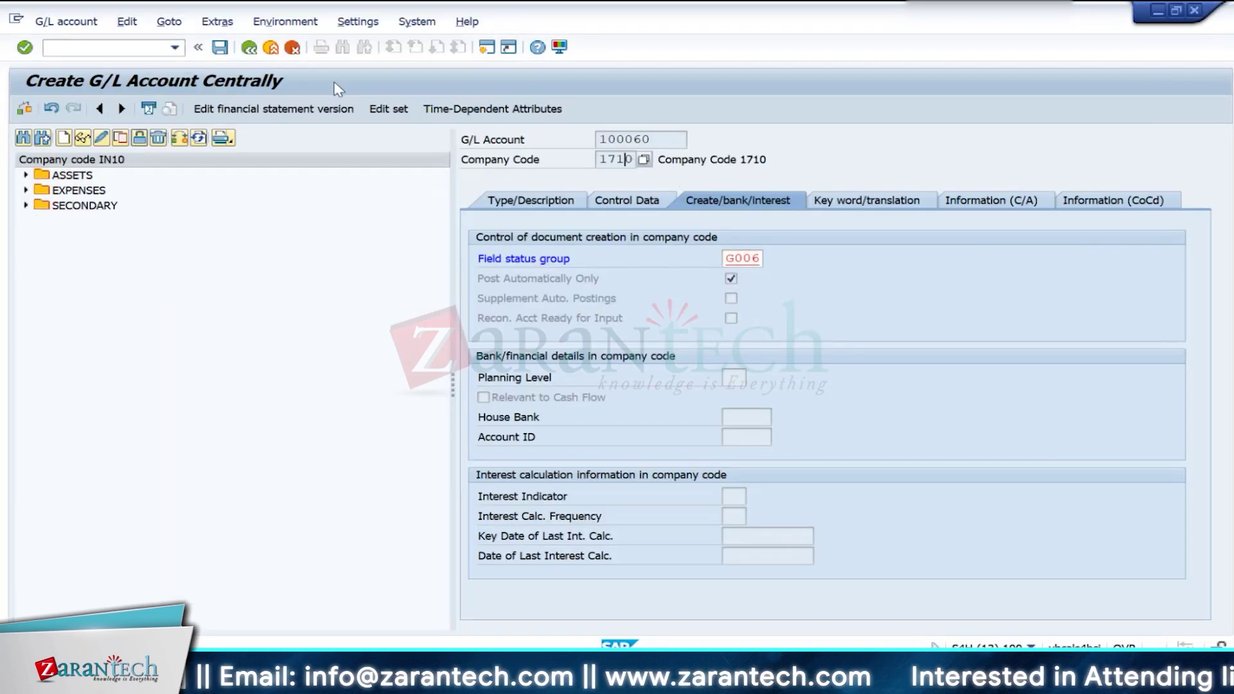
click(416, 21)
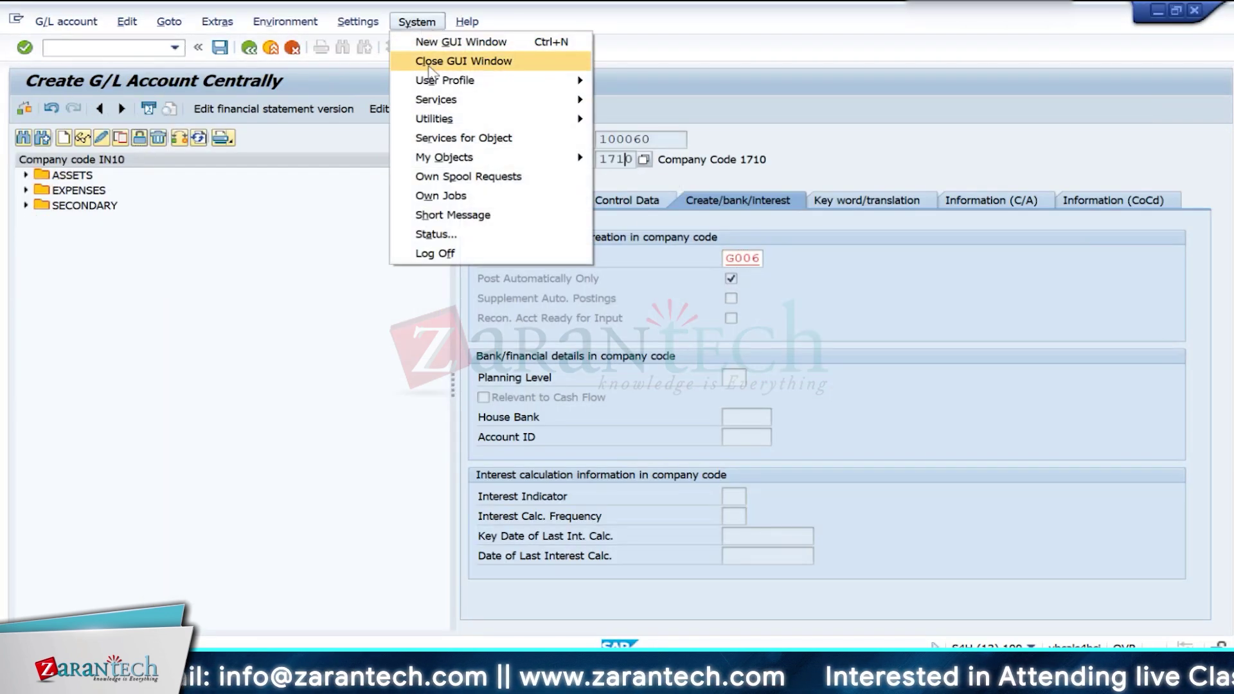
click(429, 62)
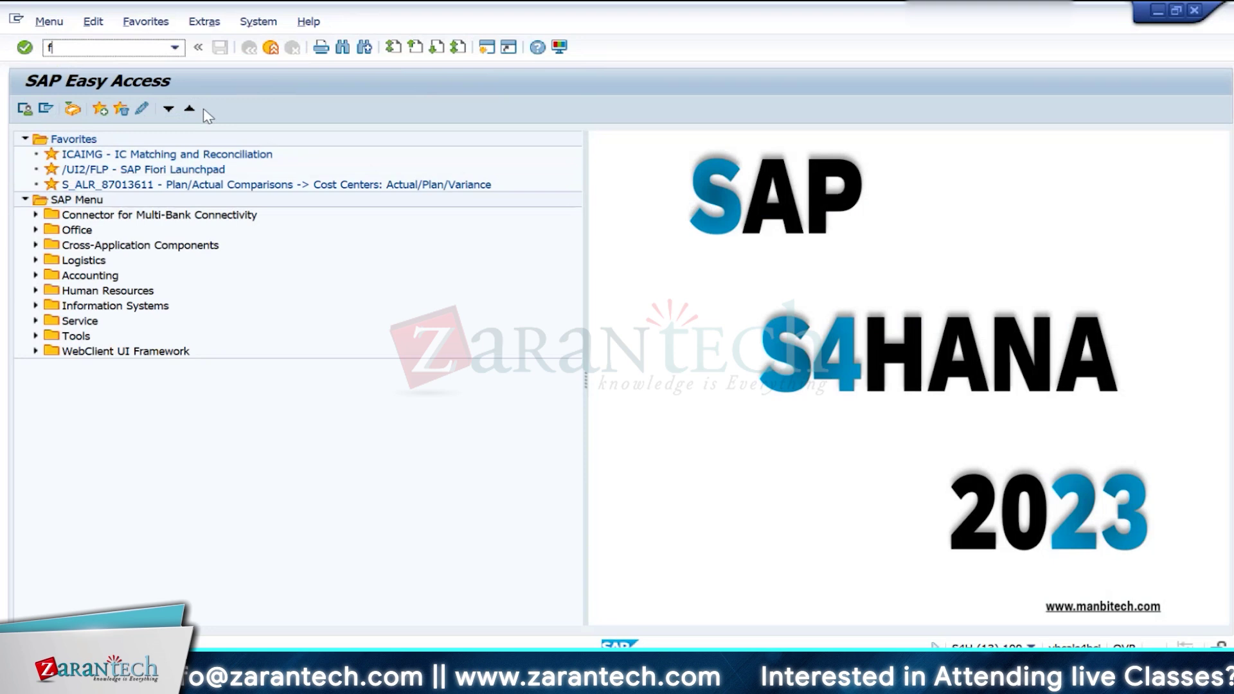
text(fs)
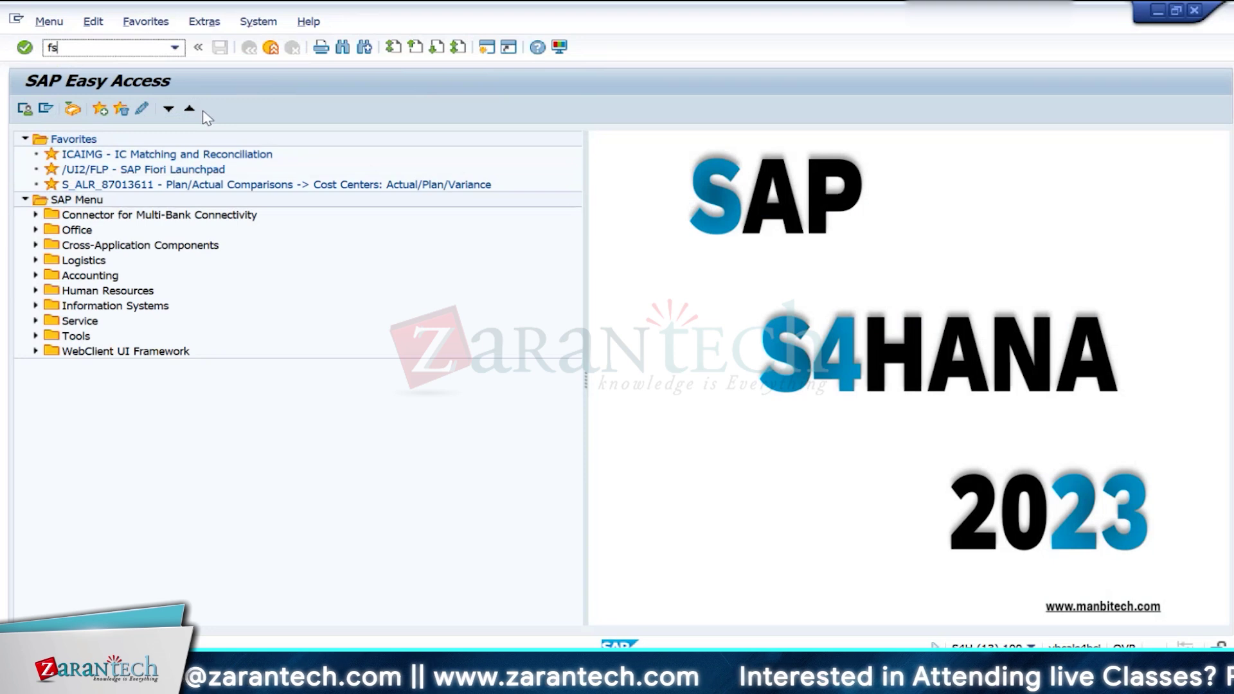
text(00)
key(Return)
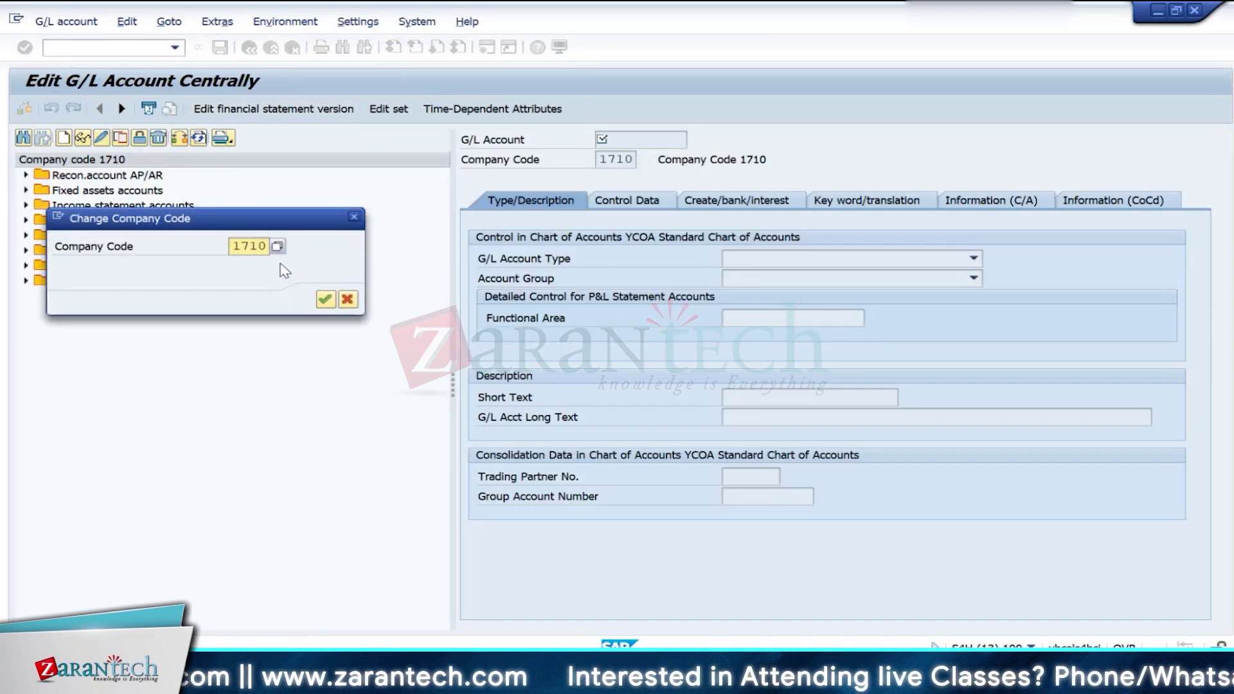
Step: Set the company code of the G/L account list to IN10
key(Delete)
text(in10)
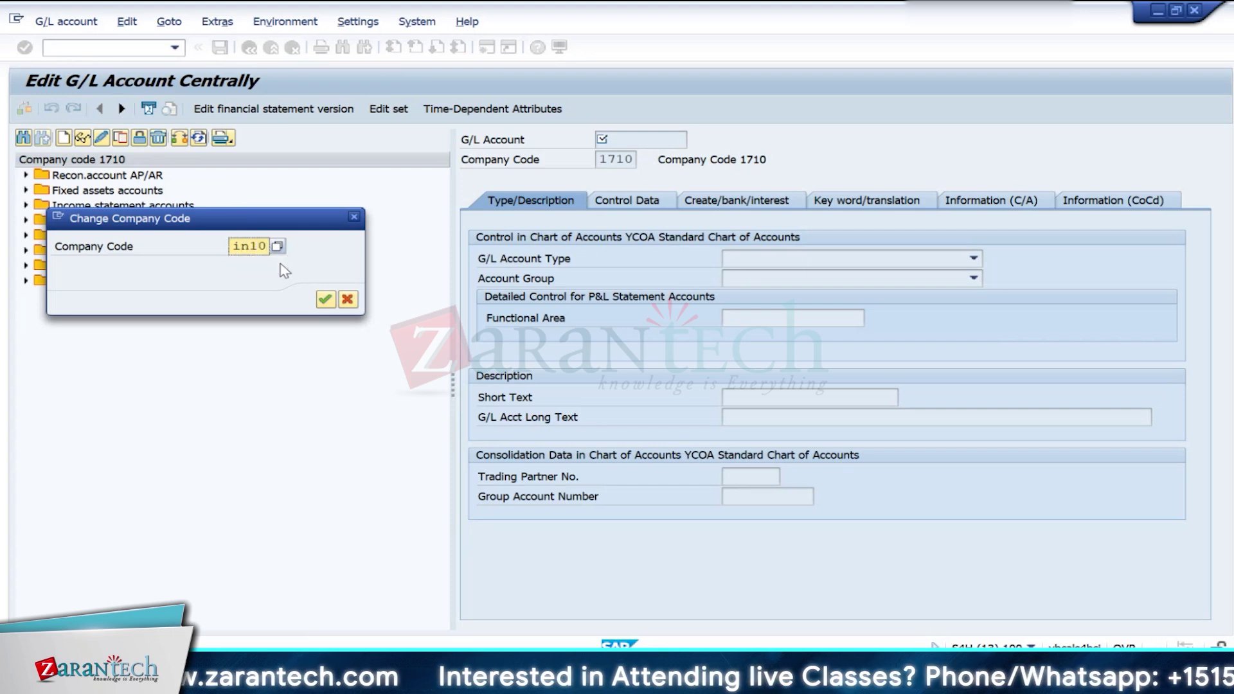
key(Return)
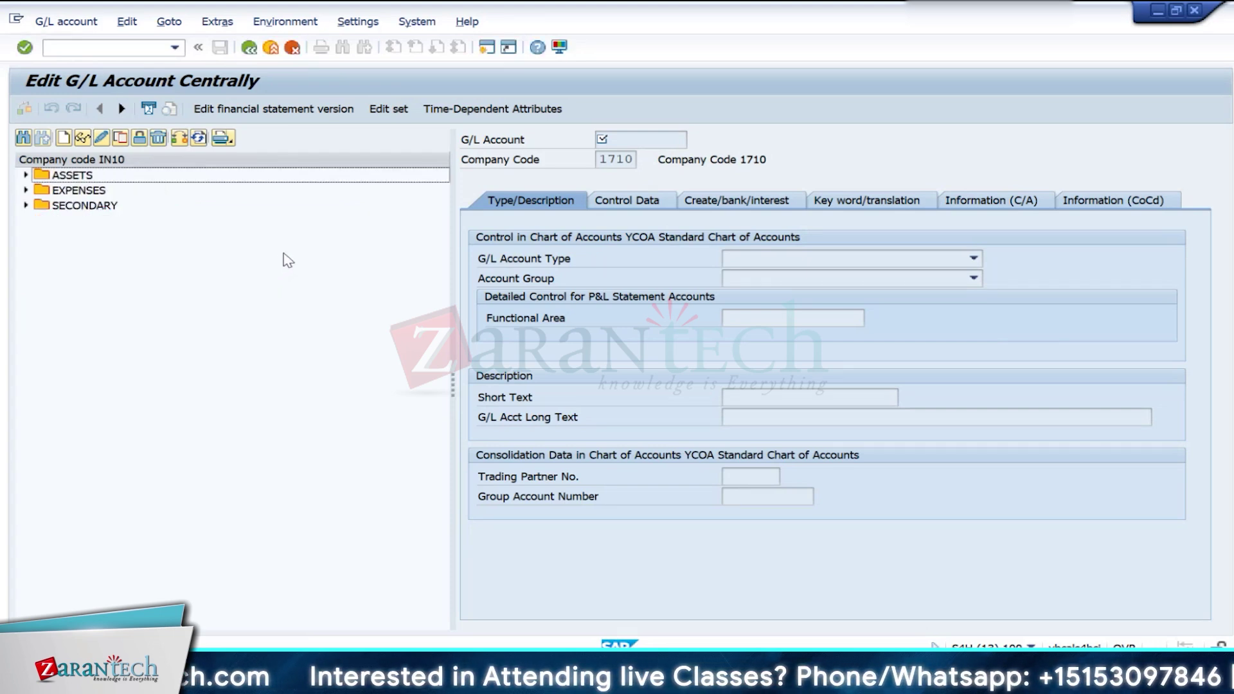
click(180, 139)
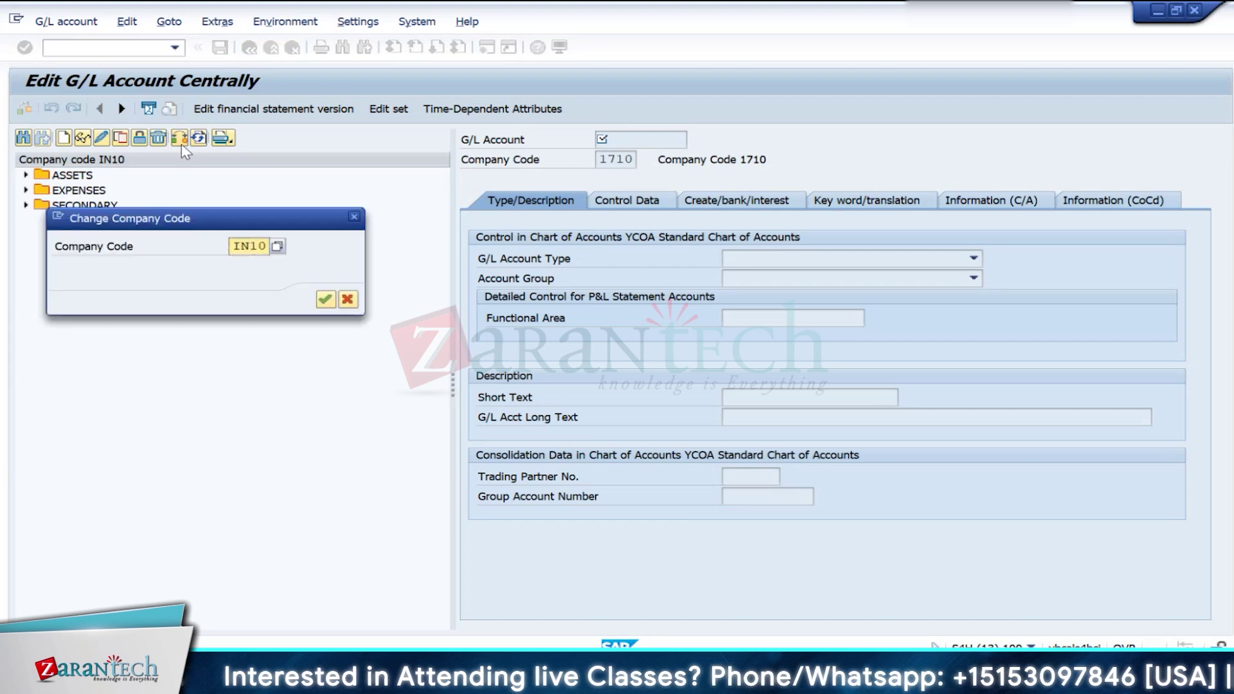
key(Return)
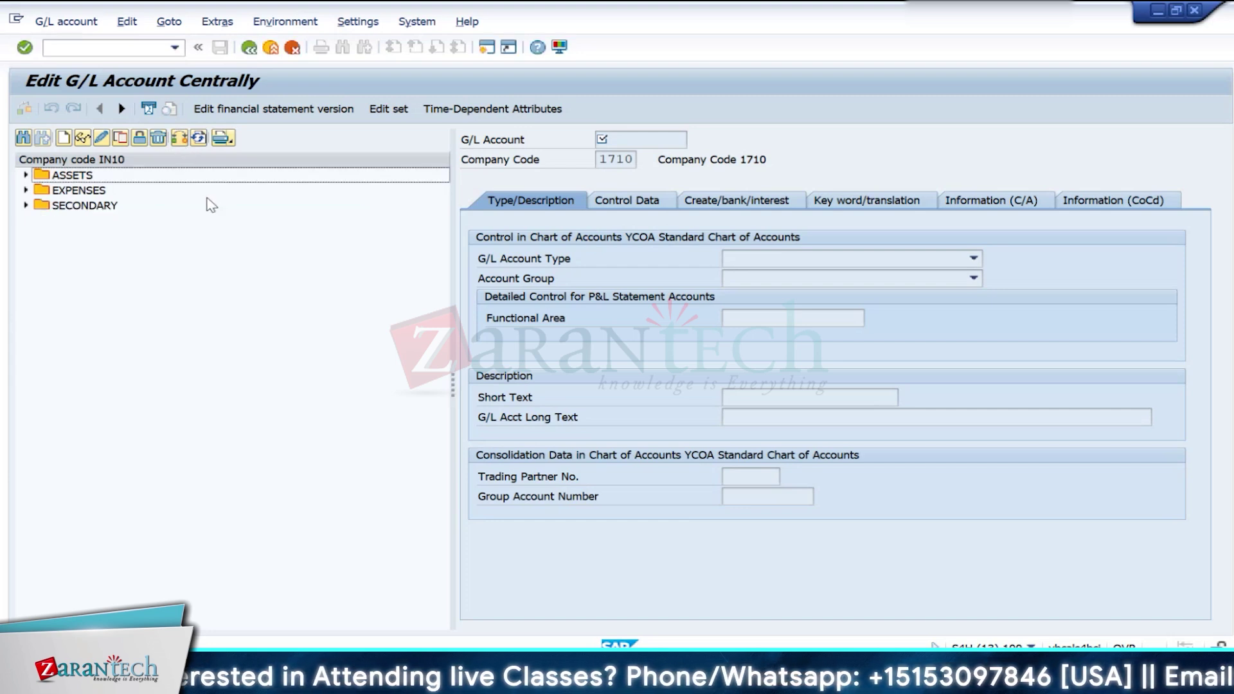
Step: Start creating G/L account 100999 in company code IN10
click(65, 138)
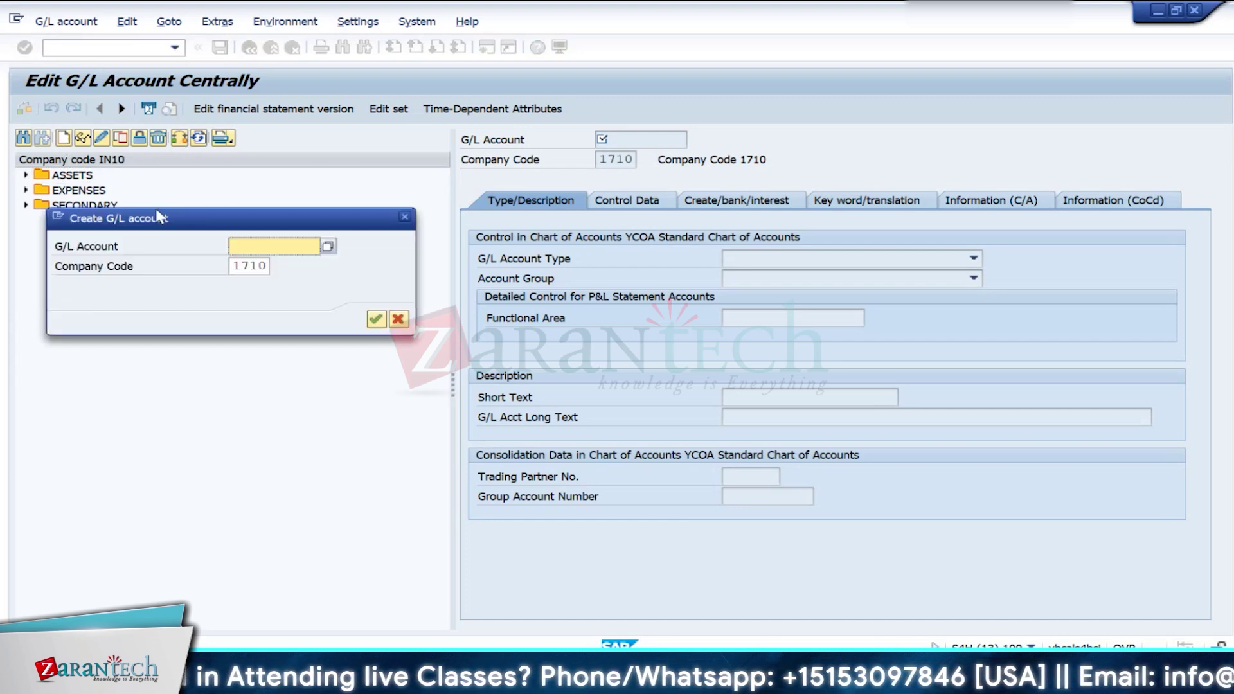
click(264, 264)
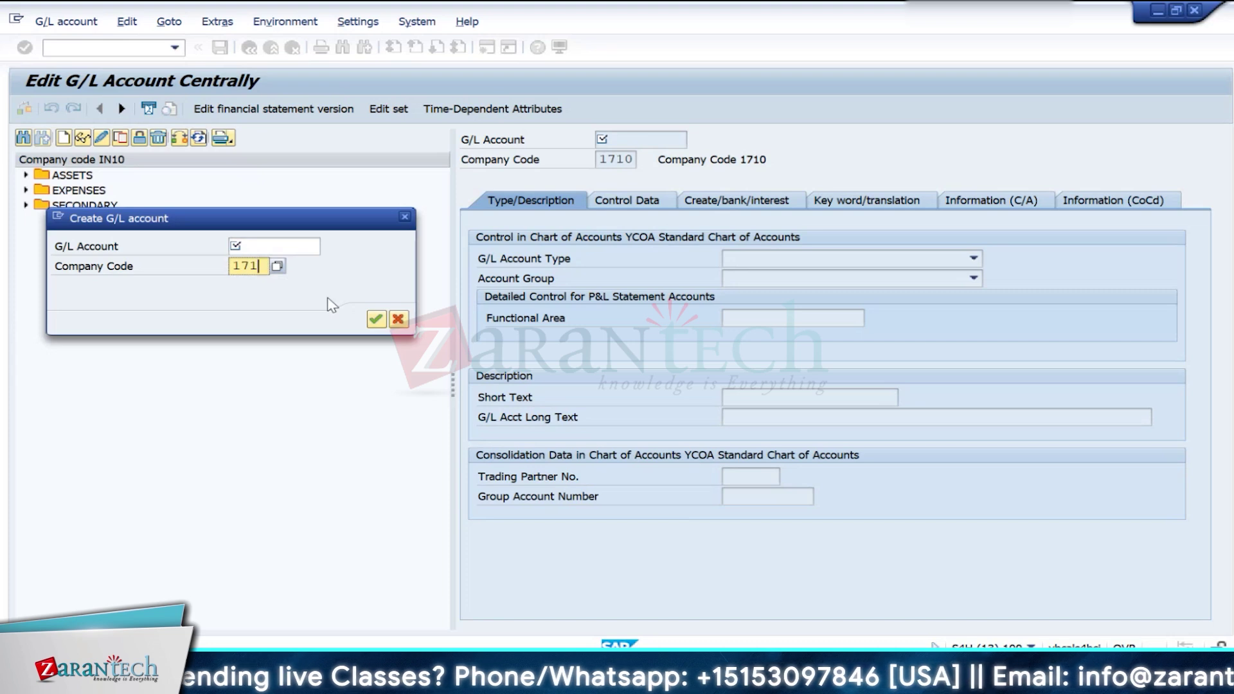
key(BackSpace)
key(BackSpace)
key(BackSpace)
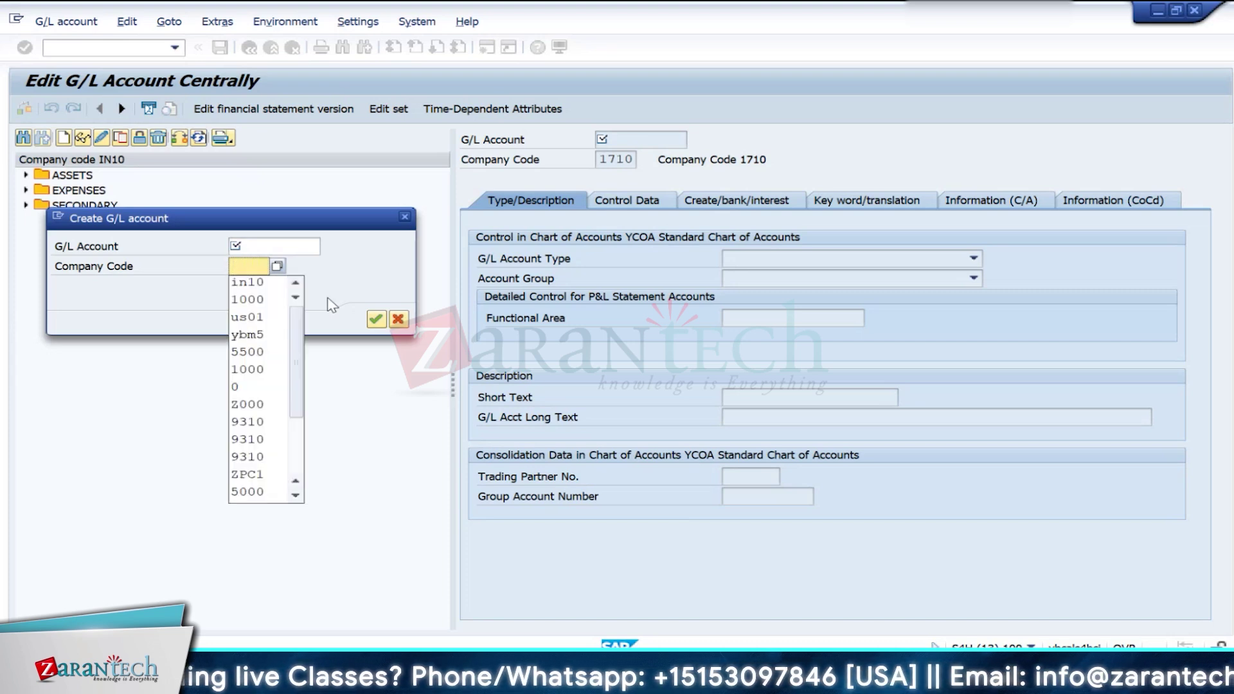
click(252, 282)
click(263, 246)
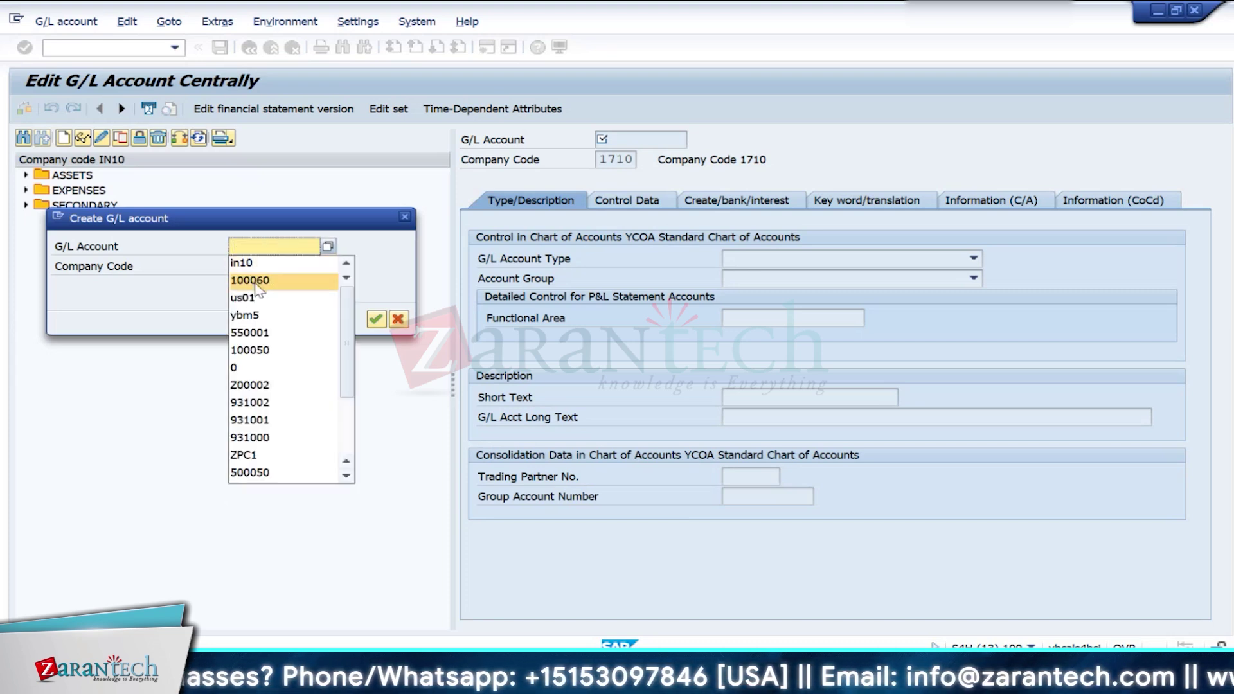
click(249, 278)
key(BackSpace)
key(BackSpace)
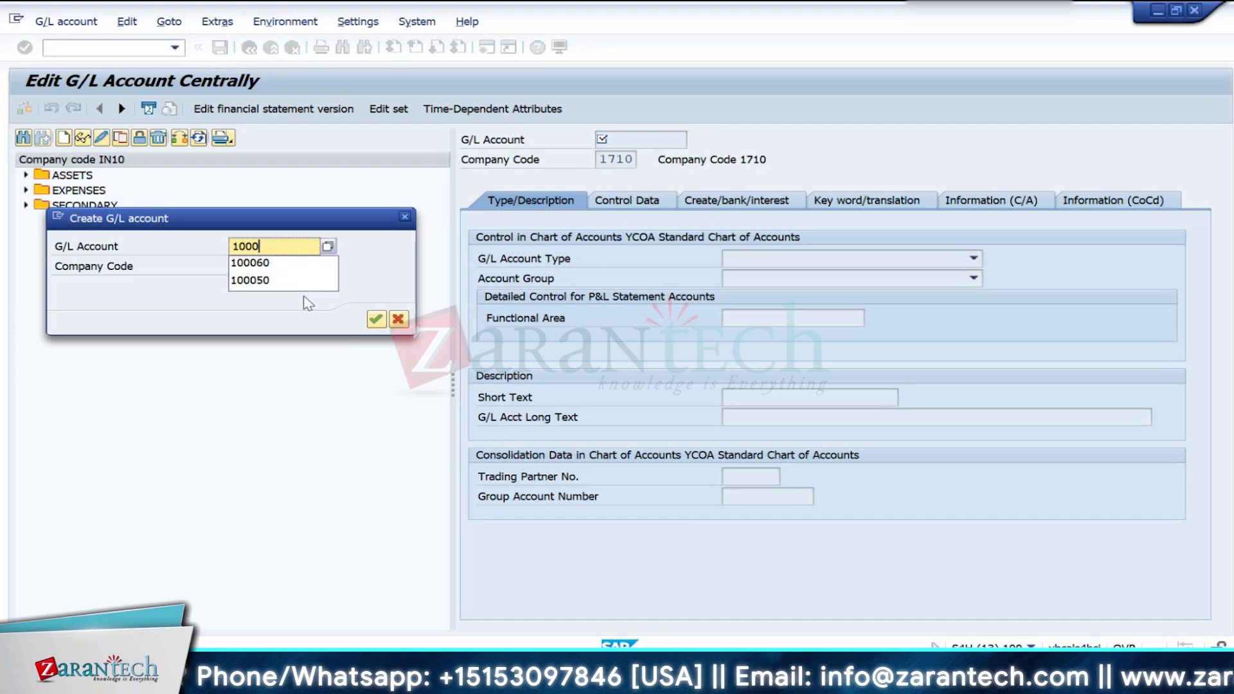
text(999)
key(Return)
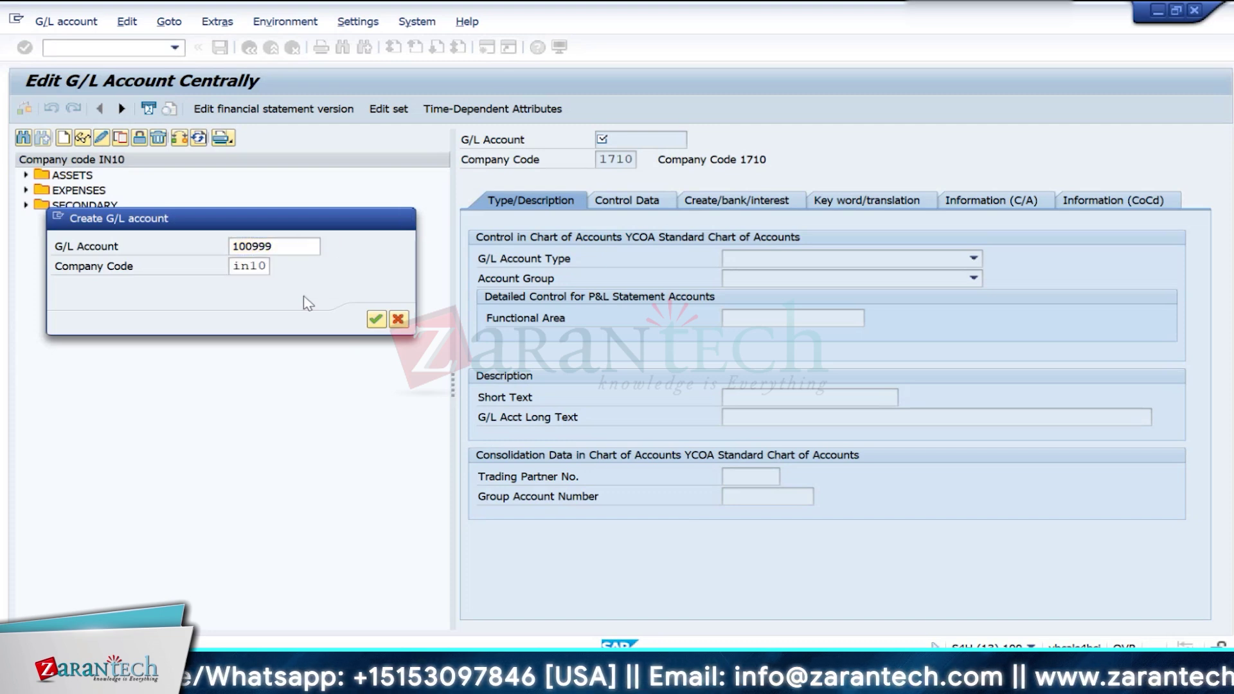
Step: Classify the new G/L account as type X Balance Sheet Account in account group ASST ASSETS
click(816, 259)
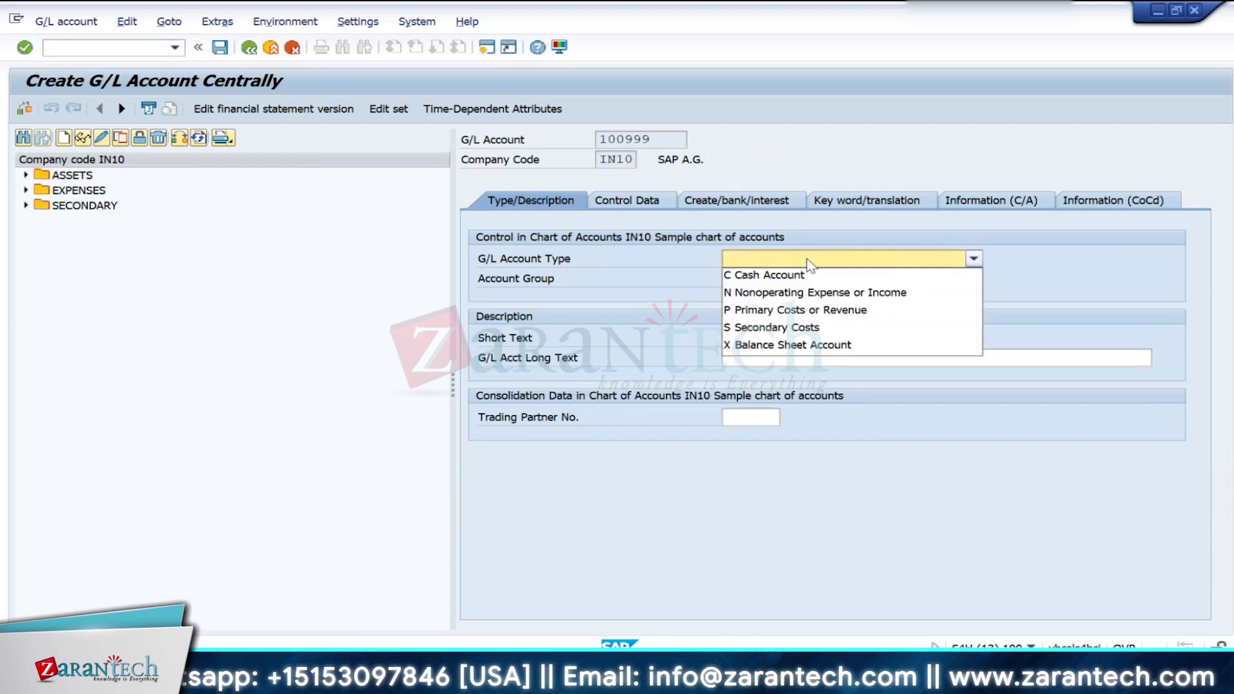
click(758, 344)
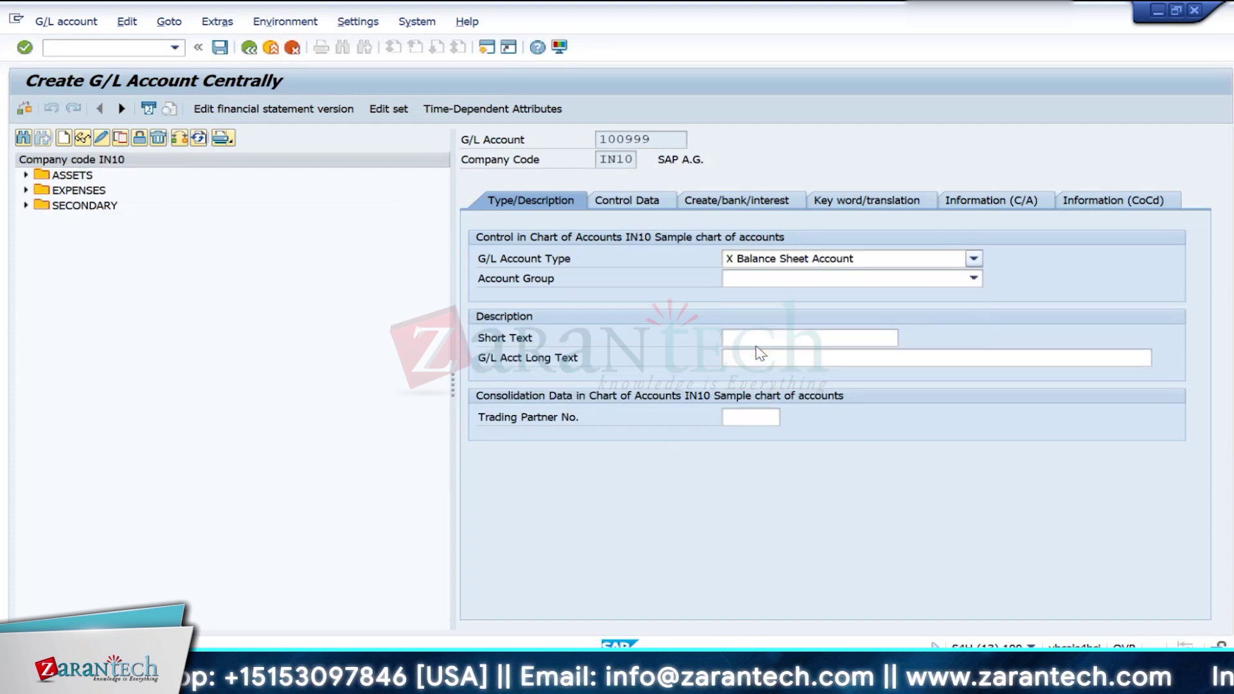
click(790, 282)
click(775, 297)
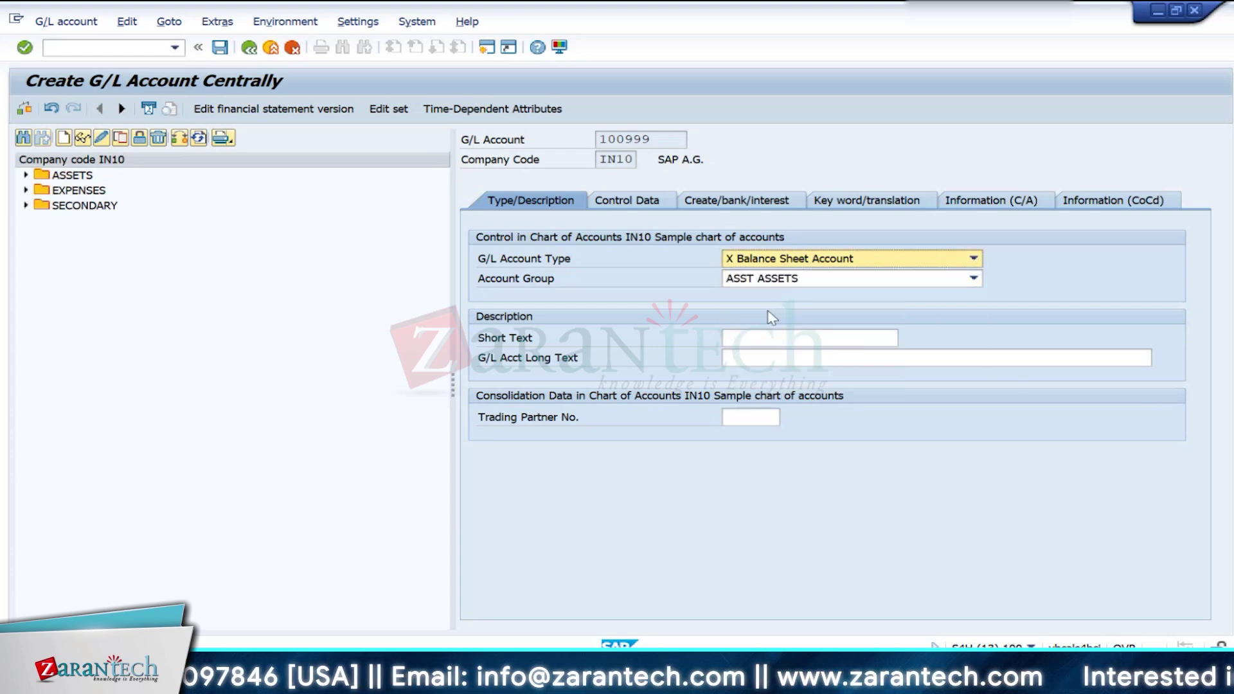
Step: Enter Intail Stock Load as both the short text and the long text of the account
click(746, 339)
click(746, 338)
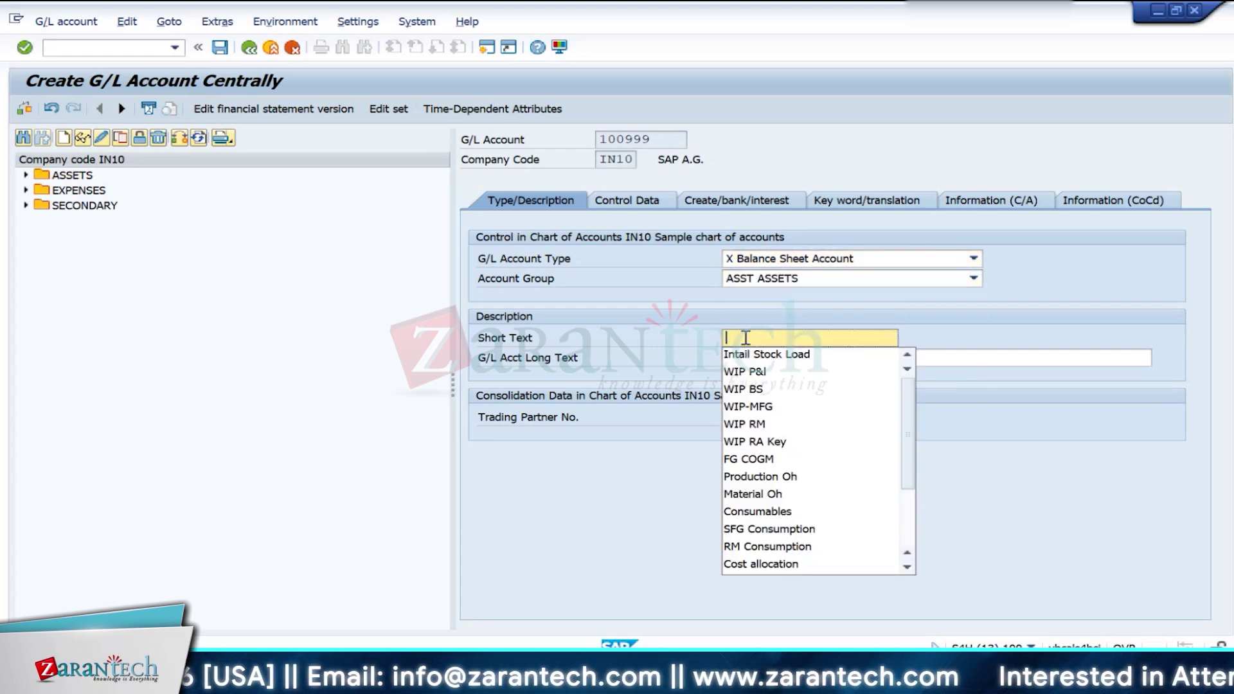
click(749, 354)
click(762, 358)
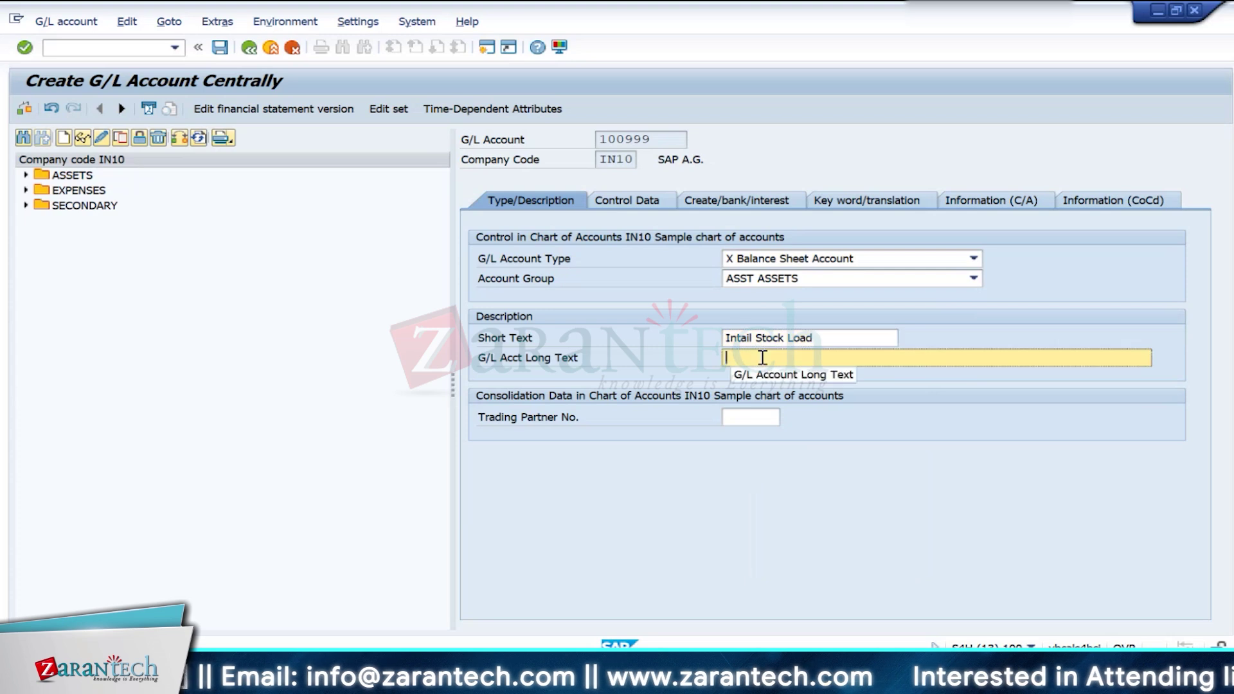
click(762, 357)
click(758, 373)
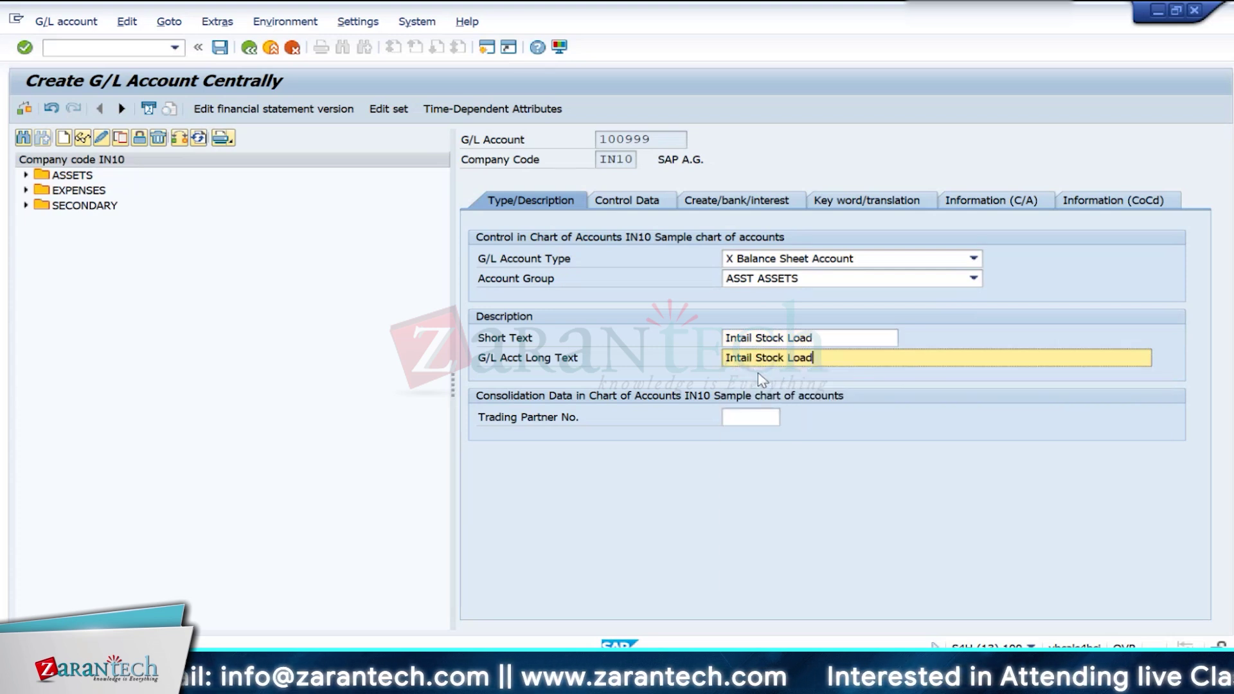
key(Return)
Step: Assign field status group G006, enable Post Automatically Only, and save G/L account 100999, accepting the warnings
click(624, 201)
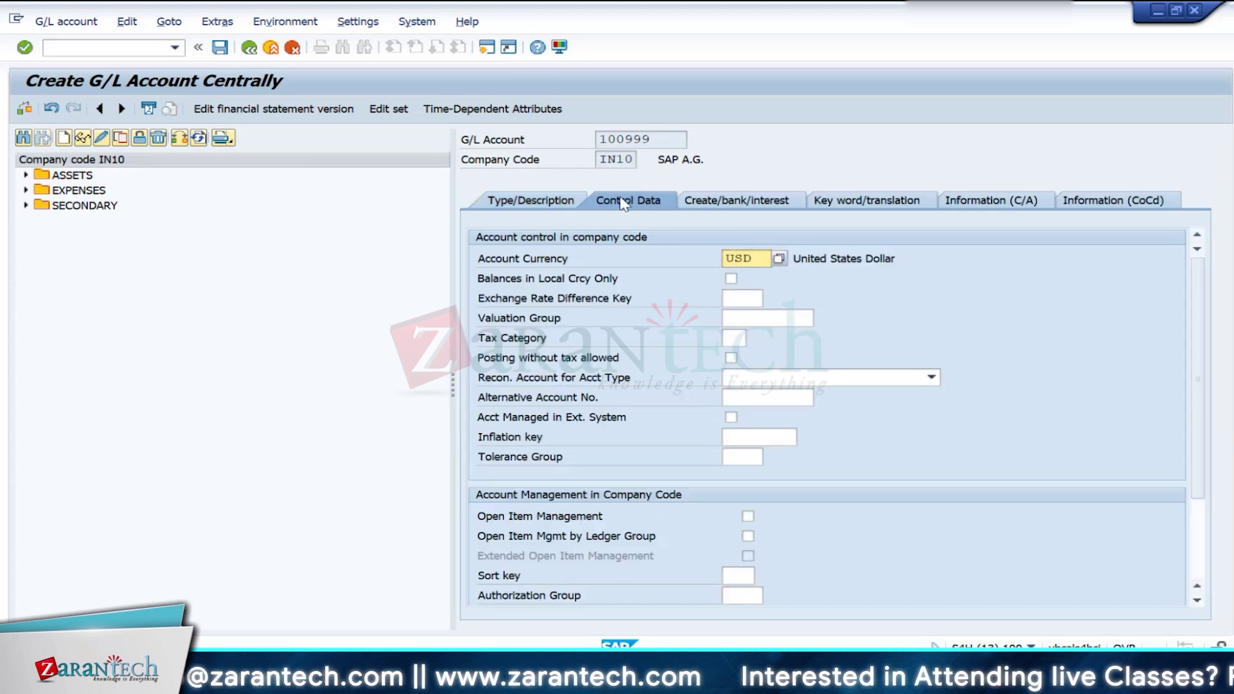
click(736, 200)
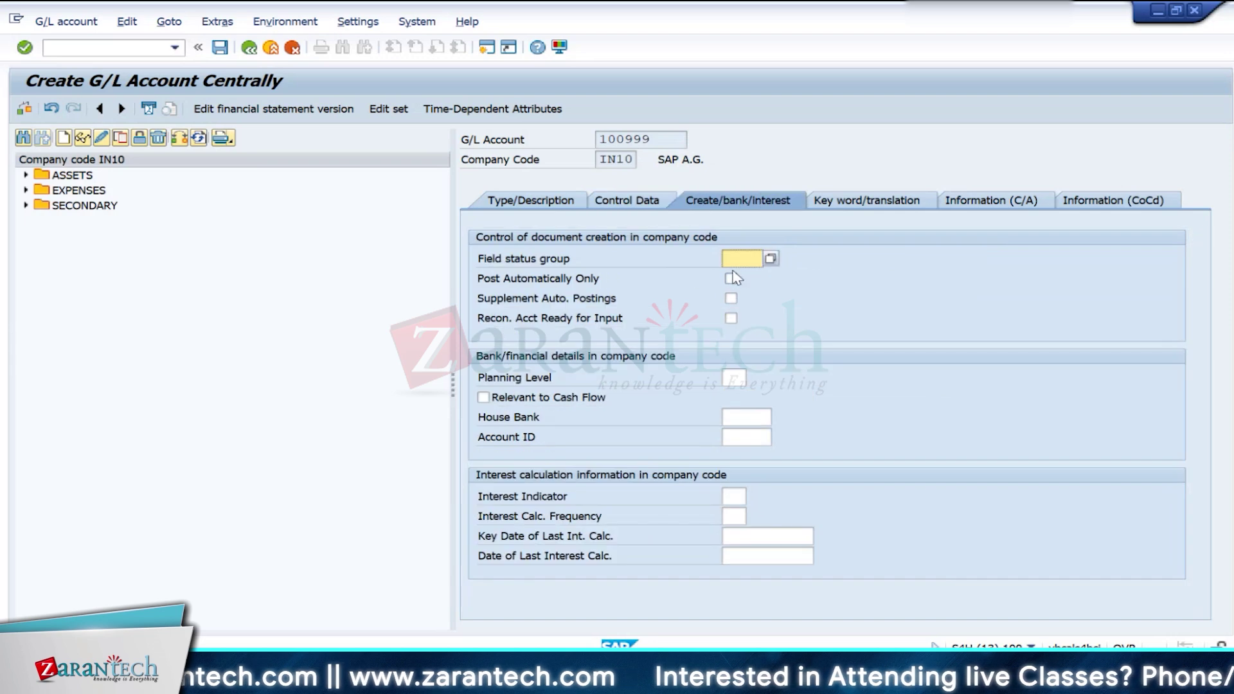
click(732, 267)
click(733, 279)
click(730, 280)
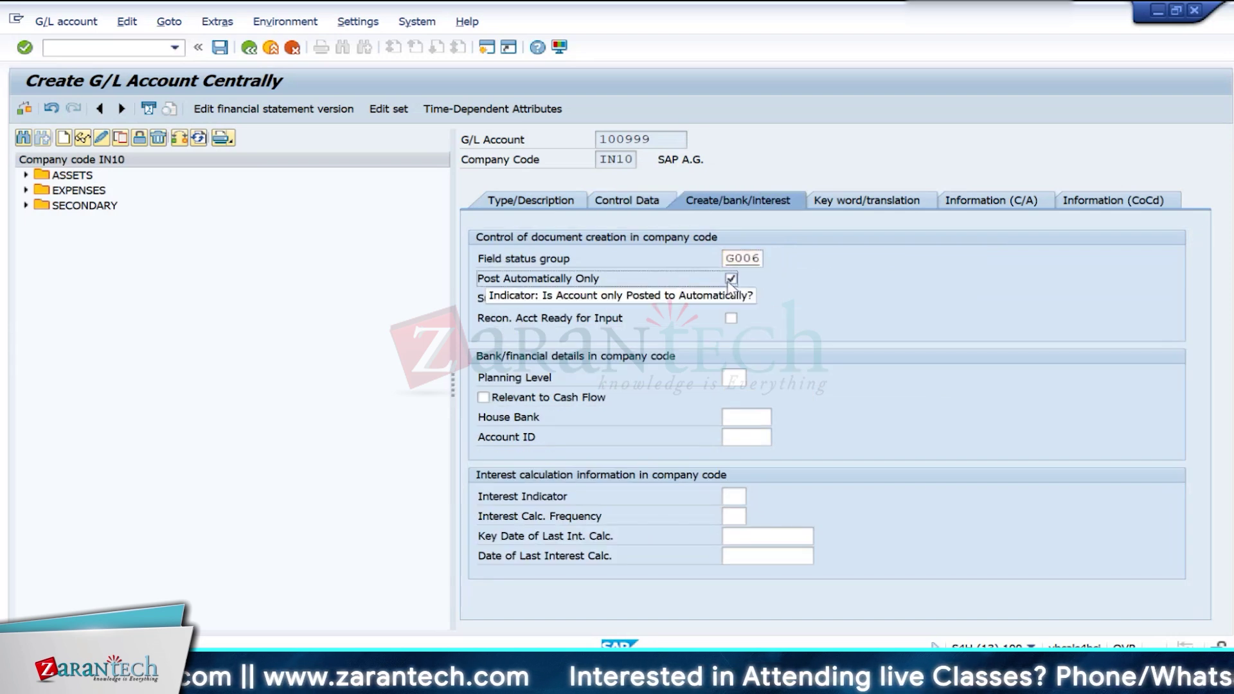
click(219, 47)
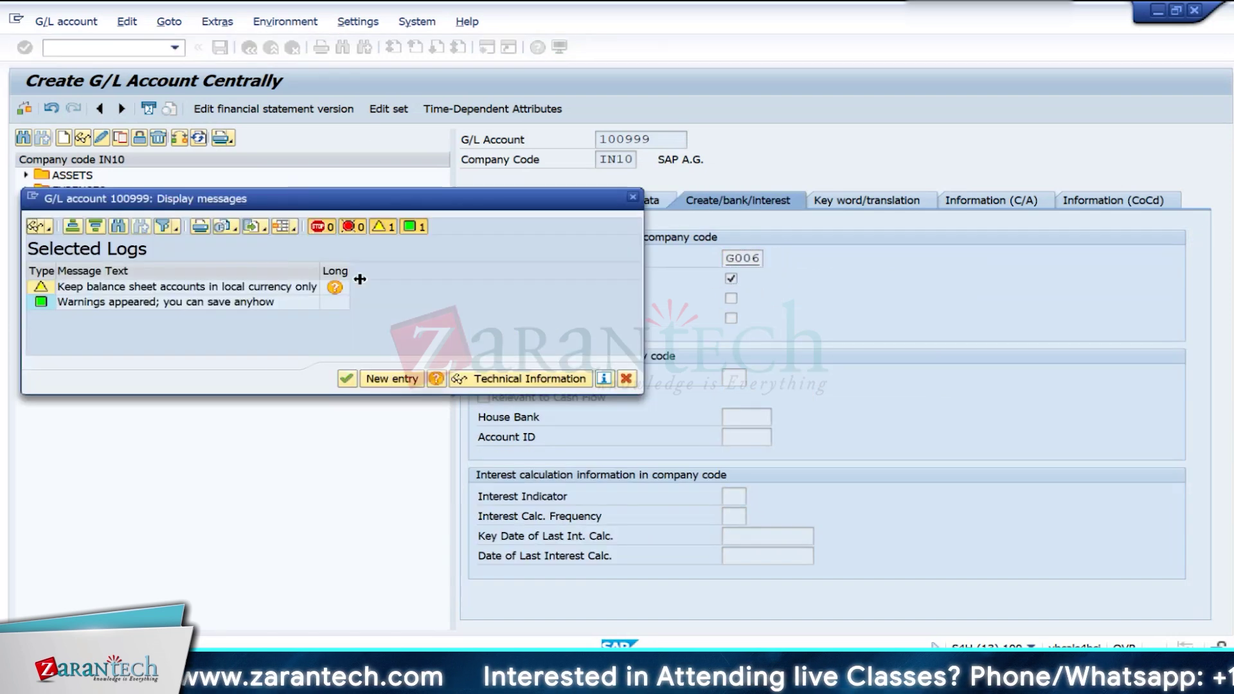
click(346, 378)
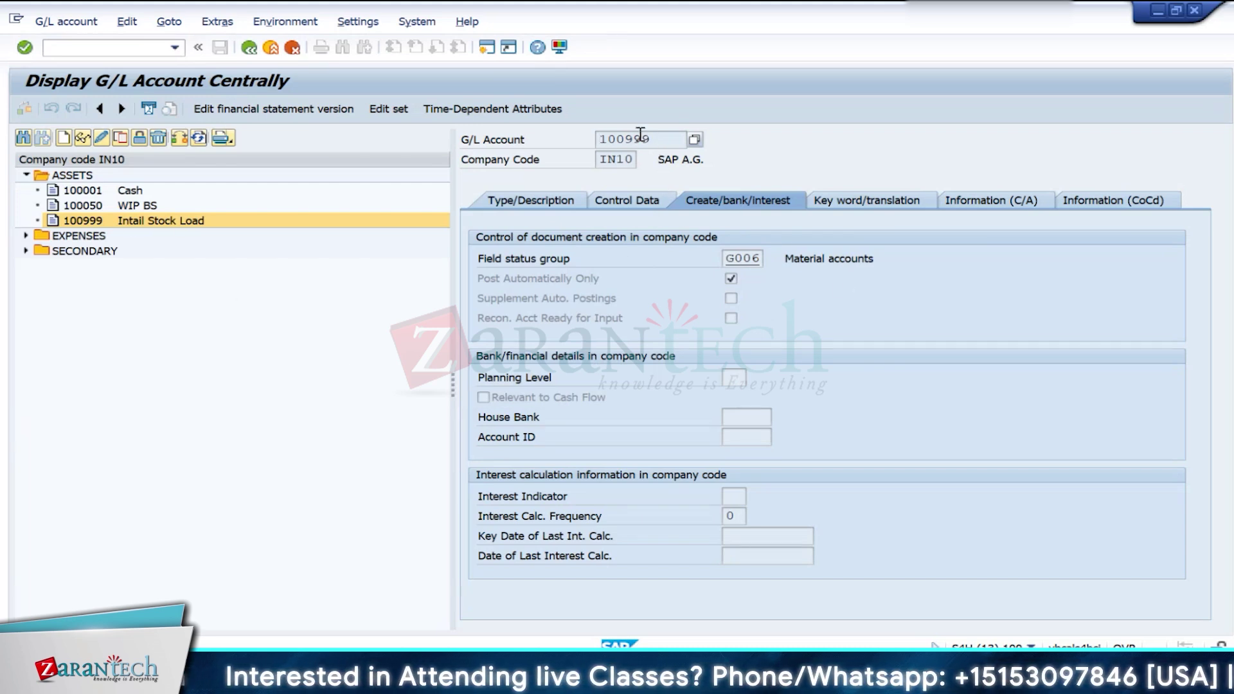
Step: Copy the G/L account number 100999 and open a new SAP session
drag(648, 138, 590, 137)
key(ctrl+c)
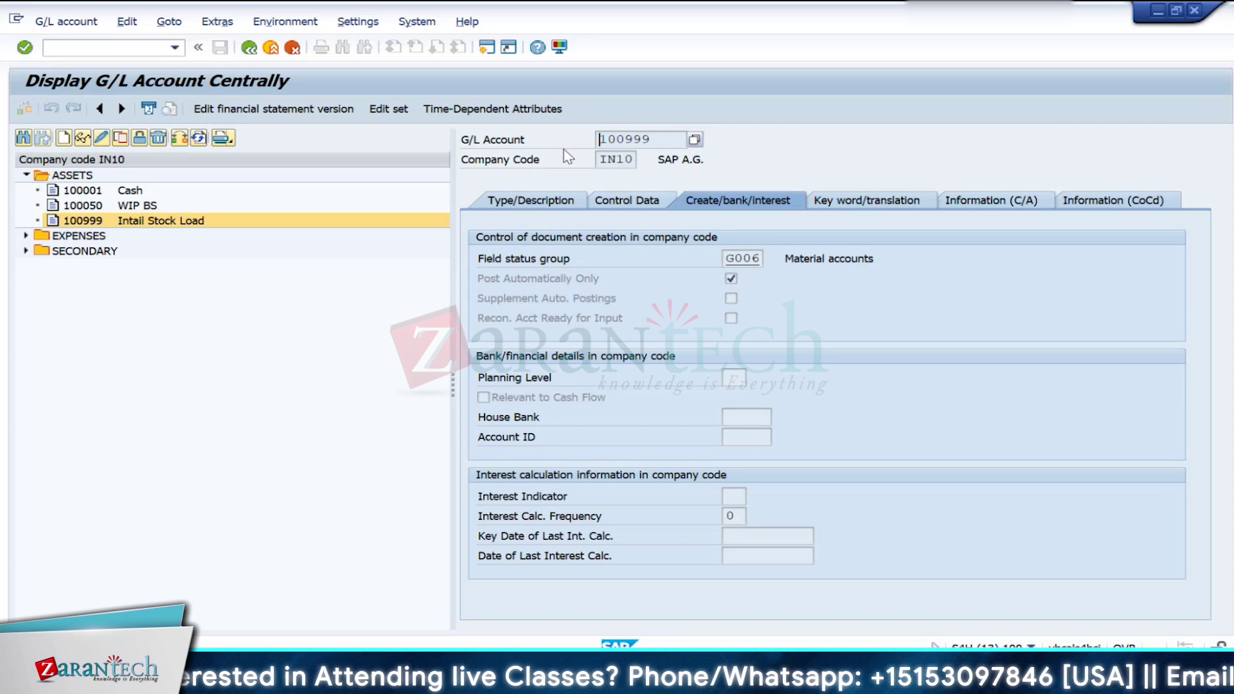
click(487, 49)
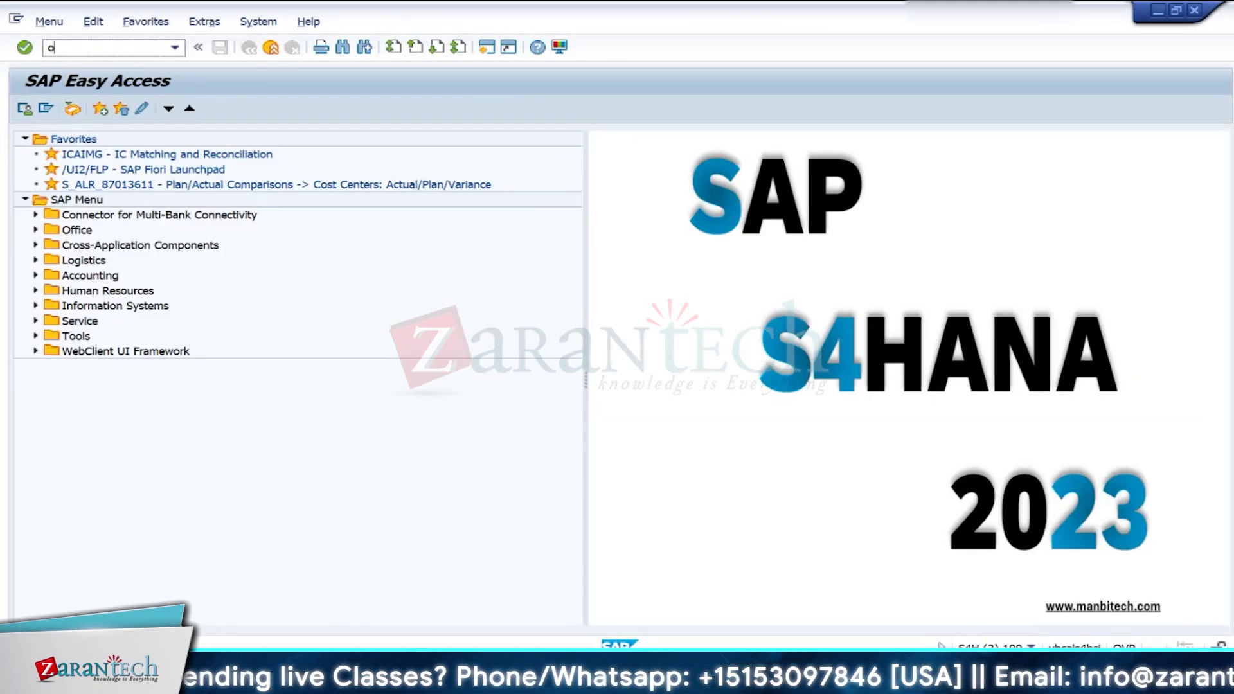
Step: Switch to the automatic postings configuration session and open the account assignment of procedure GBB, Offsetting entry for inventory posting
key(alt+Tab)
key(alt+Tab)
key(alt+Tab)
key(alt+Tab)
key(alt+Tab)
key(alt+Tab)
key(alt+Tab)
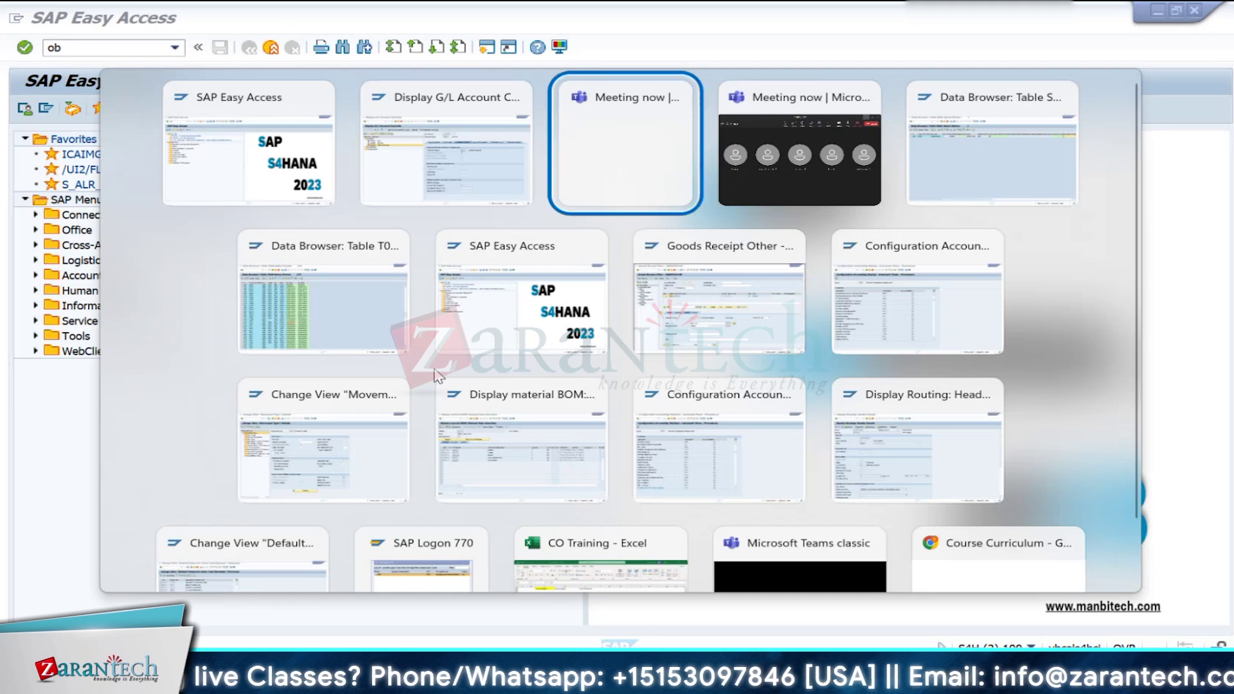
key(alt+Tab)
key(alt+Tab)
key(alt+Tab)
key(alt+Tab)
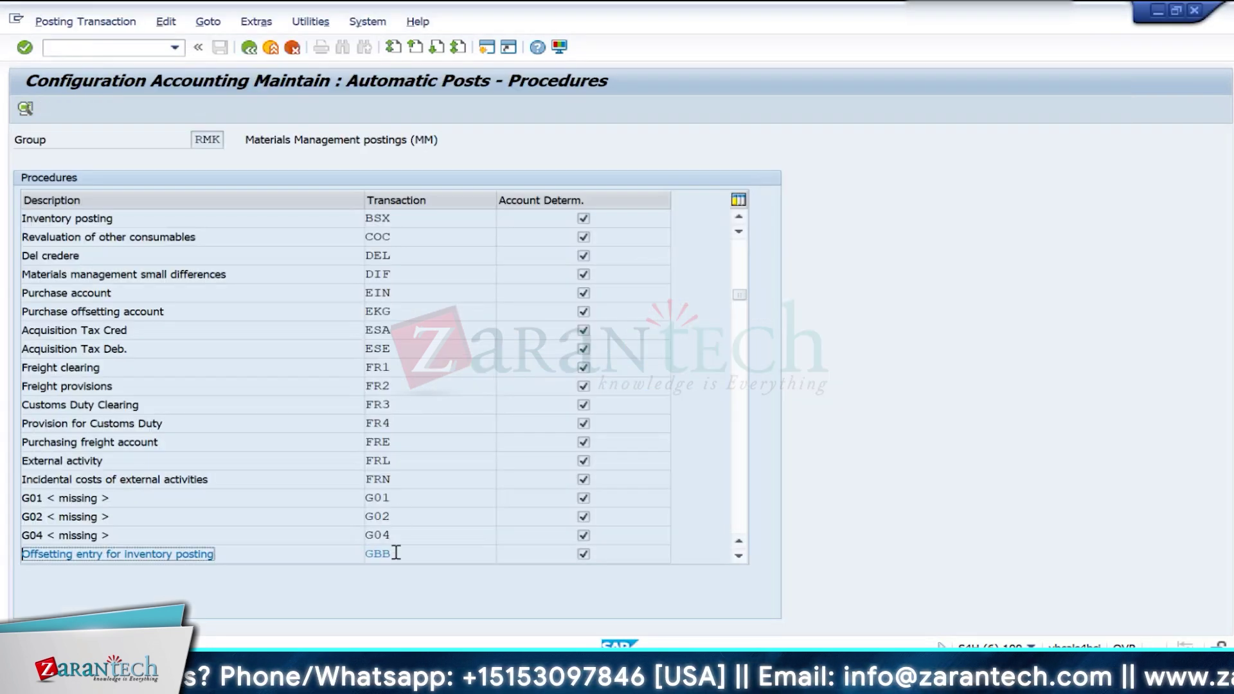
double_click(392, 554)
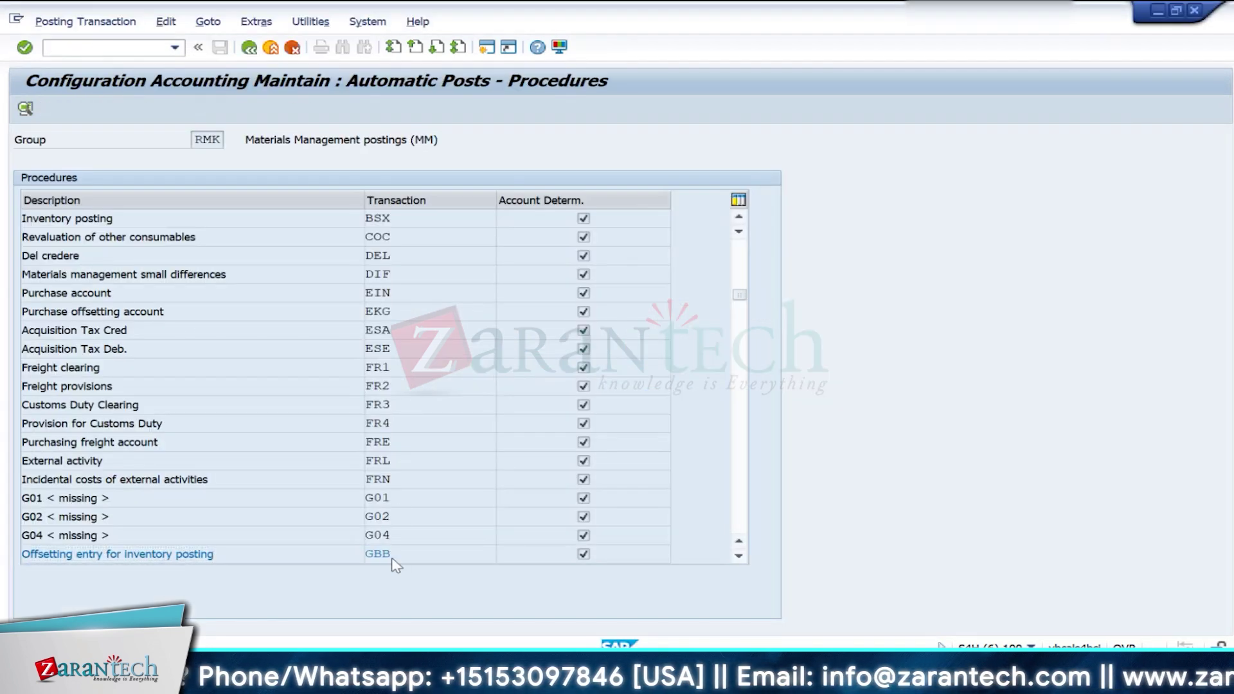
Step: Add a GBB entry with general modifier BSA, valuation class 3000, and account 100999 for both debit and credit
click(151, 352)
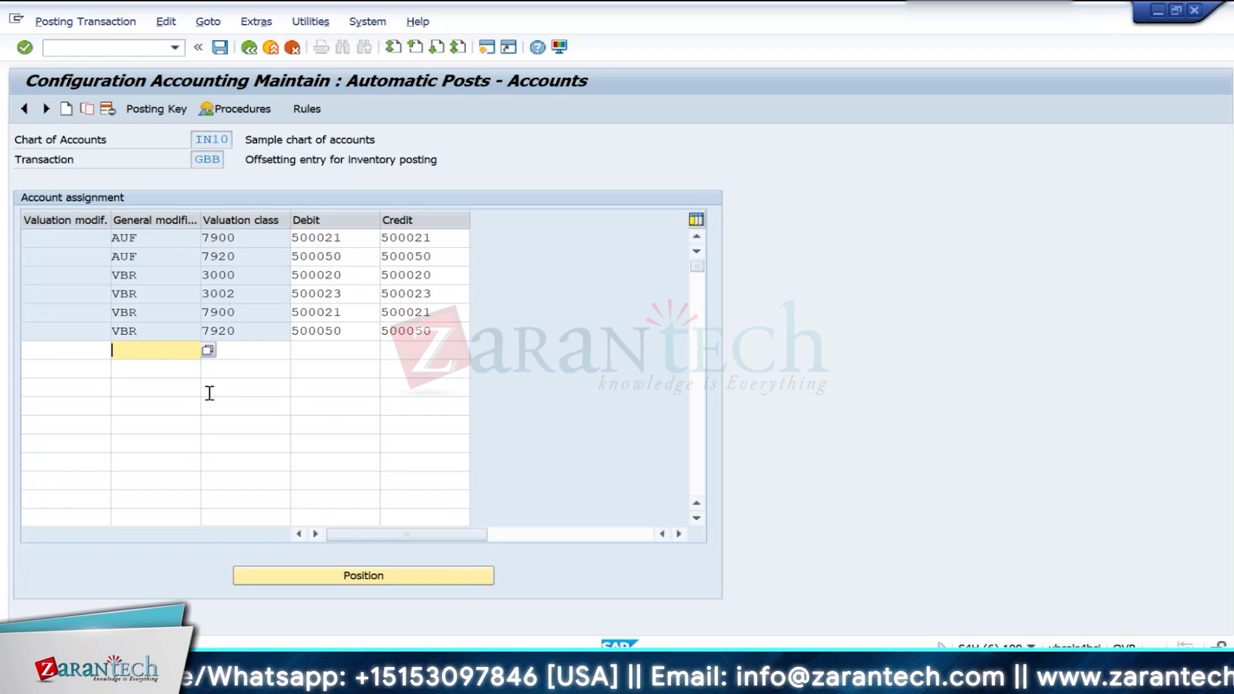
click(270, 356)
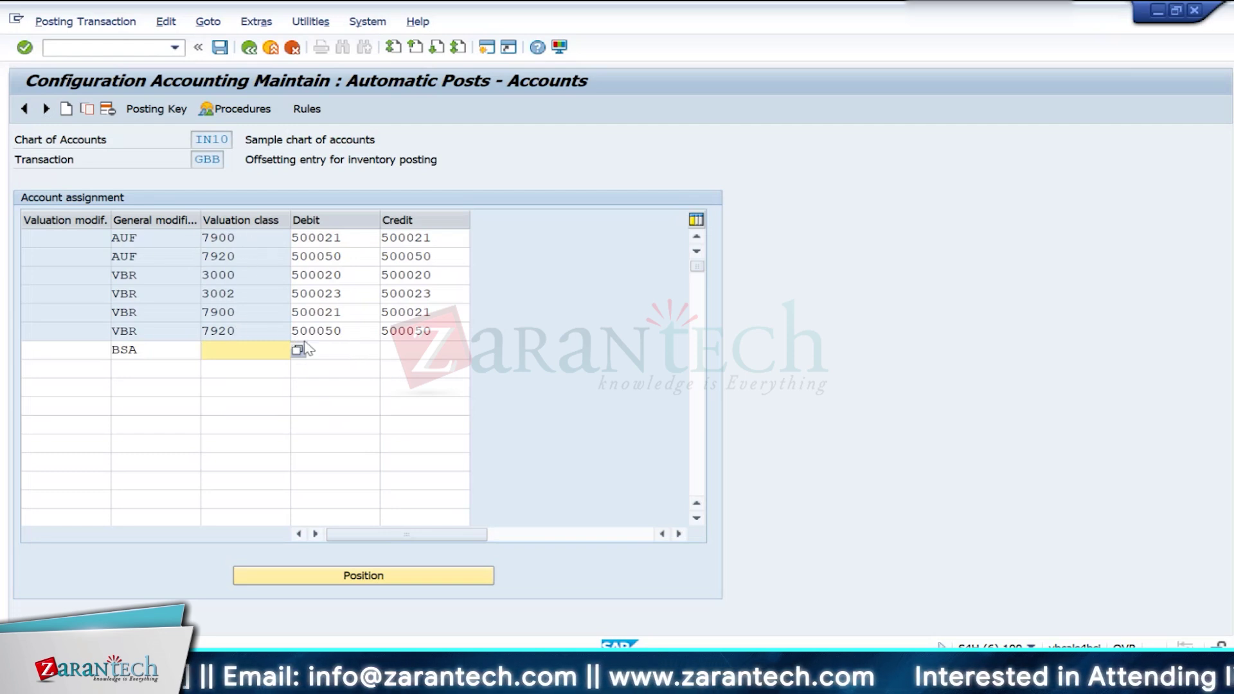
click(329, 356)
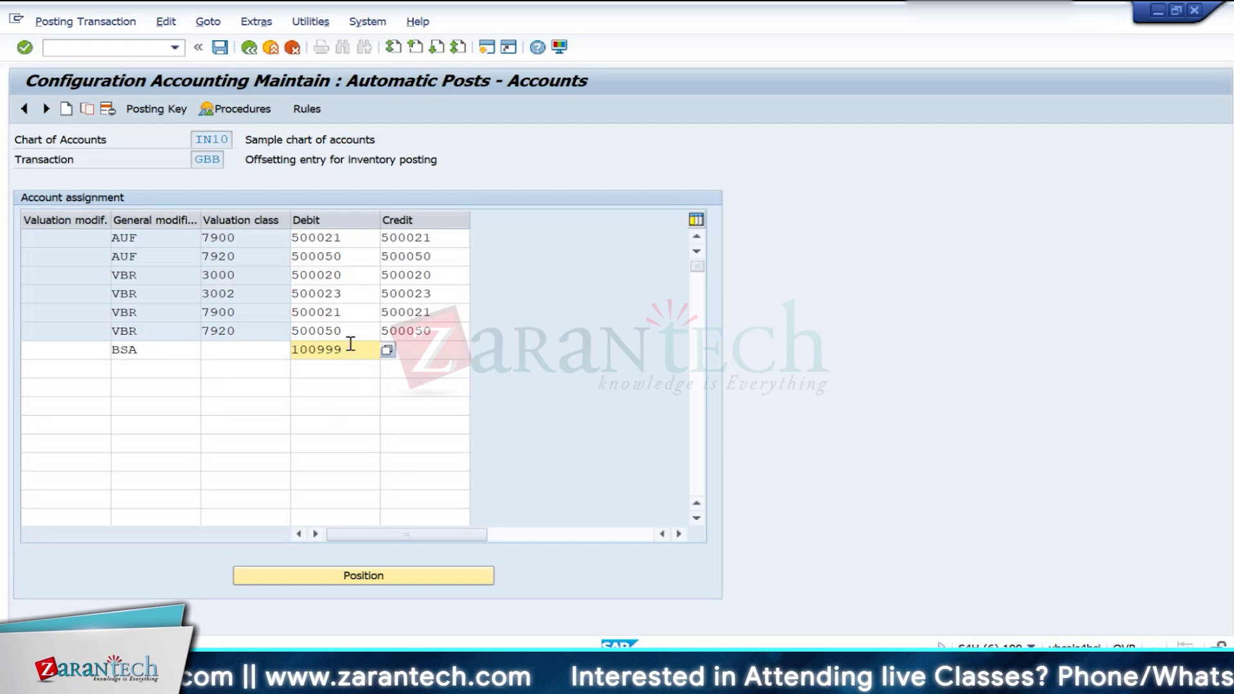
drag(358, 350, 286, 342)
key(ctrl+c)
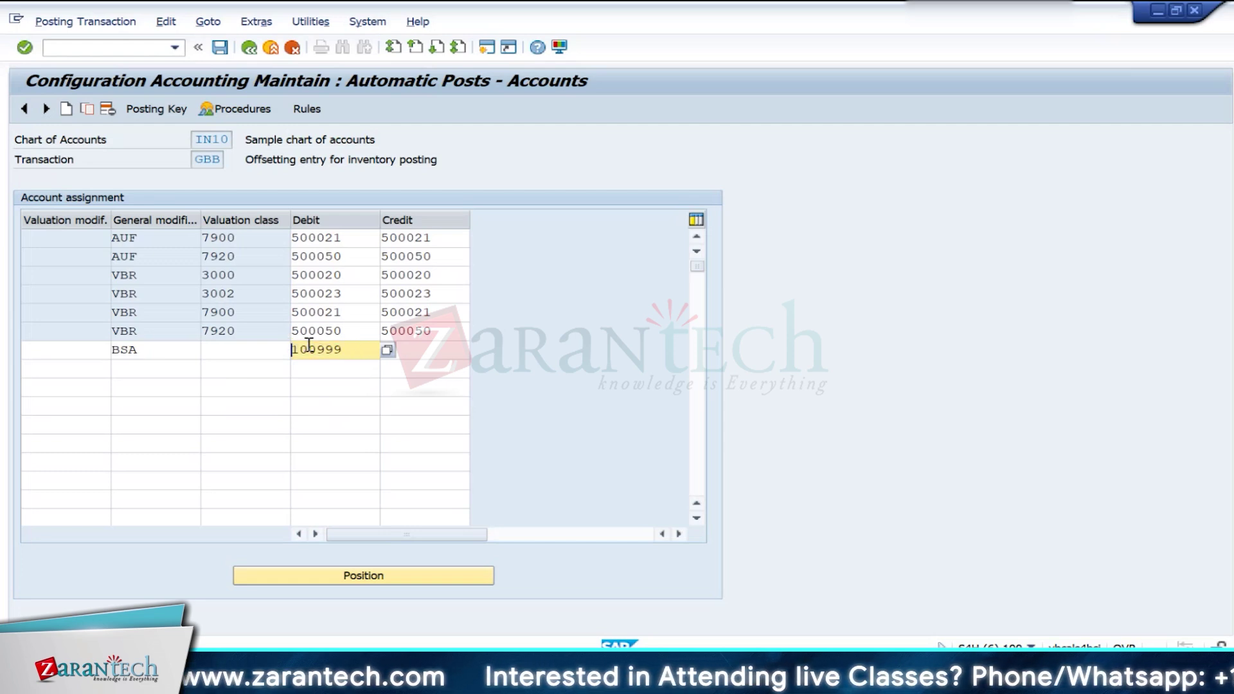
click(413, 349)
key(ctrl+v)
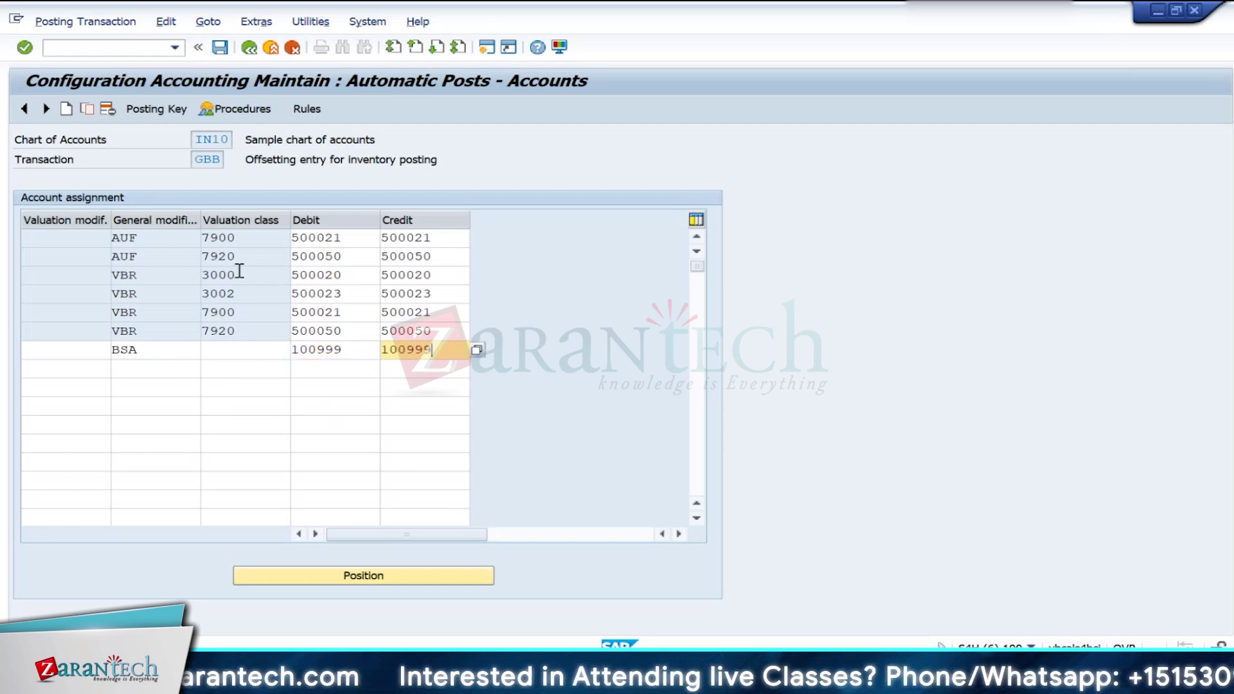
drag(237, 275, 196, 269)
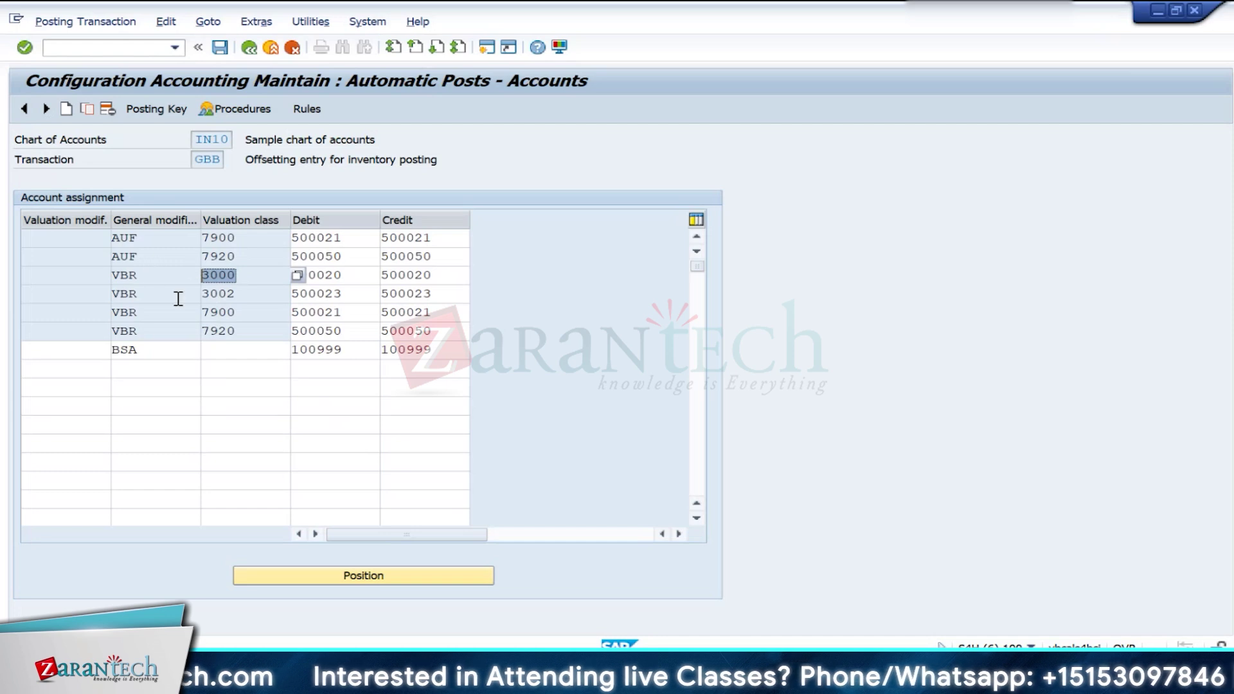
key(ctrl+c)
click(219, 350)
key(ctrl+v)
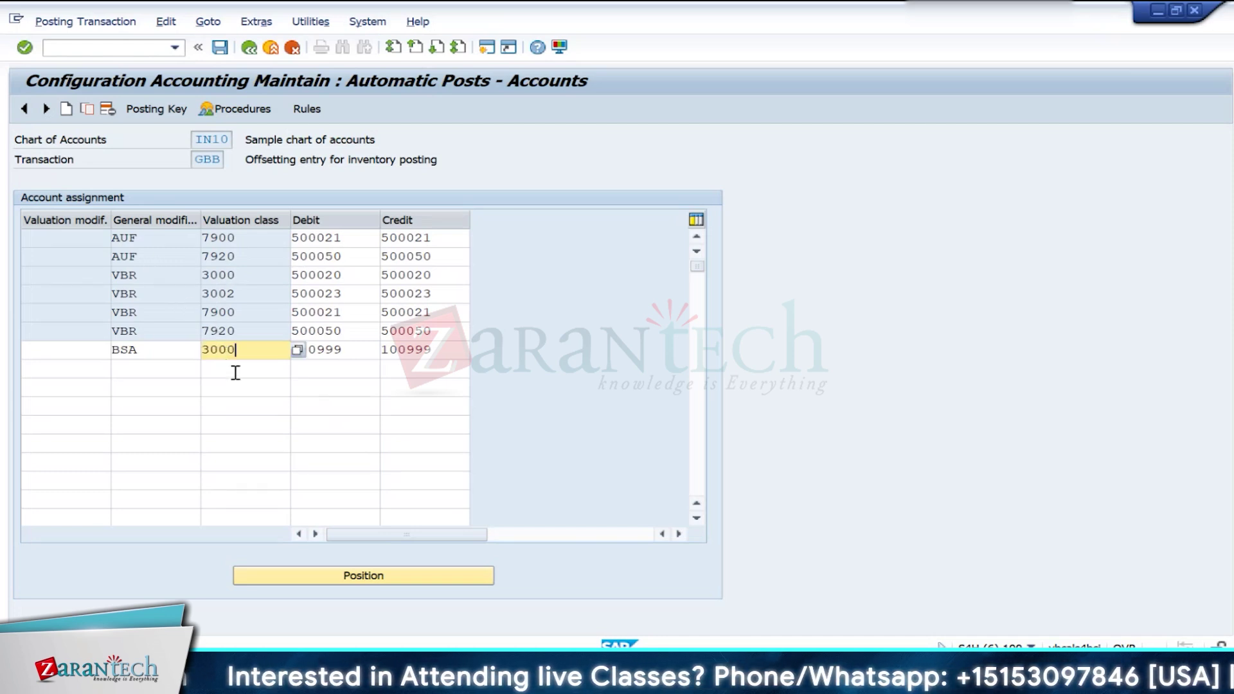
Step: Enter valuation classes 3002 and 7900 in the two rows below the new BSA entry
click(234, 369)
drag(251, 293, 165, 311)
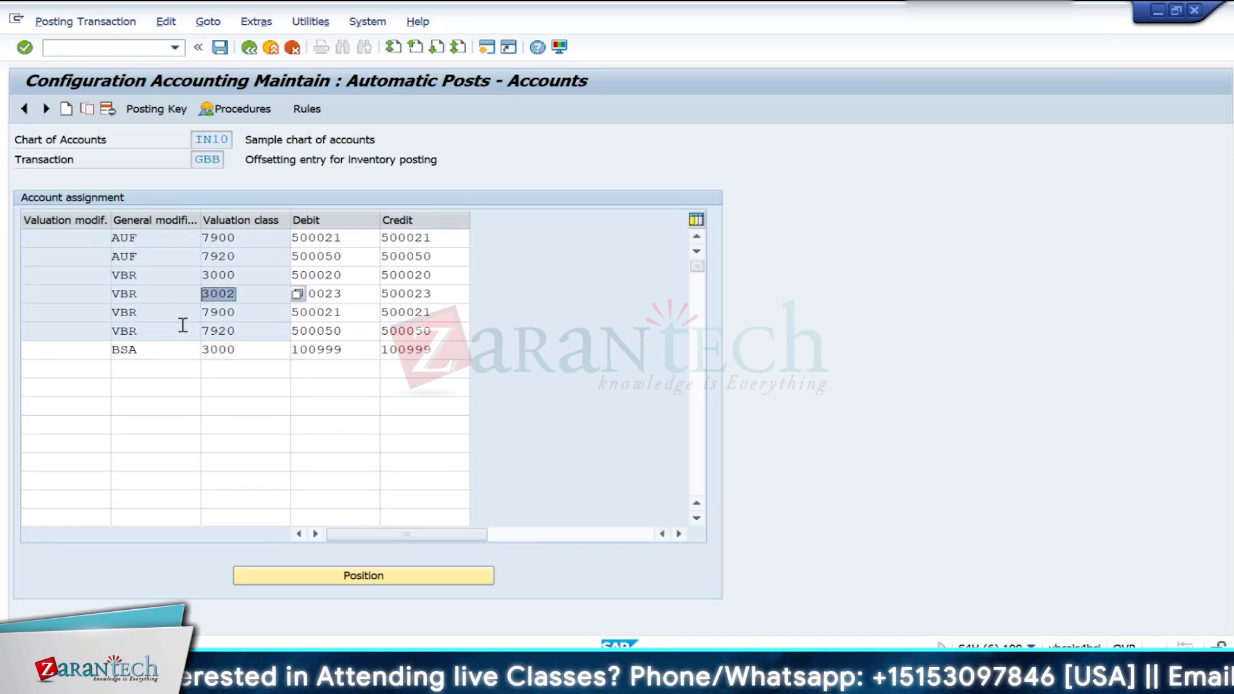
click(219, 369)
key(ctrl+v)
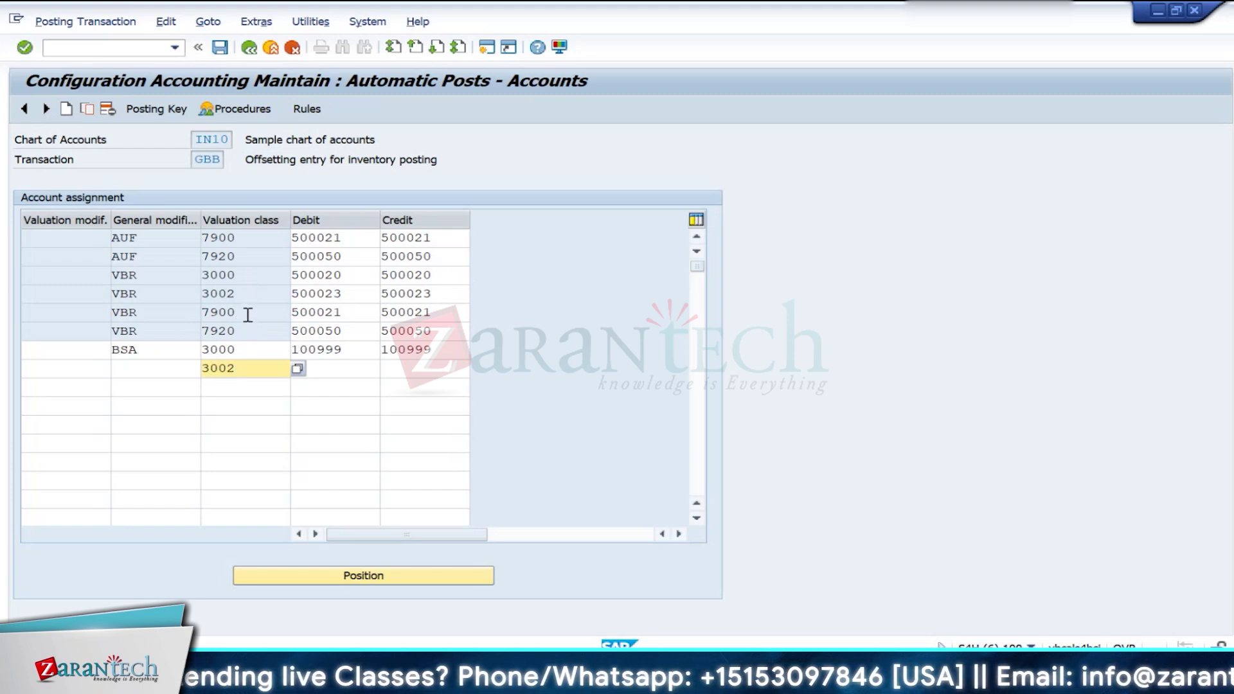
drag(247, 314, 192, 310)
key(ctrl+c)
click(239, 387)
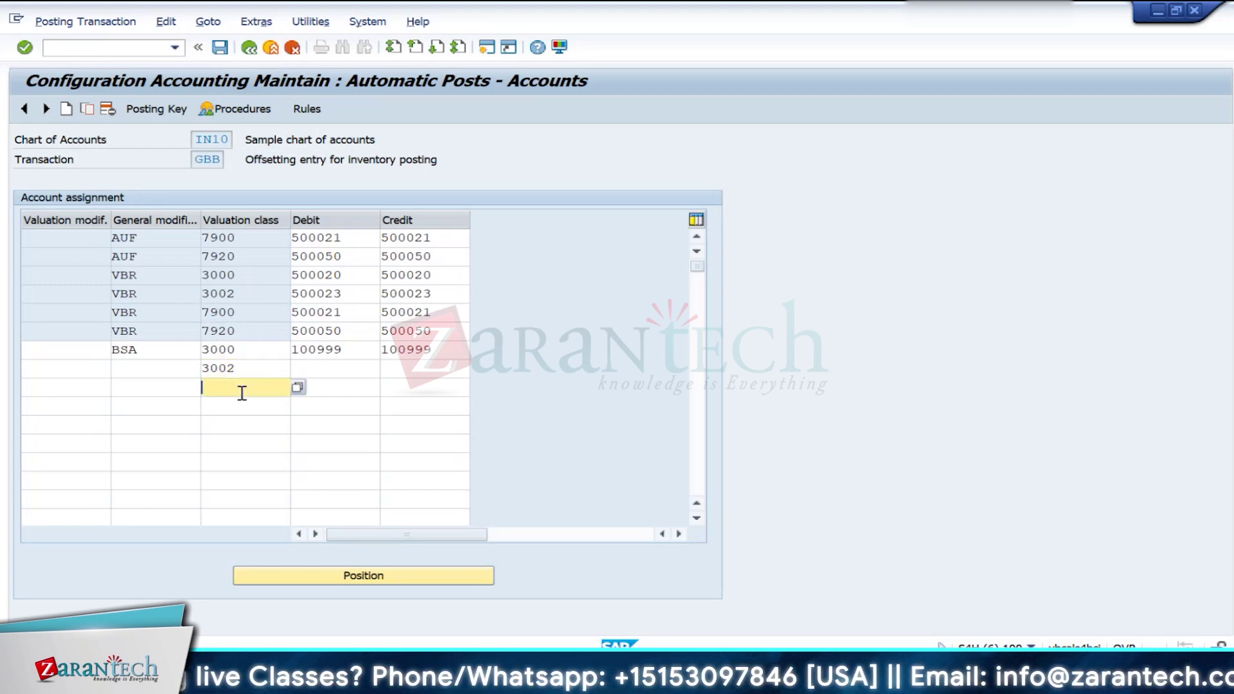
key(ctrl+v)
Step: Set the general modifier of the new 3002 and 7900 rows to BSA
drag(164, 350, 100, 352)
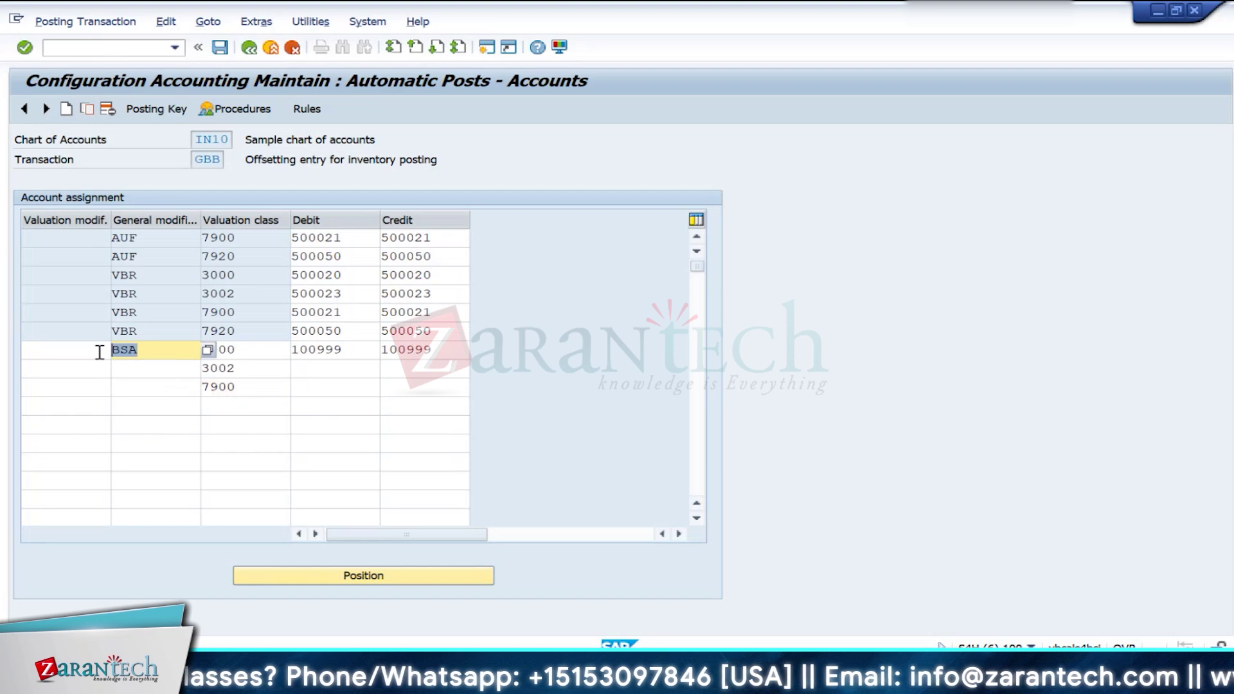
key(ctrl+c)
click(124, 368)
key(ctrl+v)
click(128, 386)
key(ctrl+v)
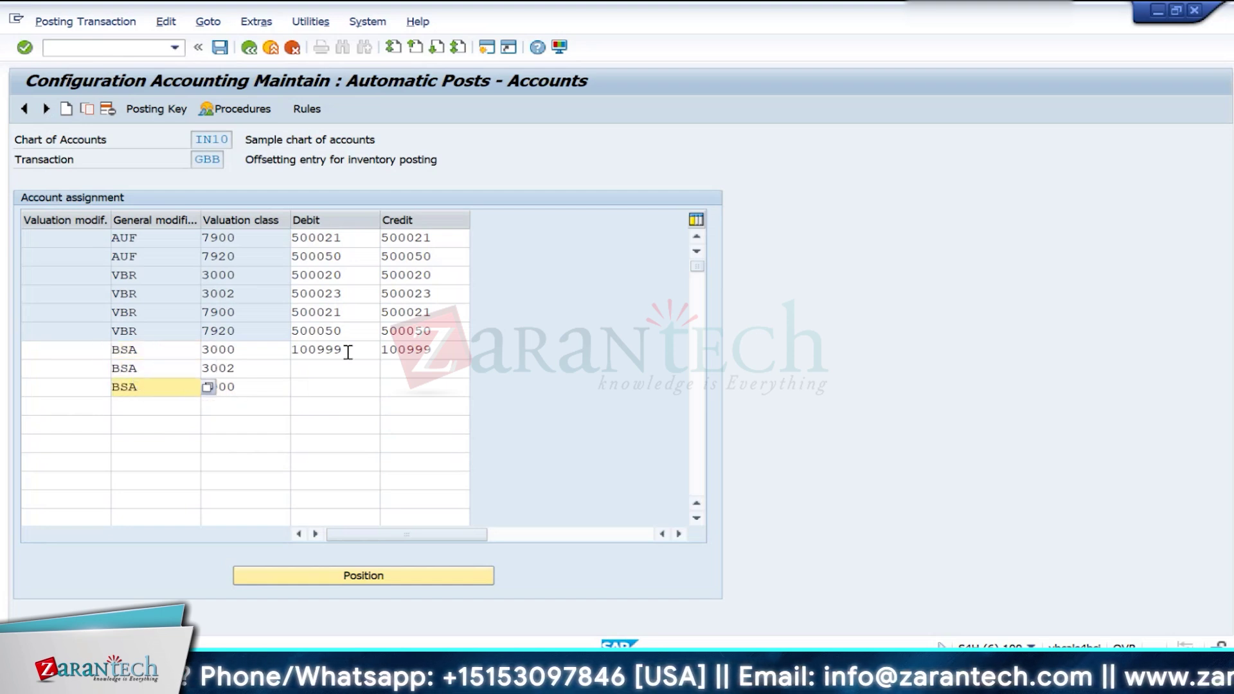
Step: Set the debit account of the BSA rows for valuation classes 3002 and 7900 to 100999
drag(348, 352, 248, 350)
key(ctrl+c)
click(309, 368)
key(ctrl+v)
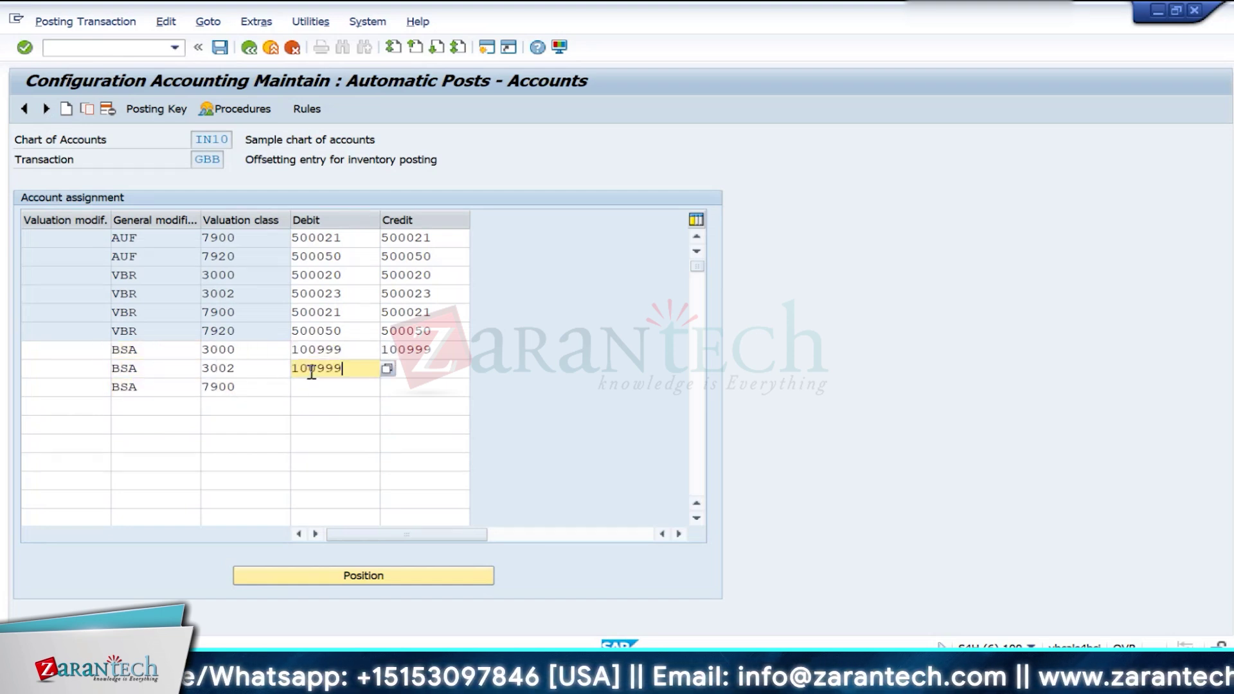
click(308, 386)
key(ctrl+v)
Step: Set the credit account of the BSA rows for classes 3002 and 7900 to 100999 and save the account assignments
drag(455, 353, 375, 357)
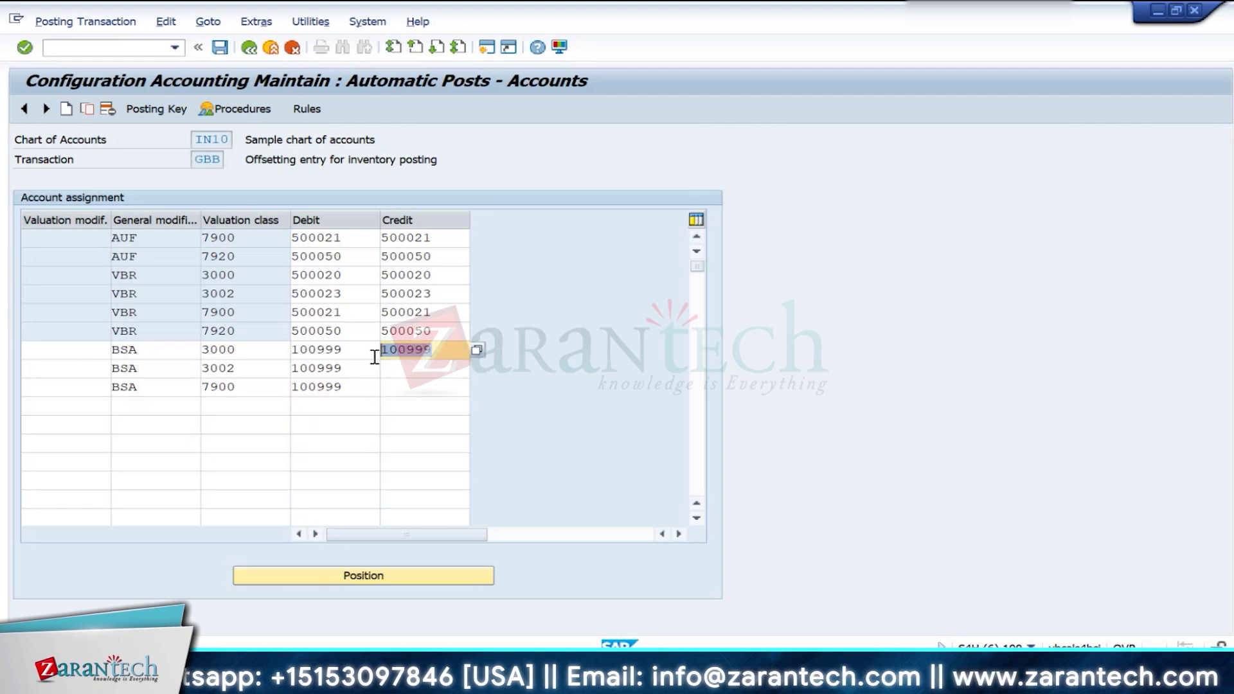
key(ctrl+c)
click(398, 369)
key(ctrl+v)
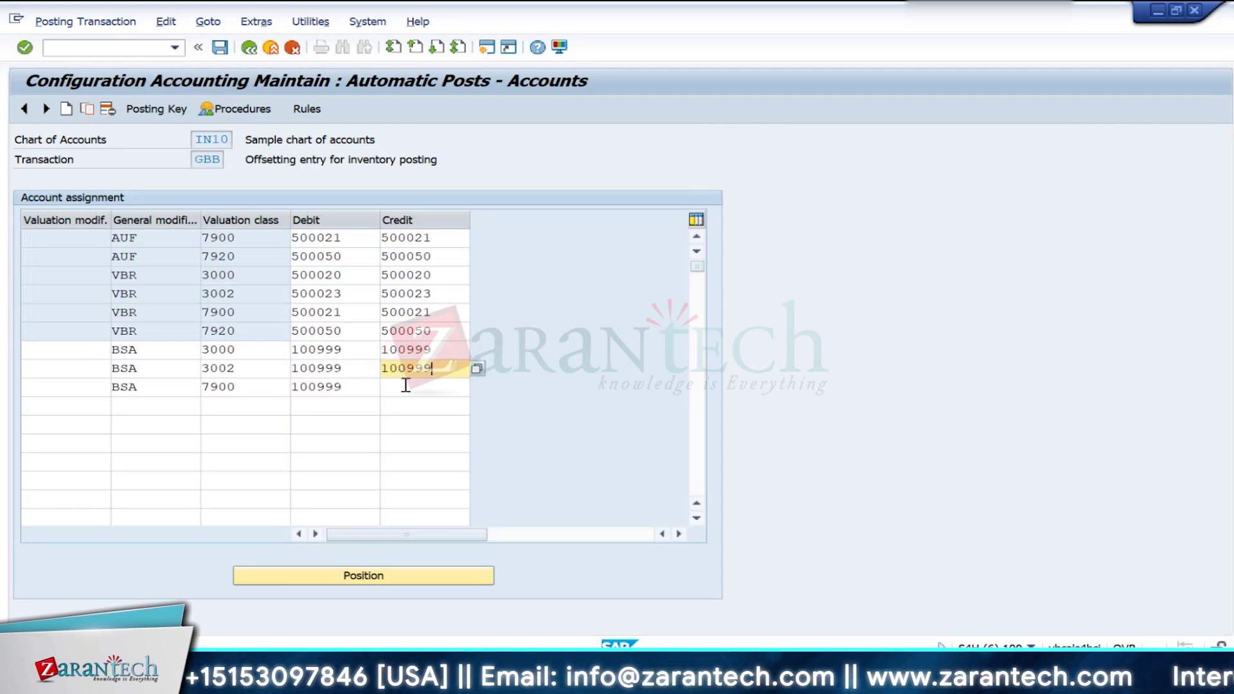
click(406, 386)
key(ctrl+v)
click(219, 47)
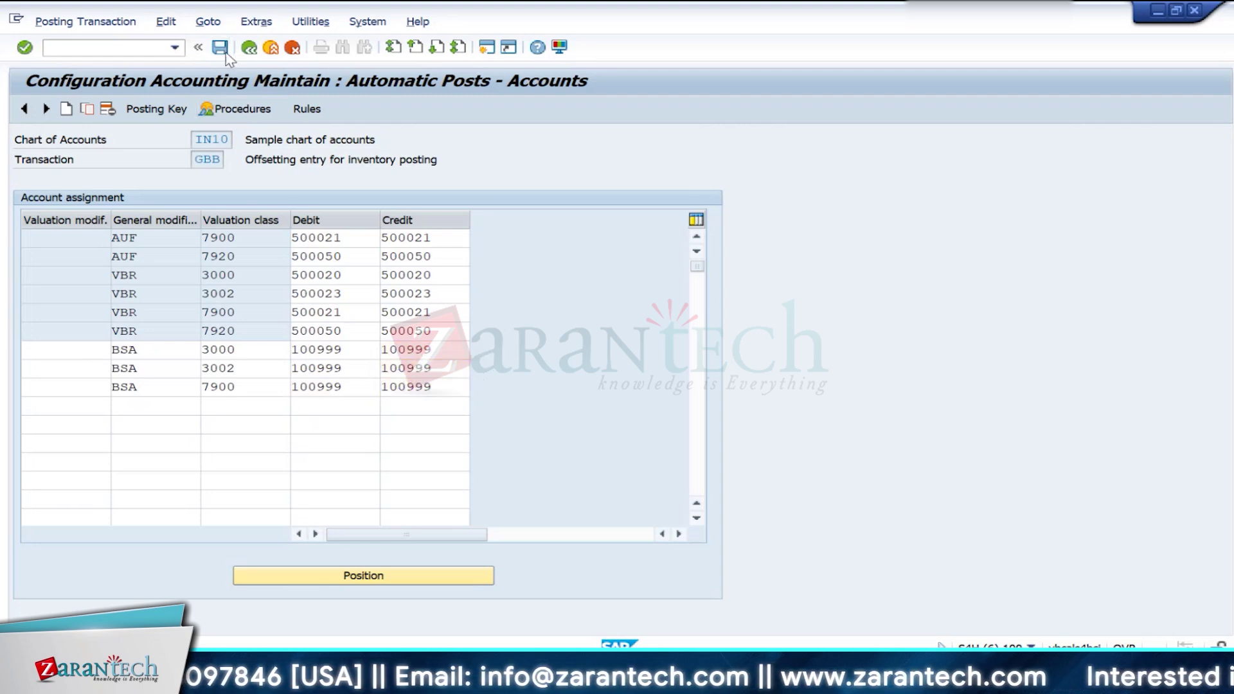
click(405, 299)
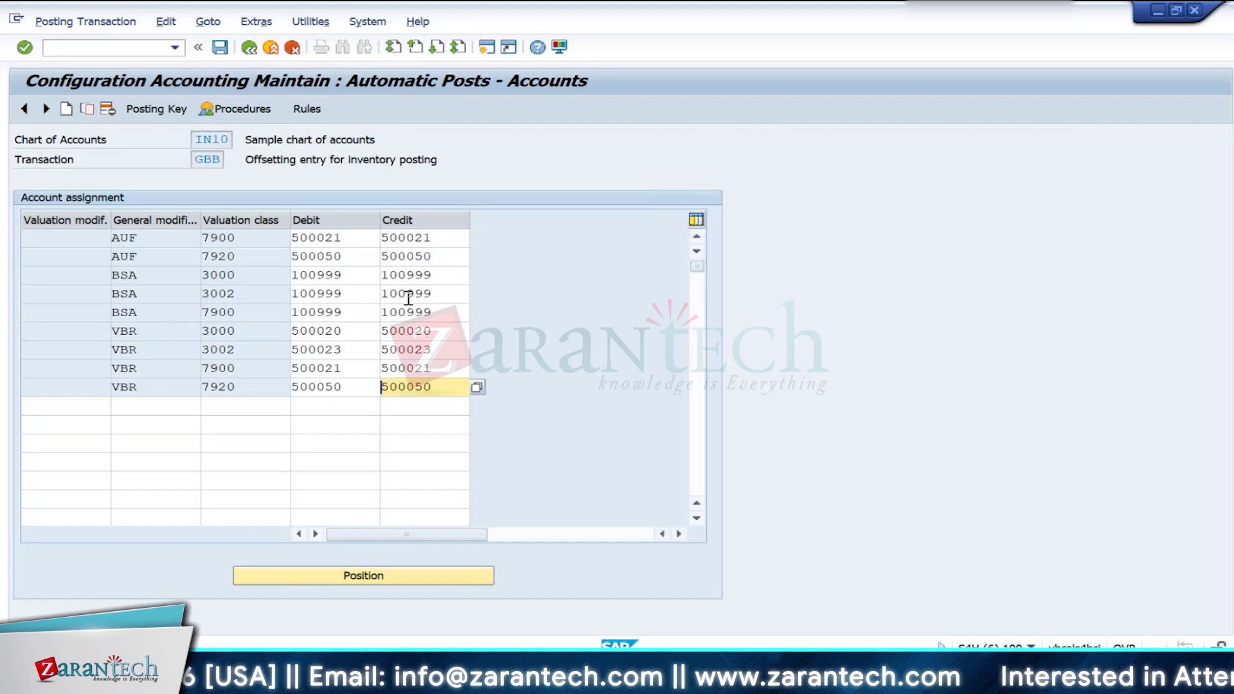
key(alt+Tab)
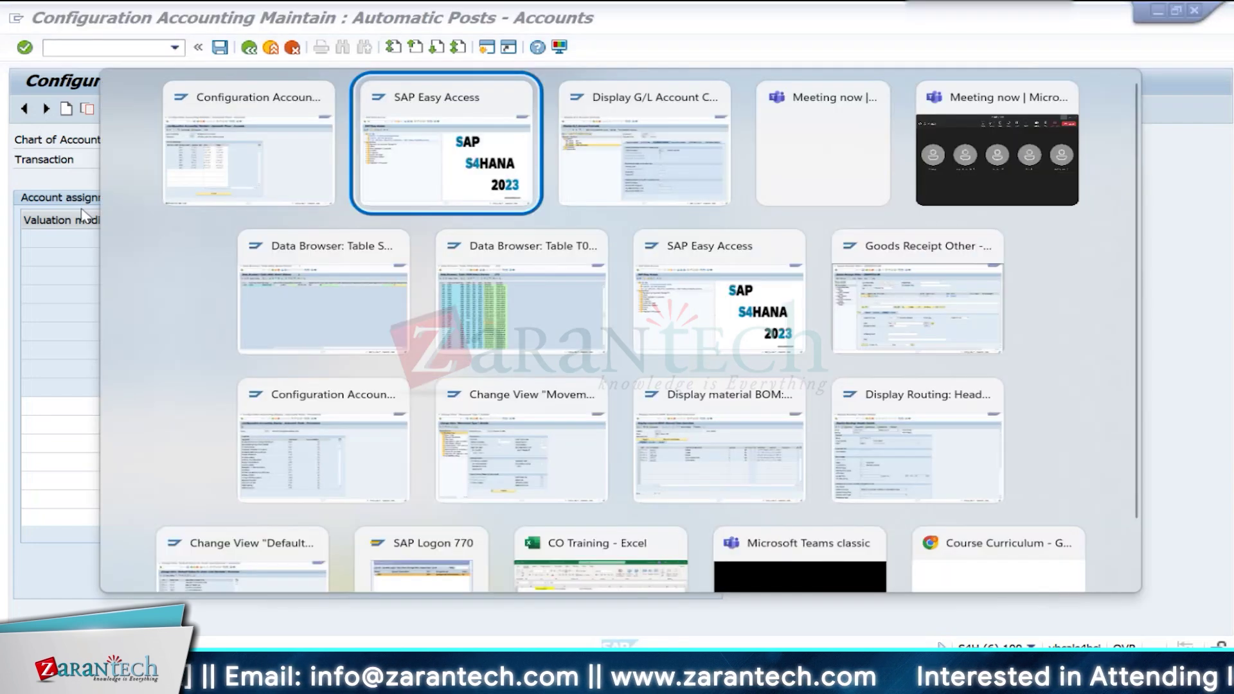
key(alt+Tab)
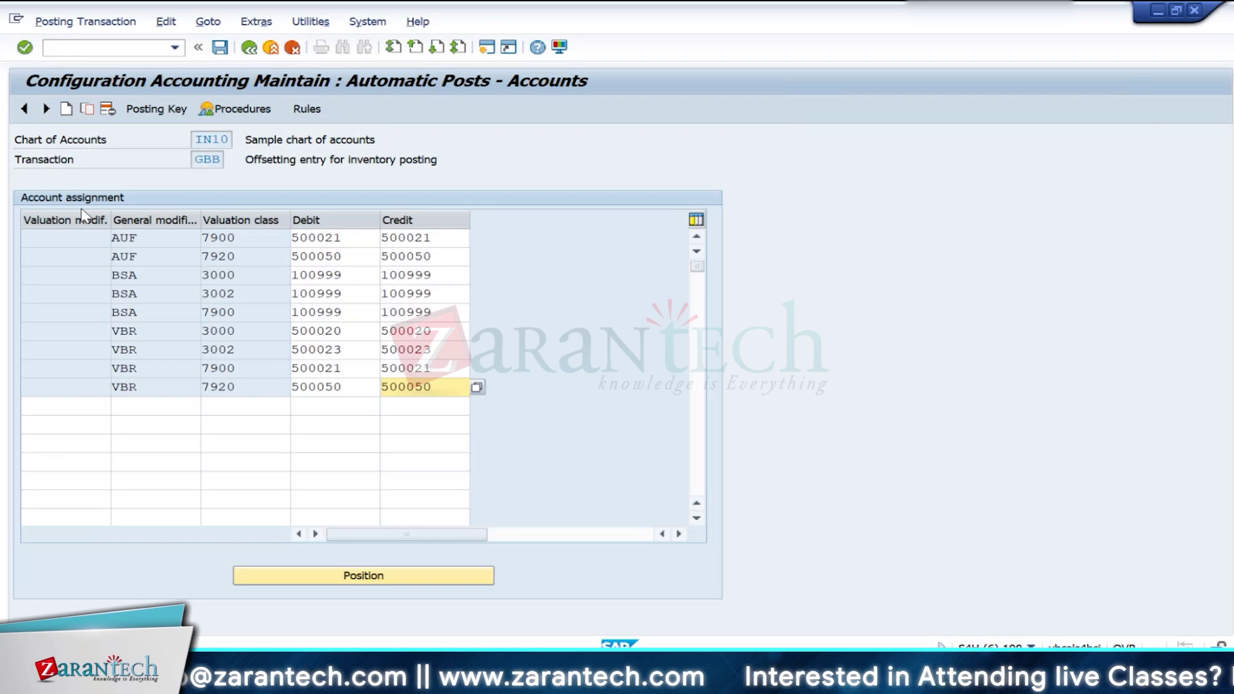
Step: Switch to the G/L account maintenance window and start creating G/L account 100020 in company code IN10
key(alt+Tab)
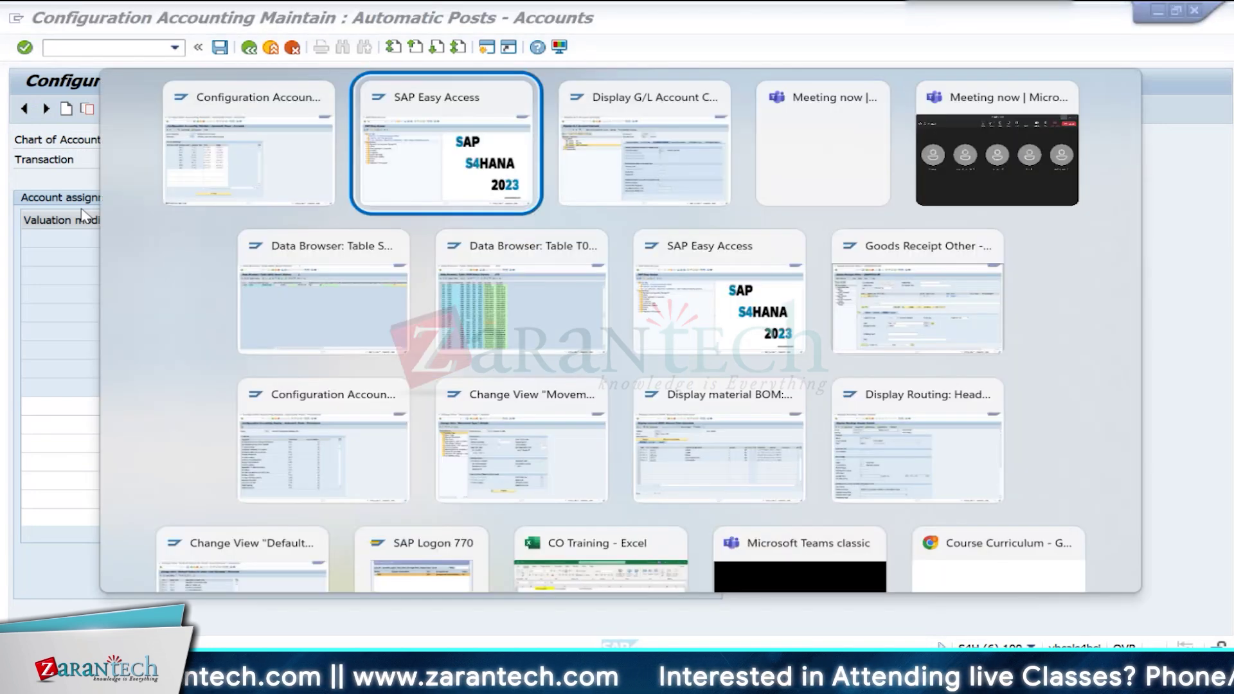
key(alt+Tab)
key(alt+Tab)
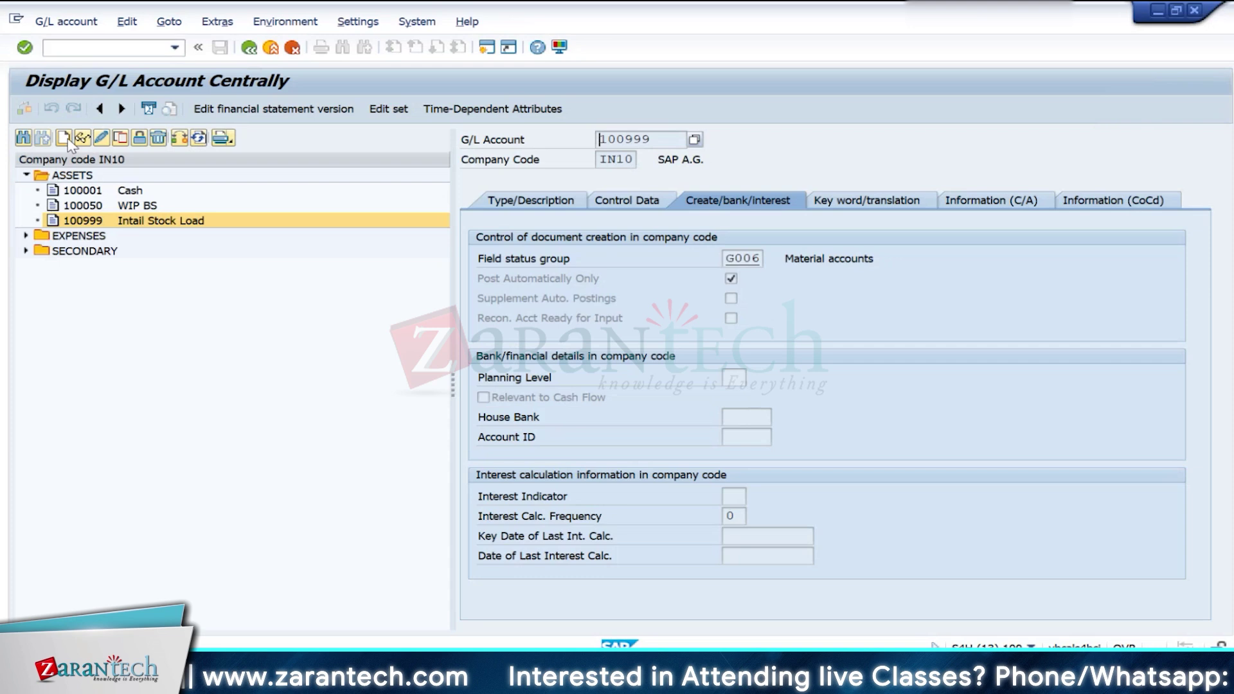
click(68, 140)
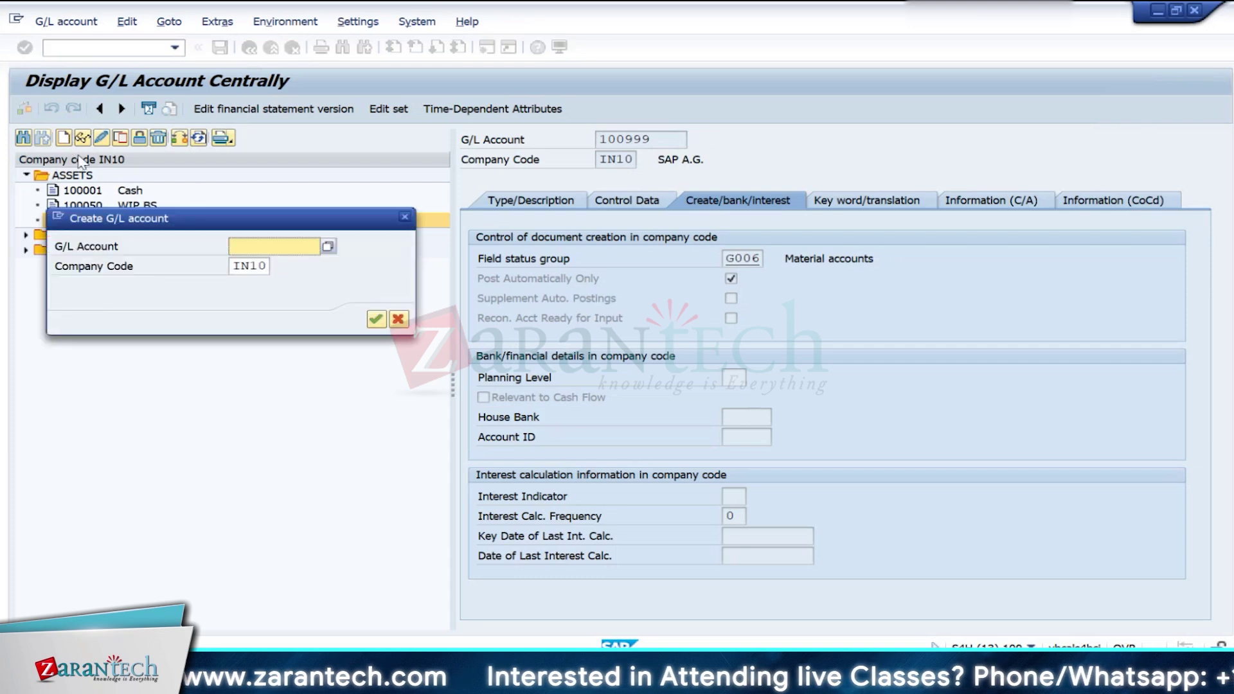
text(1)
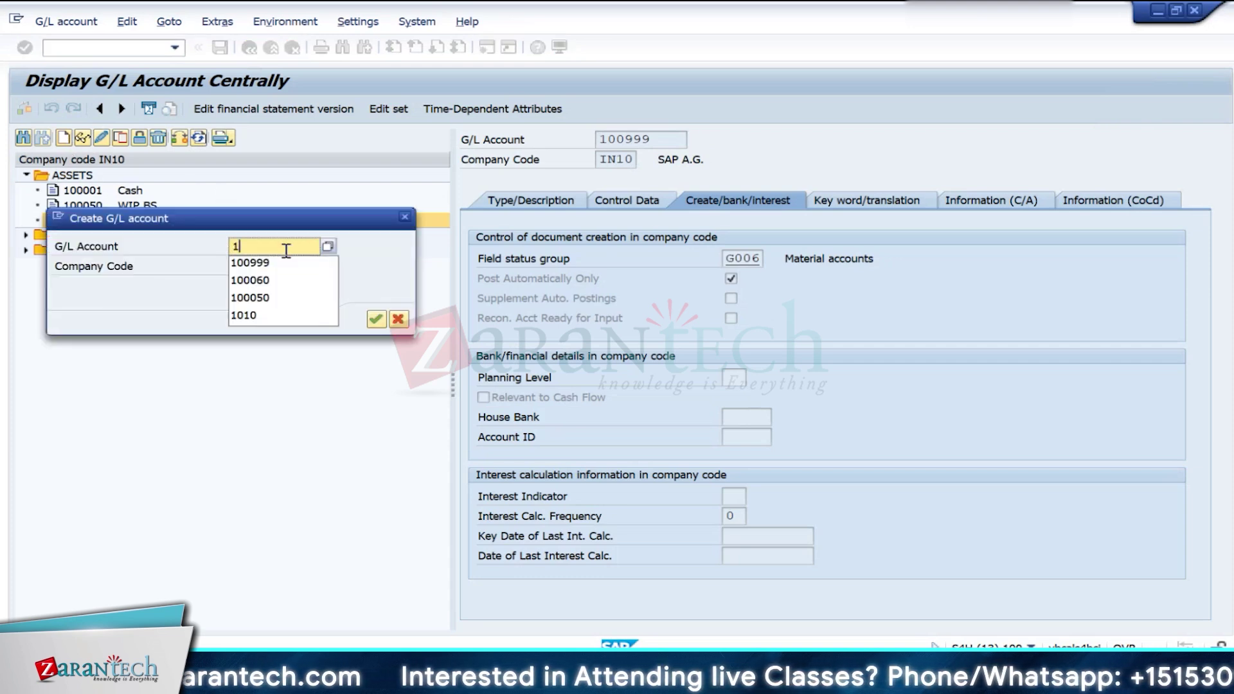
text(000)
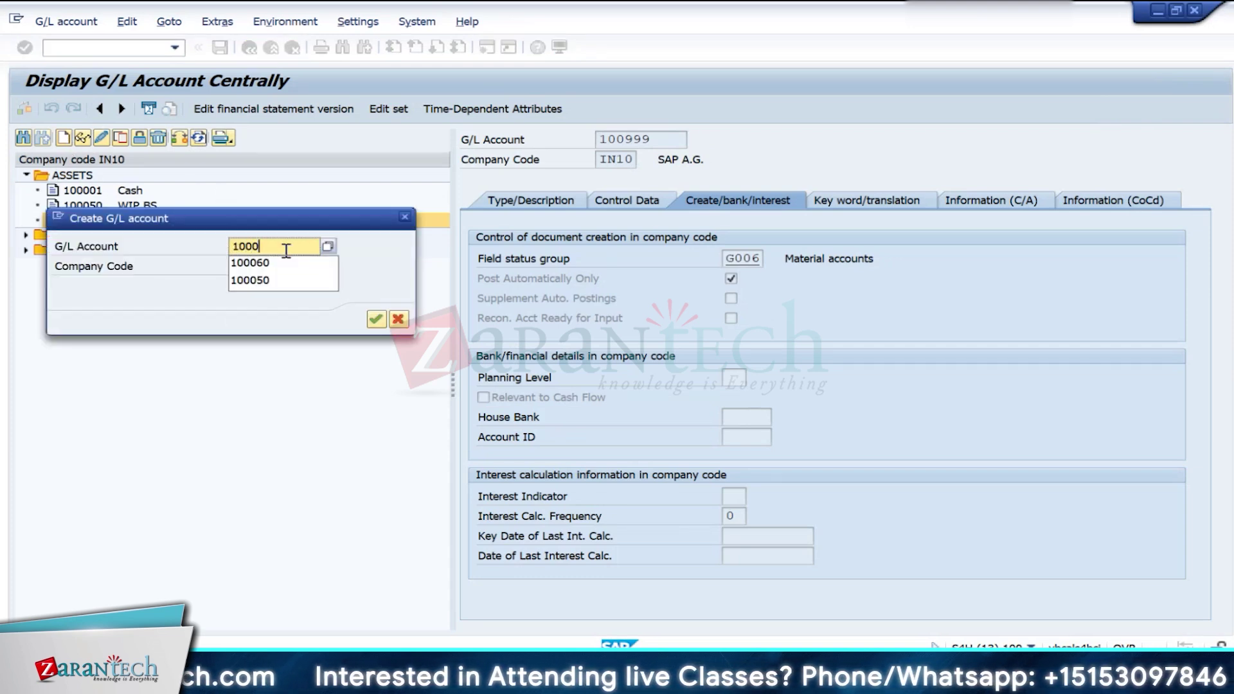
text(20)
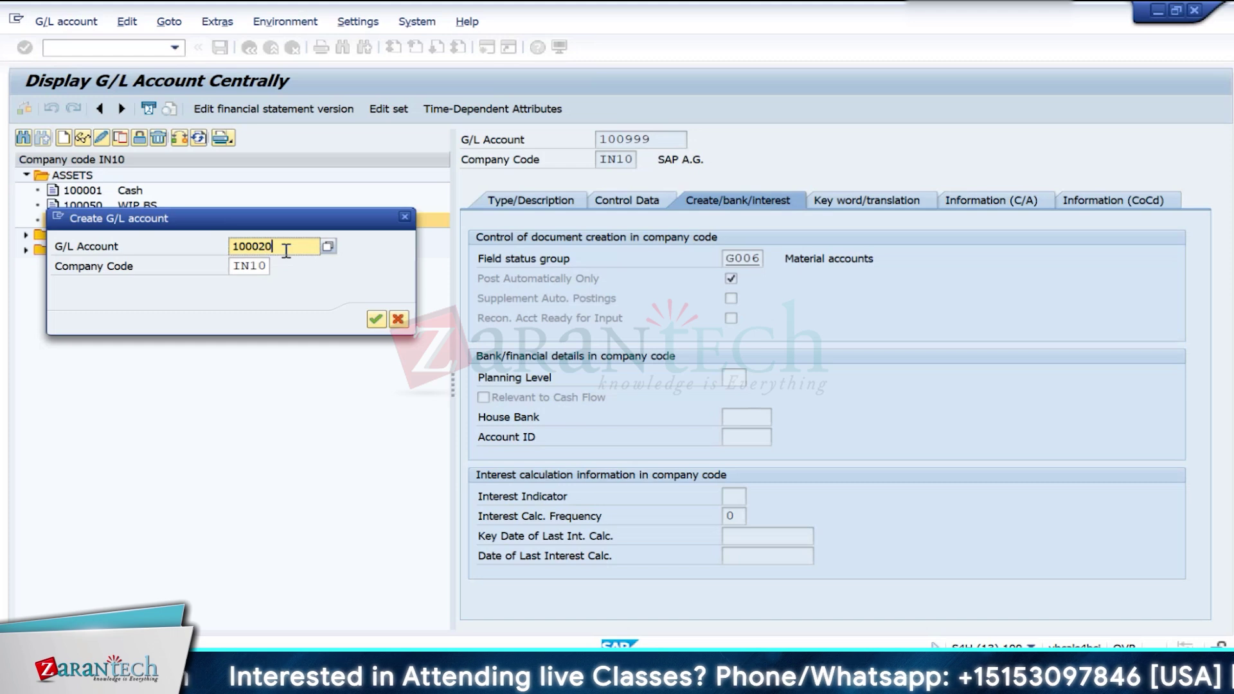
key(Return)
Step: Classify account 100020 as a Balance Sheet Account in account group ASST ASSETS
click(534, 196)
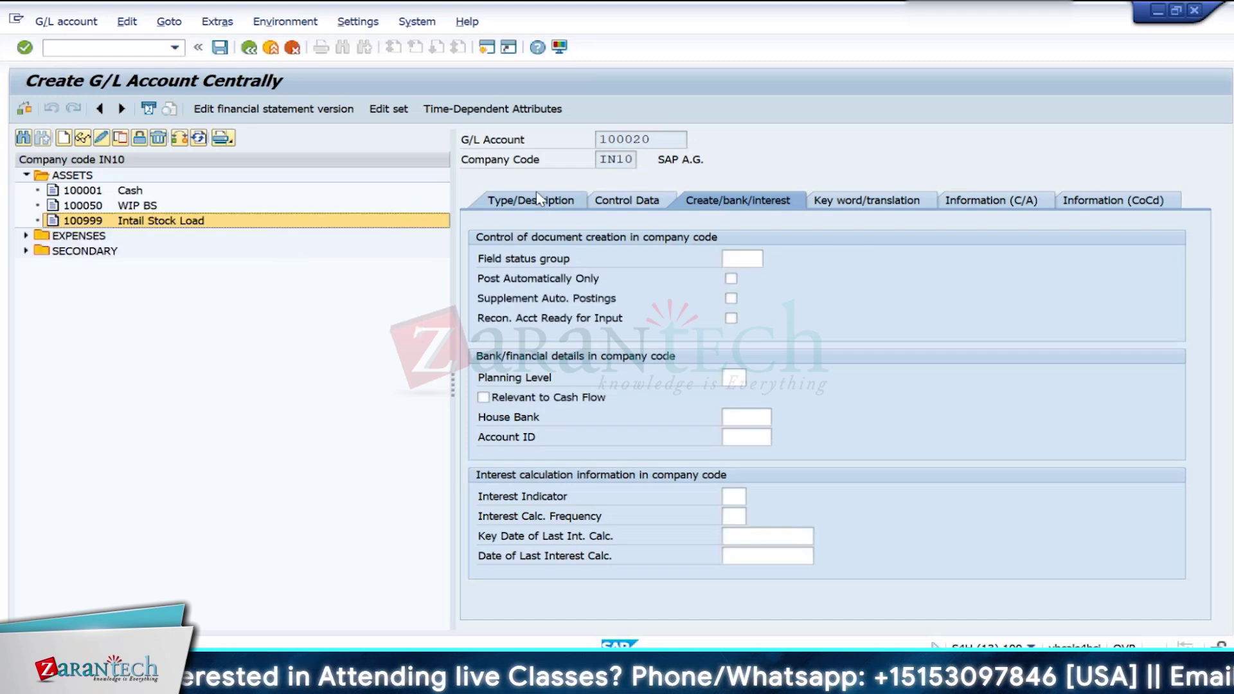
click(776, 258)
click(770, 345)
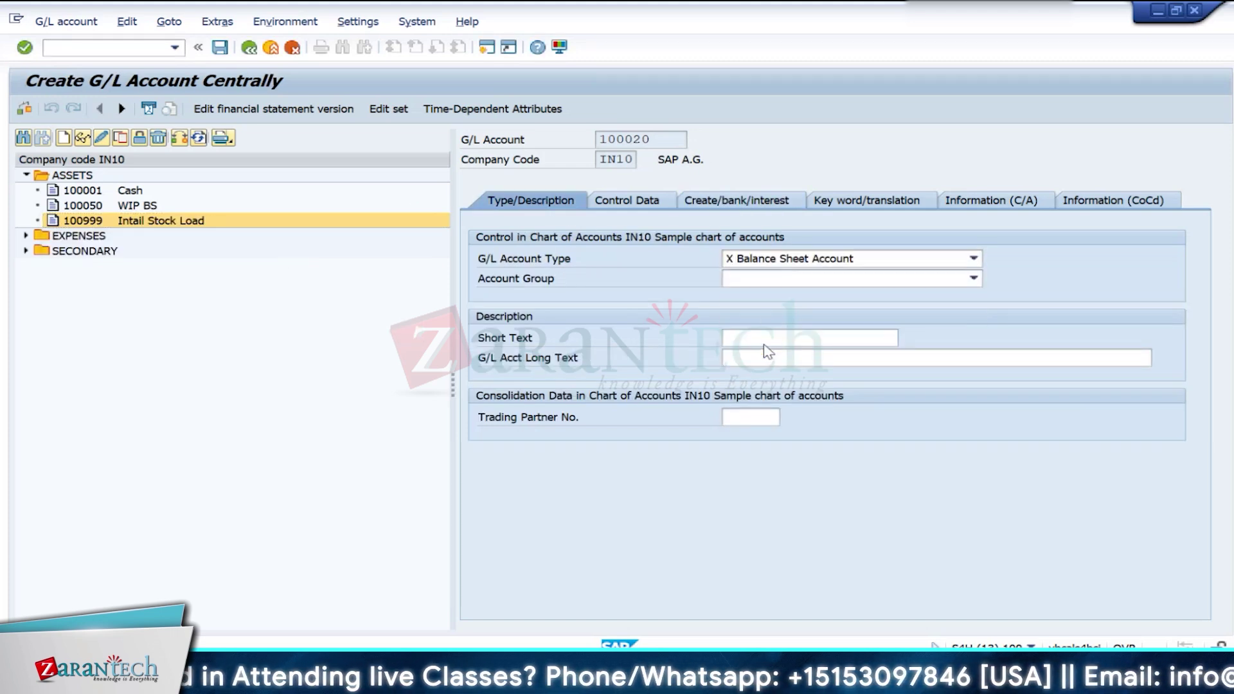
click(773, 280)
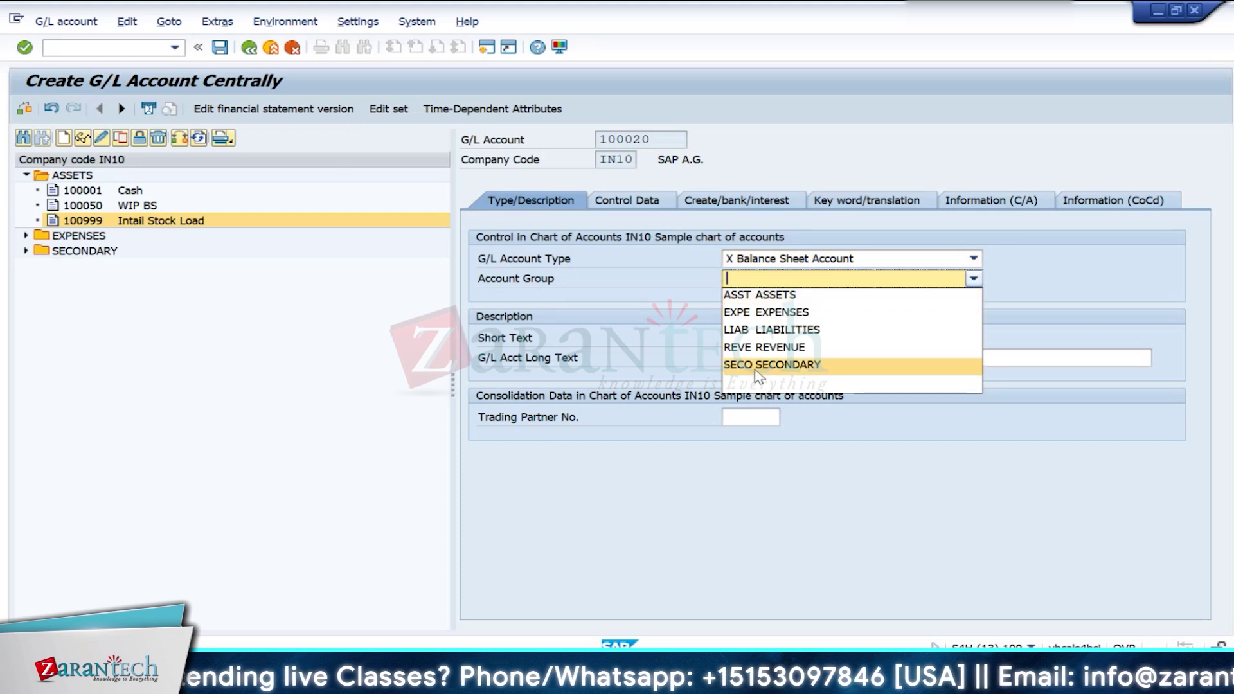
click(752, 294)
Step: Enter RM Inventory as both the short text and the long text of account 100020
click(746, 336)
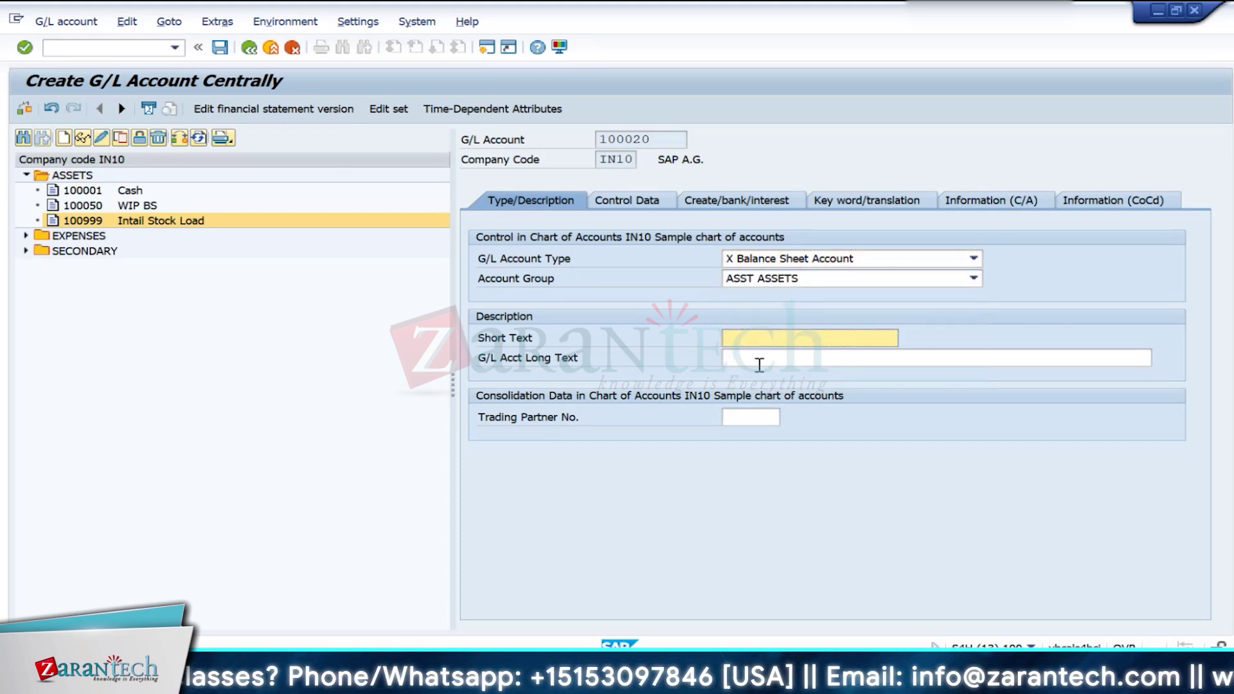
text(RM i)
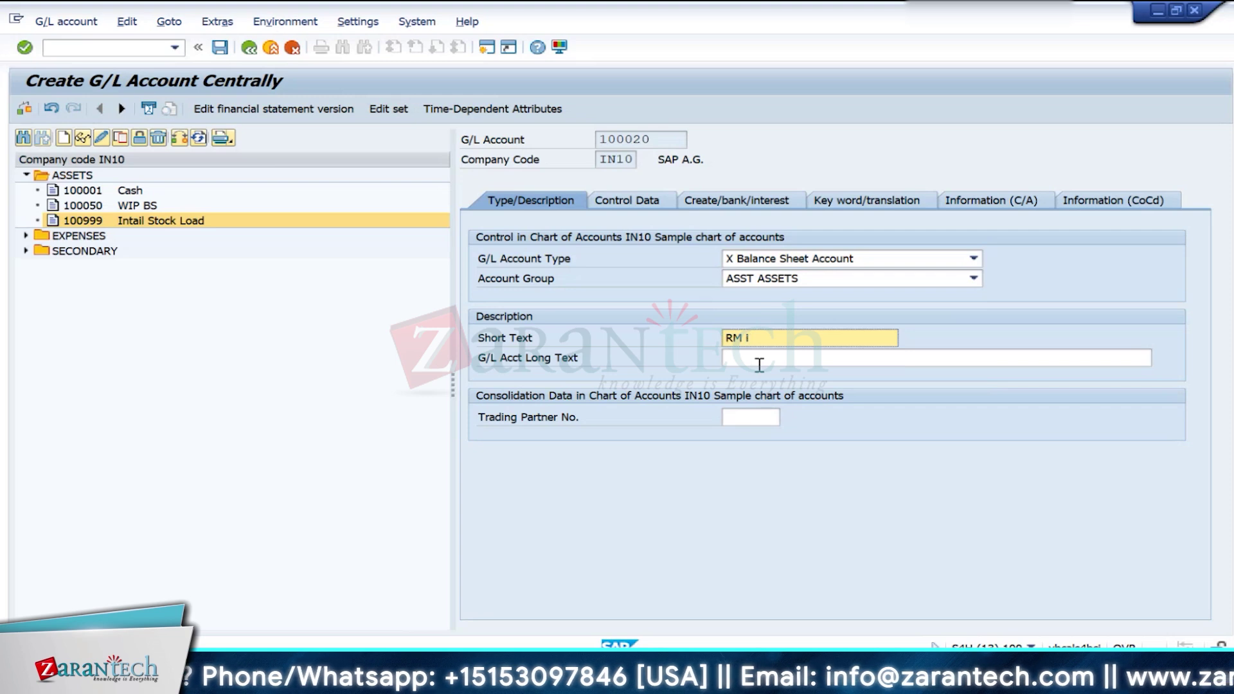
text(N)
key(BackSpace)
key(BackSpace)
text(Inventory)
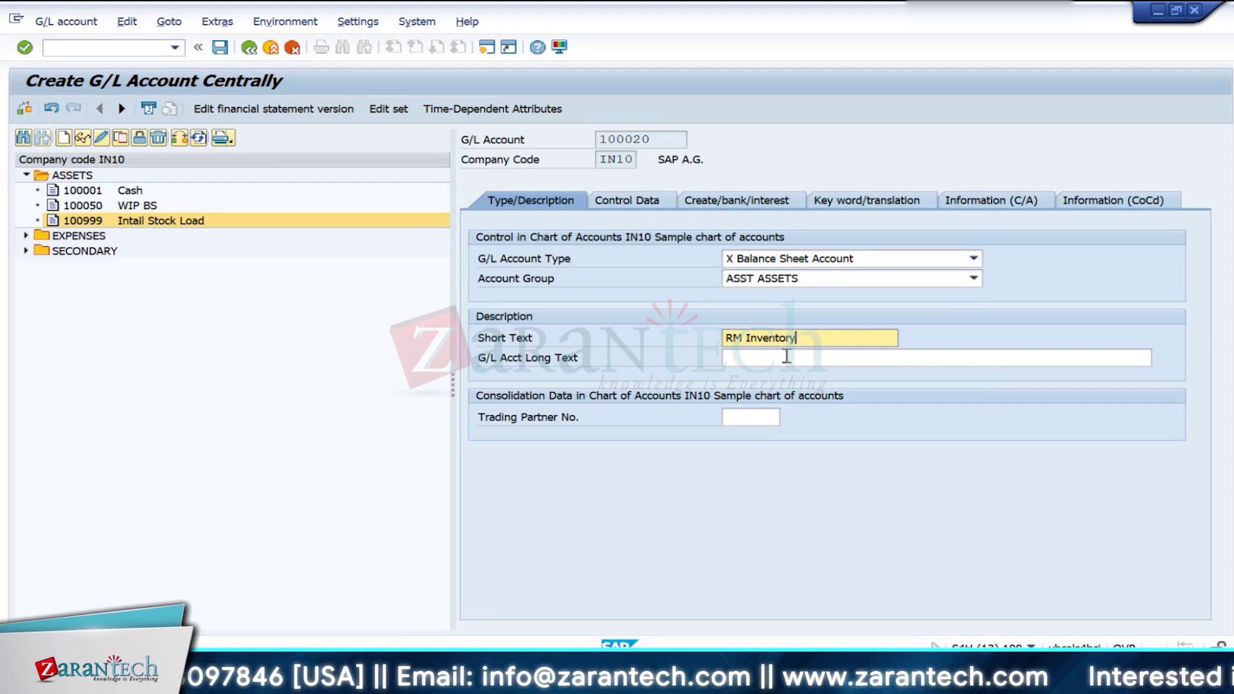
drag(815, 338, 705, 347)
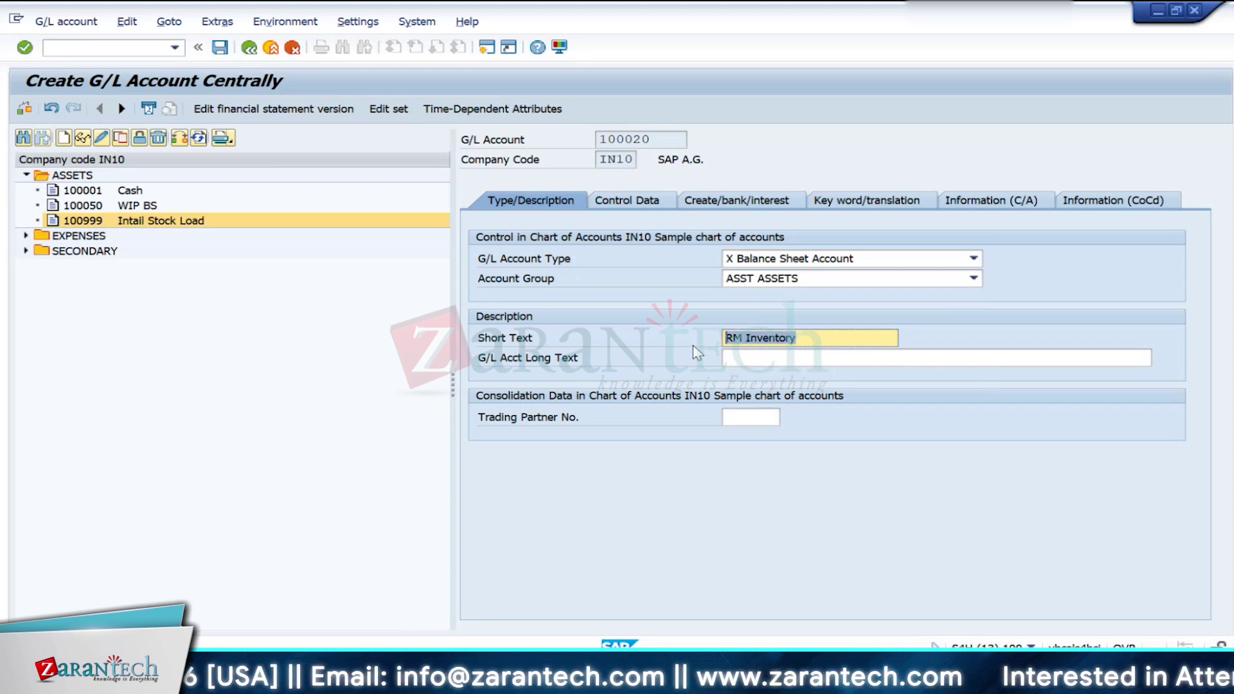
key(ctrl+c)
click(774, 360)
key(ctrl+v)
key(Return)
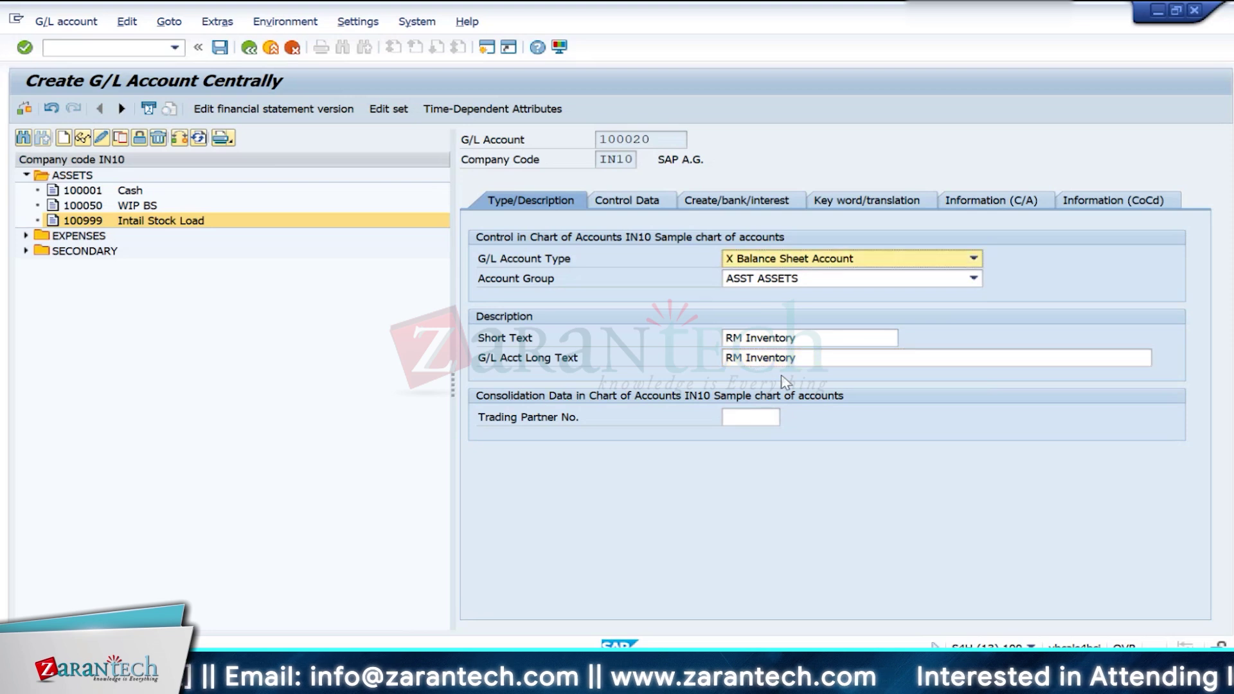
Step: Set account 100020's field status group to G006, allow automatic postings only, and save the account despite the warnings
click(219, 47)
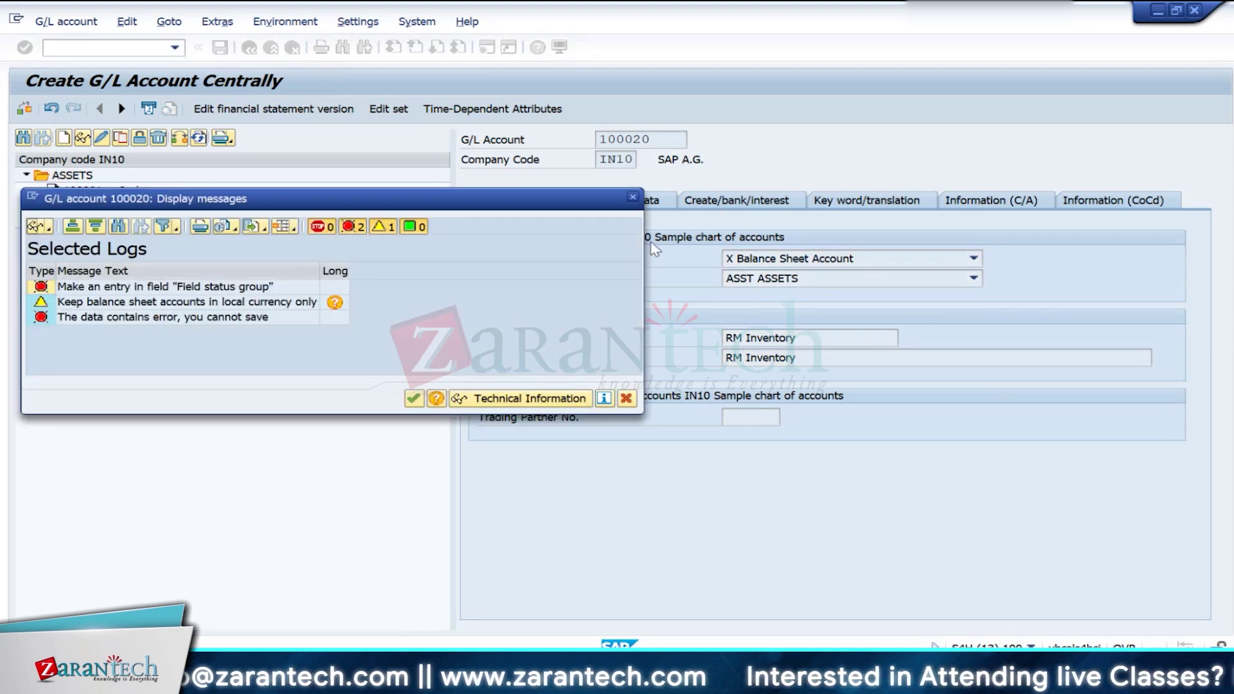
click(632, 197)
click(670, 207)
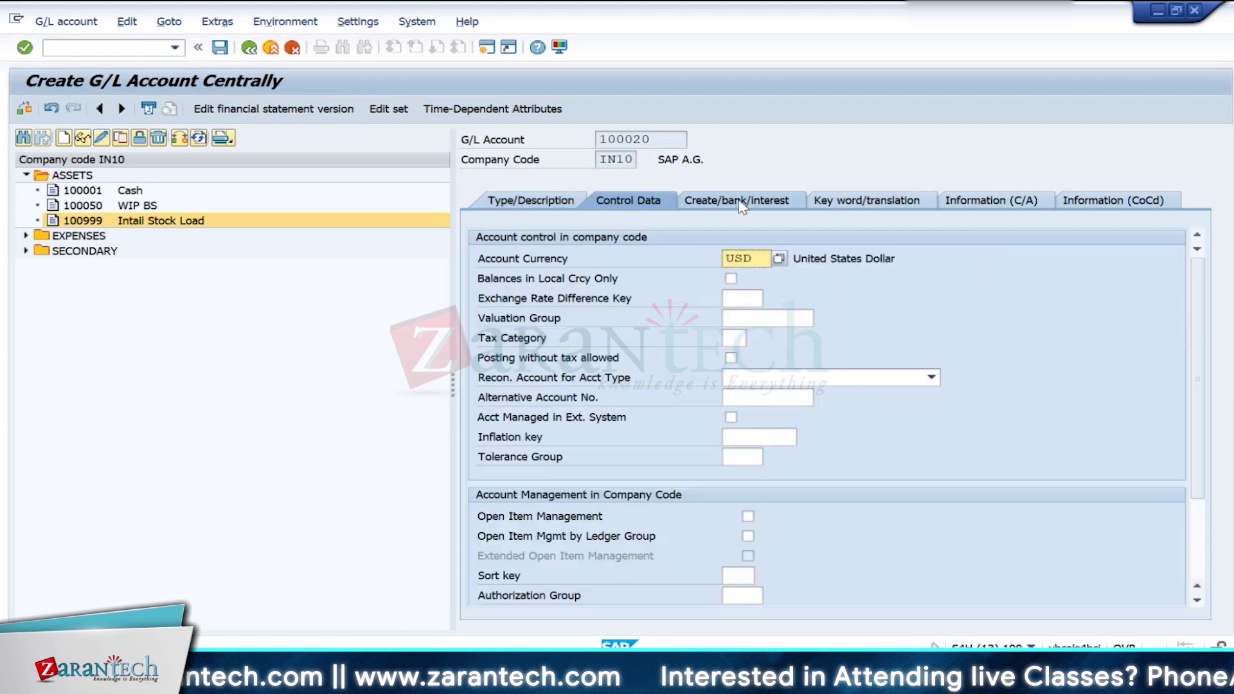
click(739, 202)
click(758, 258)
click(740, 275)
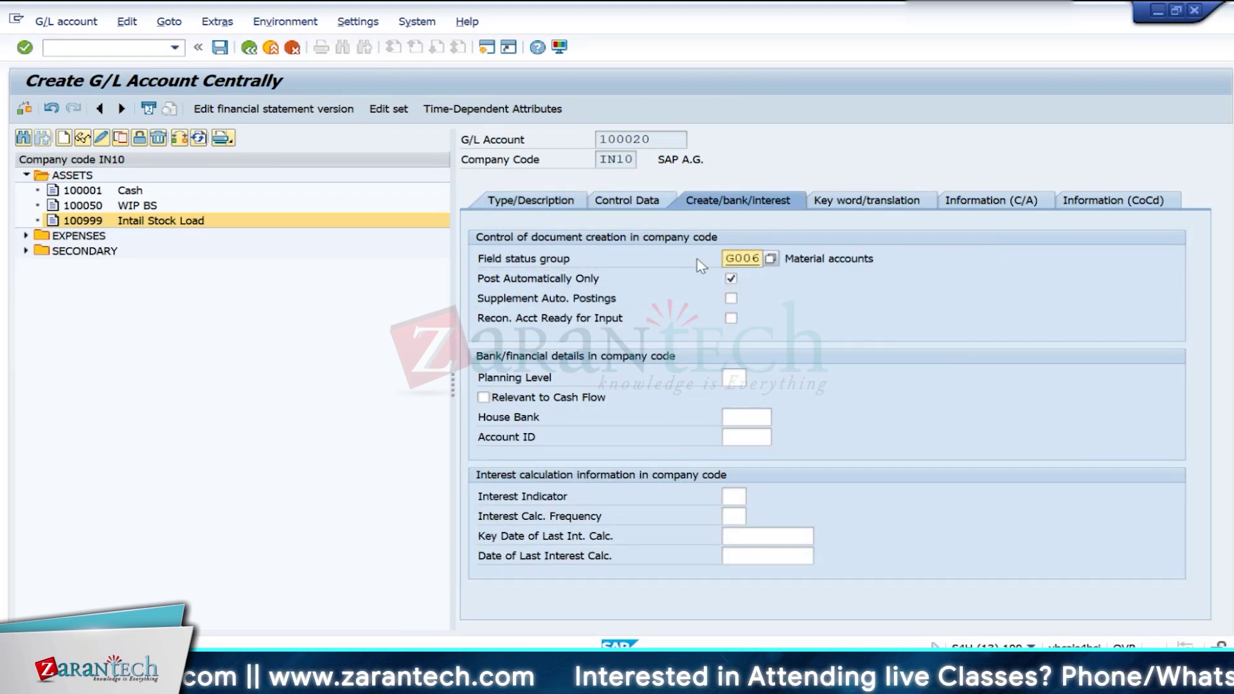
click(219, 47)
click(350, 384)
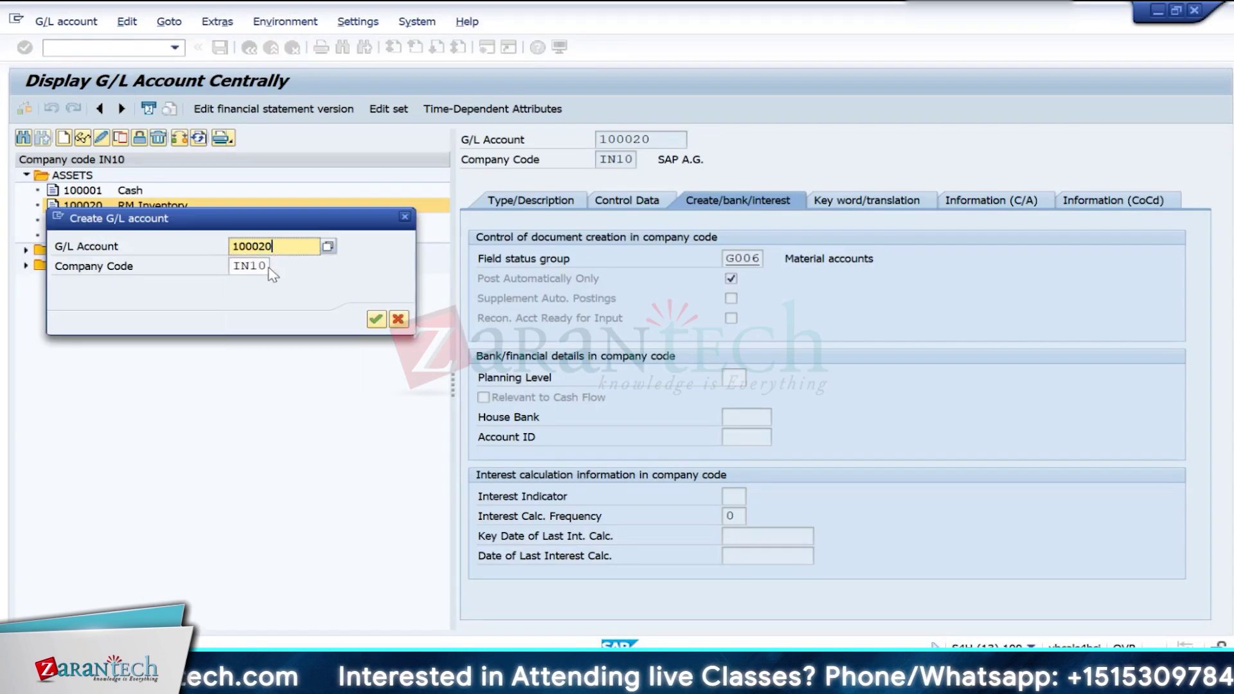
Step: Start creating G/L account 100021 in company code IN10 with field status group G006
key(BackSpace)
text(100021)
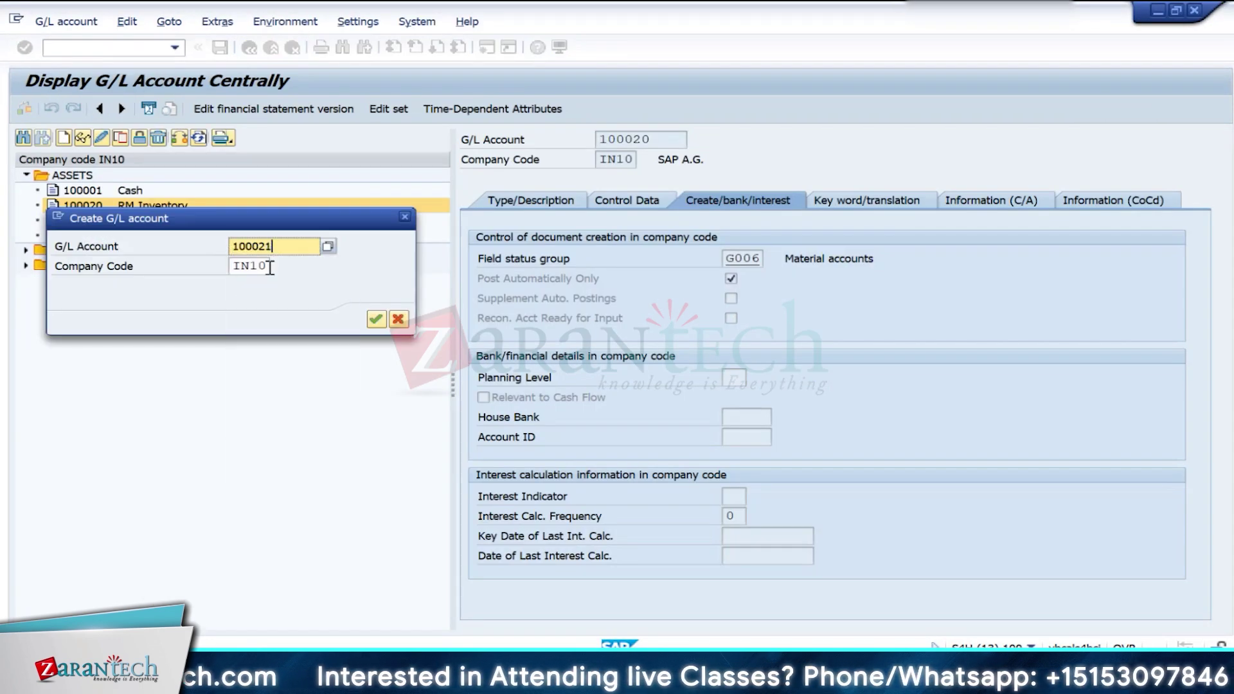
click(376, 319)
click(741, 259)
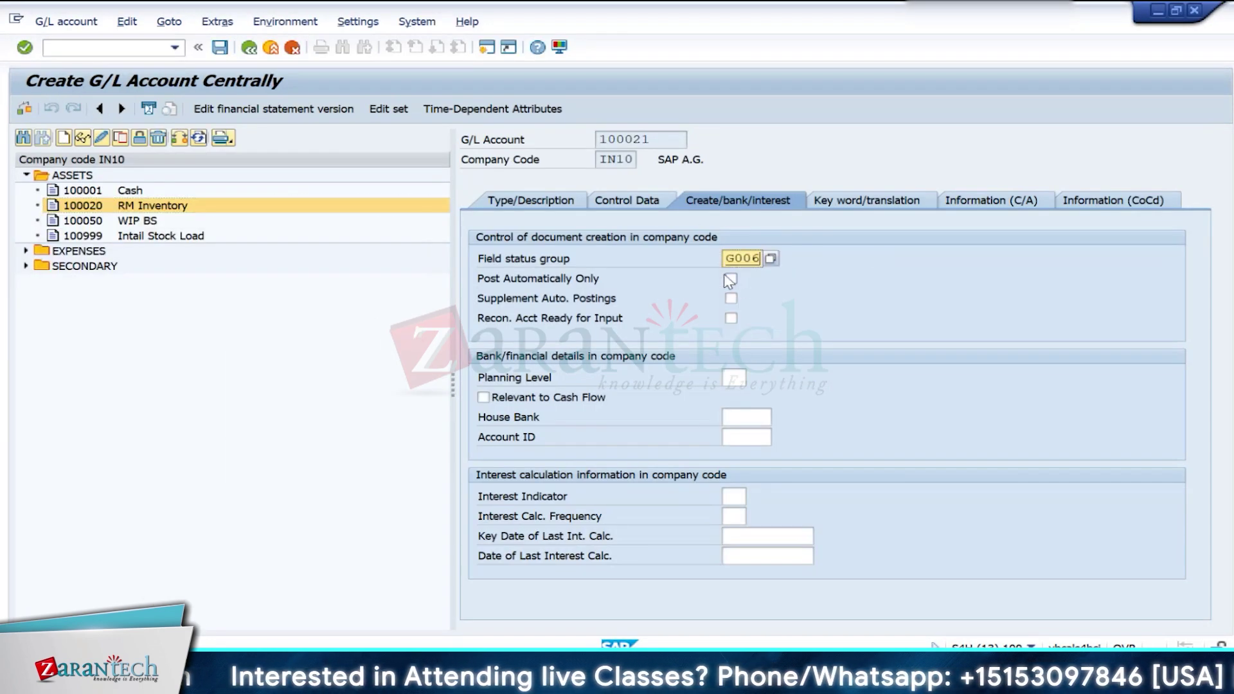
Step: Classify account 100021 as a Balance Sheet Account in account group ASST ASSETS
click(530, 199)
click(842, 259)
click(742, 346)
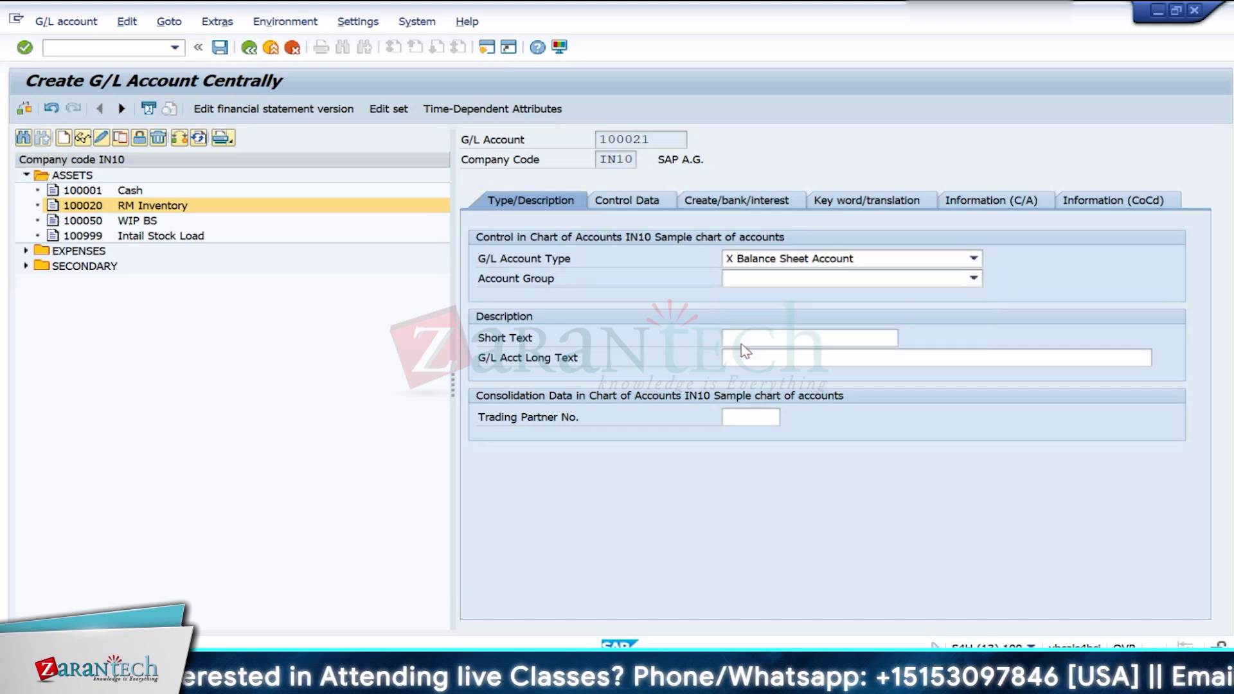
click(749, 280)
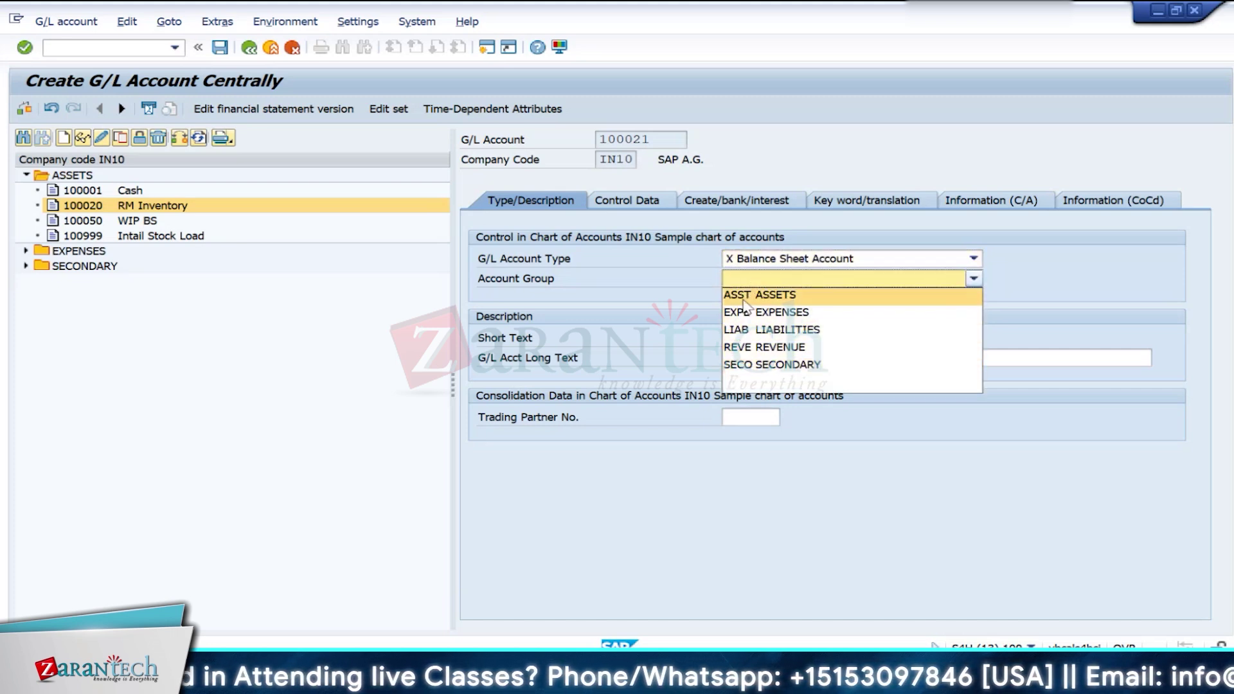
click(758, 295)
Step: Enter SFG Invenotory as the short text of account 100021
click(749, 338)
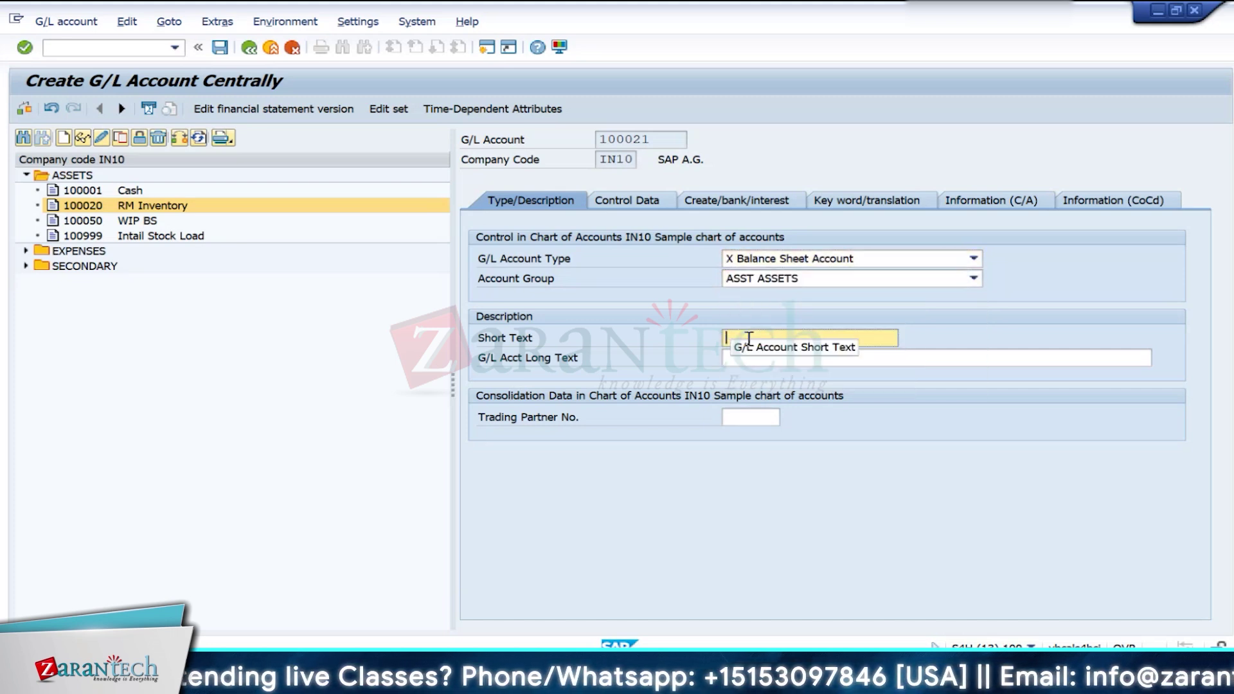
text(rm)
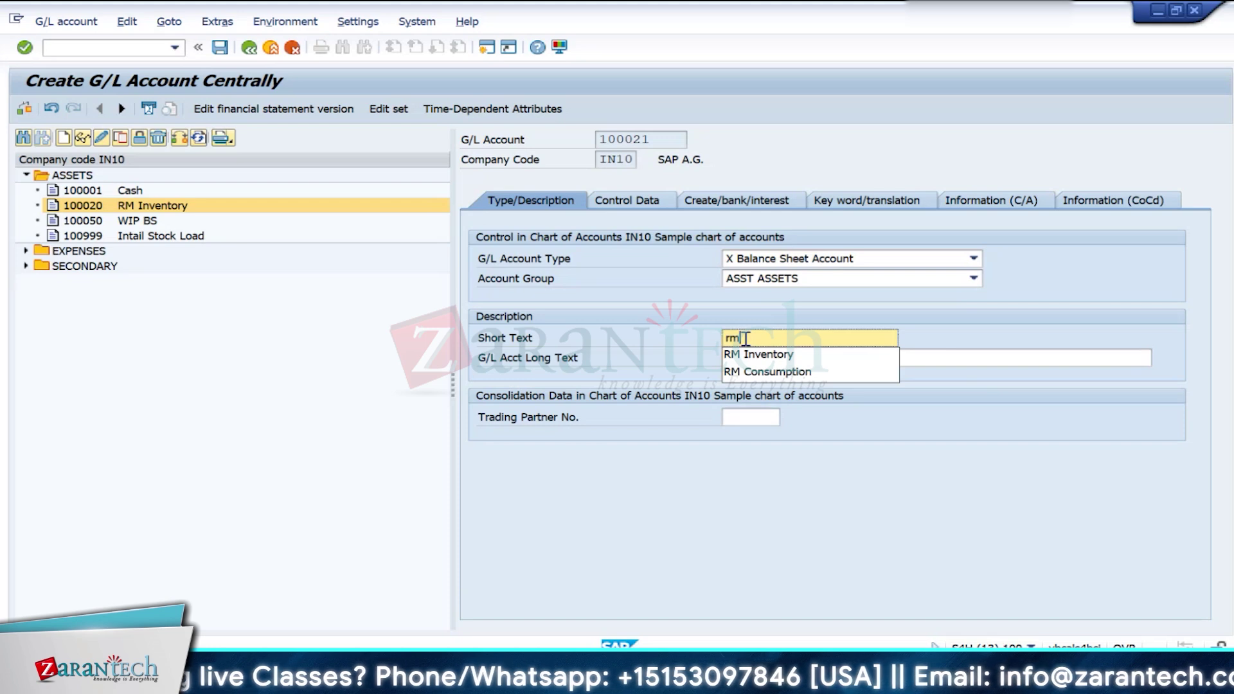
key(BackSpace)
key(BackSpace)
text(s)
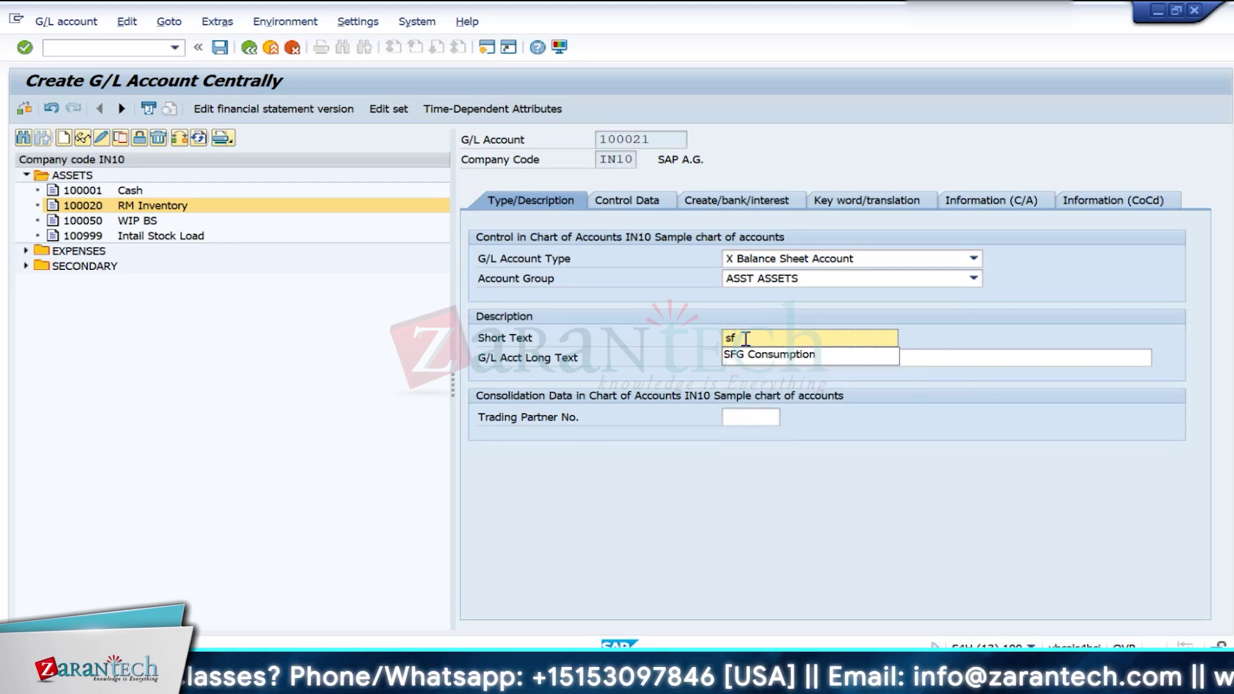
text(f)
click(829, 355)
key(BackSpace)
key(BackSpace)
key(BackSpace)
key(BackSpace)
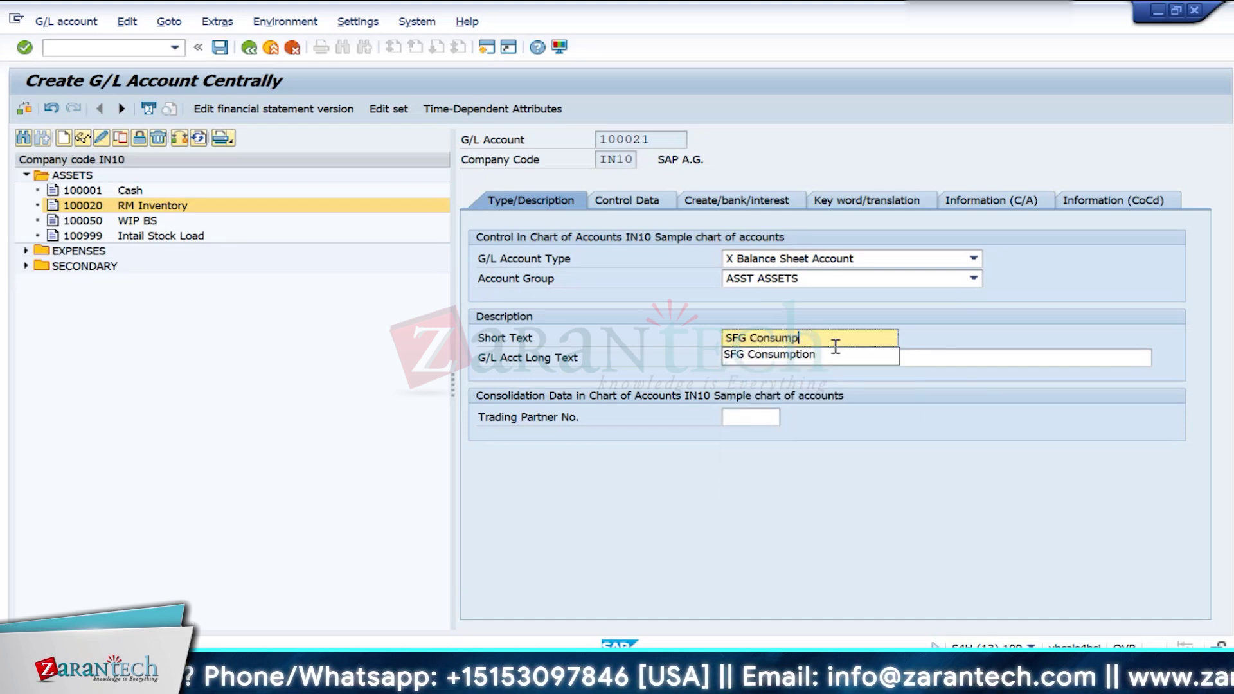
text(Invenotory)
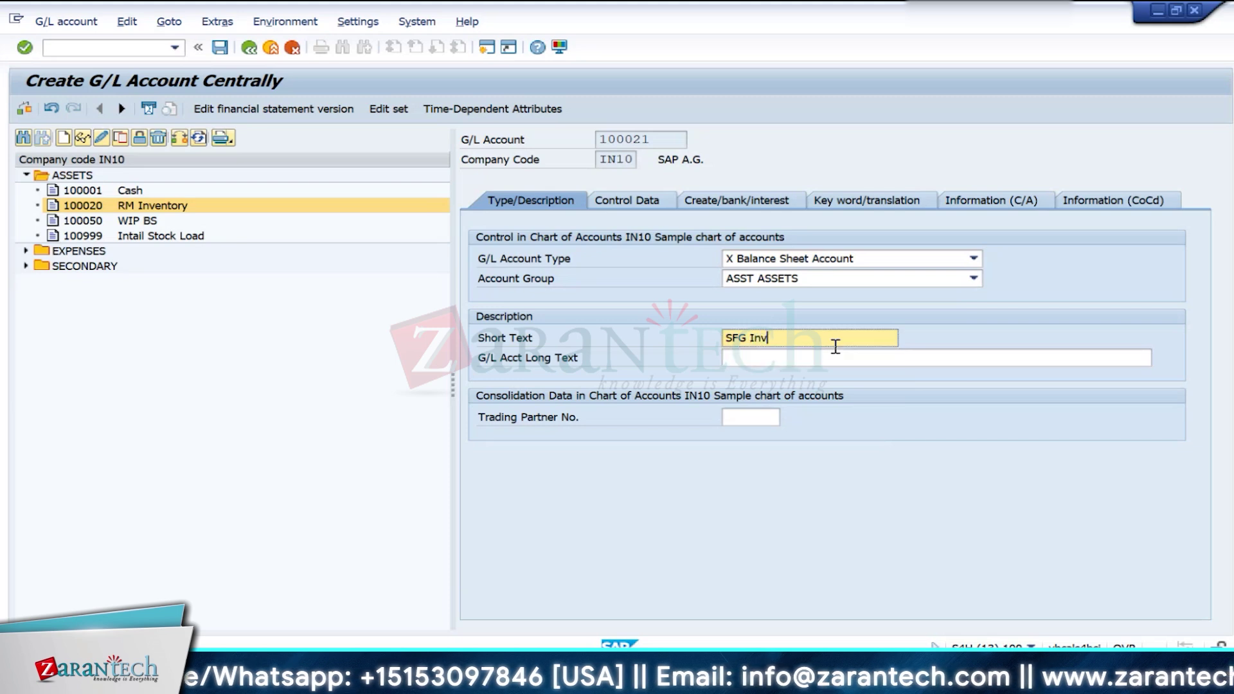
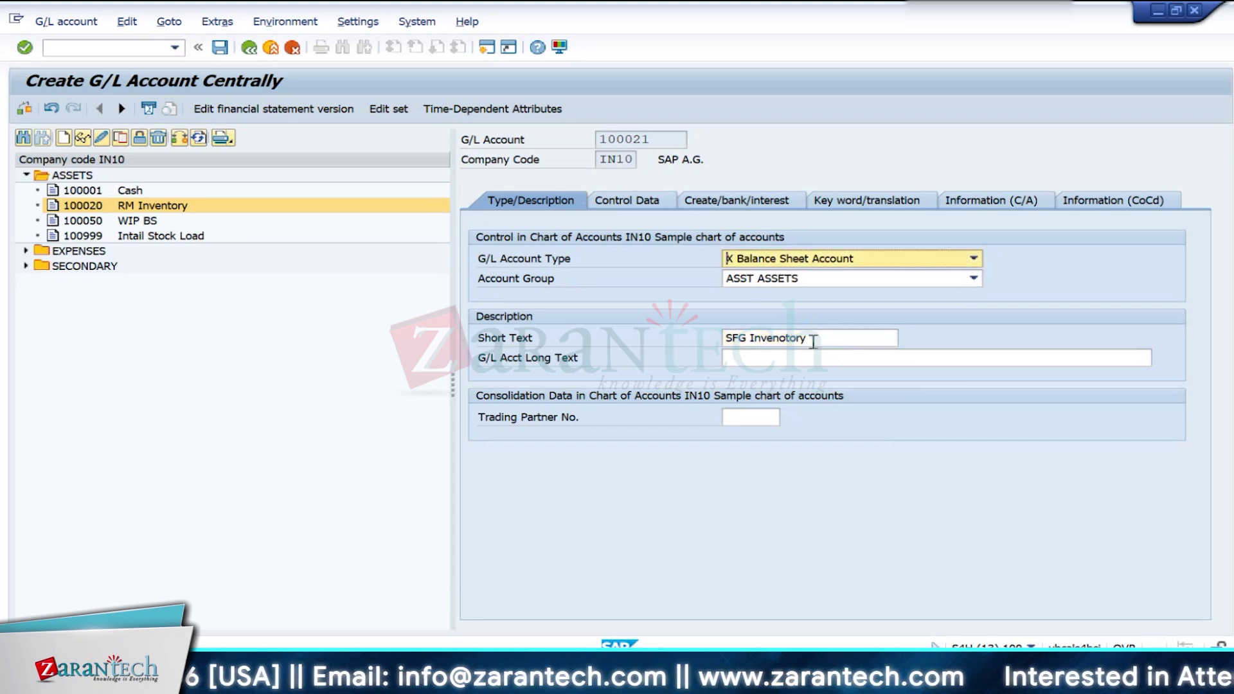
Step: Copy account 100021's short text into its long text and save the account despite the warnings
drag(809, 338, 731, 344)
key(ctrl+c)
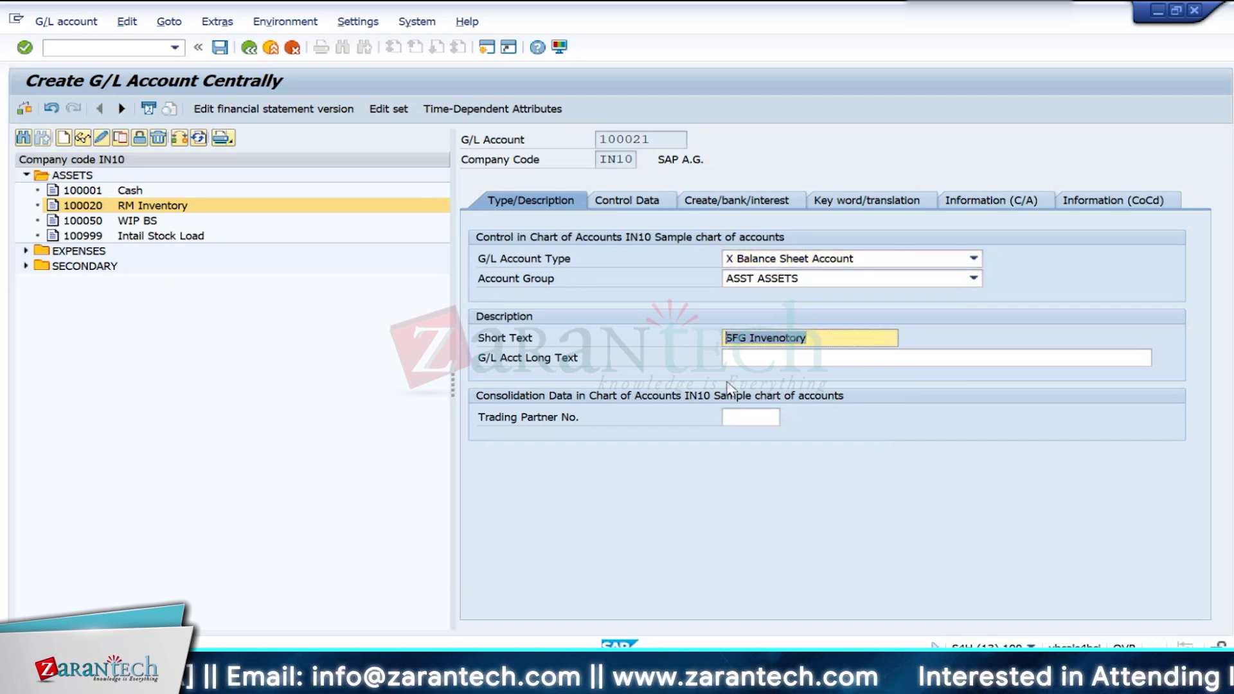
click(761, 360)
key(ctrl+v)
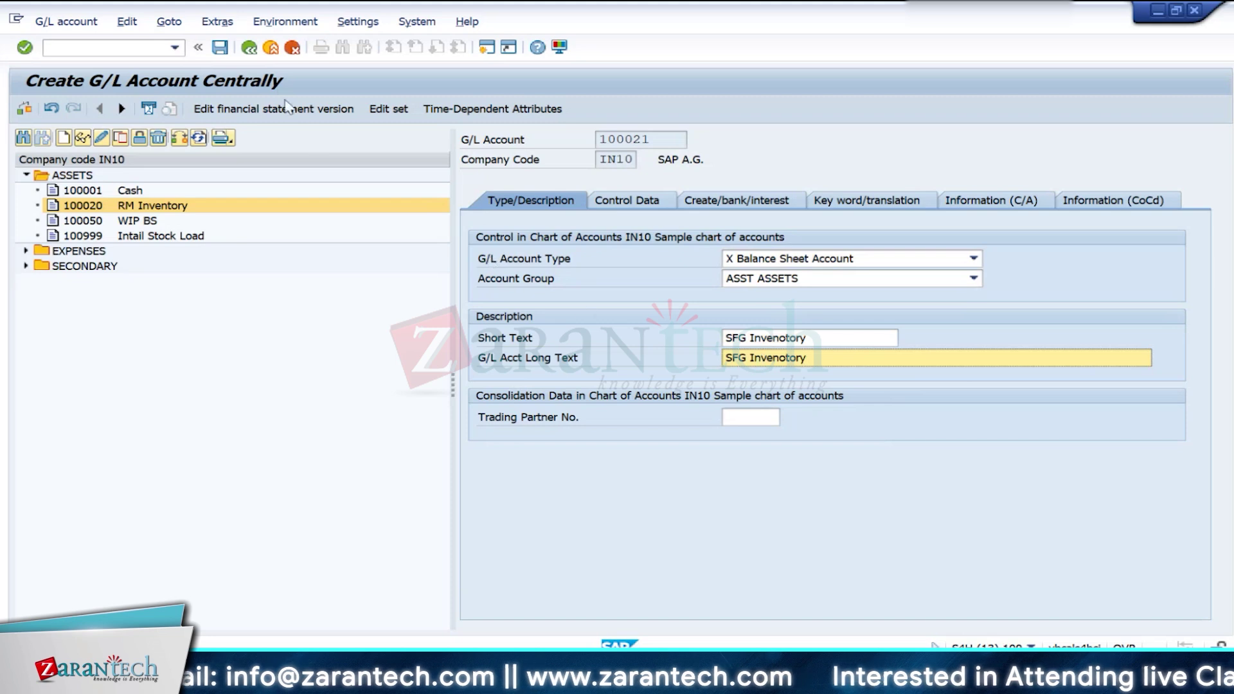
click(220, 47)
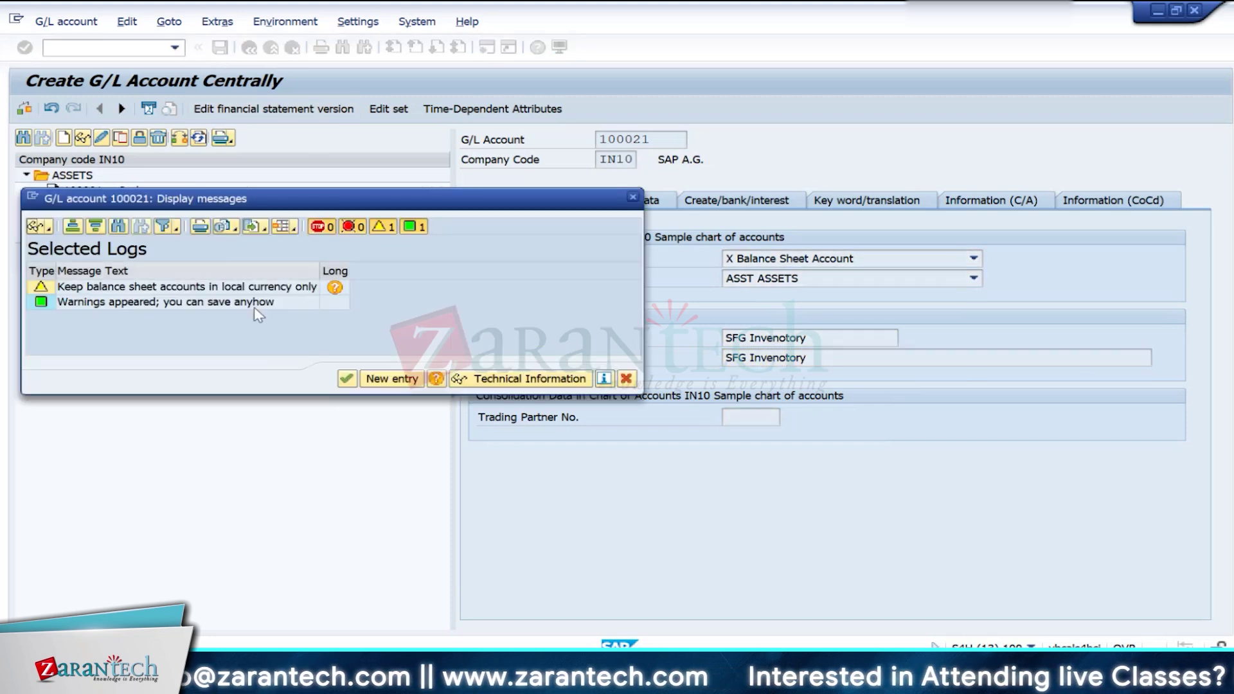
click(347, 379)
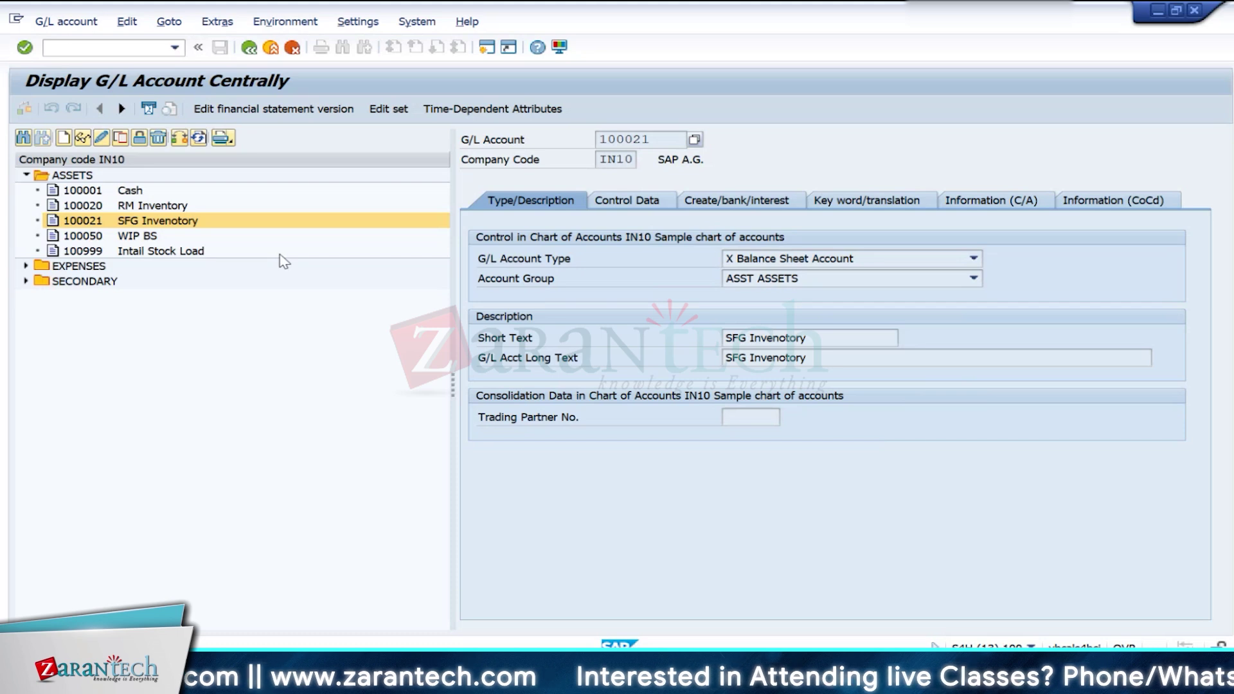
Step: Start creating G/L account 100030 in company code IN10 as a copy of account 100021
click(81, 225)
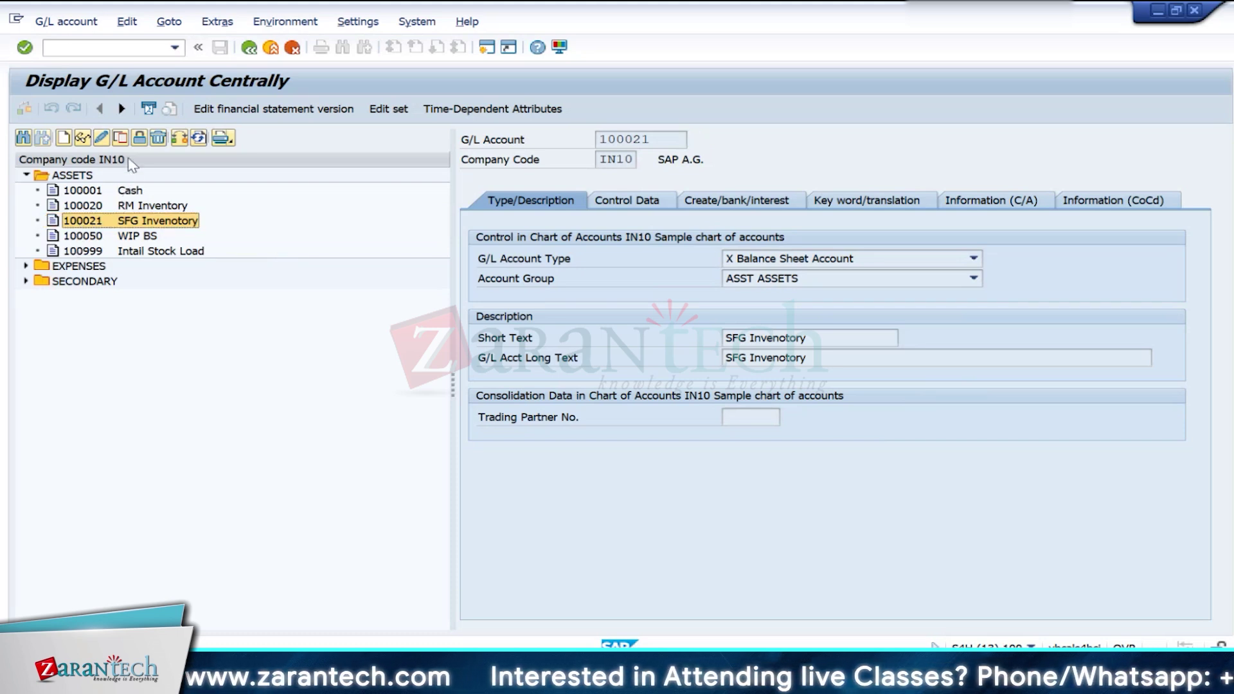
click(120, 139)
click(297, 289)
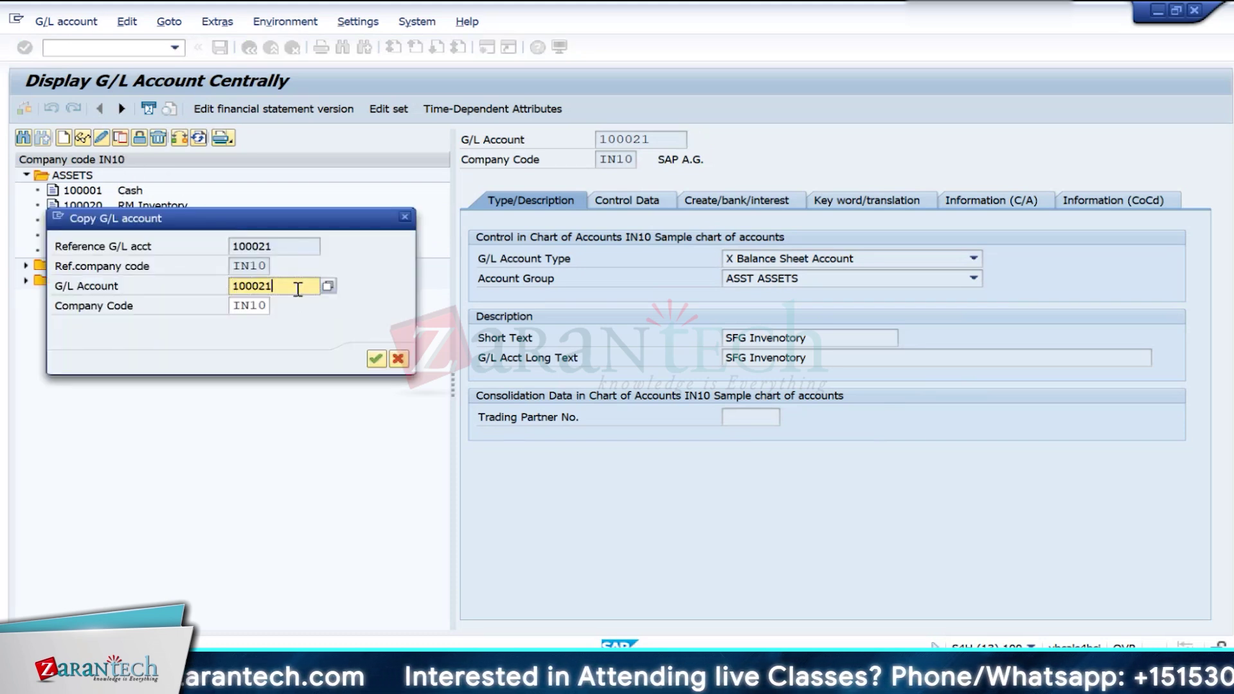
key(BackSpace)
key(BackSpace)
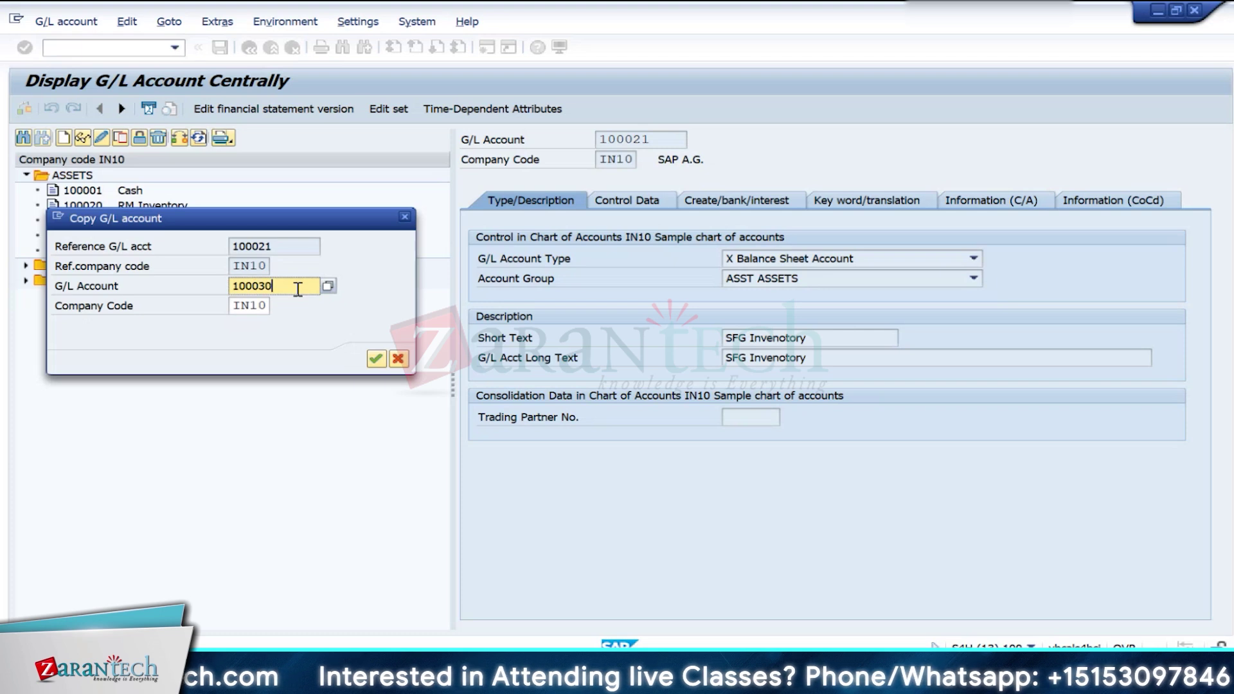
text(30)
key(Return)
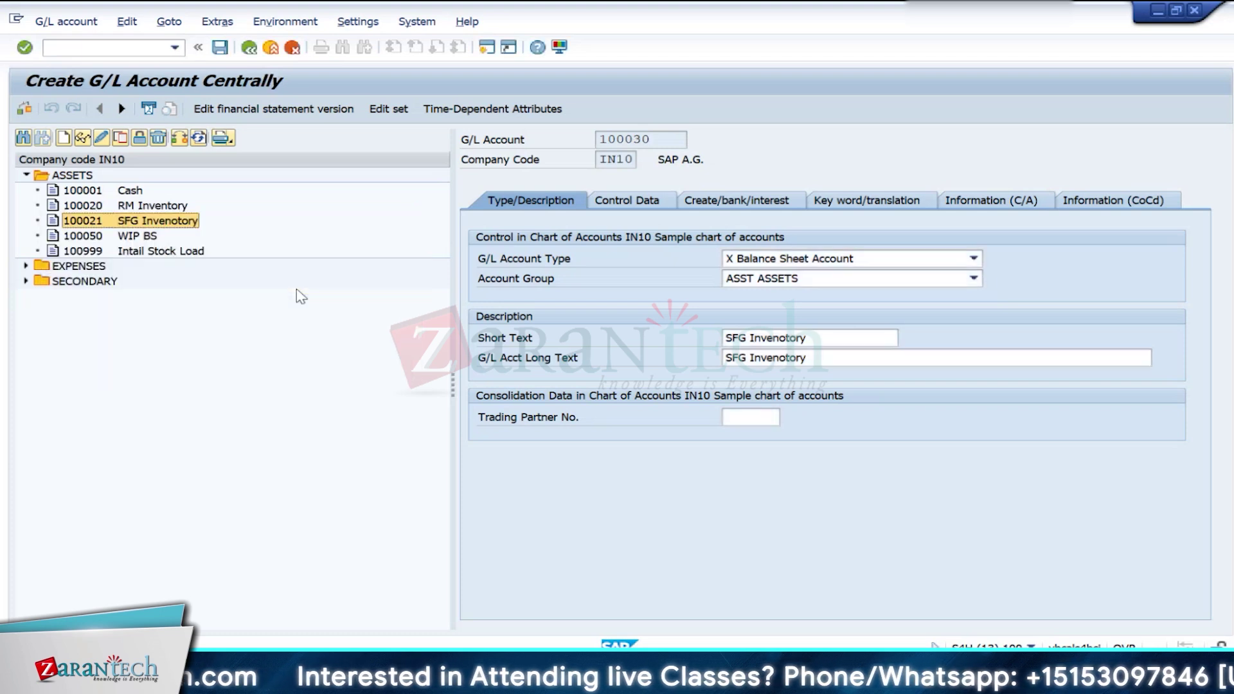
Step: Change the short and long texts of account 100030 to FG Invenotory and save the account
click(737, 337)
key(BackSpace)
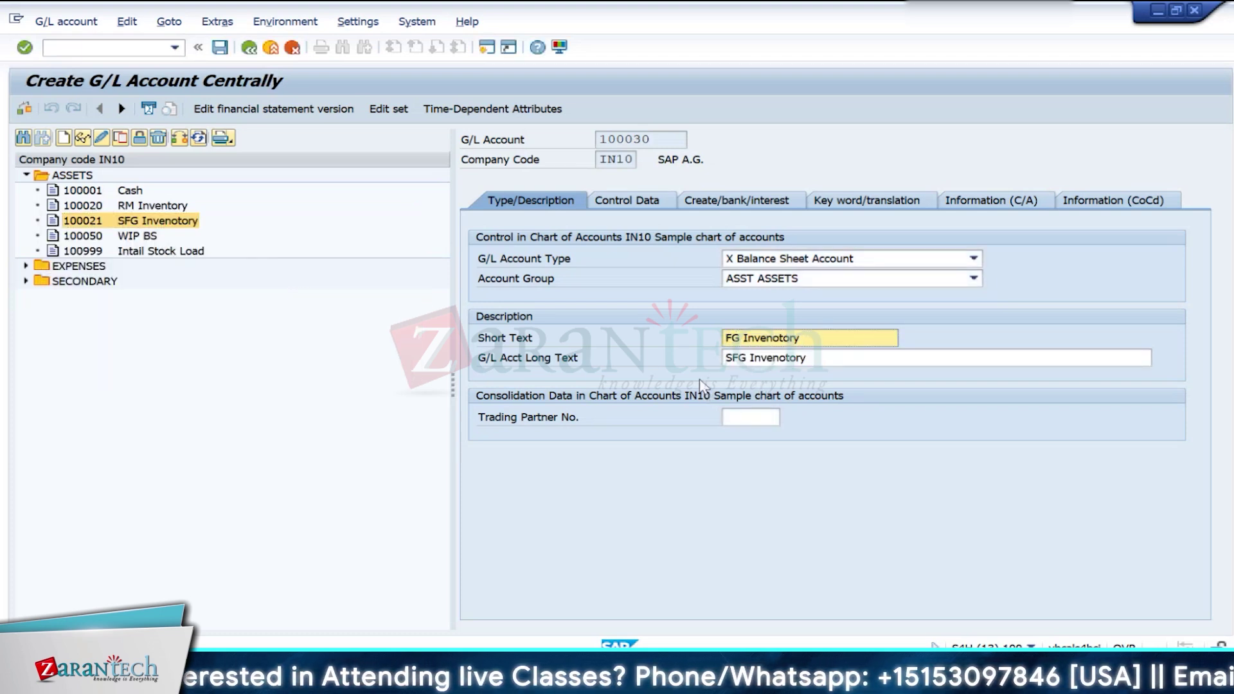
click(734, 357)
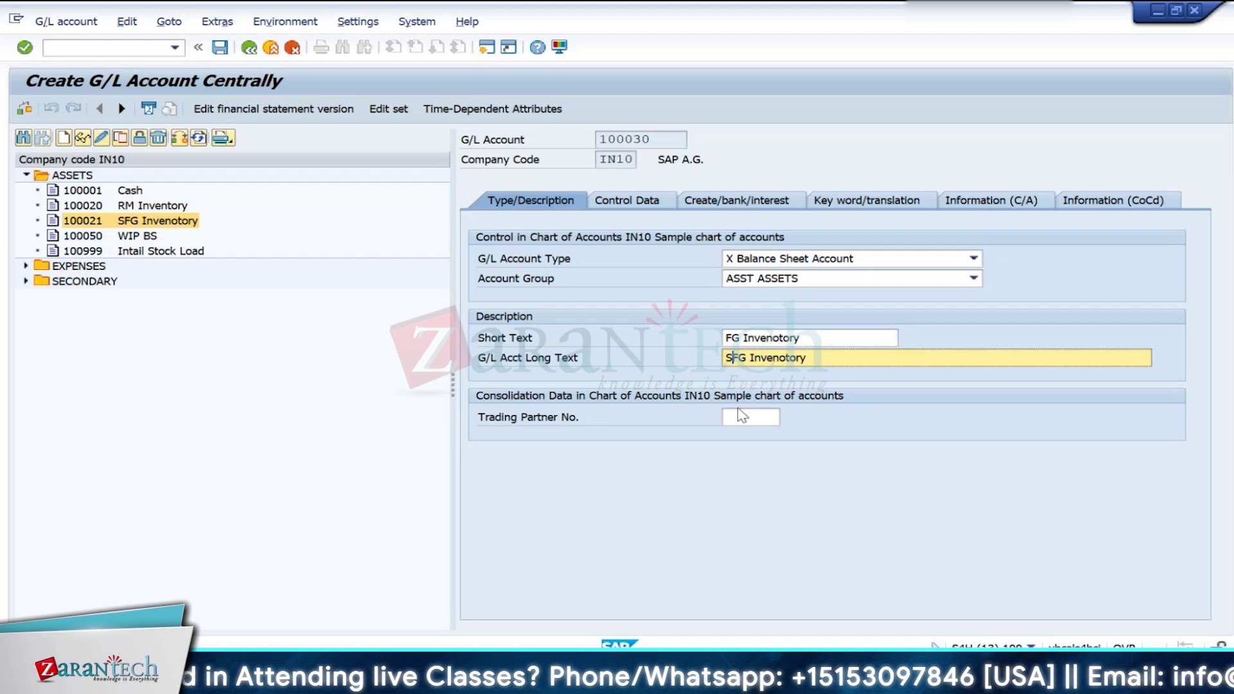
key(BackSpace)
click(224, 51)
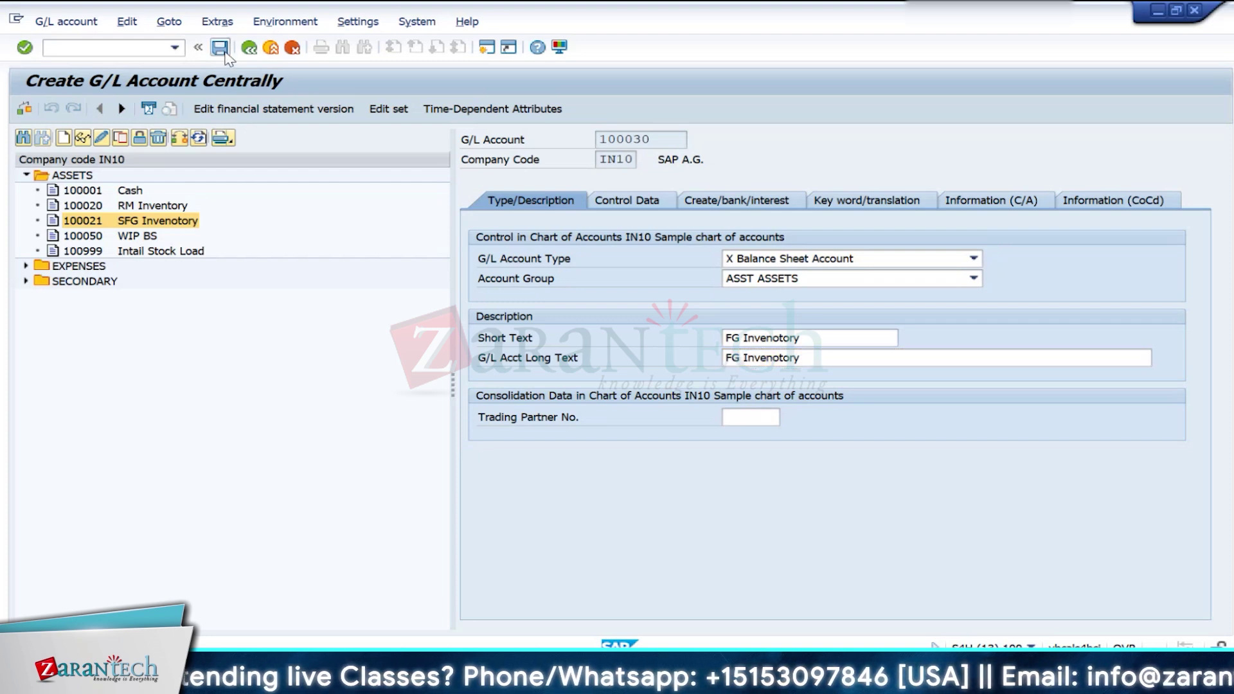
click(347, 380)
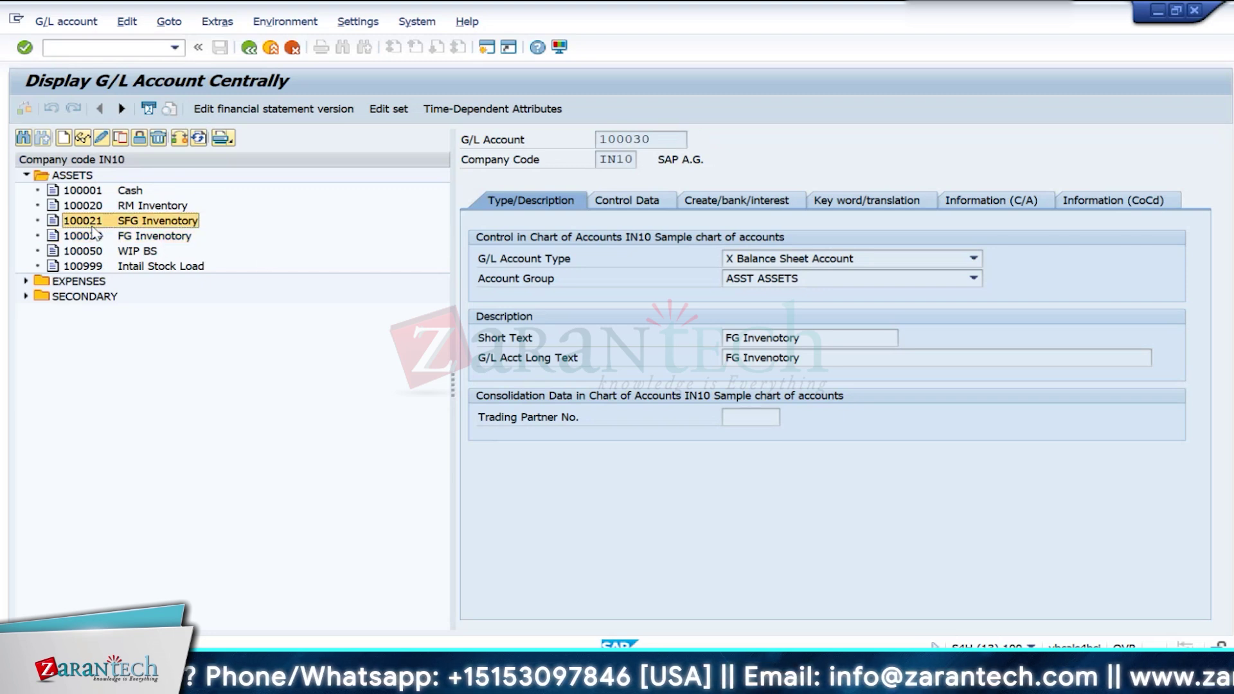
Step: Check the valuation classes in the GBB assignments and copy RM Inventory account 100020 to new G/L account 100023
click(83, 205)
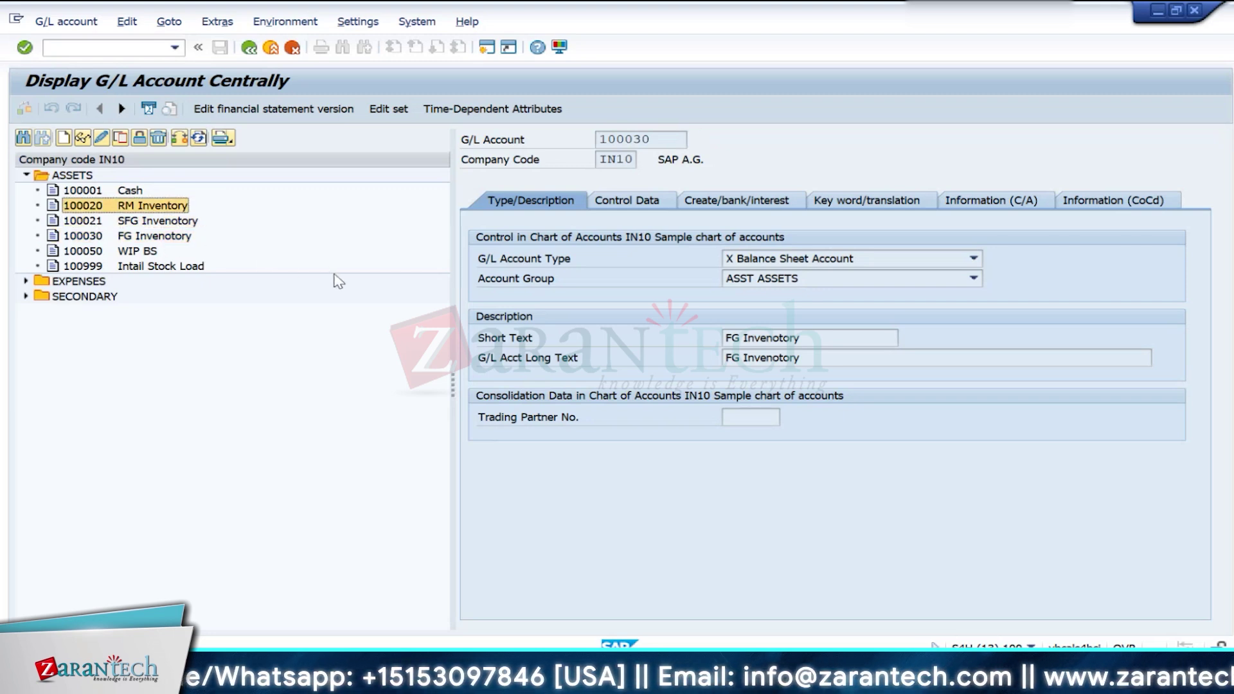
key(alt+Tab)
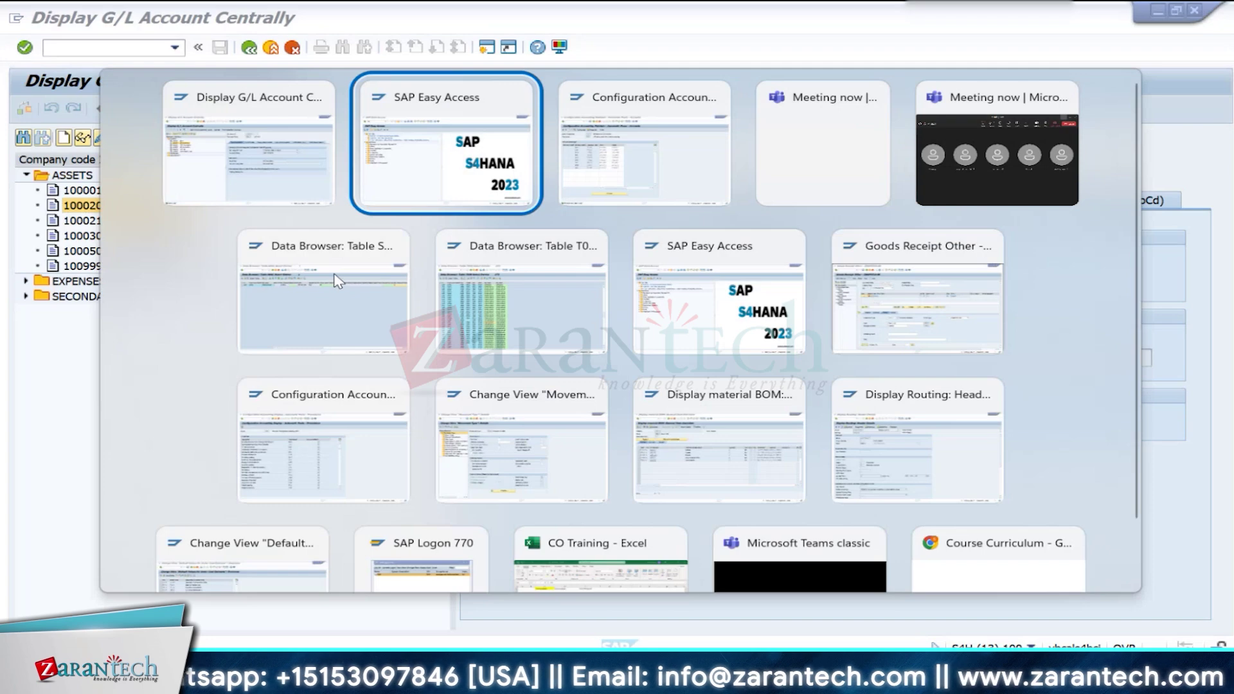
key(alt+Tab)
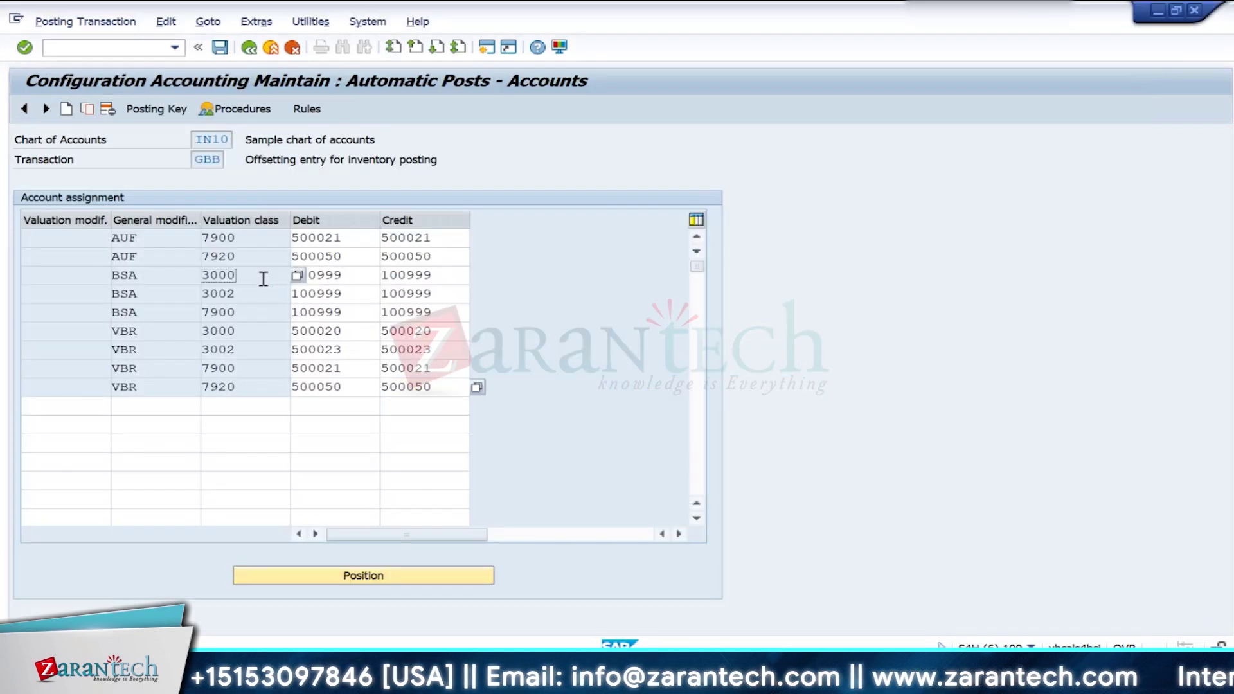
key(alt+Tab)
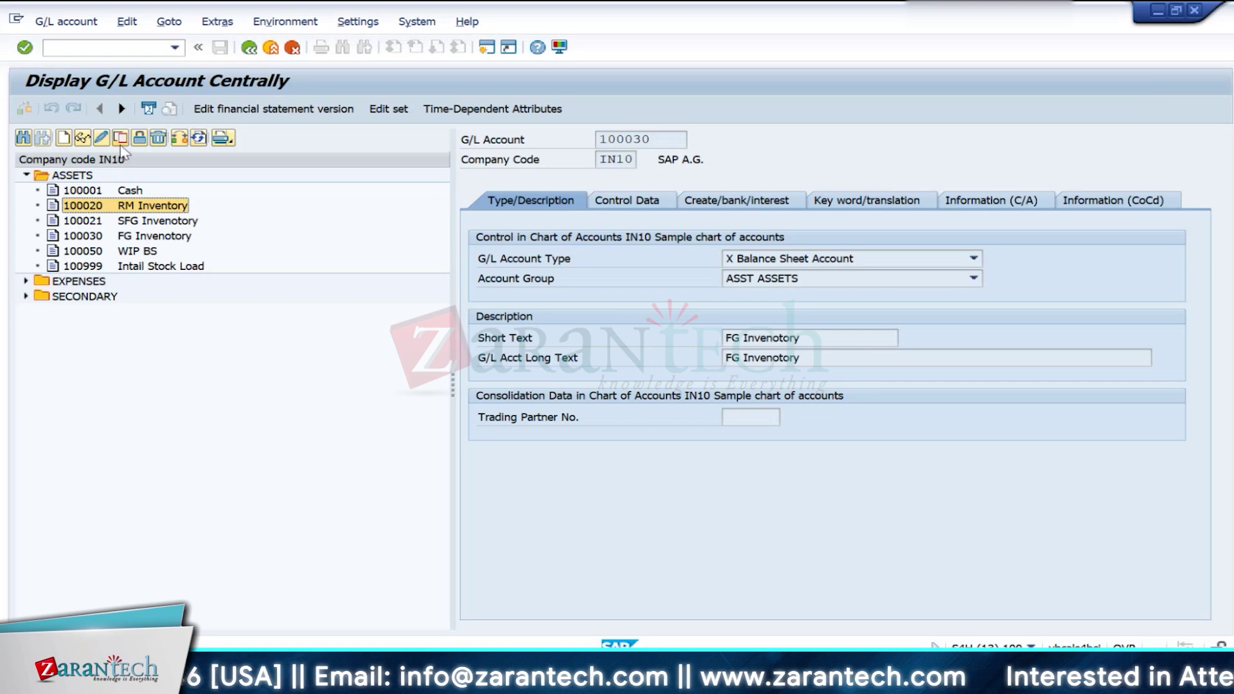
click(120, 138)
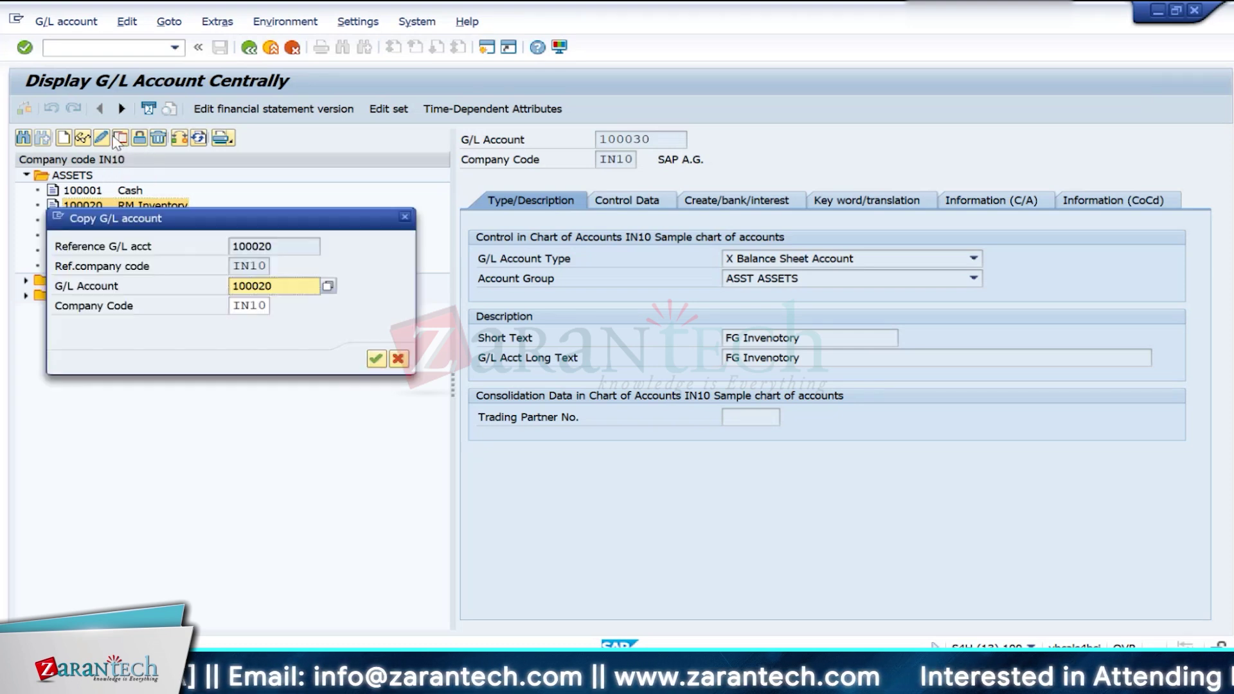
key(BackSpace)
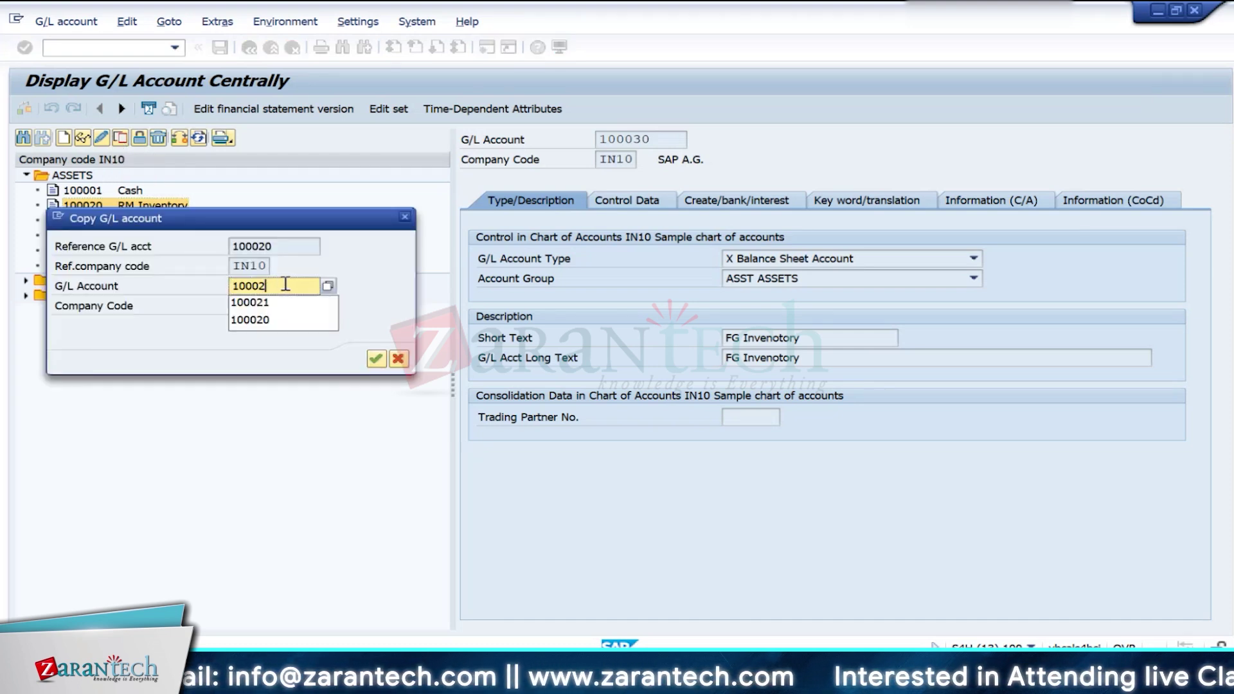
text(3)
key(Return)
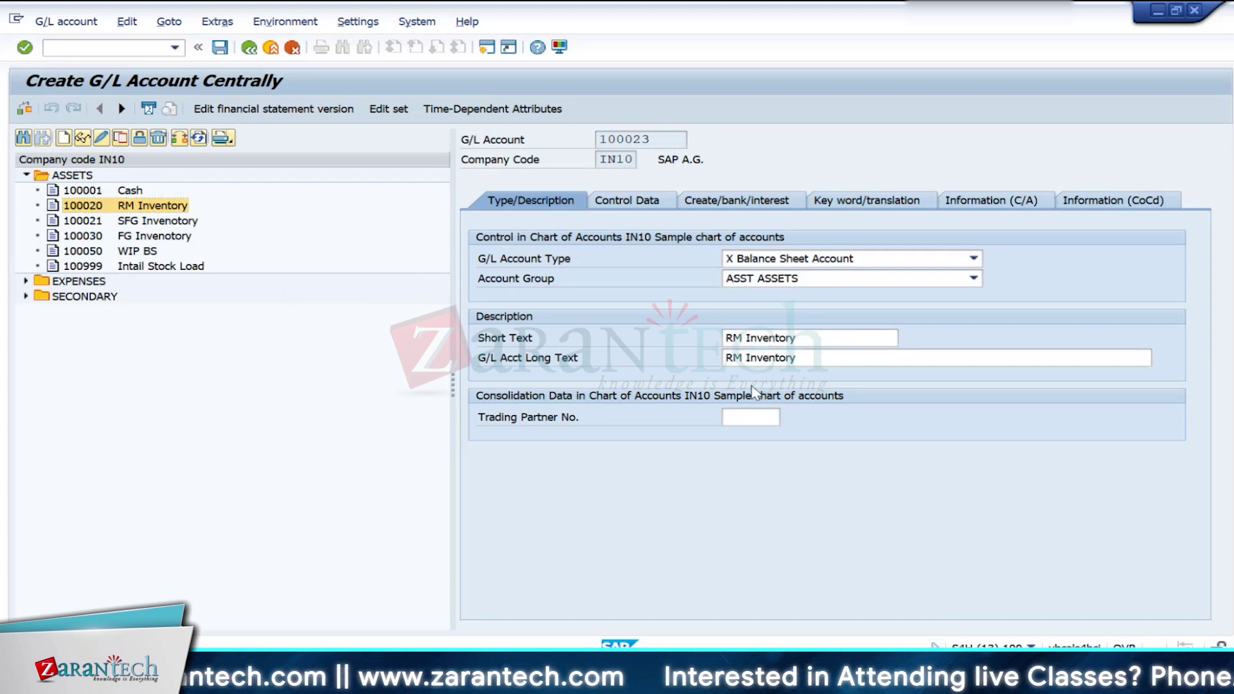
Step: Replace the short text of account 100023 with Consumables INV
click(745, 337)
key(BackSpace)
key(BackSpace)
key(BackSpace)
text(C)
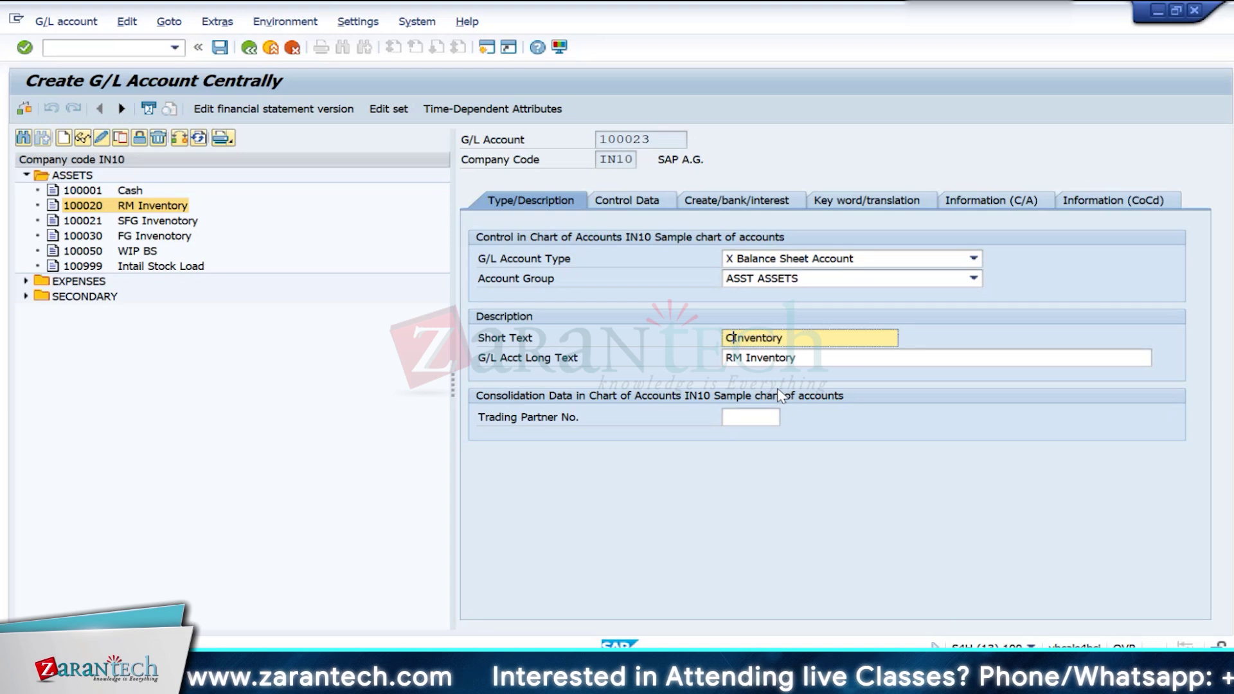
key(Delete)
key(Delete)
key(Delete)
key(Delete)
key(Delete)
key(Delete)
key(Delete)
key(Delete)
key(Delete)
click(771, 354)
text(INV)
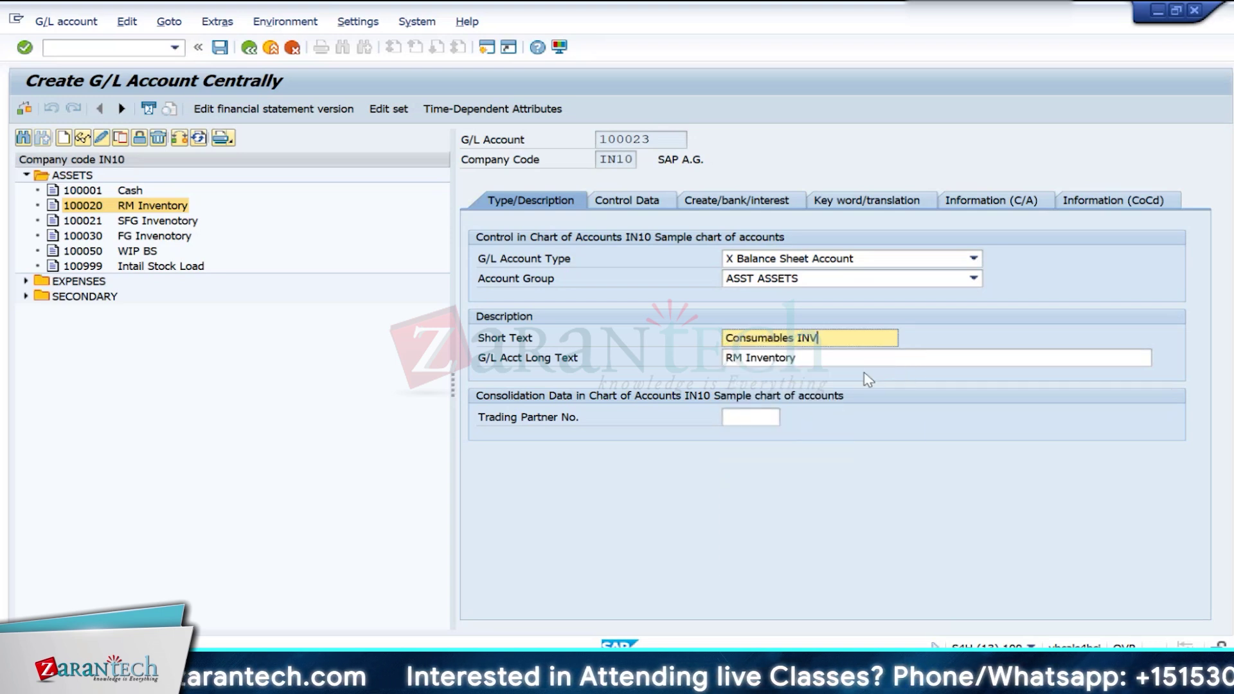
Step: Replace the long text of account 100023 with Consumables Inv and save the account
click(820, 358)
key(BackSpace)
key(BackSpace)
key(BackSpace)
key(BackSpace)
key(BackSpace)
key(BackSpace)
key(BackSpace)
key(BackSpace)
key(BackSpace)
key(BackSpace)
key(BackSpace)
key(BackSpace)
text(c)
click(790, 374)
text(Inv)
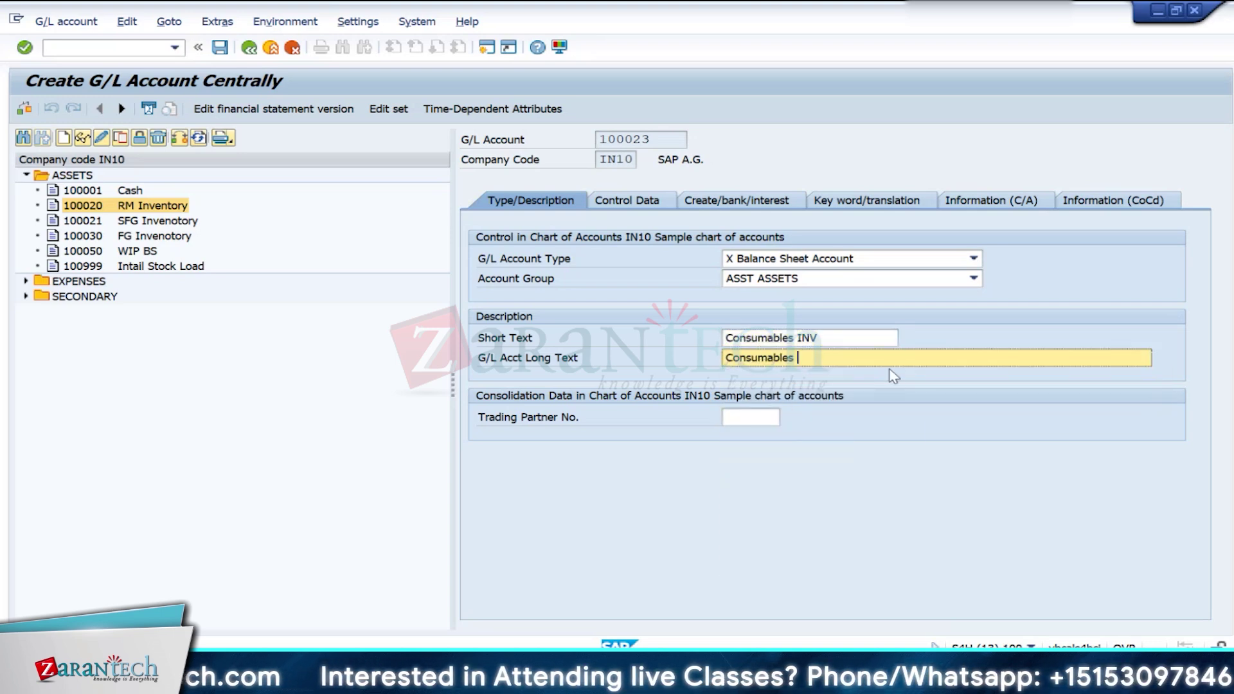
key(Return)
key(ctrl+s)
click(344, 378)
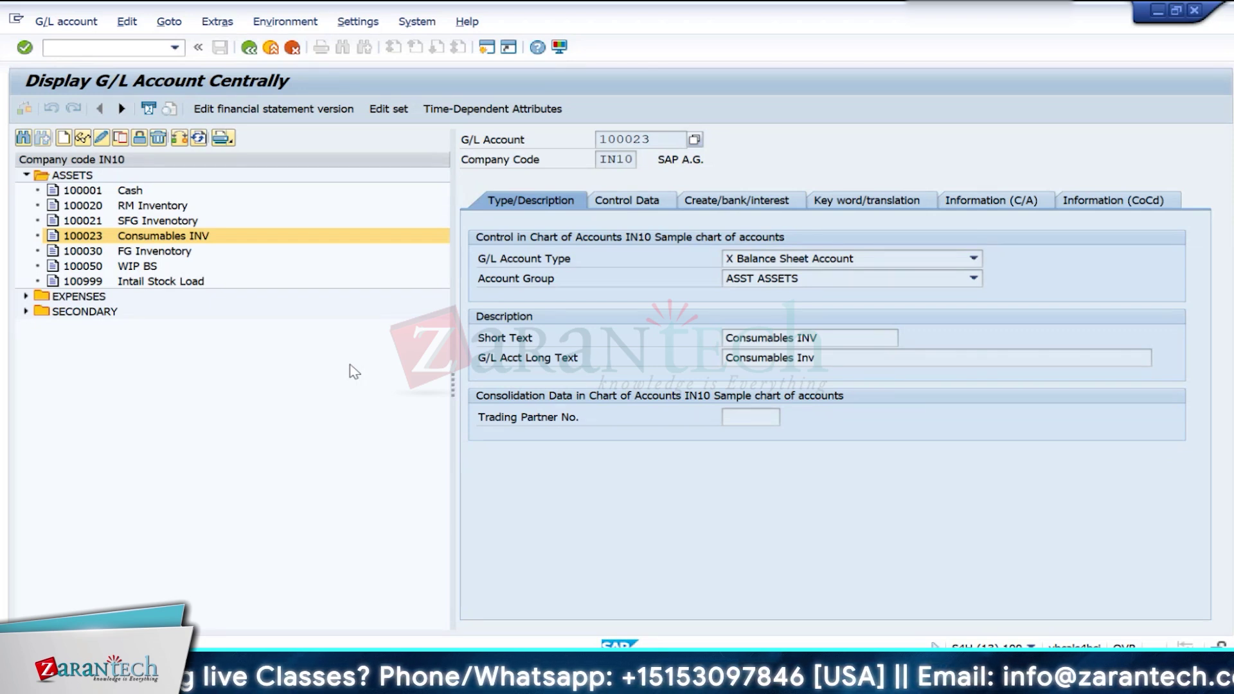
click(349, 364)
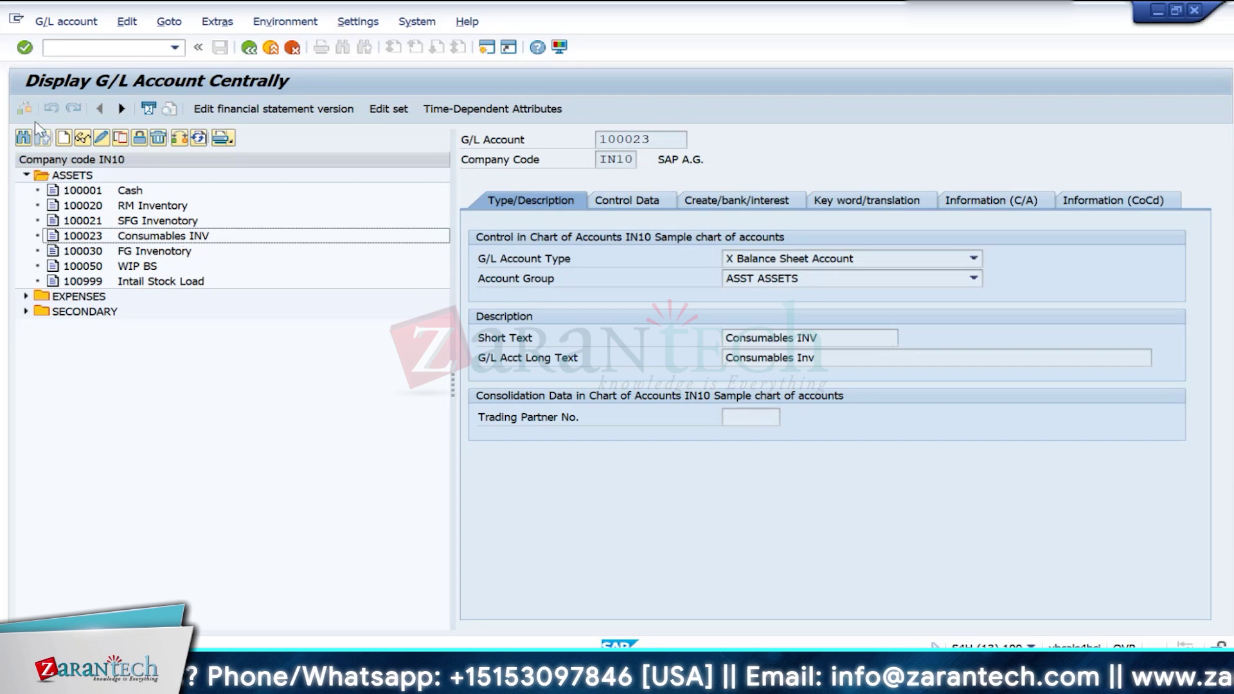
Step: In automatic postings, base BSX inventory posting on valuation modifier and valuation class, and open its account assignments
key(alt+Tab)
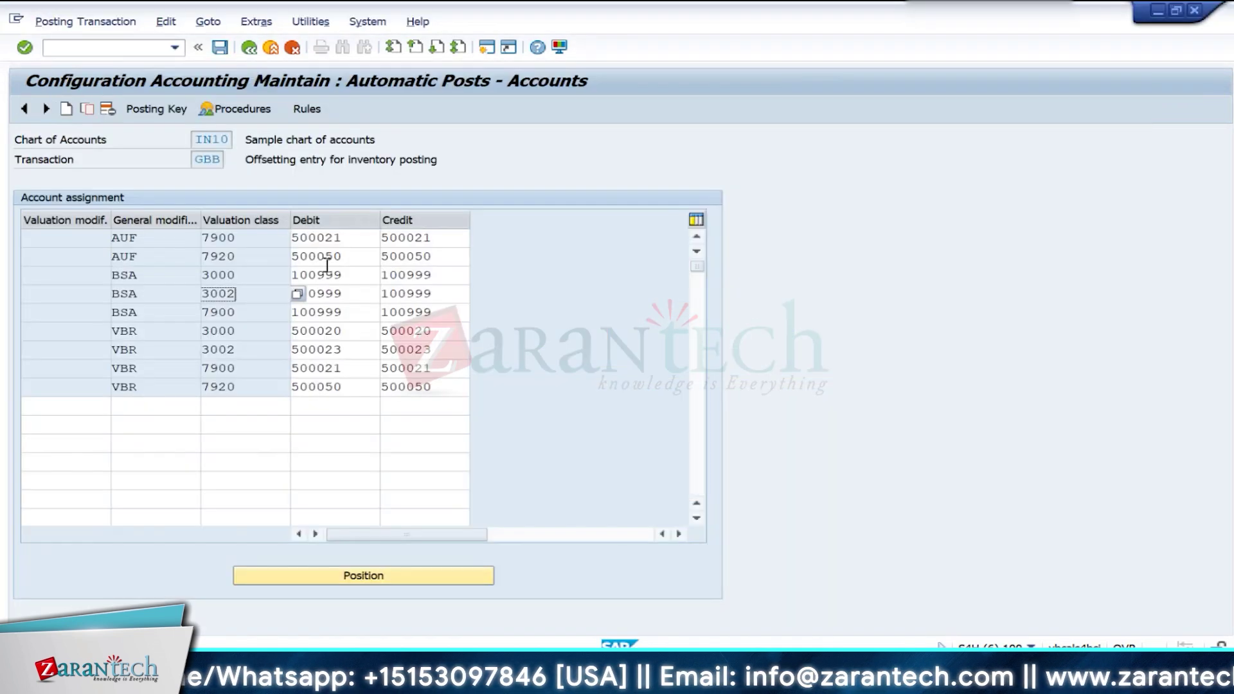
click(249, 47)
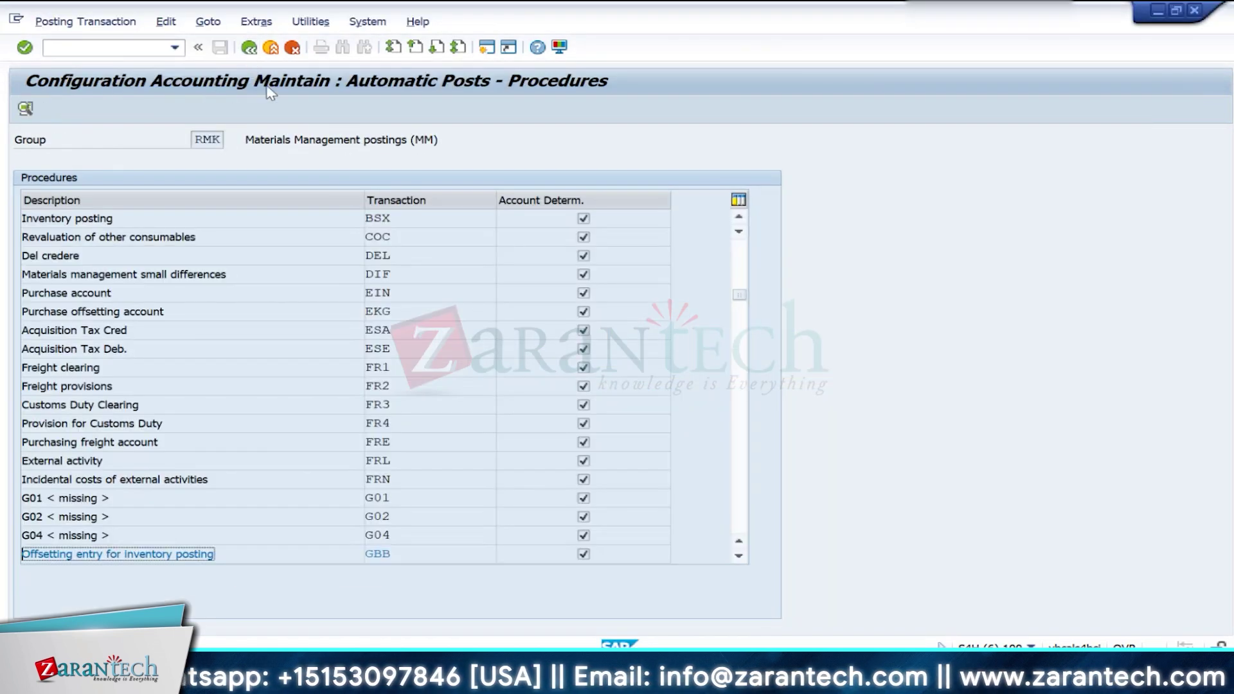
double_click(382, 224)
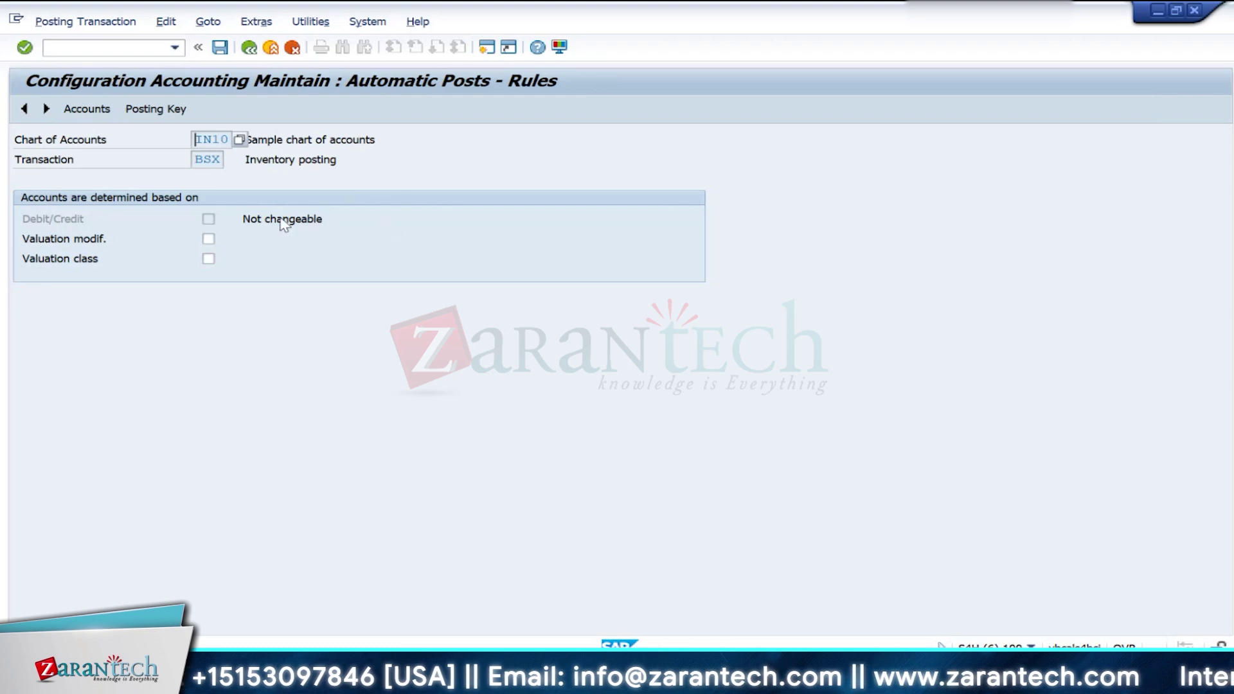
click(209, 239)
click(208, 259)
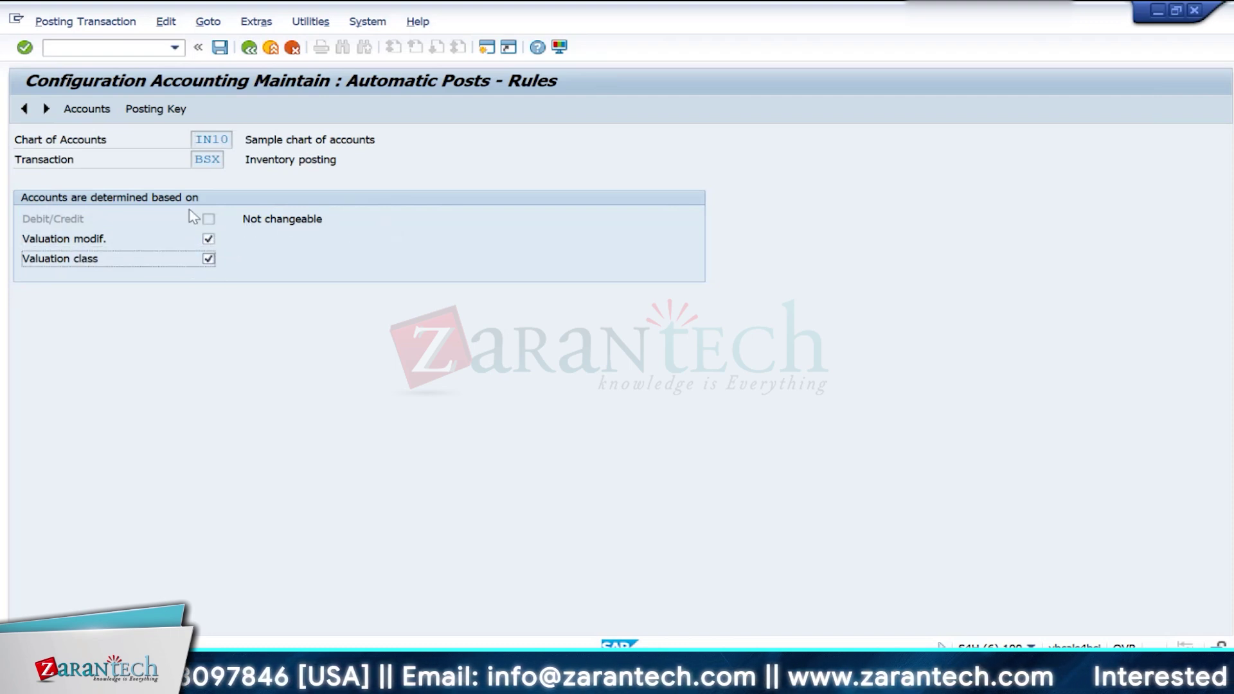
click(81, 110)
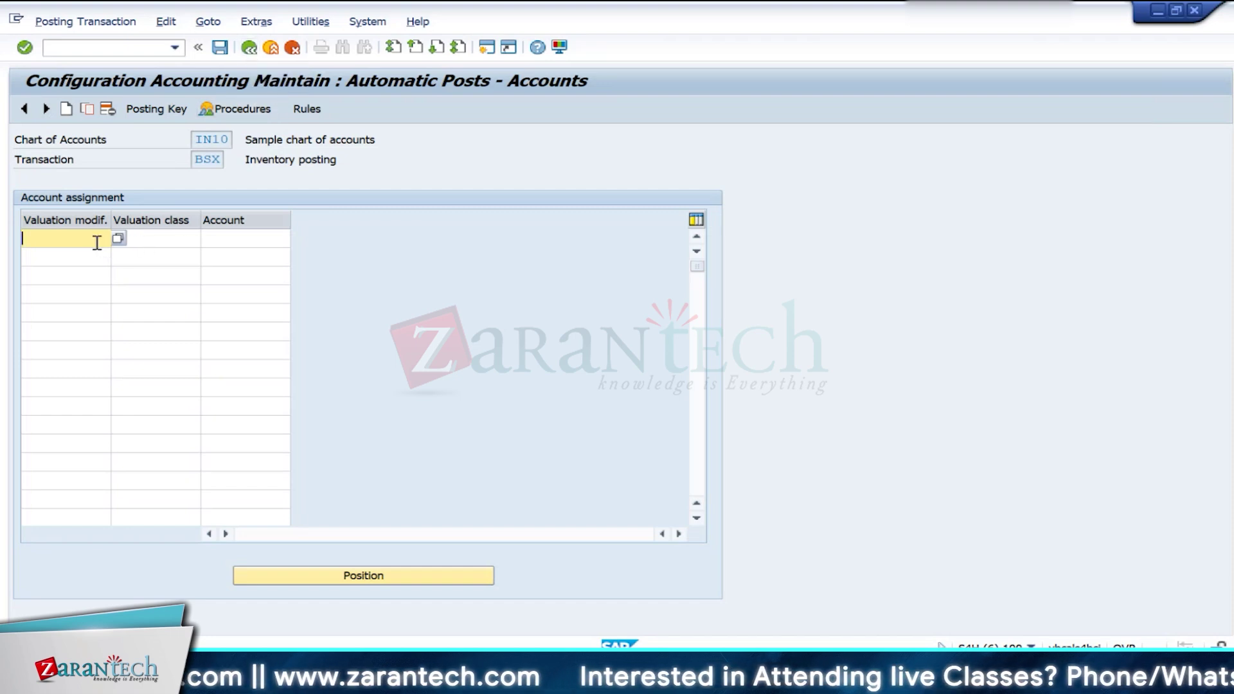
Step: Enter valuation class 3000 in the first BSX assignment row and locate the RM Inventory account in the G/L account tree
click(145, 240)
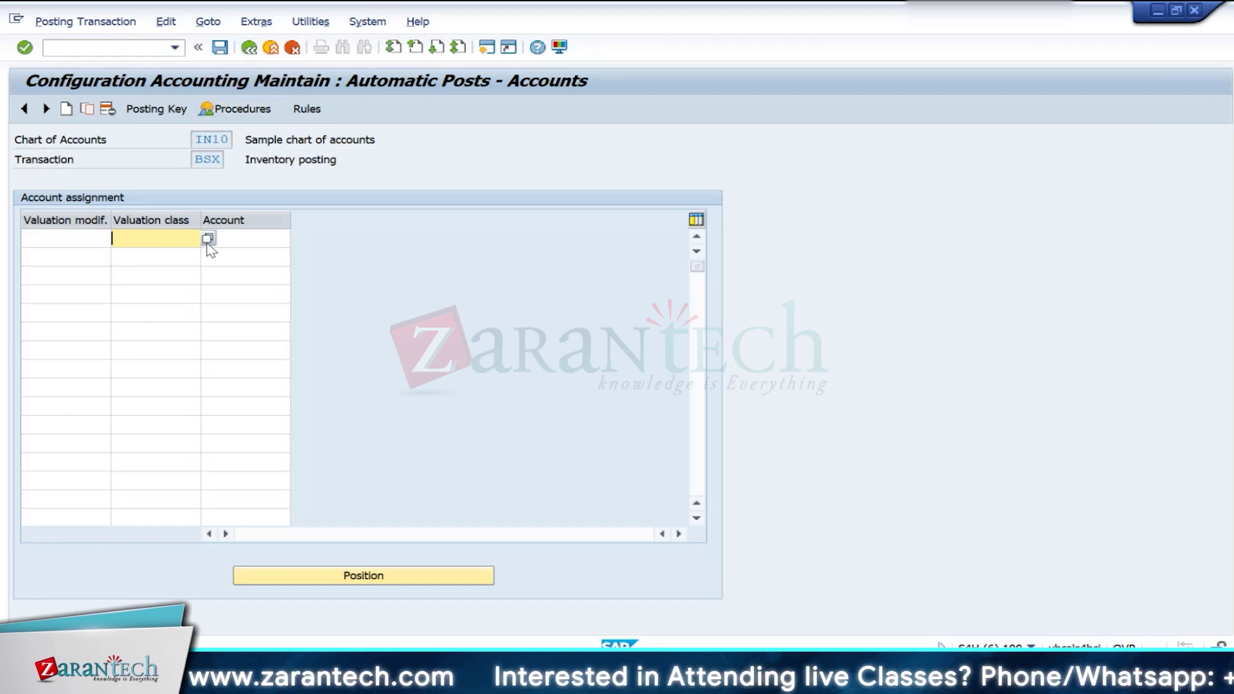
text(3000)
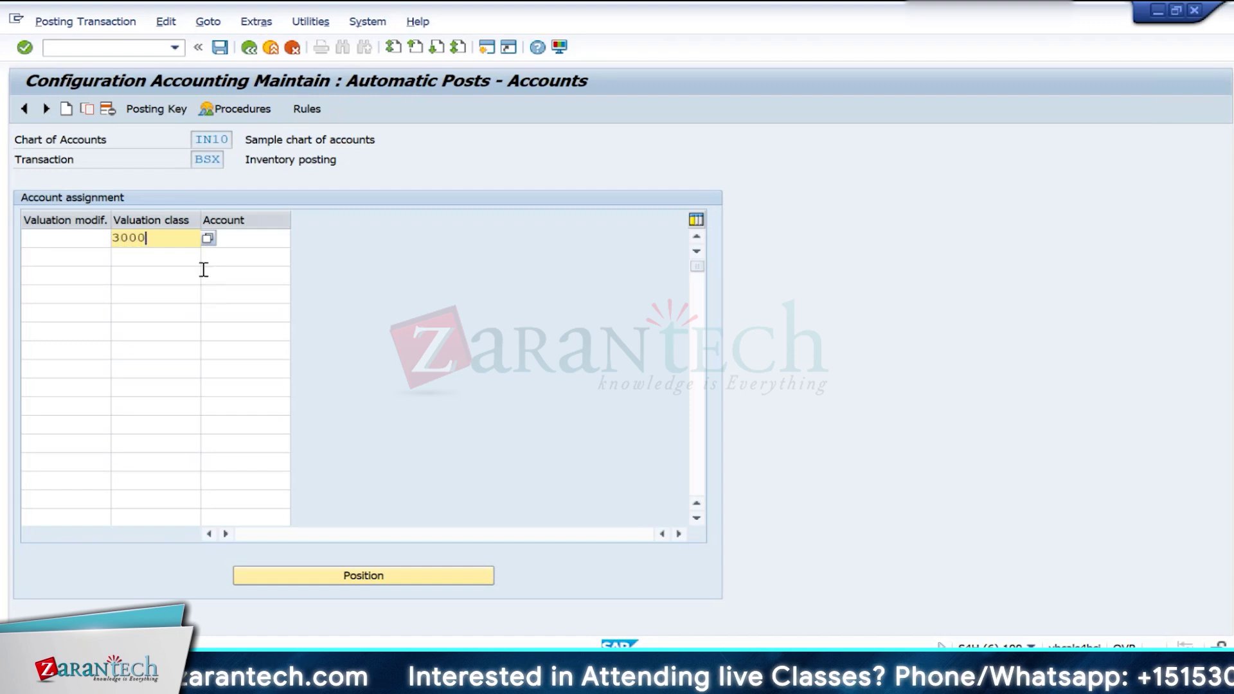
click(240, 240)
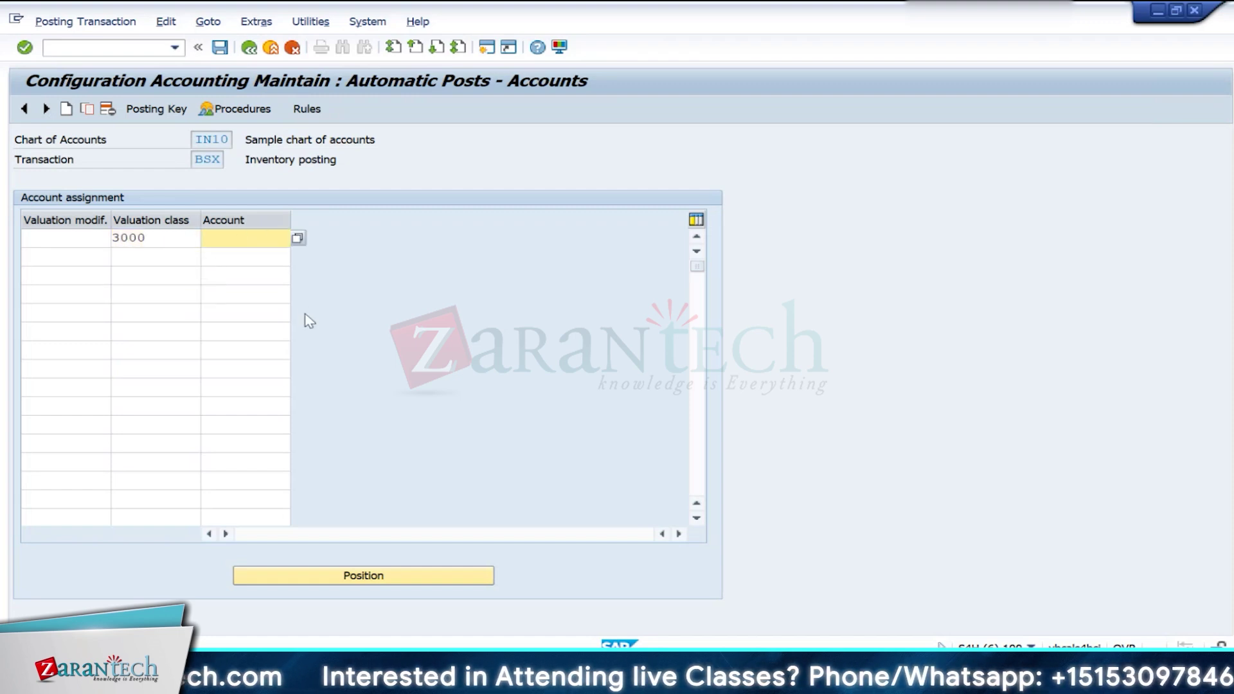
key(alt+Tab)
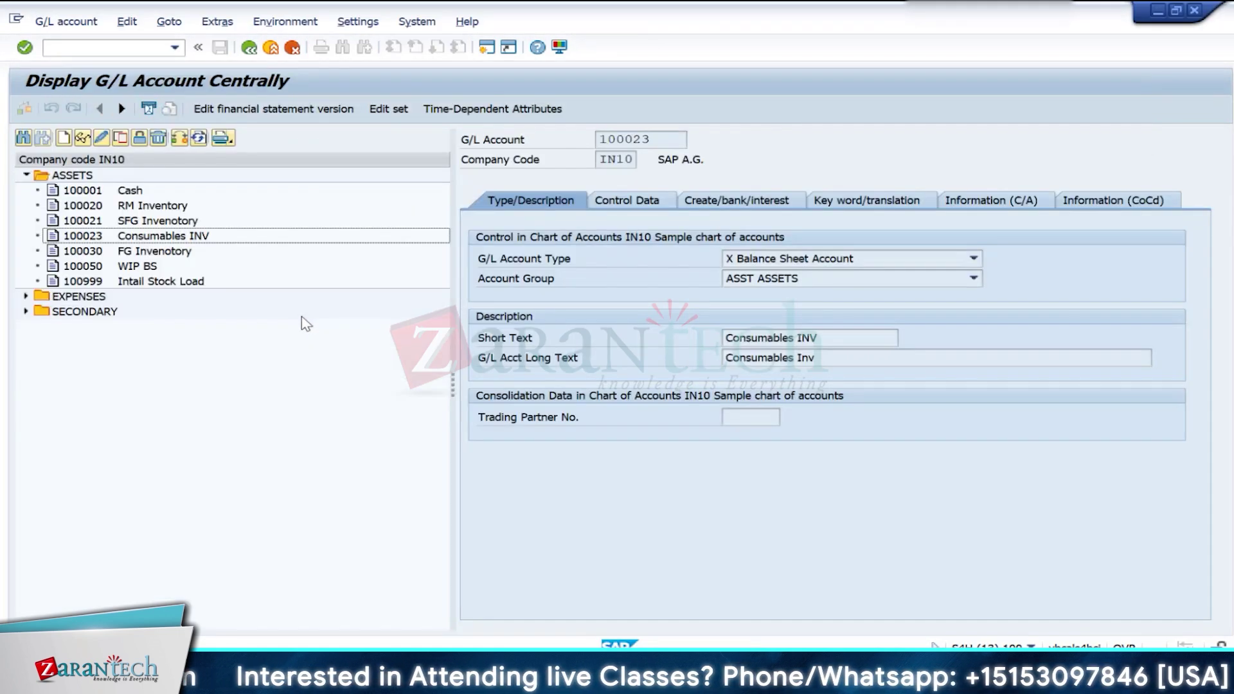
click(87, 207)
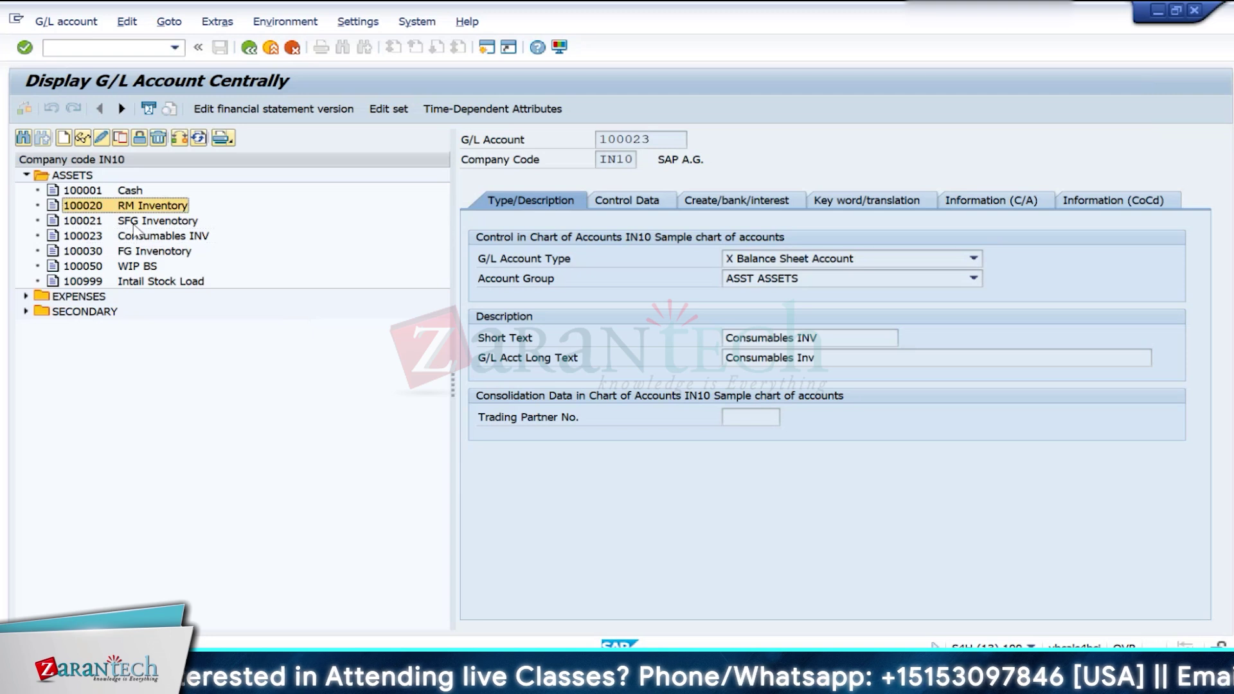
key(alt+Tab)
key(alt+Tab)
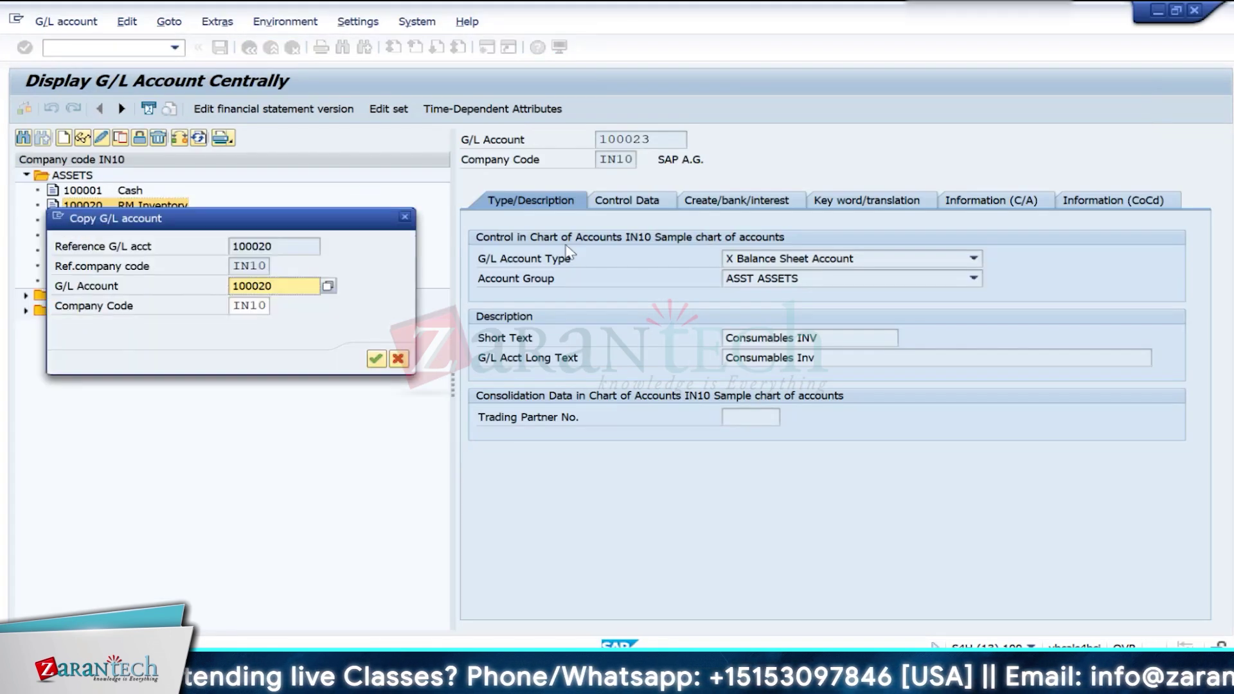
drag(288, 289, 193, 279)
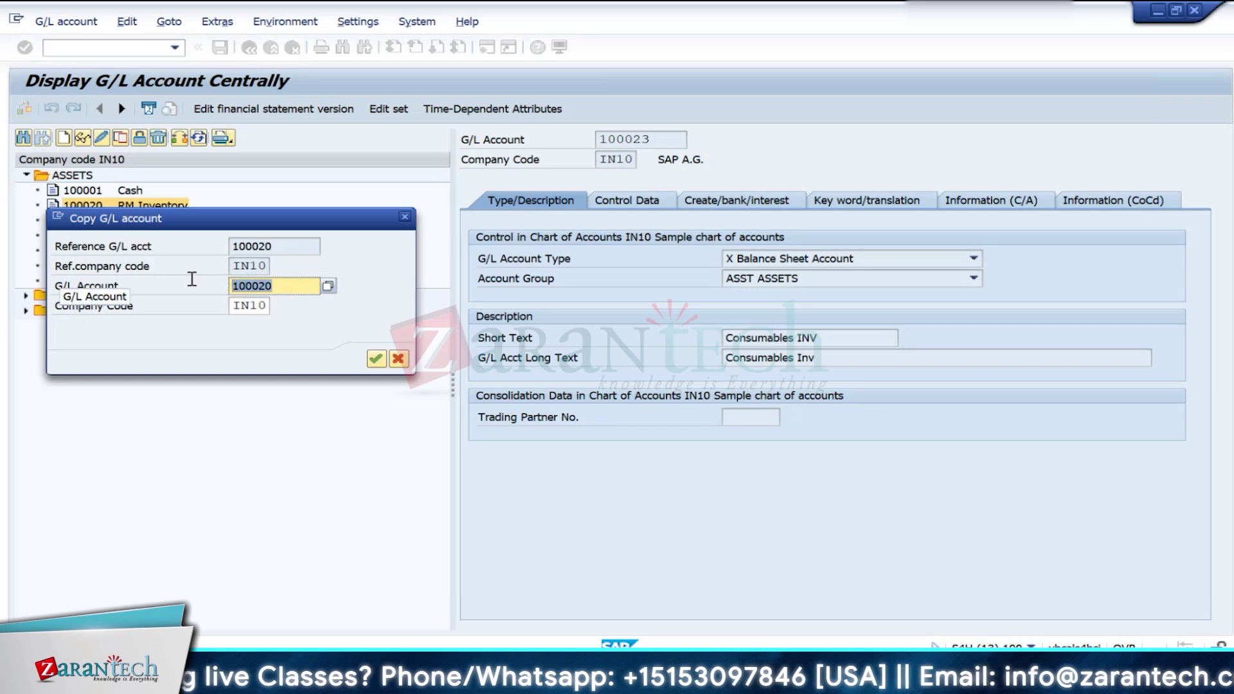
click(405, 216)
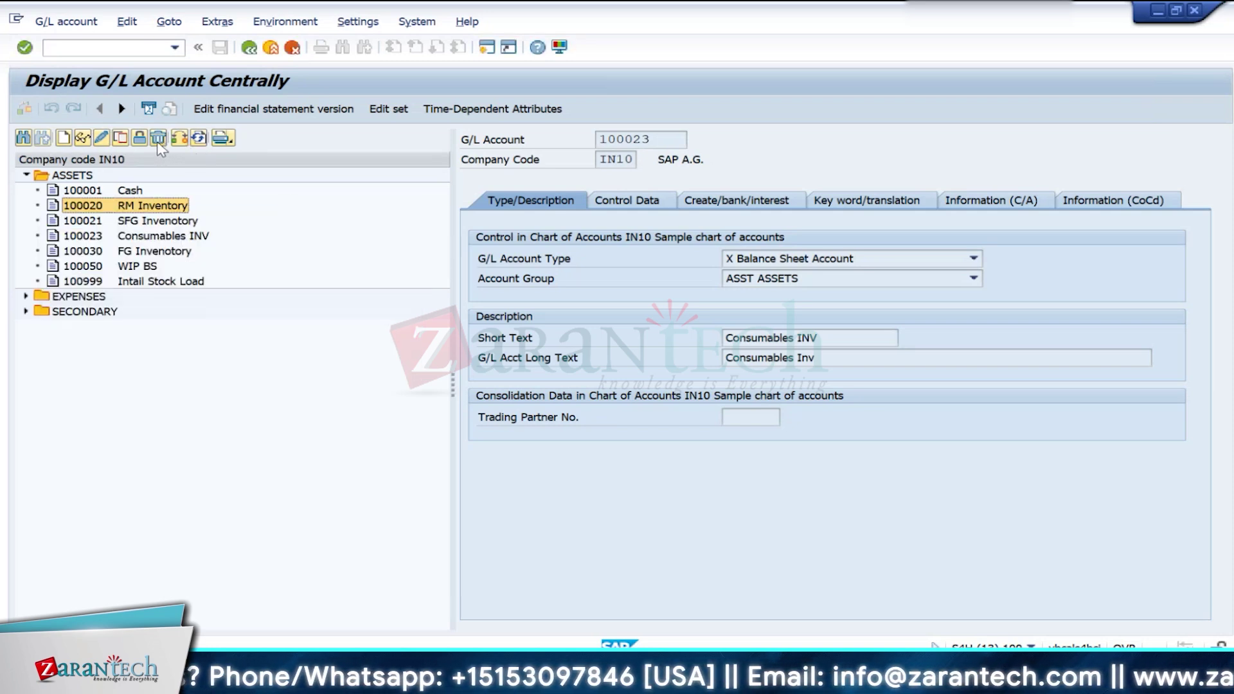
Step: Assign account 100020 to valuation class 3000 in BSX and save it in the proposed customizing request
double_click(84, 205)
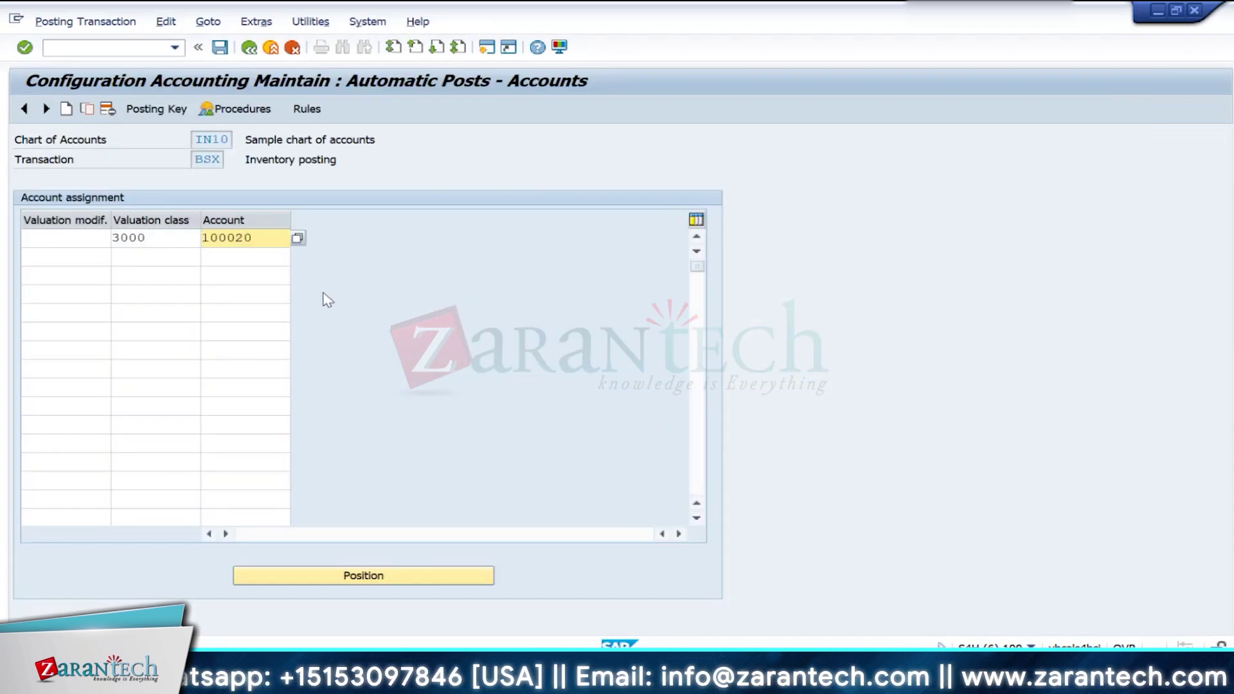
click(221, 48)
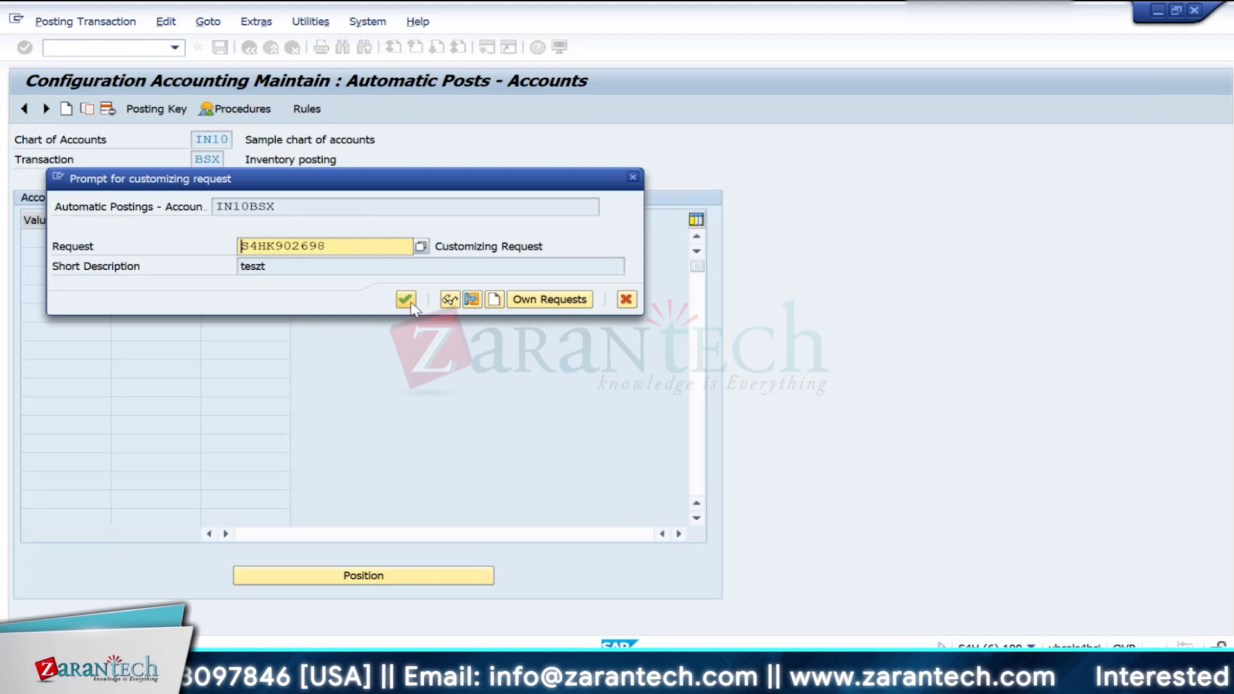
click(411, 308)
Step: Check the BSX determination rules and reopen the BSX account assignments at the next empty valuation class entry
click(303, 115)
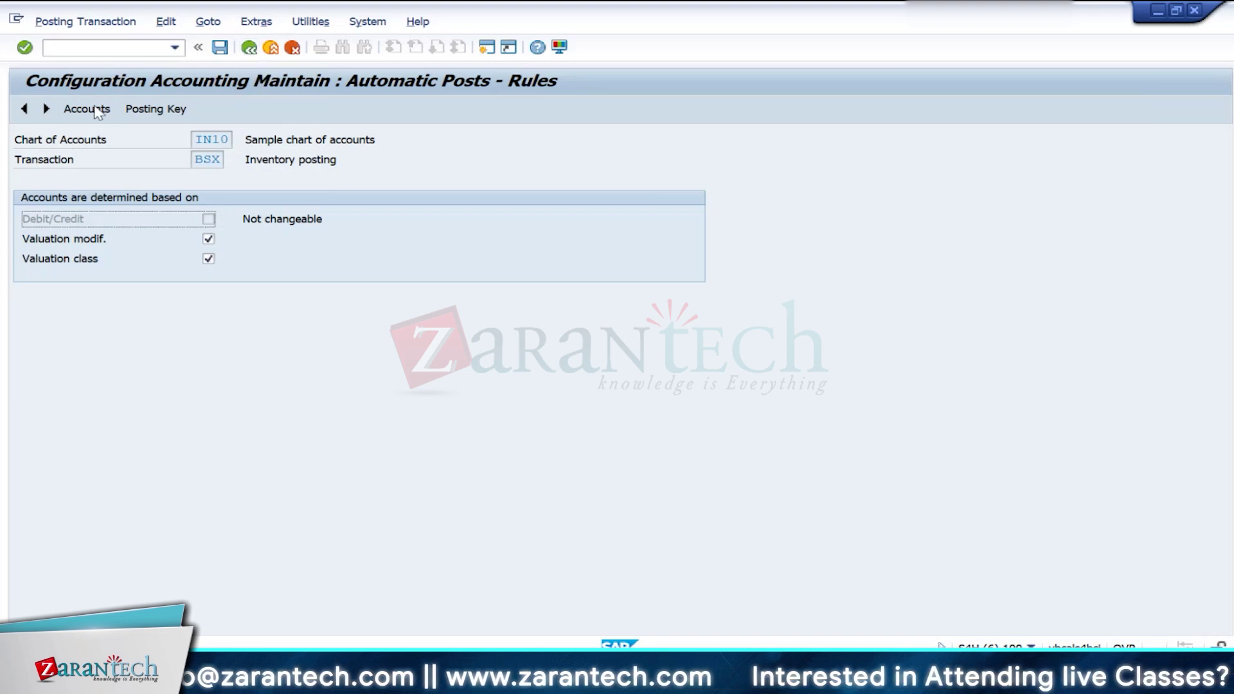
click(253, 51)
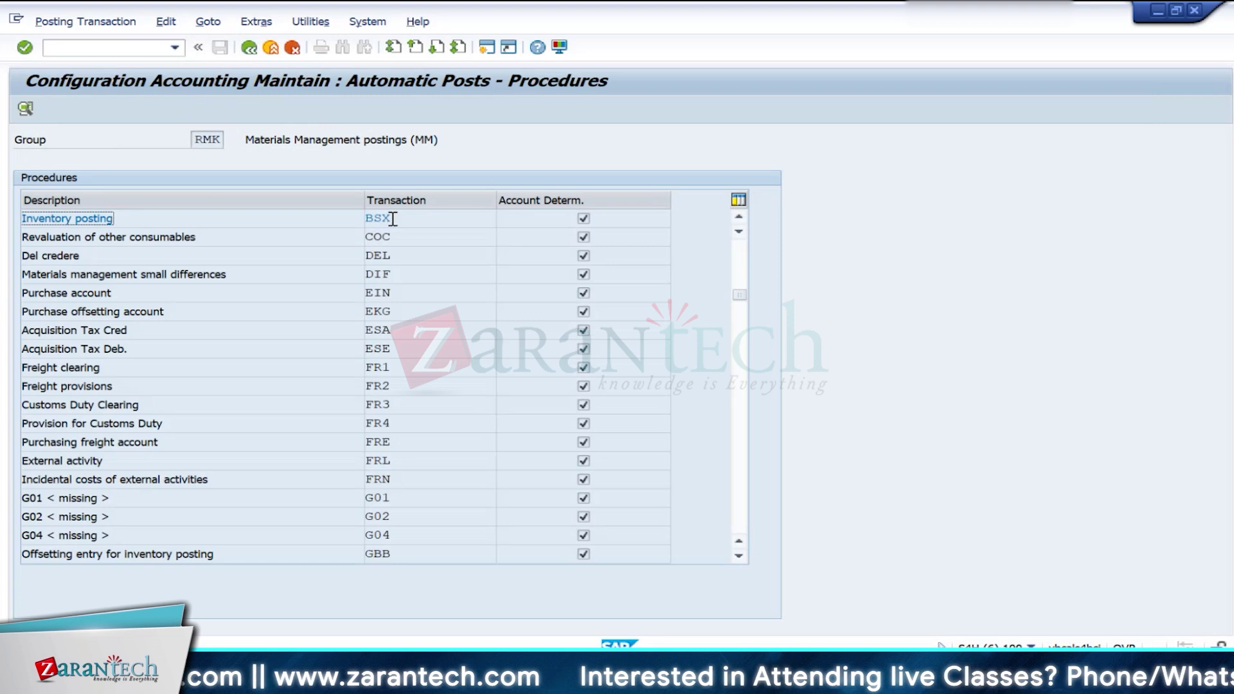
double_click(393, 220)
click(140, 256)
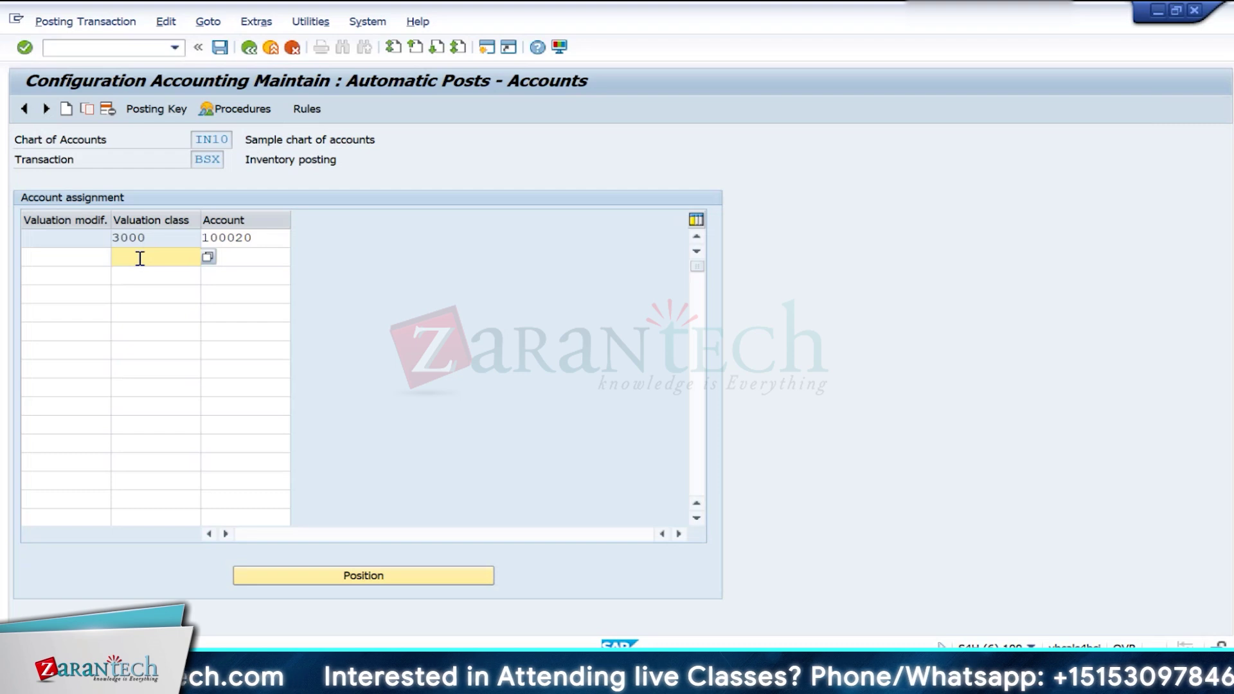
Step: Enter valuation class 7920 (Finished Goods) in the first empty row of the BSX account assignment table
text(7920)
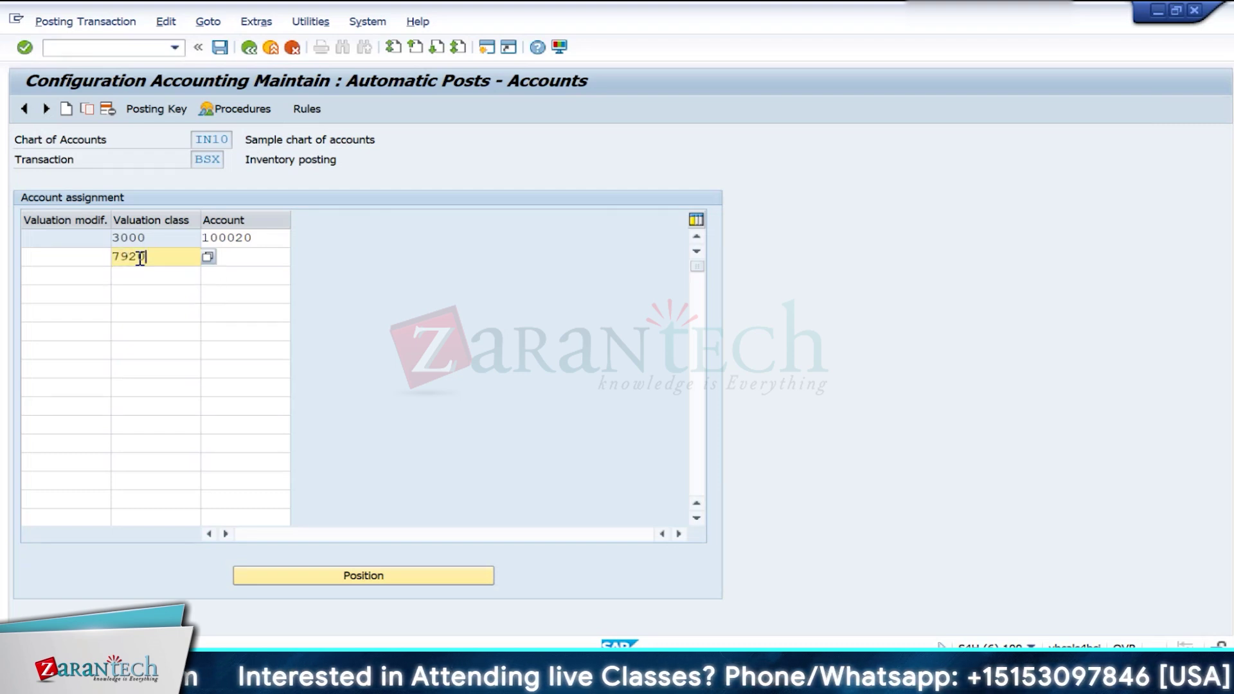
click(208, 256)
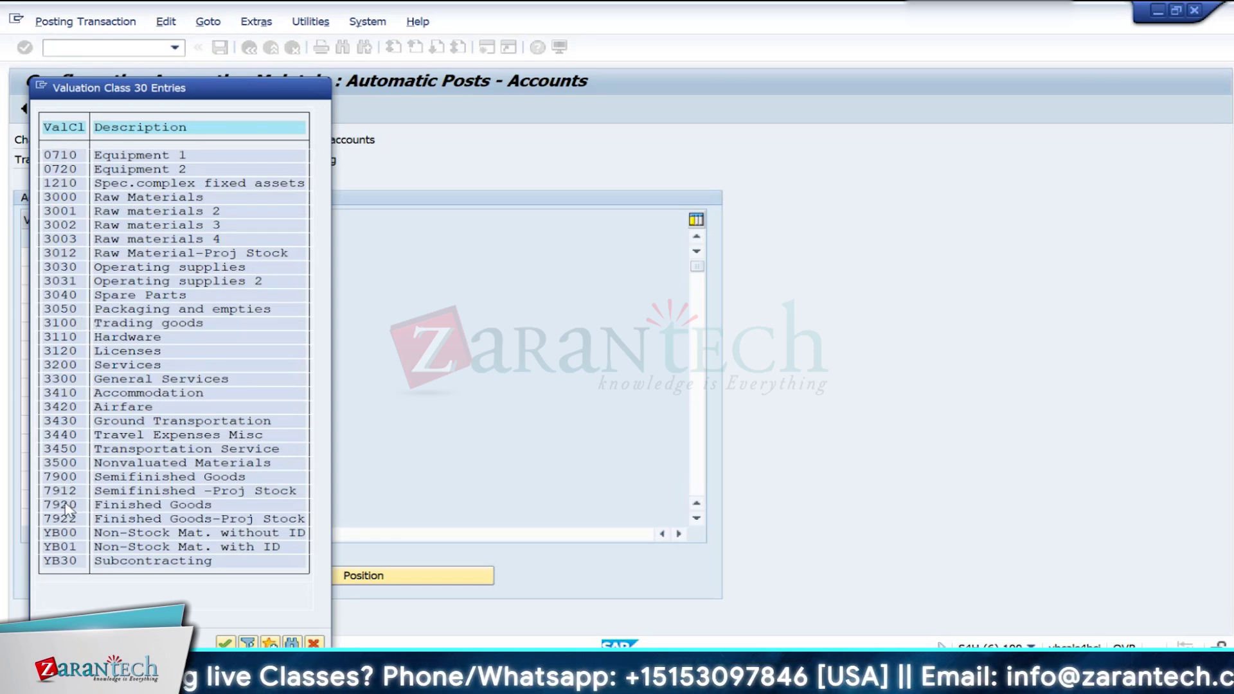
double_click(68, 506)
click(244, 256)
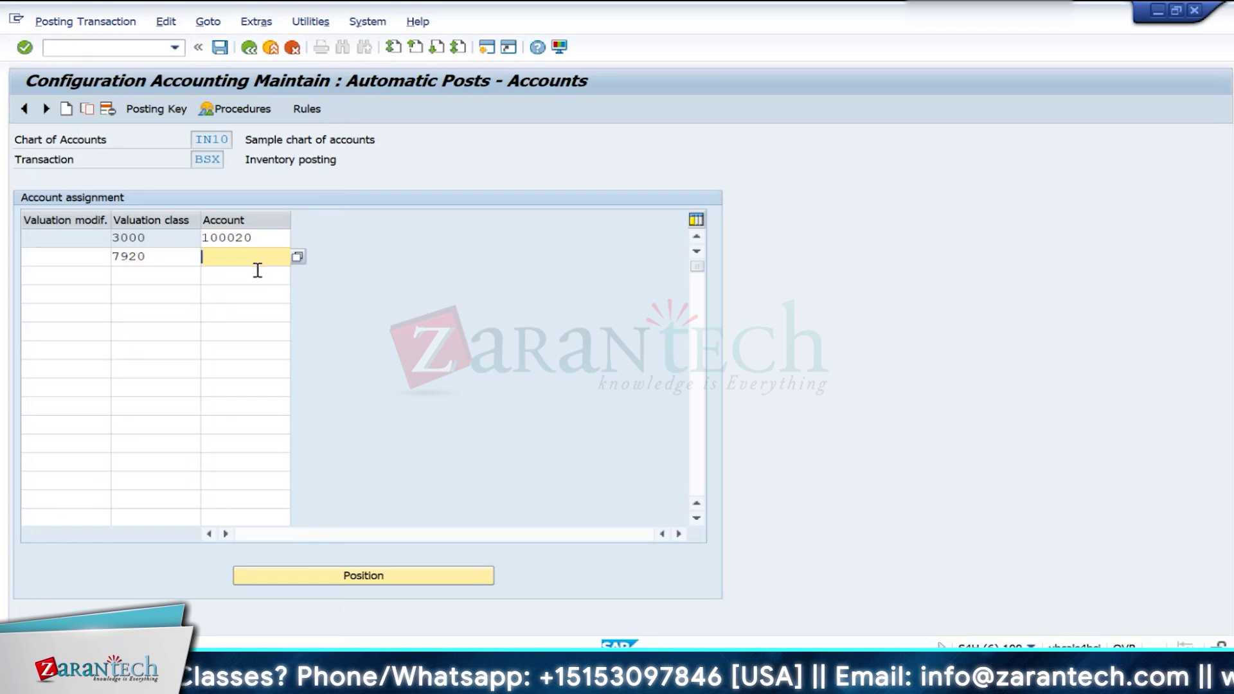
Step: Copy FG Inventory account 100030 from the G/L account display into the account cell for valuation class 7920
key(alt+Tab)
click(79, 252)
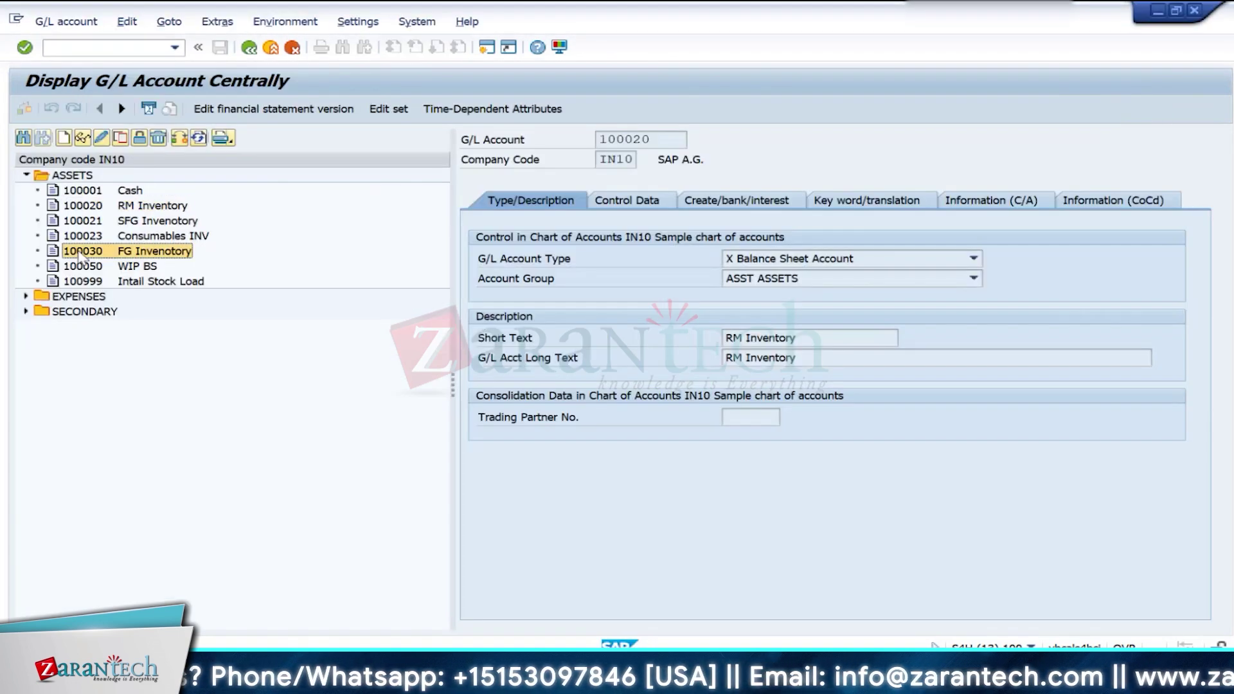
drag(650, 140, 556, 148)
key(ctrl+c)
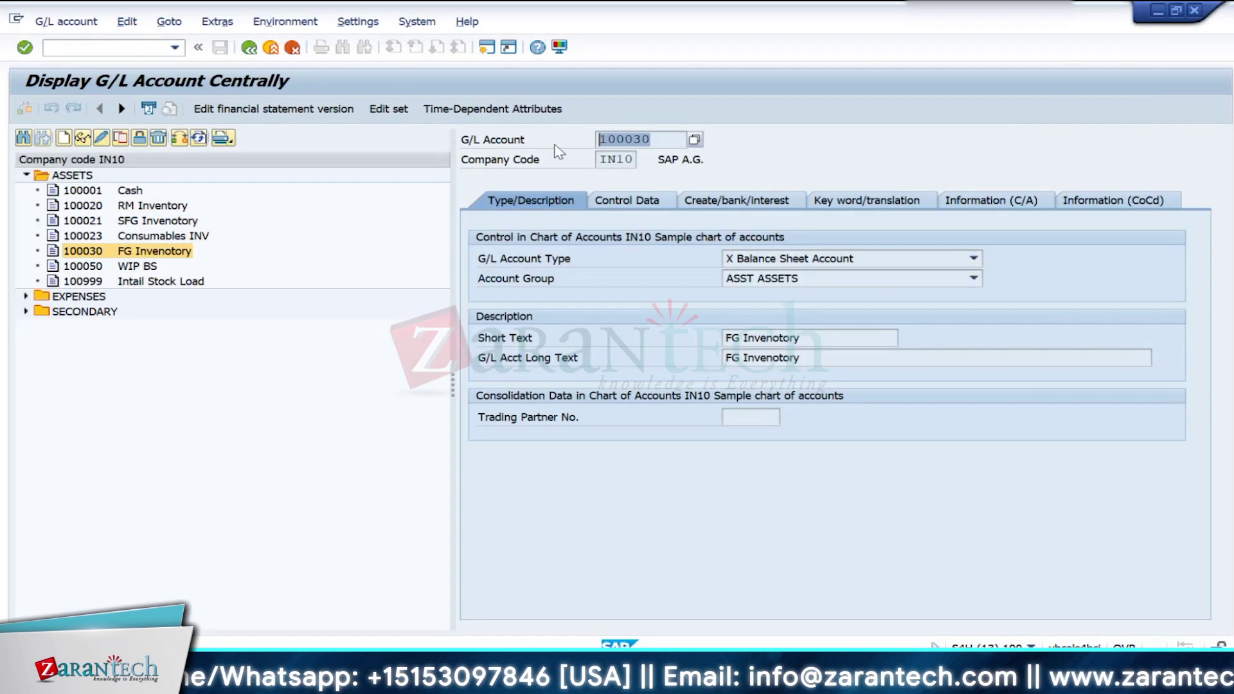
key(alt+Tab)
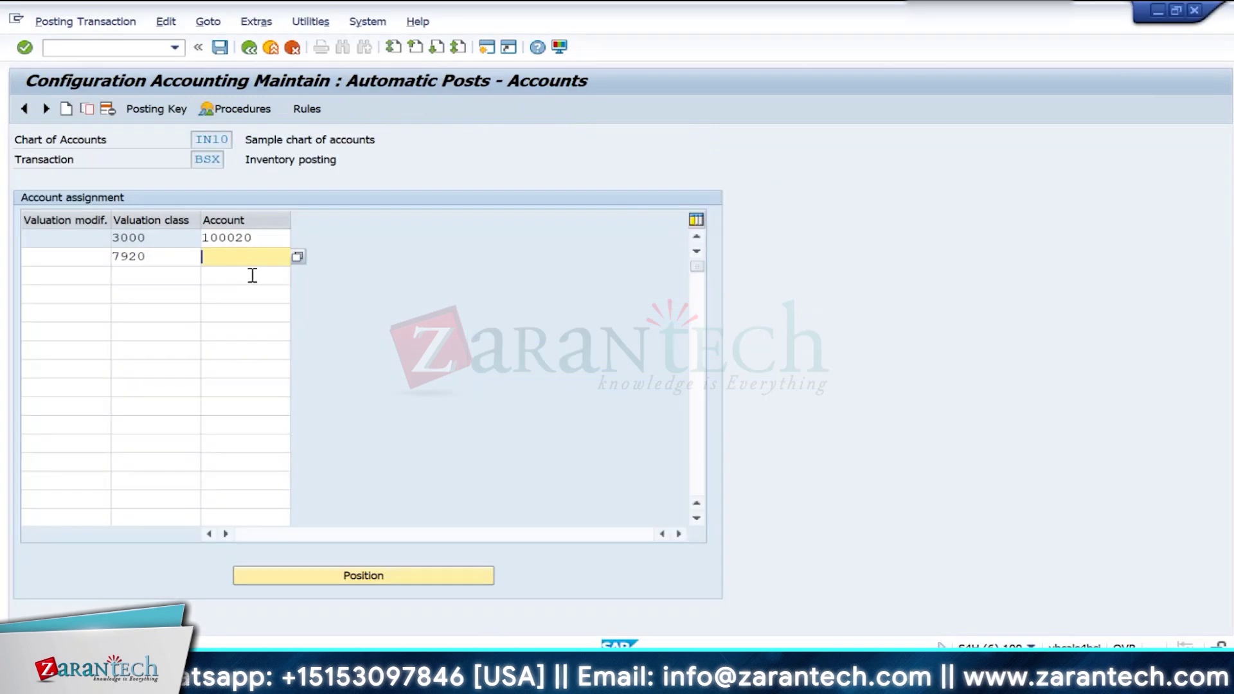
key(ctrl+v)
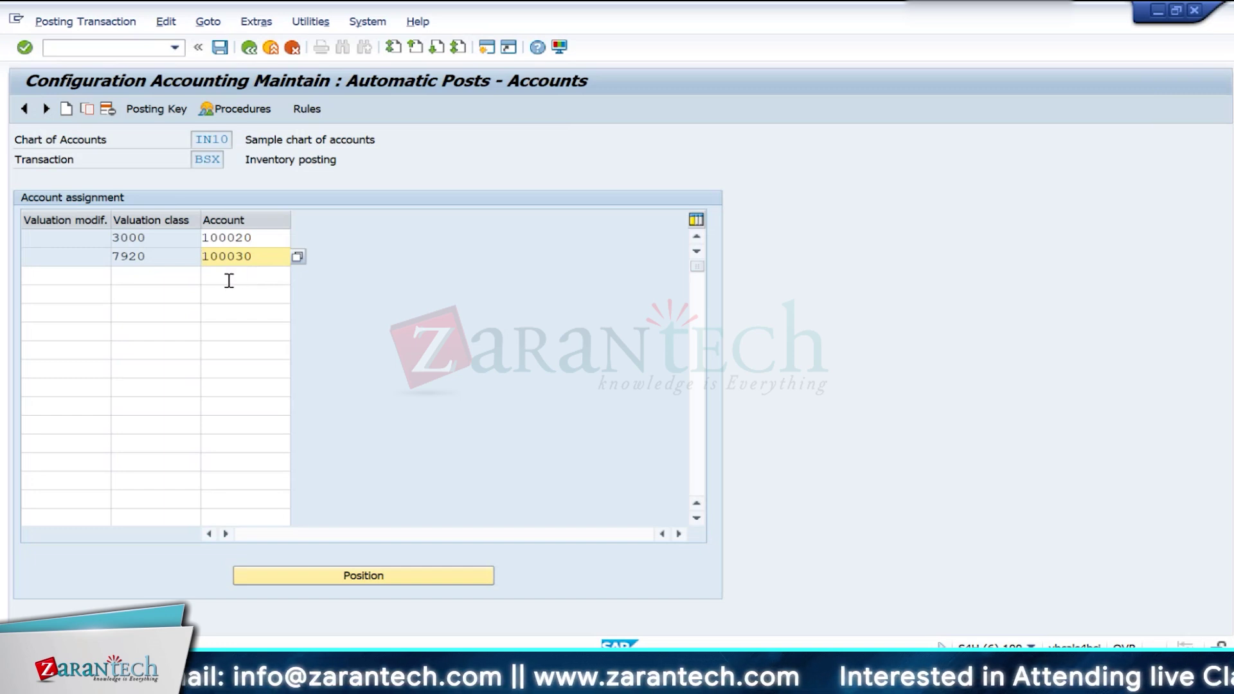
click(188, 277)
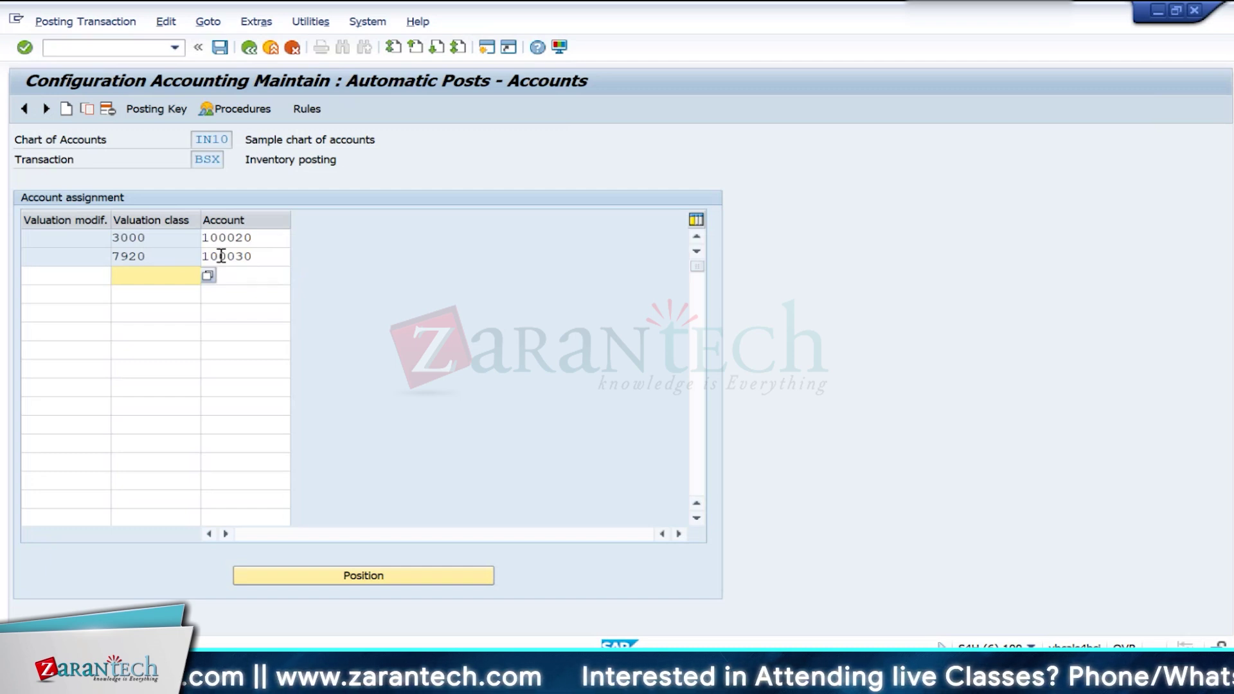
double_click(157, 255)
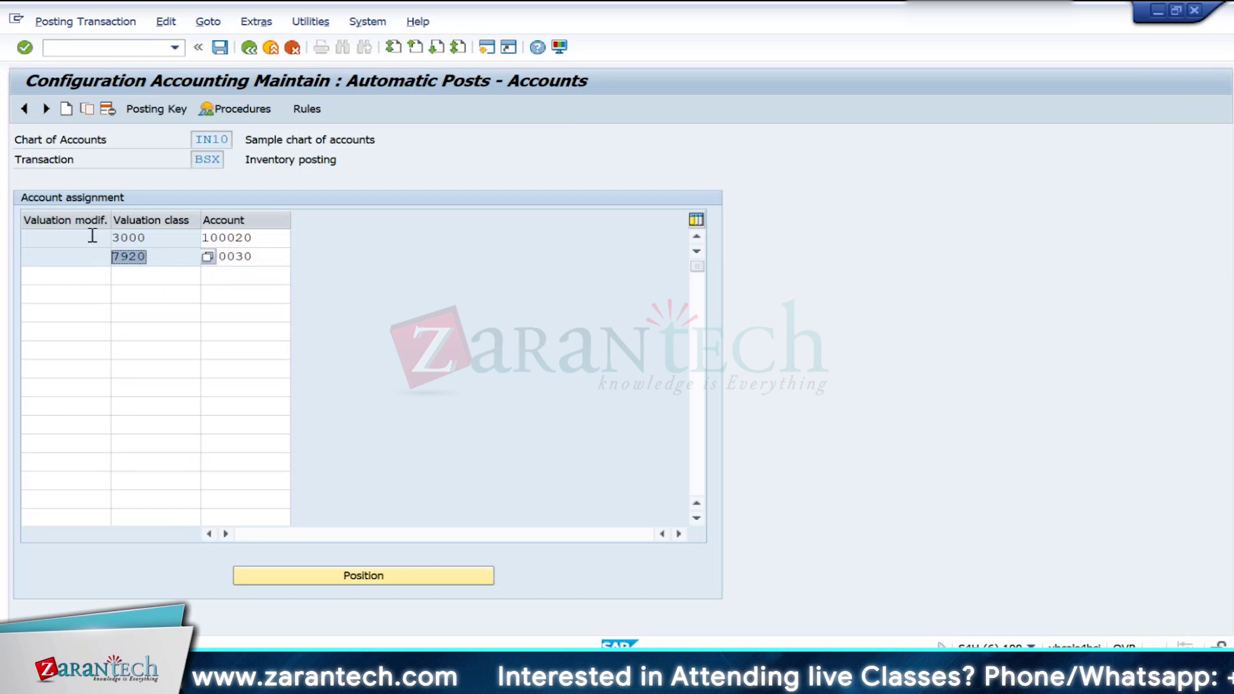
key(Up)
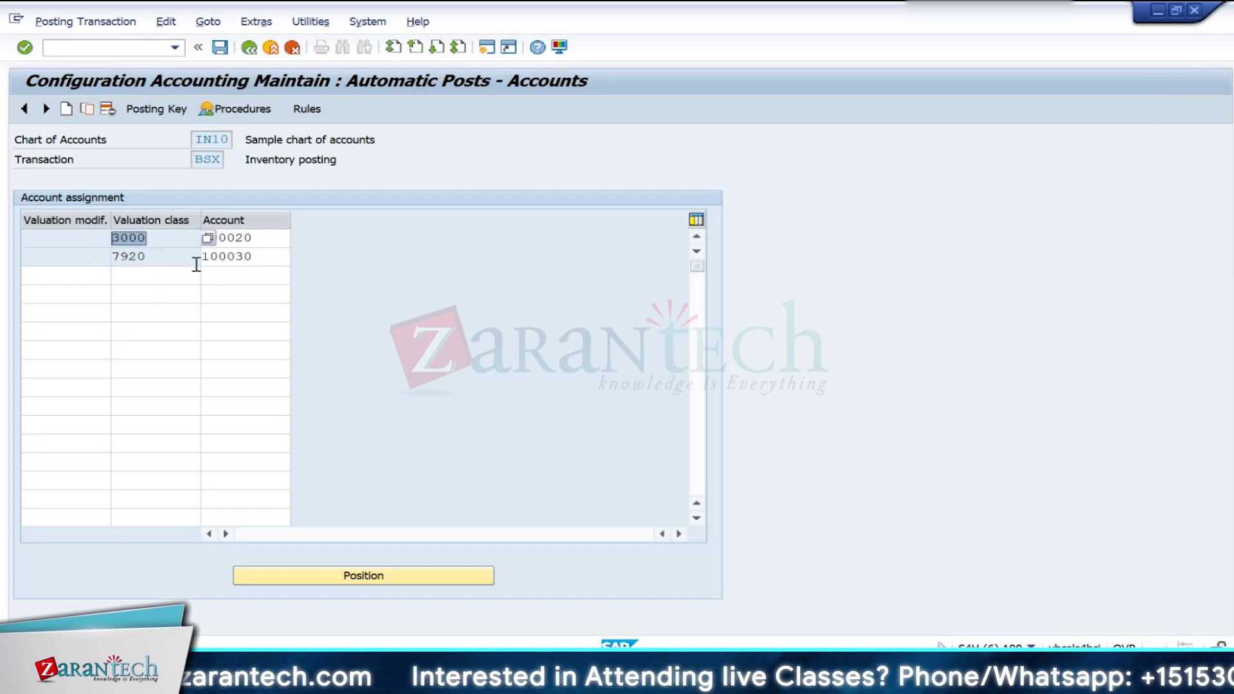
key(Down)
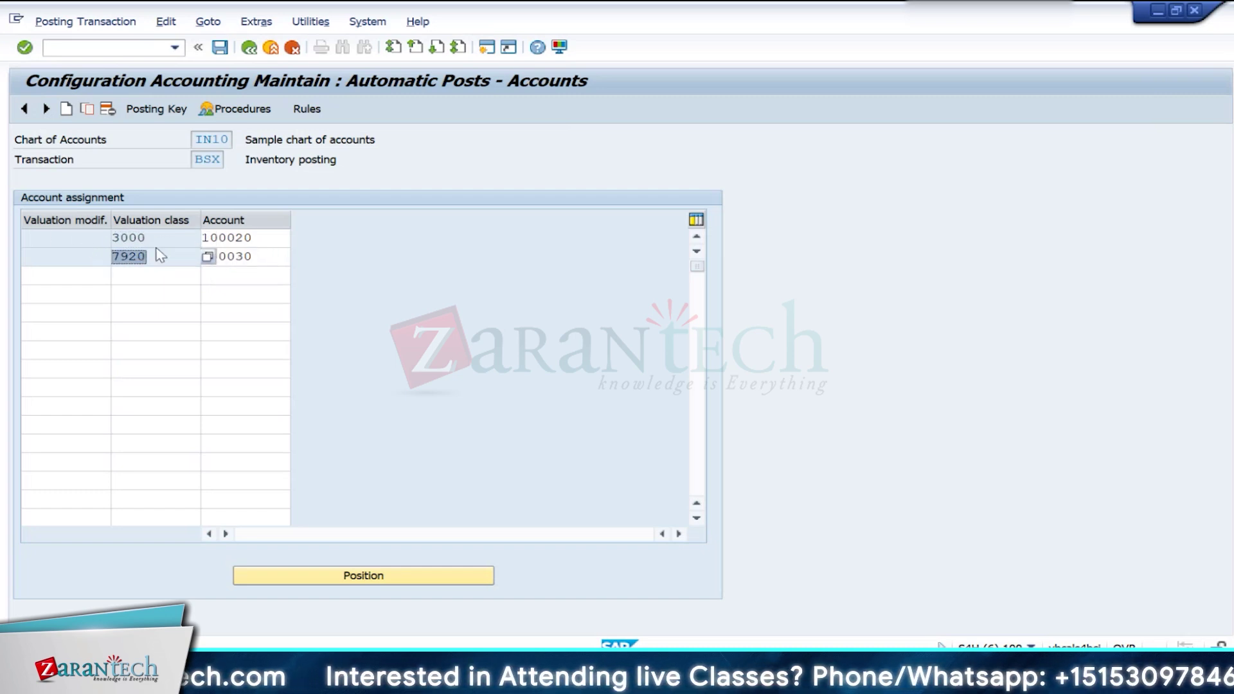
key(Up)
key(Down)
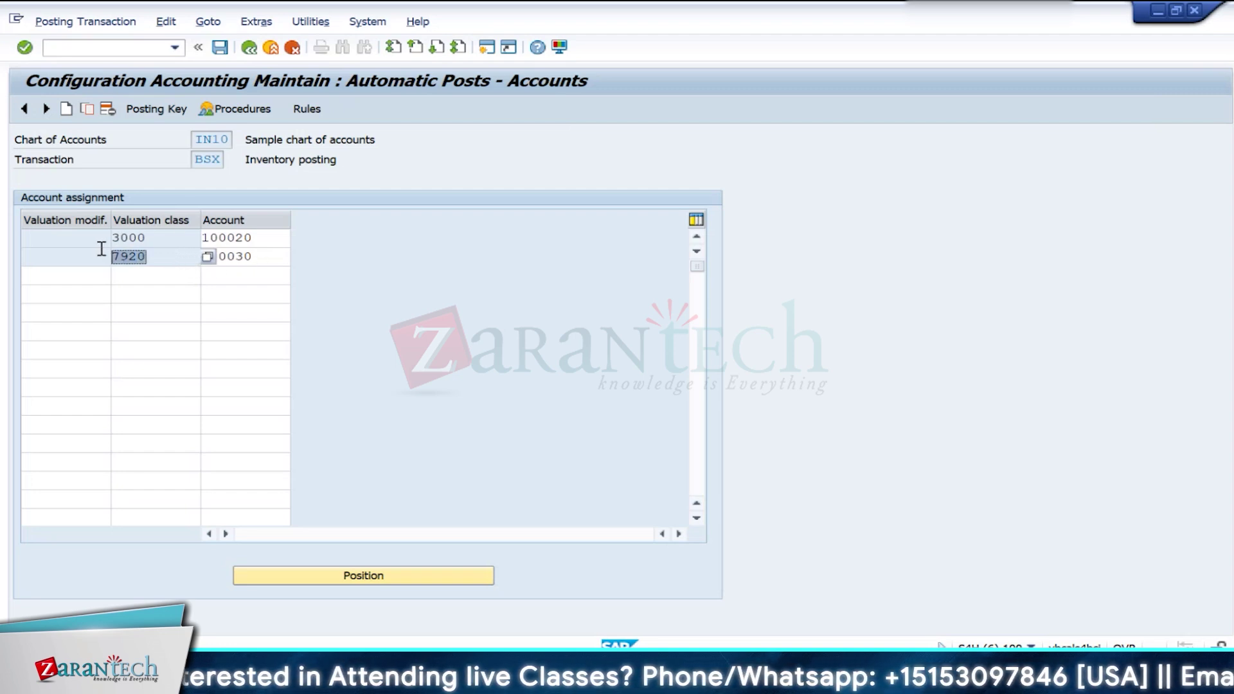
key(Up)
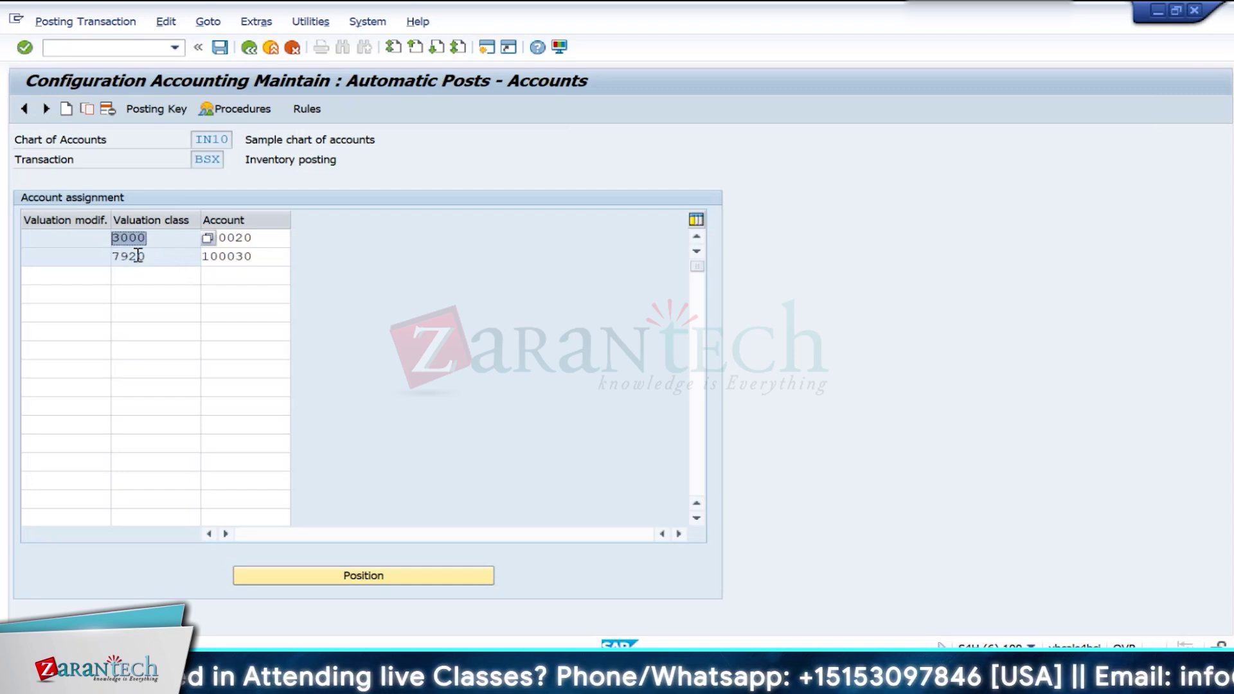
key(Down)
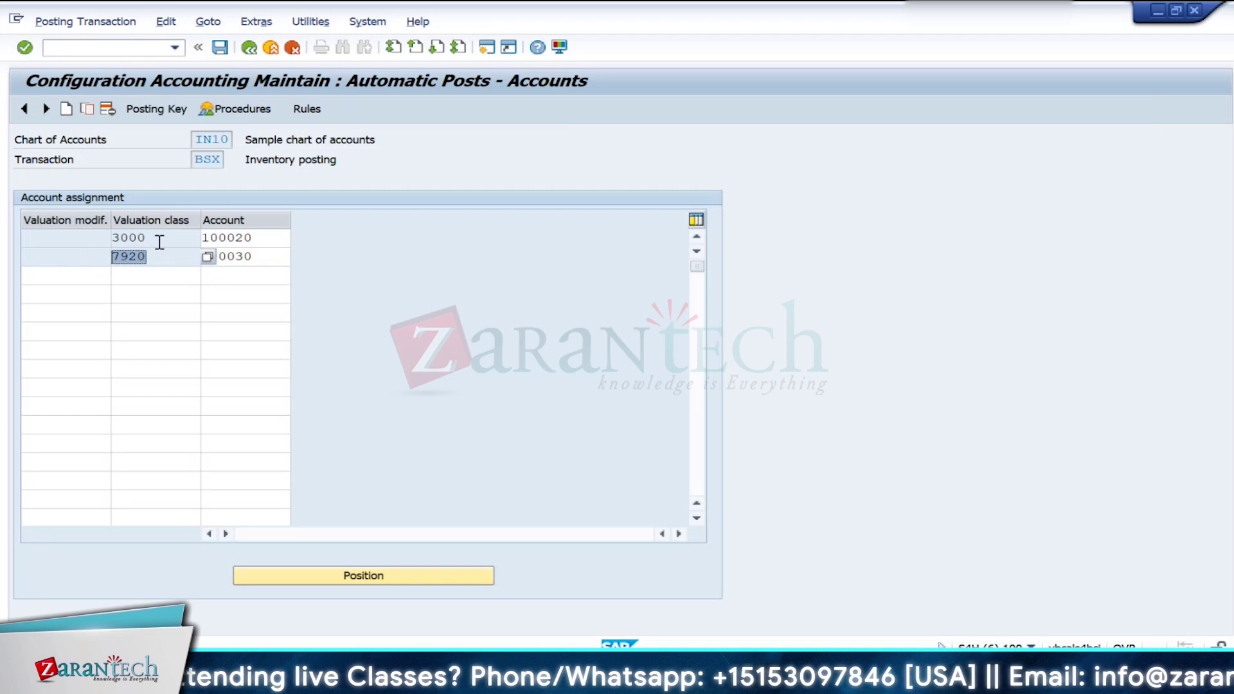
key(Up)
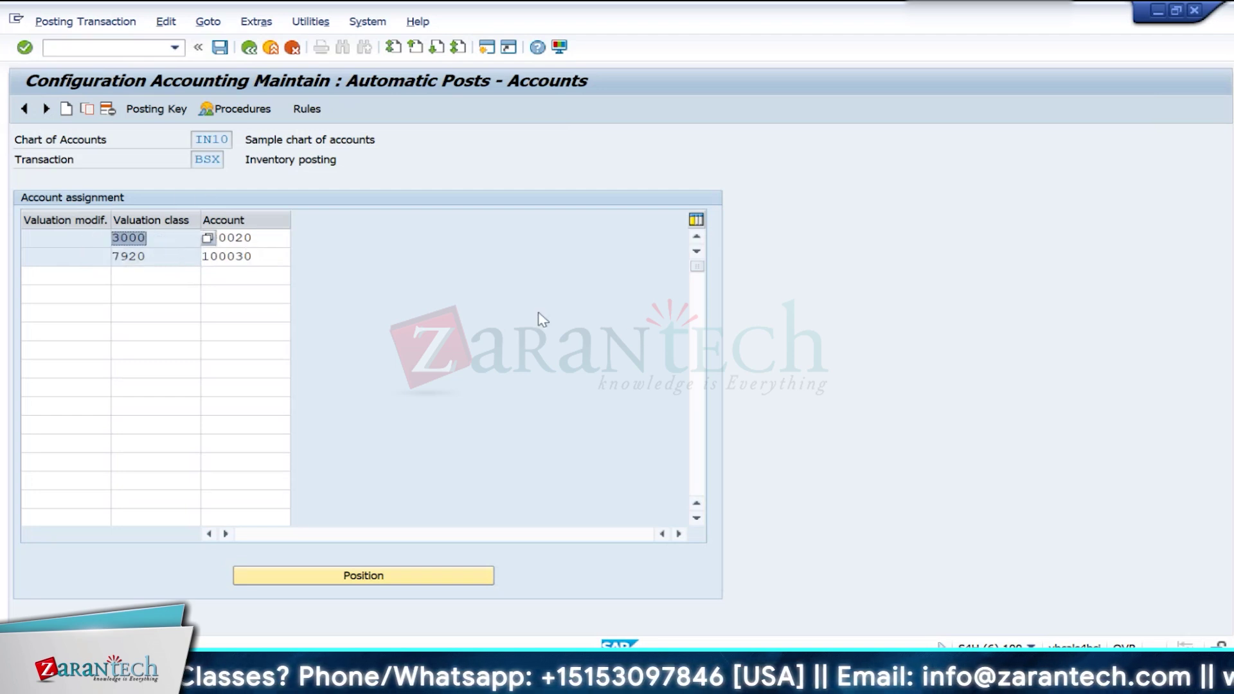
key(Down)
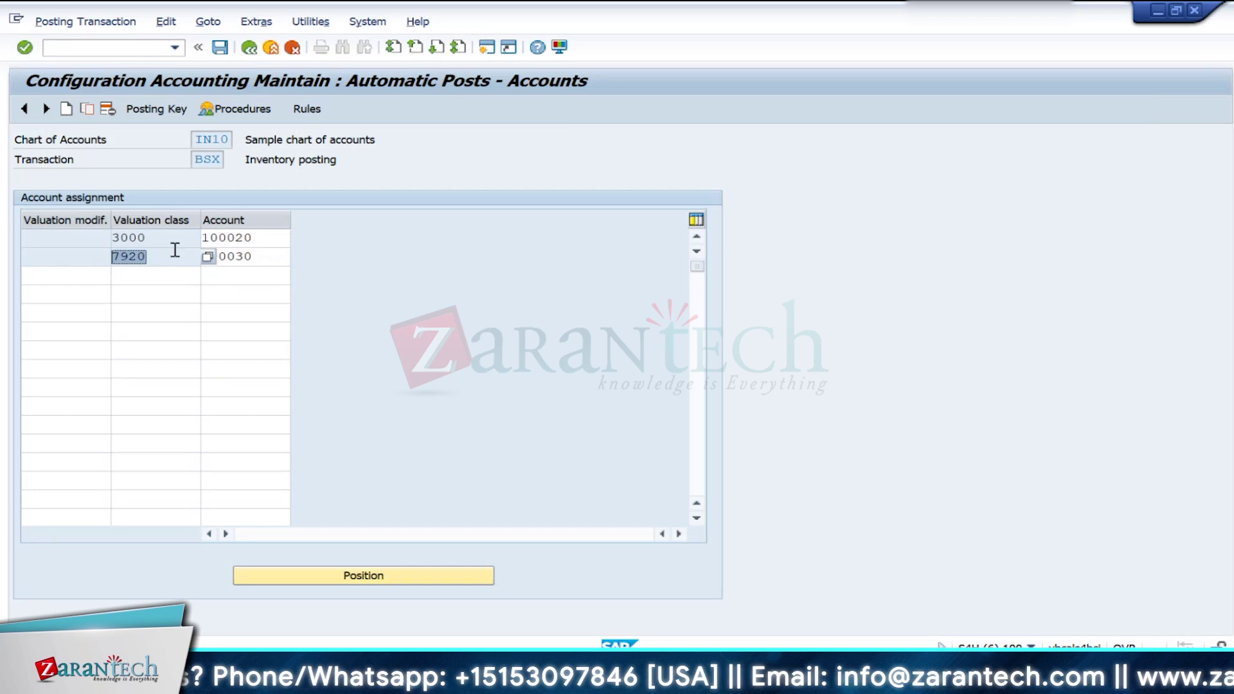
Step: Look up the SFG Inventory G/L account and add a row assigning account 100021 to valuation class 7900
key(alt+Tab)
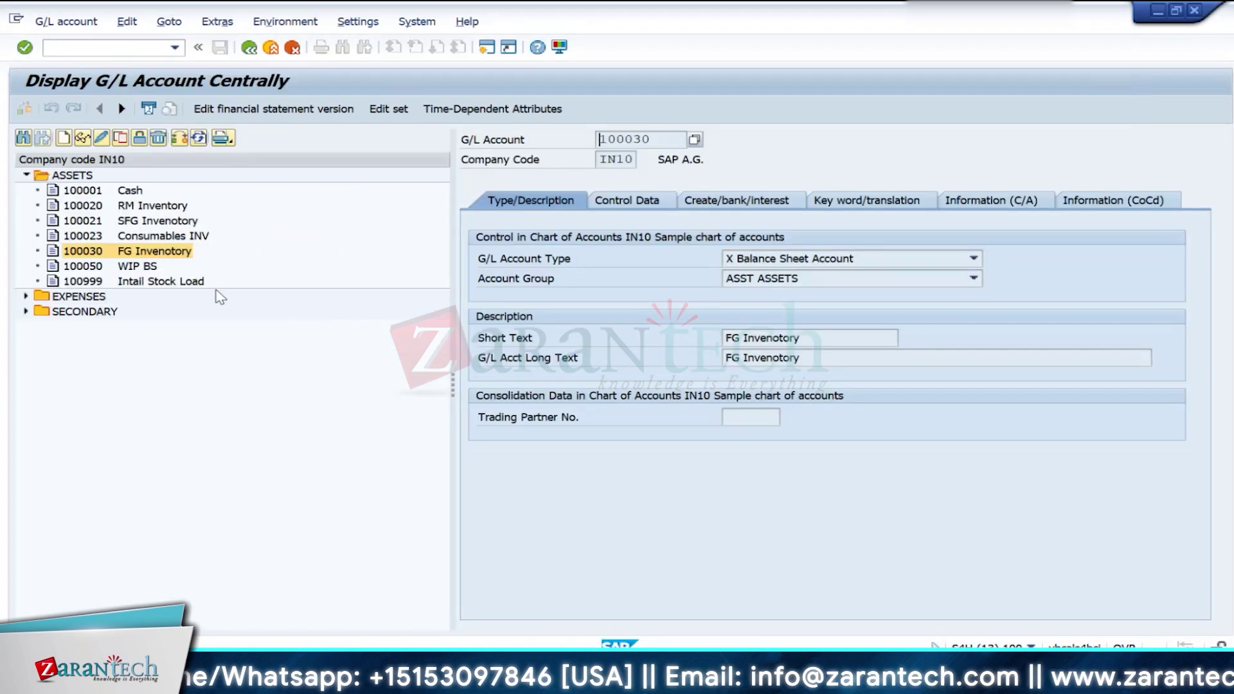
double_click(93, 221)
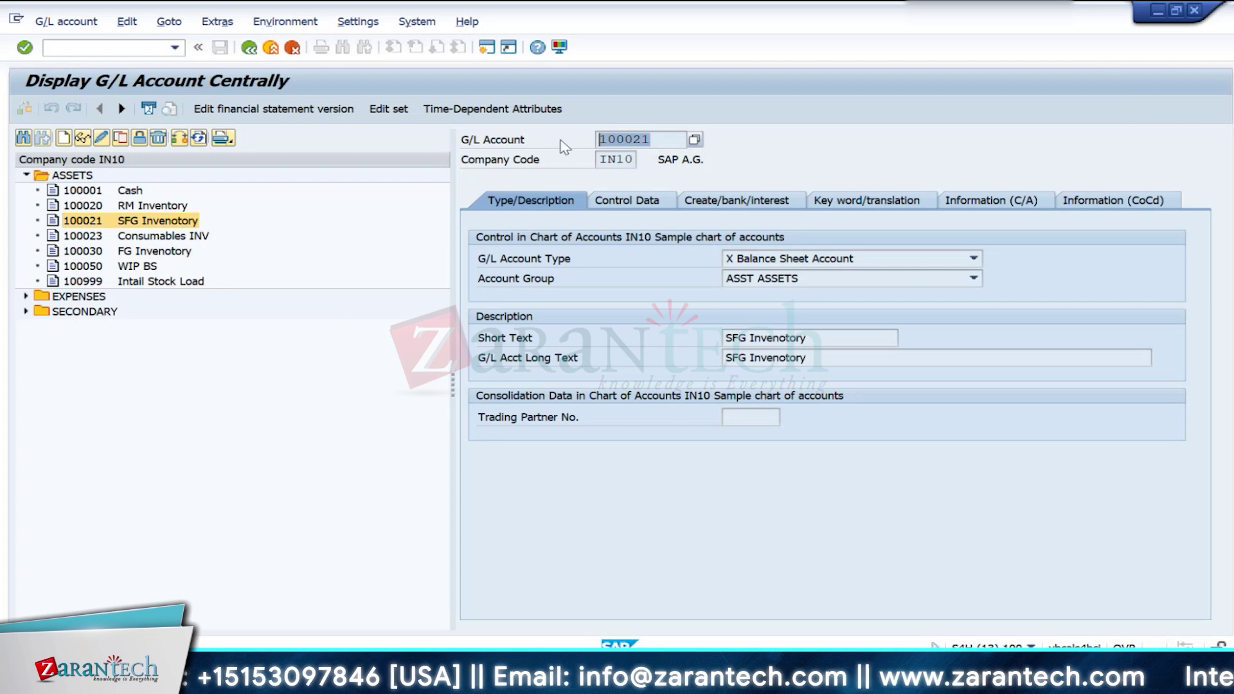
key(alt+Tab)
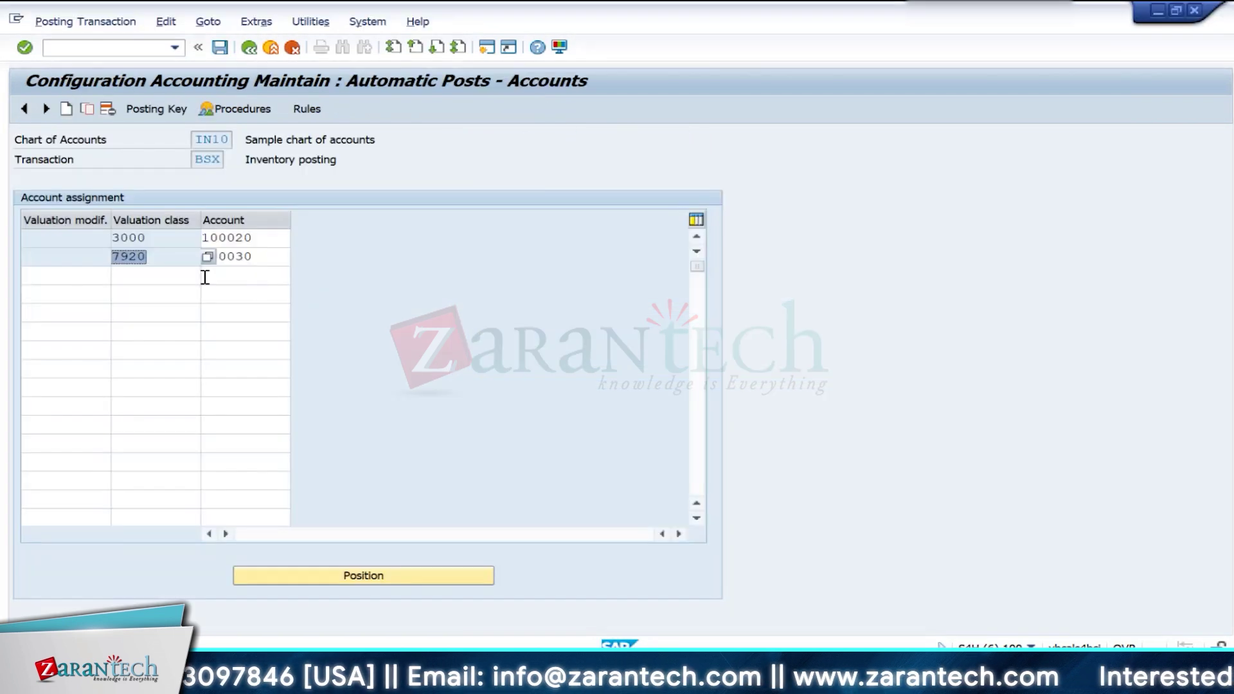
click(271, 271)
text(100021)
click(185, 277)
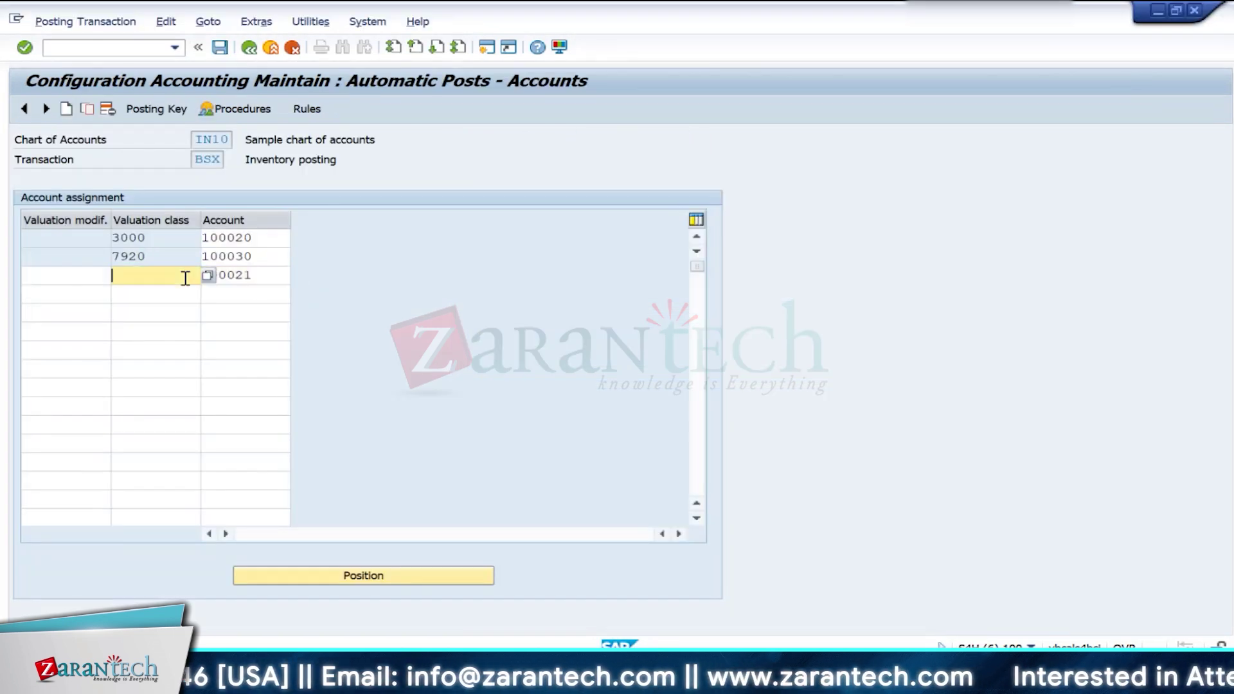
text(7900)
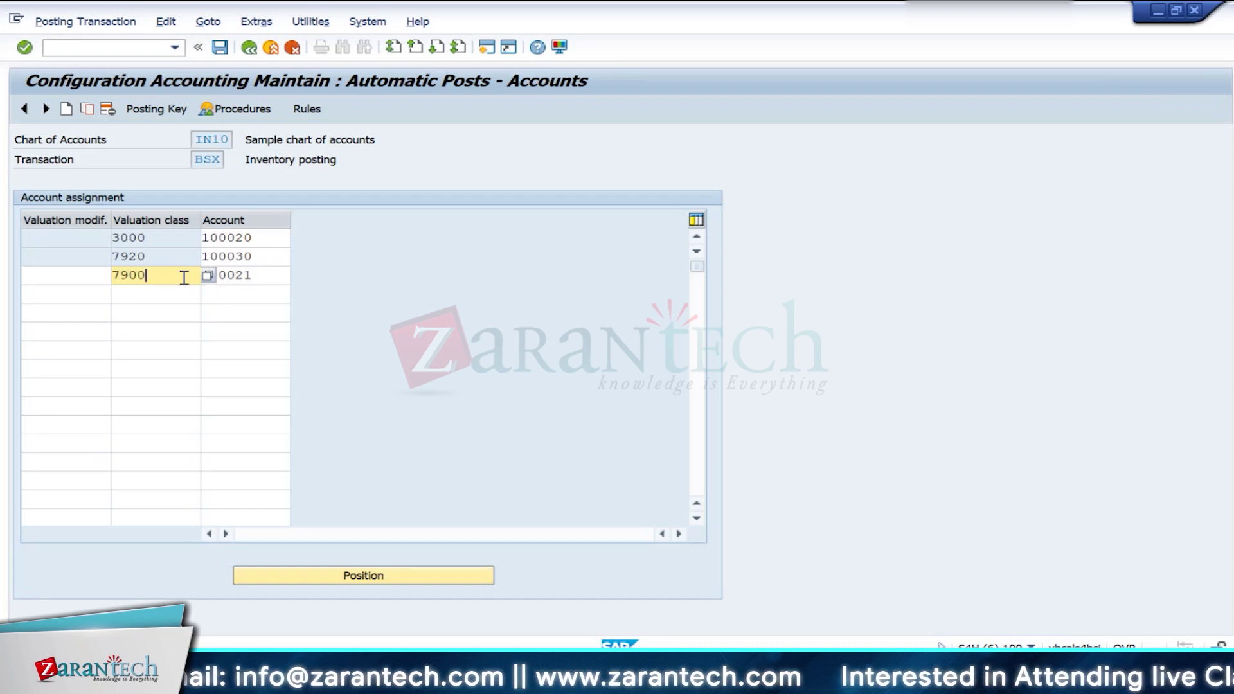
key(Return)
Step: Enter valuation class 3002 in the next empty row of the account assignment table
click(167, 291)
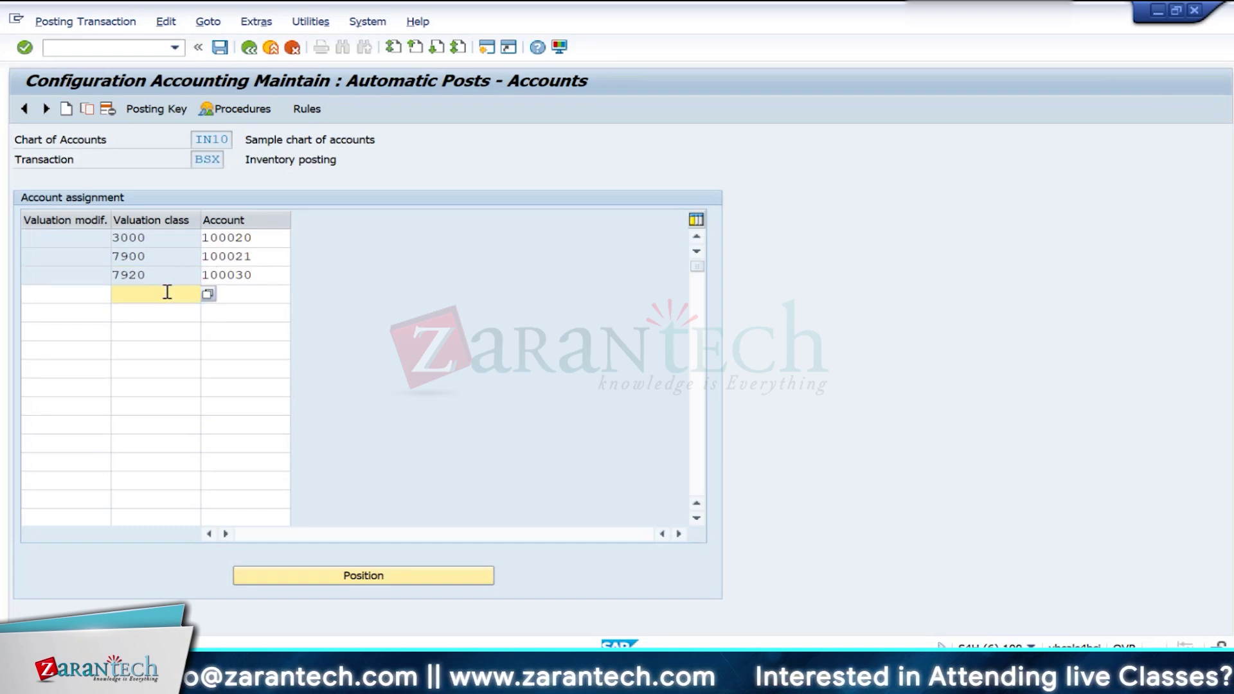
key(alt+Tab)
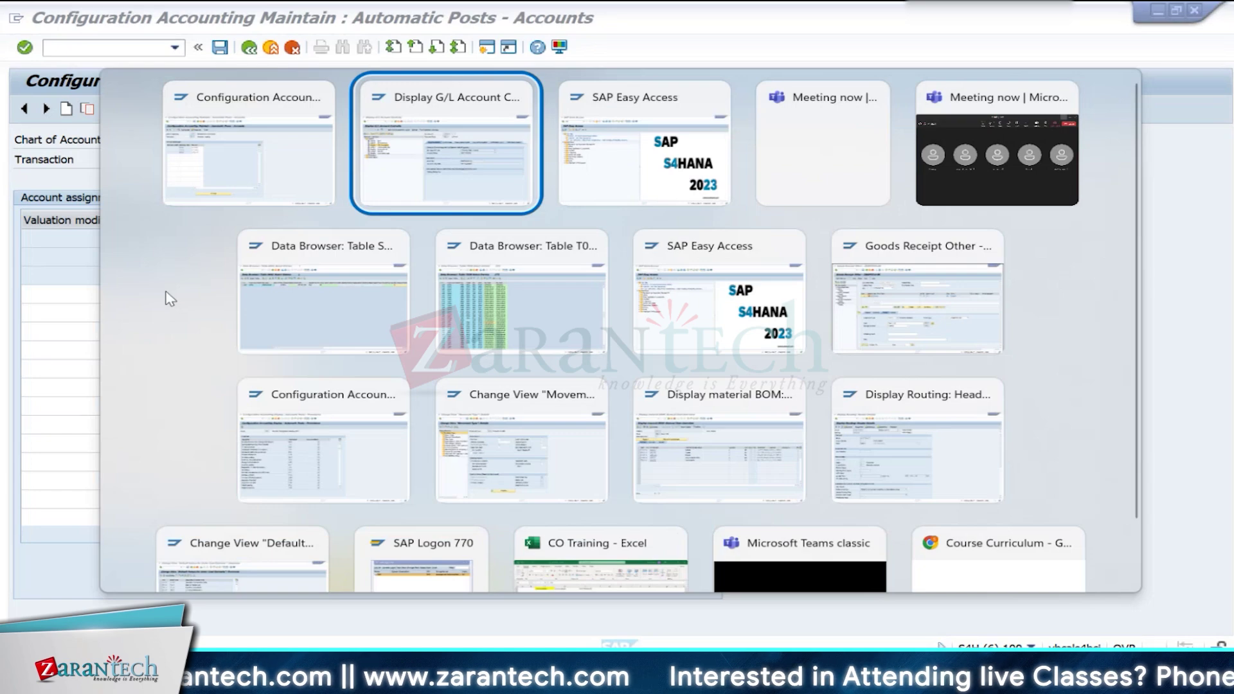
key(alt+Tab)
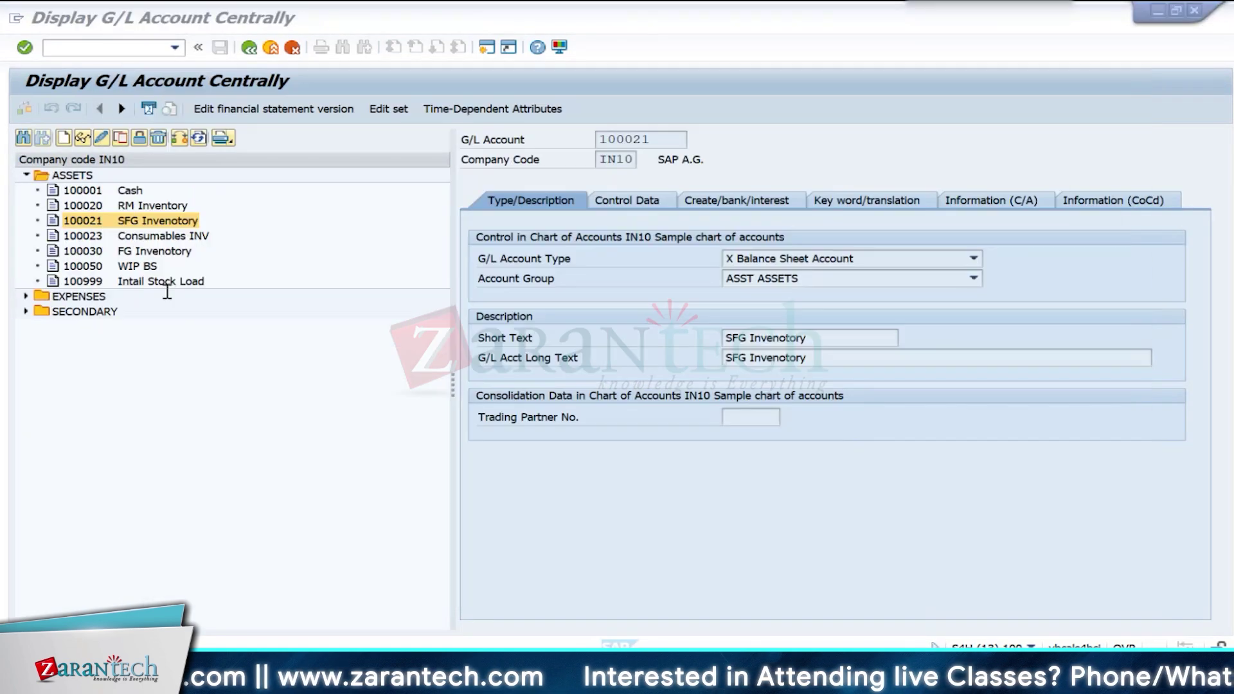
click(167, 292)
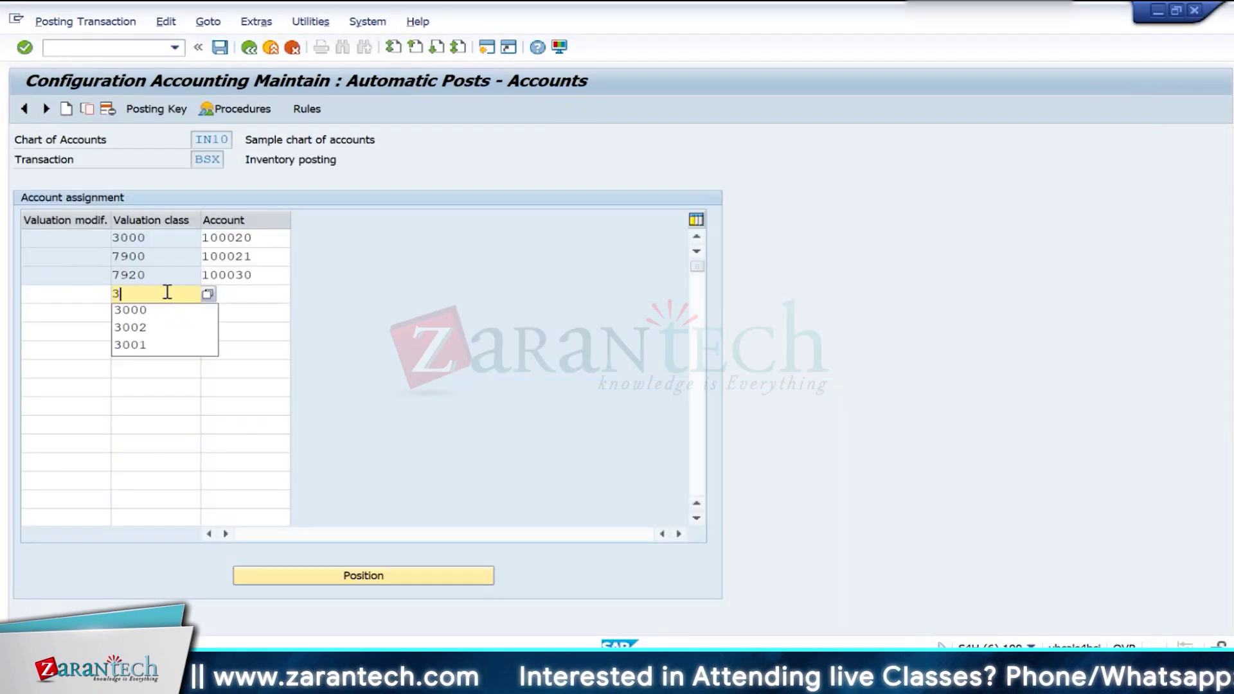
click(156, 328)
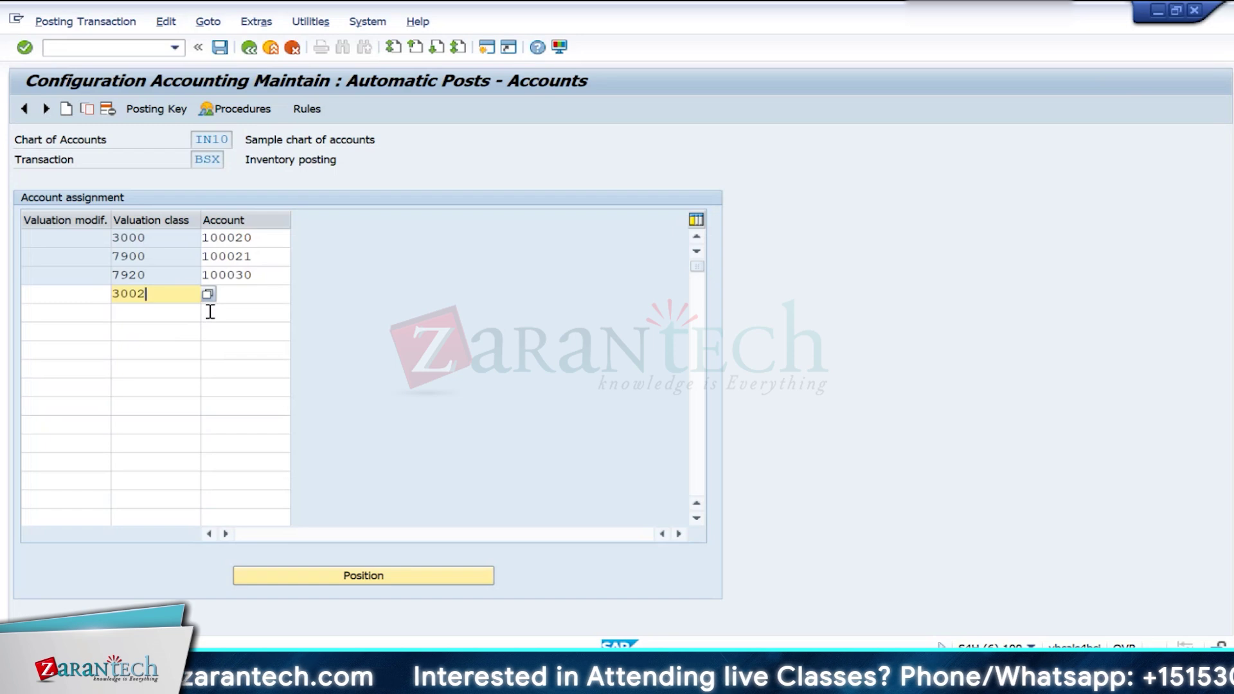
click(255, 293)
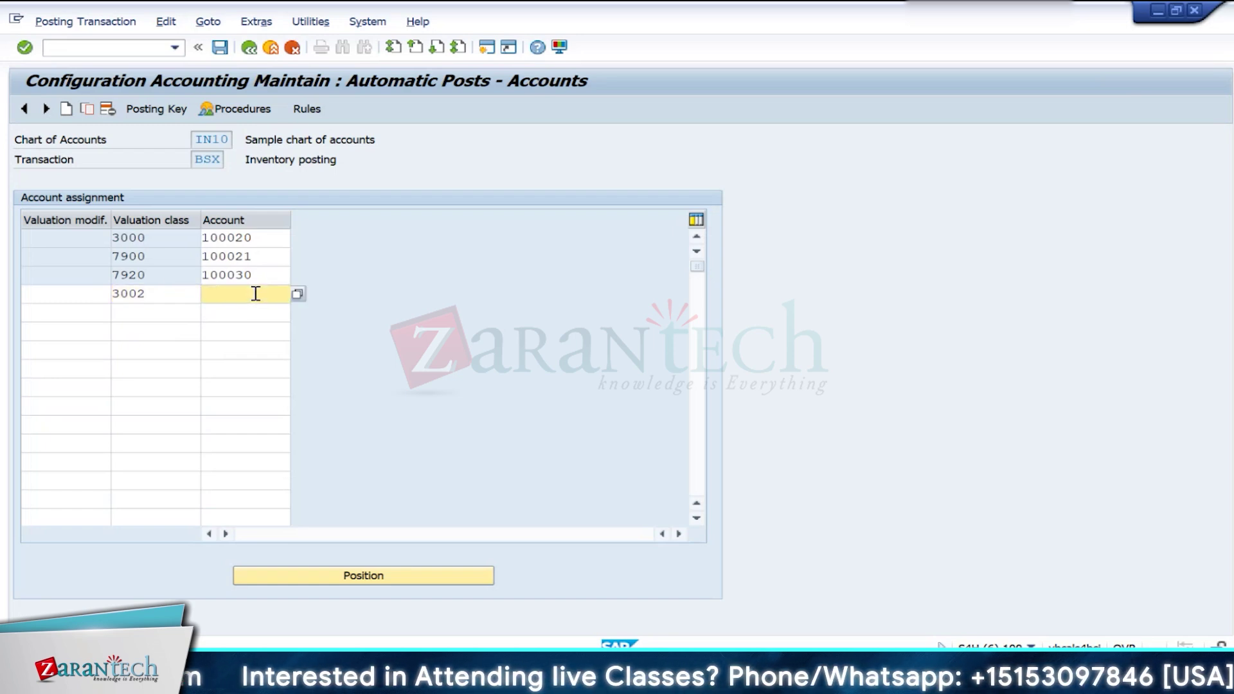
Step: Copy Consumables INV account 100023 from the G/L account display into the account cell for valuation class 3002
key(alt+Tab)
key(alt+Tab)
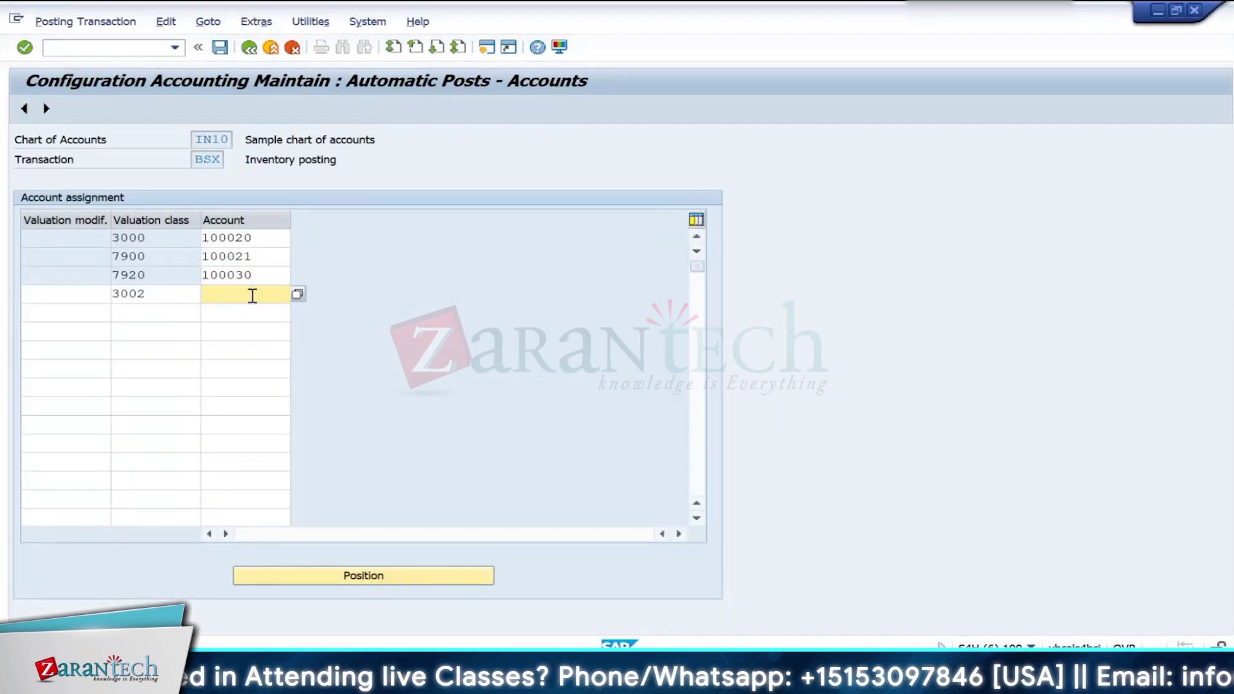
key(alt+Tab)
key(alt+Tab)
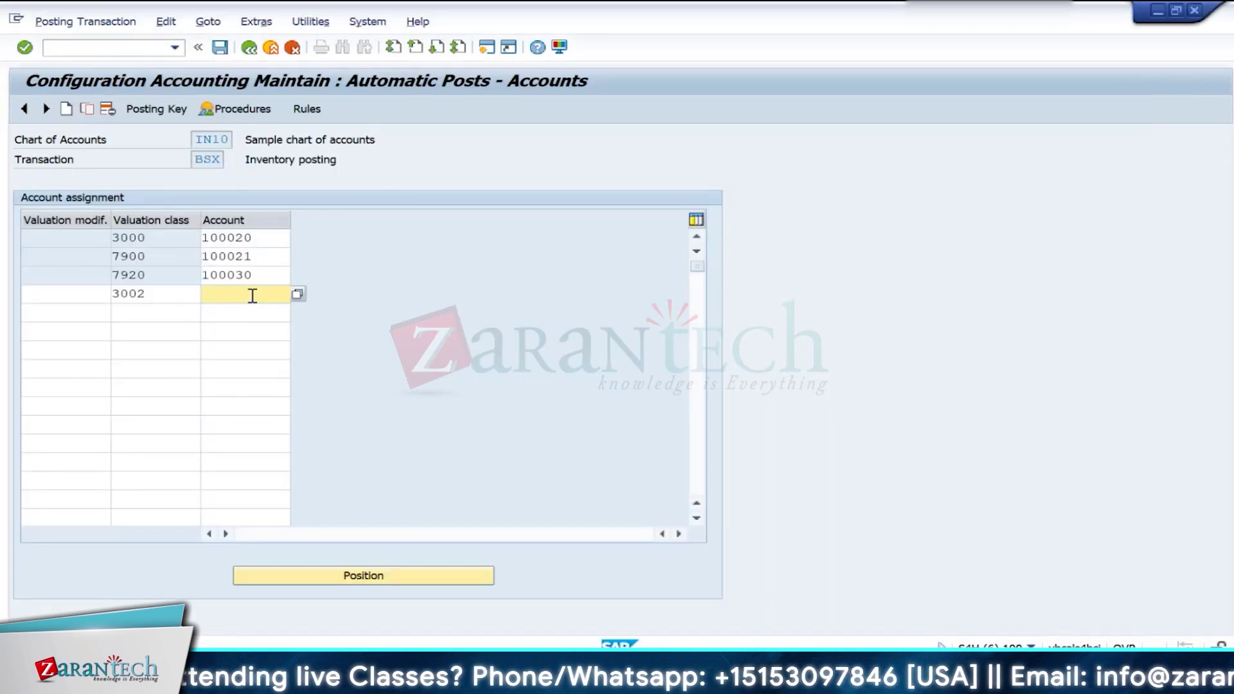
key(alt+Tab)
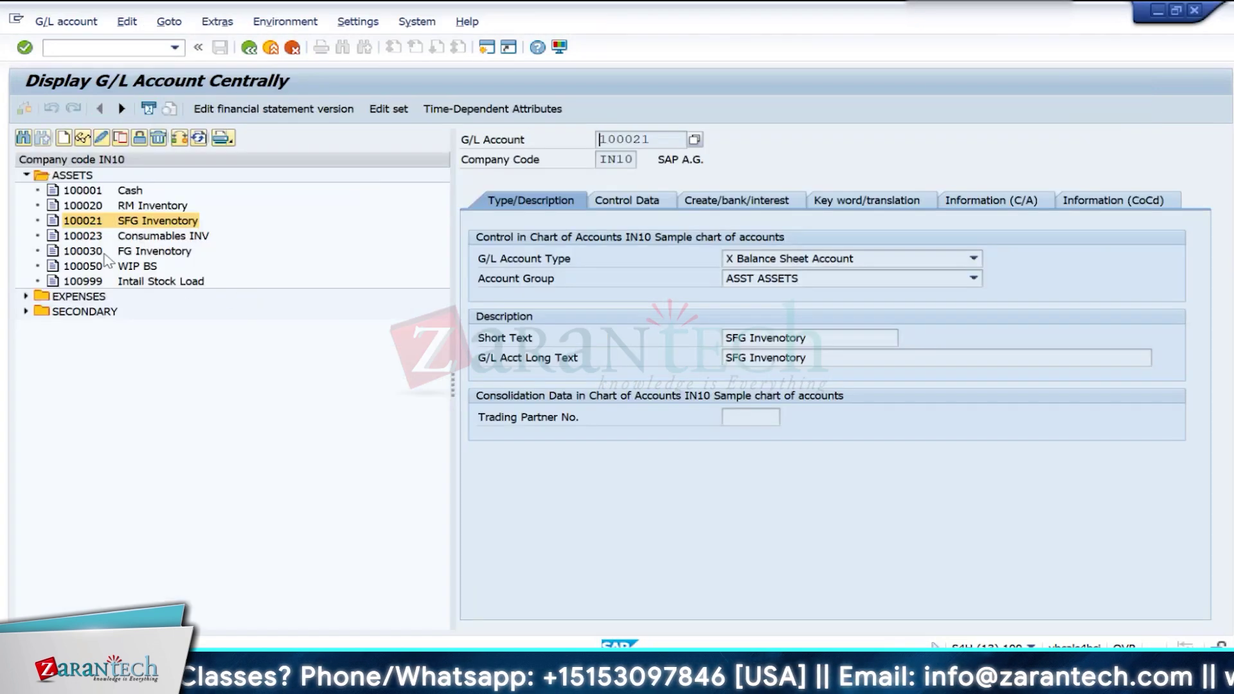
click(80, 236)
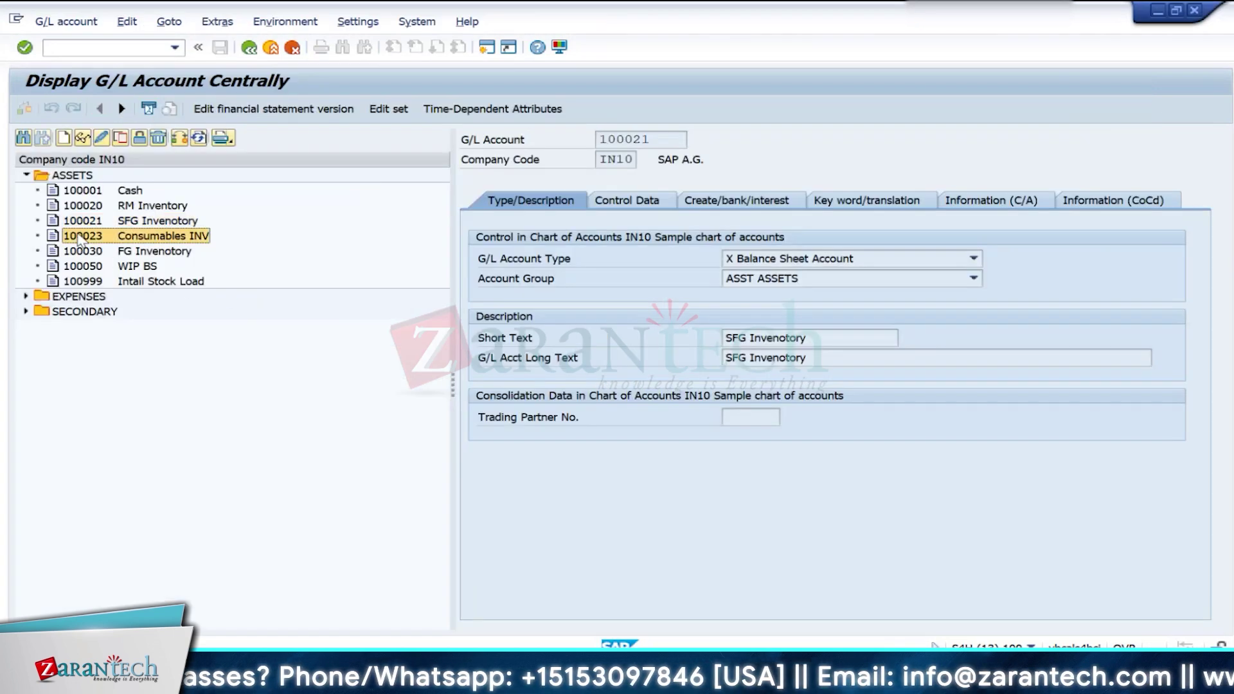
double_click(661, 140)
key(ctrl+c)
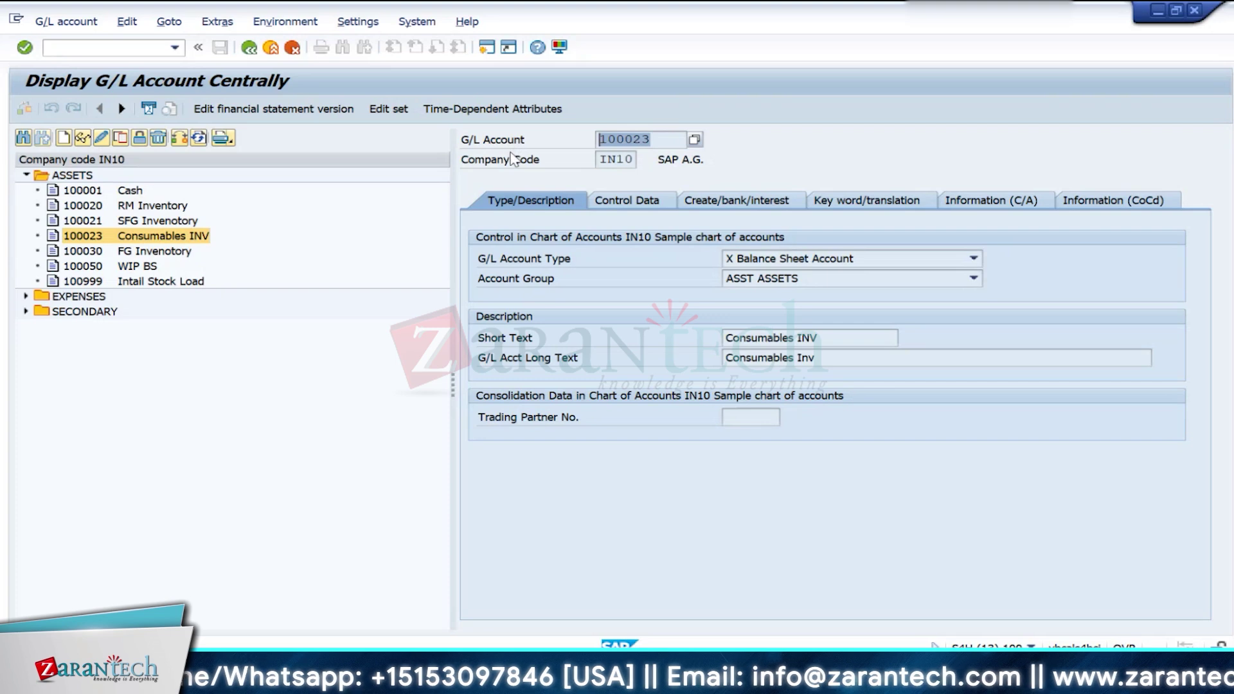
key(alt+Tab)
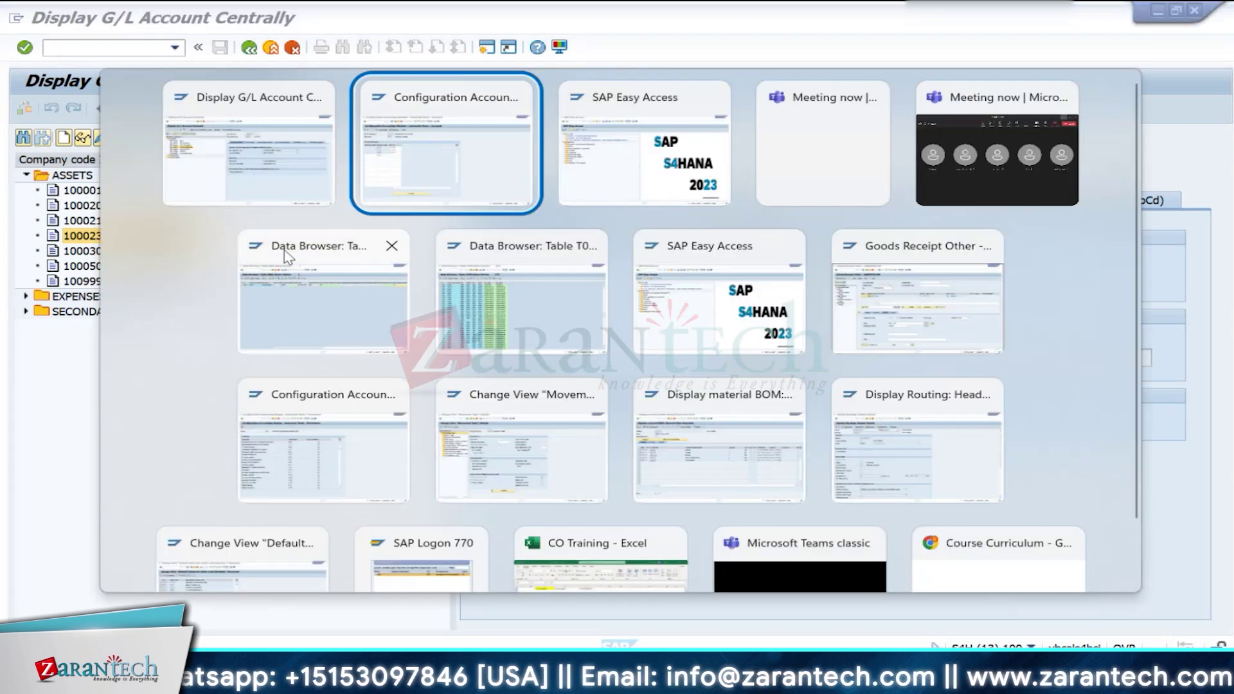
key(ctrl+v)
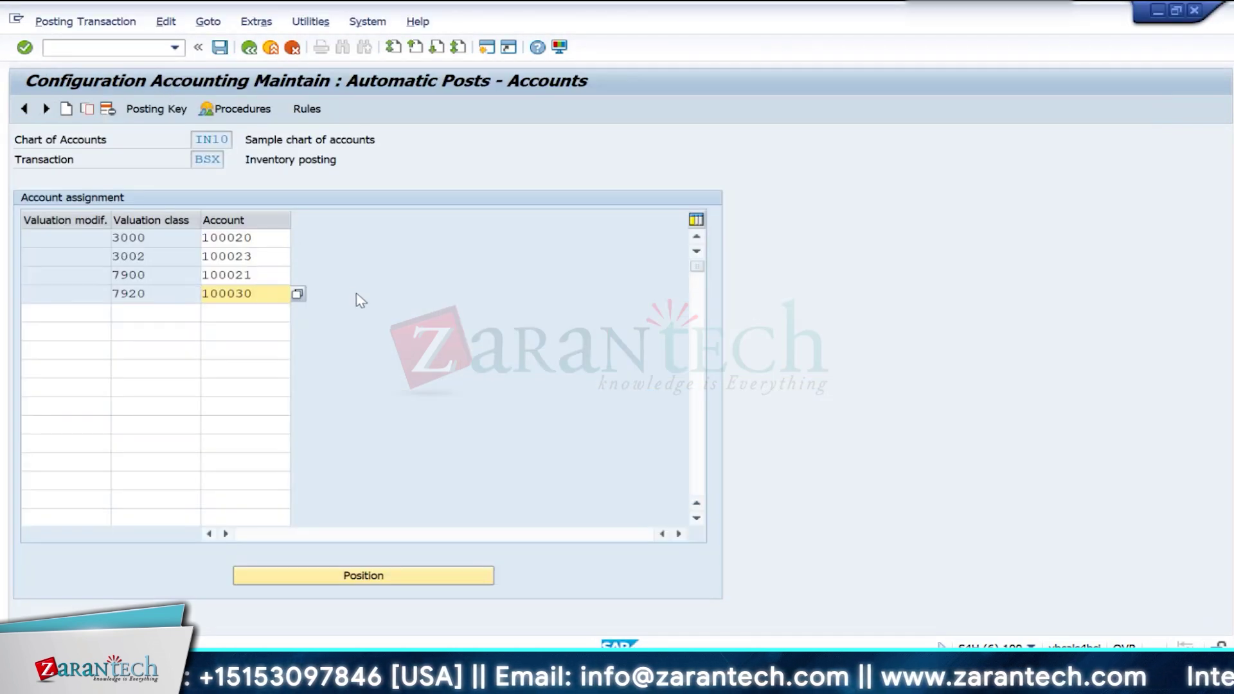
Step: Confirm the new BSX account assignments and save them under the proposed customizing request
key(Return)
click(220, 47)
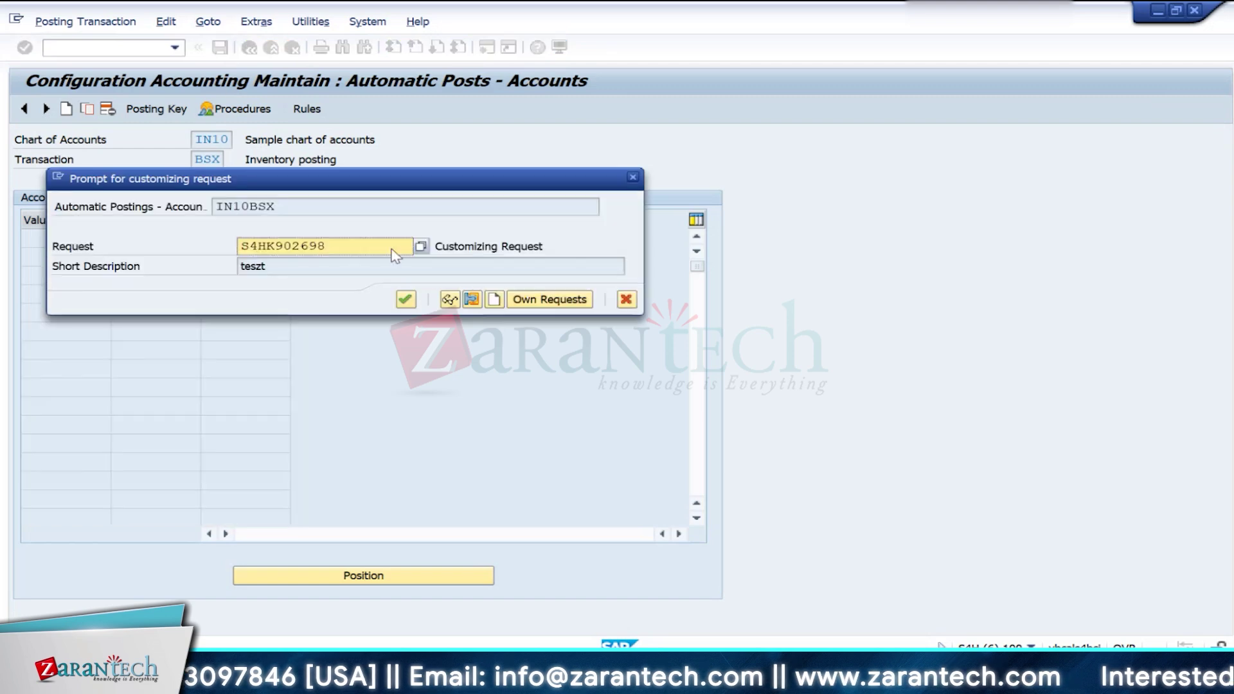
click(412, 307)
Step: Run transaction ck13n in the session showing the posting procedures and display FG100's cost estimate for plant IN10 with costing variant ZPC1
key(alt+Tab)
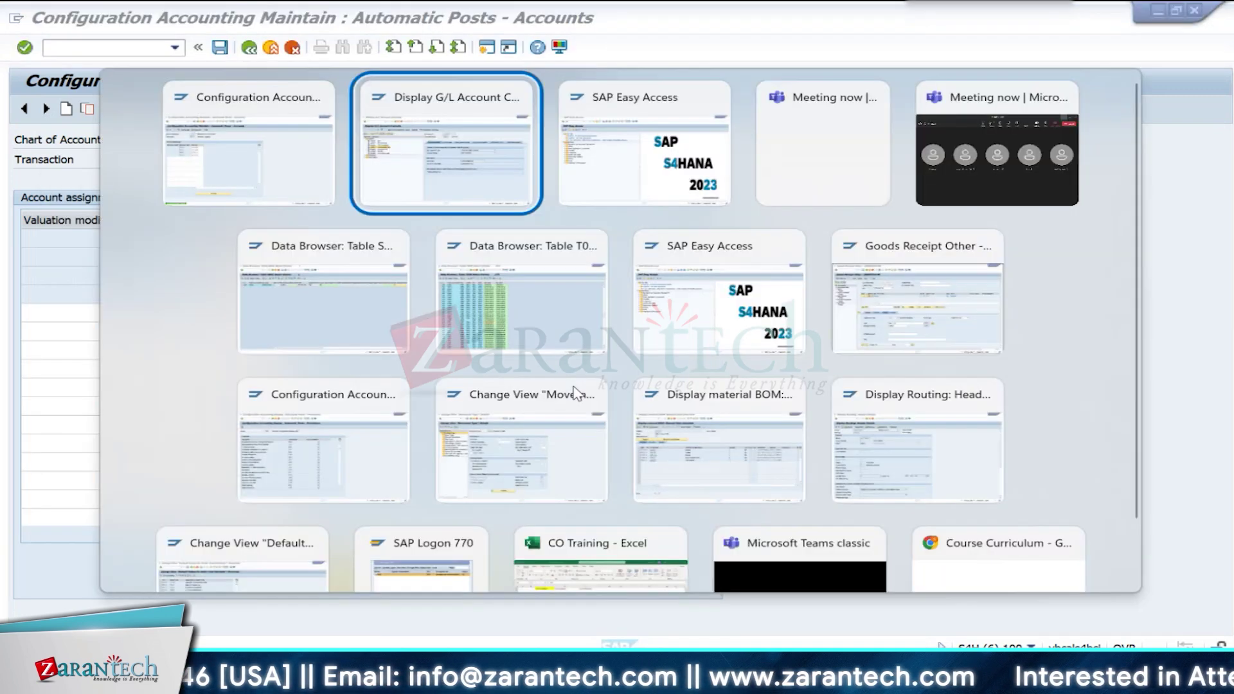
key(alt+Tab)
key(alt+Tab)
key(alt+Tab)
key(alt+Tab)
key(alt+Tab)
key(alt+Tab)
key(alt+Tab)
key(alt+Tab)
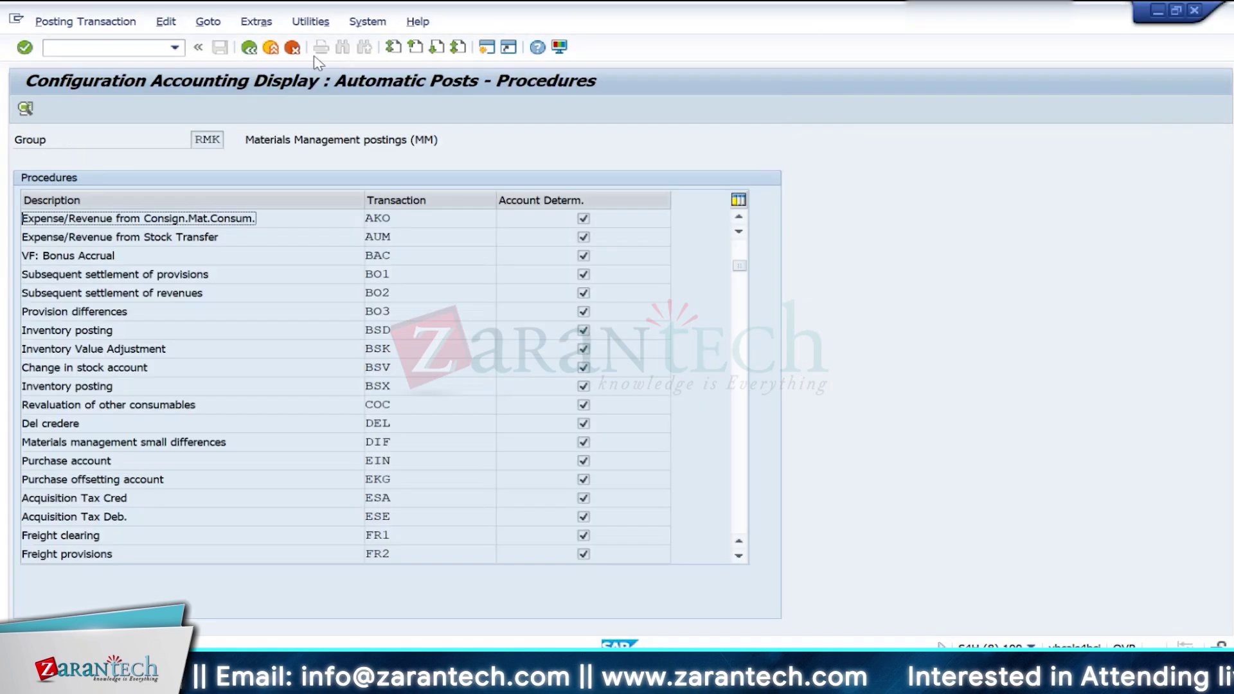
click(271, 47)
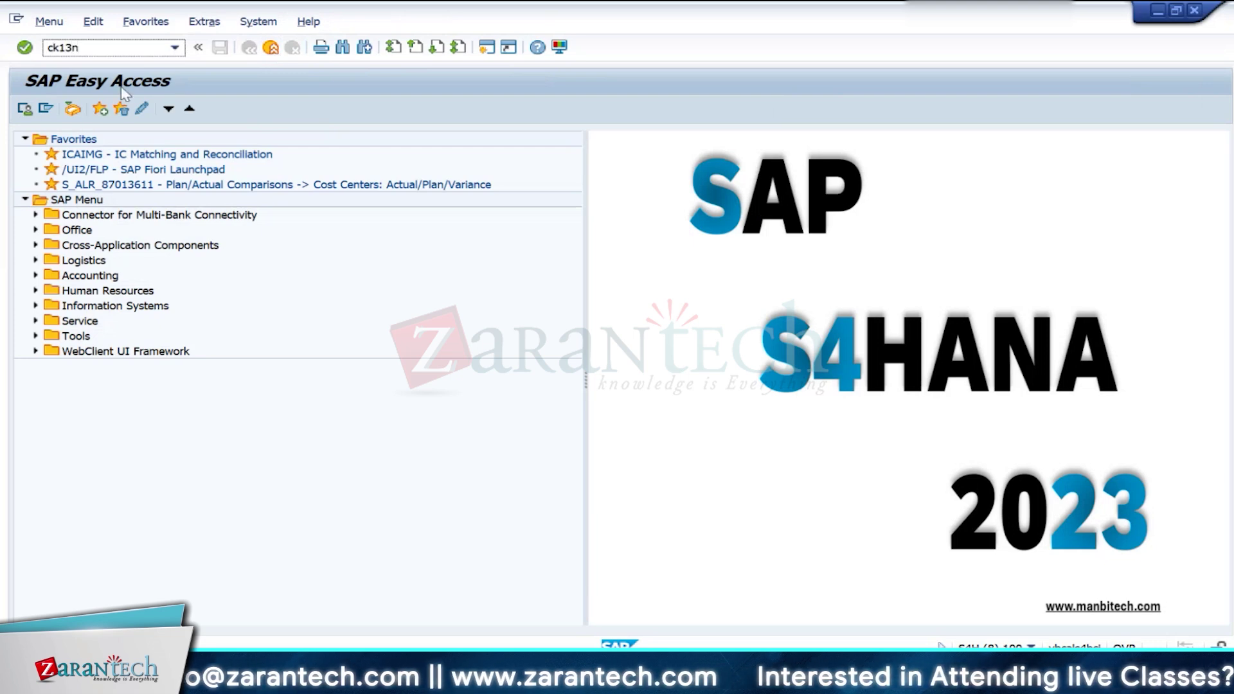
key(Return)
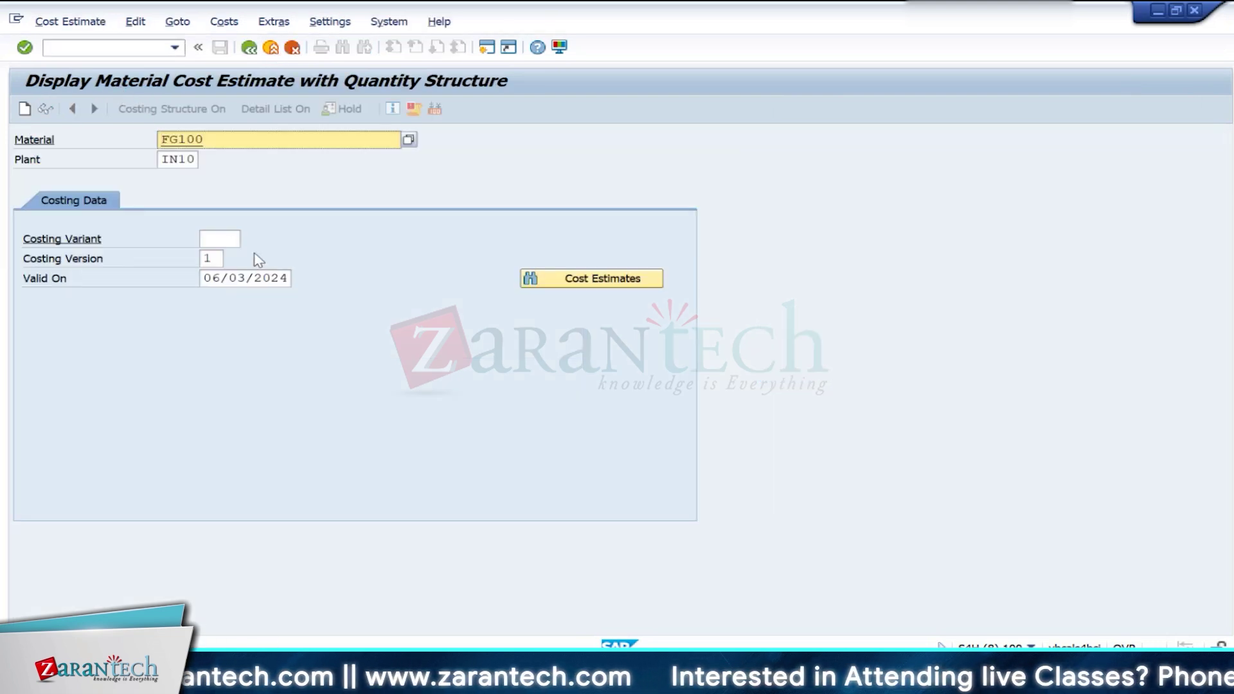
click(230, 239)
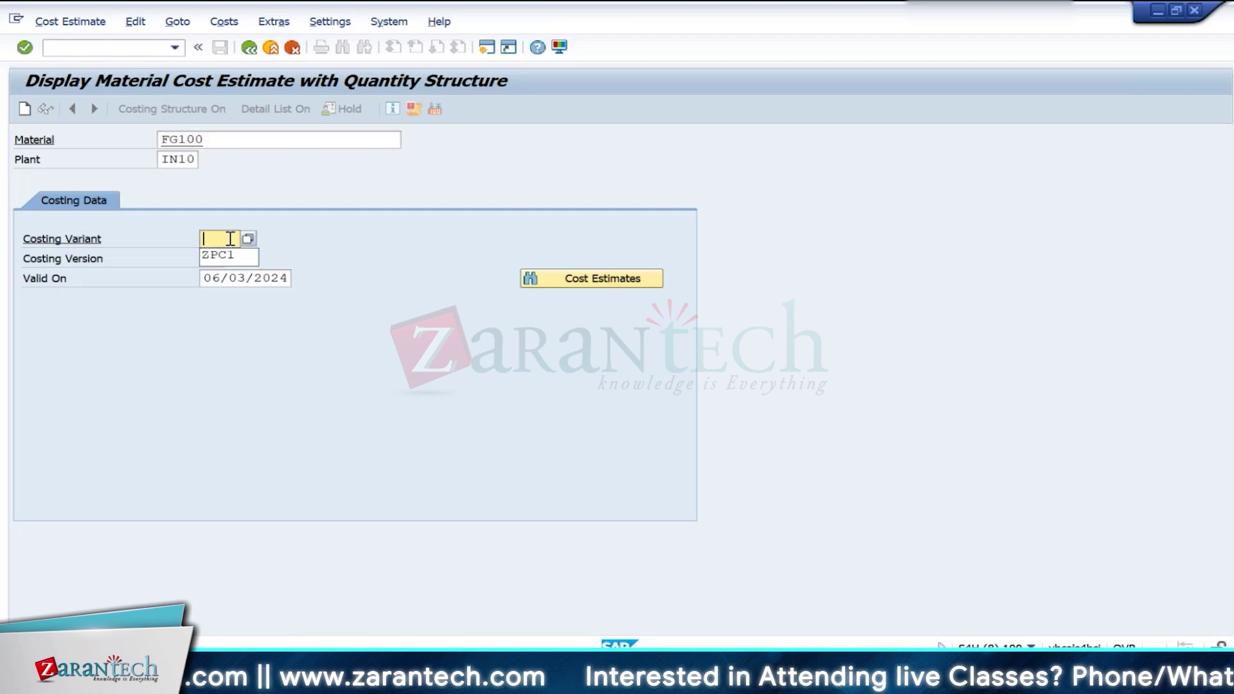
key(Return)
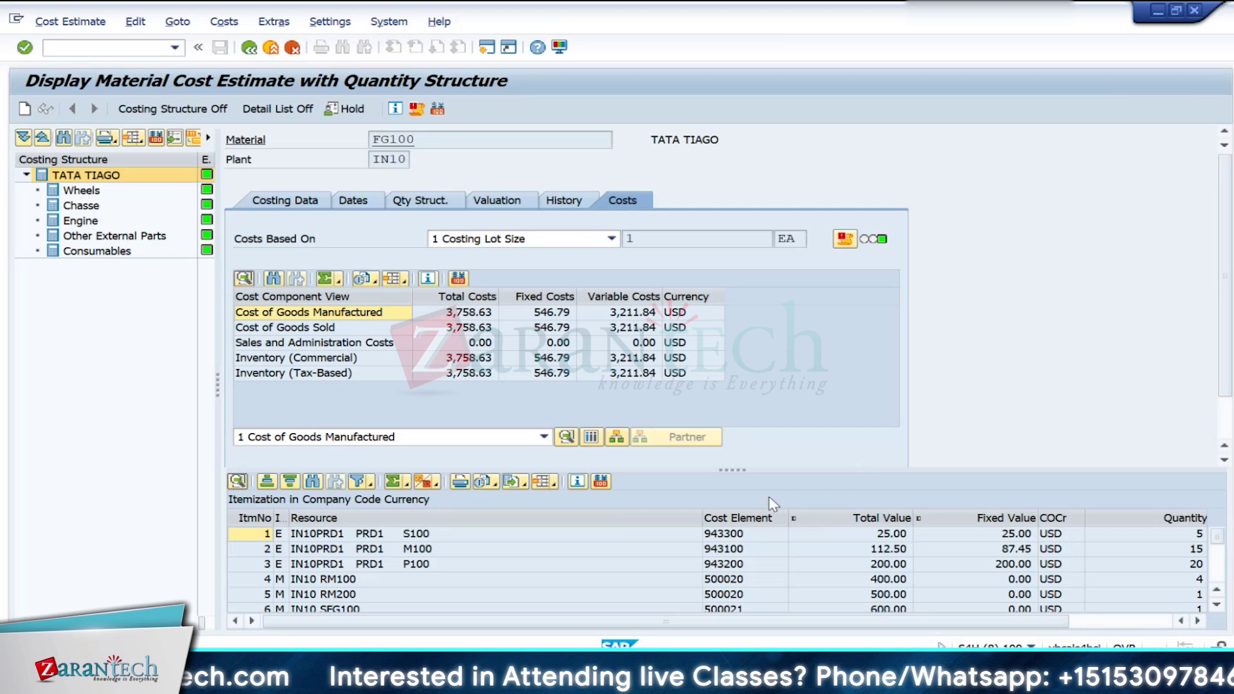
Step: Enlarge the cost estimate's itemization and review the cost elements of materials RM200, SFG100 and RM300
drag(735, 470, 756, 271)
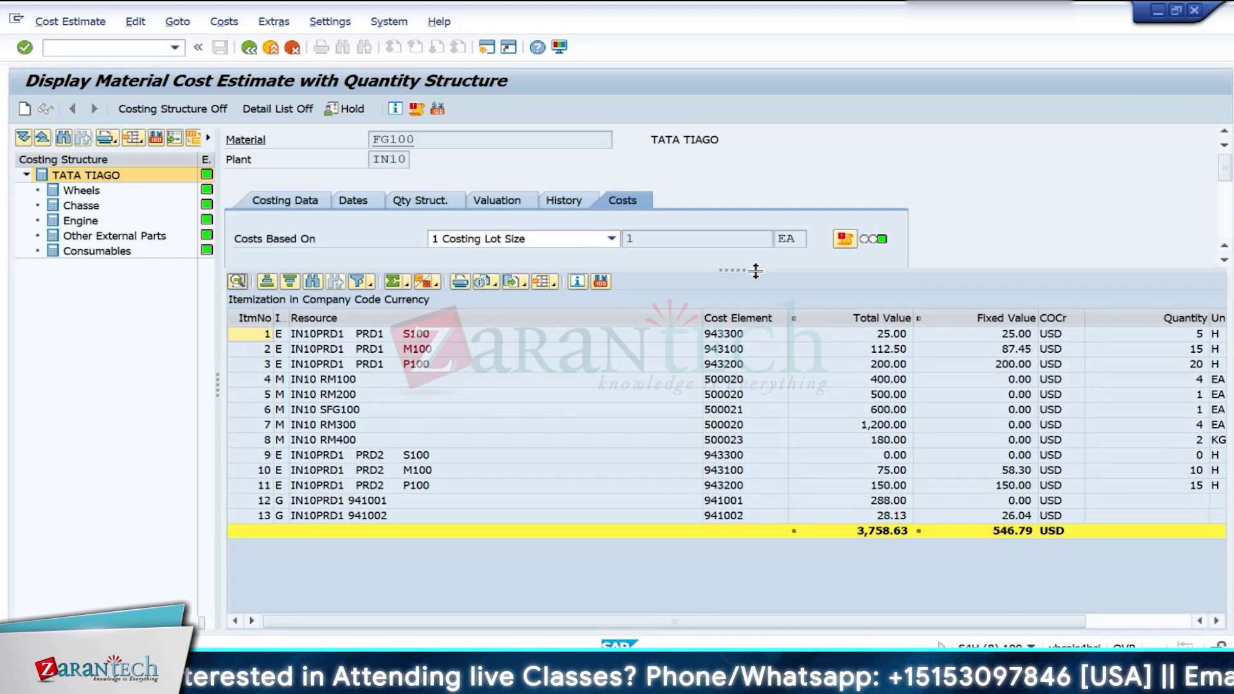
click(408, 396)
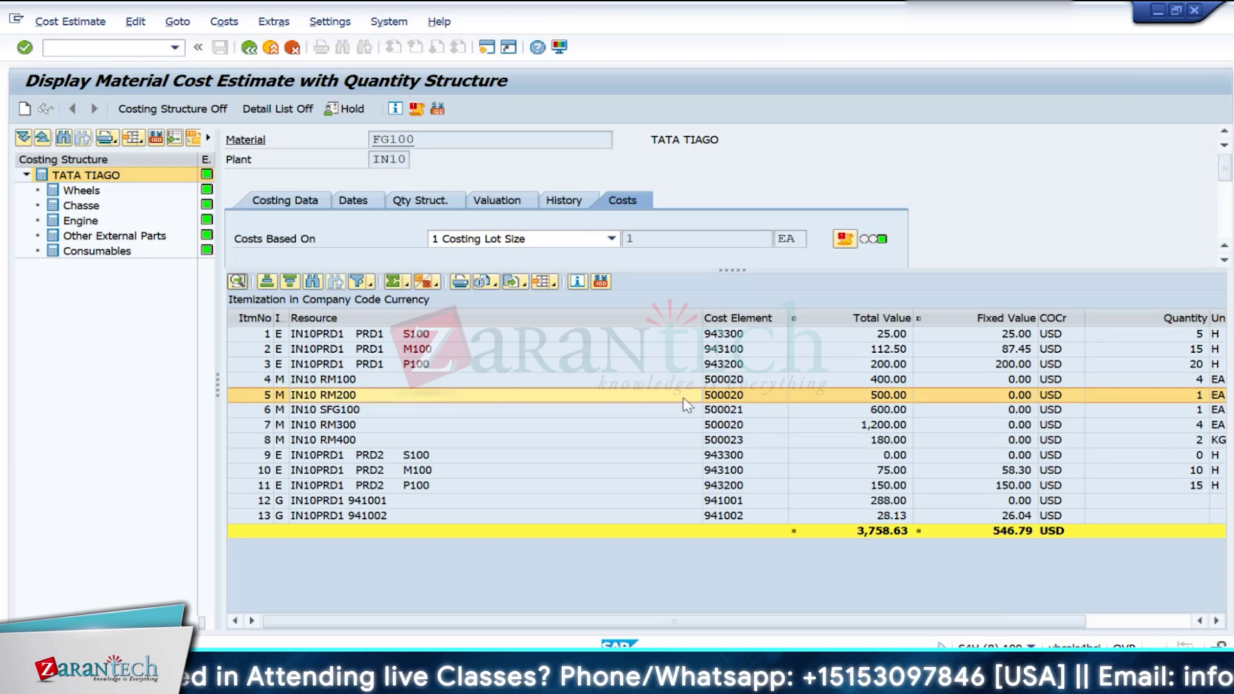
click(742, 410)
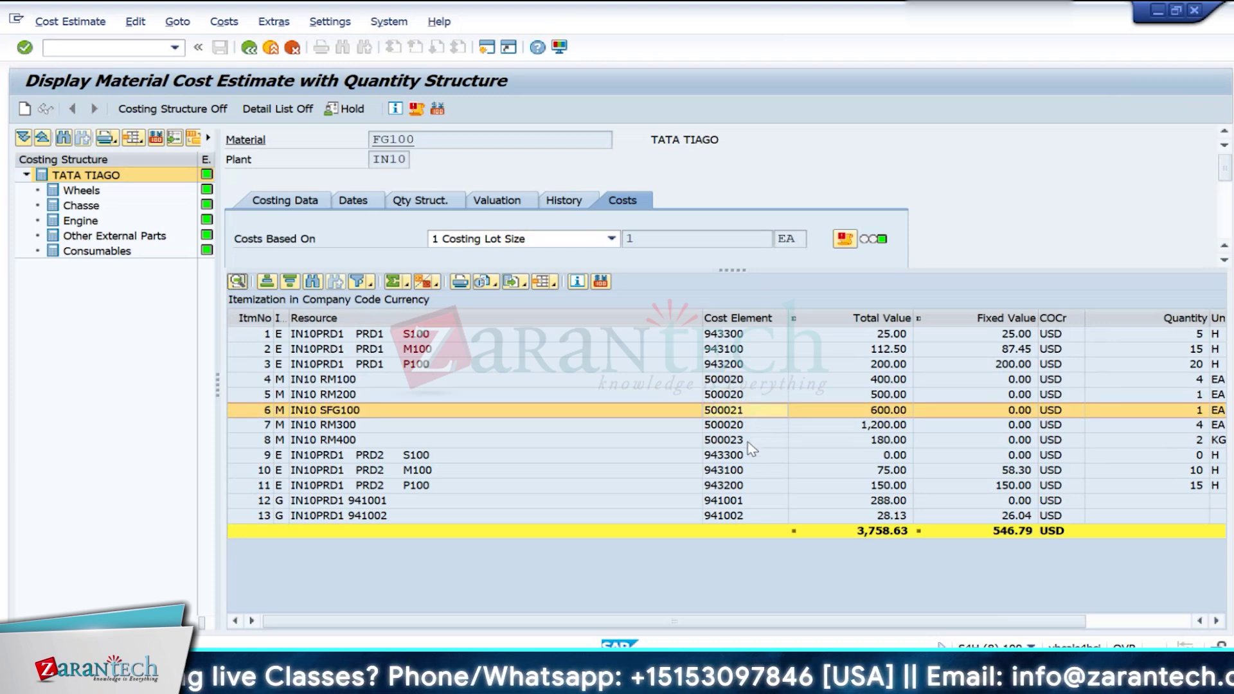
click(744, 427)
Step: Open material RM400 from the itemization and compare its Accounting 1 valuation class with the BSX account assignments
click(744, 440)
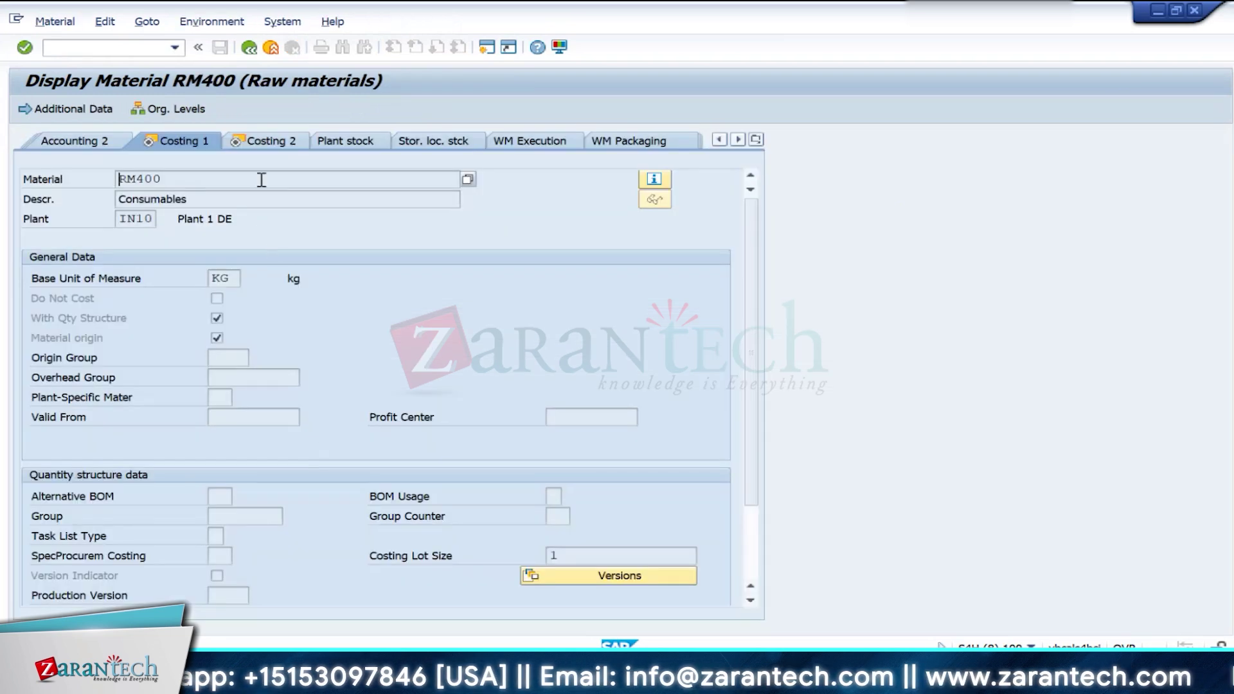
click(99, 143)
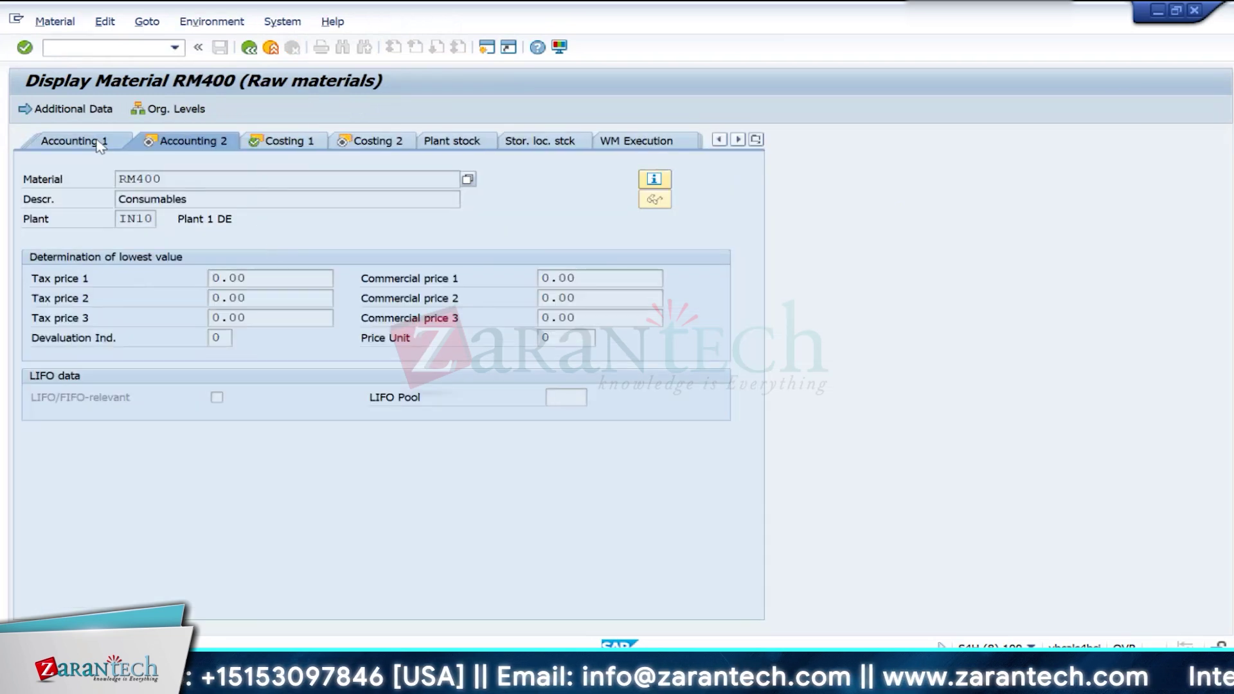
click(100, 145)
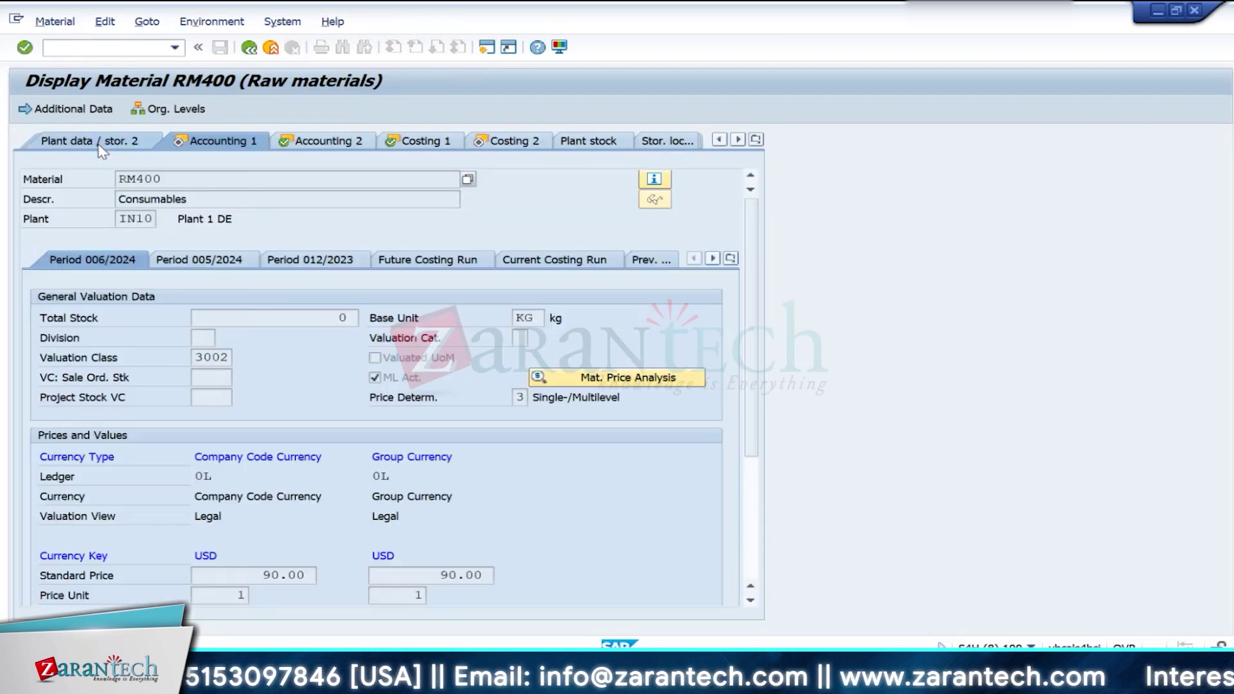
click(211, 358)
key(alt+Tab)
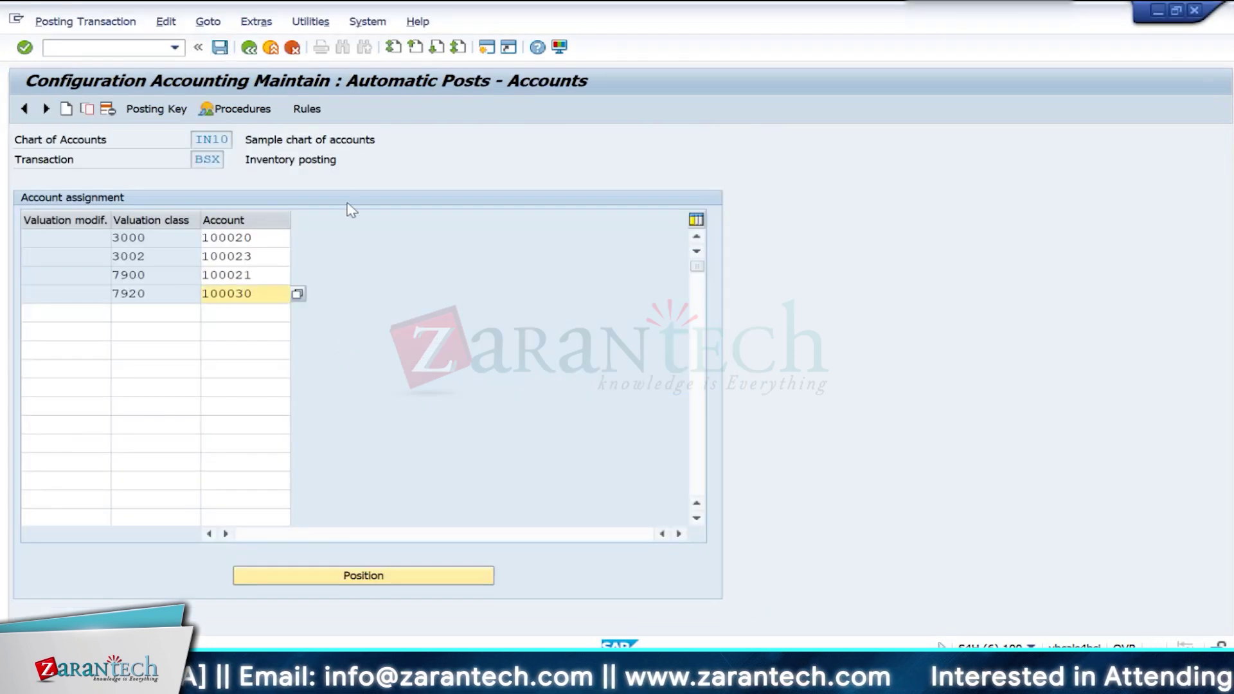
key(alt+Tab)
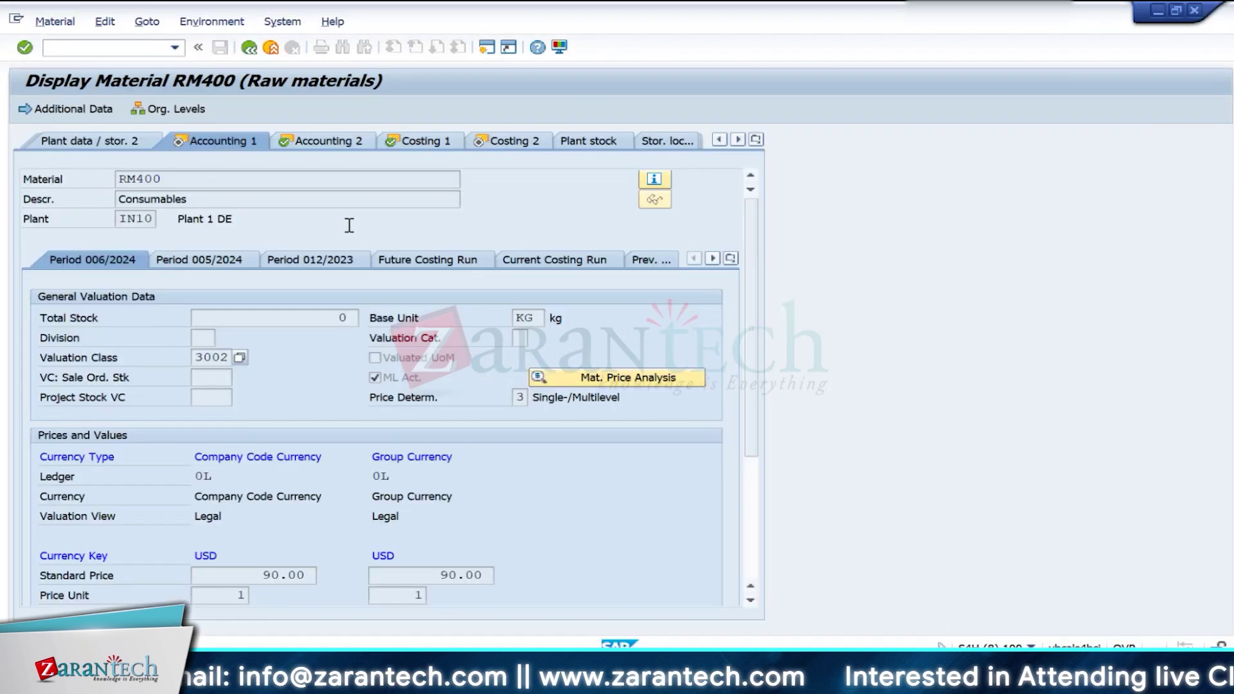
key(alt+Tab)
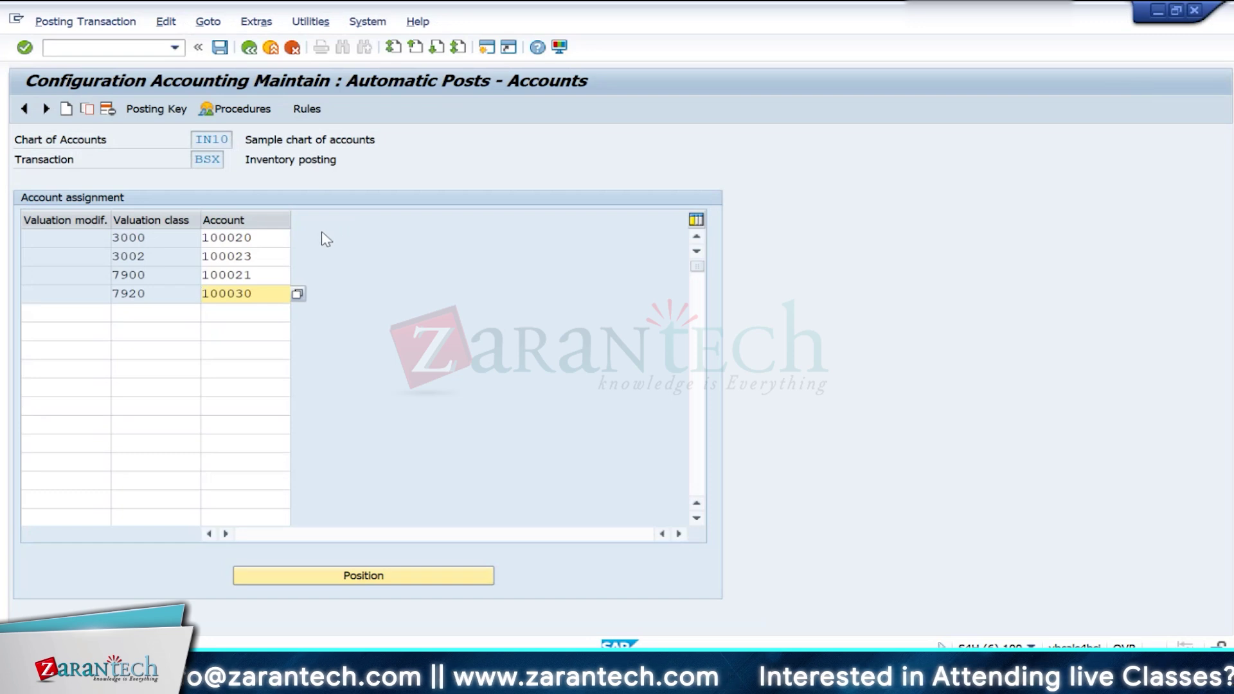
Step: Leave the automatic postings configuration and switch to the session with the open goods receipt for Wheels
click(248, 49)
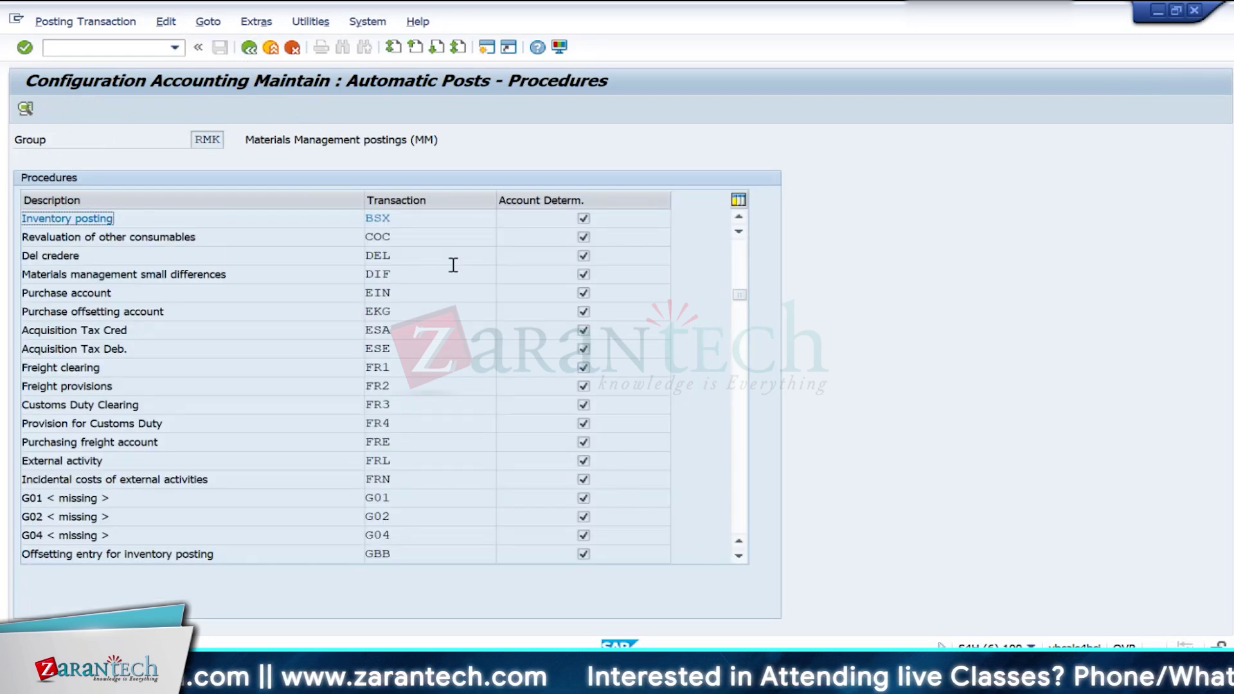
click(248, 48)
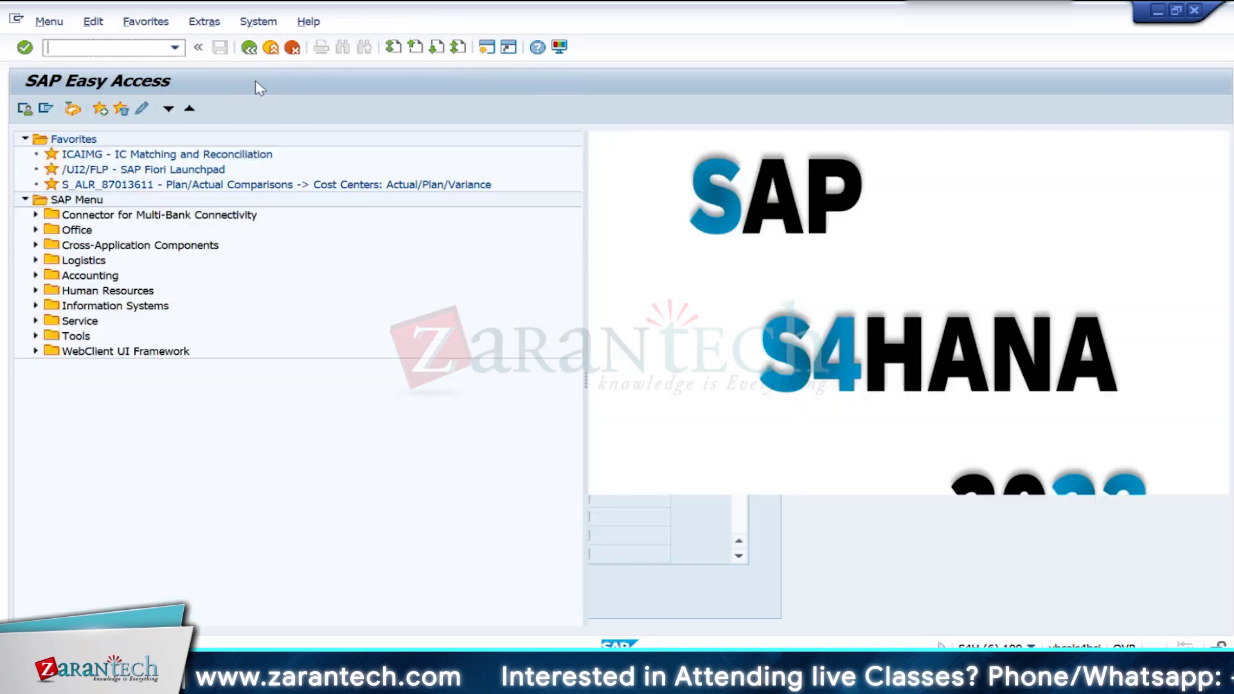
key(alt+Tab)
key(alt+Tab)
key(alt+Tab)
key(alt+Tab)
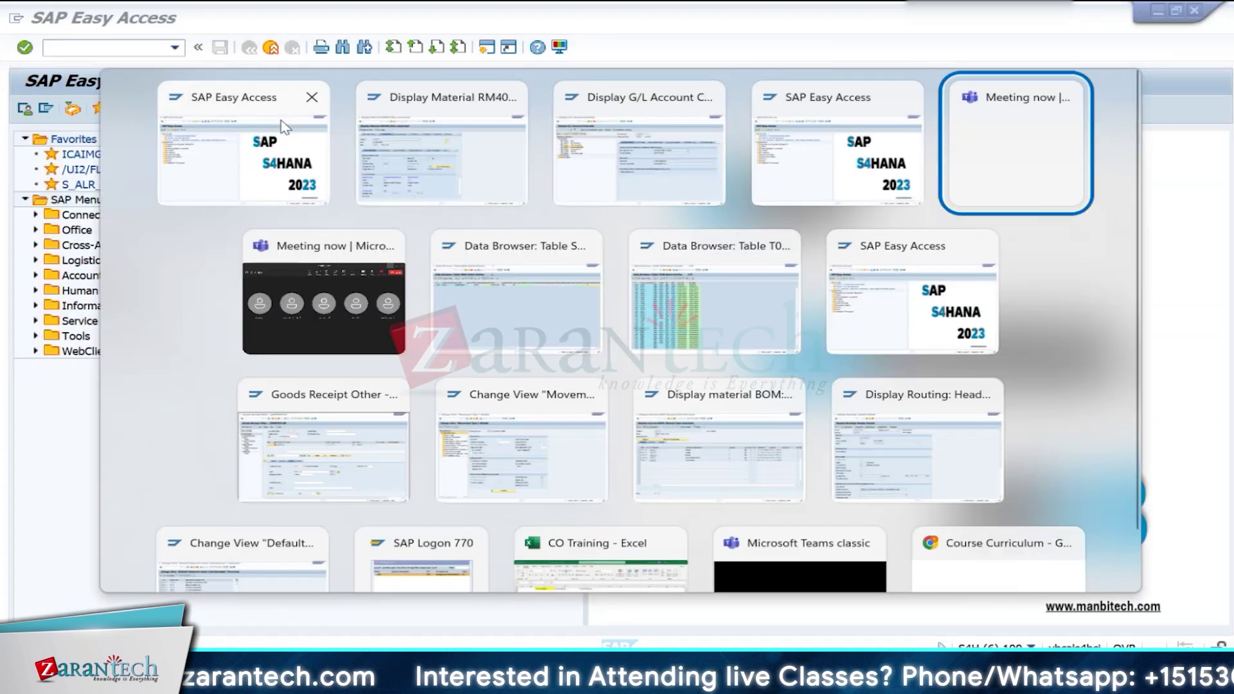
key(alt+Tab)
key(alt+Tab)
key(alt+Tab)
key(alt+Tab)
key(alt+Tab)
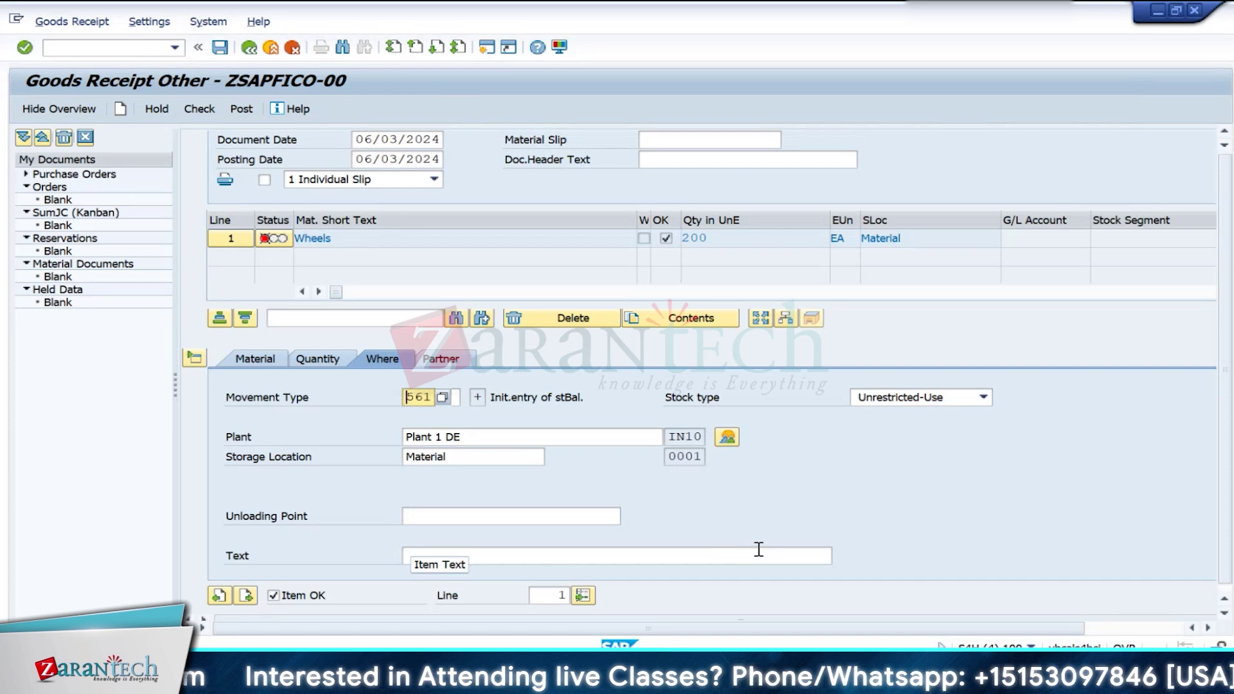
Step: Check the goods receipt for 200 EA of Wheels, try to post it, and open the long text of the logged message
click(199, 109)
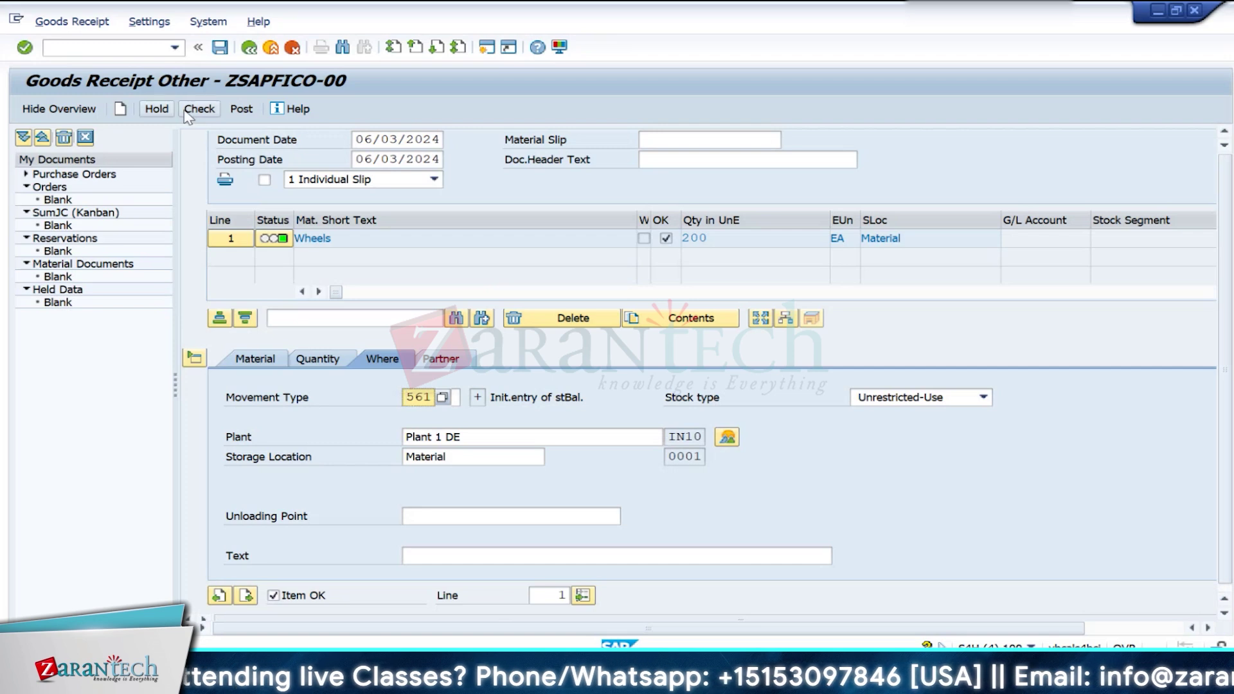
click(242, 110)
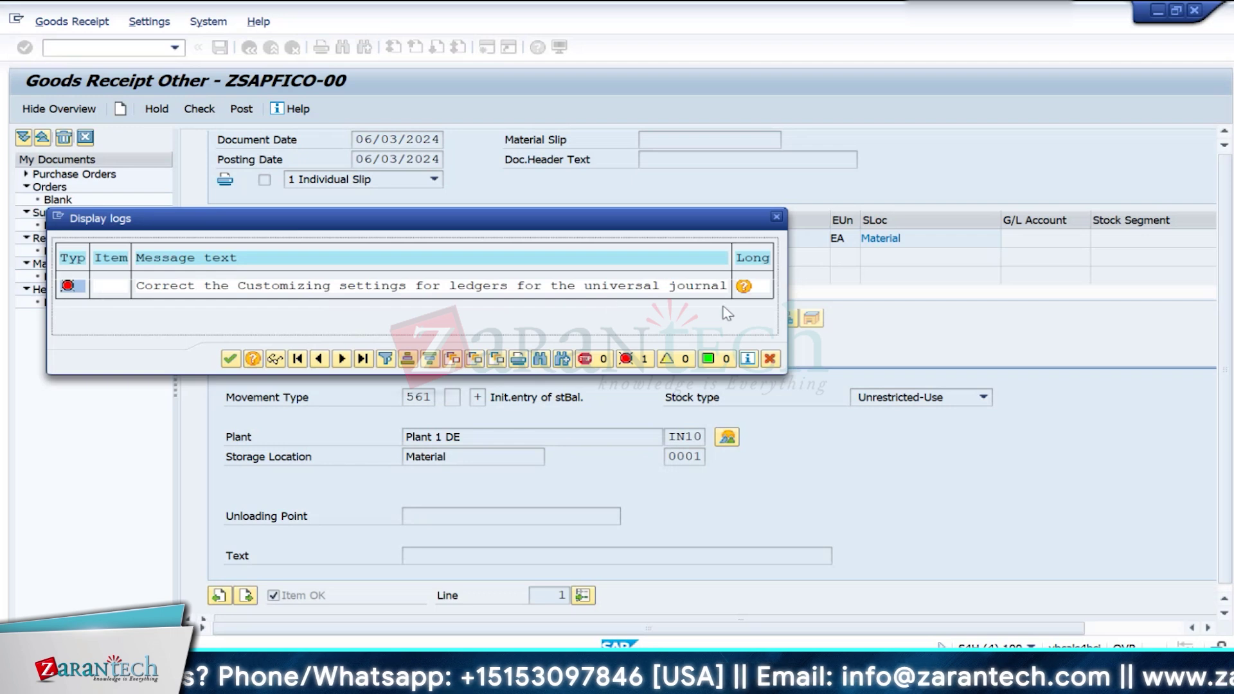
click(744, 287)
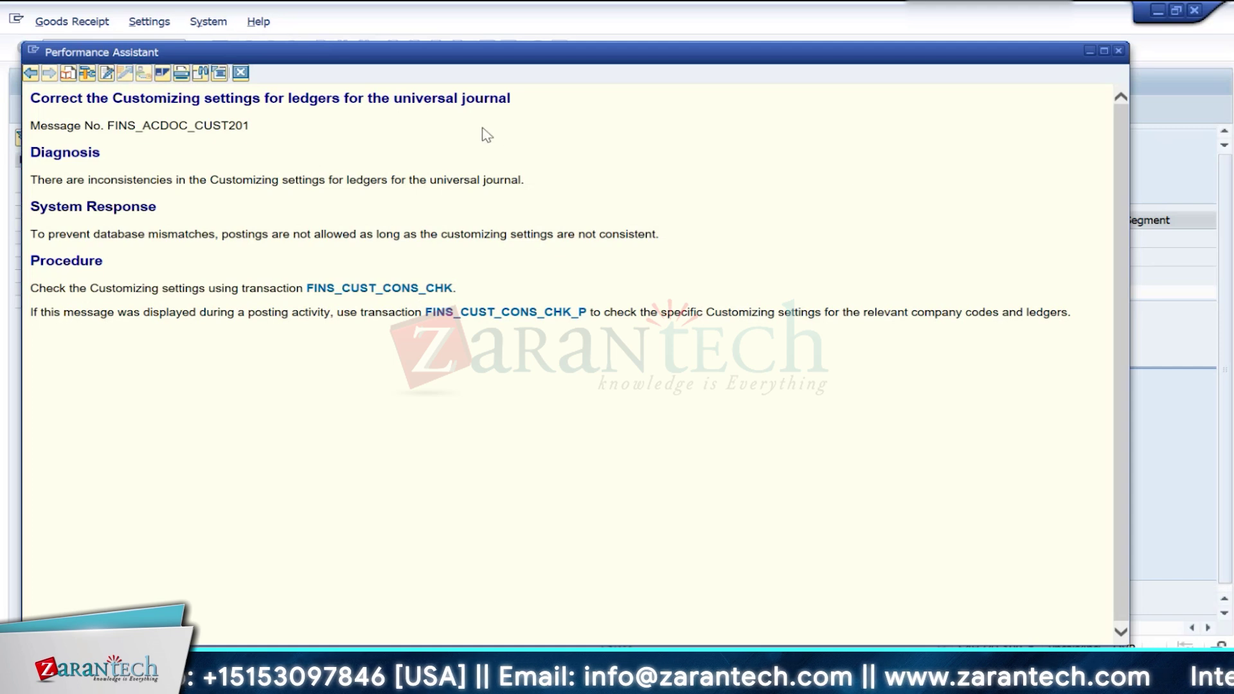
Step: Examine the IN10 ledger 0L message in the FINS_CUST_CONS_CHK check log and run the posting-specific check FINS_CUST_CONS_CHK_P
click(358, 289)
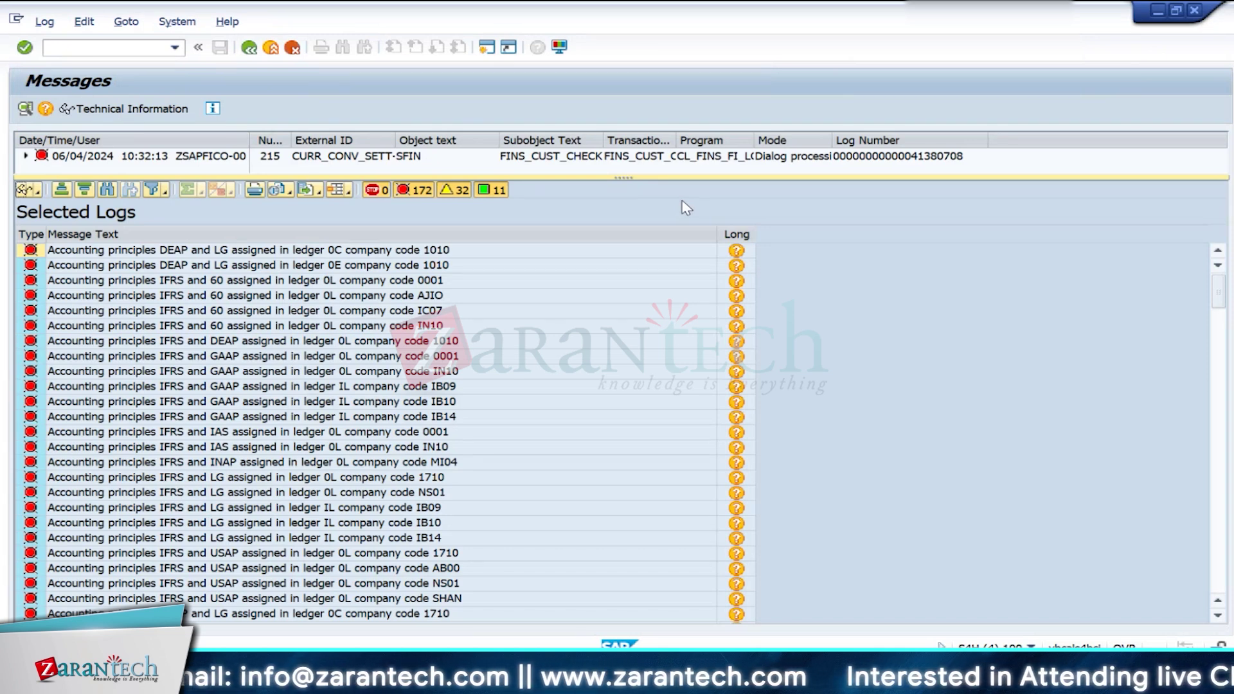
click(449, 372)
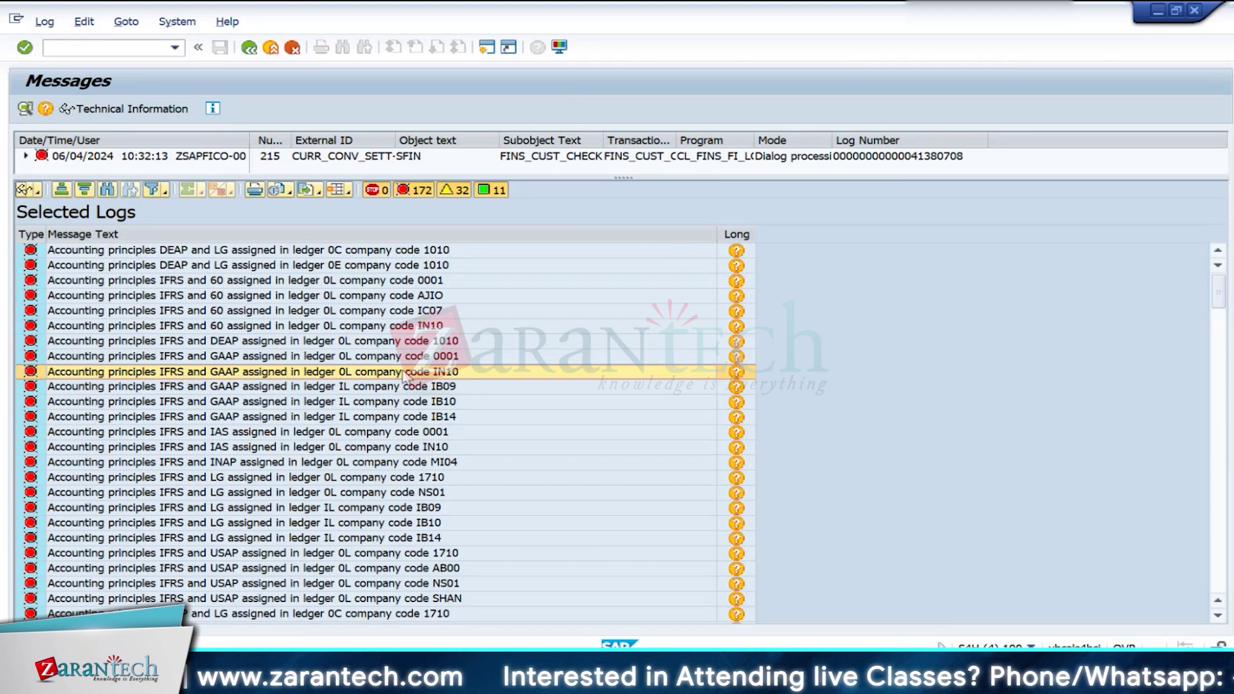
click(739, 374)
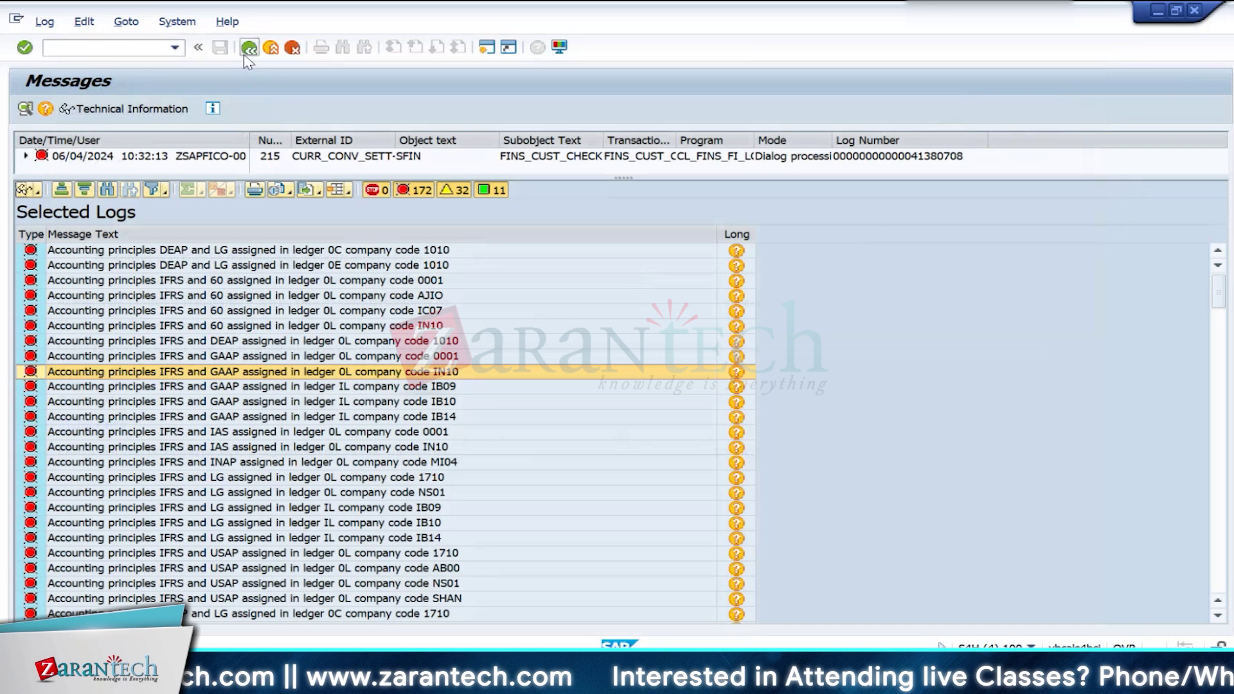
click(245, 54)
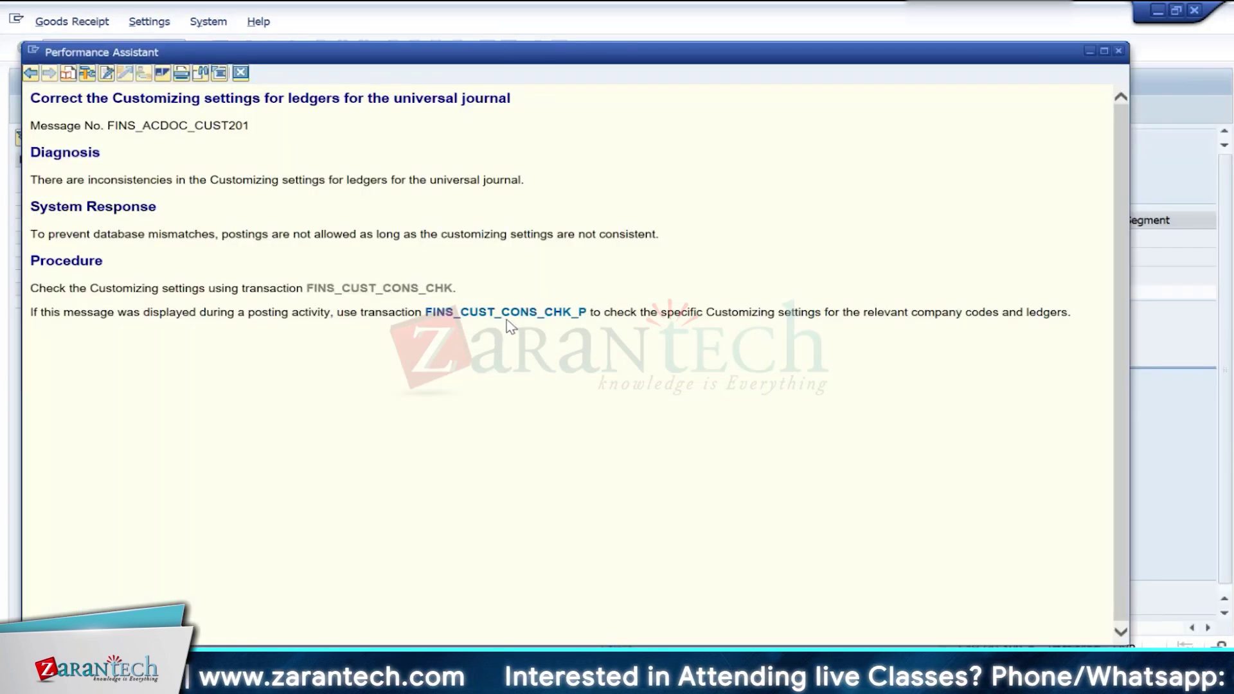
click(507, 316)
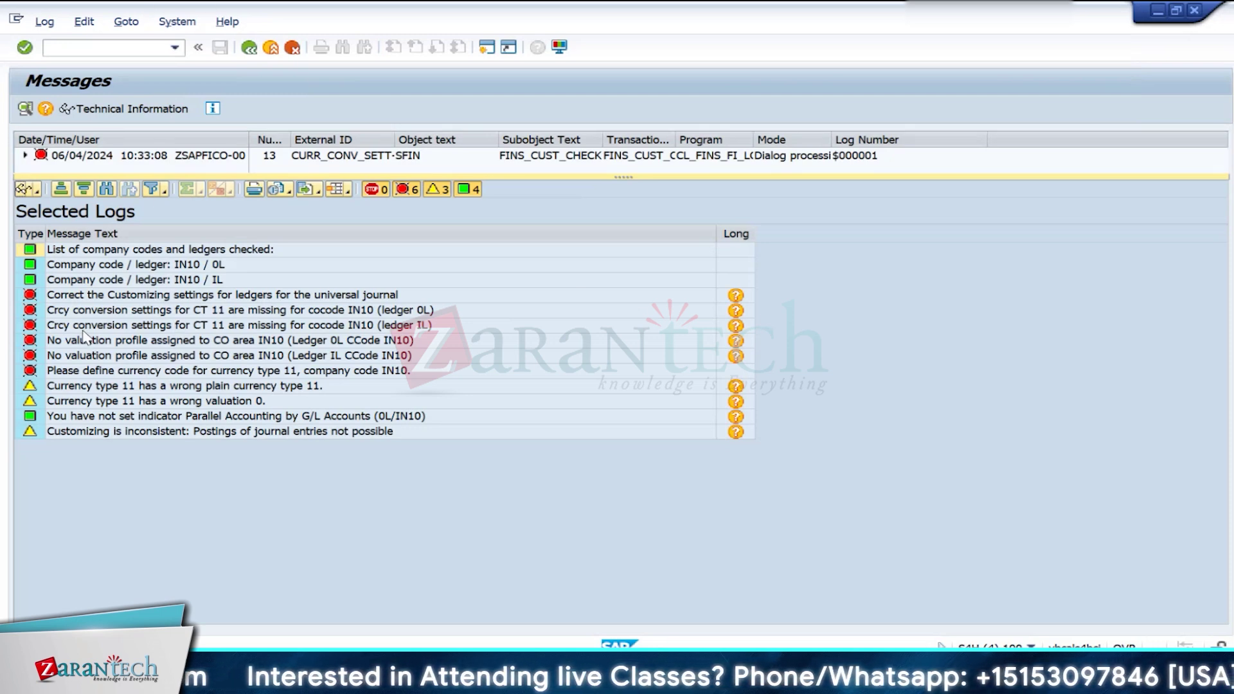
Step: Examine the check log's IN10 currency conversion and valuation profile messages, reading the long text of the ledger 0L valuation profile message
click(109, 314)
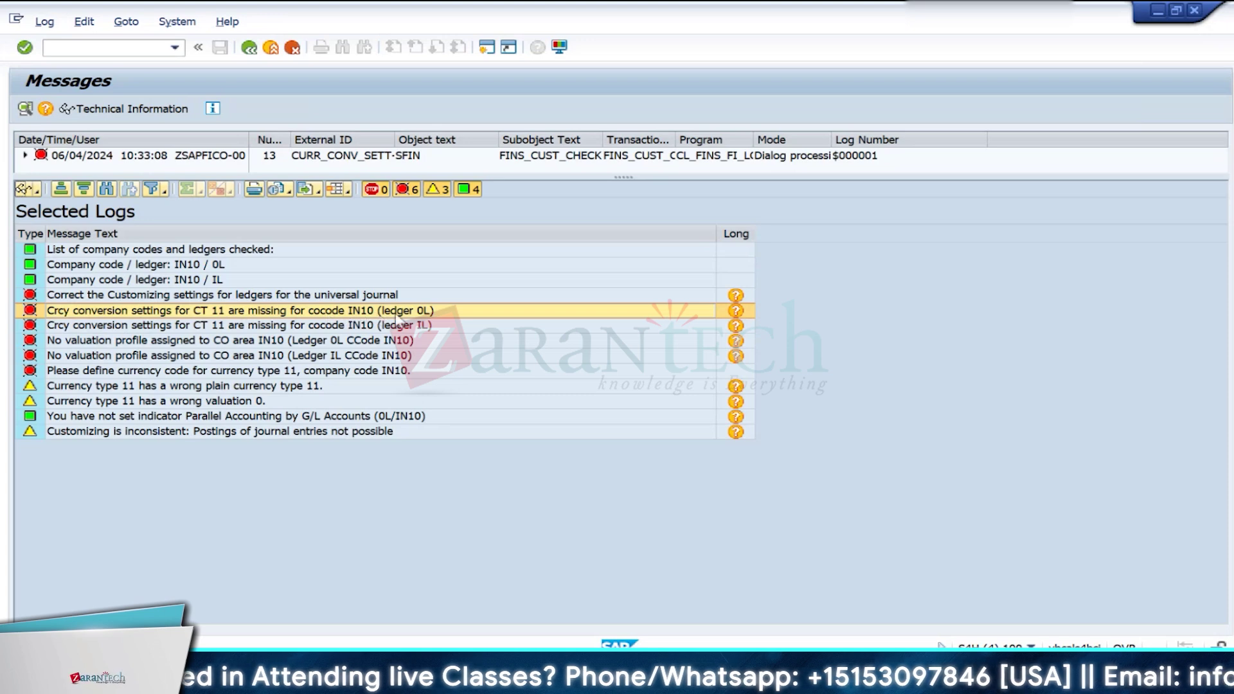
click(102, 328)
click(103, 342)
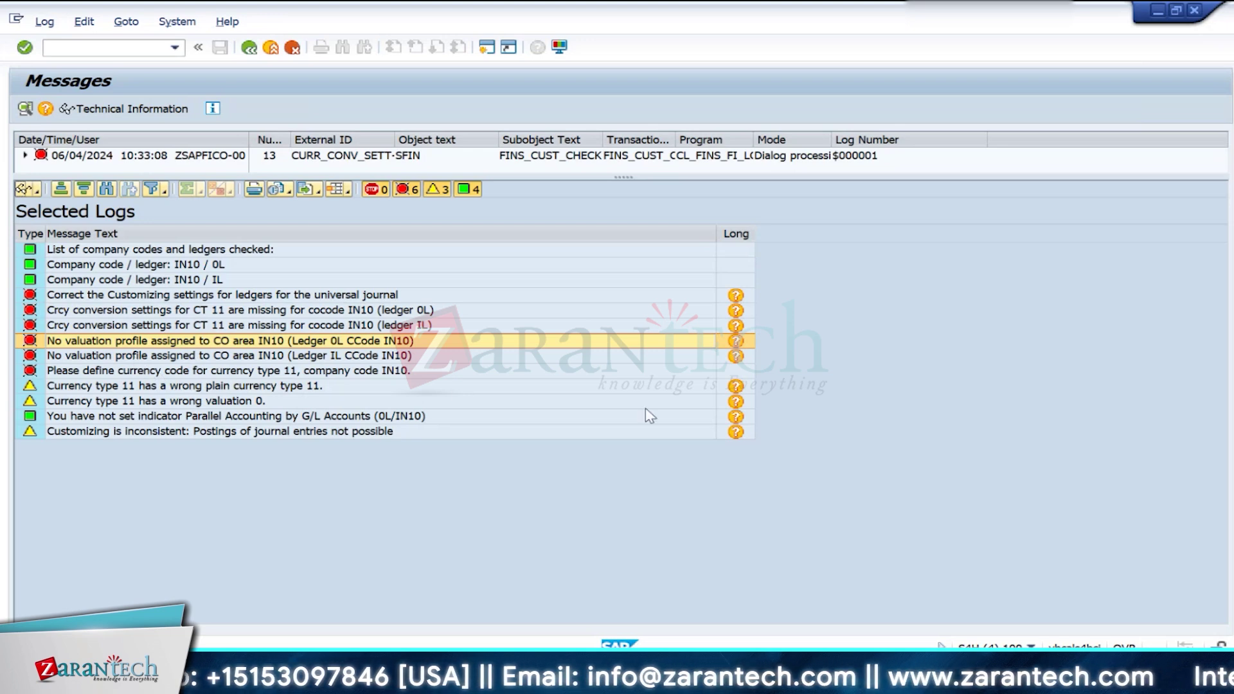
click(736, 341)
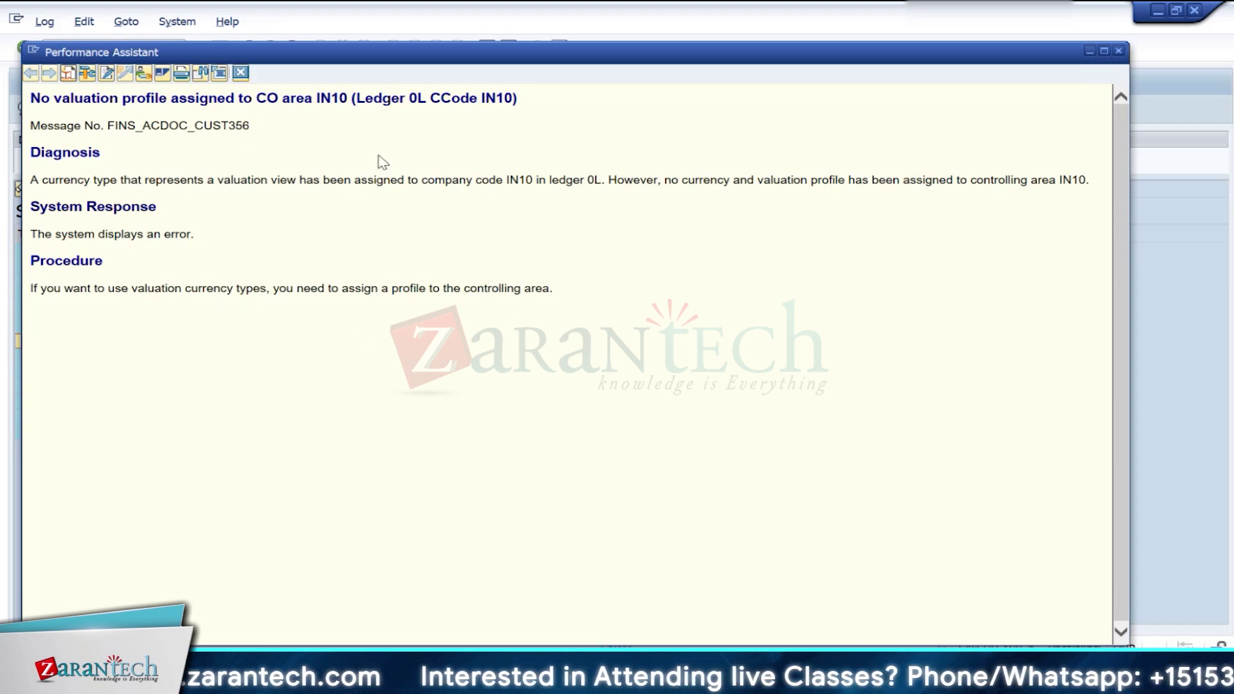
click(239, 72)
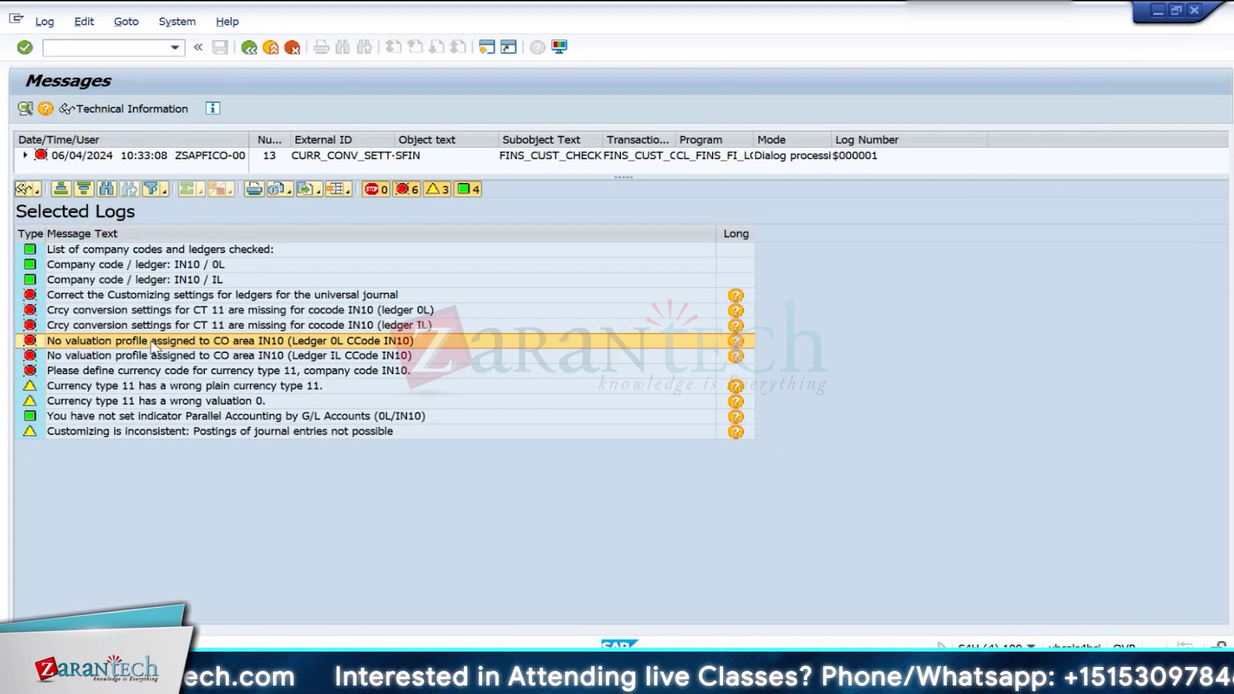
click(101, 317)
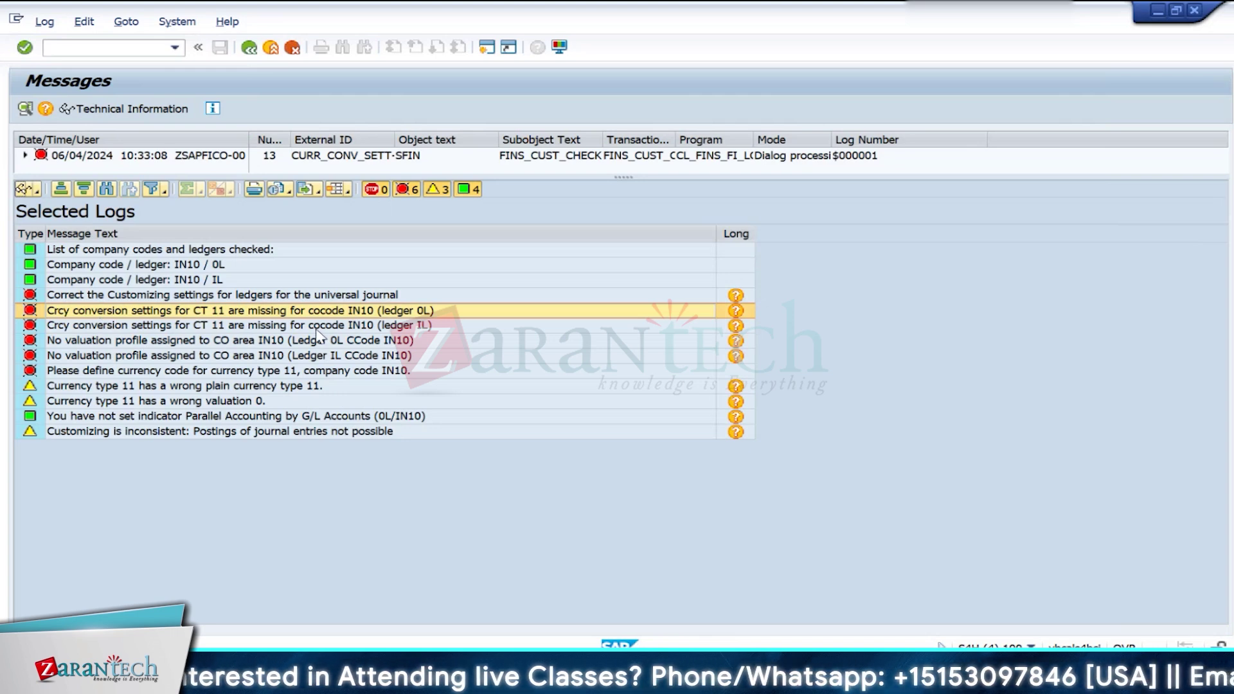
click(370, 329)
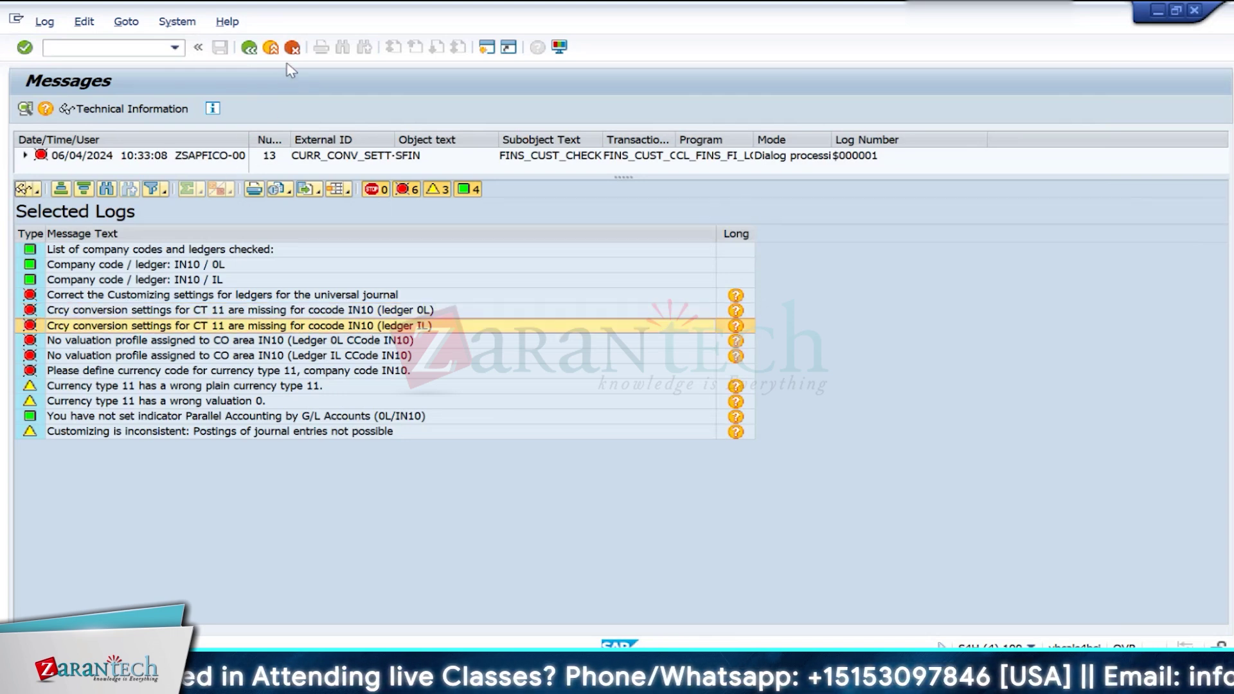
Step: Leave the check log and its message windows, and exit the Wheels goods receipt without saving the document
click(271, 49)
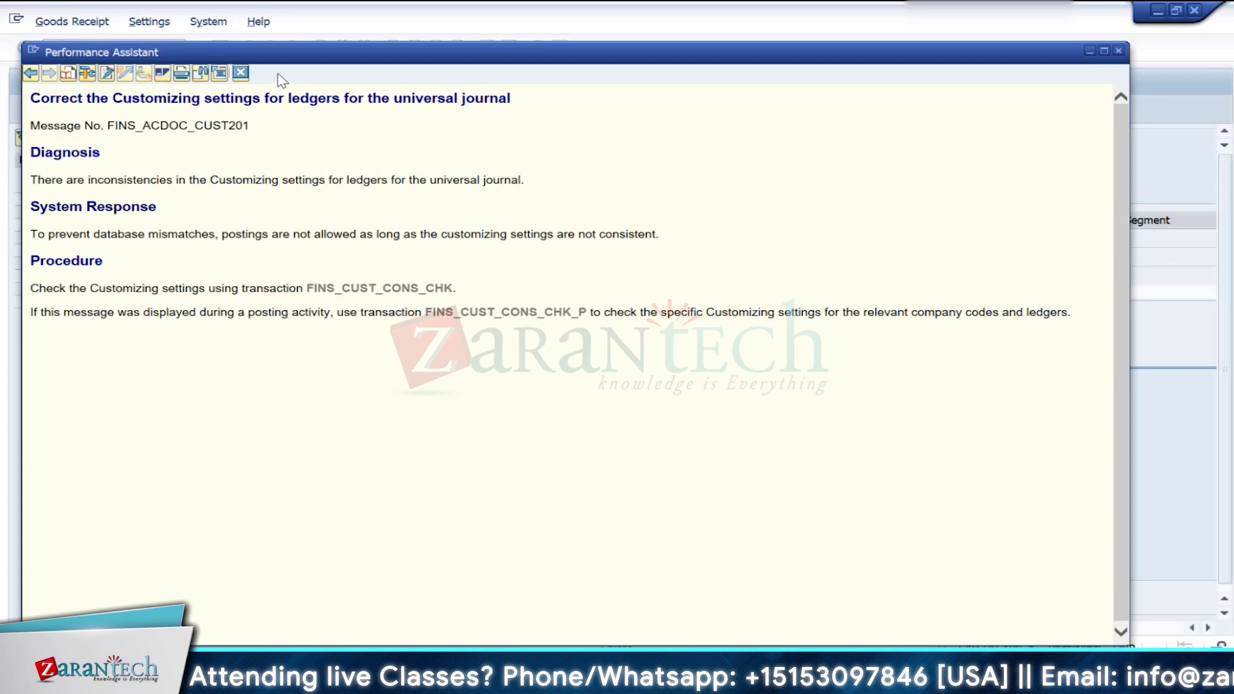
click(240, 73)
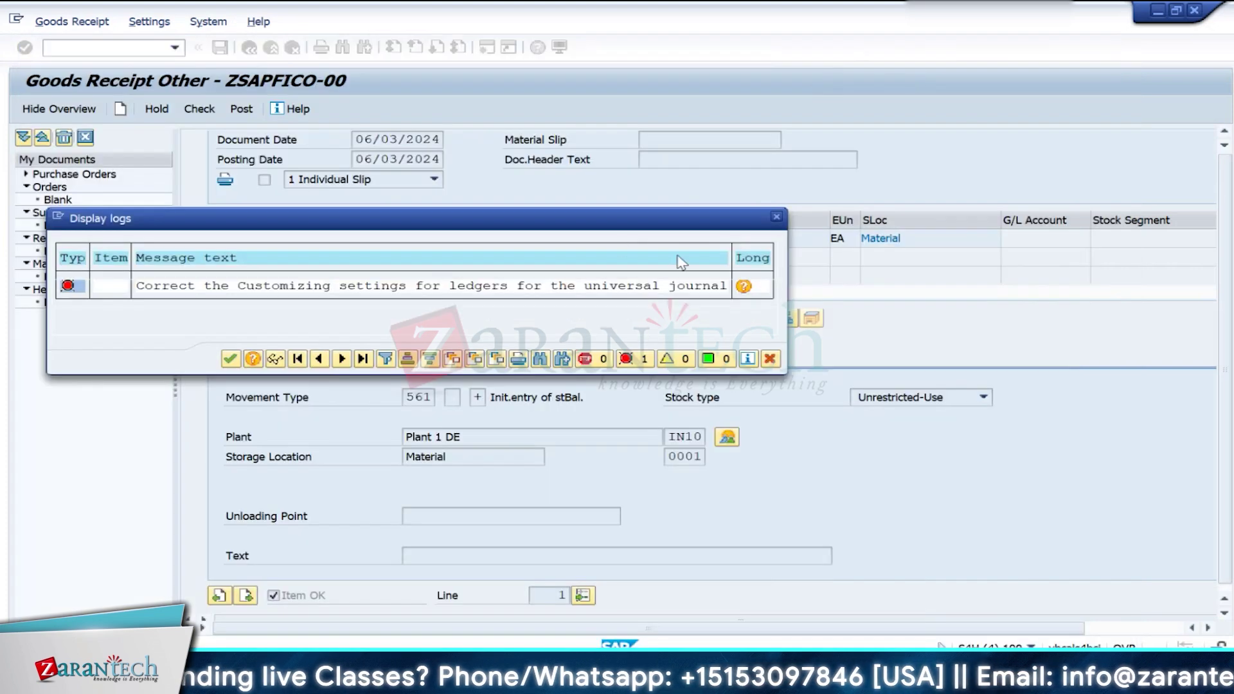
click(777, 217)
click(277, 51)
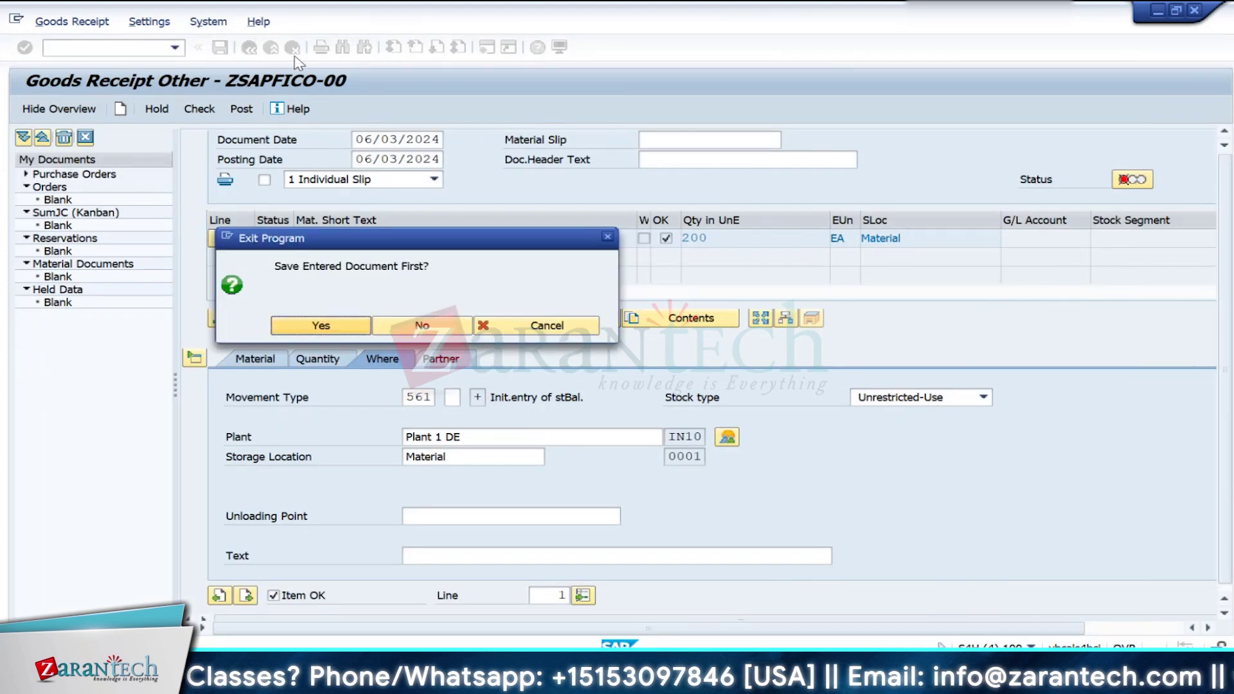
click(424, 321)
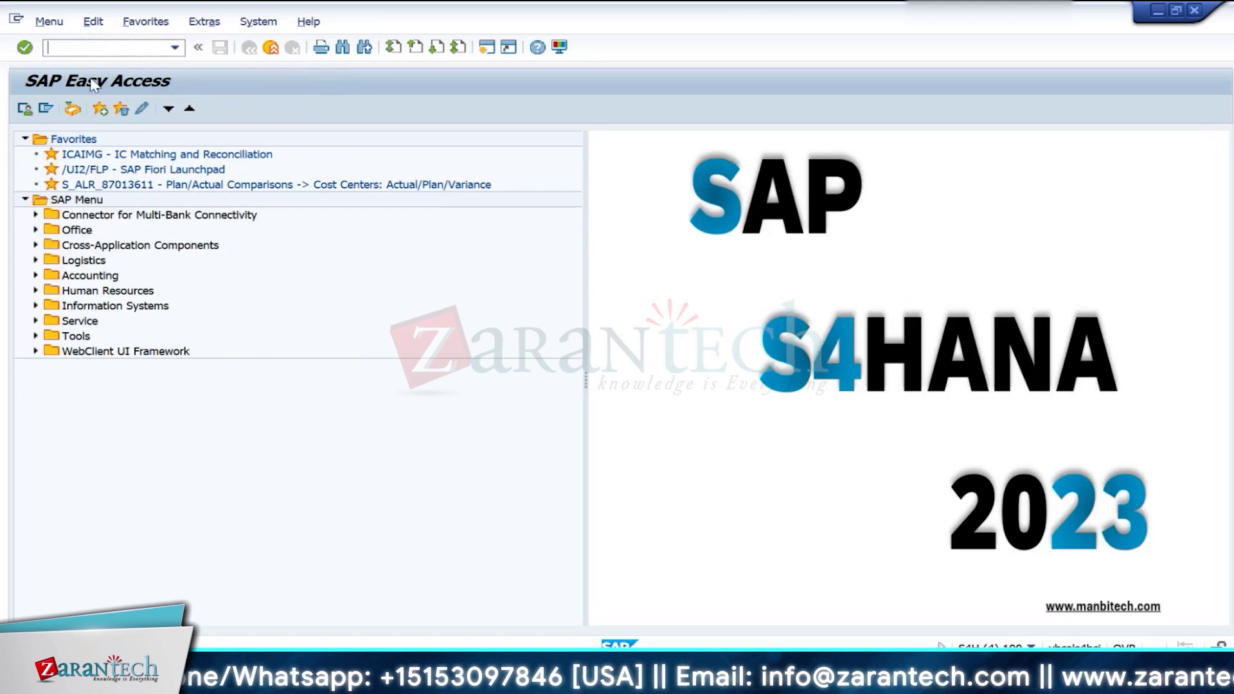
Step: Run transaction finsc_ledger to open the ledger settings and acknowledge the consistency check messages
text(finsc_)
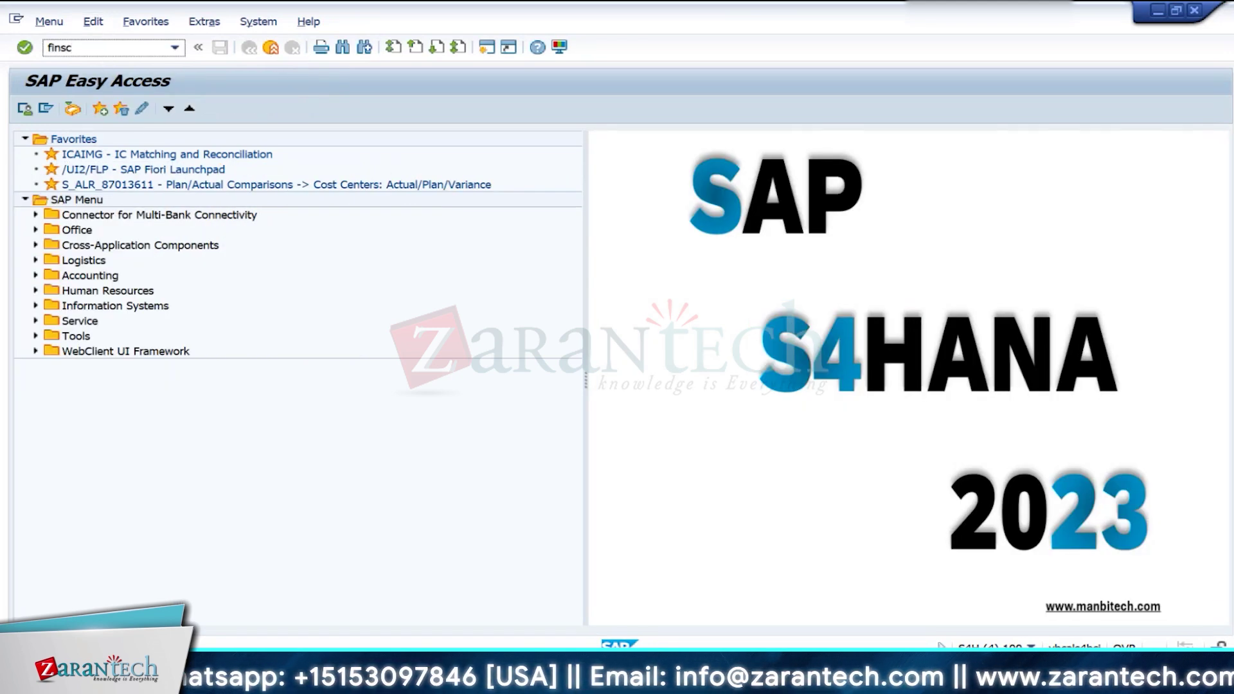
text(ledger)
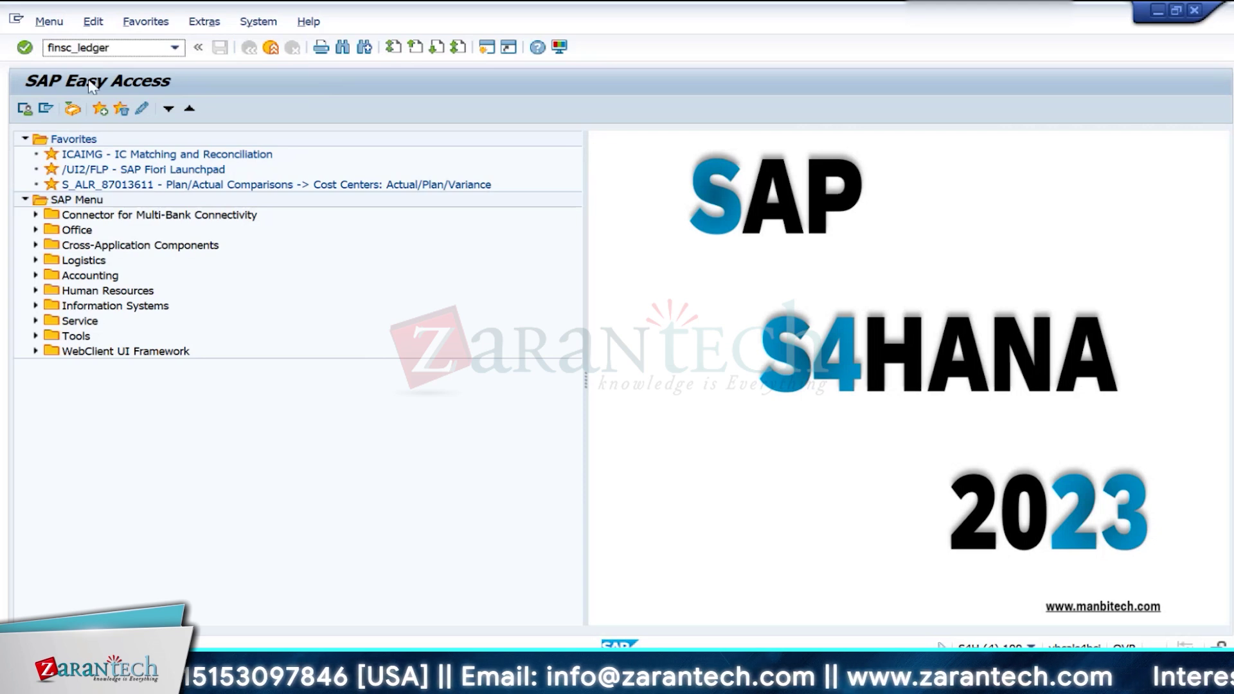
key(Return)
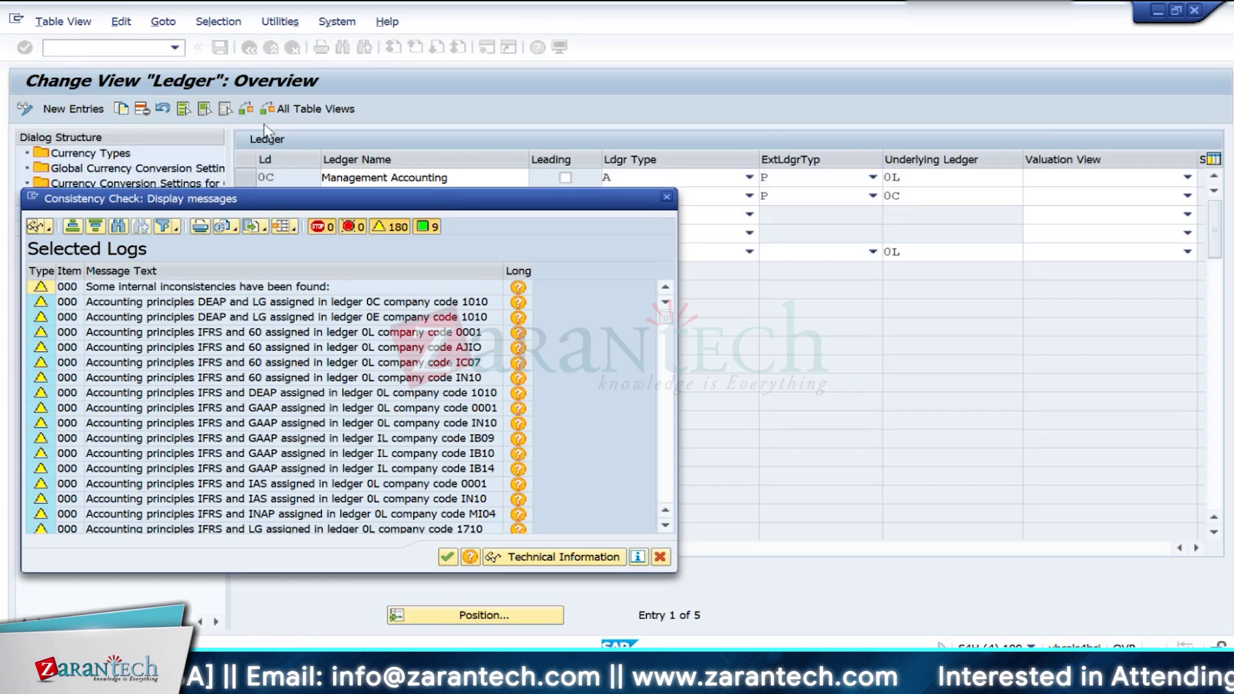
click(449, 557)
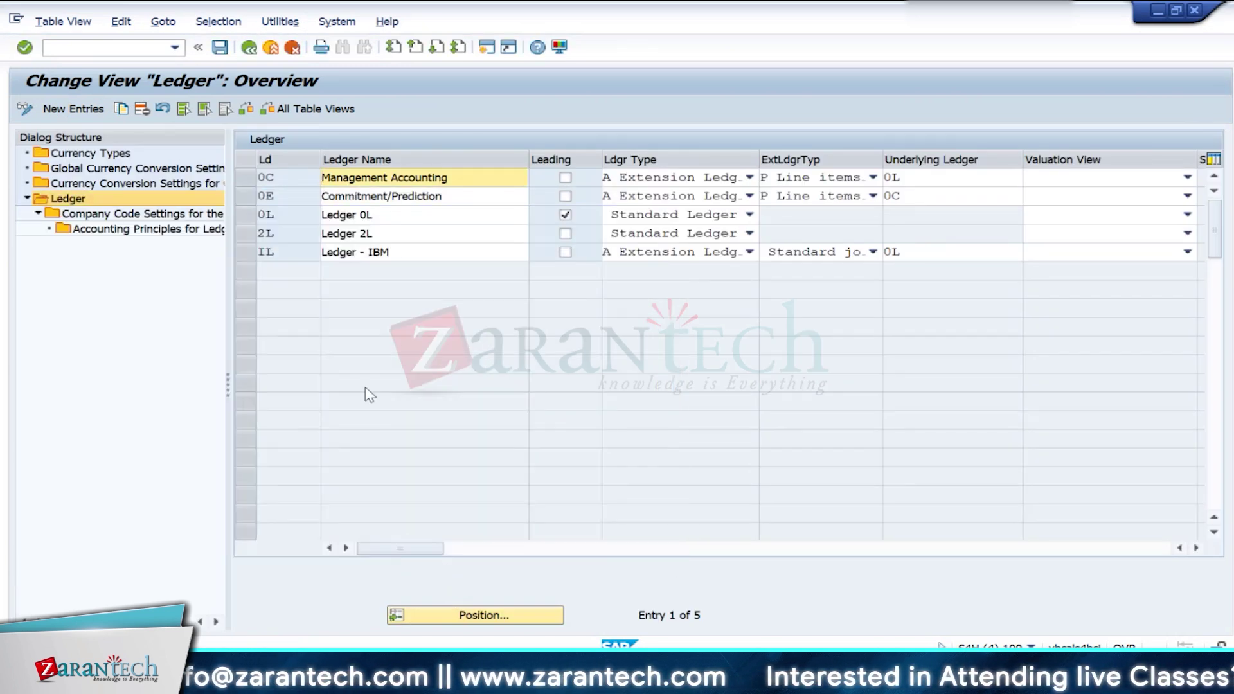
Step: Open the Currency Types settings and examine the field help and technical information for currency type 11
double_click(90, 153)
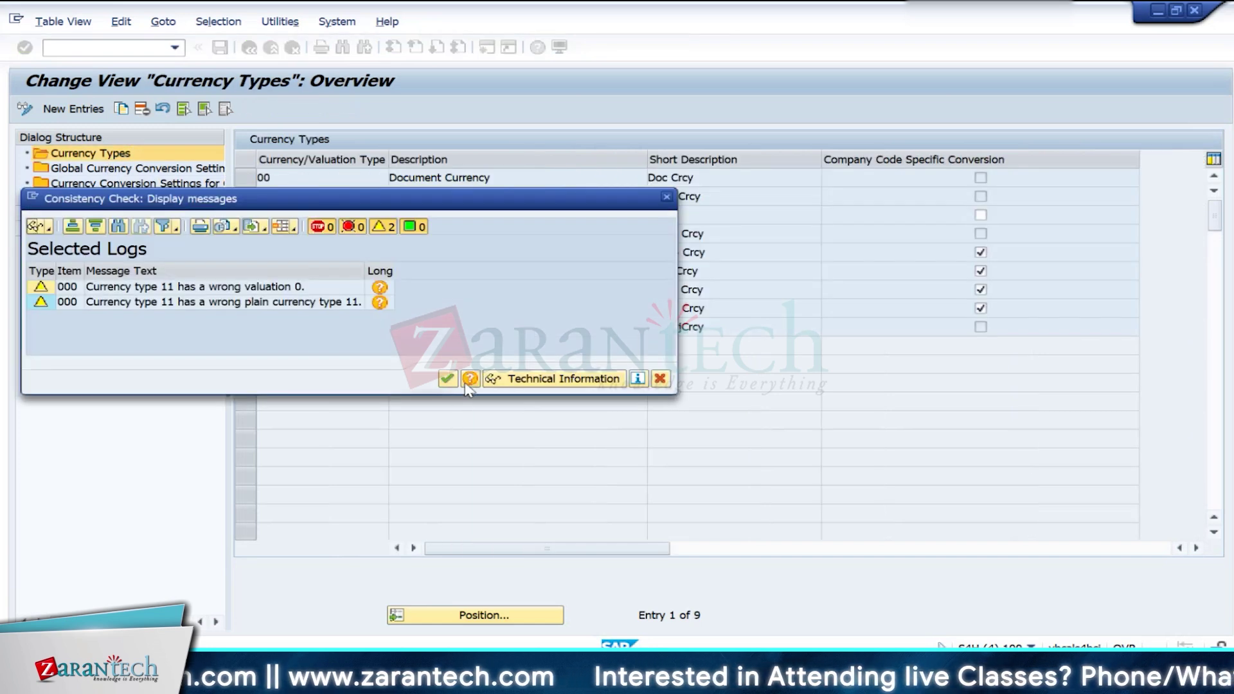
click(448, 380)
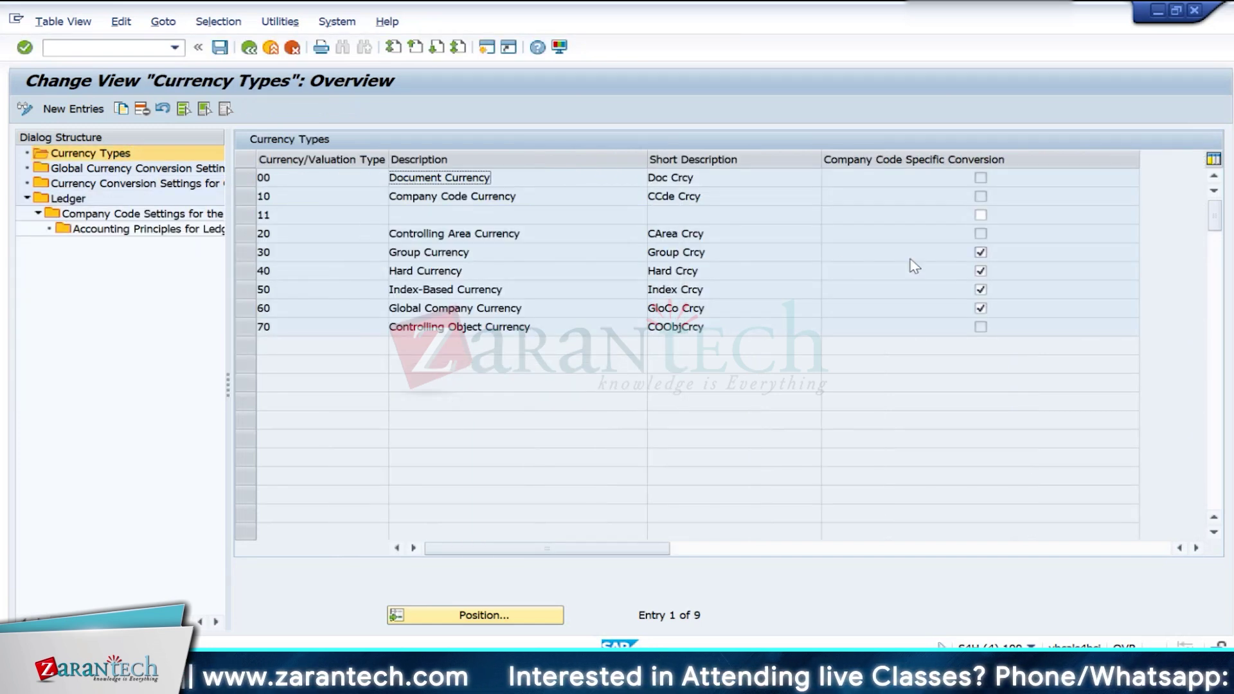
click(258, 215)
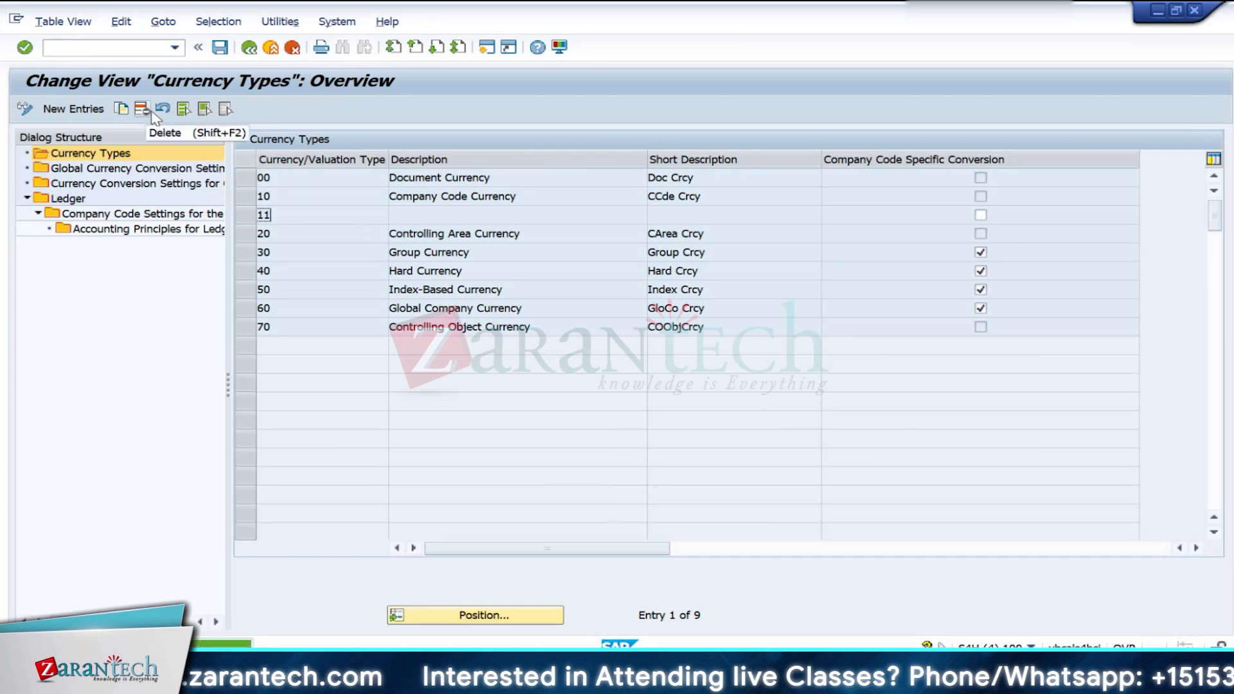
right_click(290, 215)
click(329, 230)
click(88, 74)
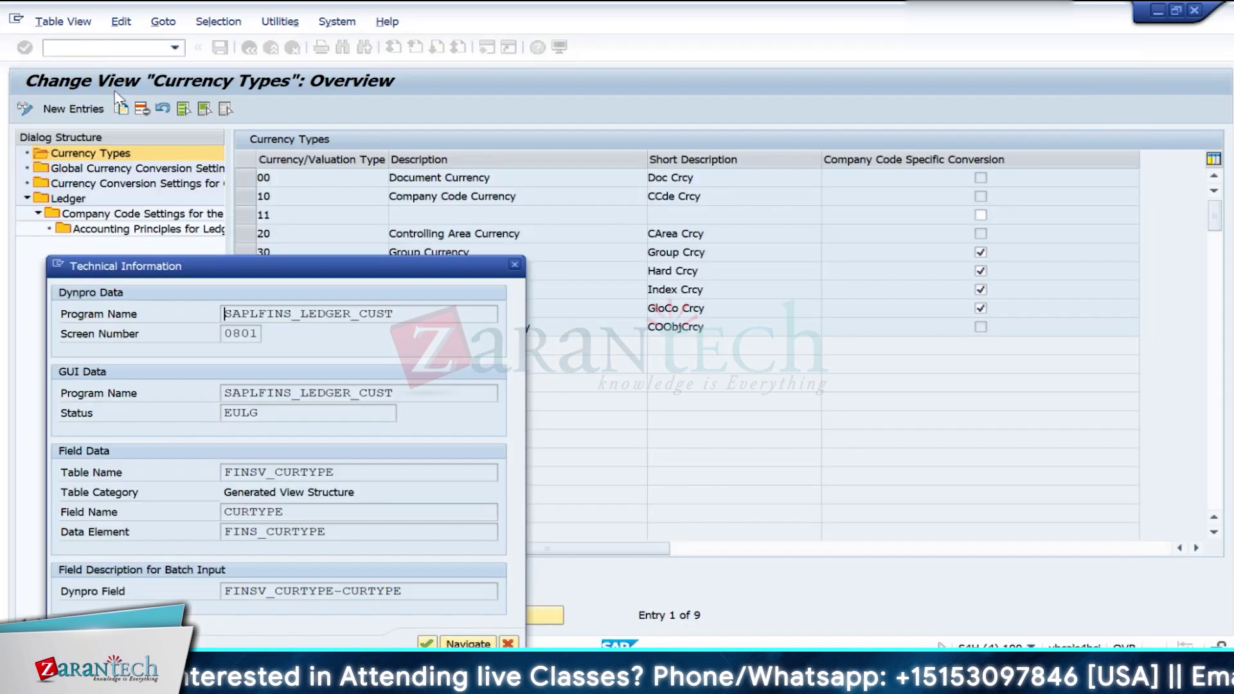
click(514, 265)
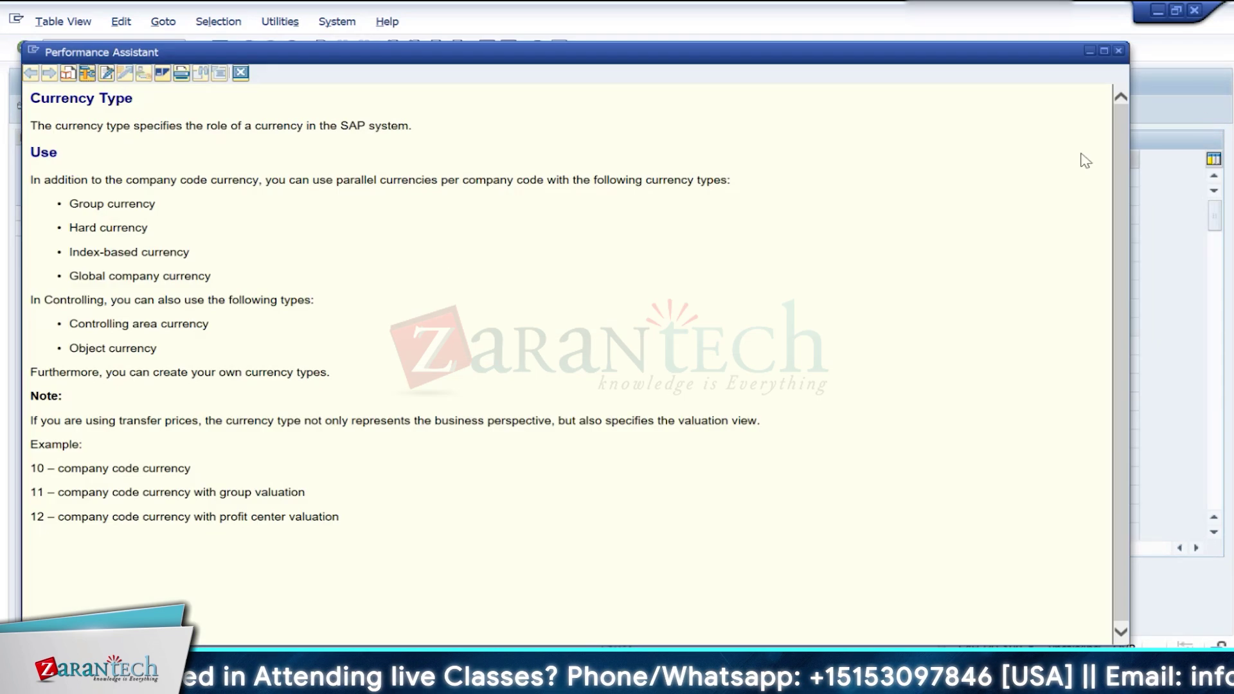
click(1122, 56)
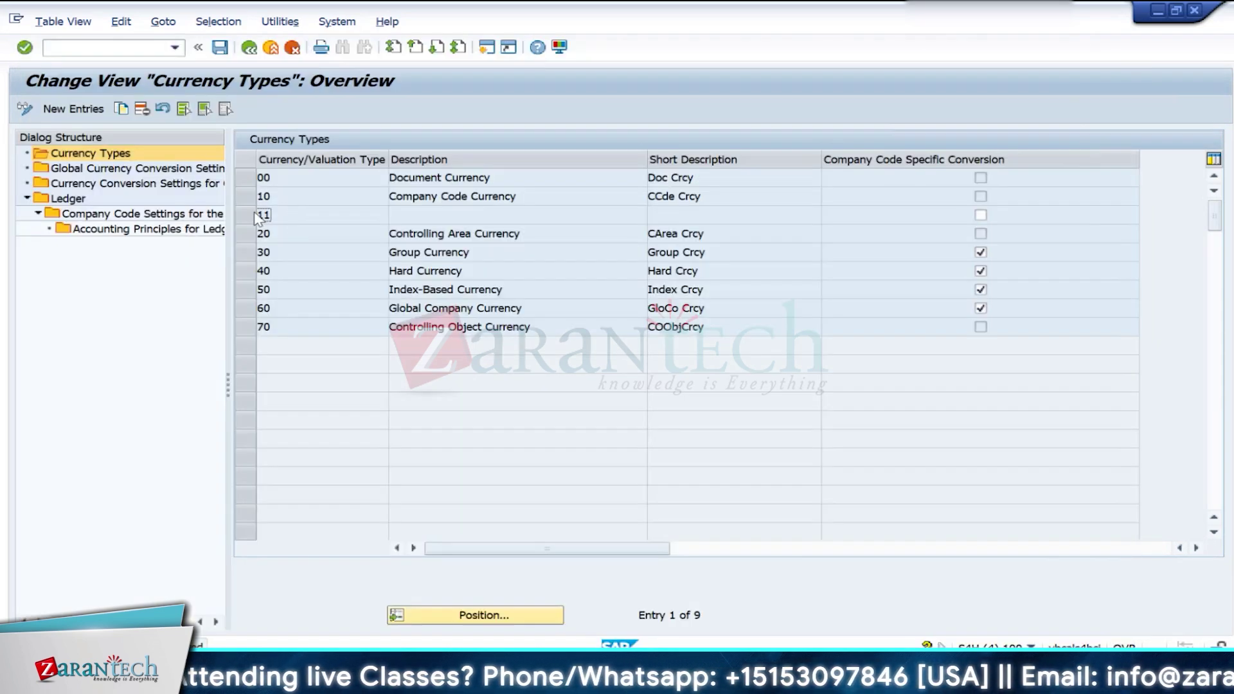
Step: Try to activate company code specific conversion for currency type 11, and discard the change
click(980, 215)
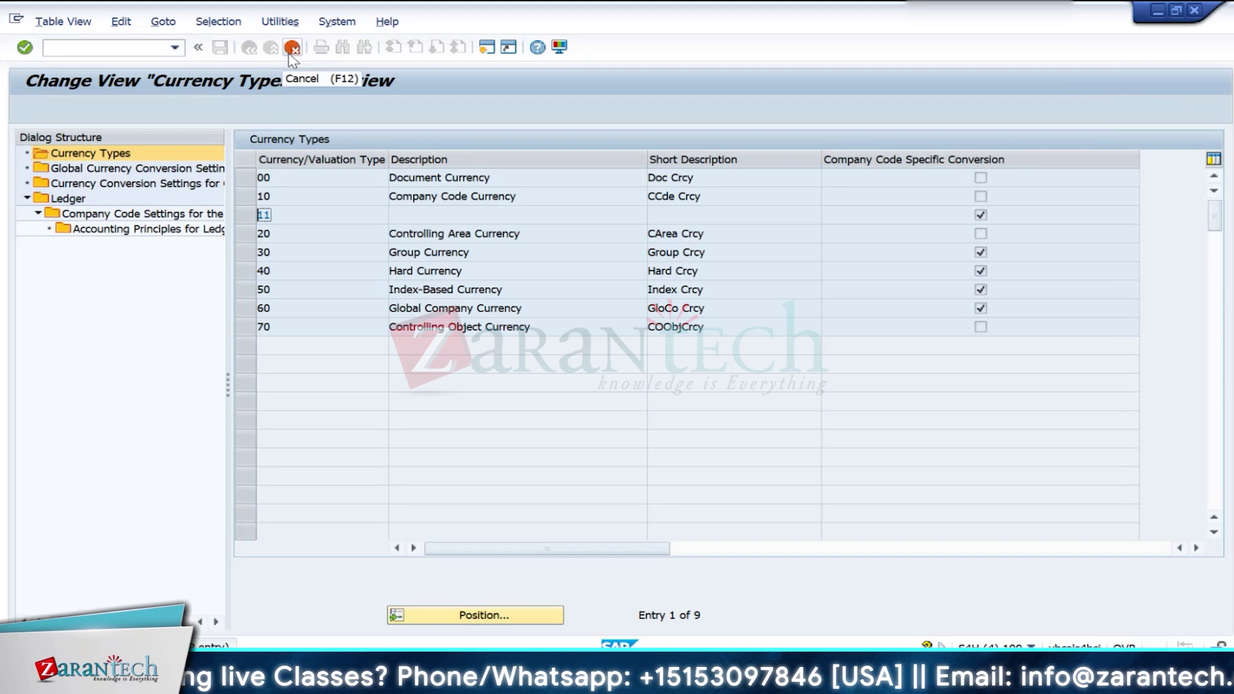
click(24, 108)
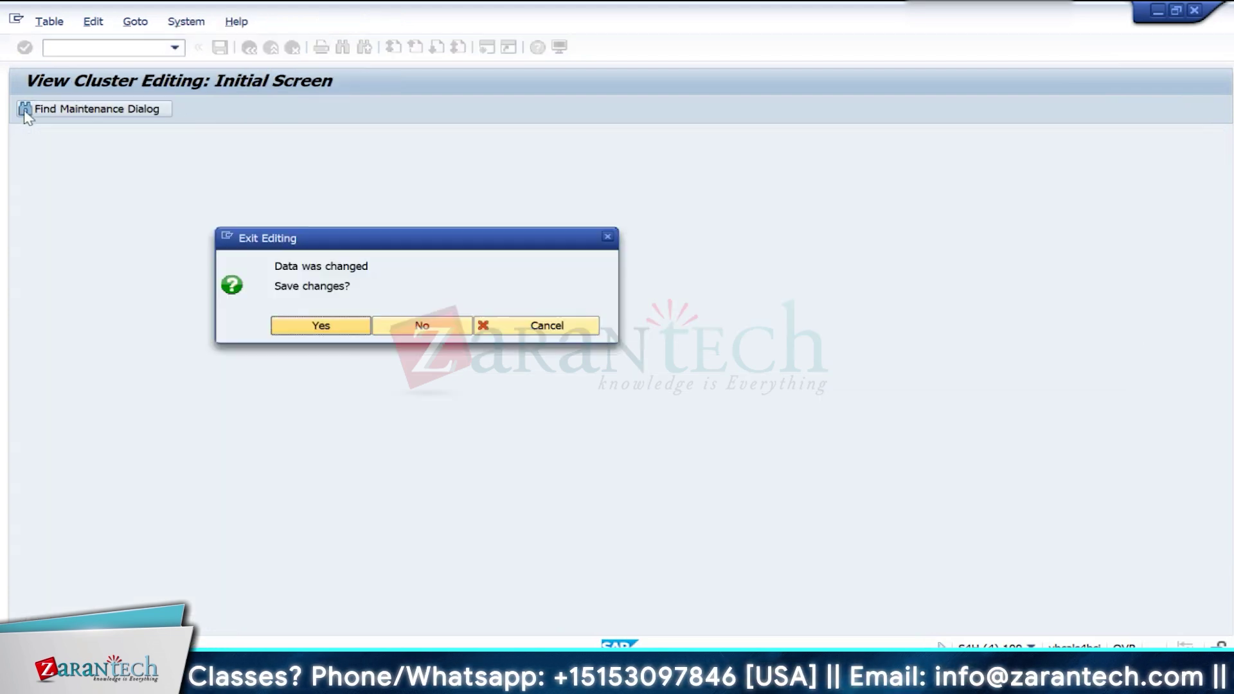
click(412, 322)
double_click(112, 169)
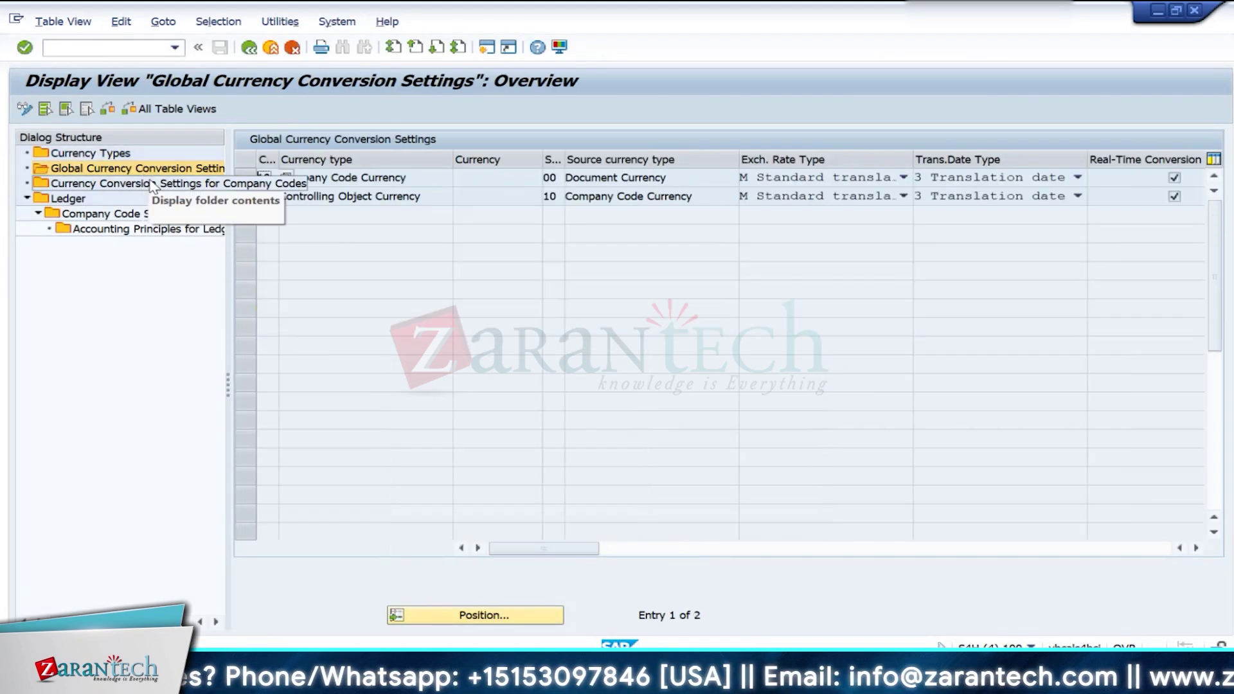
click(24, 108)
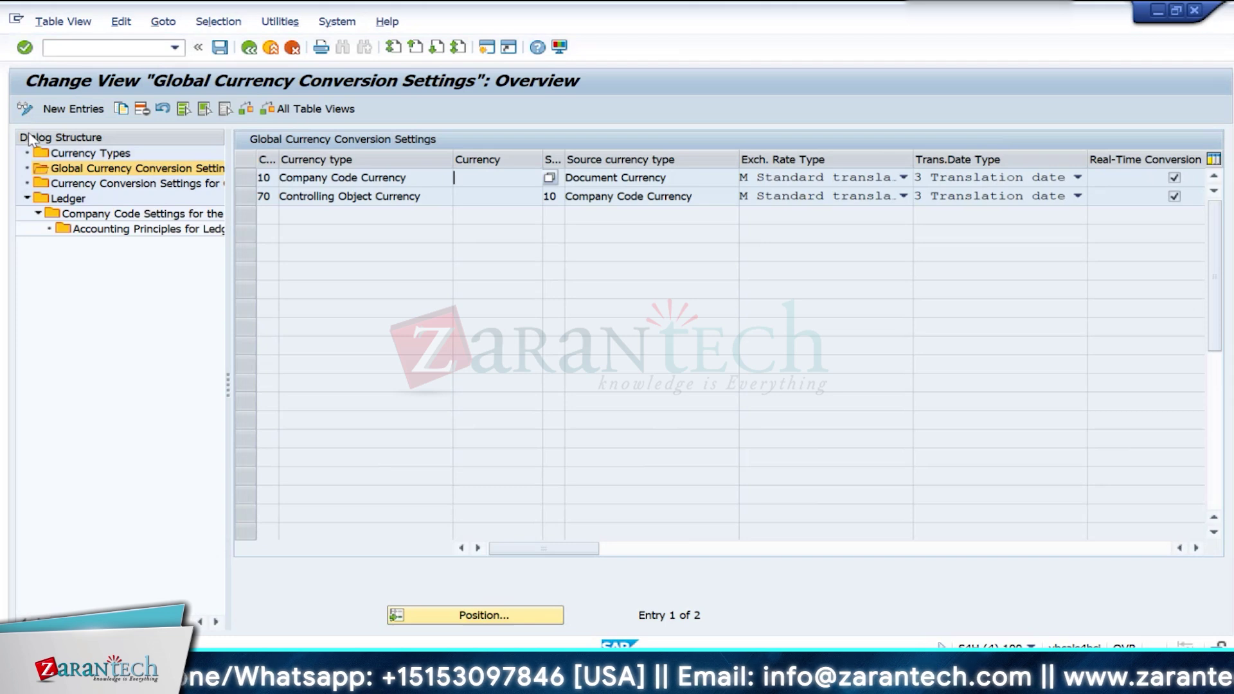
click(73, 108)
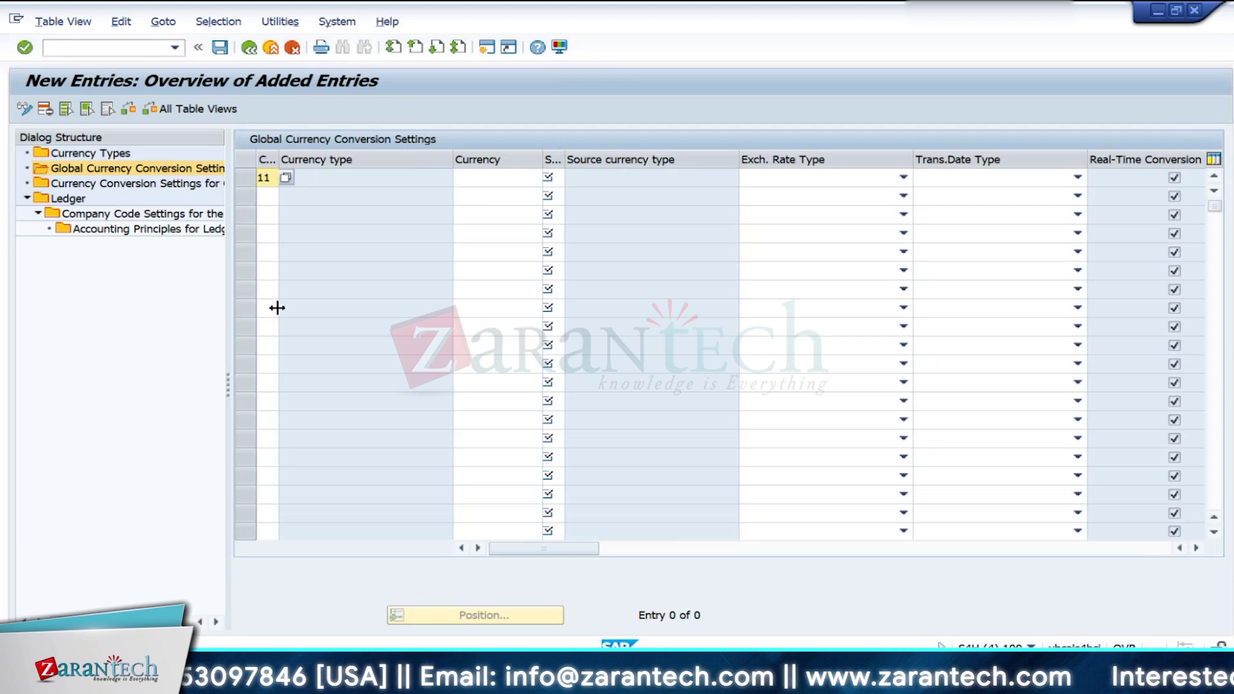
key(BackSpace)
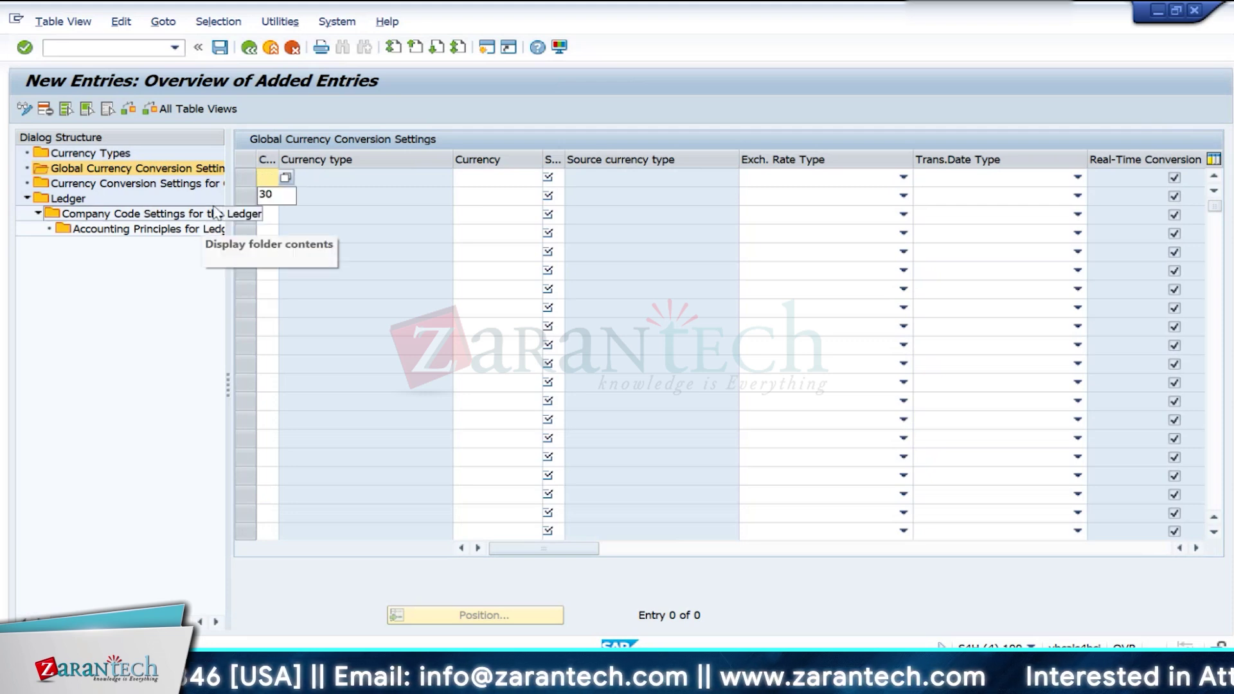
click(243, 50)
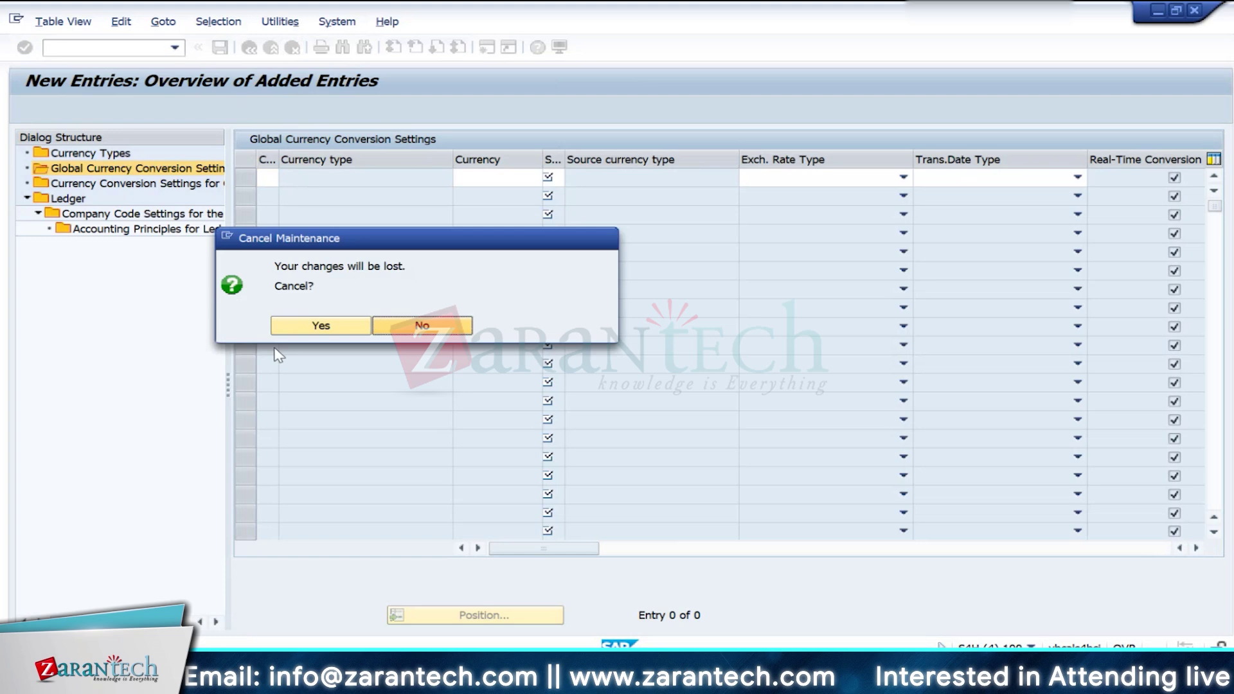
click(305, 325)
Step: Open the company code settings for ledger 0L, acknowledge the consistency check messages, and position the list on company code IN10
double_click(128, 218)
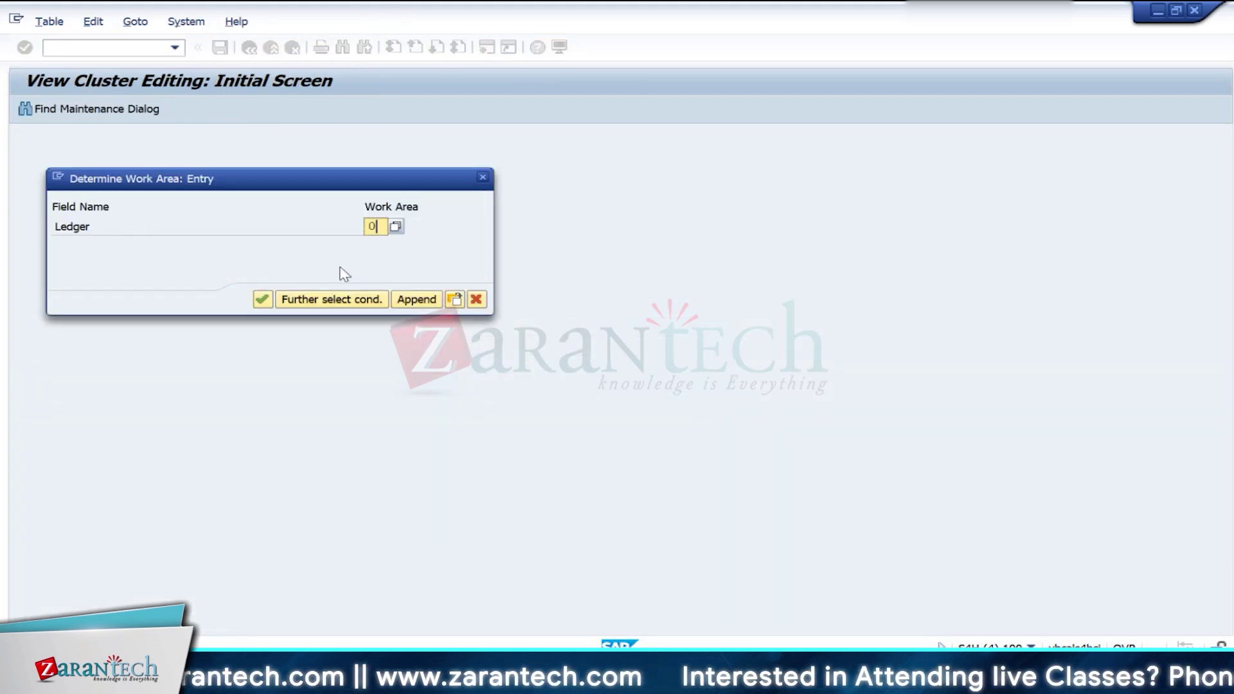
key(Return)
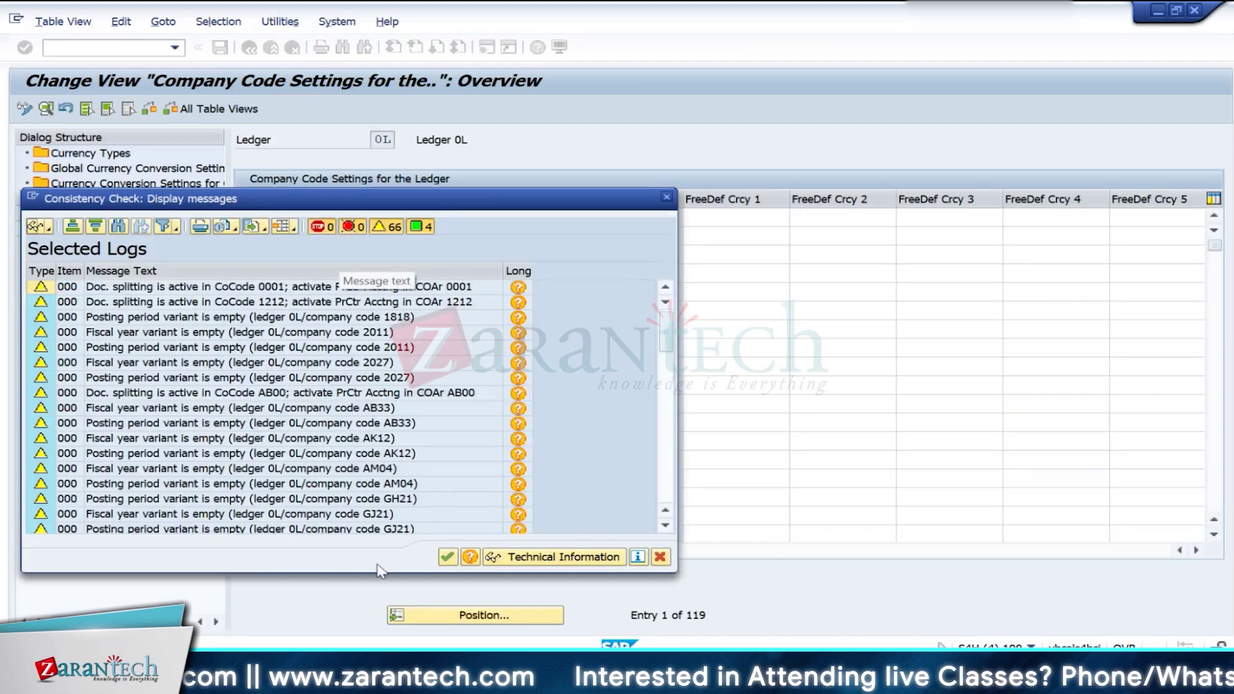
click(447, 556)
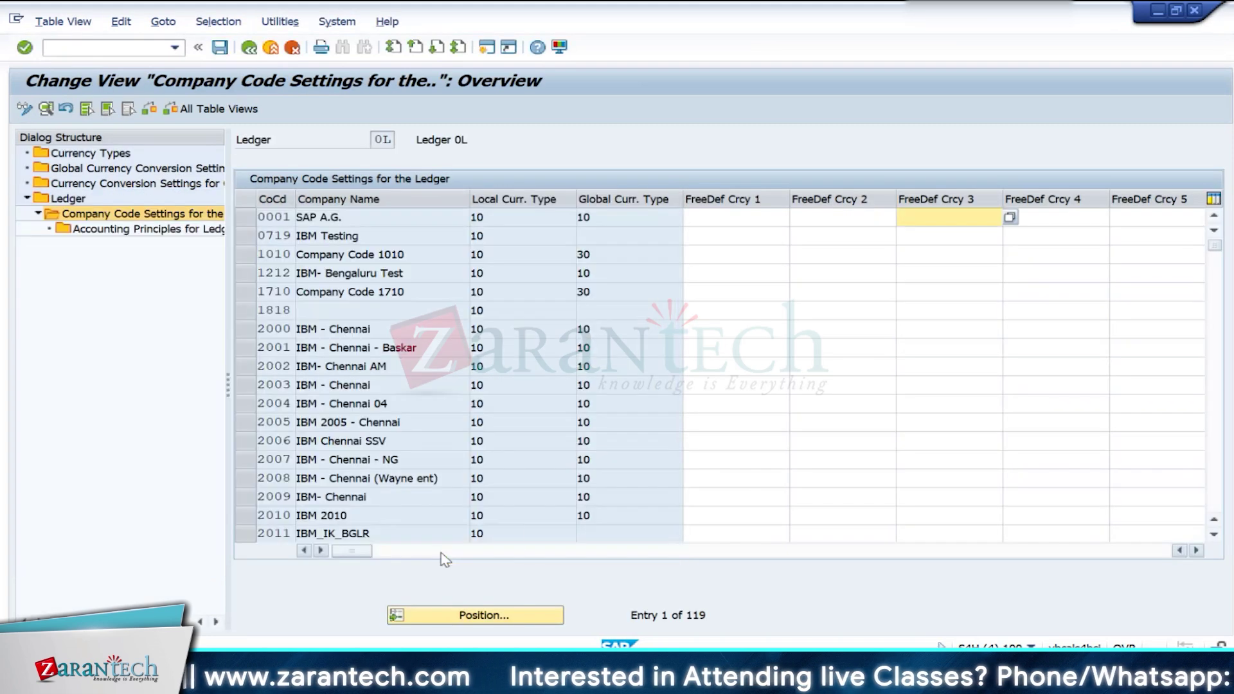
click(464, 616)
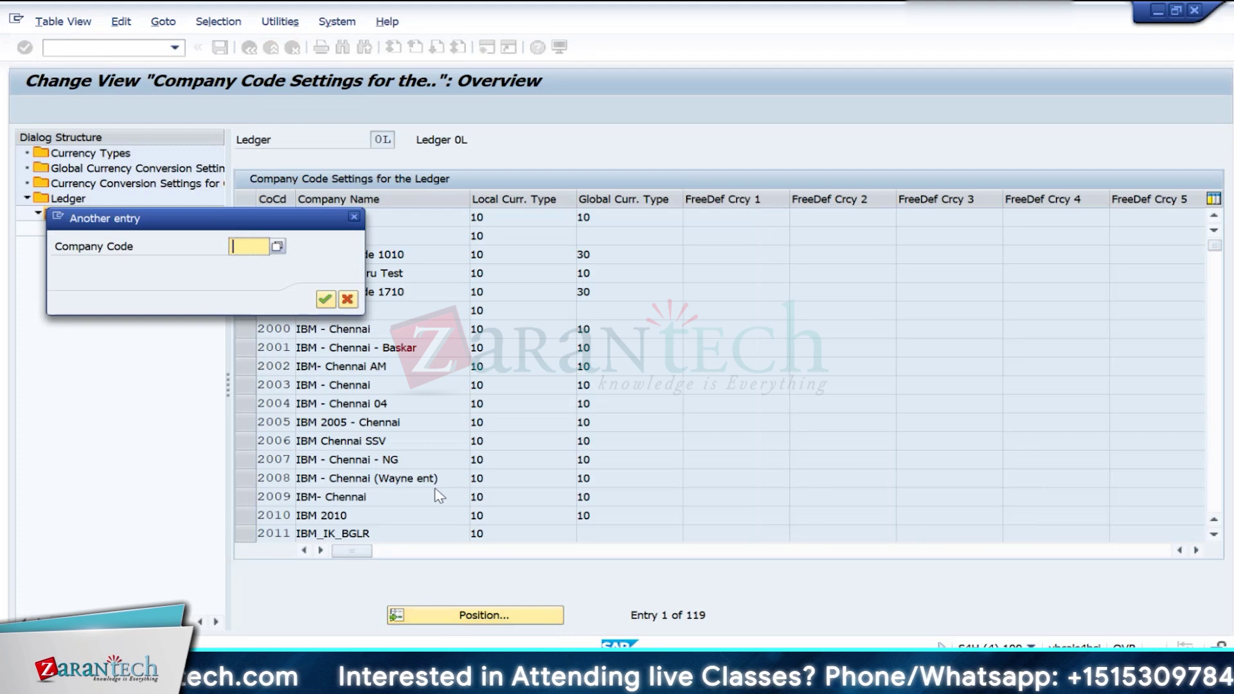
text(In10)
key(Return)
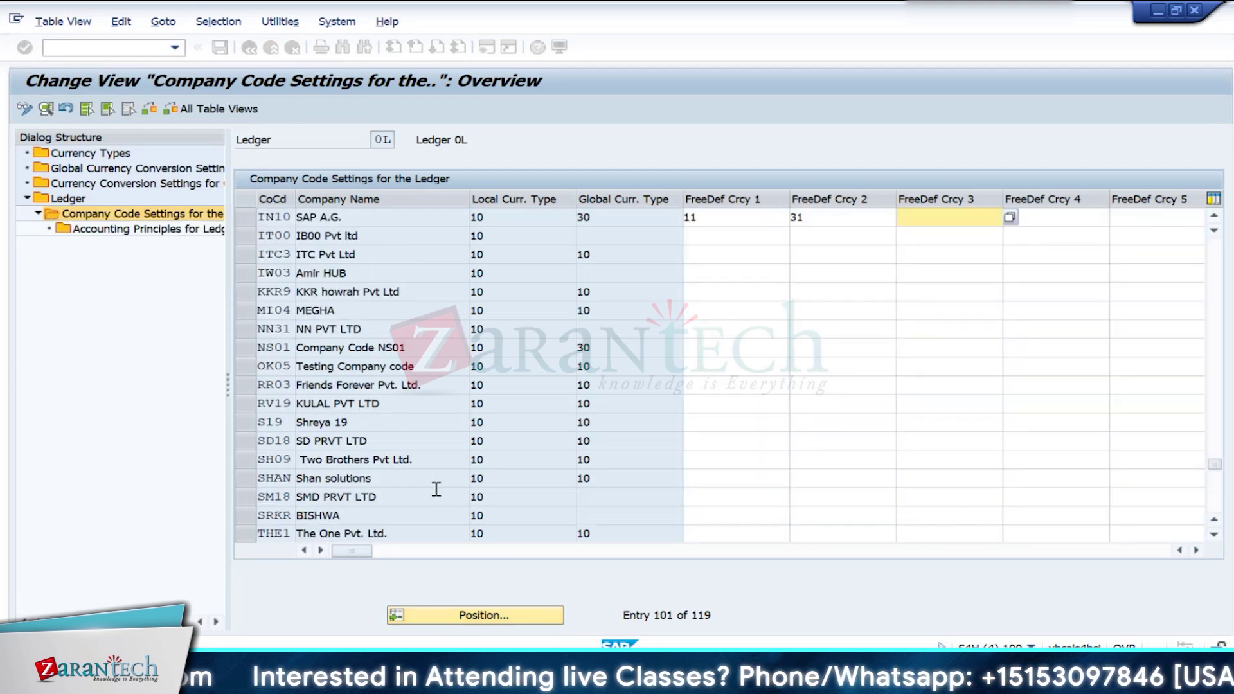
Step: Try to clear the FreeDef Crcy 1 and FreeDef Crcy 2 currency types for company code IN10, and decline the deletion in the consistency check
click(727, 217)
key(BackSpace)
key(BackSpace)
key(Tab)
text(31)
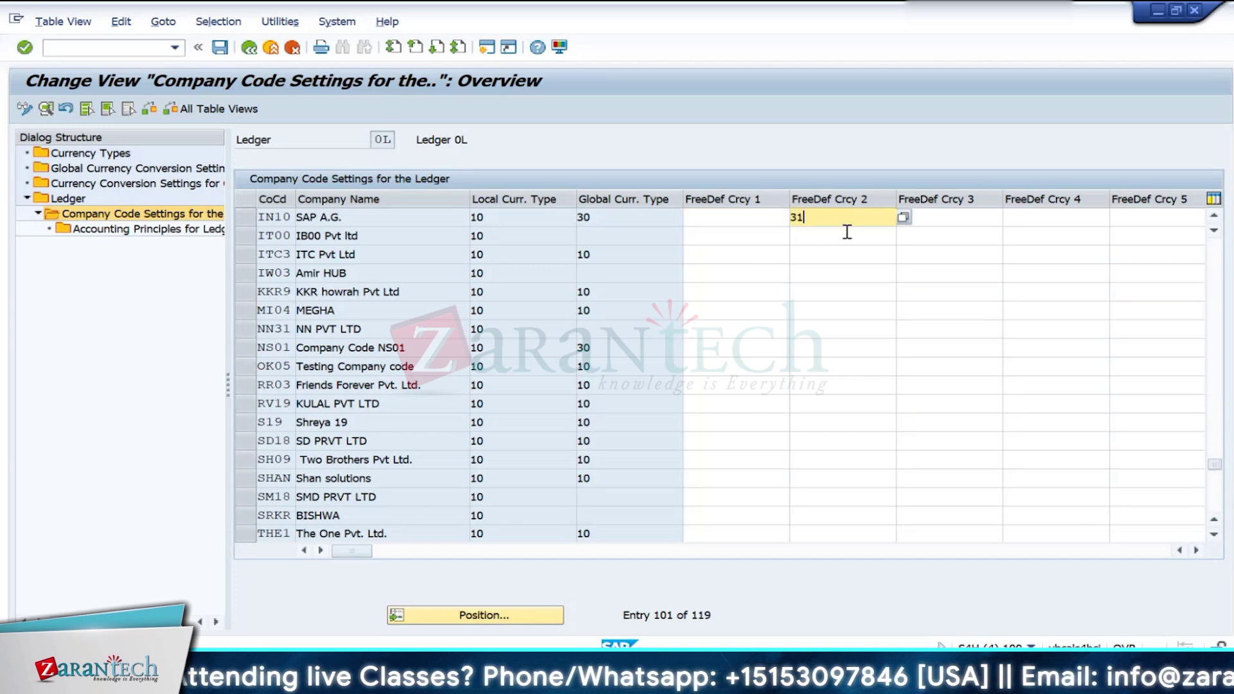
key(Return)
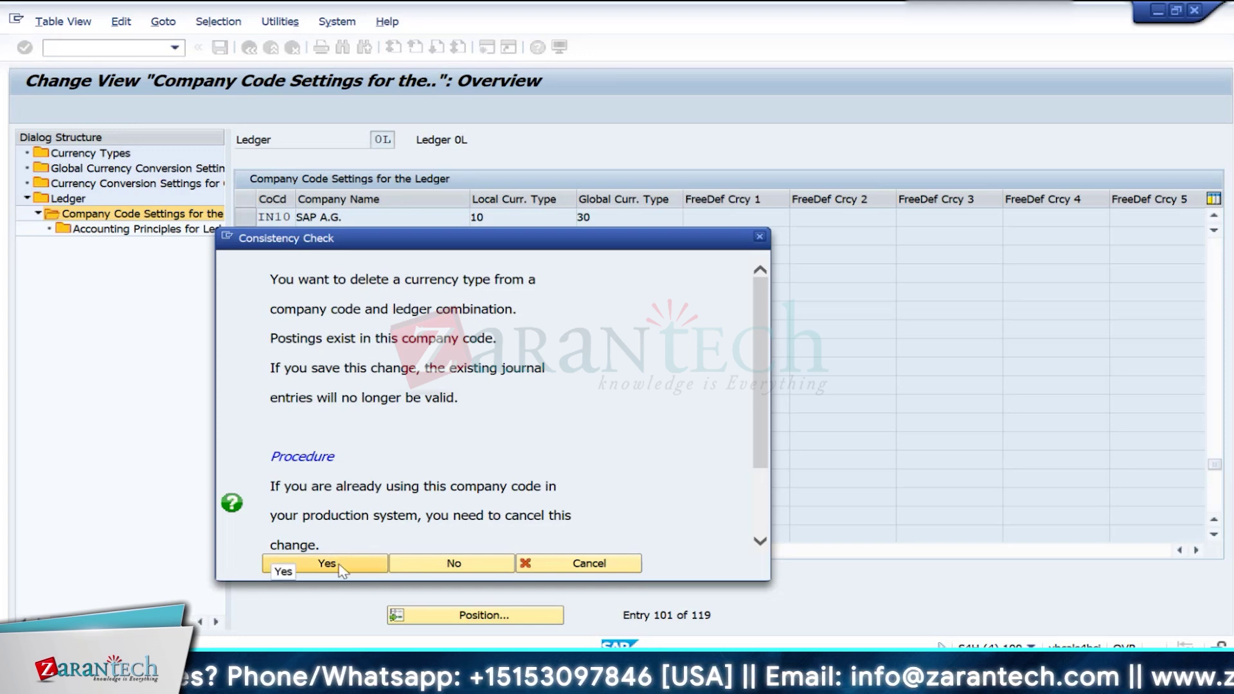
click(415, 563)
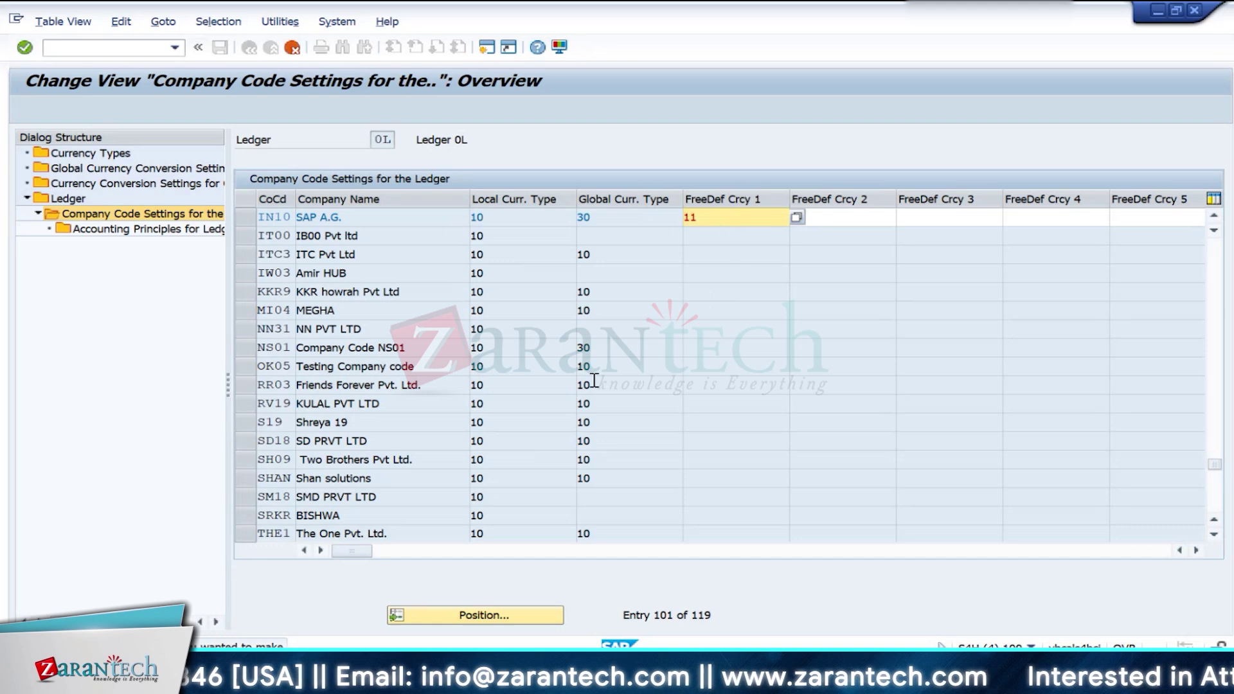
Step: Clear the FreeDef Crcy 1 and FreeDef Crcy 2 currency types for company code IN10, confirm the deletion, and save to the customizing request
text(1)
key(Tab)
text(31)
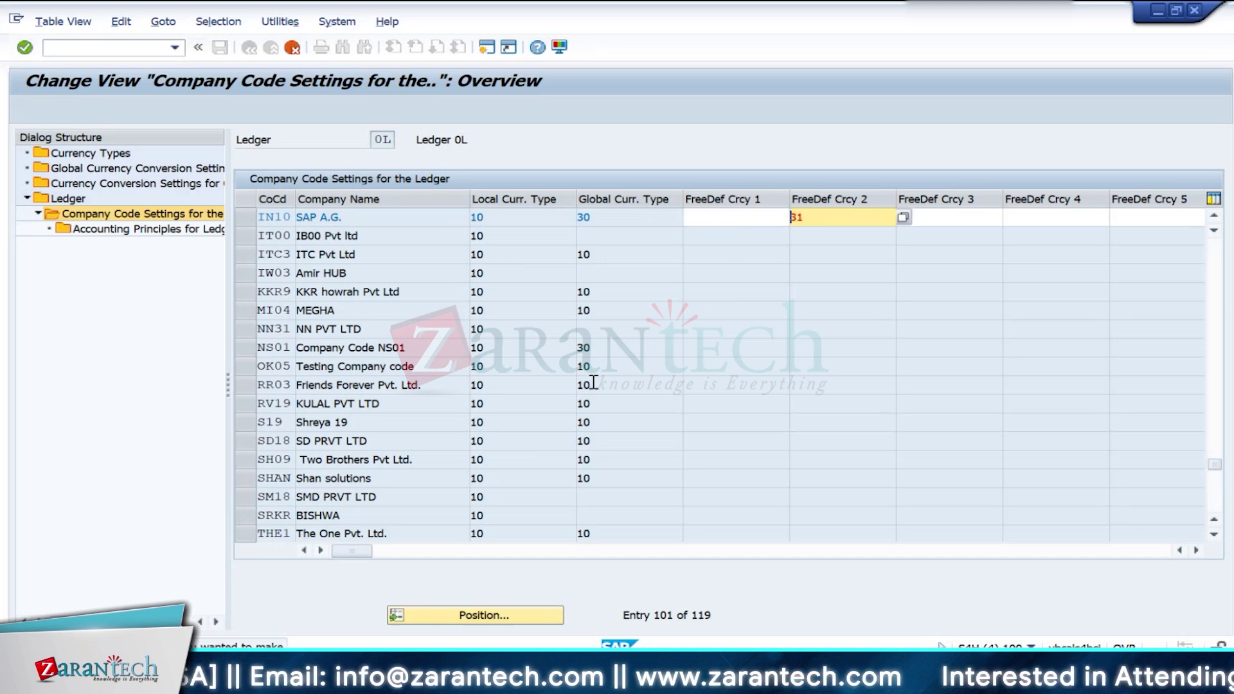
key(Return)
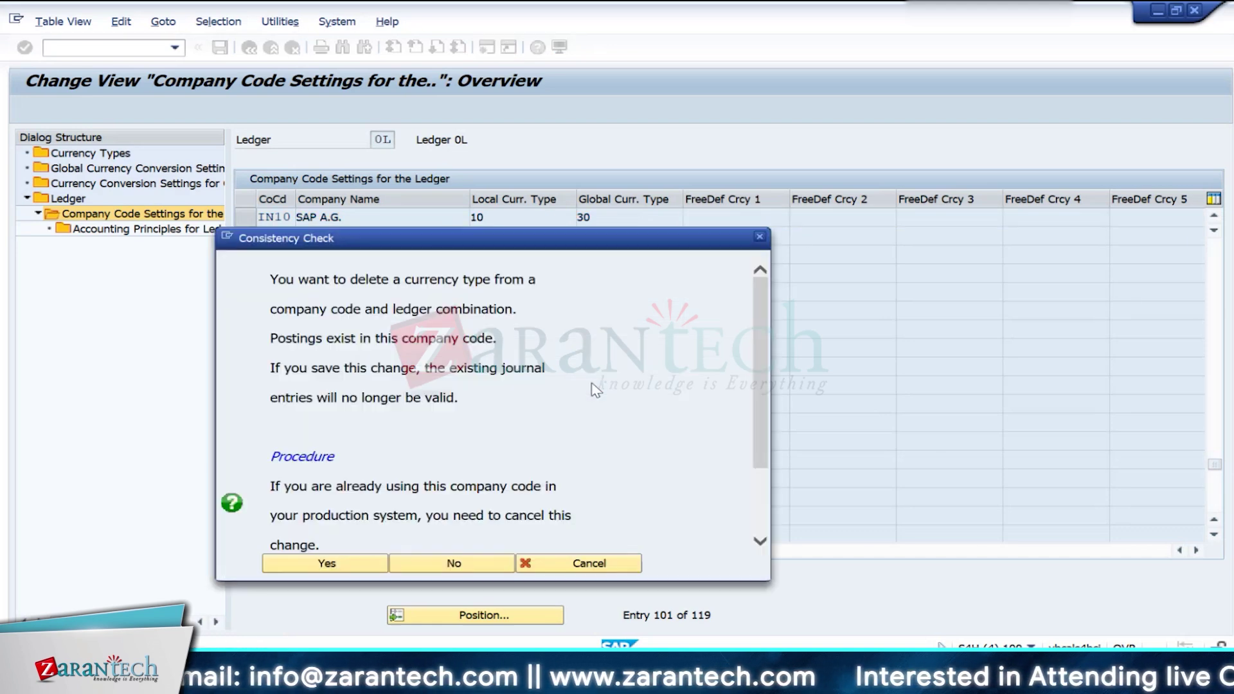
click(335, 566)
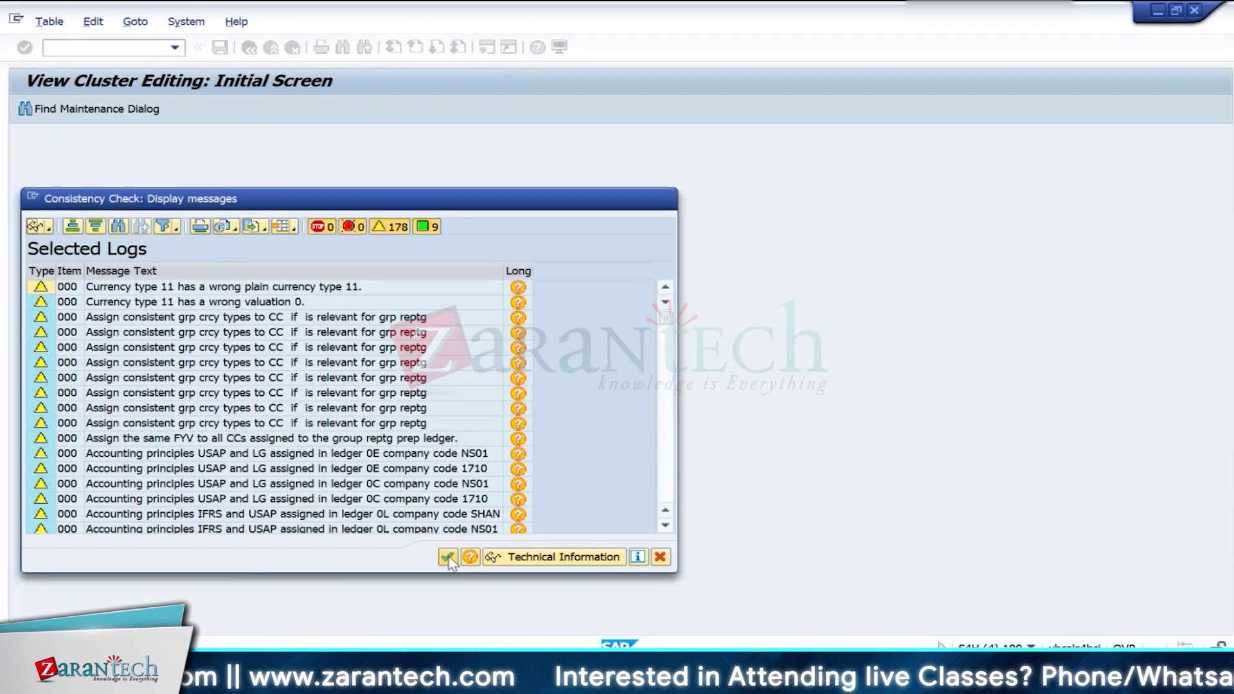
click(448, 557)
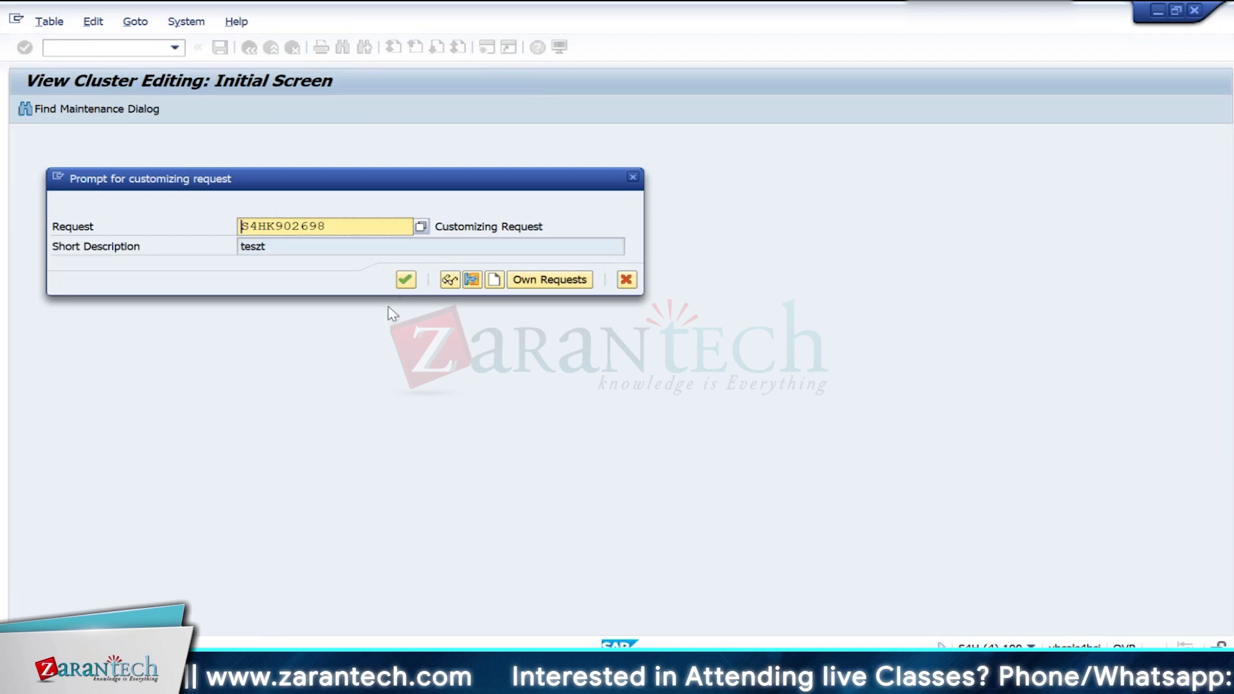
click(406, 280)
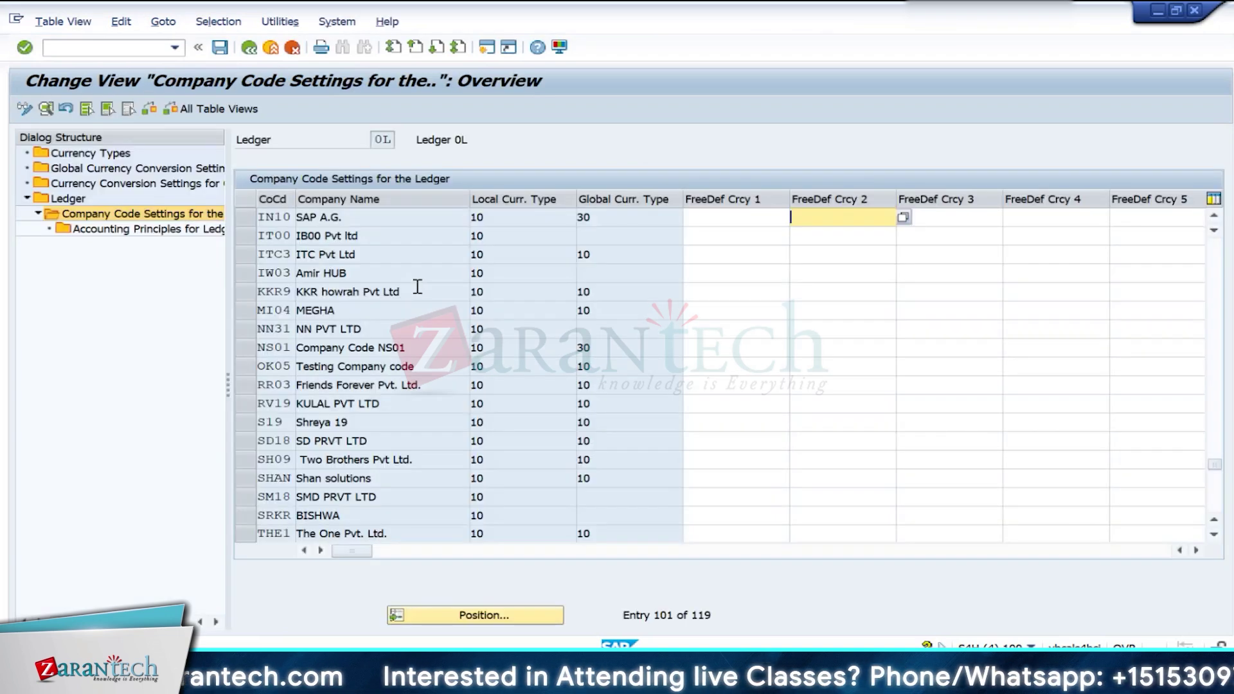
click(247, 50)
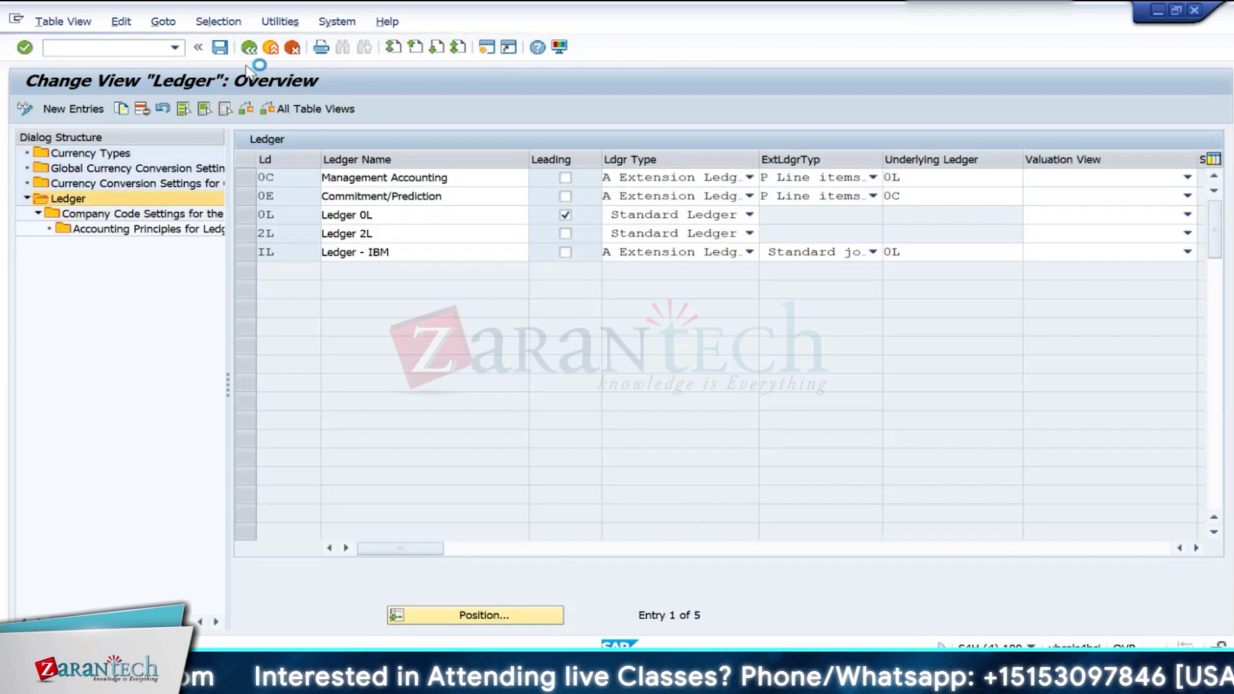
click(247, 52)
Step: Close a spare SAP Easy Access session and the Display Material RM400 session
key(alt+Tab)
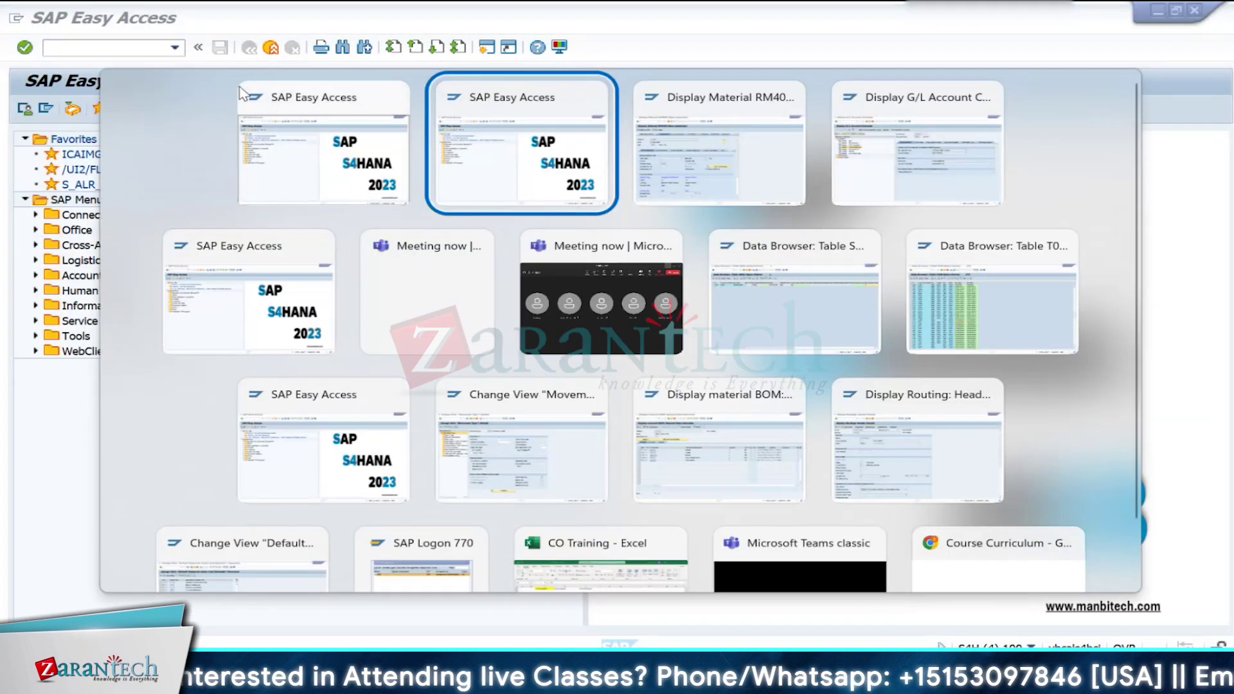
key(alt+Tab)
key(Tab)
key(Tab)
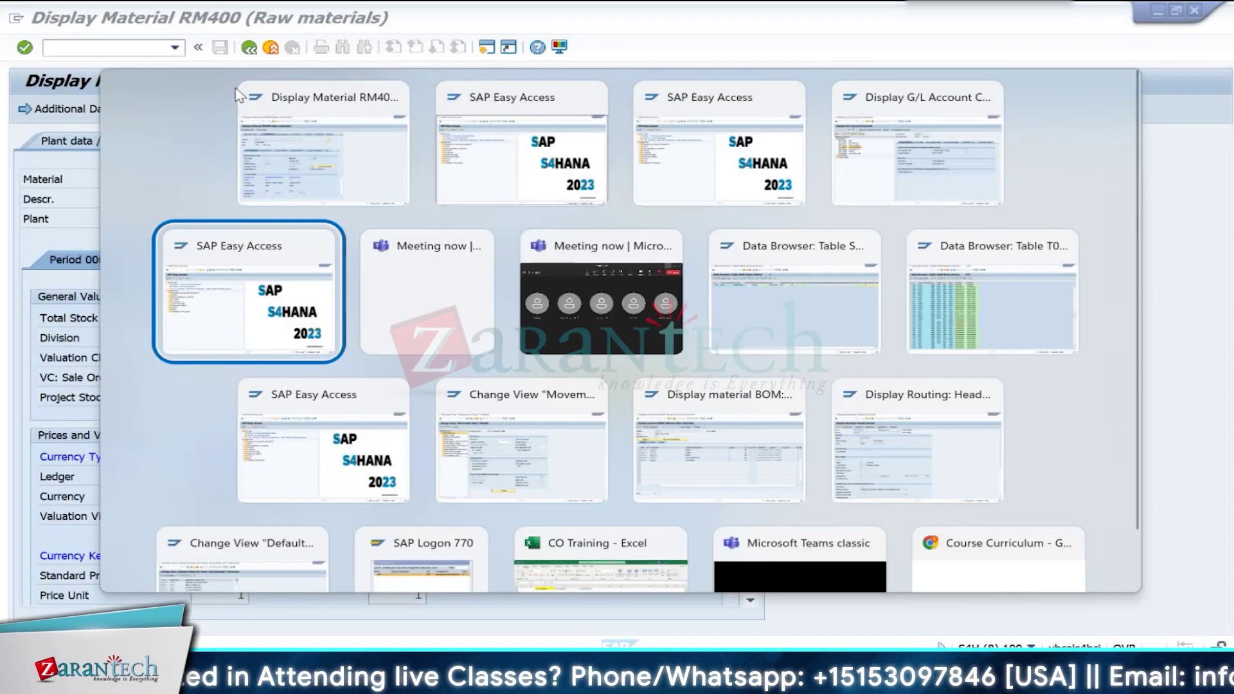
key(Tab)
key(Tab)
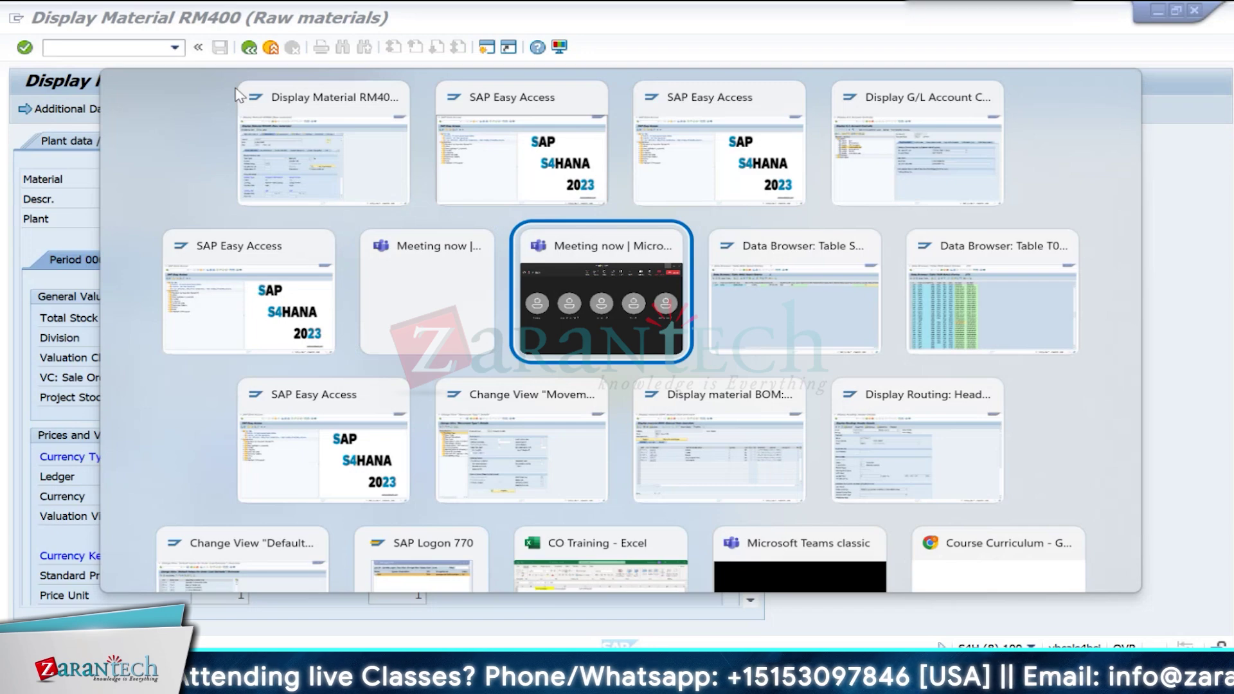
key(Tab)
key(Tab)
key(Tab)
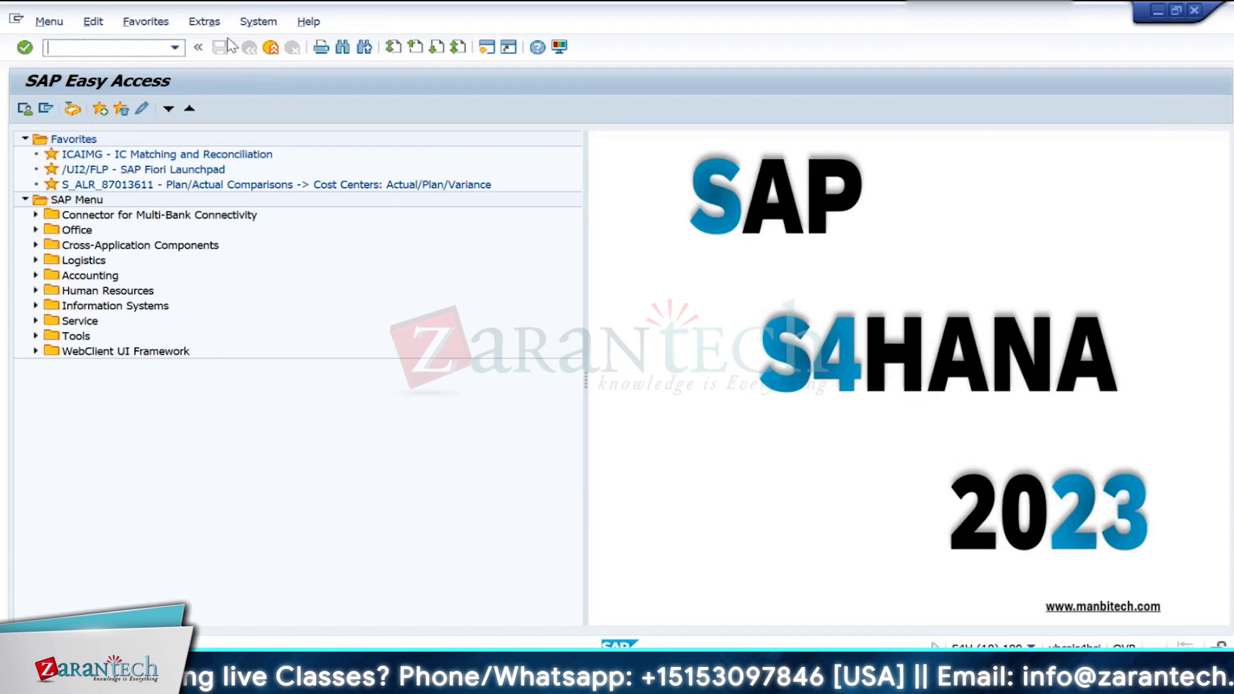
click(258, 21)
click(268, 61)
click(285, 22)
click(291, 60)
Step: Close the Display G/L Account Centrally session and another spare SAP Easy Access session
key(alt+Tab)
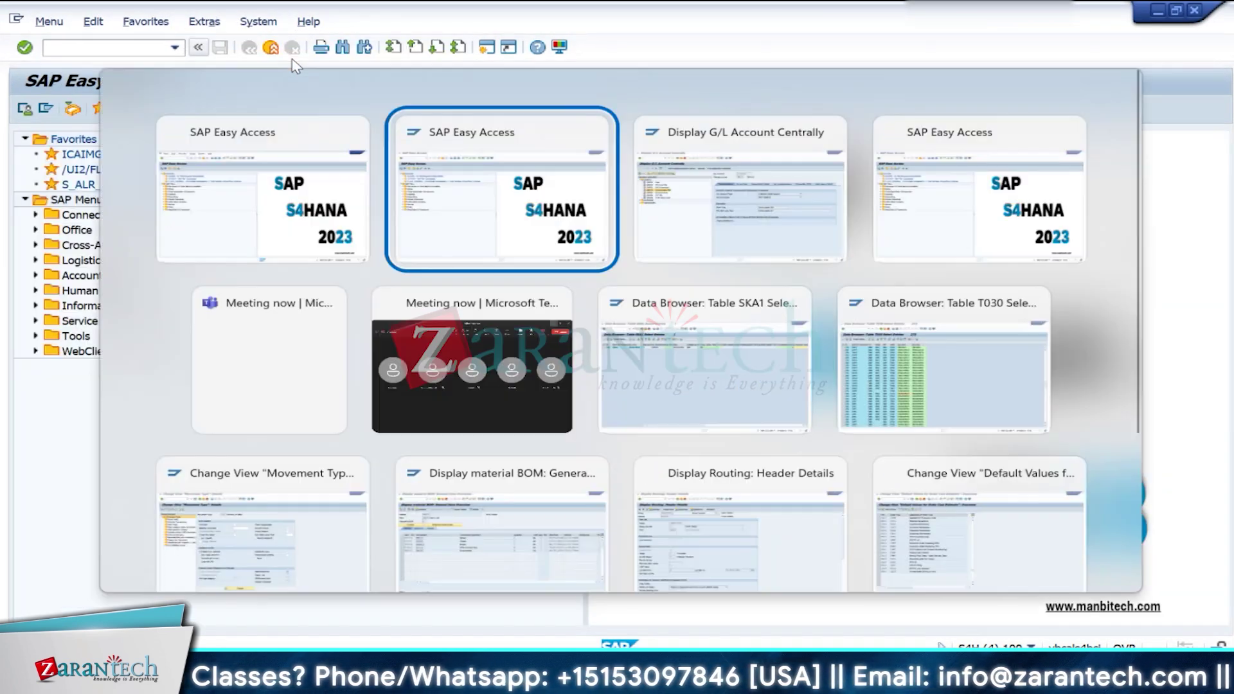
key(Tab)
click(357, 21)
mouse_move(416, 21)
click(450, 62)
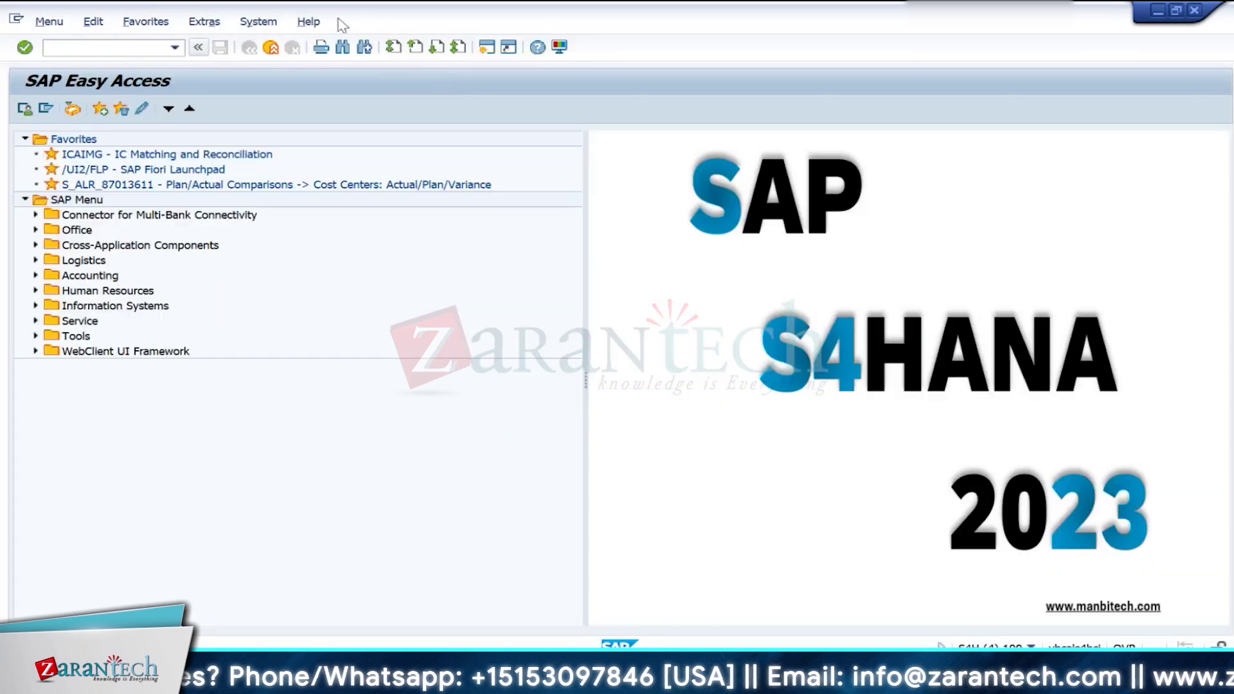
click(257, 21)
click(292, 62)
Step: Close the Movement Type change view session and the Data Browser session for table SKA1
key(alt+Tab)
key(Tab)
key(Tab)
key(Tab)
key(Tab)
key(Tab)
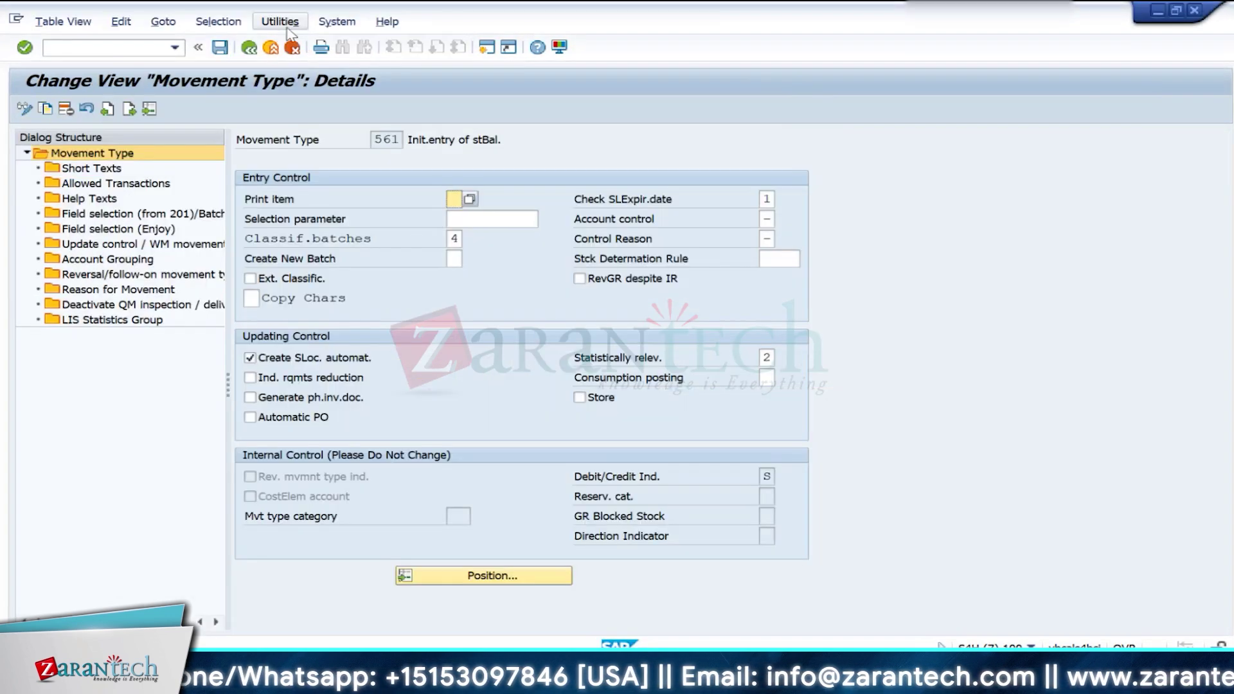
click(337, 21)
click(336, 61)
key(alt+Tab)
key(Tab)
key(Tab)
key(Tab)
click(278, 22)
click(295, 61)
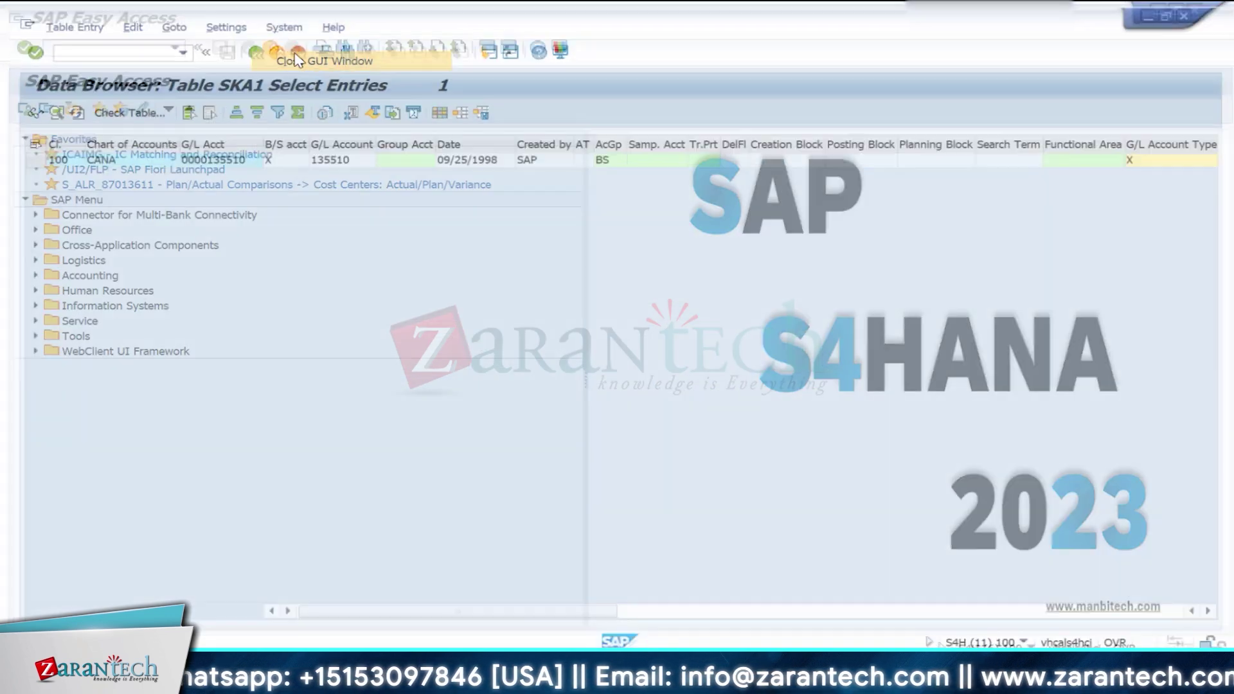
Step: Close the Display Routing session and the Default Values change view session
key(alt+Tab)
key(Tab)
key(Tab)
key(Tab)
key(Tab)
key(alt+Tab)
key(Tab)
key(Tab)
key(Tab)
key(Tab)
key(Tab)
click(391, 20)
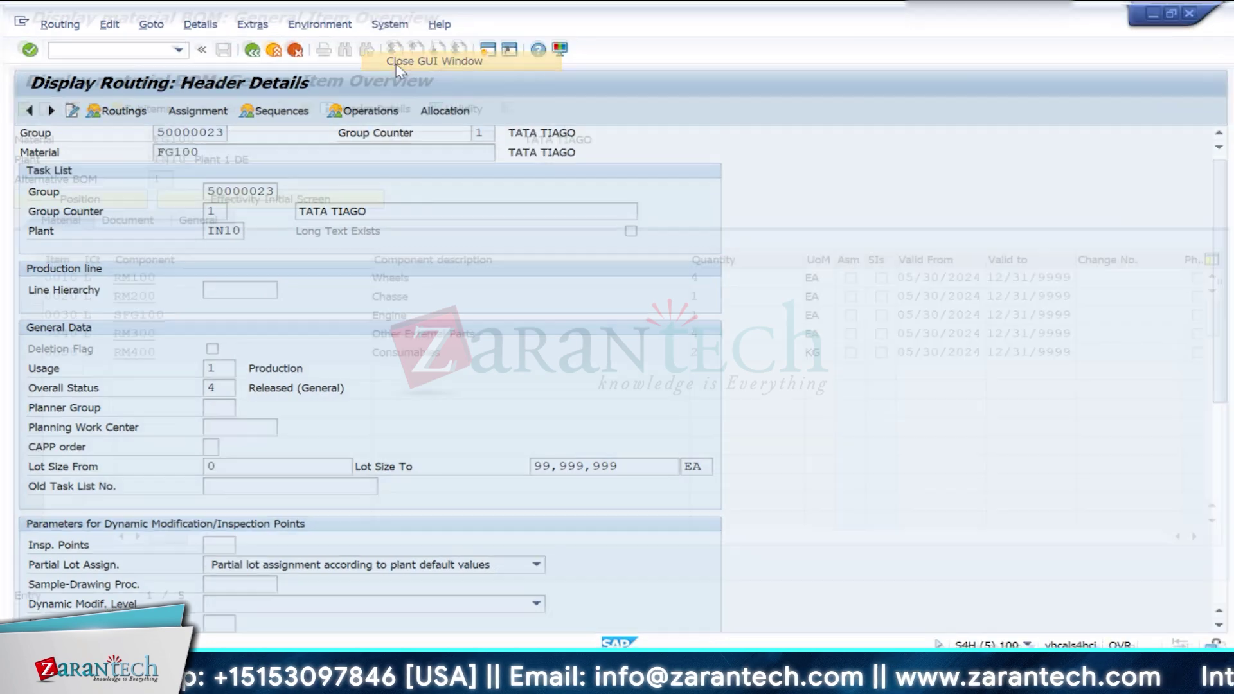
click(395, 63)
key(alt+Tab)
key(Tab)
key(Tab)
key(Tab)
key(Tab)
key(Tab)
click(336, 21)
click(358, 60)
Step: Close the Data Browser session for table T030 and an extra SAP Easy Access session, and return to the remaining SAP Easy Access session
key(alt+Tab)
key(Tab)
key(Tab)
key(Tab)
key(Tab)
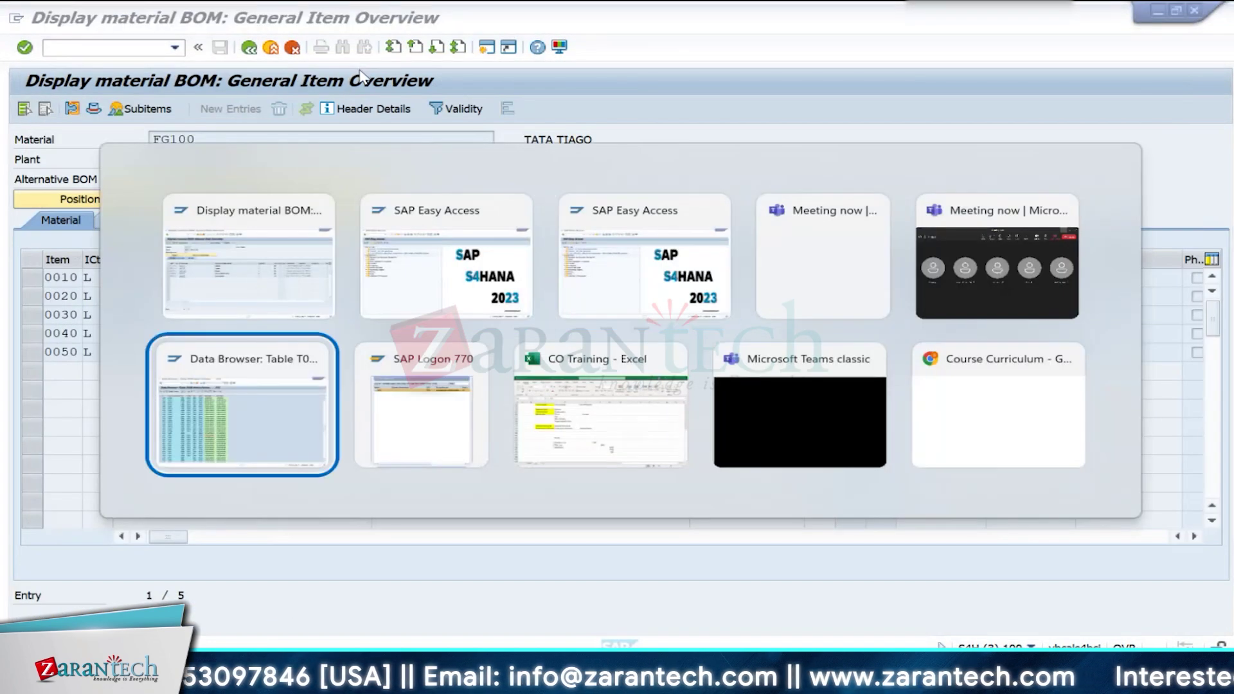
click(278, 22)
click(295, 61)
key(alt+Tab)
click(256, 20)
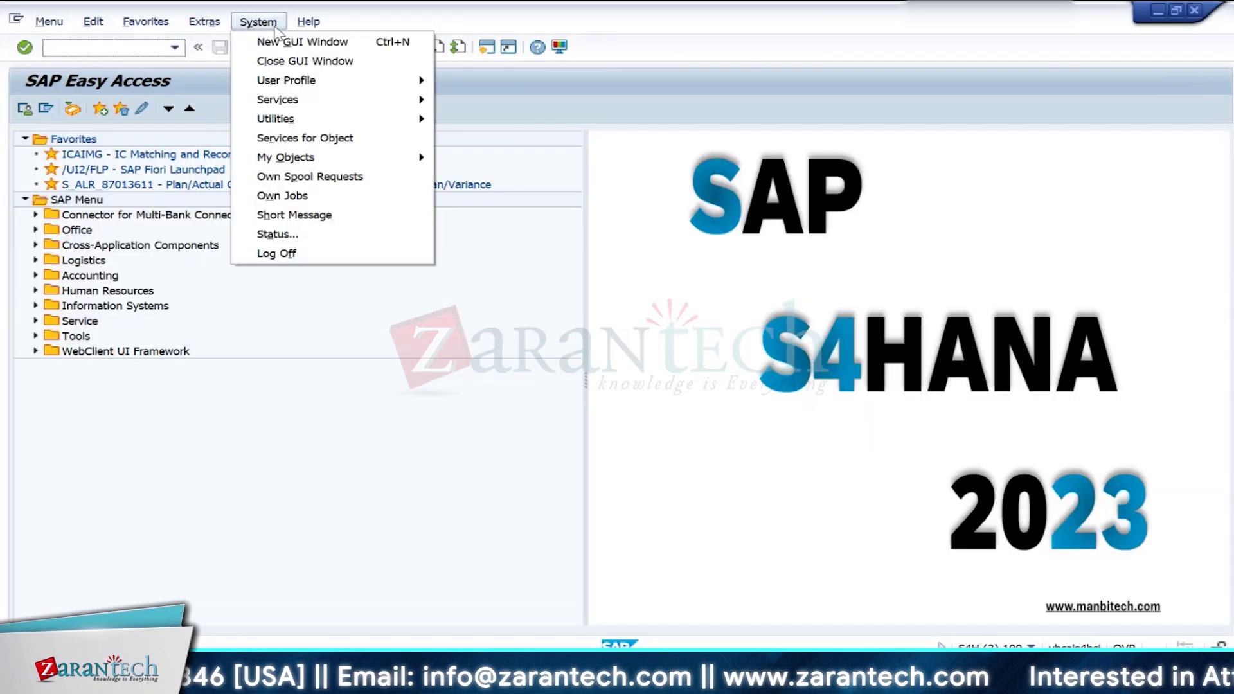
key(alt+Tab)
key(Tab)
click(259, 21)
click(272, 62)
key(alt+Tab)
key(Tab)
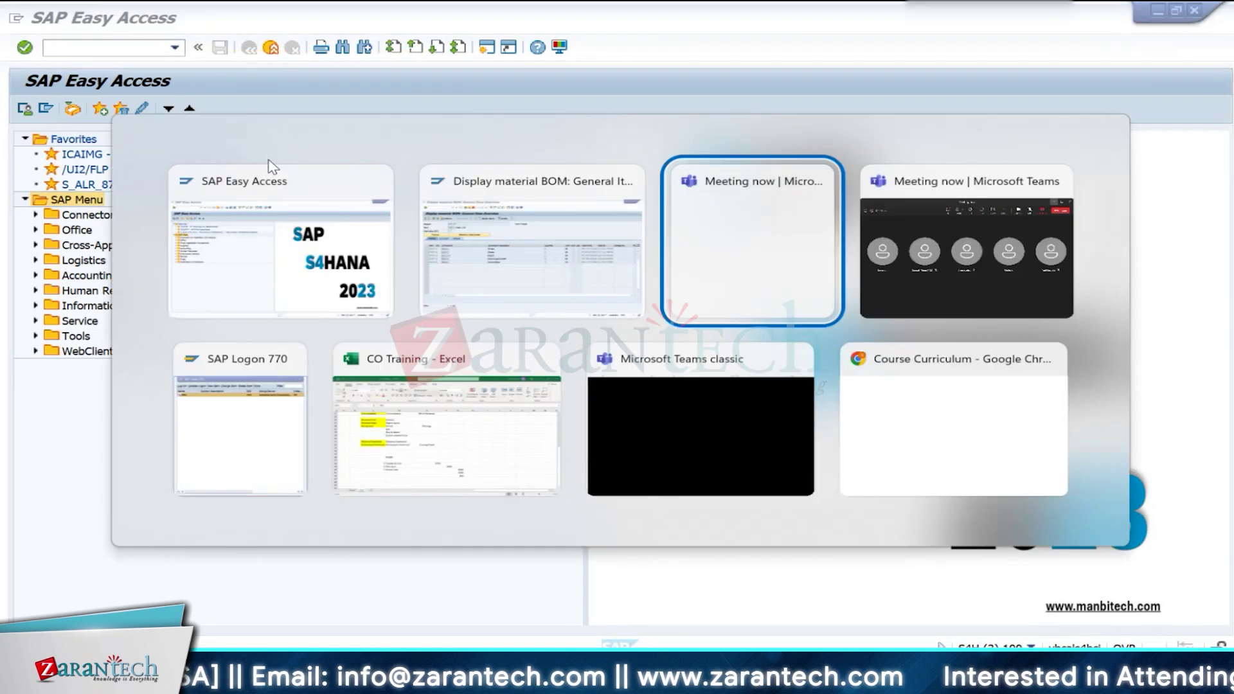
key(alt+Tab)
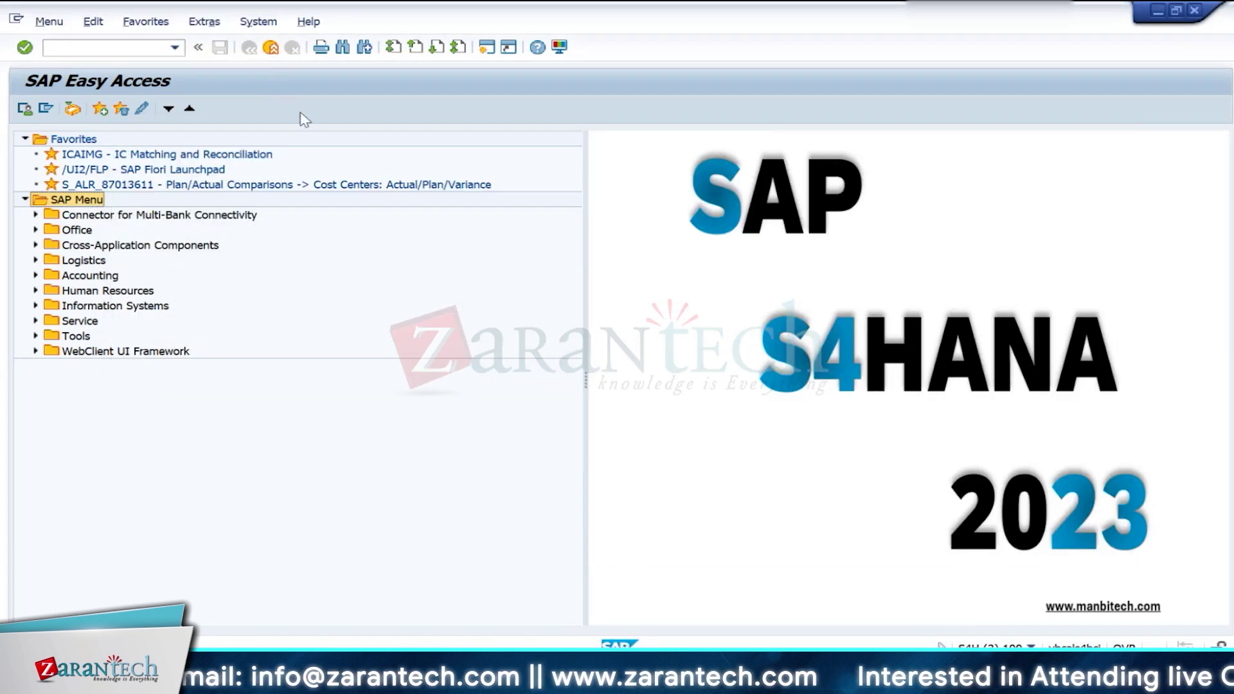
Step: Start transaction MIGO, set the goods receipt's default movement type to 561, and acknowledge the default values tip
click(115, 48)
text(mIGO)
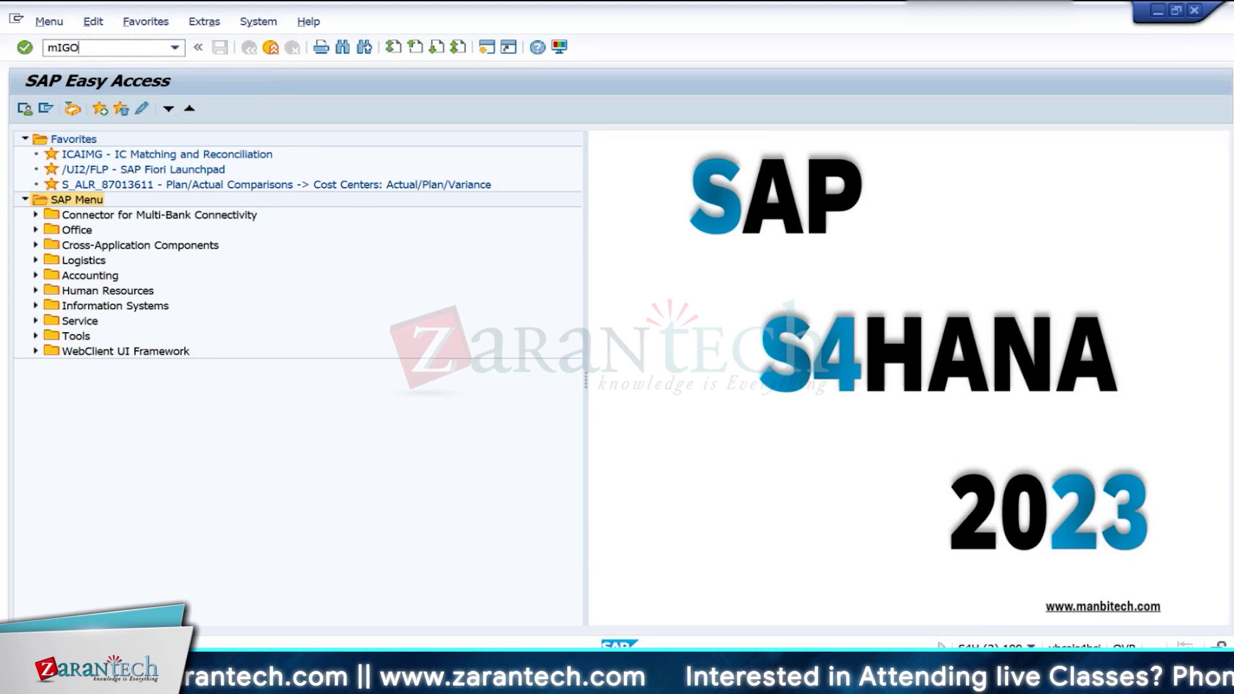
key(Return)
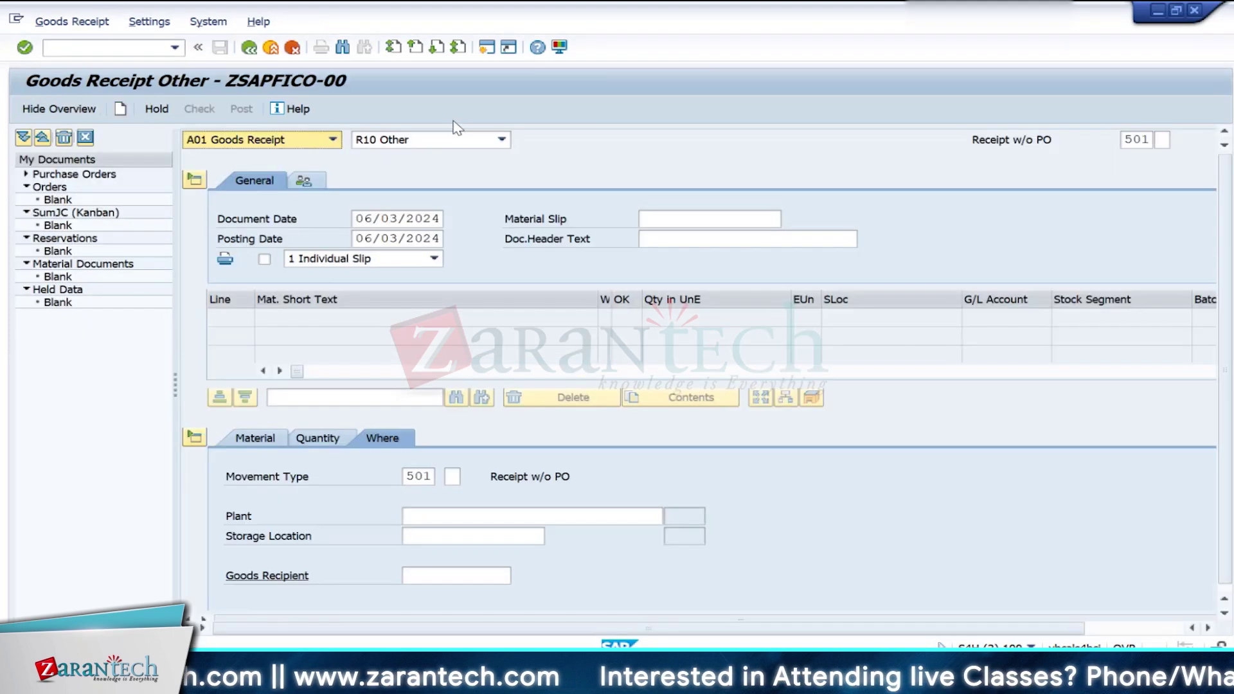
click(1151, 140)
key(BackSpace)
key(BackSpace)
key(BackSpace)
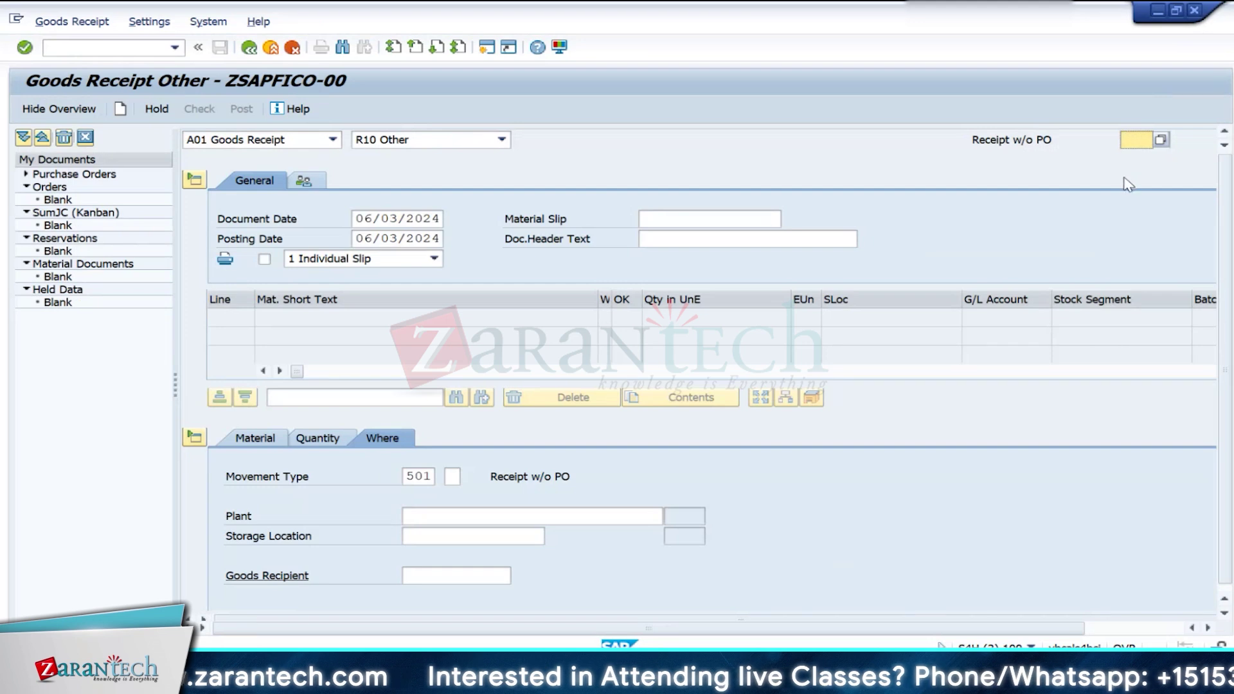
text(561)
key(Return)
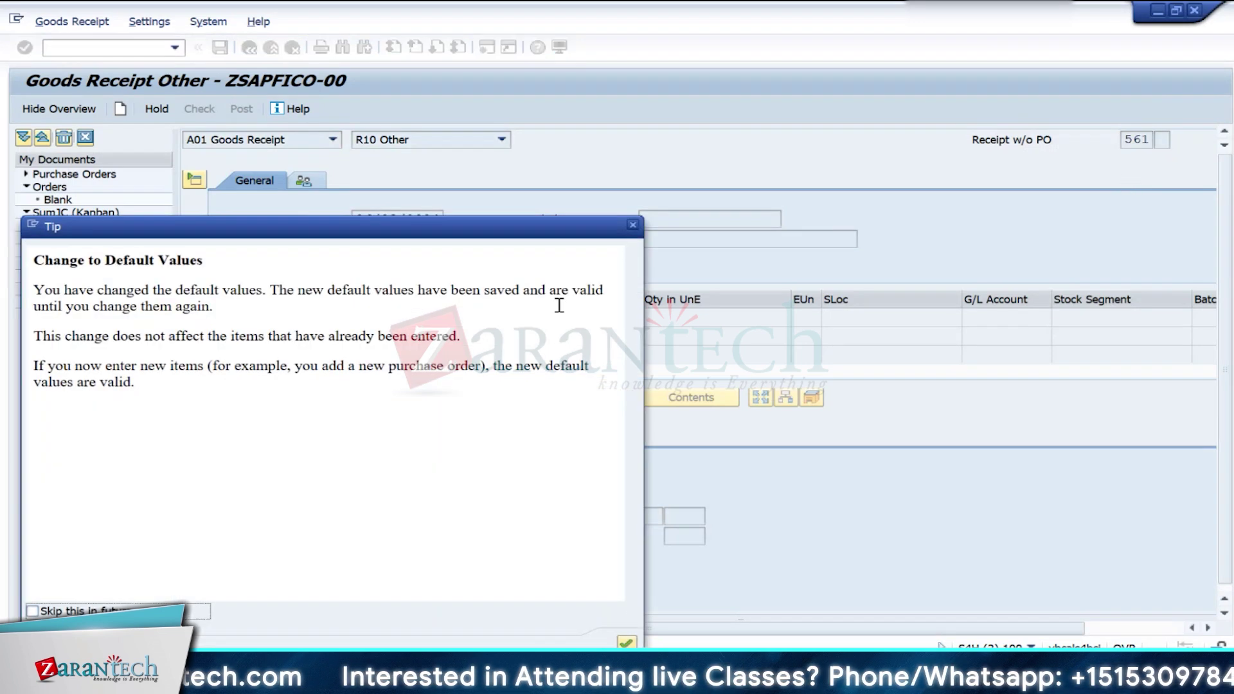
key(Return)
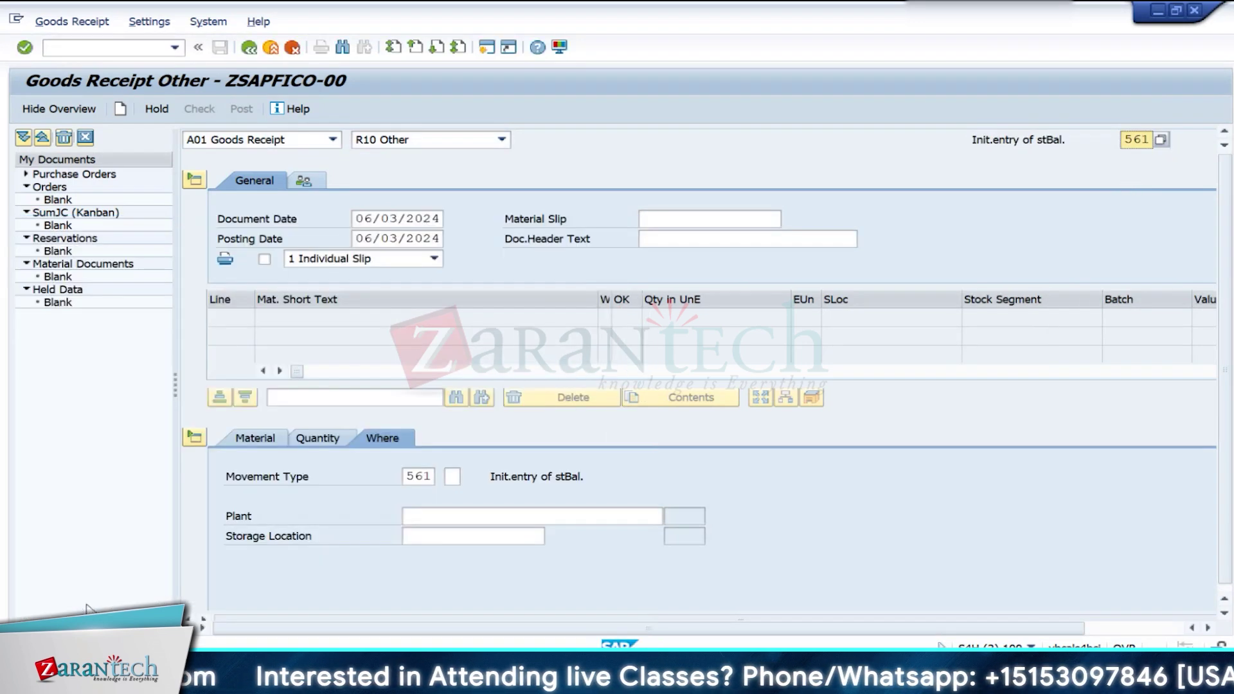
Step: Add material RM100 to the goods receipt with a quantity of 200
click(416, 517)
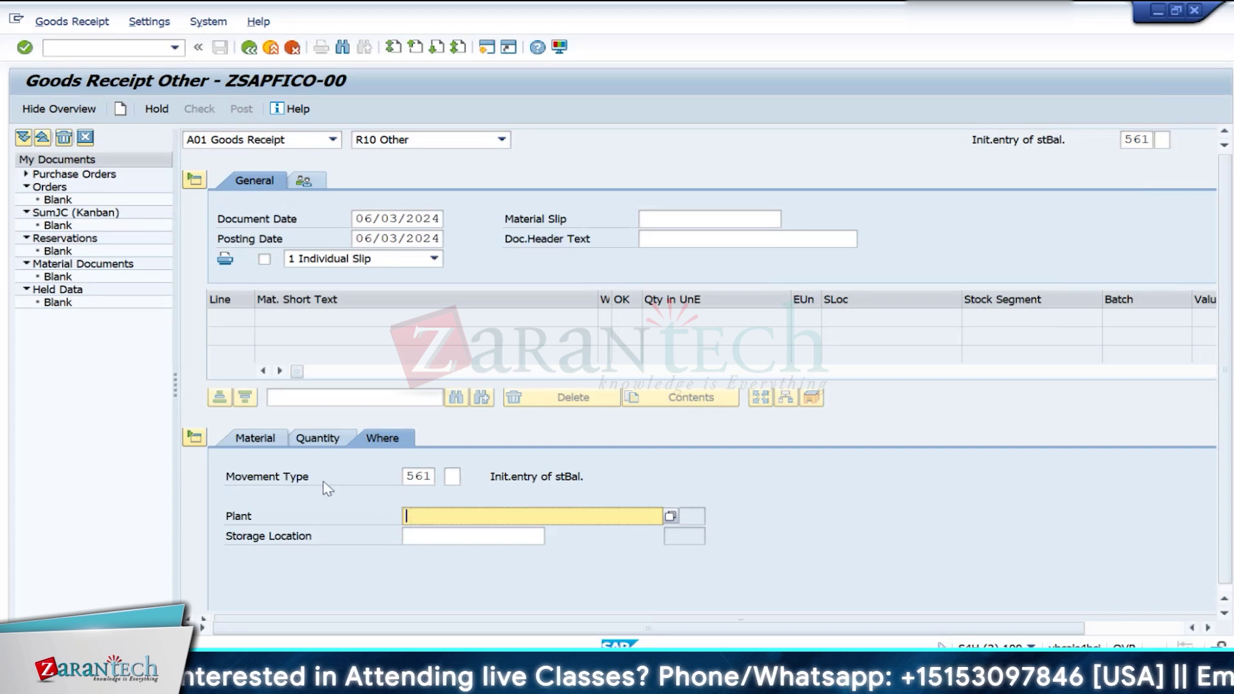
click(259, 443)
click(428, 473)
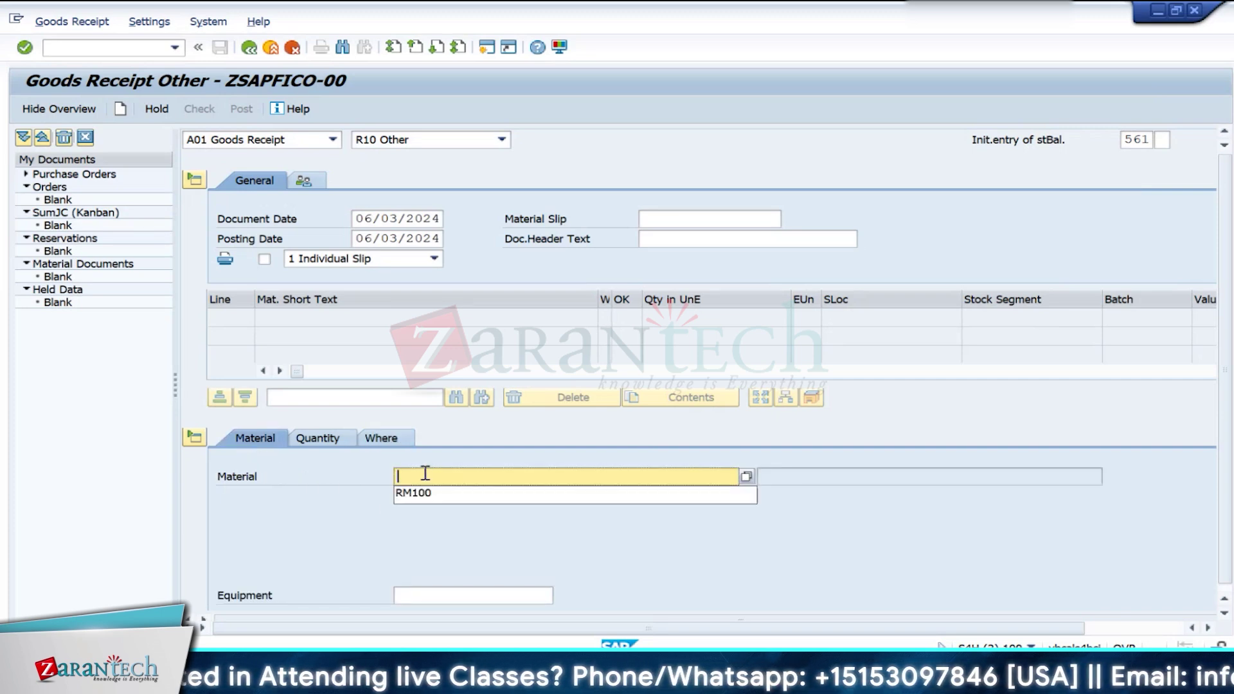
click(419, 491)
key(Return)
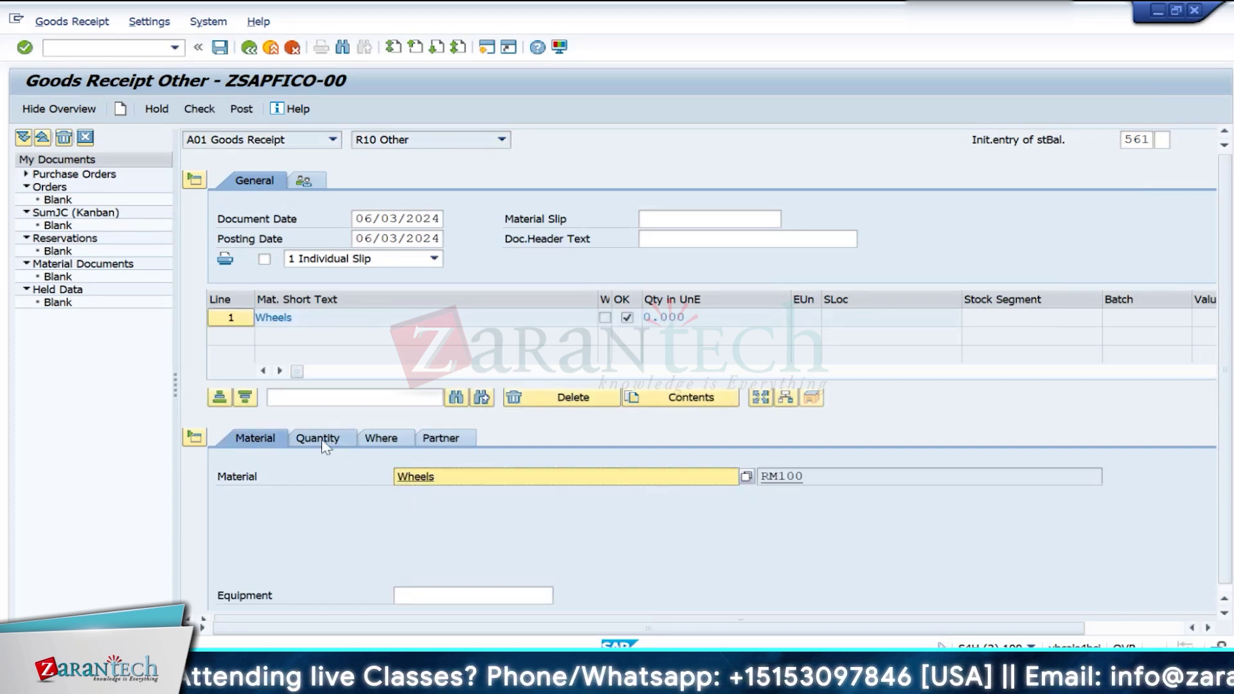
click(320, 439)
click(415, 471)
click(421, 494)
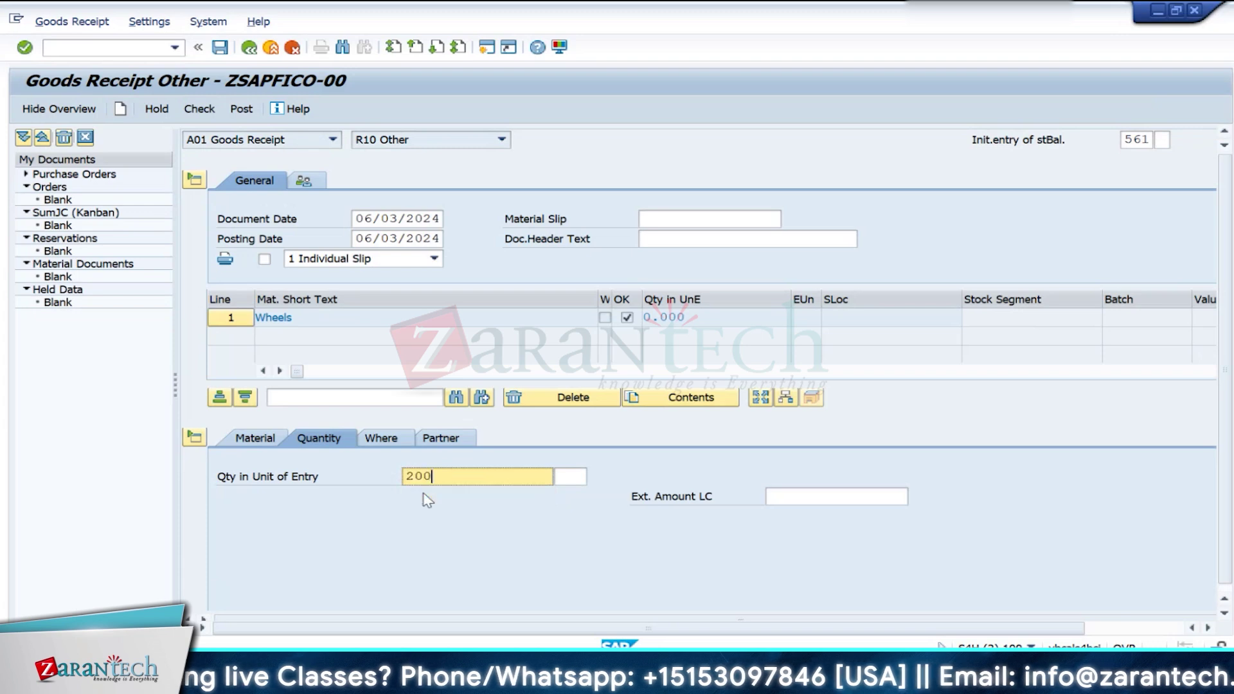
key(Return)
Step: Assign the Wheels item to plant IN10 and storage location 0001, and check and post the goods receipt
click(381, 437)
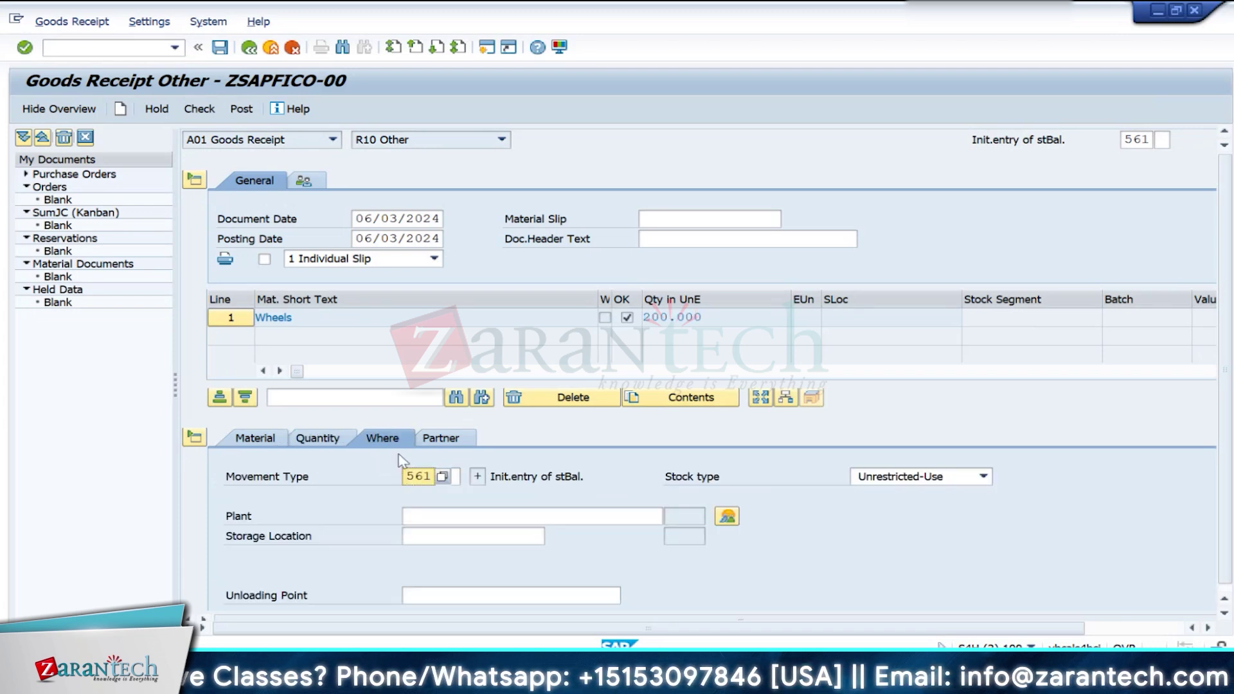
click(423, 512)
click(415, 533)
click(416, 536)
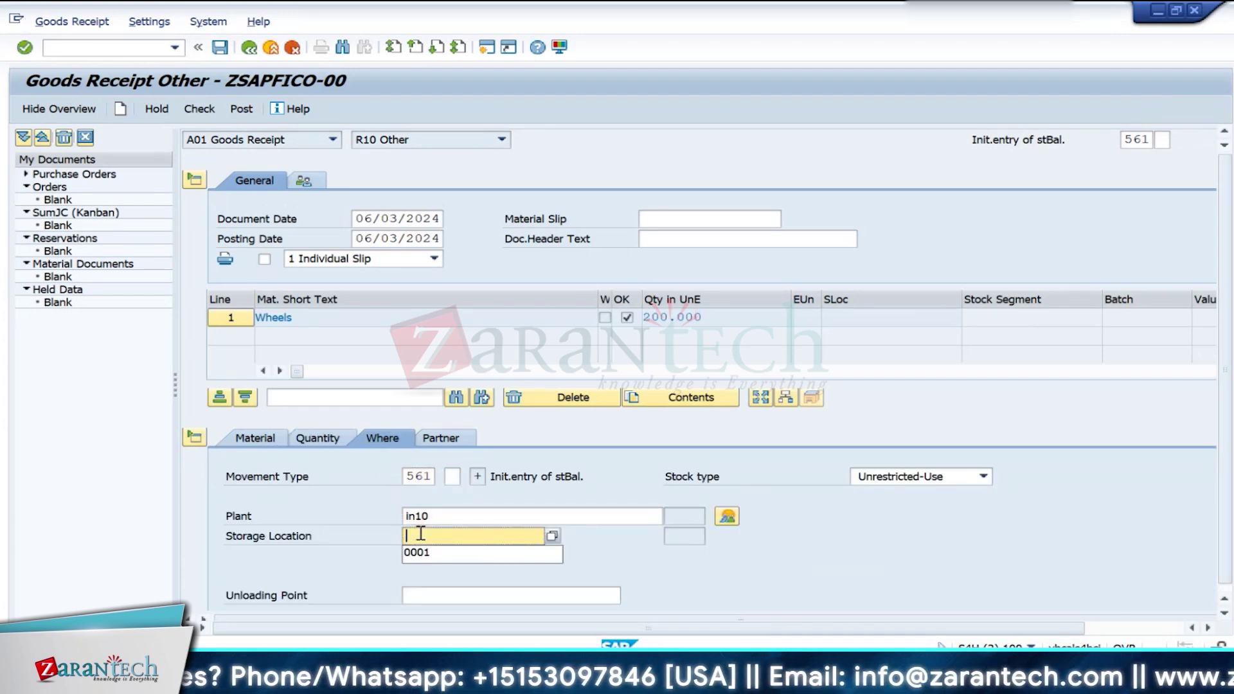
click(421, 554)
key(Return)
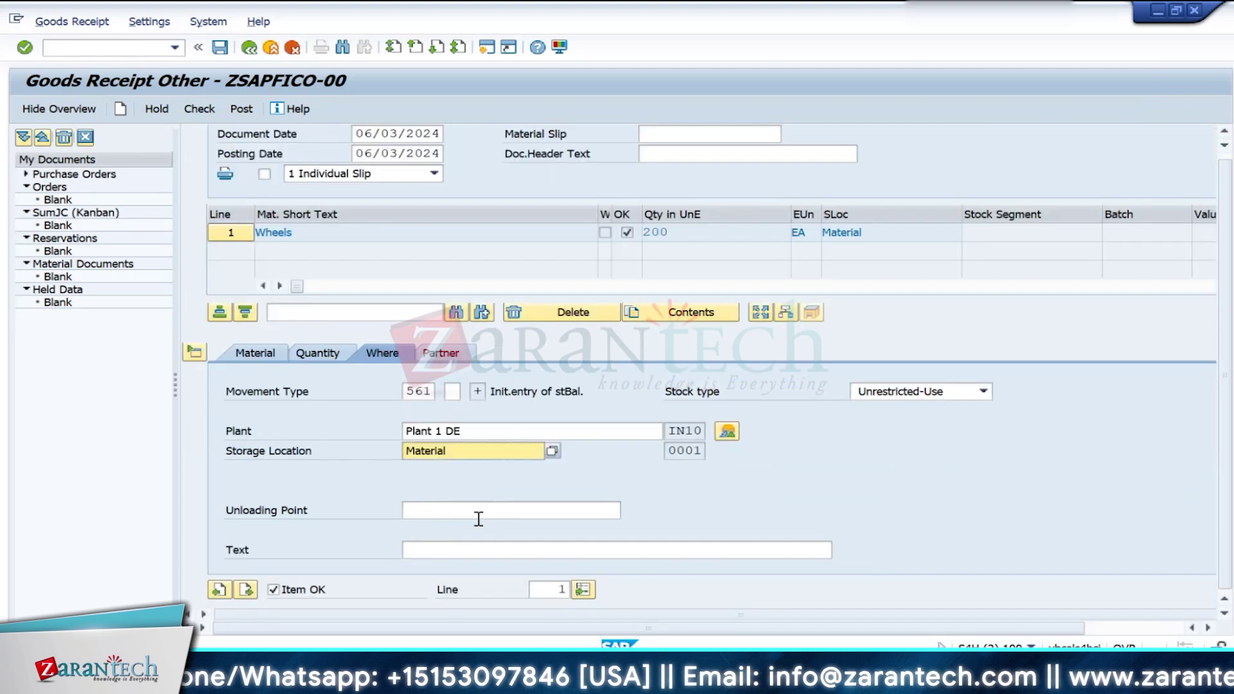
click(199, 109)
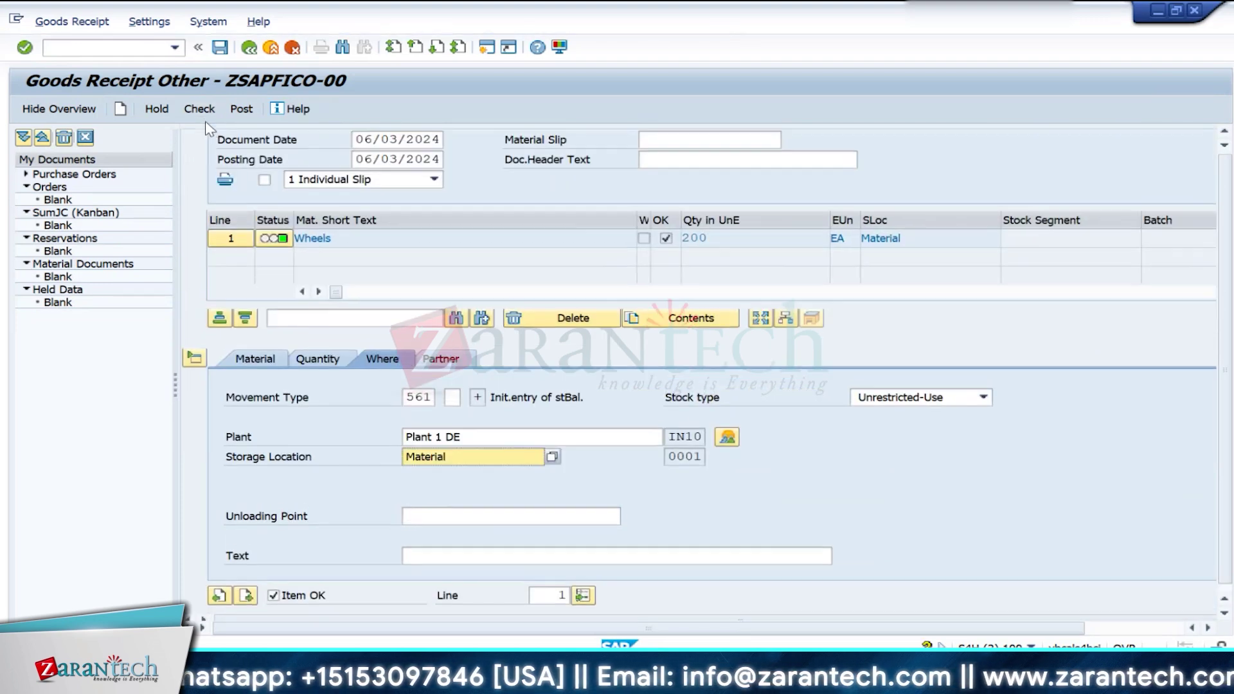
click(233, 112)
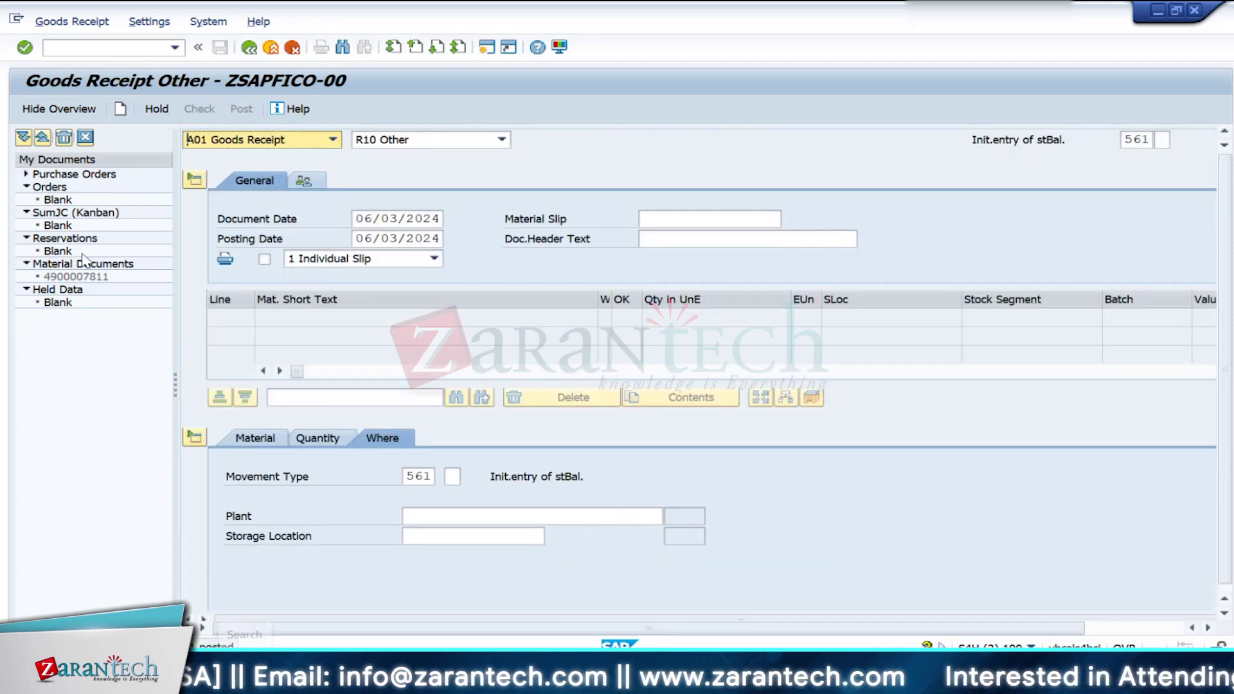
Step: Switch to displaying material documents and open the newly posted goods receipt document
click(221, 142)
click(212, 211)
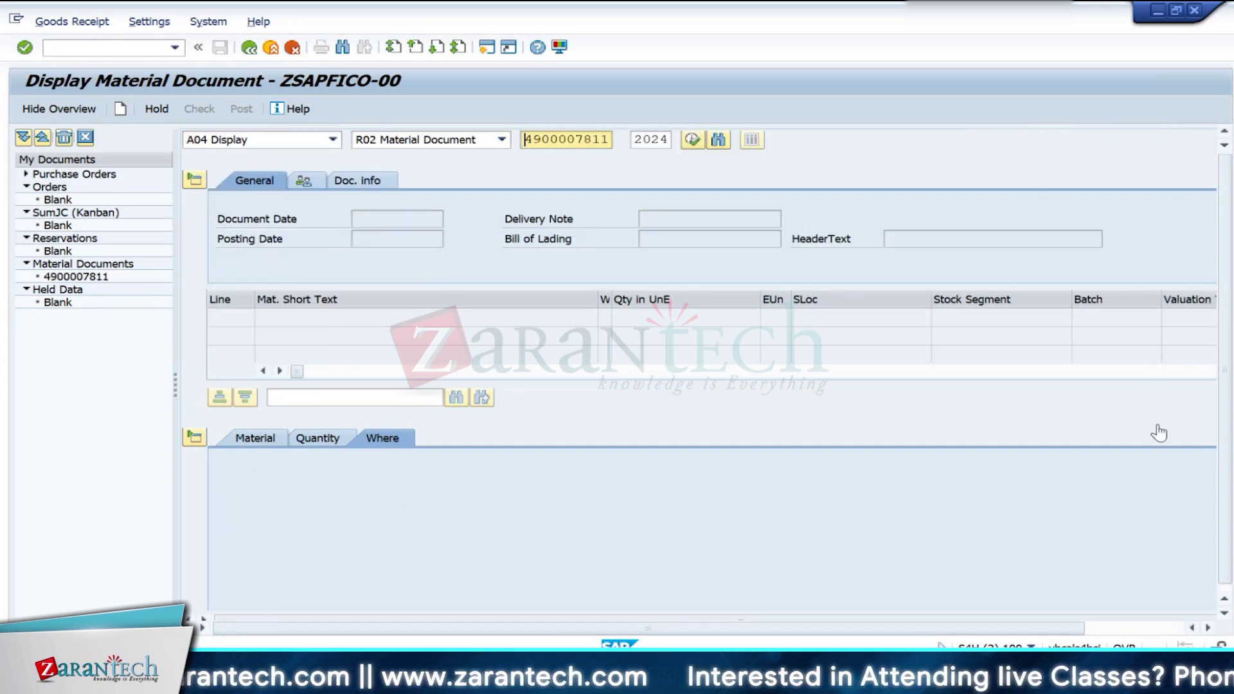
click(692, 140)
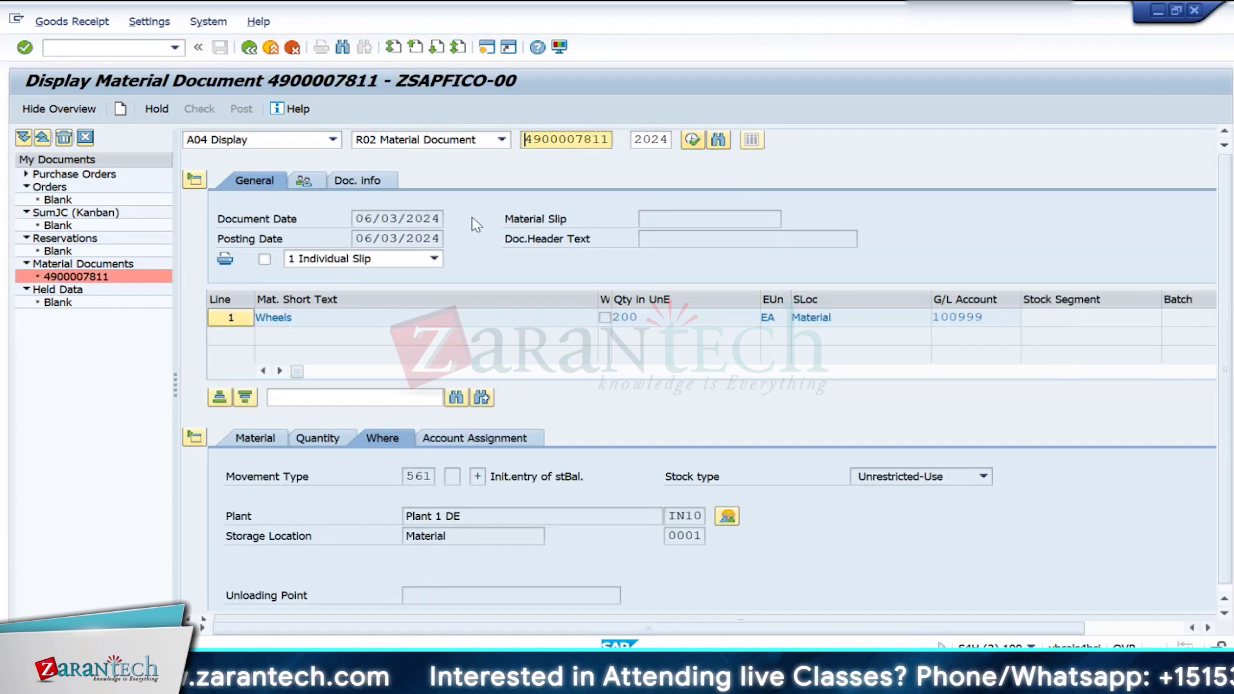
Step: Open the accounting document behind the displayed goods receipt and examine its RM Inventory and initial stock load line items
click(358, 181)
click(917, 220)
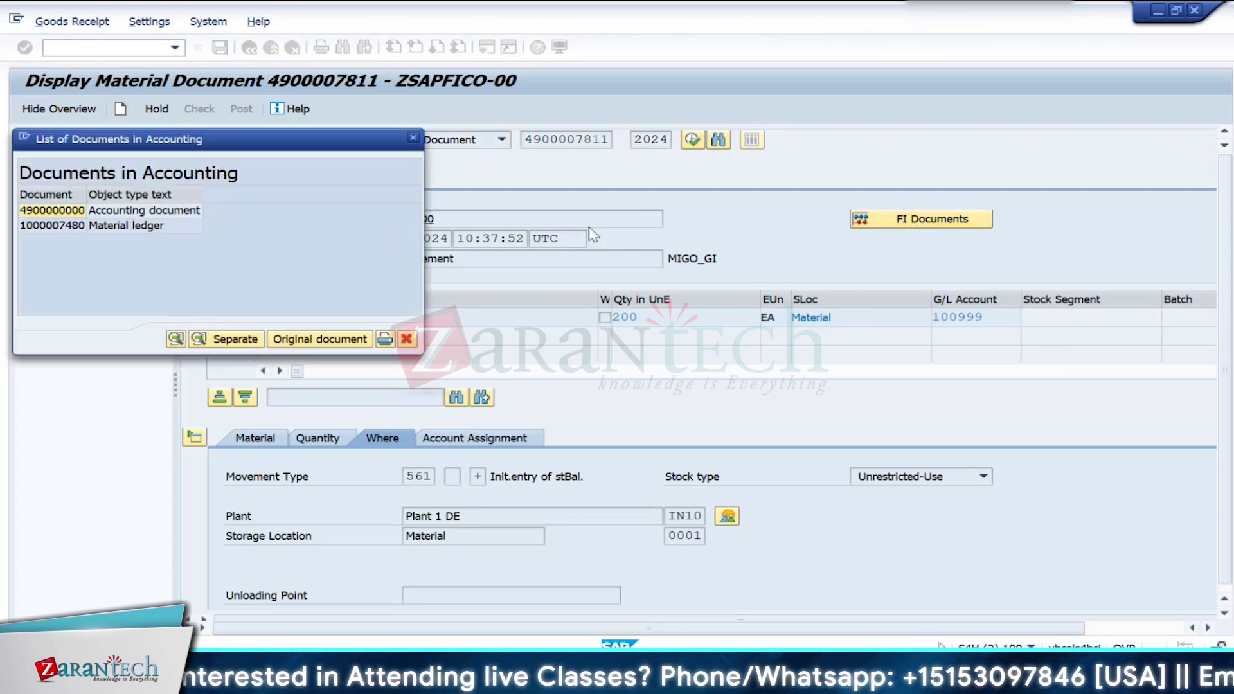
double_click(36, 212)
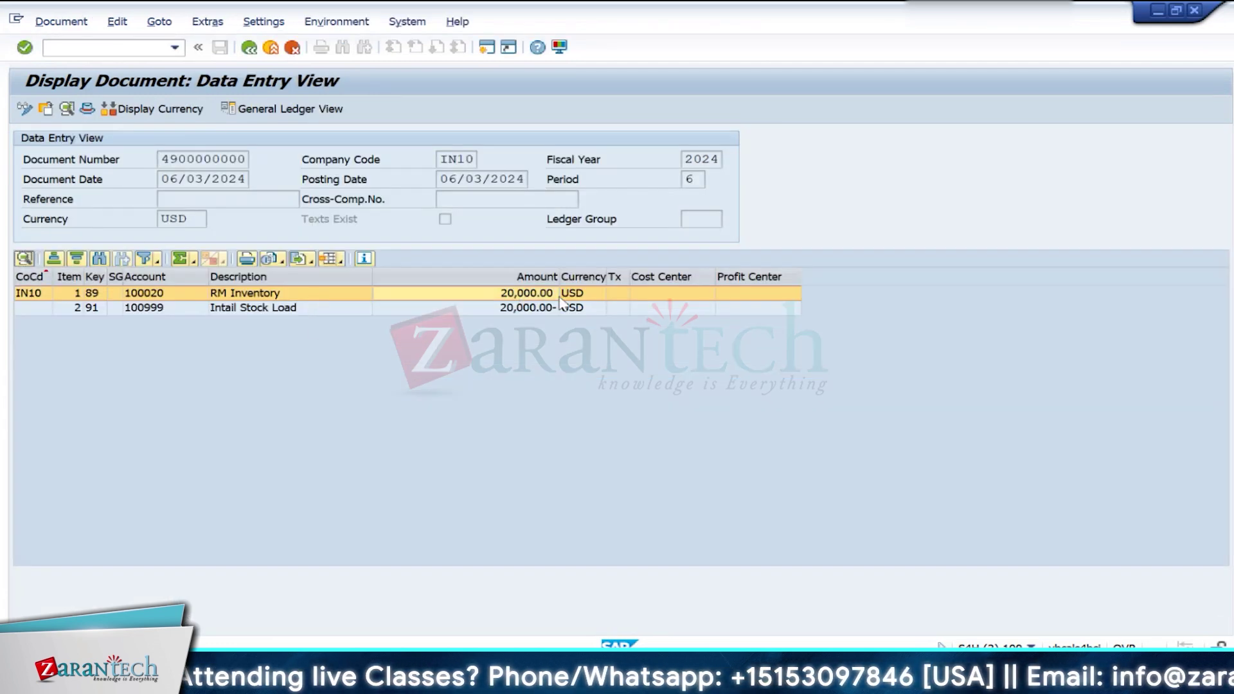
click(245, 310)
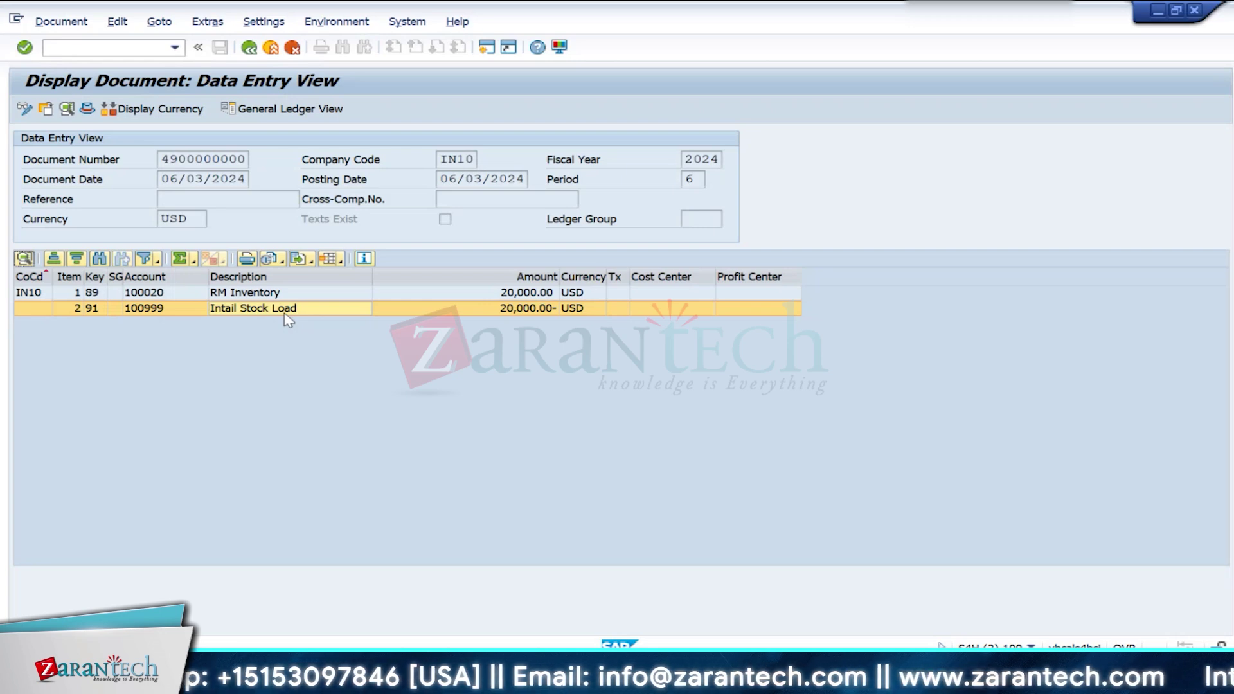
click(282, 294)
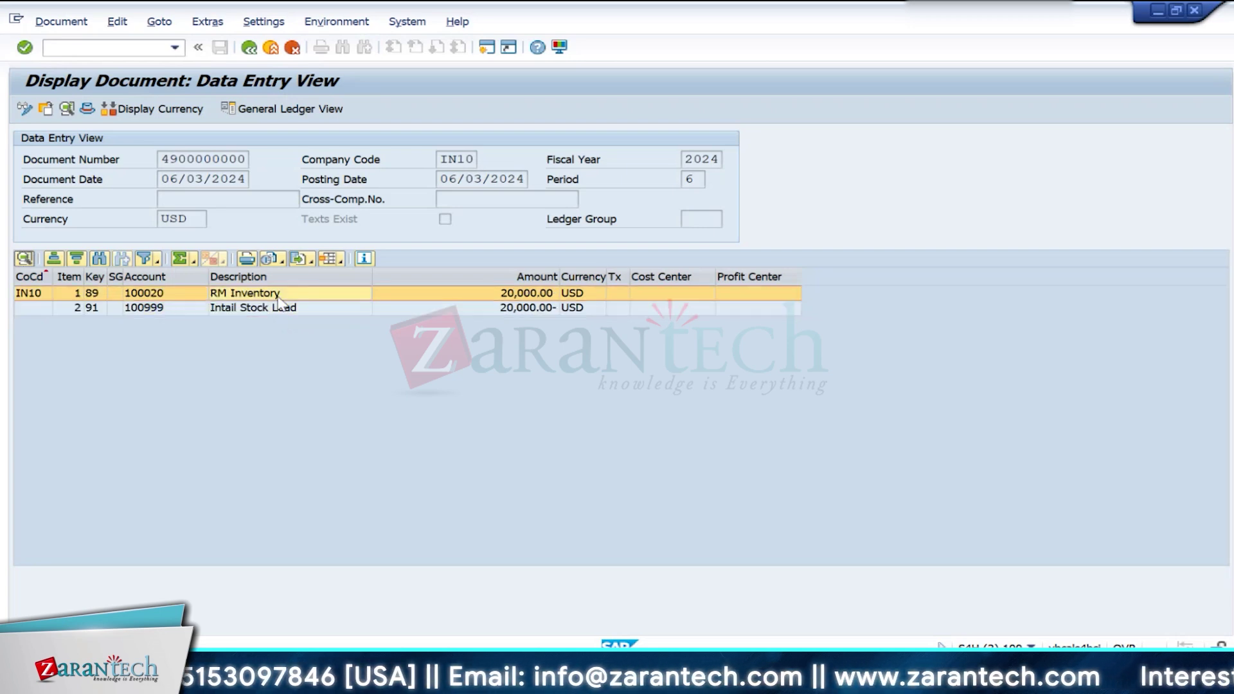
click(248, 48)
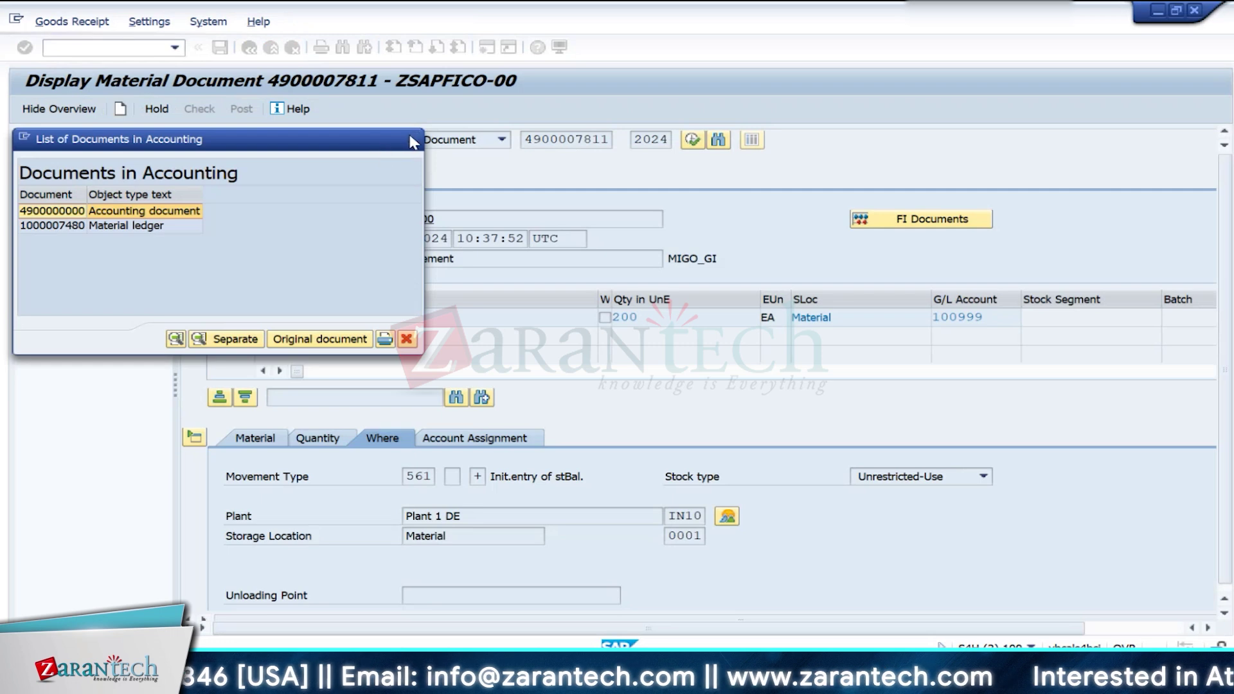
click(411, 140)
Step: Switch the transaction back to Goods Receipt and copy component RM200 from the bill of material of FG100
click(332, 139)
click(283, 154)
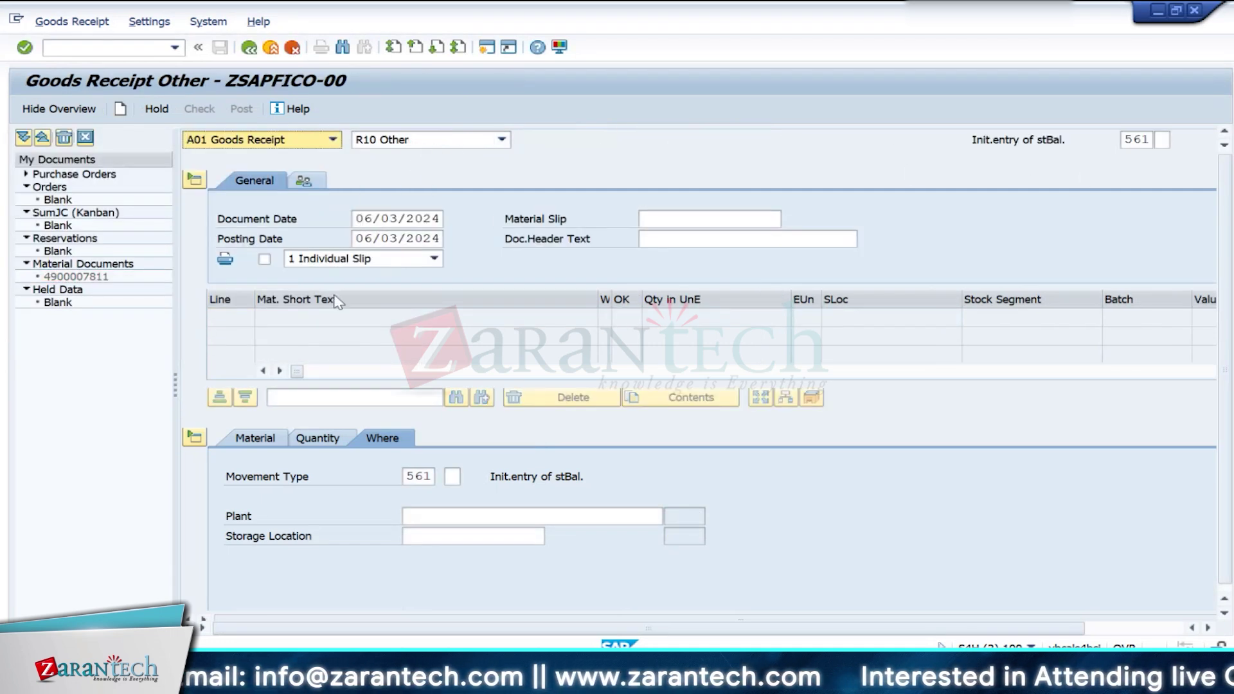
key(alt+Tab)
key(alt+Tab)
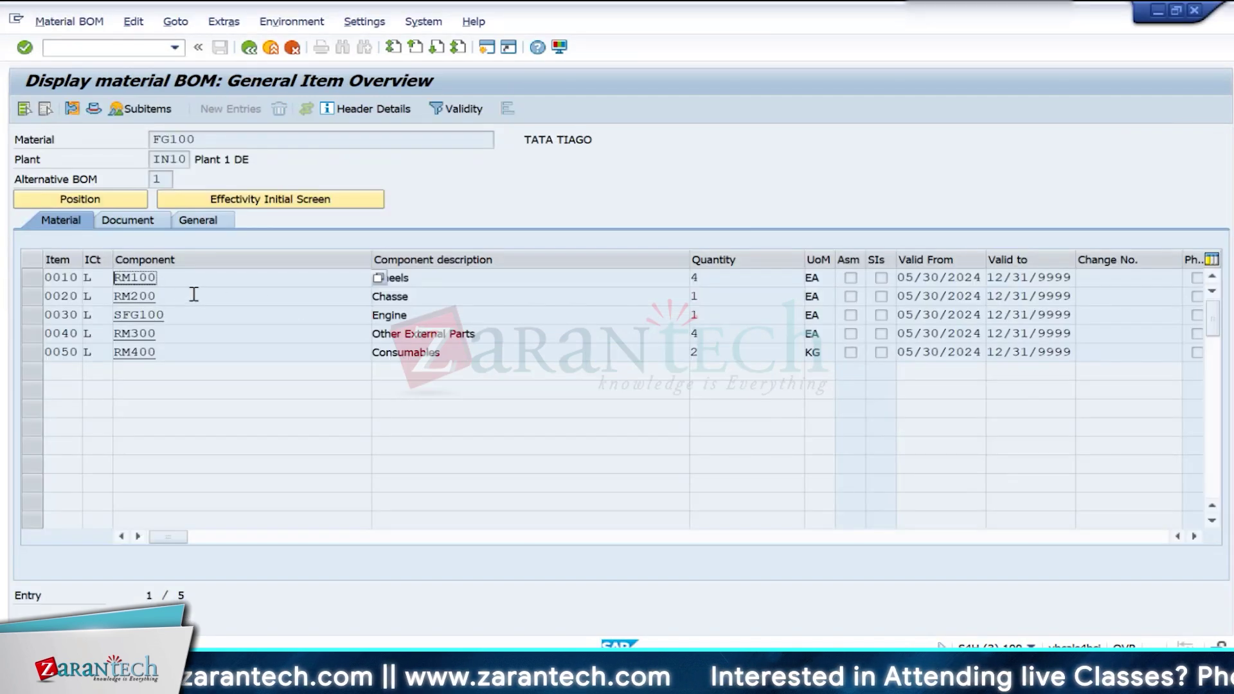
drag(194, 294, 117, 296)
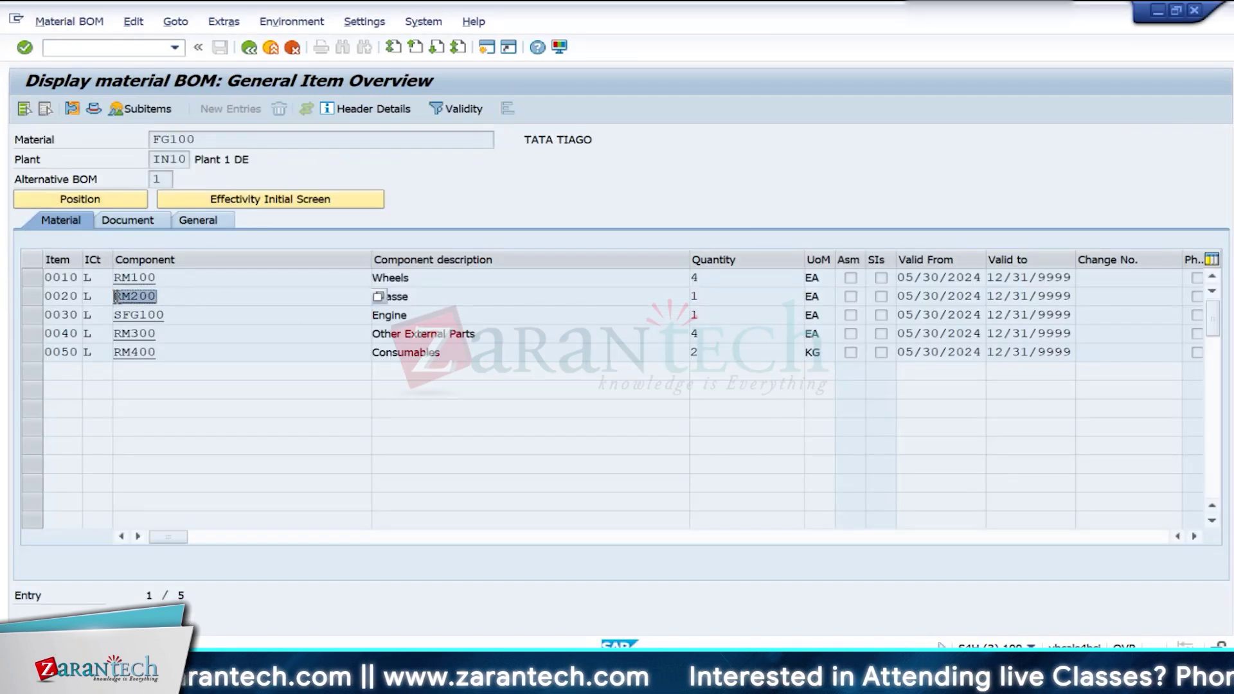
click(266, 319)
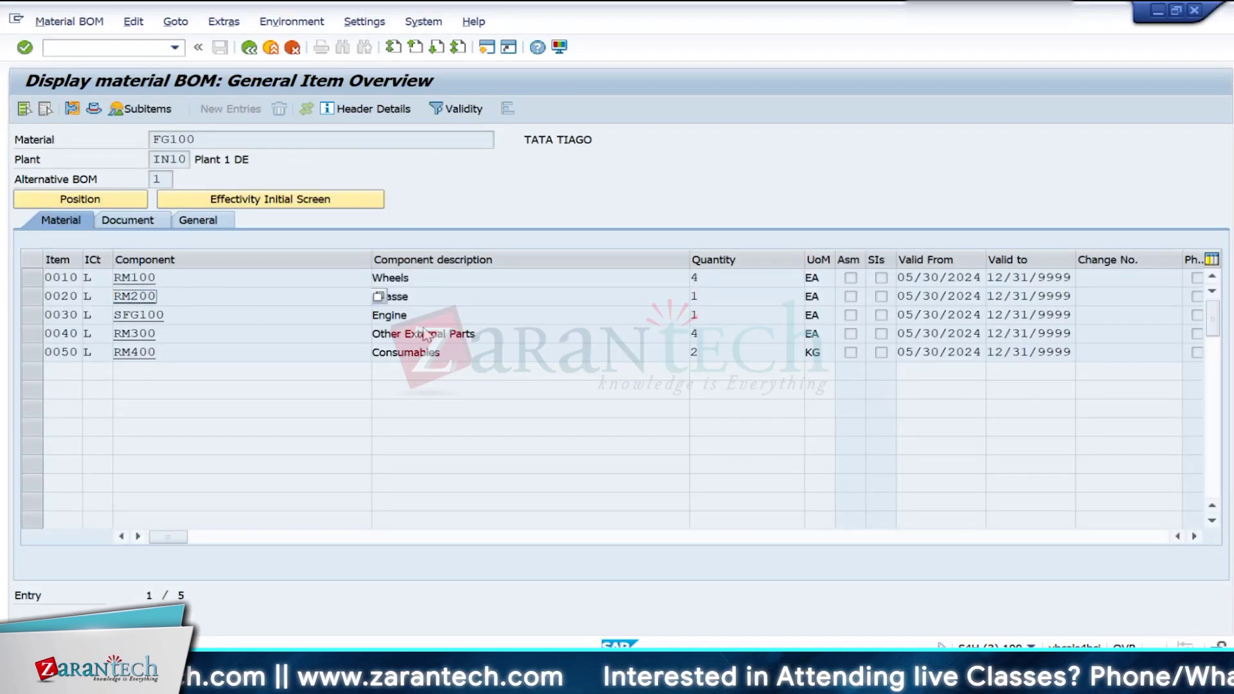
key(alt+Tab)
Step: Set the new goods receipt's plant to IN10 and its storage location to 0001
click(428, 514)
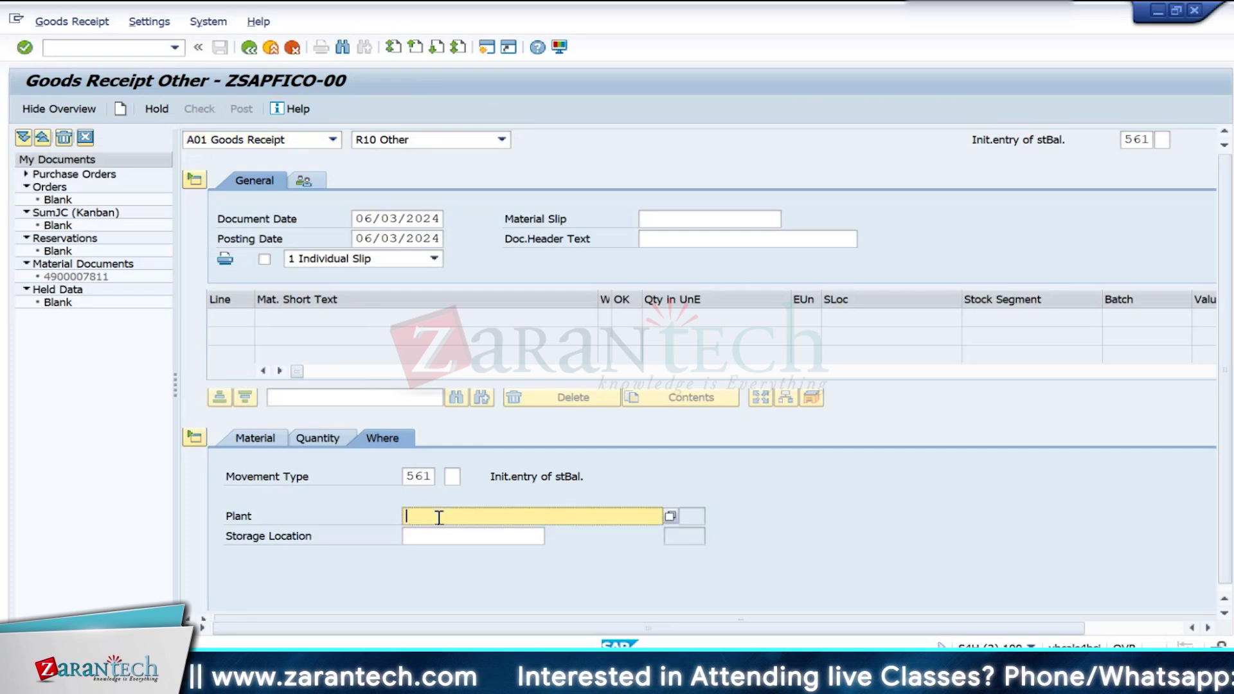
text(RM200)
click(444, 535)
click(454, 537)
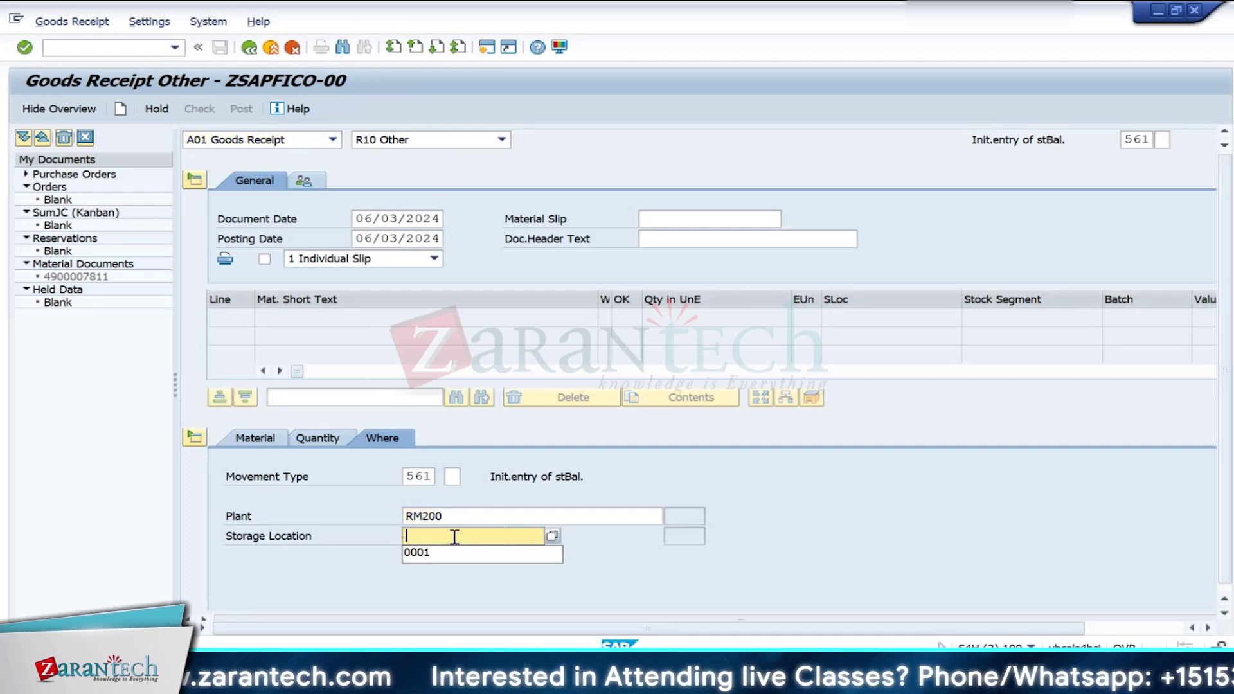
click(444, 552)
click(461, 514)
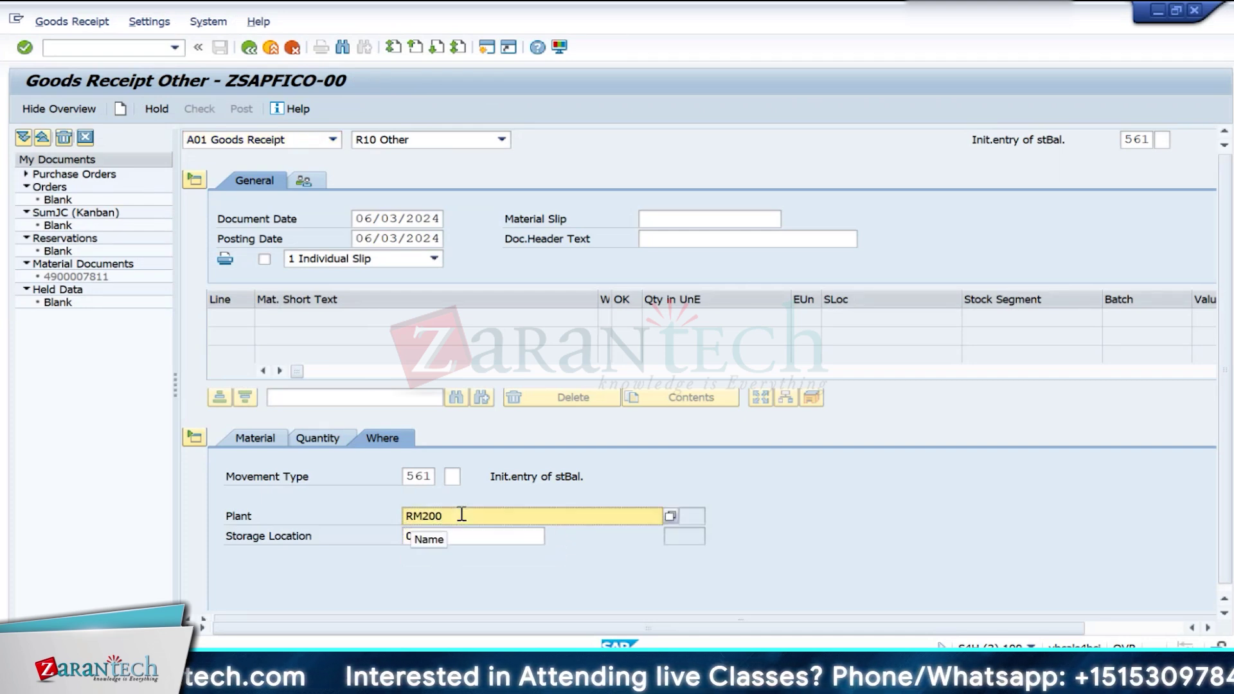
key(BackSpace)
key(BackSpace)
key(BackSpace)
key(BackSpace)
key(BackSpace)
key(Down)
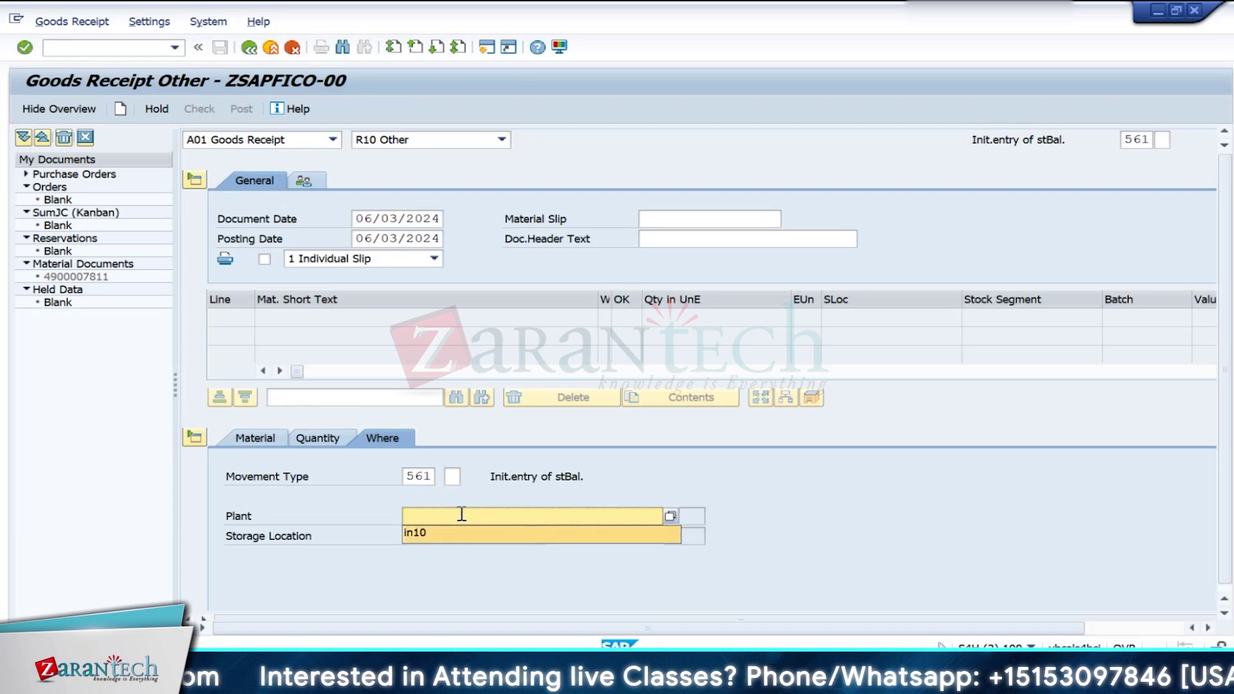
key(Return)
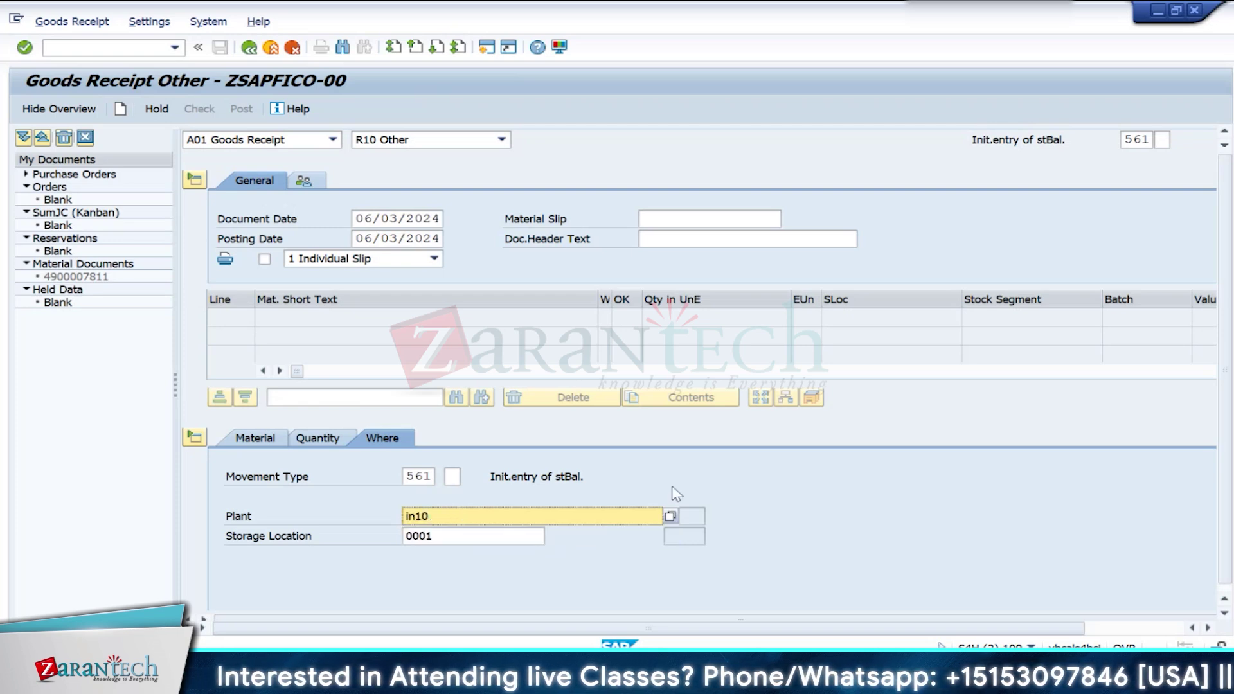
Step: Add material RM100 to the goods receipt with a quantity of 50
click(255, 442)
click(404, 474)
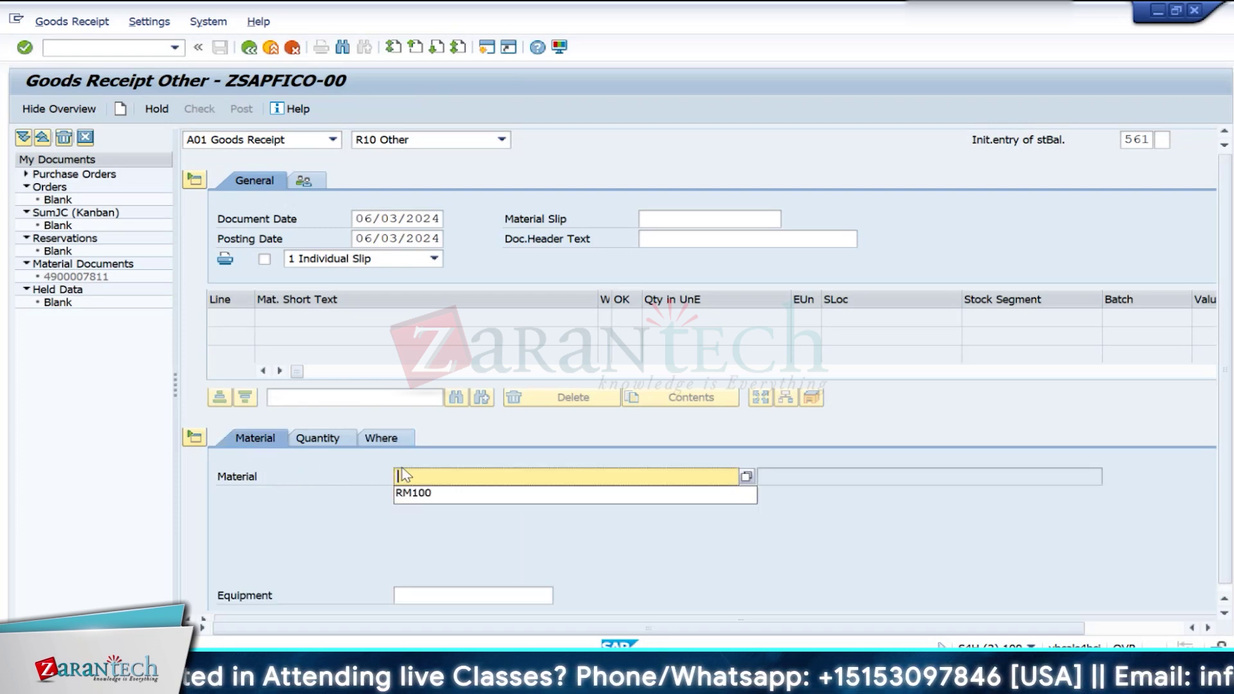
click(414, 498)
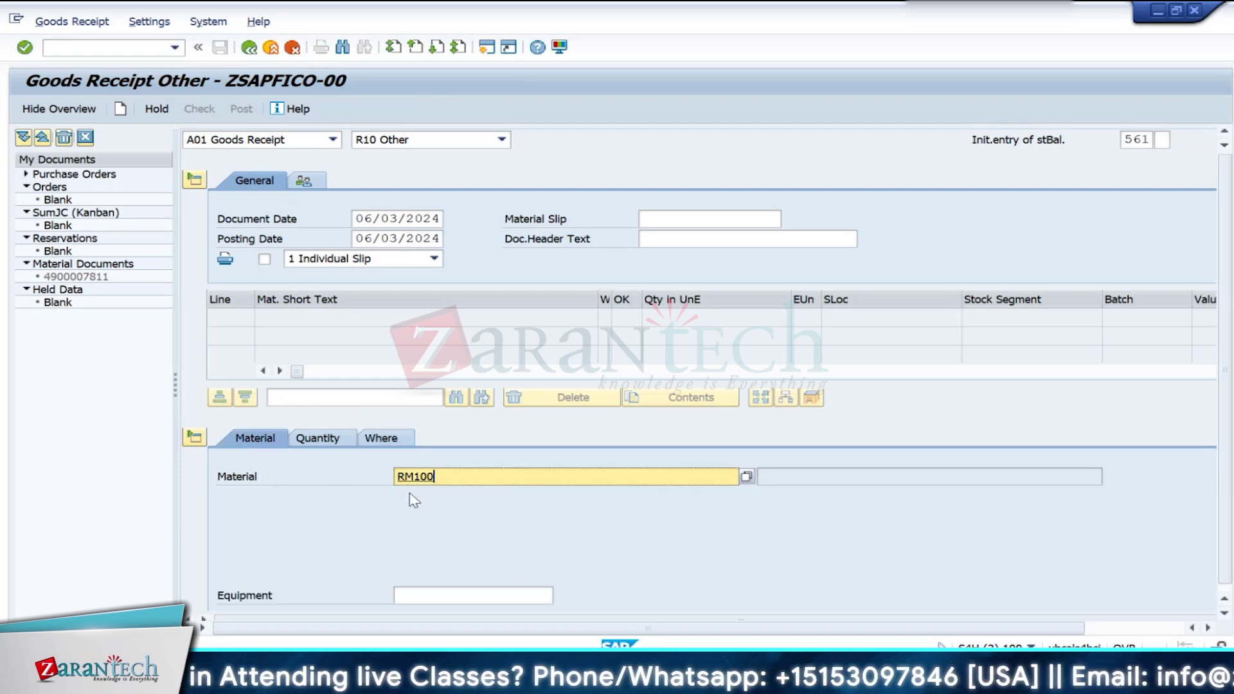
click(313, 439)
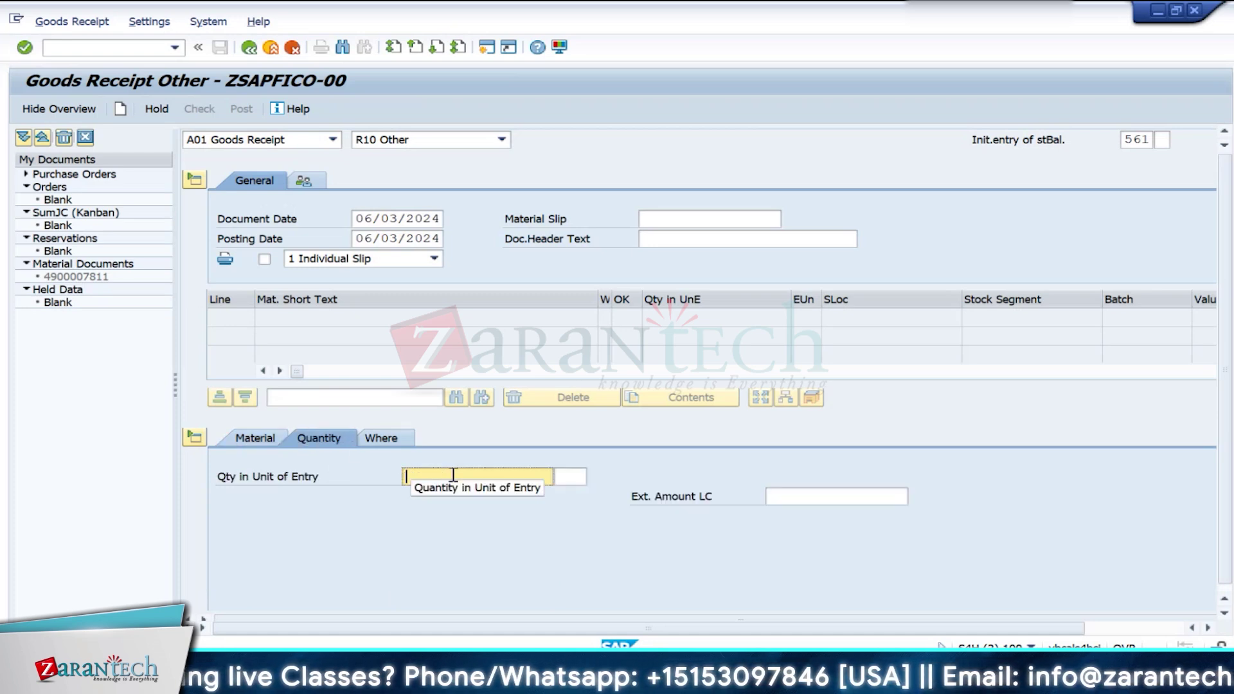
text(50)
key(Return)
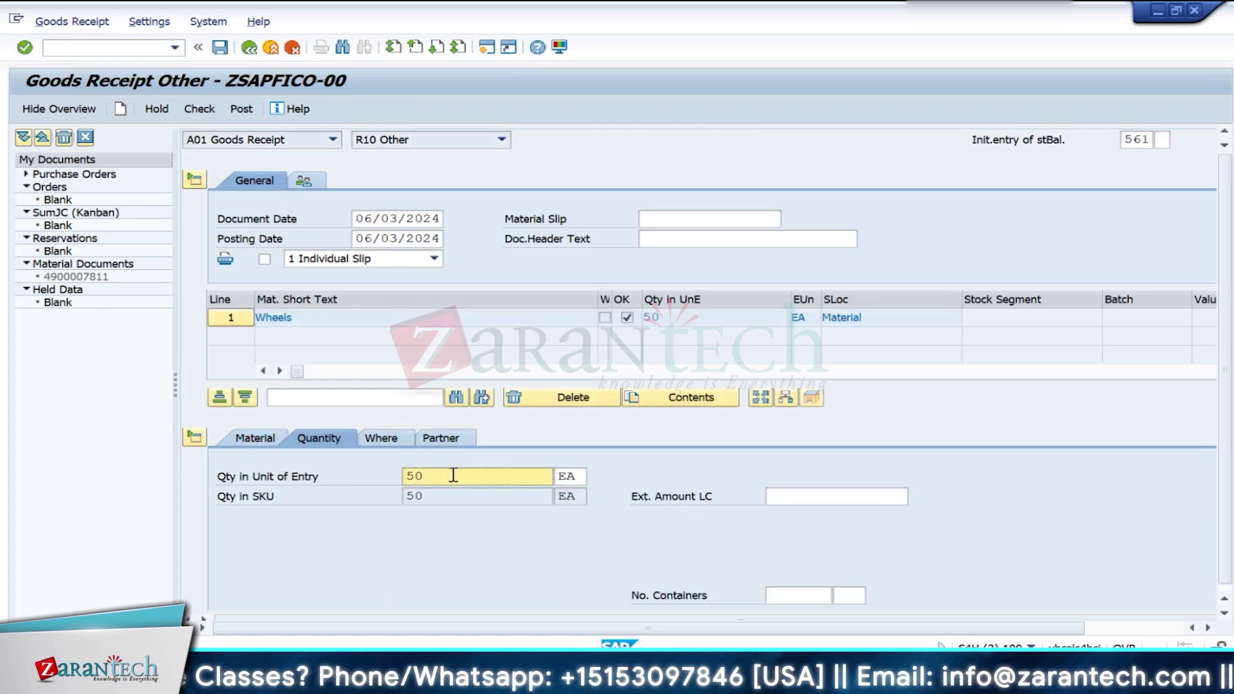
Step: Review the Wheels item's plant and storage location, and check and post the goods receipt
click(397, 444)
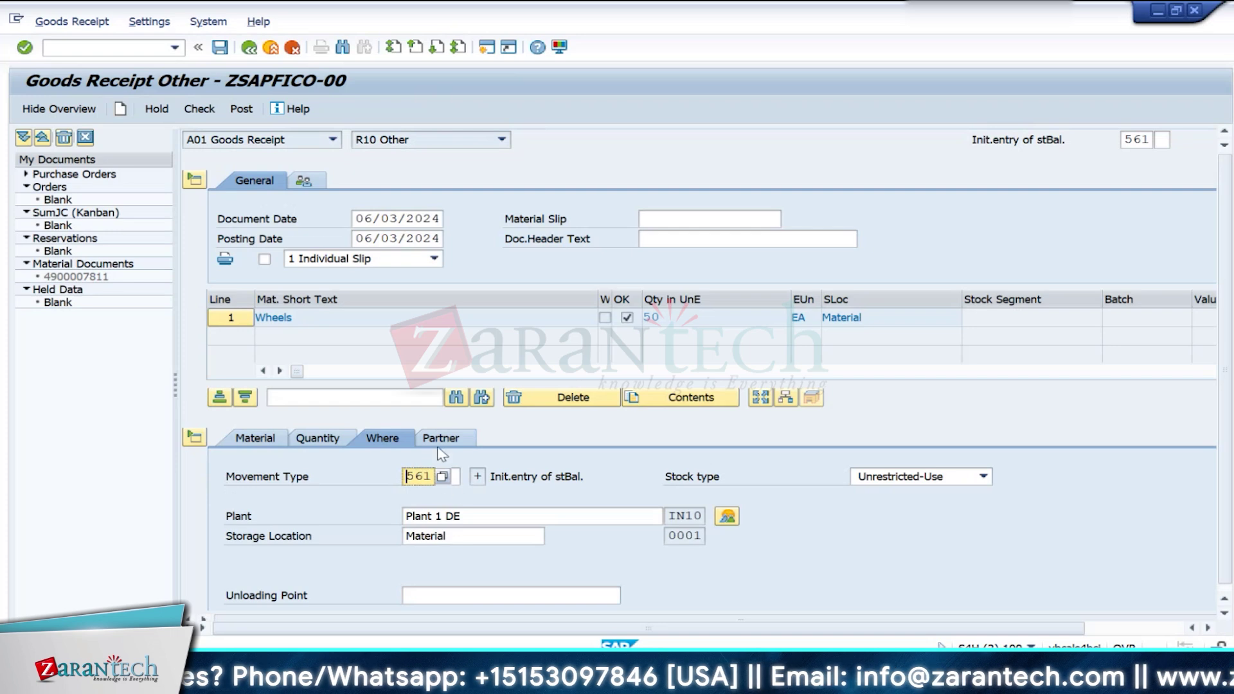
scroll(450, 574, down, 2)
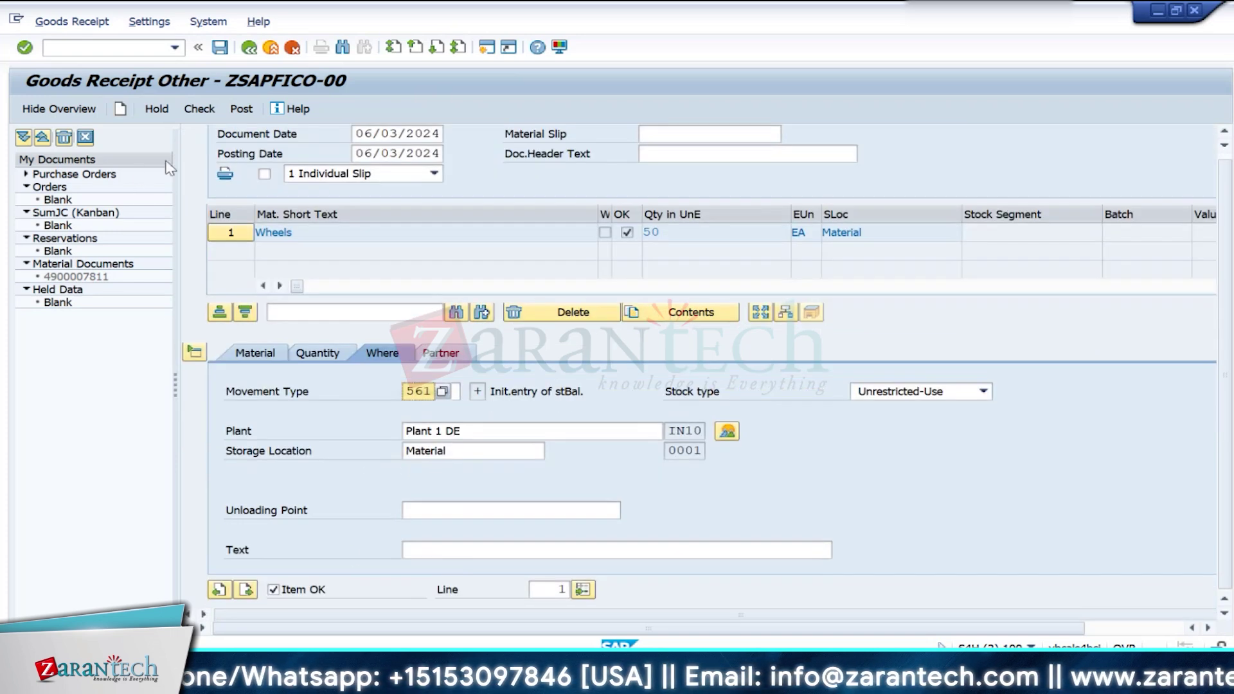
click(200, 109)
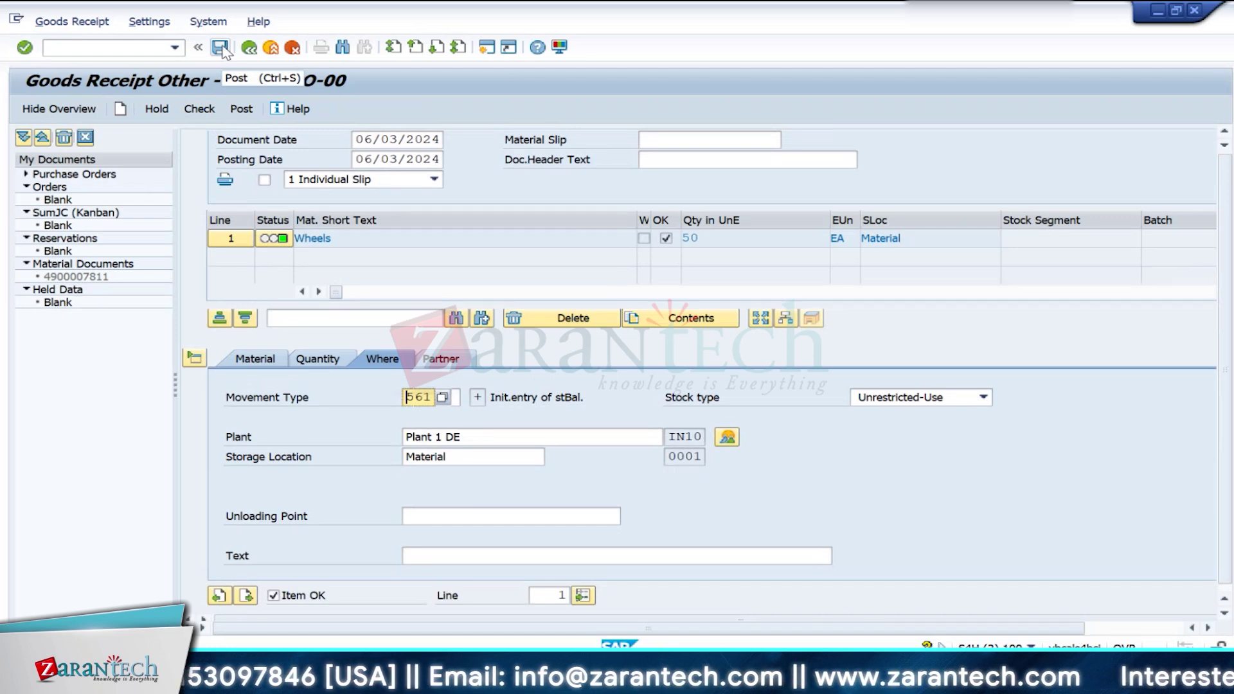
click(220, 47)
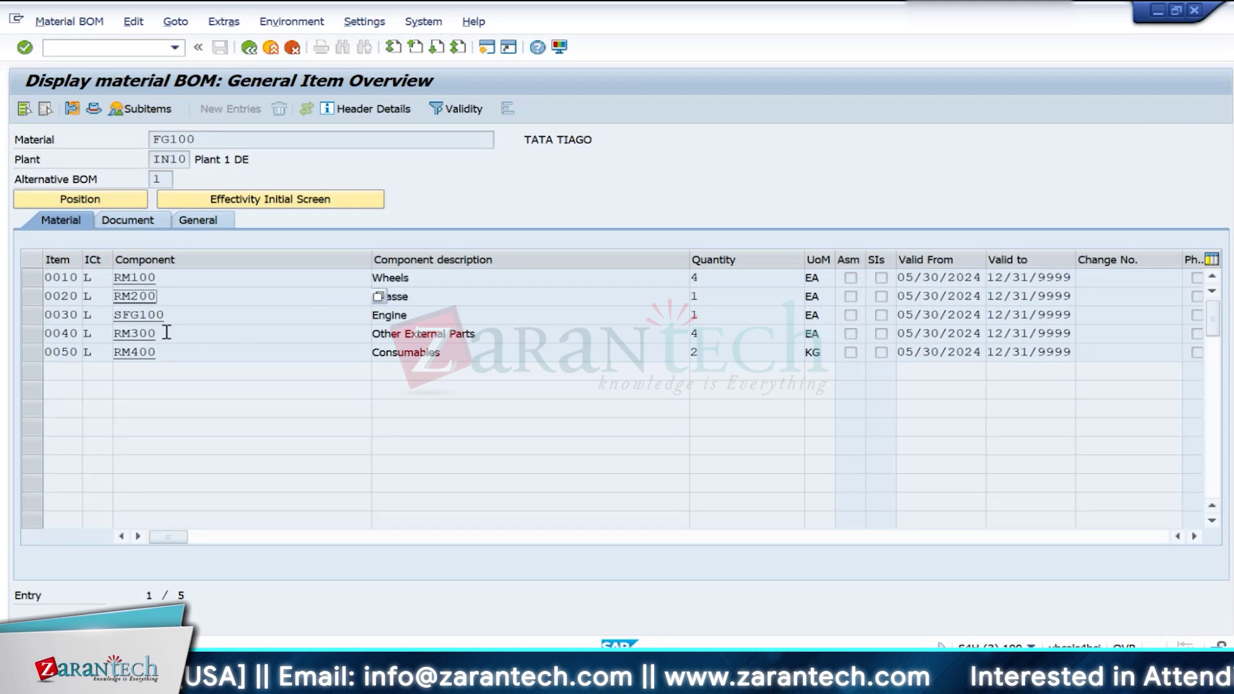
Step: Add material RM200 to a new goods receipt with a quantity of 50
drag(165, 314, 110, 319)
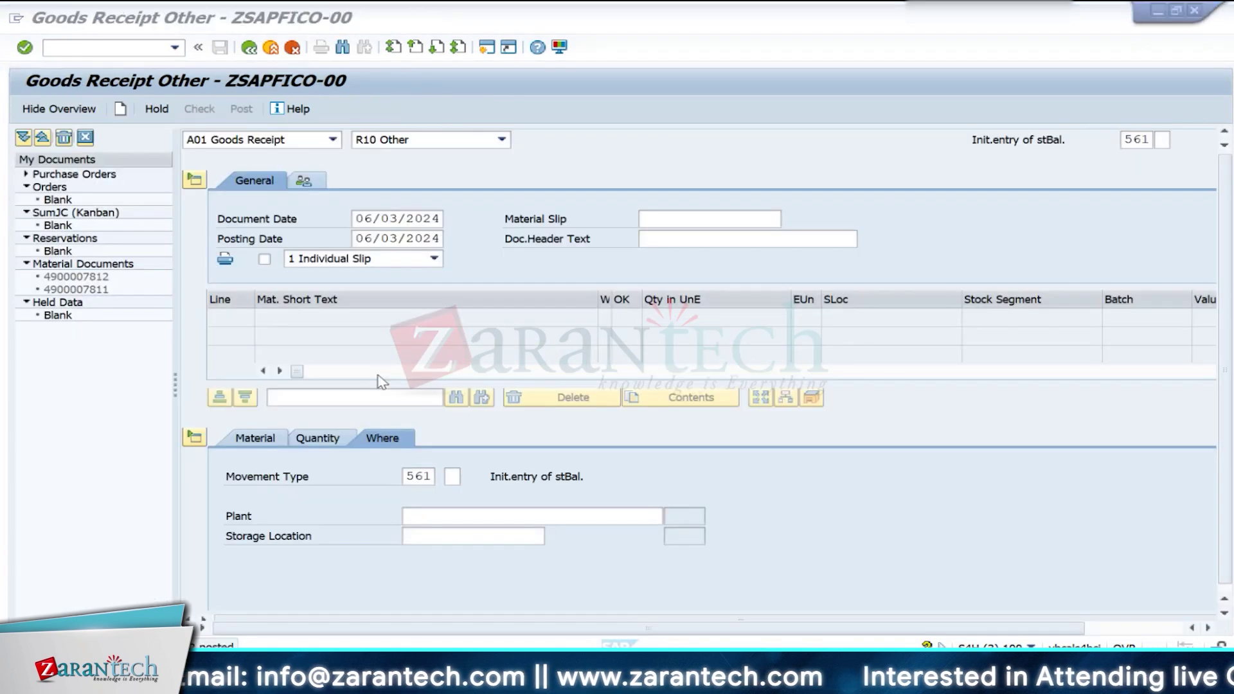
click(265, 436)
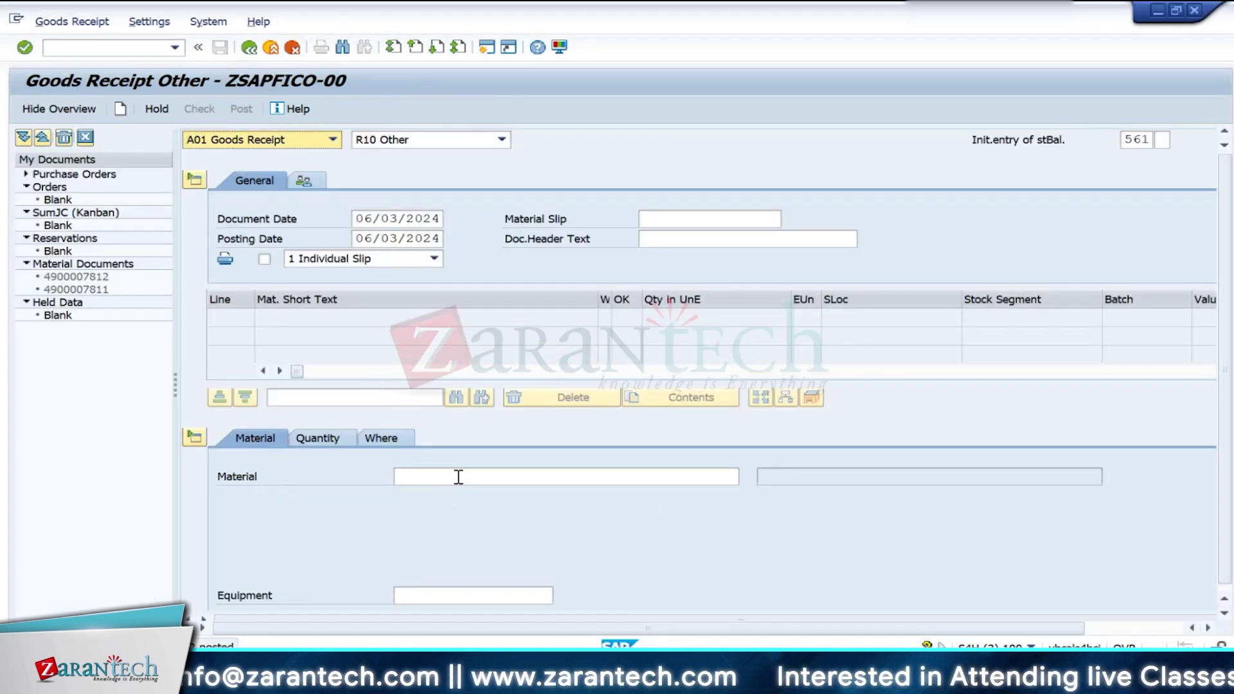
click(458, 476)
text(RM200)
click(312, 439)
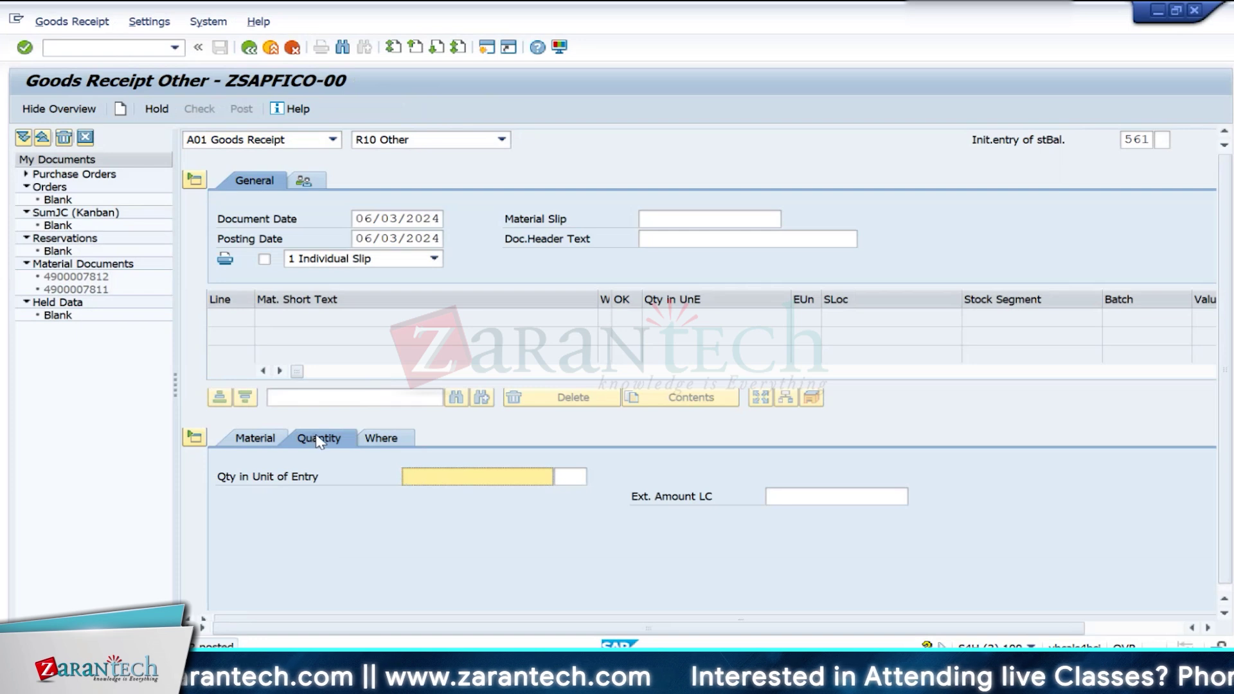
click(446, 476)
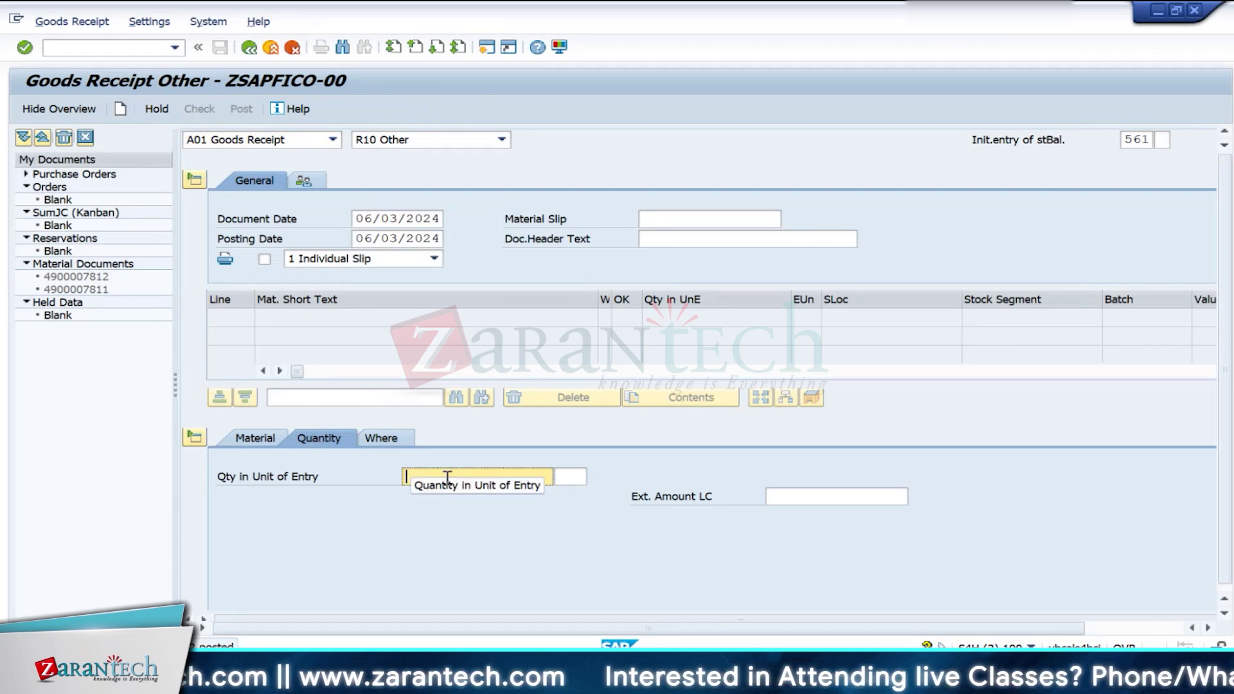
text(50)
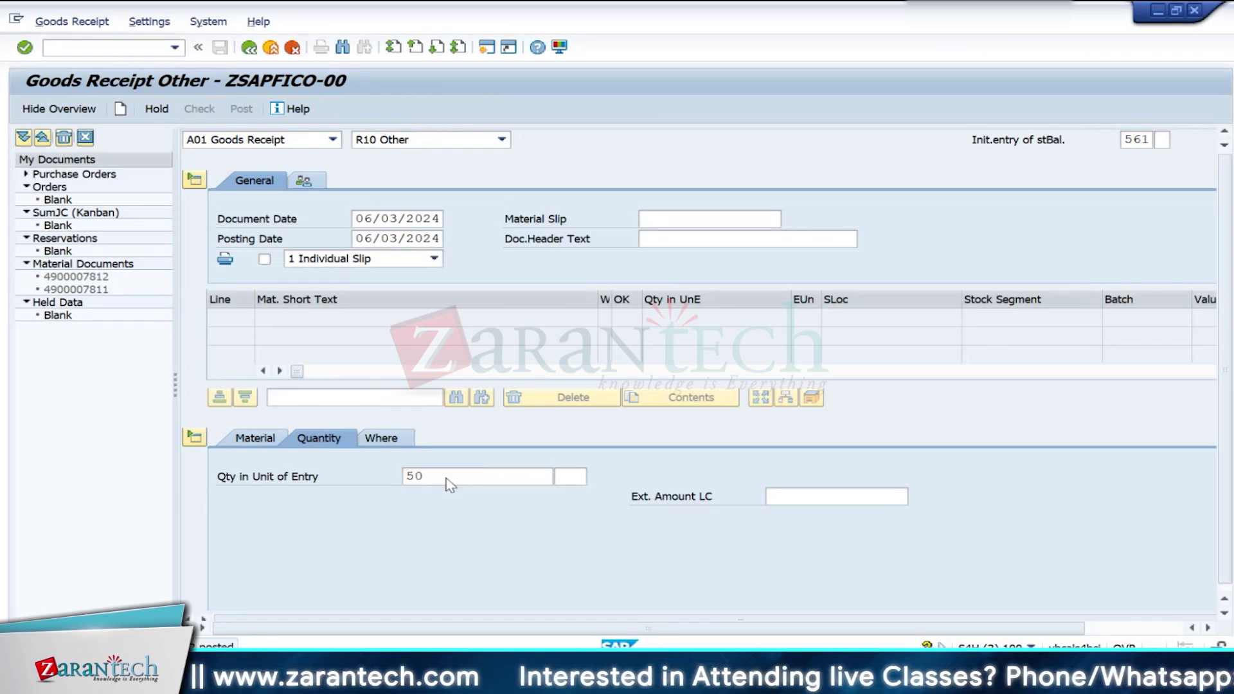
key(Return)
Step: Assign the Chasse item to plant IN10 and storage location 0001, and post the goods receipt
click(380, 439)
click(453, 511)
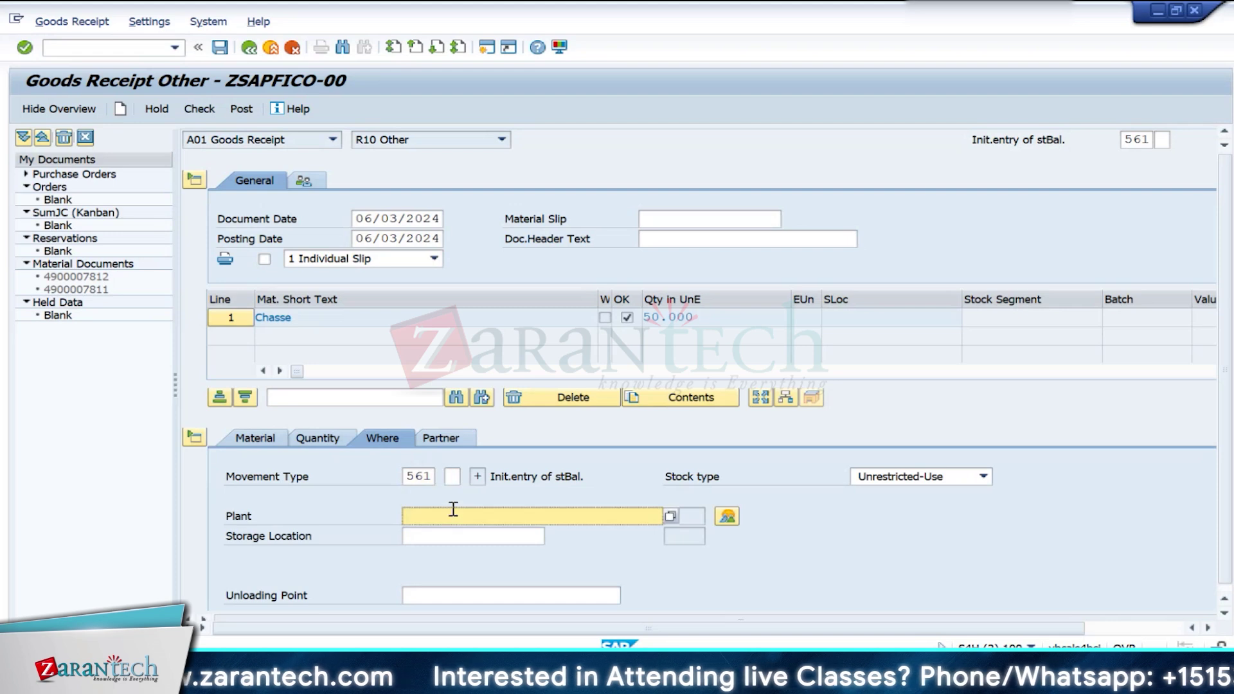
text(in10)
click(437, 536)
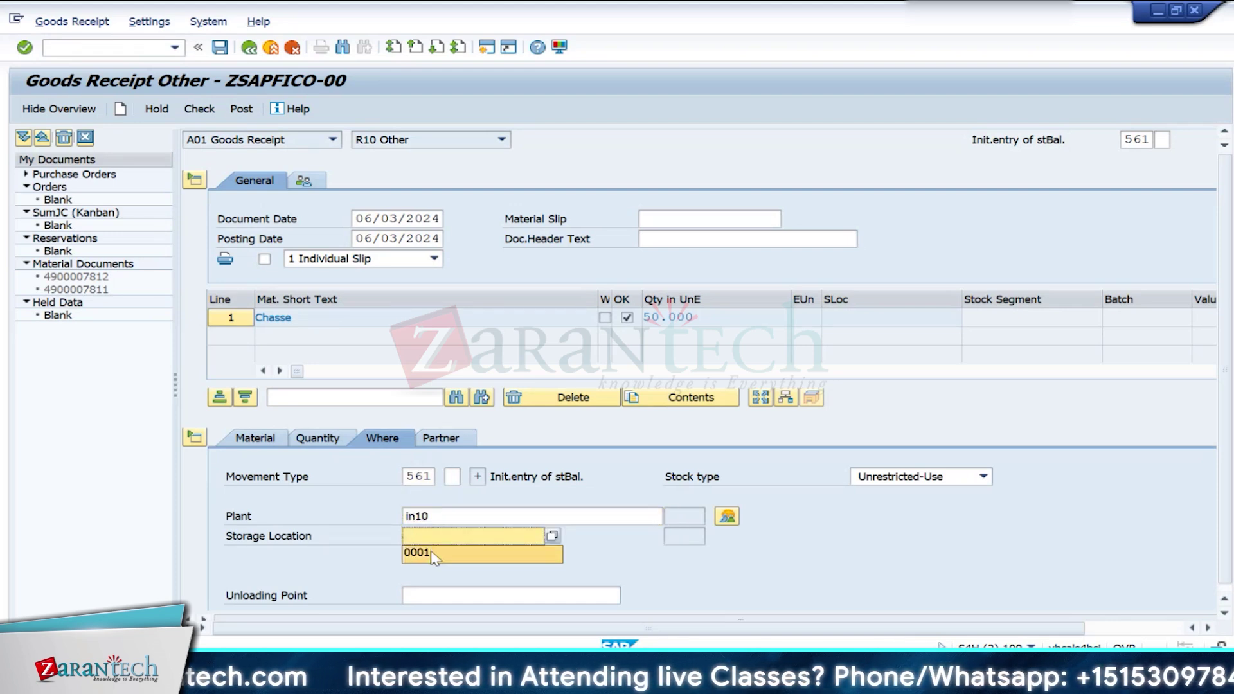
click(418, 553)
key(Return)
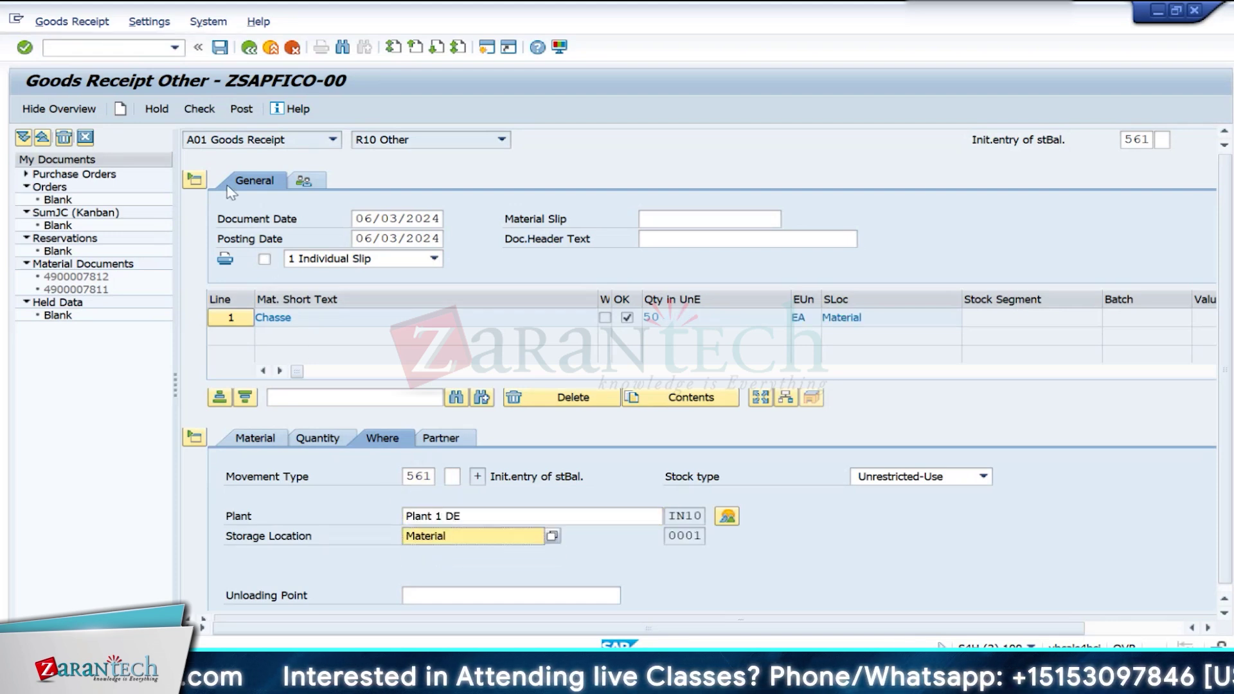
click(241, 109)
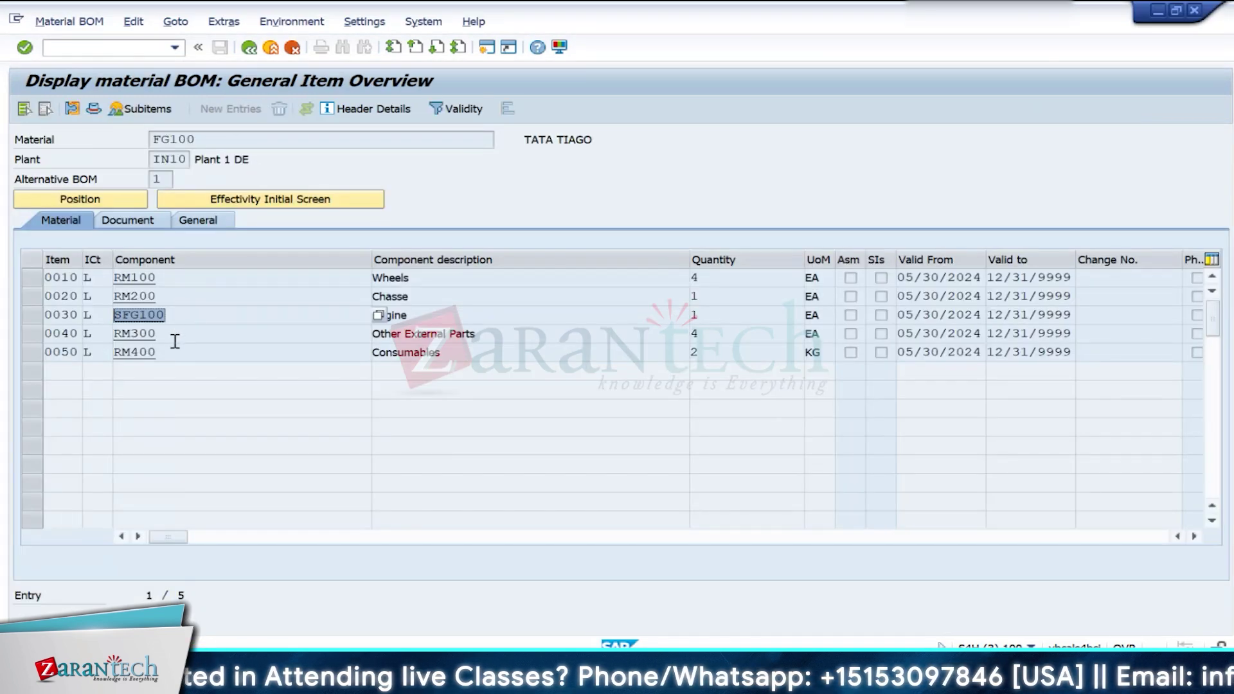
Step: Copy component RM300 from the FG100 bill of material and enter it as the material of a new goods receipt
click(173, 339)
key(ctrl+c)
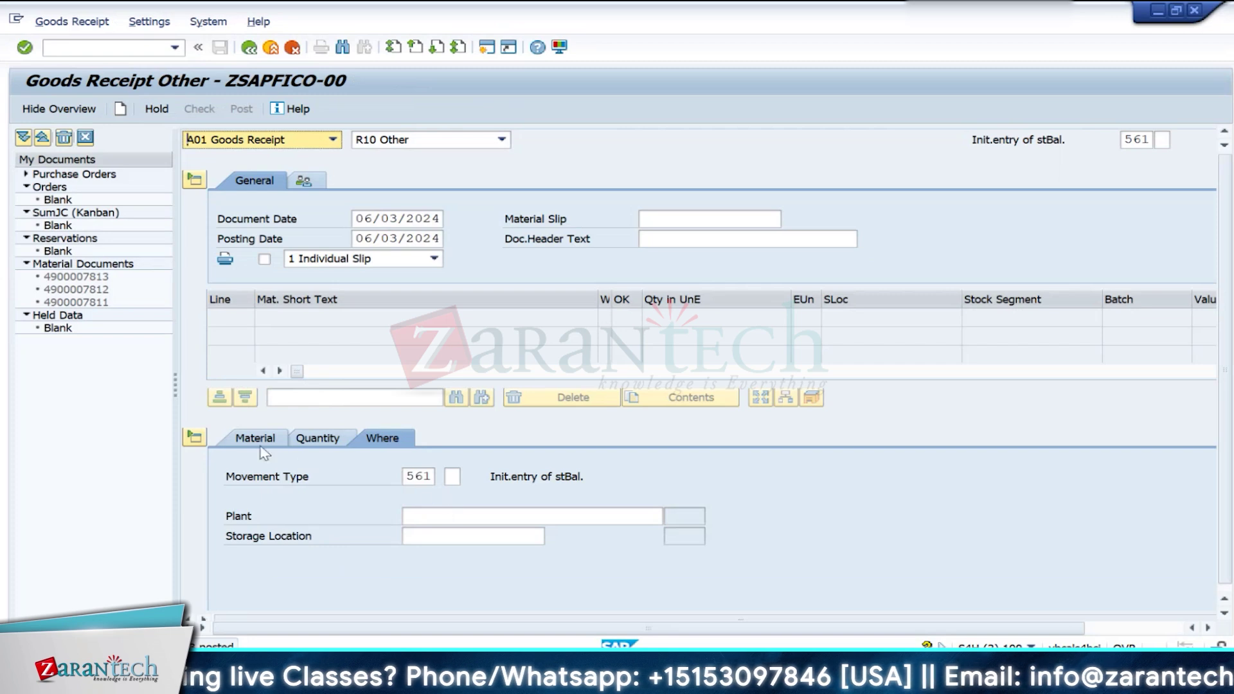
click(254, 439)
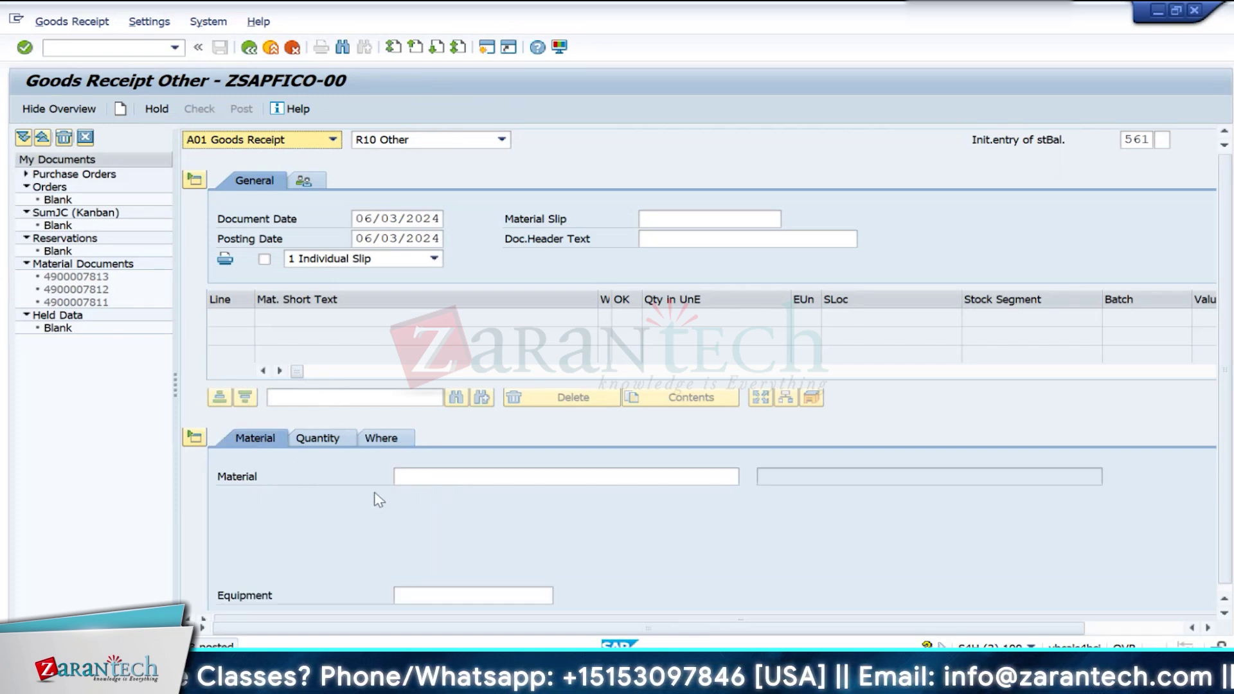
click(405, 476)
key(ctrl+v)
key(Return)
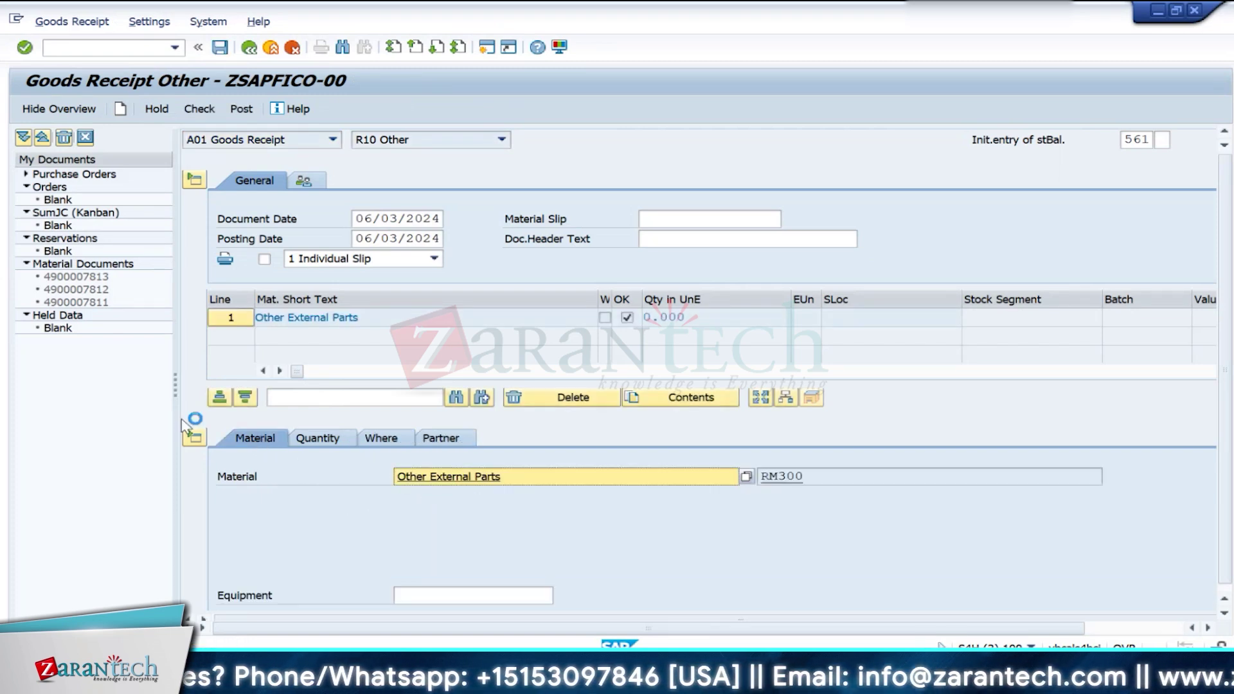
Step: Check the Other External Parts component in the bill of material and set its goods receipt quantity to 500
click(333, 445)
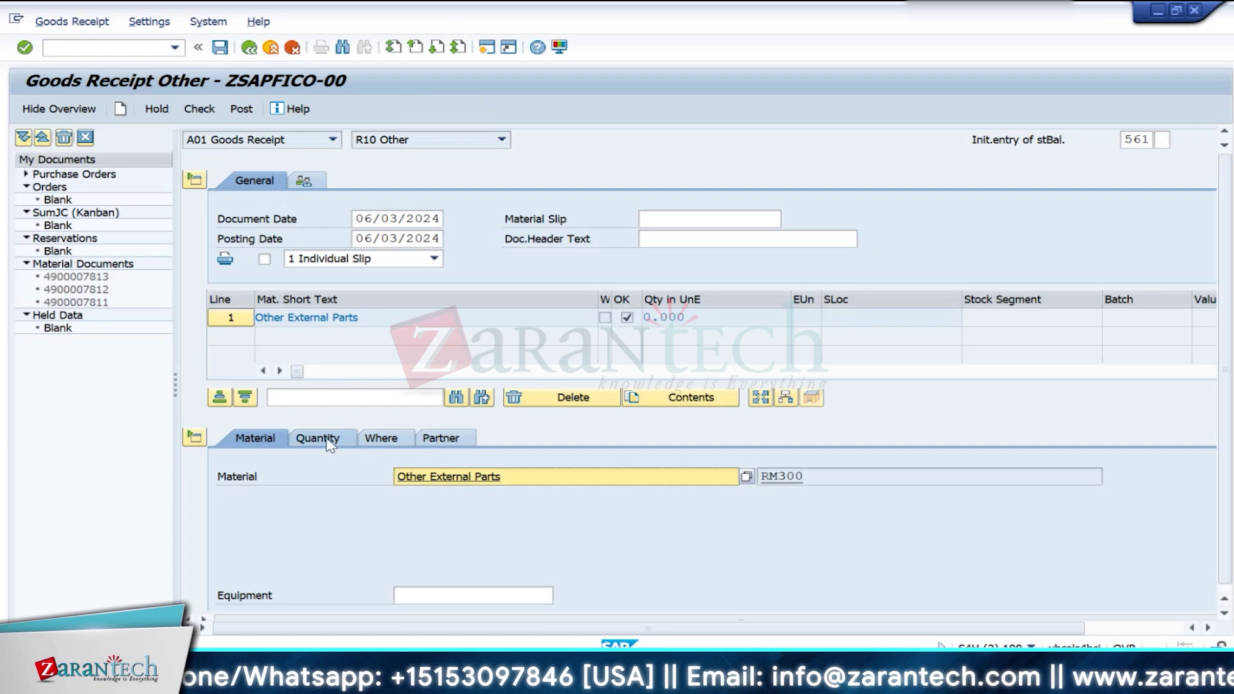
click(437, 478)
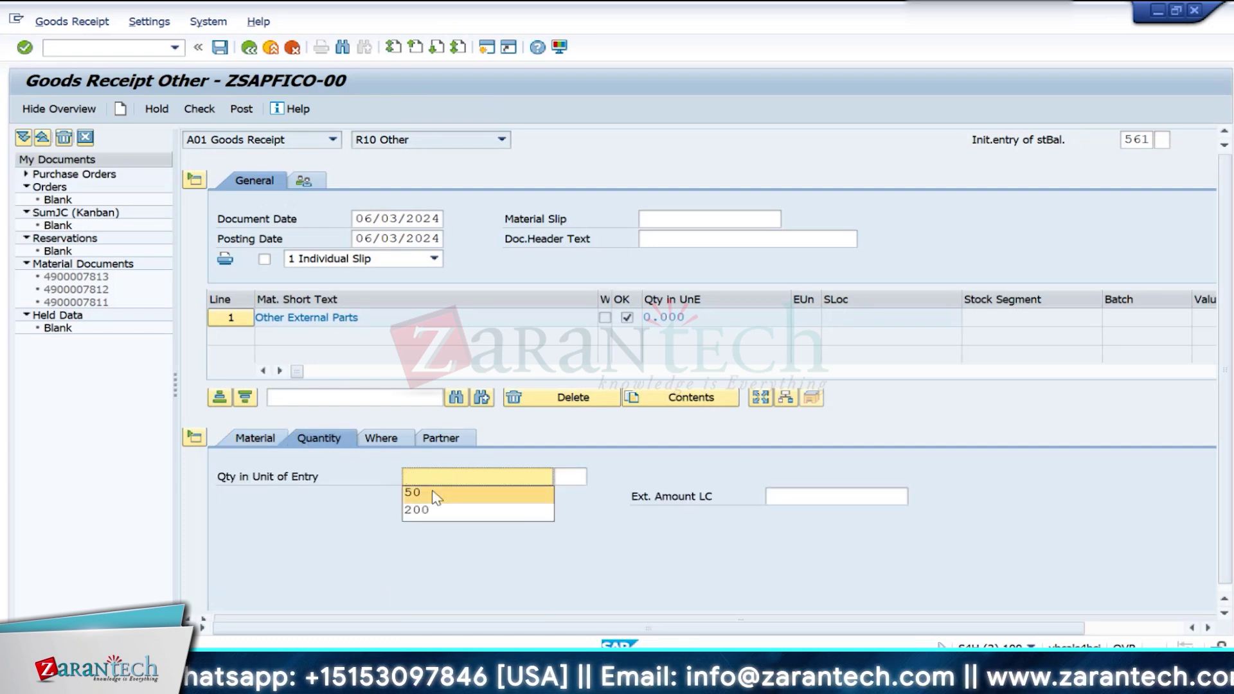
key(alt+Tab)
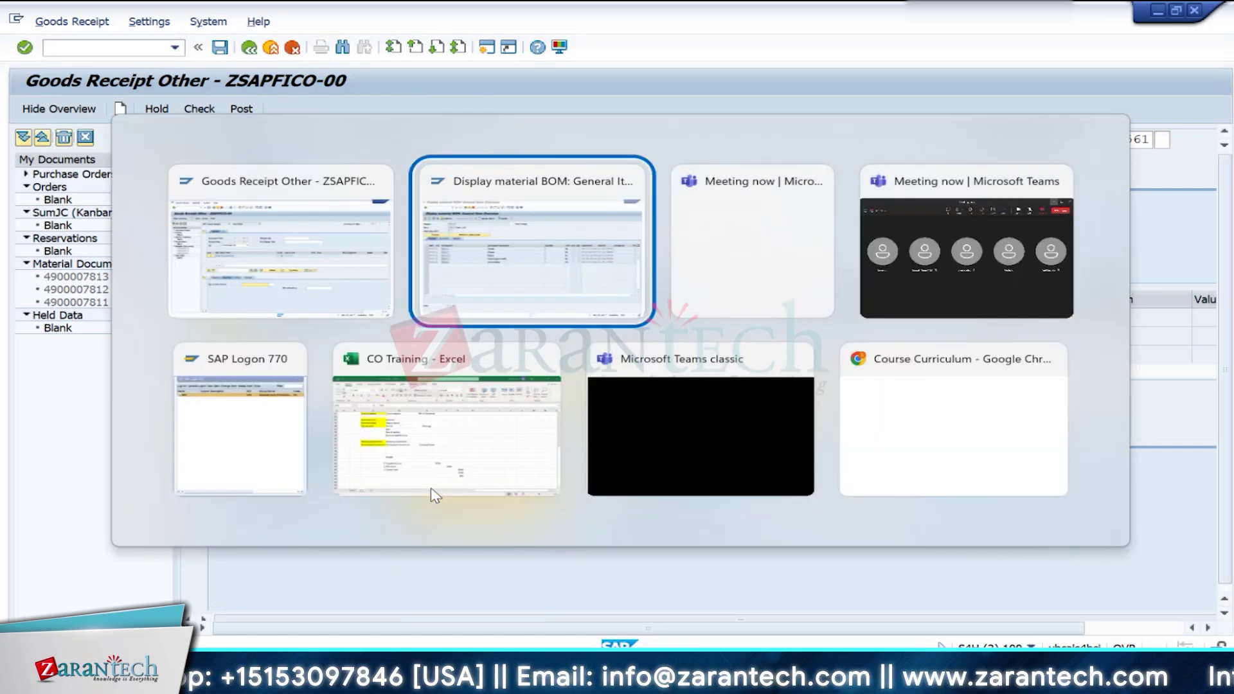
click(496, 331)
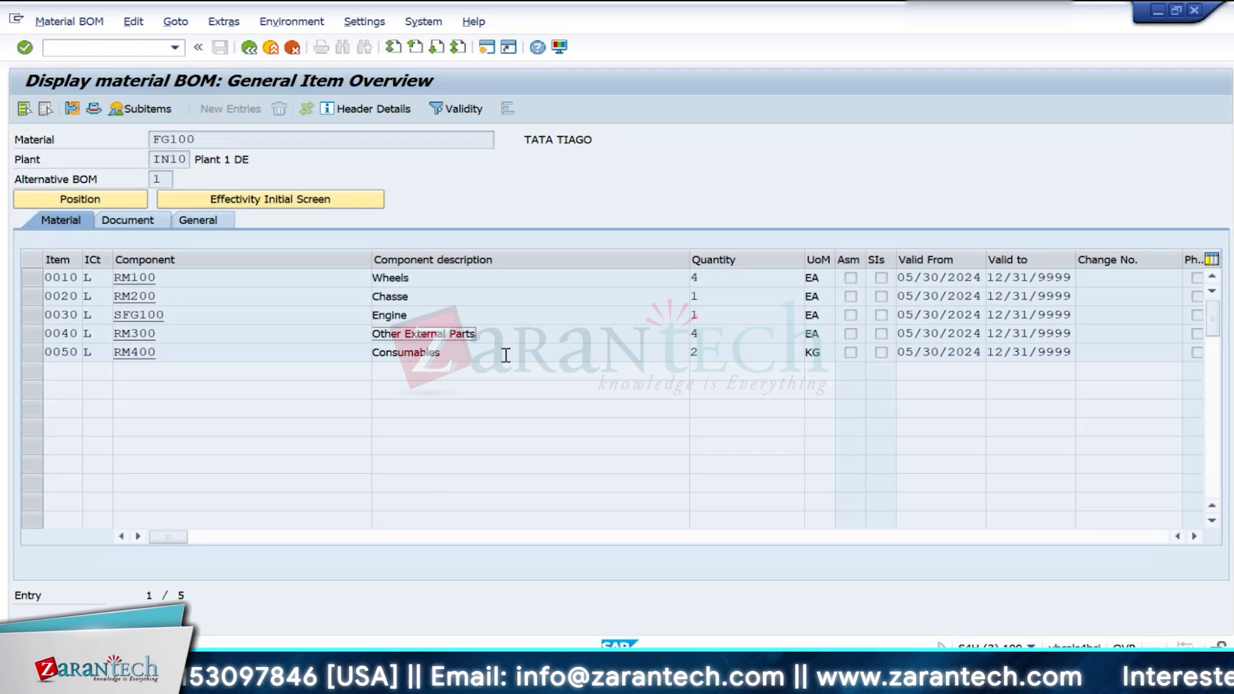
key(alt+Tab)
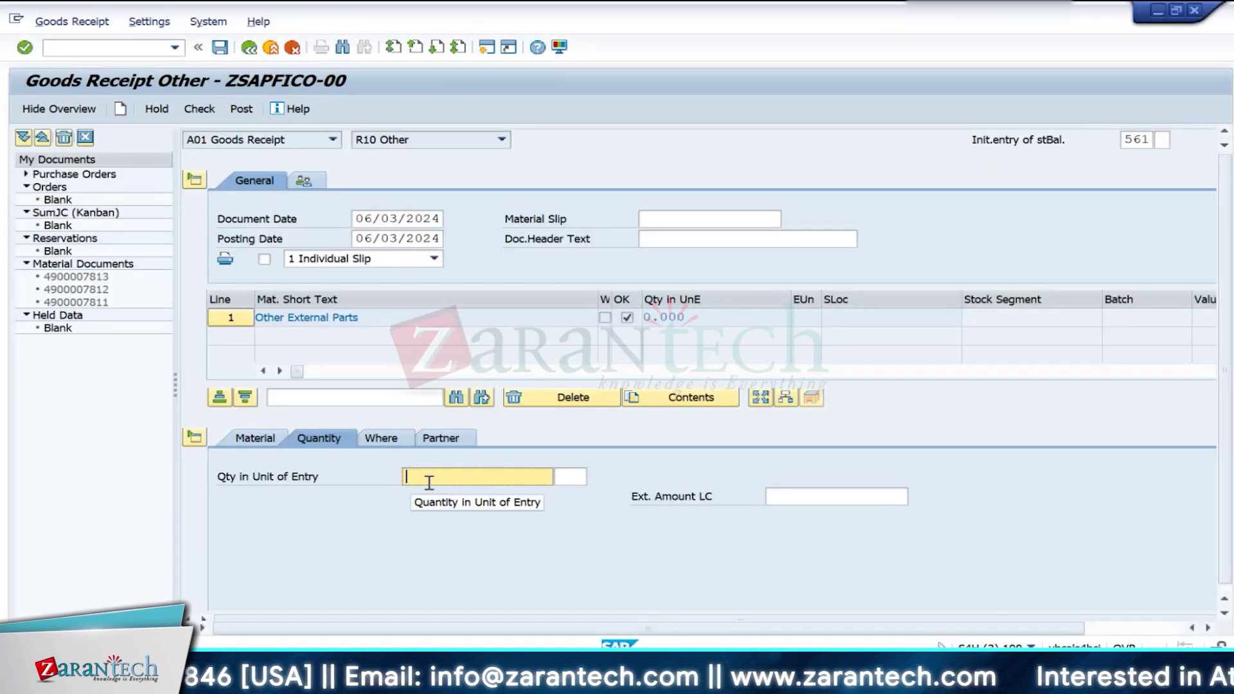
text(500)
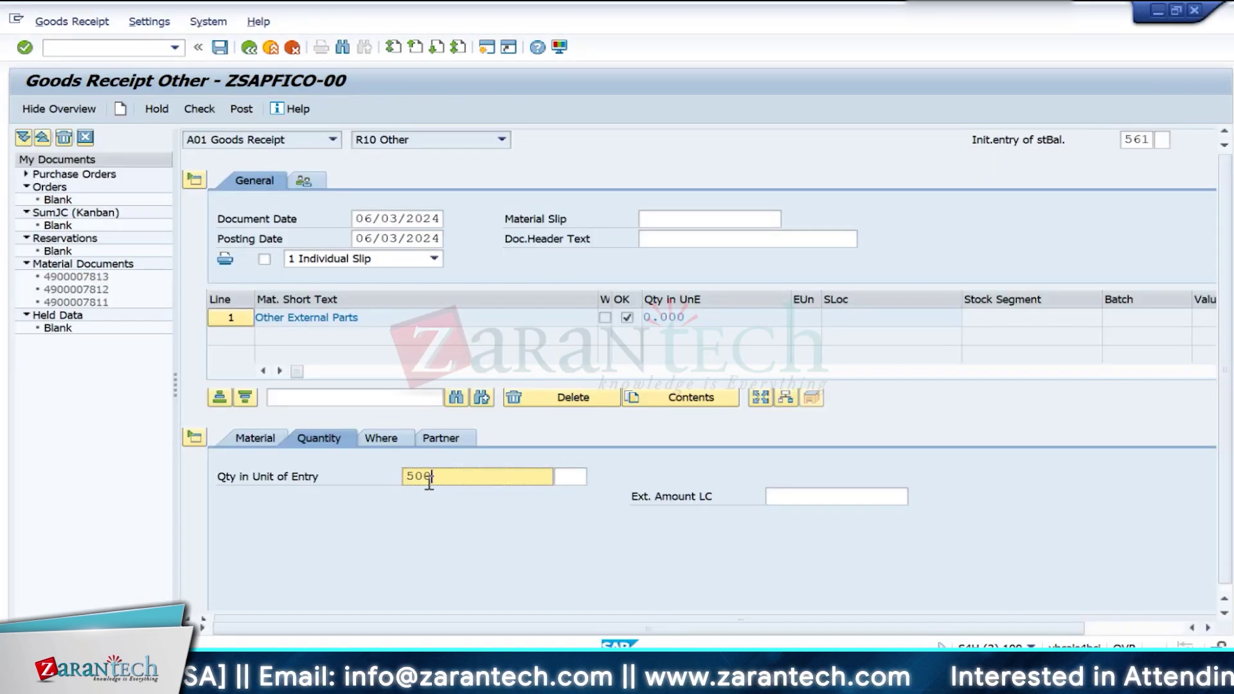
key(Return)
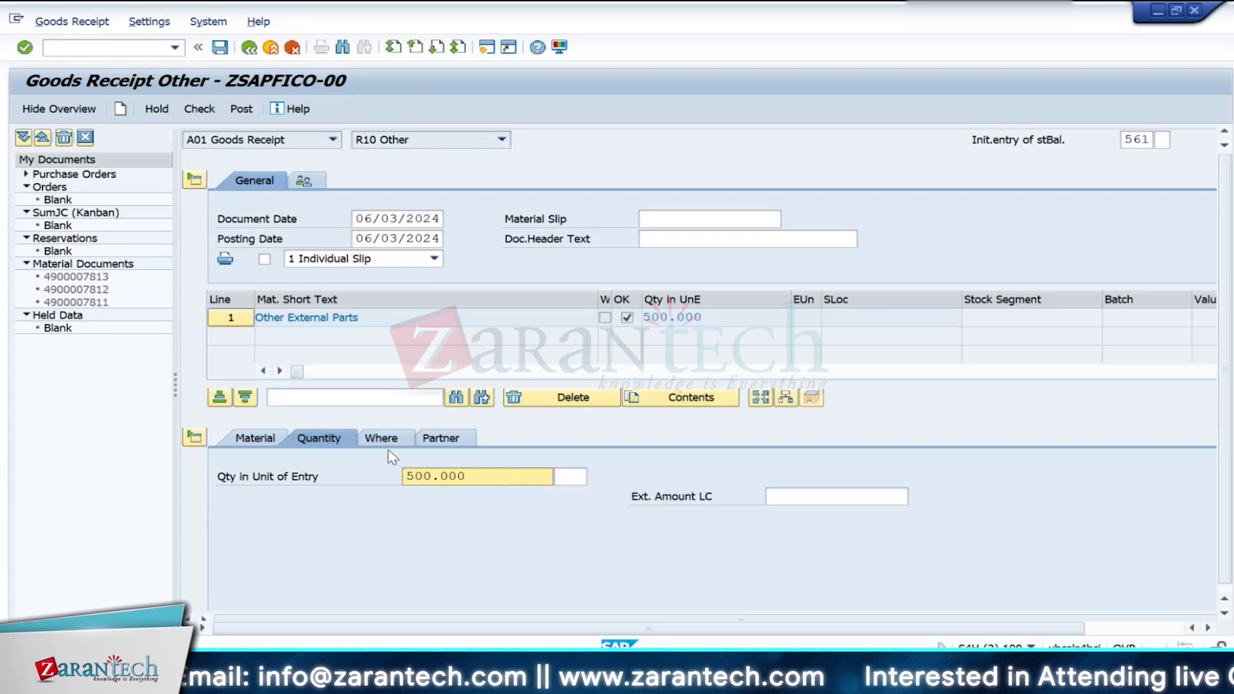
Step: Assign the Other External Parts item to plant IN10 and storage location 0001, and post the goods receipt
click(384, 439)
click(425, 516)
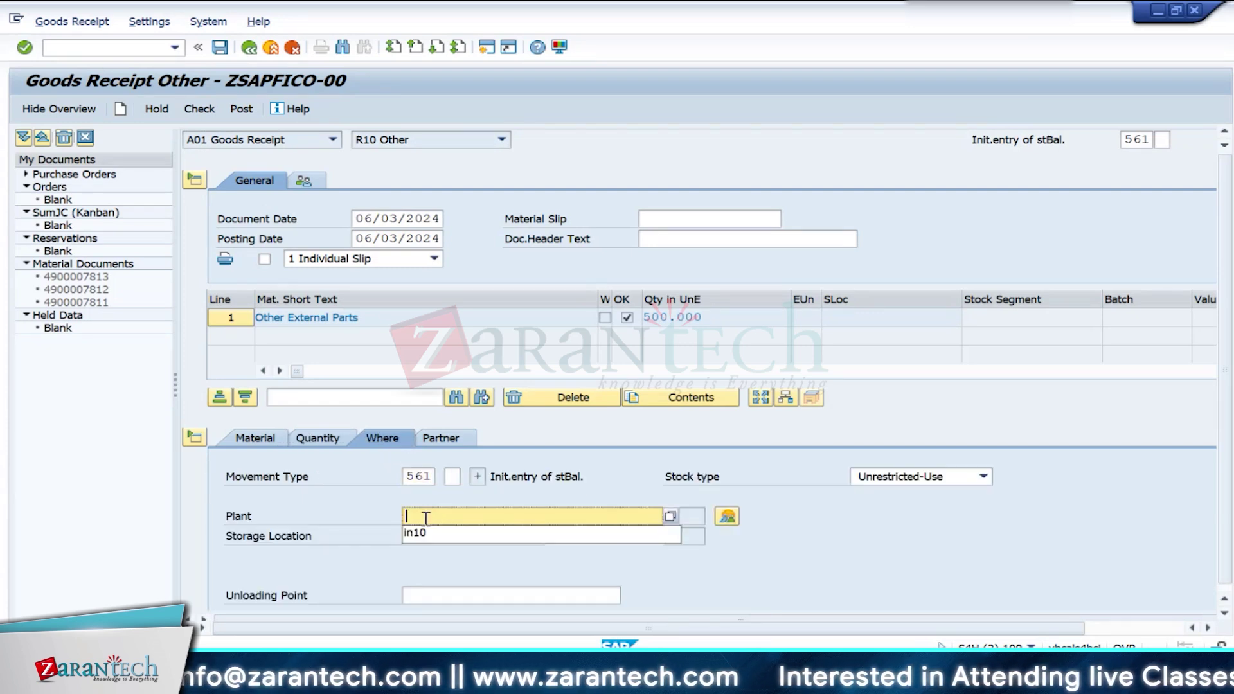
click(424, 533)
click(432, 535)
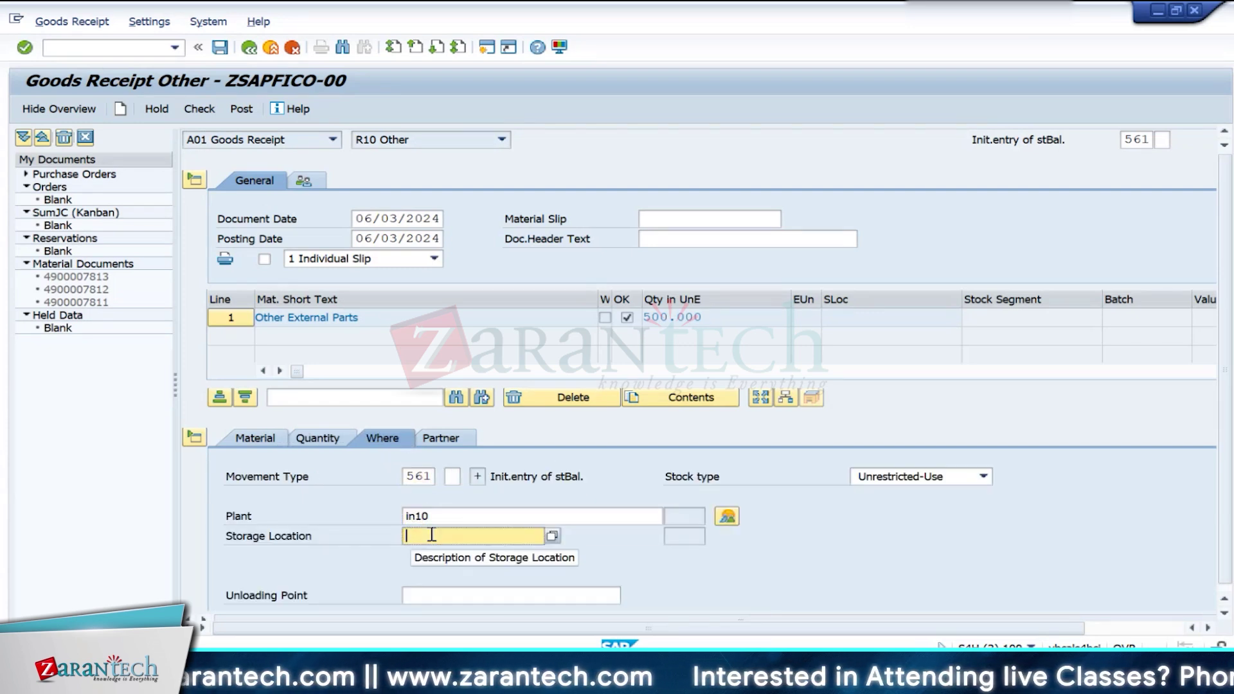
click(431, 554)
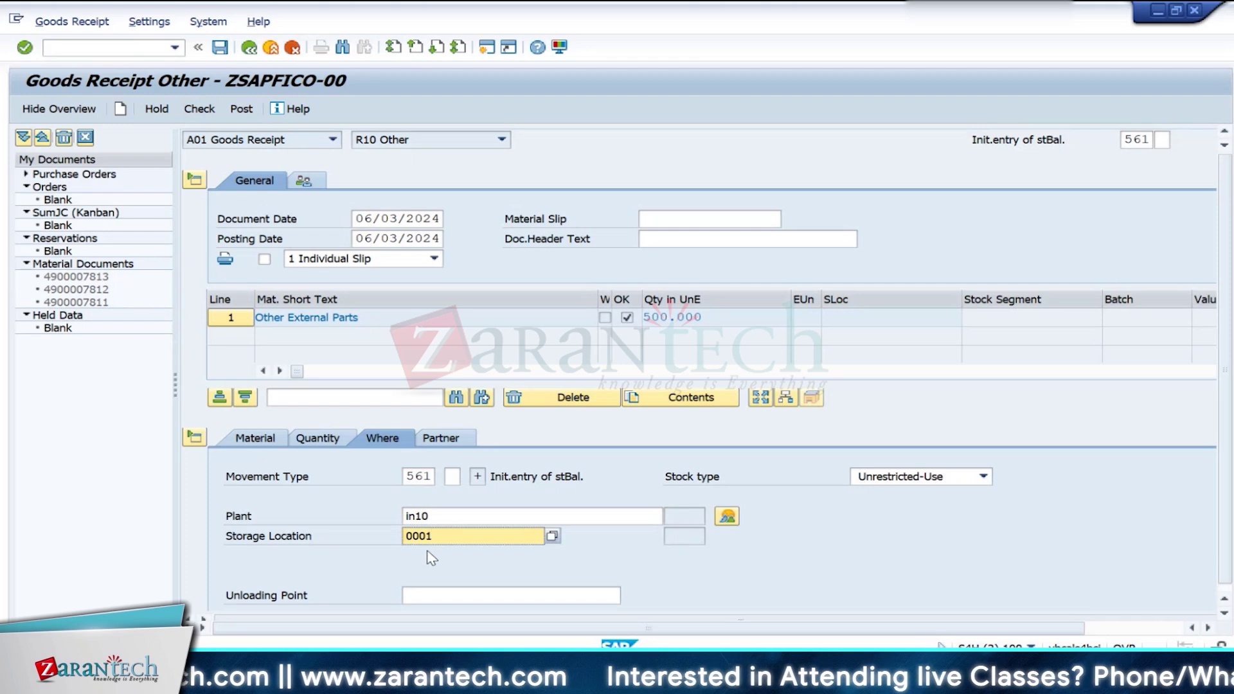
key(Return)
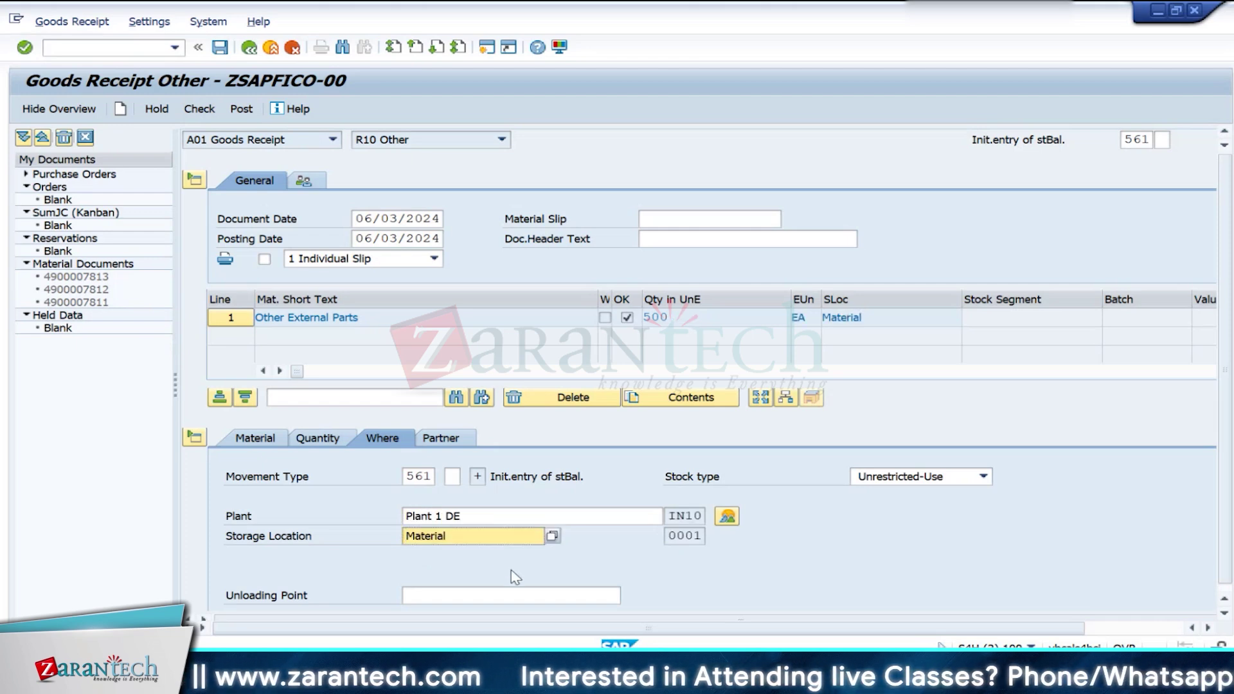
scroll(514, 577, down, 2)
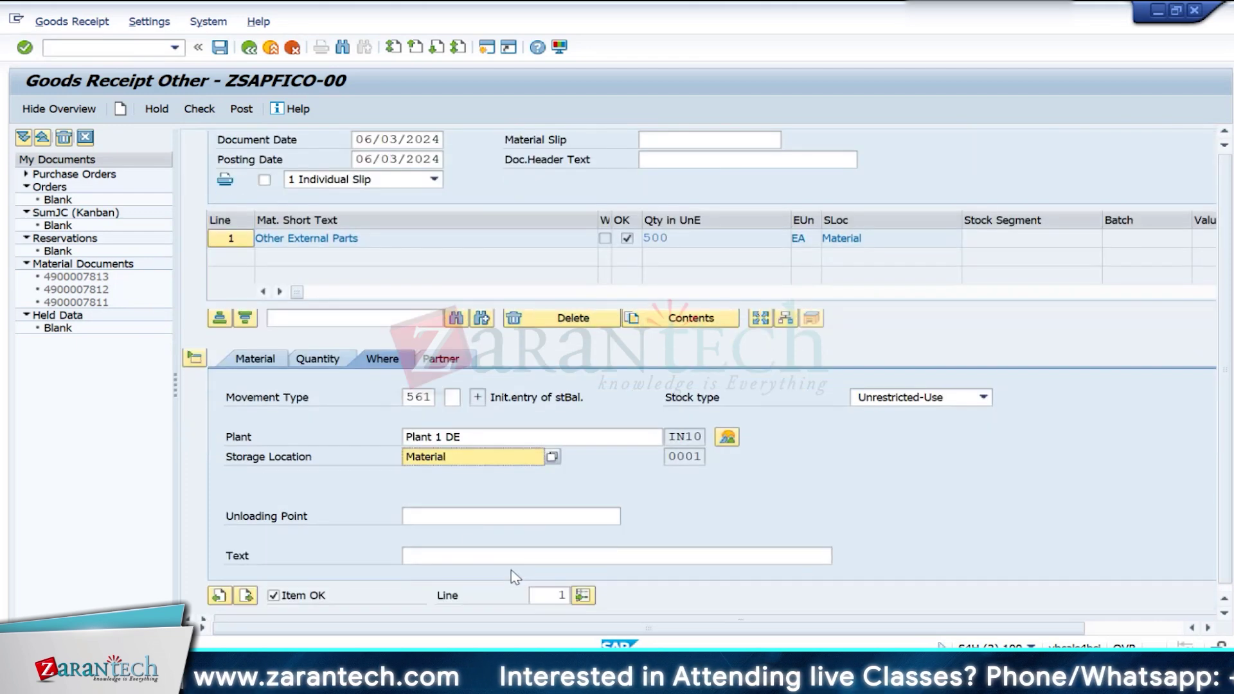
click(242, 108)
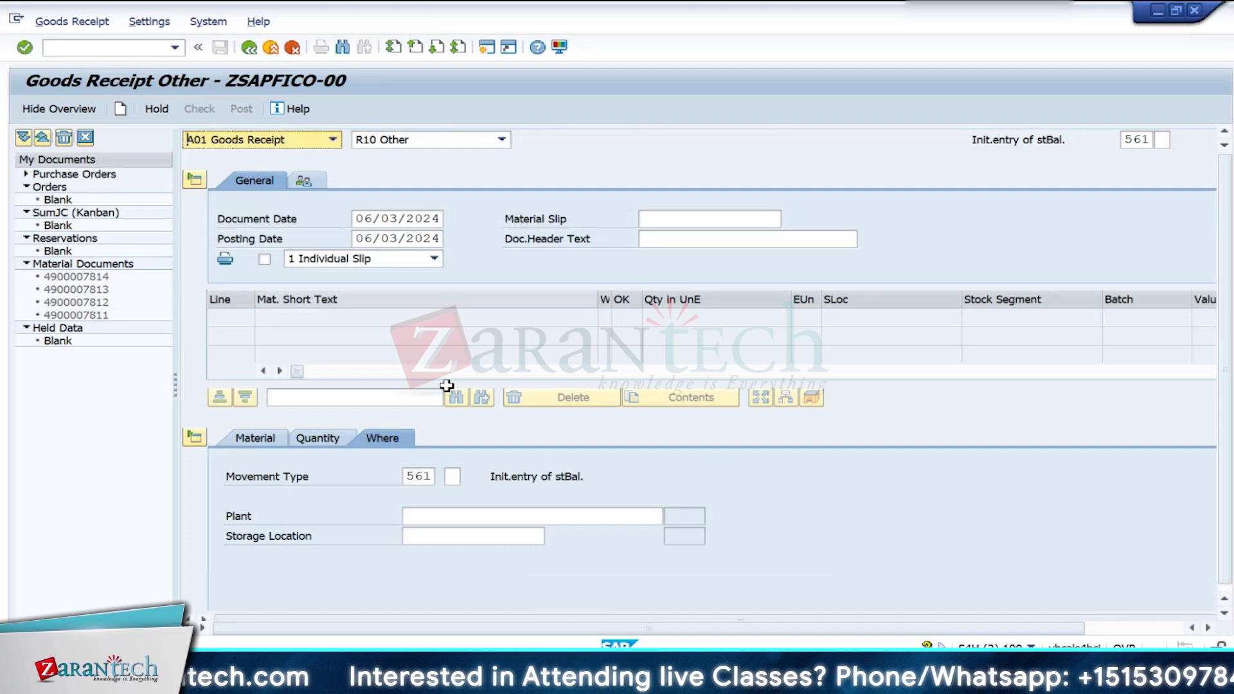
Step: Add material RM400 from the bill of material to a new goods receipt with a quantity of 100
click(252, 438)
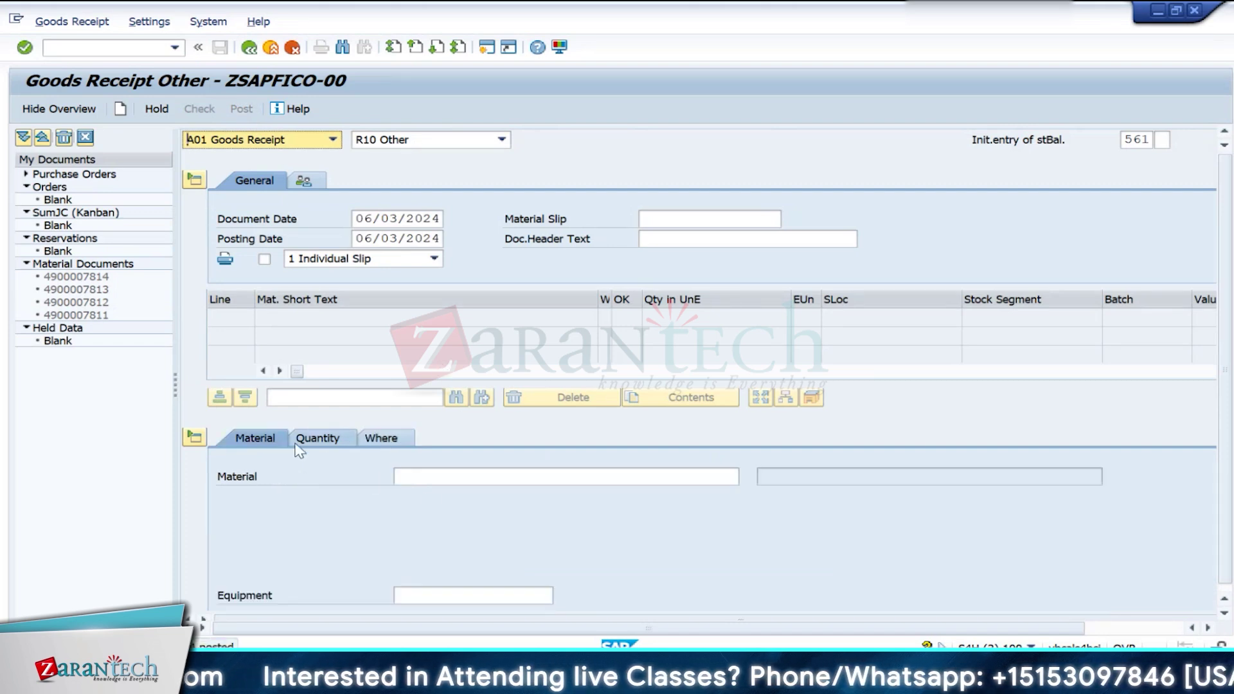
click(412, 474)
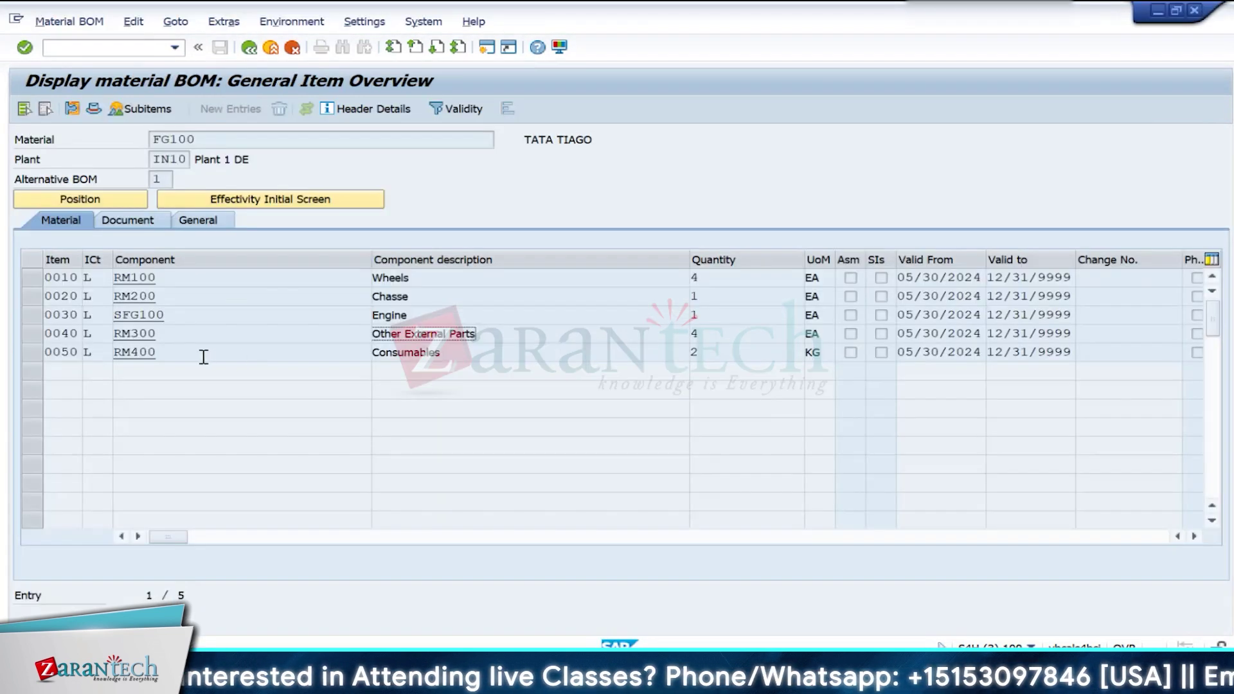
click(203, 357)
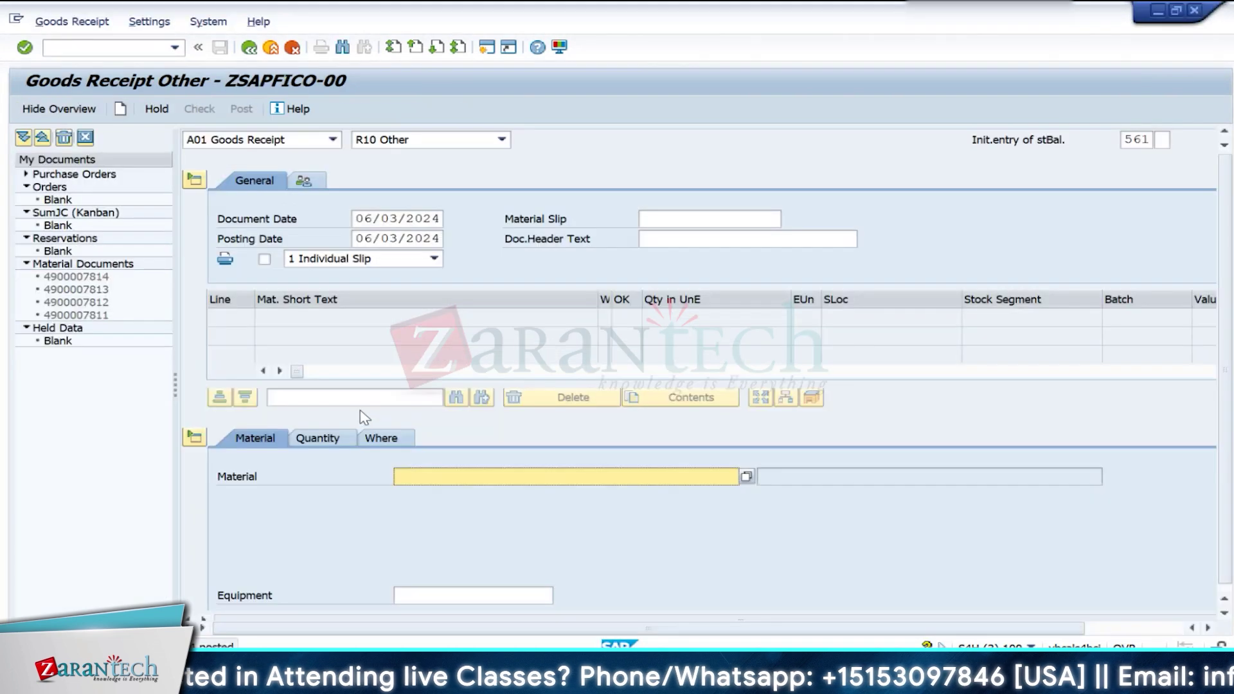
text(RM400)
click(319, 437)
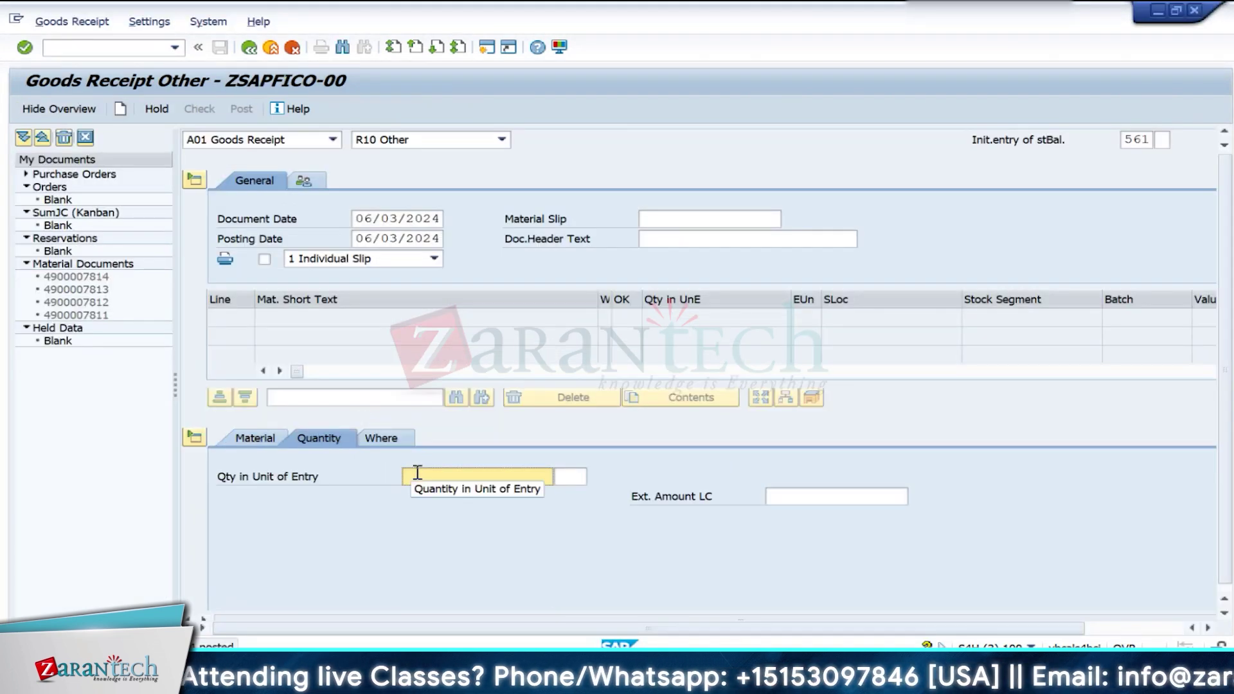
text(100)
key(Return)
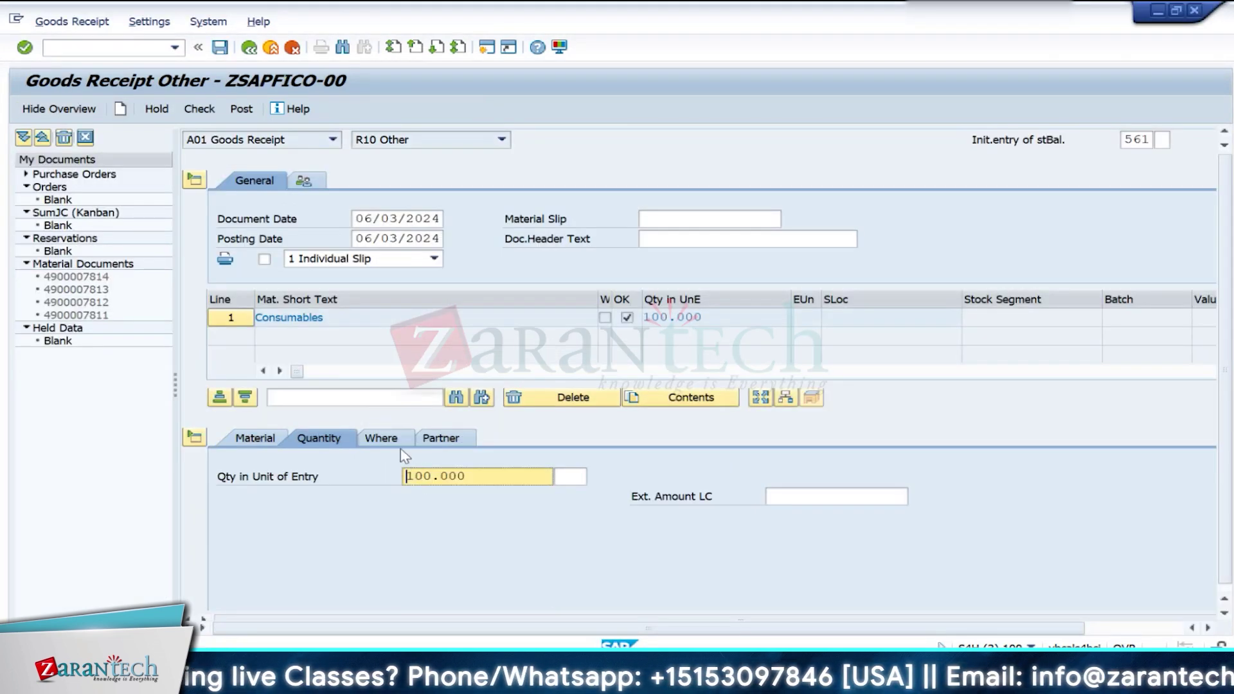
Step: Assign the Consumables item to plant IN10 and storage location 0001, and post the goods receipt
click(398, 443)
click(429, 516)
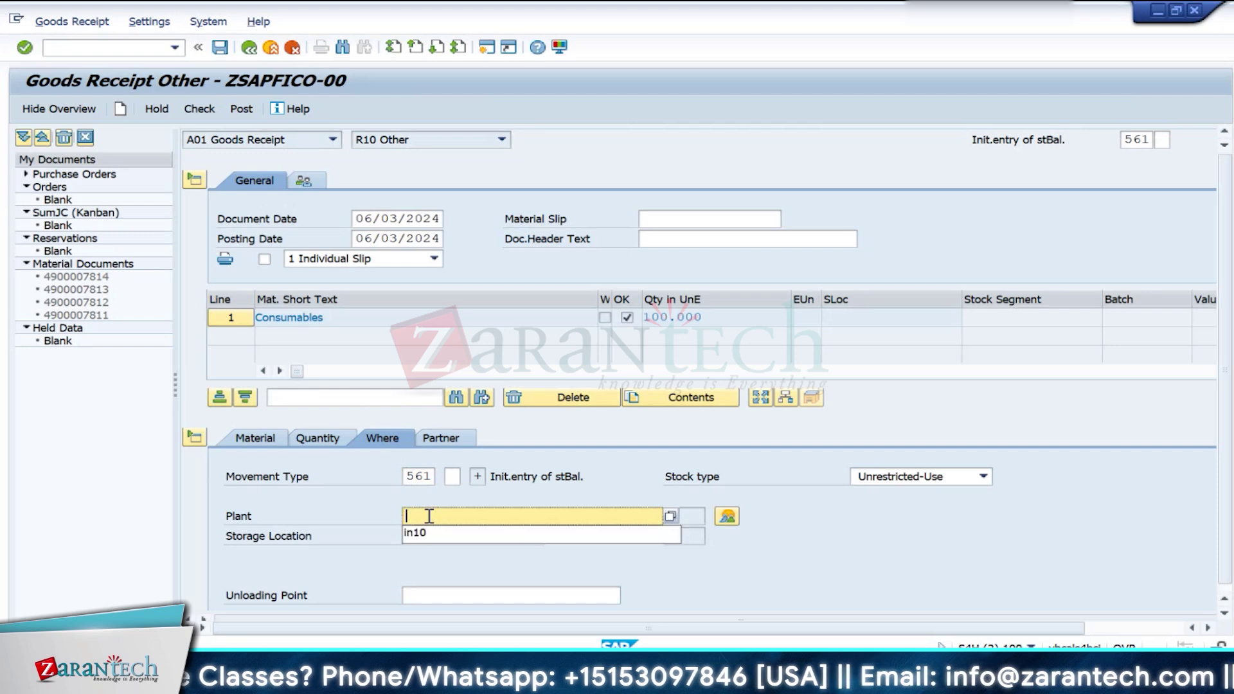
click(427, 531)
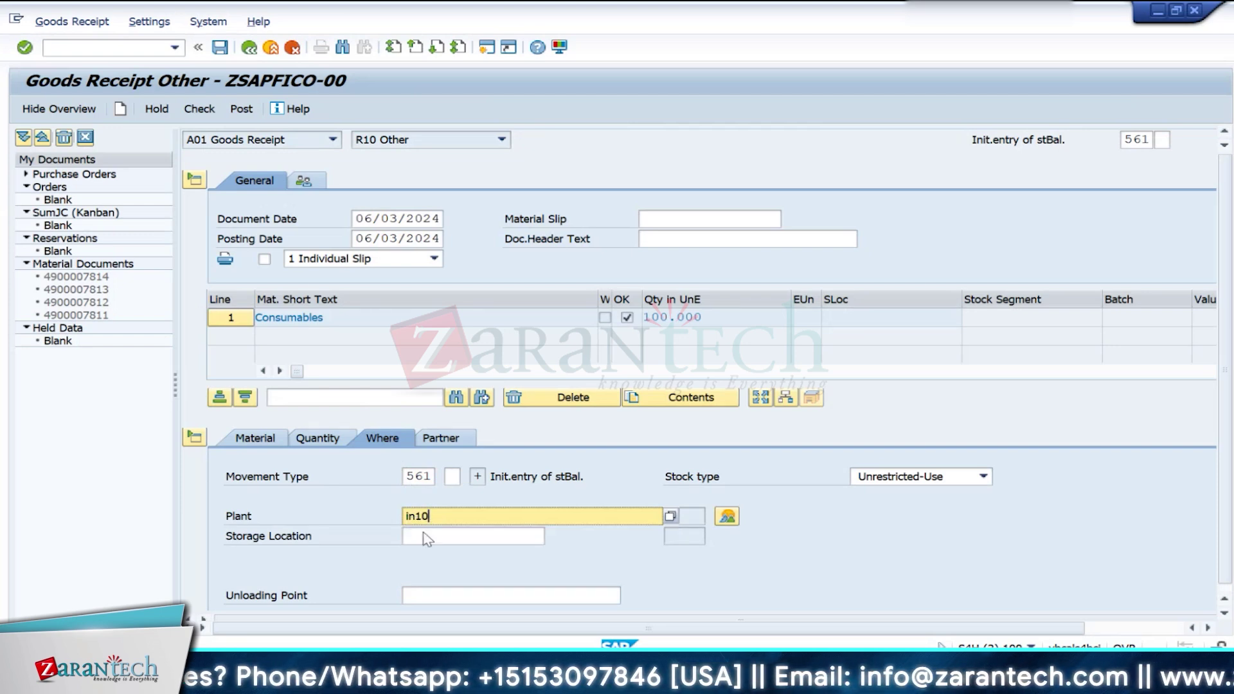
click(443, 534)
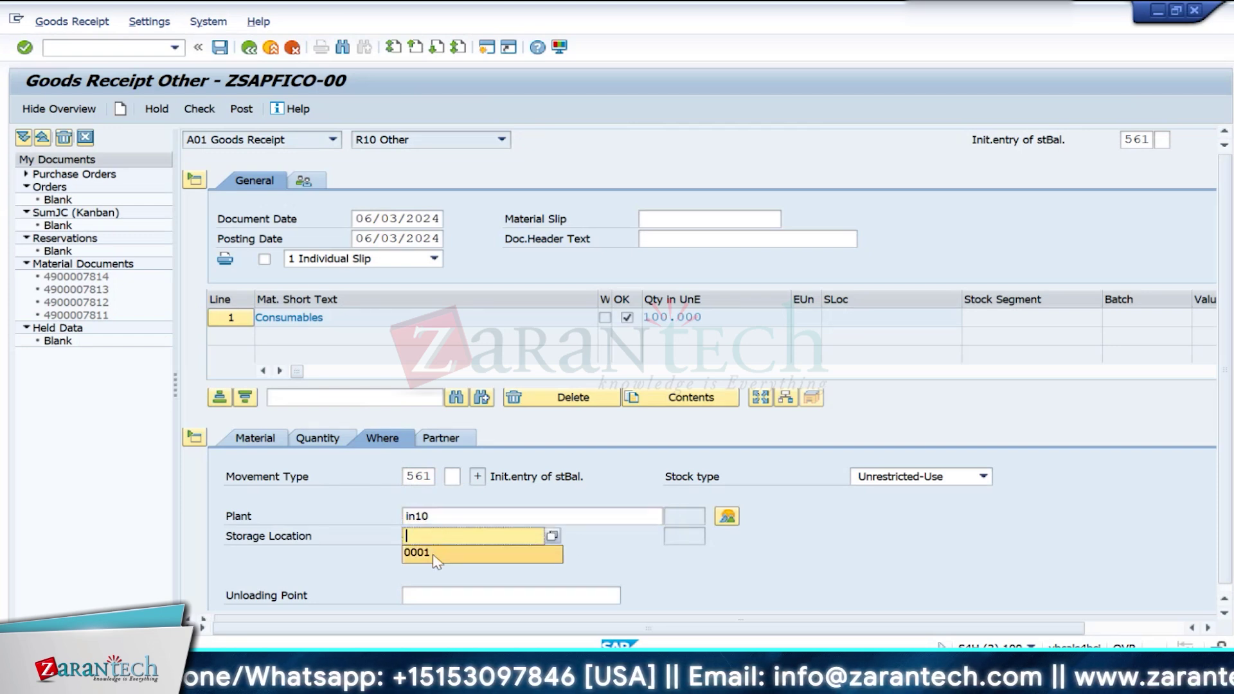
click(434, 552)
key(Return)
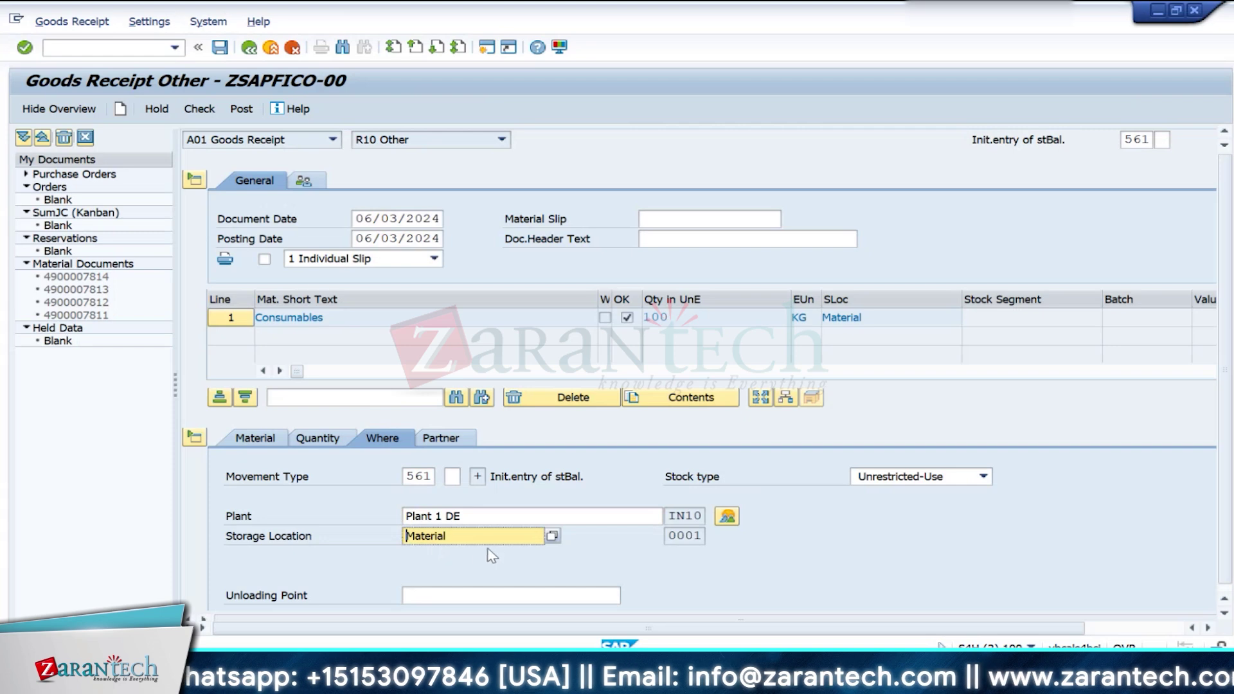
scroll(487, 554, down, 3)
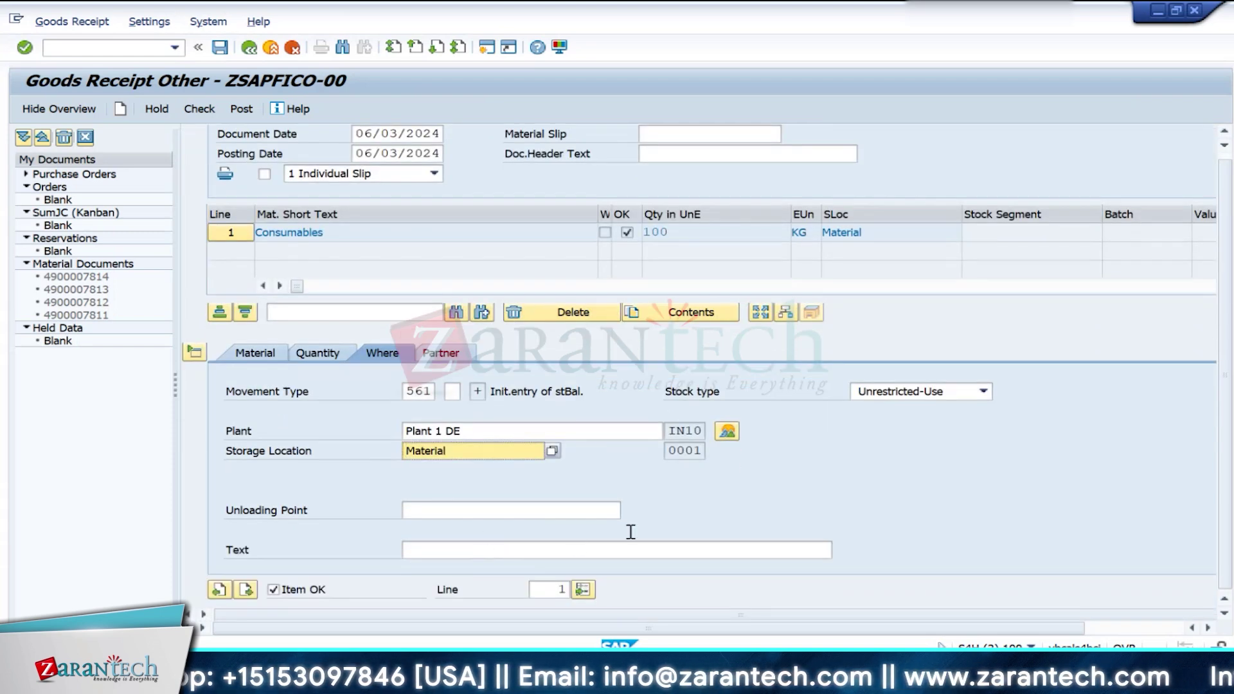
click(241, 108)
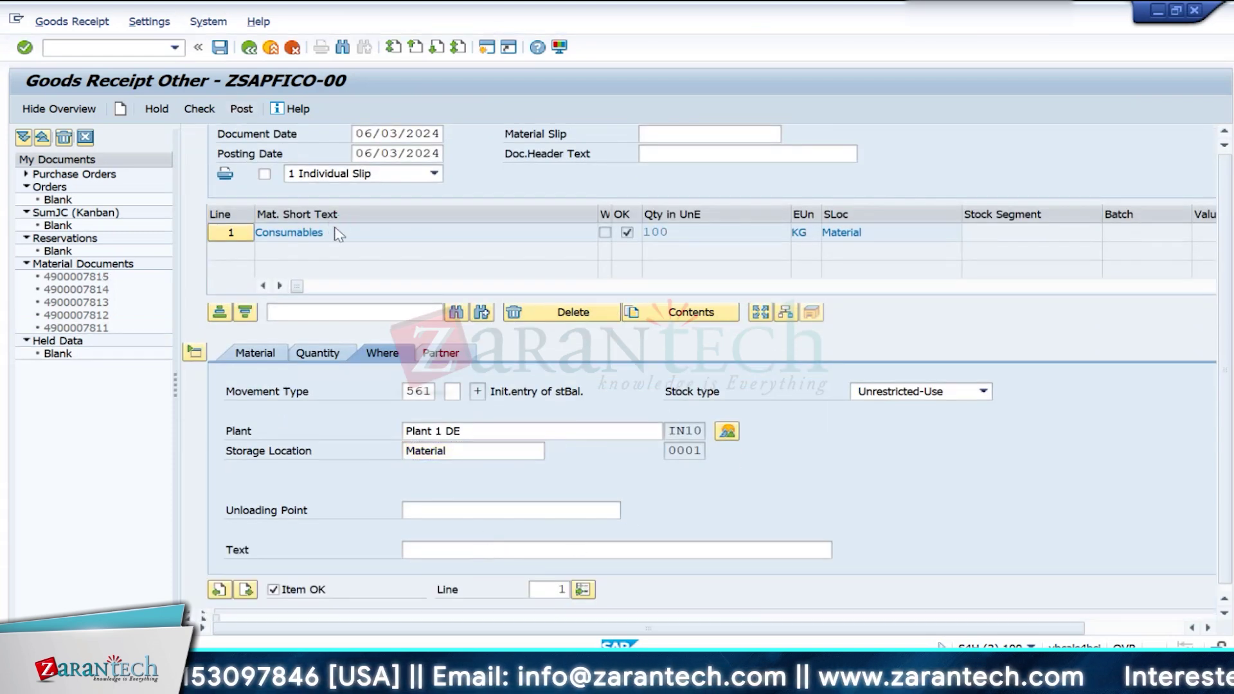
Step: Switch to the bill of material session and leave the BOM display for the SAP Easy Access screen
key(alt+Tab)
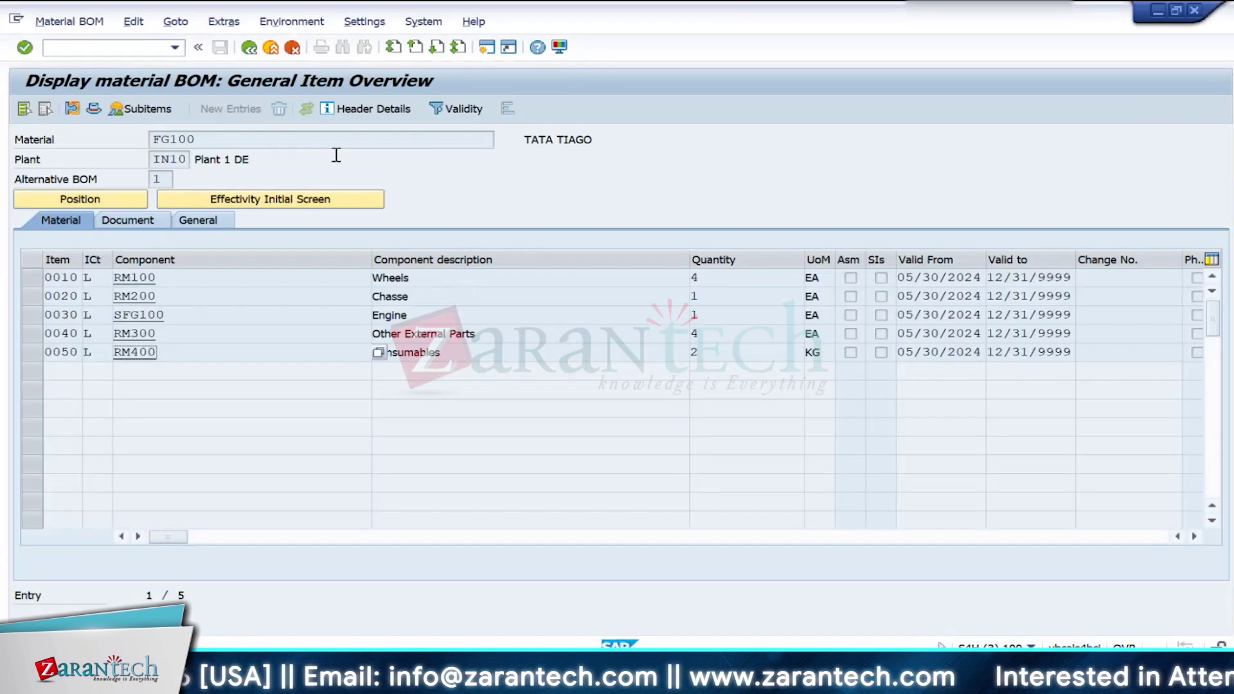
click(249, 48)
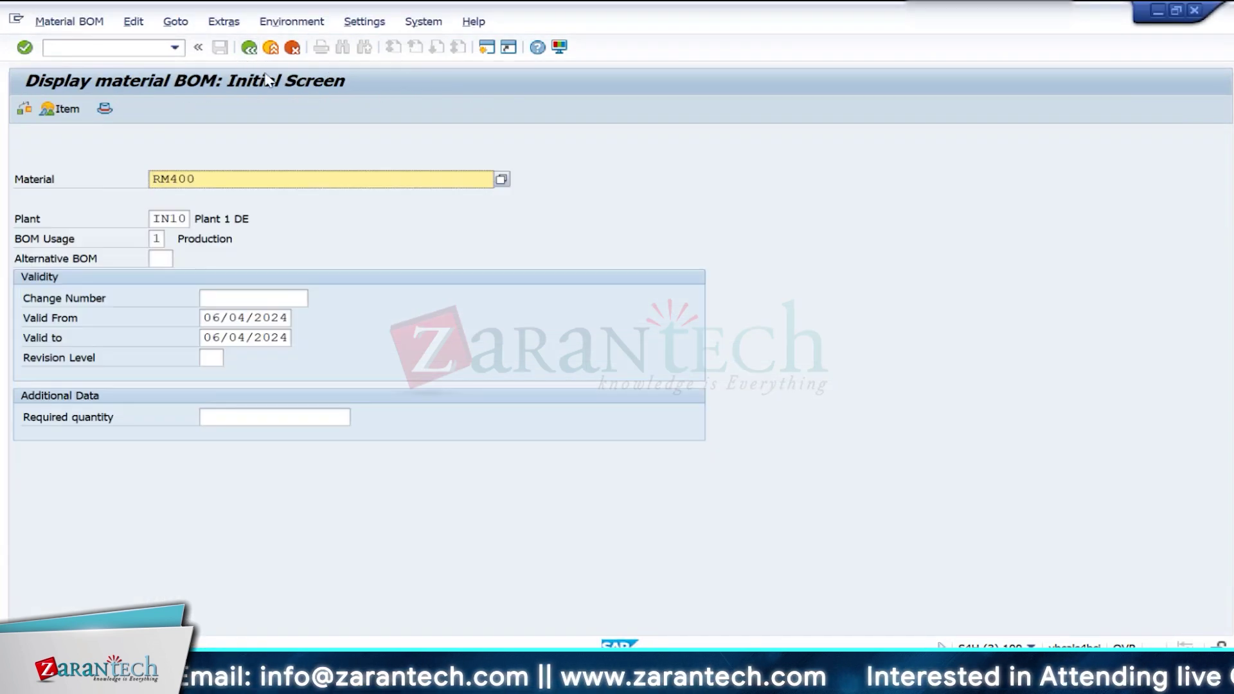
click(249, 48)
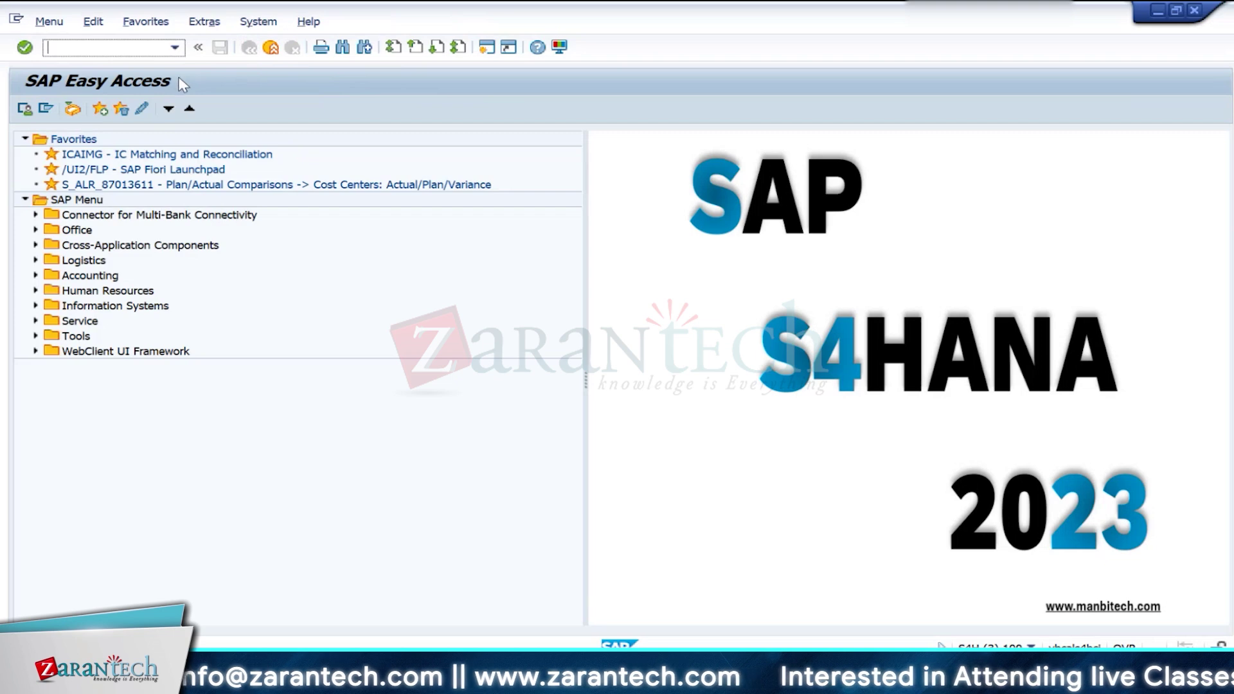
text(mb55)
key(Return)
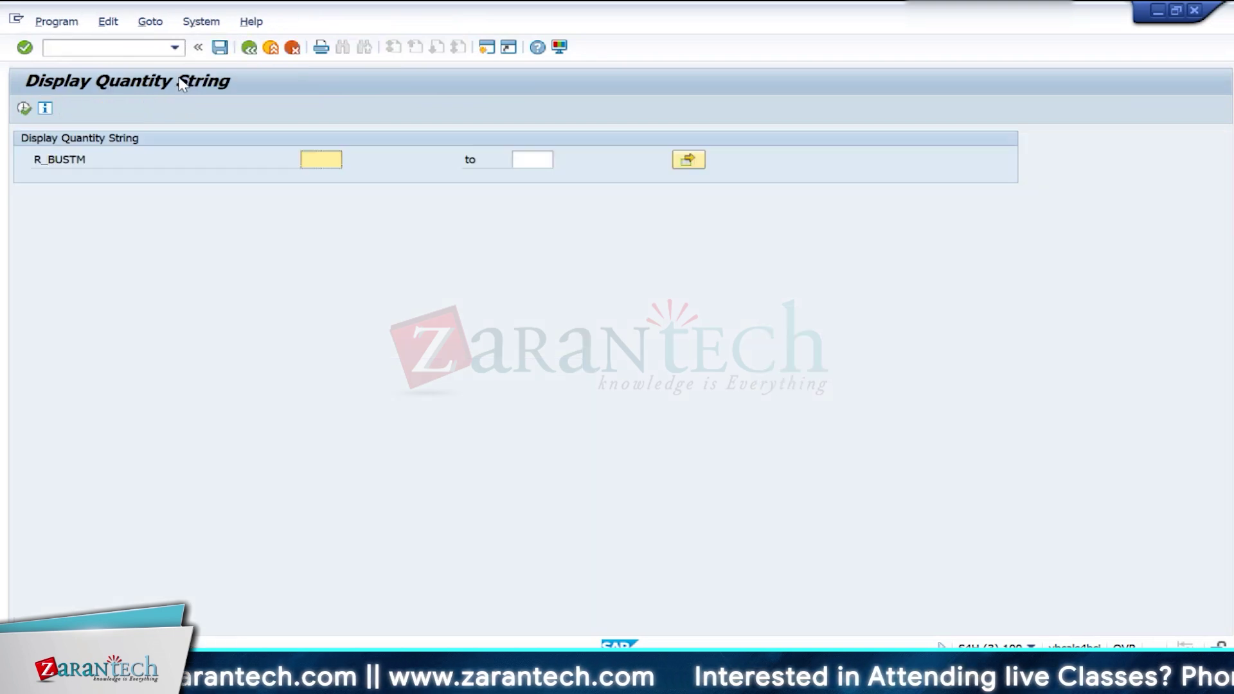
click(249, 47)
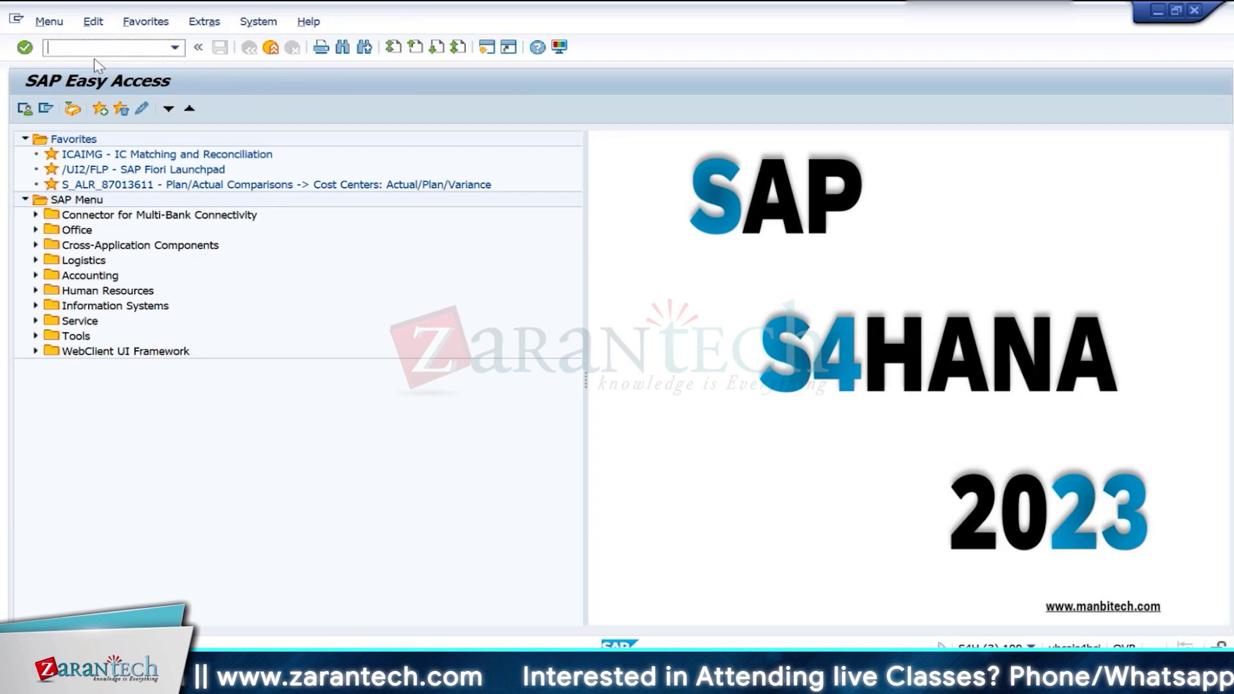
Step: Open the Material Document List report and clear its movement type filter
text(mb)
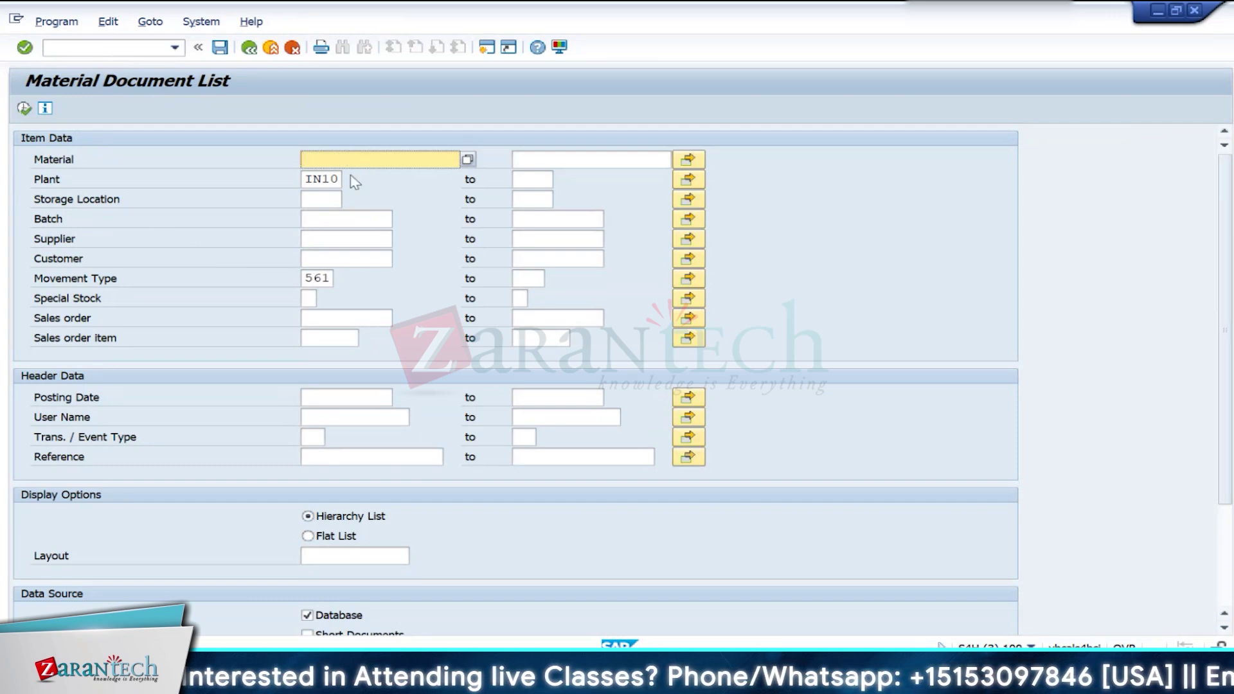
click(330, 277)
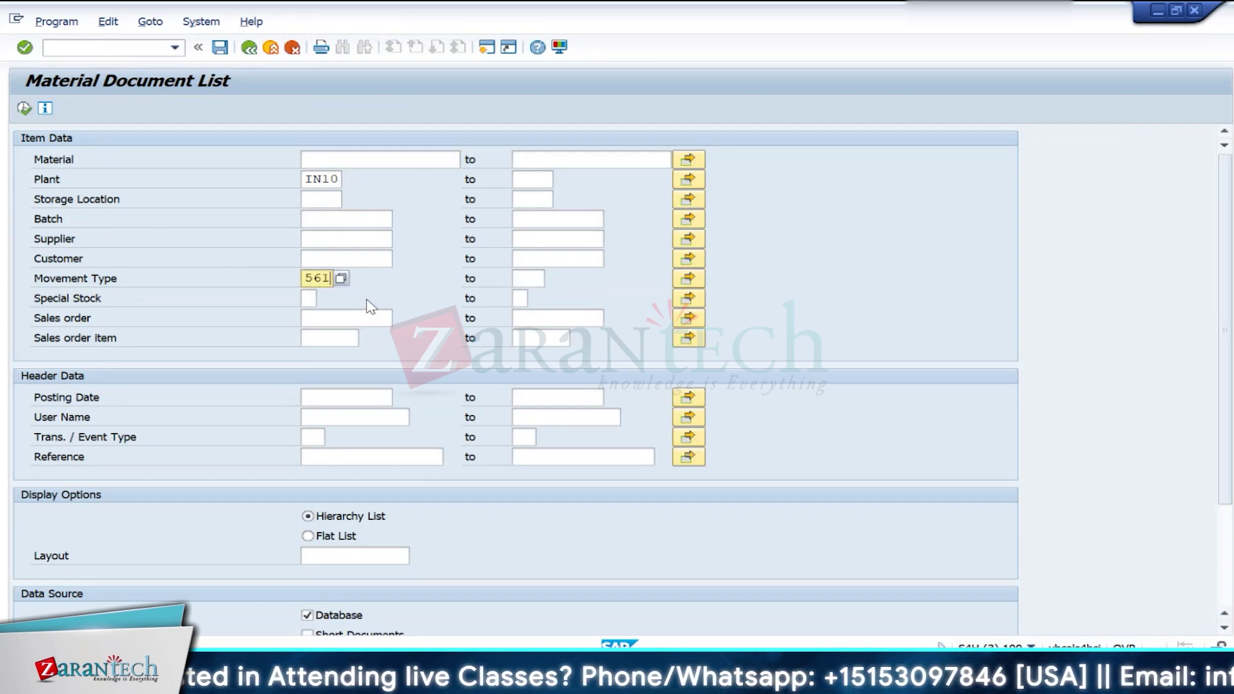
key(BackSpace)
key(BackSpace)
key(BackSpace)
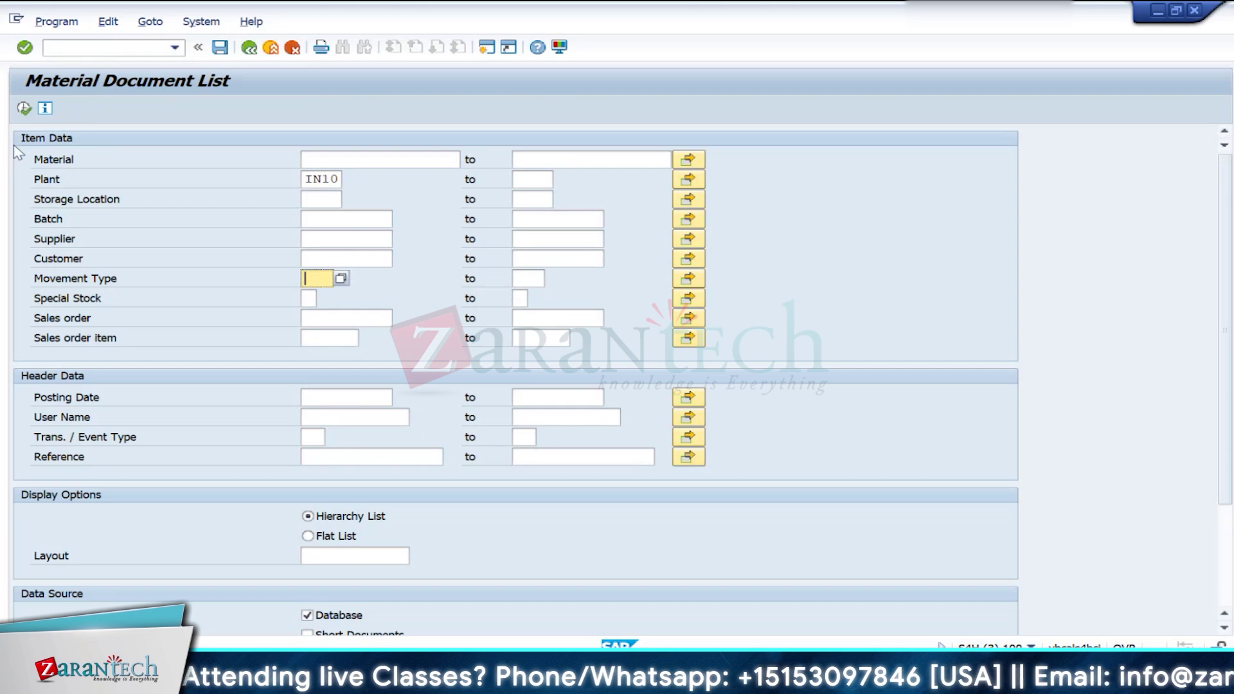
Step: Run the Material Document List for plant IN10, display it as a detail list, and examine the posted raw materials and quantities
click(24, 109)
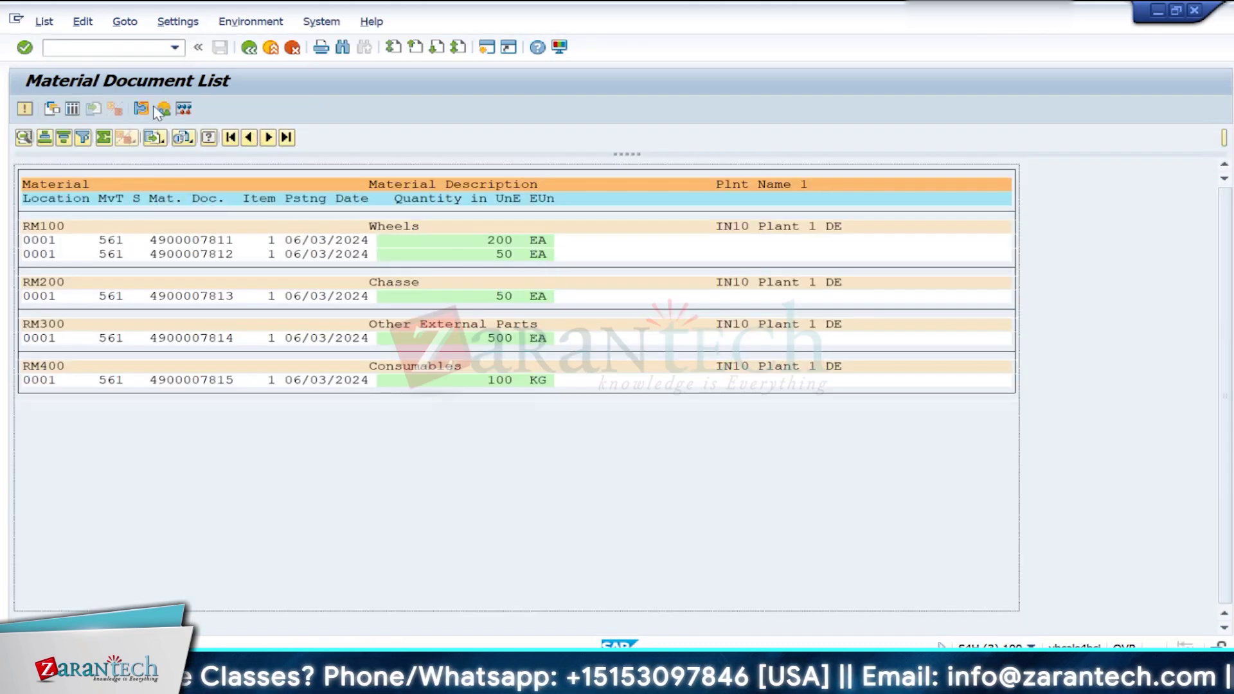
click(93, 108)
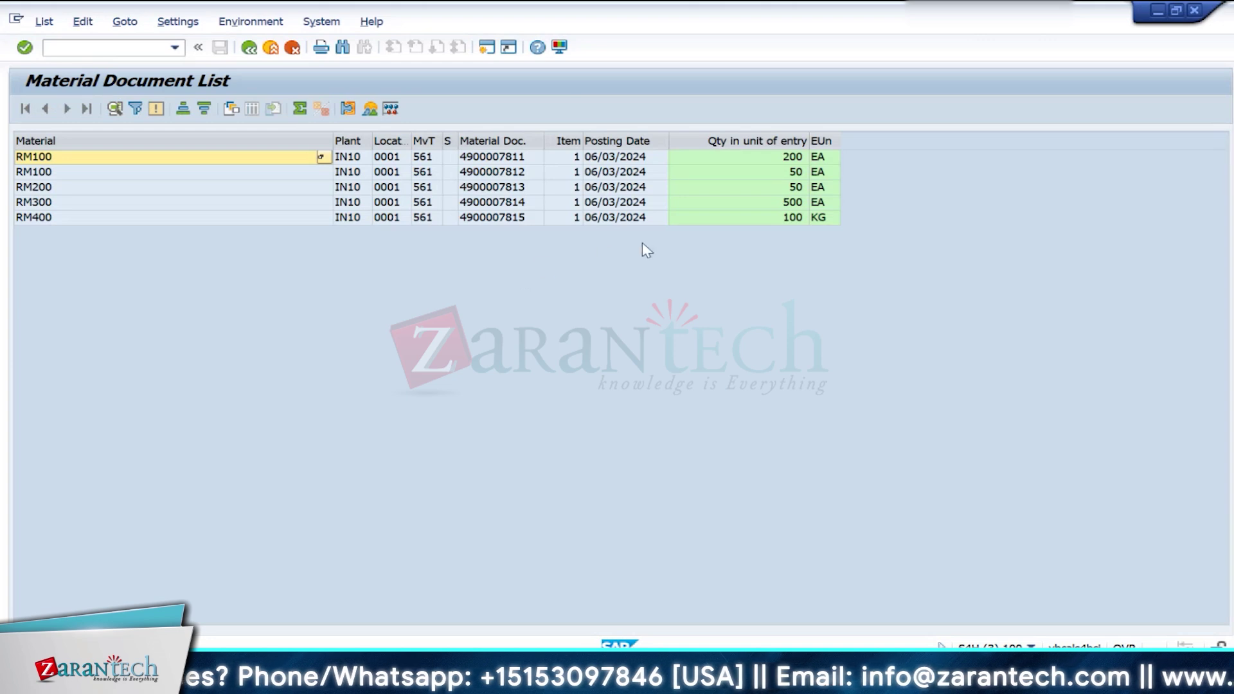
click(96, 173)
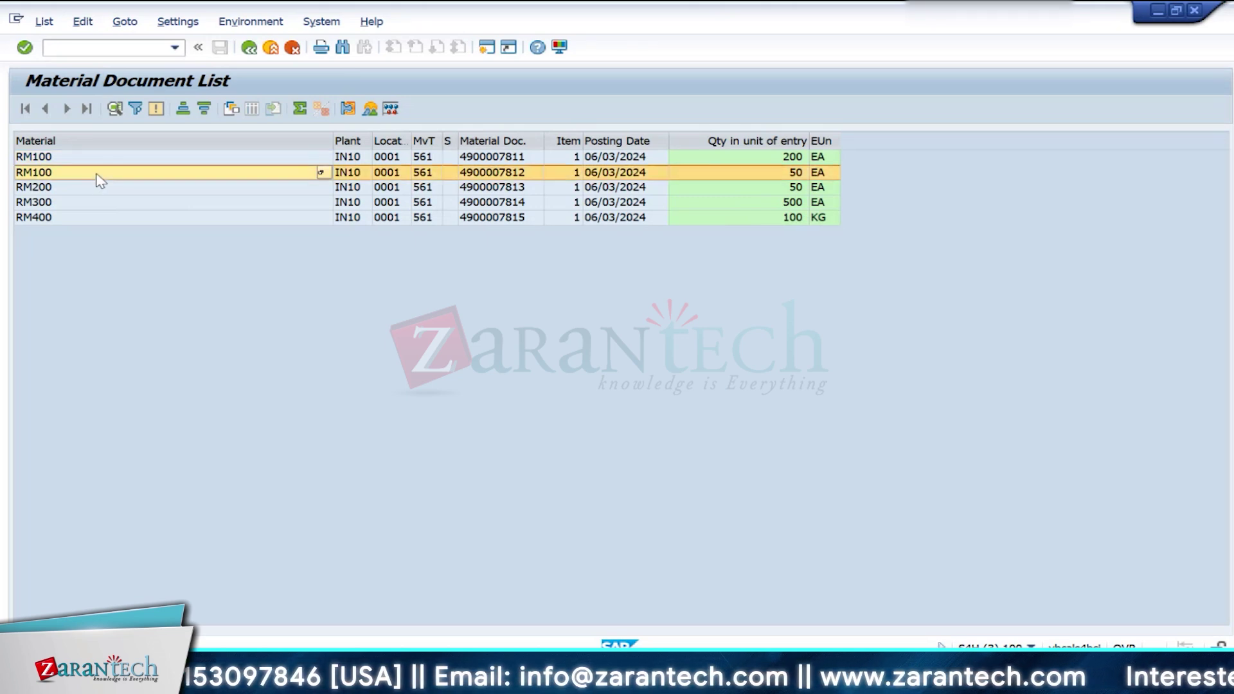
click(90, 187)
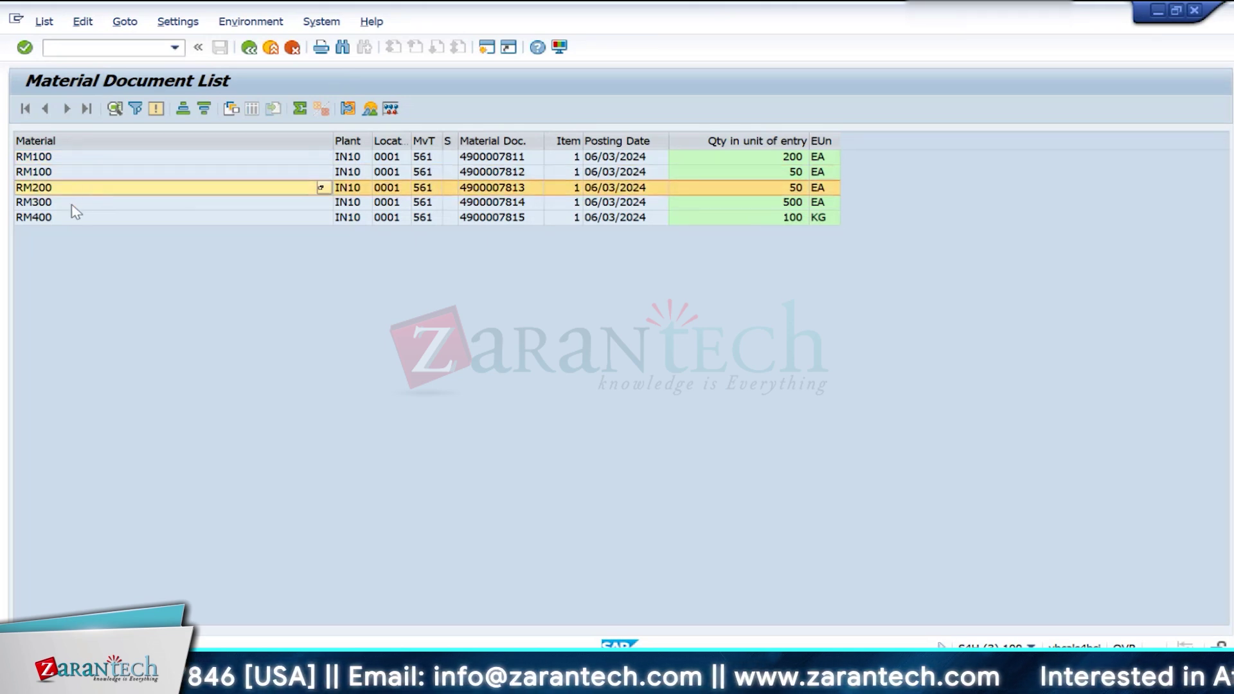
click(75, 202)
click(70, 218)
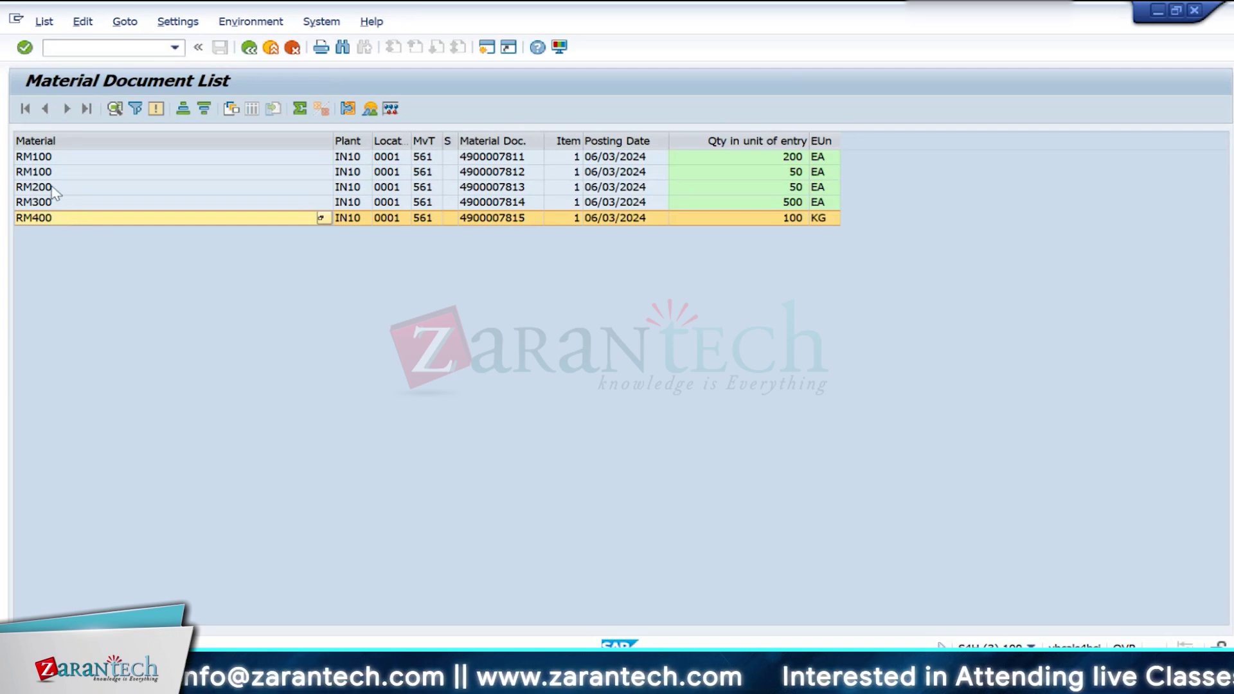
click(79, 173)
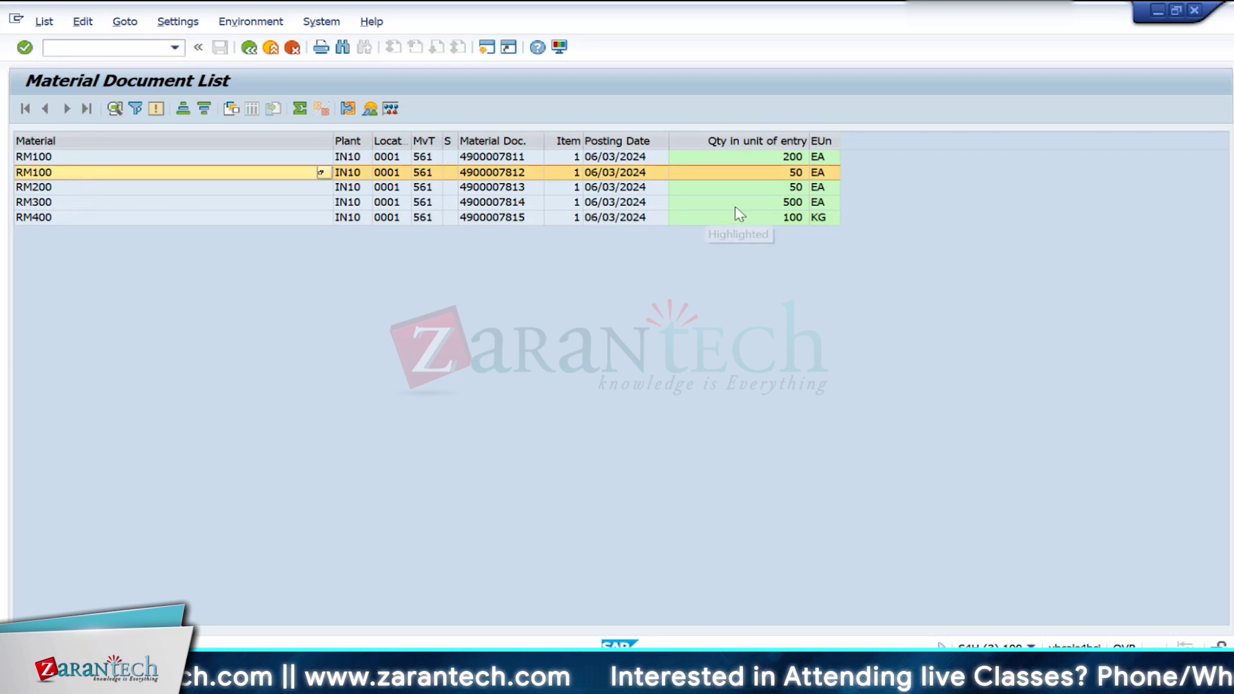
click(774, 175)
Step: Switch to the goods receipt session and add material SFG100 with a quantity of 30
key(alt+Tab)
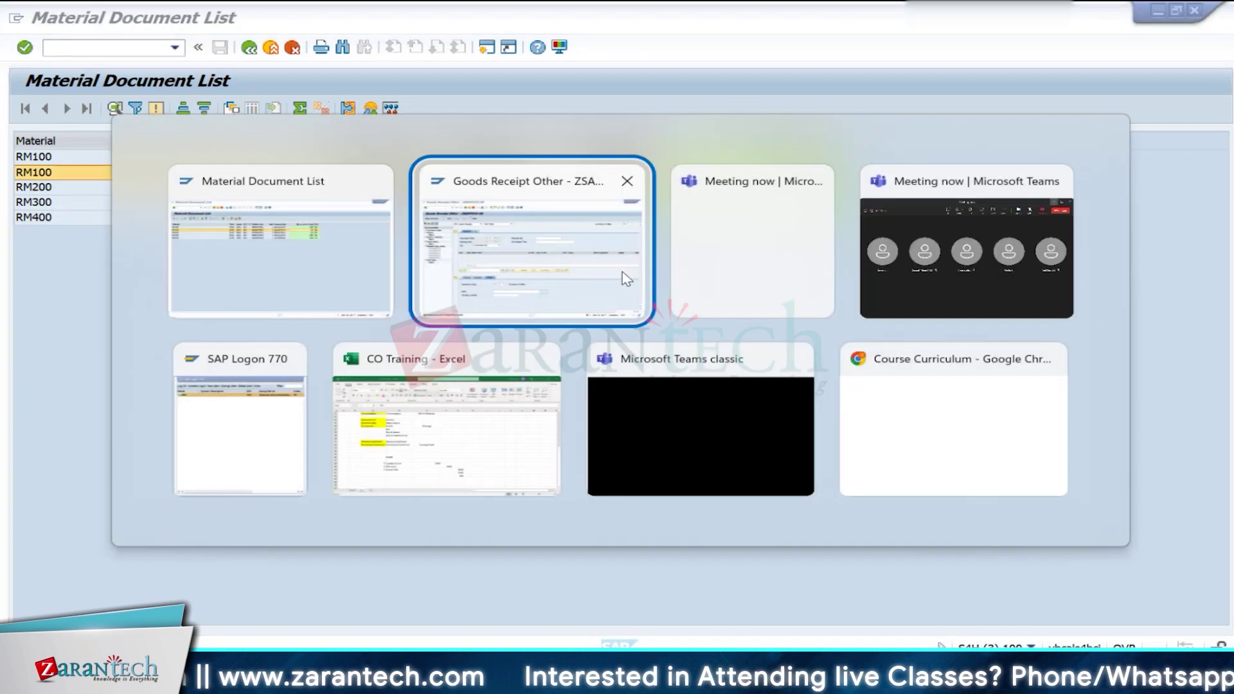
click(447, 517)
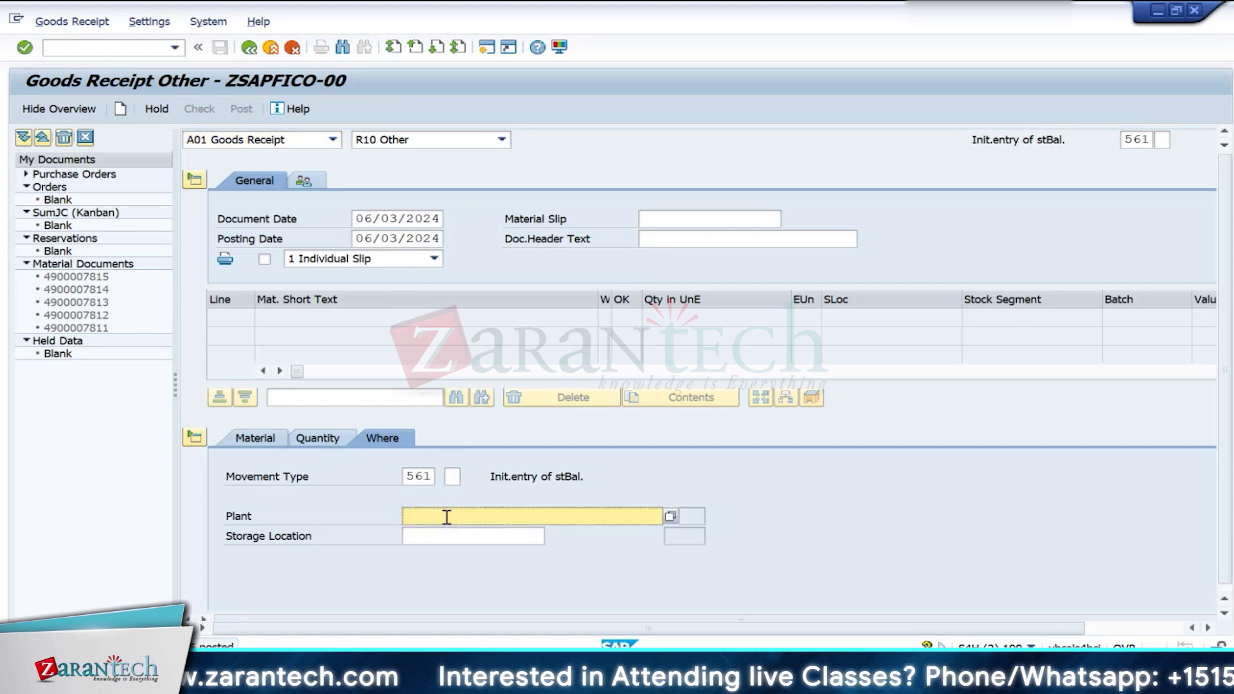
click(257, 440)
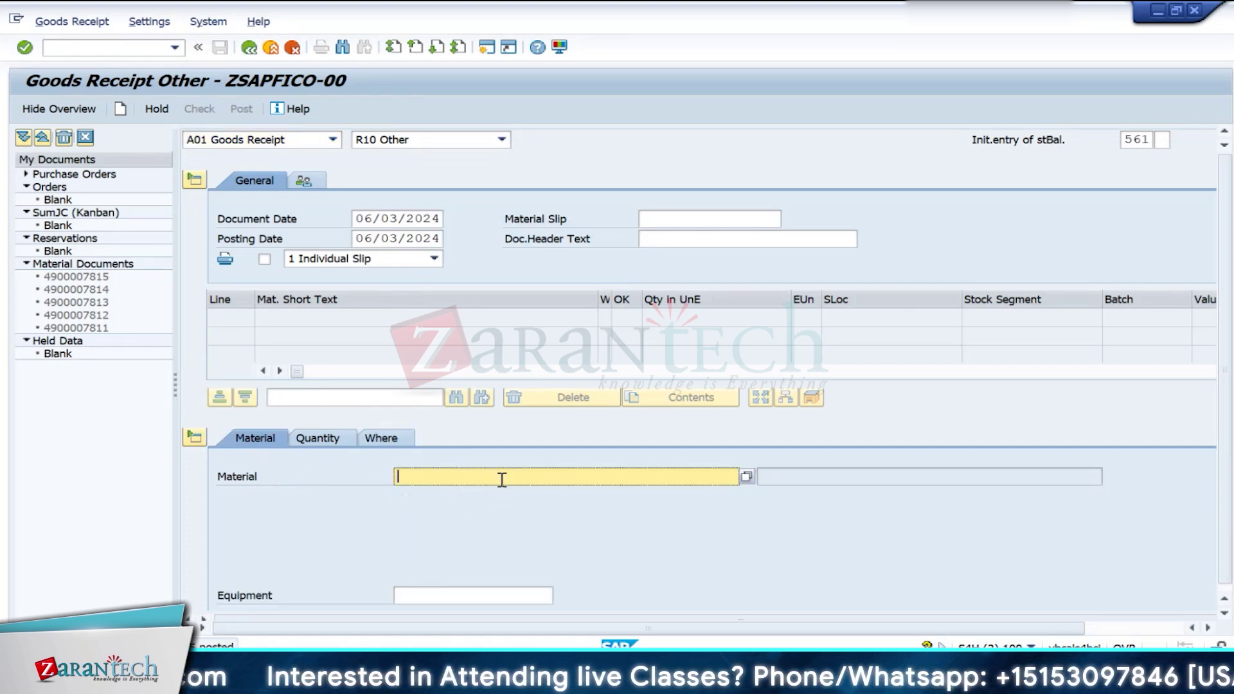
click(501, 477)
text(sfg100)
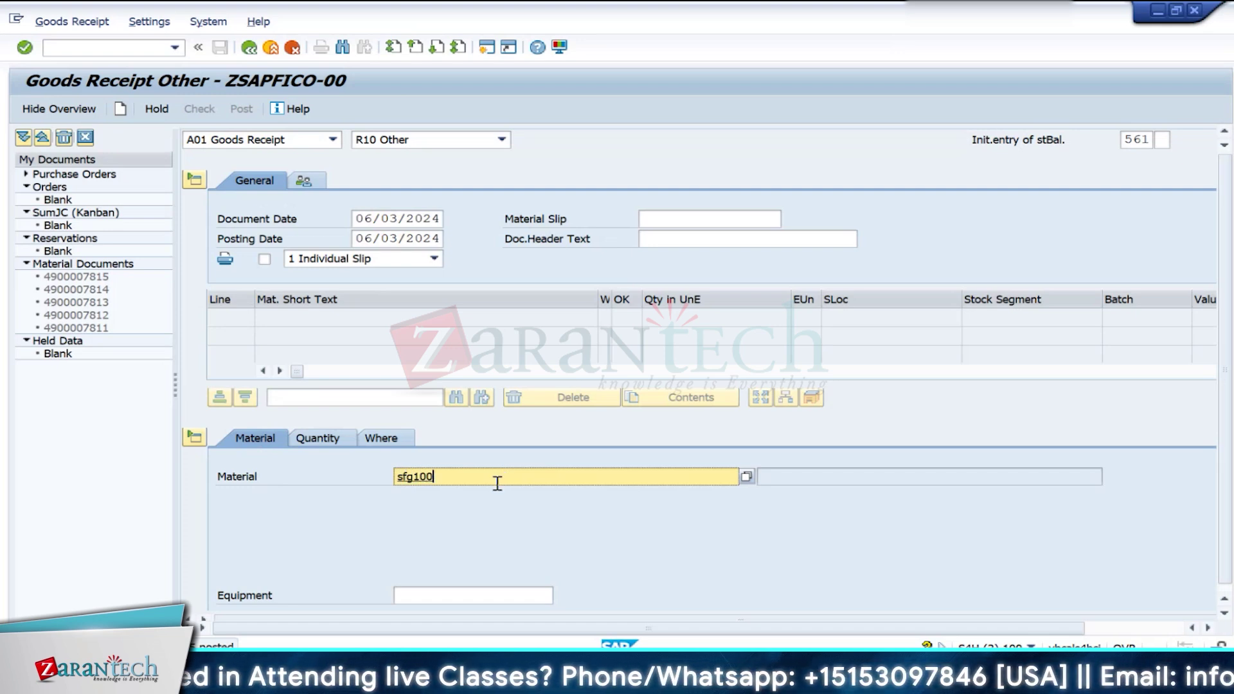
key(Return)
click(333, 442)
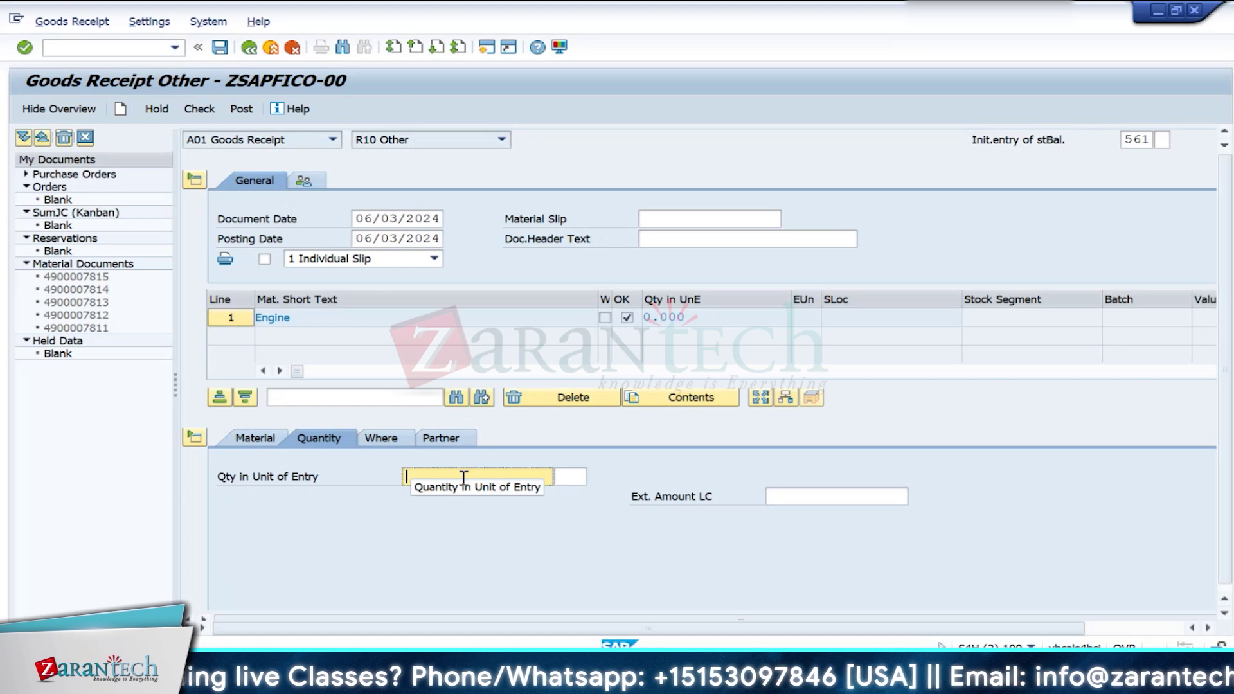
text(30)
key(Return)
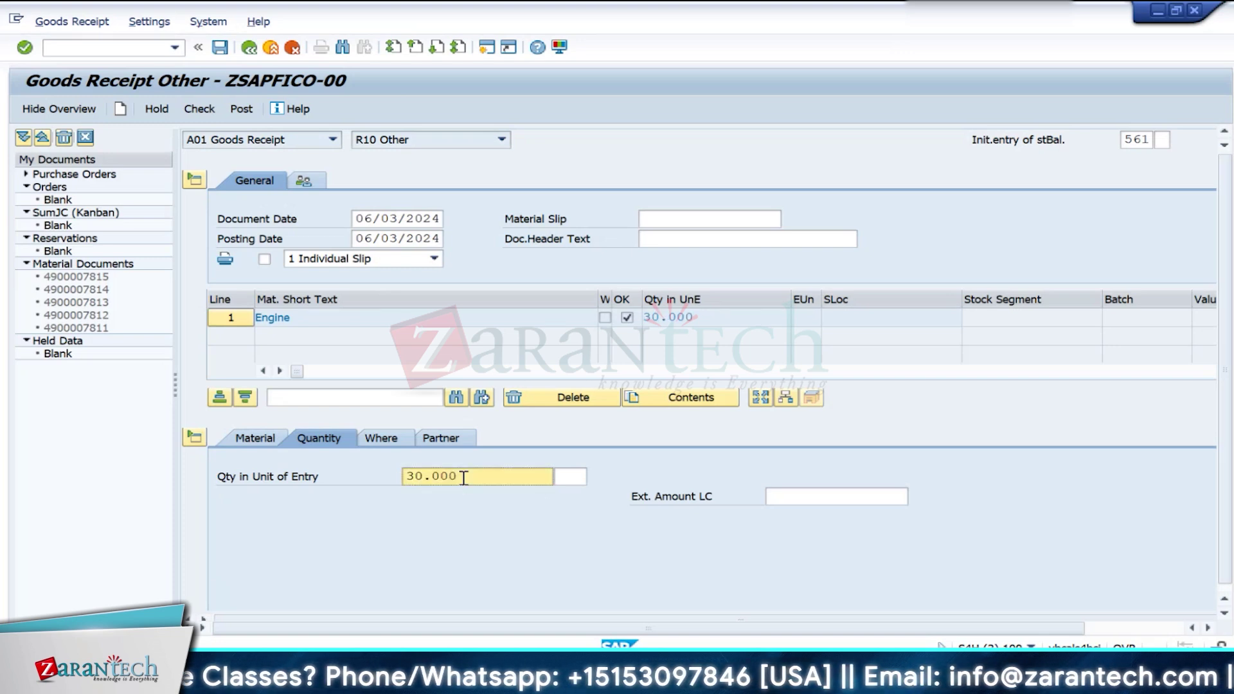
Step: Assign the Engine item to plant IN10 and storage location 0001, and post the goods receipt
click(382, 438)
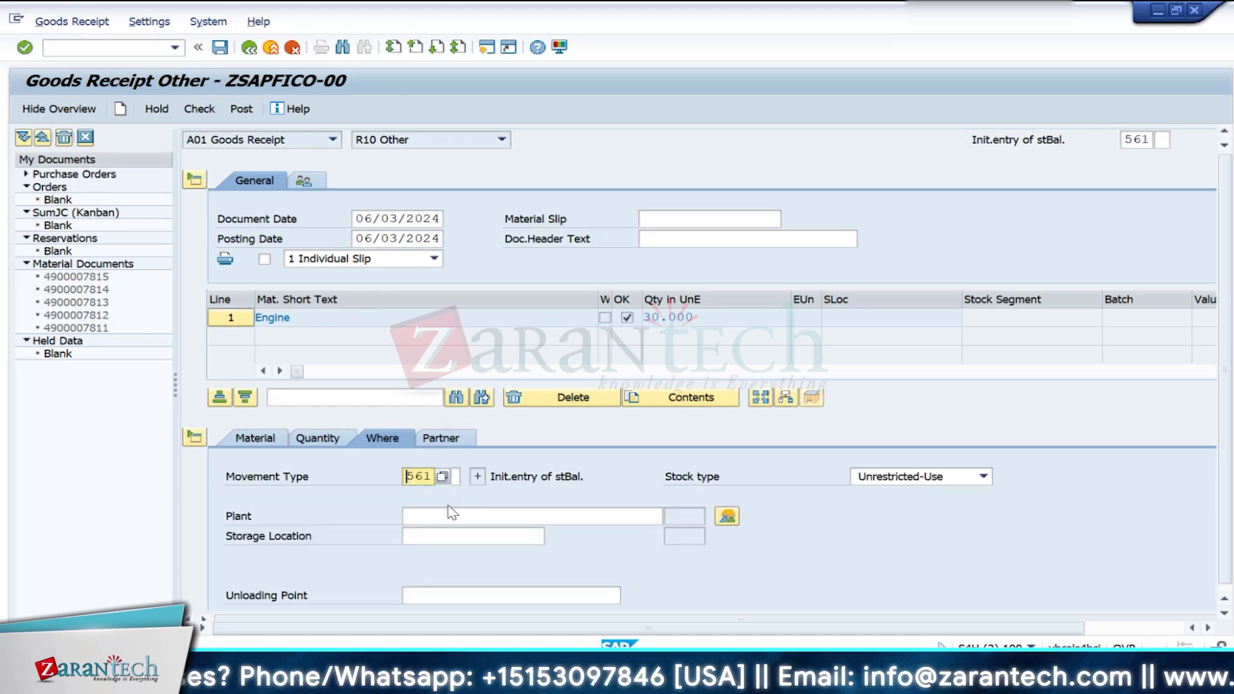
click(418, 515)
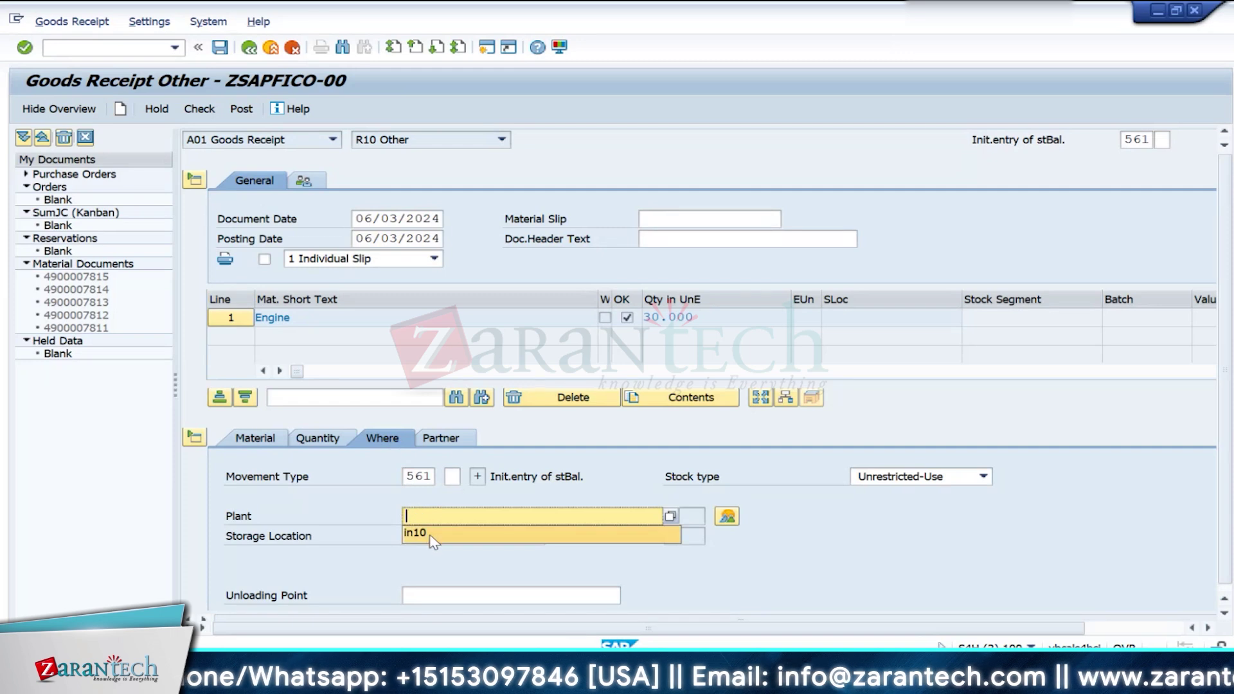
click(429, 534)
click(447, 555)
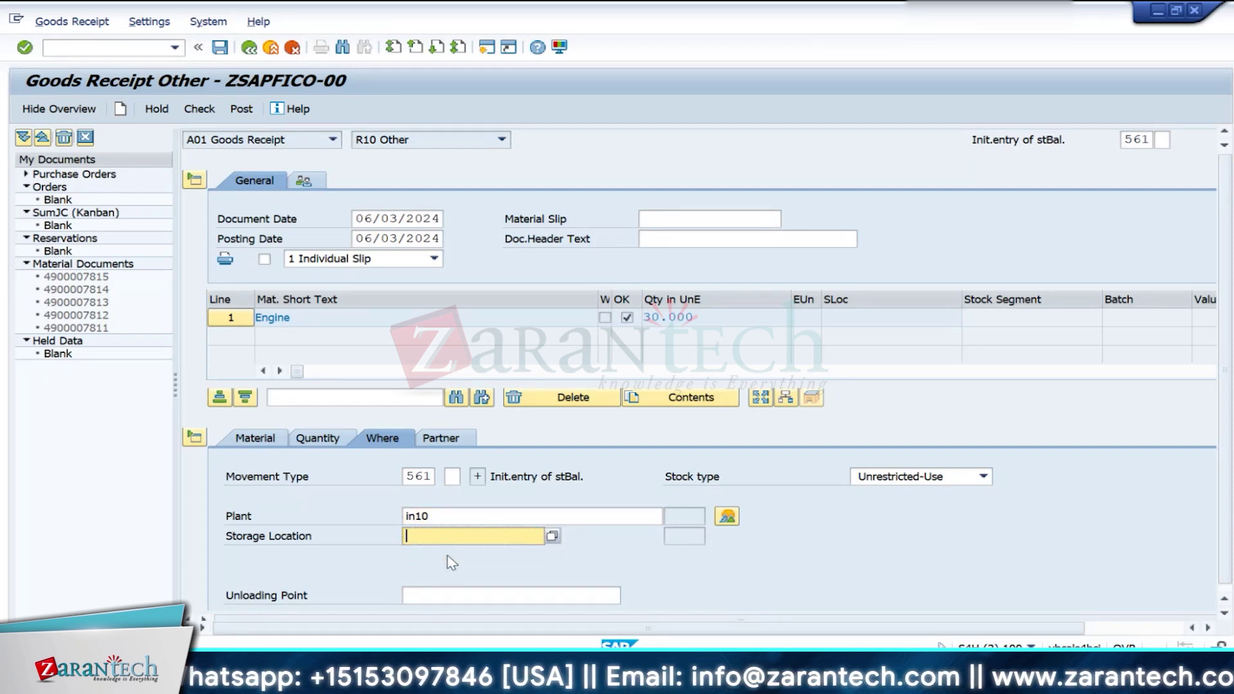
key(Return)
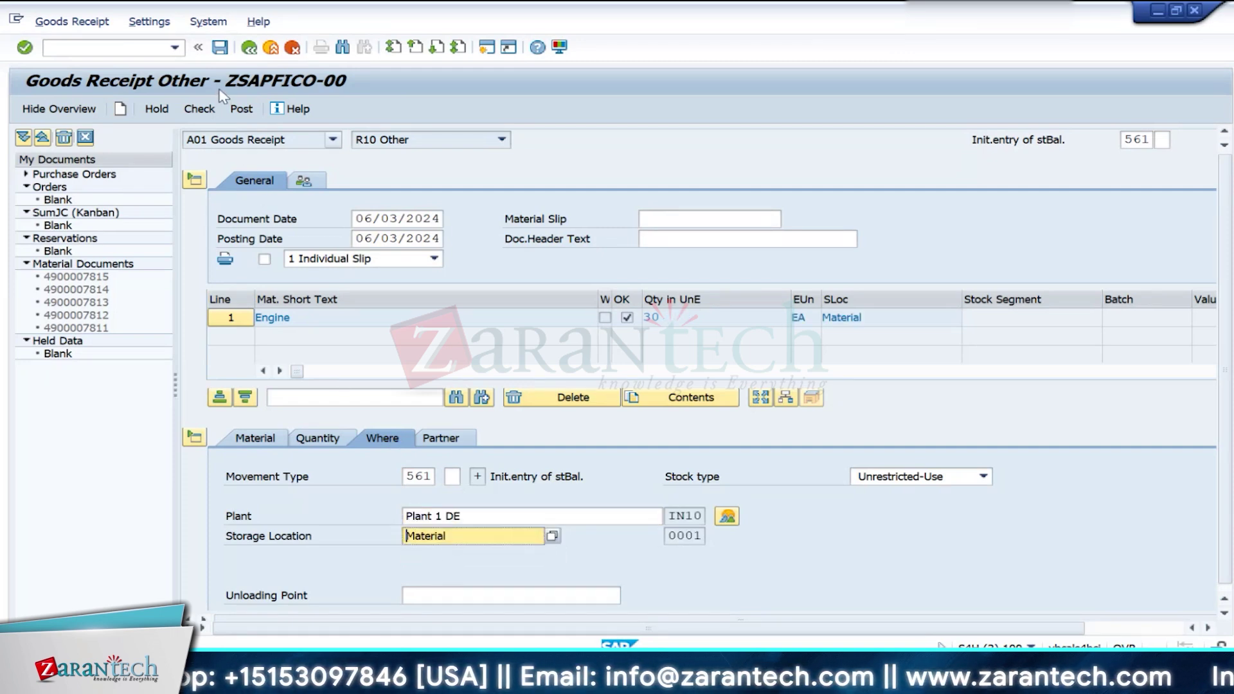
click(241, 108)
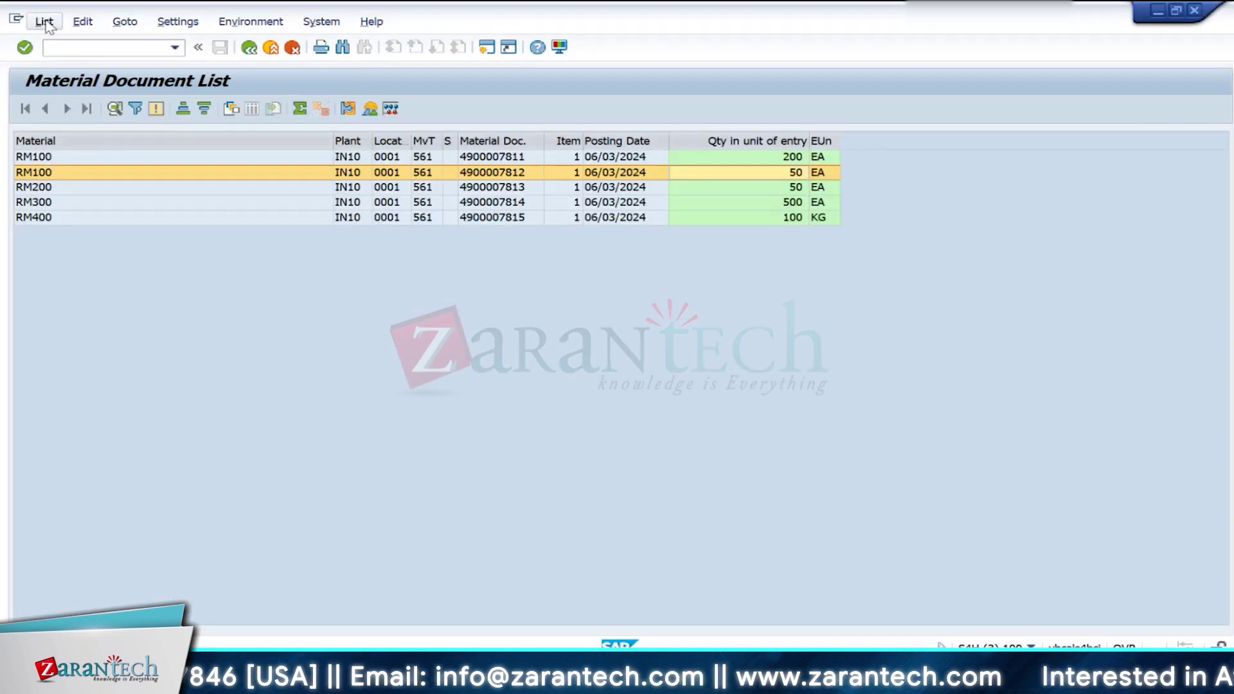
Step: Rerun the Material Document List for plant IN10 as a detail list and check the quantities posted for each material
click(46, 21)
click(169, 251)
click(248, 53)
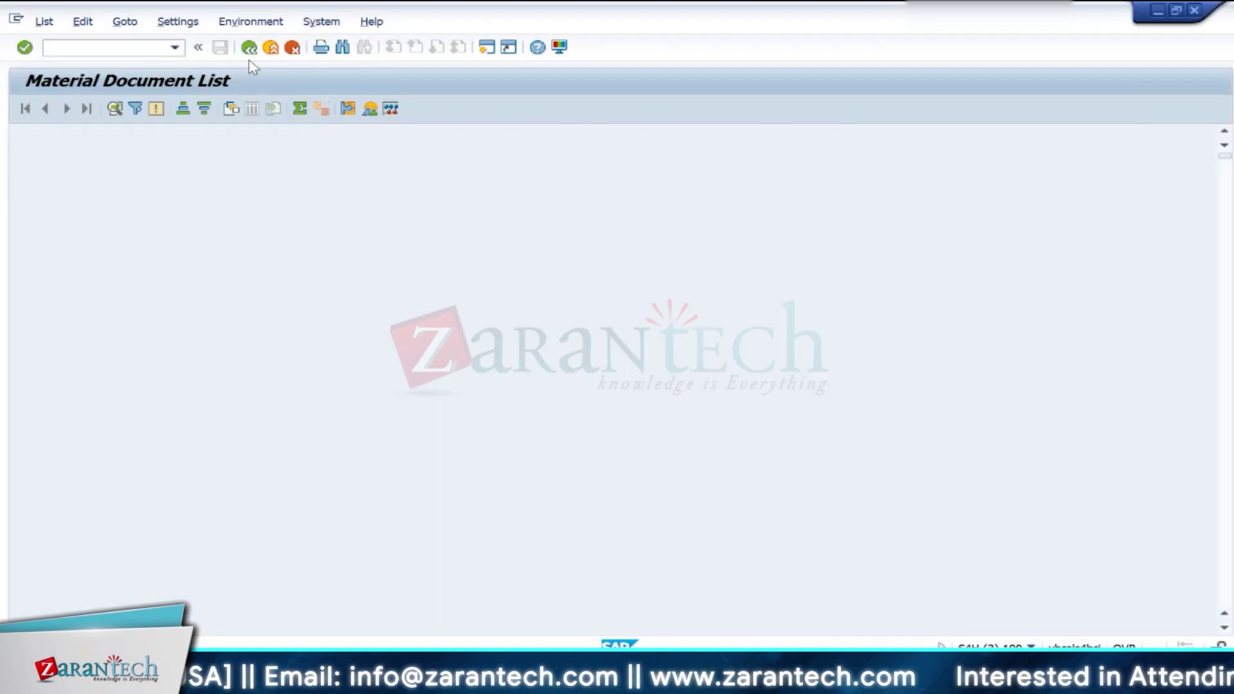
click(249, 47)
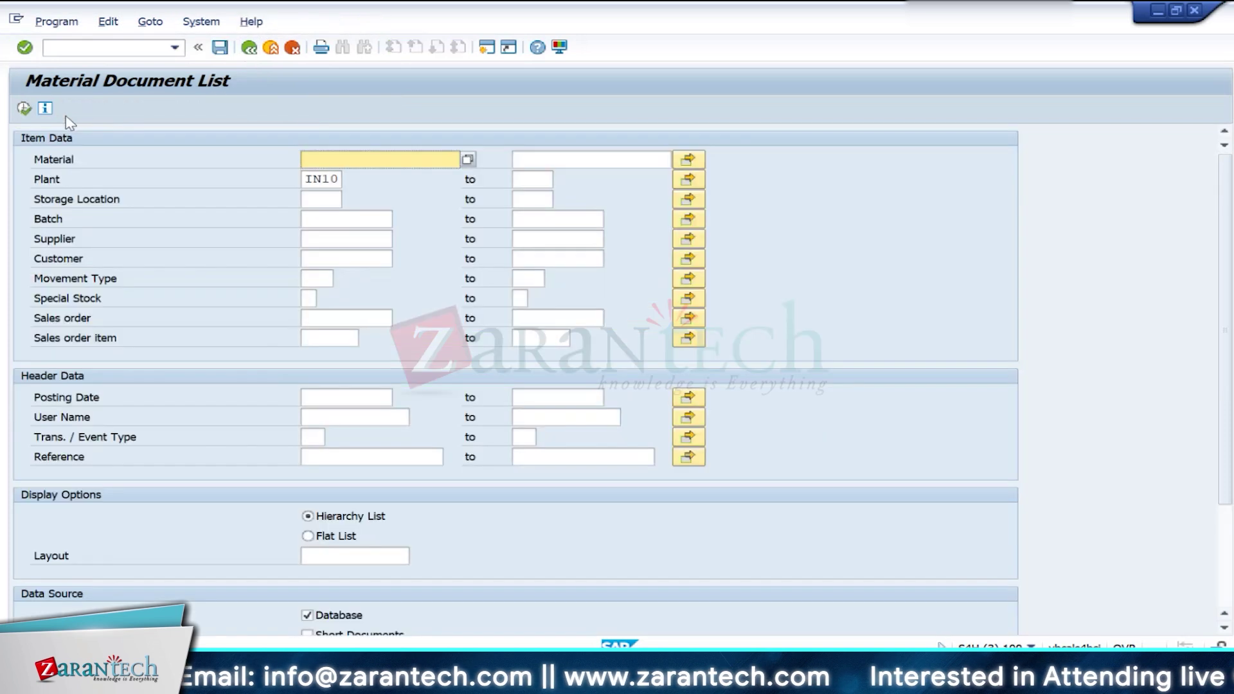
click(23, 108)
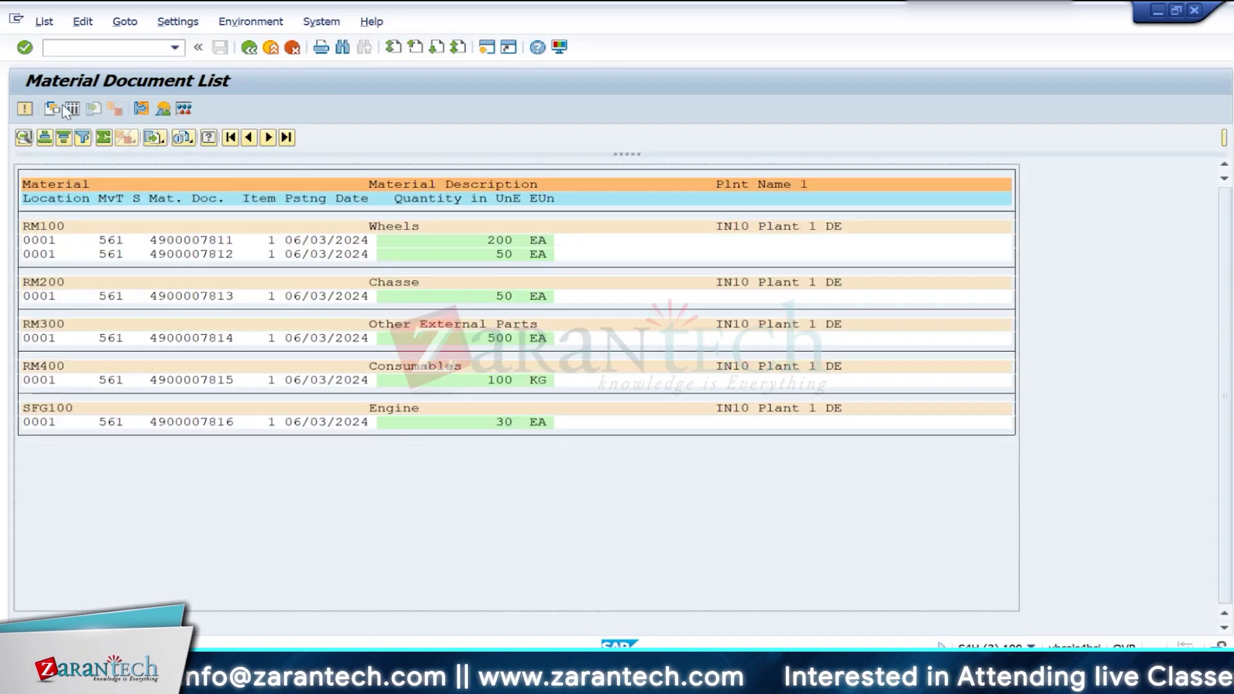
click(71, 108)
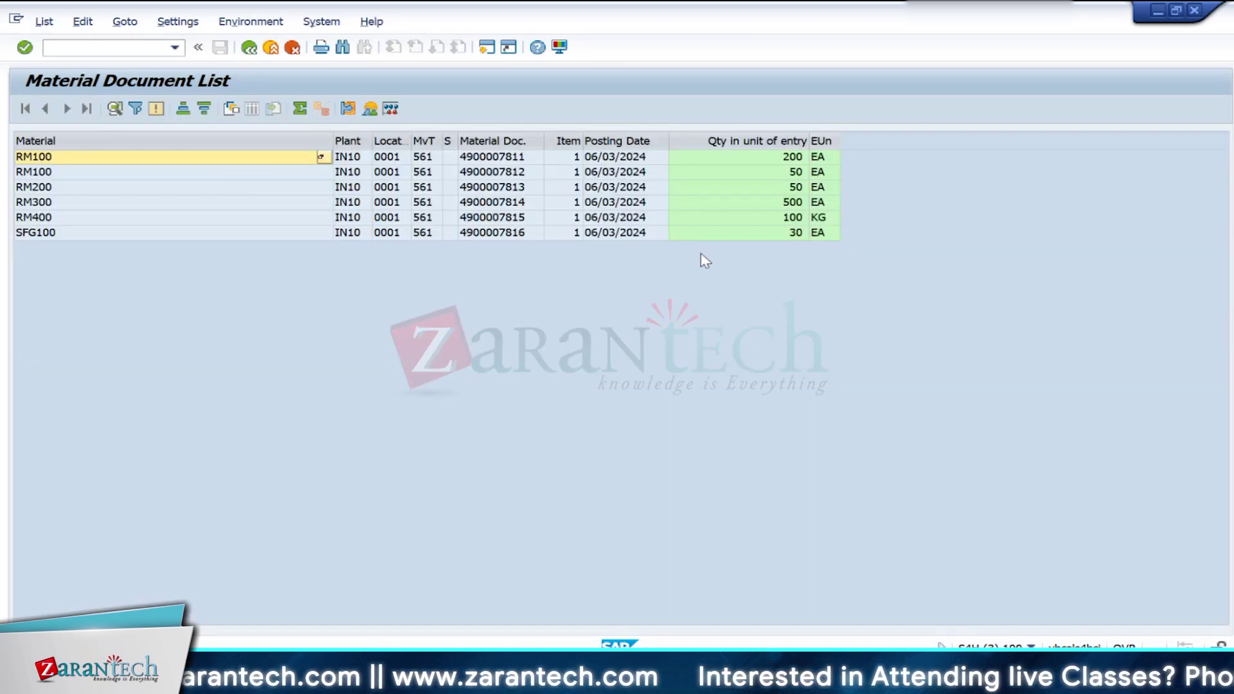
click(698, 232)
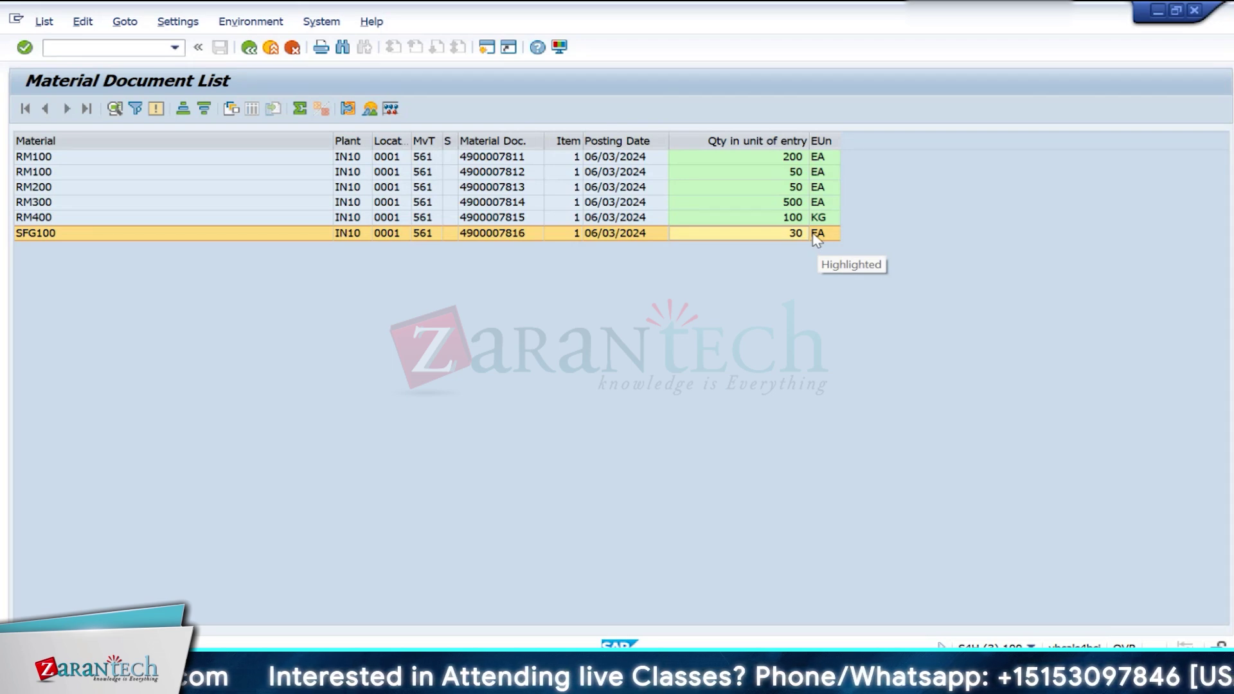
click(779, 171)
click(768, 188)
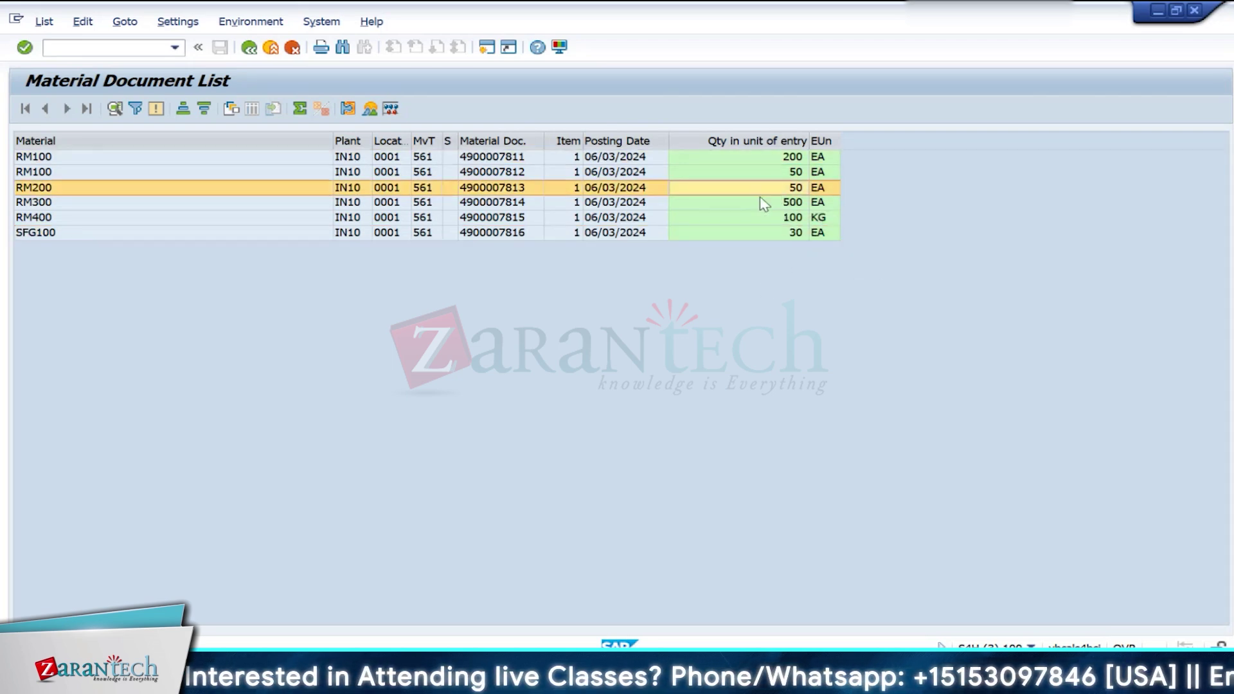
click(752, 217)
click(748, 232)
click(777, 203)
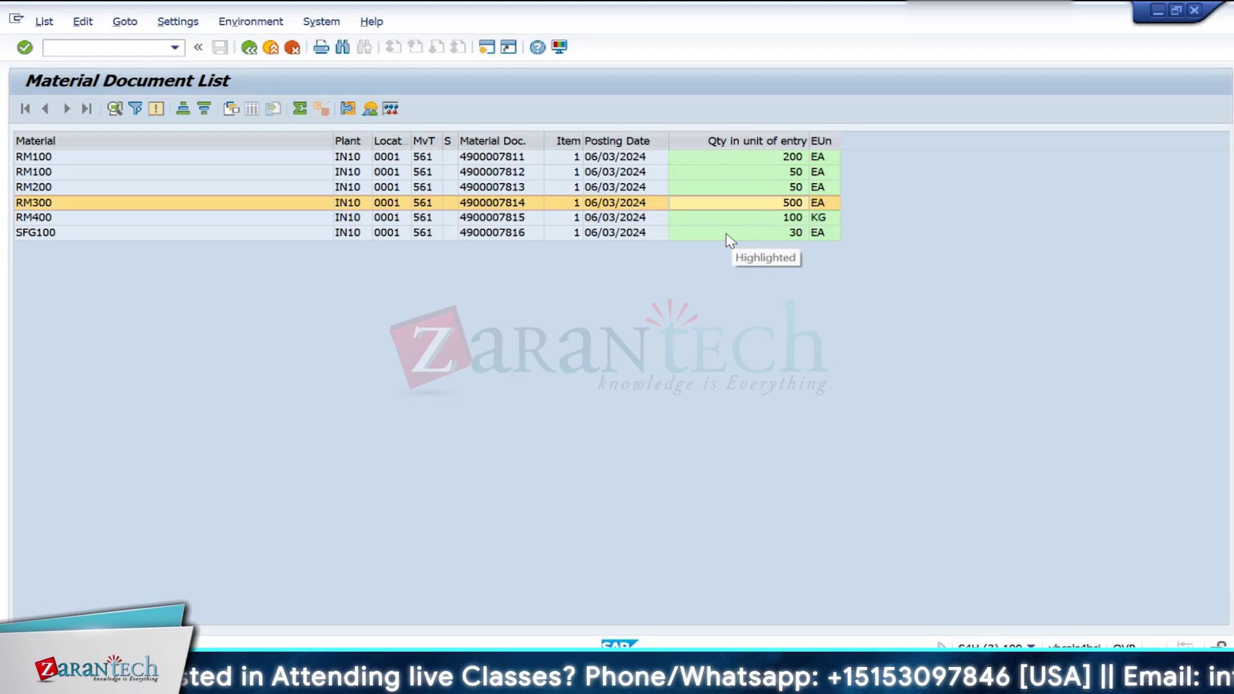
Step: Leave the goods receipt and the Material Document List sessions for the SAP Easy Access screen
key(alt+Tab)
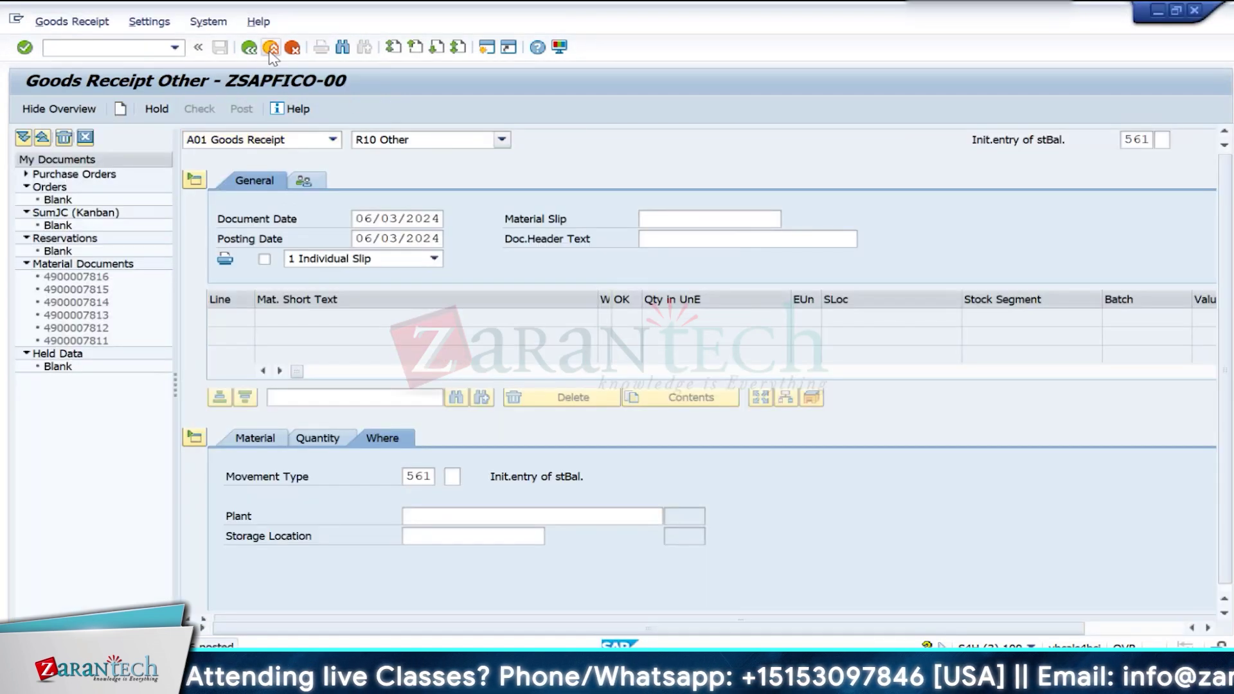
click(271, 49)
key(alt+Tab)
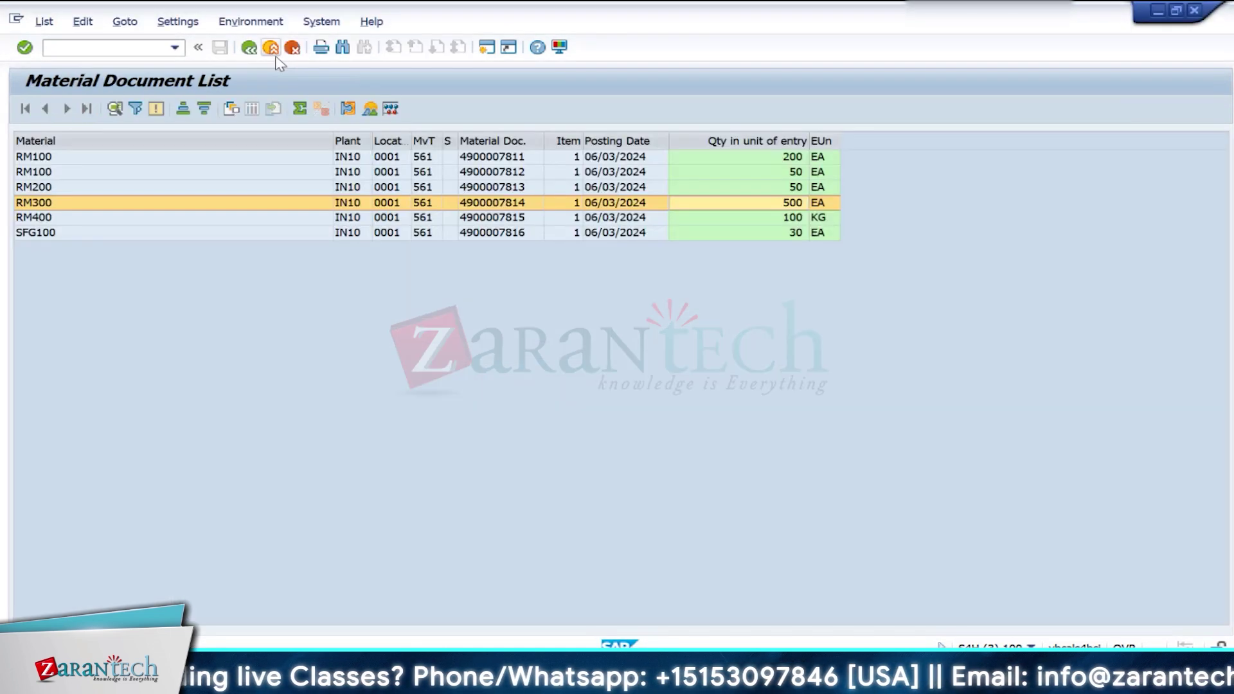
click(278, 51)
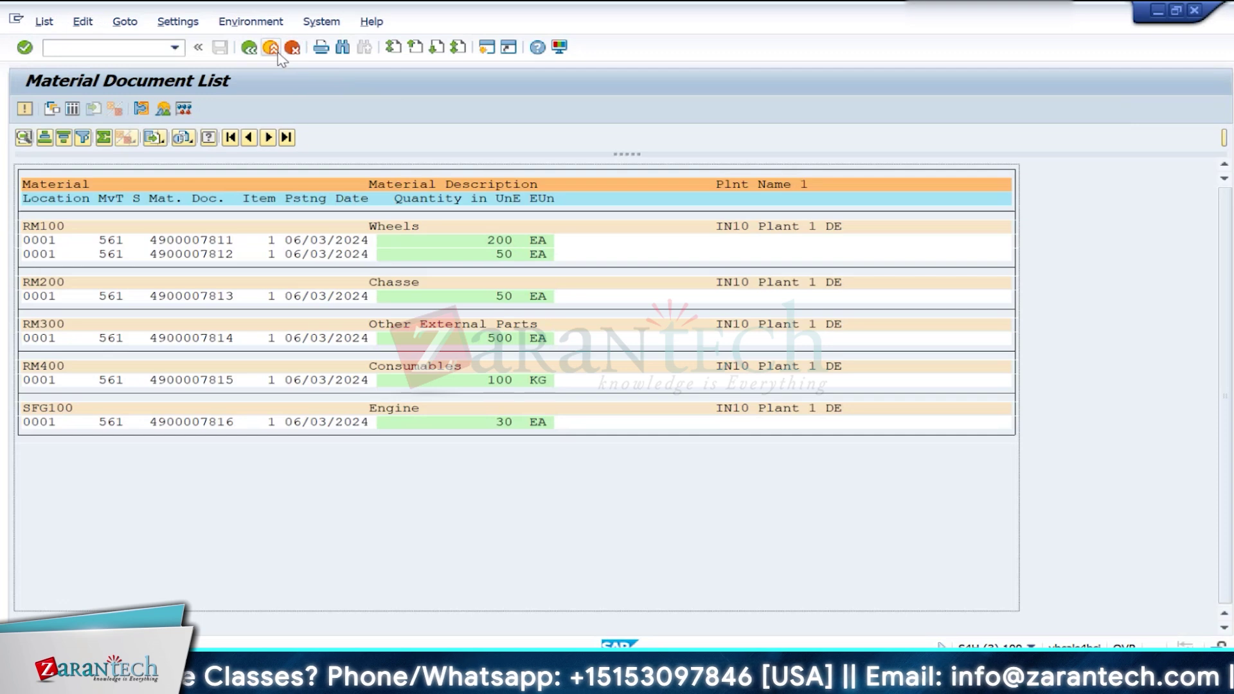
click(273, 53)
click(272, 55)
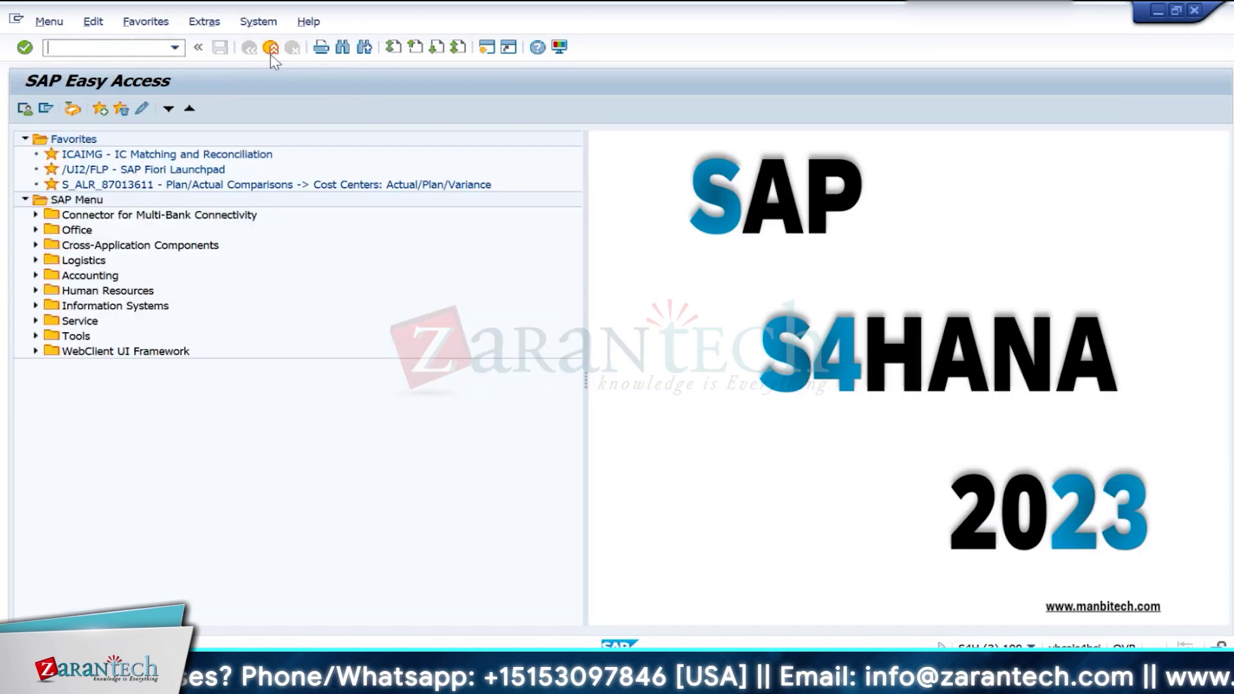
Step: Start transaction CO03 in the other session and display the preset production order for FG100
key(alt+Tab)
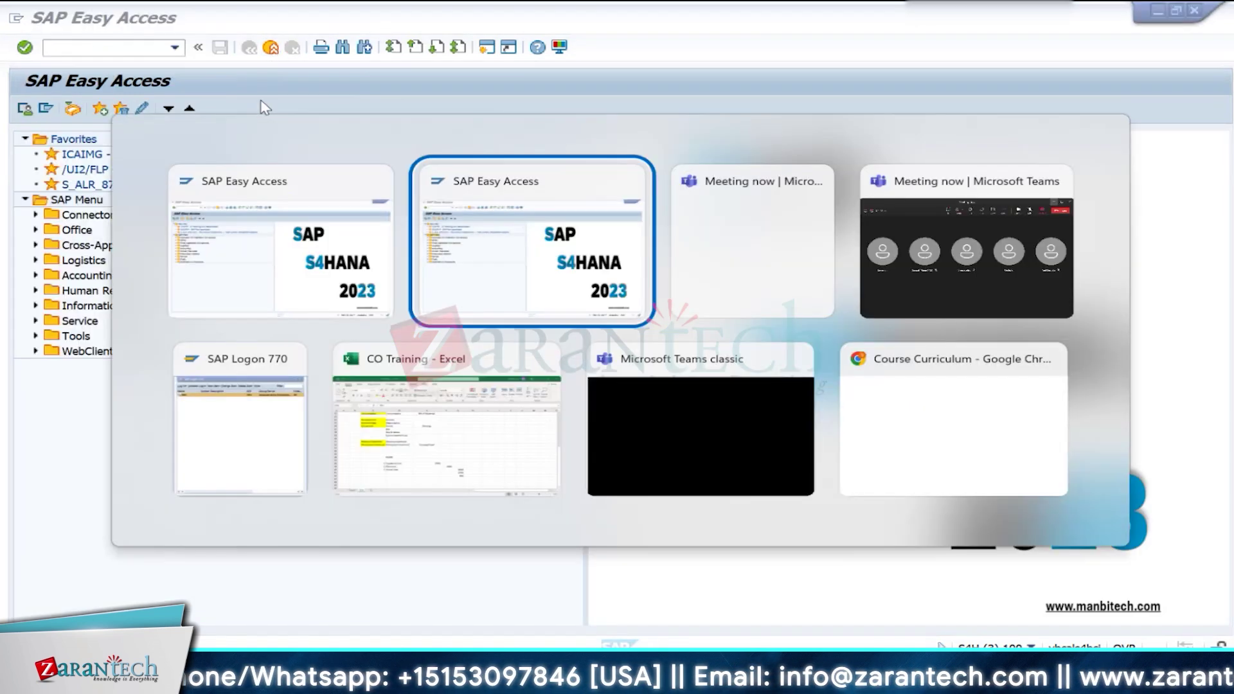
click(134, 54)
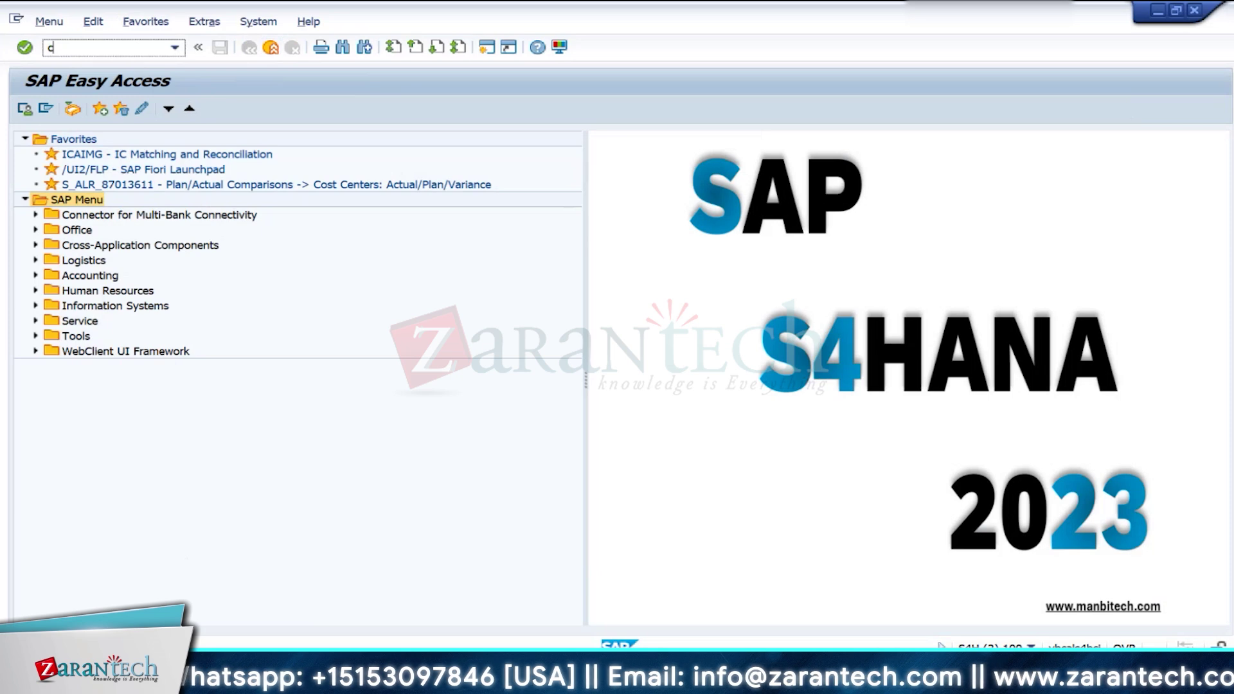
text(co03)
key(Return)
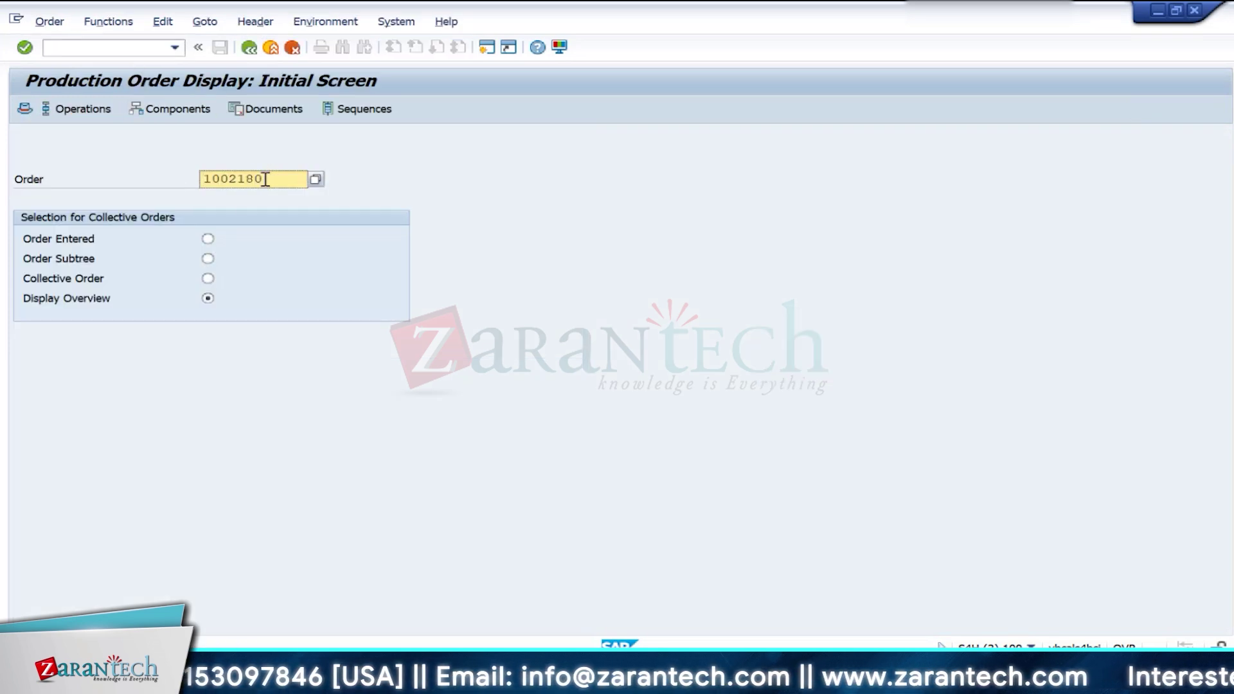
drag(273, 178, 182, 180)
key(Return)
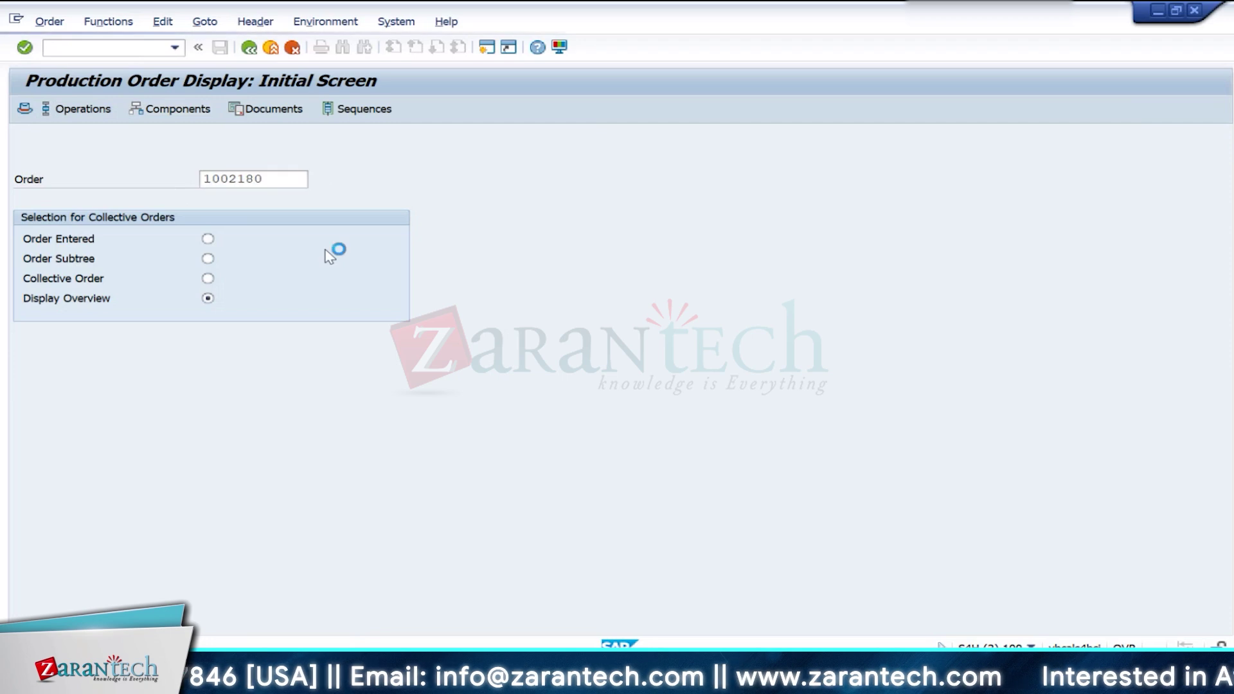
Step: Open the cost analysis of the FG100 production order
click(204, 21)
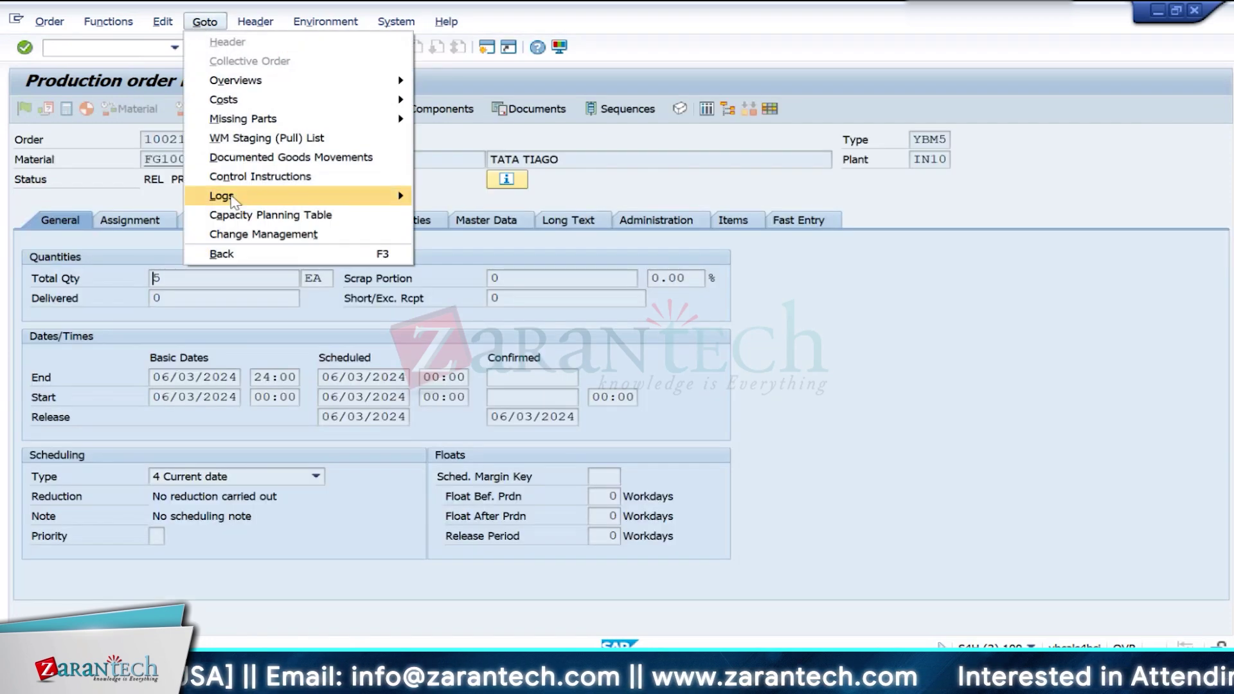
mouse_move(259, 103)
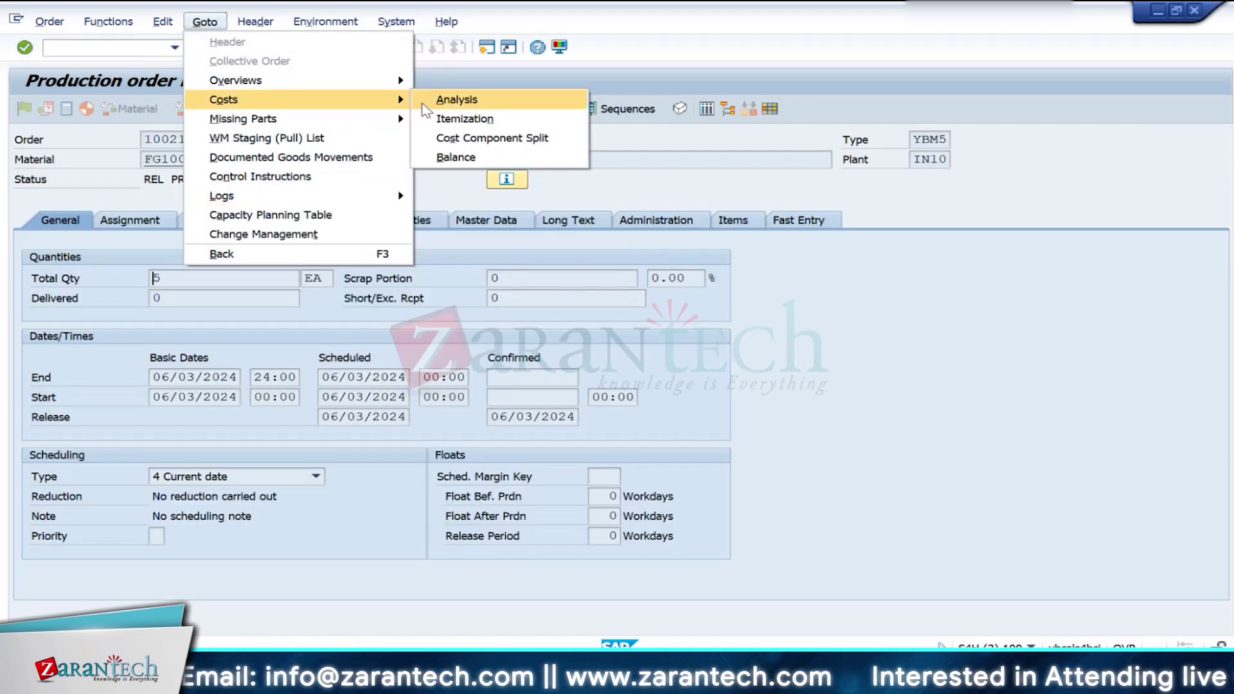
click(444, 100)
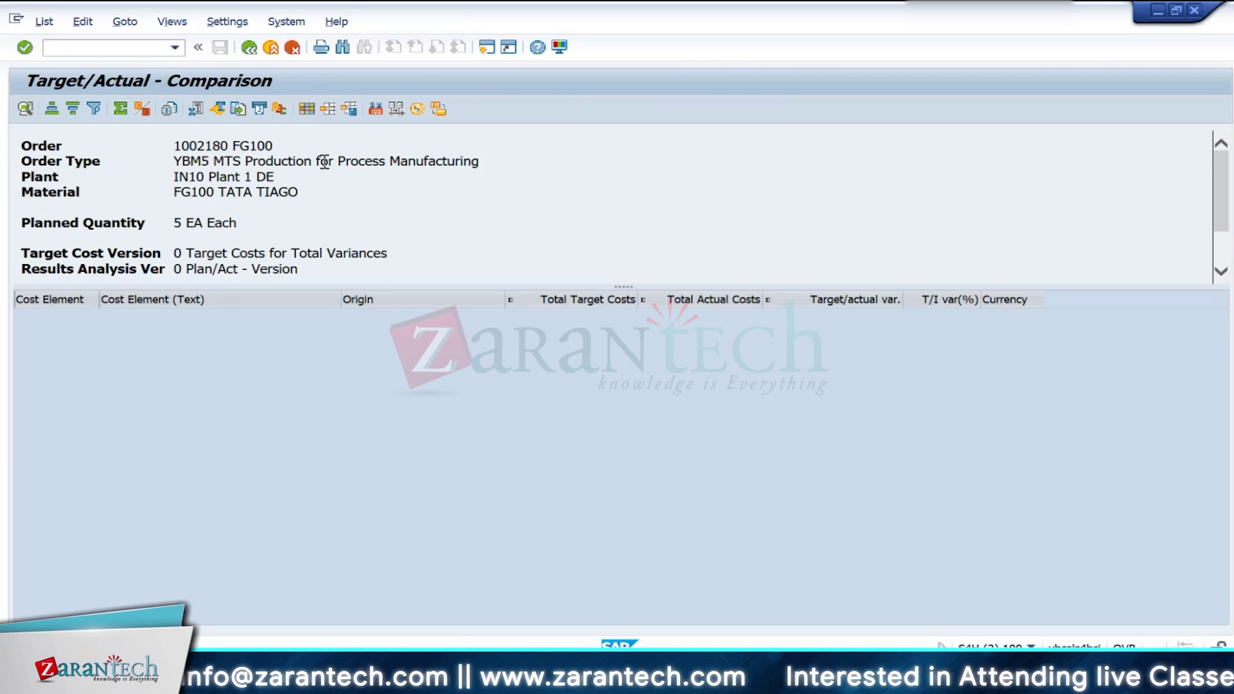
Step: Display the cost analysis in the Cost Trend layout, return it to Target/Actual - Comparison, and compare the total target and actual cost columns
click(337, 109)
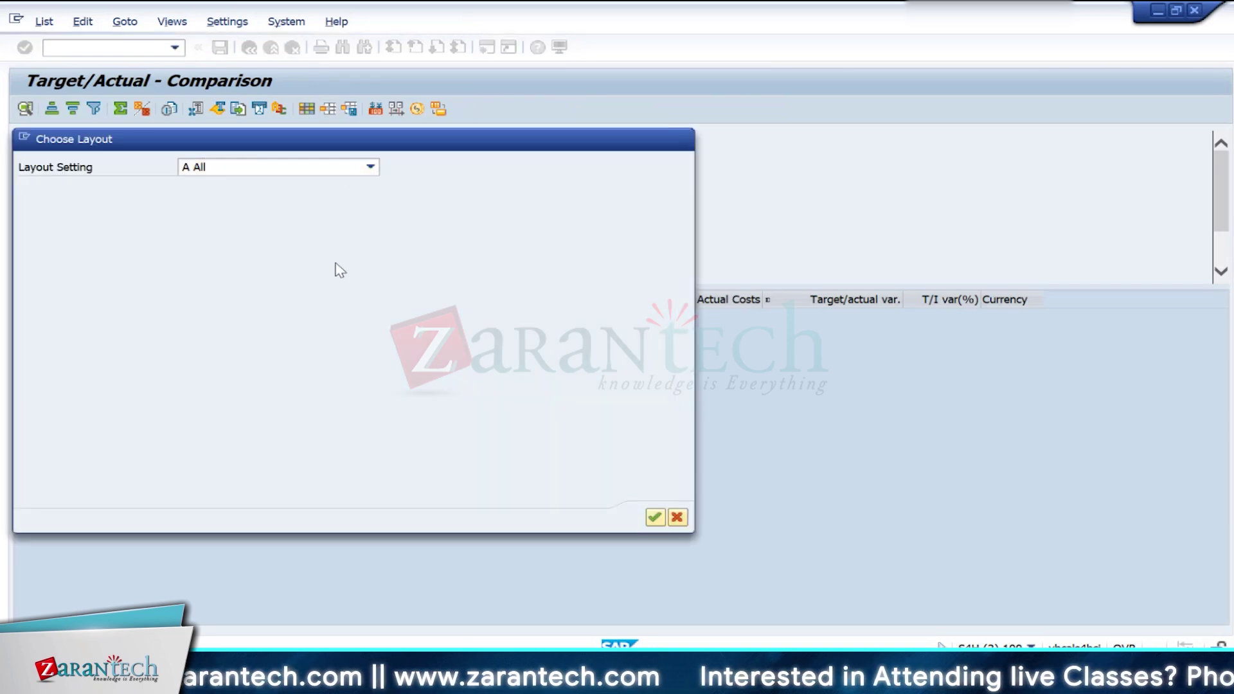
key(Return)
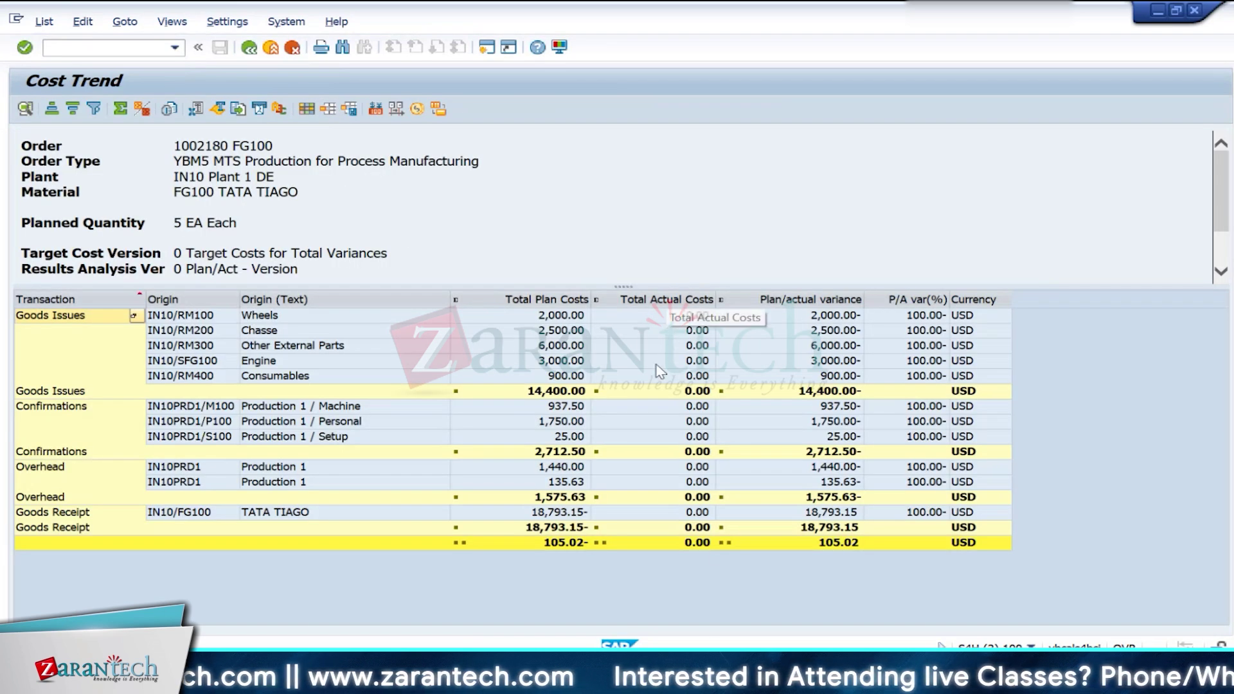
click(329, 112)
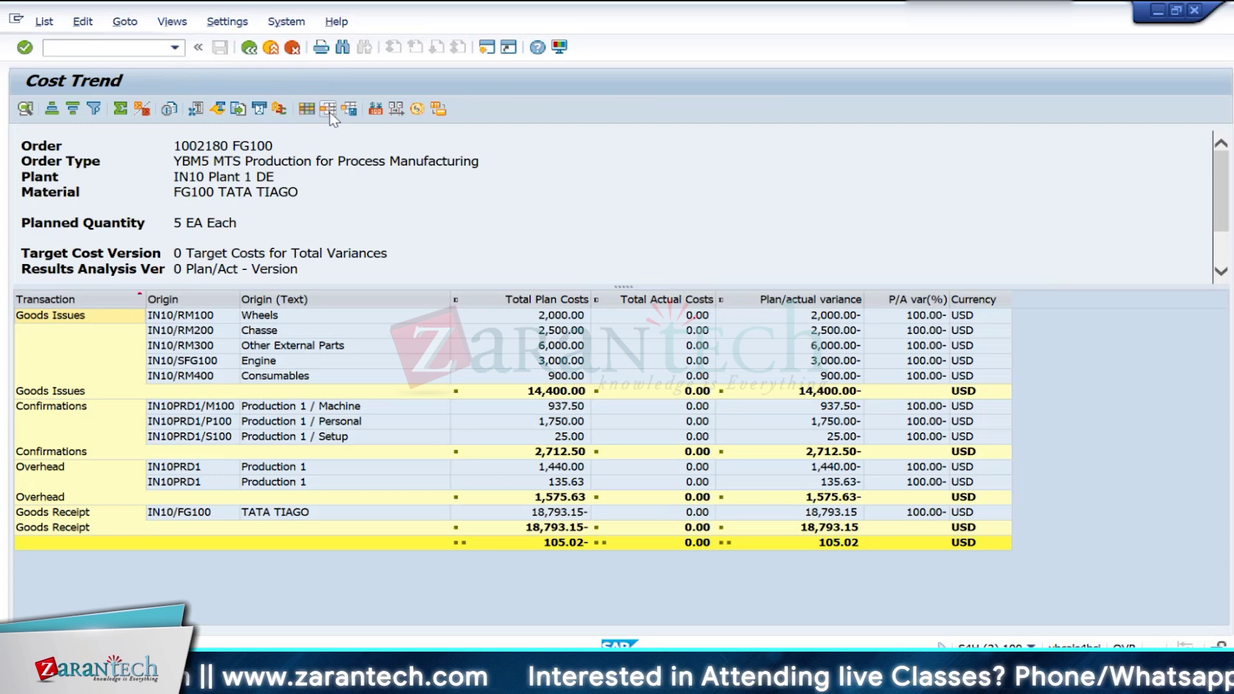
click(174, 252)
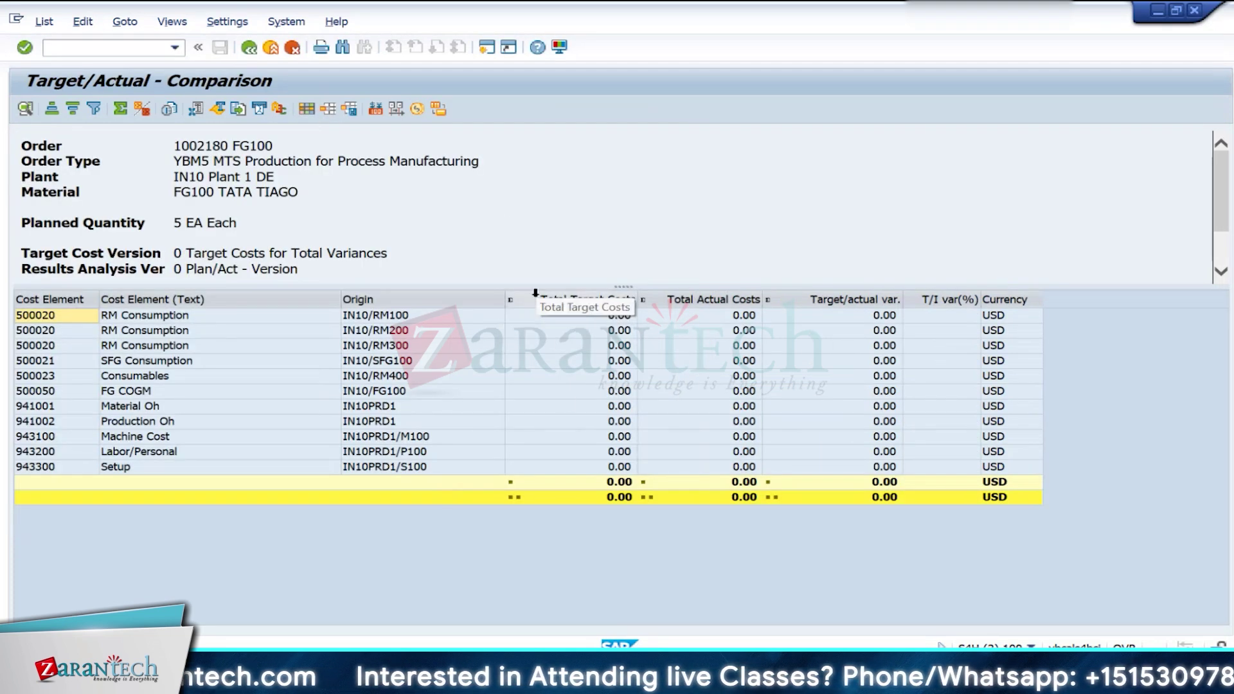
click(578, 299)
click(706, 300)
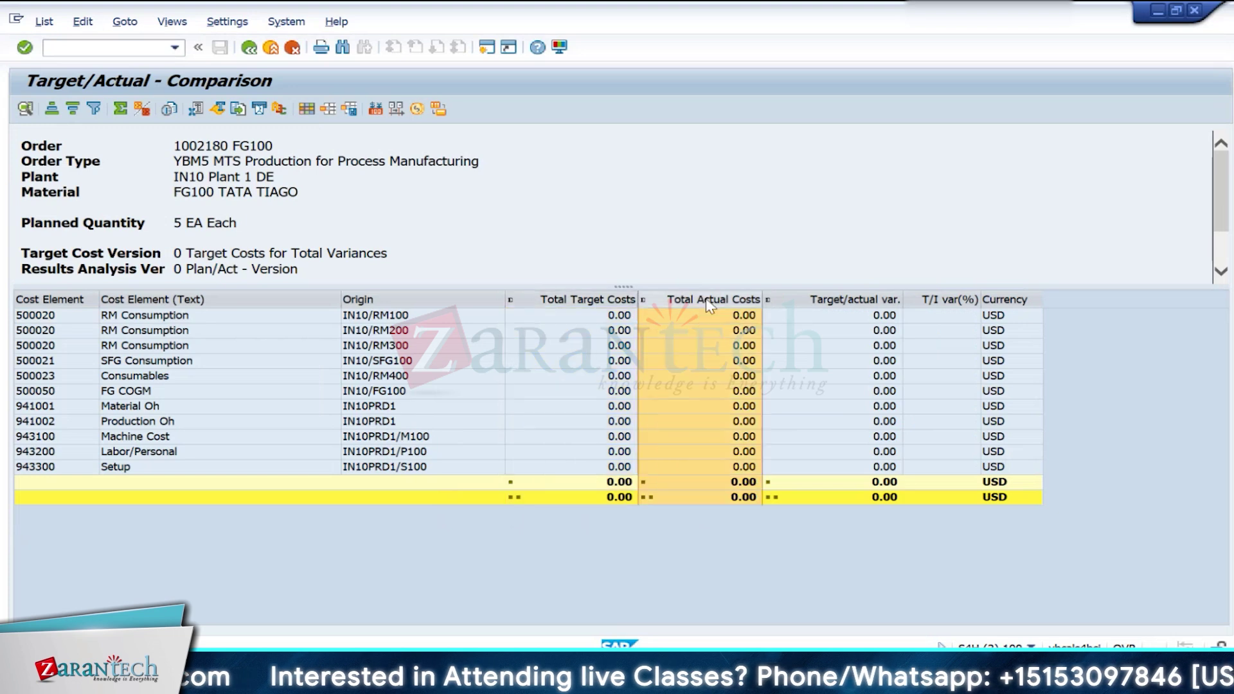
click(555, 303)
click(710, 304)
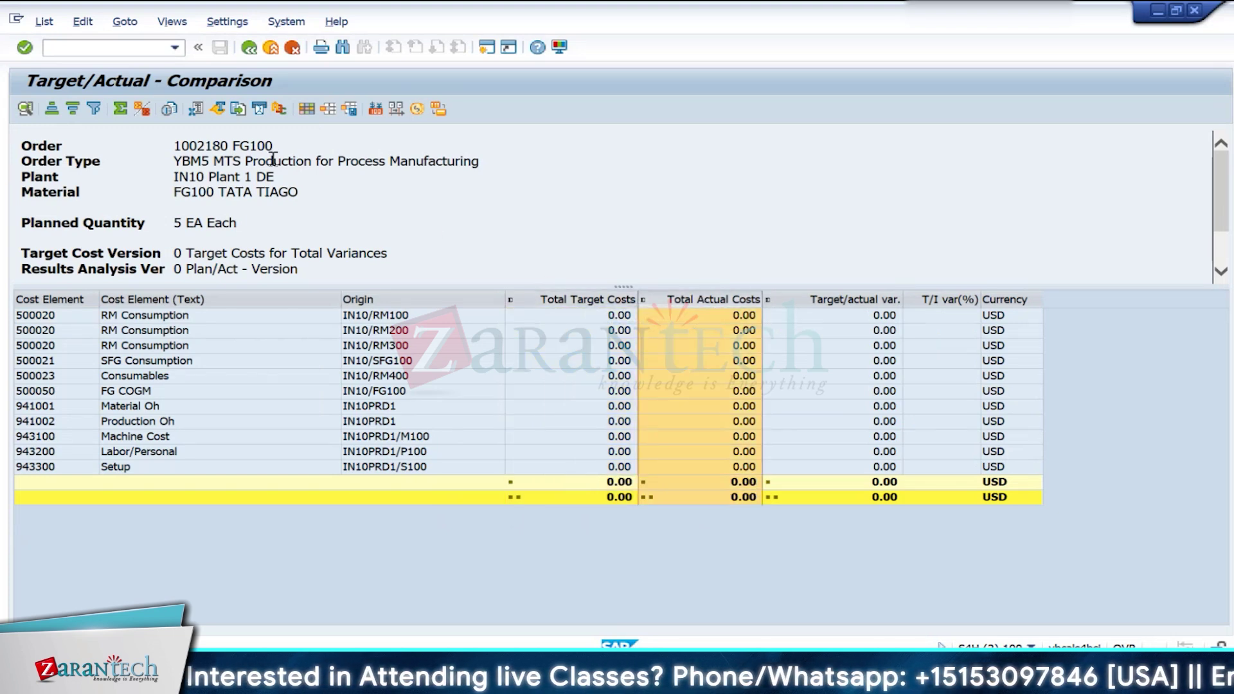
Step: Return to the FG100 production order header and review its system status
click(250, 49)
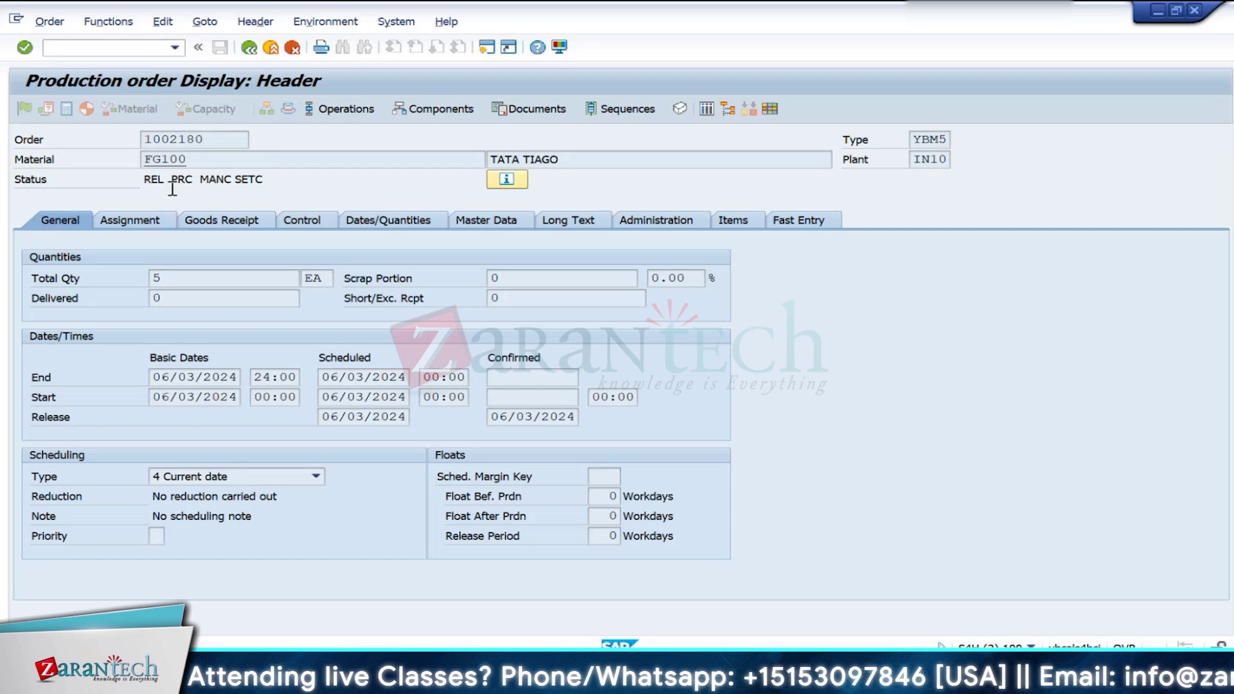
drag(168, 185, 133, 184)
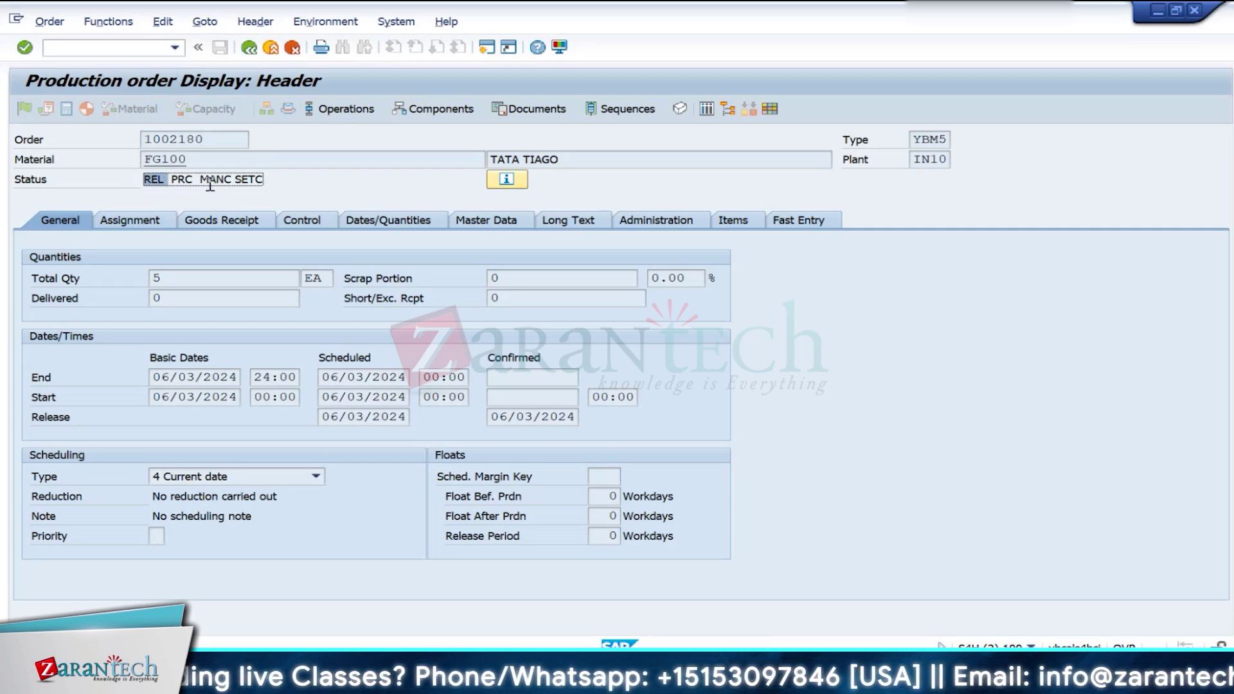
drag(263, 186, 129, 177)
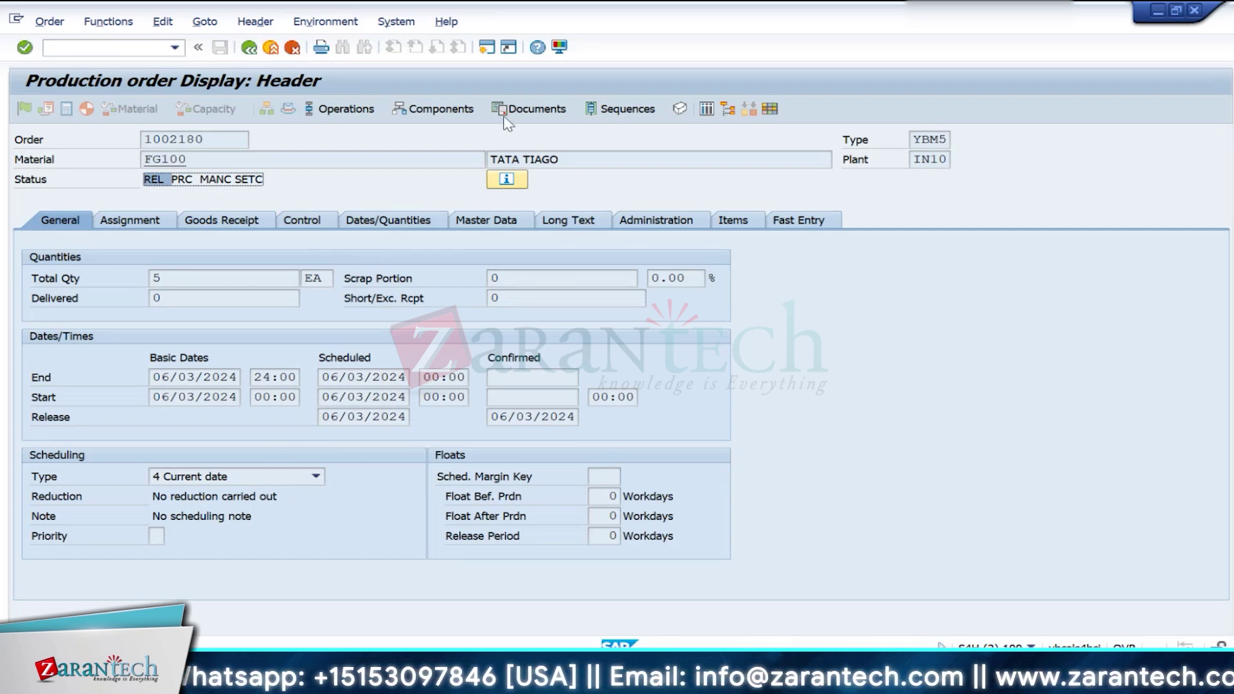
Step: Start transaction MIGO in a new session
click(486, 48)
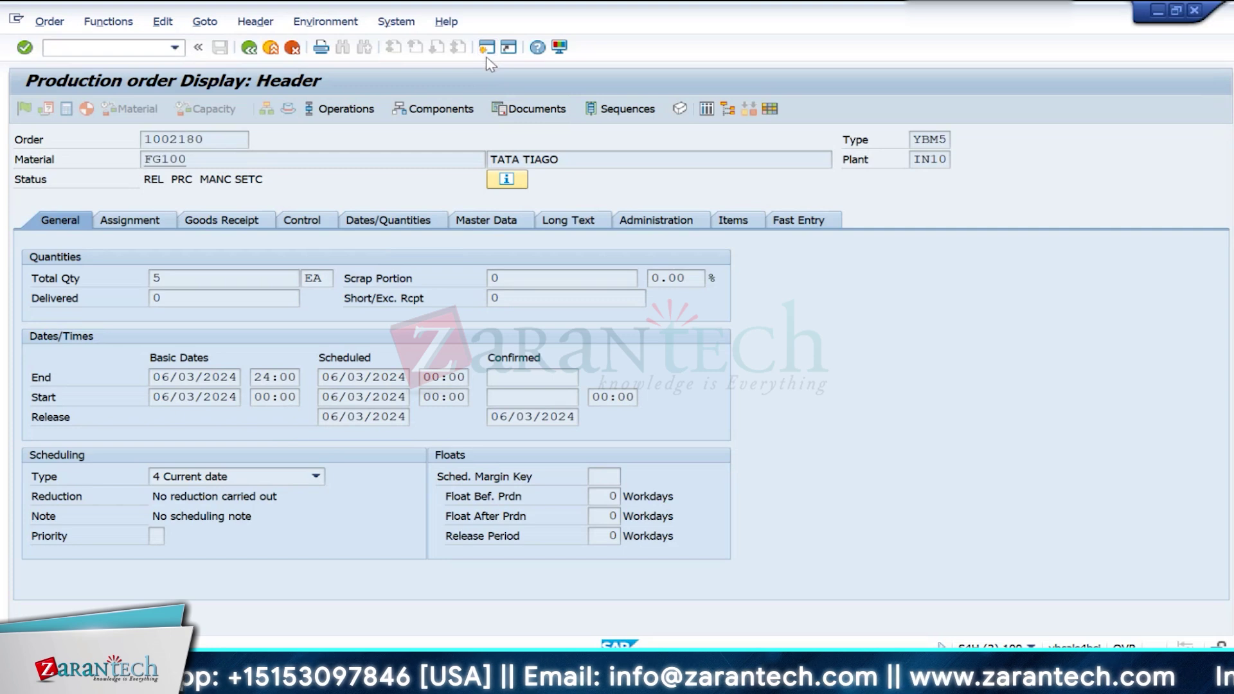
text(mig)
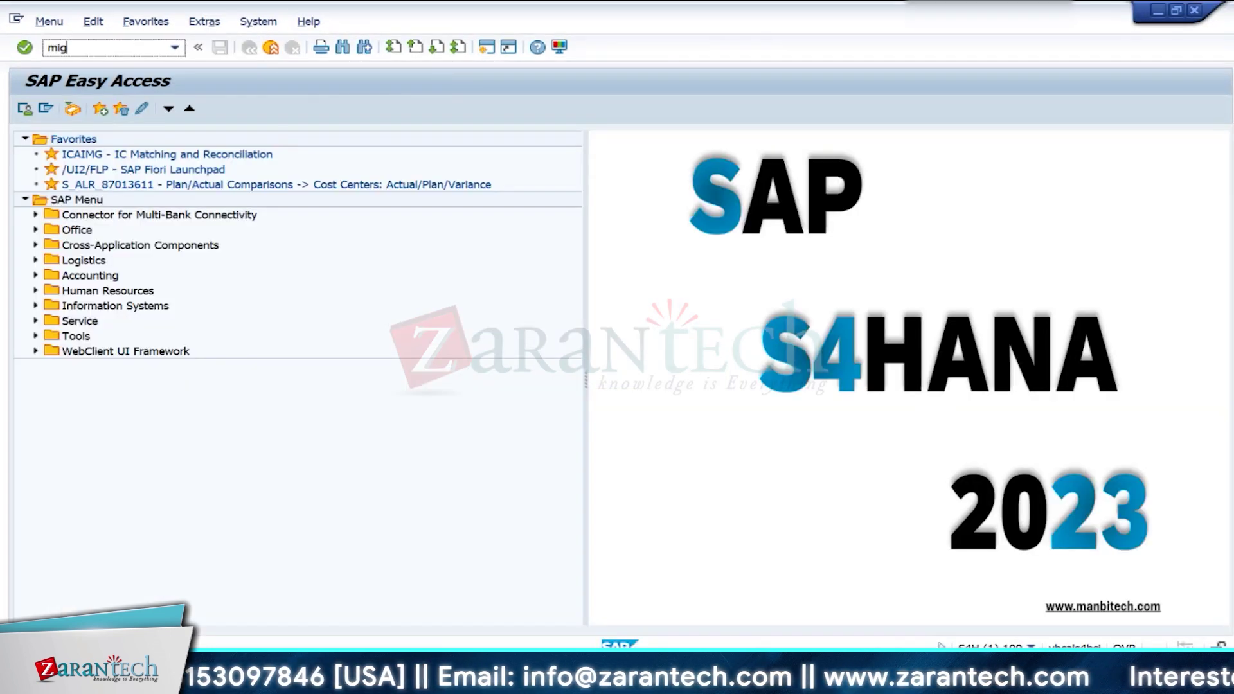
text(o)
key(Return)
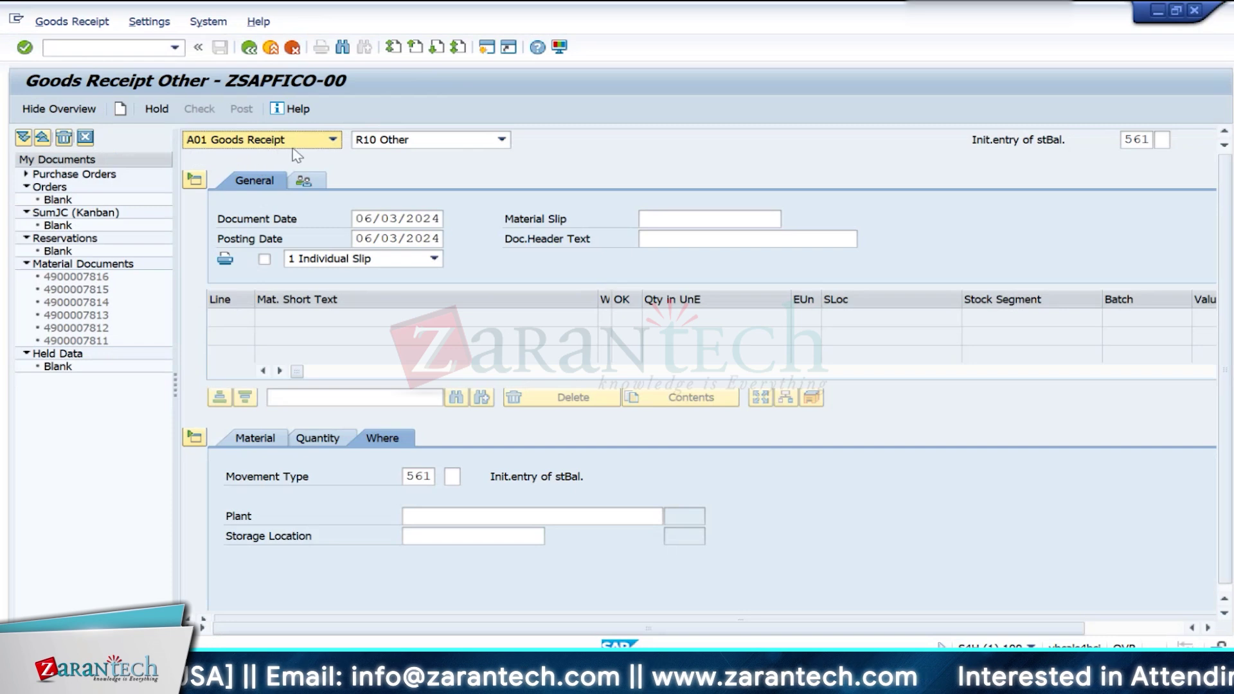
Step: Set the goods movement to A07 Goods Issue with reference to R08 Order
click(298, 138)
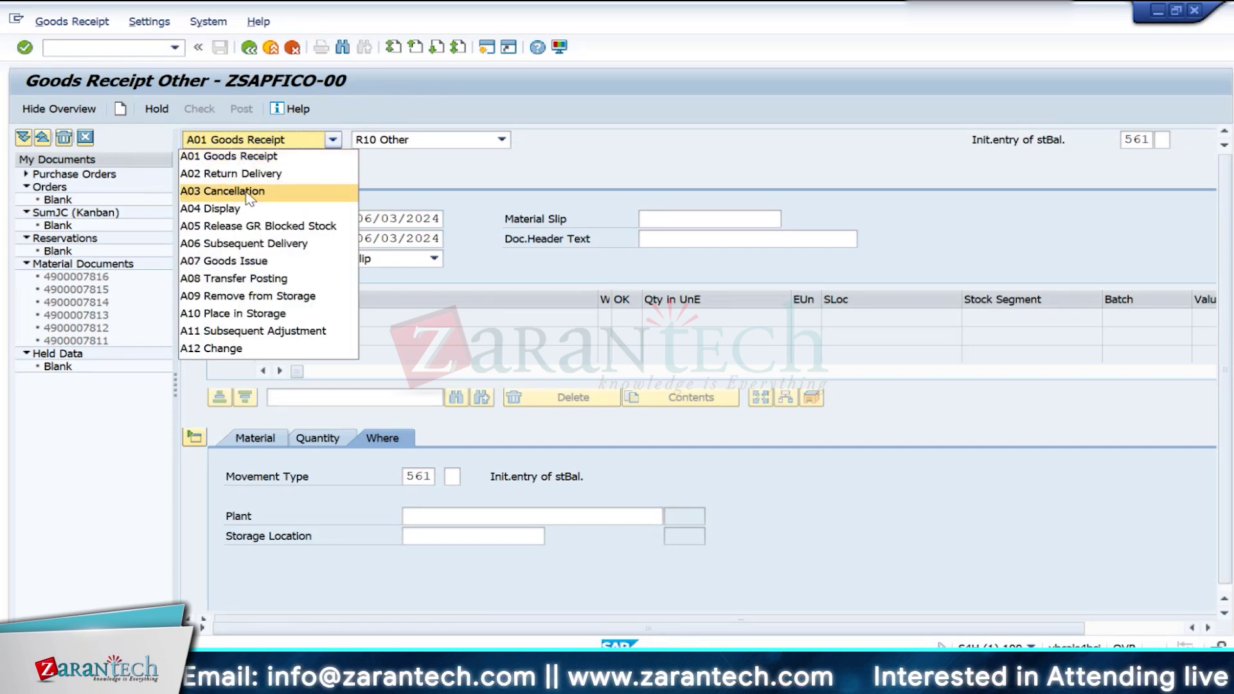
click(222, 261)
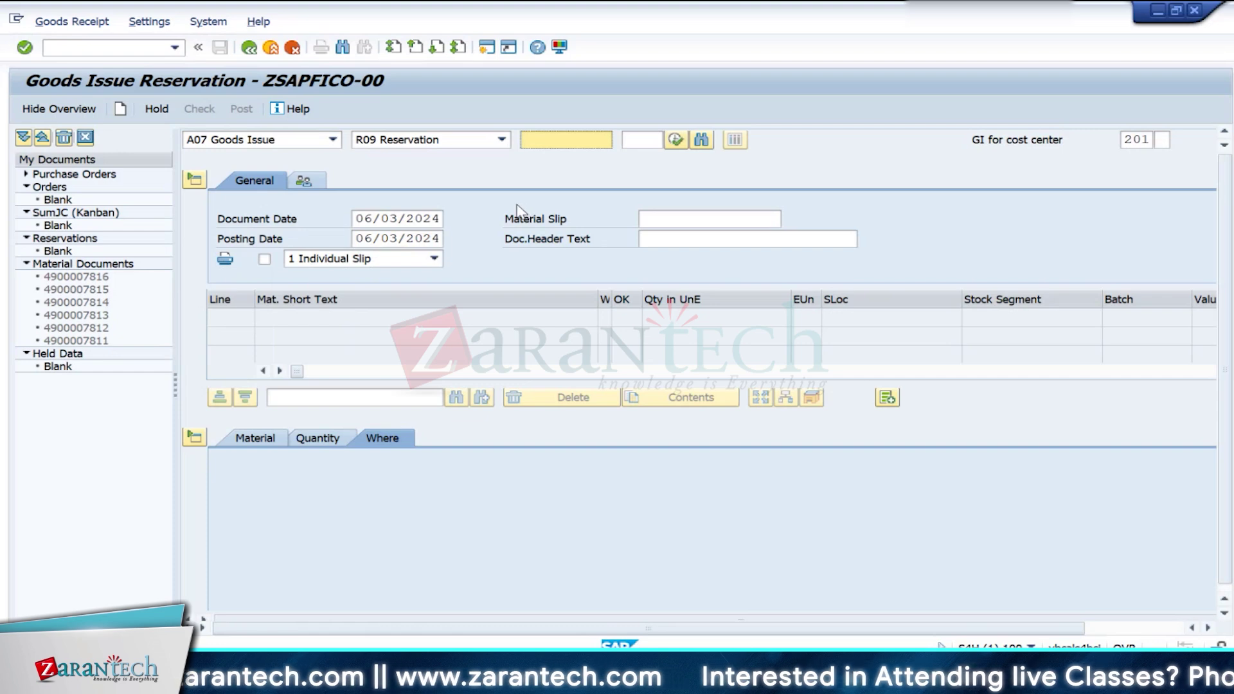
click(426, 142)
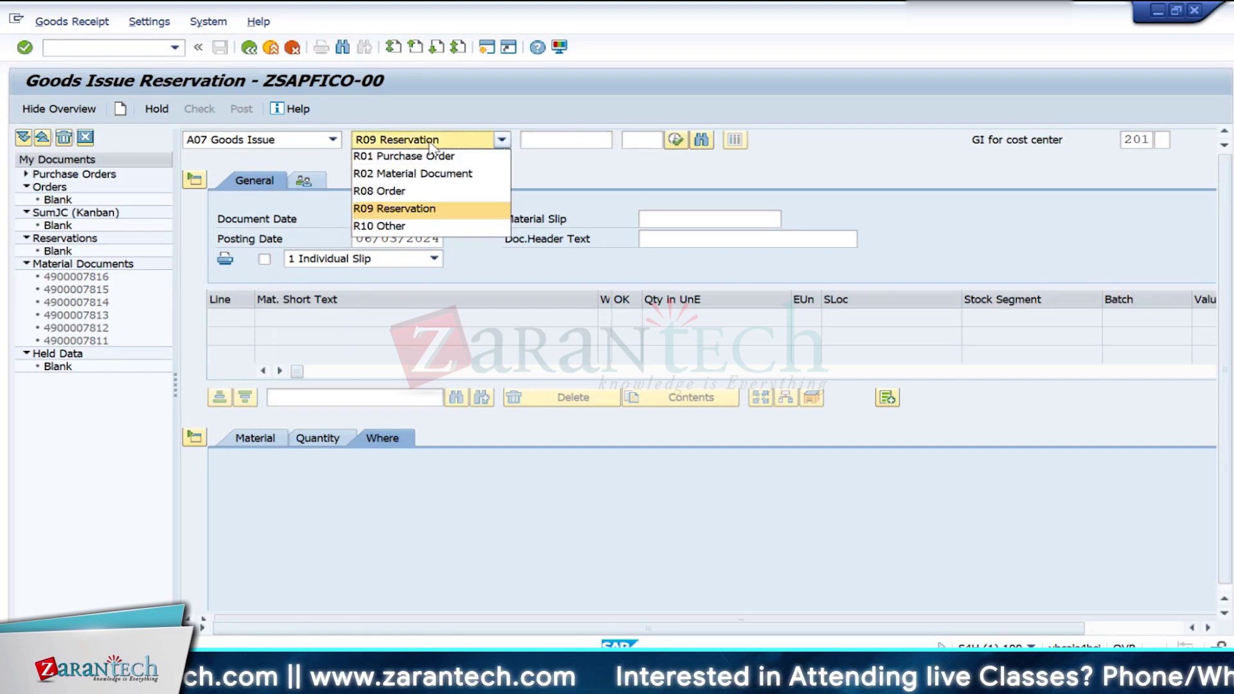
click(414, 190)
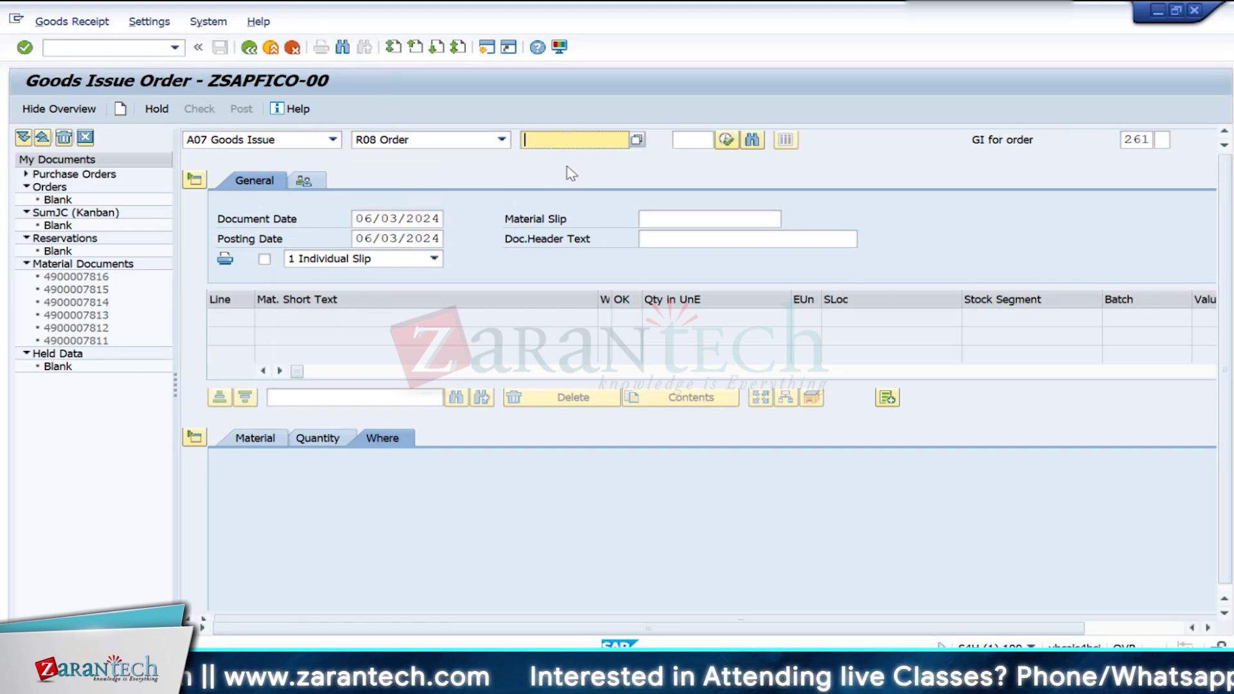
Step: Try to load the goods issue with RM400 entered as the order
text(RM400)
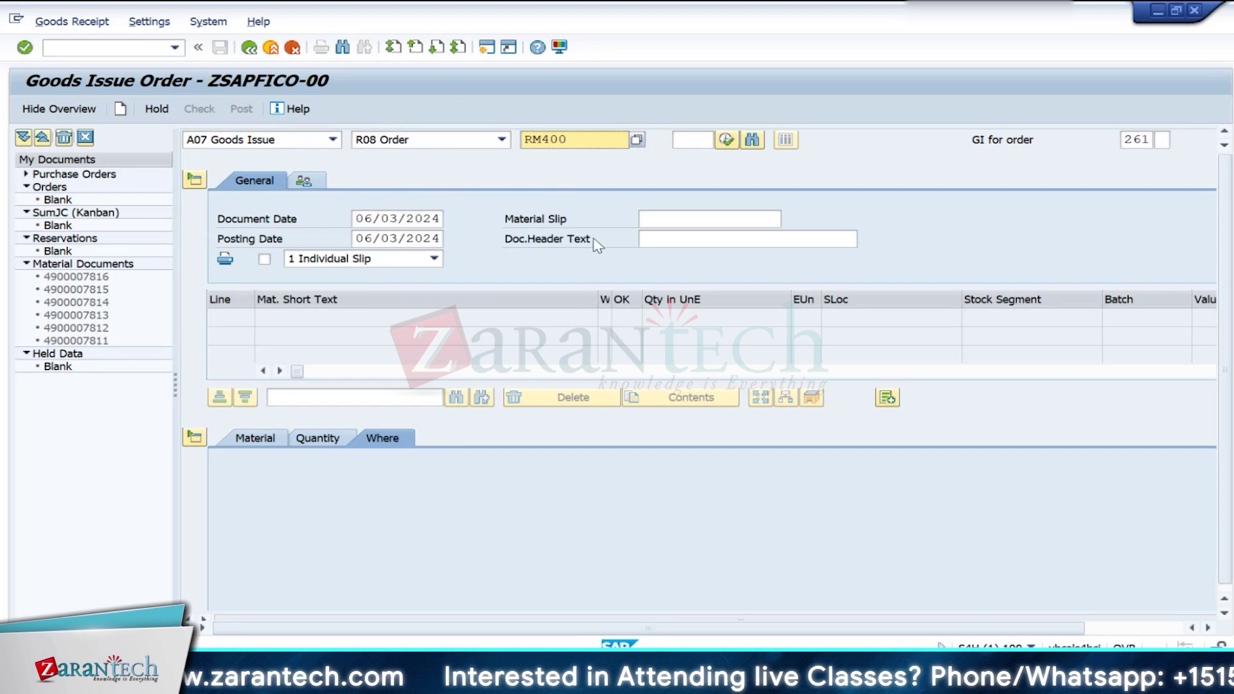
key(Return)
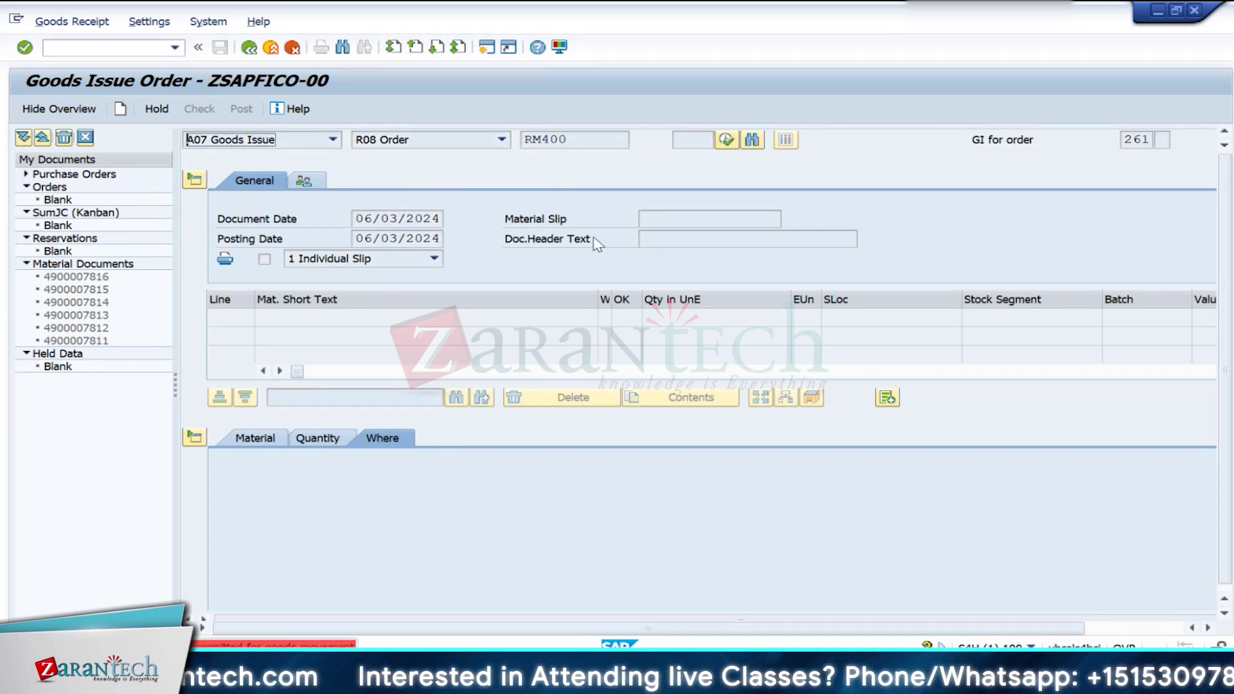
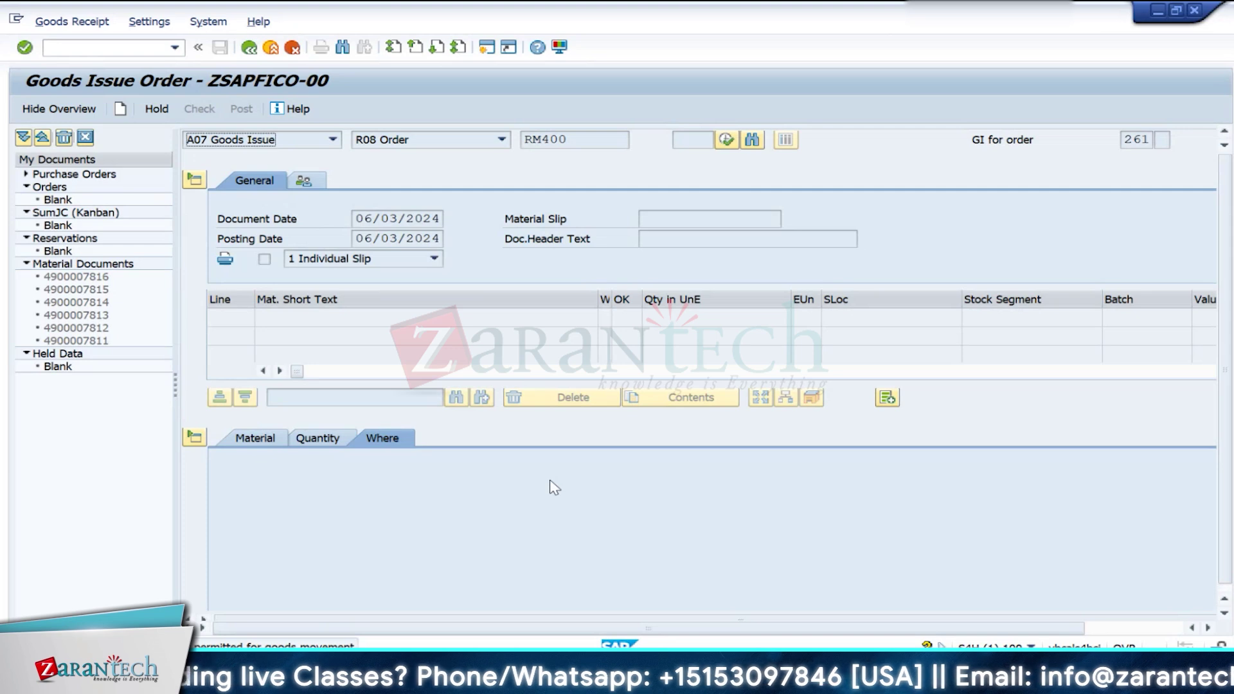
key(alt+Tab)
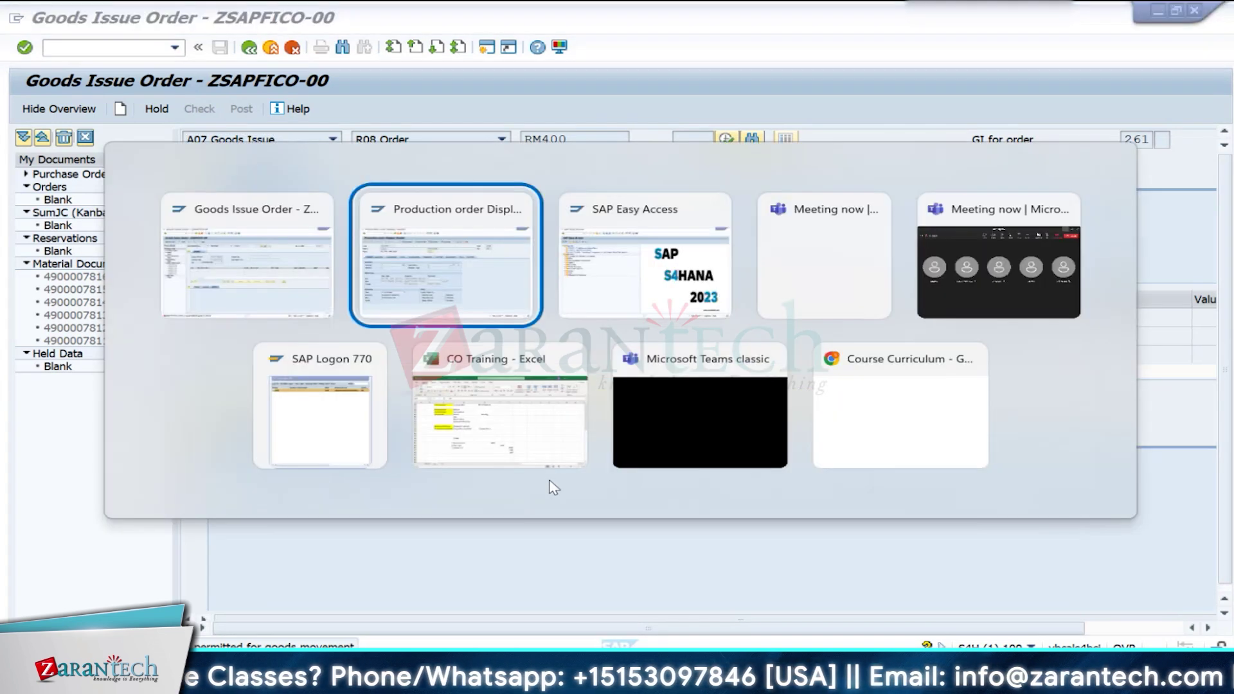
key(alt+Tab)
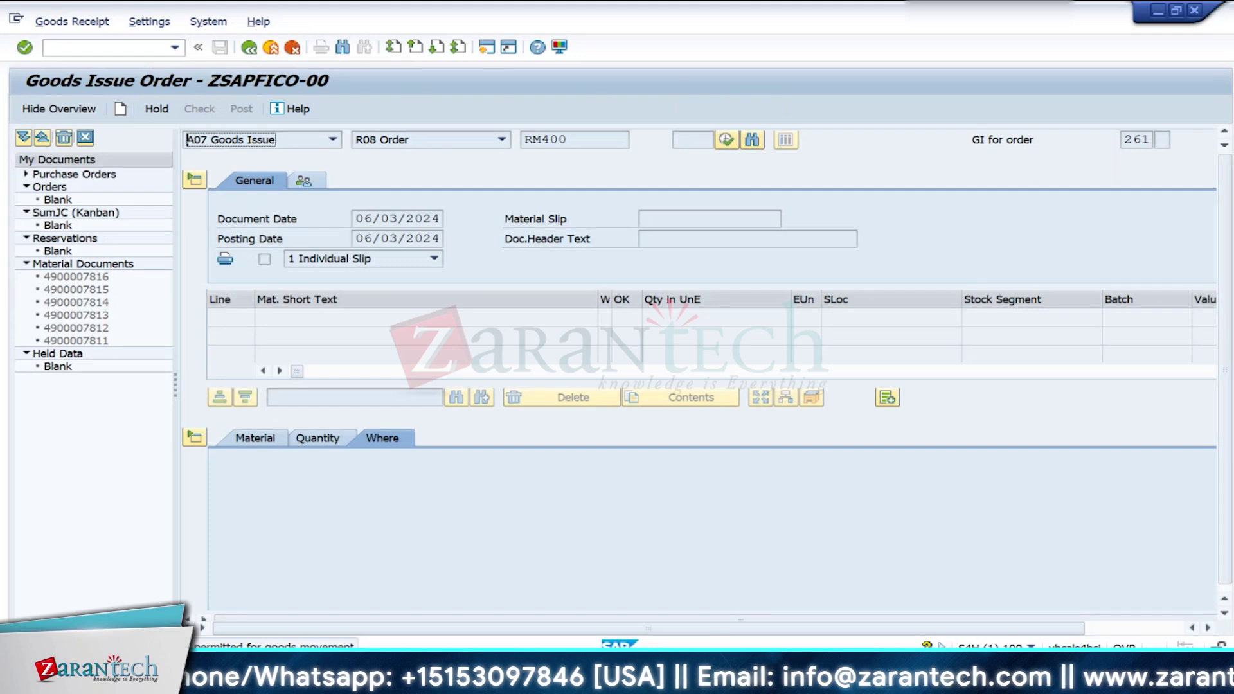
Step: Switch to the production order display session and open the component overview of the FG100 order
mouse_move(798, 678)
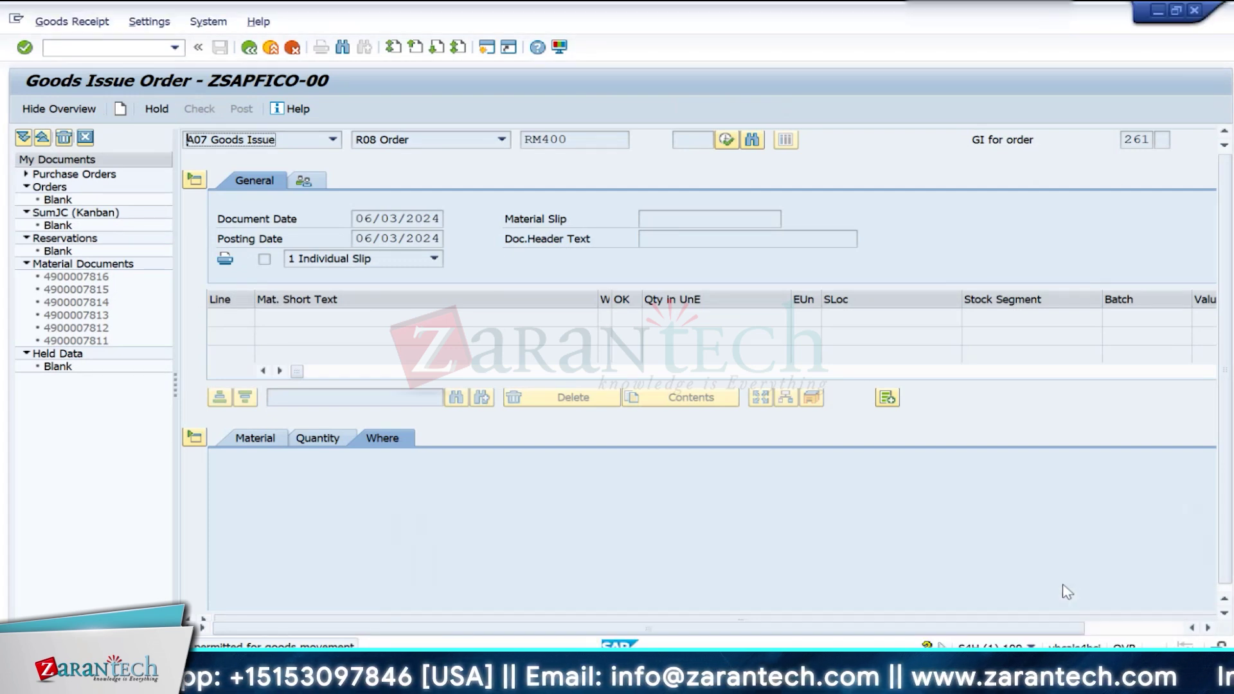
click(835, 633)
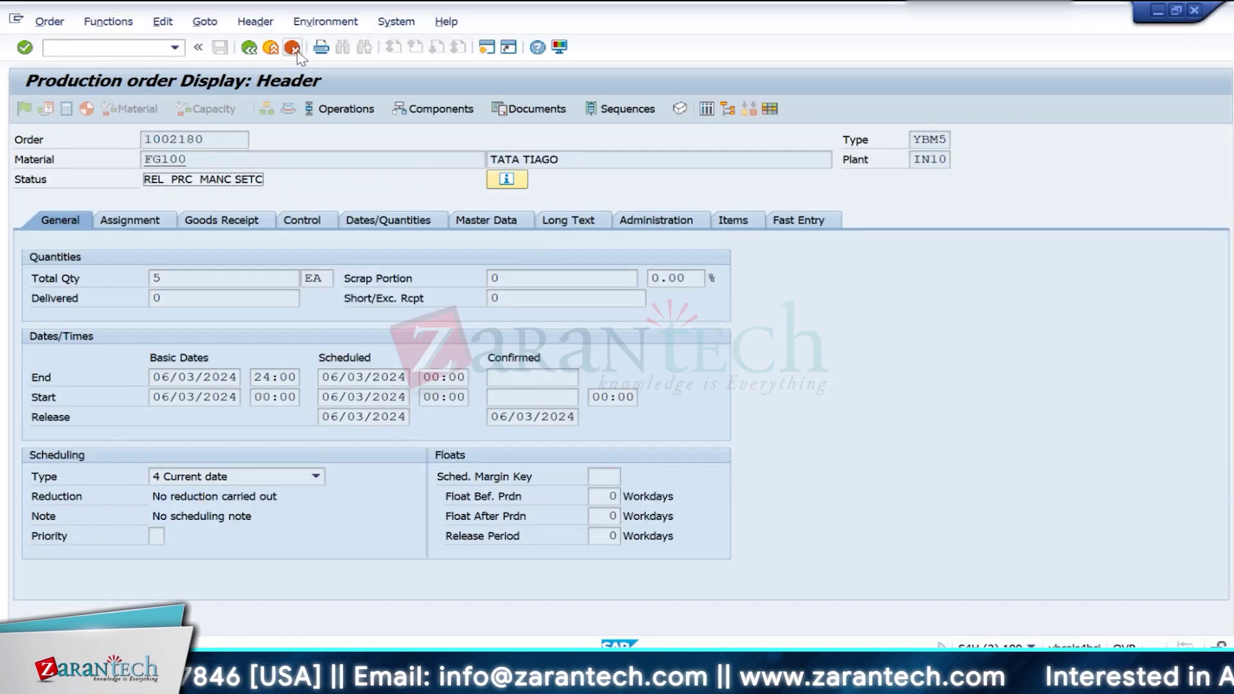
click(401, 109)
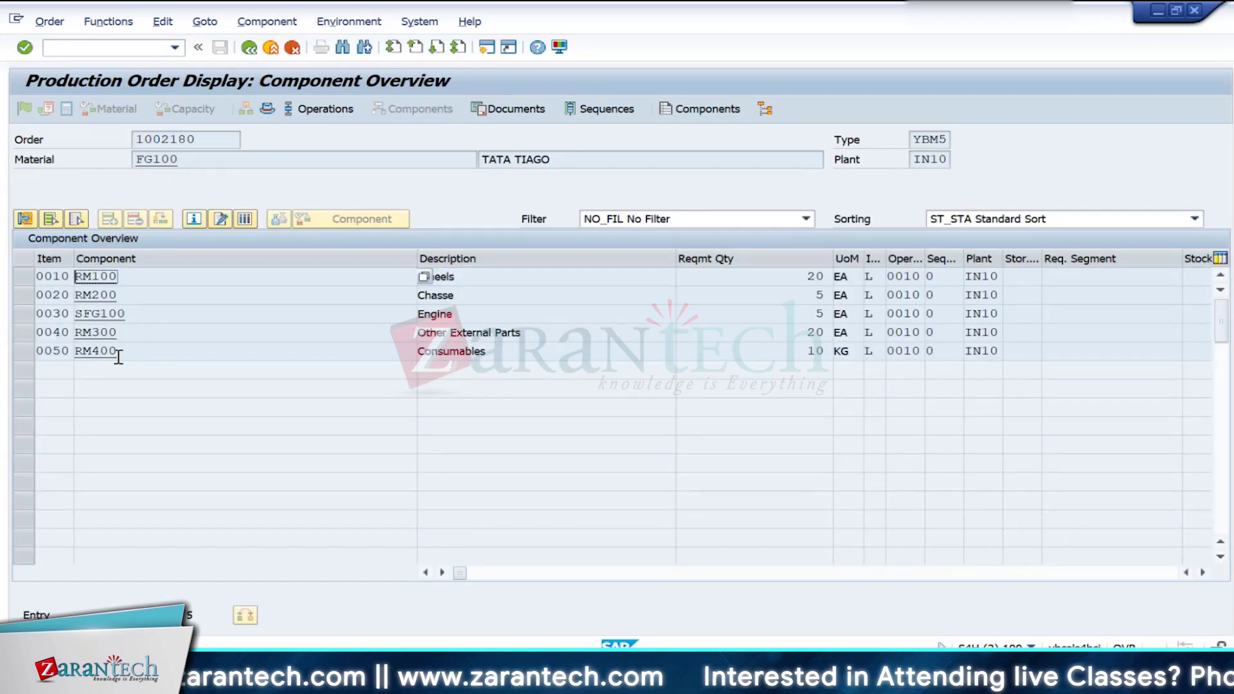
Step: Display the master record of component RM400 and check its MRP 1, MRP 2 and MRP 3 views and its status information
click(80, 354)
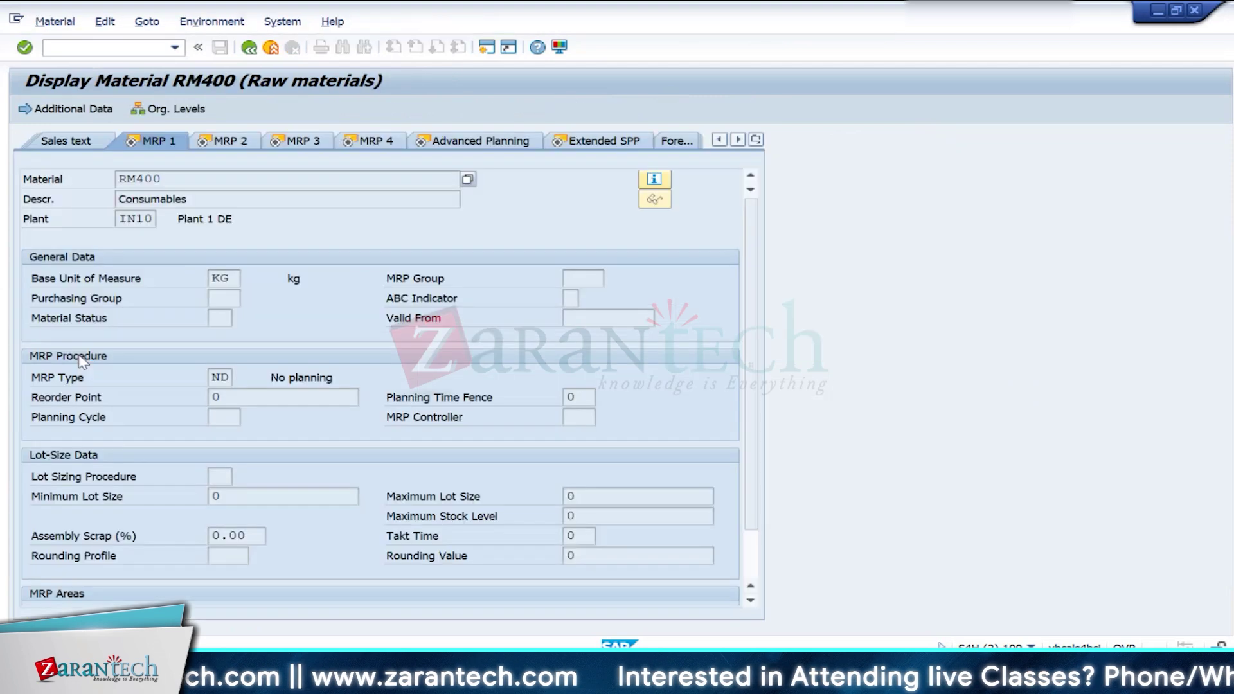
click(239, 143)
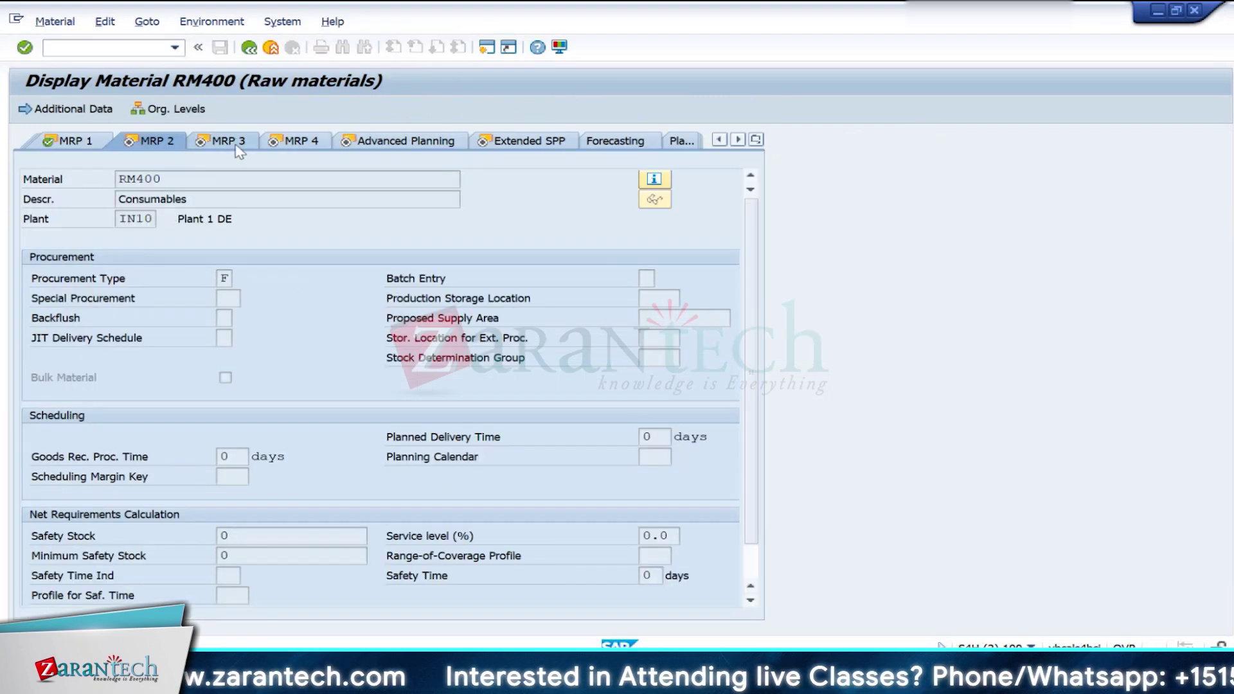
click(236, 147)
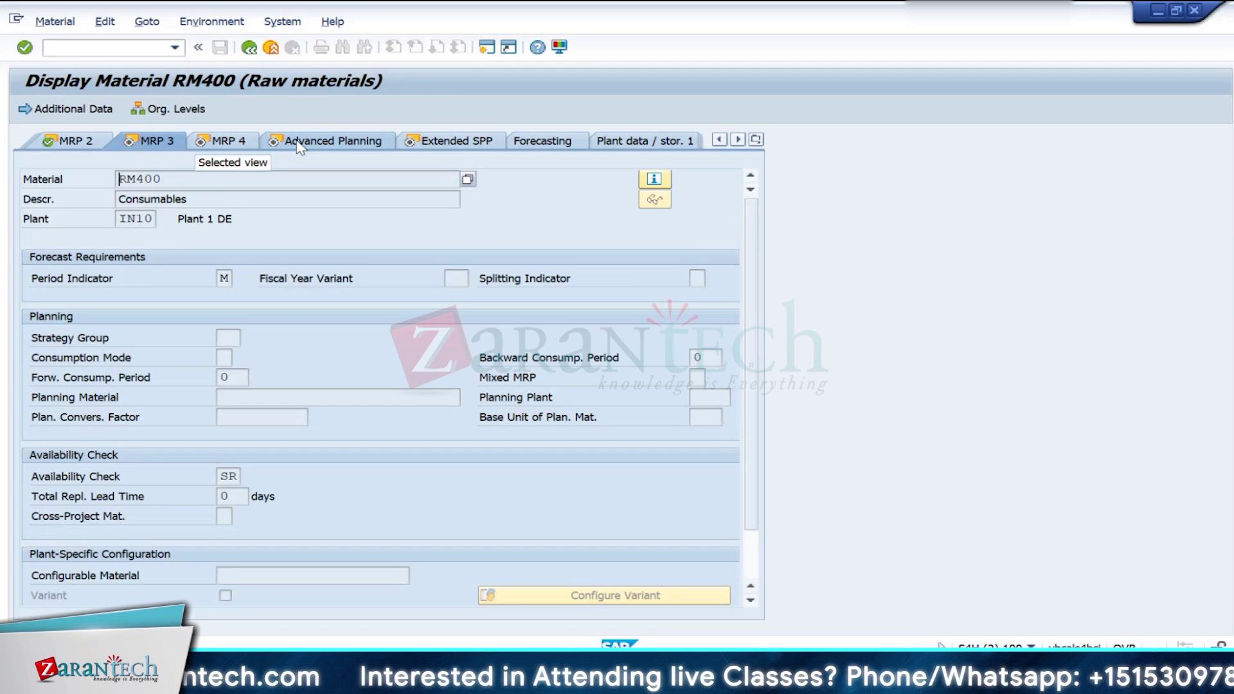
click(654, 180)
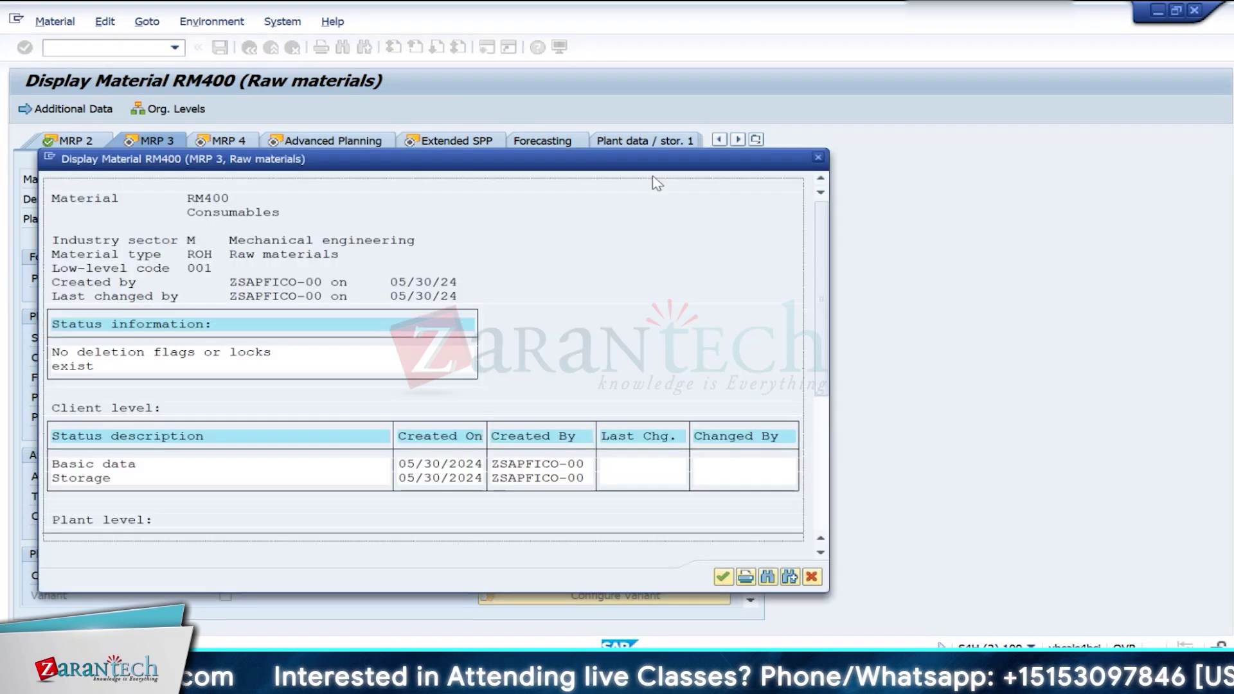
click(818, 158)
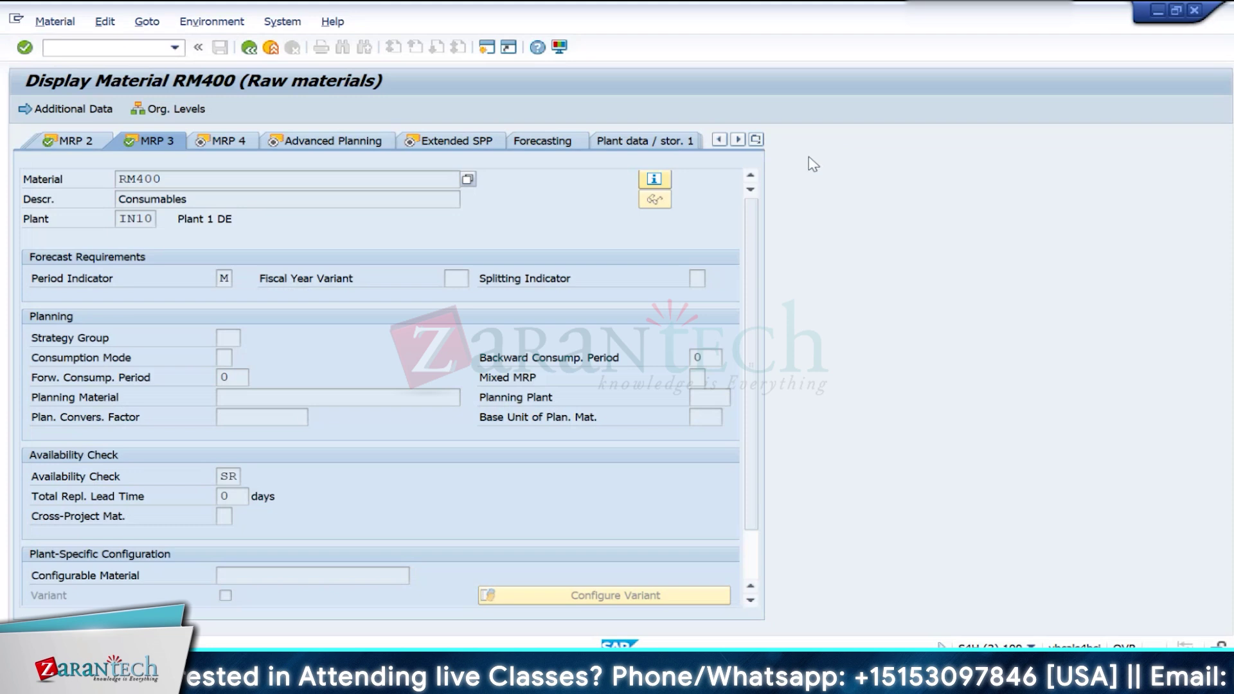
click(756, 140)
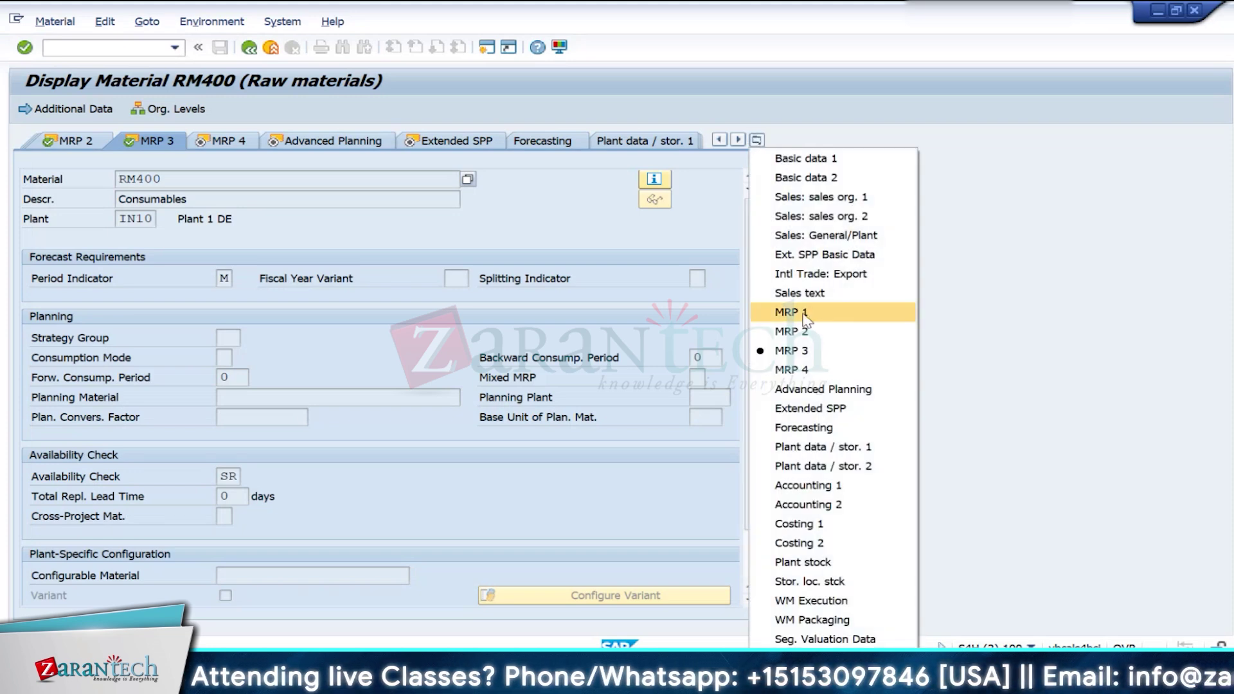
Step: Return to the goods issue session, read the long text of the error message for order RM400, and close it
key(alt+Tab)
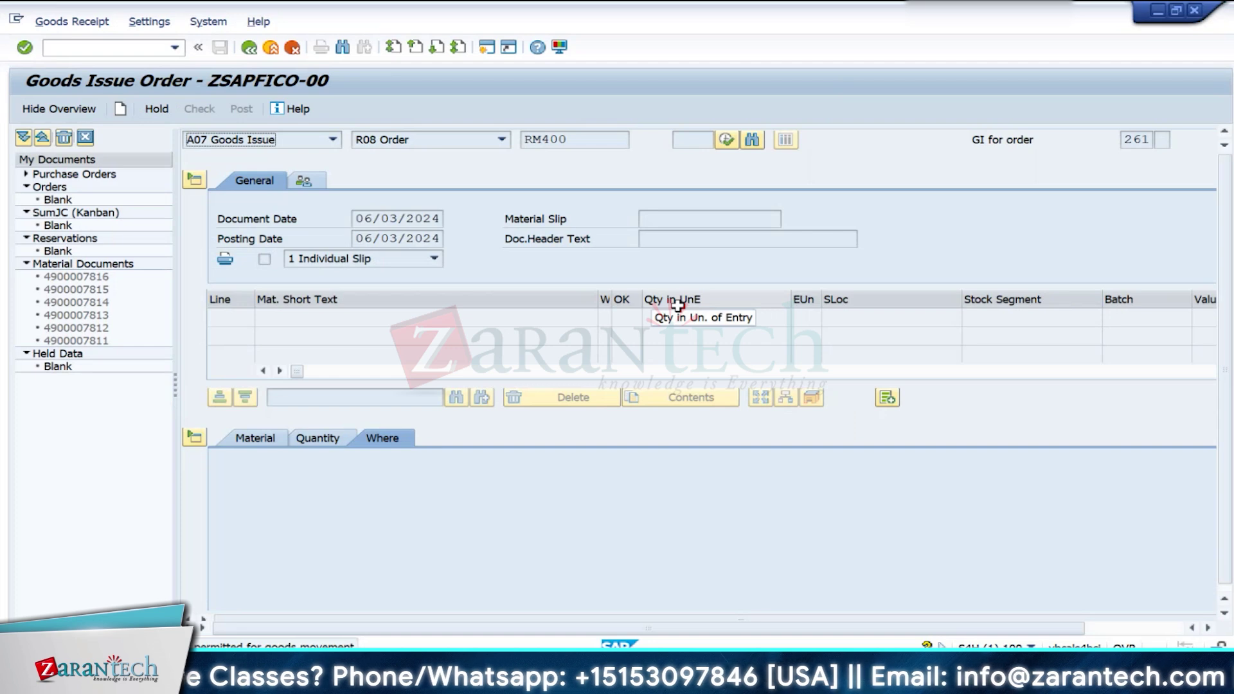
double_click(283, 646)
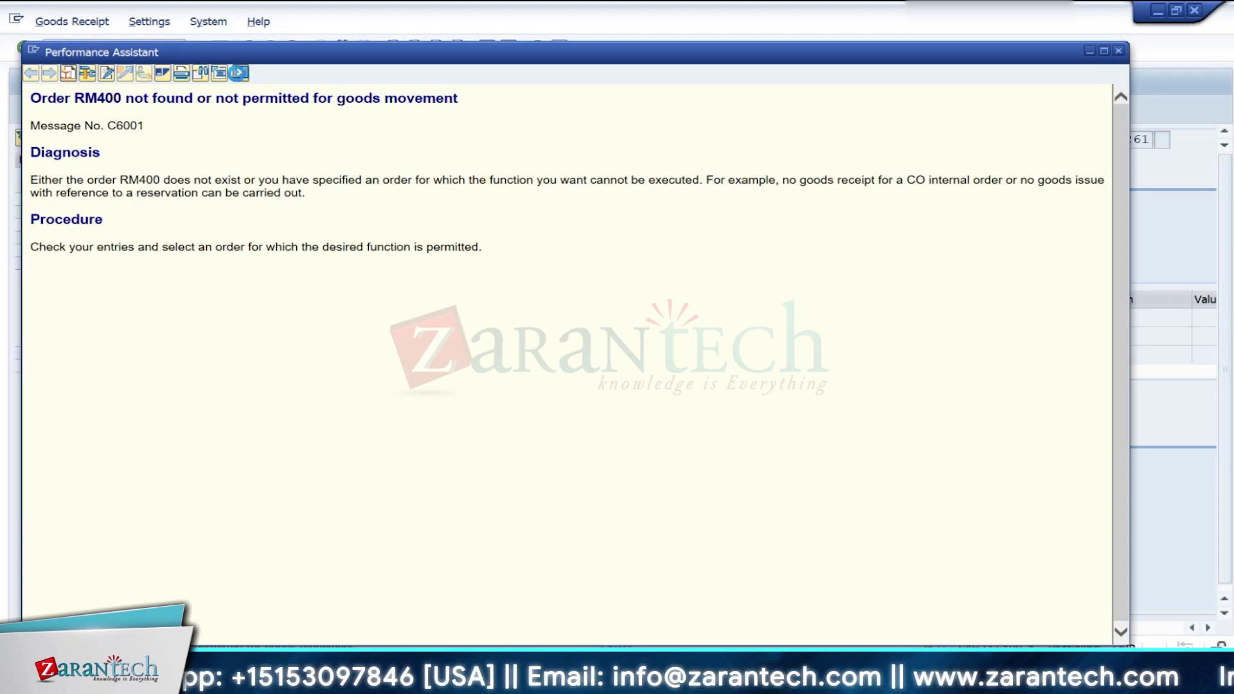
click(238, 73)
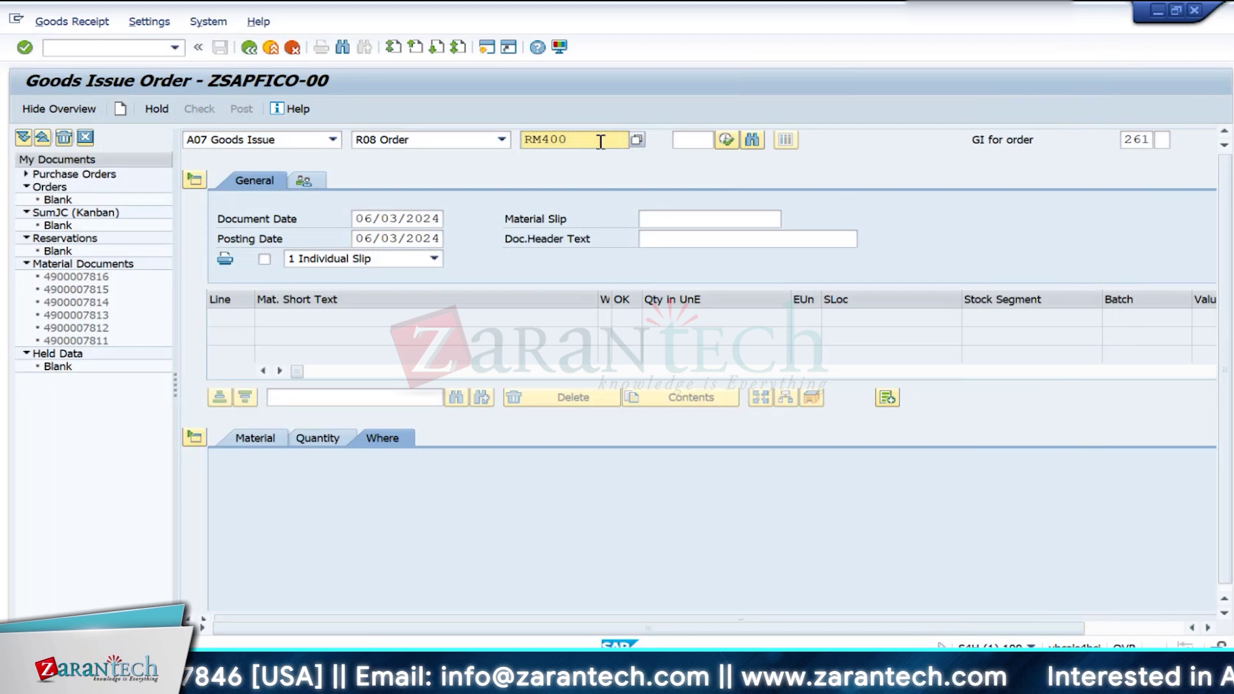
Step: Clear RM400 from the goods issue's order number
key(BackSpace)
key(BackSpace)
key(BackSpace)
key(BackSpace)
key(BackSpace)
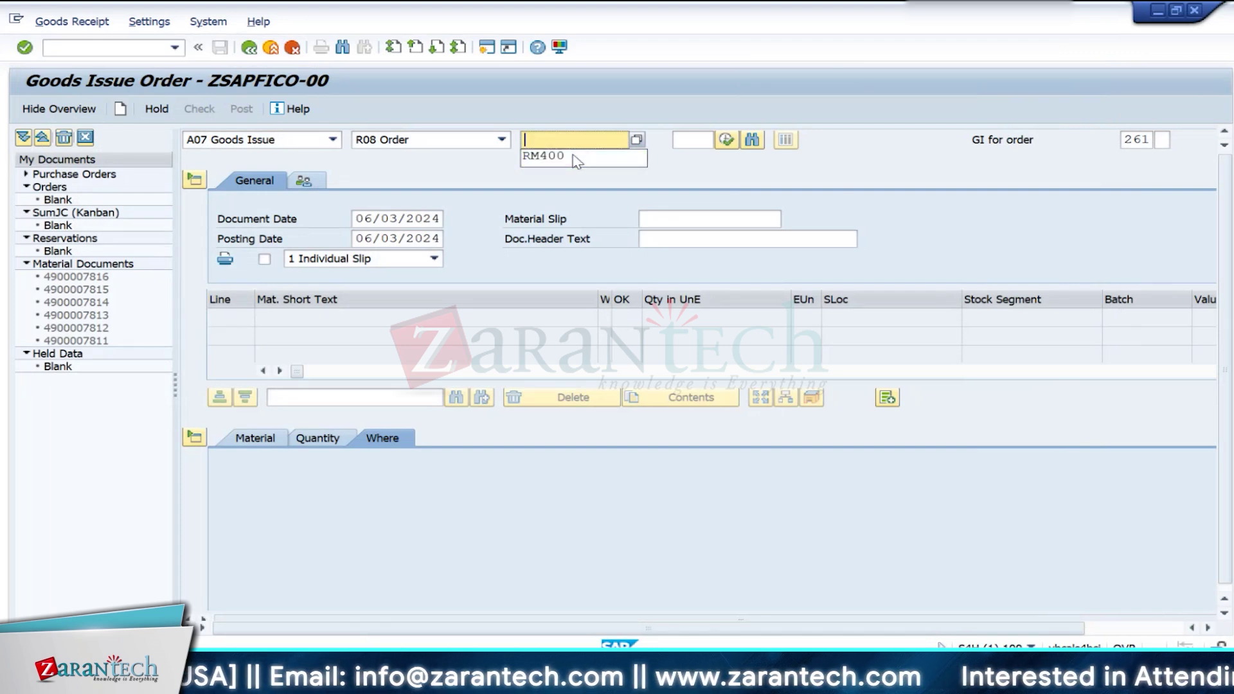
Step: Copy the order number from the FG100 production order's component overview and load that order into the goods issue
key(alt+Tab)
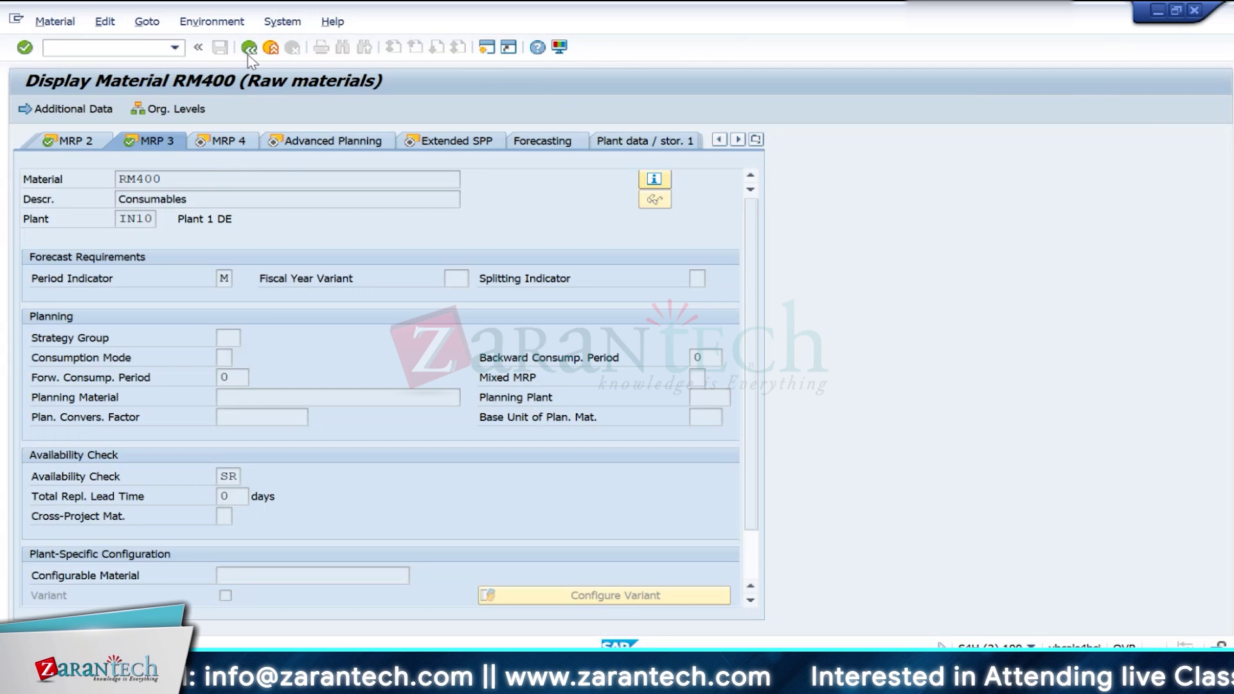
click(248, 50)
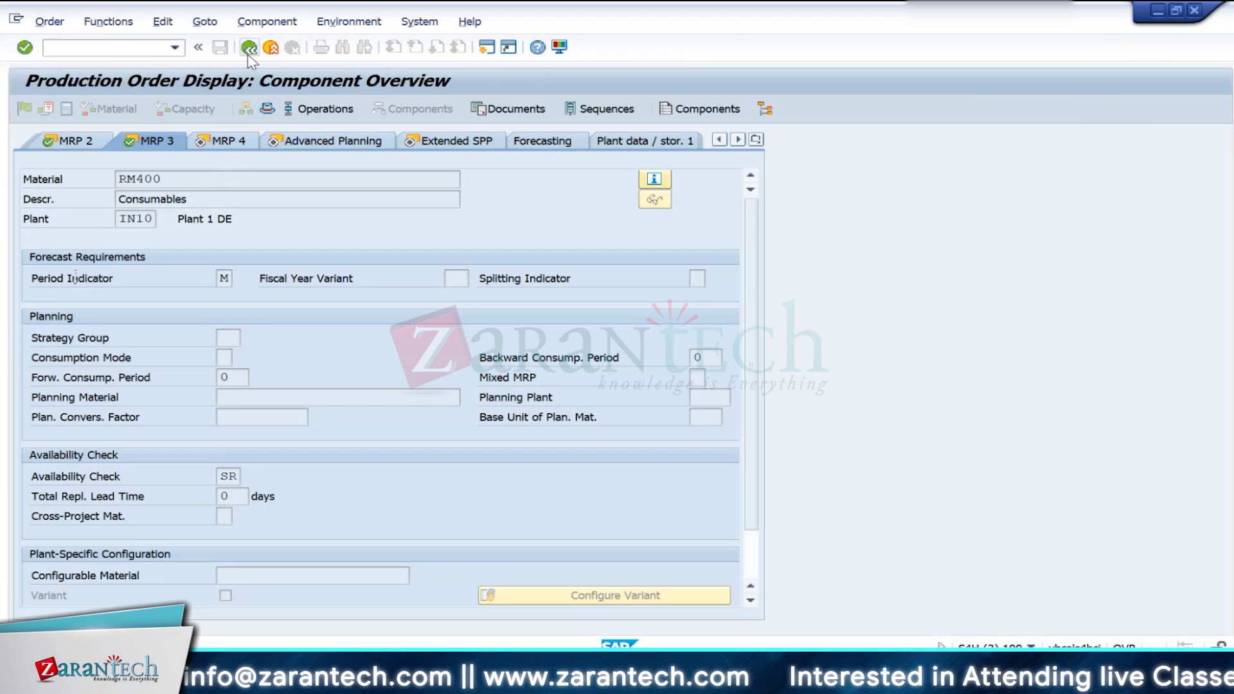
double_click(201, 139)
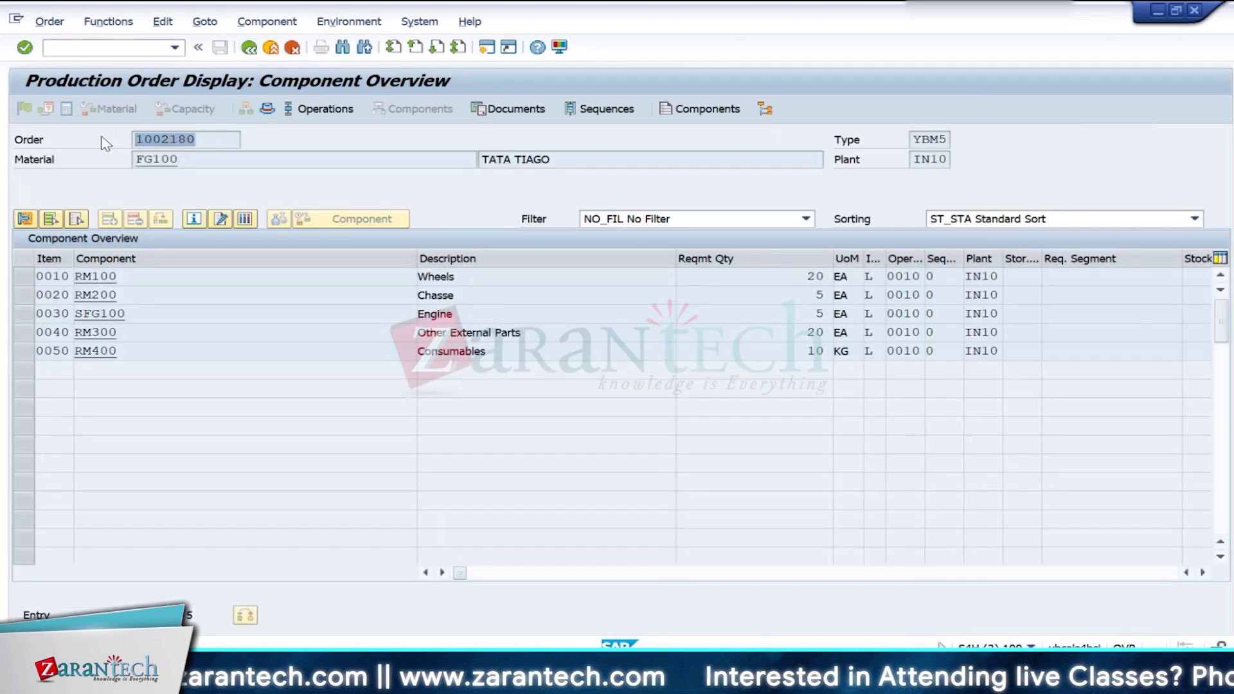
key(alt+Tab)
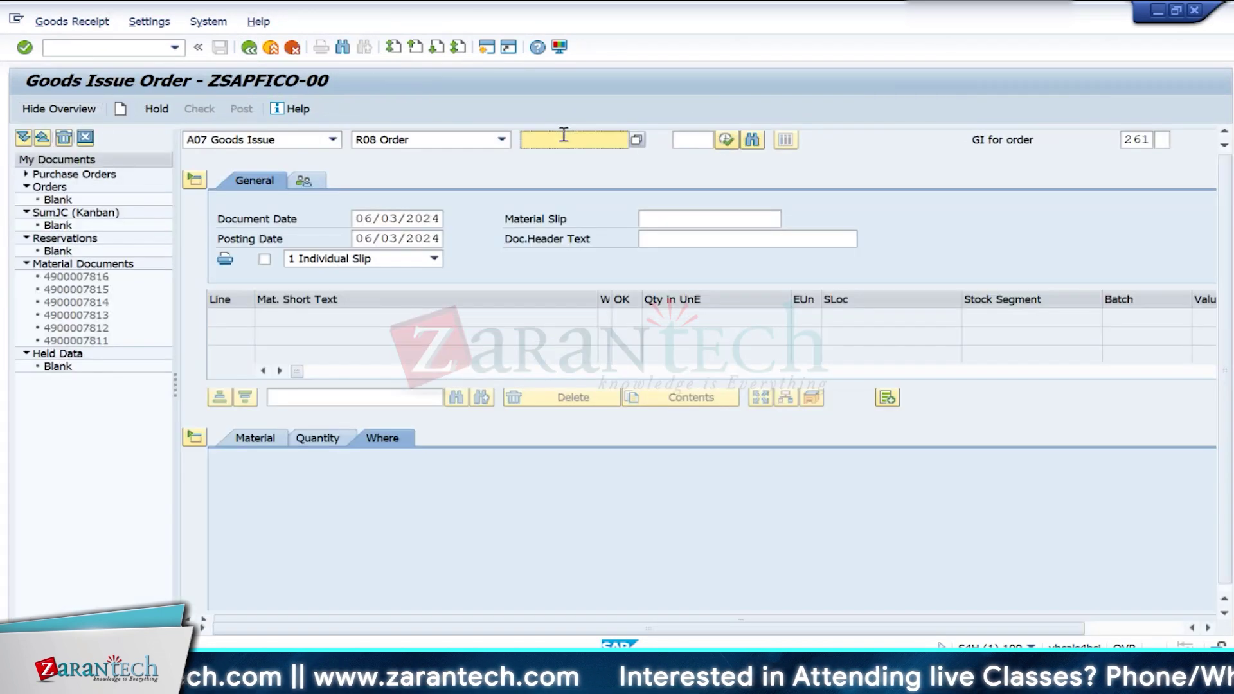
key(Return)
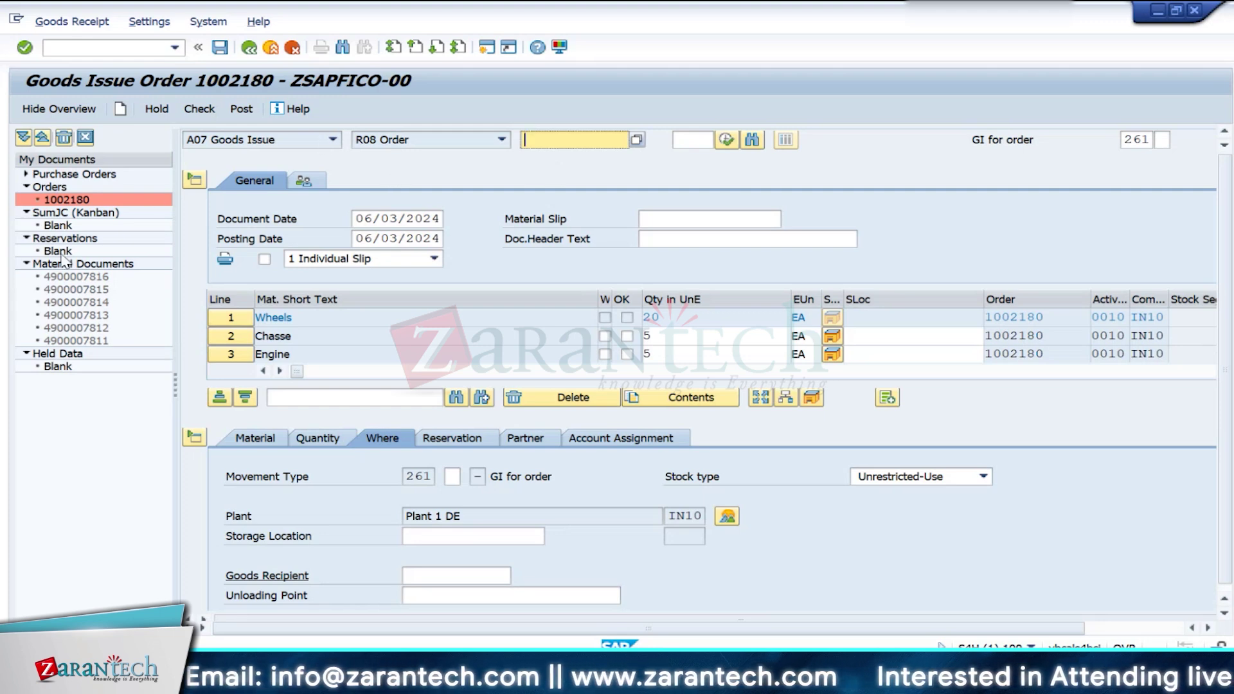
Step: Set the storage location of the Wheels item to 0001 and mark the item as OK
click(460, 536)
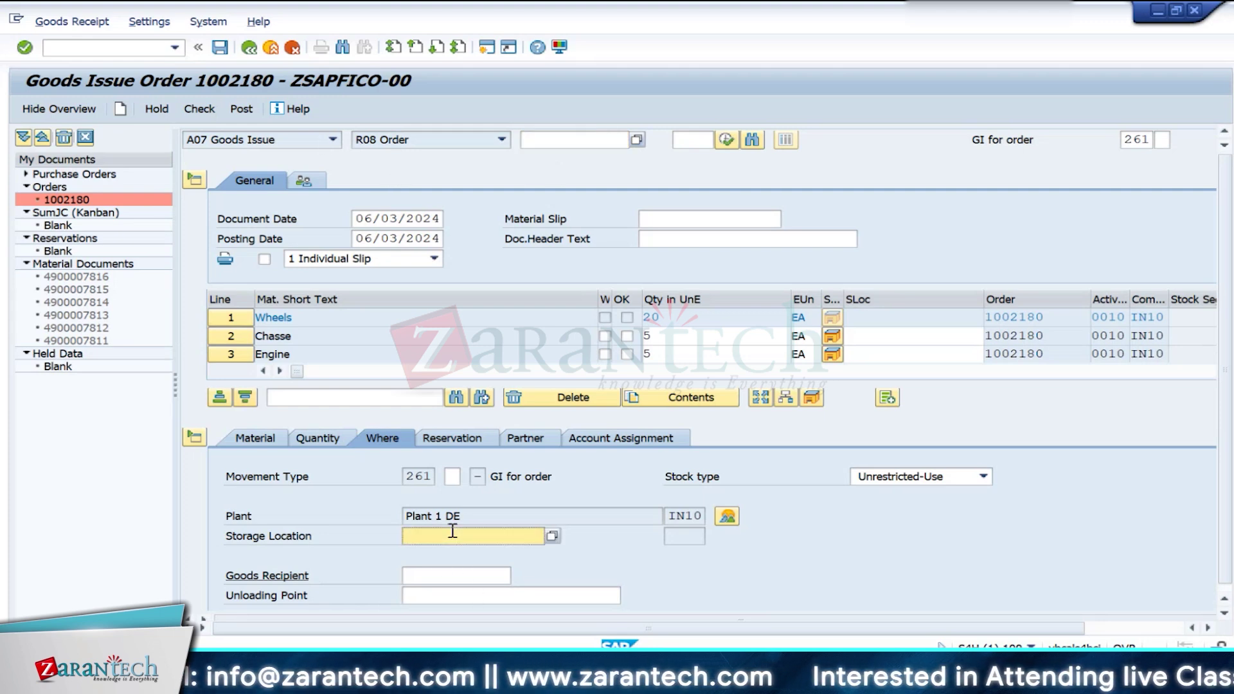
click(482, 553)
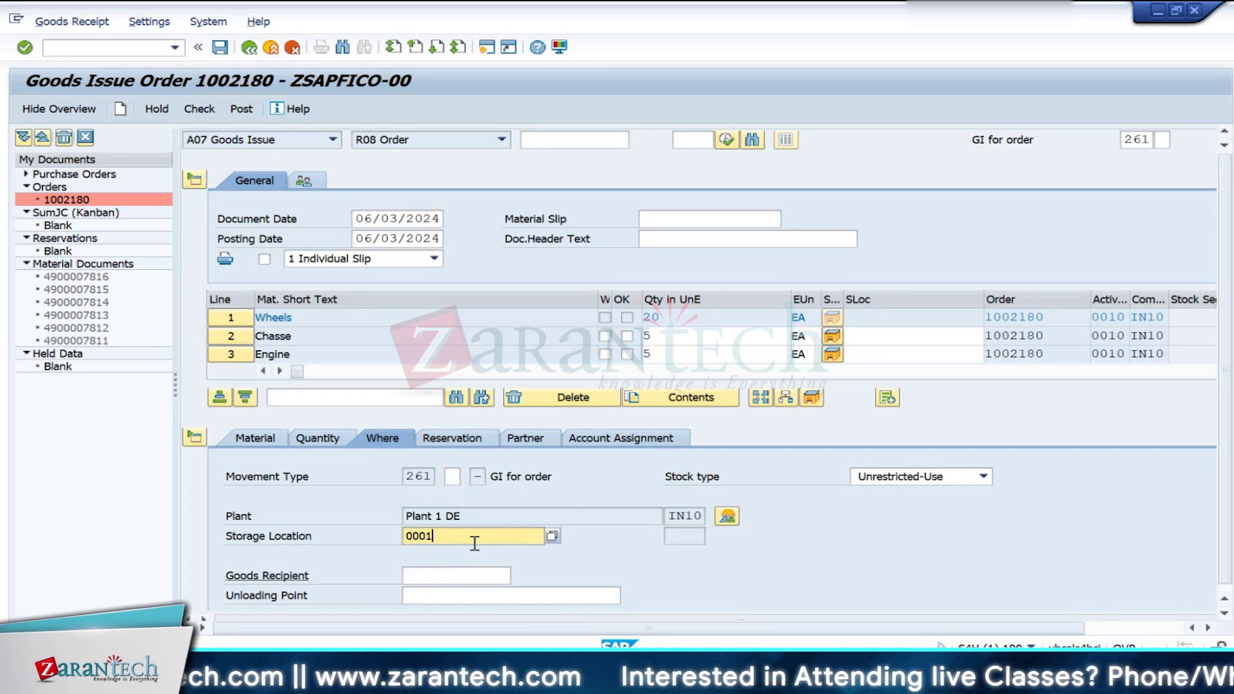
scroll(474, 547, down, 3)
click(274, 589)
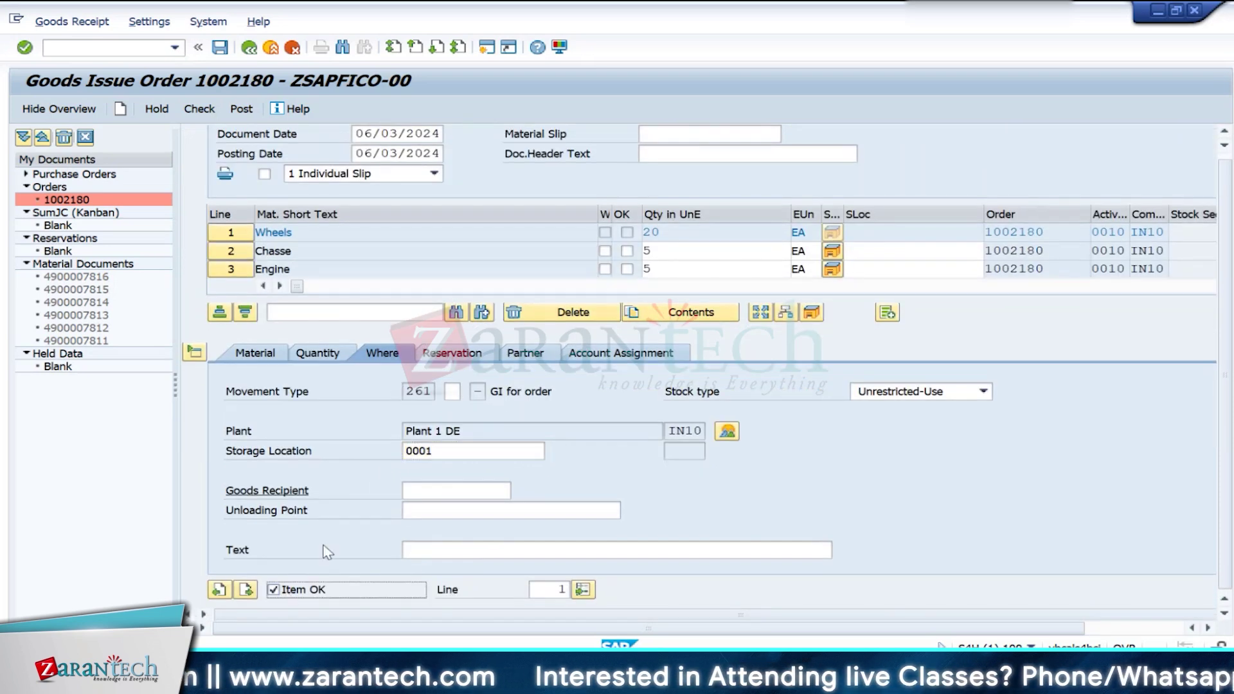
Step: Set the storage location of the Chasse item to 0001 and mark the item as OK
click(230, 255)
click(444, 457)
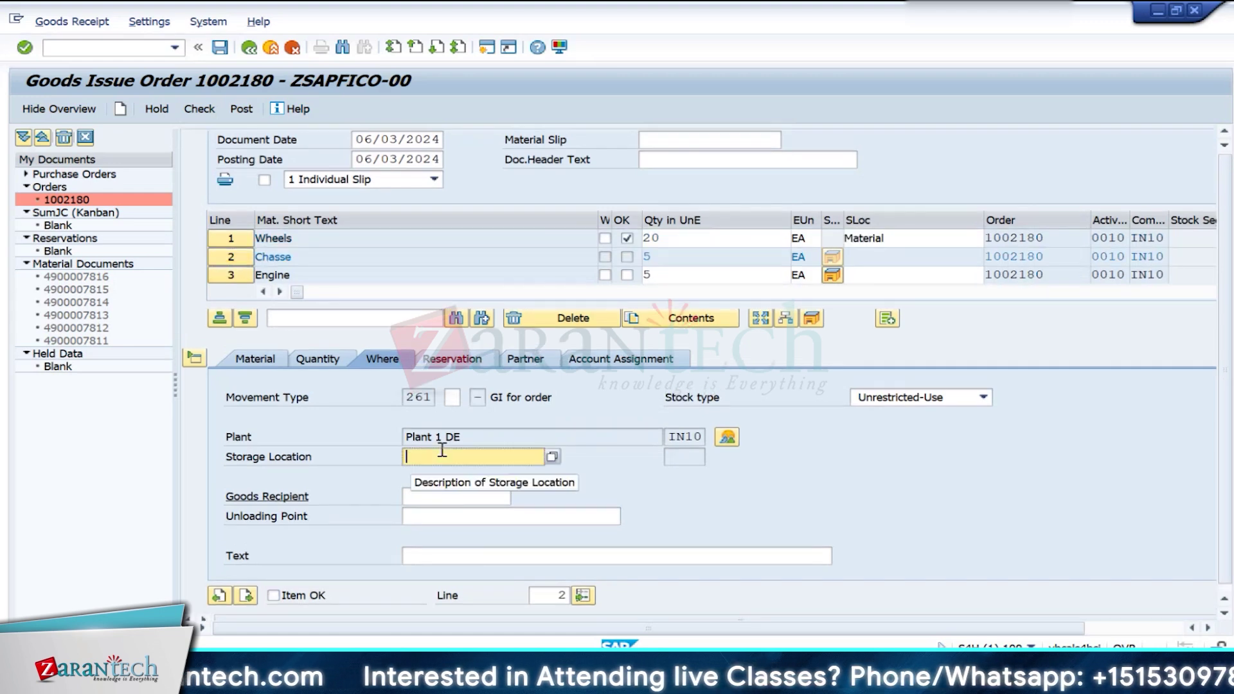
text(0001)
click(273, 595)
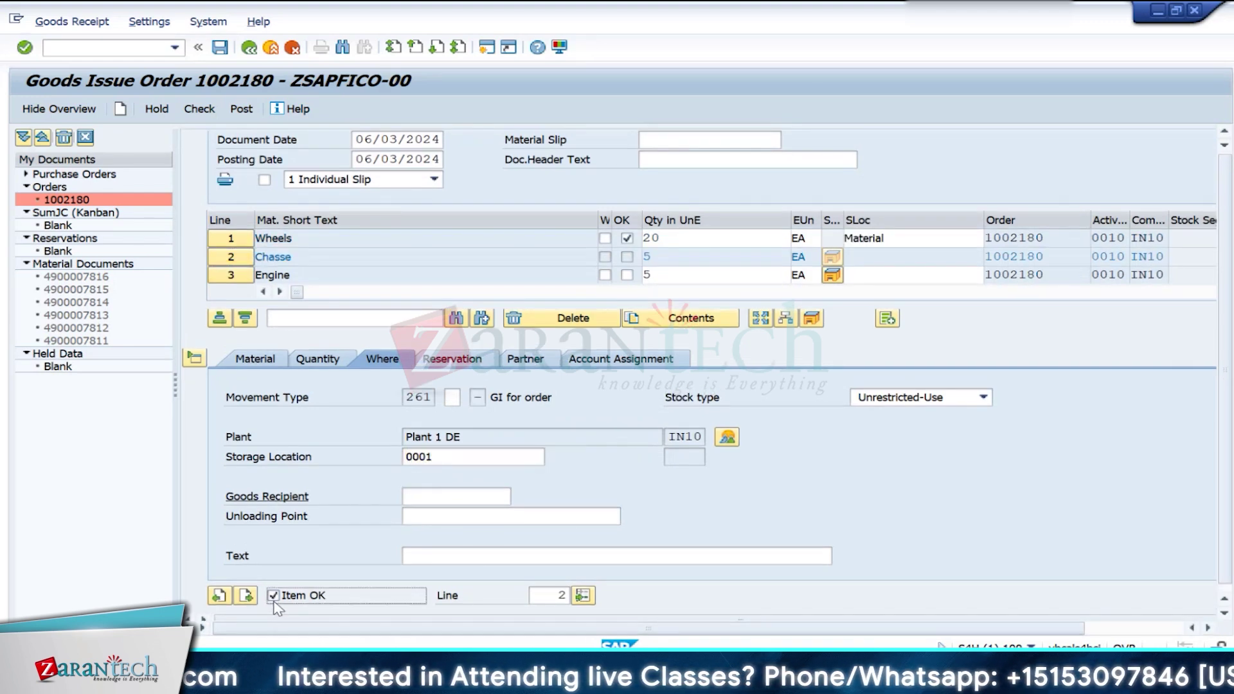
Step: Set the storage location of the Engine item to 0001 and mark the item as OK
click(243, 280)
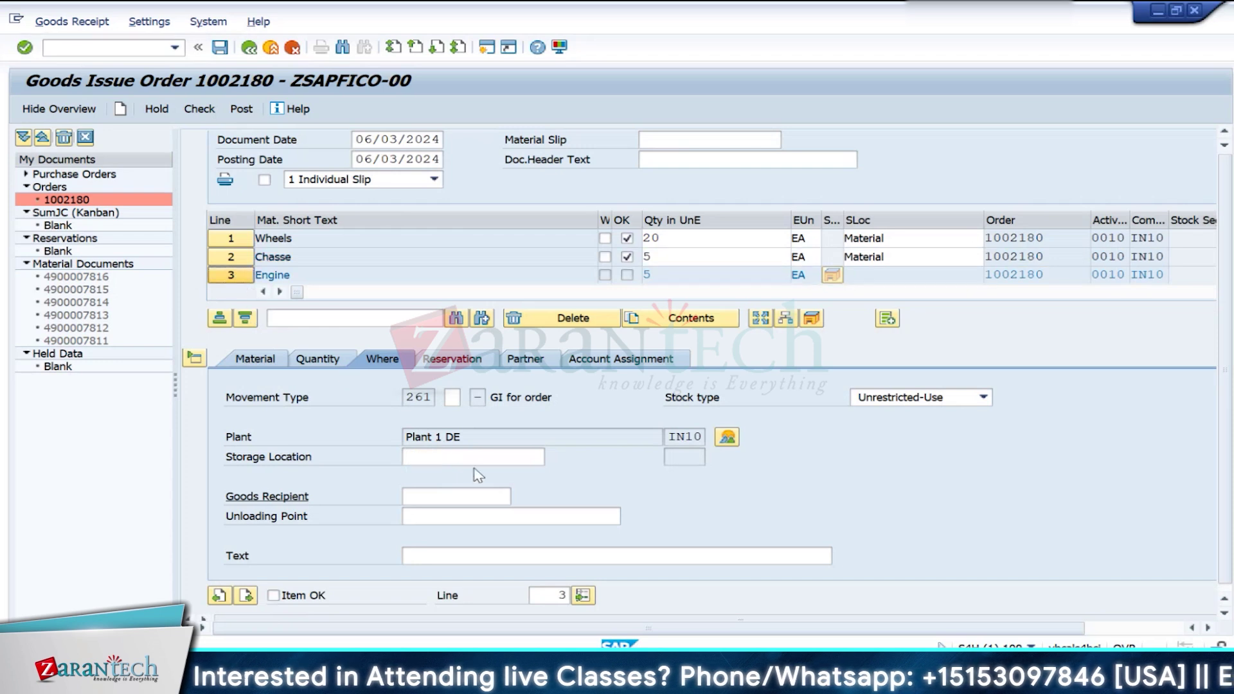
click(434, 455)
text(0001)
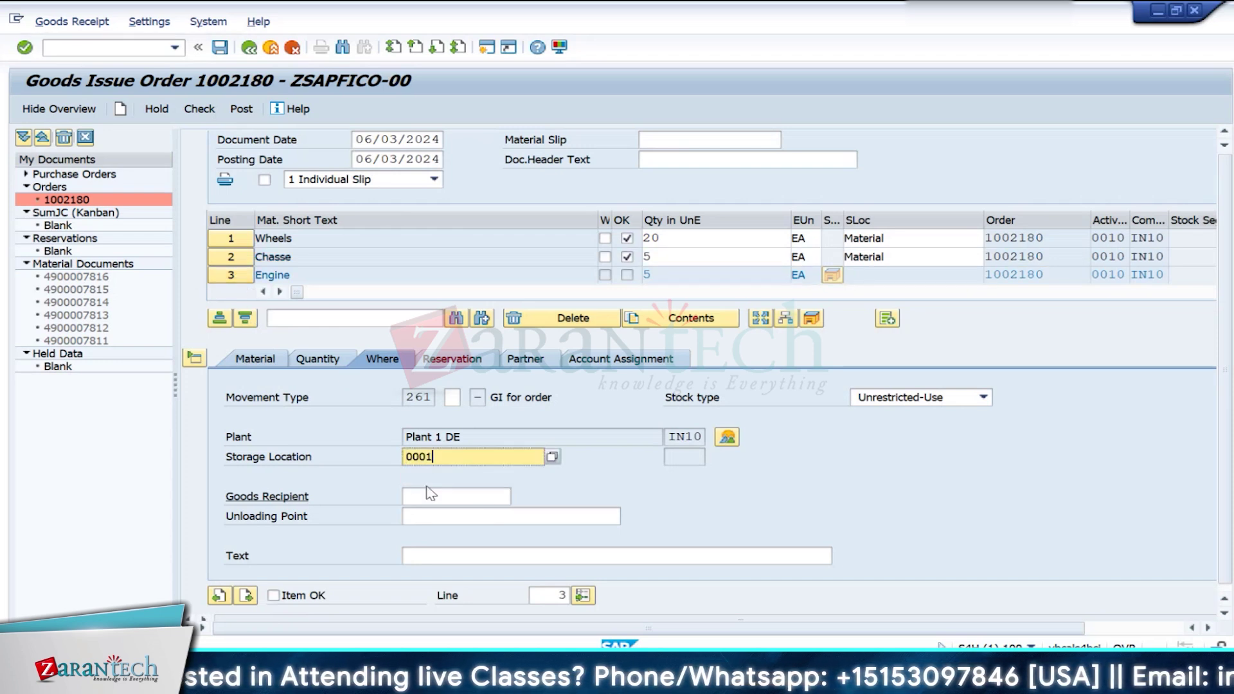
click(274, 596)
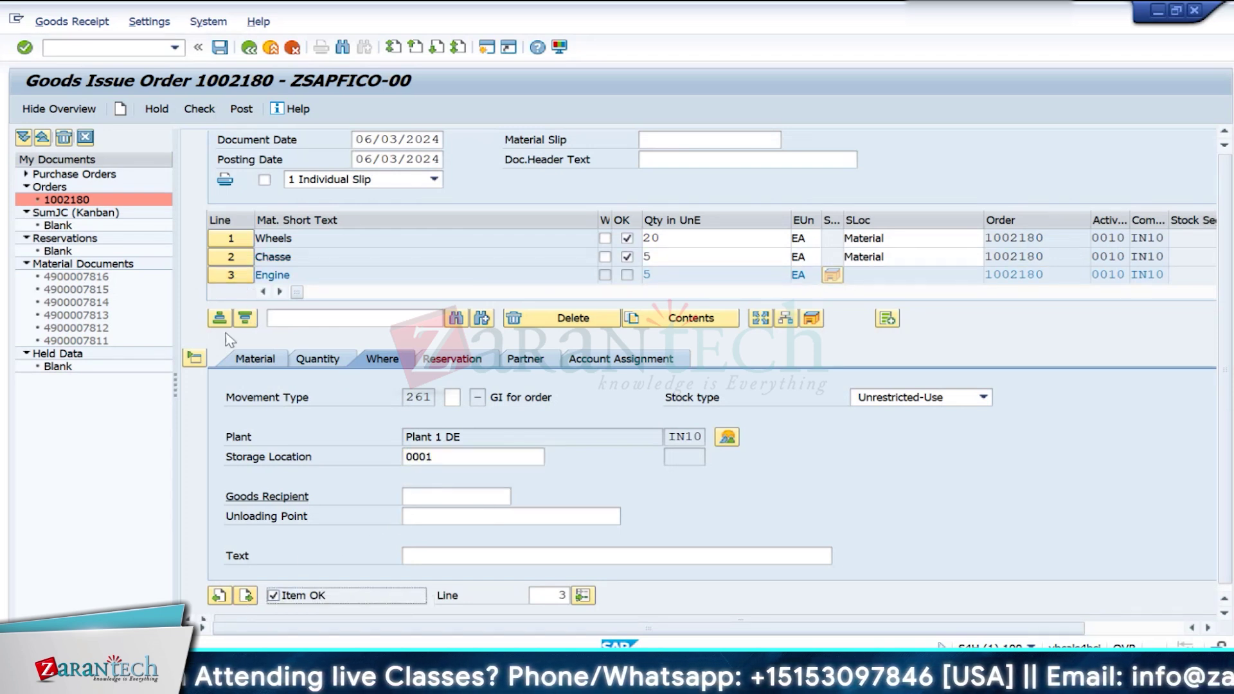
Step: Mark the Other External Parts and Consumables items as OK and set the storage location of Other External Parts to 0001
scroll(448, 283, down, 1)
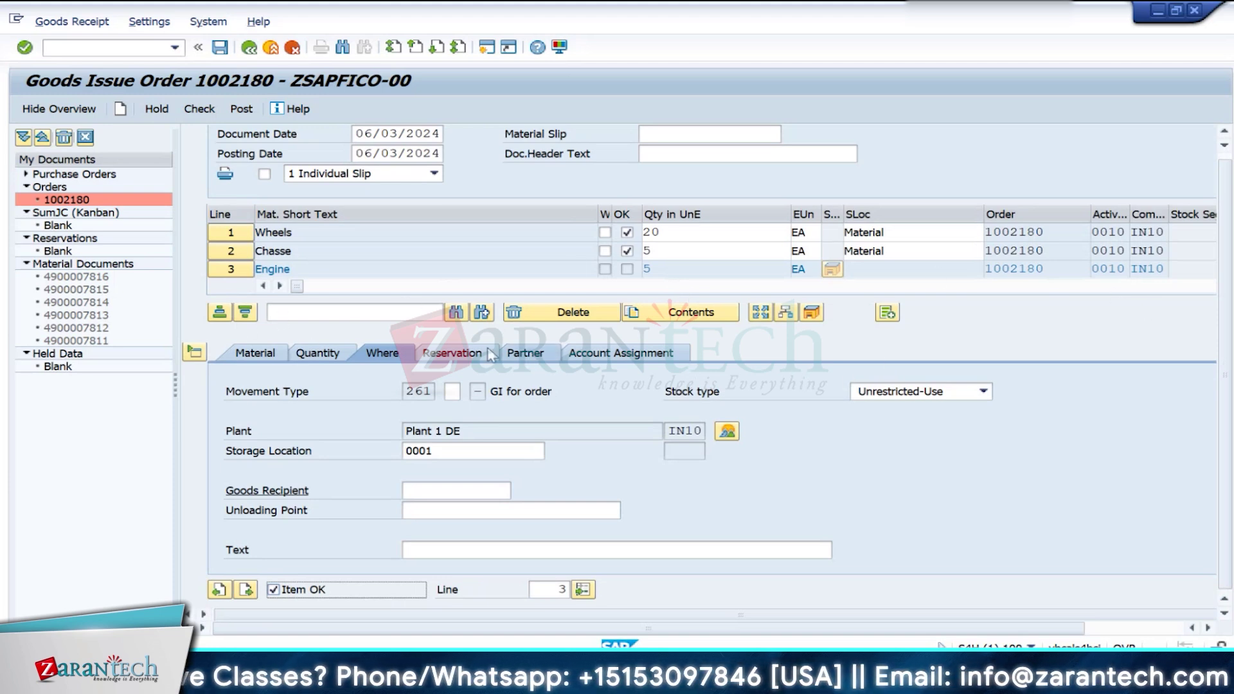
click(195, 353)
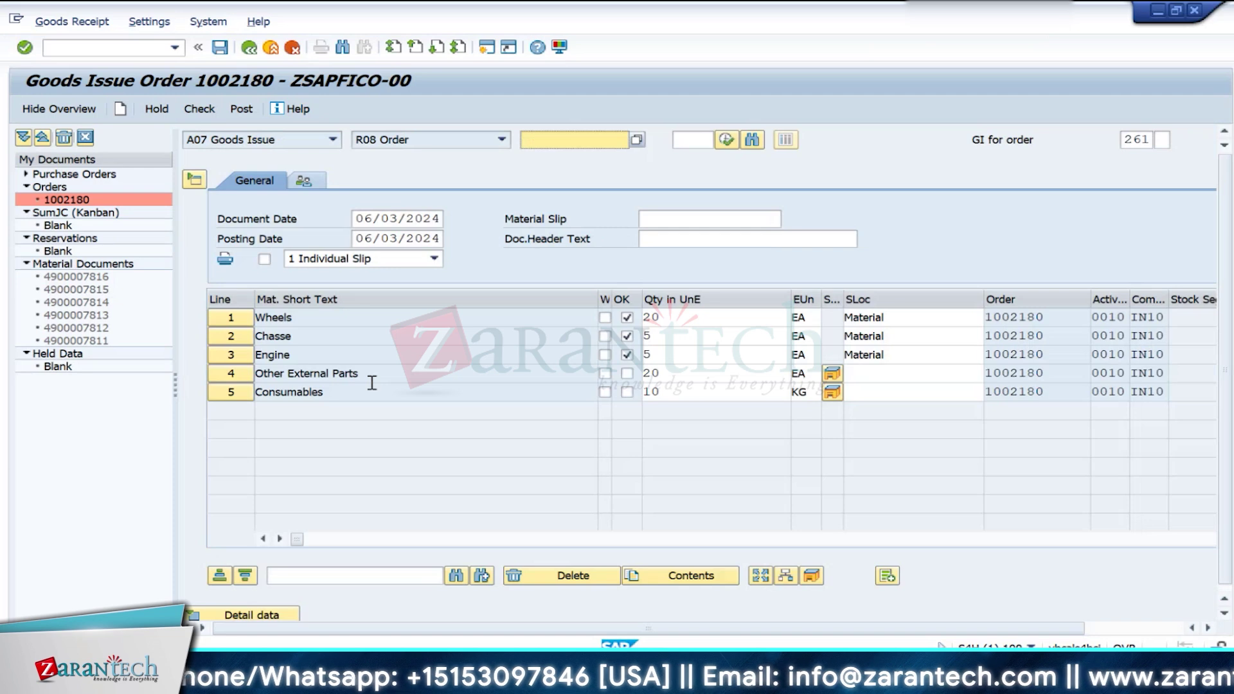
click(232, 380)
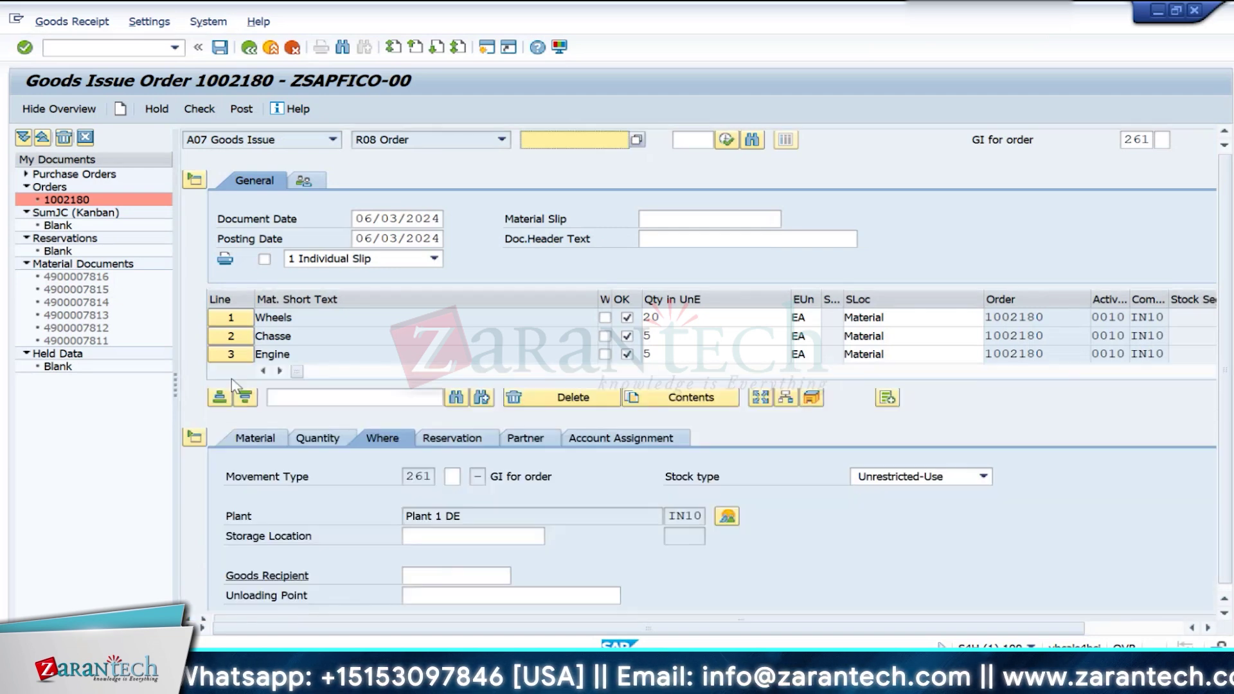
click(438, 537)
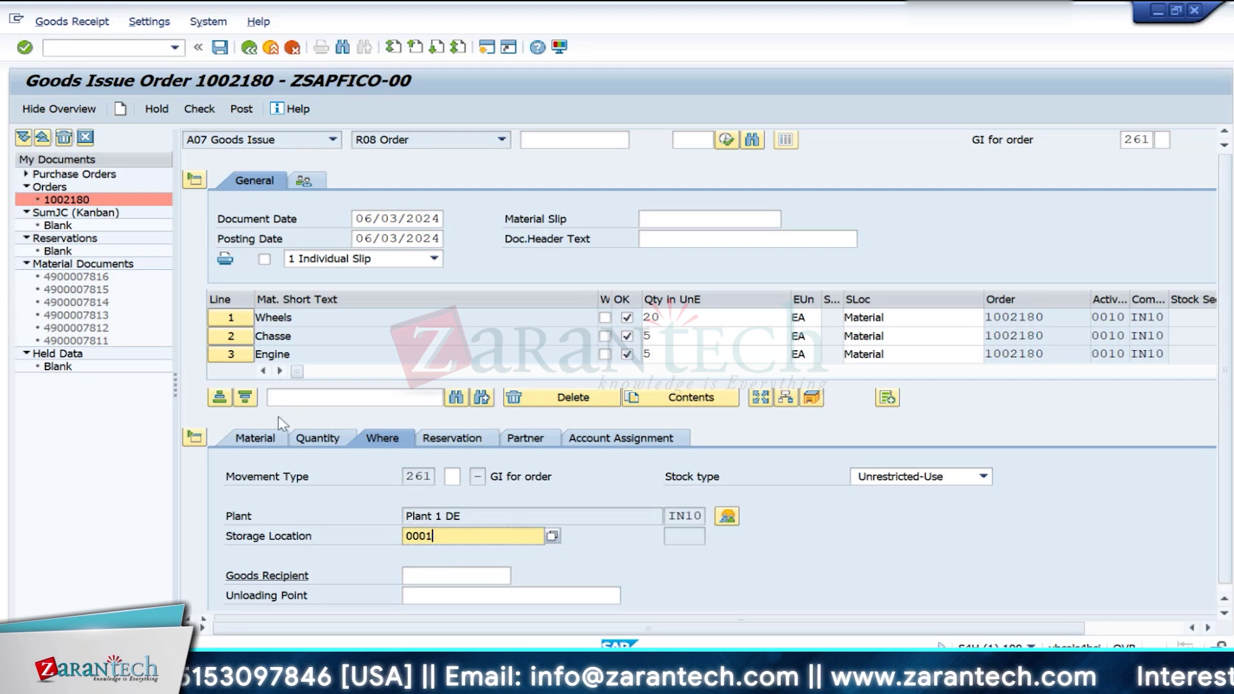
text(0001)
Step: Set the storage location of the Consumables item to 0001
click(194, 438)
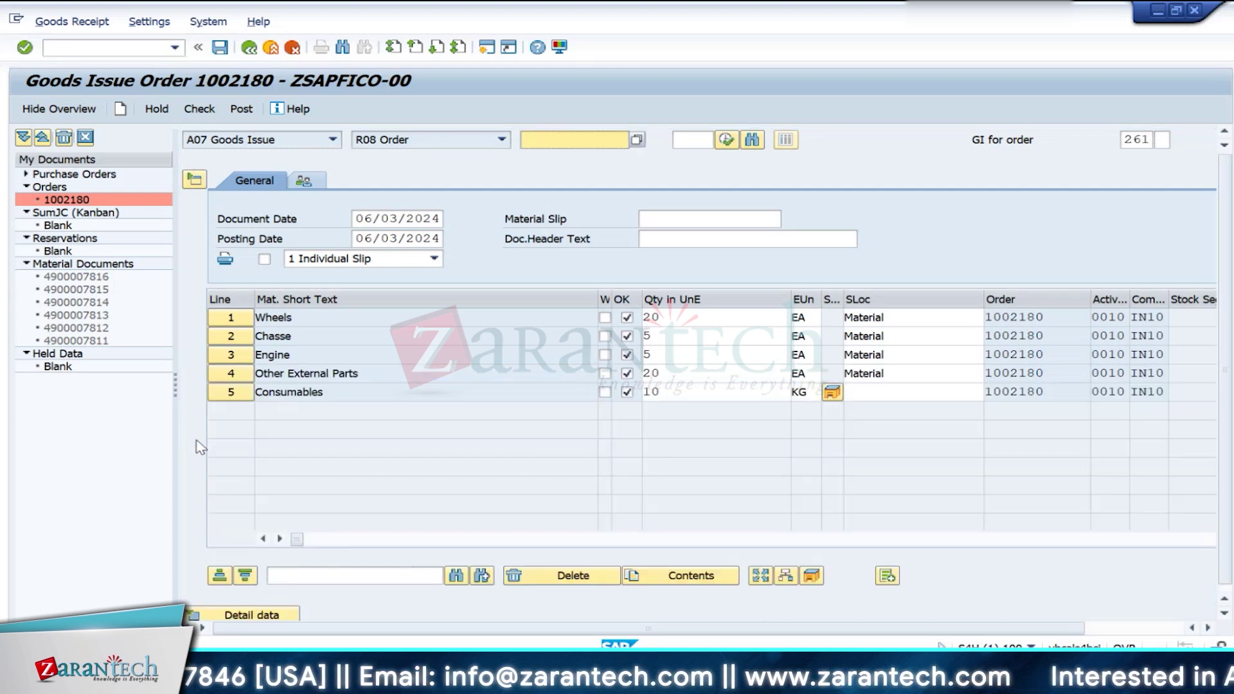
click(236, 399)
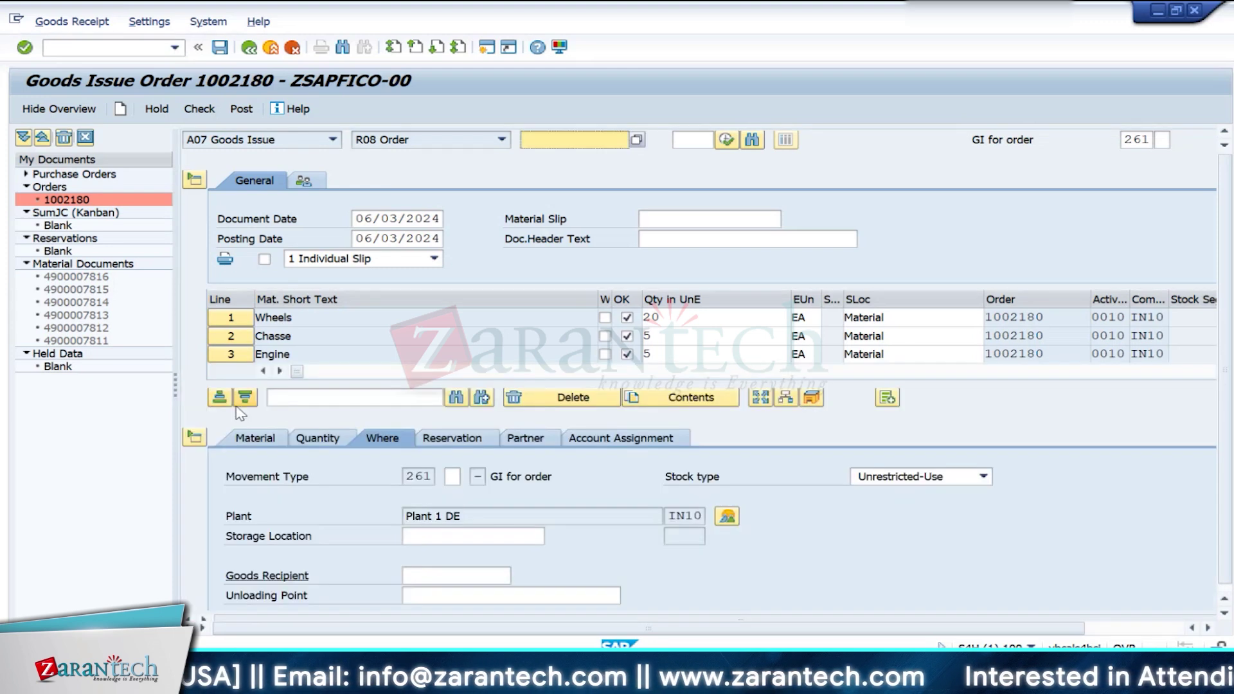
click(441, 536)
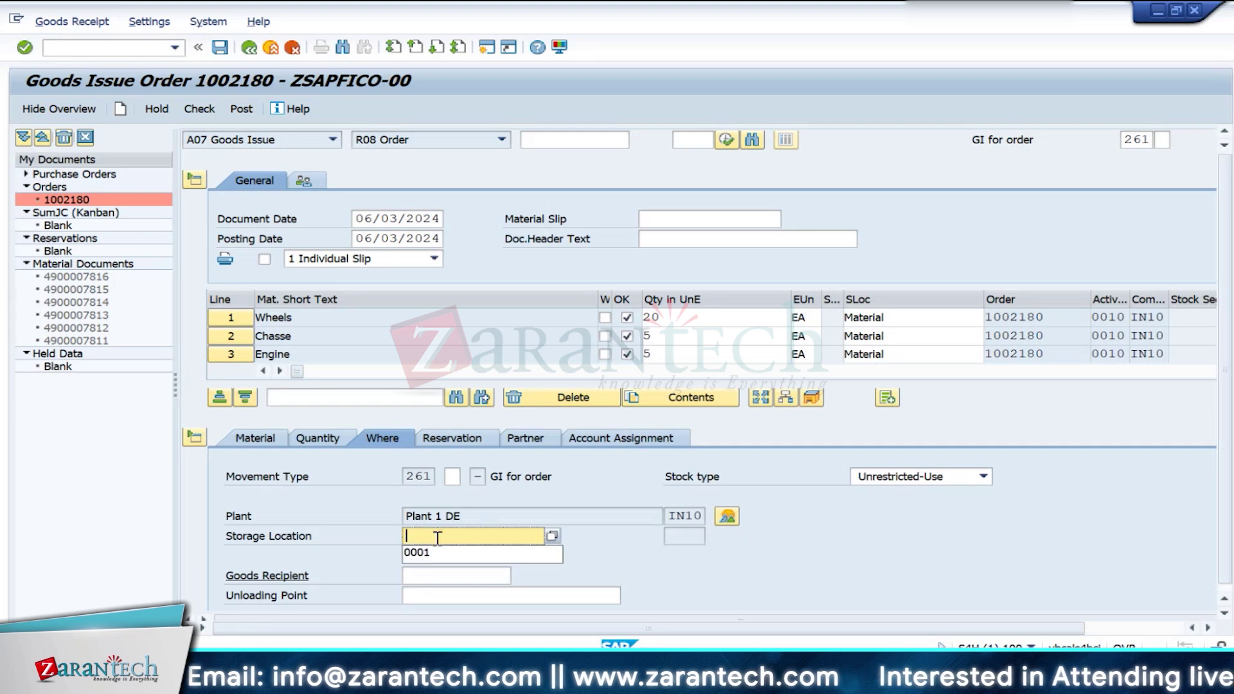
click(434, 553)
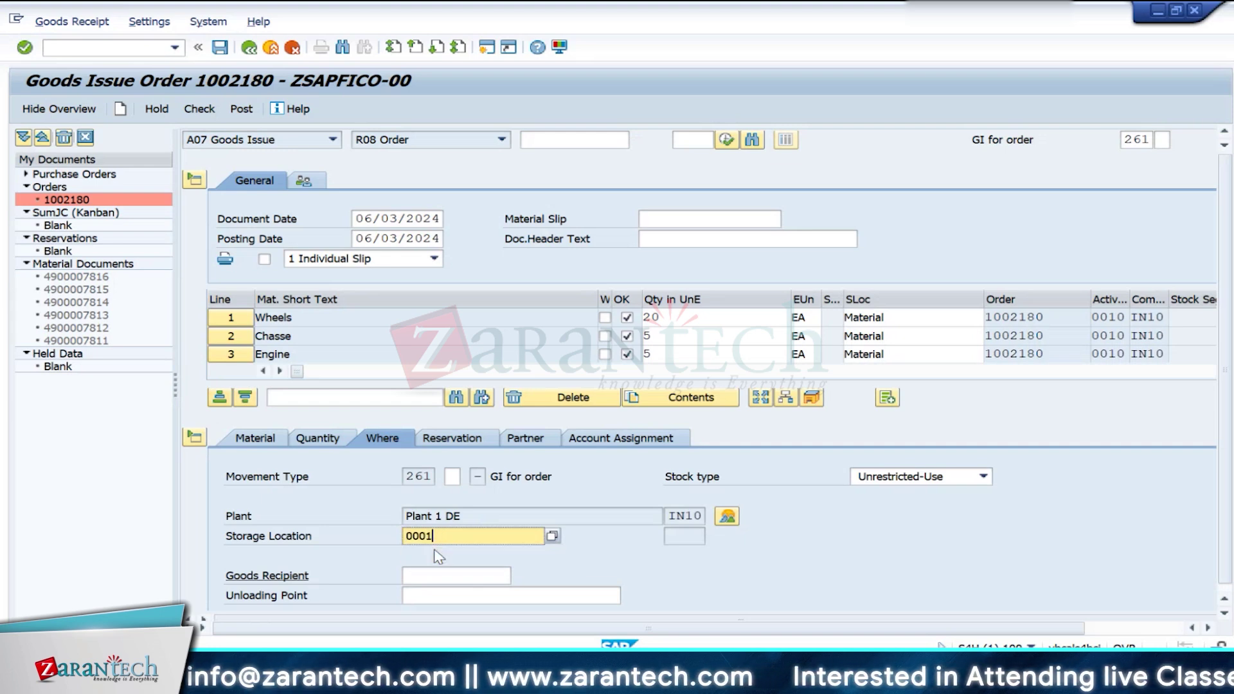
Step: Set the Consumables quantity in unit of entry to 12 KG and post the goods issue
click(317, 439)
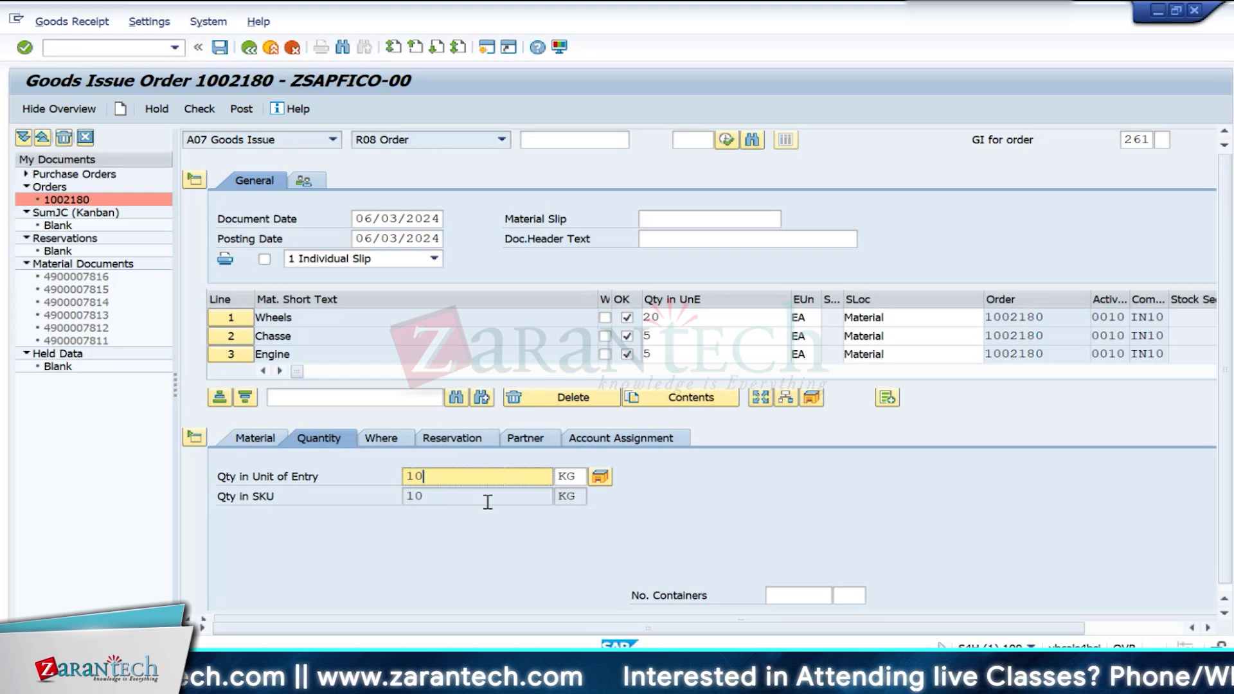
key(BackSpace)
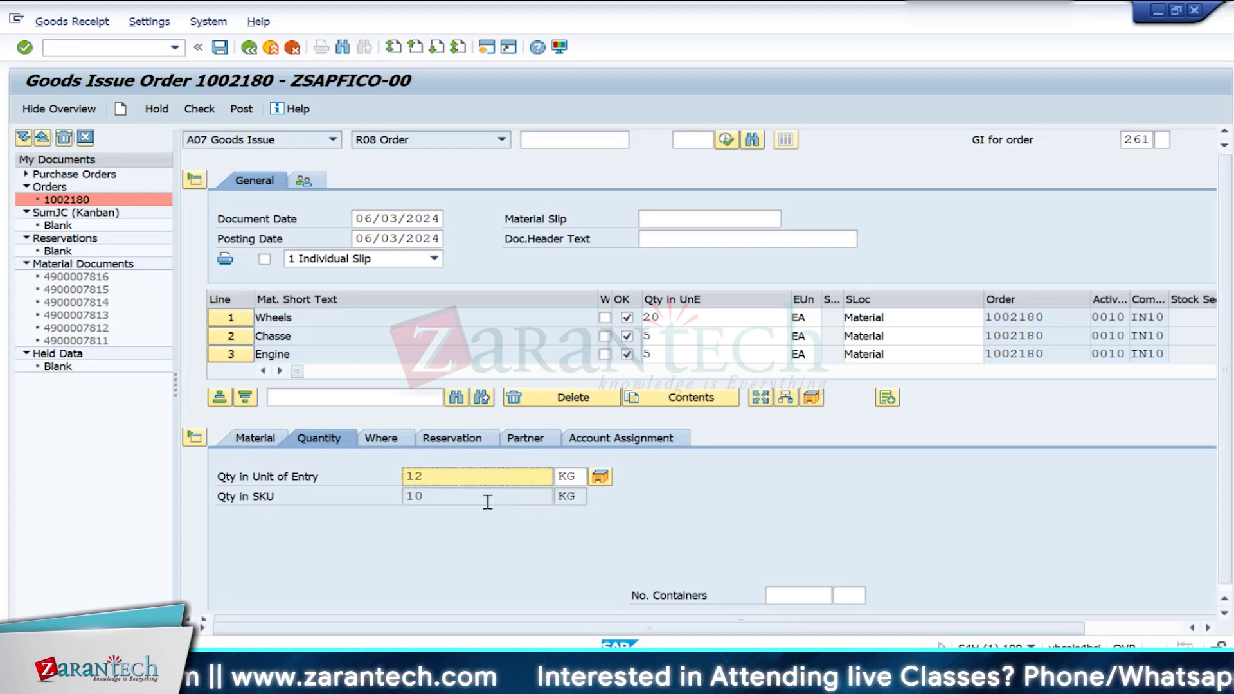
key(Return)
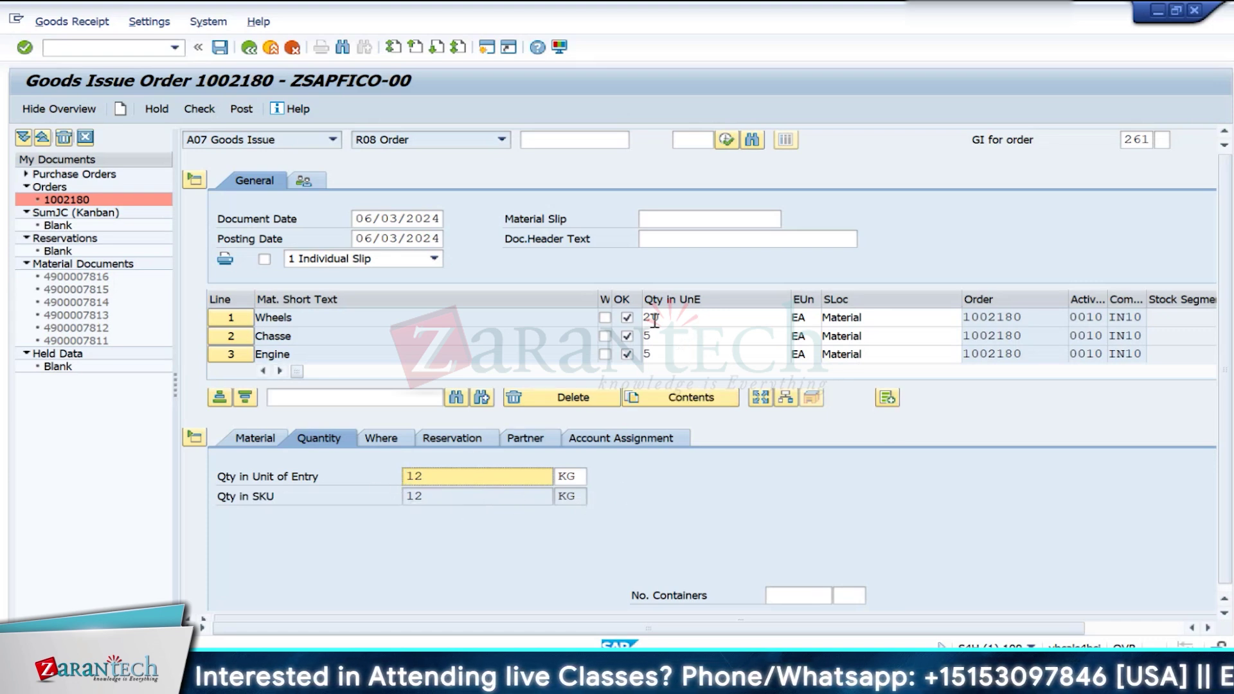
click(220, 48)
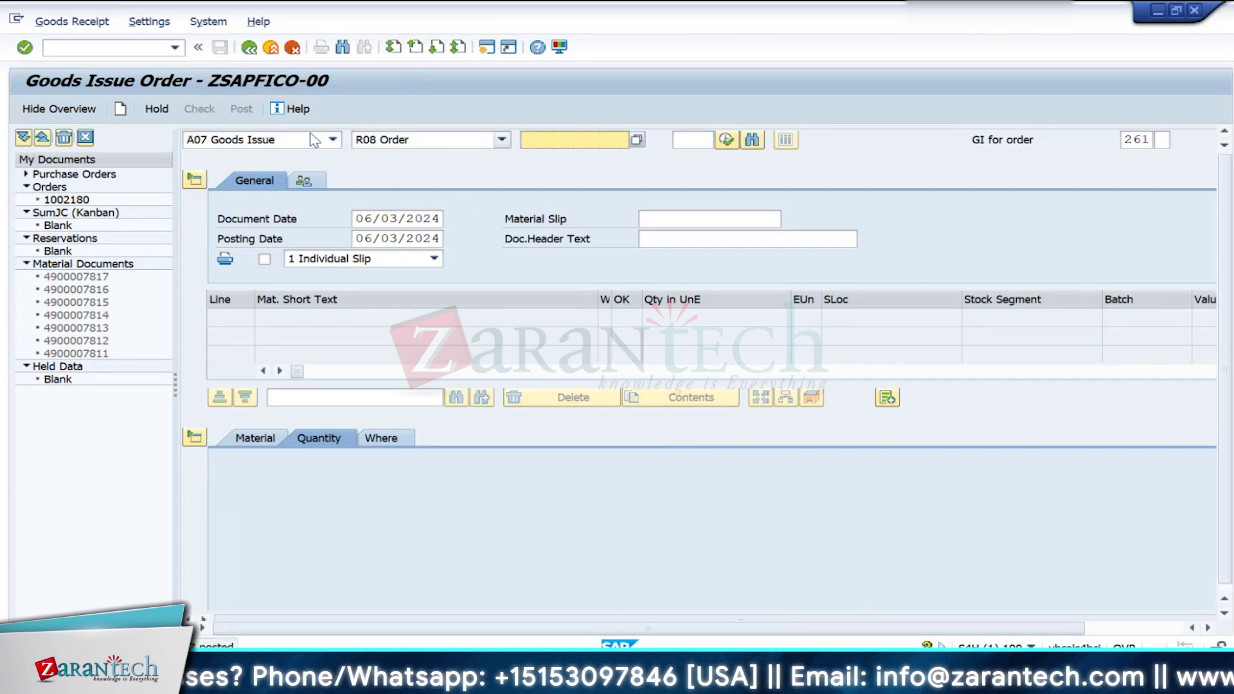
Step: Display the material document just posted for the goods issue
click(245, 143)
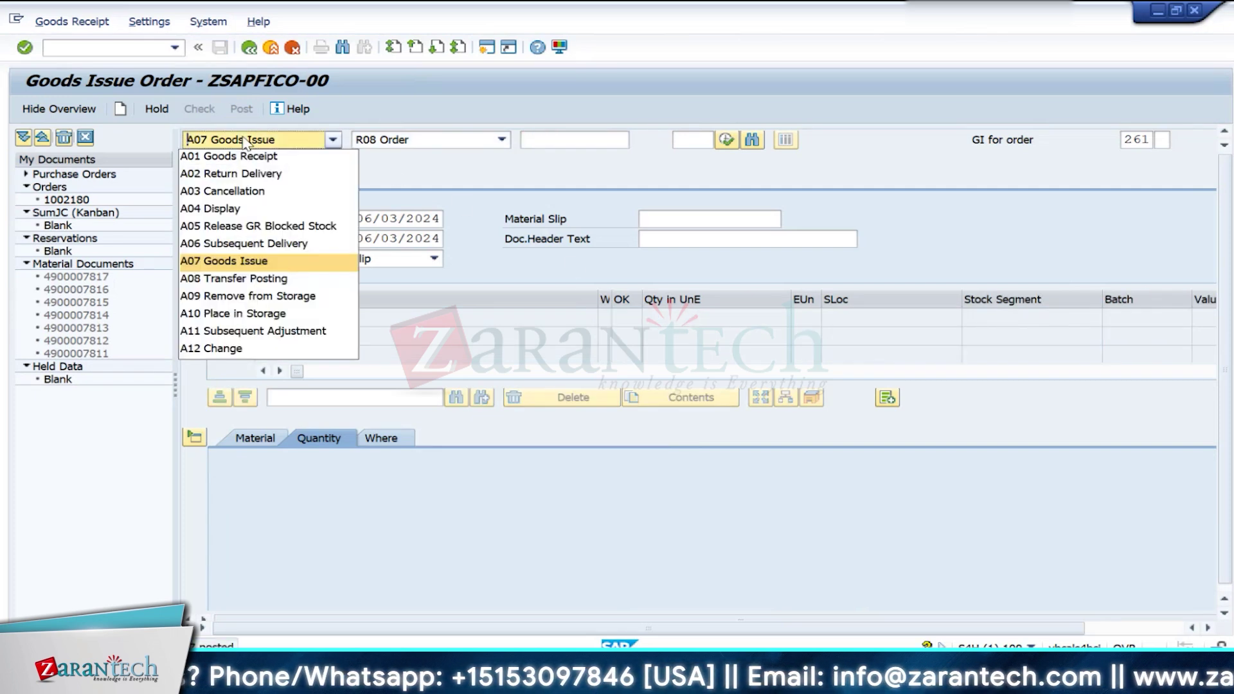
click(245, 209)
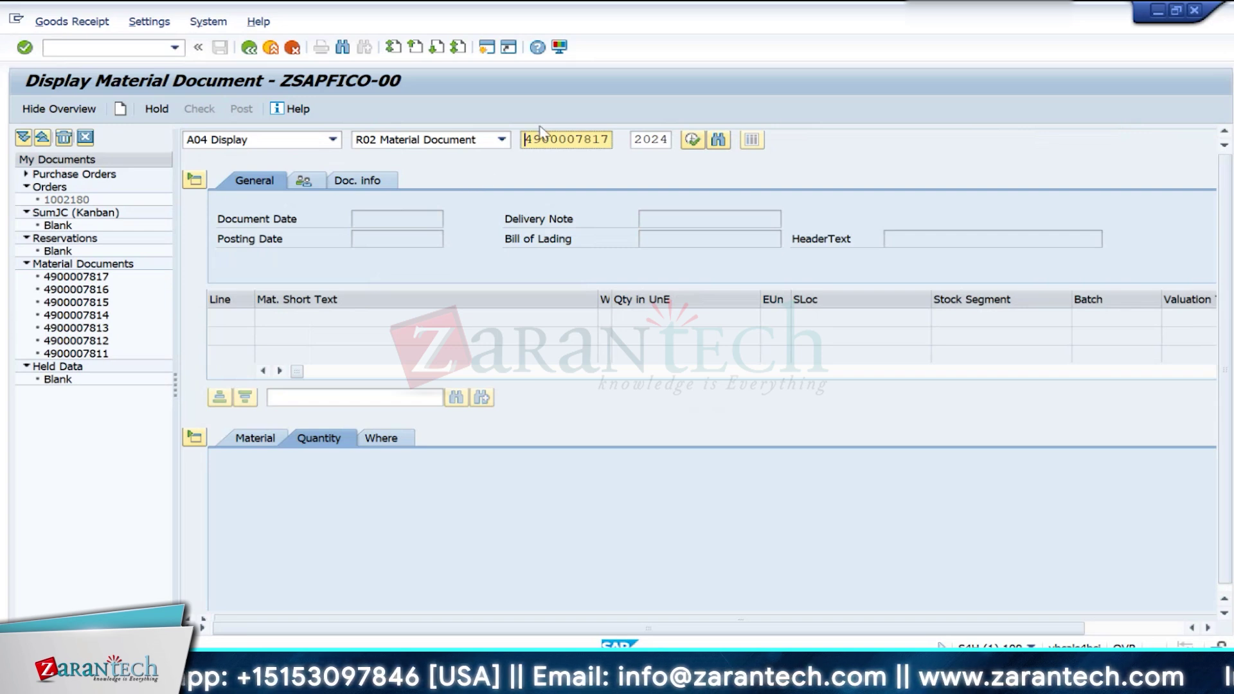
key(Return)
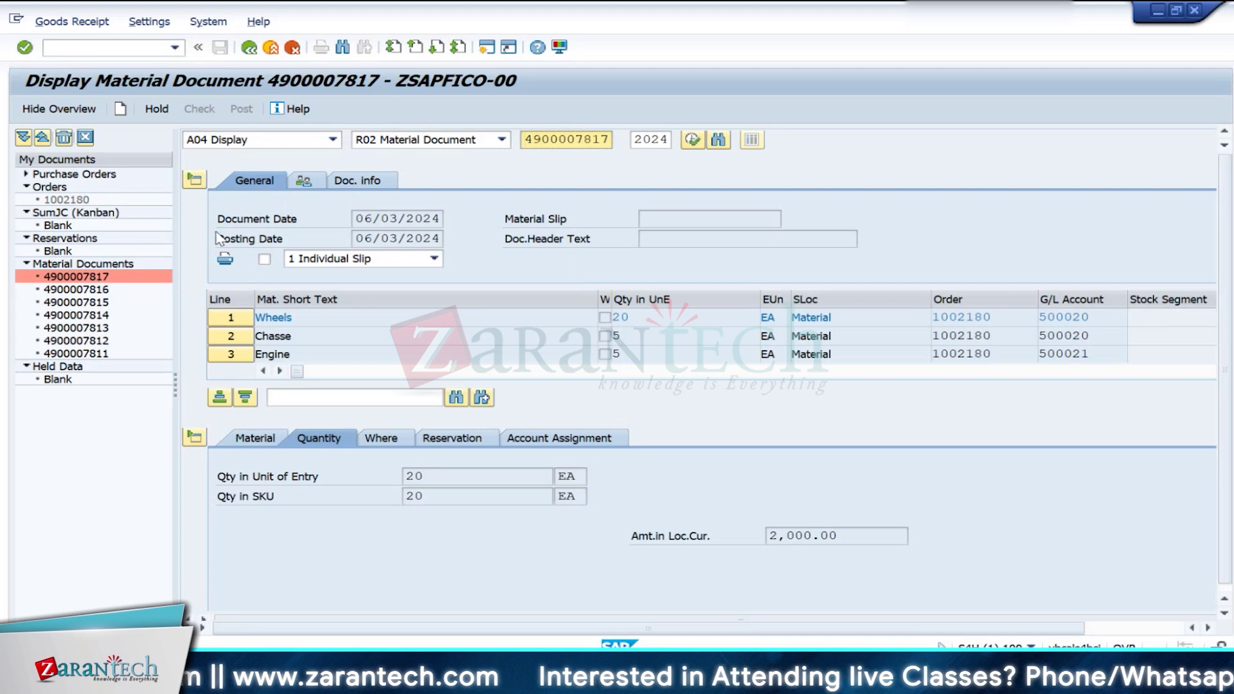
Step: Open the accounting document that belongs to the goods issue from the material document's FI documents
click(380, 181)
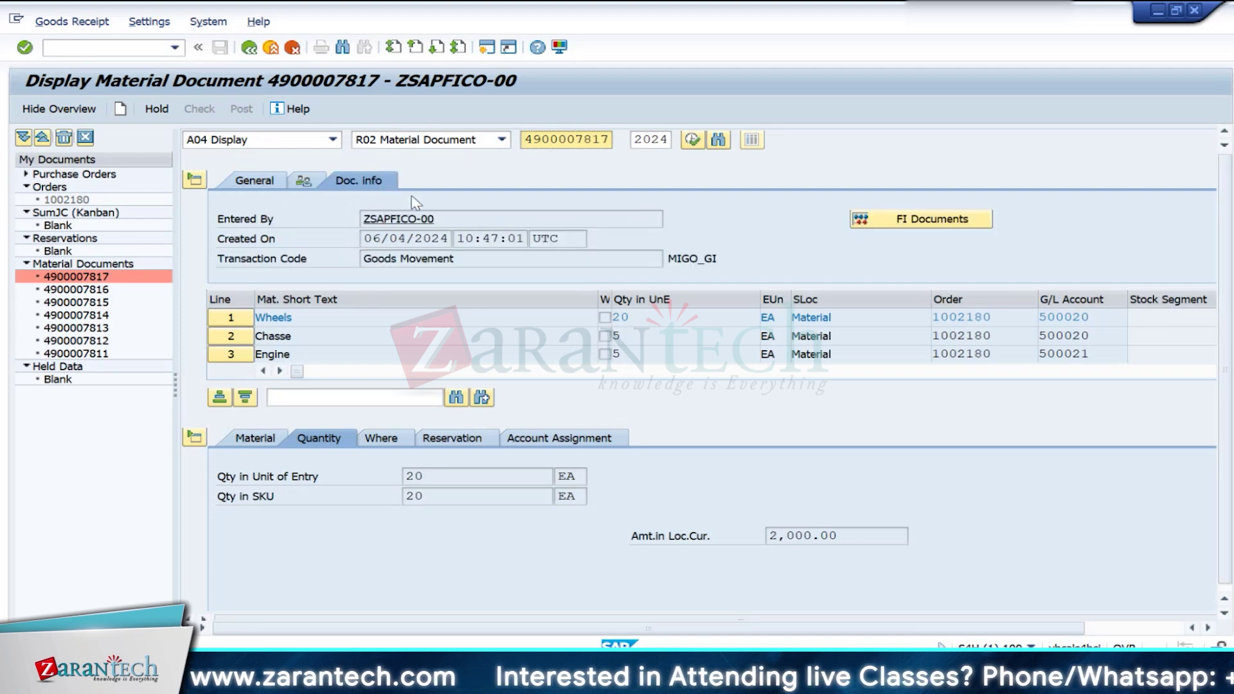
click(890, 226)
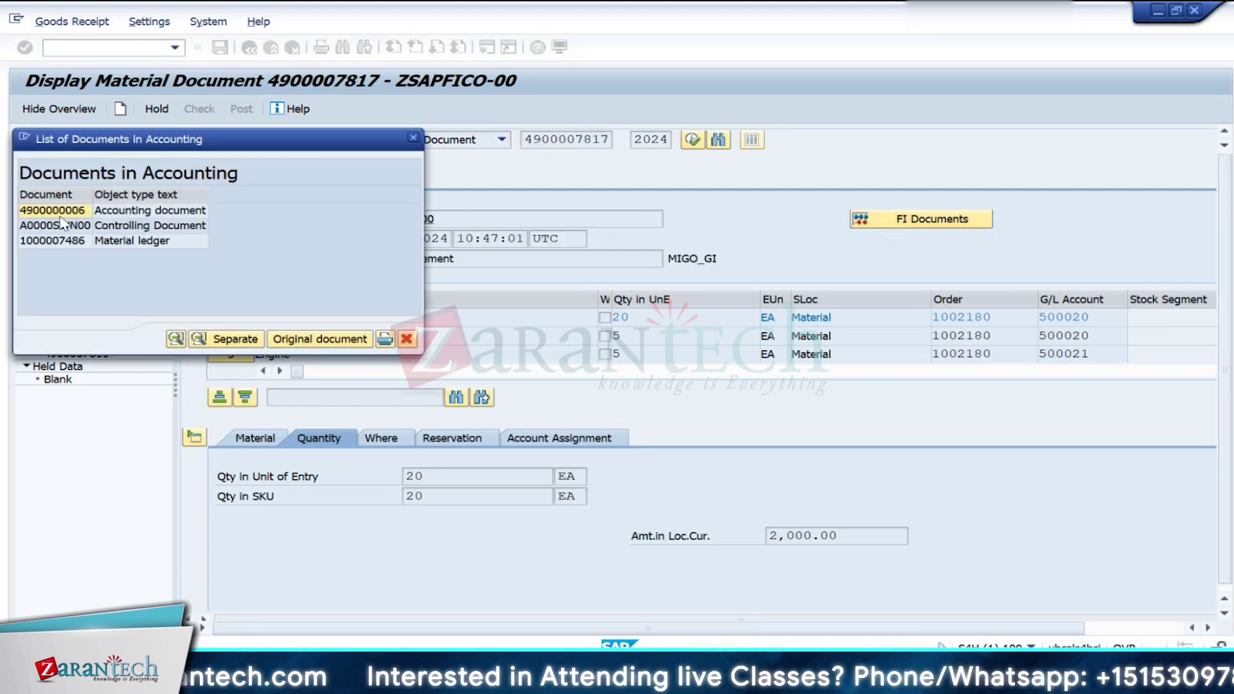
double_click(62, 212)
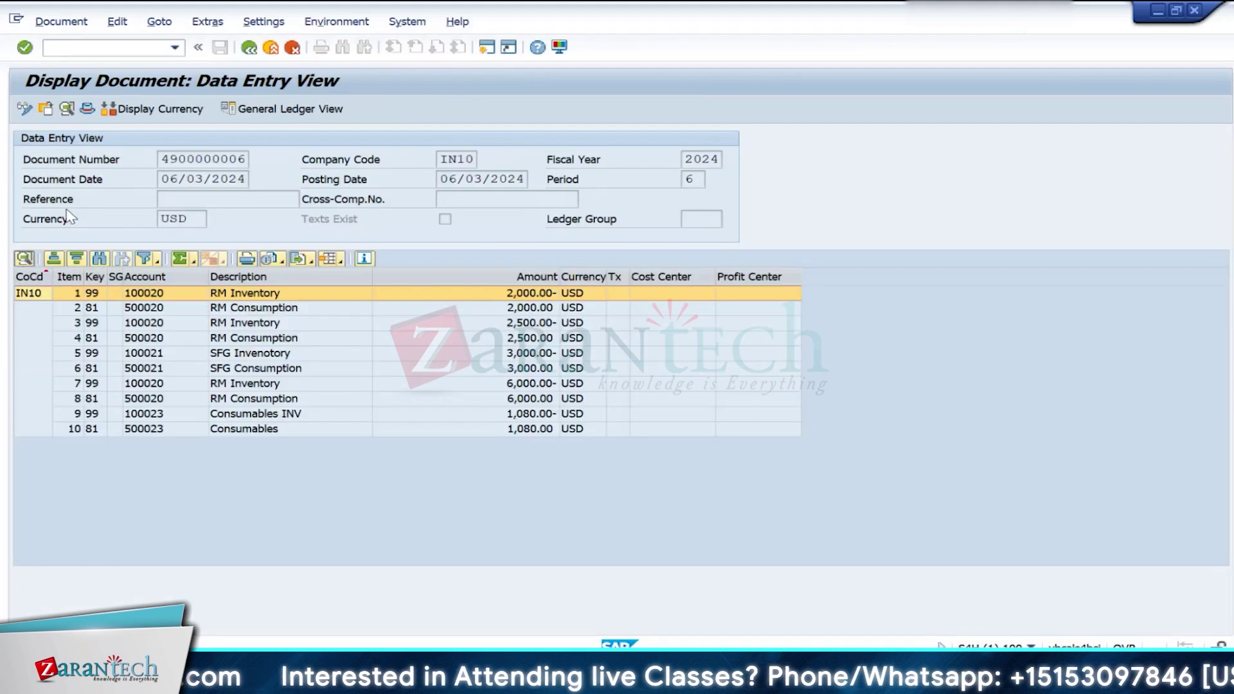
Step: Examine the inventory and consumption line items of the goods issue's accounting document, from RM Inventory through Consumables
click(216, 294)
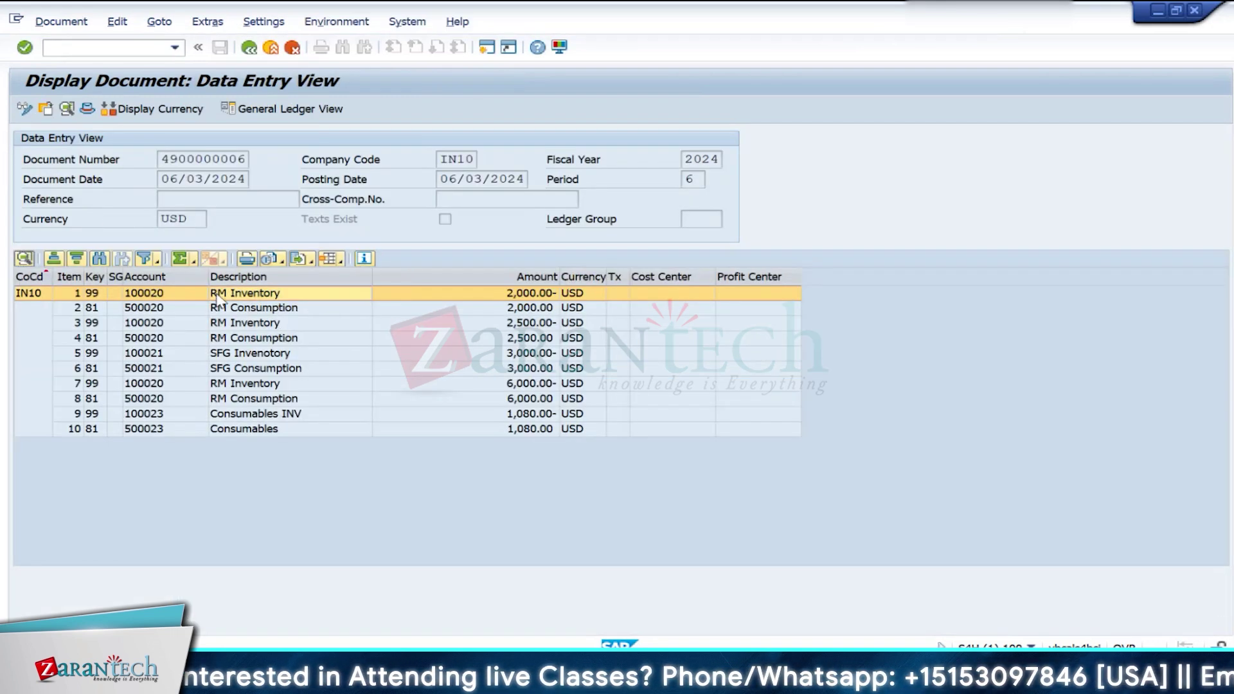
click(281, 309)
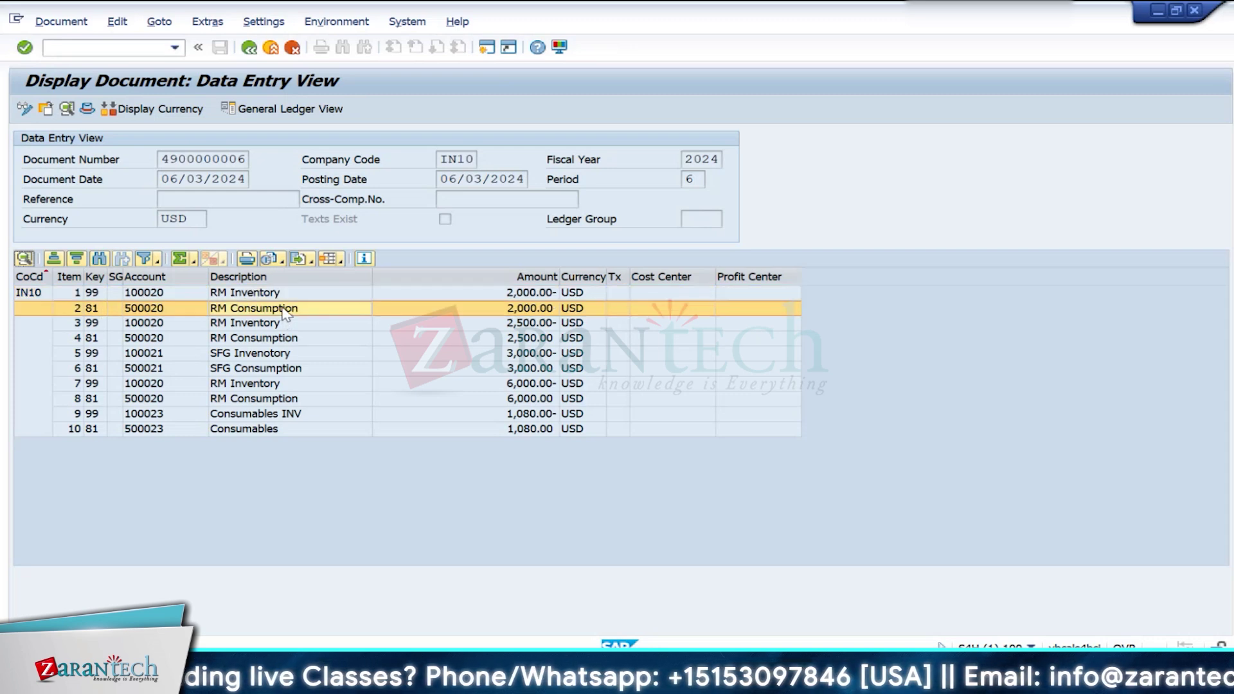
click(264, 327)
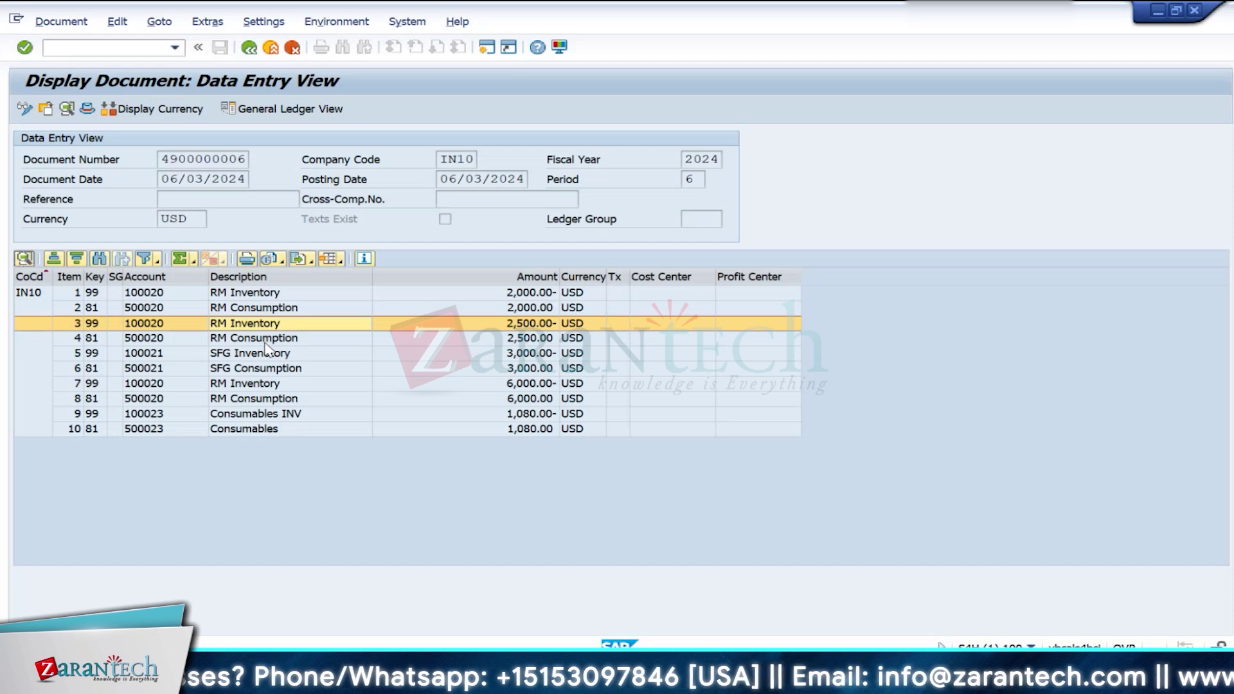
click(265, 343)
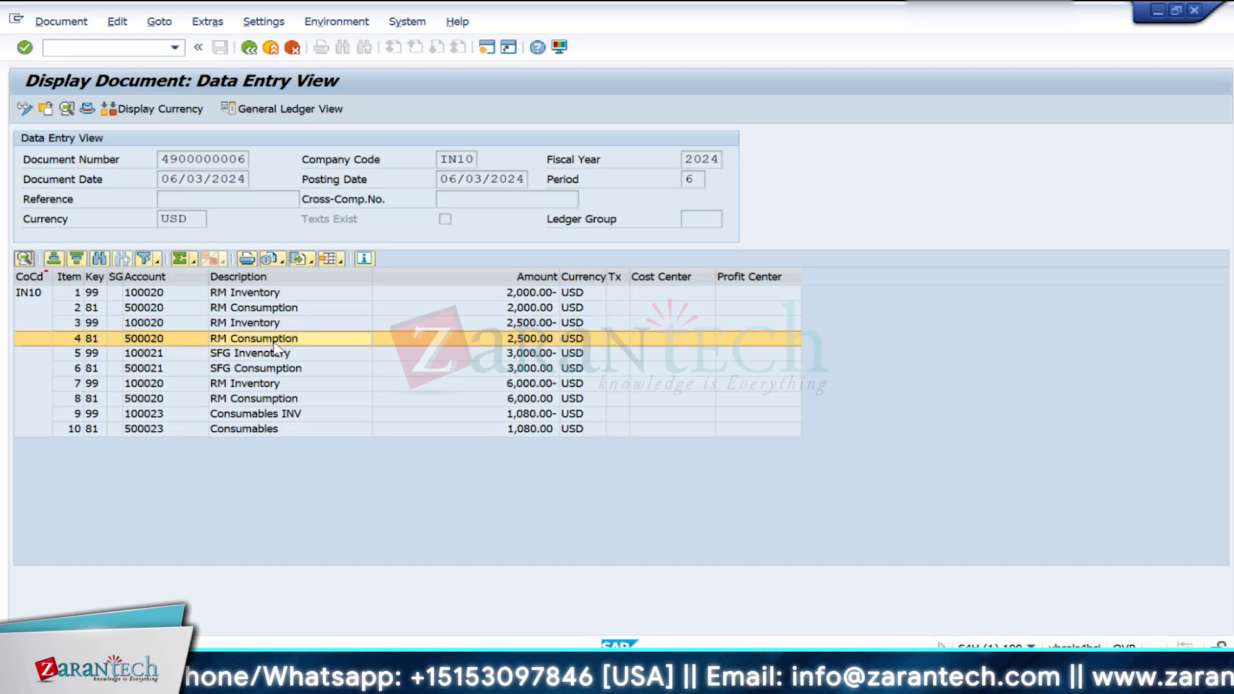
click(273, 354)
click(266, 371)
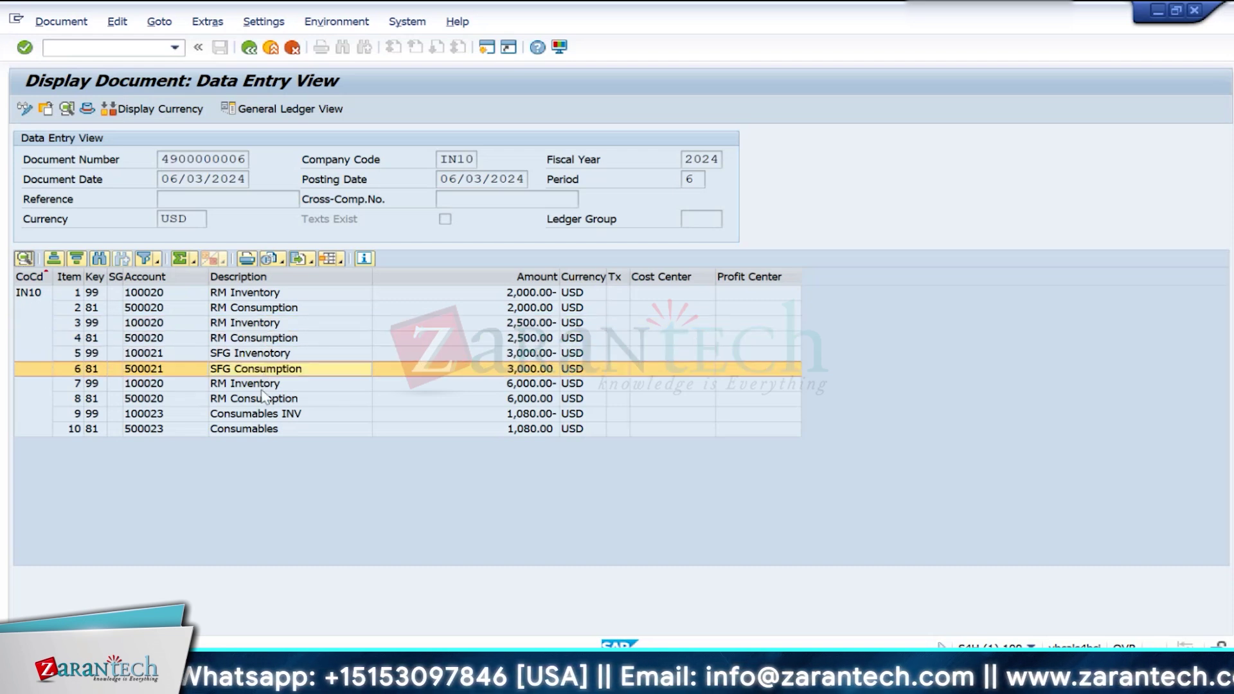
click(264, 386)
click(266, 400)
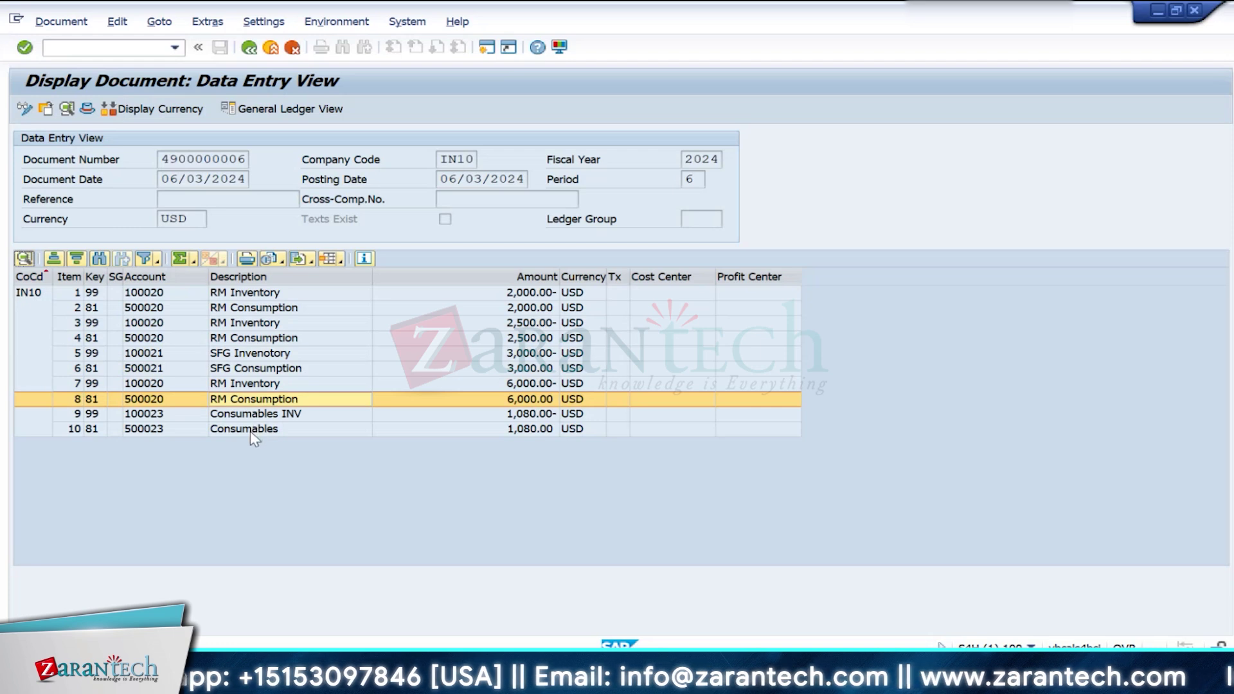
click(252, 414)
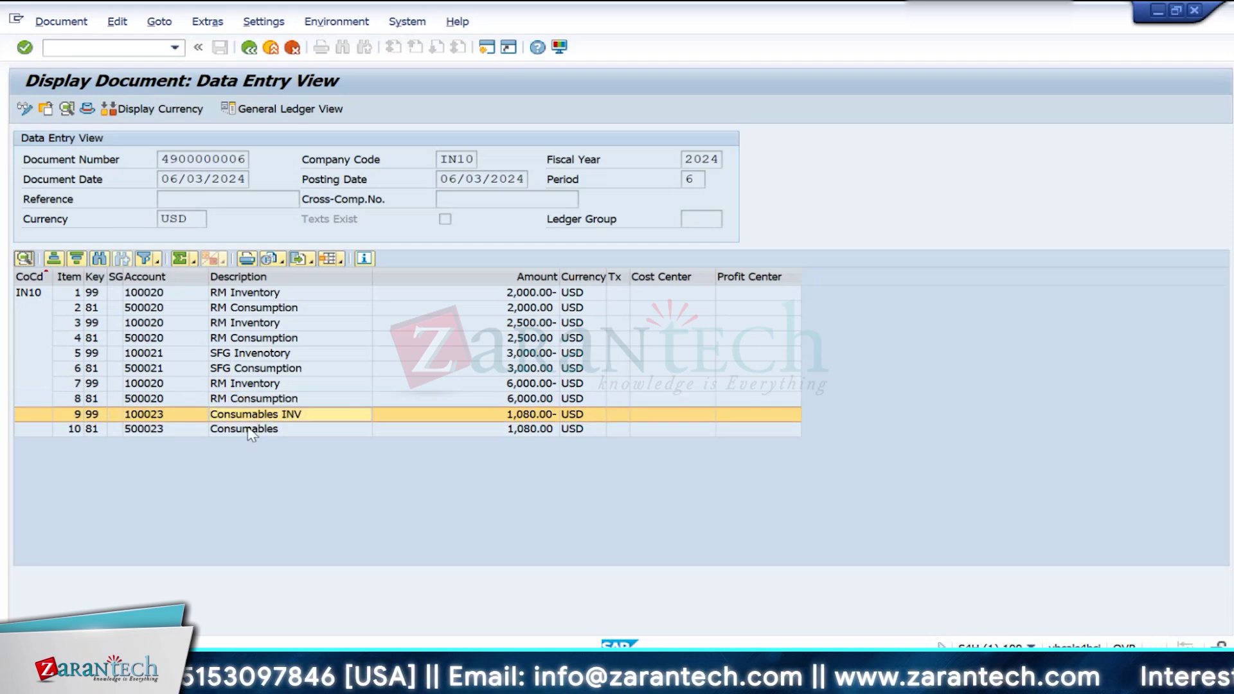
click(248, 430)
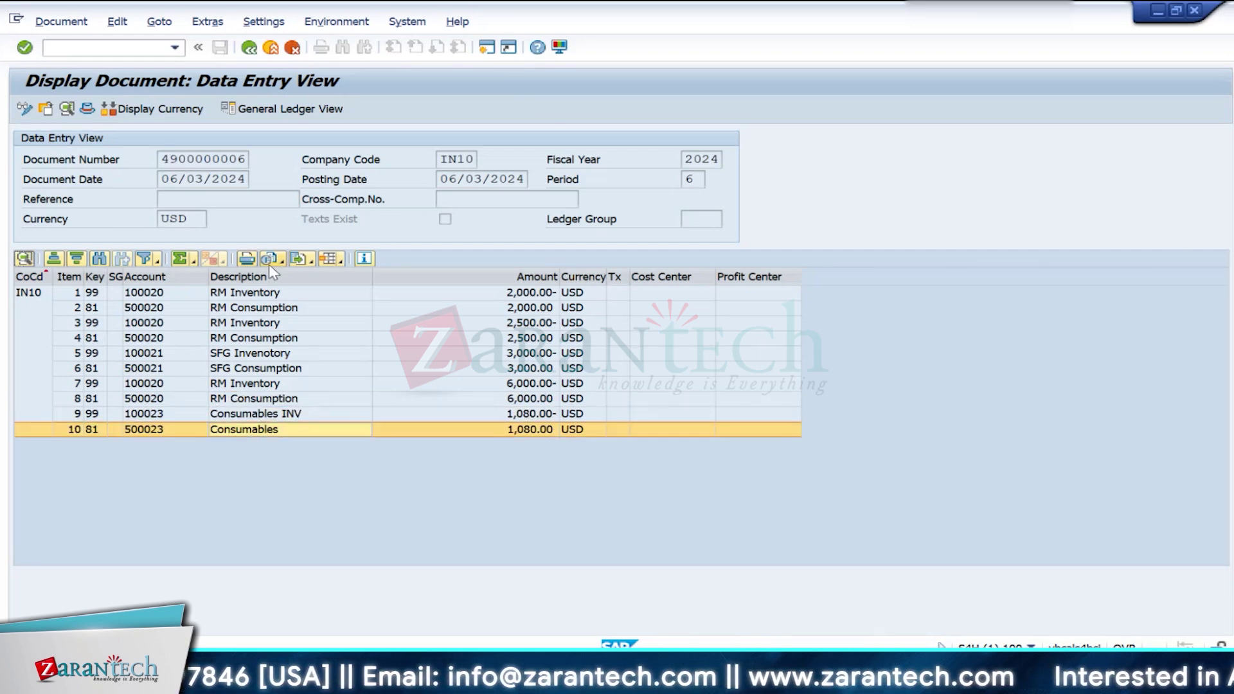
Step: Start changing the line item layout of the accounting document and add Order to the displayed columns
click(340, 260)
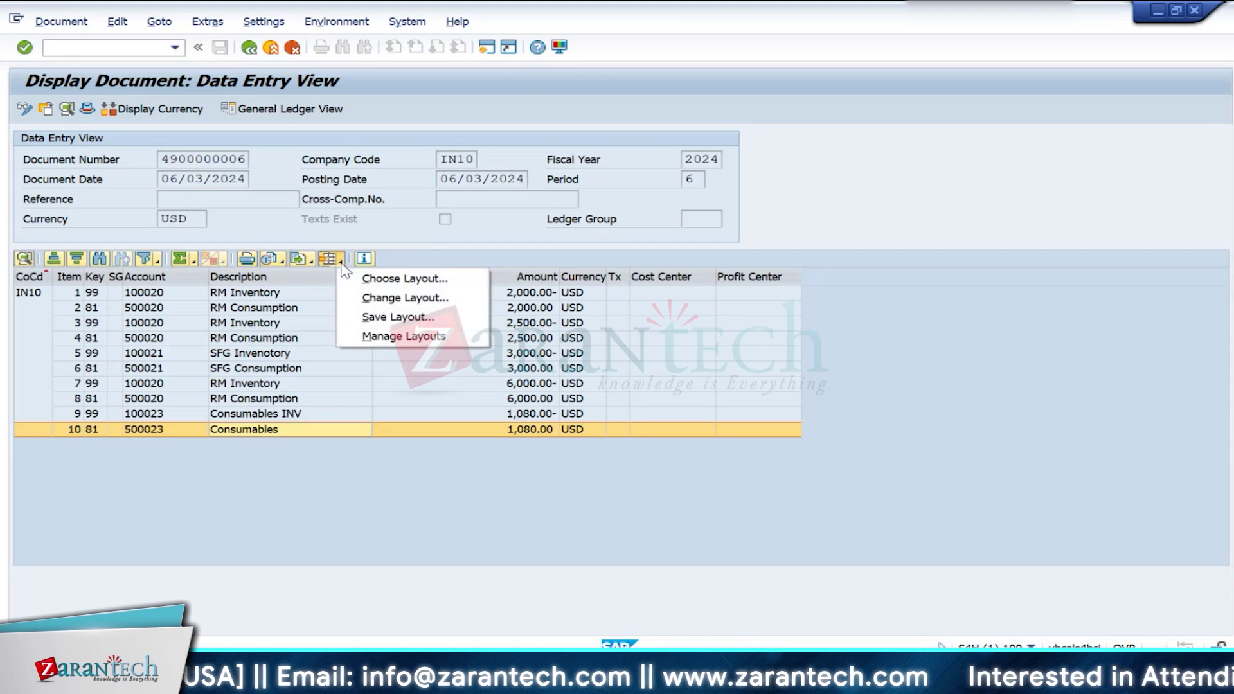
click(387, 298)
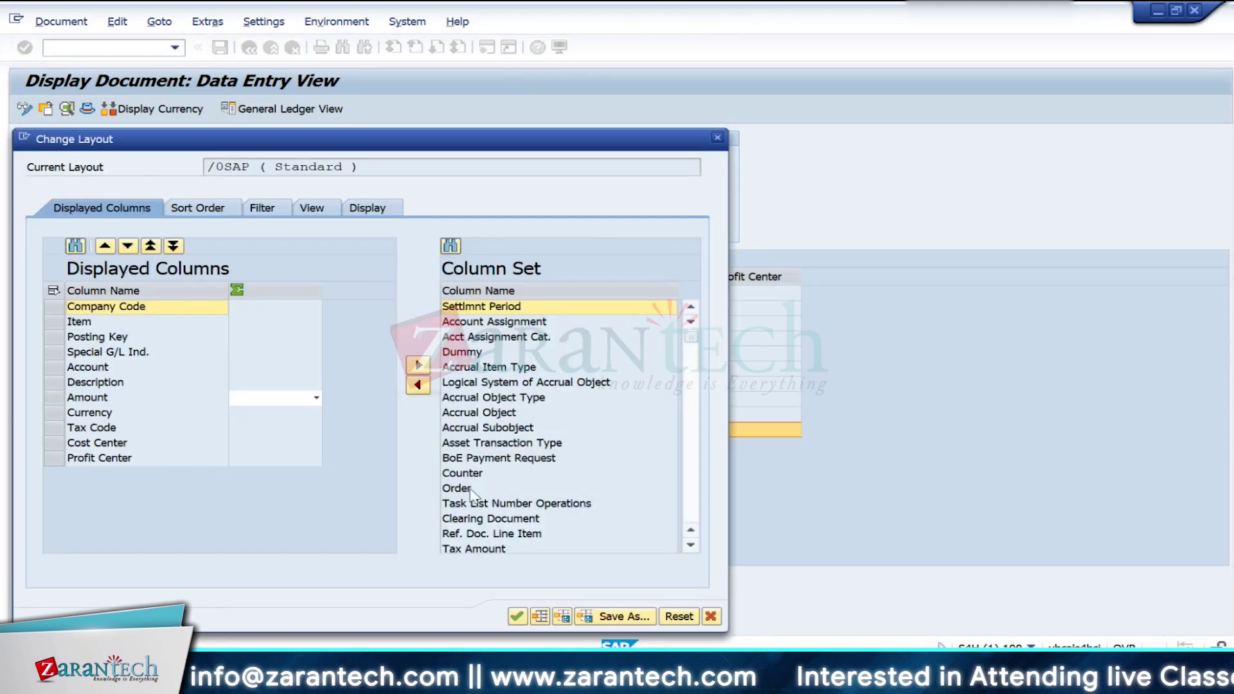
click(471, 503)
click(463, 488)
click(418, 385)
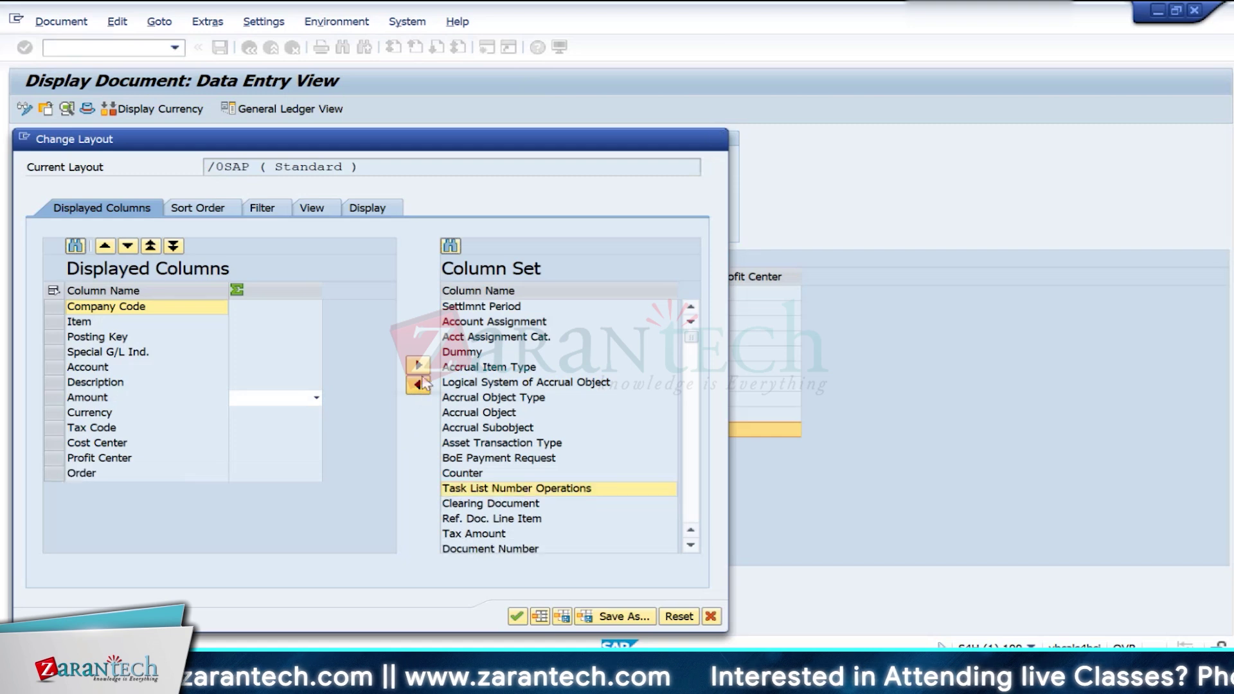
Step: Sort the available column set by name, add Material to the displayed columns and apply the layout
click(503, 294)
scroll(525, 475, down, 10)
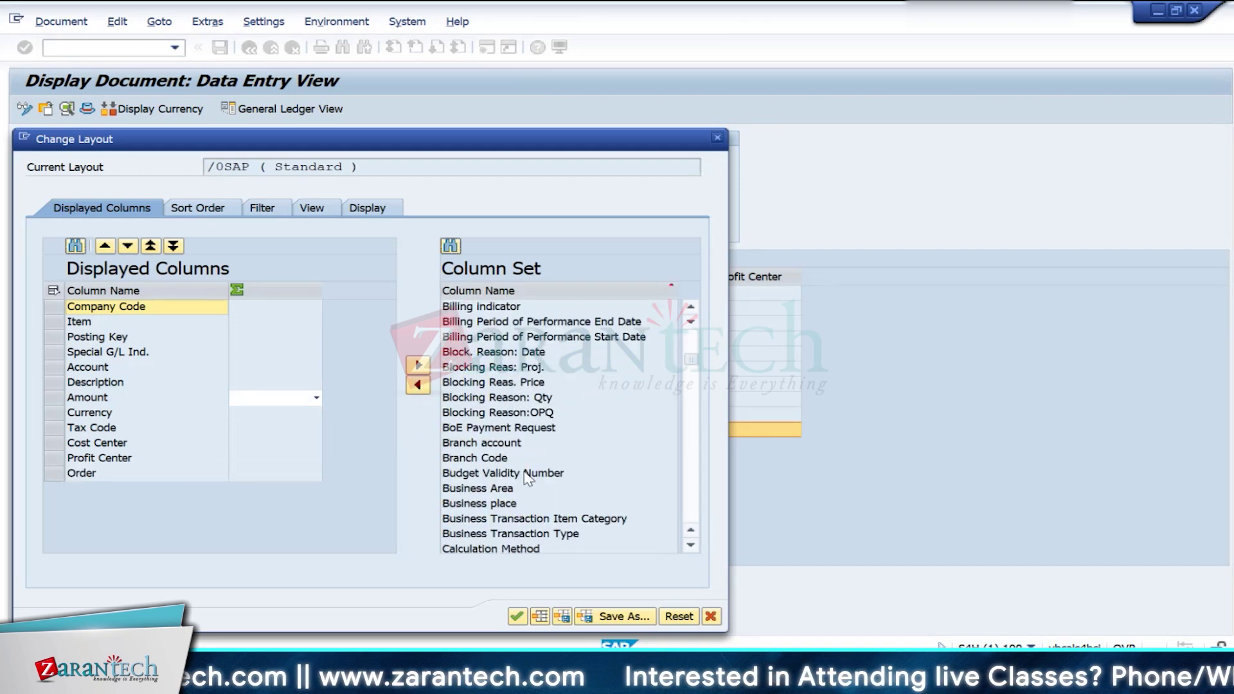
scroll(526, 477, down, 20)
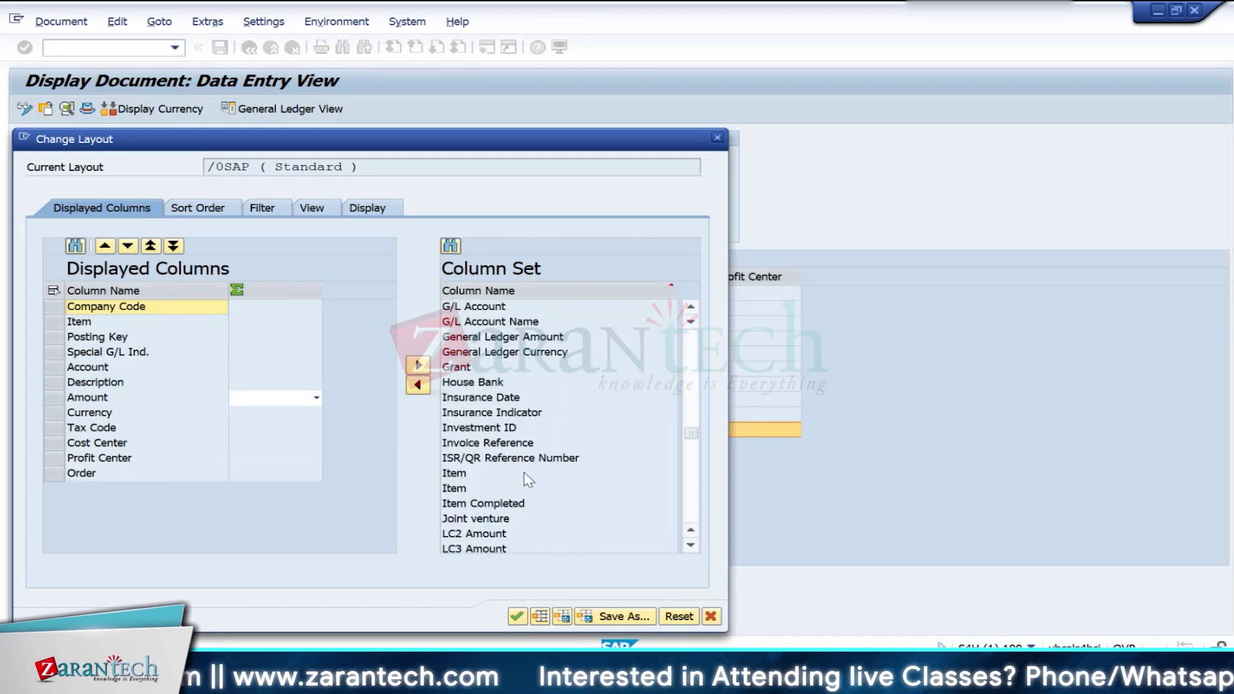
scroll(525, 478, down, 5)
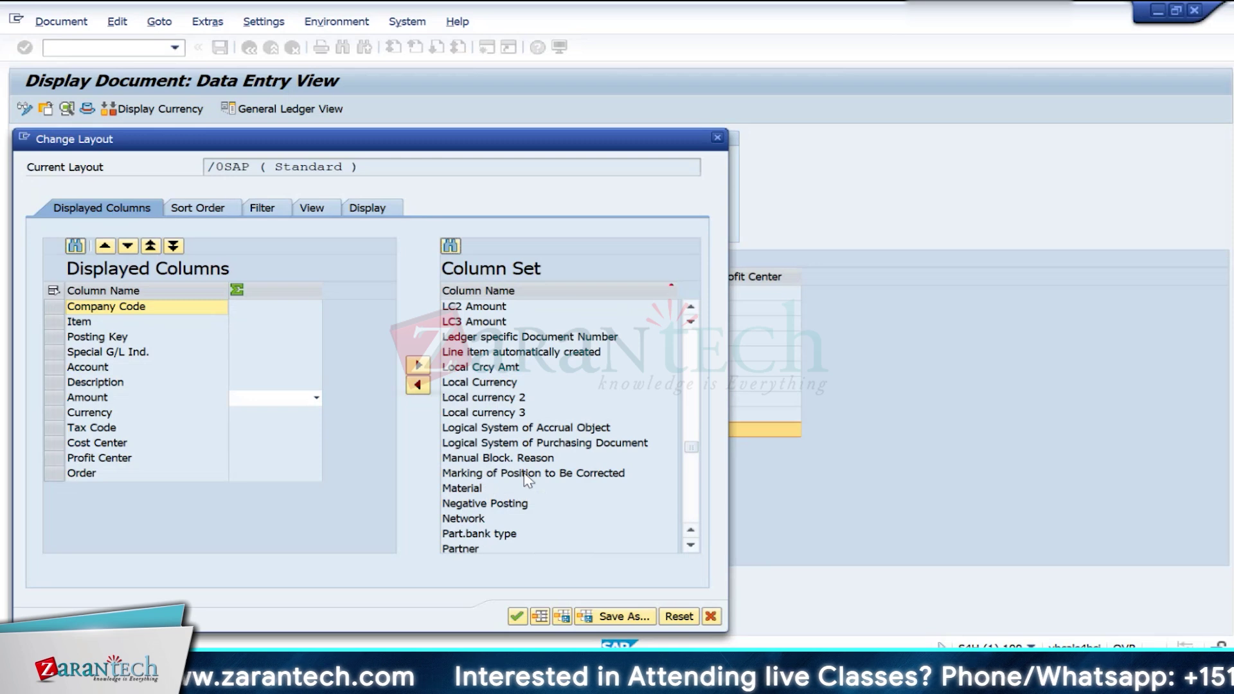
click(453, 490)
click(418, 366)
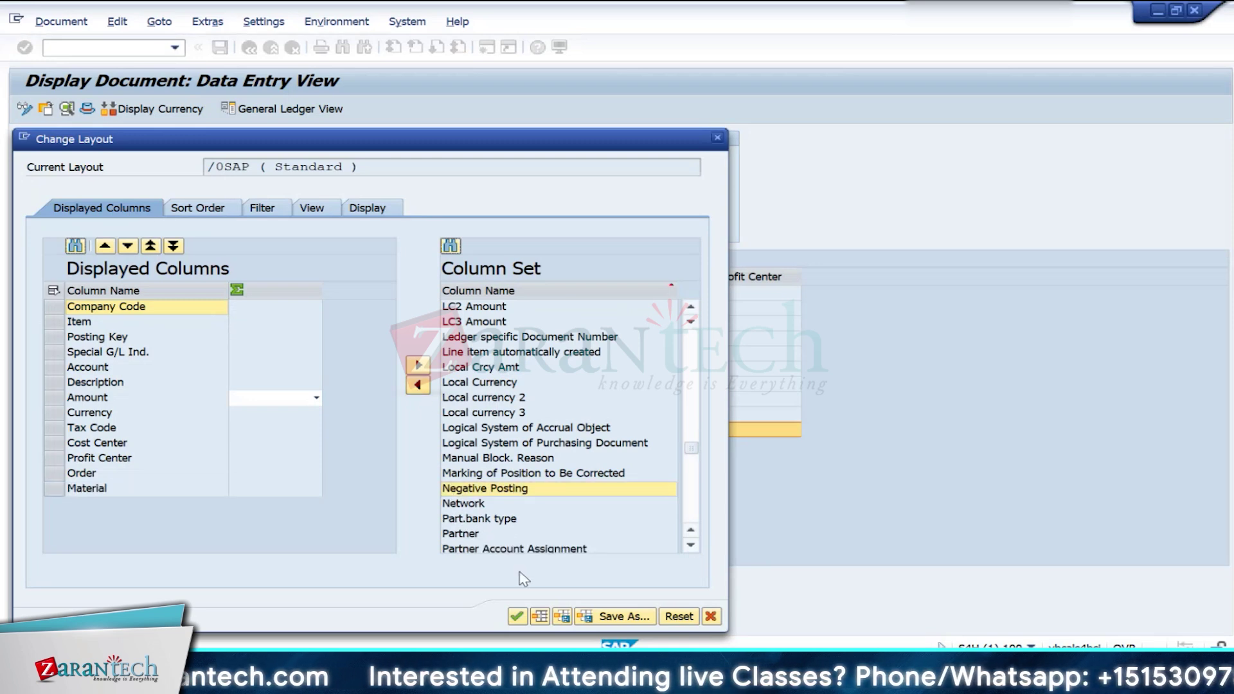
click(516, 616)
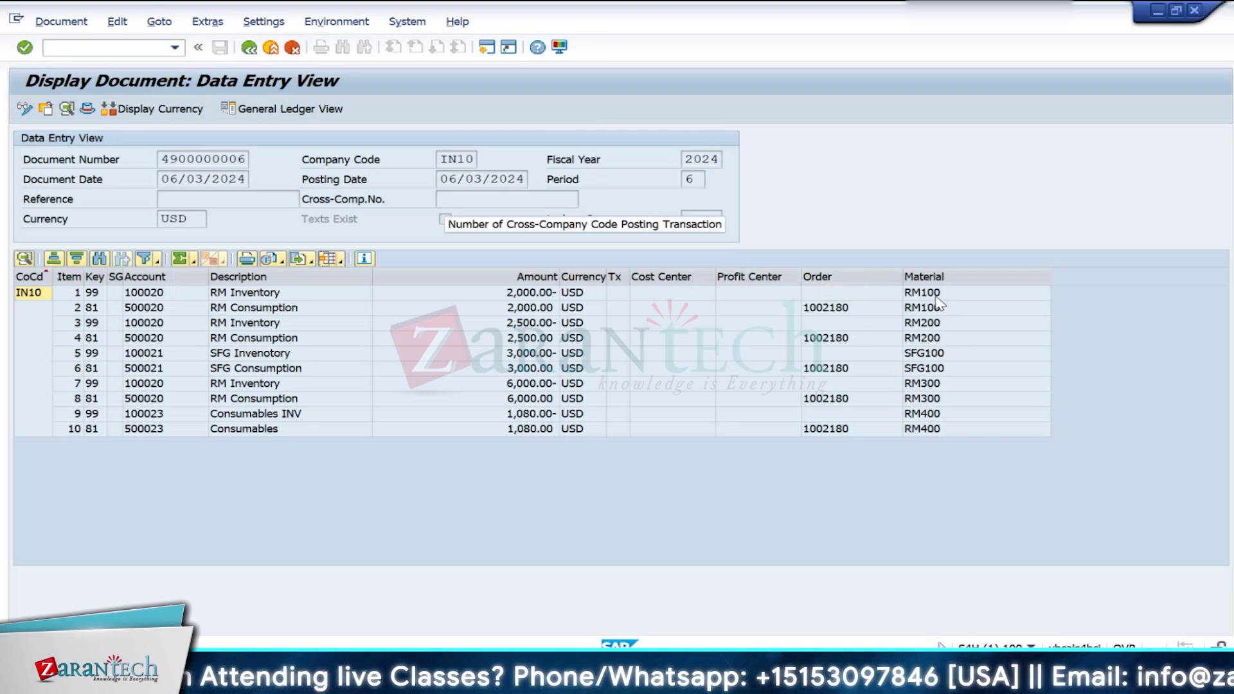
Step: Check which inventory and consumption accounts are posted for each material, including RM100, RM200, SFG100 and RM300
drag(933, 295, 925, 338)
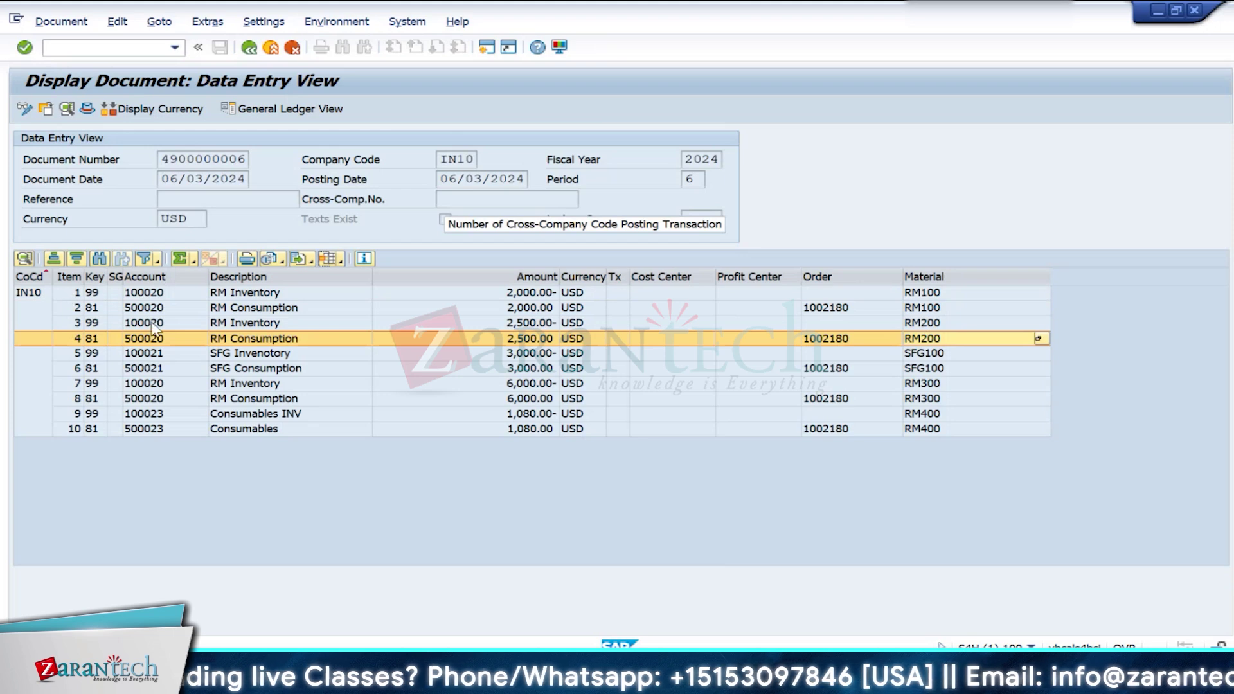
click(155, 310)
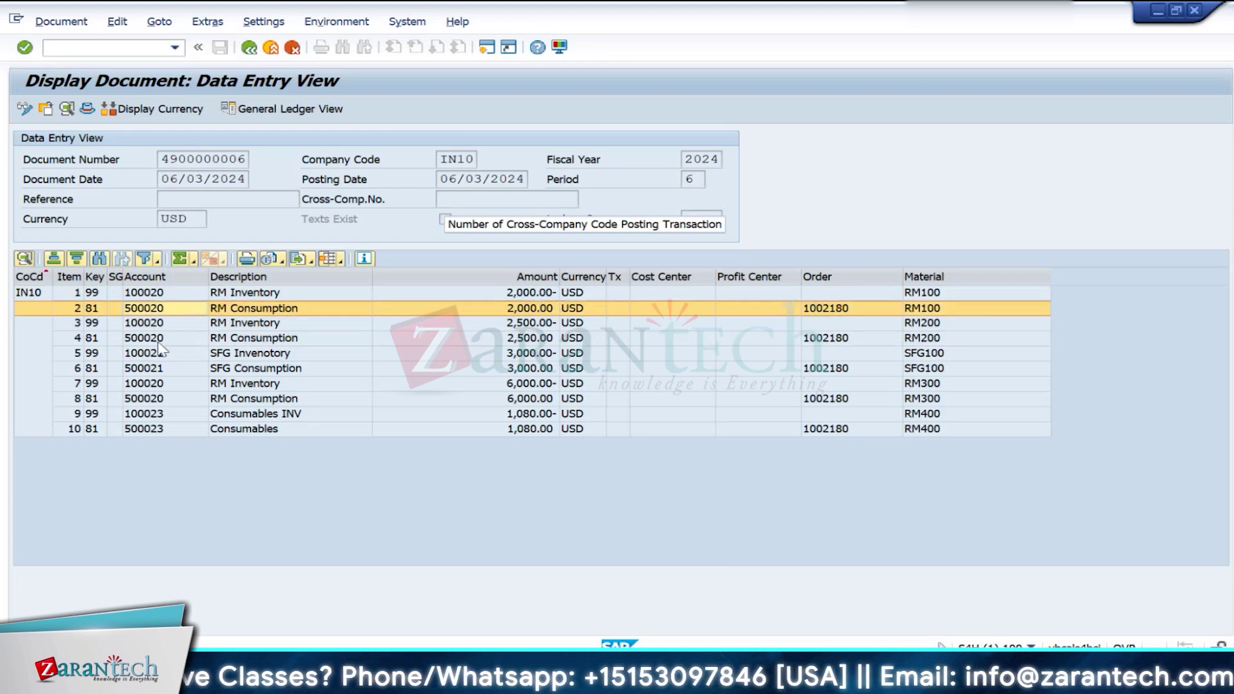
click(159, 340)
click(177, 310)
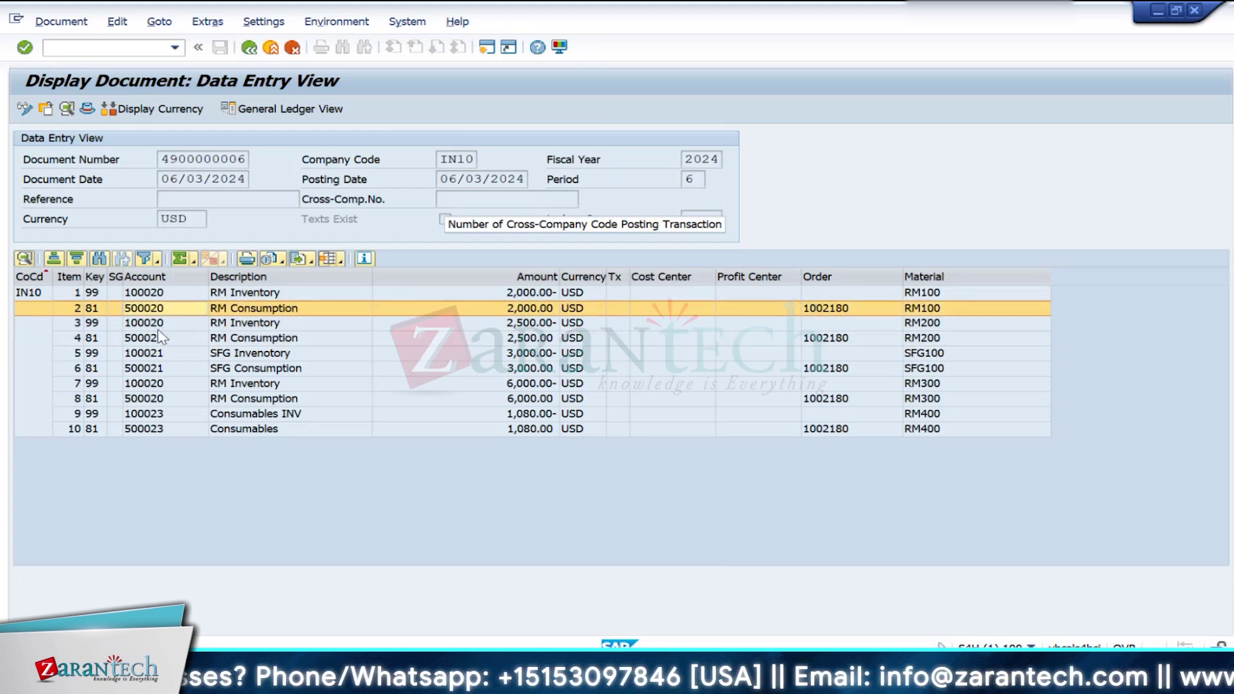
click(913, 354)
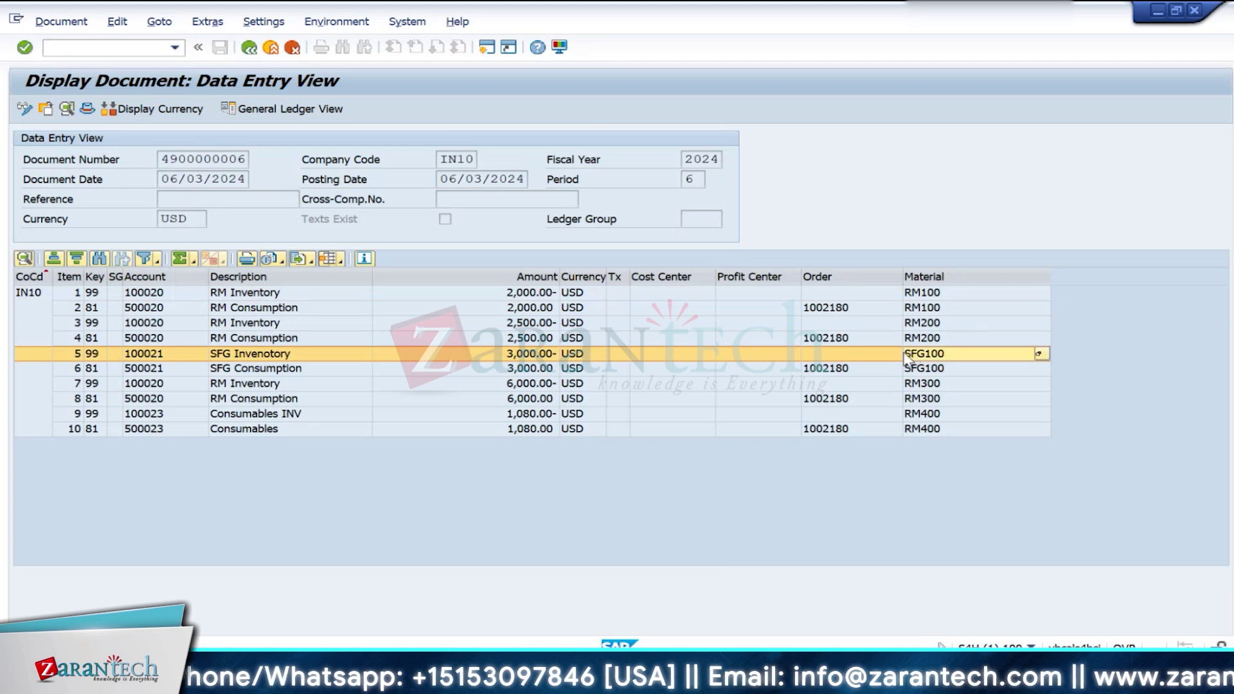
click(173, 355)
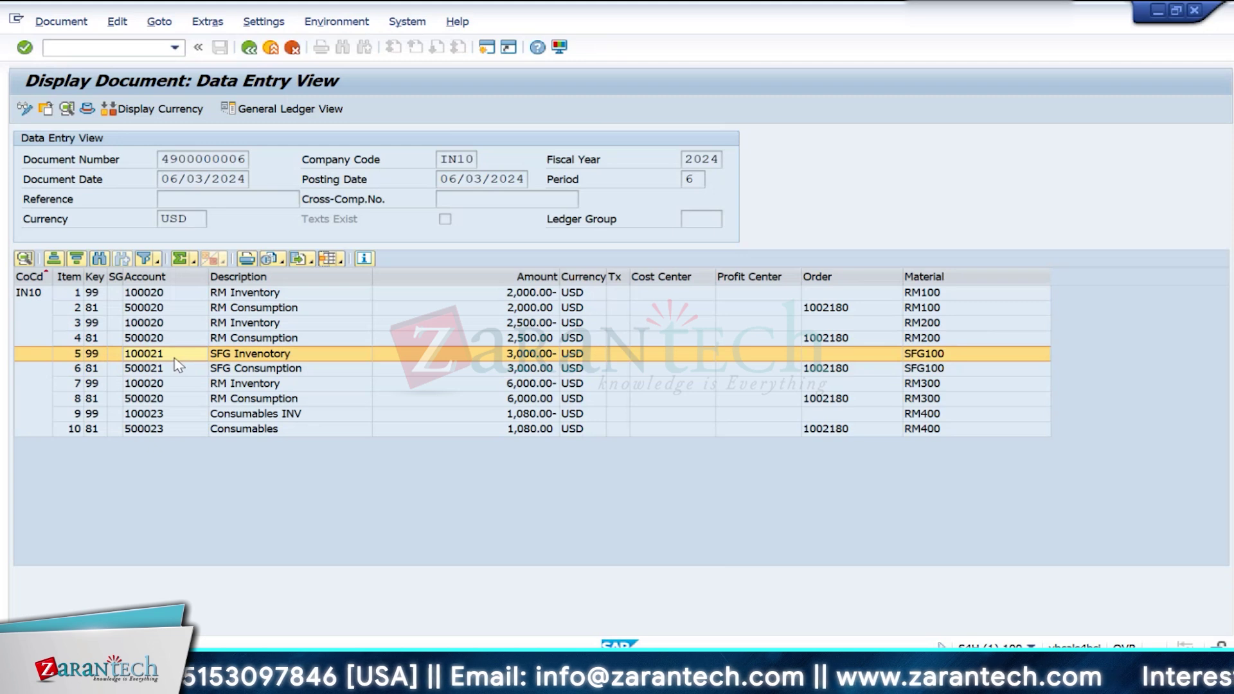
click(173, 373)
click(217, 386)
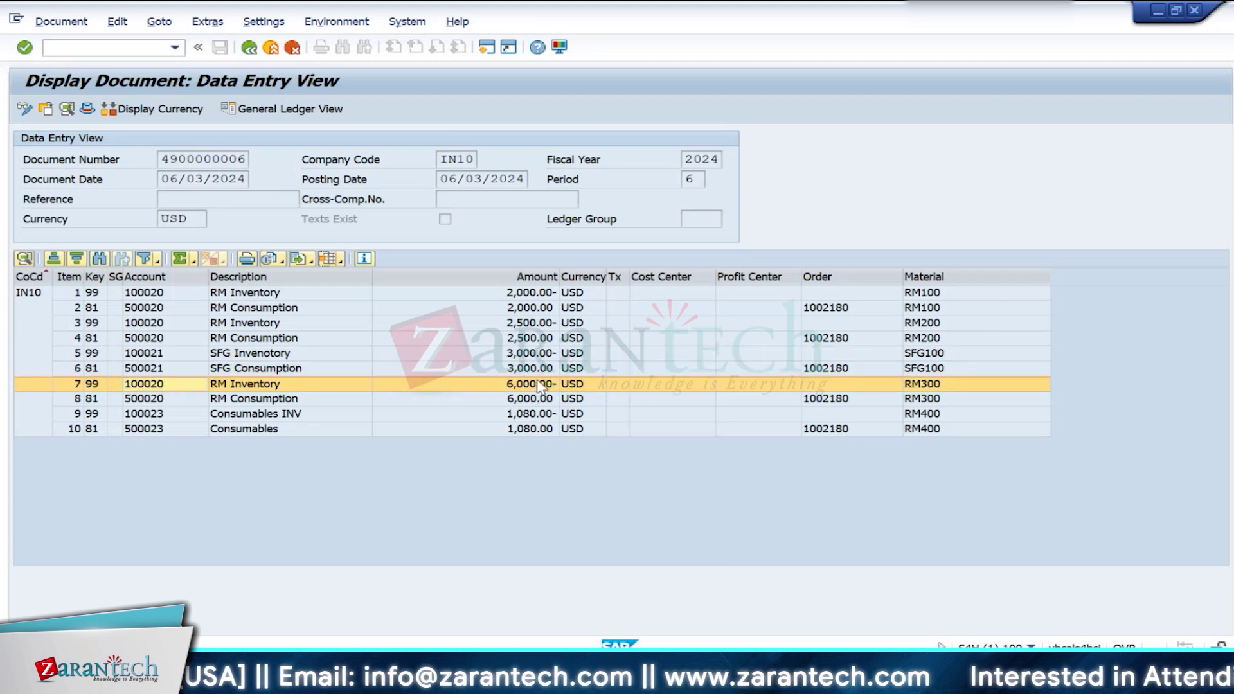
Step: Check the production order assigned to each consumption line item in the accounting document
click(846, 313)
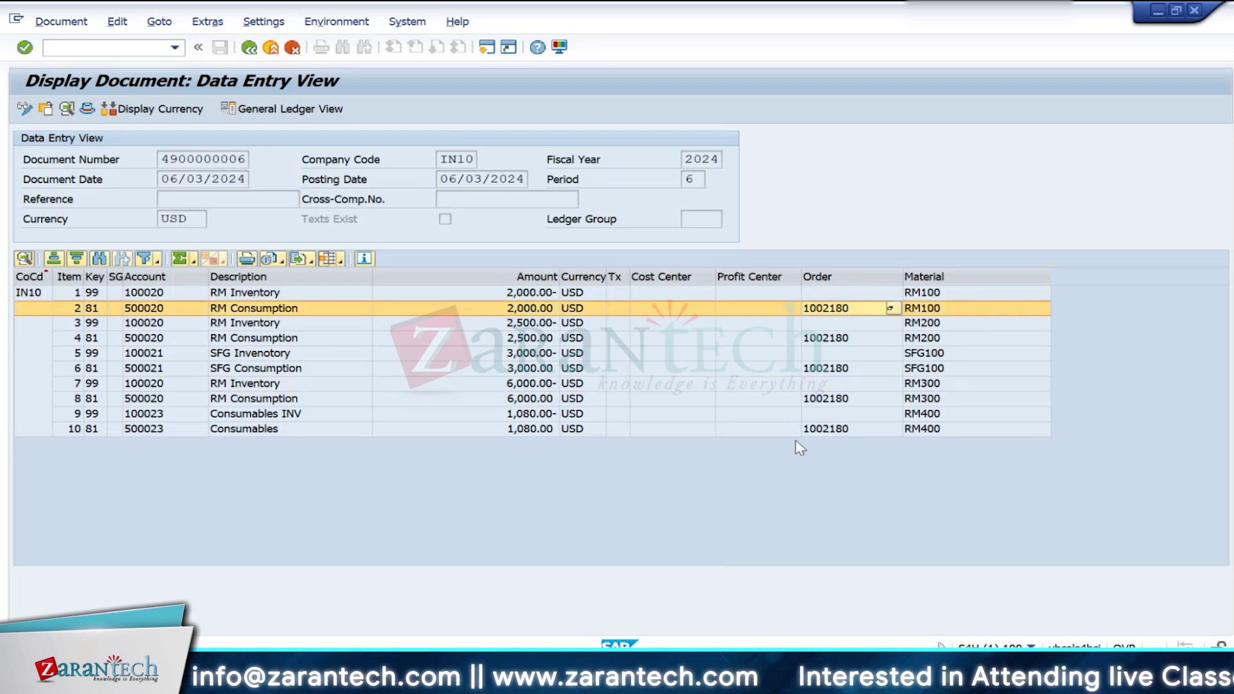
click(838, 429)
click(839, 370)
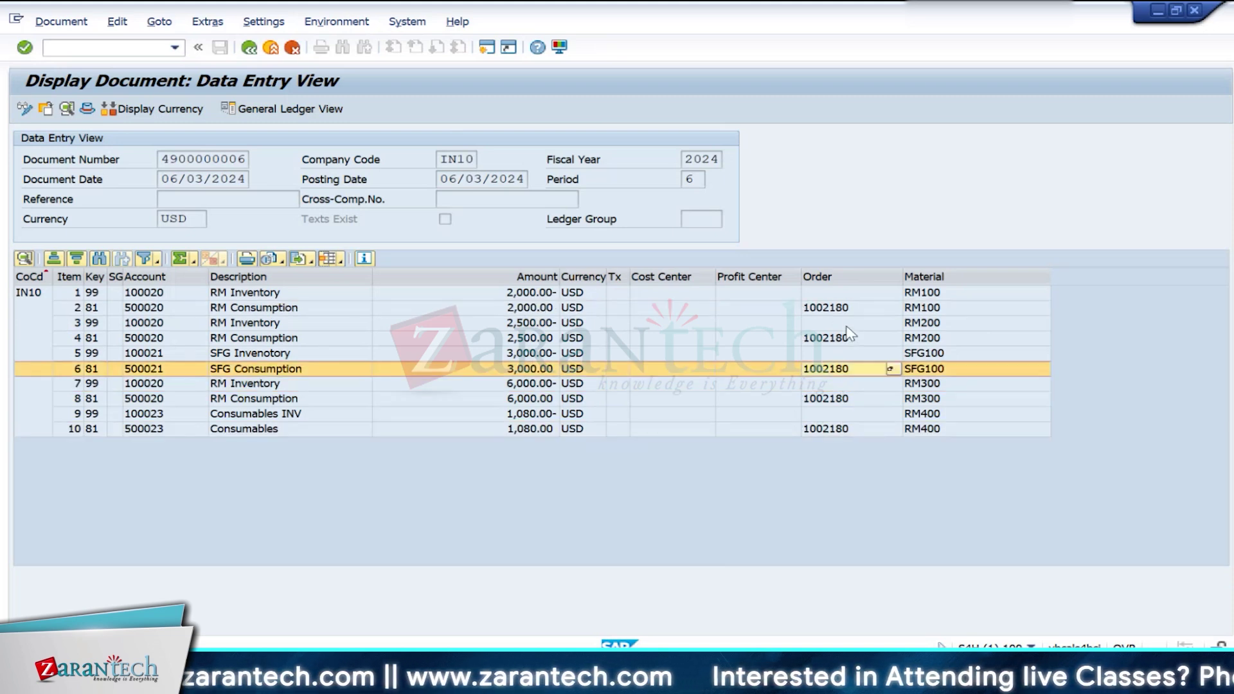
click(855, 322)
click(830, 309)
click(855, 369)
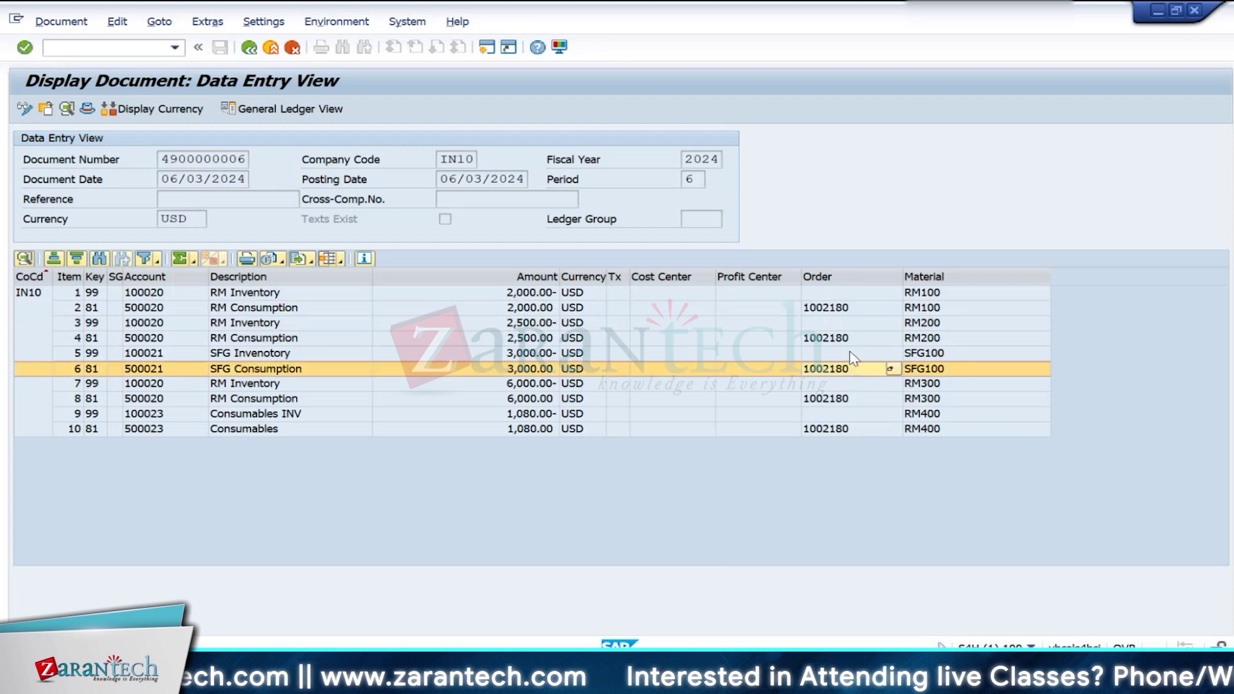
click(847, 399)
click(847, 430)
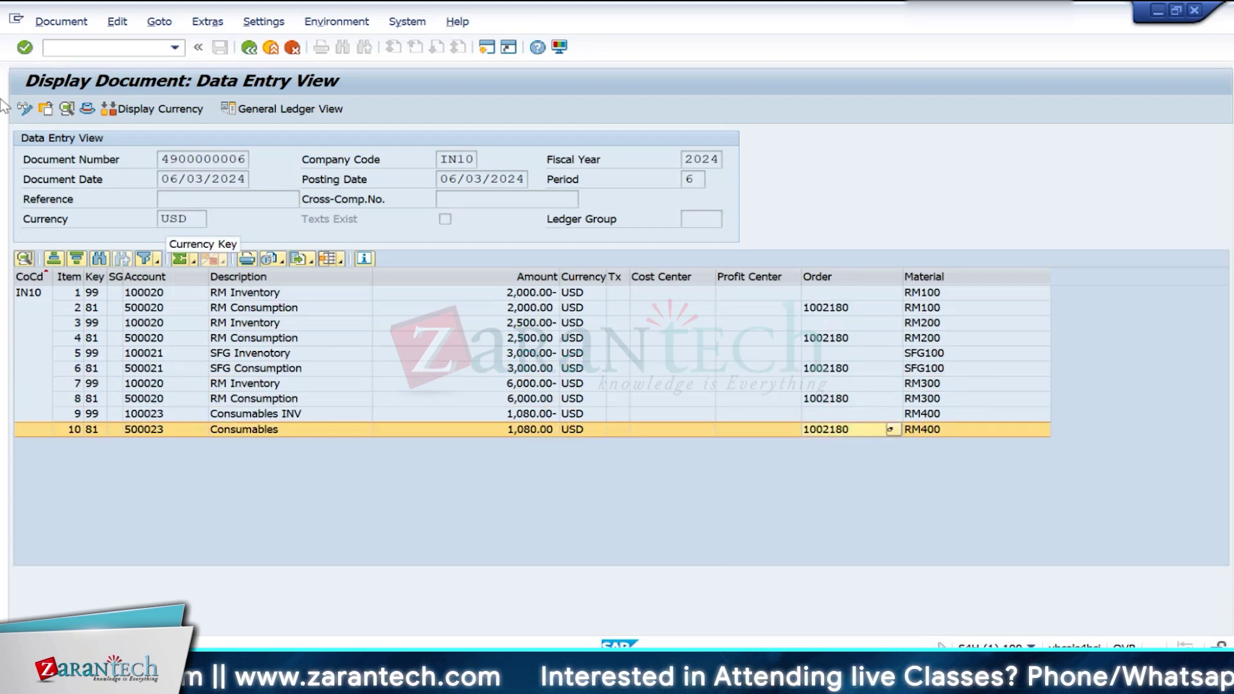
Step: Switch to the session showing the FG100 production order, return to its header and open the cost analysis
key(alt+Tab)
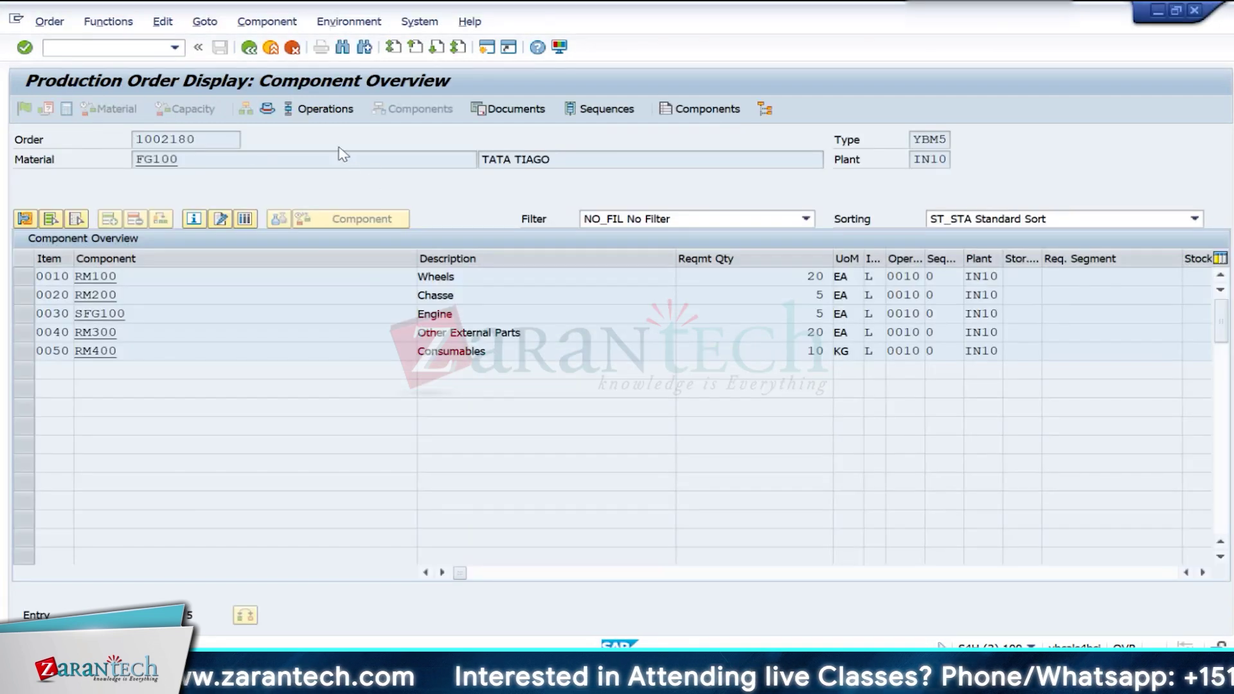
click(249, 47)
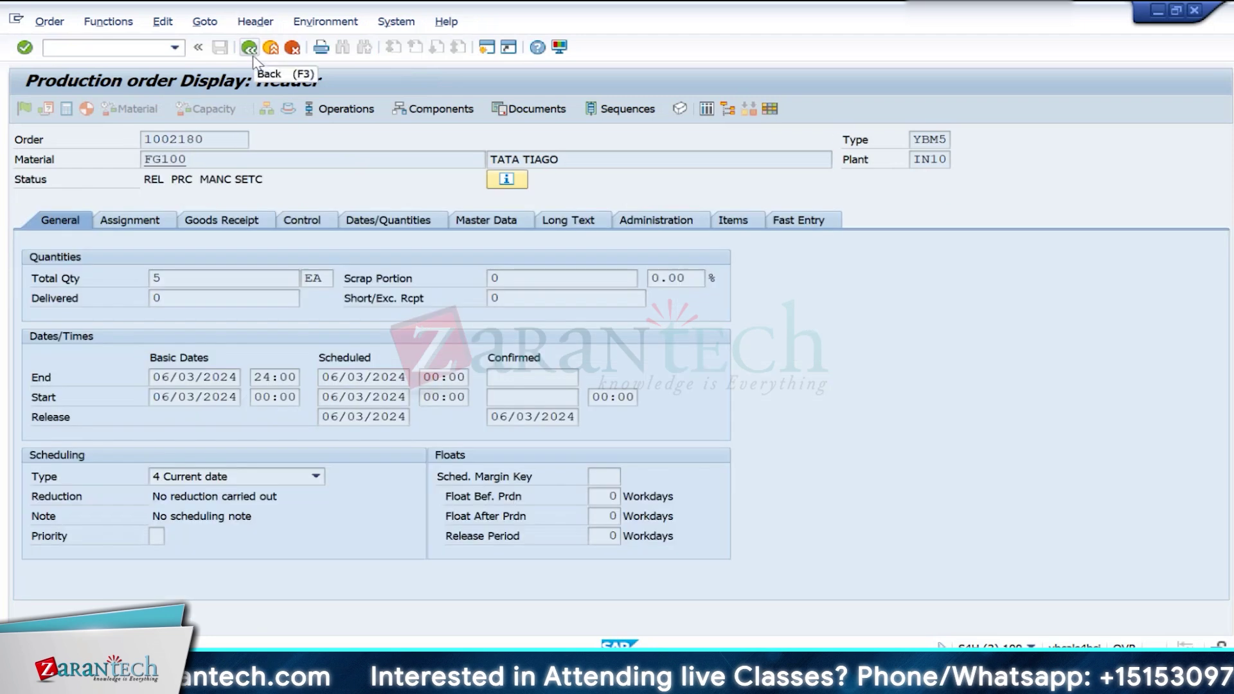
click(204, 21)
mouse_move(284, 104)
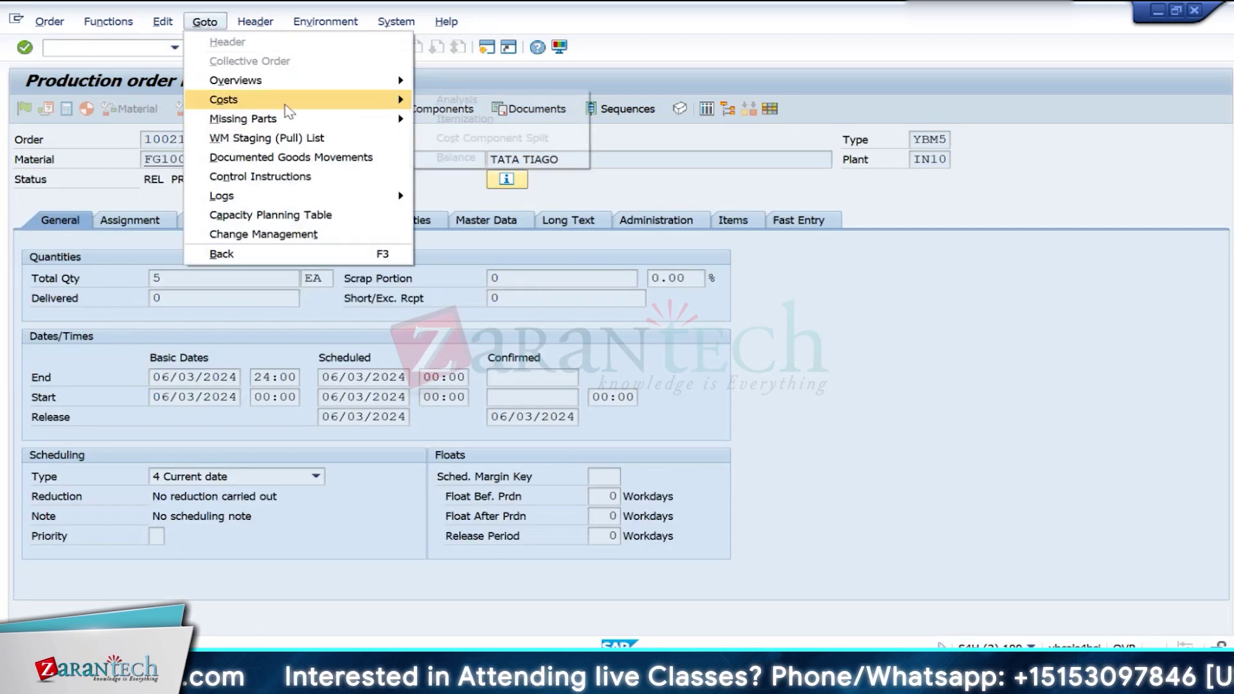
click(443, 99)
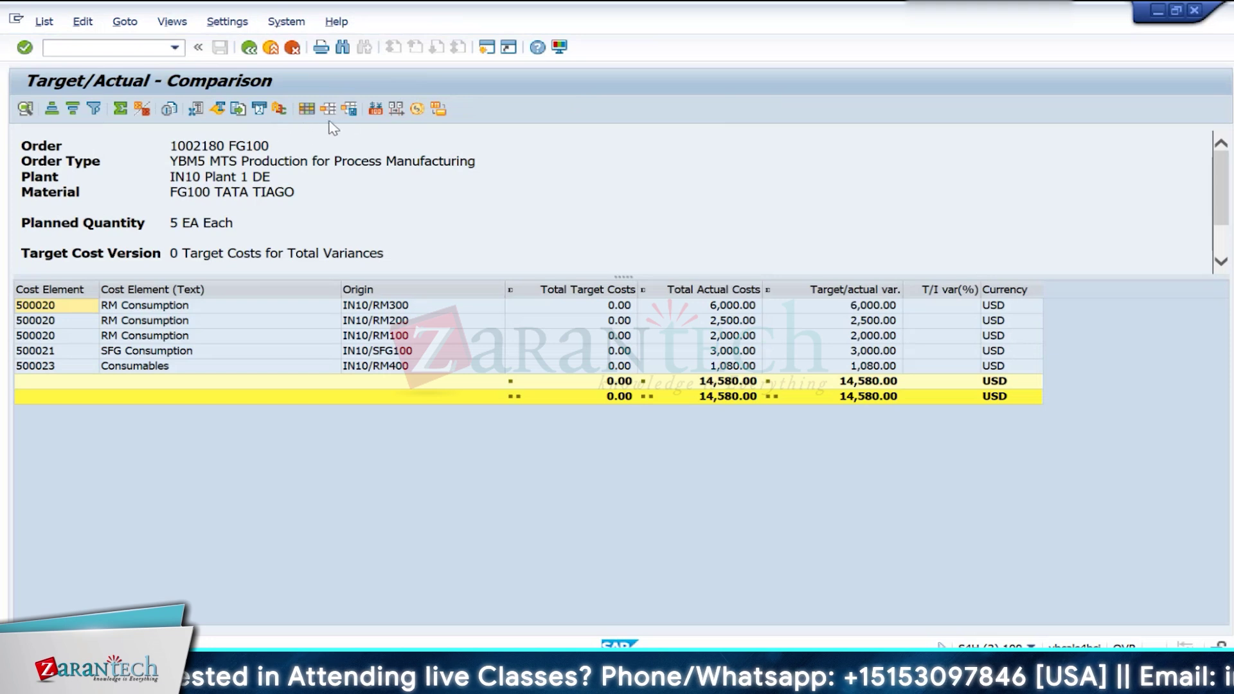
Step: Show the cost analysis in the Cost Trend layout and compare planned and actual goods issue costs, especially for Consumables
click(328, 108)
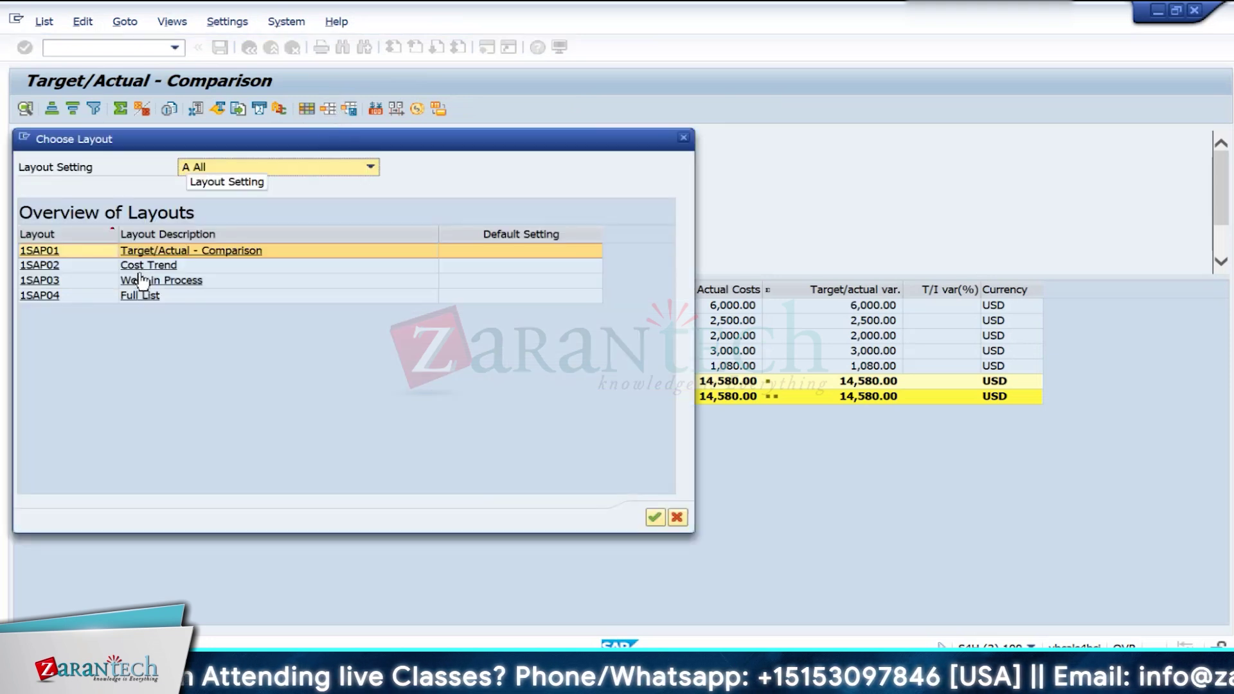
click(147, 265)
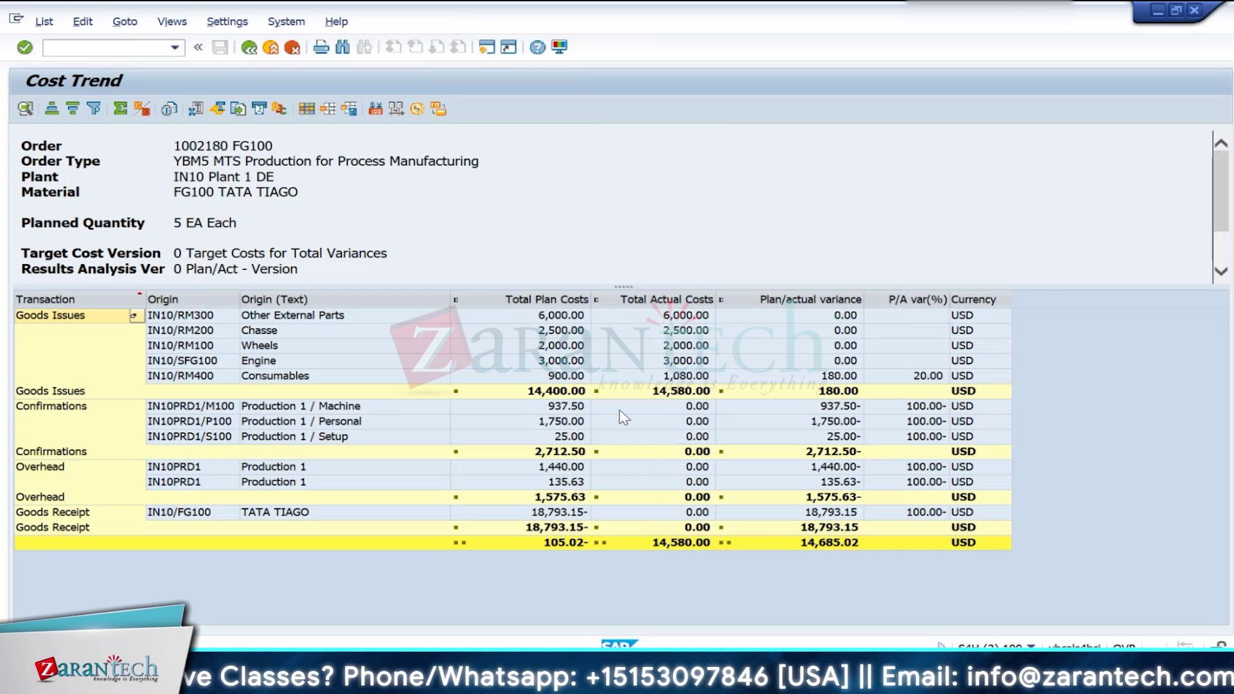
click(651, 381)
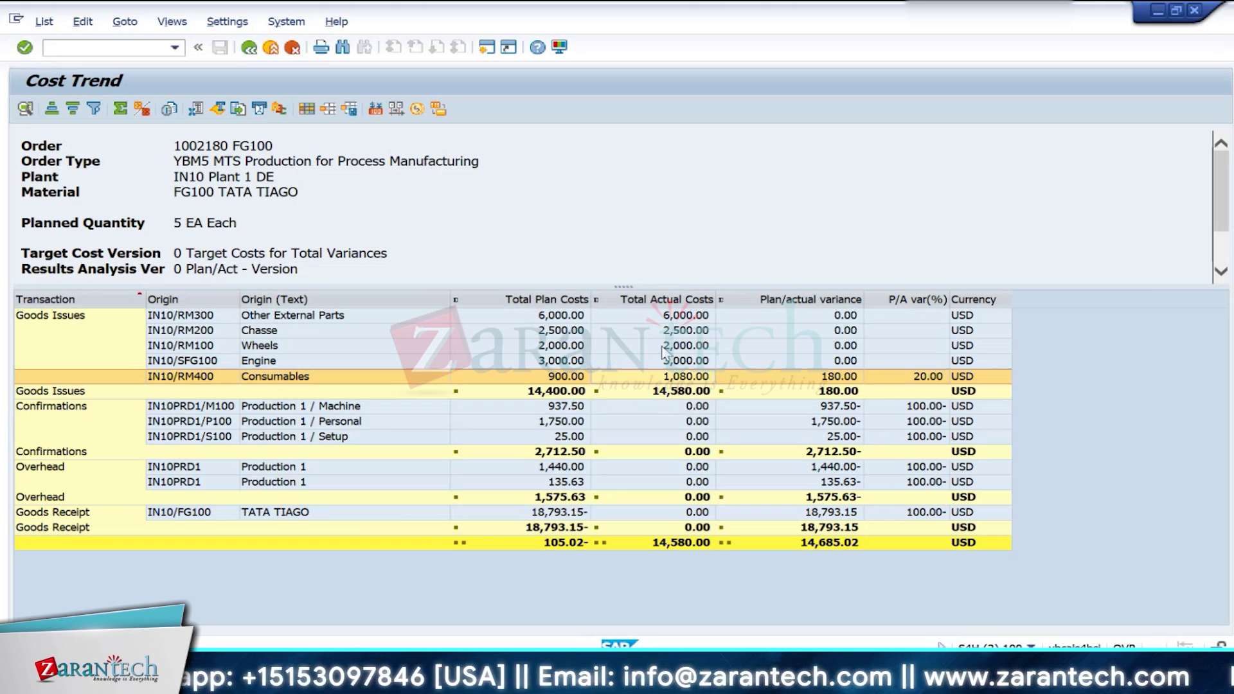
click(672, 315)
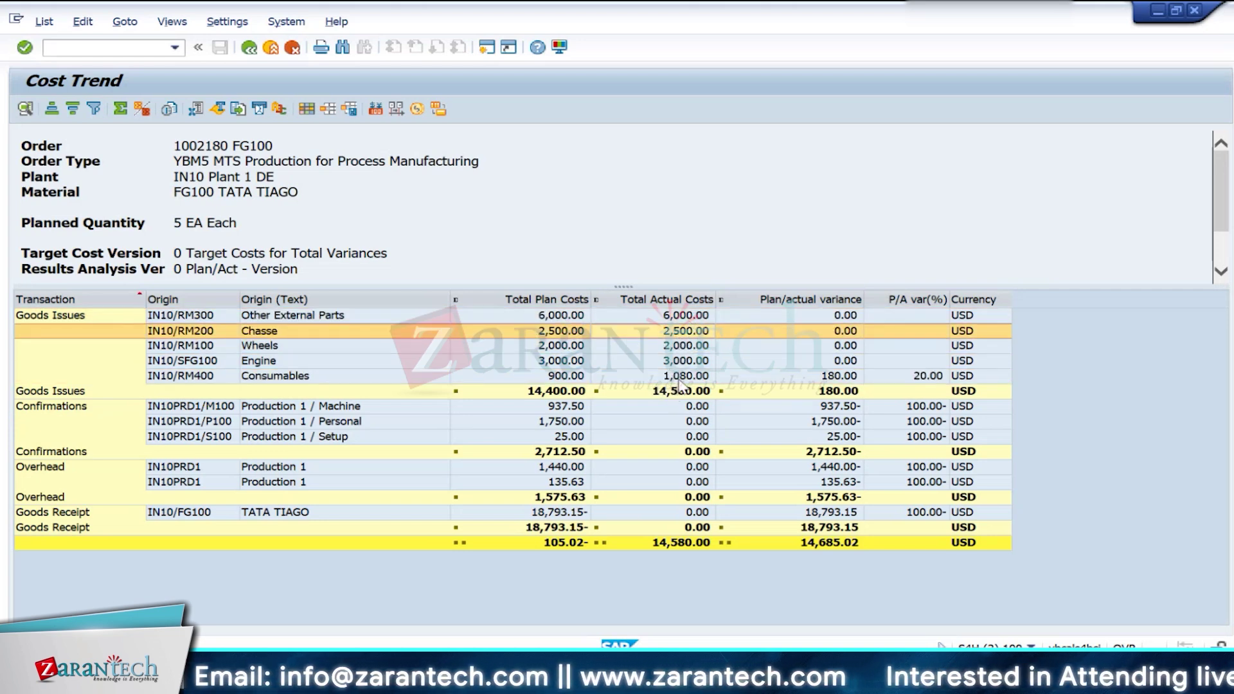
click(681, 380)
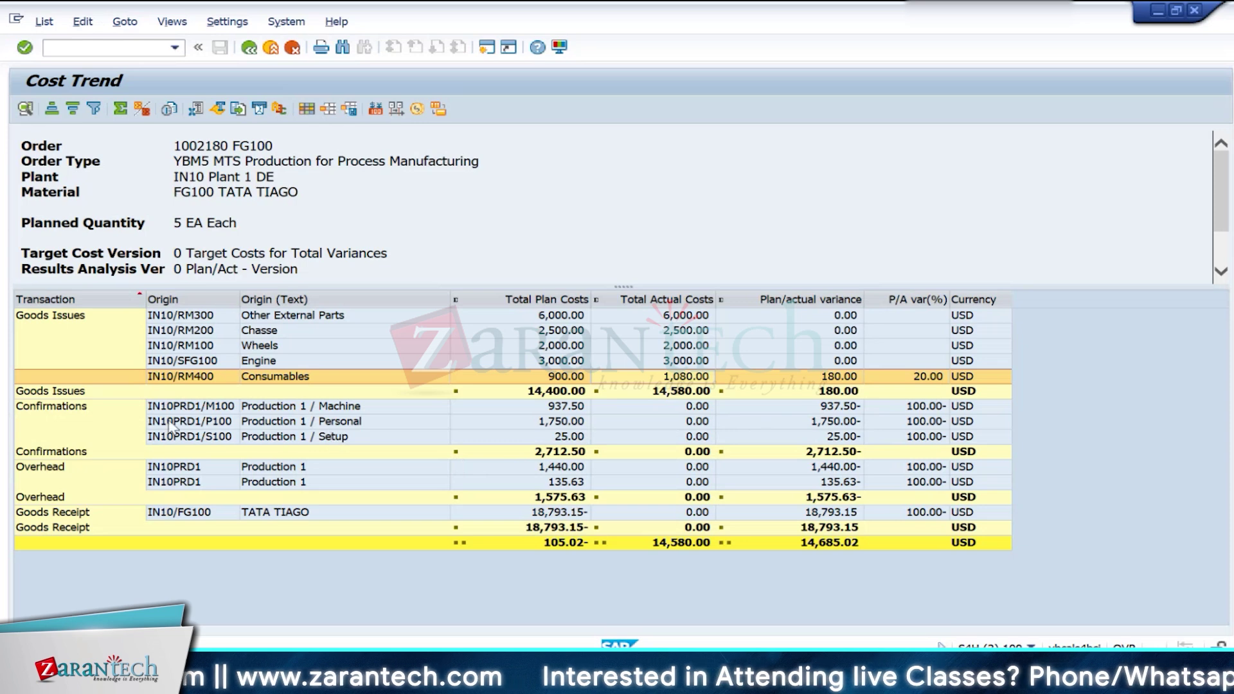
Step: Compare planned and actual costs of the Machine and Personal confirmation lines in the cost trend report
click(135, 423)
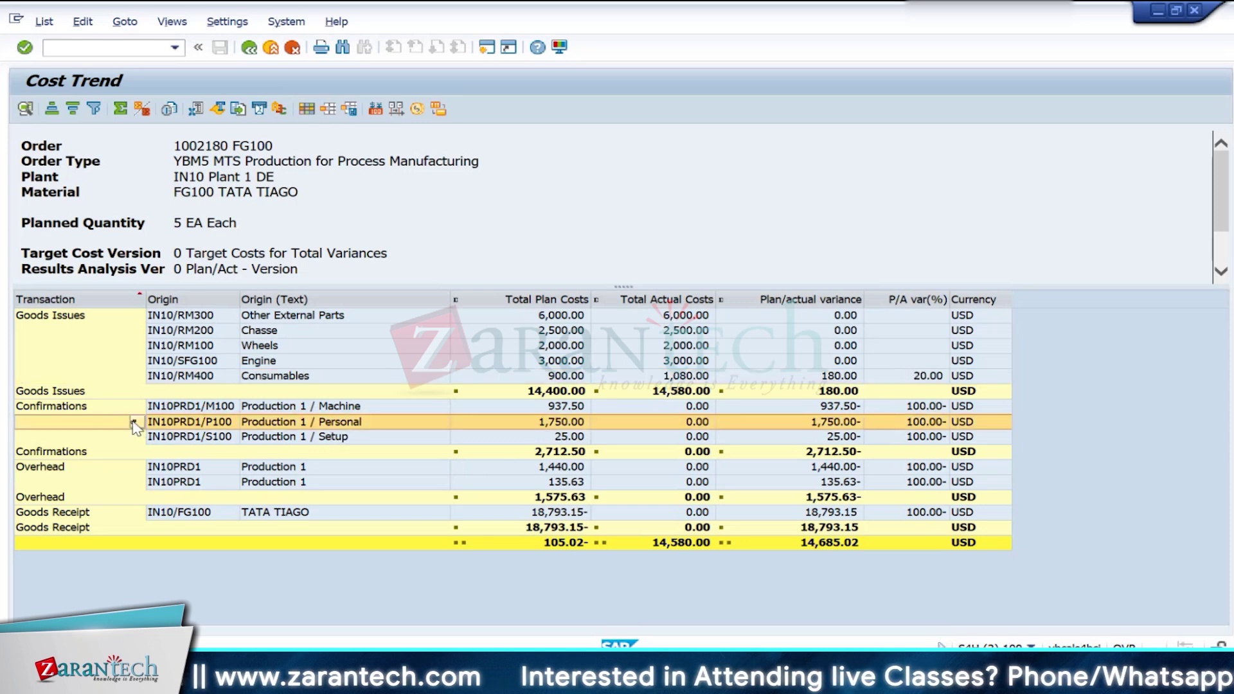
click(696, 403)
click(681, 423)
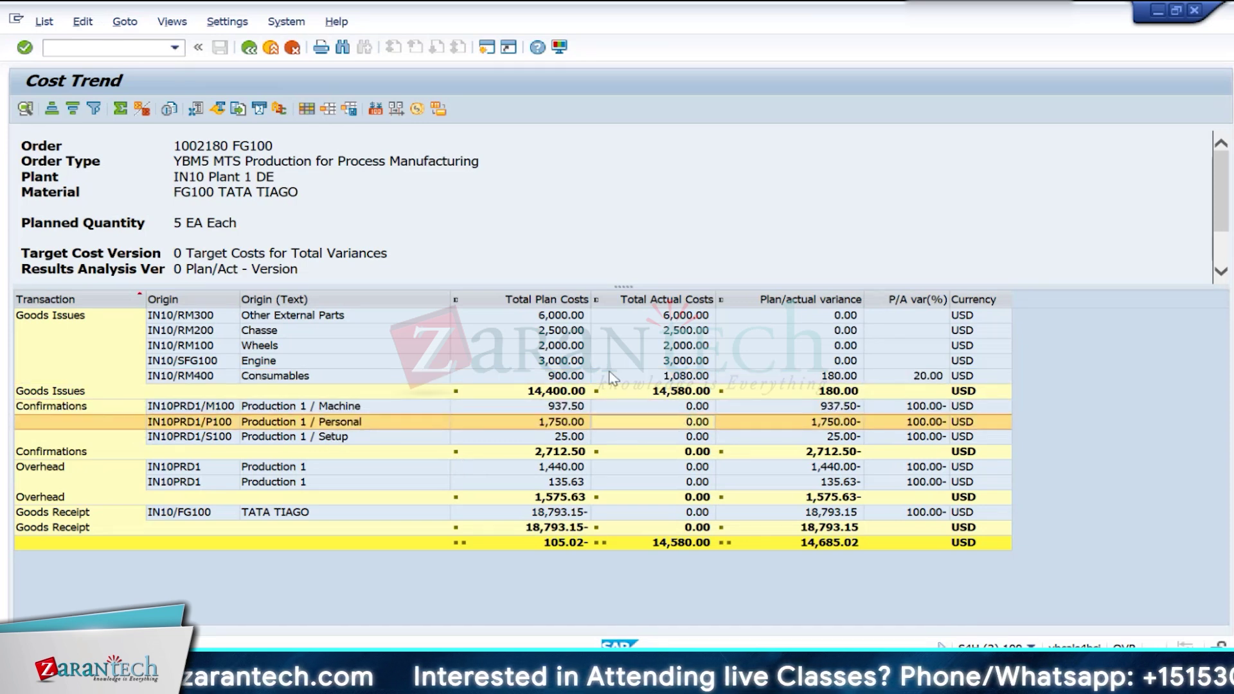
Step: Open the production order time ticket transaction CO11N in a new session
click(486, 48)
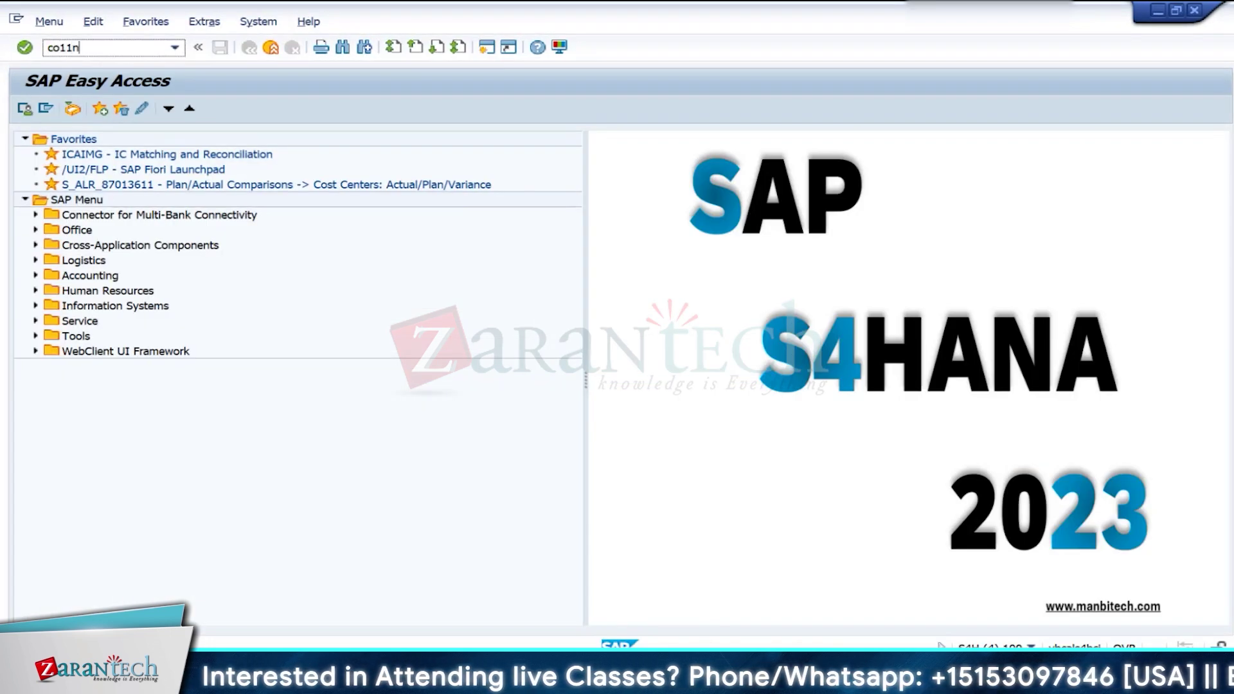
text(co11n)
key(Return)
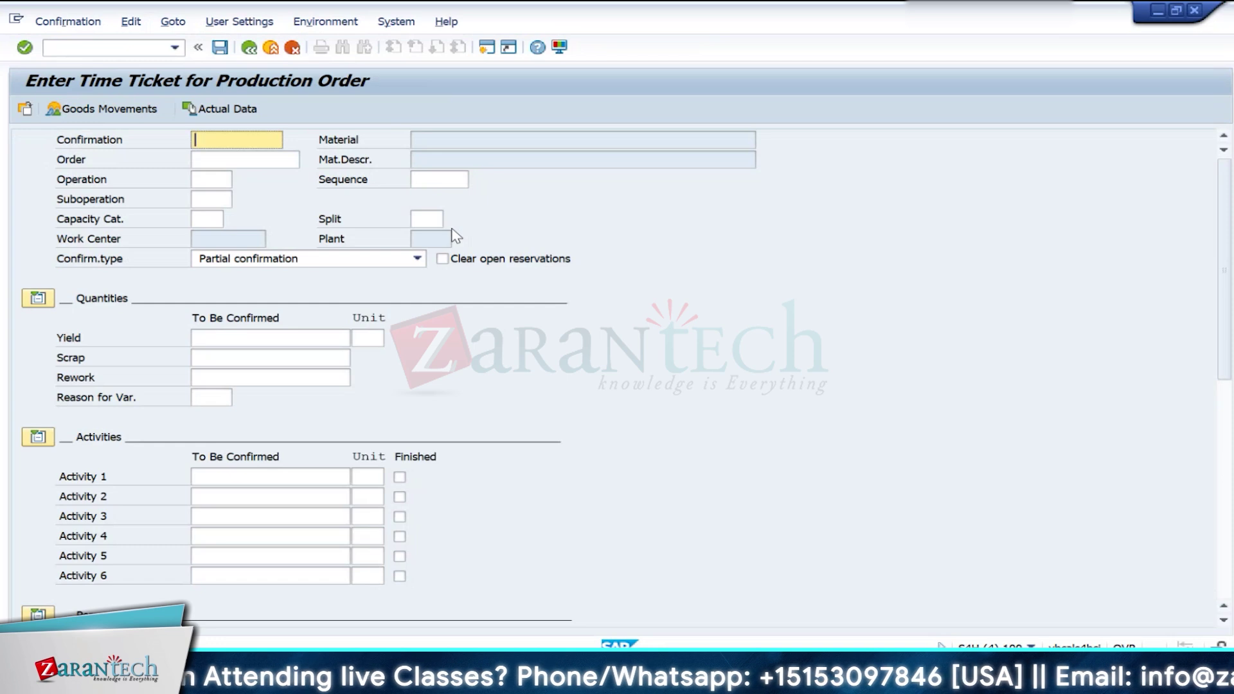
Step: Copy the FG100 production order number from the cost trend report into the time ticket's Order field
click(250, 158)
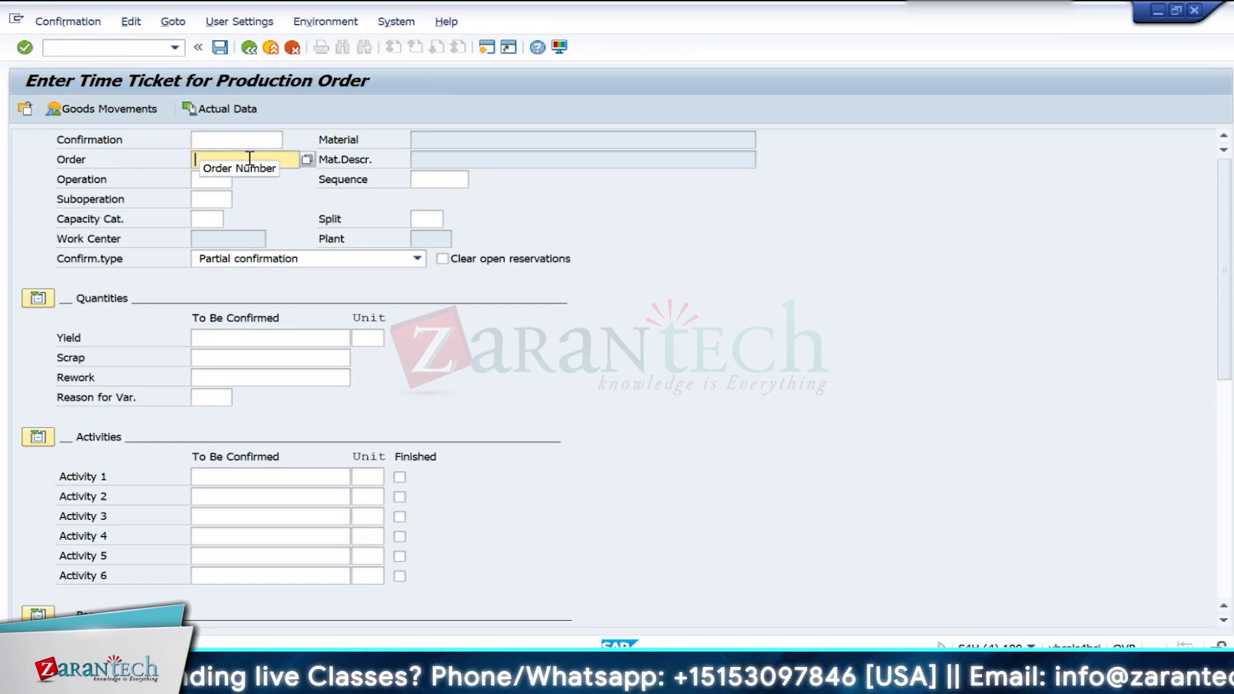
key(alt+Tab)
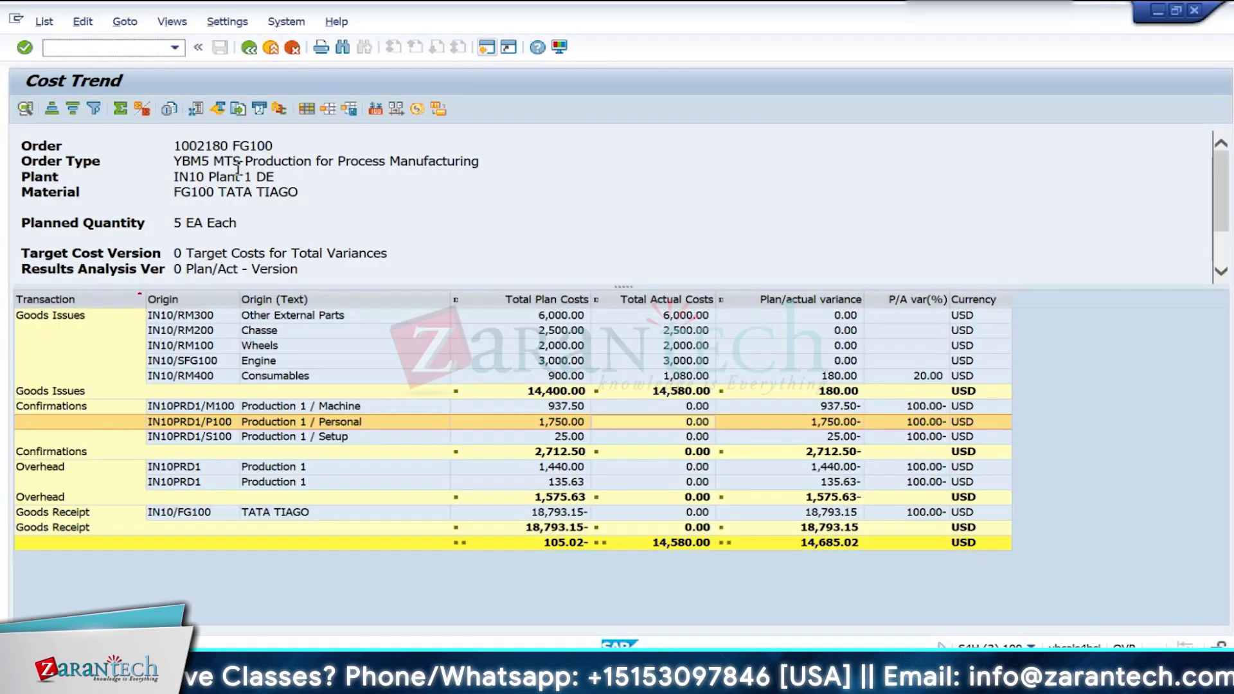
double_click(183, 147)
key(ctrl+c)
key(alt+Tab)
key(ctrl+v)
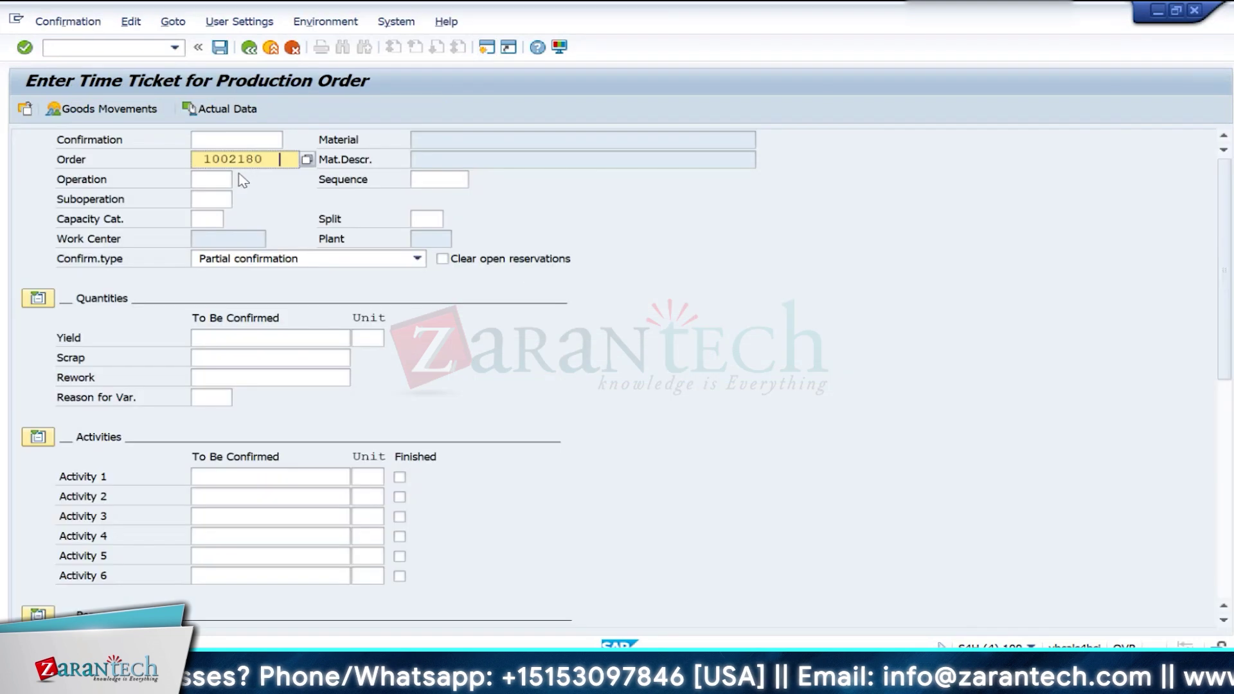
key(Return)
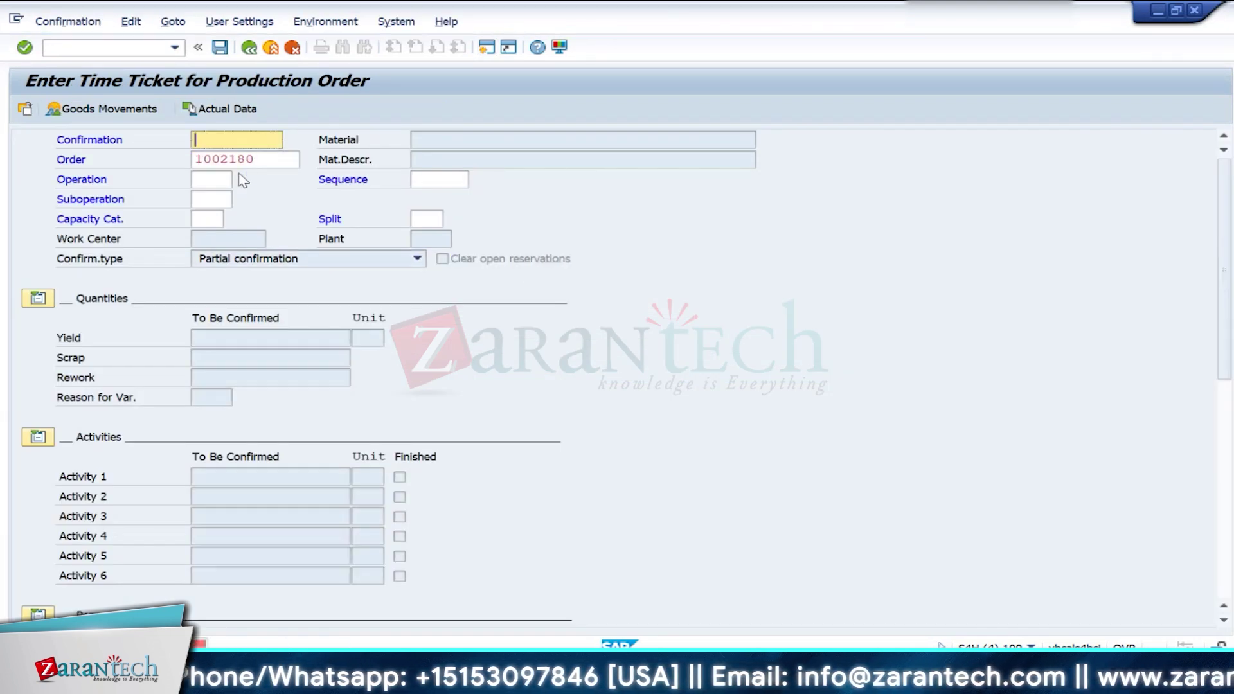
Step: Choose operation 0010 for Assembly 1 on the time ticket and load its proposed actual data
click(229, 180)
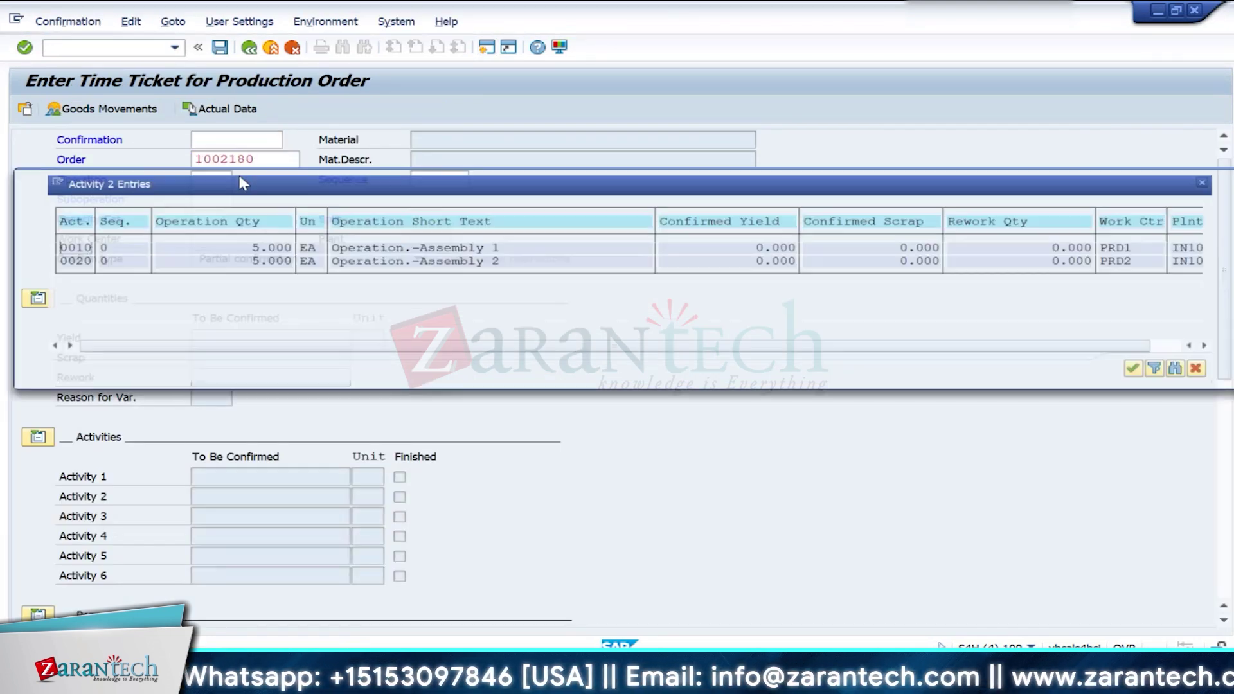
key(F4)
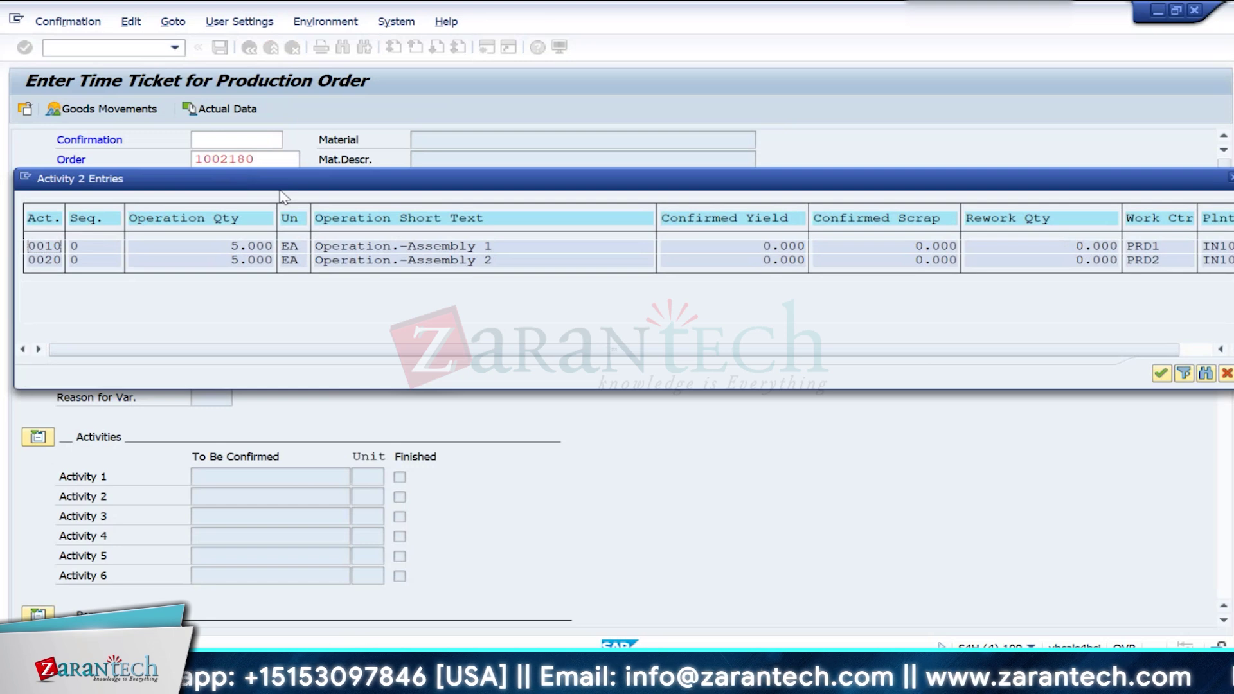
drag(329, 187, 632, 171)
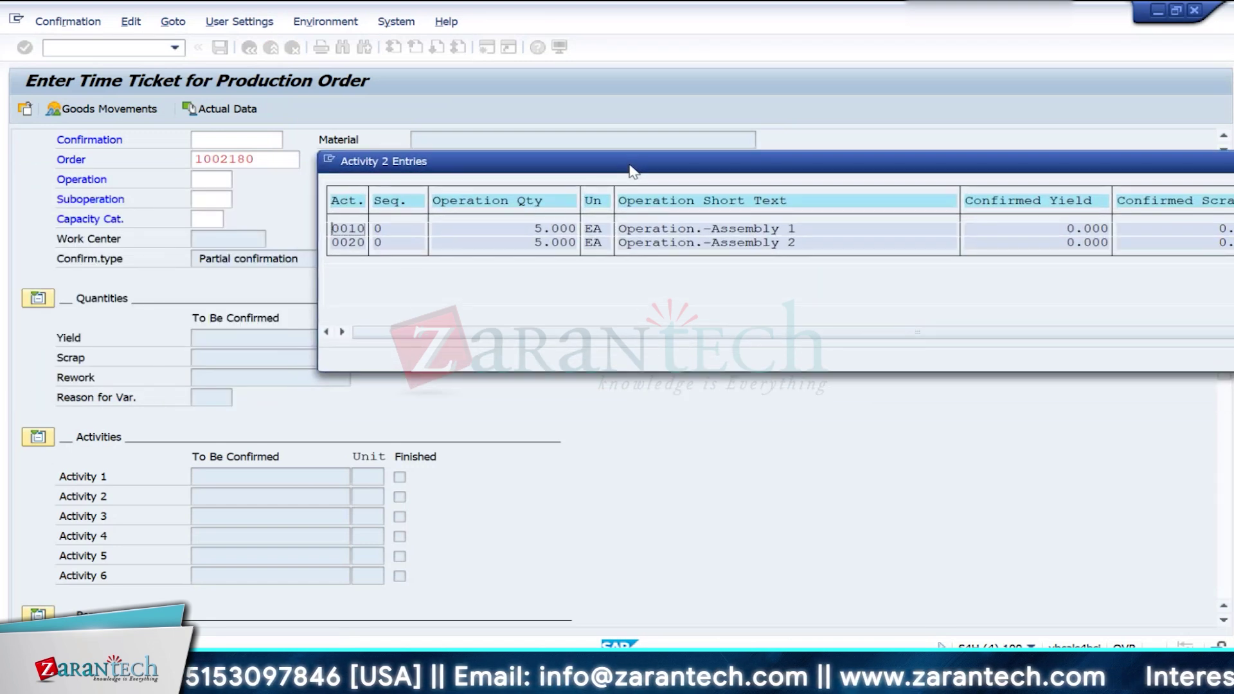
double_click(358, 230)
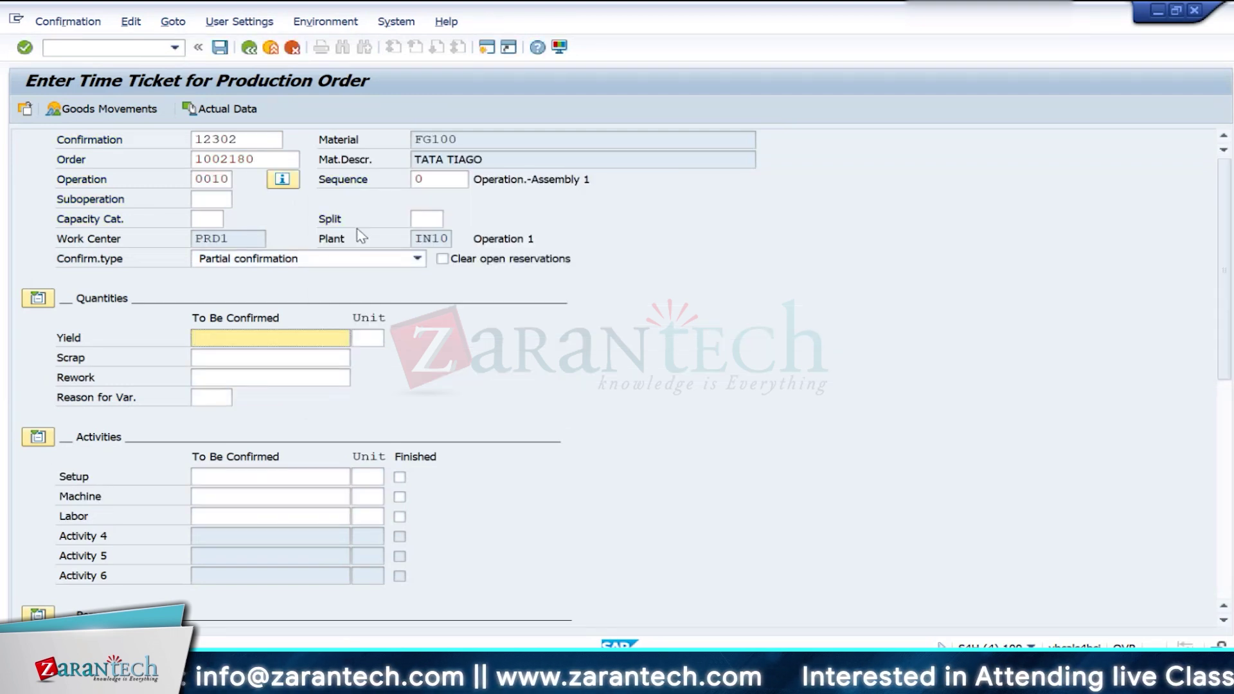
click(239, 113)
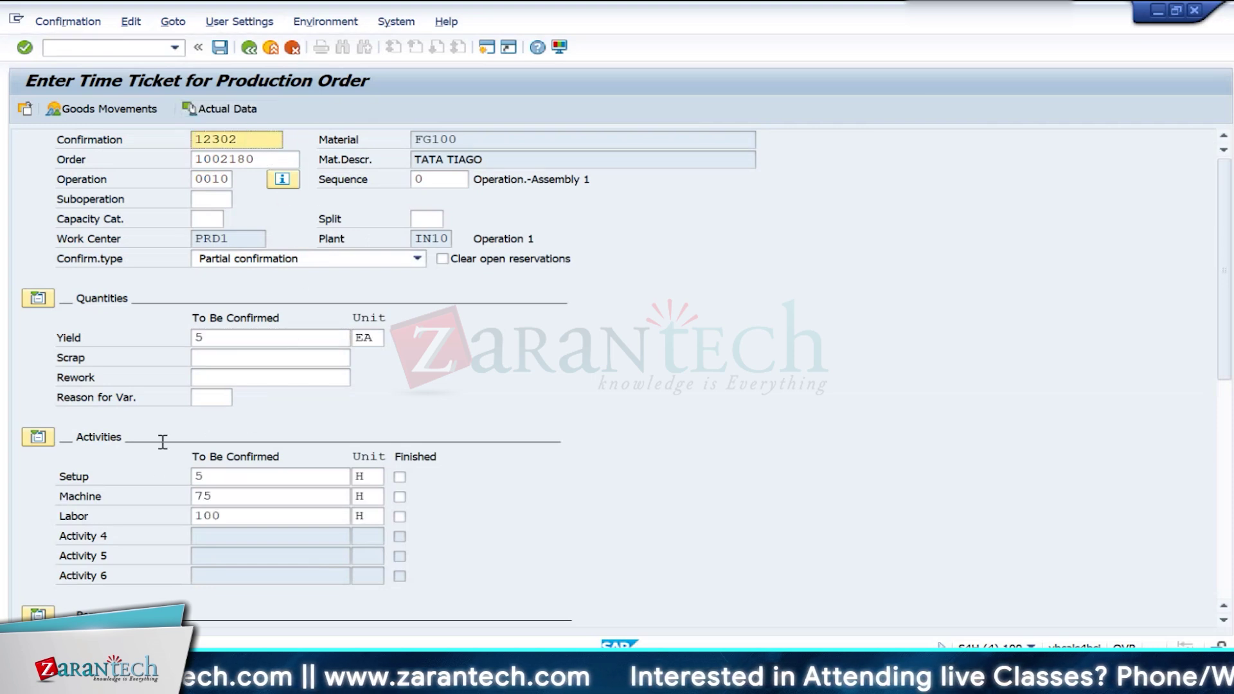
Step: Set the Machine activity to 80 H and Labor to 110 H, and save the time ticket
click(231, 495)
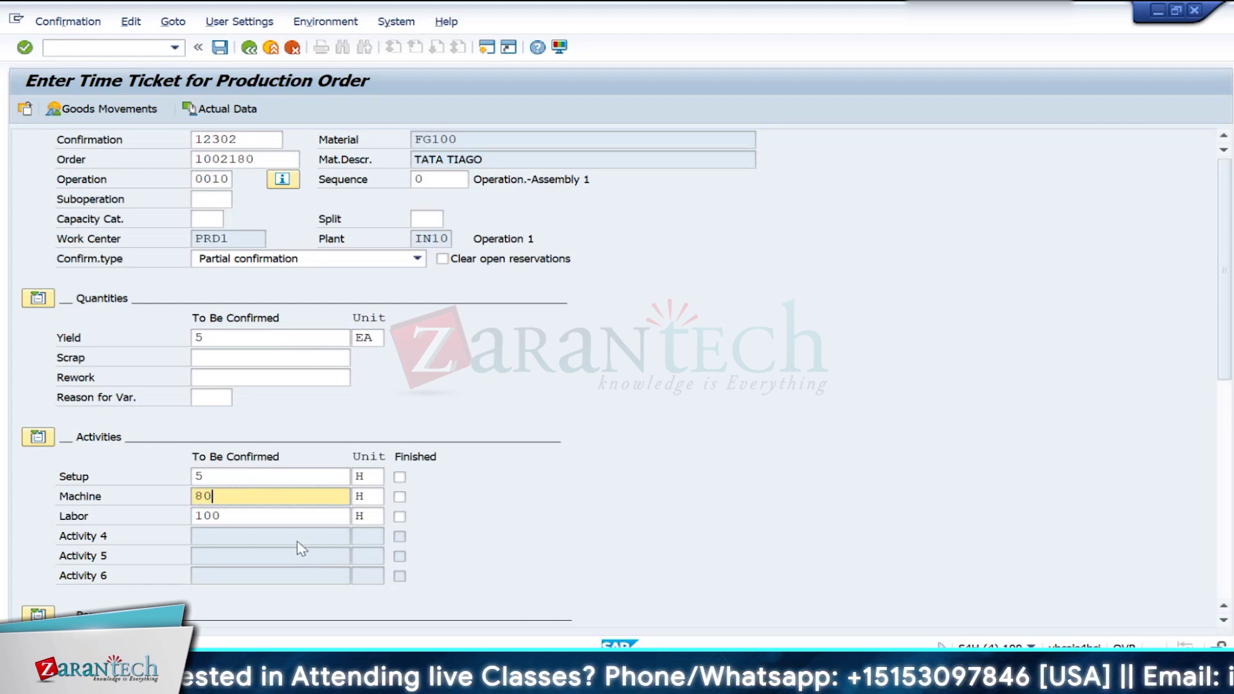
click(237, 518)
key(BackSpace)
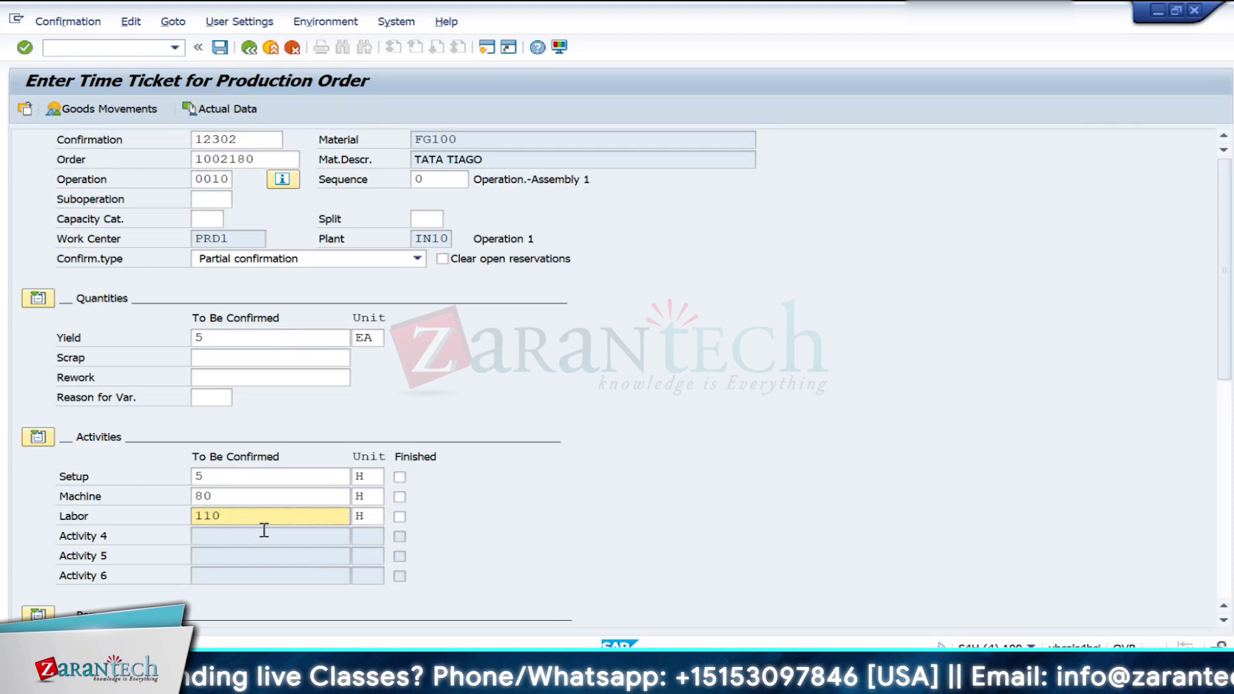
key(Return)
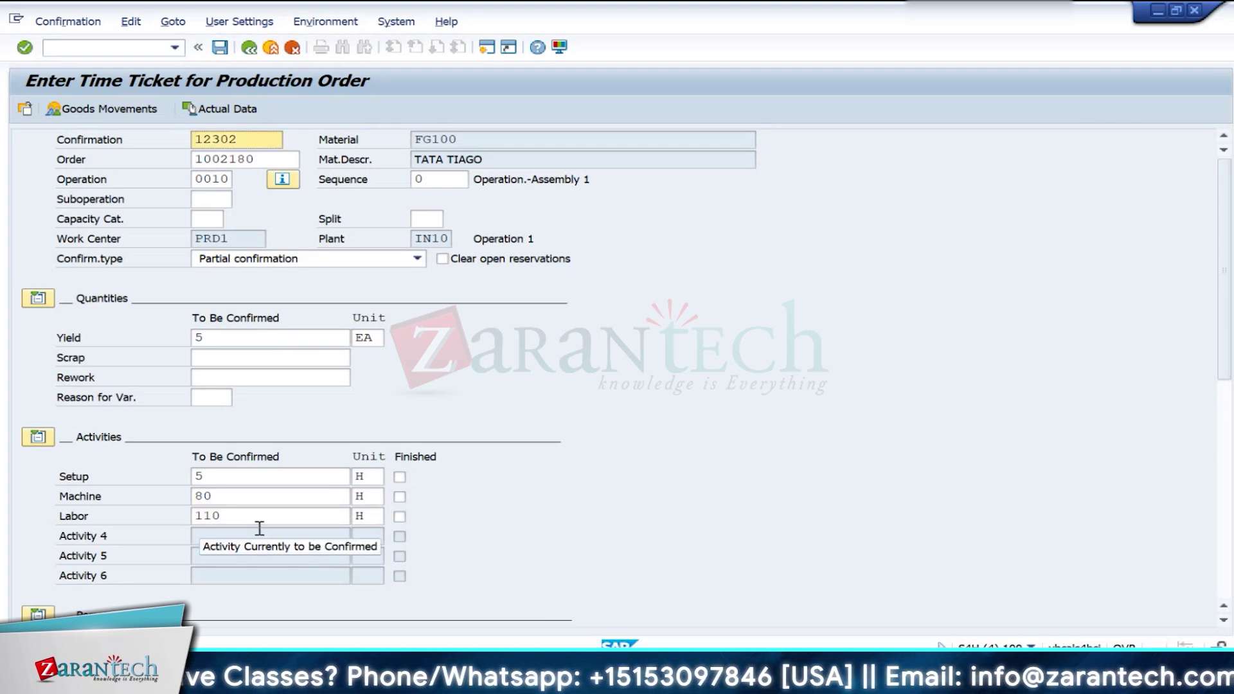
click(220, 47)
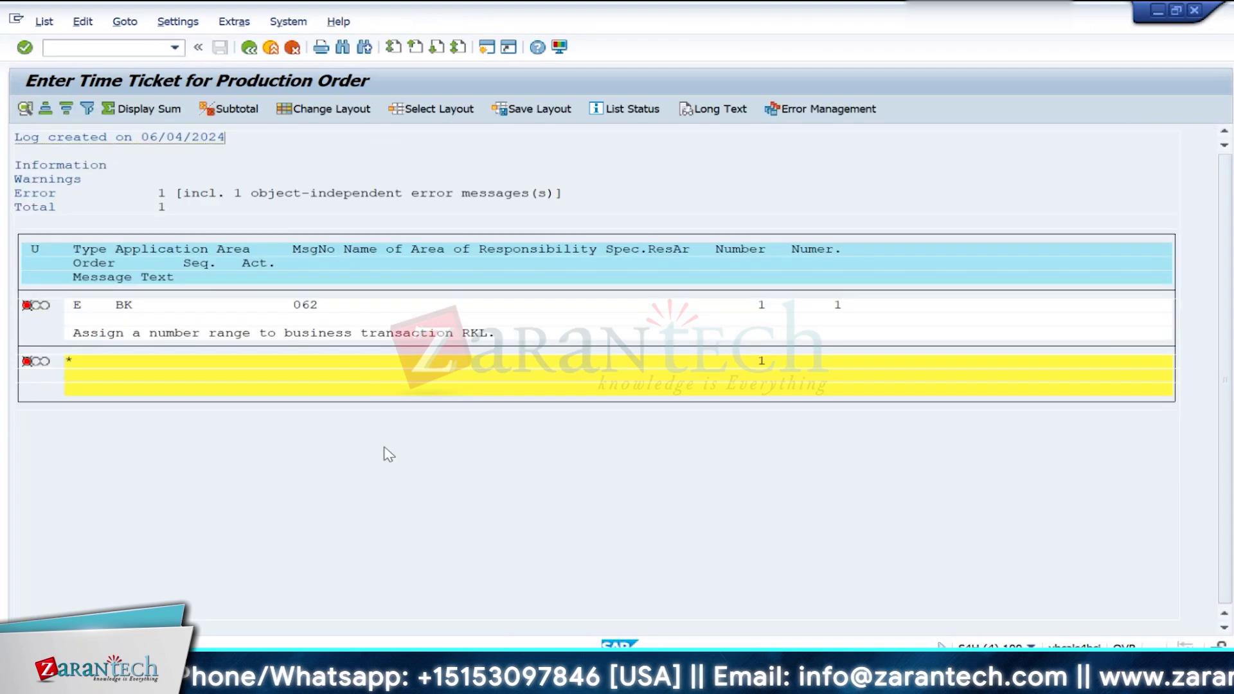
Step: Read the error's long text and check the number range group assignment of business transaction RKL for CO area IN10
double_click(311, 336)
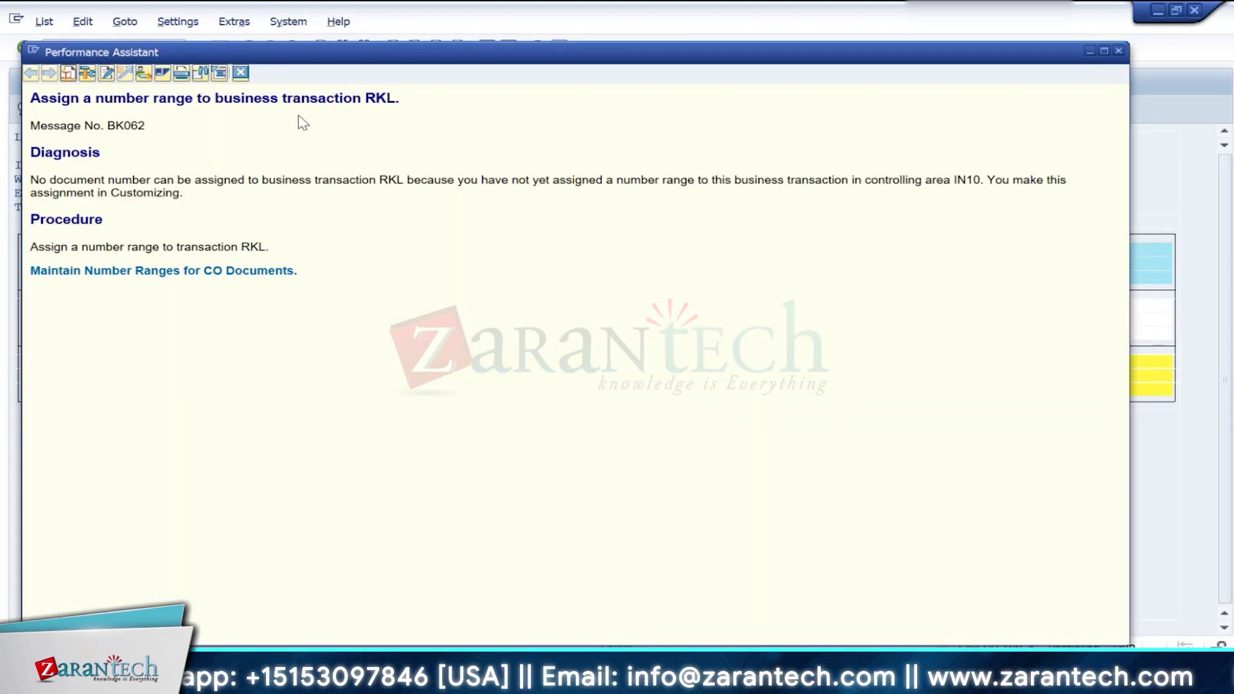
click(241, 72)
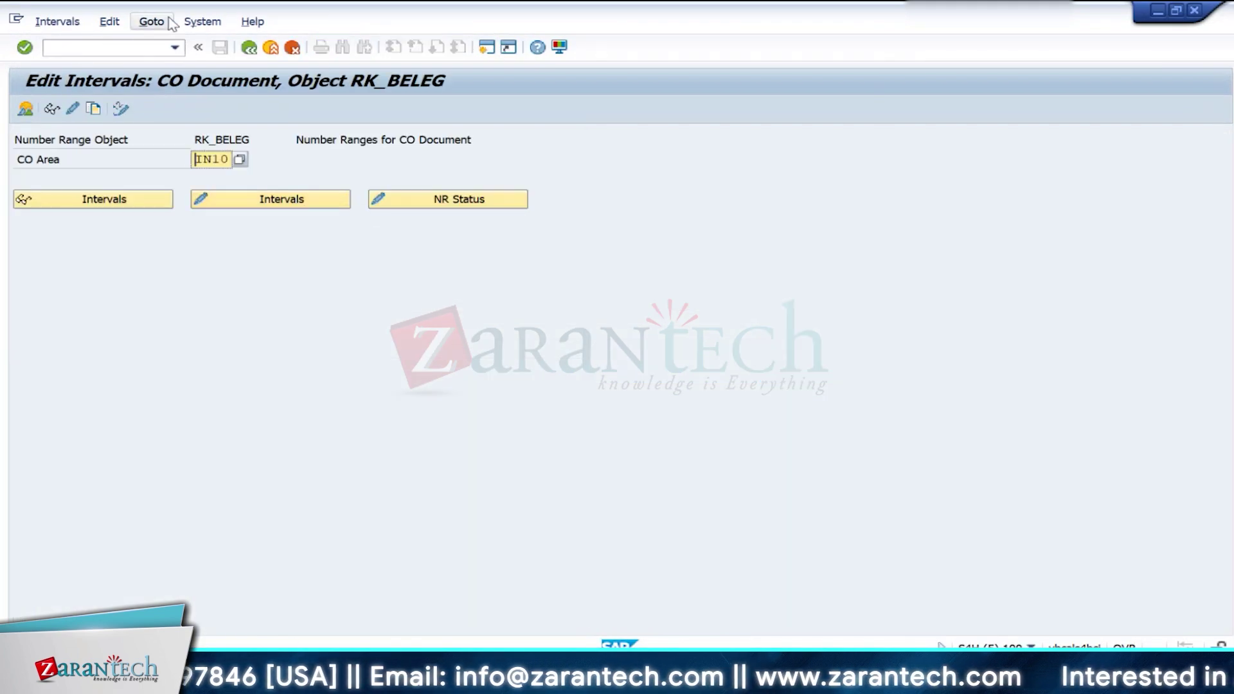
key(ctrl+f)
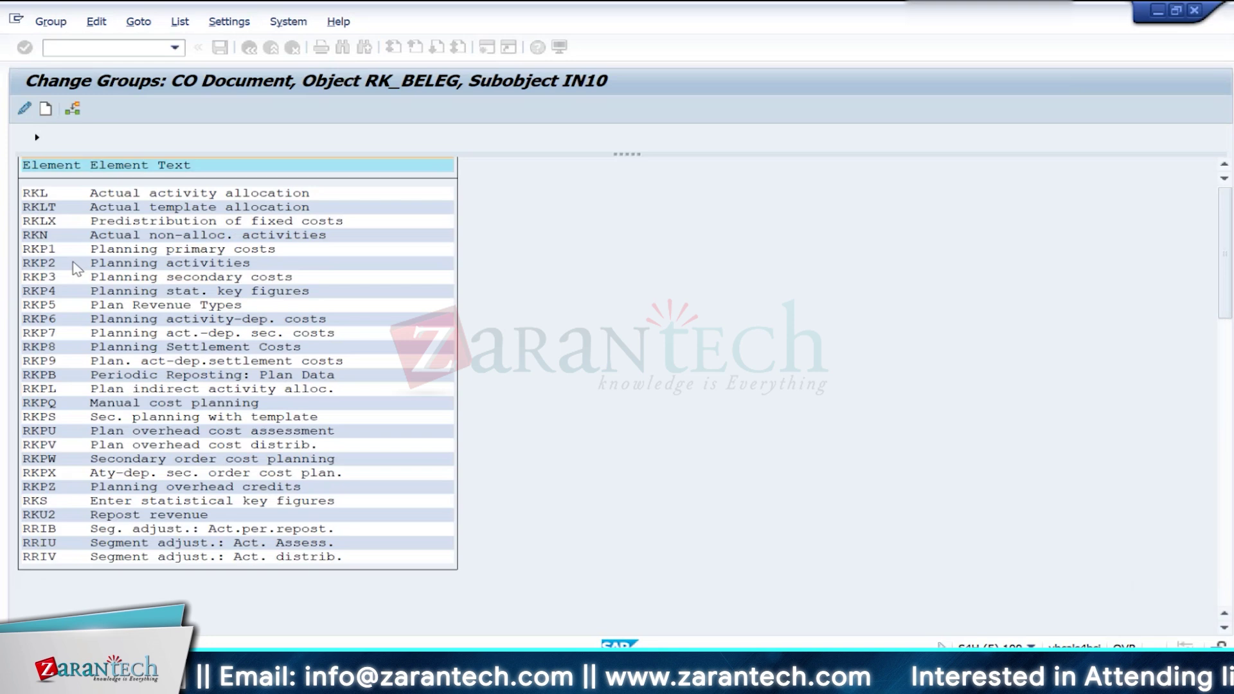
click(249, 47)
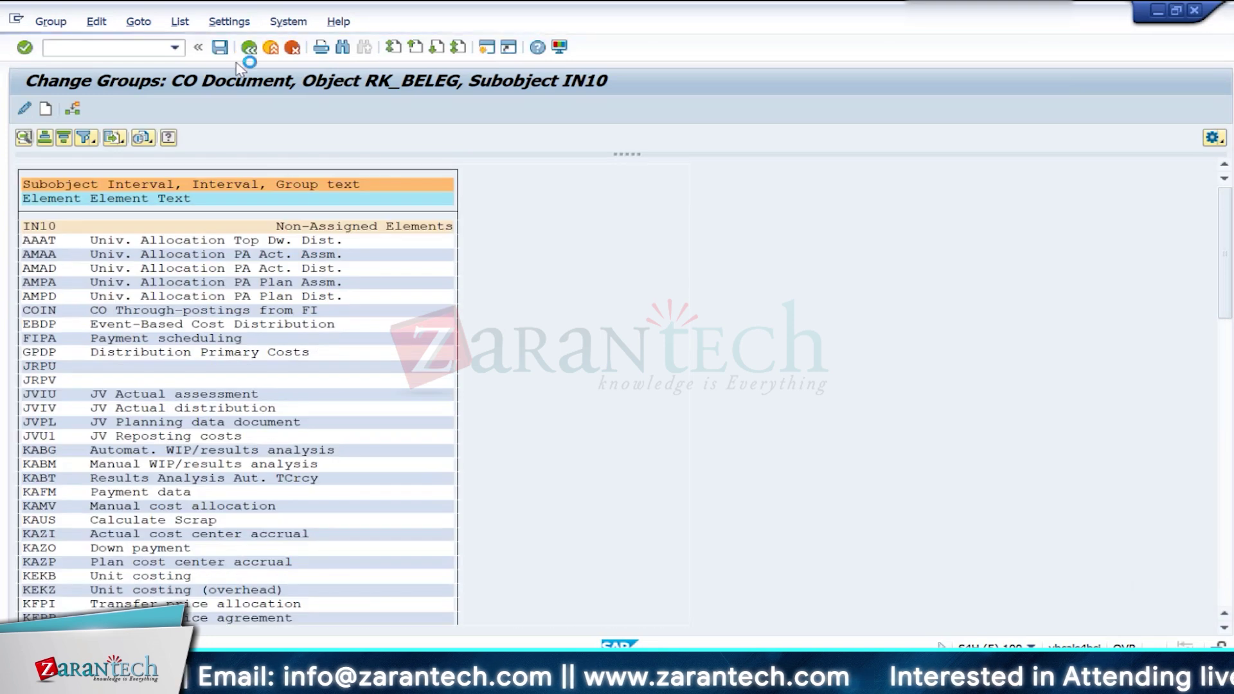
Step: Return to the time ticket, read the actual cost message's long text and continue saving the confirmation
key(alt+Tab)
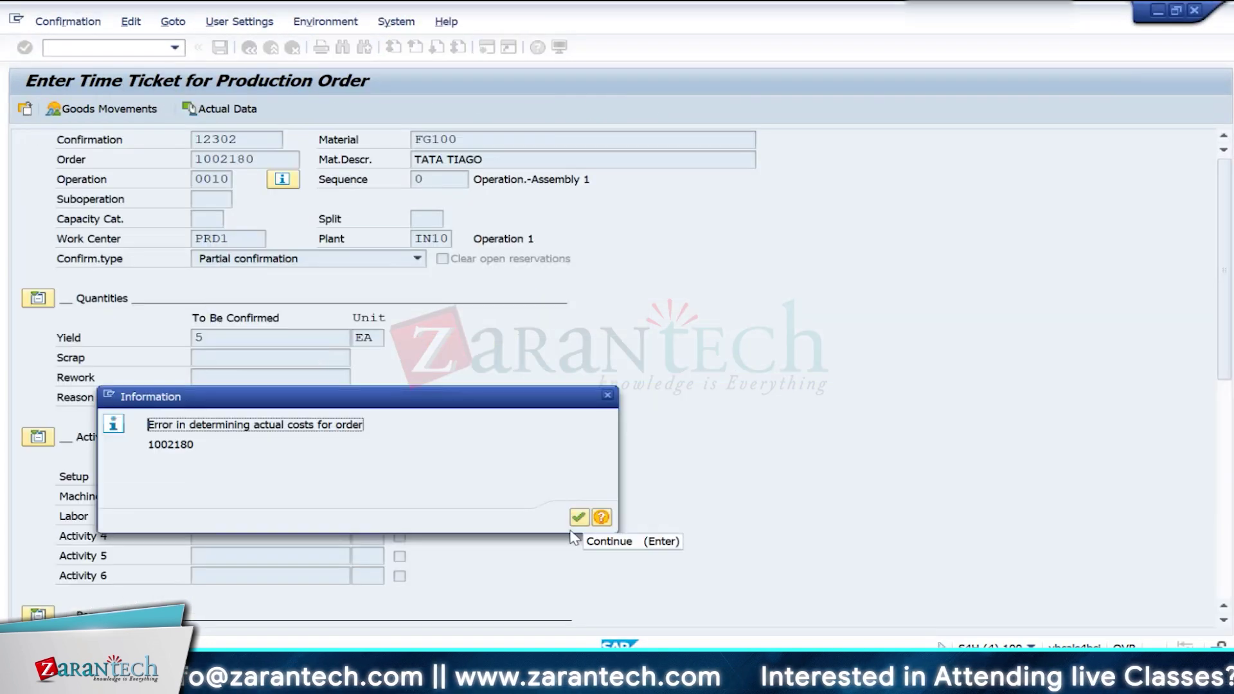
click(600, 518)
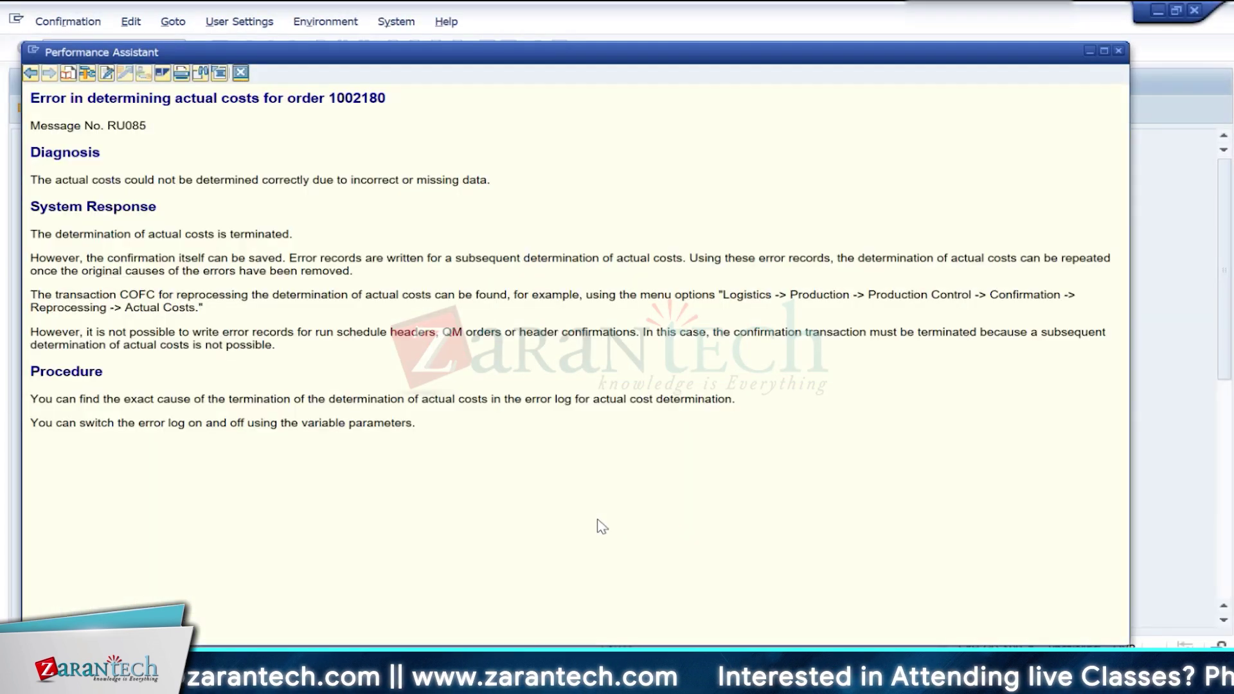
click(240, 72)
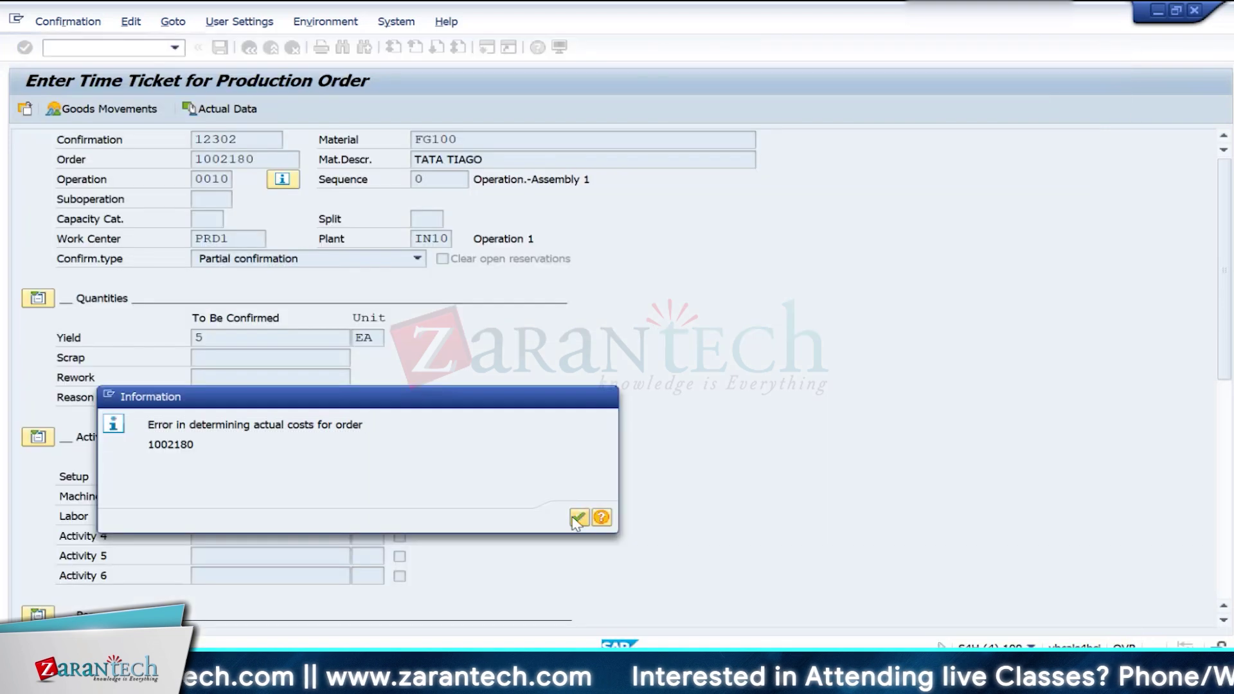
click(573, 518)
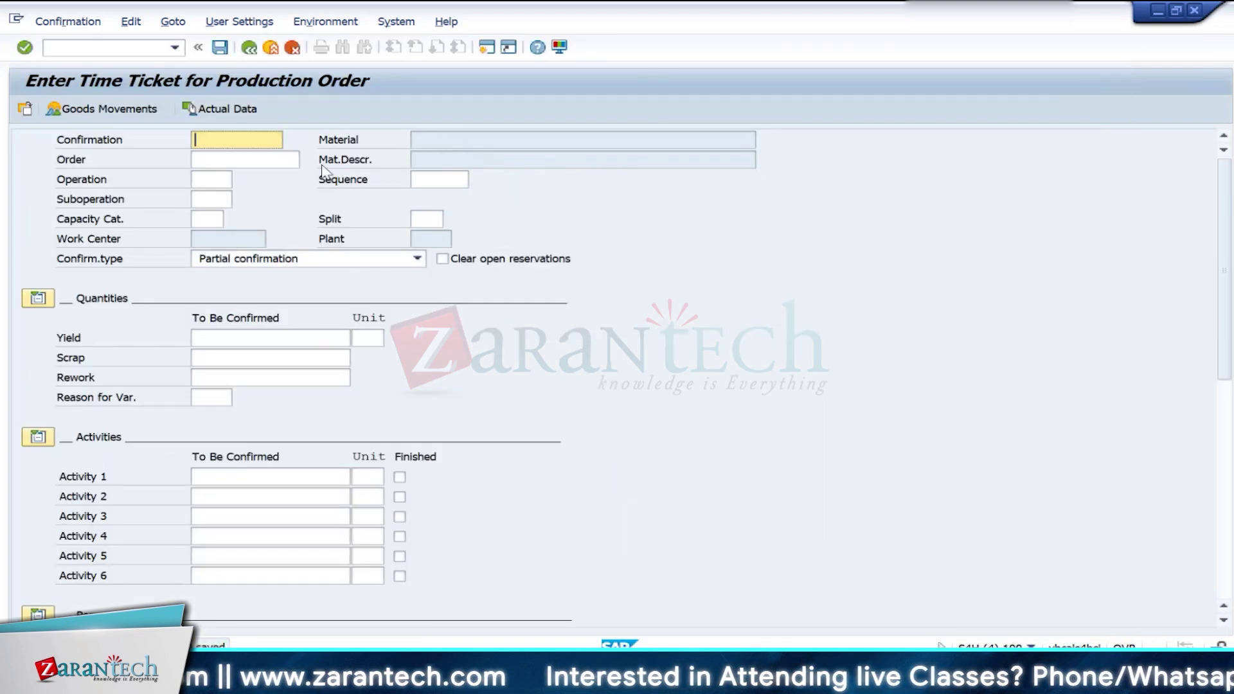
Step: Display the FG100 production order and review its cost analysis in a different layout
click(270, 49)
text(d)
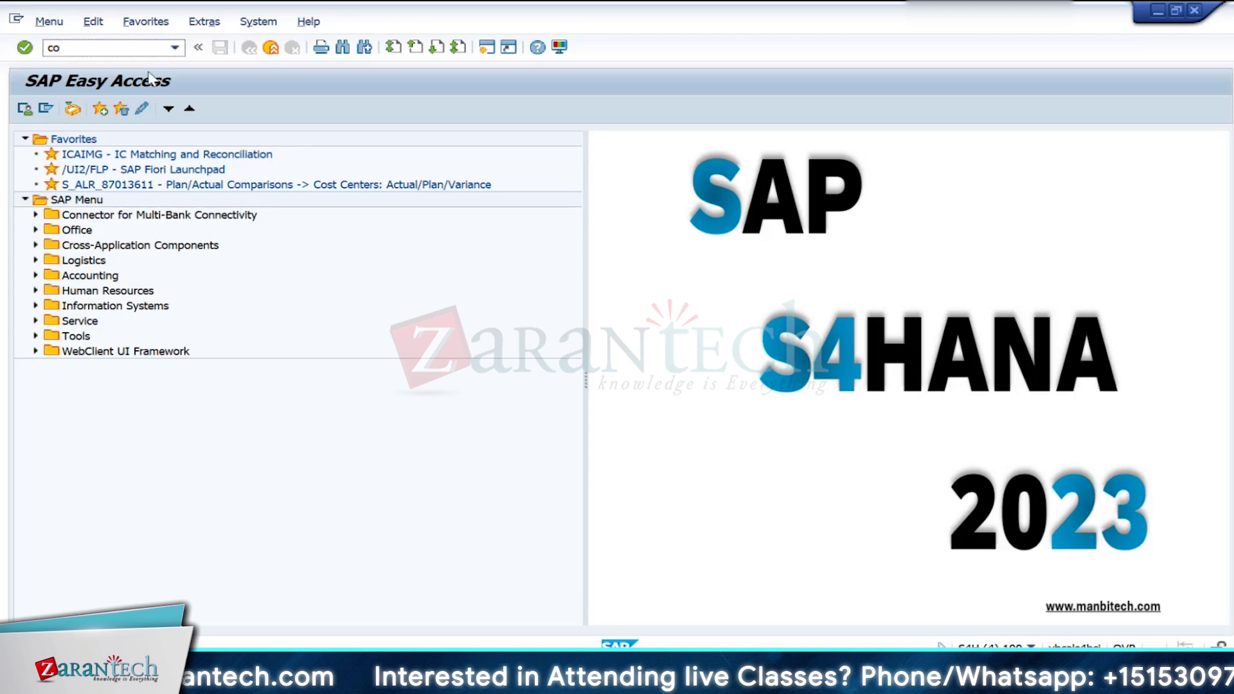
key(Return)
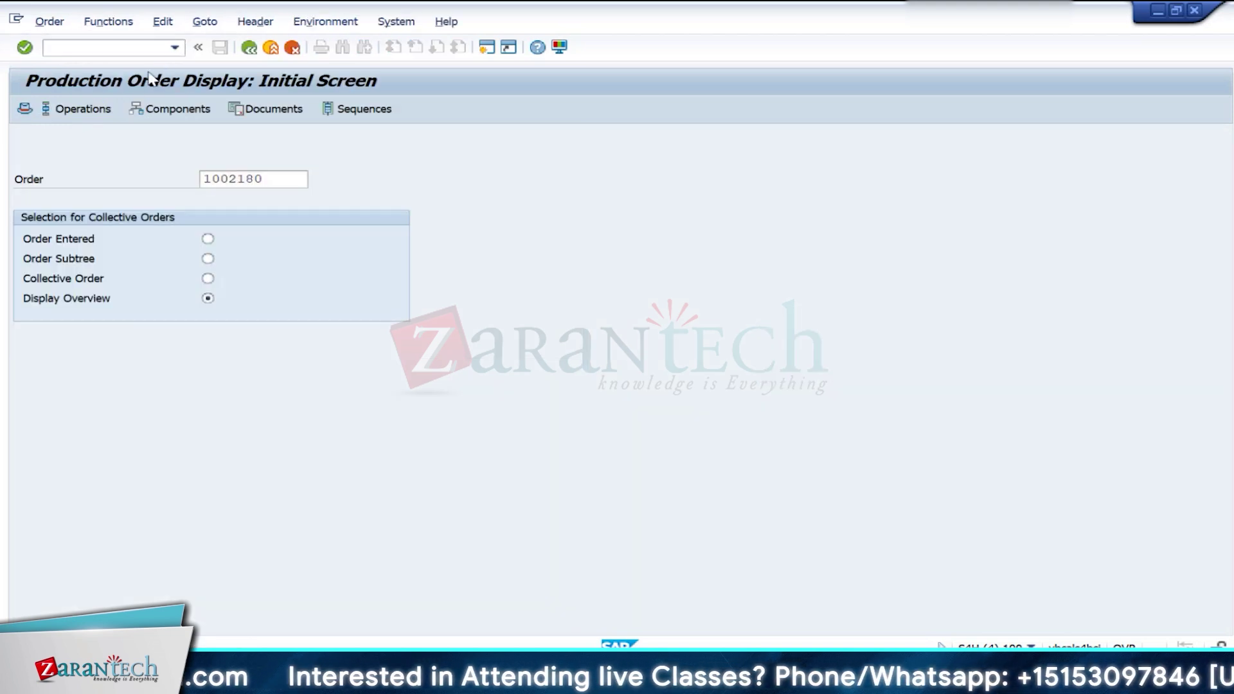
key(Return)
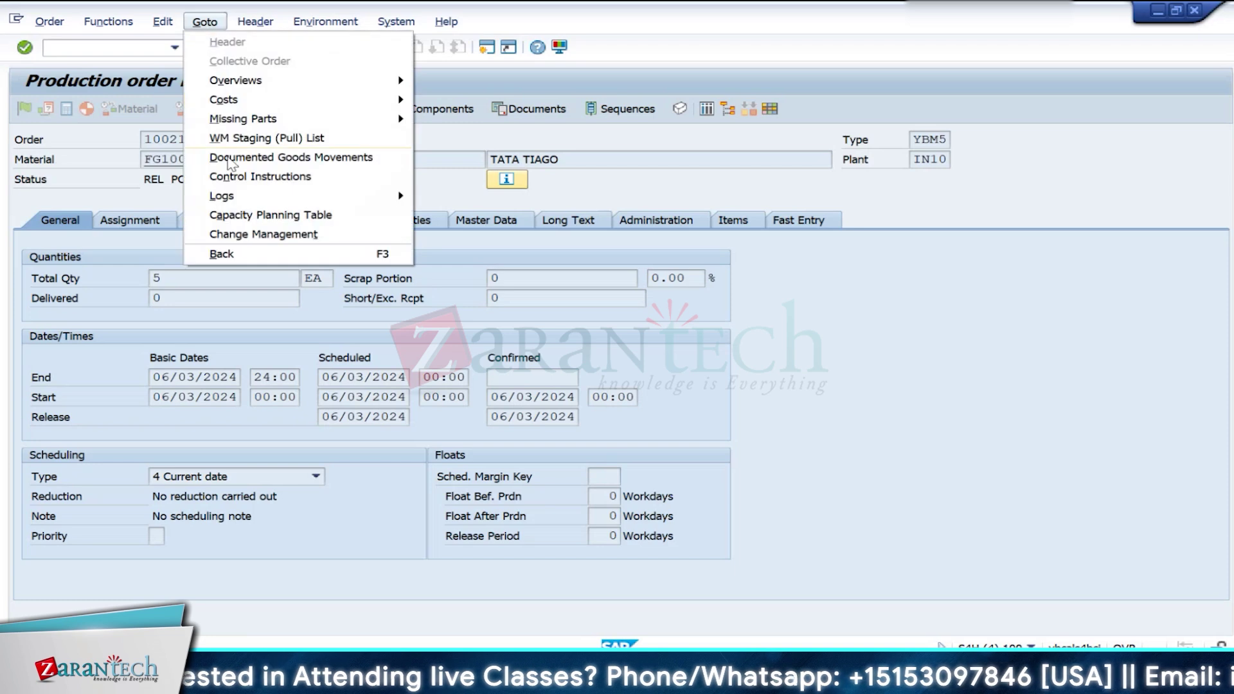
mouse_move(339, 100)
click(453, 101)
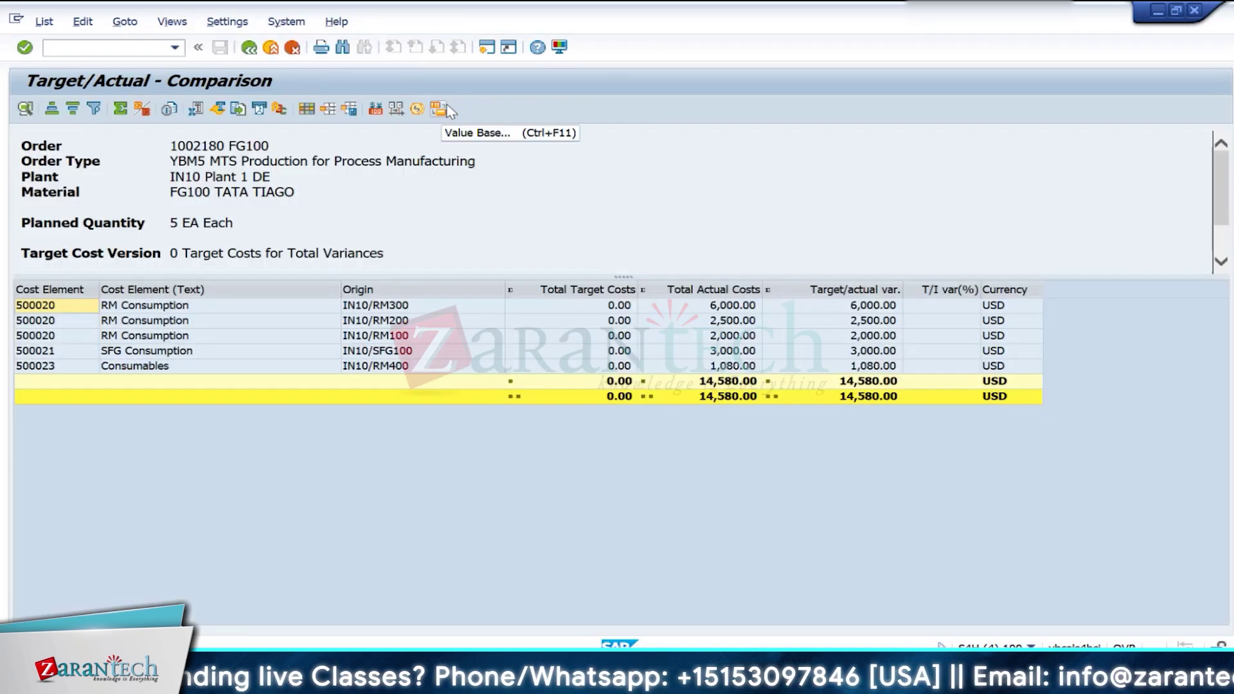
click(329, 111)
double_click(148, 265)
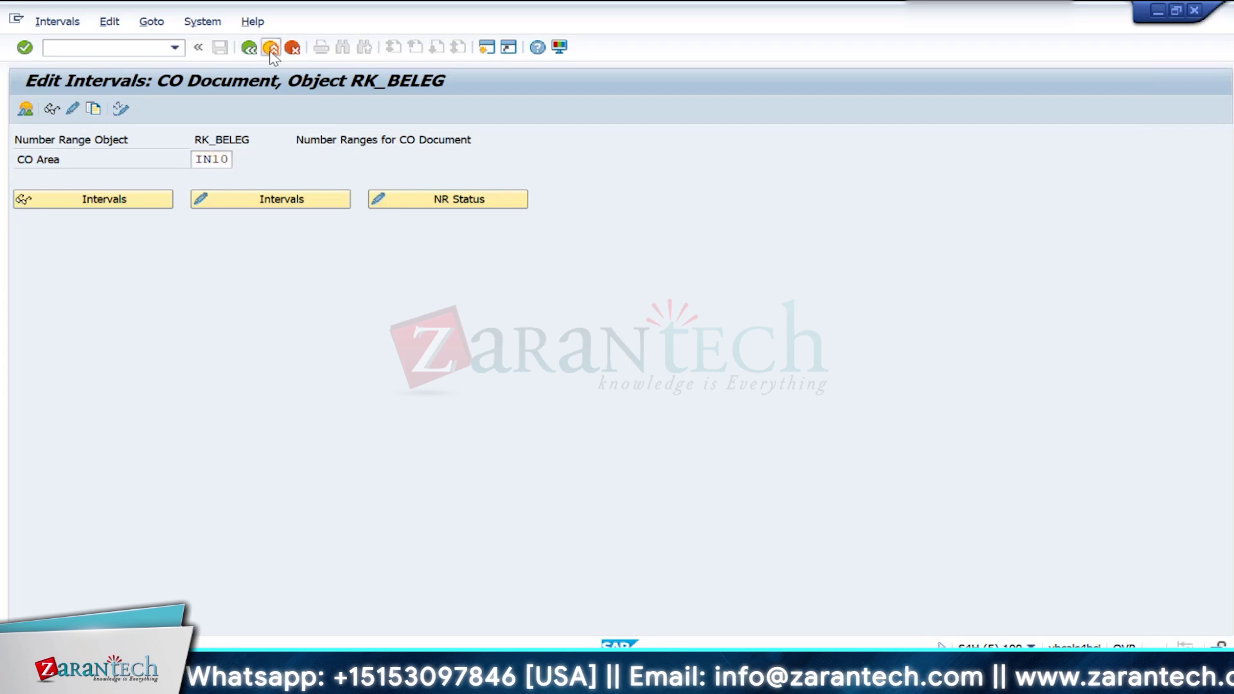
Step: Leave the number range session, start a time ticket there and load operation 0010 of the FG100 production order
click(270, 46)
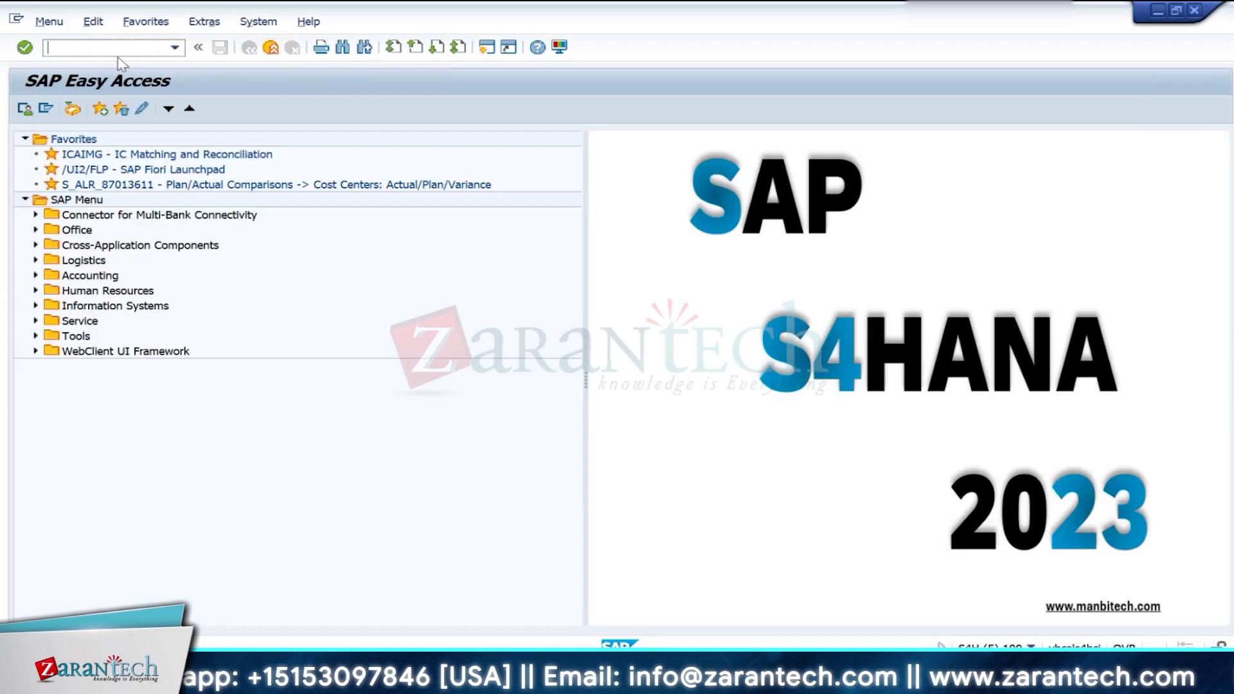
key(Return)
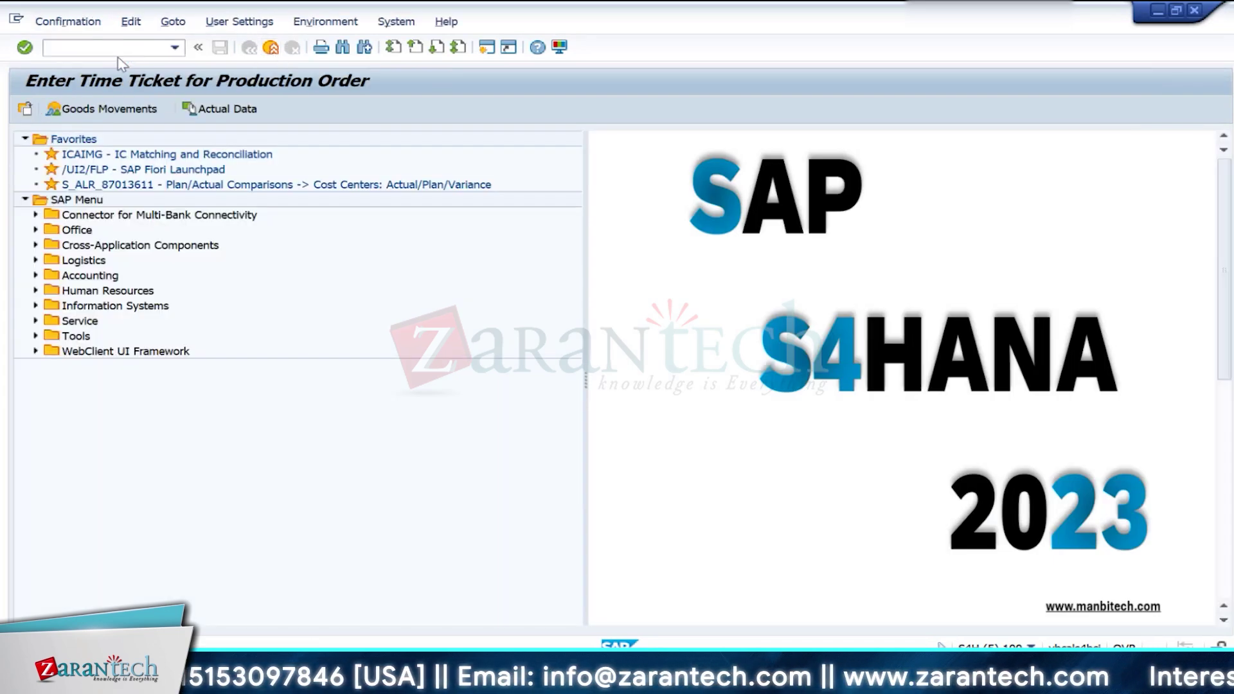
click(215, 158)
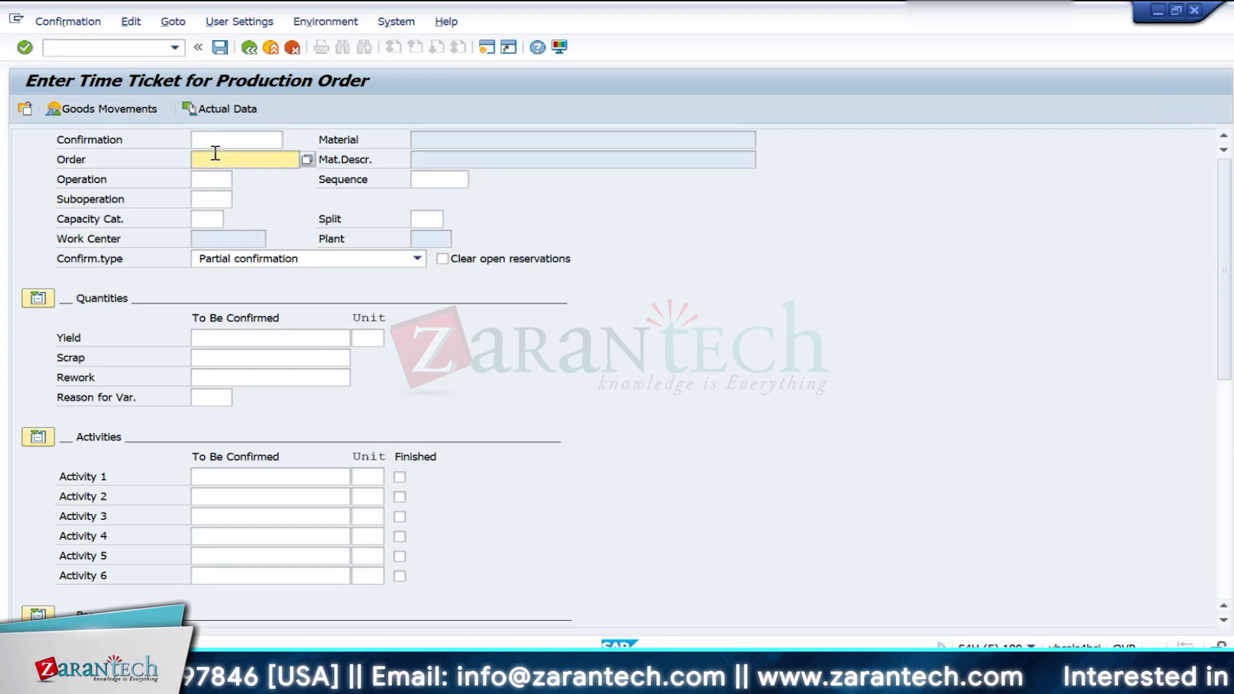
text(1002180)
click(216, 185)
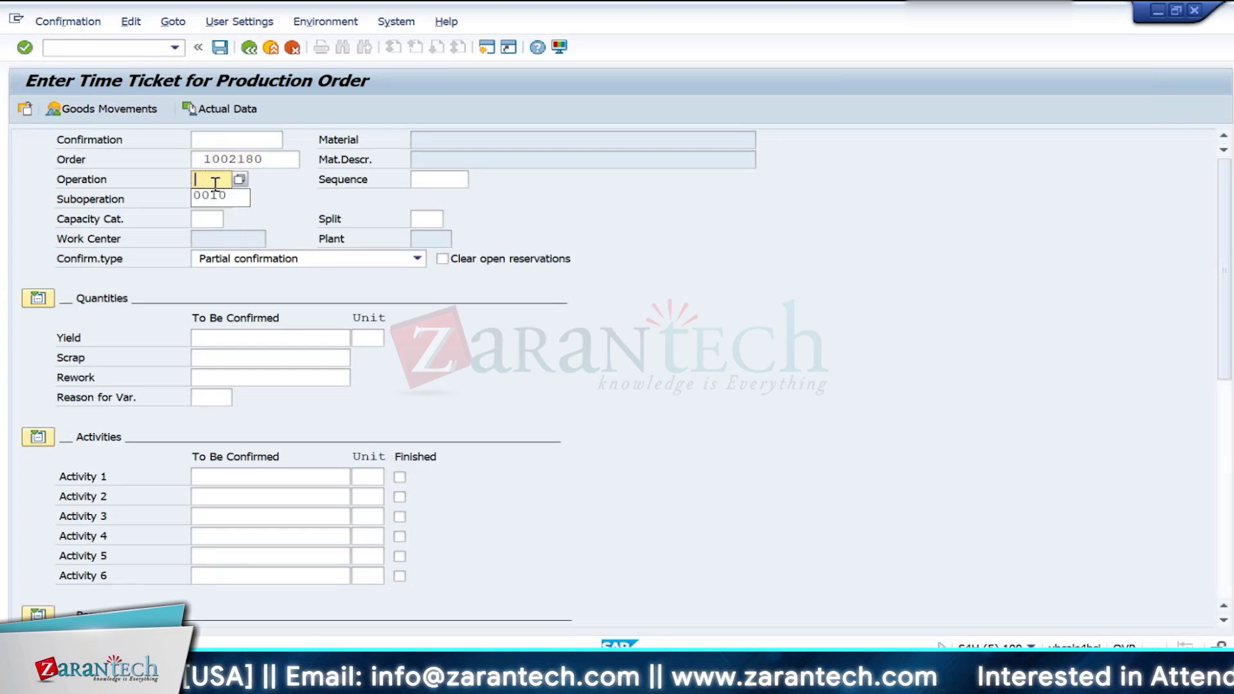
click(217, 193)
key(Return)
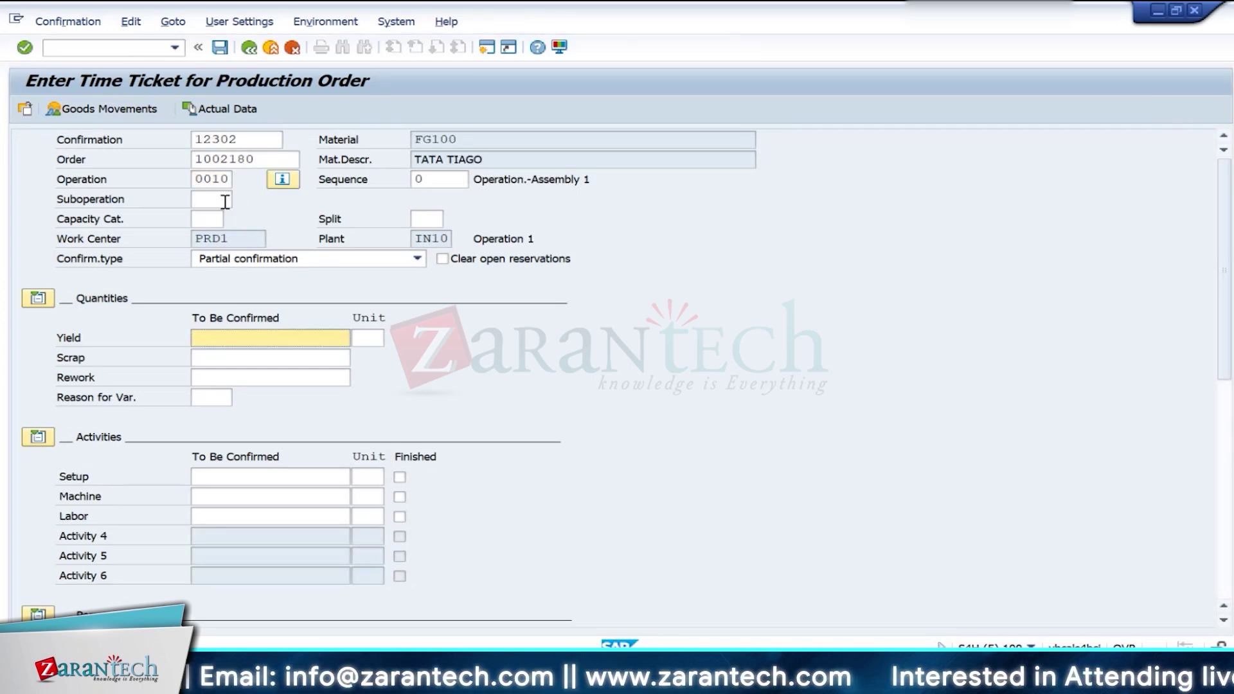
Step: Compare the open time ticket for operation 0010 with the planned and actual confirmation costs in the FG100 order's cost analysis
click(251, 121)
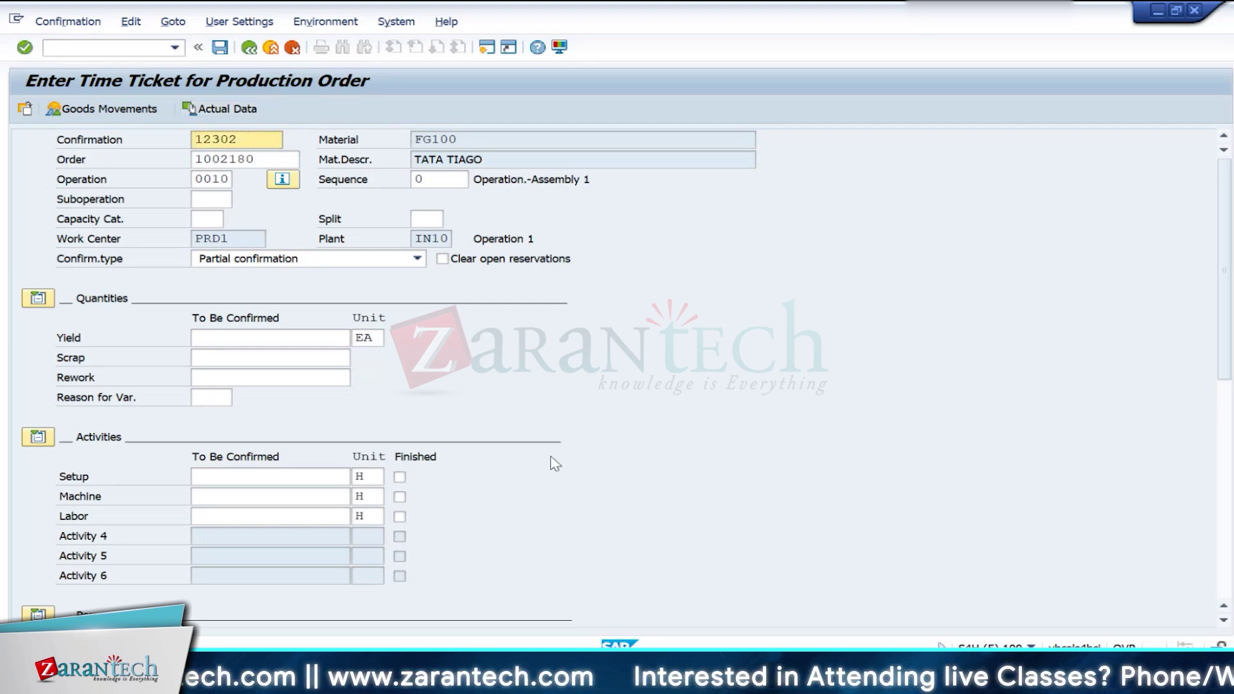
key(alt+Tab)
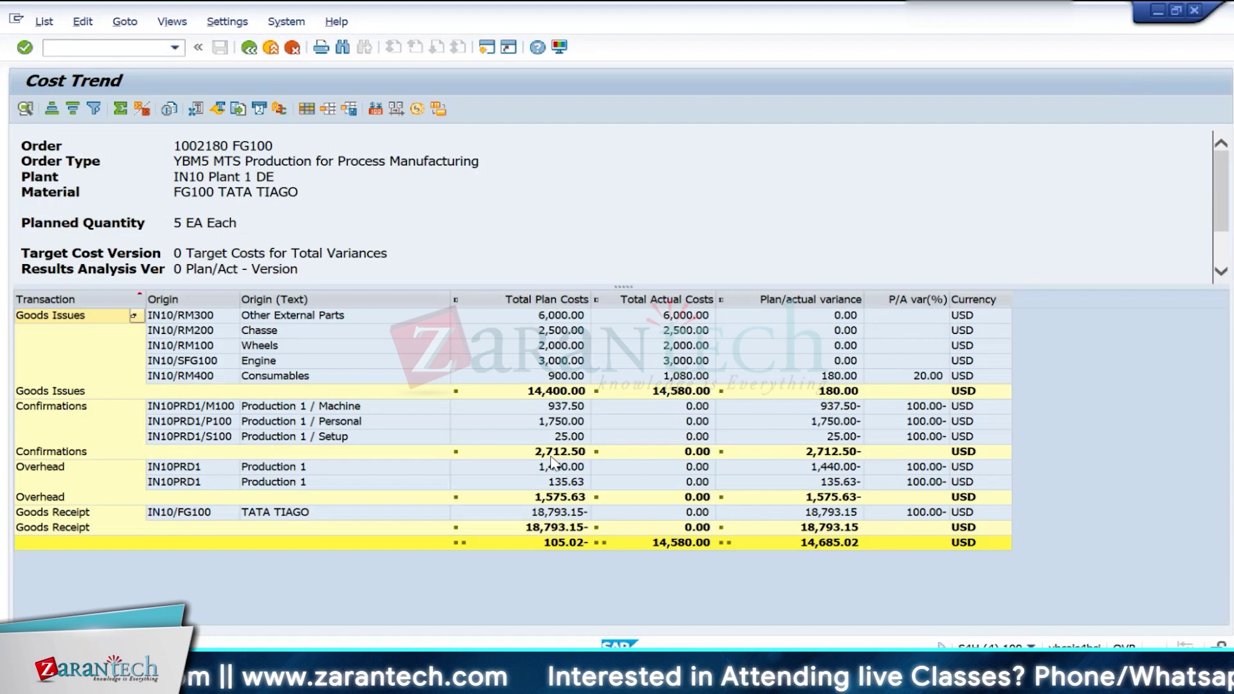
key(alt+Tab)
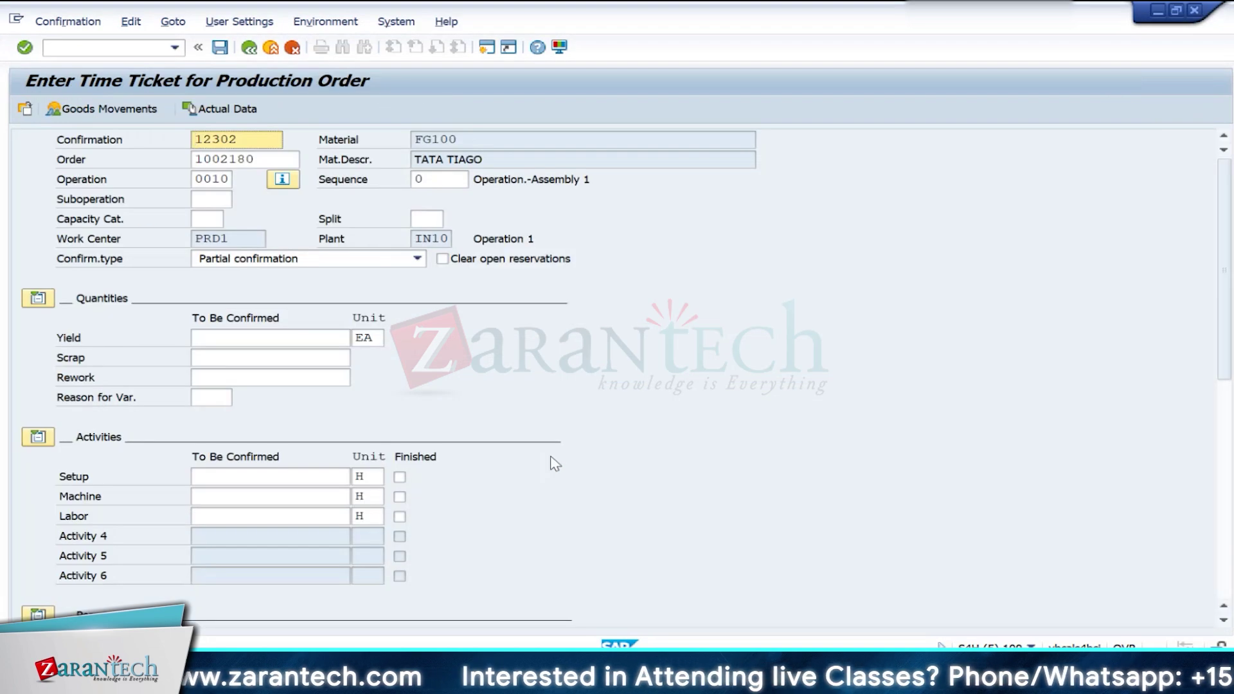
key(alt+Tab)
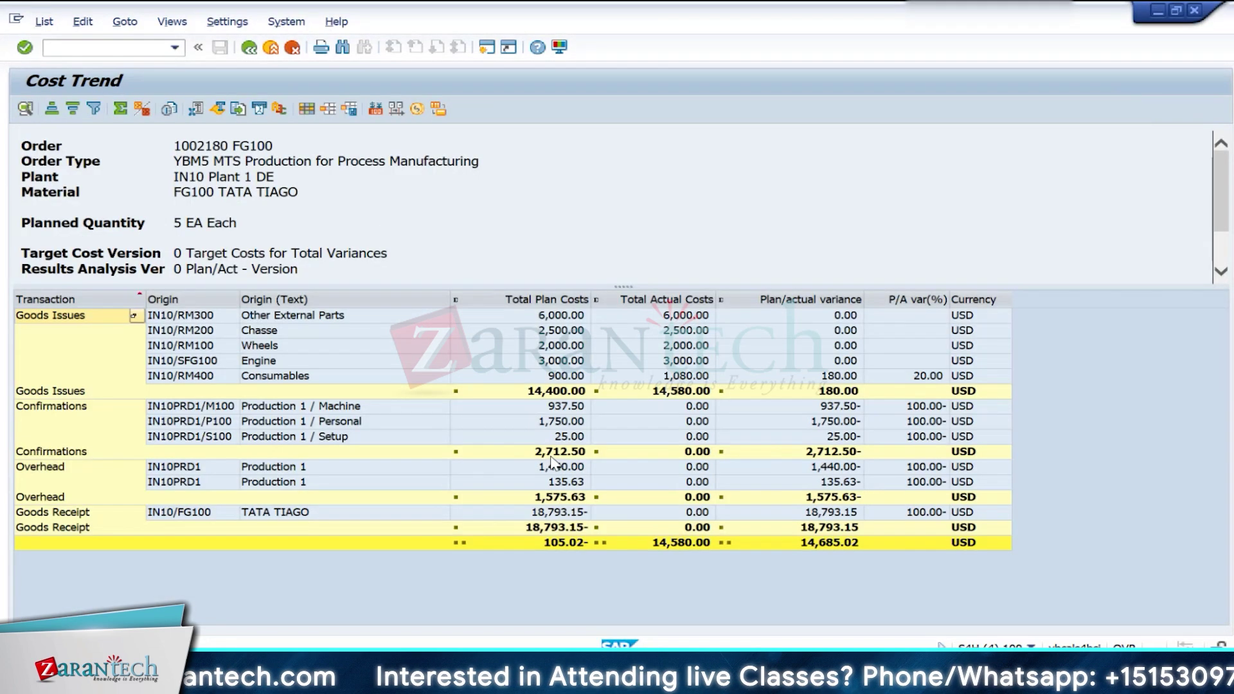
Step: Leave the cost analysis and the production order display, and return to the time ticket's activity quantities to be confirmed
click(248, 49)
click(247, 56)
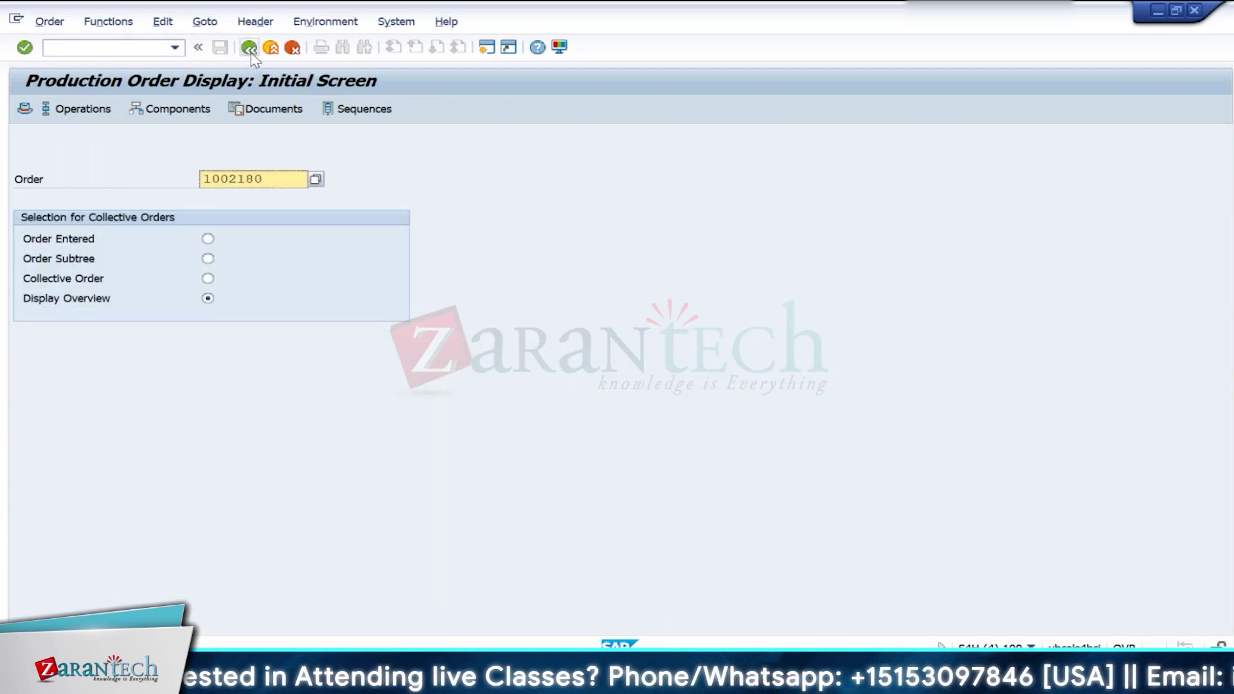
click(250, 52)
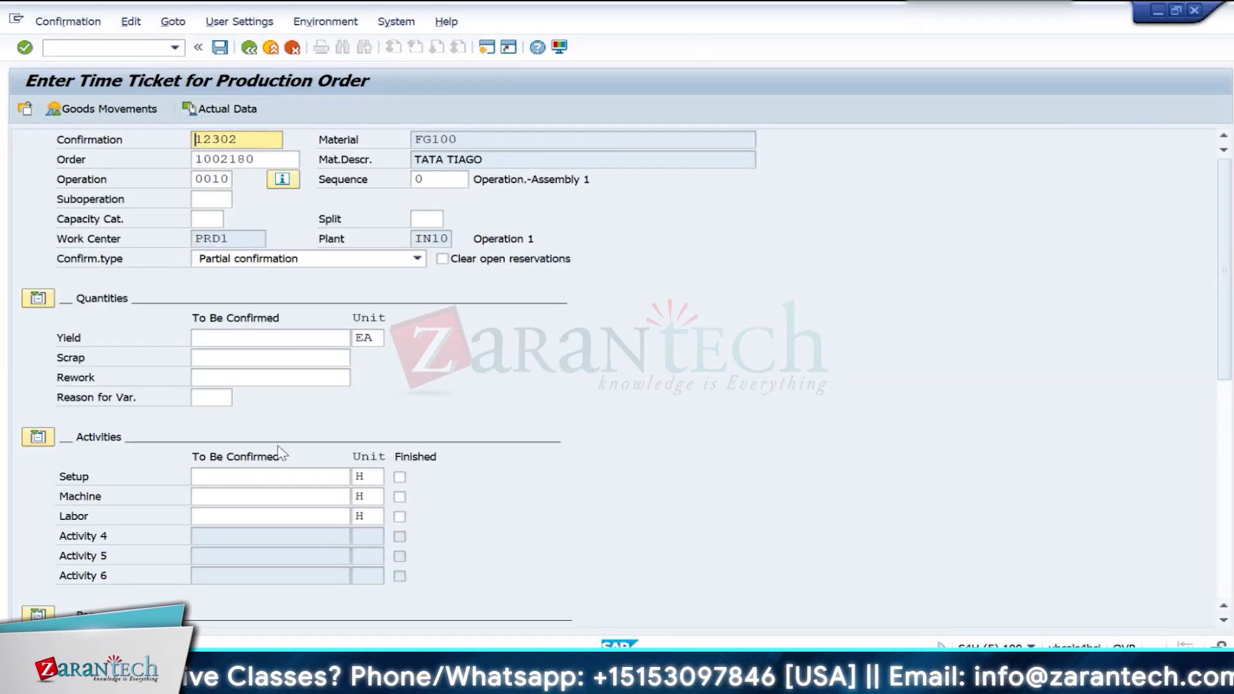
click(269, 477)
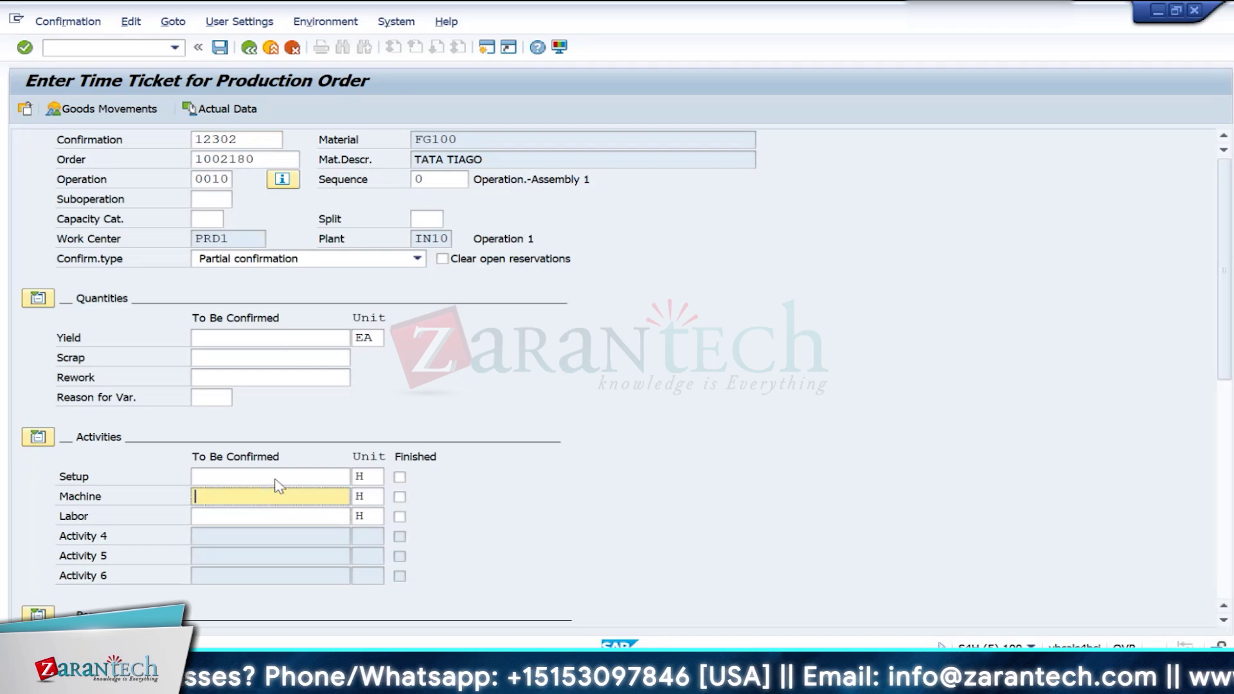